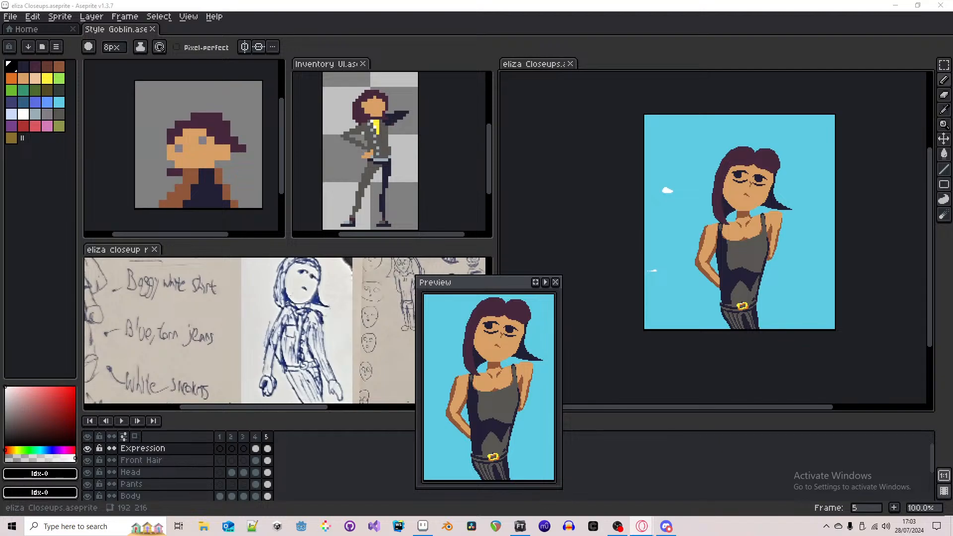
- Switch to Aseprite and compare the outfits in closeup frames 4 and 5 with frames 2 to 4 of the Inventory UI sprite
key(alt+Tab)
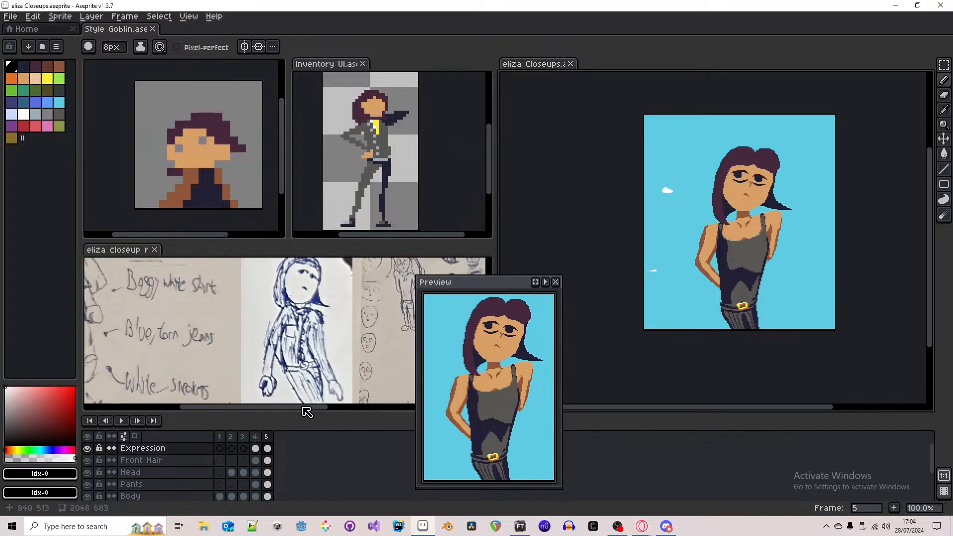
click(255, 438)
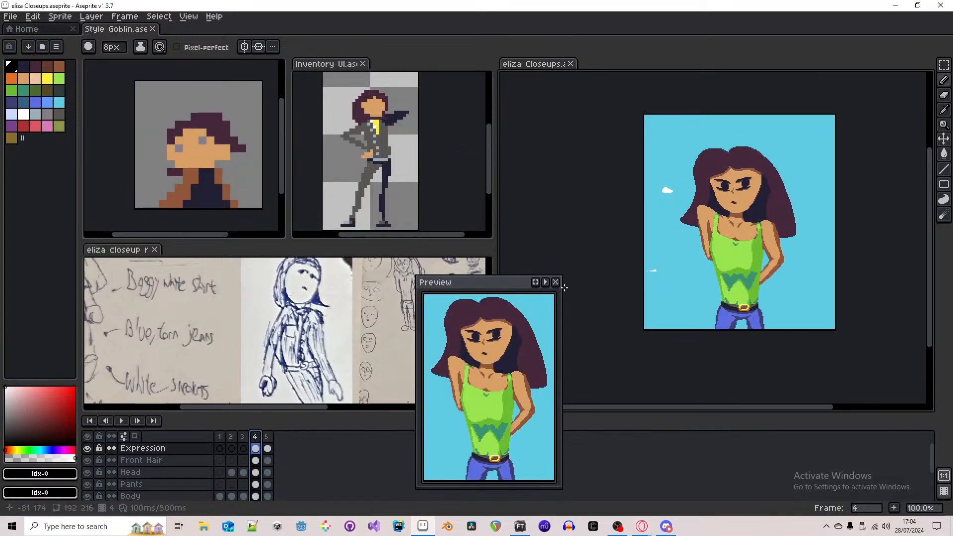
click(432, 147)
click(231, 472)
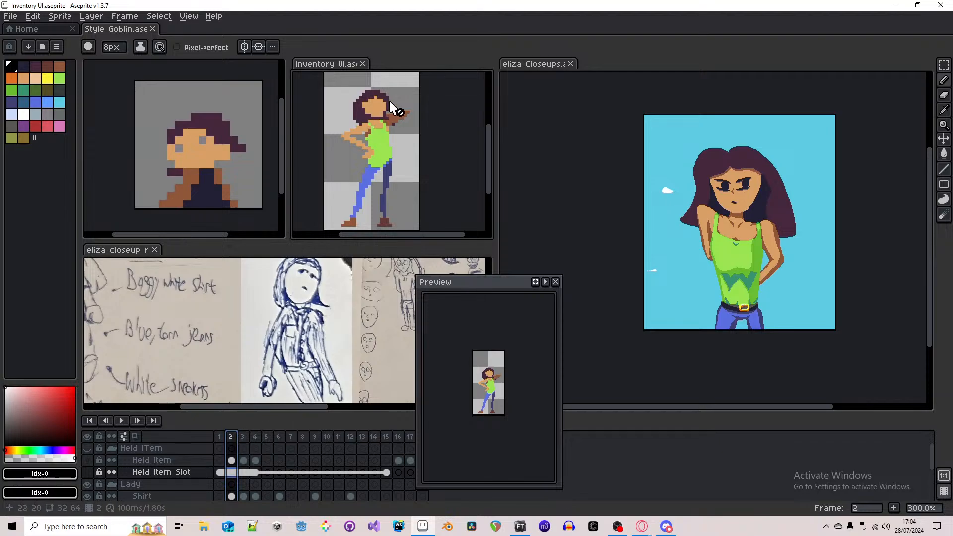
click(260, 437)
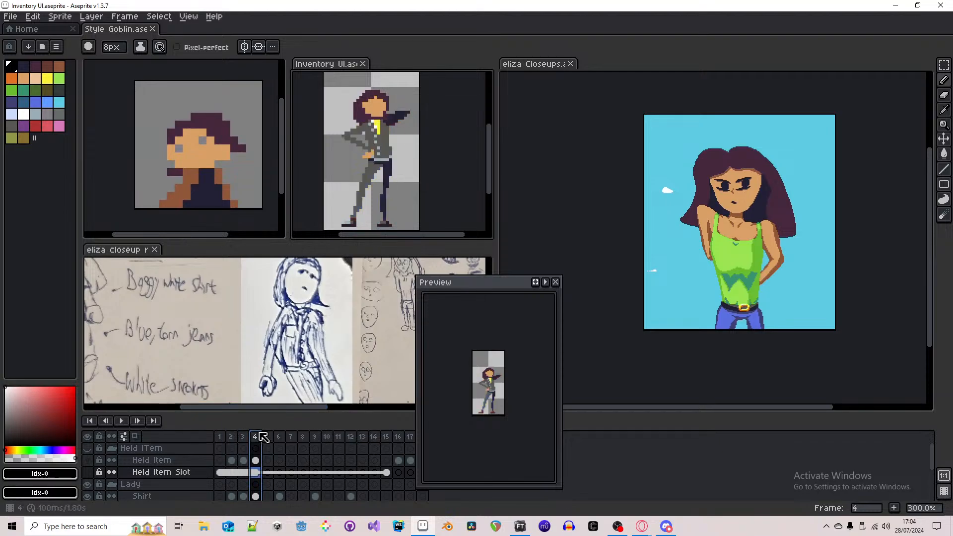
click(528, 200)
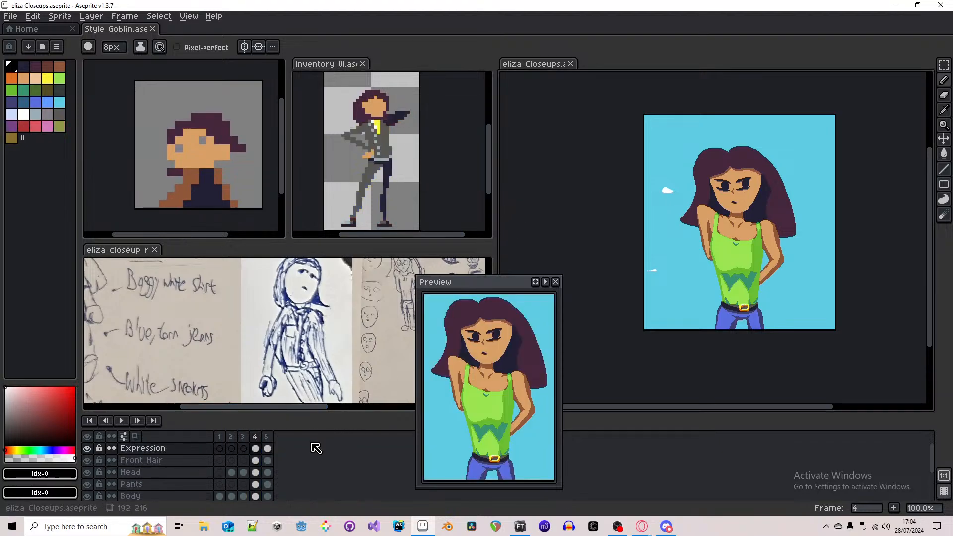
click(267, 449)
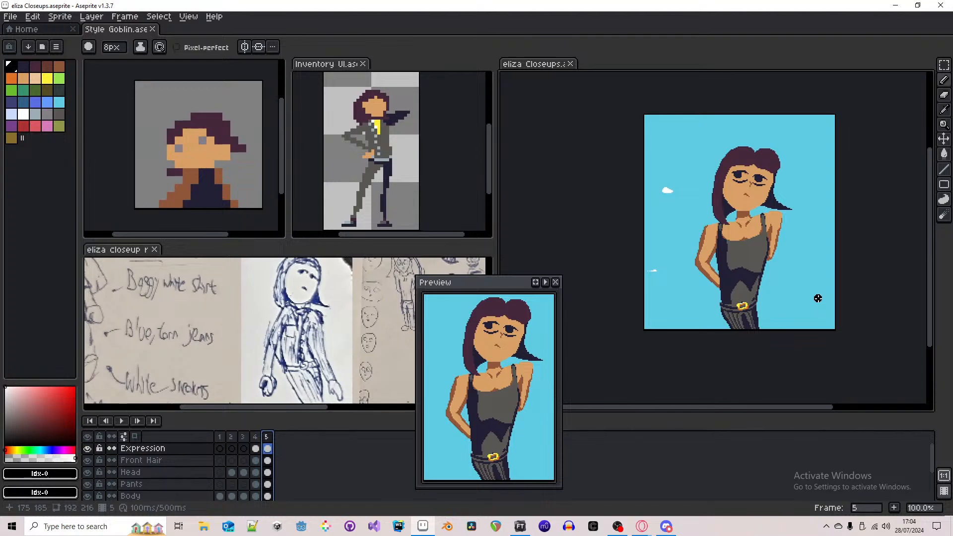
click(457, 167)
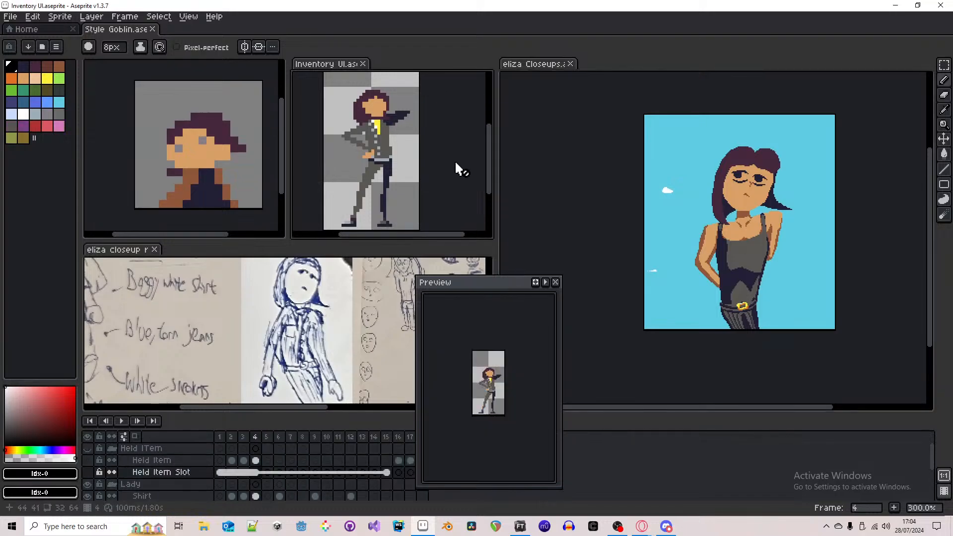
key(Left)
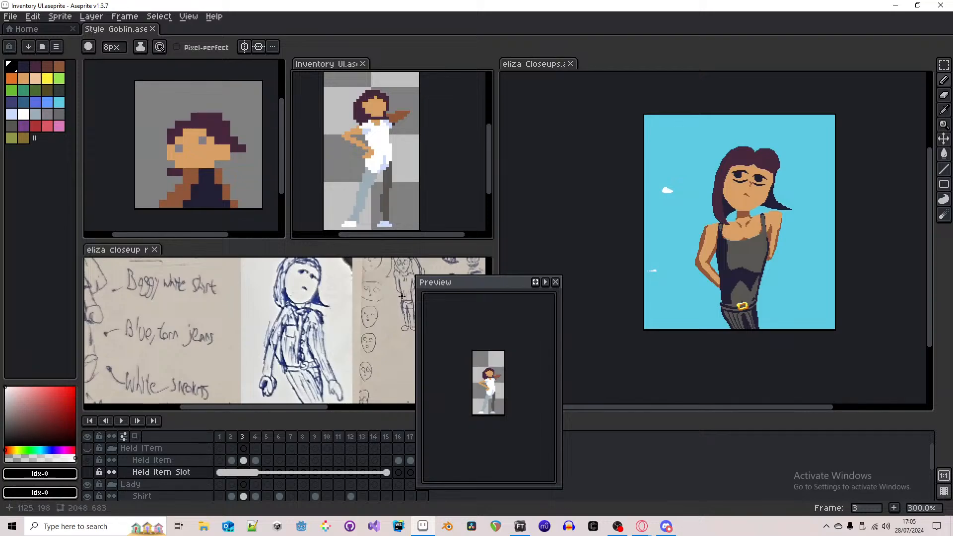
- Examine the Cool Jet outfit drawing and its notes on the reference sheet, alongside the Inventory UI sprite
scroll(402, 297, down, 2)
scroll(145, 284, up, 2)
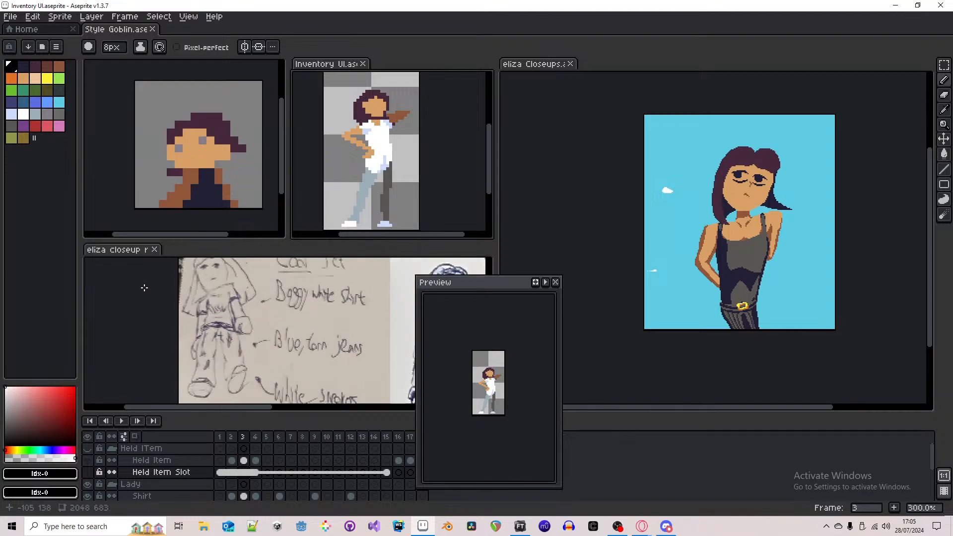
drag(158, 298, 197, 298)
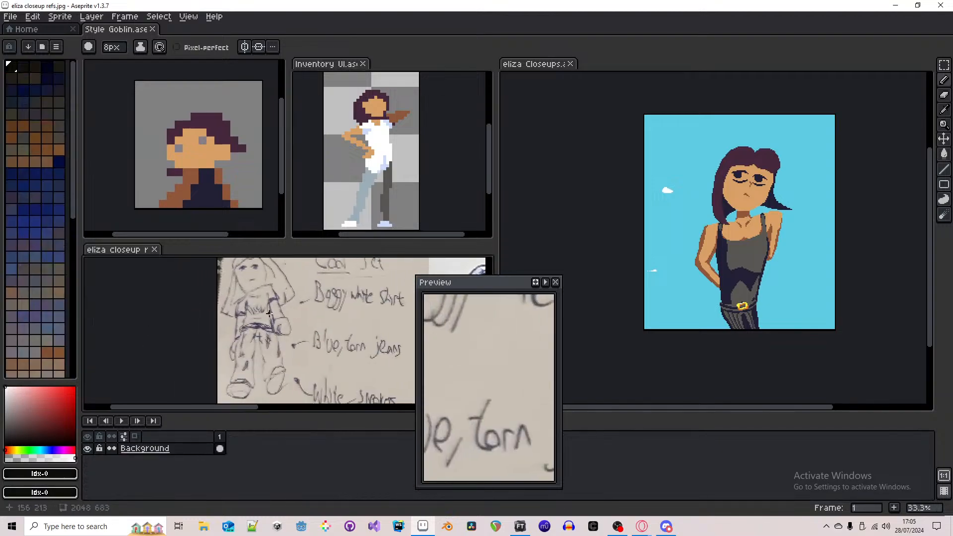
drag(269, 313, 174, 314)
click(404, 191)
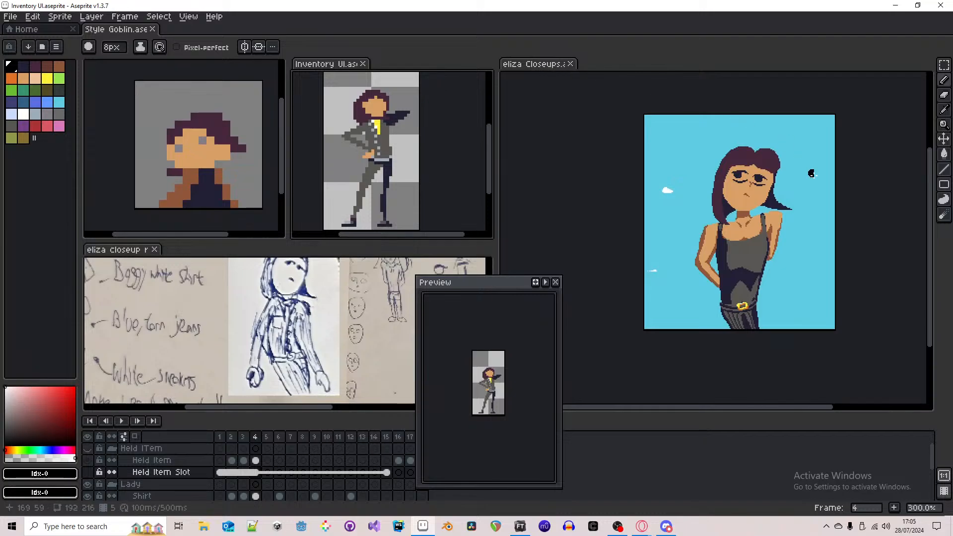
- Reduce the brush to its smallest size and make the eliza Closeups sprite active
scroll(116, 47, down, 2)
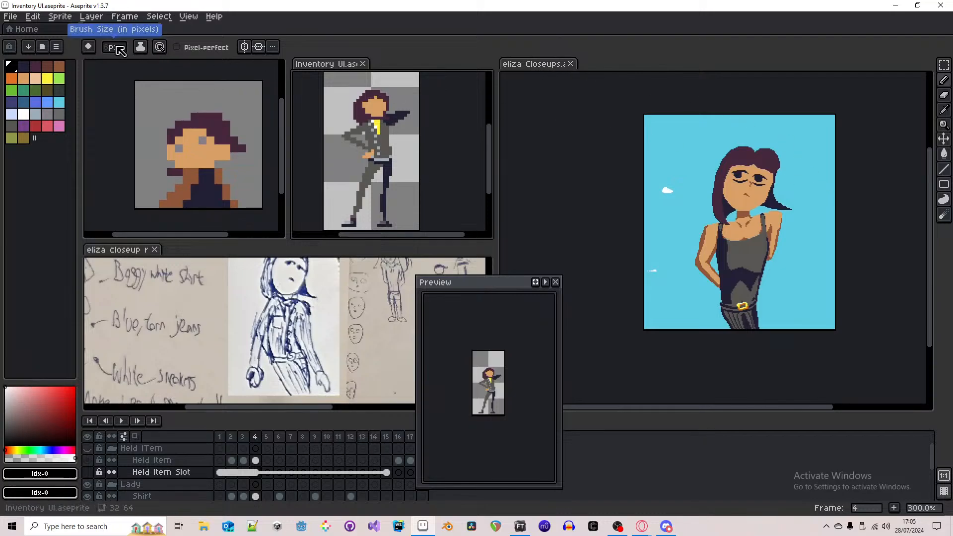
scroll(119, 50, down, 4)
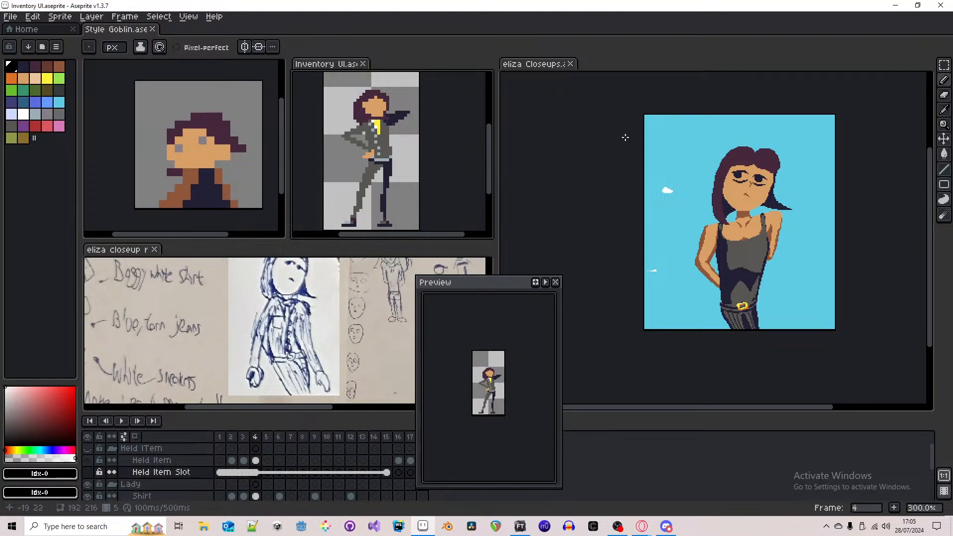
click(640, 162)
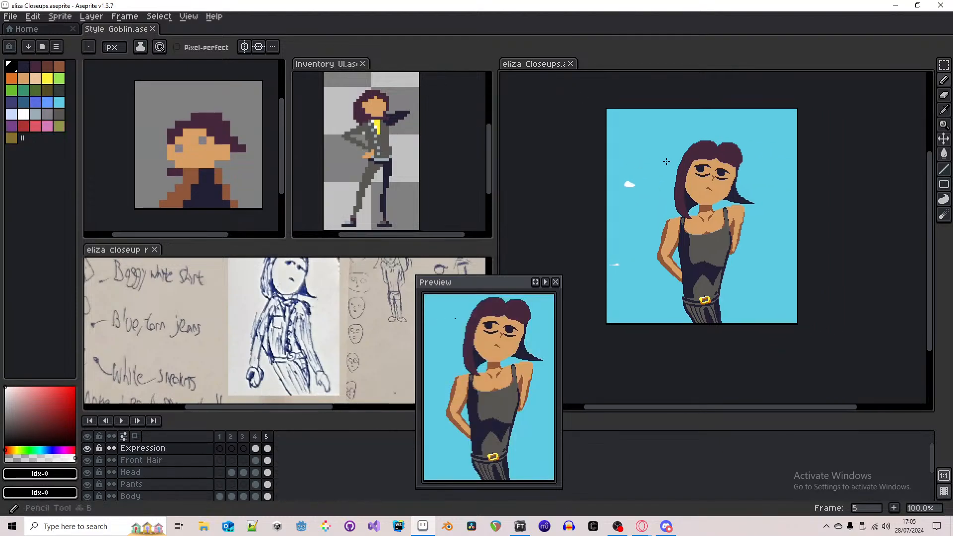
- Inspect the character in closeup frame 5 against frame 4 and the blue pen reference sketch
scroll(693, 166, up, 1)
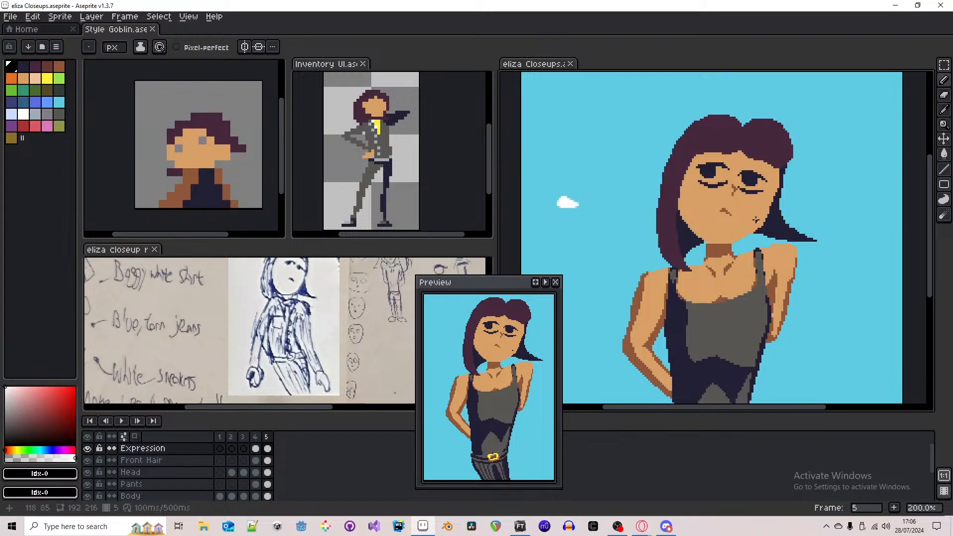
drag(776, 231, 764, 218)
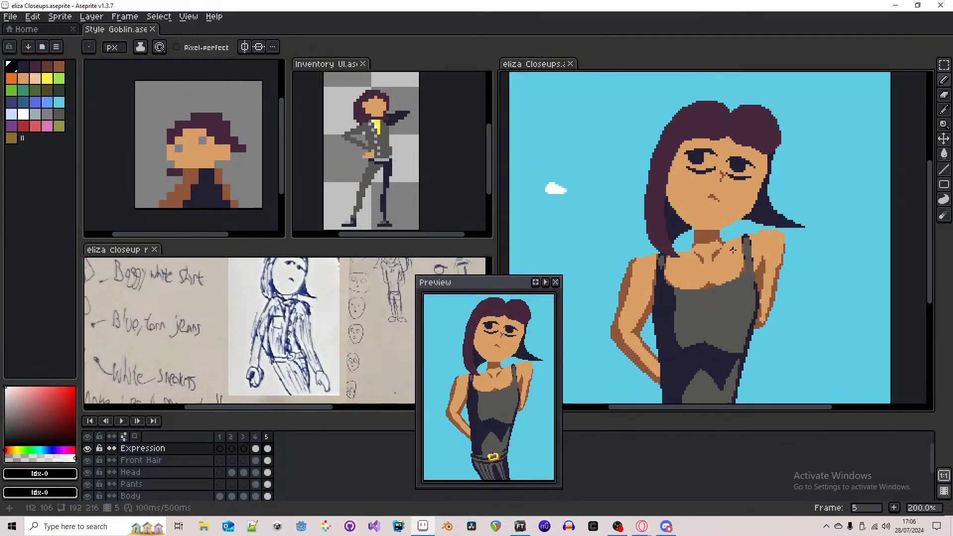
drag(807, 272, 791, 207)
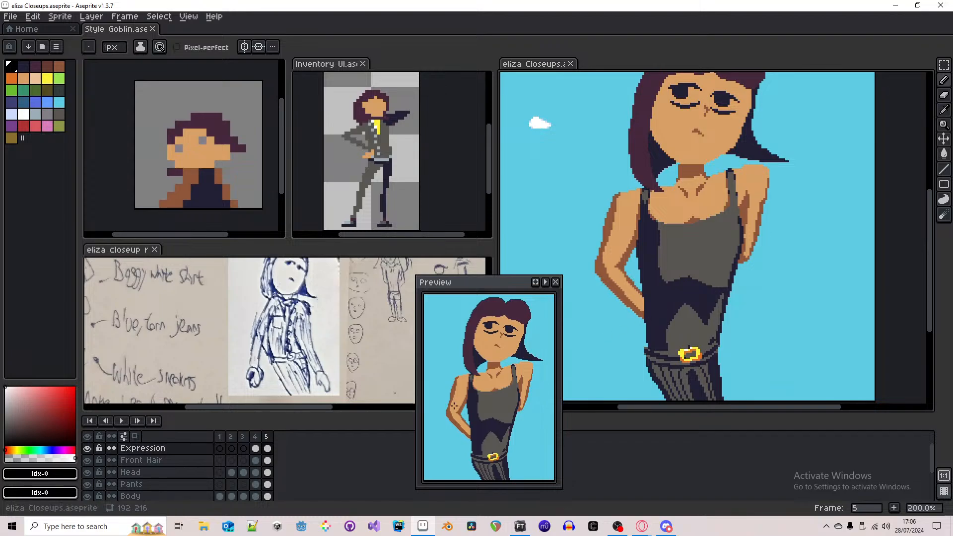
drag(772, 187, 777, 218)
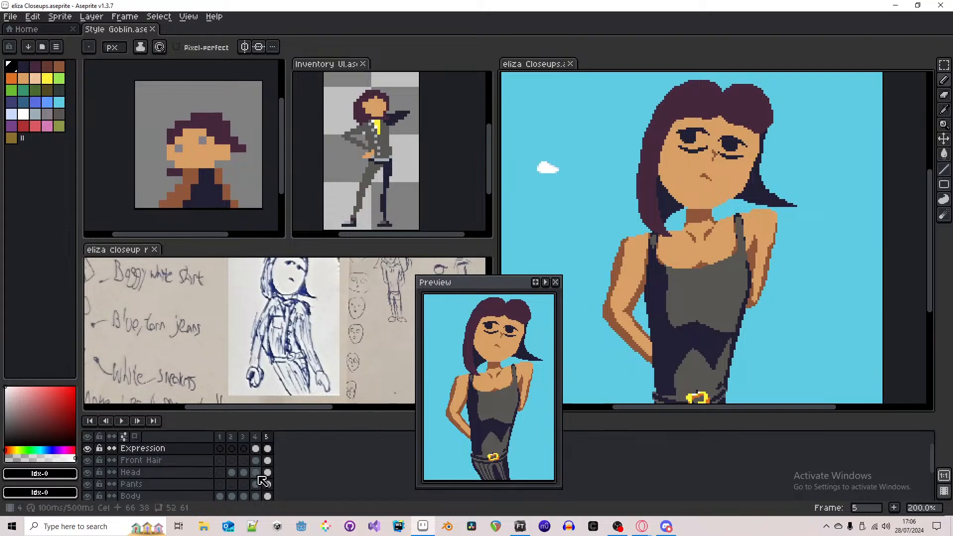
click(256, 448)
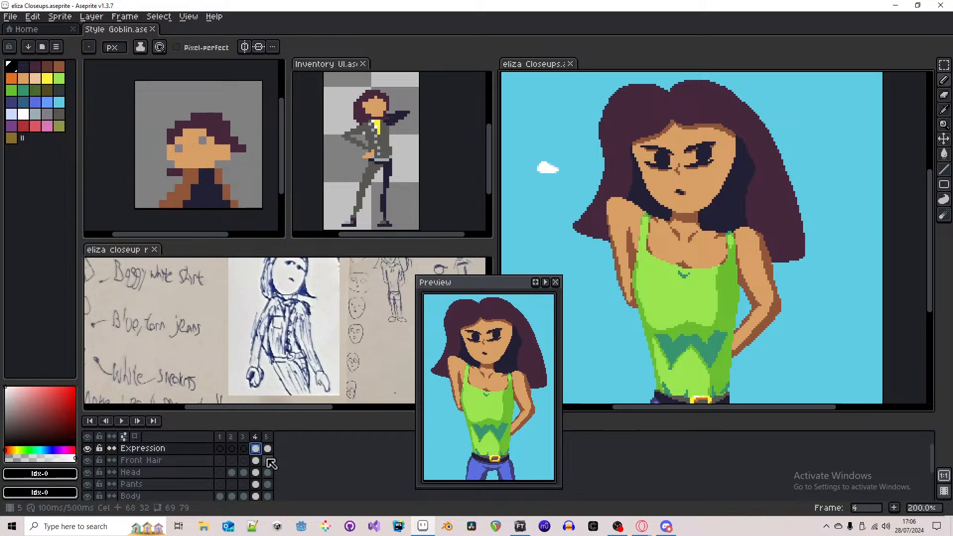
click(268, 472)
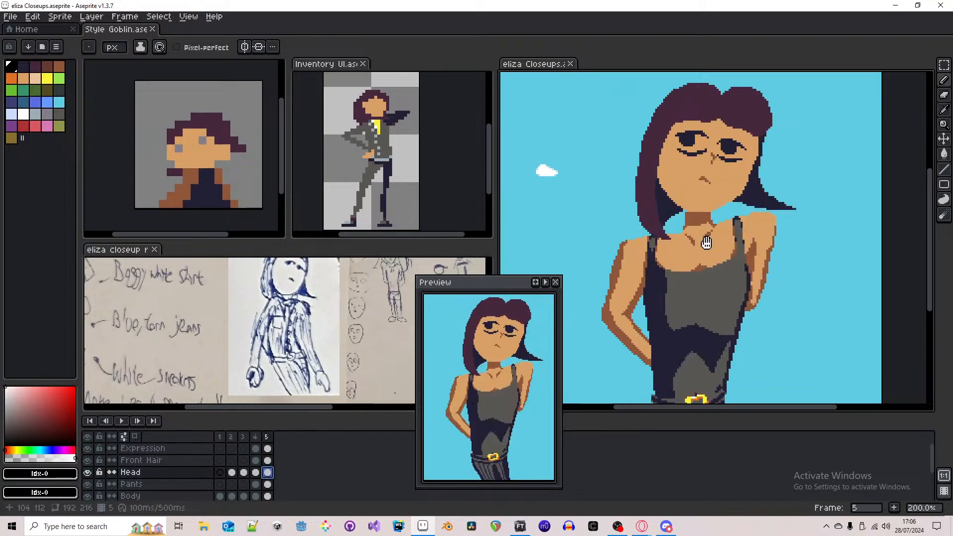
drag(706, 243, 705, 263)
drag(391, 308, 381, 349)
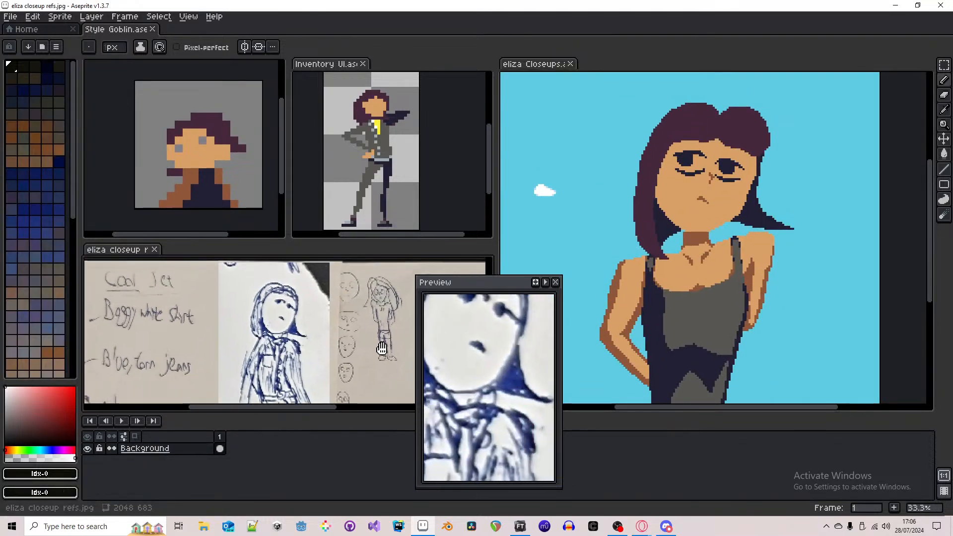
- Sample skin tone #d9a066, then erase along the fringe's lower edge above the left eye on frame 5's Front Hair layer
click(684, 188)
scroll(704, 179, up, 7)
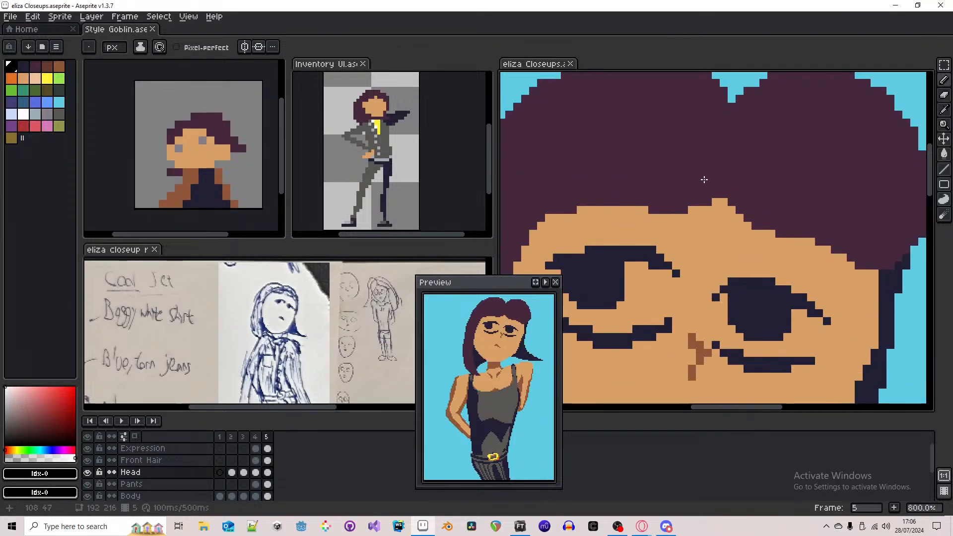
alt+click(715, 207)
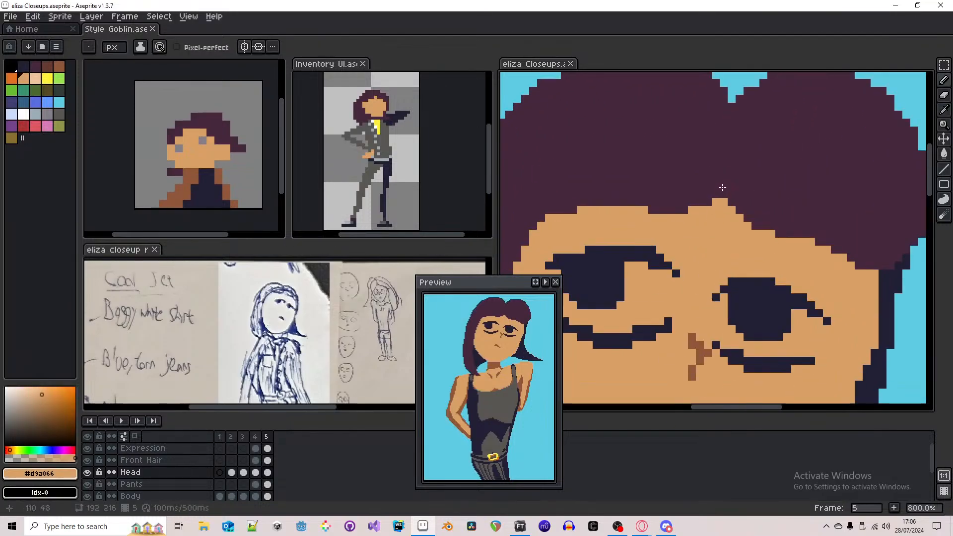
key(Up)
mouse_move(723, 188)
mouse_down()
mouse_move(699, 202)
mouse_move(708, 202)
mouse_move(652, 202)
mouse_move(684, 211)
mouse_move(652, 210)
mouse_move(637, 194)
mouse_move(581, 194)
mouse_move(580, 202)
mouse_move(644, 202)
mouse_up()
mouse_move(572, 202)
mouse_down()
mouse_move(557, 210)
mouse_move(573, 210)
mouse_up()
scroll(573, 210, down, 2)
scroll(604, 210, up, 5)
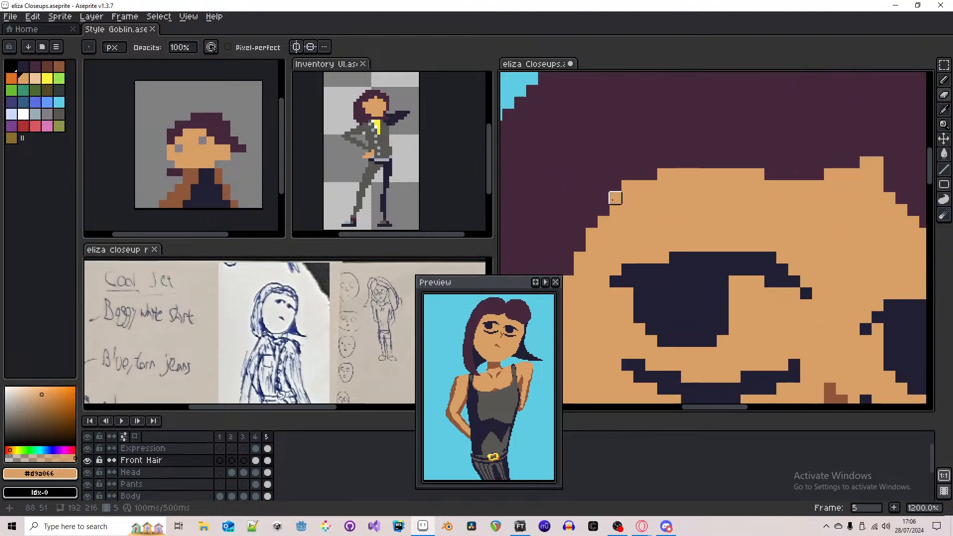
- Trim the inner edge of the front hair beside the left temple and cheek to smooth the face outline
scroll(617, 159, down, 3)
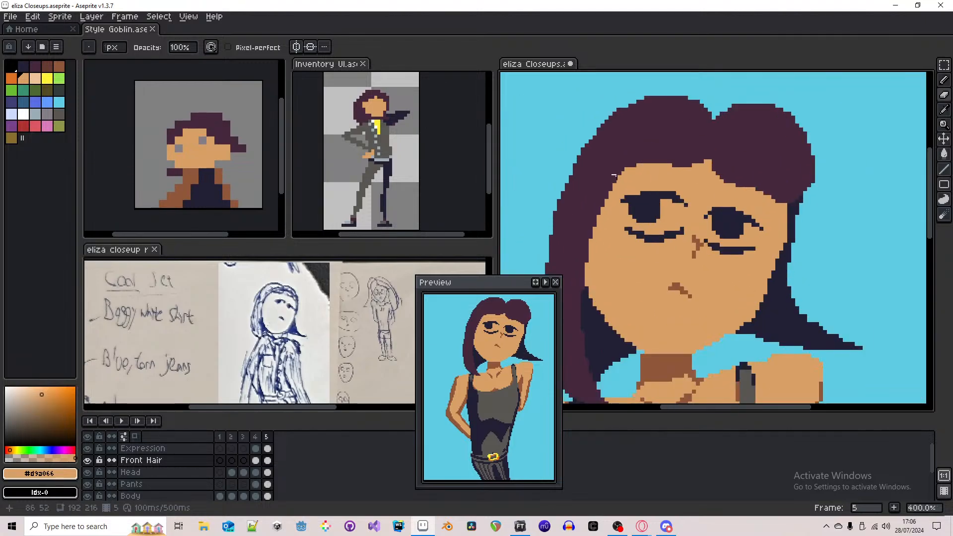
scroll(615, 171, up, 3)
scroll(671, 185, down, 2)
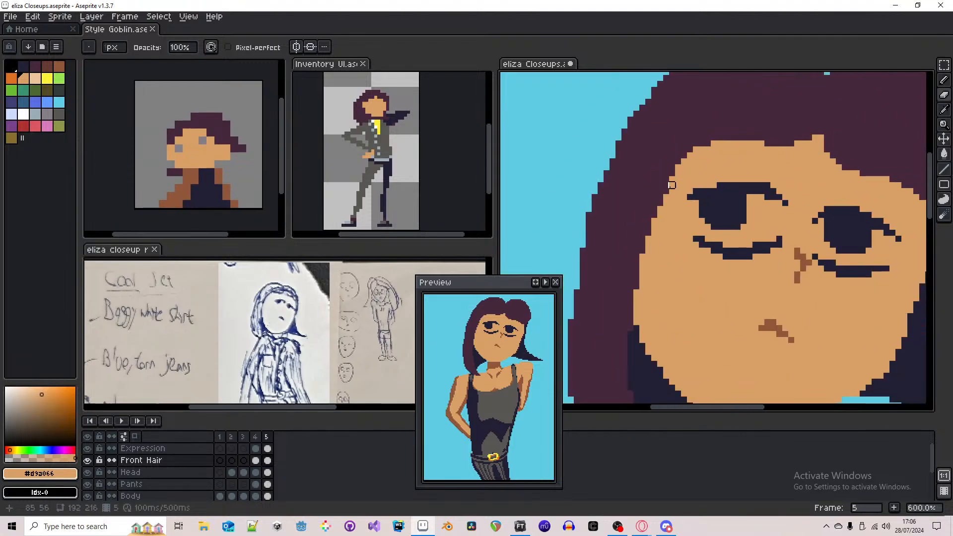
scroll(667, 196, up, 2)
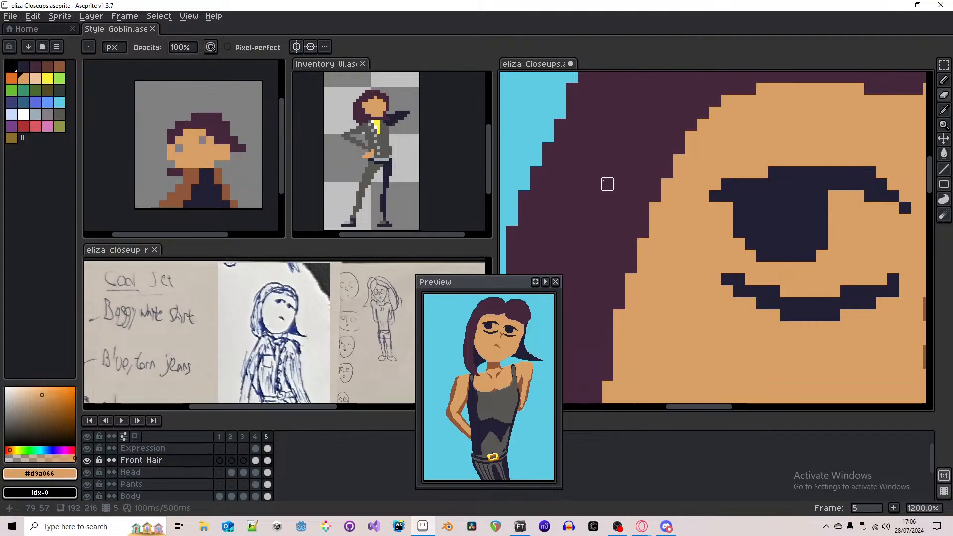
scroll(607, 185, down, 3)
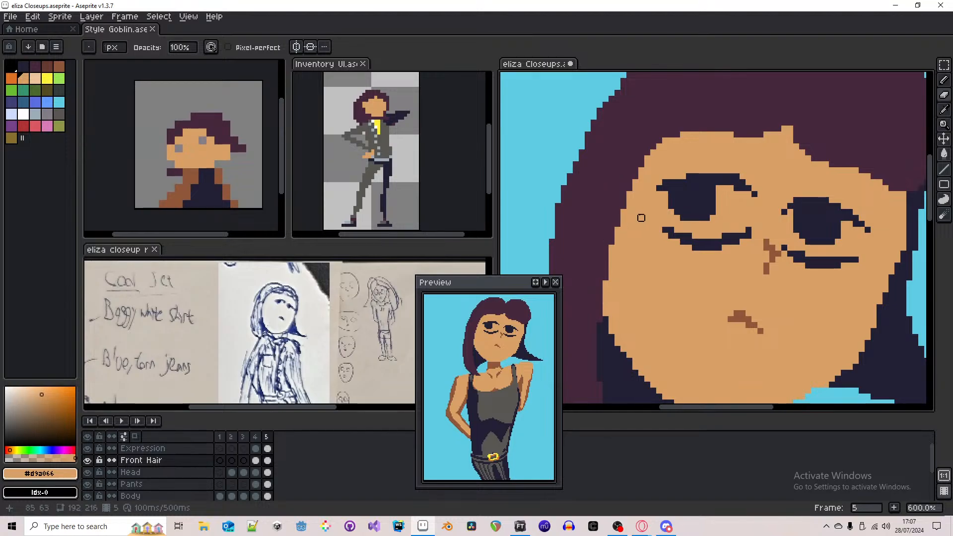
drag(641, 218, 611, 262)
scroll(700, 196, down, 3)
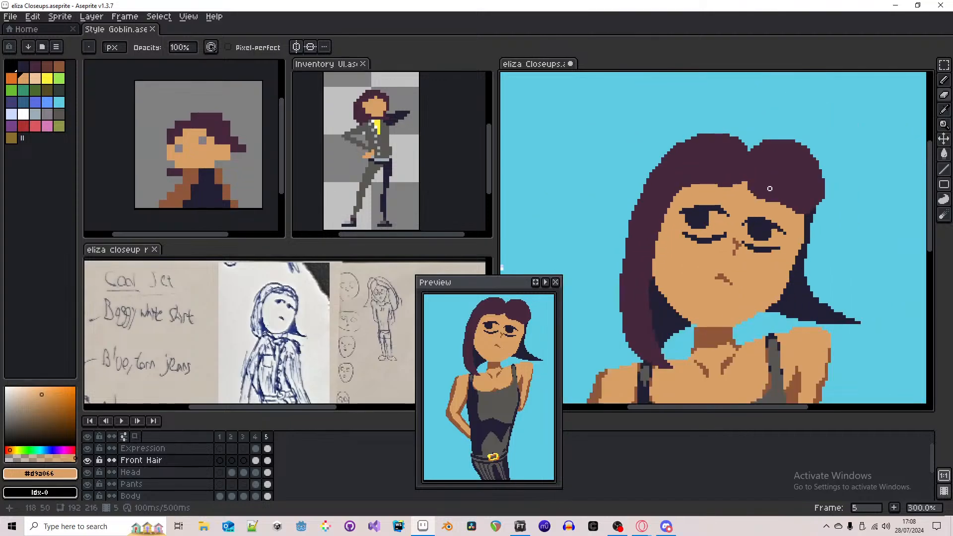
- Erase stray pixels along the fringe's lower edge around the parting point above the nose
scroll(771, 187, up, 4)
drag(777, 173, 755, 214)
scroll(755, 215, down, 3)
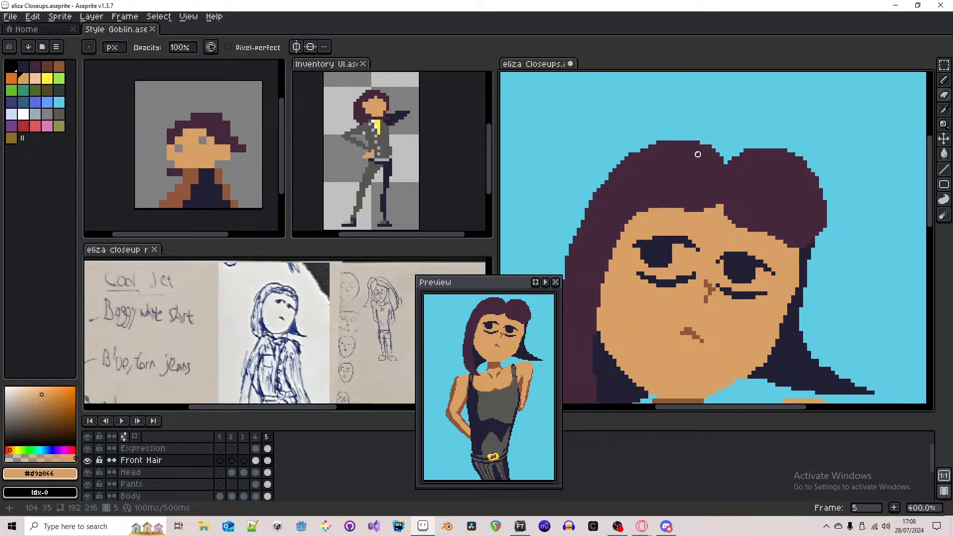
scroll(743, 180, up, 1)
scroll(744, 180, up, 4)
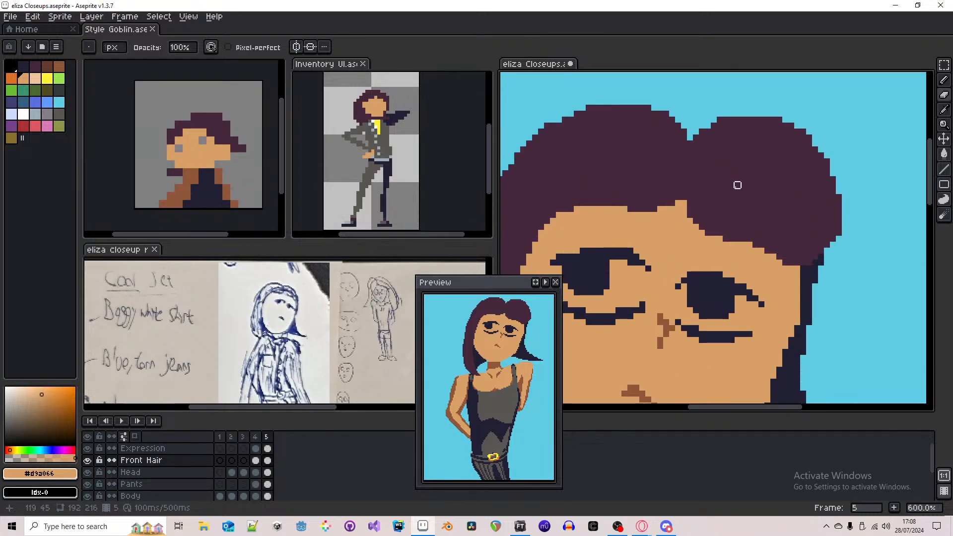
mouse_move(647, 202)
mouse_down()
mouse_move(671, 214)
mouse_move(672, 226)
mouse_move(707, 226)
mouse_move(682, 236)
mouse_up()
scroll(731, 226, down, 6)
scroll(752, 176, down, 1)
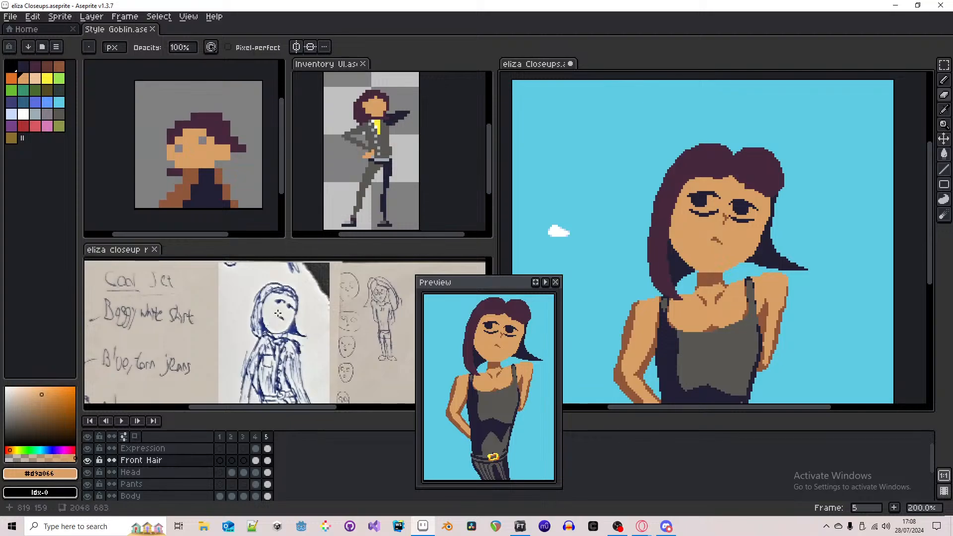
- Trim the lower edge of the front hair above the right eye, out towards the right temple
scroll(780, 146, up, 1)
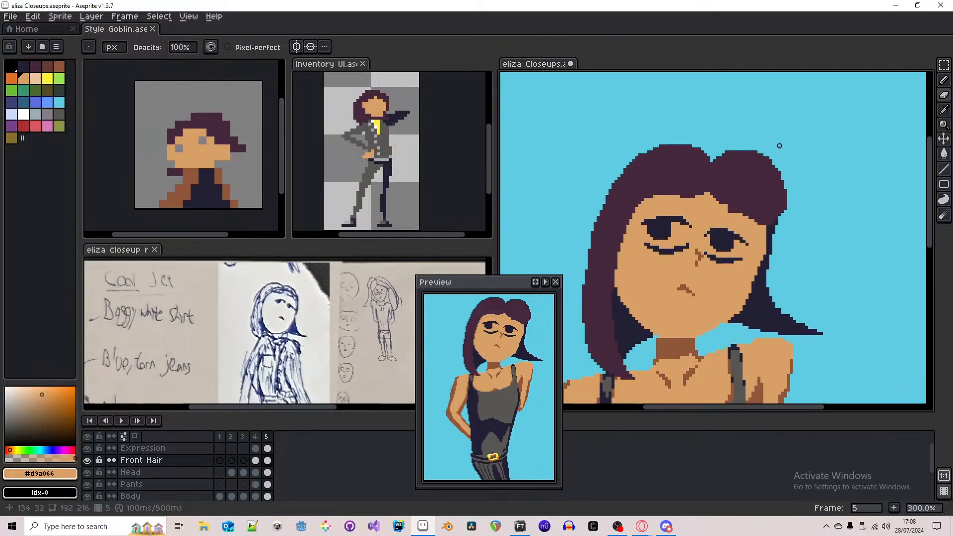
scroll(780, 146, up, 1)
scroll(740, 238, up, 1)
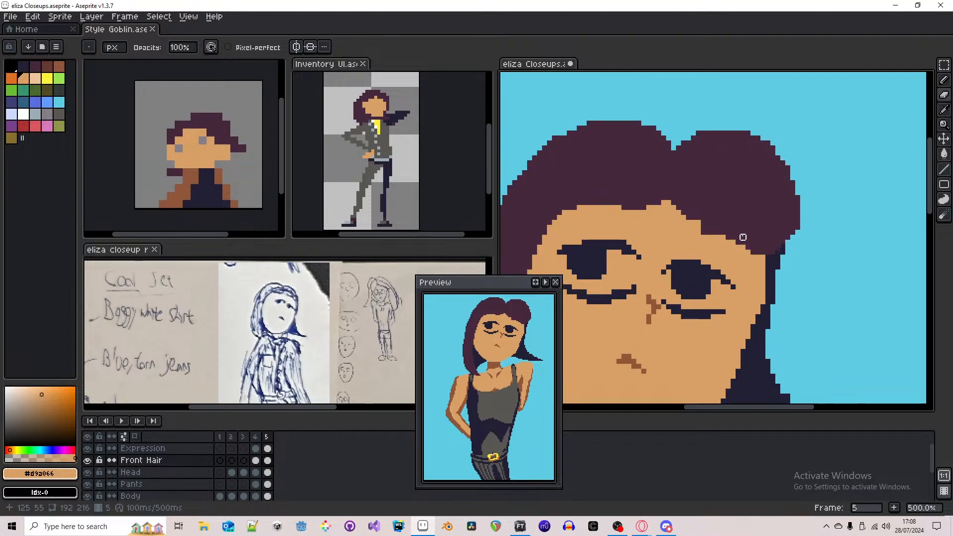
scroll(743, 237, up, 4)
mouse_move(706, 217)
mouse_down()
mouse_move(658, 218)
mouse_move(670, 230)
mouse_move(729, 230)
mouse_move(718, 242)
mouse_move(754, 241)
mouse_move(742, 241)
mouse_move(742, 254)
mouse_move(765, 262)
mouse_up()
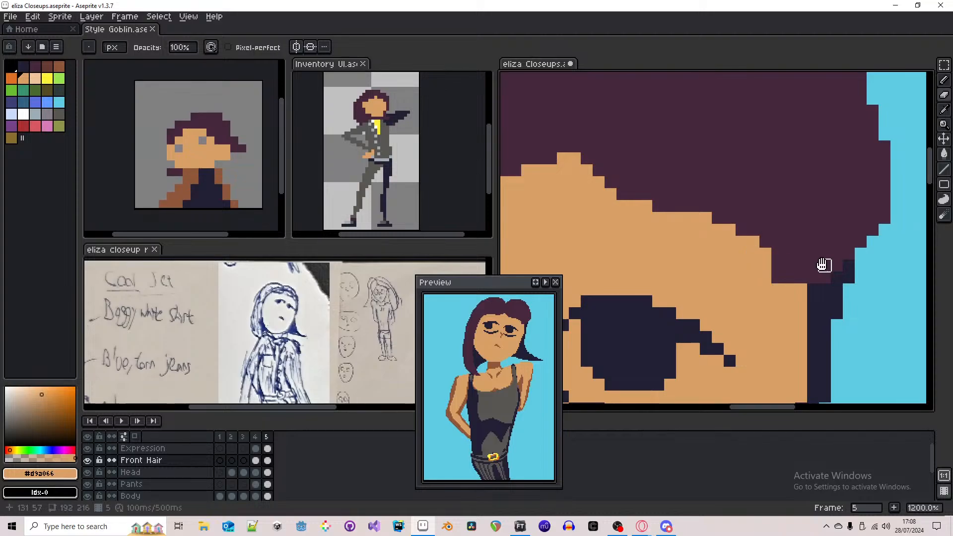
- Trim the front hair's lower corner at the right temple so its inner edge steps down diagonally to the dark back hair
scroll(768, 254, down, 5)
scroll(757, 251, up, 3)
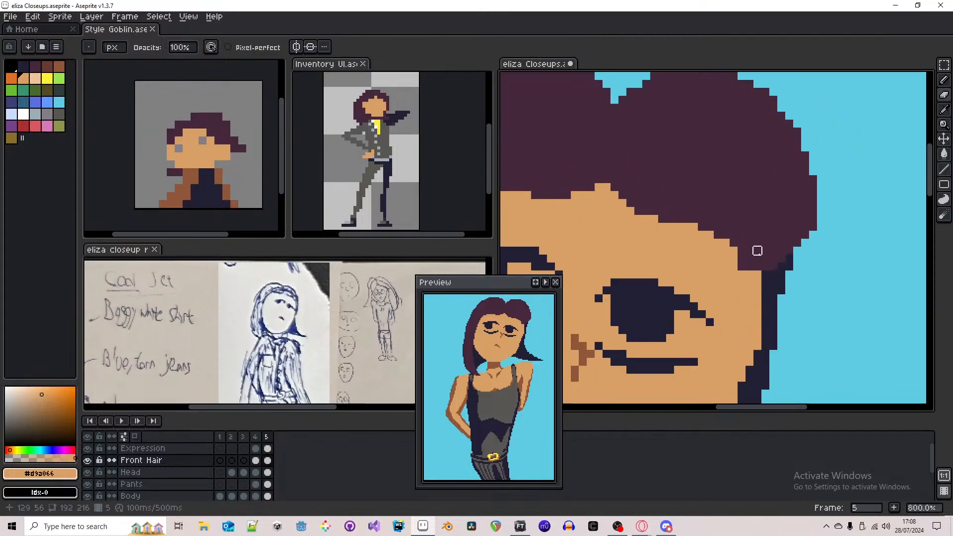
scroll(805, 236, down, 2)
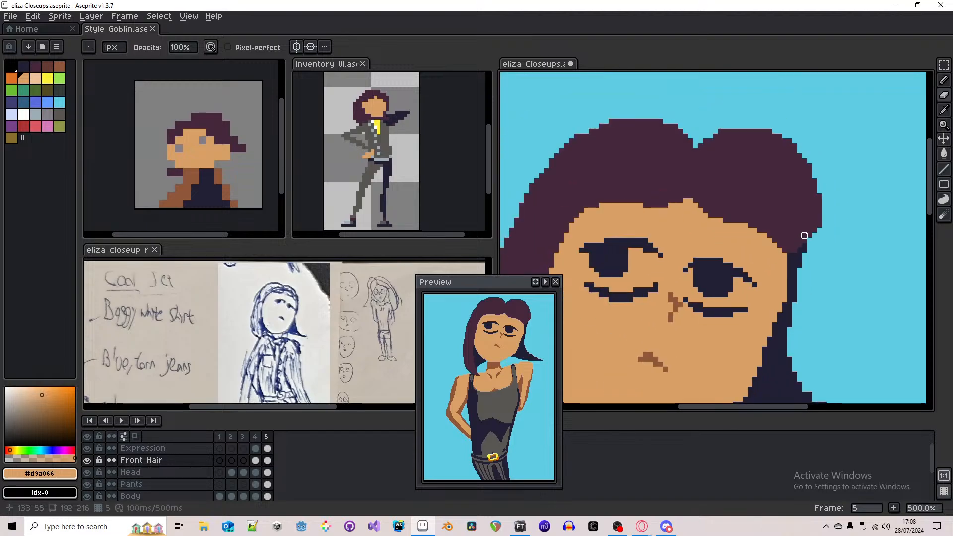
scroll(805, 235, down, 3)
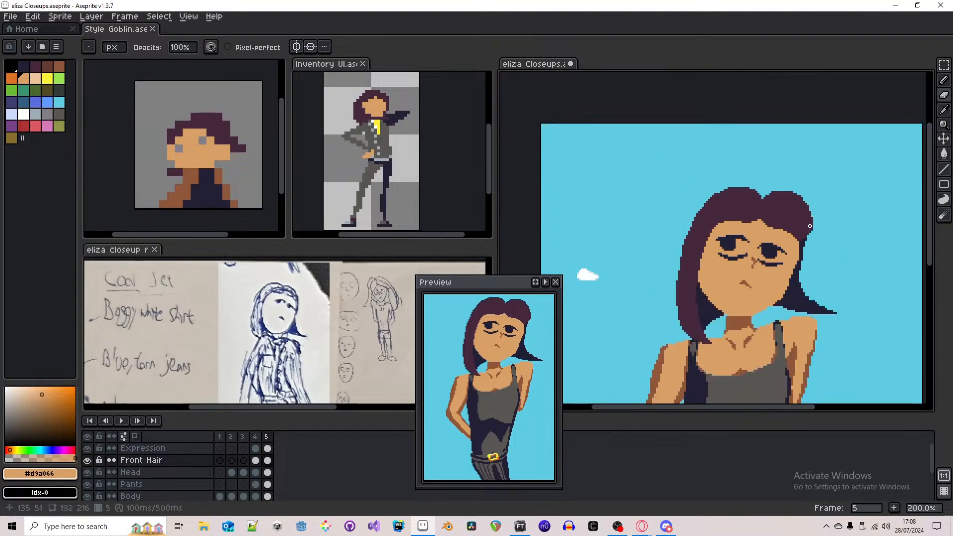
scroll(811, 233, up, 5)
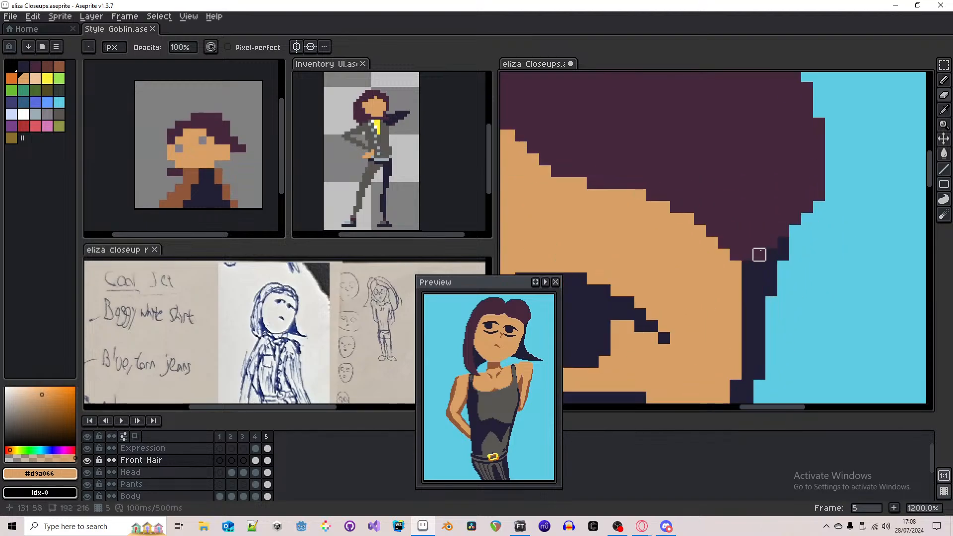
scroll(797, 220, down, 4)
scroll(814, 209, down, 1)
scroll(800, 218, up, 1)
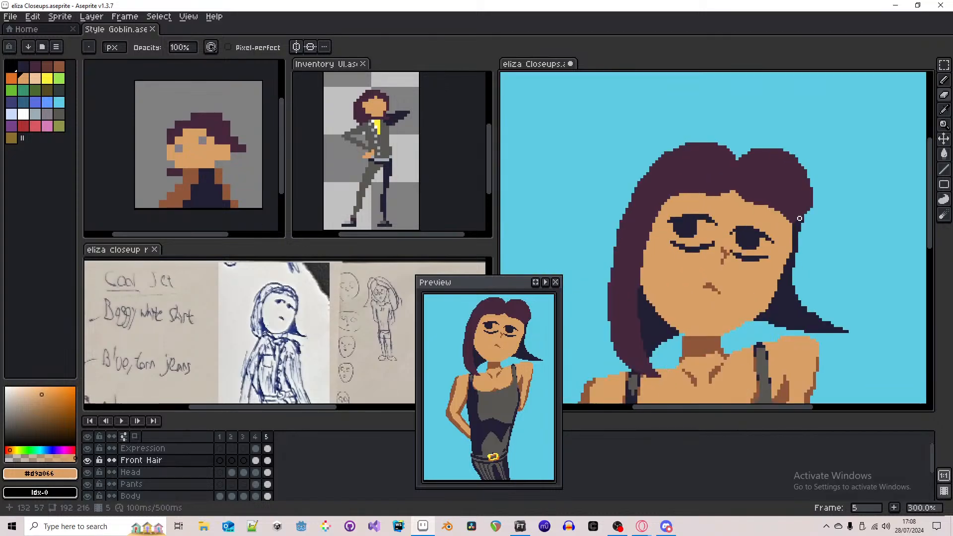
scroll(791, 201, down, 2)
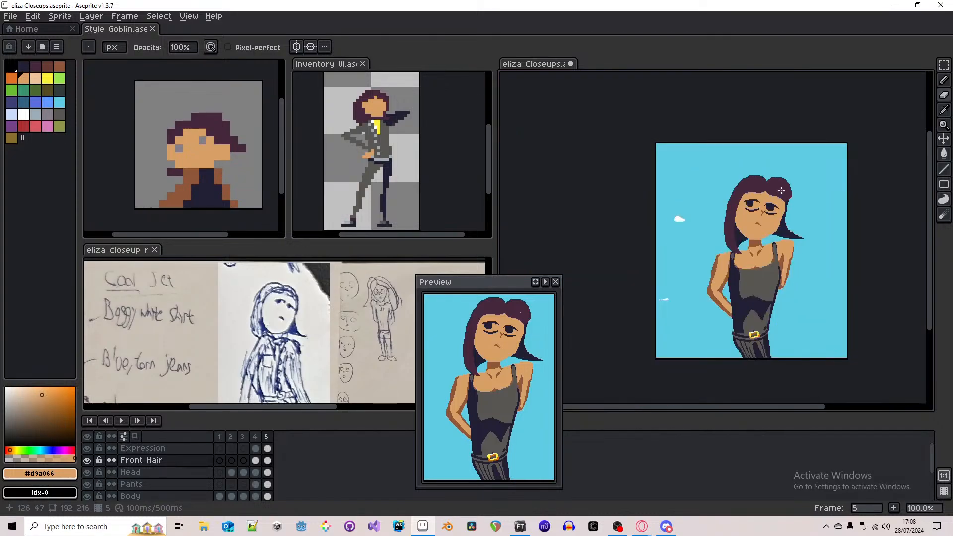
scroll(730, 191, up, 8)
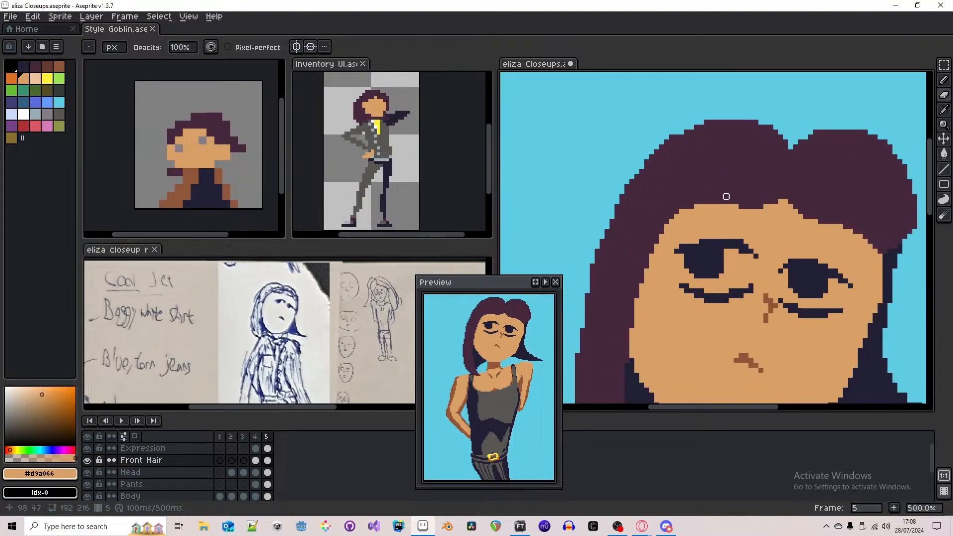
- Sample hair color #45283c and pencil in pixels along the fringe's lower edge above the left eye
alt+click(700, 184)
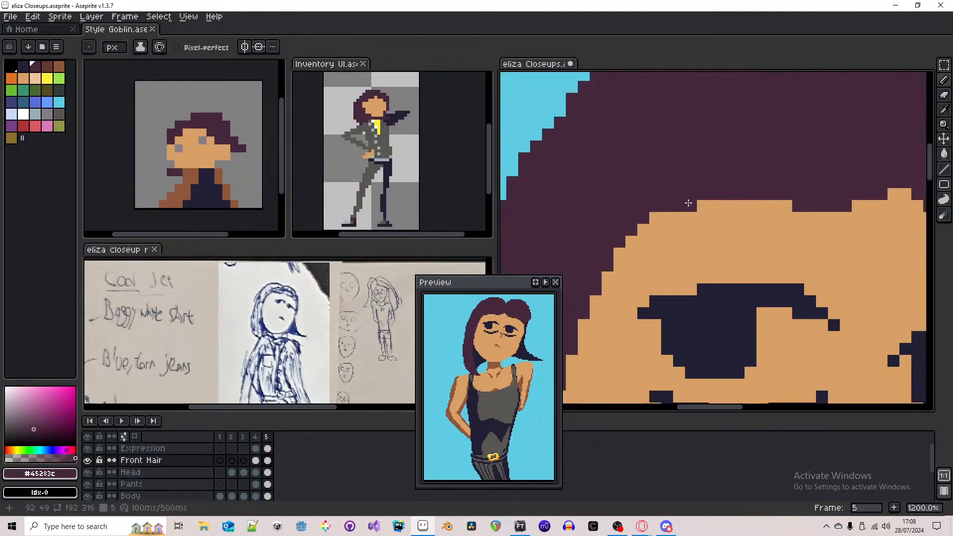
scroll(665, 209, down, 7)
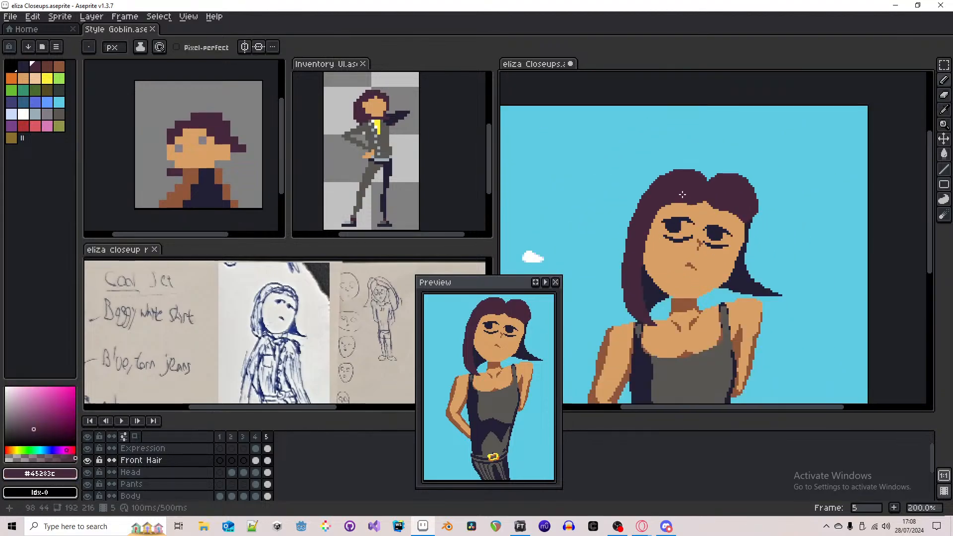
scroll(682, 195, down, 1)
scroll(640, 209, up, 6)
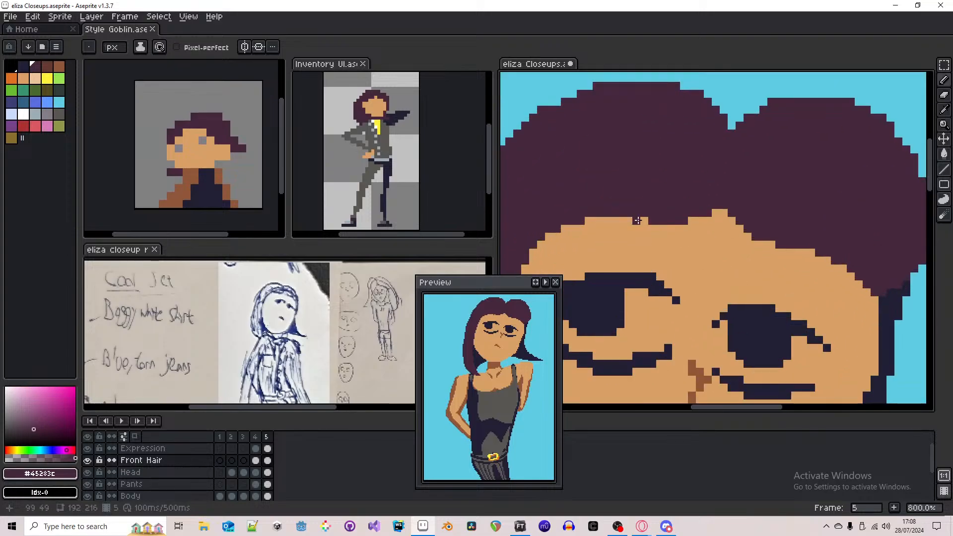
scroll(641, 219, down, 5)
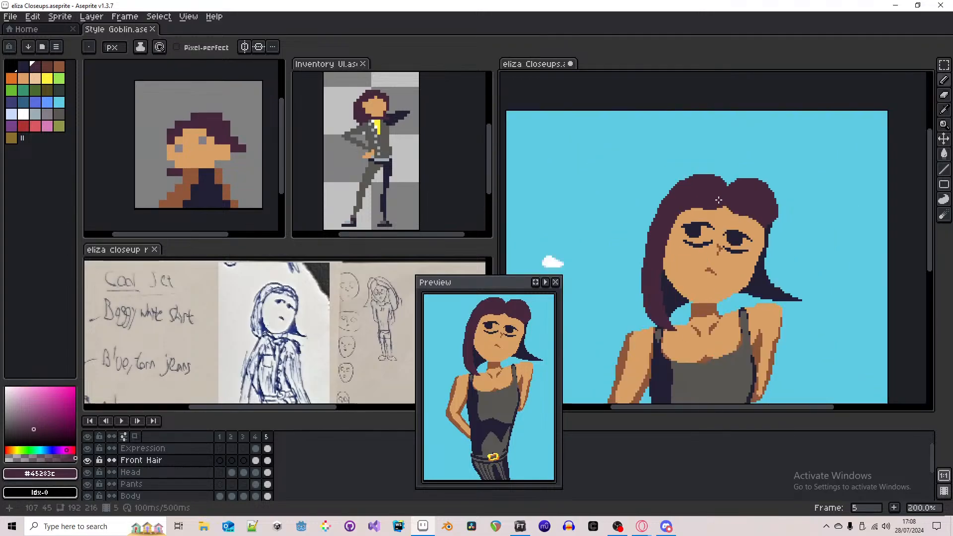
scroll(719, 200, up, 4)
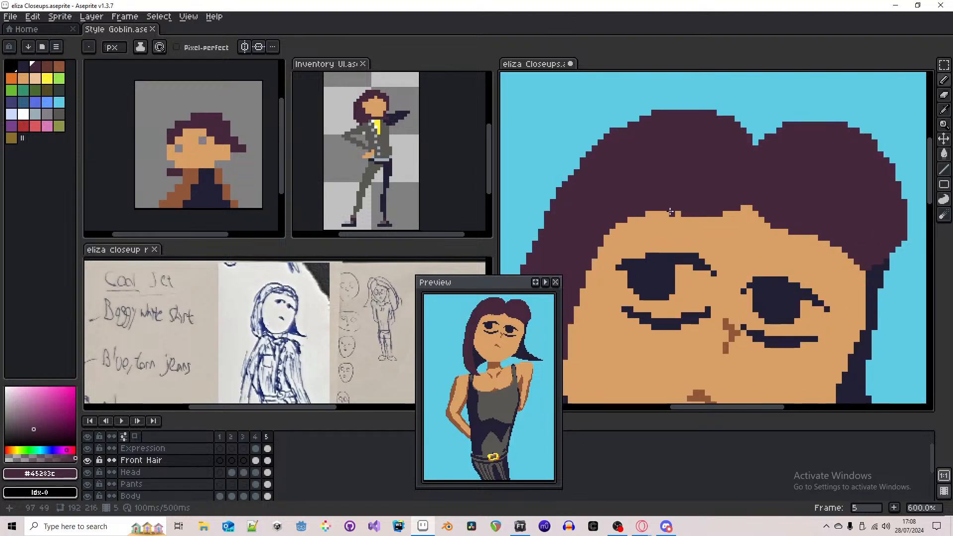
scroll(714, 198, down, 4)
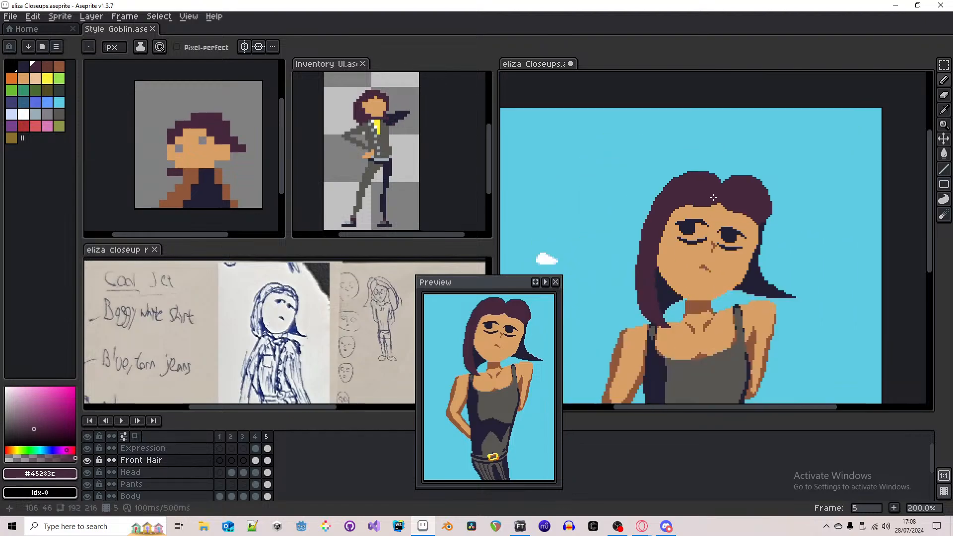
- Try another pencil touch-up on the fringe's lower edge above the left eye, and undo it
scroll(713, 197, down, 1)
scroll(705, 208, up, 5)
key(v)
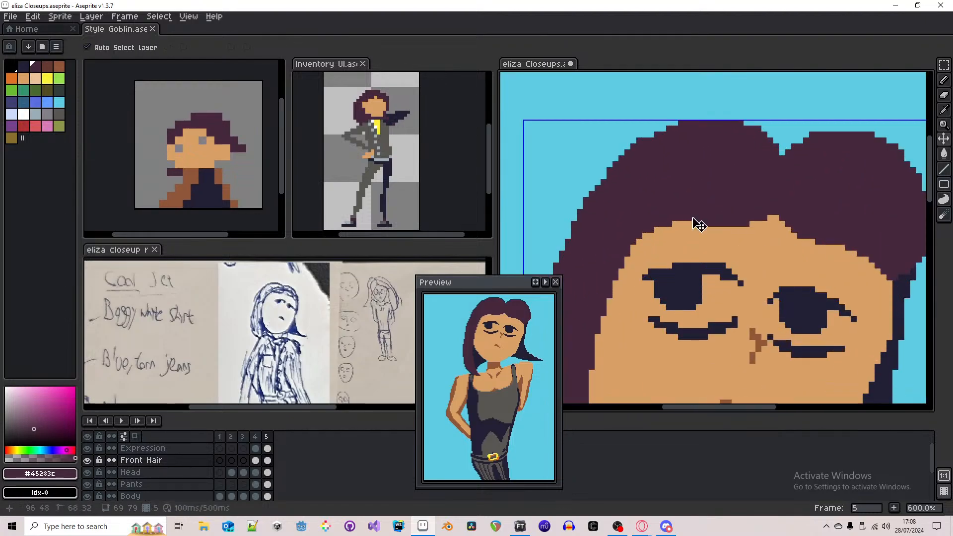
key(b)
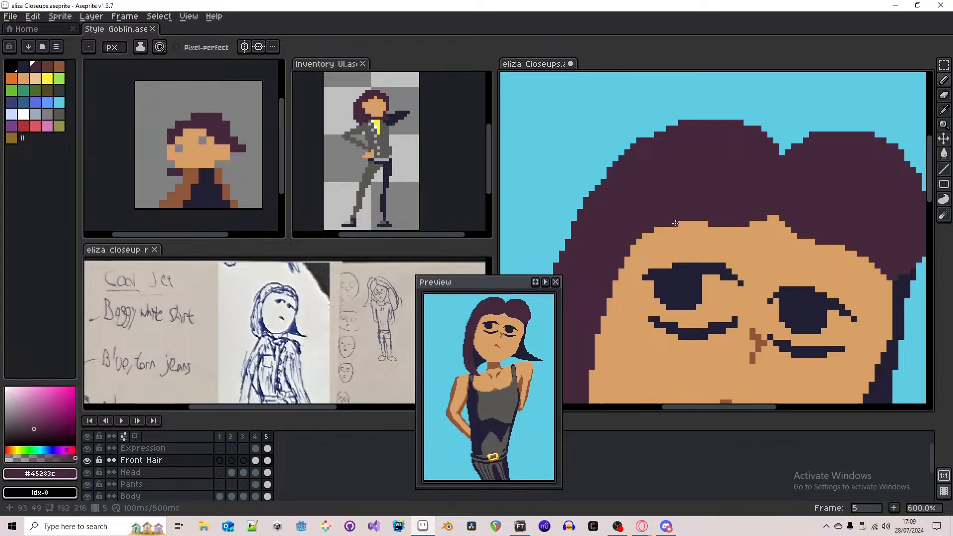
scroll(675, 224, down, 5)
scroll(702, 197, up, 1)
key(ctrl+z)
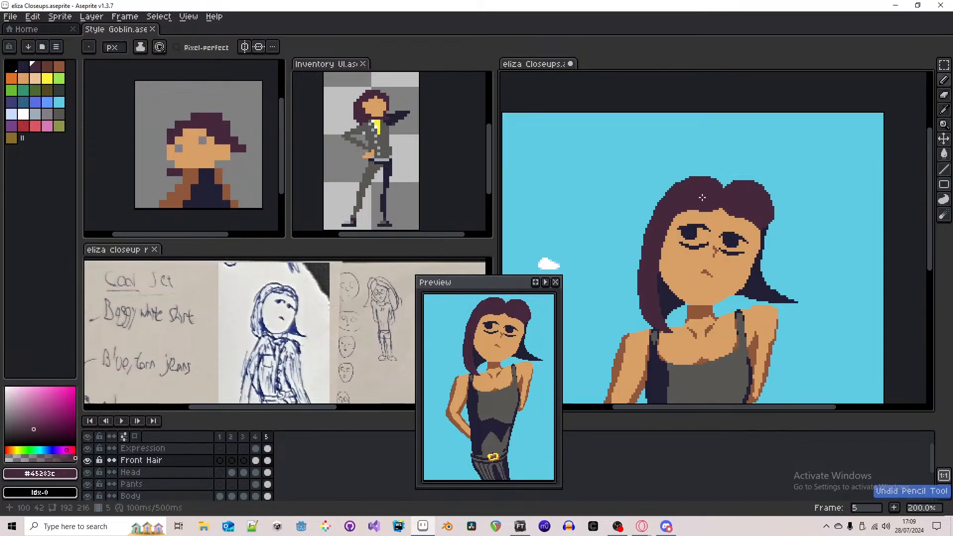
- Pencil hair pixels around the fringe's parting point above the nose to narrow its peak, undoing the unwanted strokes
scroll(709, 209, up, 5)
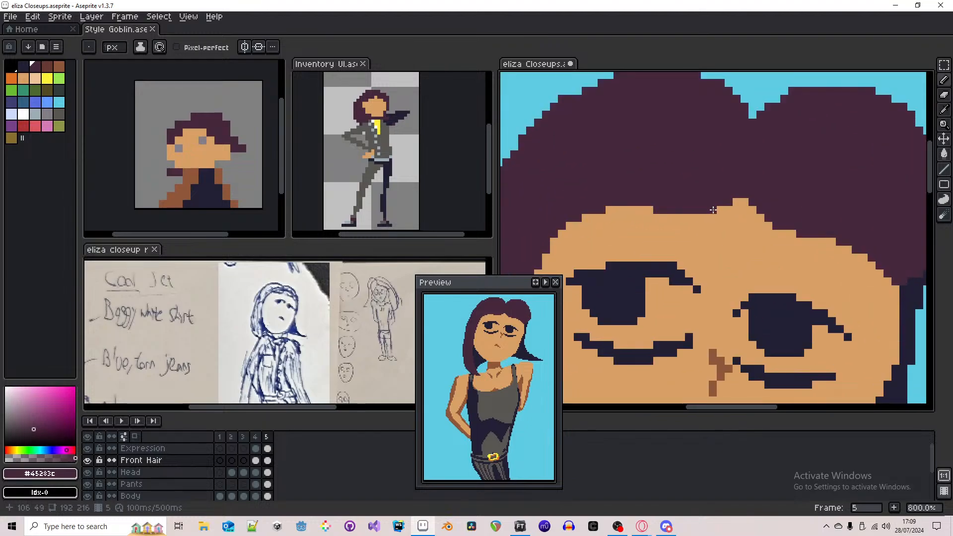
scroll(722, 209, down, 2)
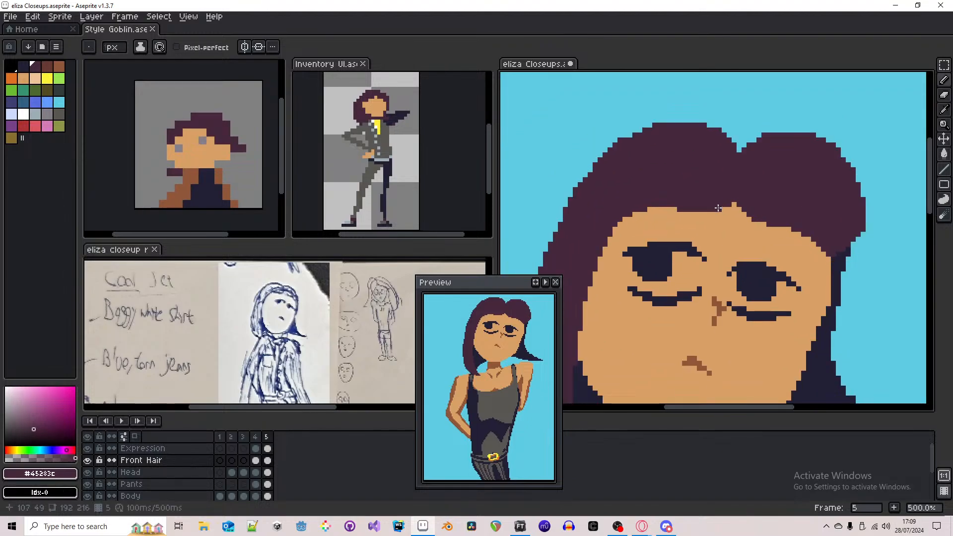
scroll(707, 199, down, 4)
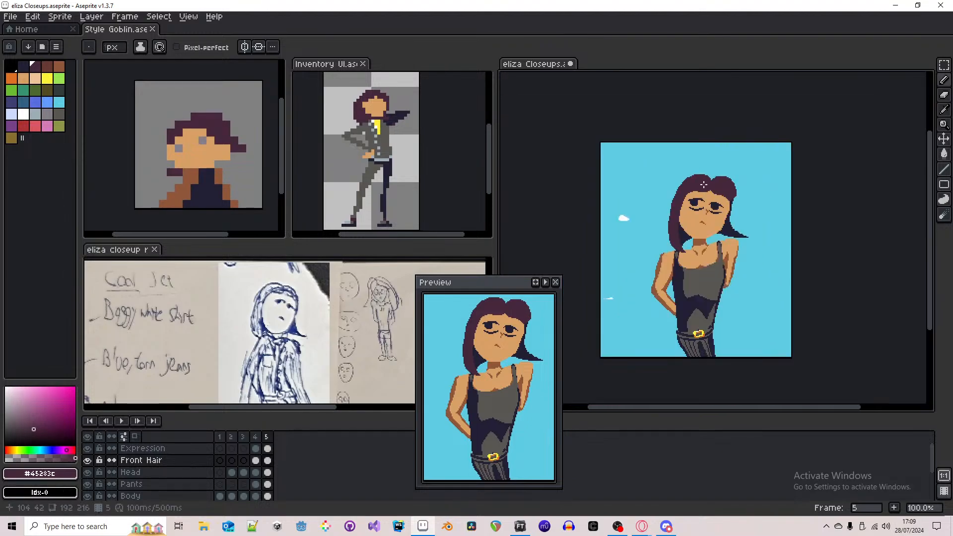
key(ctrl+z)
scroll(732, 176, up, 6)
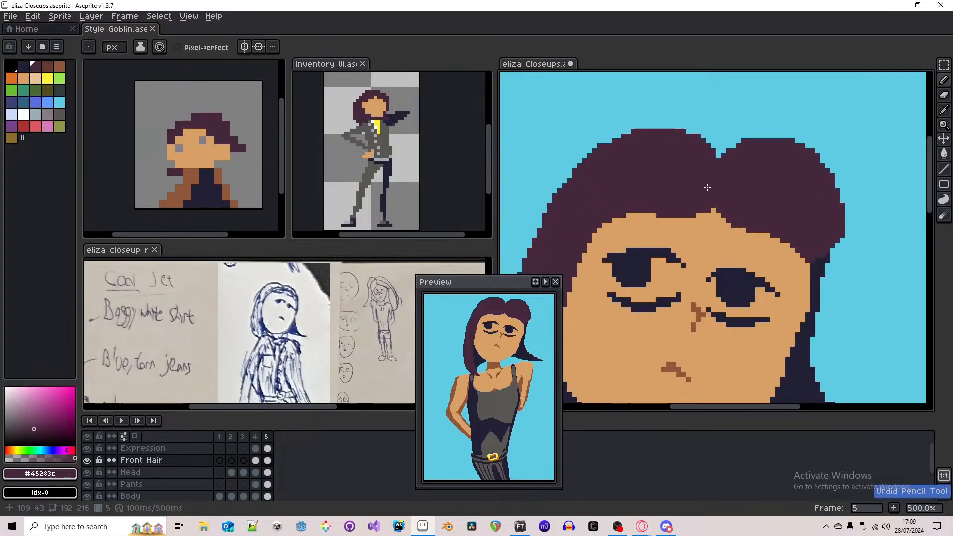
scroll(724, 173, down, 6)
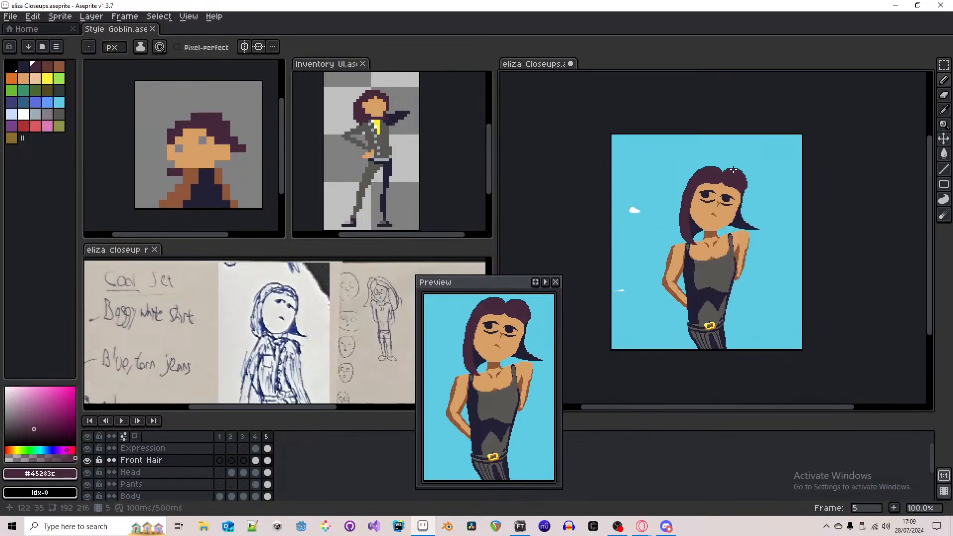
key(ctrl+z)
key(ctrl+z)
- Erase a stray hair pixel on the fringe's lower edge above the left eye
scroll(735, 174, up, 5)
key(e)
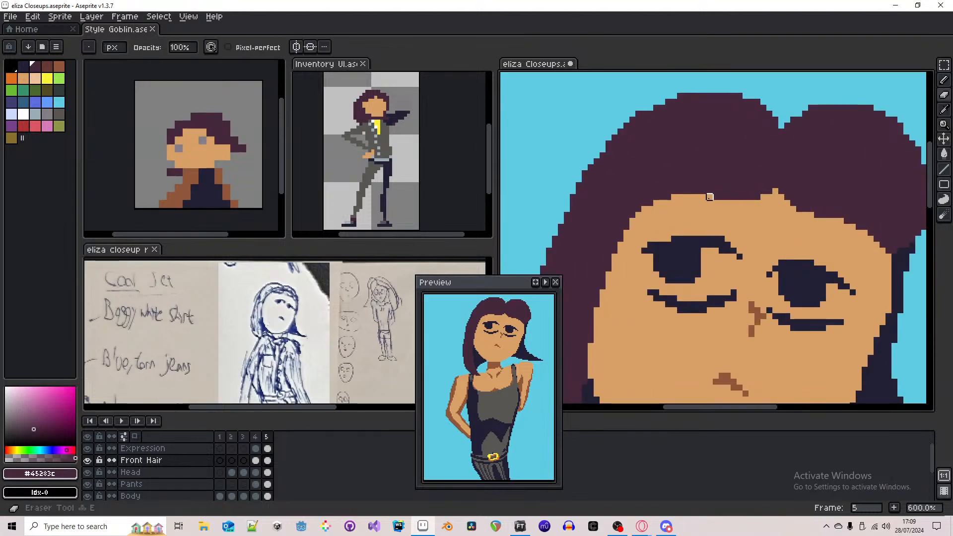
scroll(710, 198, down, 6)
scroll(726, 155, up, 4)
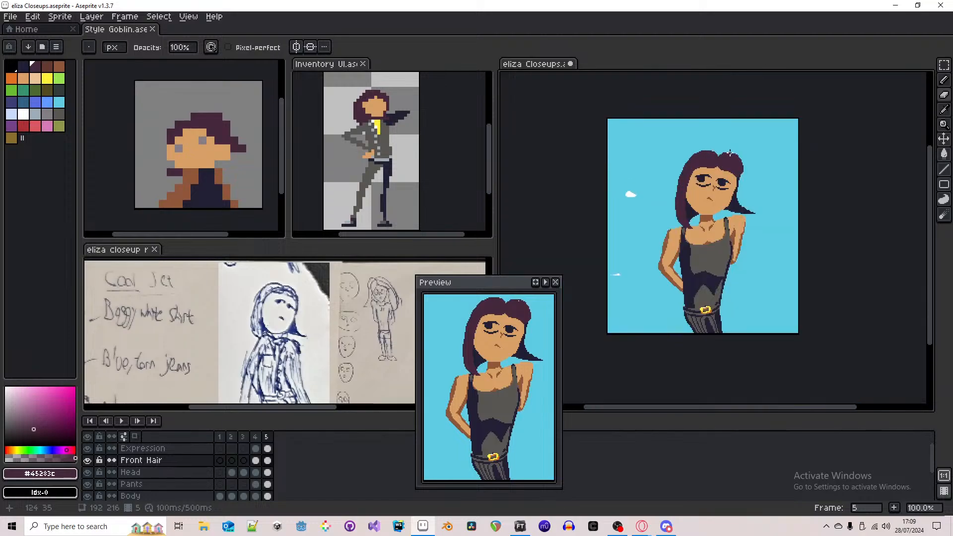
- Compare the hair with frame 4, then lower frame 5's left hair lobe by erasing its top edge outward from the parting notch
drag(701, 159, 729, 176)
key(Left)
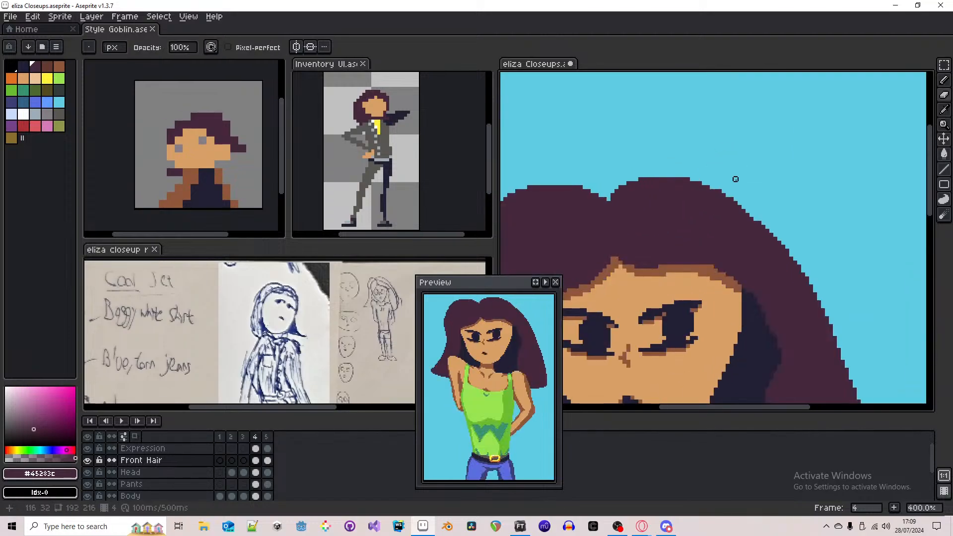
key(Right)
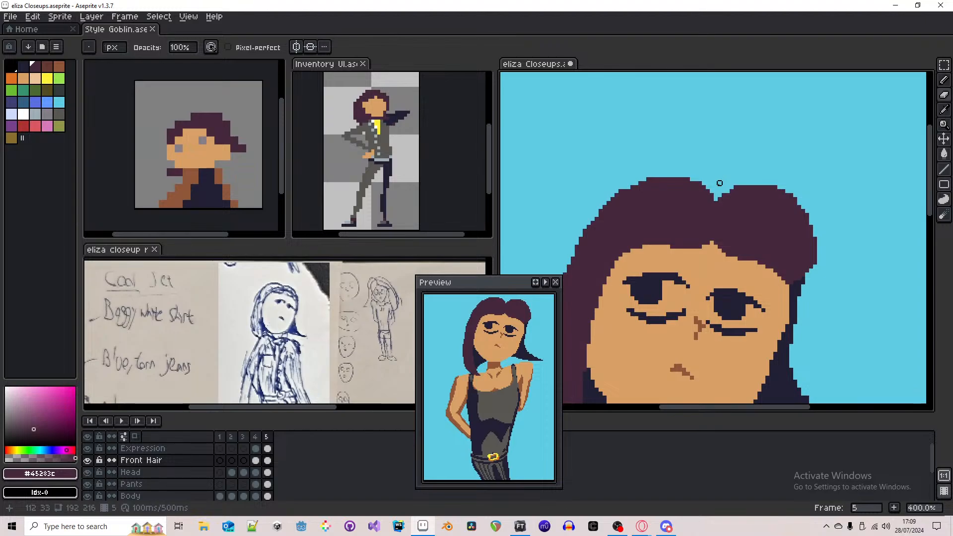
key(Left)
key(Right)
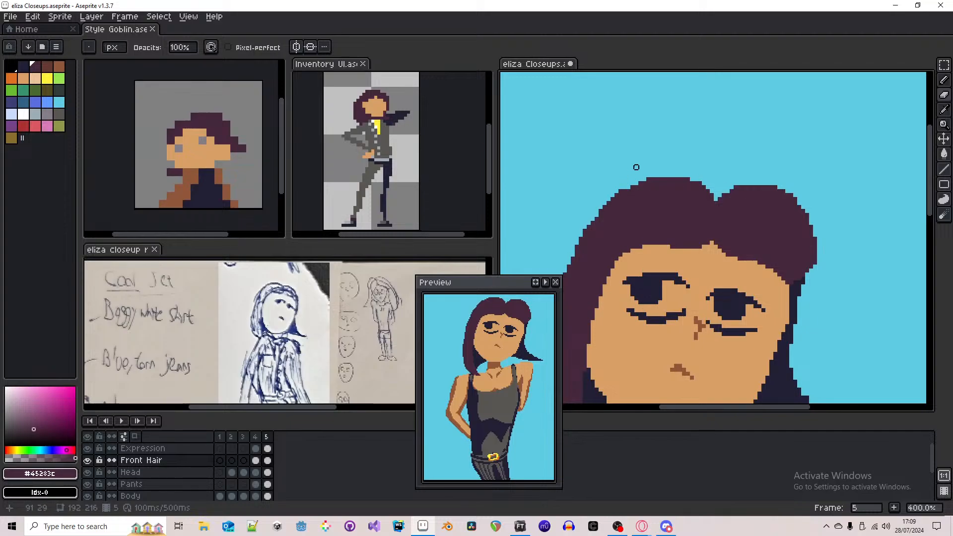
scroll(637, 167, up, 3)
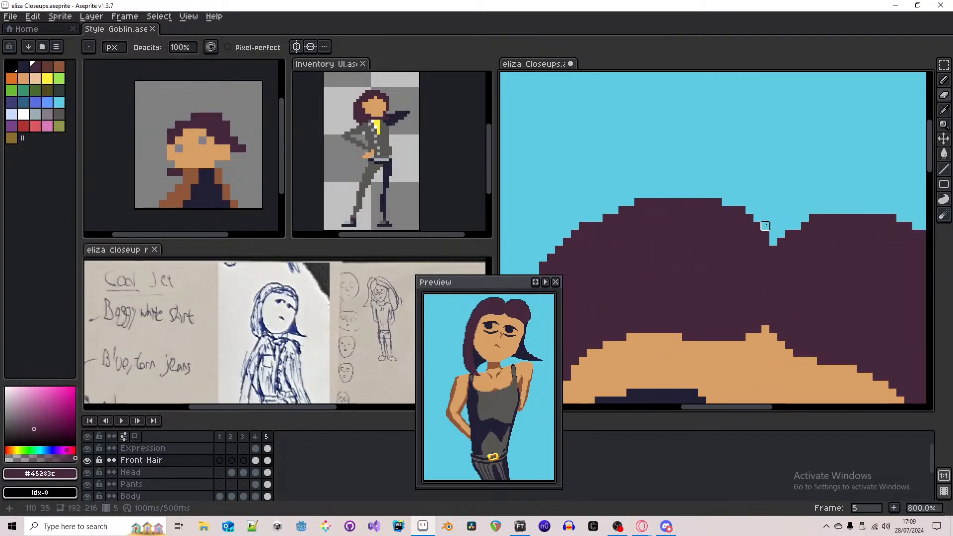
click(766, 233)
click(758, 226)
click(749, 218)
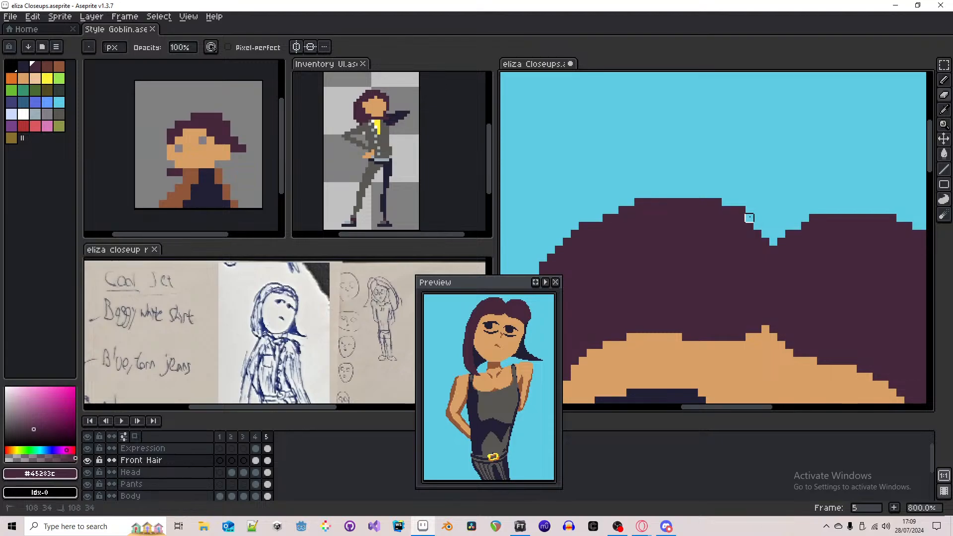
mouse_move(750, 218)
mouse_down()
mouse_move(709, 198)
mouse_move(628, 204)
mouse_move(575, 234)
mouse_move(582, 218)
mouse_up()
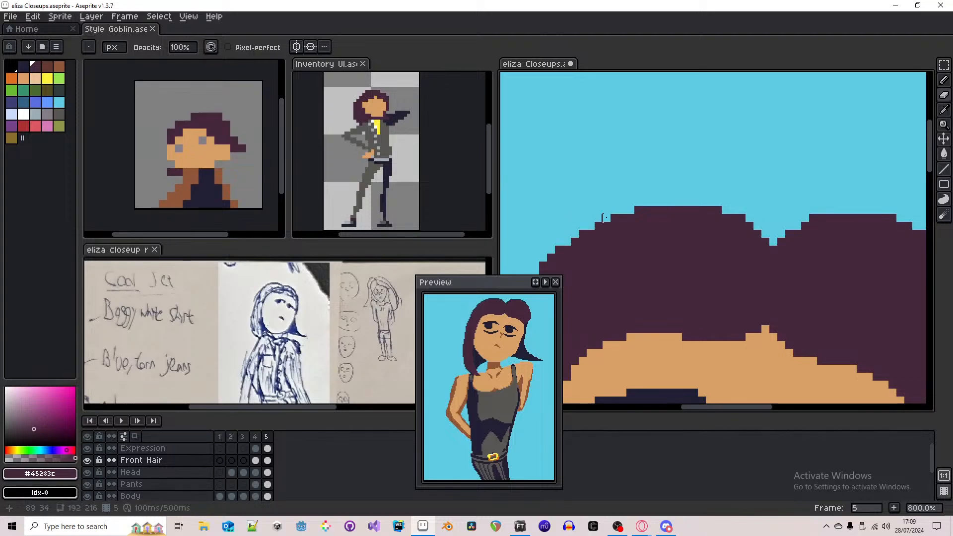
scroll(616, 186, down, 3)
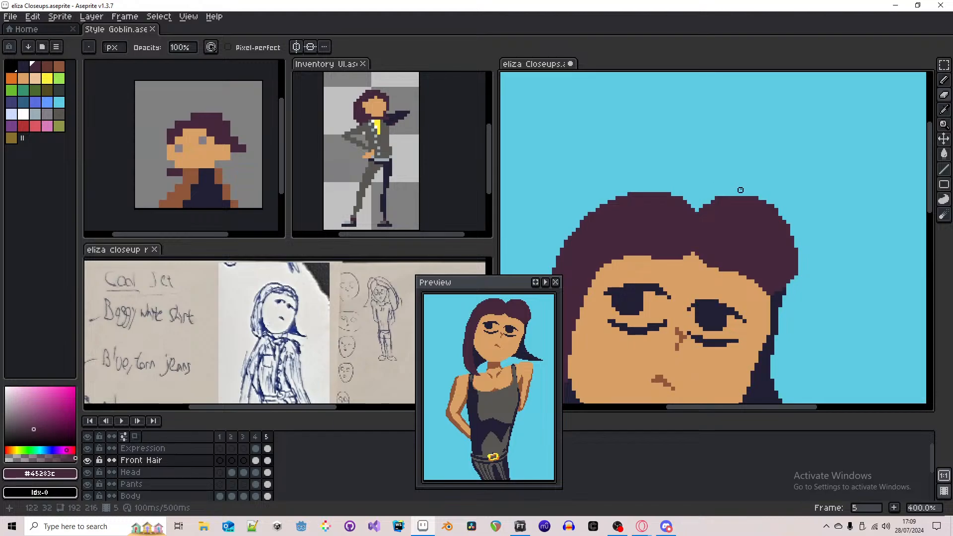
- Try deepening the parting notch at the top of the hair by one pixel, and refill that pixel with #45283c
scroll(740, 191, up, 5)
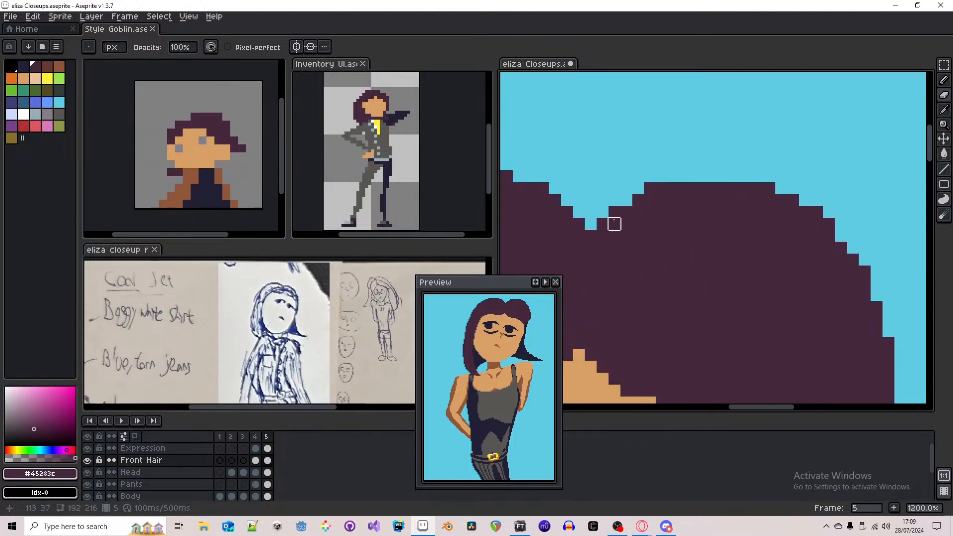
key(ctrl+z)
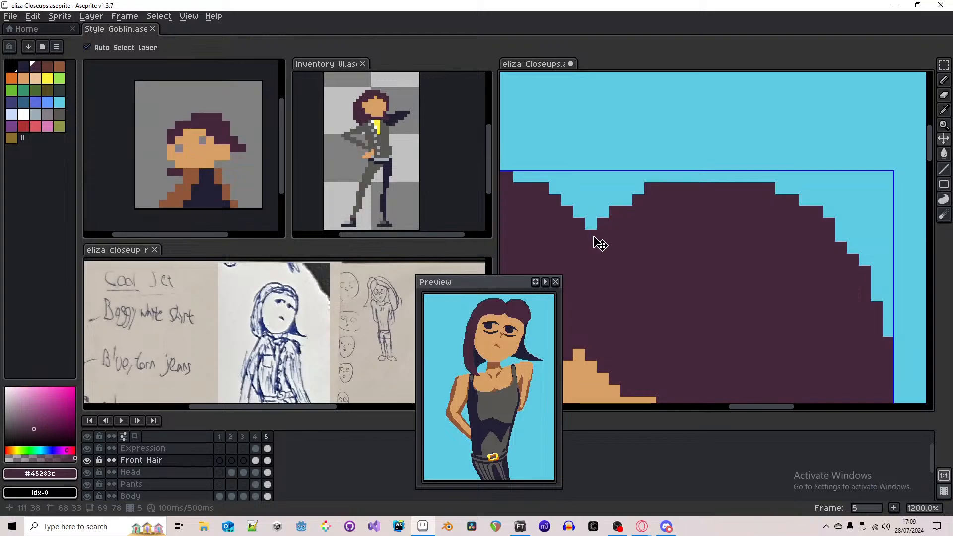
click(591, 236)
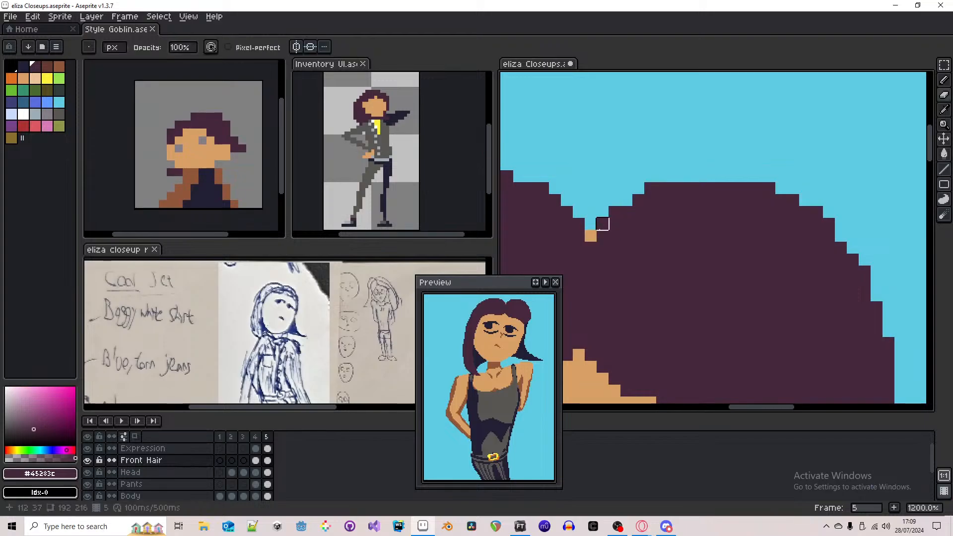
key(b)
click(591, 235)
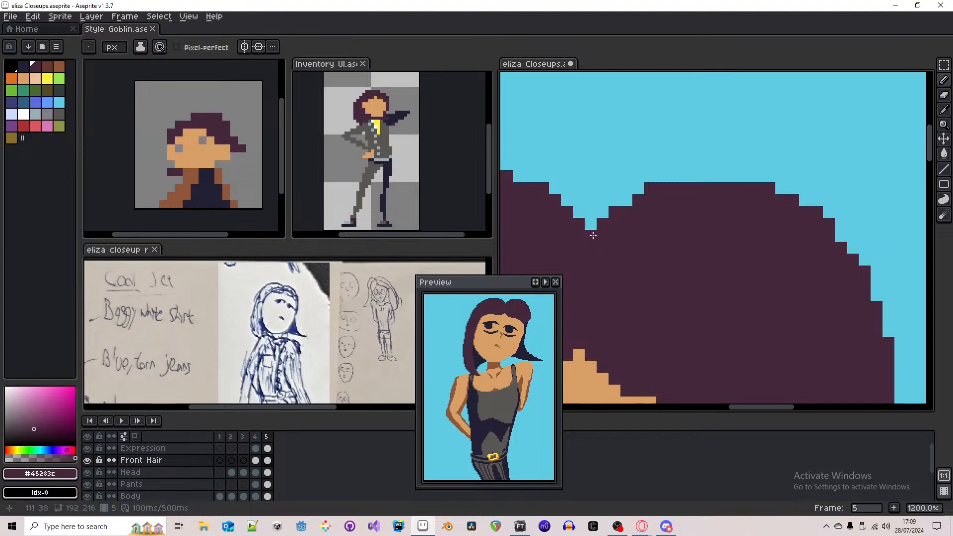
key(e)
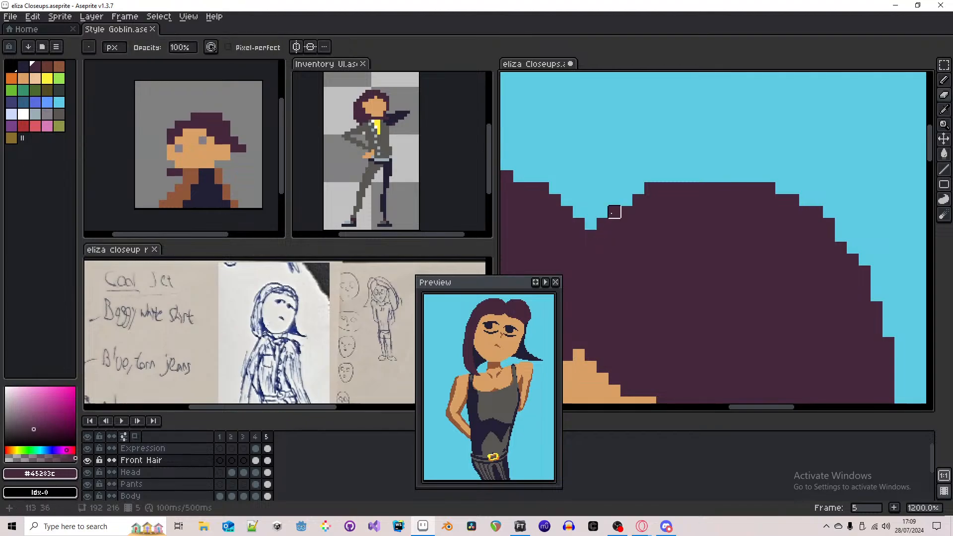
- Lower the right hair lobe in frame 5 by erasing its top edge outward from the parting notch
click(638, 200)
click(602, 223)
mouse_move(650, 187)
mouse_down()
mouse_move(769, 188)
mouse_move(793, 200)
mouse_move(781, 189)
mouse_move(817, 199)
mouse_move(648, 171)
mouse_move(629, 155)
mouse_up()
mouse_move(581, 145)
mouse_down()
mouse_move(652, 181)
mouse_move(640, 181)
mouse_move(676, 229)
mouse_move(700, 301)
mouse_up()
scroll(746, 196, down, 10)
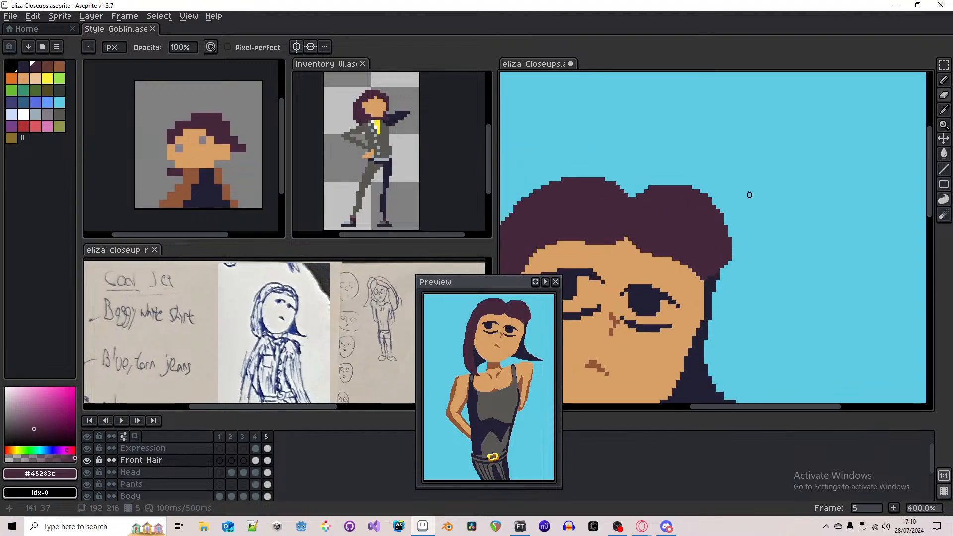
- Undo the latest small hair edits and compare frame 5's hair silhouette with frame 4's
key(ctrl+z)
scroll(753, 182, up, 1)
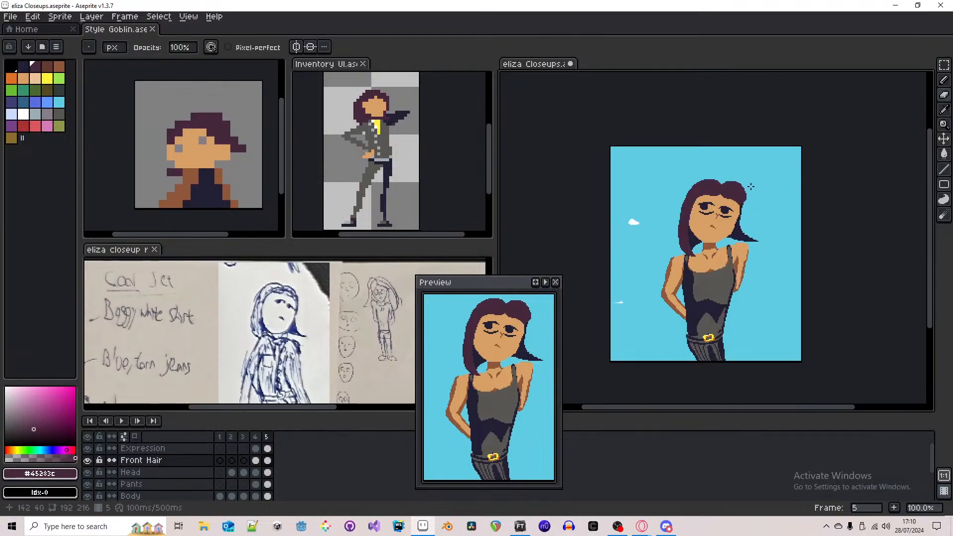
scroll(724, 180, up, 4)
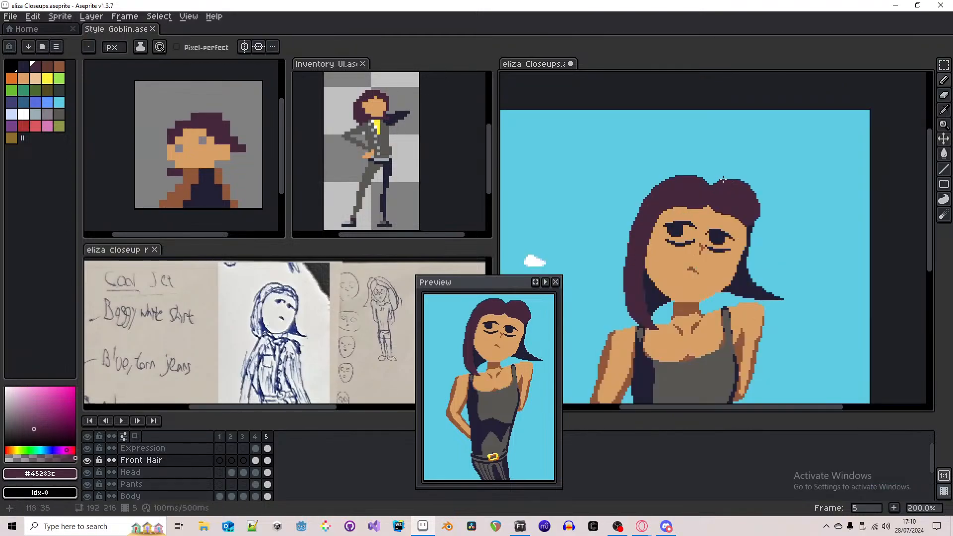
scroll(699, 173, down, 4)
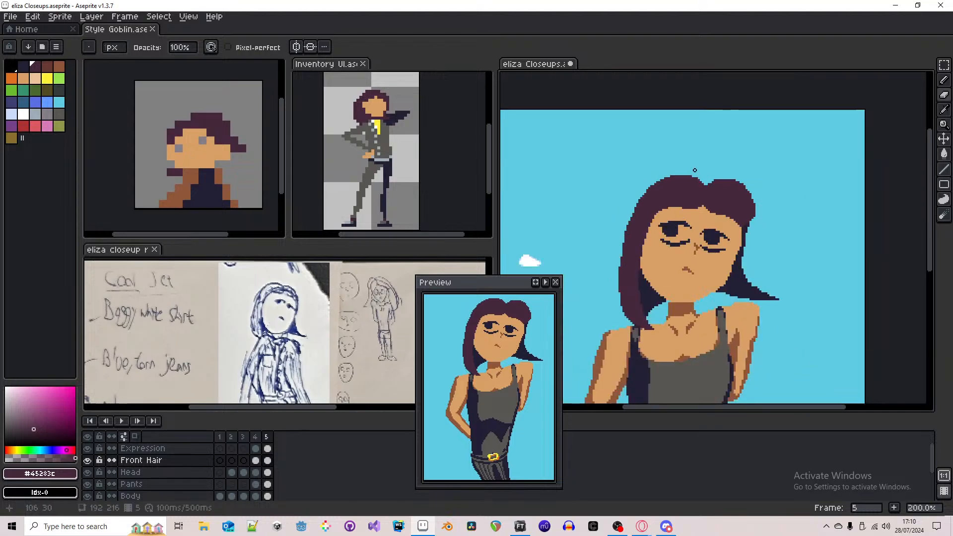
scroll(691, 170, up, 1)
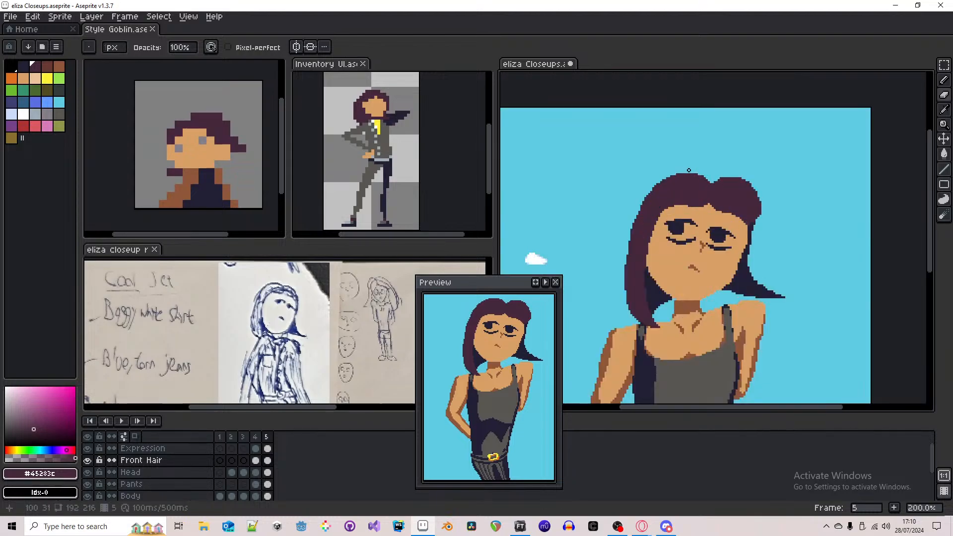
scroll(693, 171, down, 1)
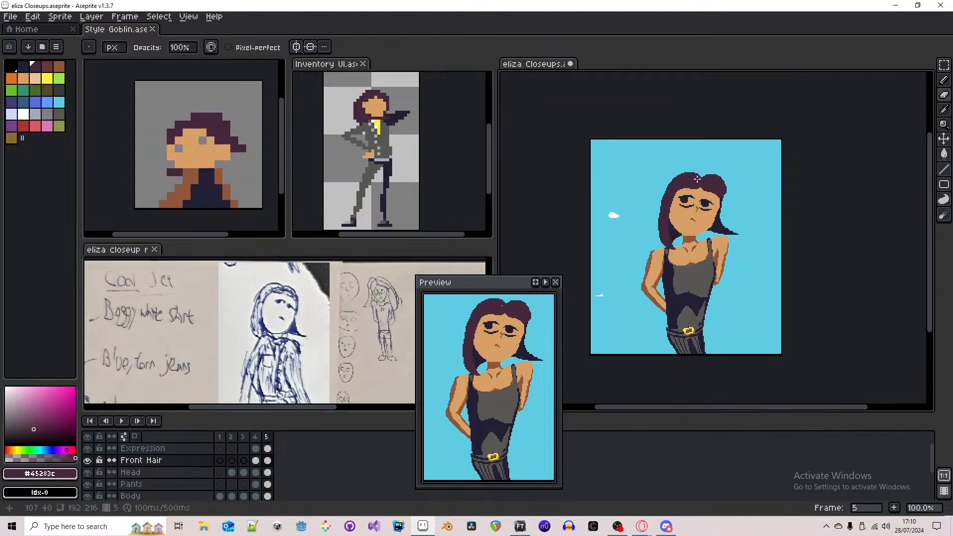
scroll(698, 178, up, 9)
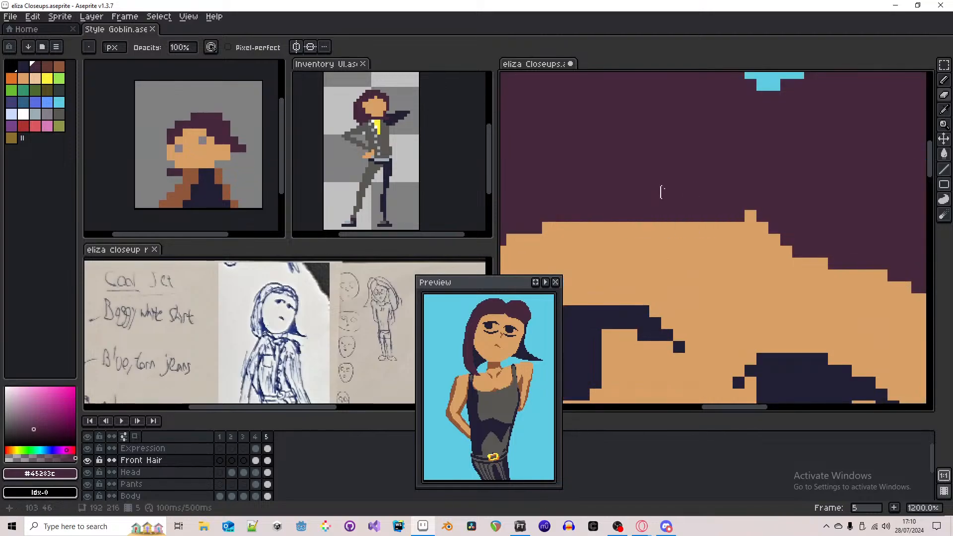
scroll(660, 192, down, 9)
key(v)
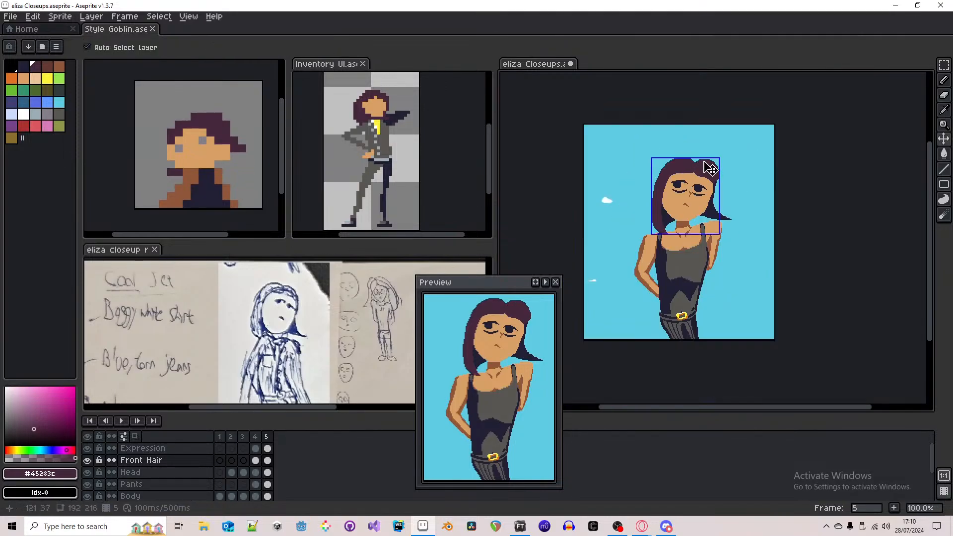
key(ctrl+z)
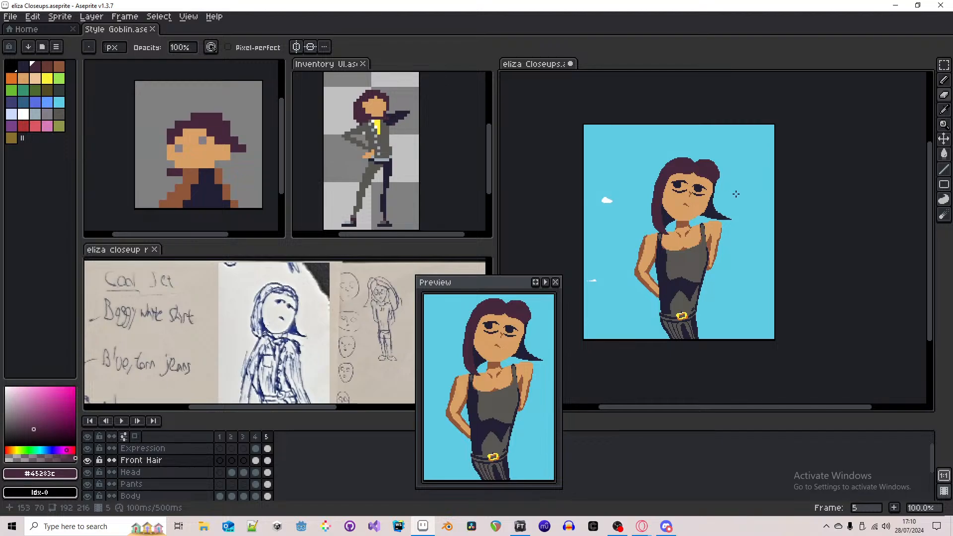
key(Left)
key(Right)
key(Left)
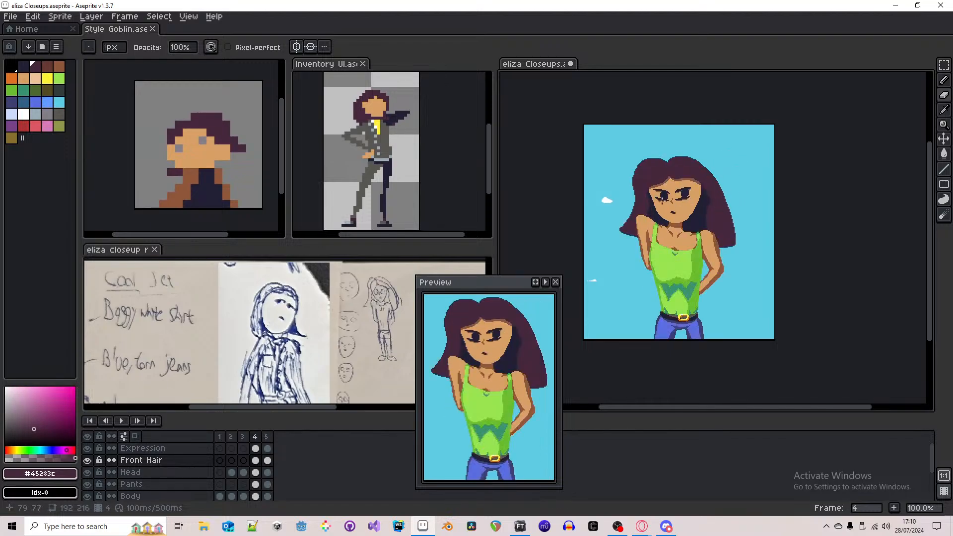
key(Right)
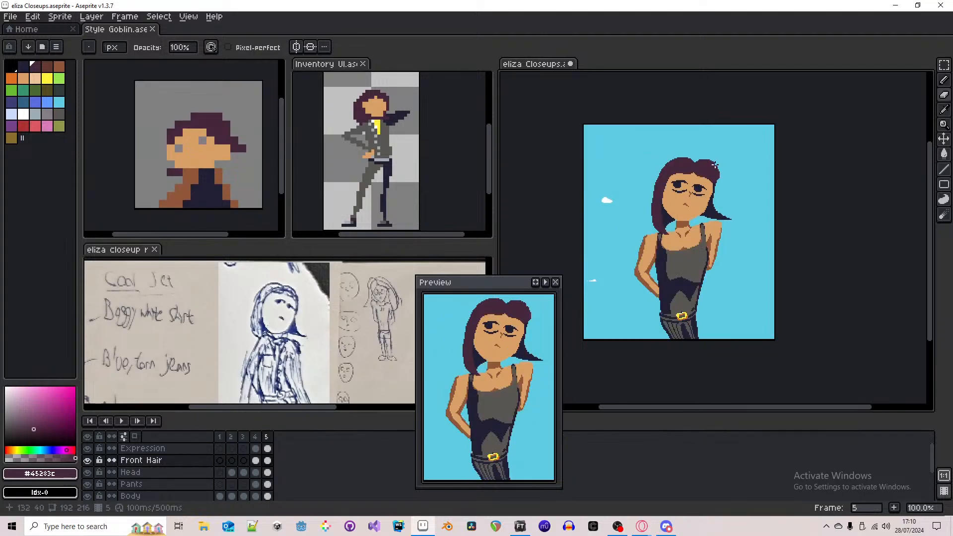
- Erase the upper outer curve of the right hair lobe into a flatter slope, comparing it with the previous shape
scroll(714, 164, up, 1)
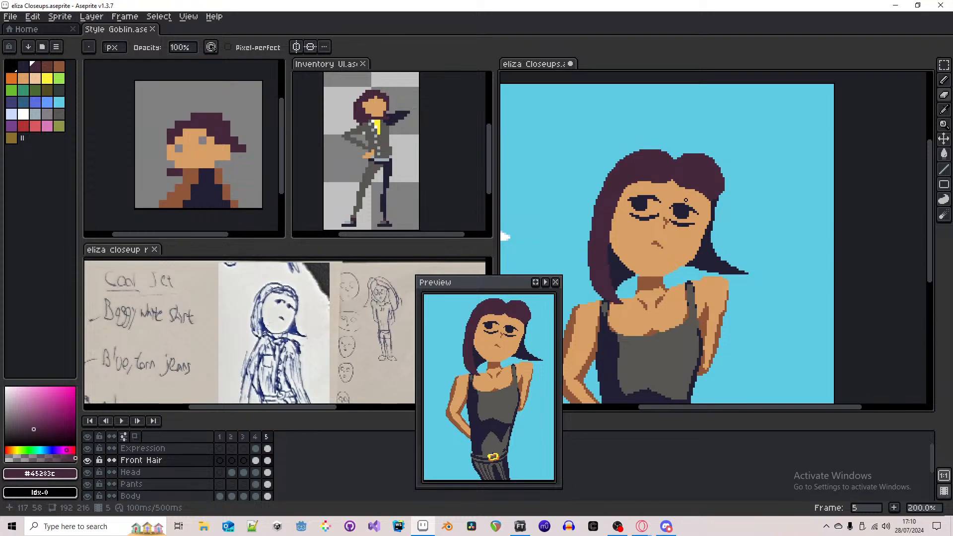
key(b)
scroll(713, 178, up, 4)
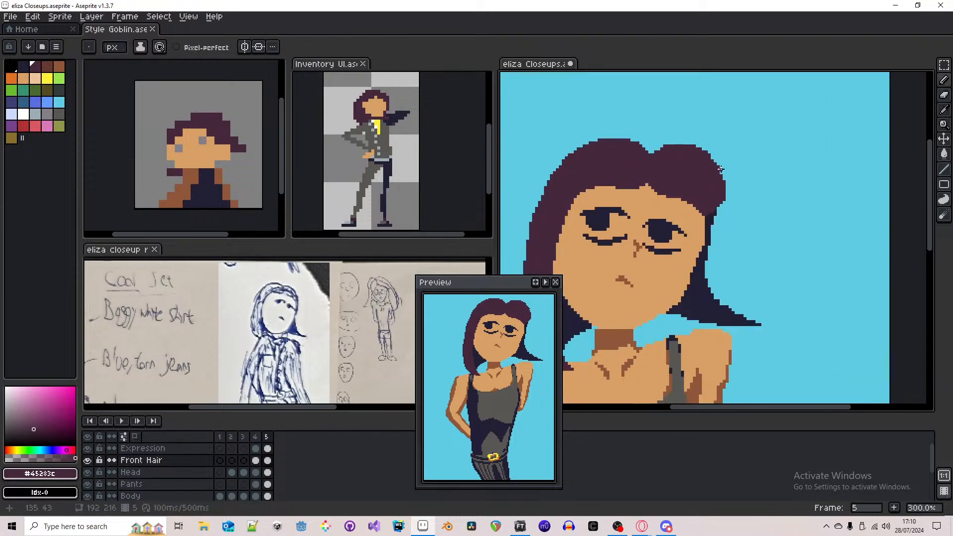
key(e)
mouse_move(695, 177)
mouse_down()
mouse_move(849, 206)
mouse_move(862, 219)
mouse_move(795, 162)
mouse_move(725, 154)
mouse_move(843, 191)
mouse_move(802, 165)
mouse_move(825, 183)
mouse_up()
scroll(815, 147, down, 5)
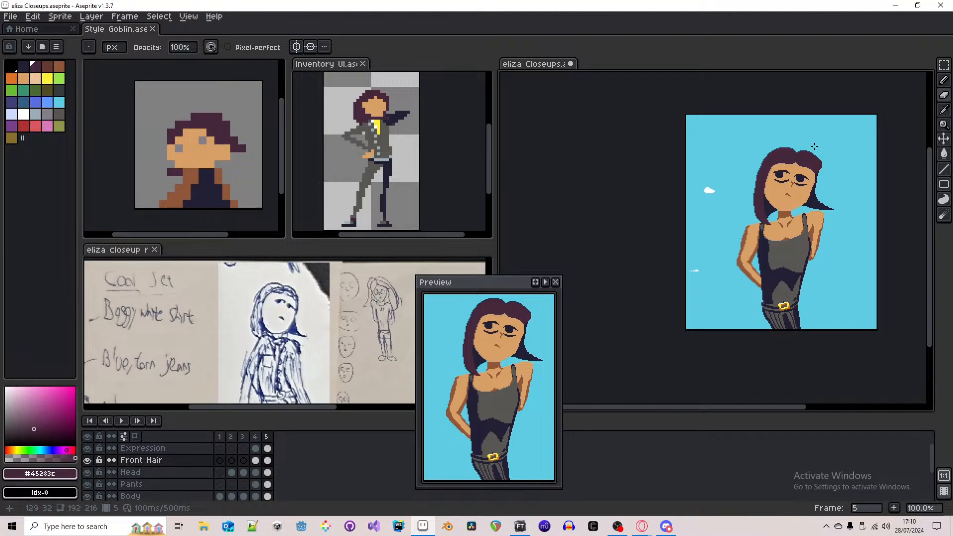
key(ctrl+z)
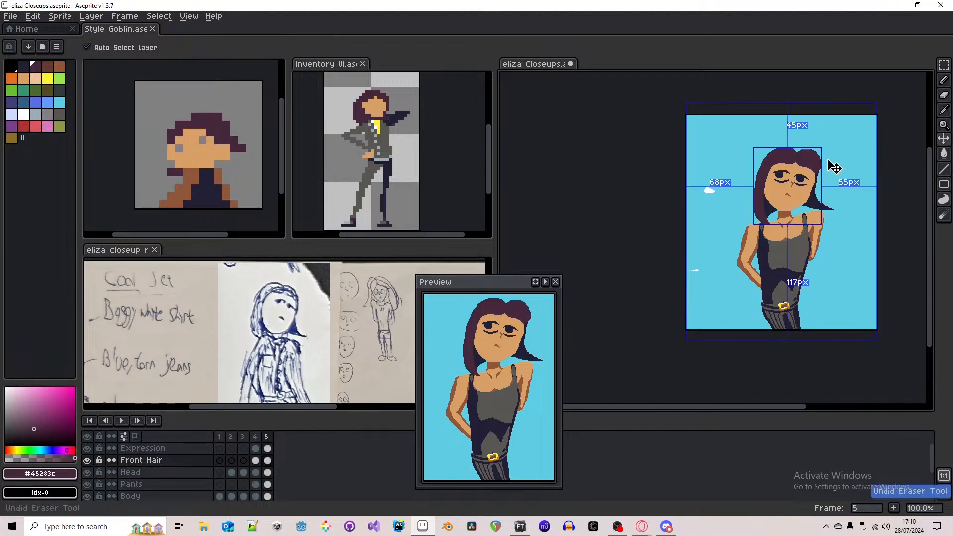
scroll(829, 160, up, 2)
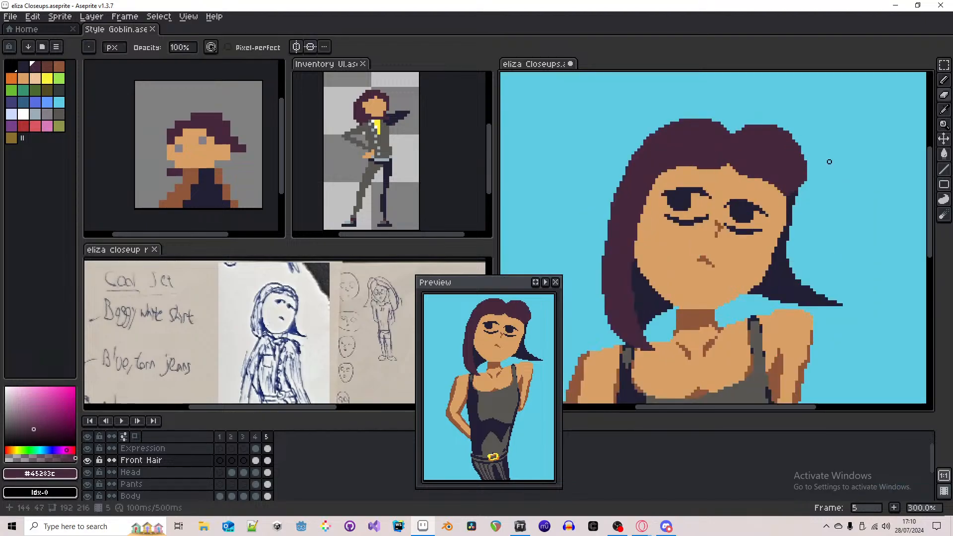
key(ctrl+y)
scroll(821, 157, up, 3)
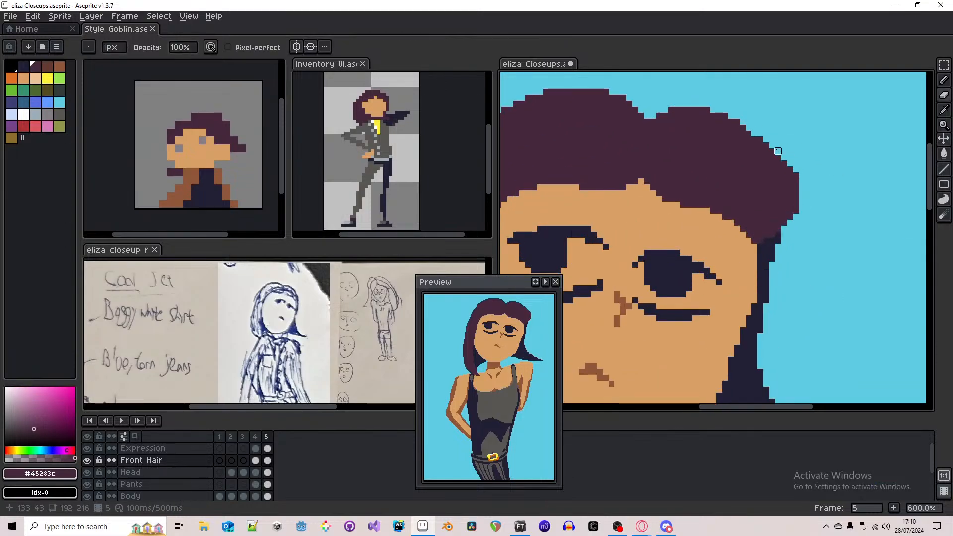
- Trim the right hair lobe's outer side inward by about three pixels to make a near-vertical edge
mouse_move(790, 175)
mouse_down()
mouse_move(772, 252)
mouse_move(784, 146)
mouse_move(778, 196)
mouse_move(784, 205)
mouse_move(790, 175)
mouse_move(802, 193)
mouse_move(790, 205)
mouse_move(790, 163)
mouse_move(796, 204)
mouse_move(778, 173)
mouse_up()
key(b)
key(e)
click(779, 219)
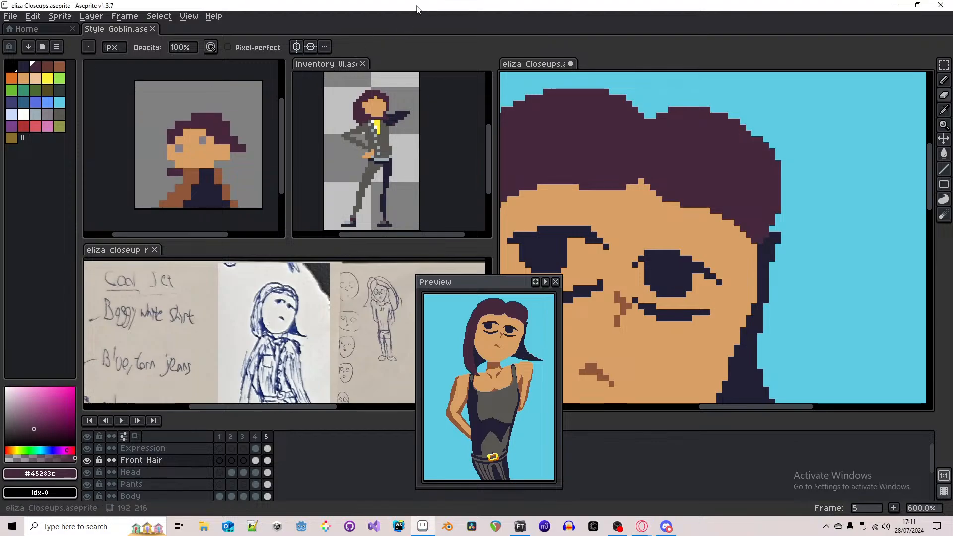
- Try erasing the upper corner of the right lobe's outer edge, and undo the eraser strokes
scroll(670, 204, down, 4)
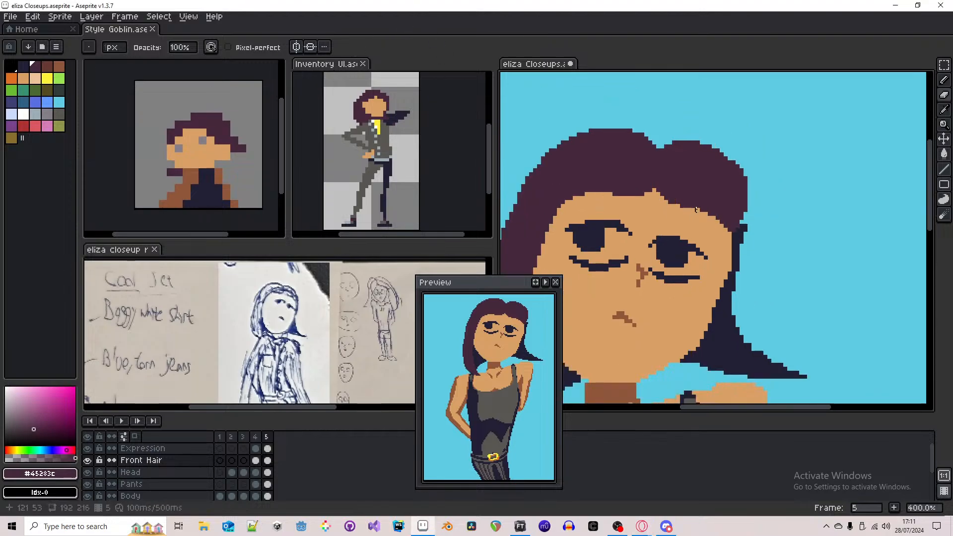
scroll(699, 201, down, 1)
scroll(699, 200, up, 5)
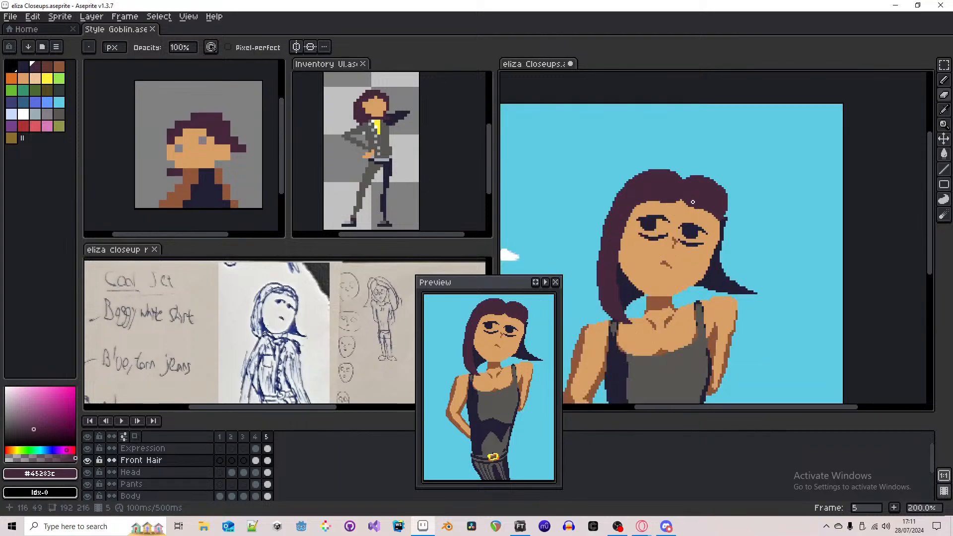
key(b)
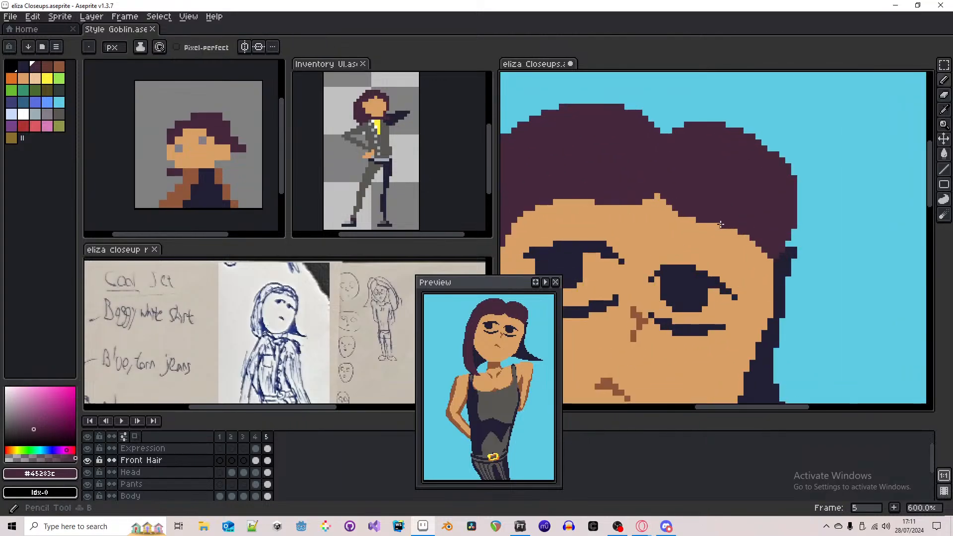
scroll(721, 203, down, 4)
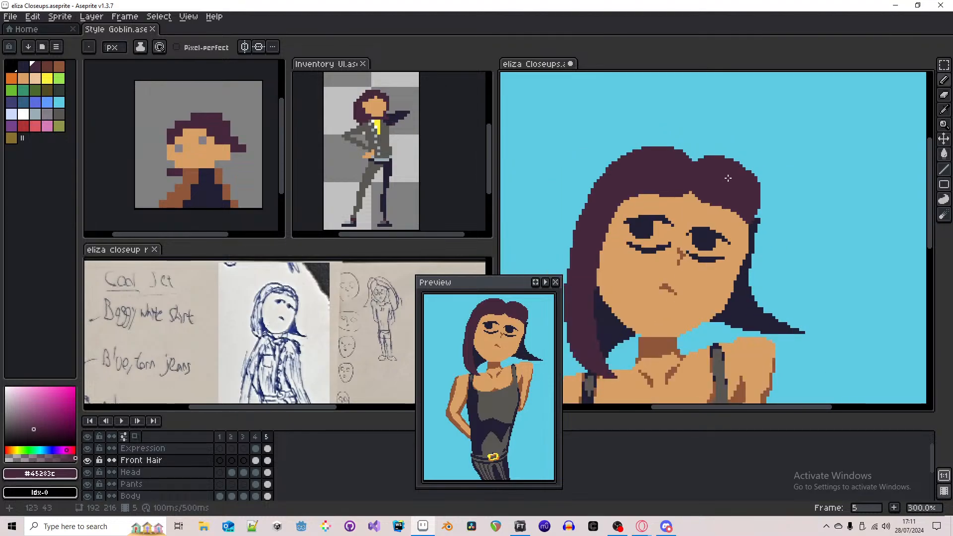
scroll(745, 187, up, 4)
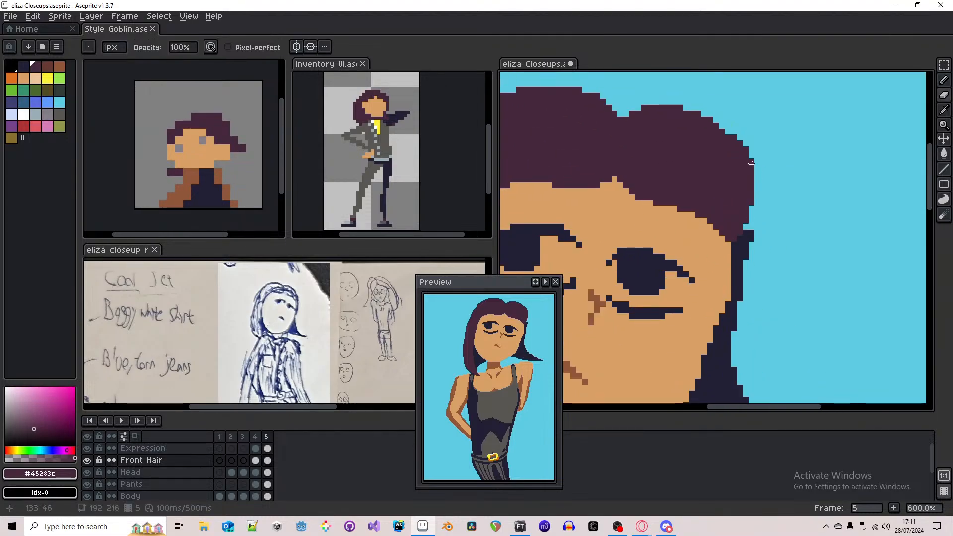
scroll(751, 162, down, 5)
key(ctrl+z)
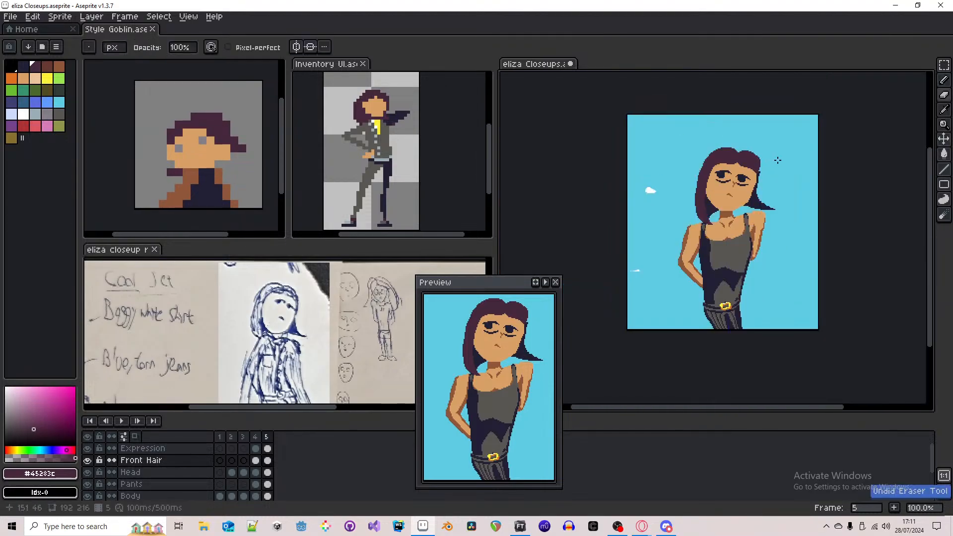
key(ctrl+z)
key(b)
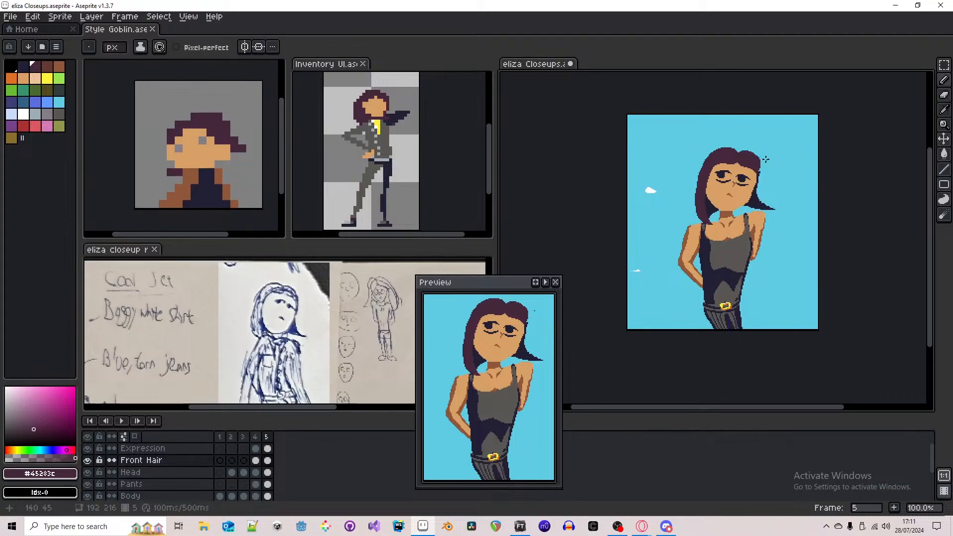
- Pick #222034 from the back hair and fill the gap below the right lobe's outer edge on the Back Hair layer
scroll(738, 148, up, 1)
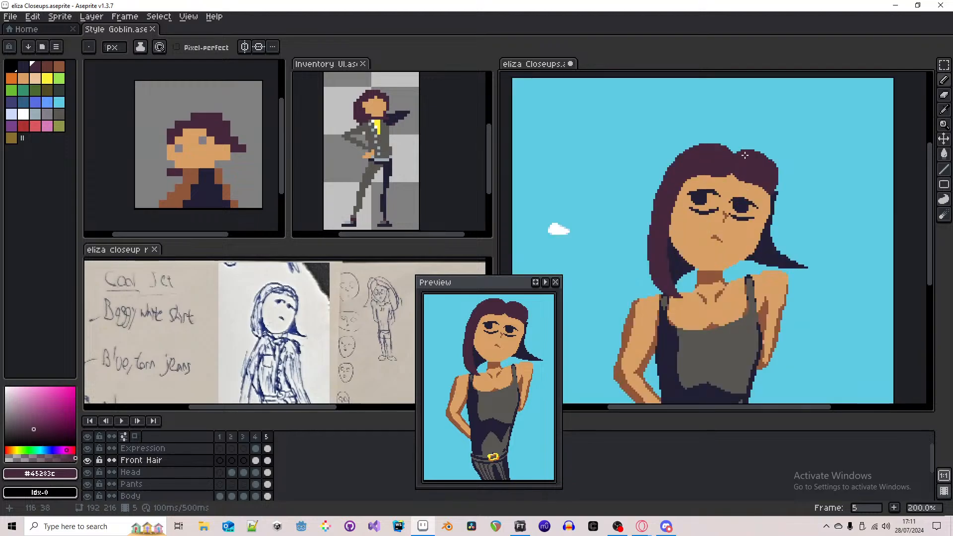
scroll(768, 170, up, 5)
alt+right_click(760, 218)
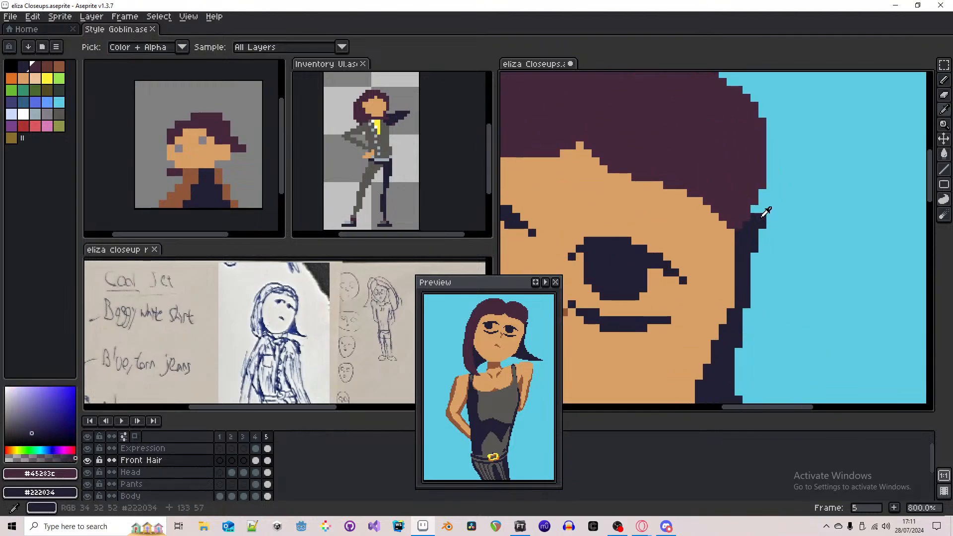
key(Down)
key(Down)
key(Down)
key(Down)
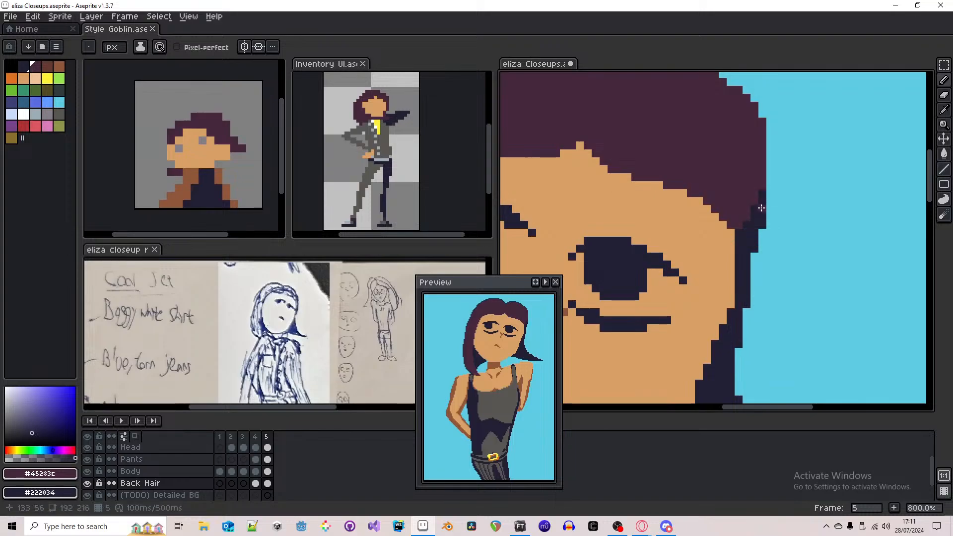
scroll(747, 171, down, 4)
scroll(746, 170, down, 1)
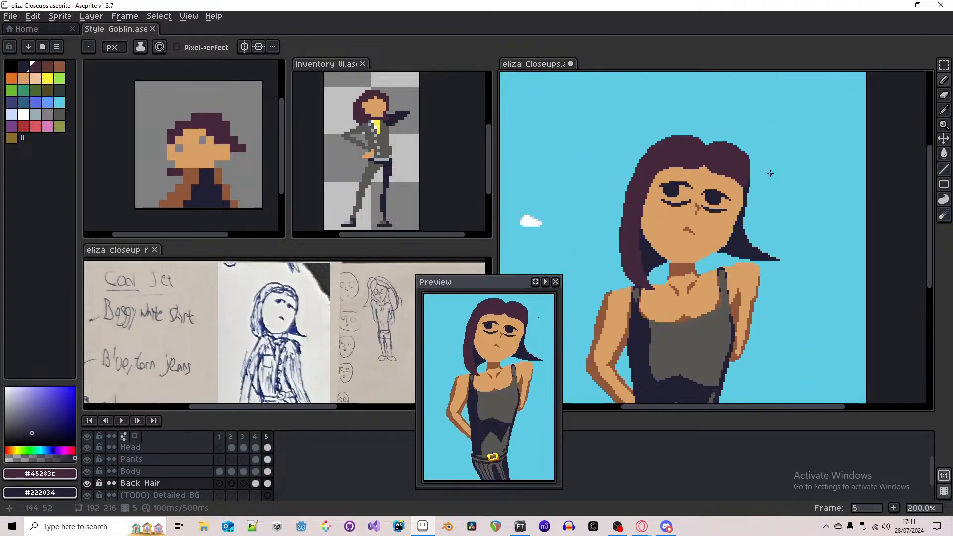
scroll(770, 171, down, 1)
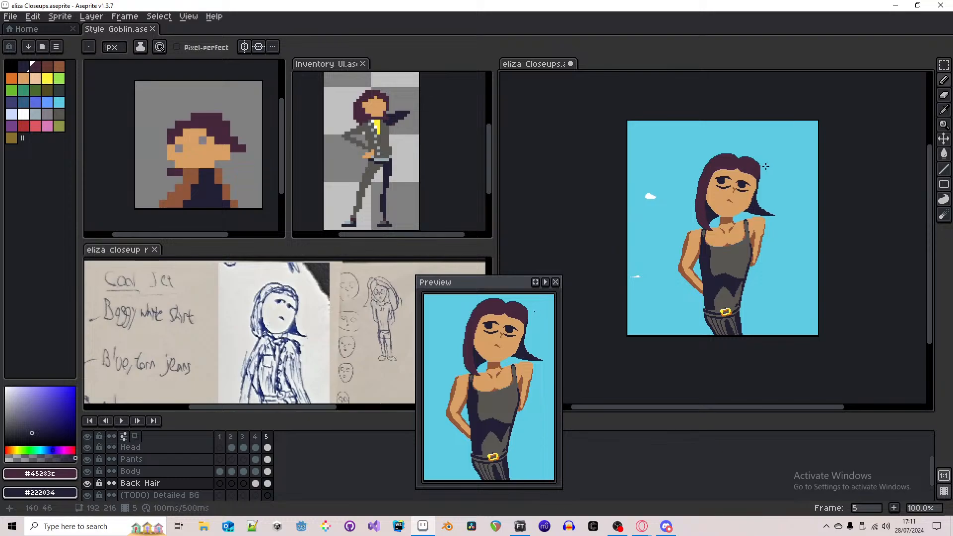
- On the Front Hair layer, erase a pixel at the right lobe's lower outer edge, just above the back hair
scroll(770, 165, up, 5)
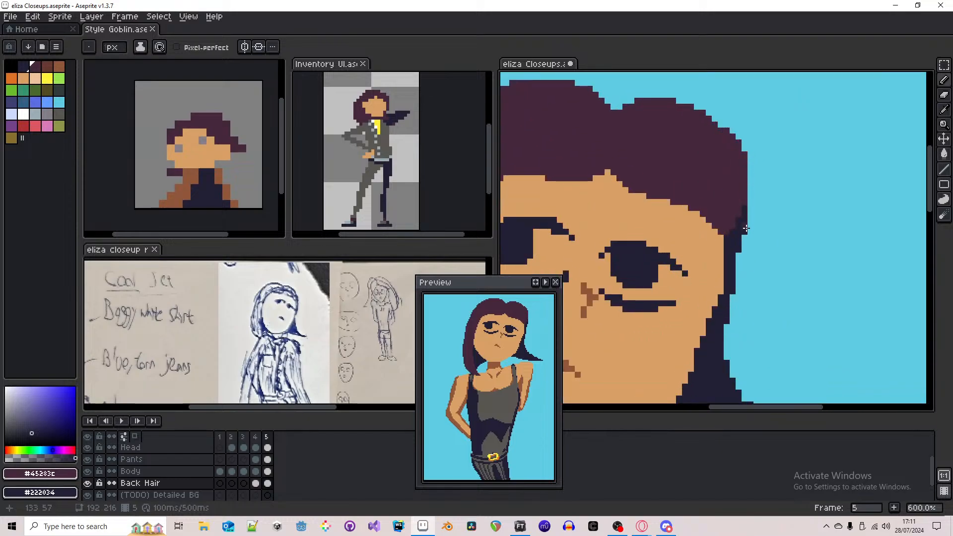
key(e)
key(Up)
key(Up)
key(Up)
key(Up)
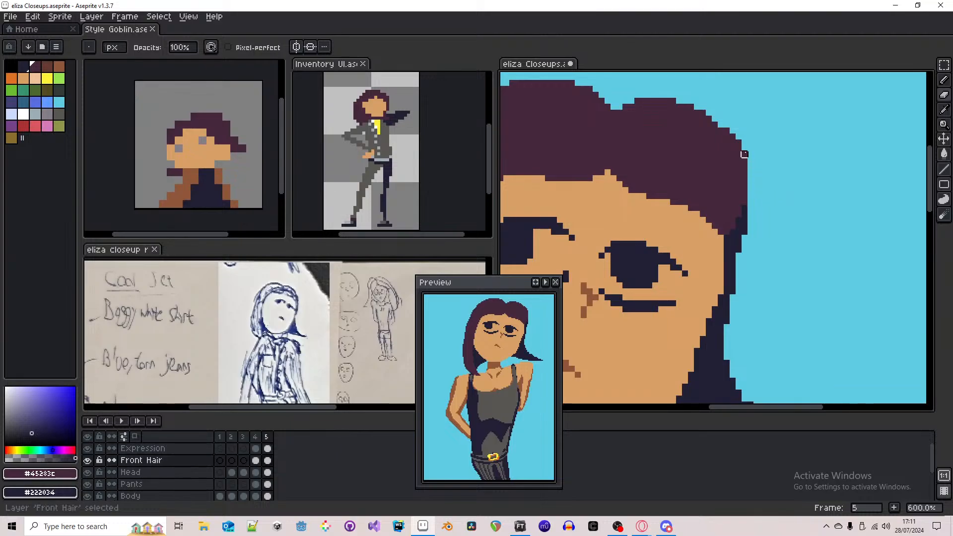
scroll(745, 154, down, 5)
scroll(755, 153, up, 6)
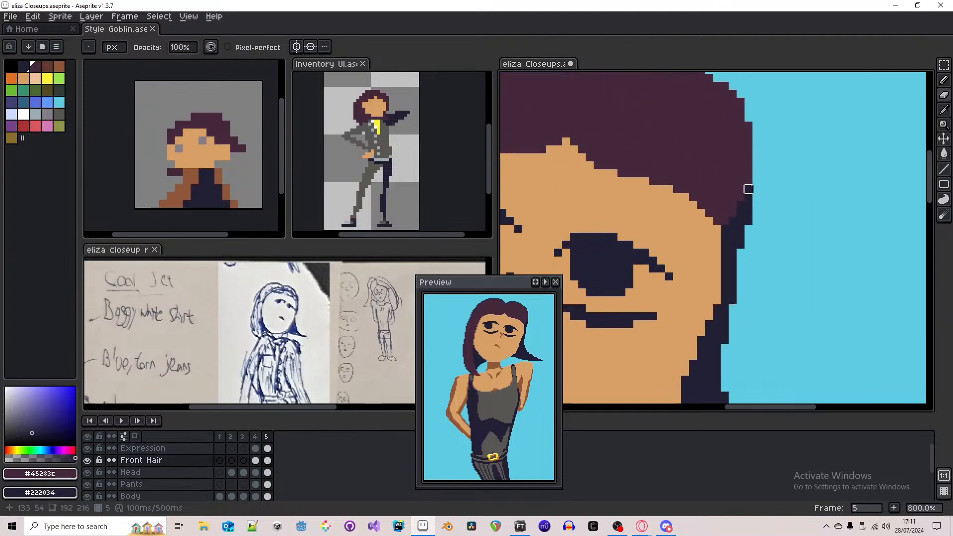
- Return to the Back Hair layer and pencil in the gap at the right lobe's lower outer edge
key(b)
key(Up)
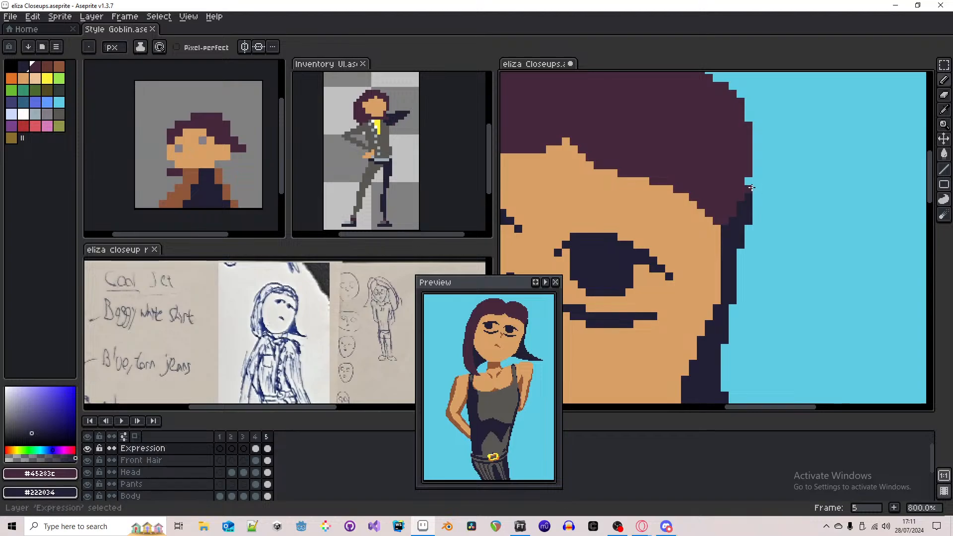
key(Down)
key(Down)
key(Down)
key(Down)
key(Down)
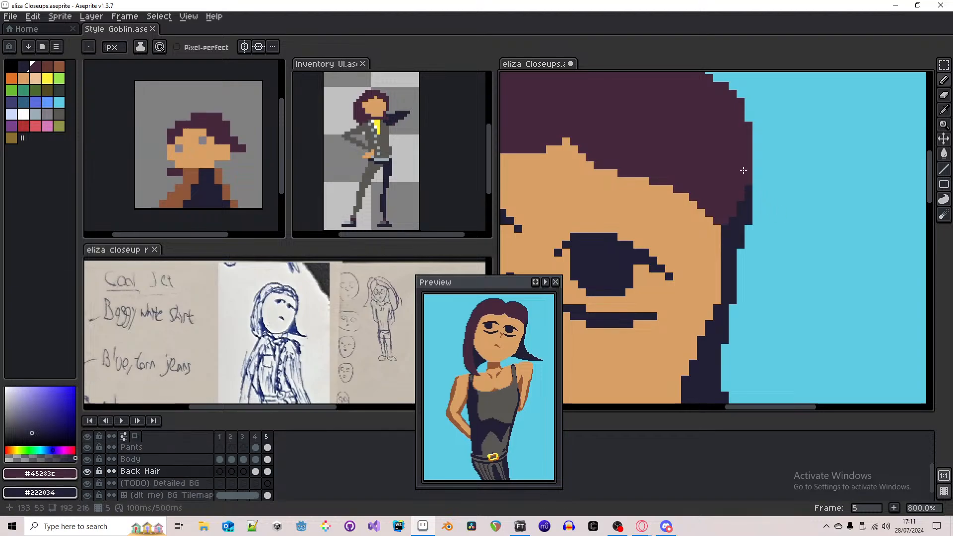
- Check where the front hair meets the back hair, and save the closeups file
scroll(765, 201, down, 4)
scroll(748, 188, up, 3)
key(e)
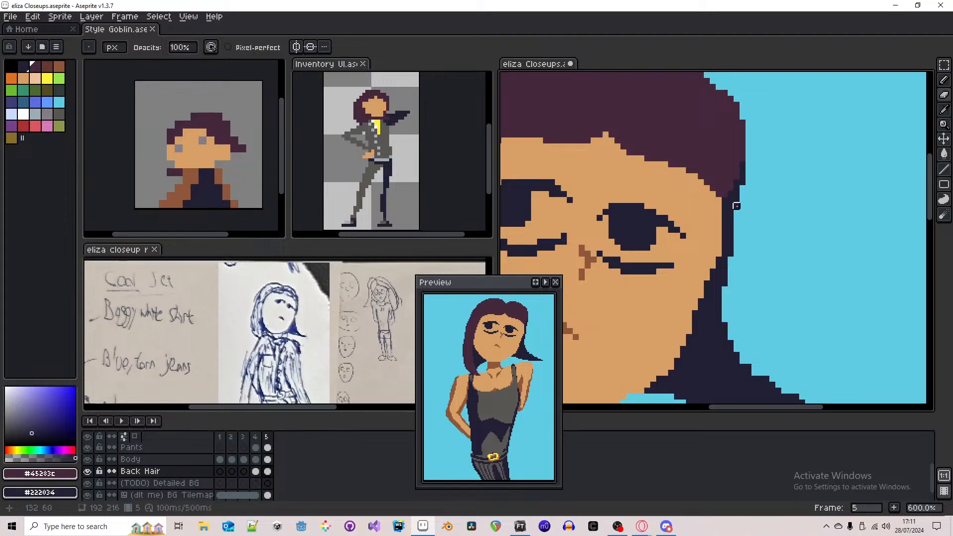
scroll(737, 206, down, 6)
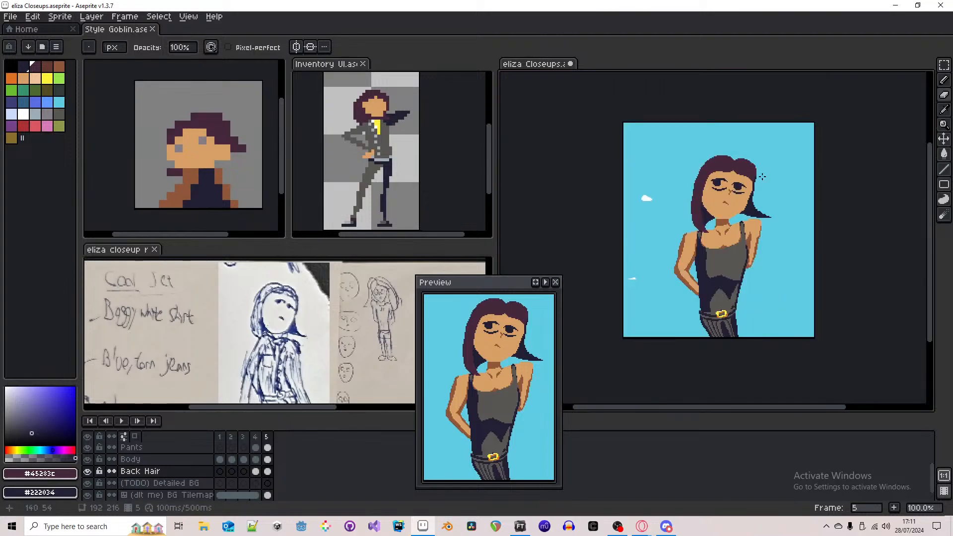
scroll(759, 176, up, 1)
key(ctrl+s)
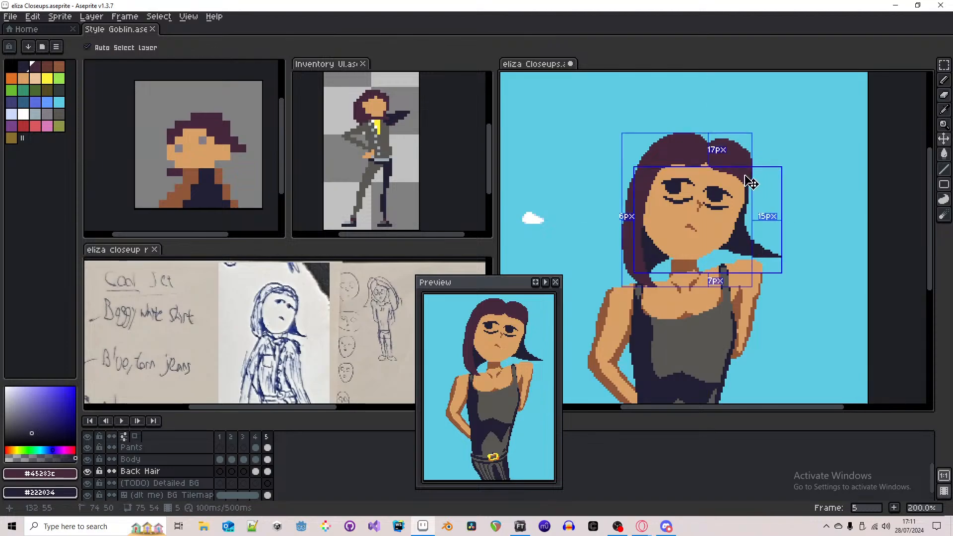
scroll(731, 169, down, 1)
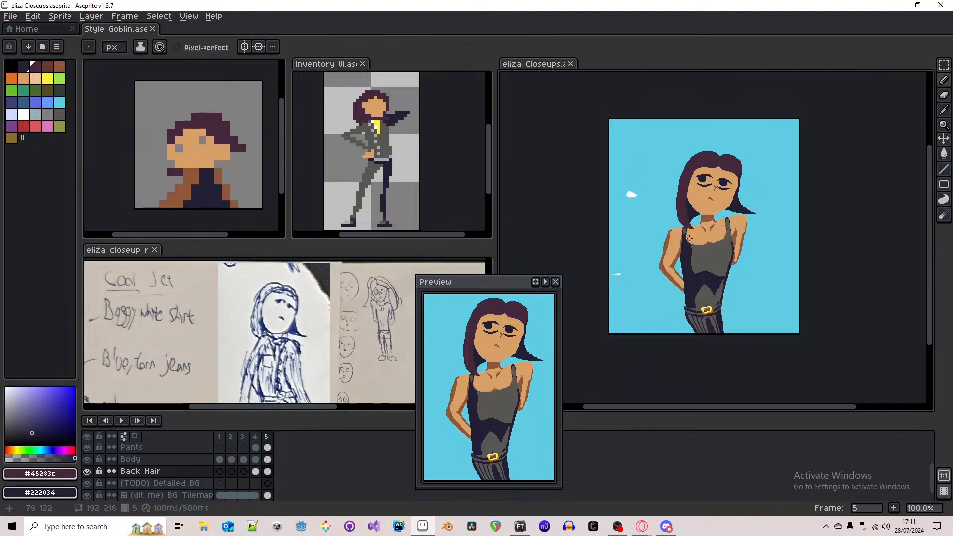
- Pick #8F563B from the face in frame 4 and pencil shadows under both upper eyelids on frame 5's Expression layer
scroll(740, 217, up, 1)
key(Left)
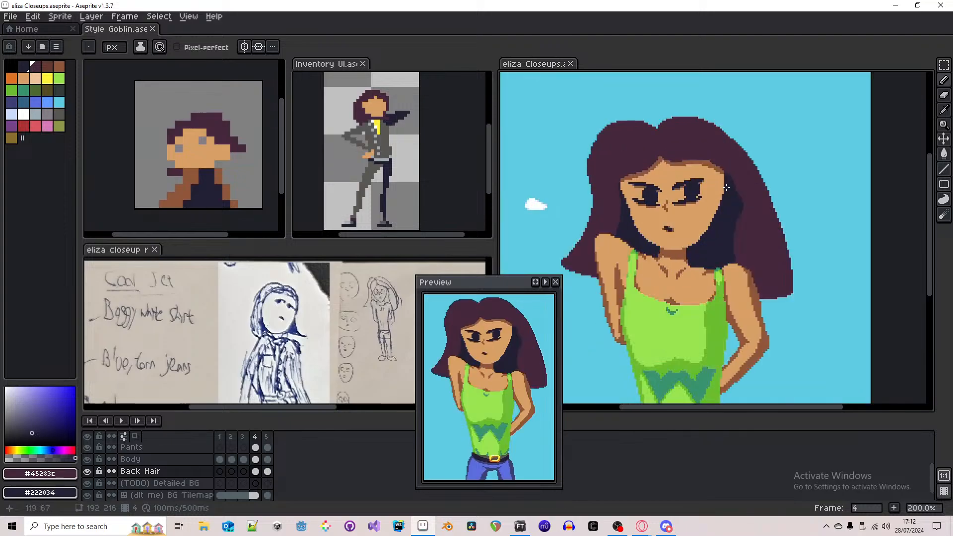
scroll(726, 187, up, 4)
alt+click(685, 199)
key(Right)
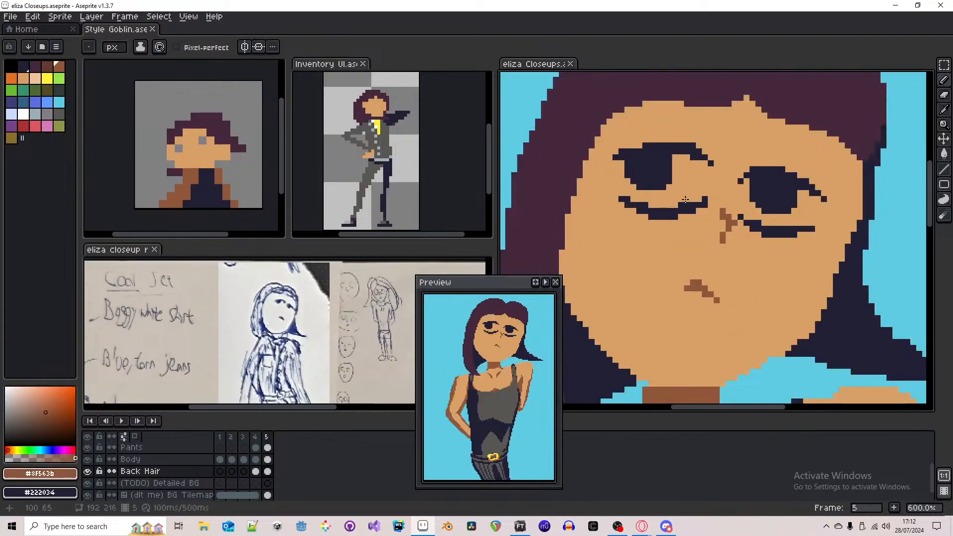
key(Up)
key(Up)
key(Up)
key(Up)
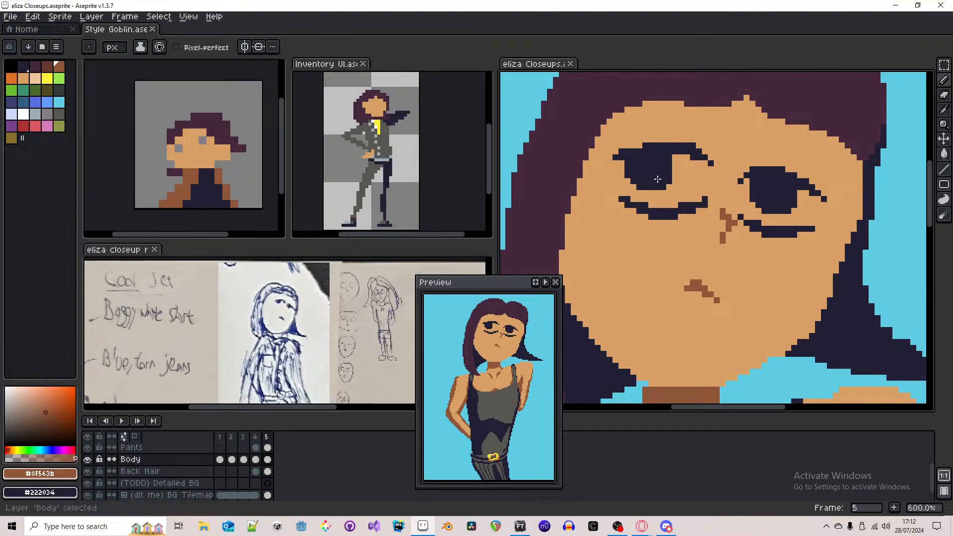
key(Up)
mouse_move(687, 186)
mouse_down()
mouse_move(679, 212)
mouse_move(674, 185)
mouse_move(696, 189)
mouse_up()
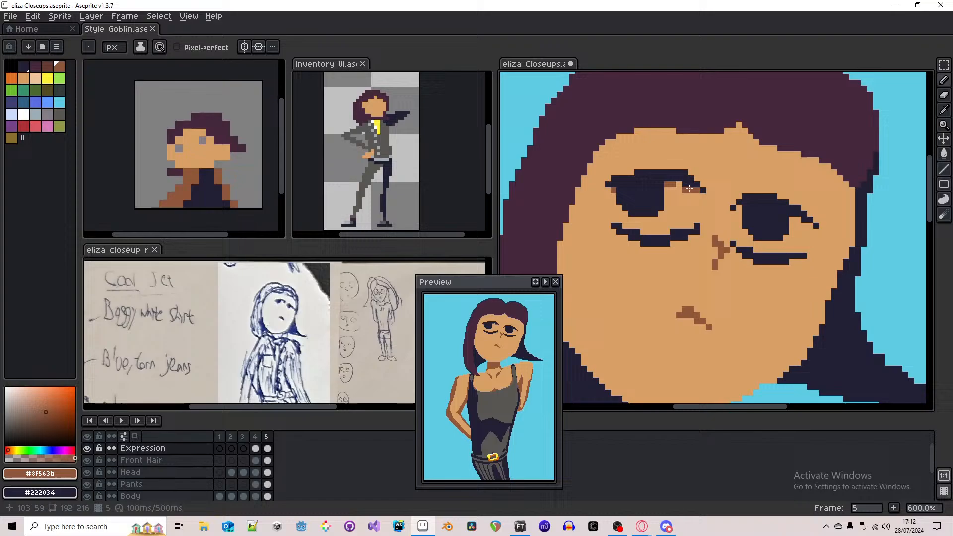
click(790, 219)
drag(800, 221, 805, 221)
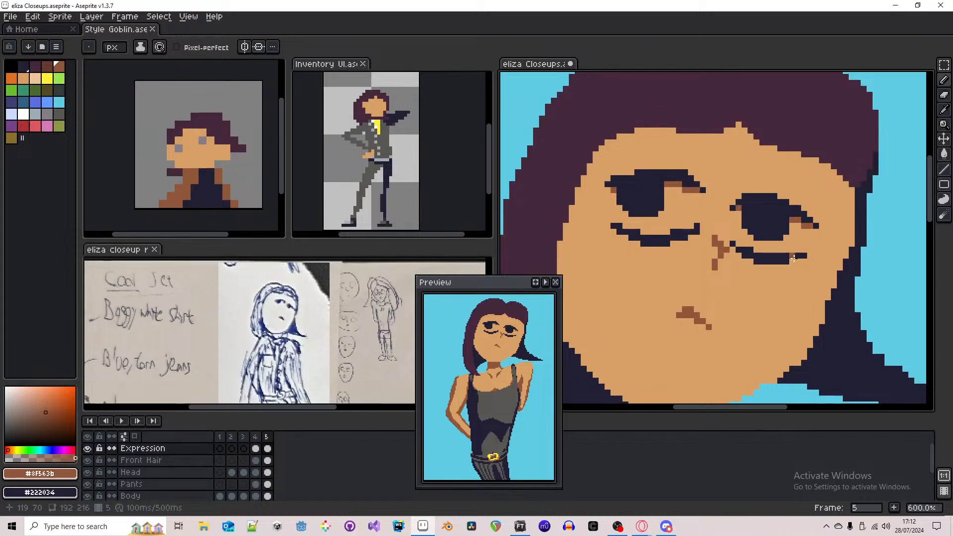
- Pencil #8F563B shading along the underside of the dark lines beneath both eyes
key(Left)
key(Right)
drag(794, 261, 753, 263)
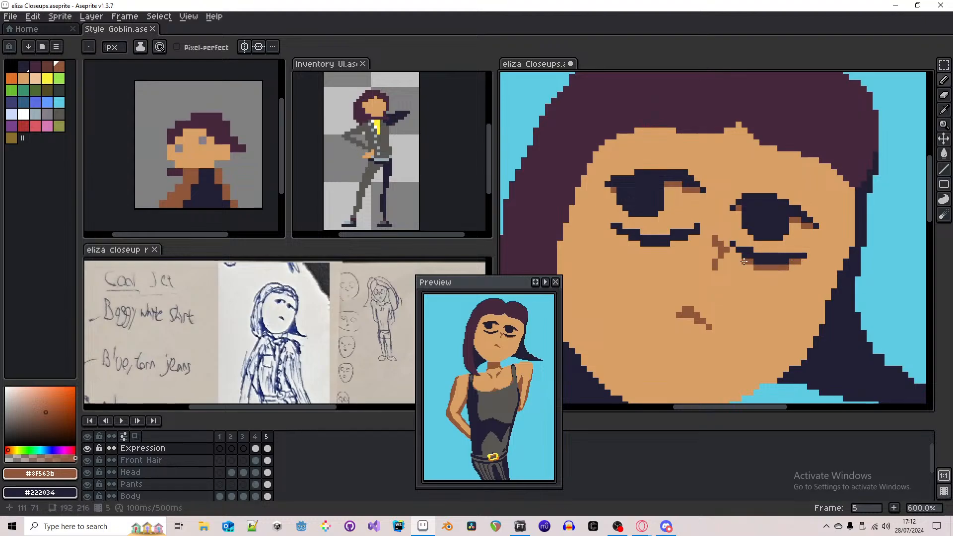
drag(682, 244, 647, 249)
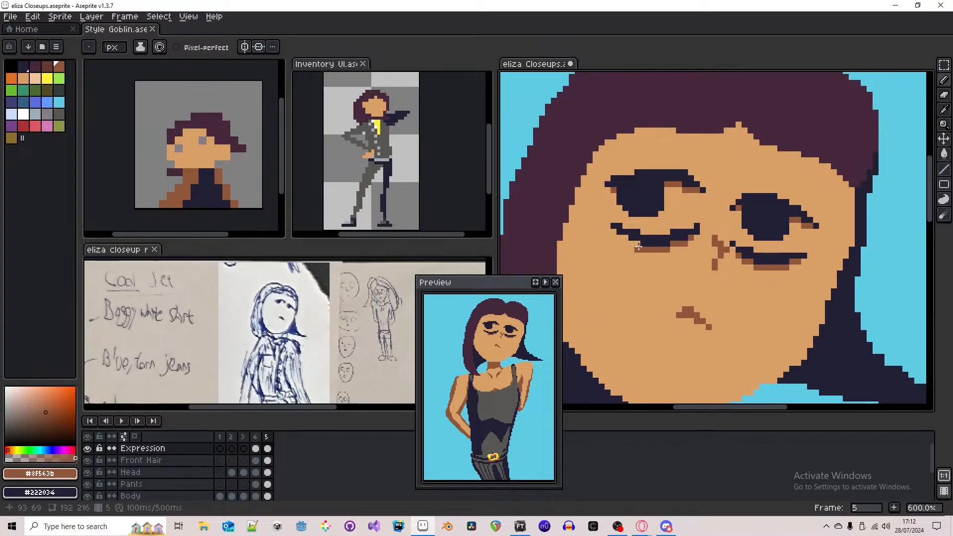
- Examine the eye shading at several magnifications and compare the face with the one in frame 4
scroll(638, 218, down, 1)
scroll(638, 218, down, 4)
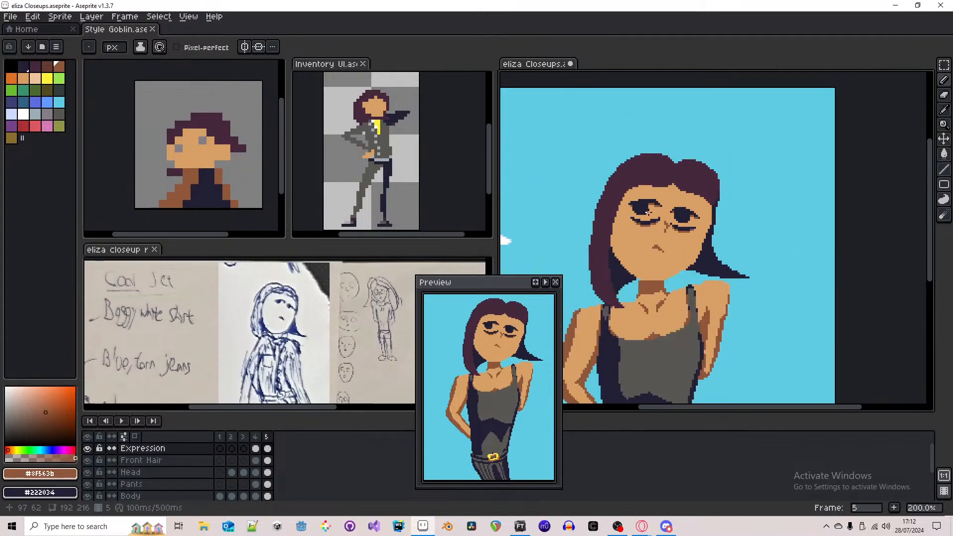
scroll(671, 204, up, 1)
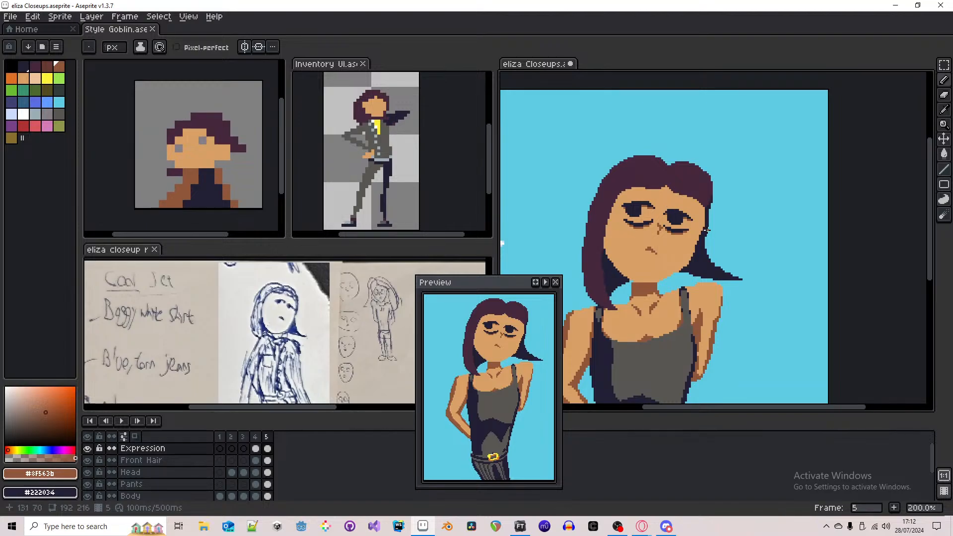
scroll(708, 230, down, 1)
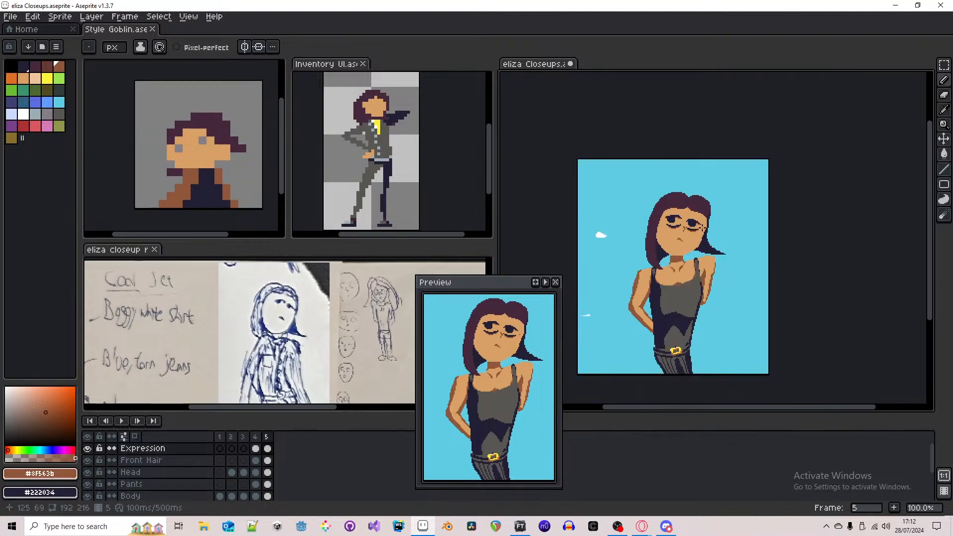
scroll(690, 222, up, 1)
scroll(674, 218, up, 3)
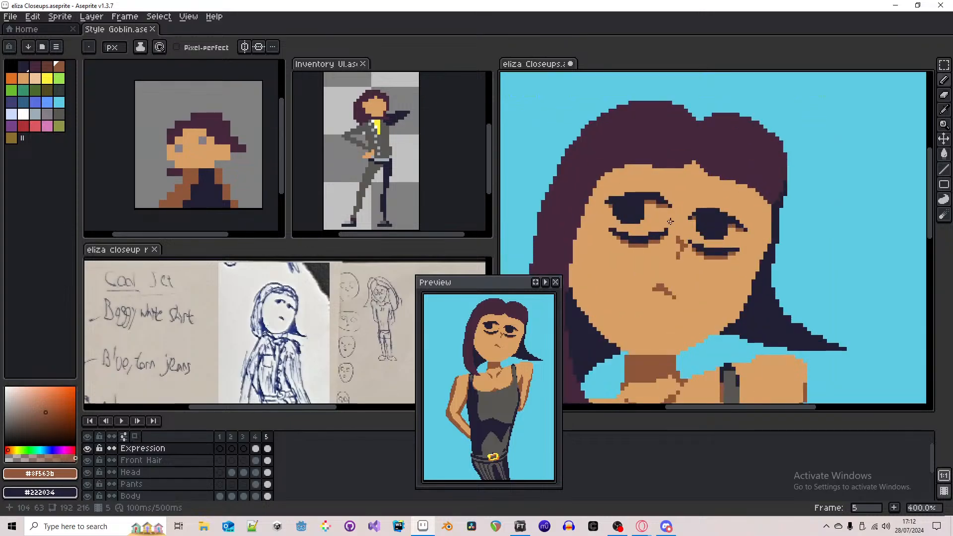
scroll(685, 211, up, 1)
scroll(702, 201, down, 4)
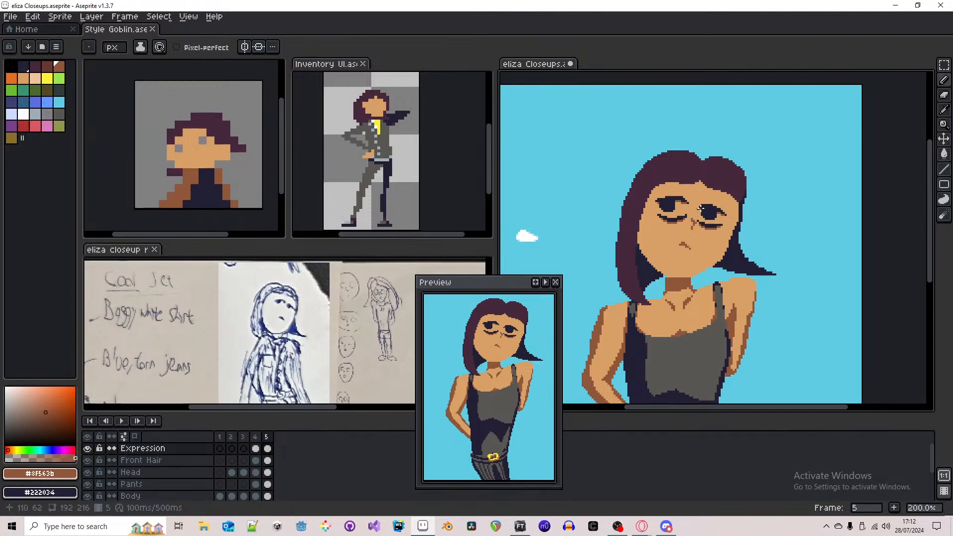
scroll(697, 196, up, 1)
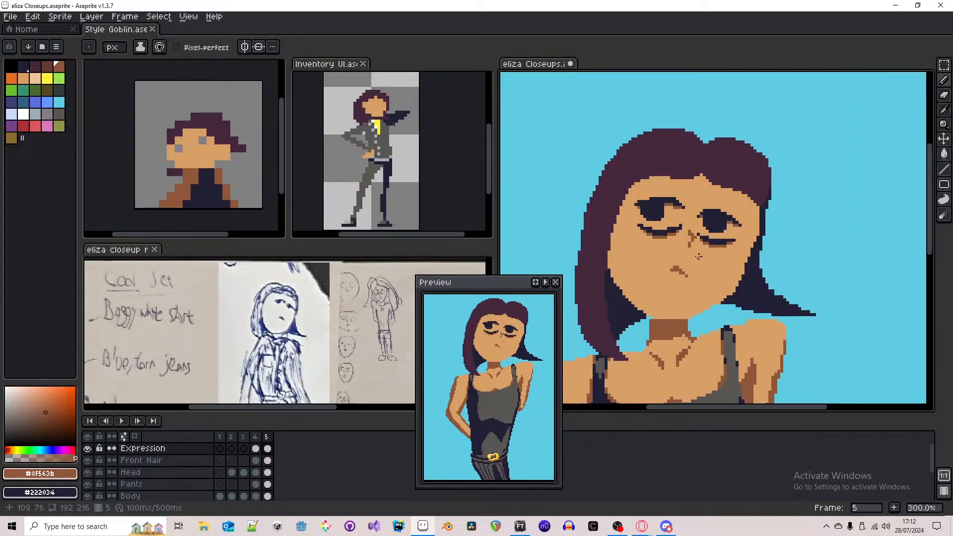
key(Left)
key(Right)
drag(736, 224, 728, 228)
key(Left)
key(Right)
key(Left)
key(Right)
scroll(677, 238, down, 2)
- Try selecting the nose on the Expression layer and moving it up a few pixels
scroll(694, 220, up, 6)
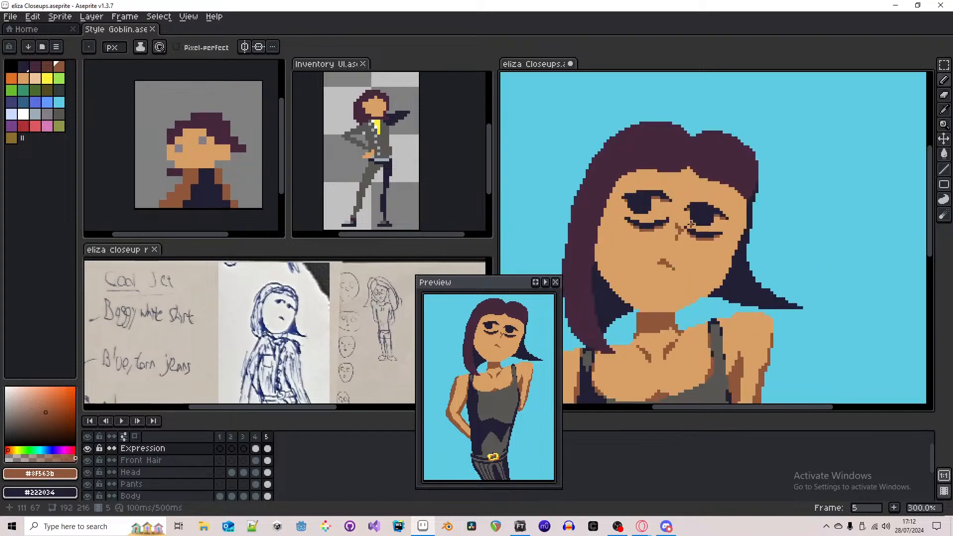
key(m)
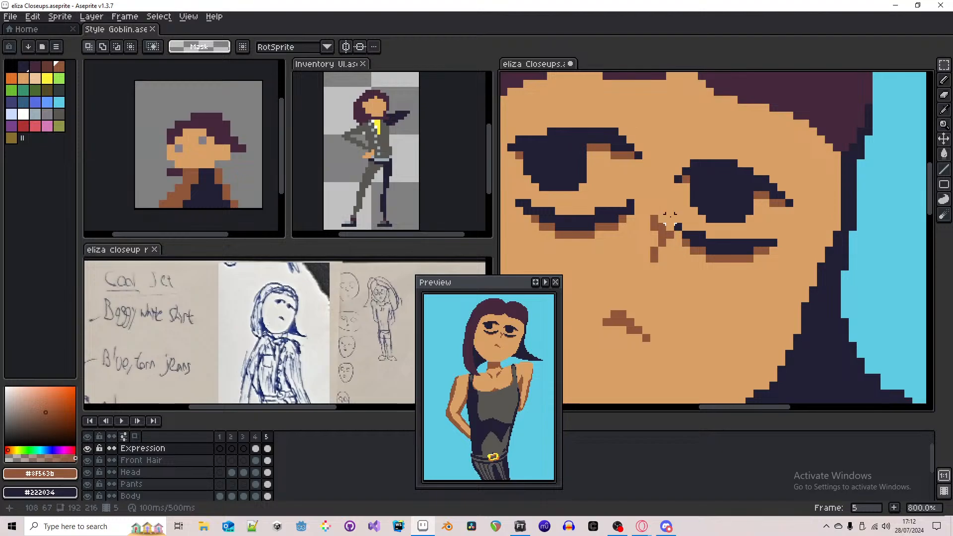
drag(677, 212, 651, 272)
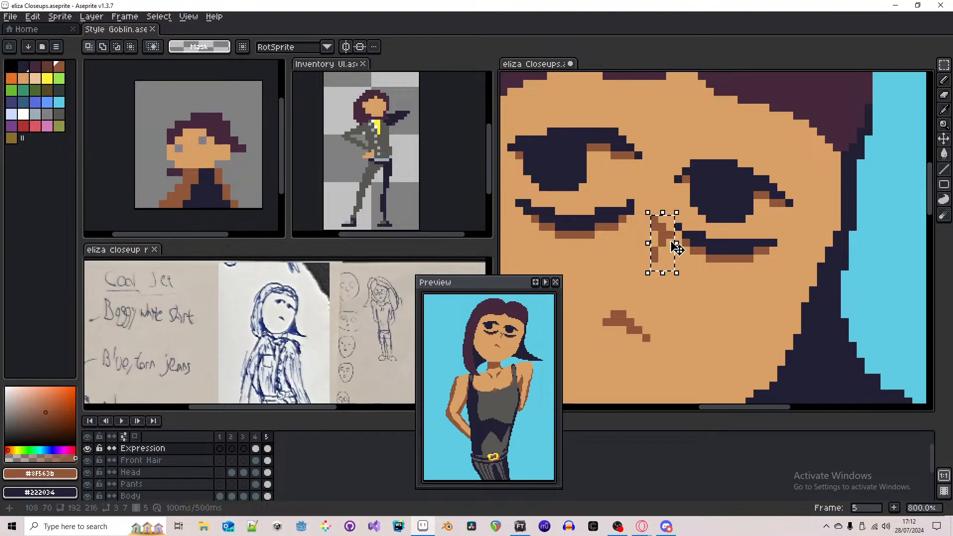
scroll(680, 228, down, 4)
key(Up)
key(Up)
key(Up)
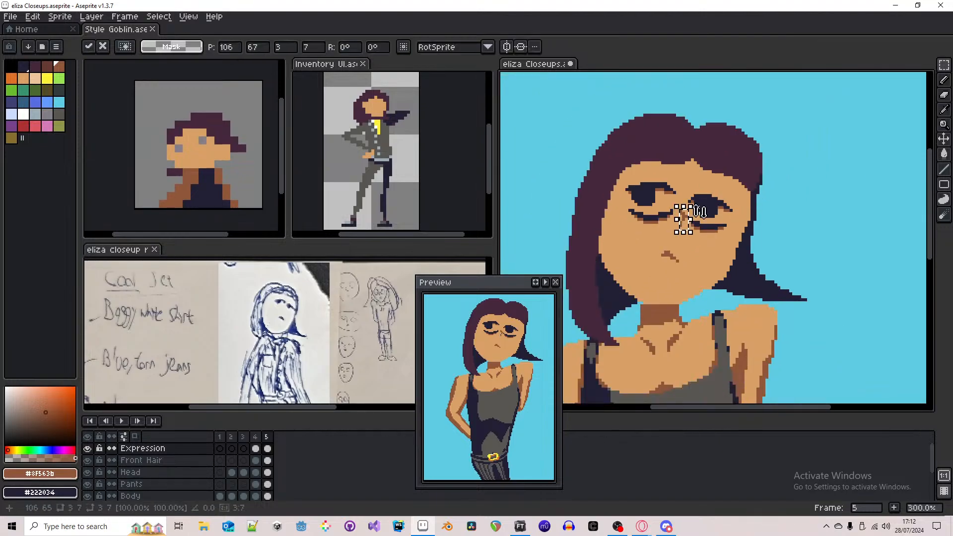
click(713, 225)
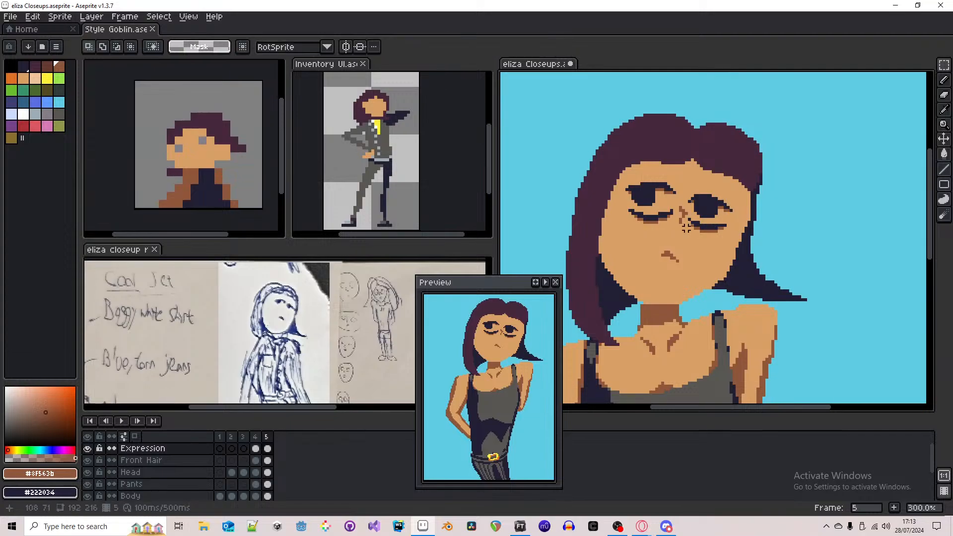
- Try shifting the lower part of the nose down, and undo the nose transformations
mouse_move(686, 228)
mouse_down()
mouse_move(679, 207)
mouse_move(676, 230)
mouse_up()
key(Down)
click(707, 240)
key(Down)
click(749, 235)
key(ctrl+z)
key(ctrl+z)
key(ctrl+z)
key(ctrl+z)
key(ctrl+z)
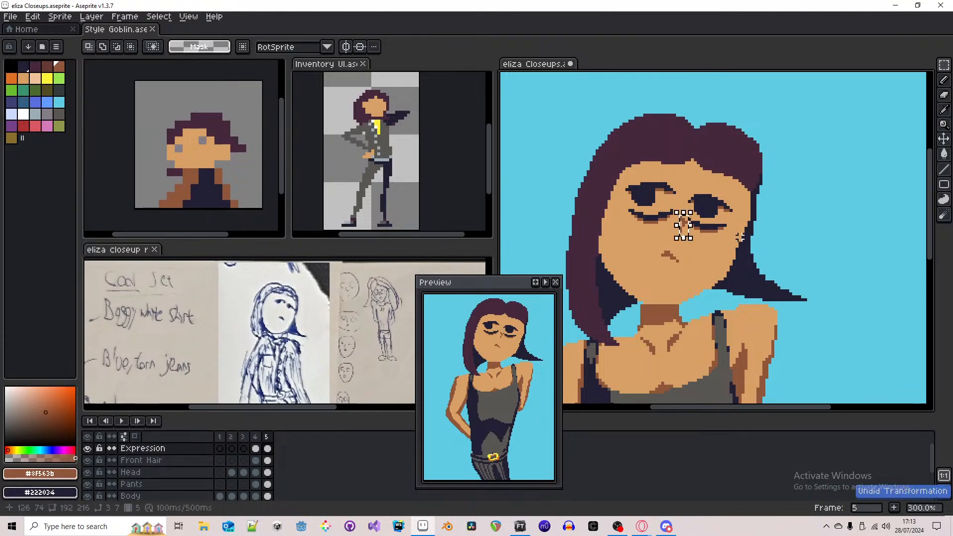
key(Up)
click(740, 238)
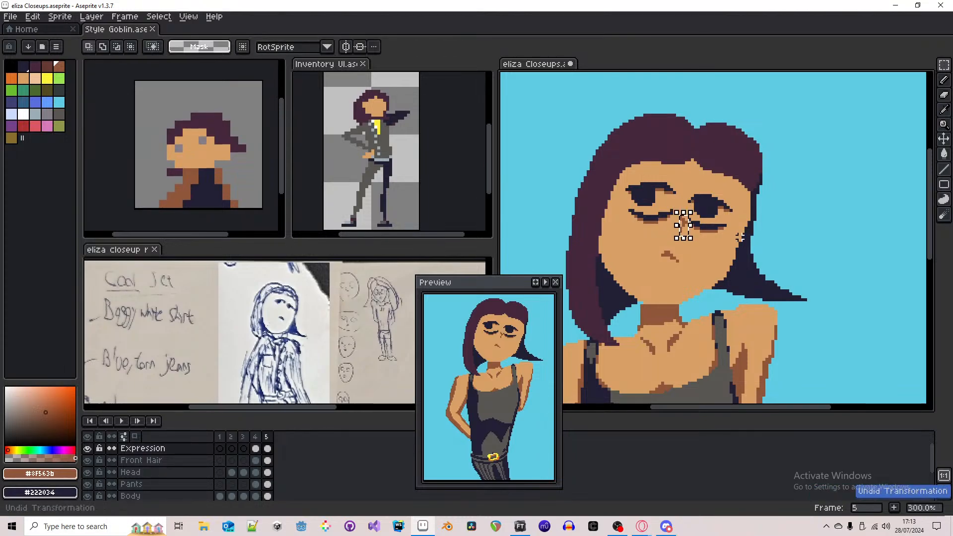
scroll(703, 218, up, 3)
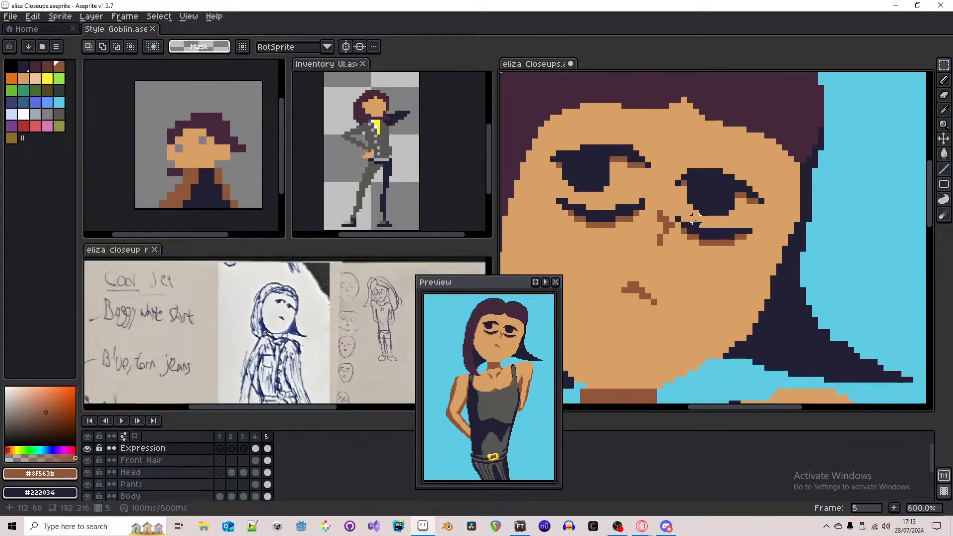
- Pick #222034 from the right eye, try pencil touches on the expression, and compare them by undoing and redoing
key(b)
scroll(677, 218, down, 4)
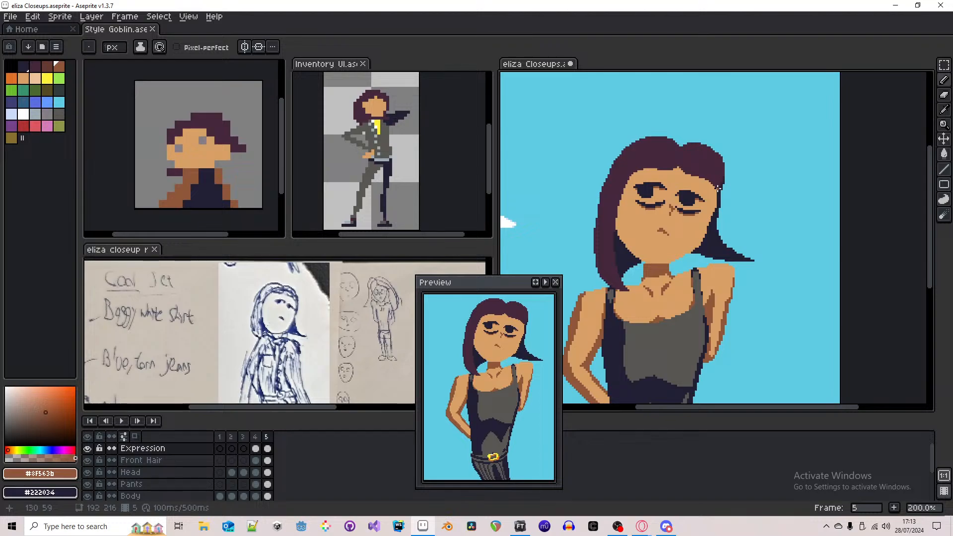
scroll(700, 196, up, 4)
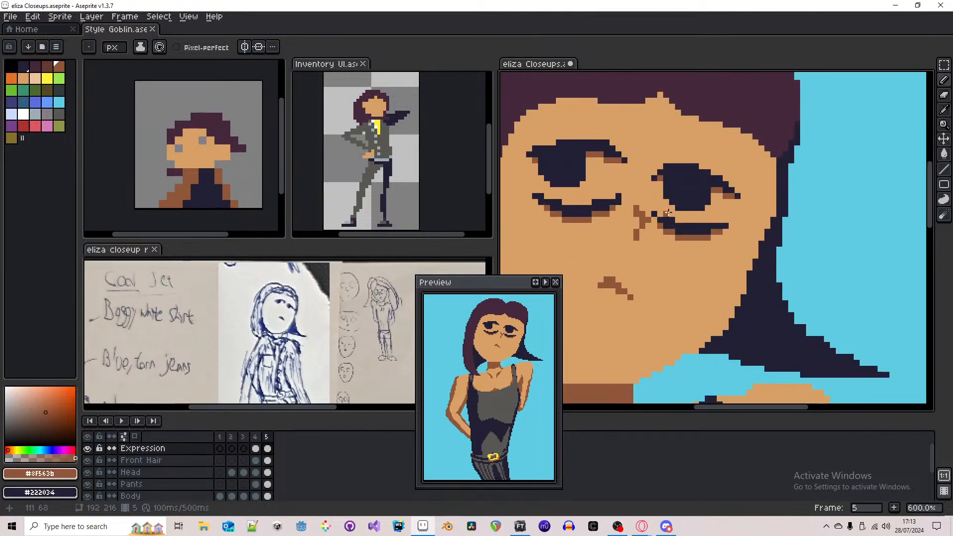
scroll(668, 212, down, 2)
alt+click(708, 196)
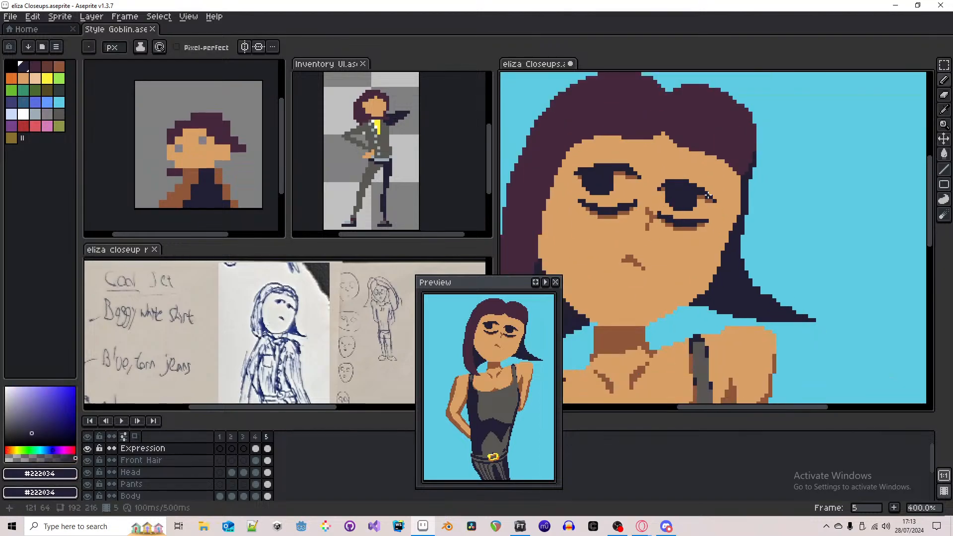
scroll(709, 196, down, 4)
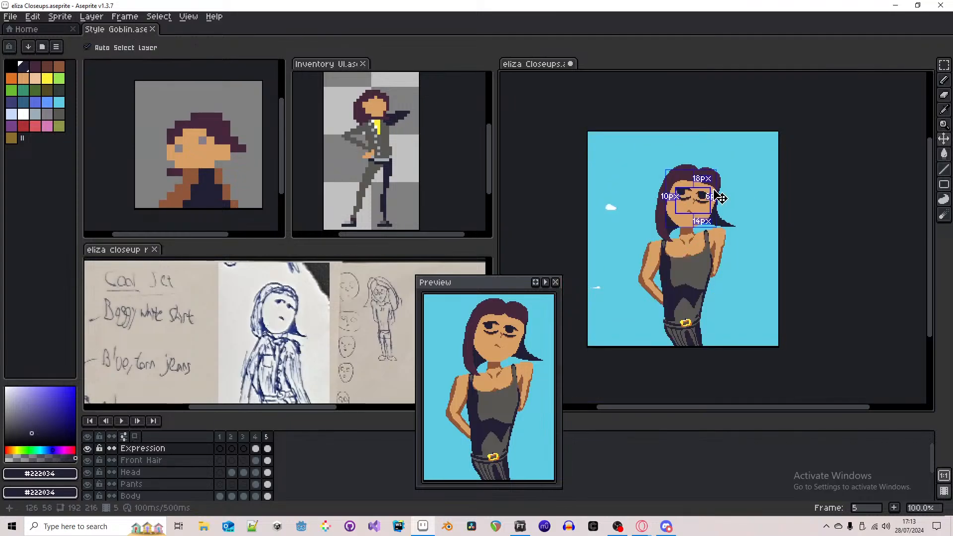
scroll(675, 205, up, 4)
scroll(676, 205, down, 4)
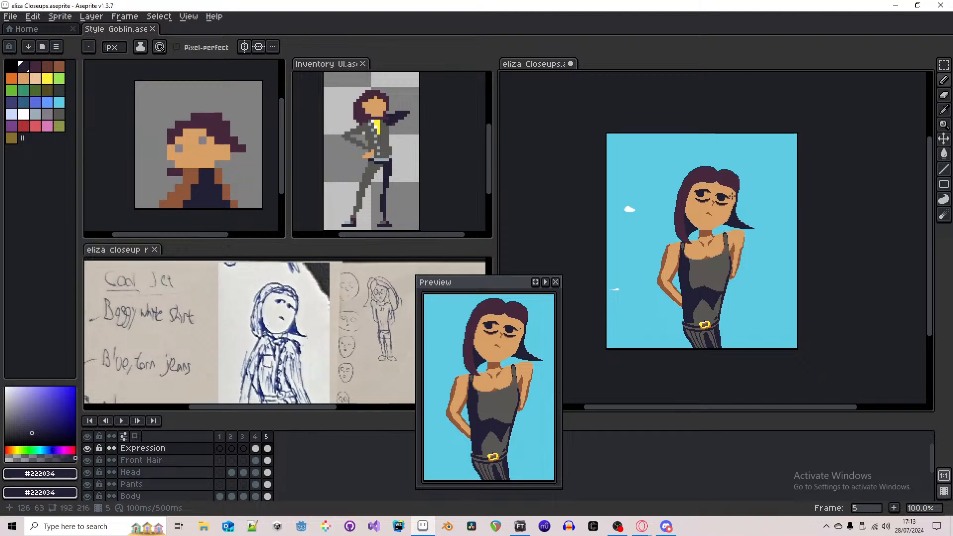
key(ctrl+z)
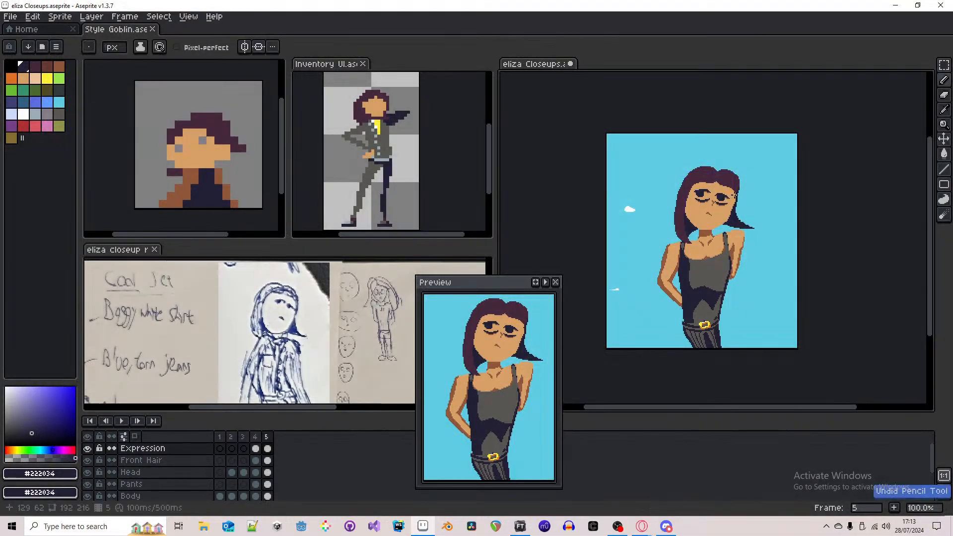
key(ctrl+y)
key(ctrl+y)
key(ctrl+z)
scroll(725, 197, up, 5)
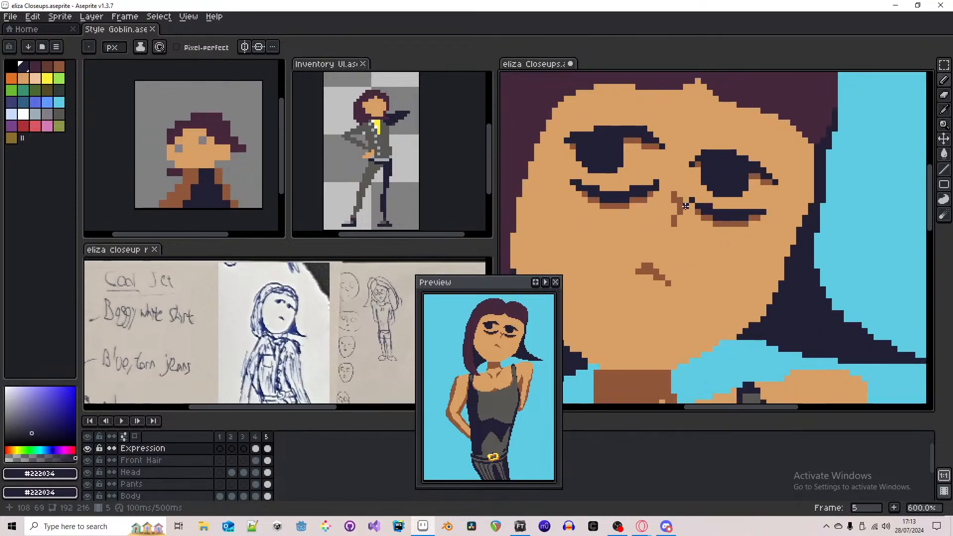
scroll(688, 206, down, 2)
scroll(694, 206, down, 2)
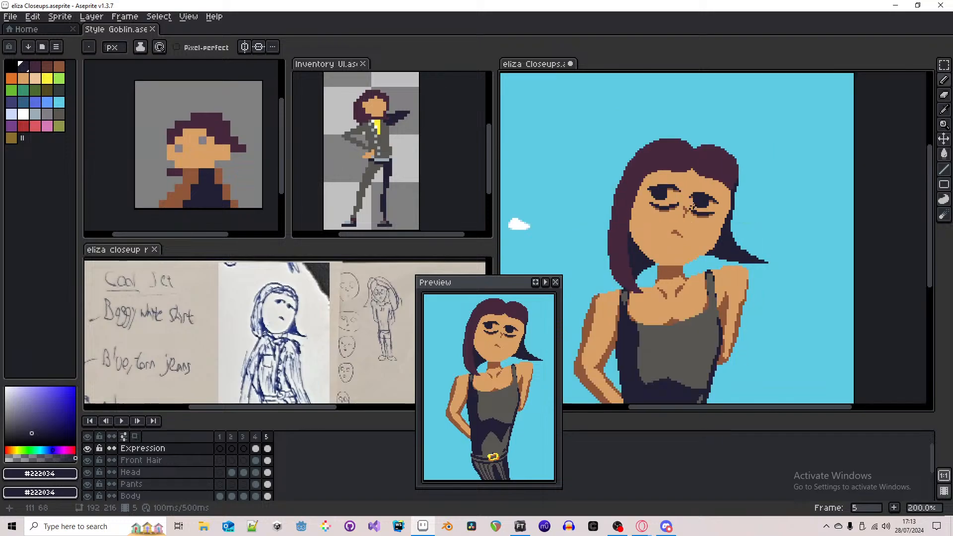
scroll(693, 205, down, 1)
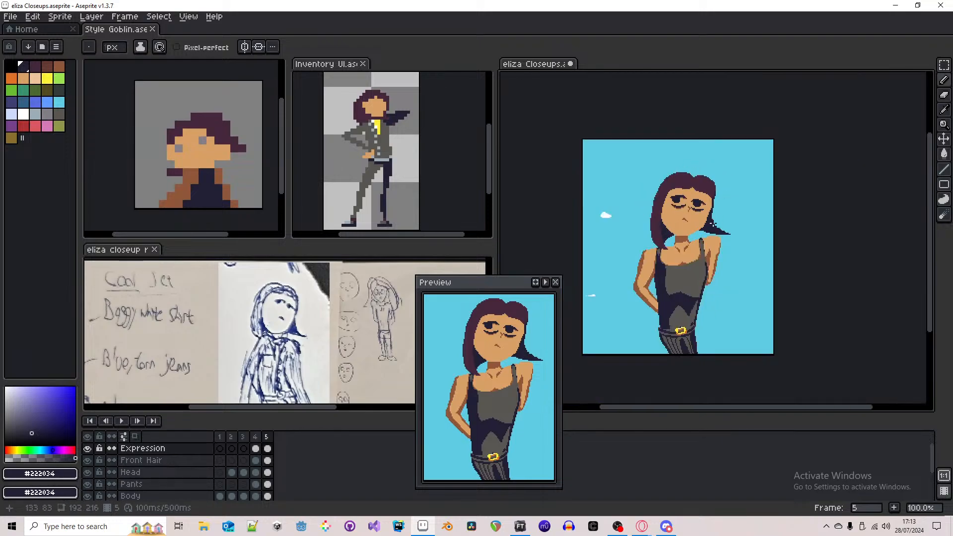
scroll(681, 358, up, 1)
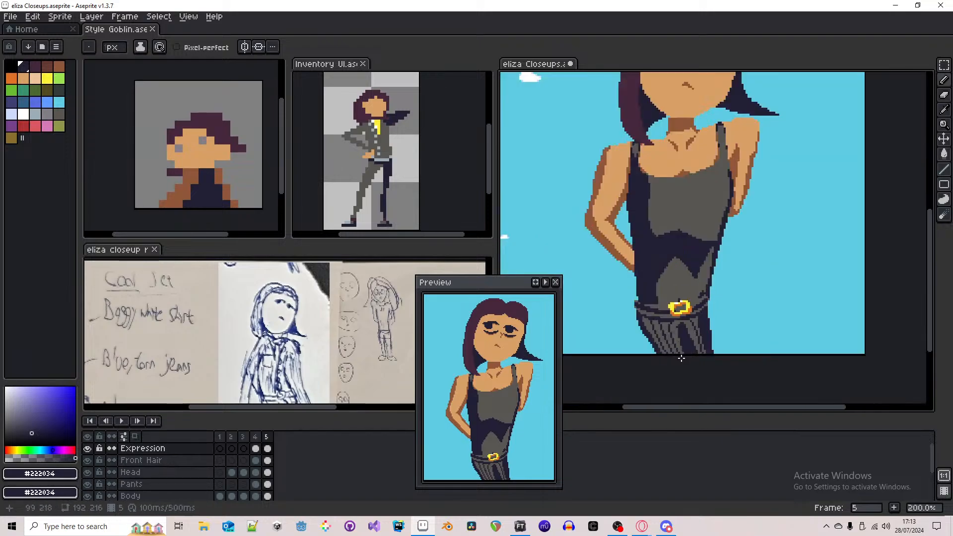
- Bring the legs of the reference sketch into view and make the Pants layer of the closeup active in frame 5
drag(272, 322, 274, 262)
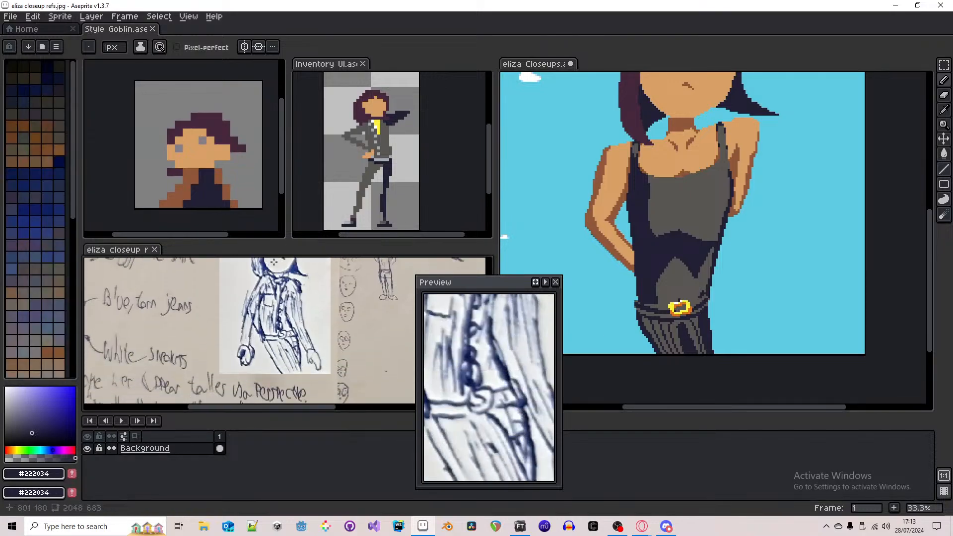
drag(290, 330, 293, 313)
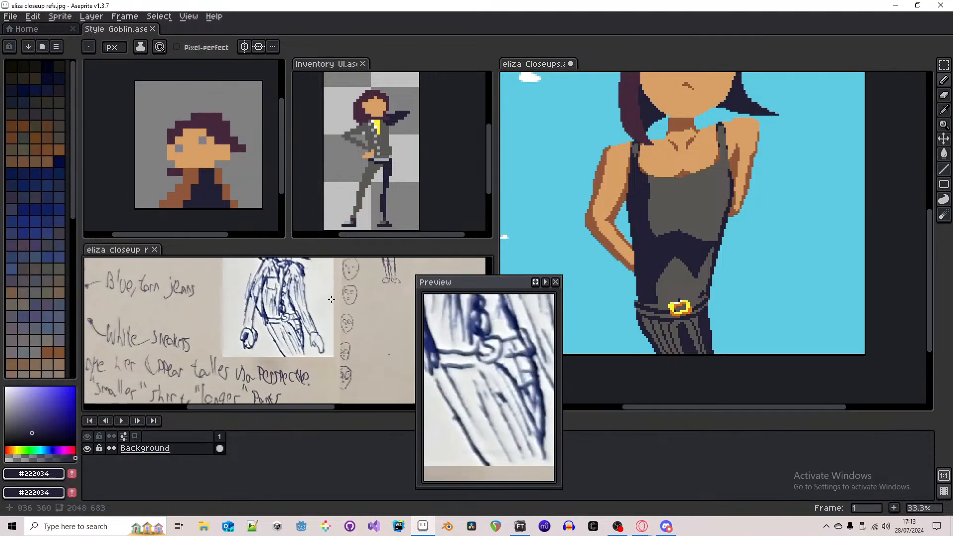
click(782, 310)
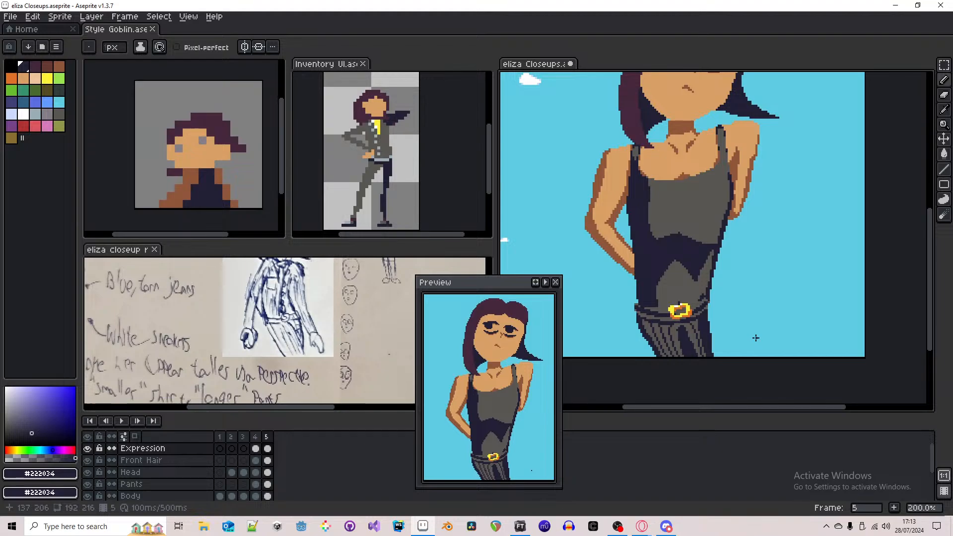
key(Down)
key(Down)
key(Down)
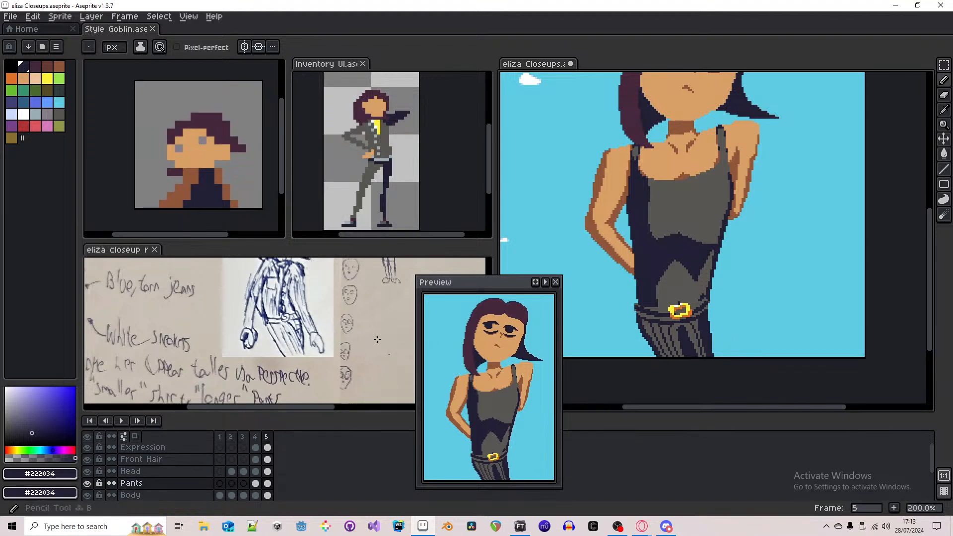
- Compare the pants in frame 5 with the jeans in frame 4
key(Left)
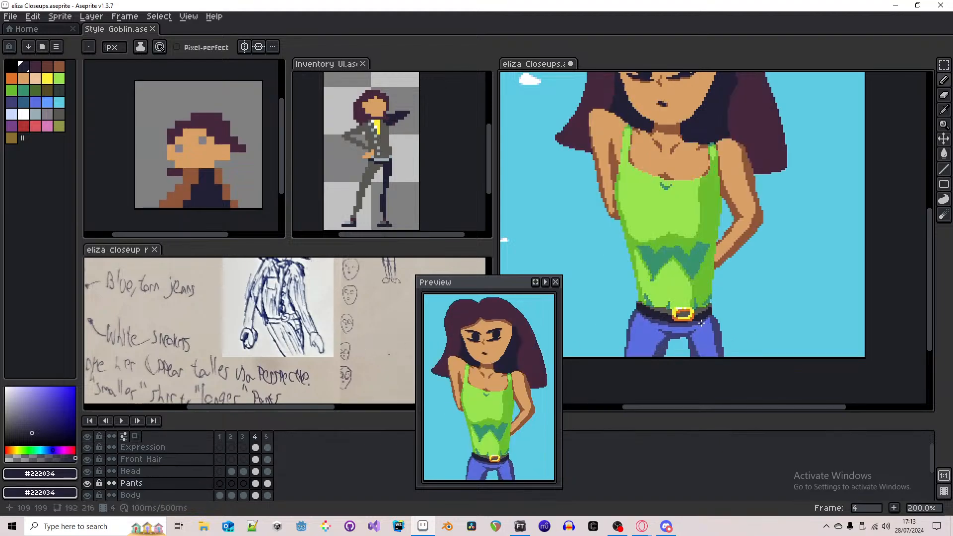
key(Right)
key(Right)
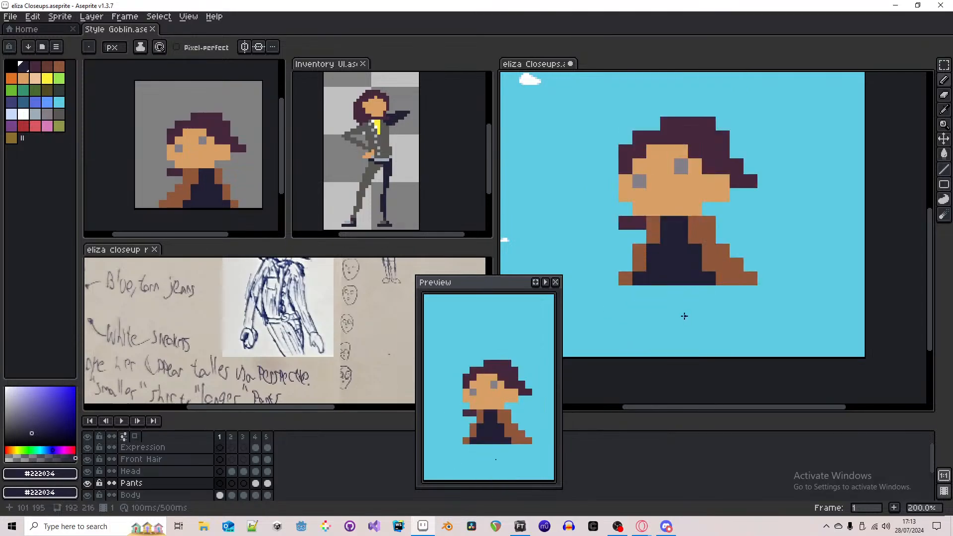
key(Left)
key(Left)
key(Right)
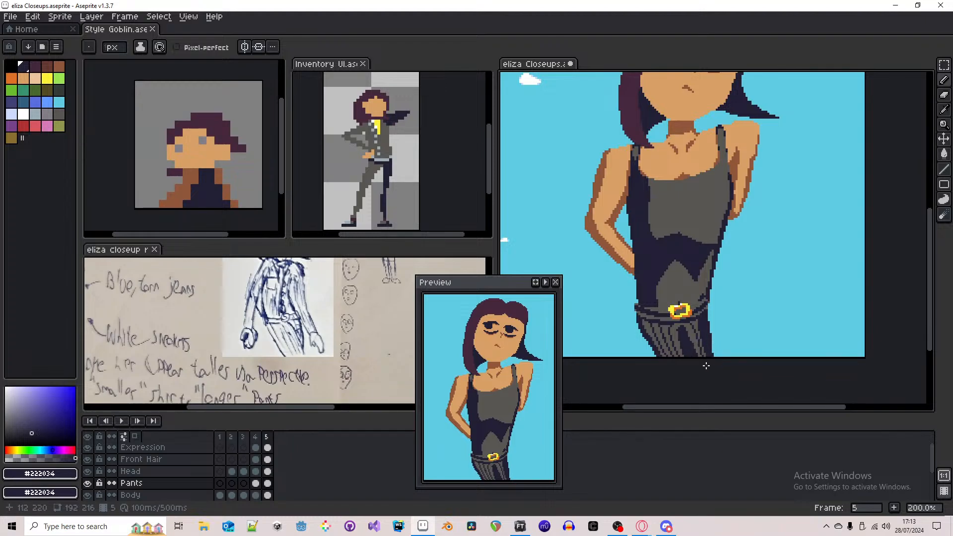
- Try pencil touches in #595652 and #222034 on the dark gap and stripes between the pant legs in frame 5
scroll(703, 359, up, 1)
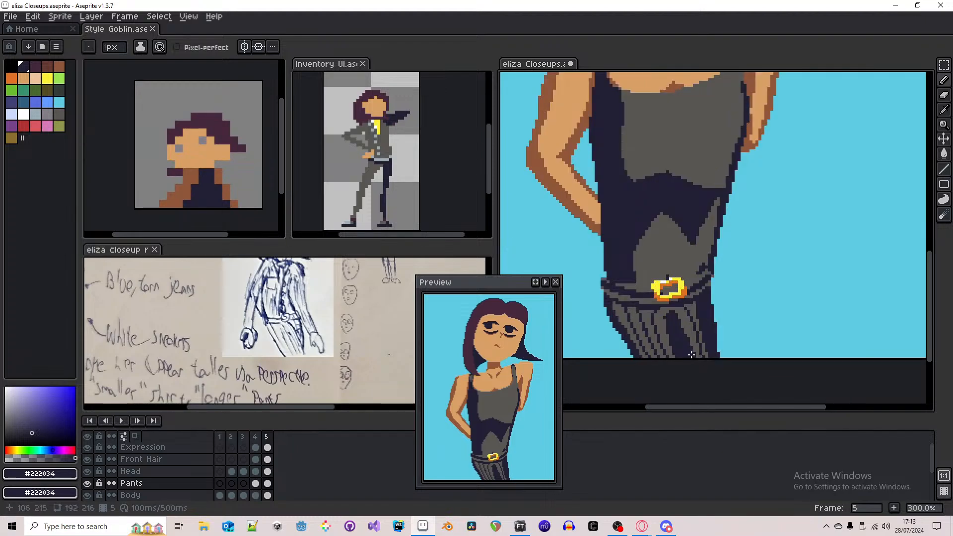
scroll(692, 355, up, 2)
alt+click(694, 326)
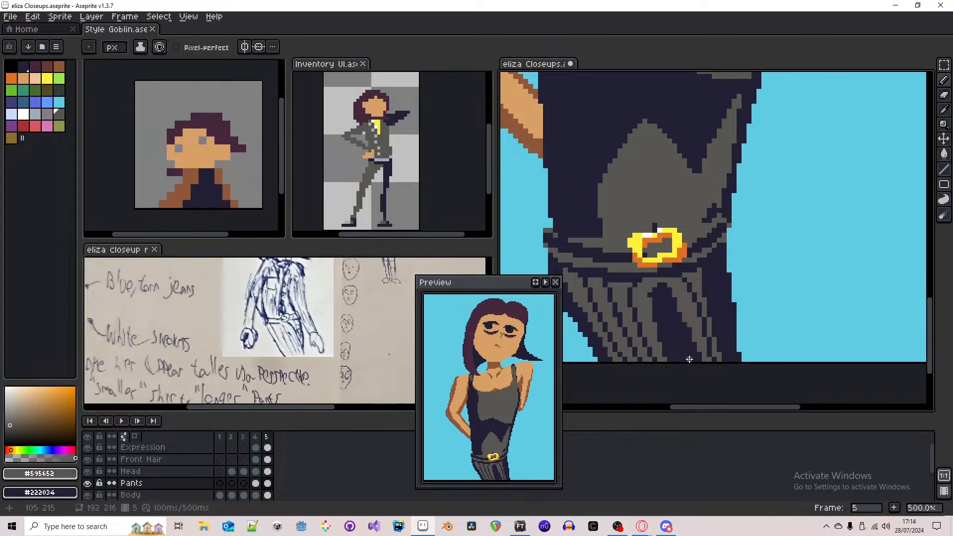
key(alt)
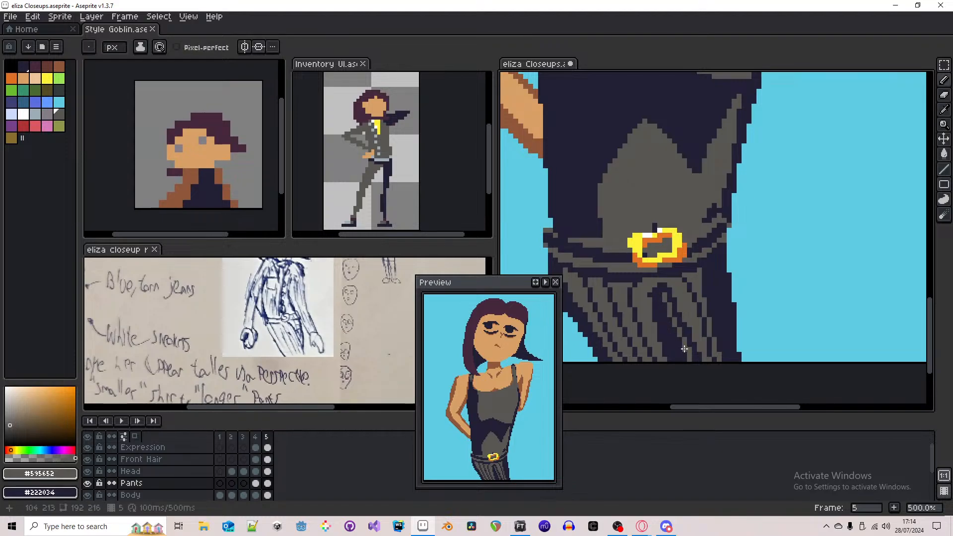
scroll(662, 314, down, 2)
scroll(663, 314, down, 1)
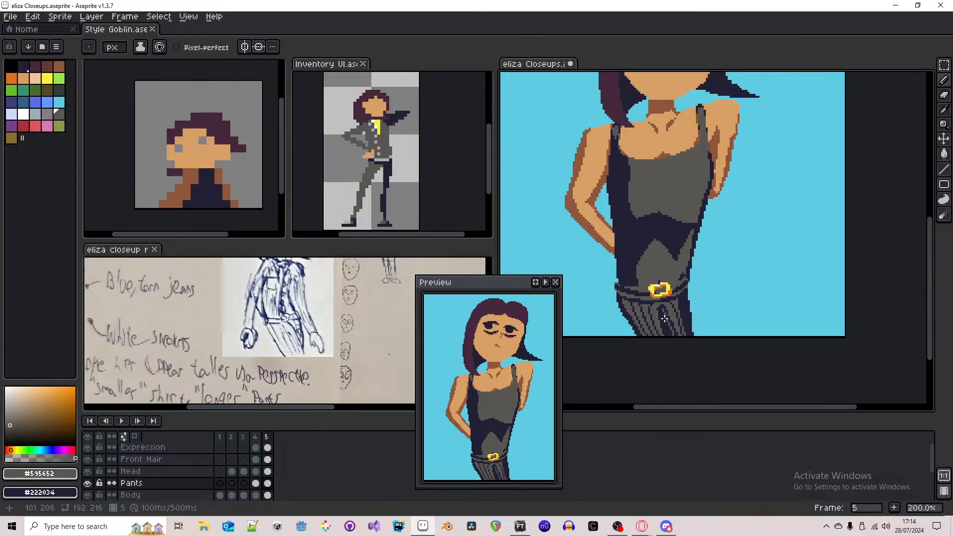
scroll(663, 316, up, 2)
scroll(662, 312, down, 1)
scroll(652, 323, down, 1)
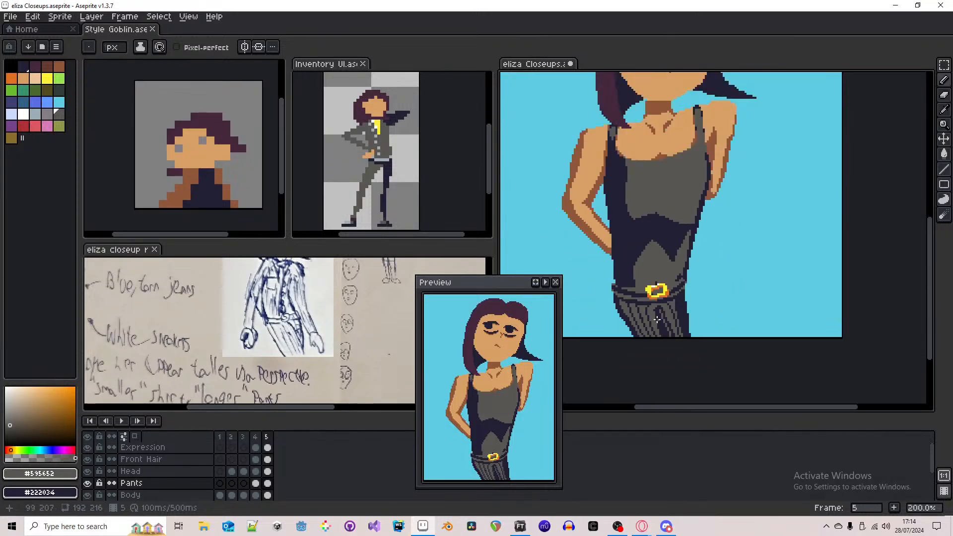
scroll(655, 336, up, 4)
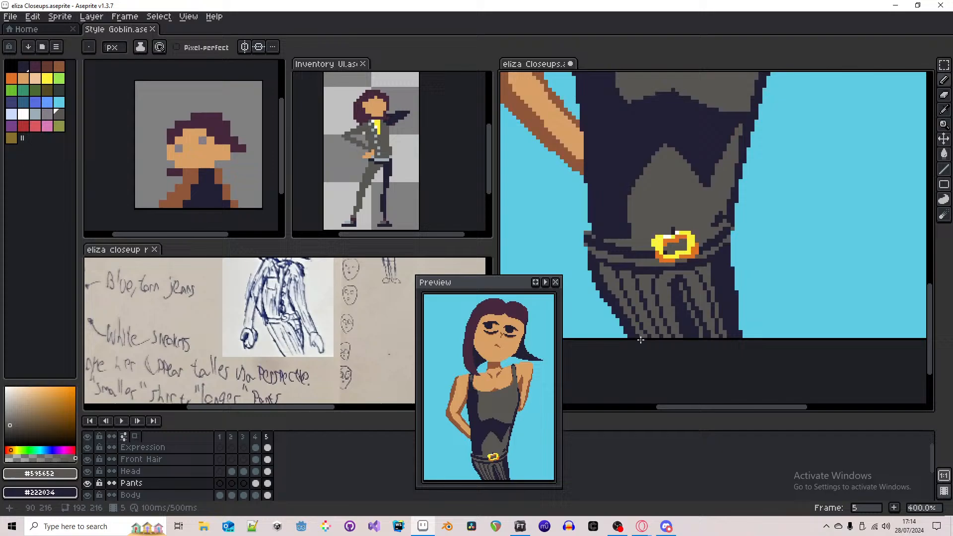
alt+click(707, 303)
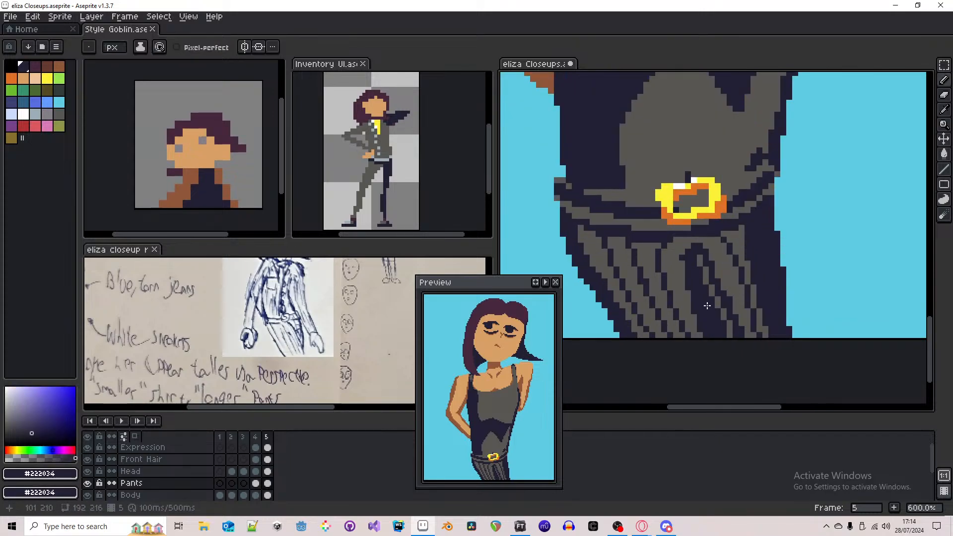
scroll(690, 298, down, 4)
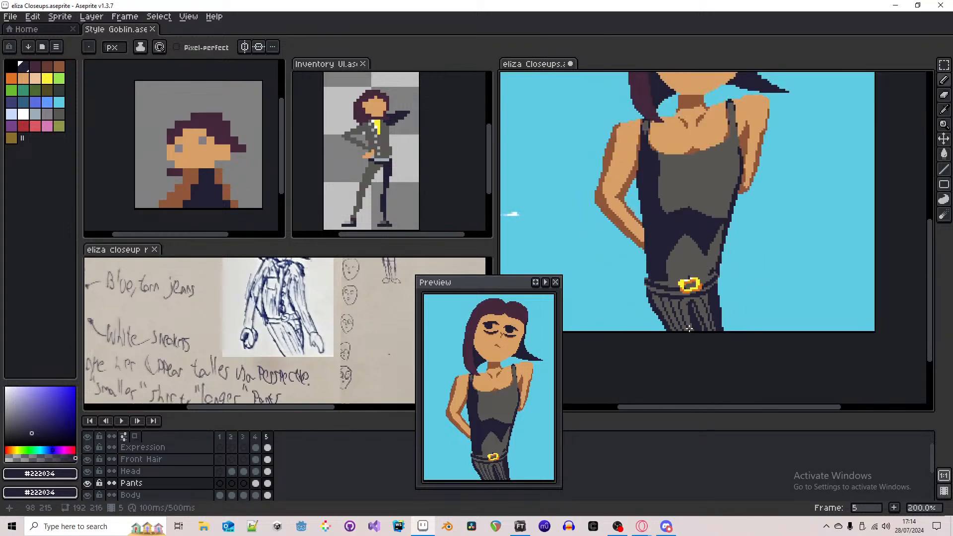
- Examine the whole figure and jeans in frame 4, and compare them with the striped pants in frame 5
key(Left)
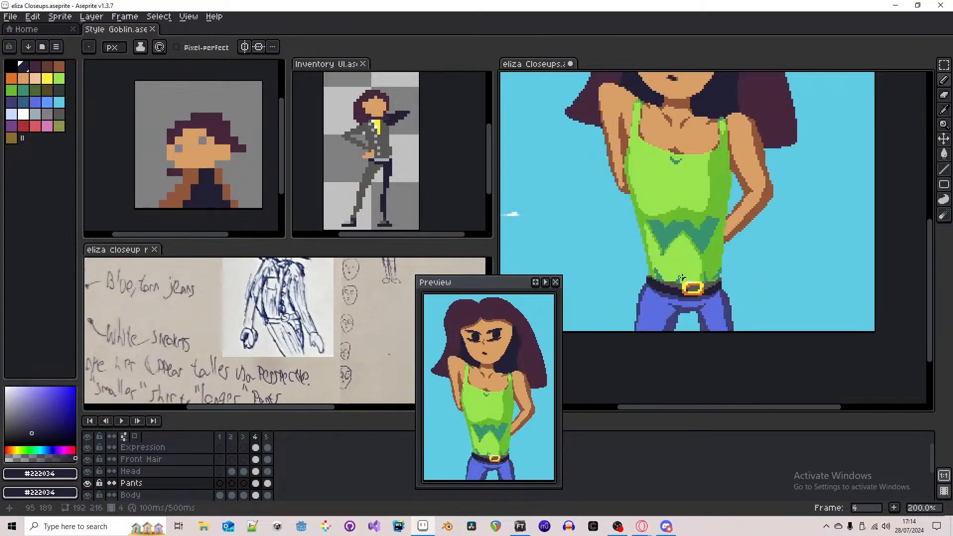
scroll(736, 180, down, 2)
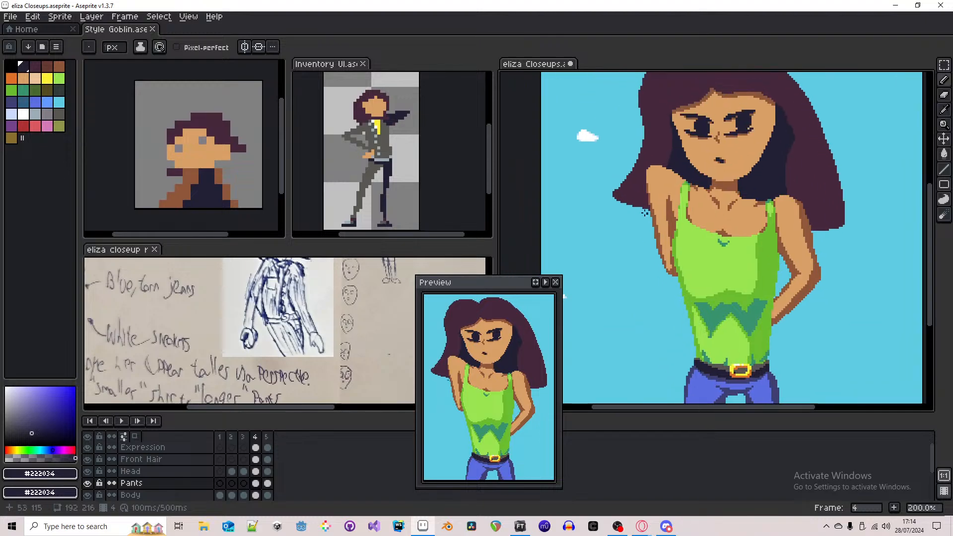
mouse_move(624, 97)
mouse_down()
mouse_move(662, 188)
mouse_move(658, 112)
mouse_move(623, 149)
mouse_up()
key(ctrl+z)
key(ctrl+z)
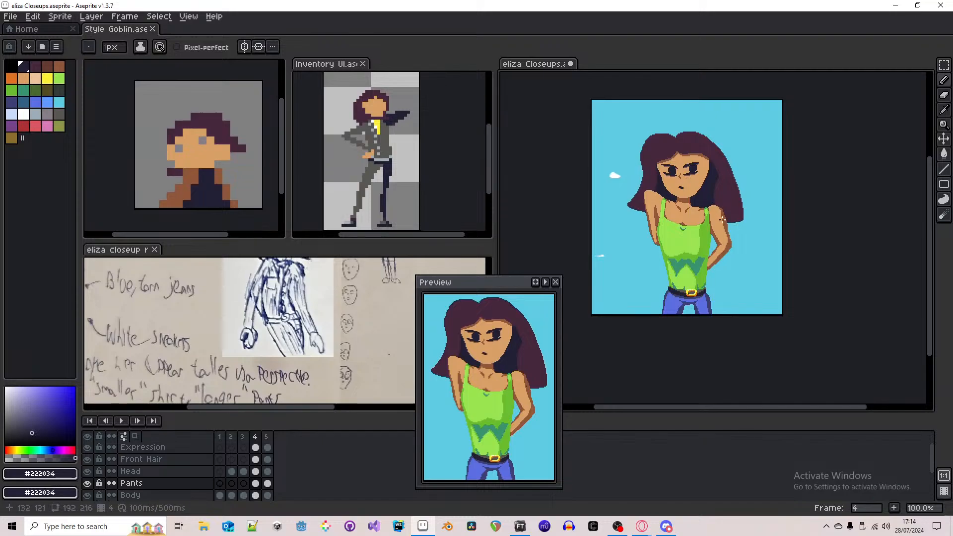
scroll(723, 220, up, 1)
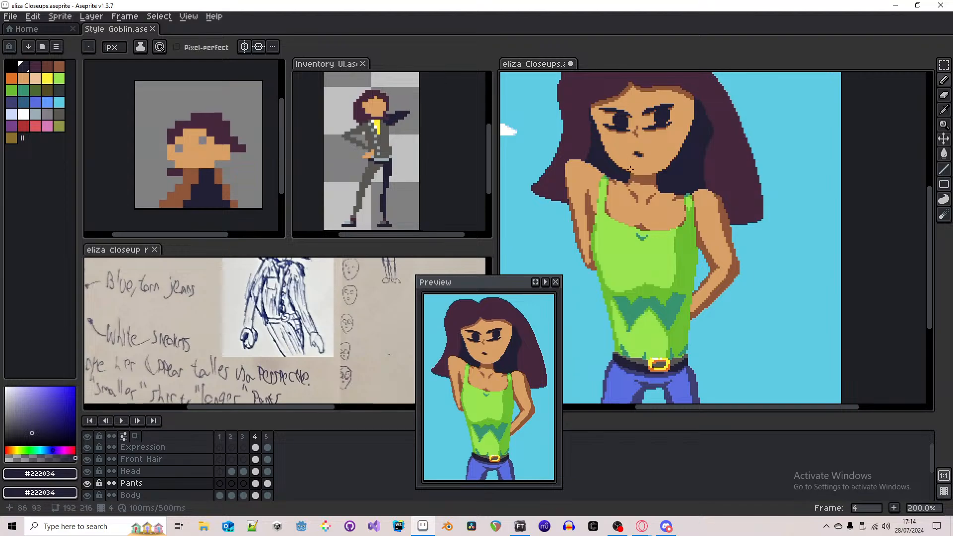
scroll(733, 328, down, 1)
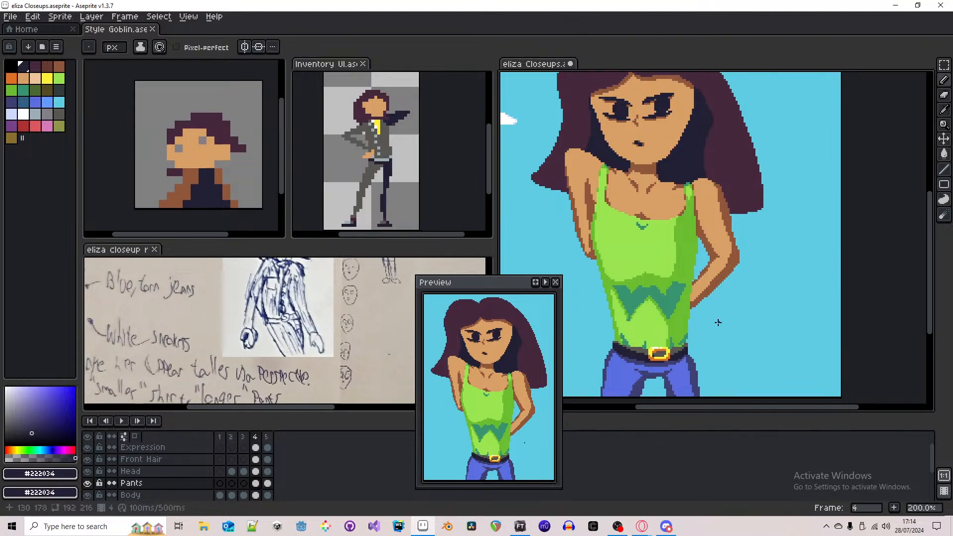
key(period)
drag(718, 335, 715, 281)
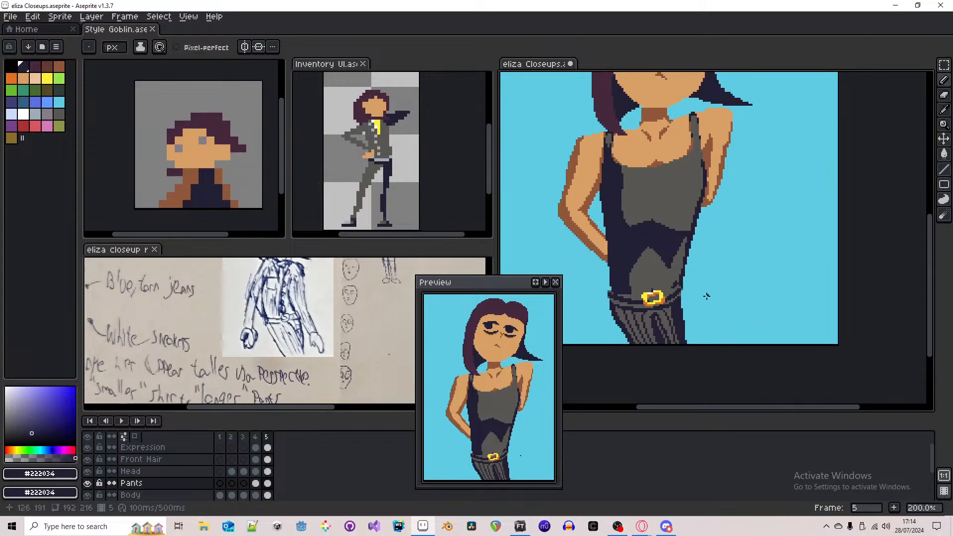
- Undo the last pencil touches on the frame 5 pants and check the whole figure
scroll(651, 343, up, 2)
key(ctrl+z)
key(ctrl+z)
scroll(665, 354, down, 3)
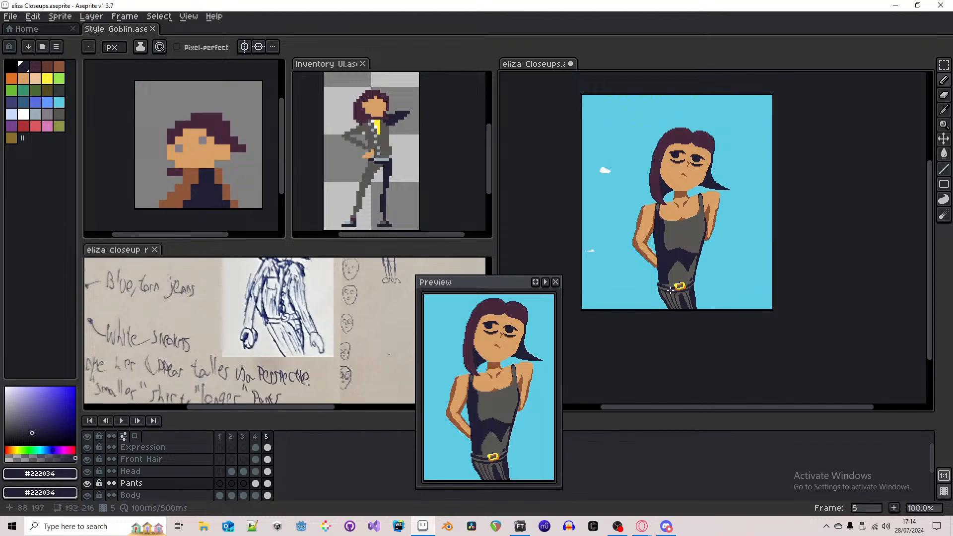
scroll(690, 298, up, 2)
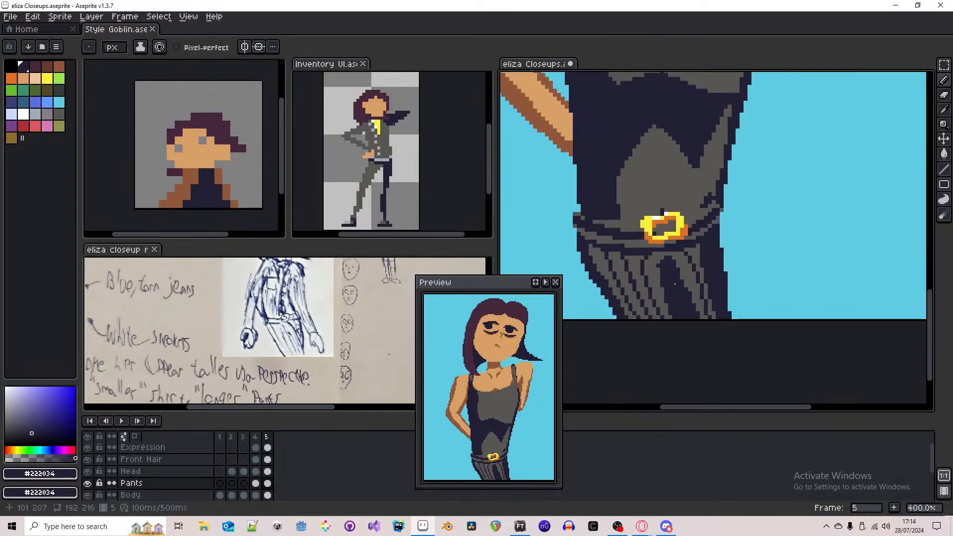
- Try freehand lasso selections around the pants and around the dark gap between the legs, and clear the selection
key(m)
key(shift+u)
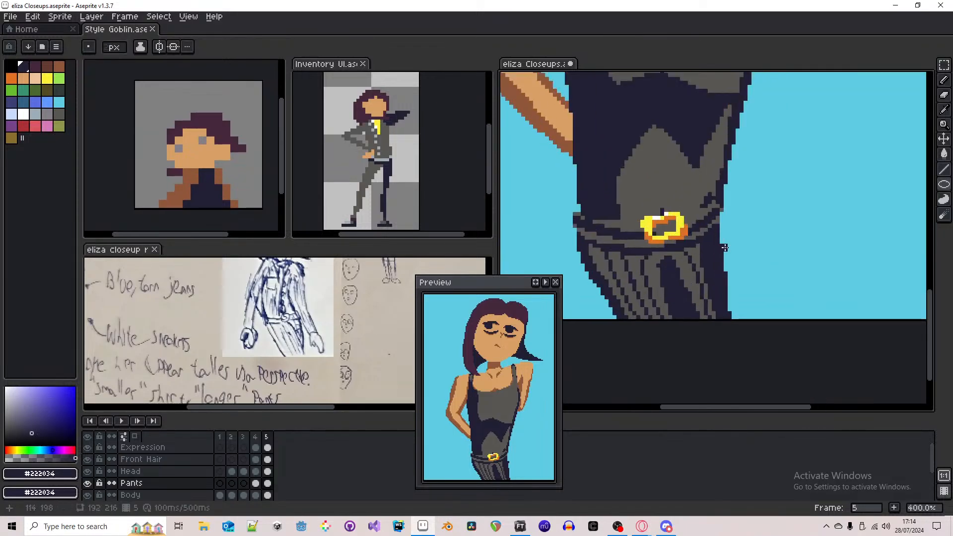
key(m)
click(940, 69)
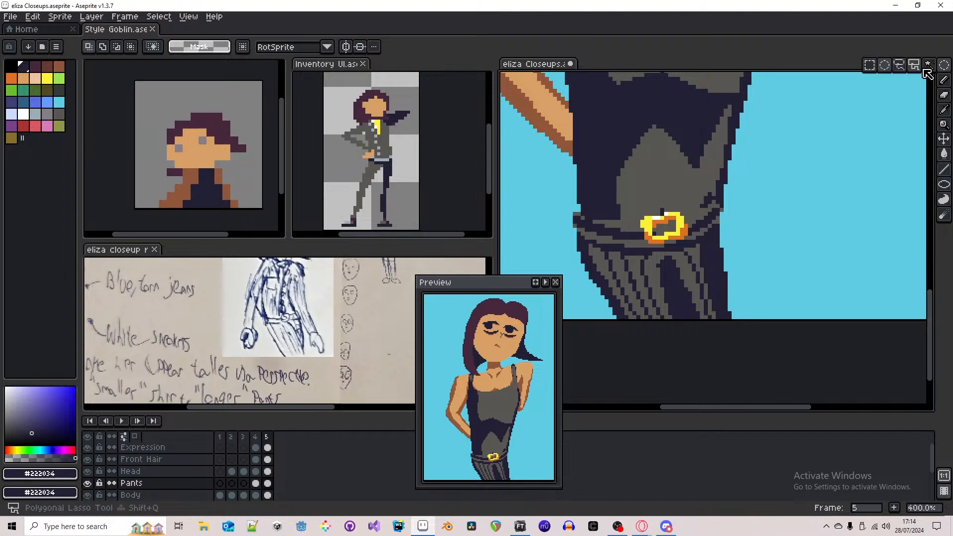
click(930, 70)
key(q)
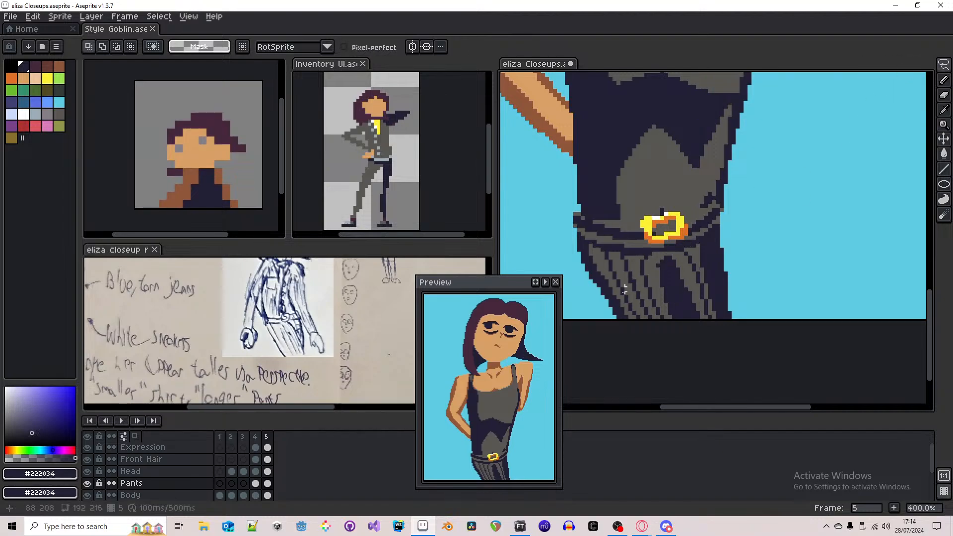
mouse_move(576, 274)
mouse_down()
mouse_move(562, 240)
mouse_move(686, 238)
mouse_move(748, 253)
mouse_move(724, 337)
mouse_move(665, 262)
mouse_move(661, 293)
mouse_move(676, 317)
mouse_up()
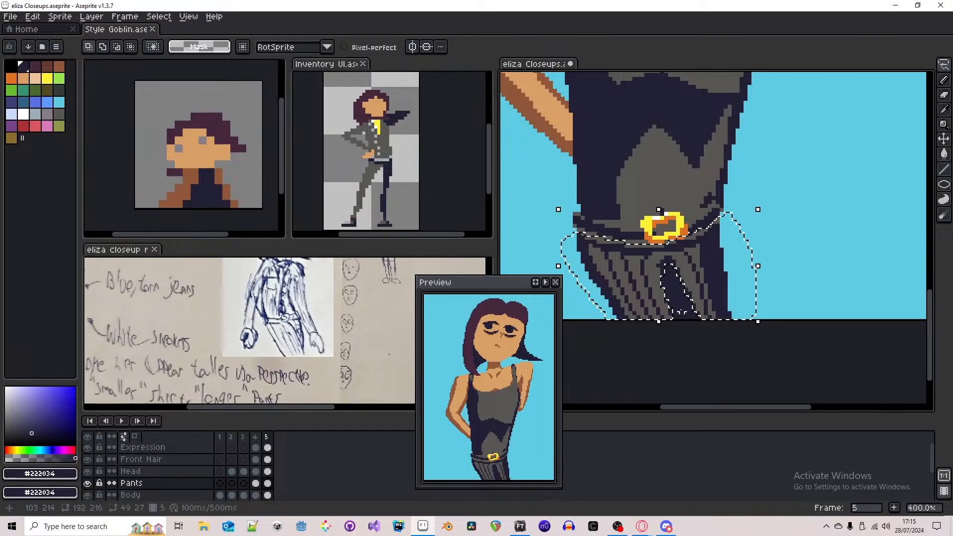
mouse_move(671, 269)
mouse_down()
mouse_move(698, 315)
mouse_move(699, 342)
mouse_move(675, 311)
mouse_move(665, 266)
mouse_up()
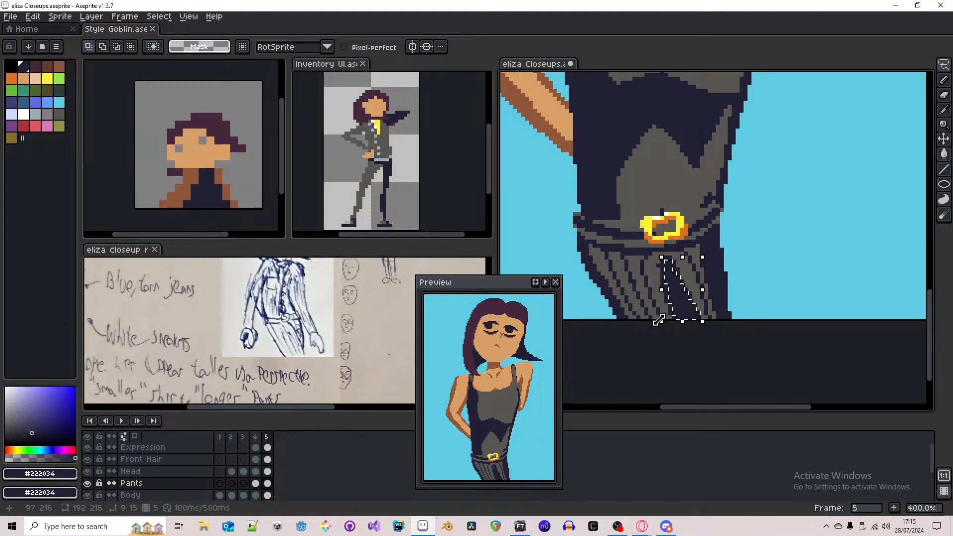
click(667, 264)
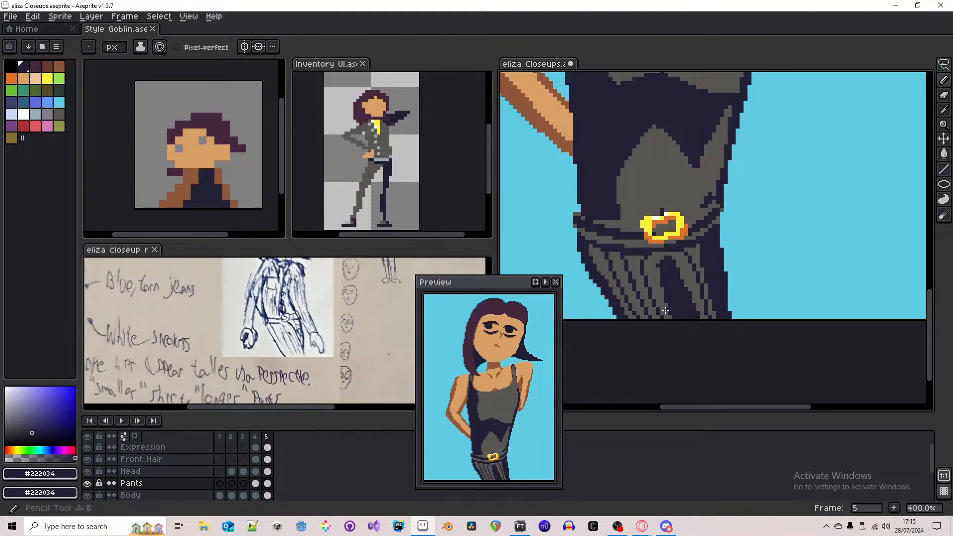
- Pick #595652 from the pants and pencil a thin diagonal stripe down the dark gap between the legs, redoing the first stroke
scroll(665, 334, down, 3)
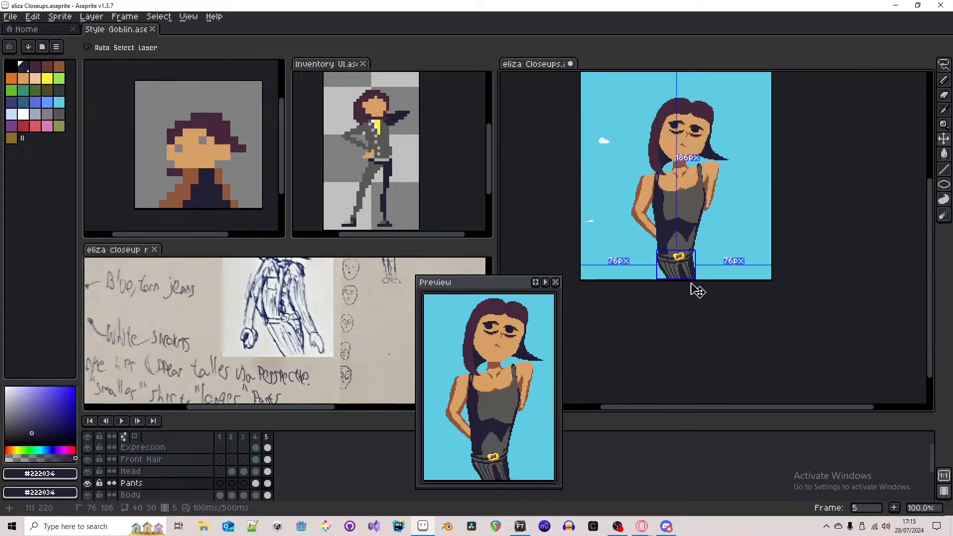
key(ctrl+y)
key(b)
scroll(685, 258, up, 5)
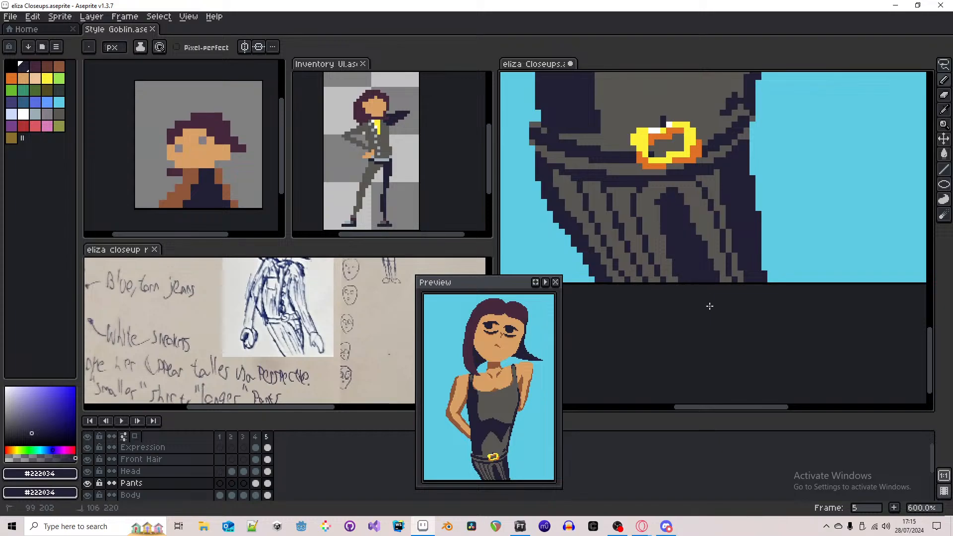
alt+click(680, 208)
drag(674, 198, 706, 297)
key(ctrl+z)
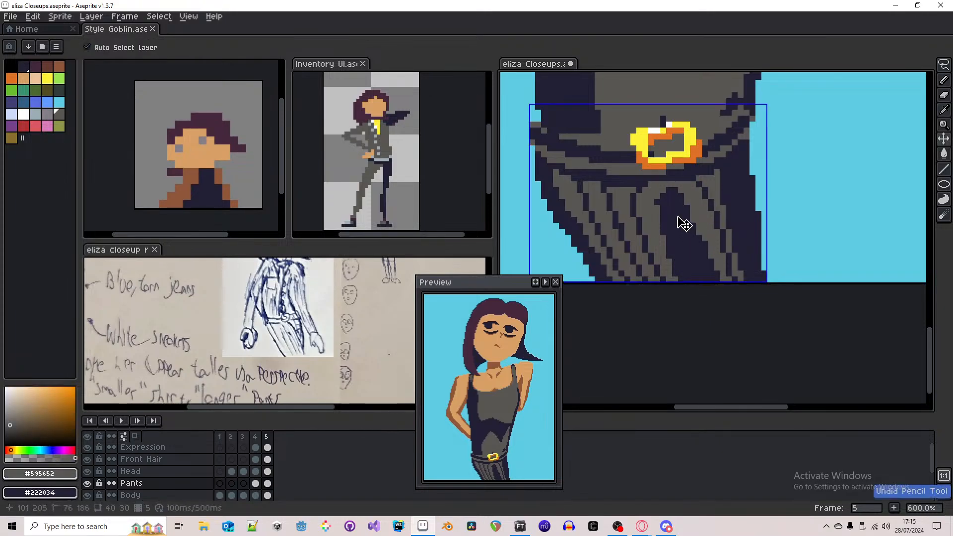
drag(670, 209, 717, 313)
alt+click(679, 226)
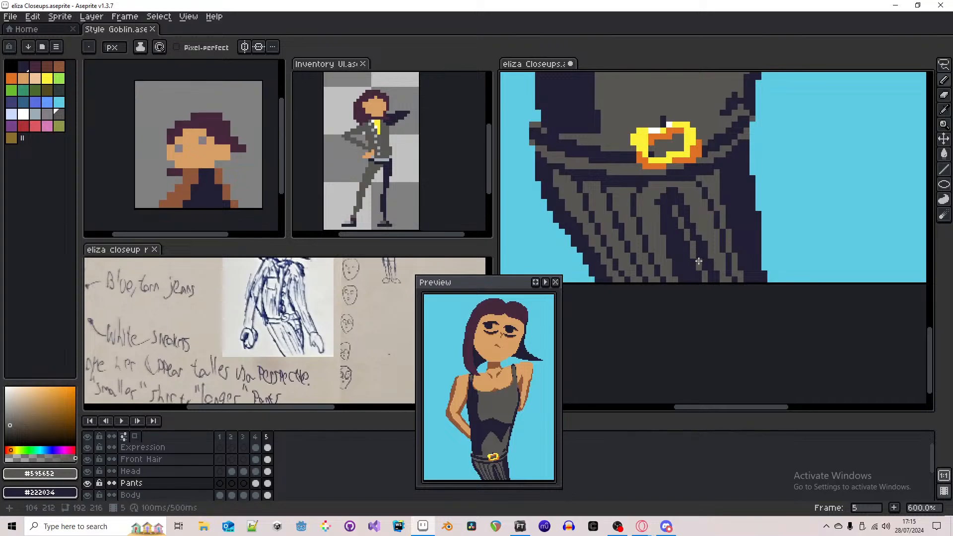
scroll(690, 232, down, 2)
scroll(699, 211, down, 2)
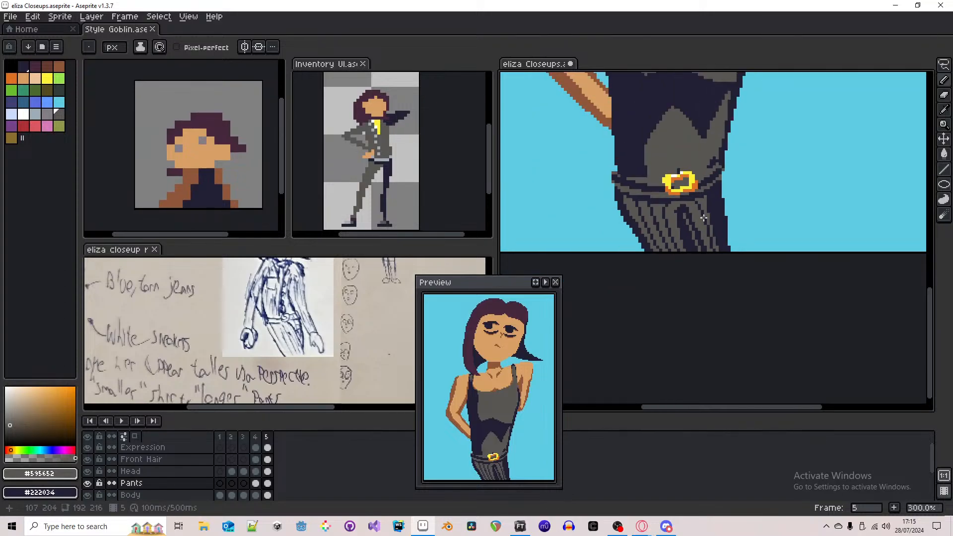
scroll(707, 215, up, 4)
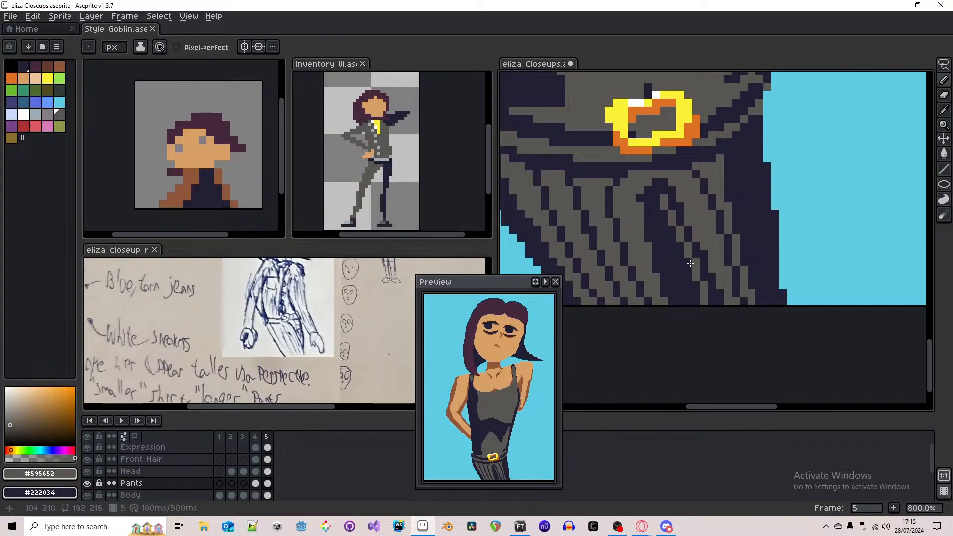
- Pick #222034 from the gap between the legs and examine the striped pants up close and at full-figure scale
scroll(691, 263, down, 5)
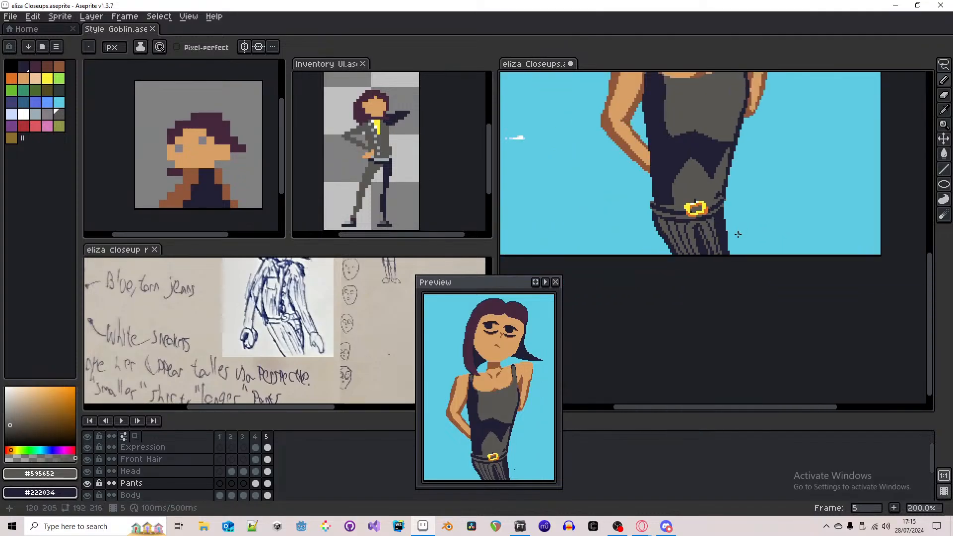
scroll(726, 239, up, 3)
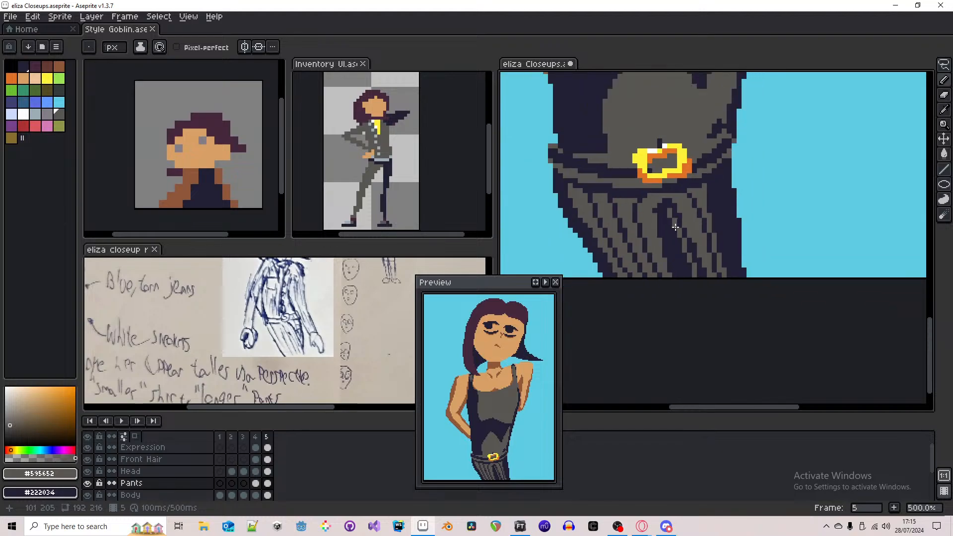
key(alt)
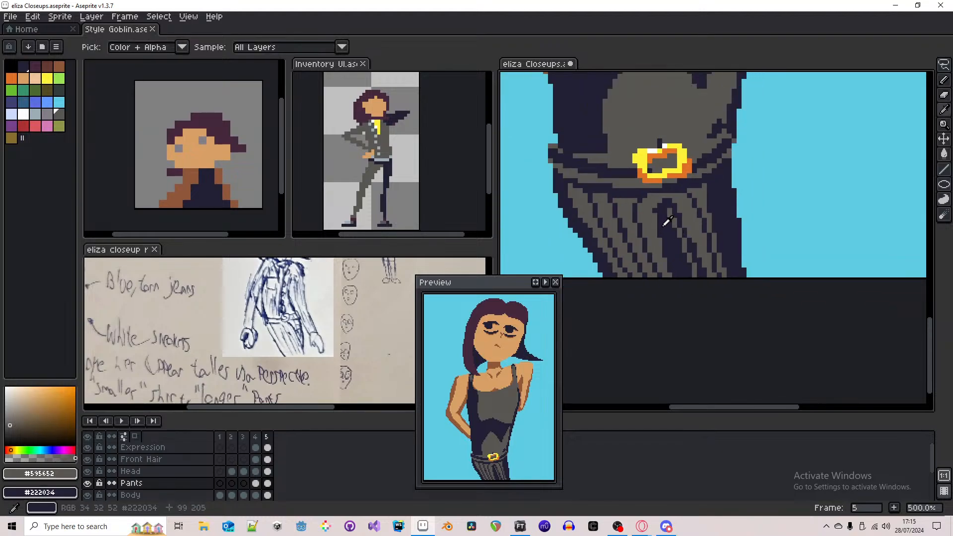
alt+click(668, 213)
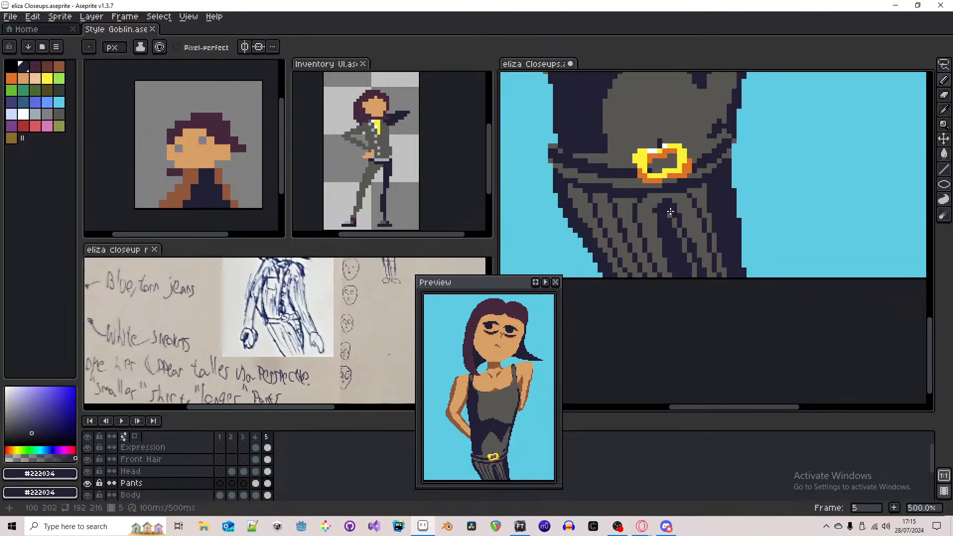
scroll(670, 212, down, 4)
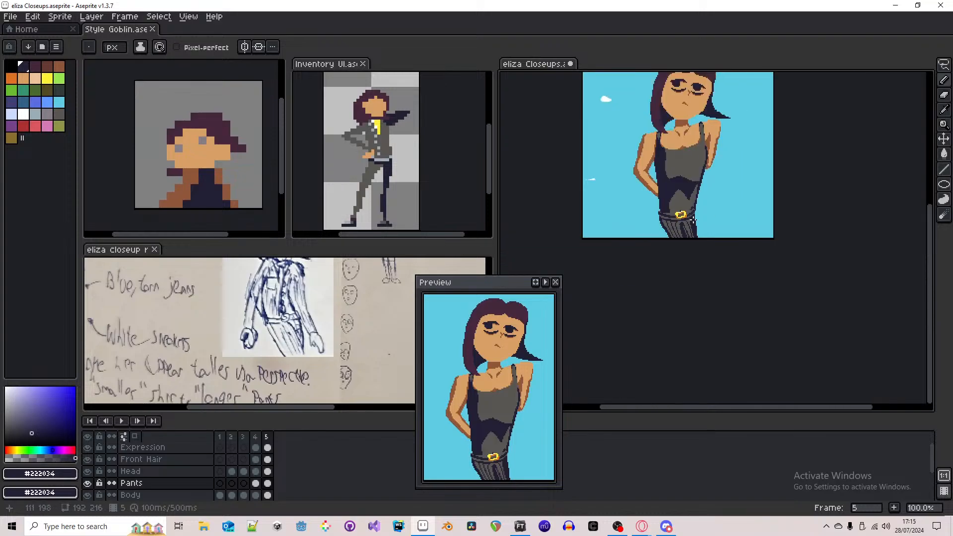
scroll(693, 220, up, 4)
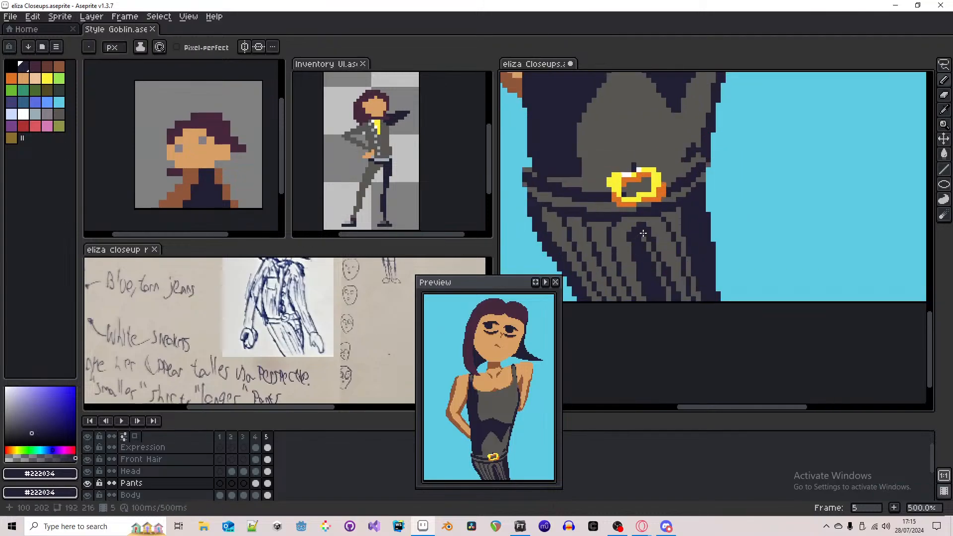
scroll(643, 233, down, 4)
scroll(670, 227, up, 1)
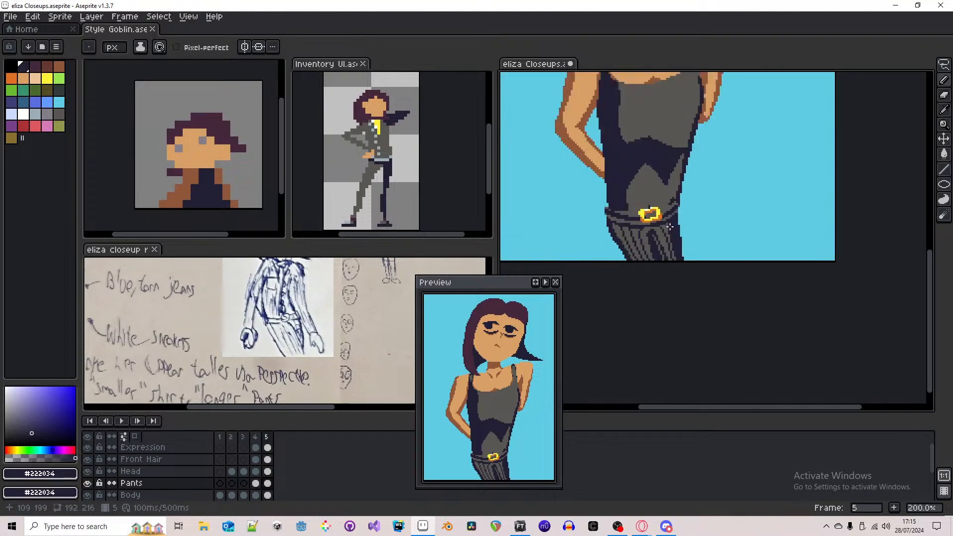
scroll(672, 227, up, 1)
scroll(661, 237, up, 1)
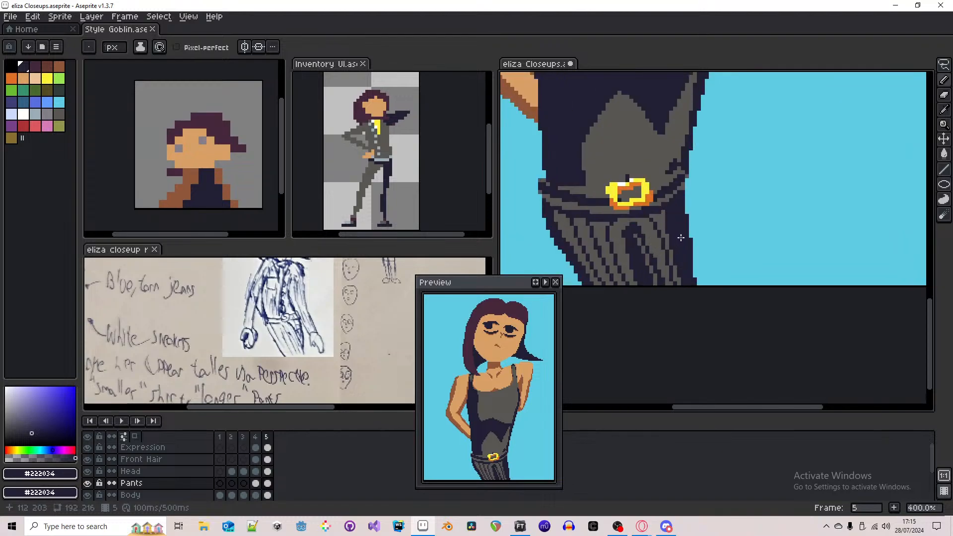
scroll(675, 246, down, 1)
scroll(666, 251, up, 1)
scroll(662, 250, up, 1)
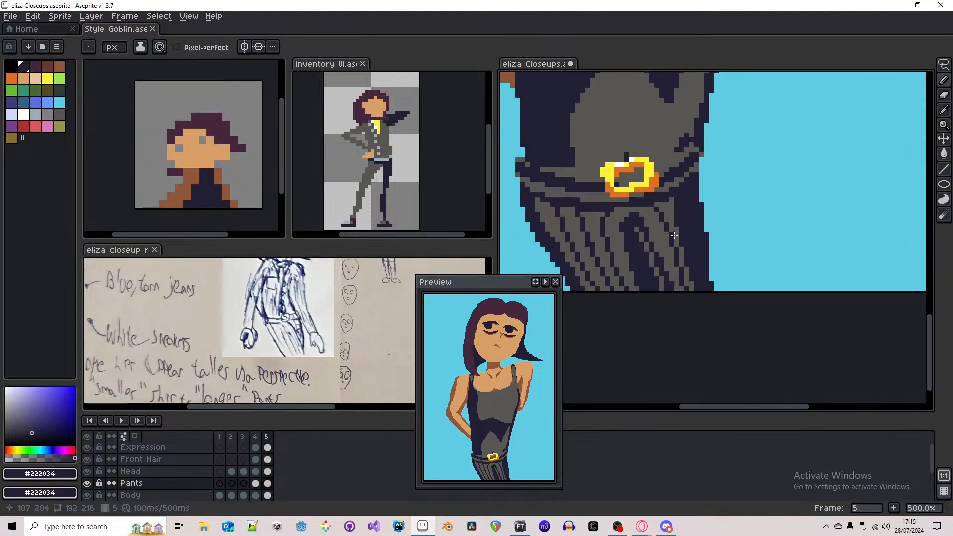
scroll(683, 219, down, 3)
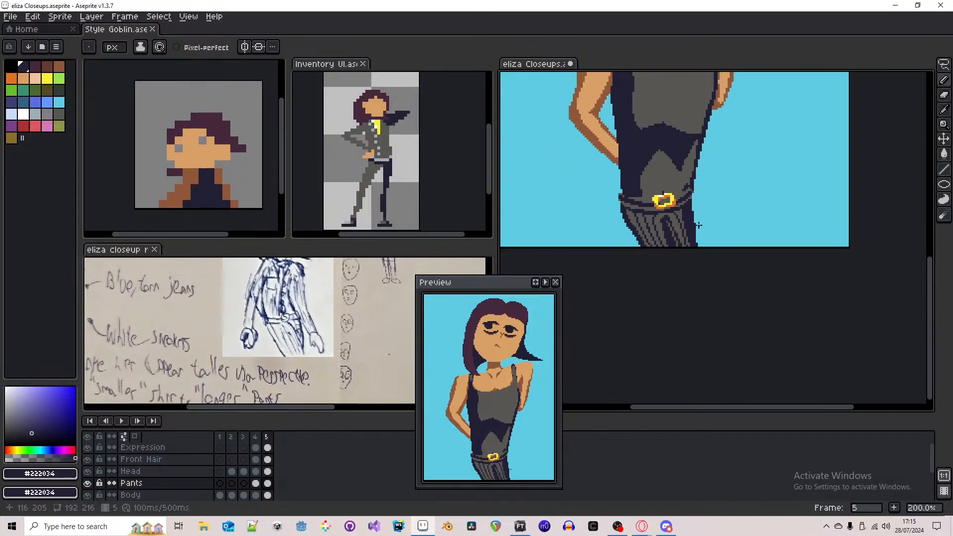
drag(689, 221, 602, 80)
key(m)
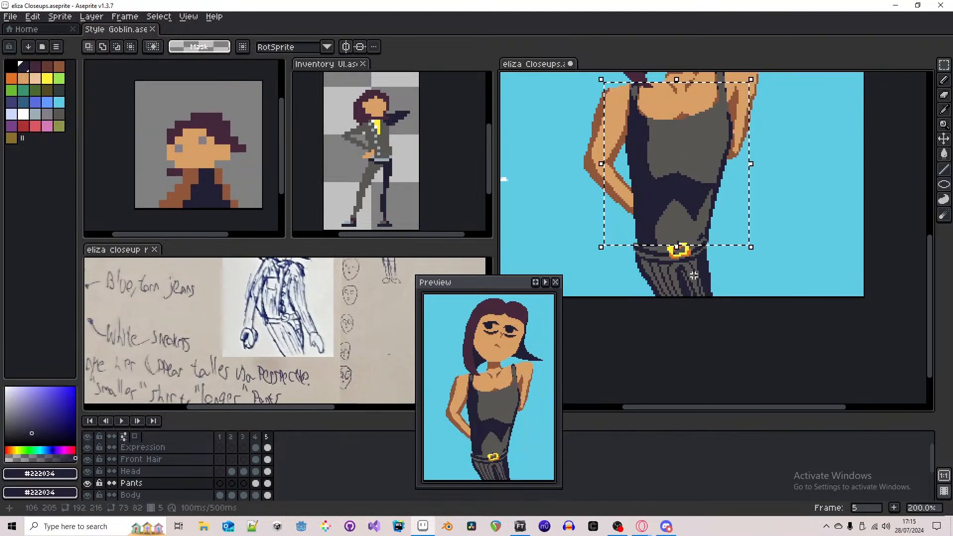
key(ctrl+d)
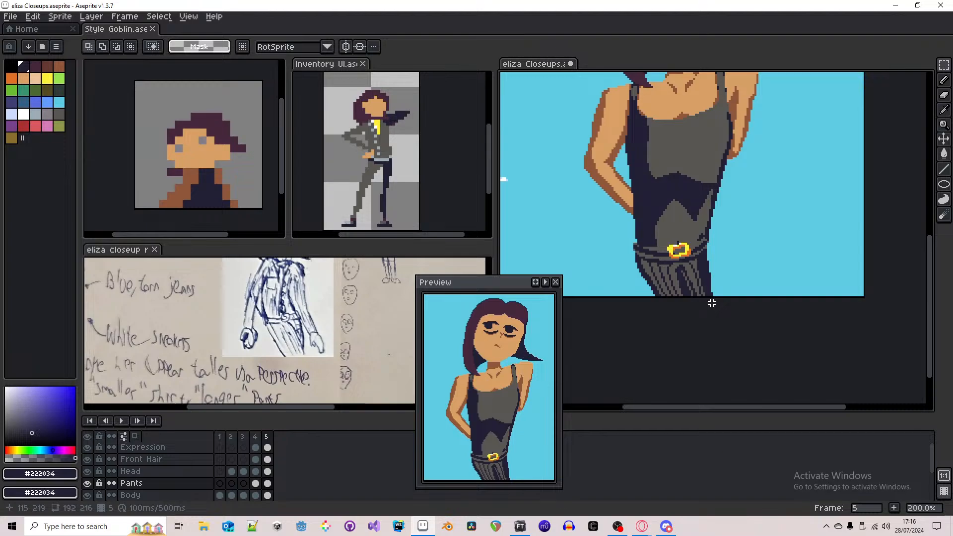
- Examine the trouser stripes on the legs of the reference sketch and return to the closeup sprite
drag(272, 320, 273, 337)
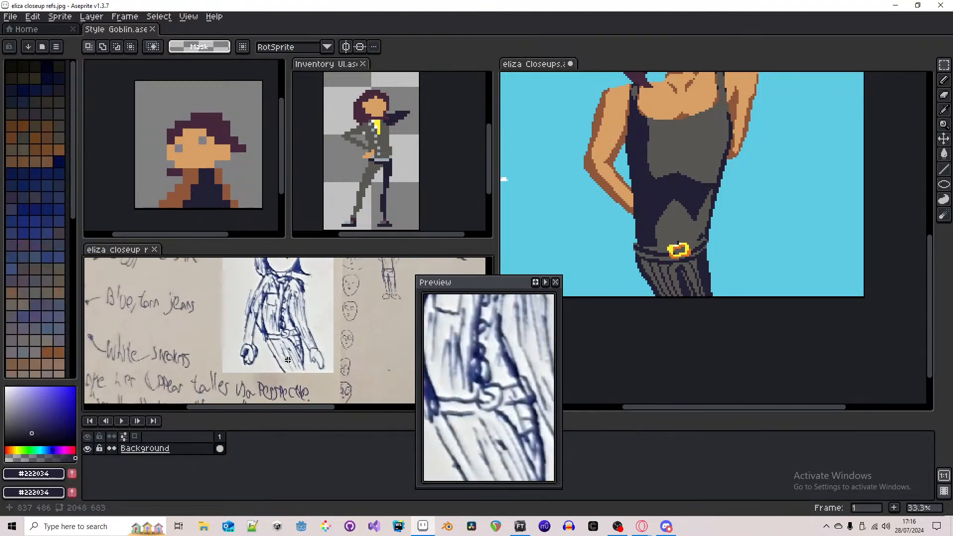
scroll(288, 360, up, 2)
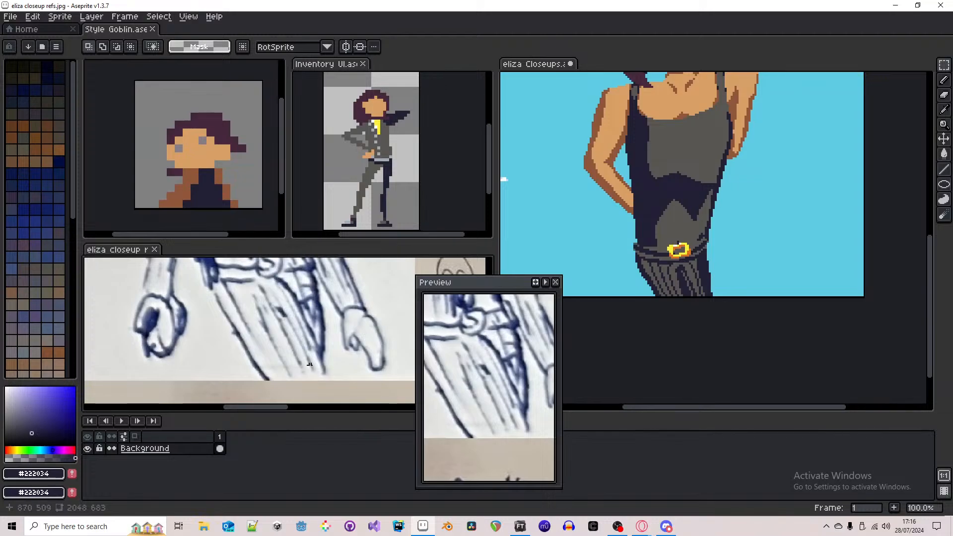
scroll(309, 365, down, 1)
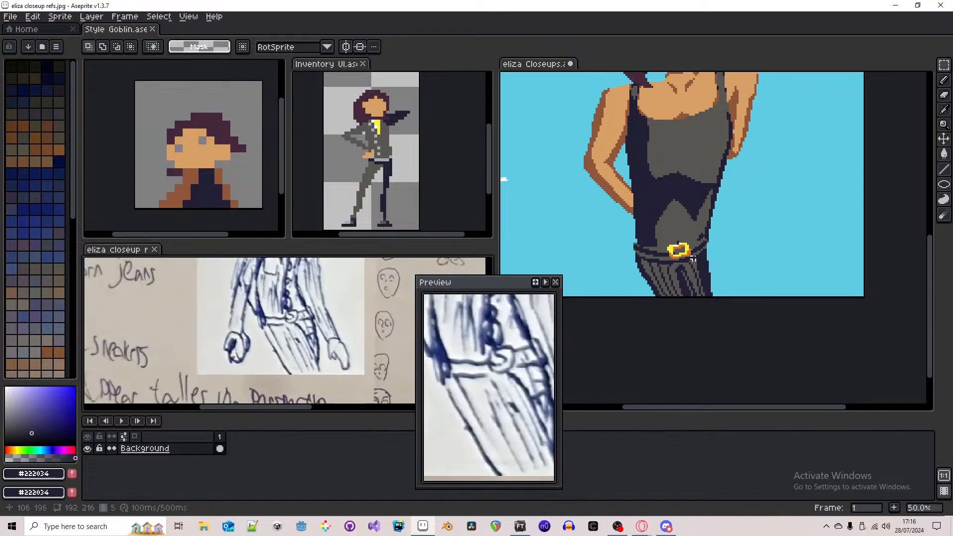
click(702, 278)
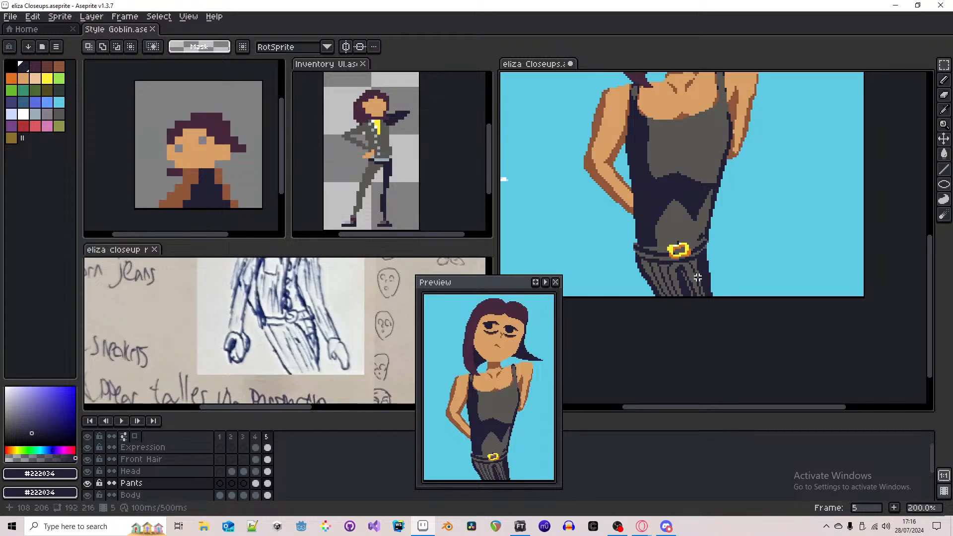
- Pencil a diagonal #222034 line up from the canvas's lower edge, darkening the strip beside the thin stripe between the legs
scroll(695, 275, up, 3)
key(b)
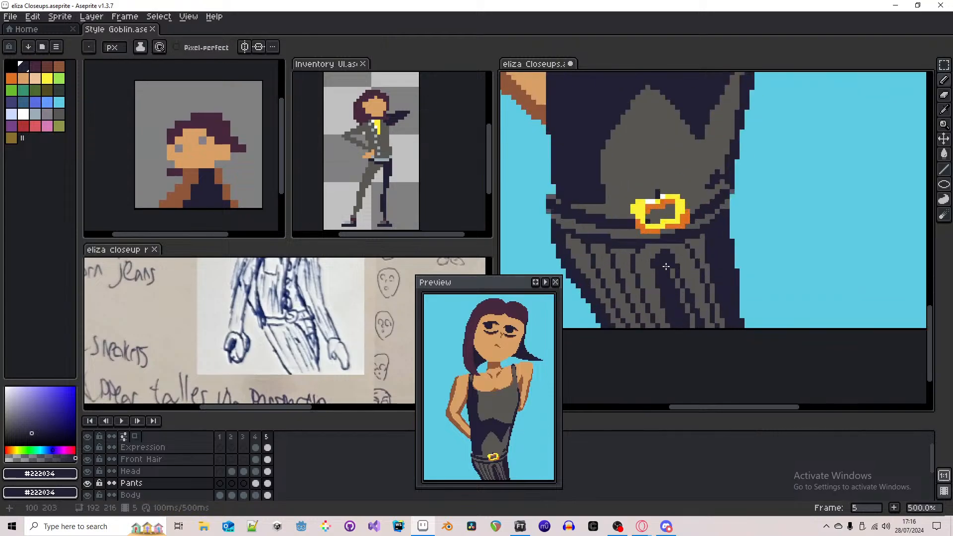
key(g)
key(b)
key(alt)
key(alt)
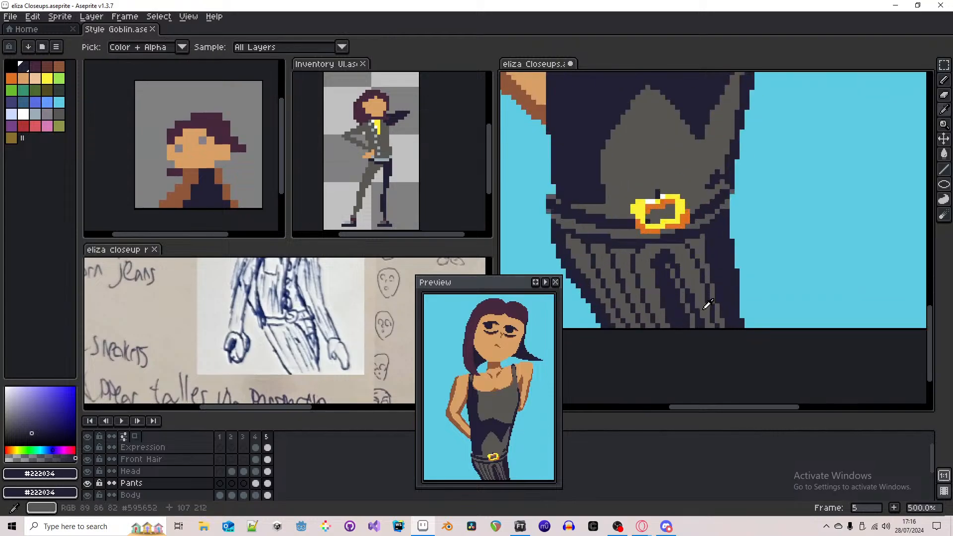
key(alt)
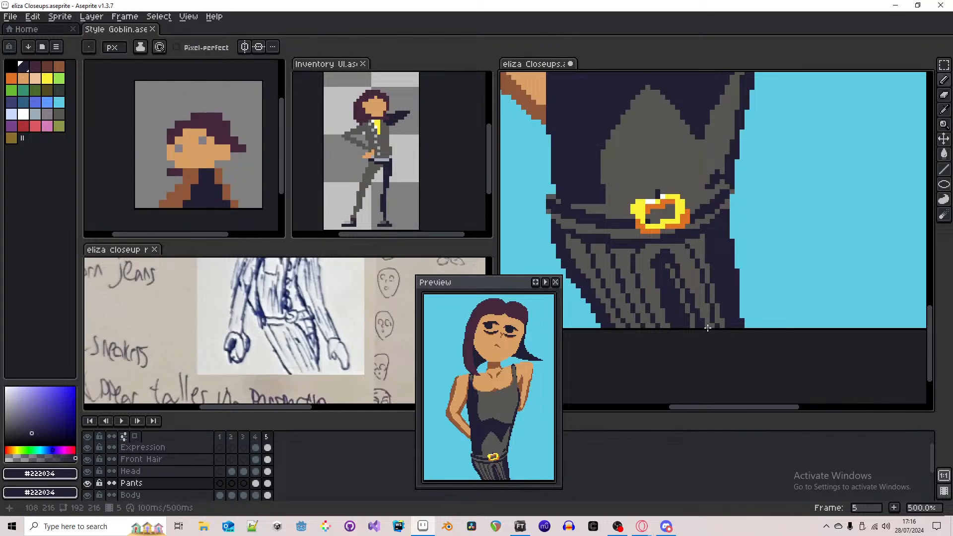
drag(709, 325, 684, 272)
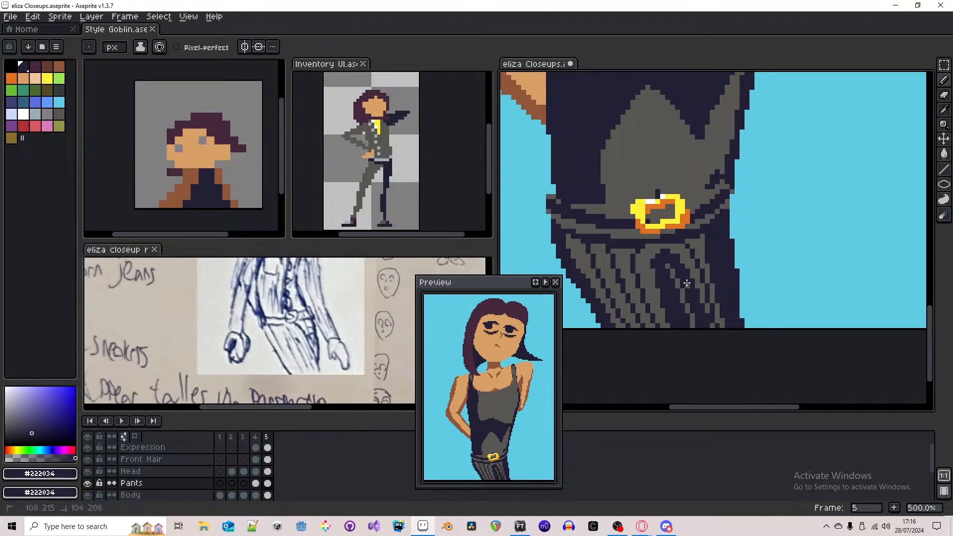
- Select the segments of the thin #595652 stripe between the legs with the Magic Wand, move them one pixel right, and deselect
alt+click(668, 265)
key(m)
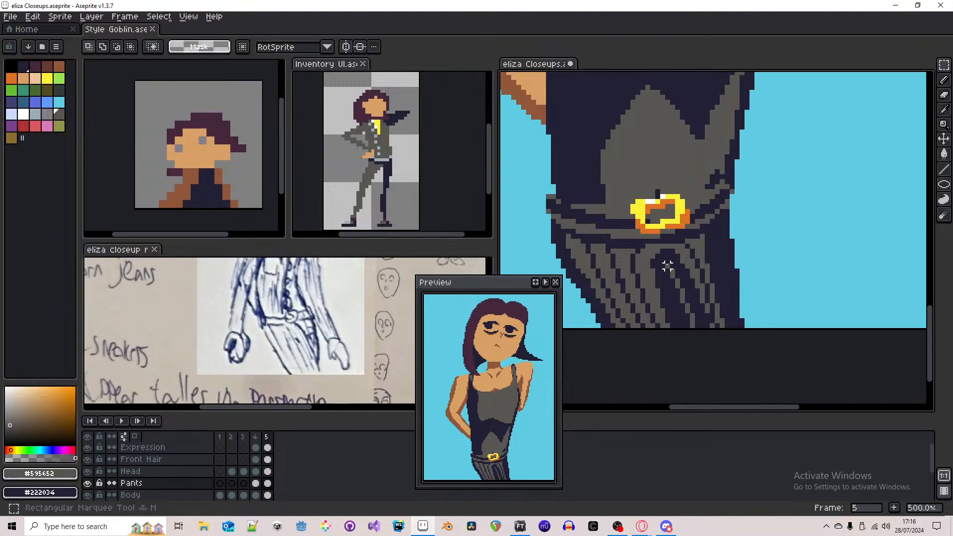
drag(668, 266, 675, 281)
scroll(674, 279, up, 2)
key(w)
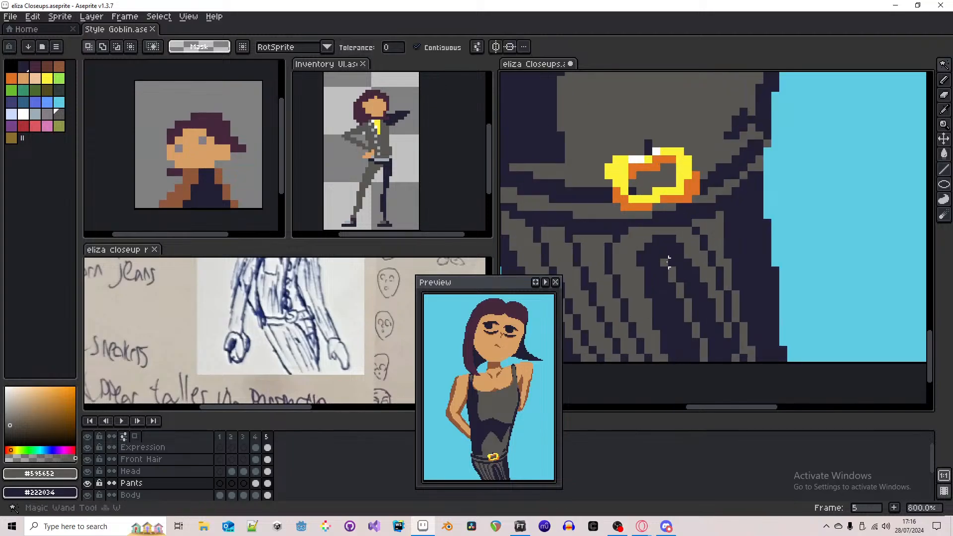
click(670, 268)
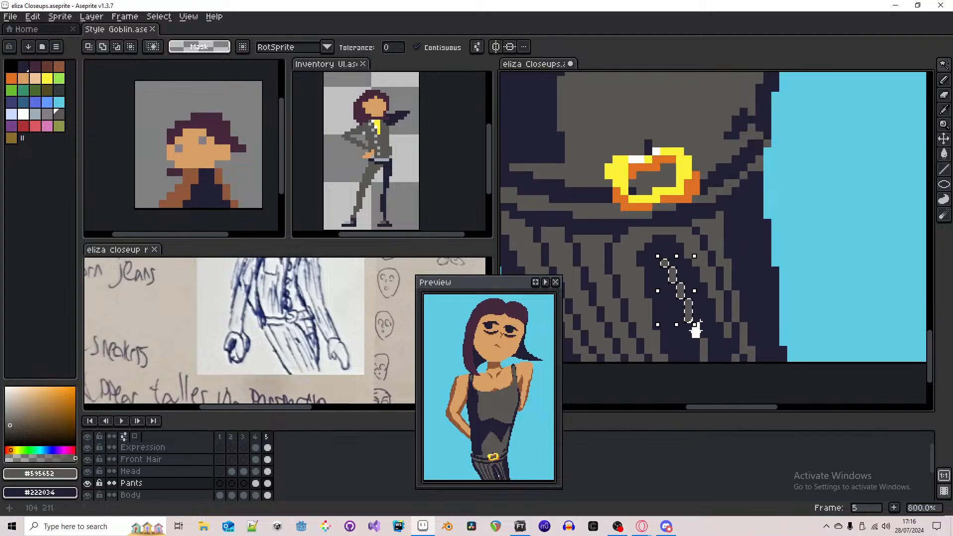
shift+click(697, 332)
shift+click(705, 355)
key(m)
key(Right)
key(ctrl+d)
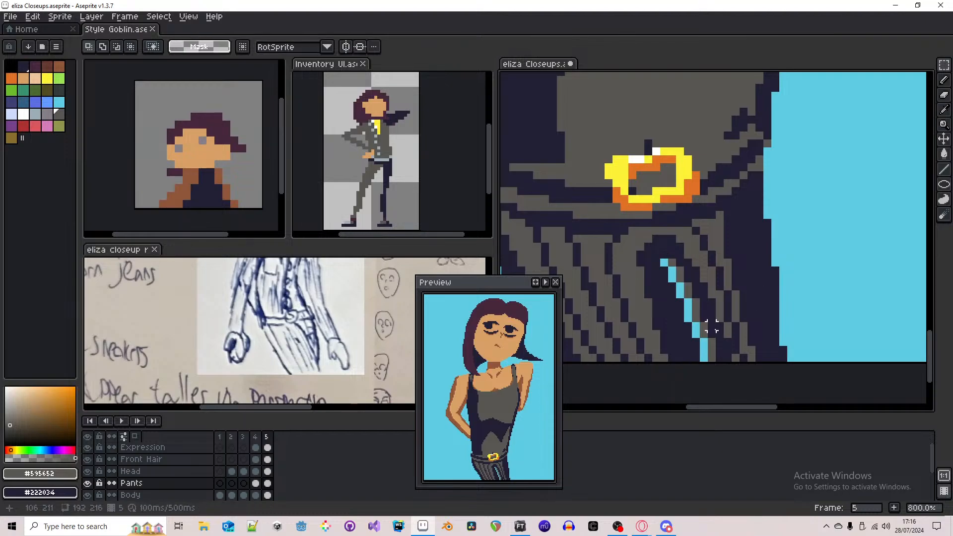
- Pencil over the transparent gap left by the moved stripe with #222034
key(b)
alt+click(697, 347)
drag(704, 350, 703, 357)
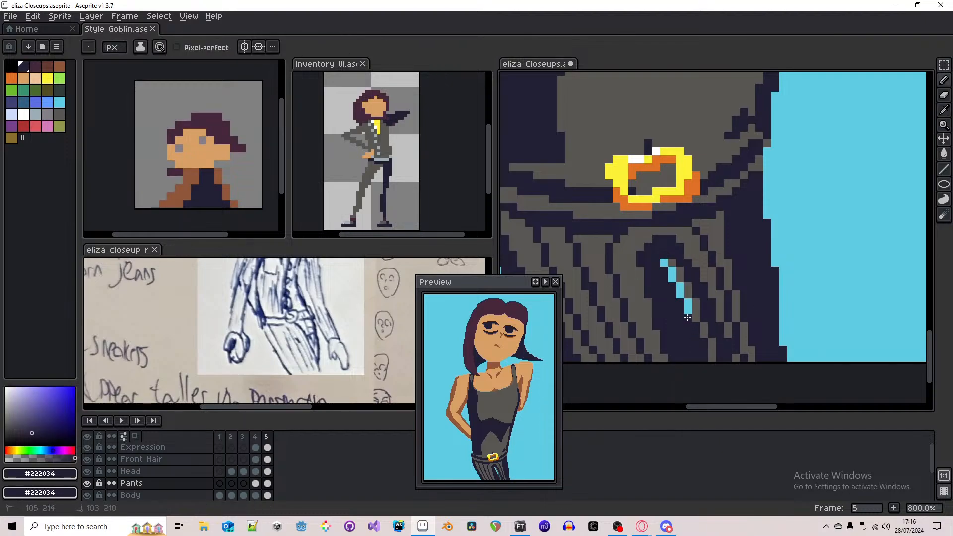
drag(688, 318, 682, 301)
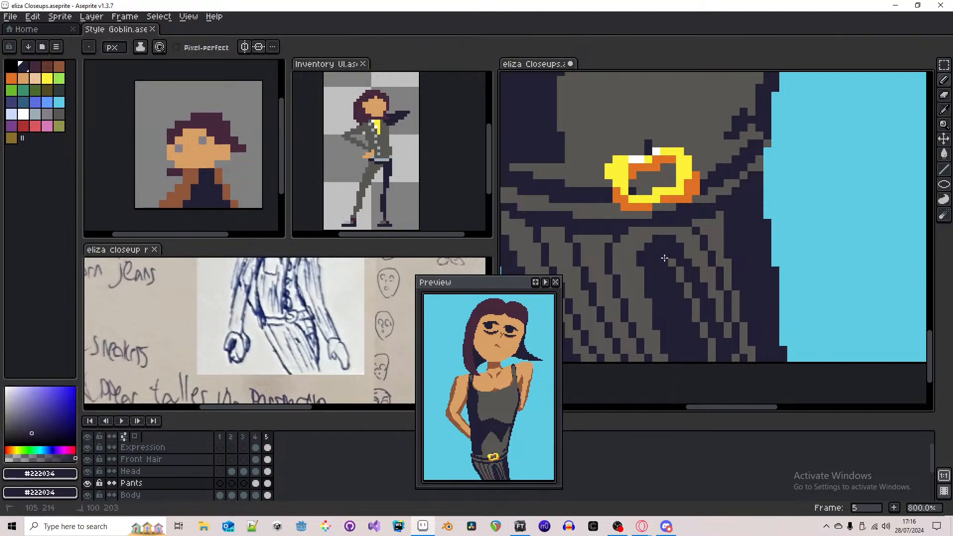
- Redraw the lower end of the thin stripe with #595652 pixels, slanting it down to the canvas's lower edge
scroll(665, 258, down, 5)
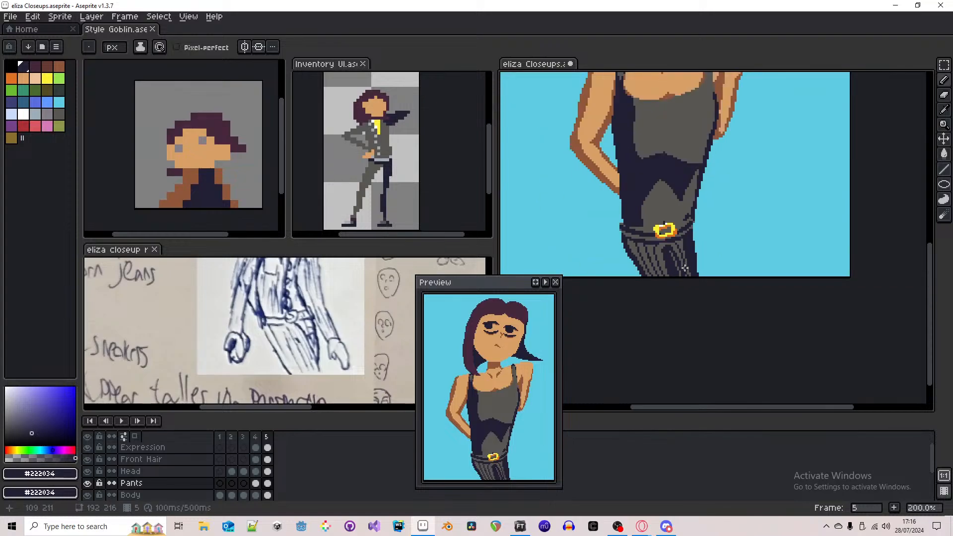
scroll(685, 269, up, 4)
alt+click(676, 278)
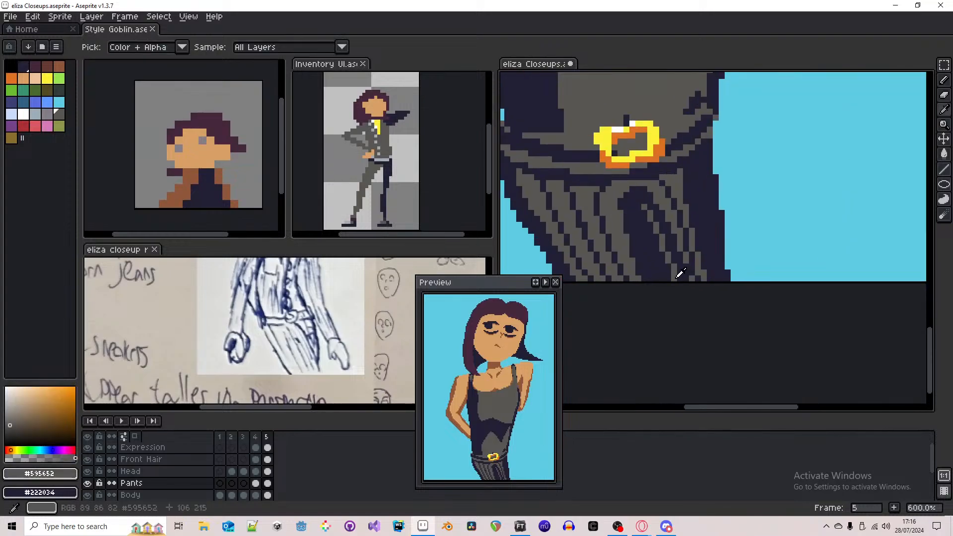
alt+click(670, 276)
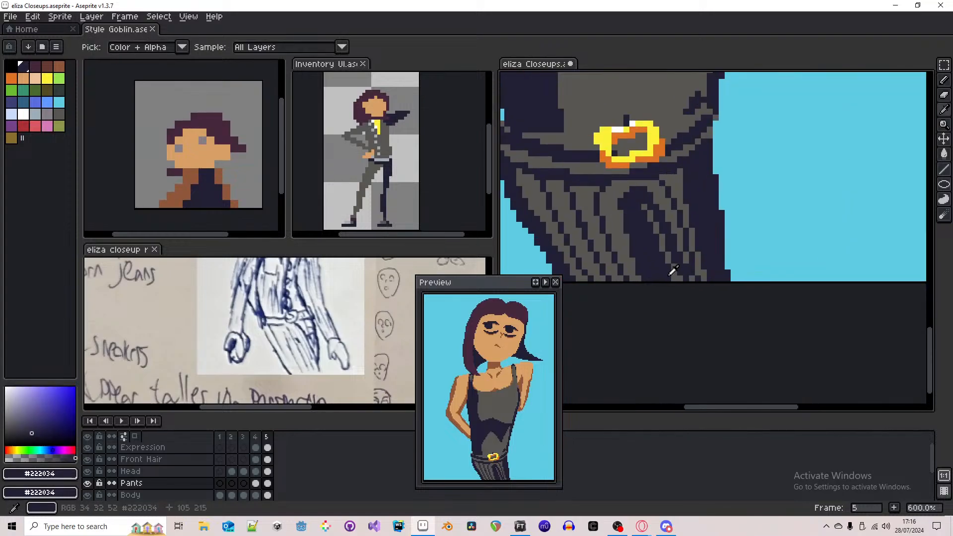
alt+click(663, 249)
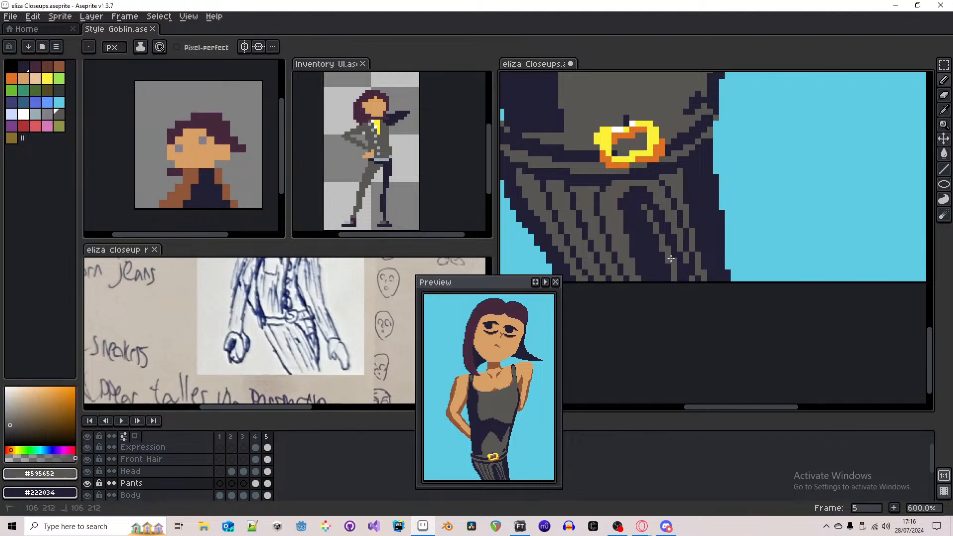
alt+click(668, 269)
drag(674, 273, 680, 280)
- Clean up the pixels around the stripe's lower end with #222034 and check the whole figure
alt+click(676, 266)
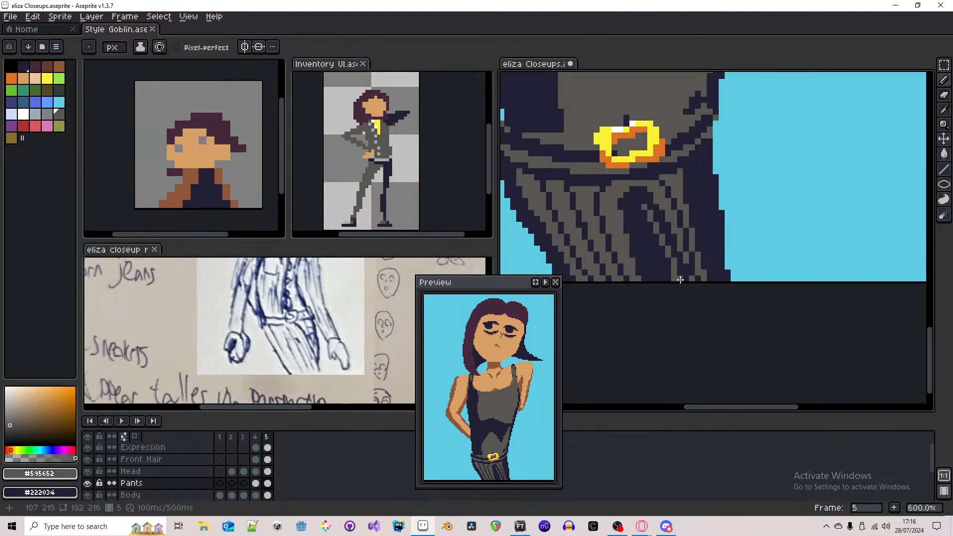
alt+click(673, 280)
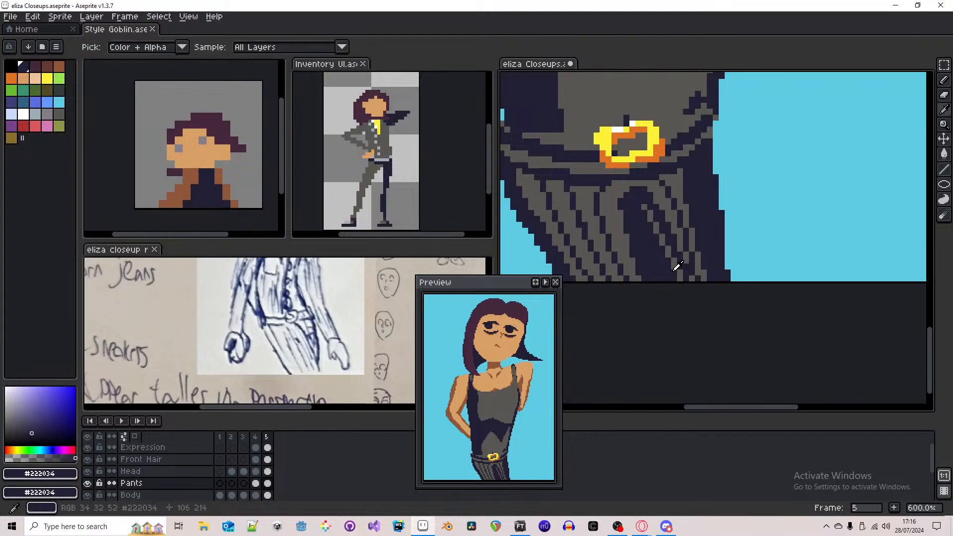
alt+click(680, 270)
alt+click(679, 269)
click(680, 271)
scroll(679, 271, down, 4)
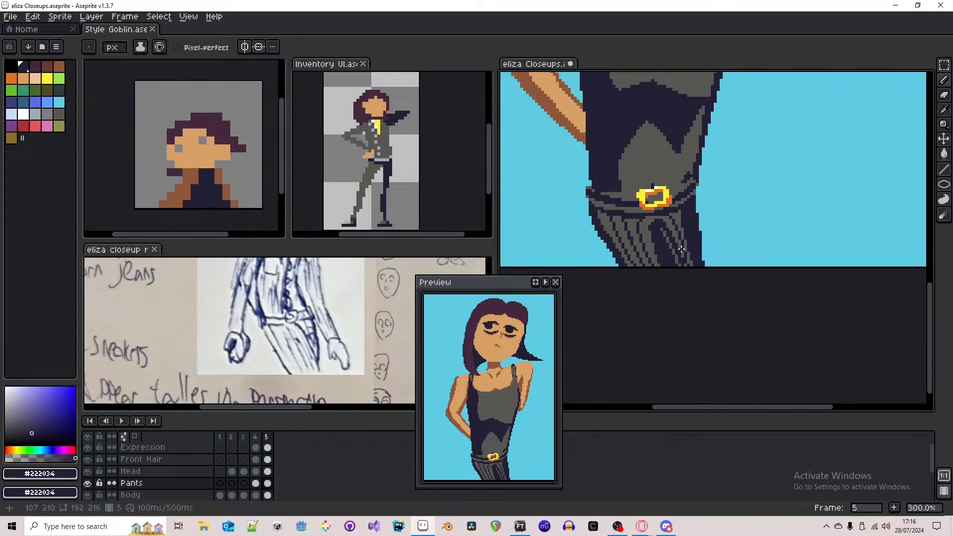
scroll(695, 244, down, 1)
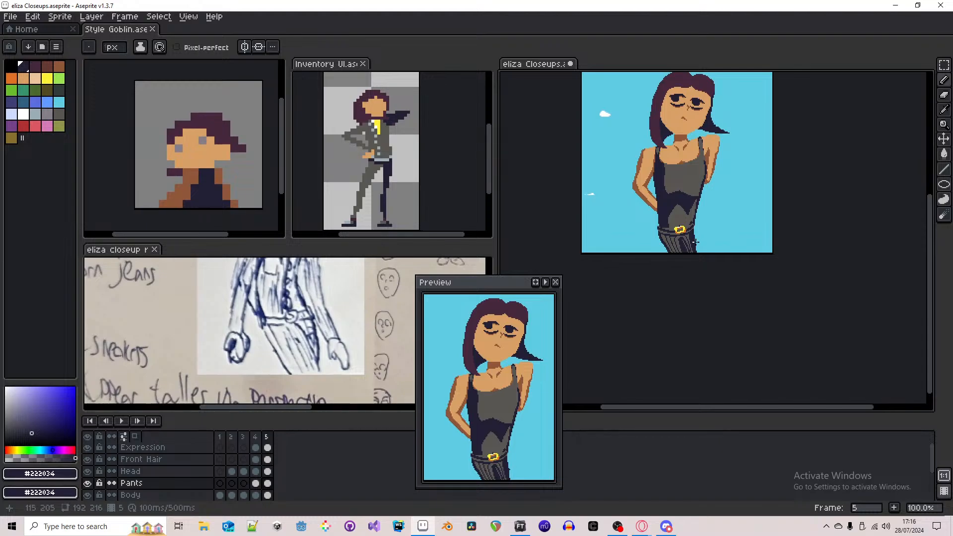
scroll(696, 242, up, 2)
scroll(667, 264, down, 1)
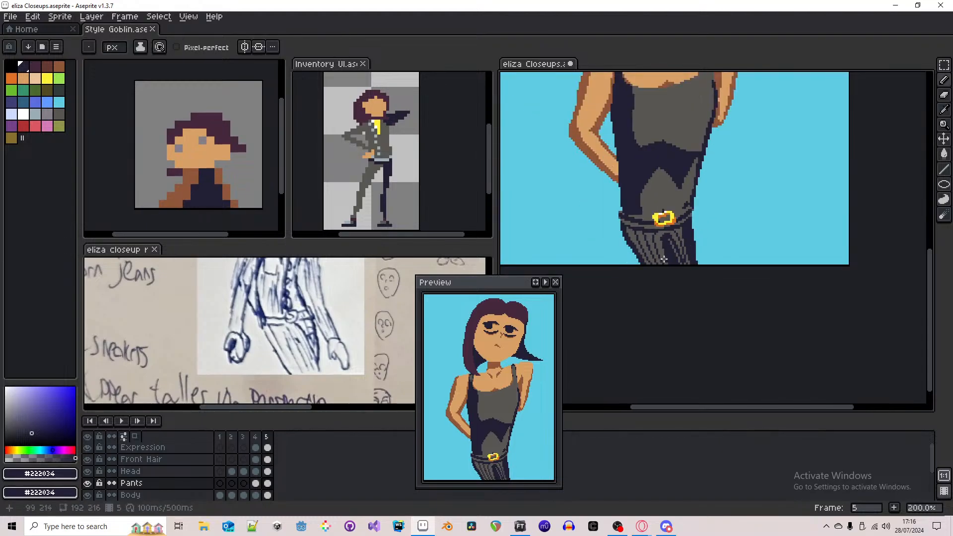
- Compare the pants' stripes with the standing figure's legs in the Inventory UI sprite, marquee-selecting its dark leg and deselecting it
scroll(664, 259, up, 1)
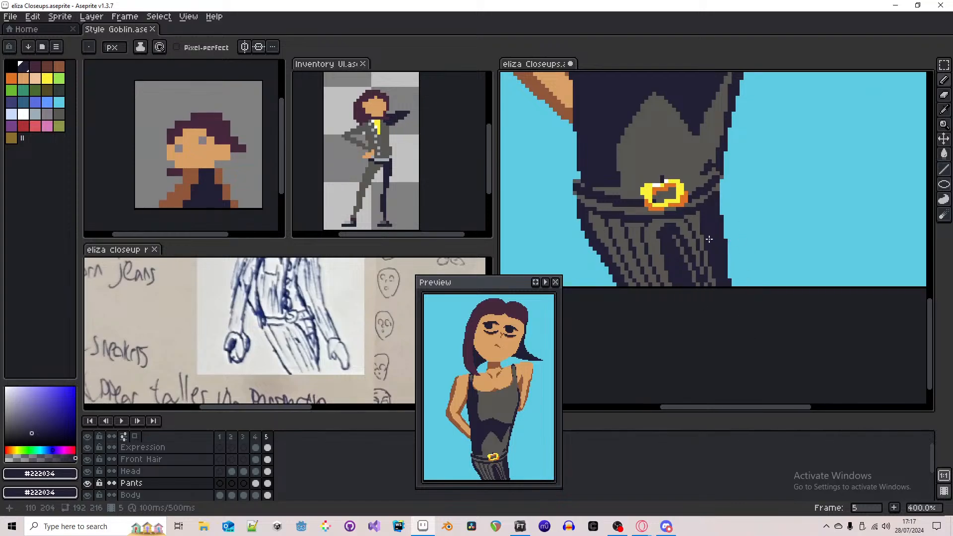
scroll(709, 239, down, 1)
scroll(709, 239, down, 1)
scroll(705, 241, up, 3)
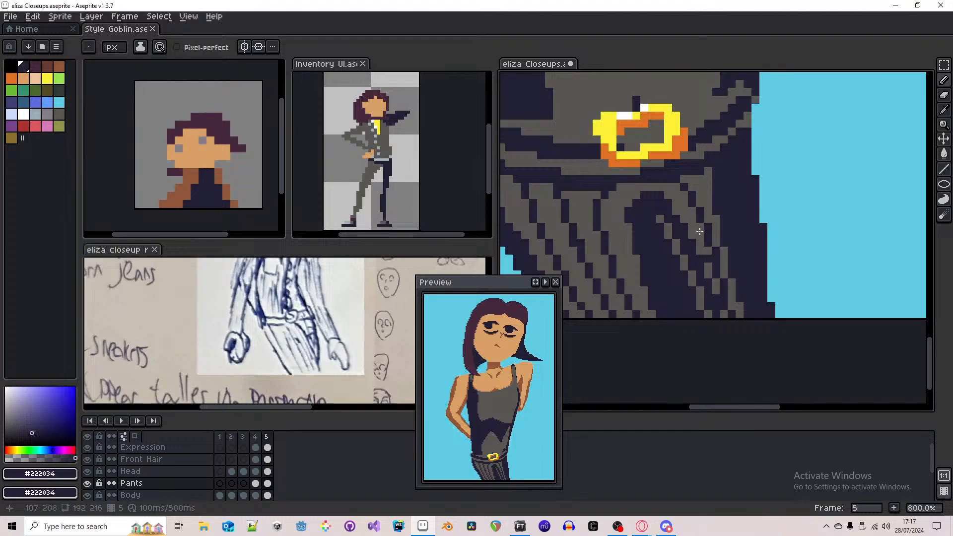
scroll(773, 309, down, 6)
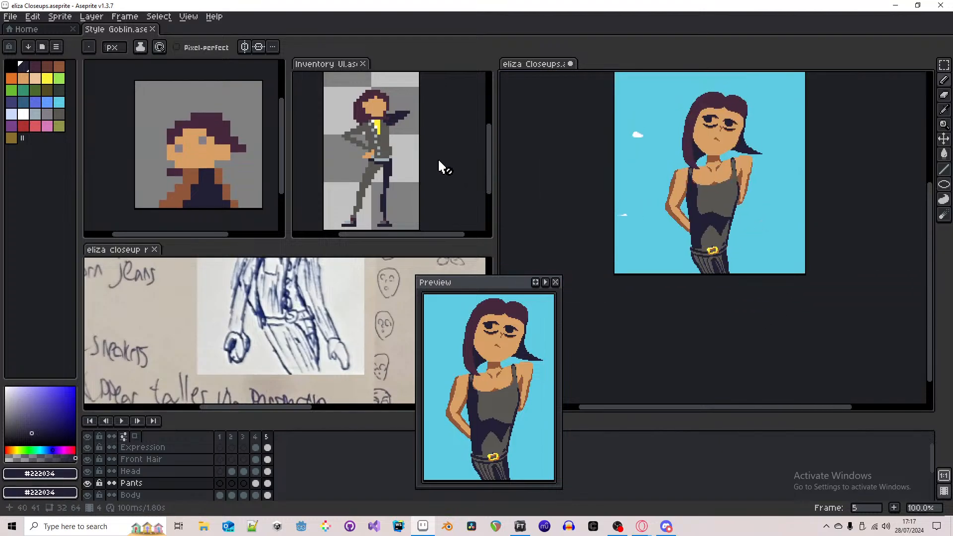
click(438, 158)
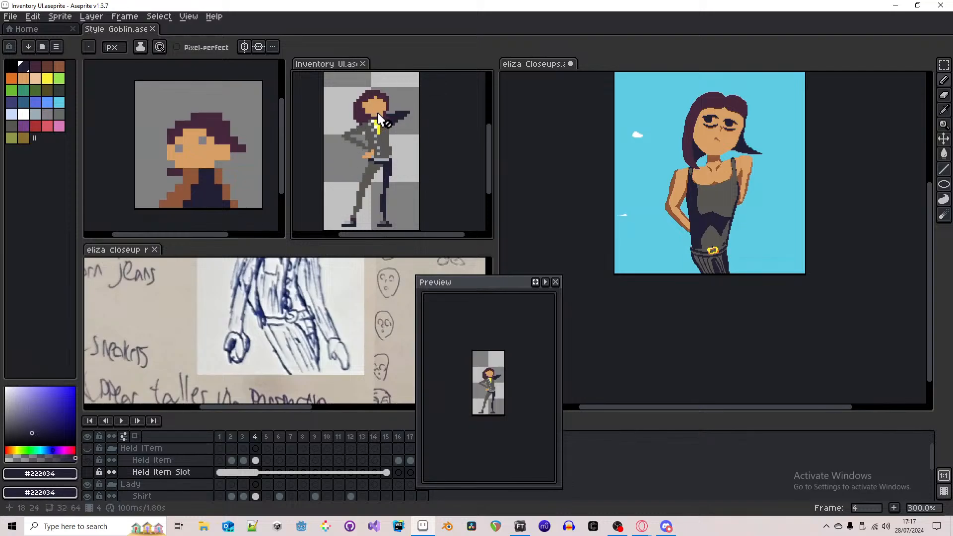
scroll(391, 147, up, 3)
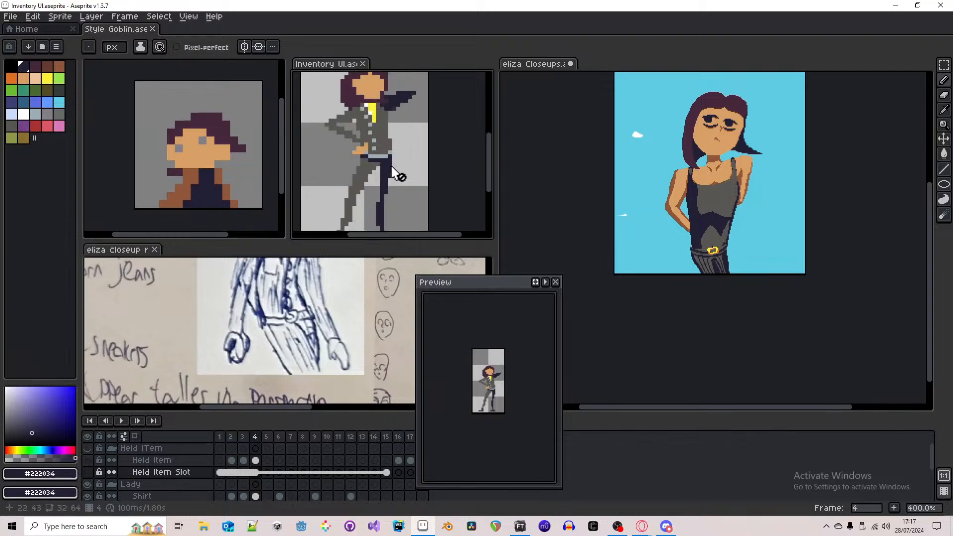
key(m)
scroll(389, 151, down, 4)
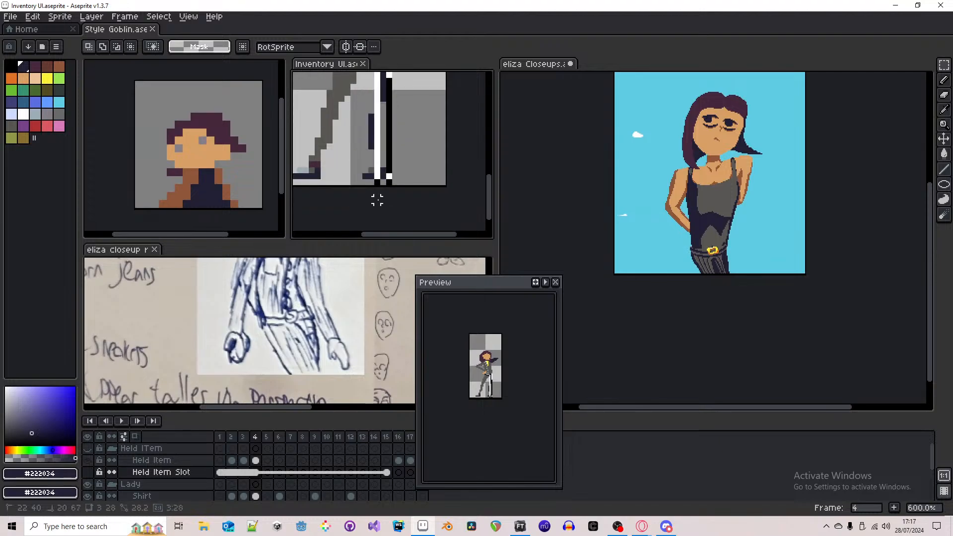
scroll(389, 191, down, 2)
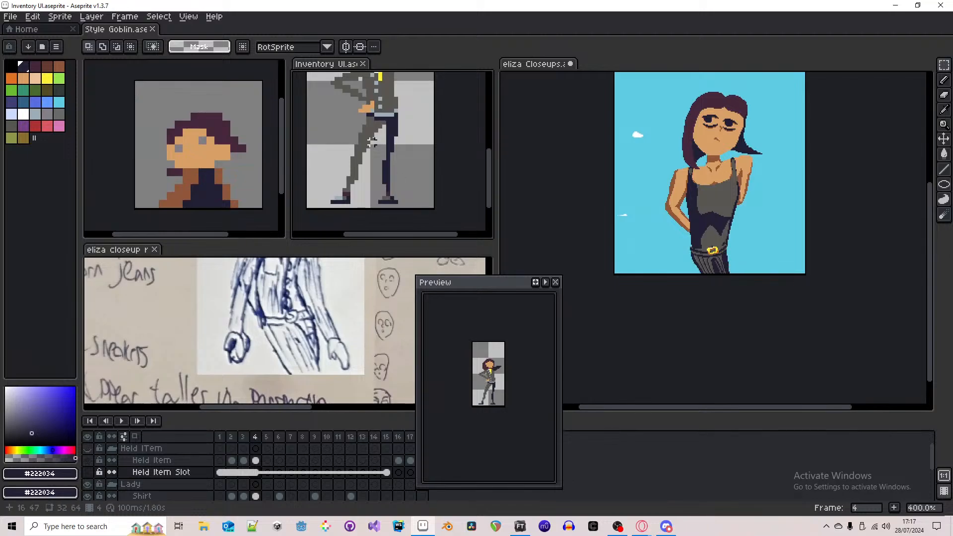
mouse_move(393, 119)
mouse_down()
mouse_move(392, 200)
mouse_move(384, 198)
mouse_up()
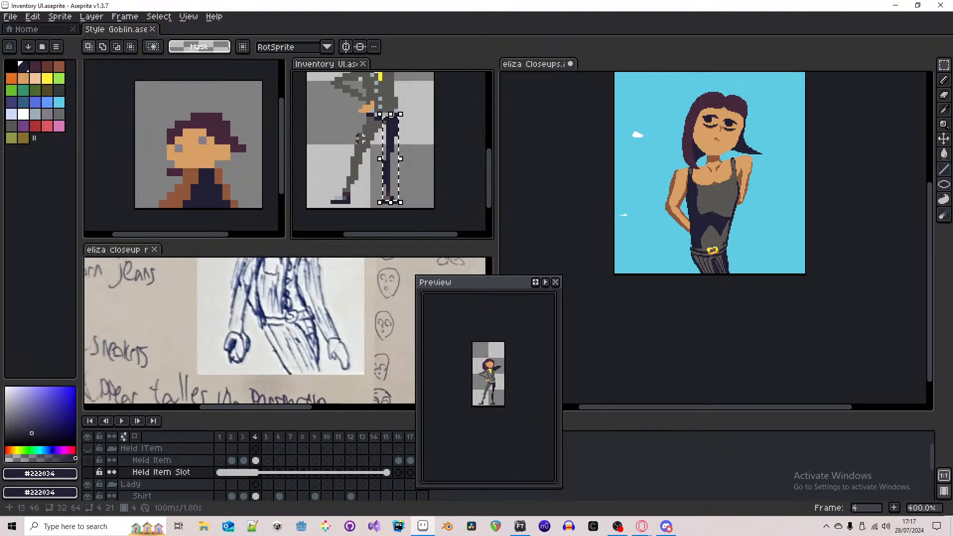
key(ctrl+d)
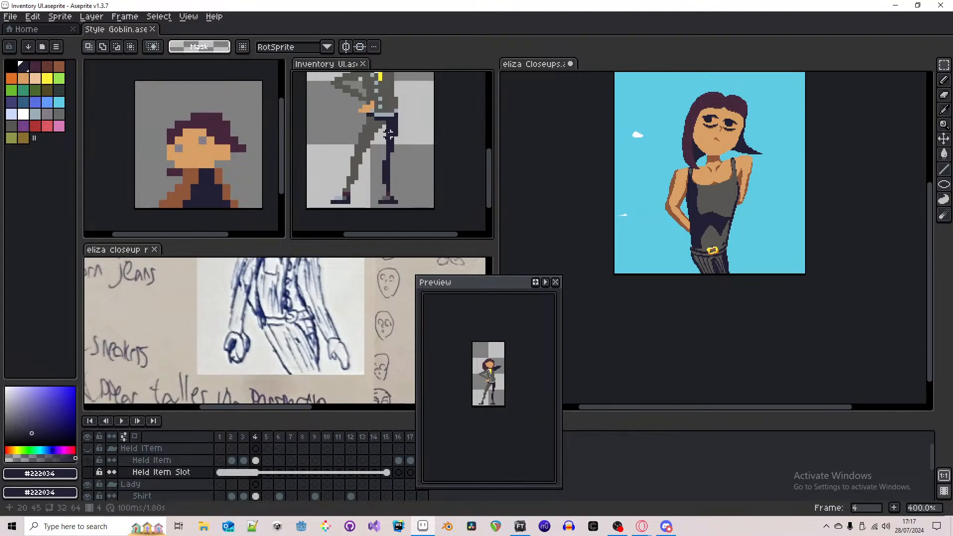
- Pencil over the lower part of the middle thin stripe on the far leg with #222034 and trim the pixels around its upper end
scroll(726, 264, up, 3)
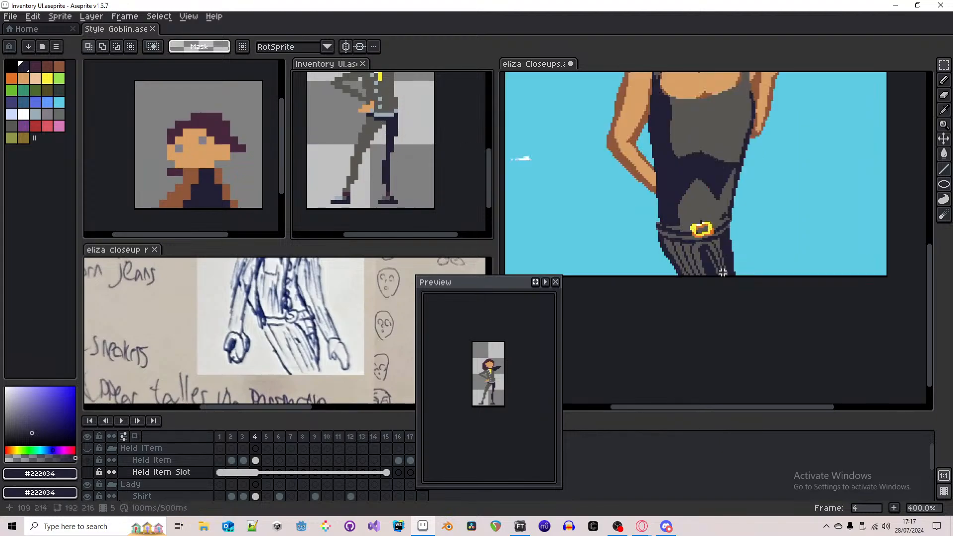
key(b)
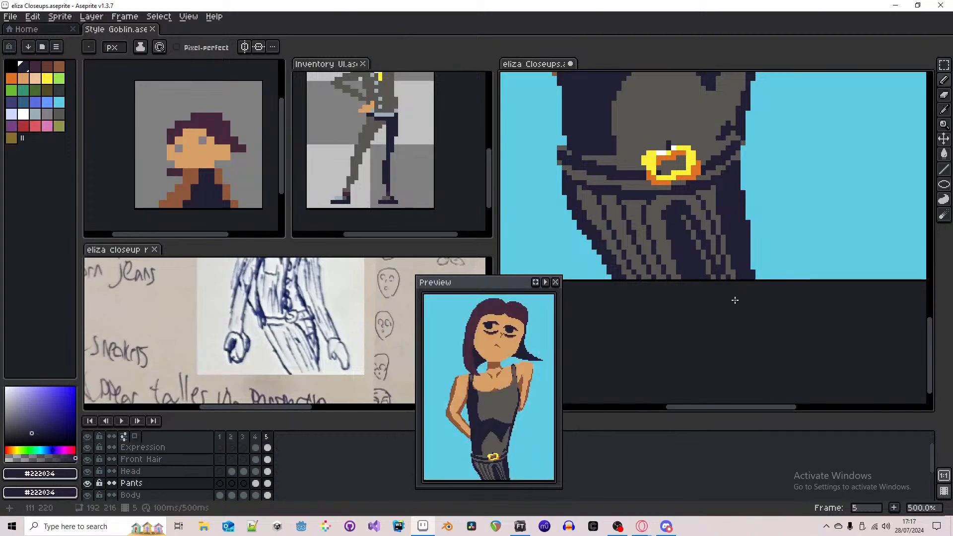
scroll(700, 221, down, 3)
scroll(702, 227, up, 5)
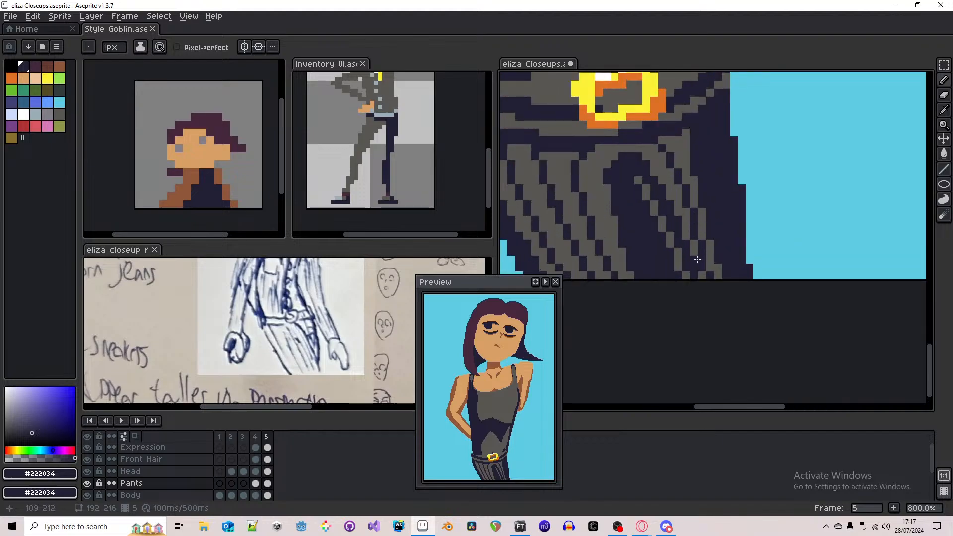
drag(701, 274, 670, 204)
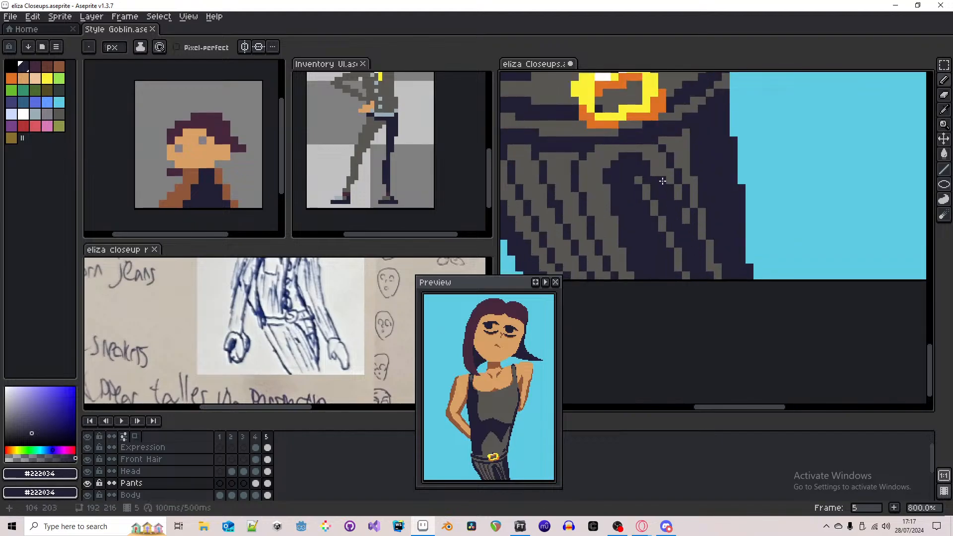
scroll(695, 222, down, 6)
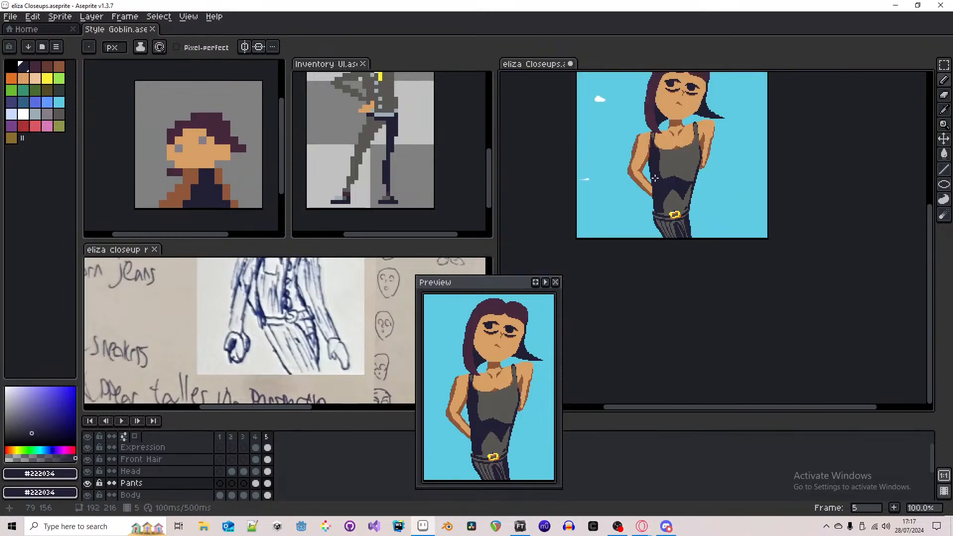
scroll(673, 205, up, 8)
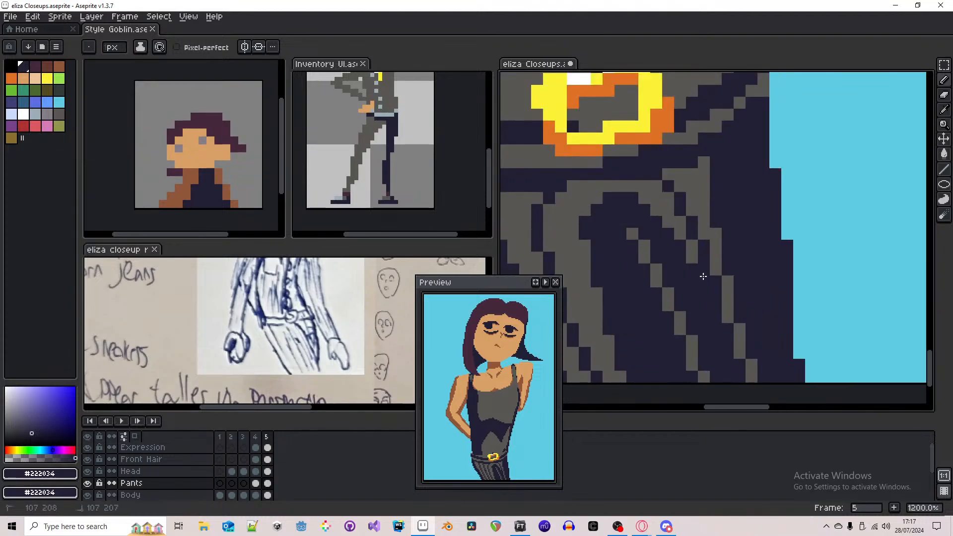
scroll(705, 293, down, 7)
scroll(703, 315, down, 1)
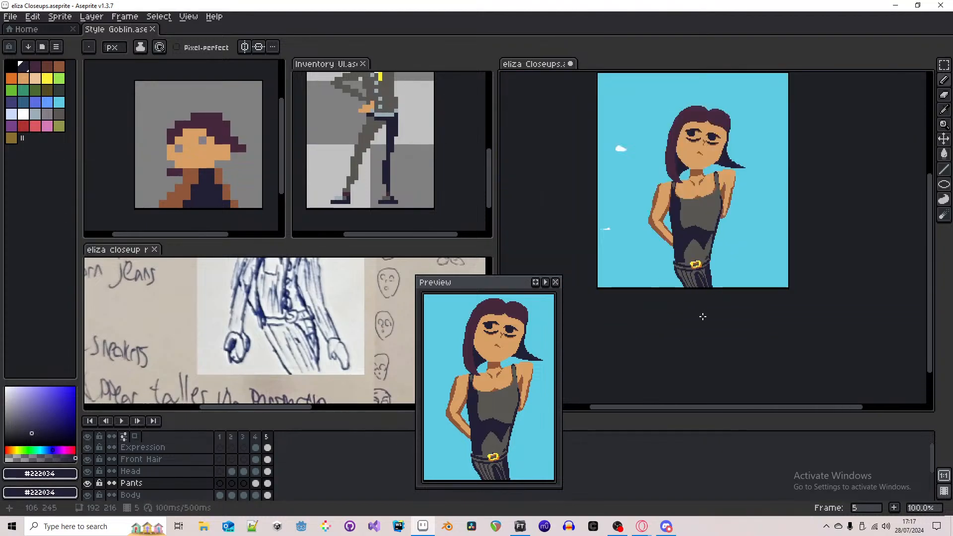
scroll(695, 265, up, 6)
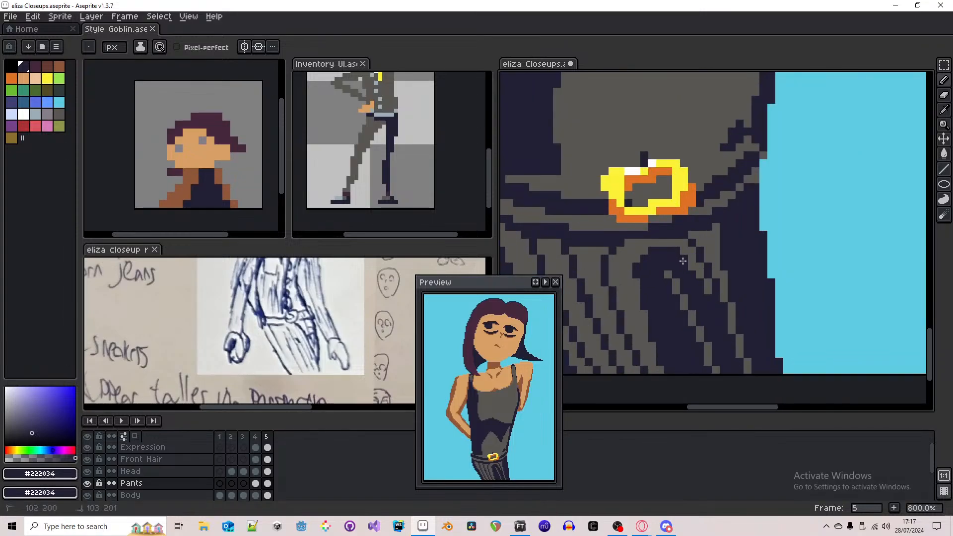
scroll(693, 270, down, 2)
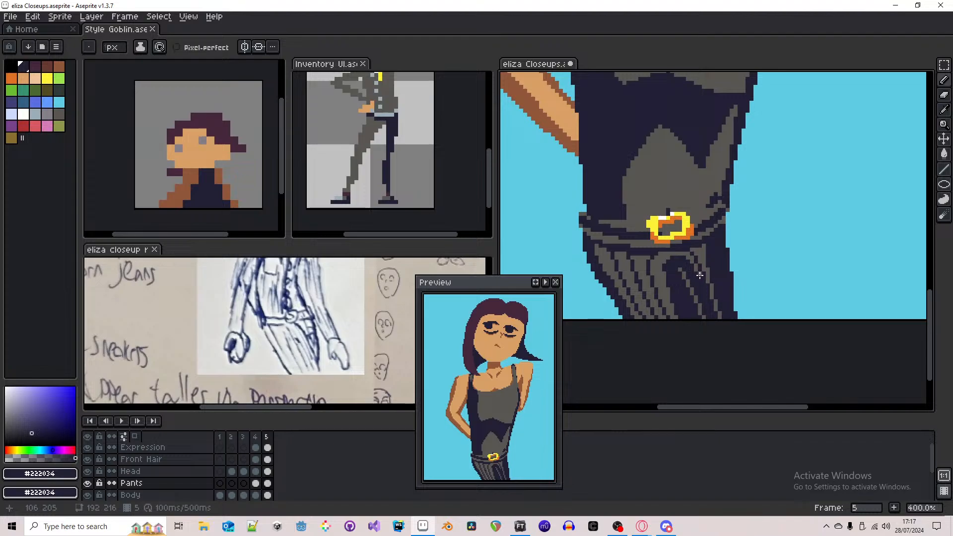
scroll(702, 270, down, 2)
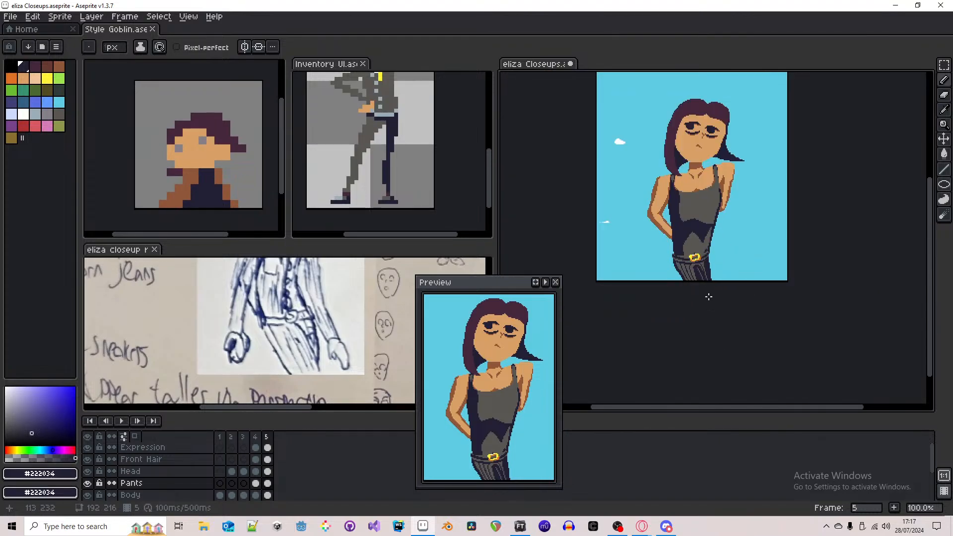
- Shift the figure slightly in the preview and examine the pants' stripes both close up and at full view
drag(550, 401, 546, 398)
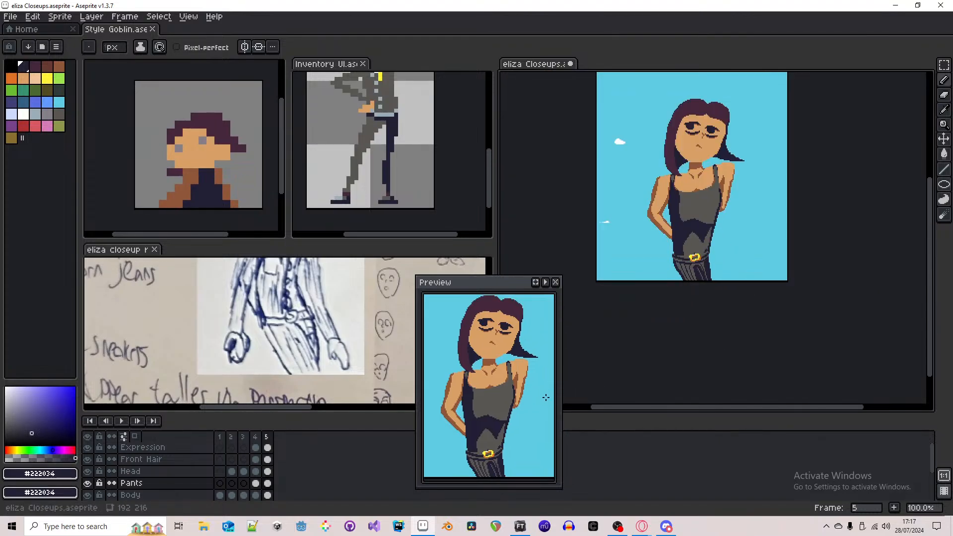
drag(735, 338, 735, 339)
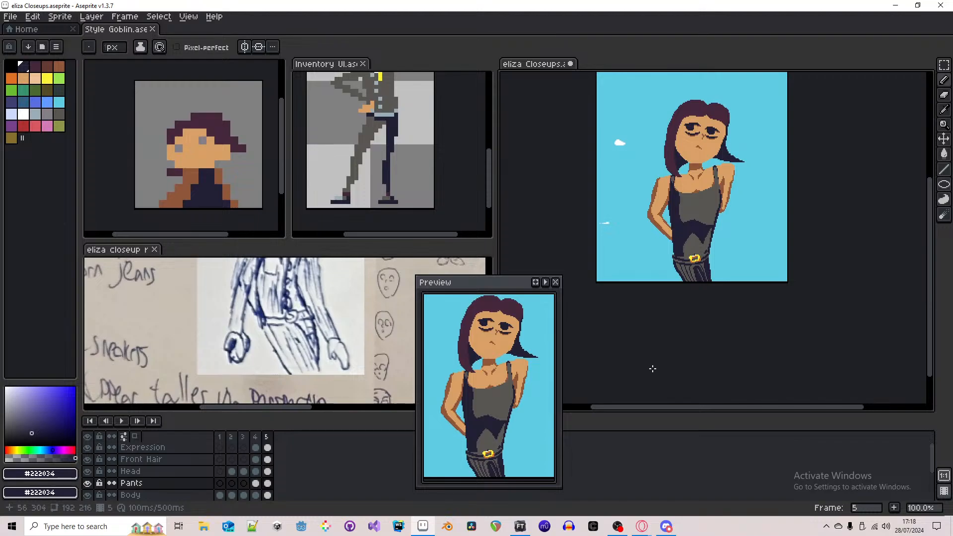
scroll(694, 288, up, 5)
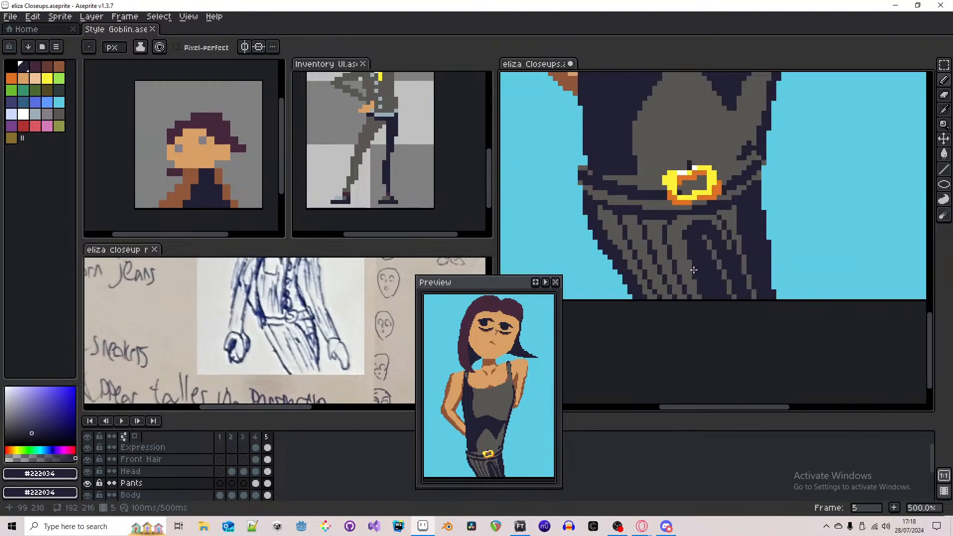
scroll(691, 314, down, 5)
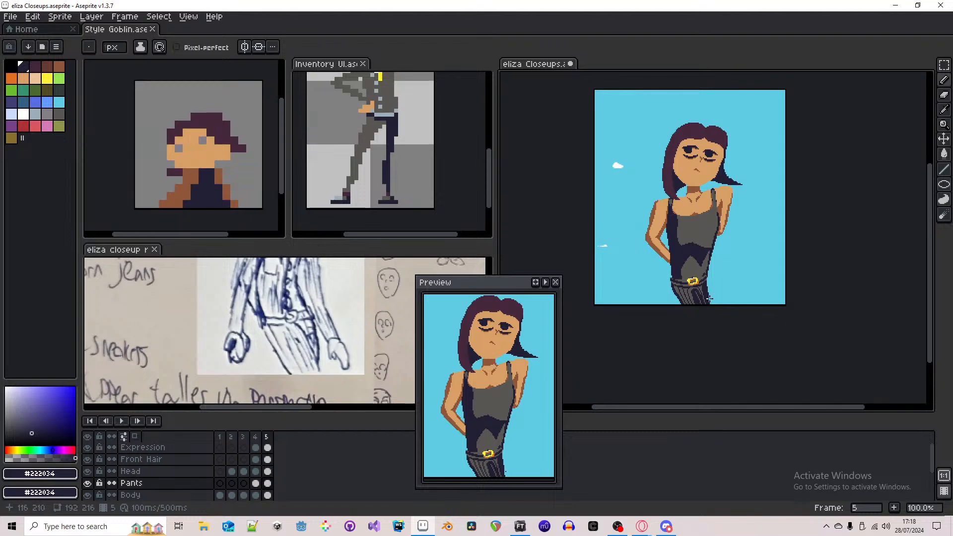
scroll(710, 298, up, 3)
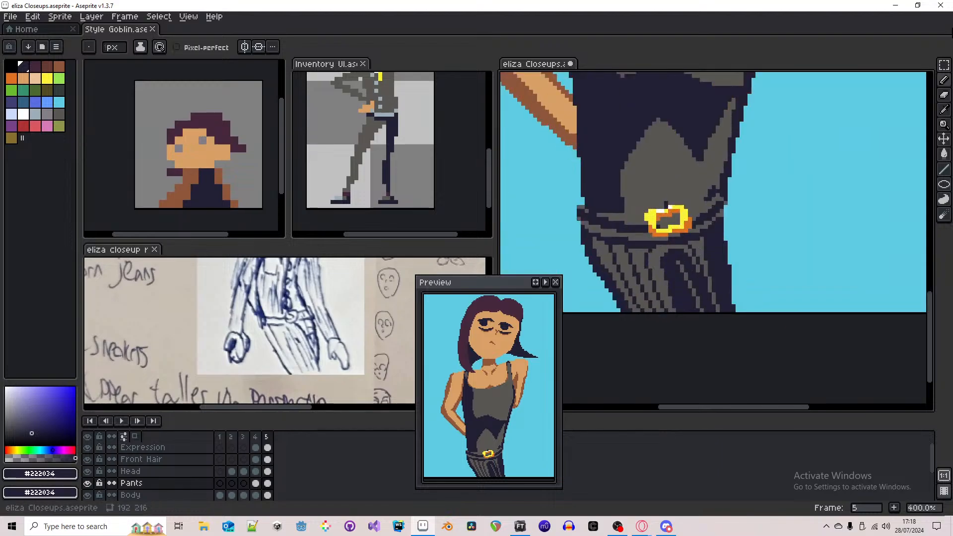
click(944, 64)
click(907, 67)
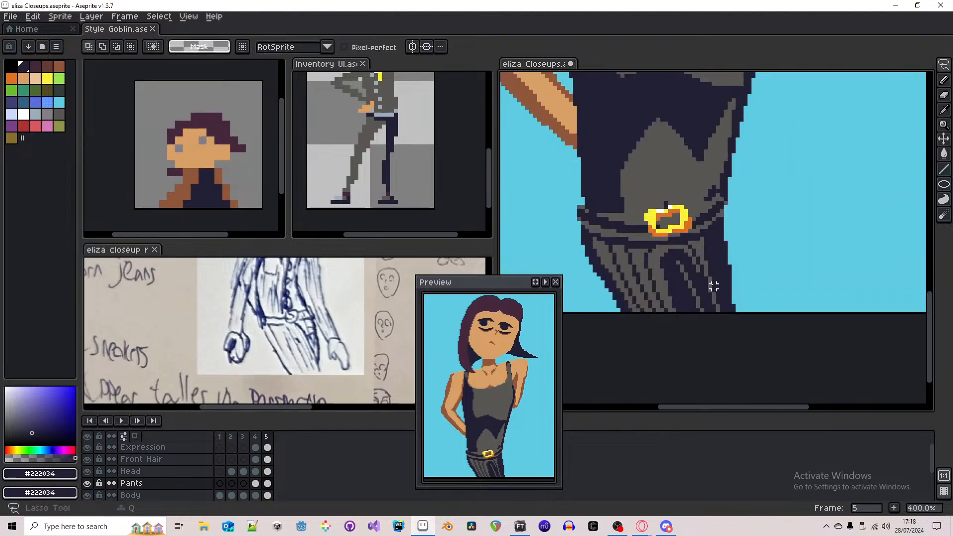
mouse_move(675, 254)
mouse_down()
mouse_move(674, 289)
mouse_move(671, 254)
mouse_move(690, 255)
mouse_move(720, 316)
mouse_up()
key(ctrl+z)
key(ctrl+z)
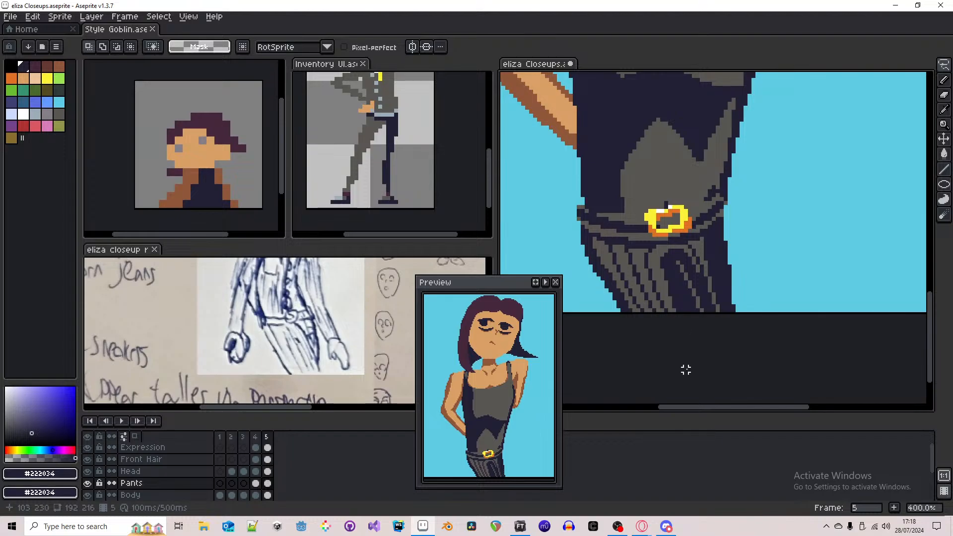
- Paint out the short leftover stripe segment inside the far leg's outer stripe with #222034
key(b)
scroll(710, 298, down, 3)
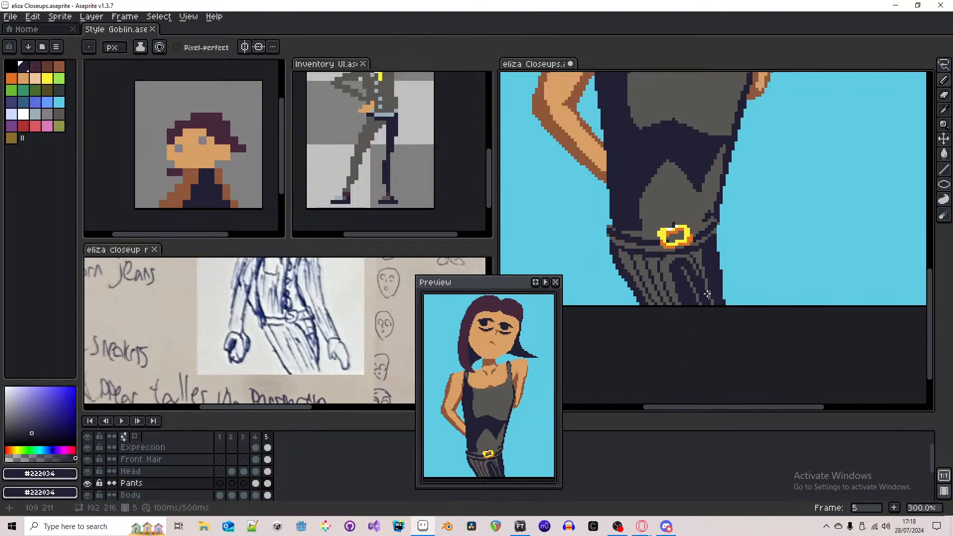
scroll(710, 290, up, 3)
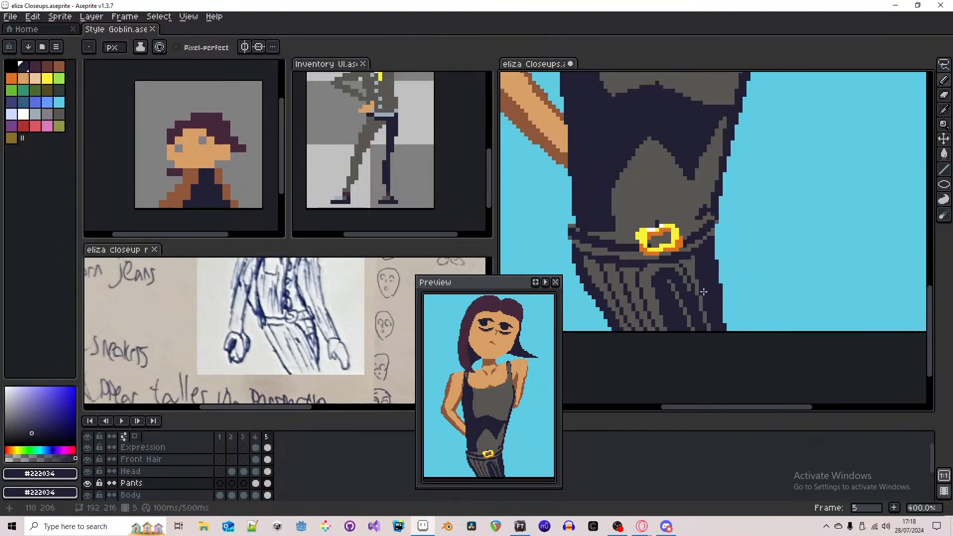
scroll(684, 281, up, 2)
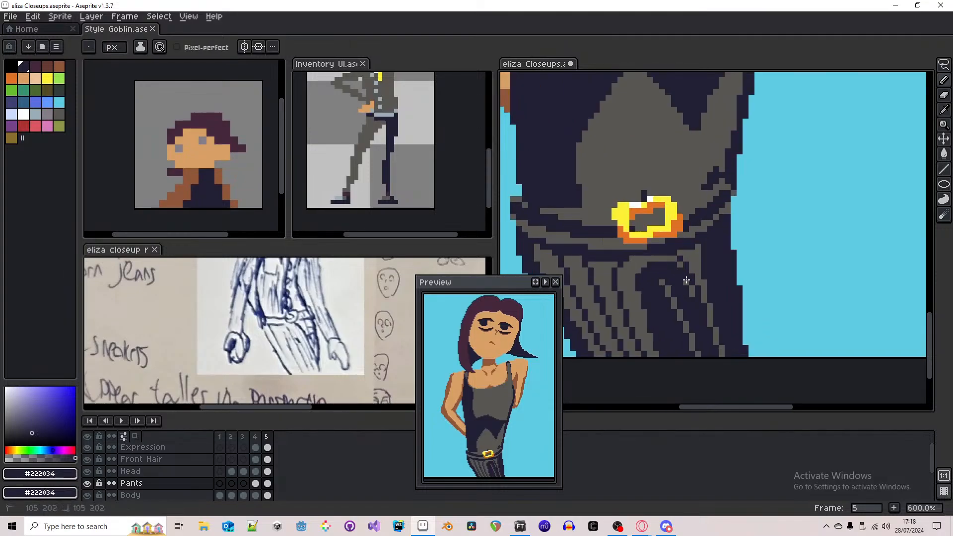
scroll(715, 328, down, 2)
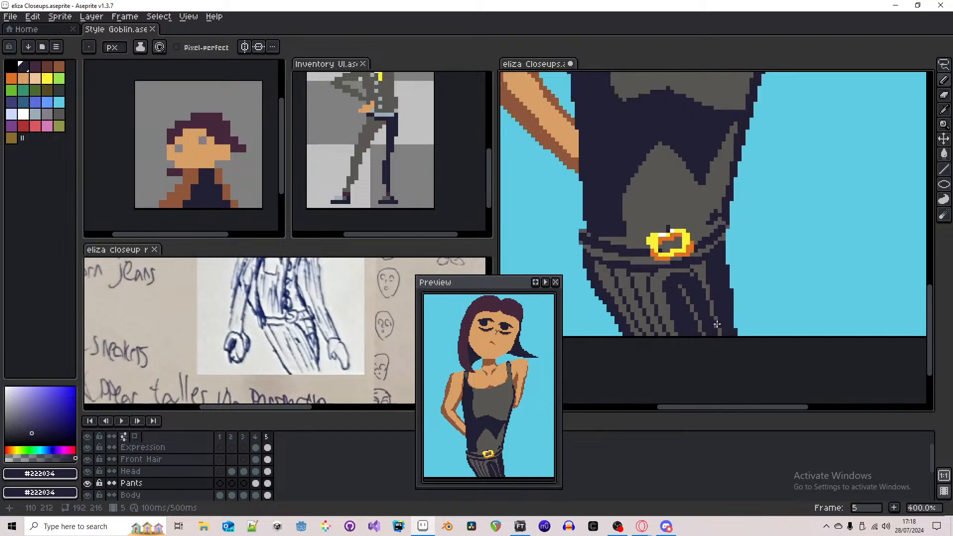
- Break the far leg's outer #595652 stripe into separate short dashes with #222034 pixels and check the whole figure
scroll(717, 324, up, 3)
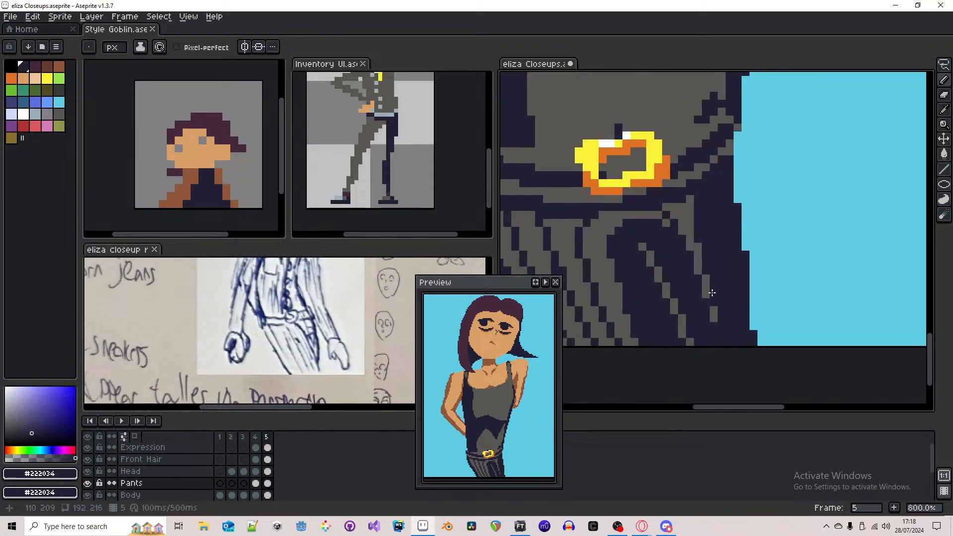
scroll(712, 293, down, 6)
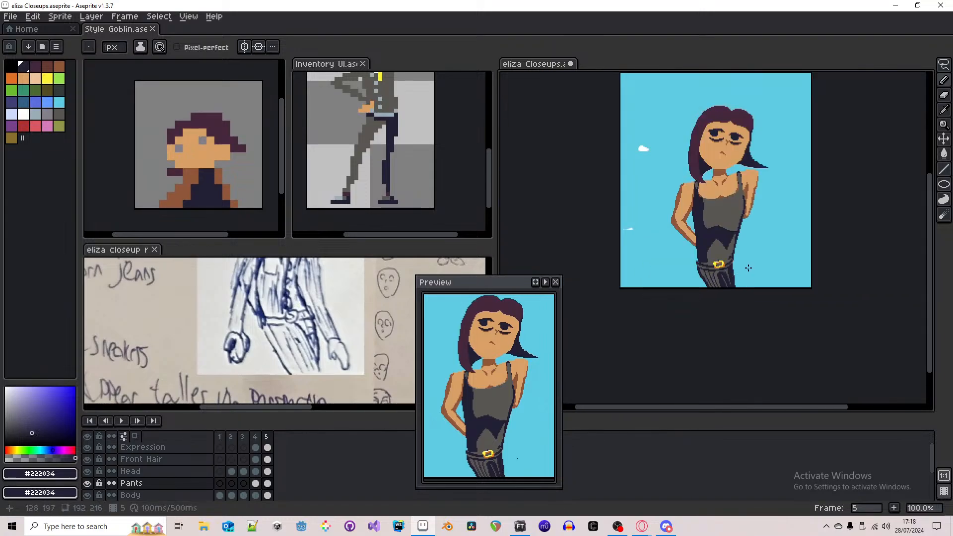
scroll(741, 269, up, 6)
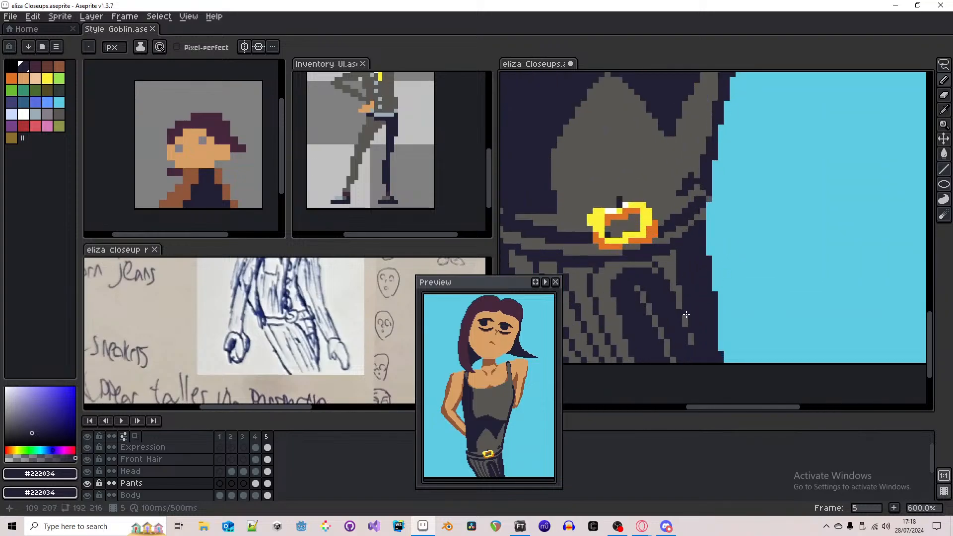
scroll(672, 286, up, 2)
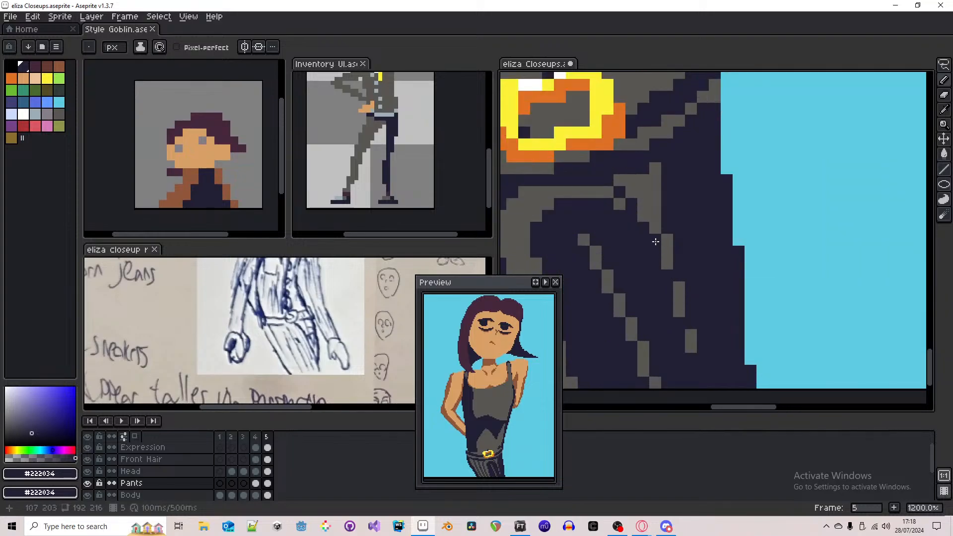
scroll(665, 251, down, 6)
scroll(706, 261, down, 1)
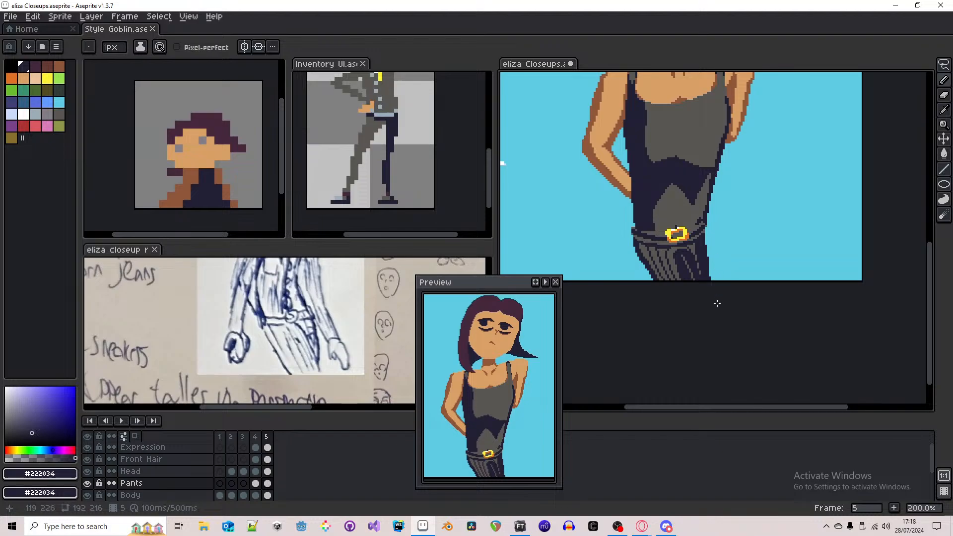
- Examine the pants' stripes and belt area, comparing the close-up detail with the look of the whole figure
scroll(702, 254, up, 4)
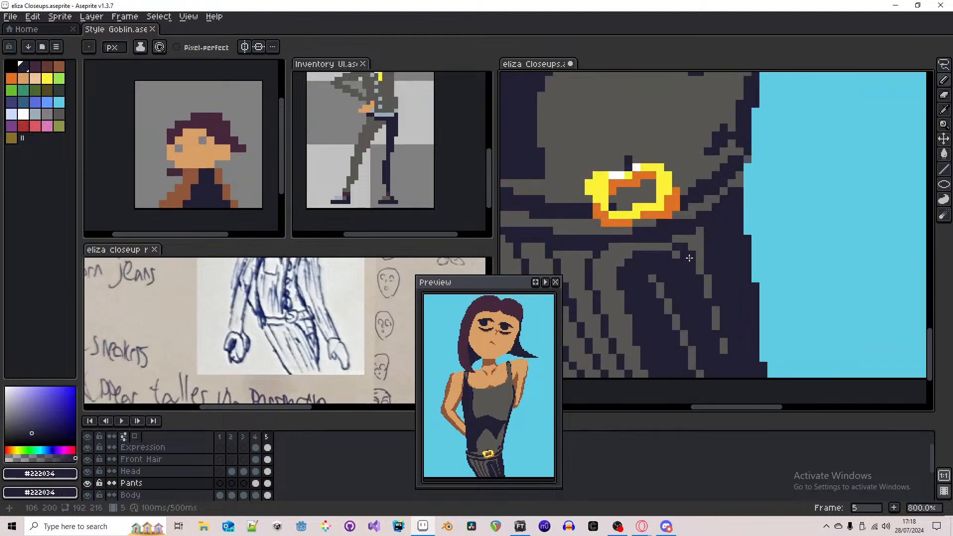
scroll(690, 258, down, 5)
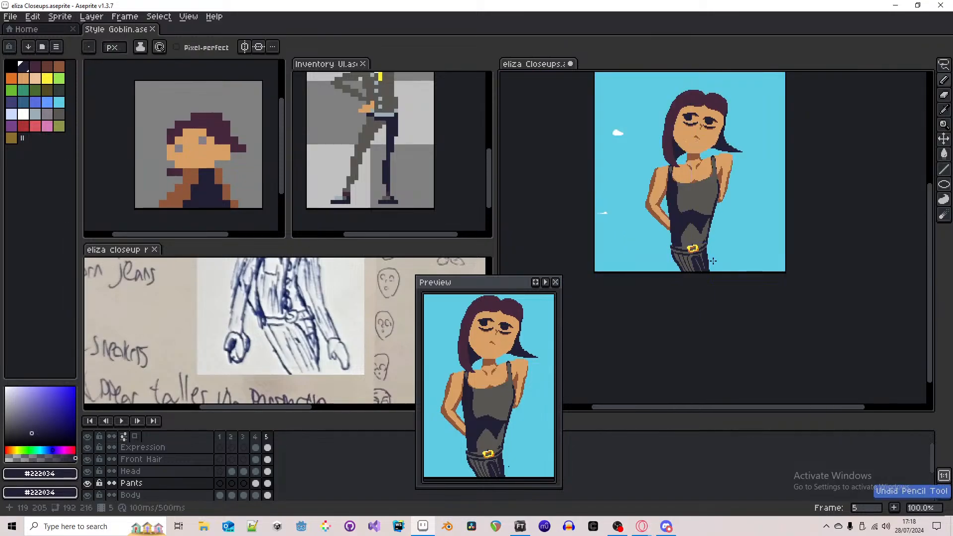
scroll(718, 266, up, 5)
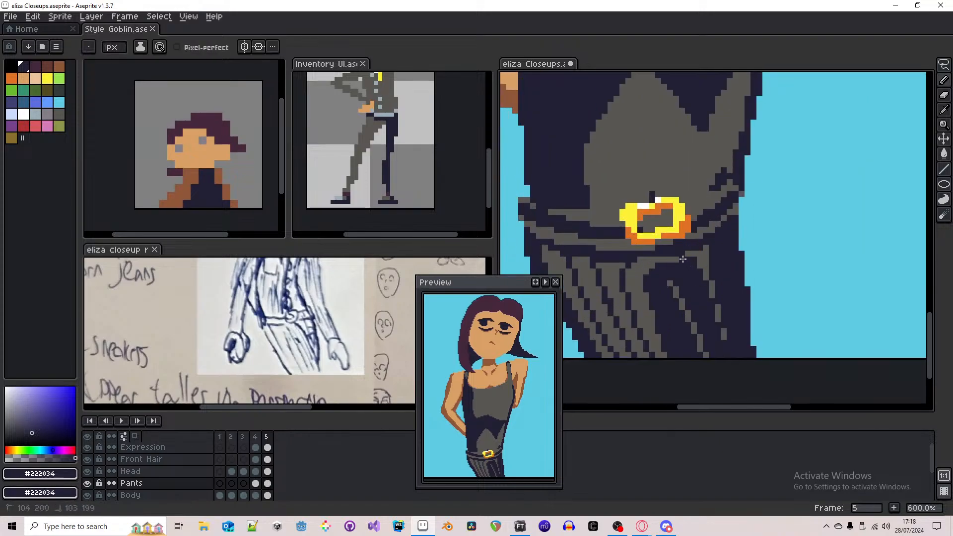
scroll(692, 277, down, 4)
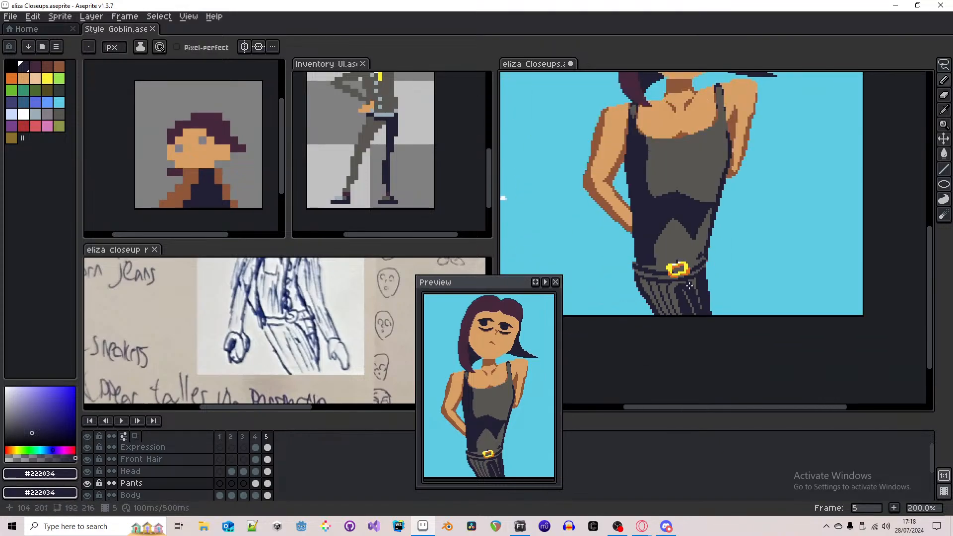
scroll(689, 286, up, 5)
scroll(681, 287, down, 5)
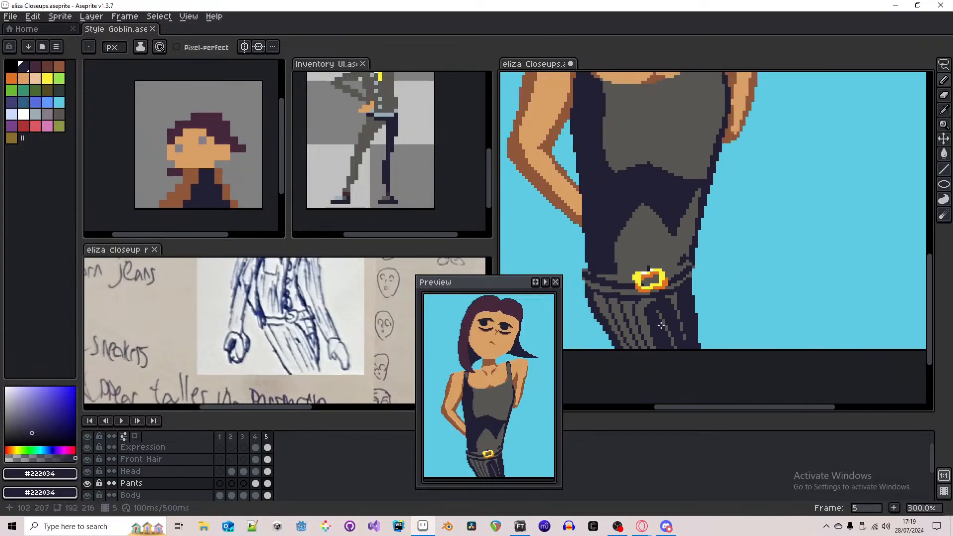
scroll(668, 342, down, 1)
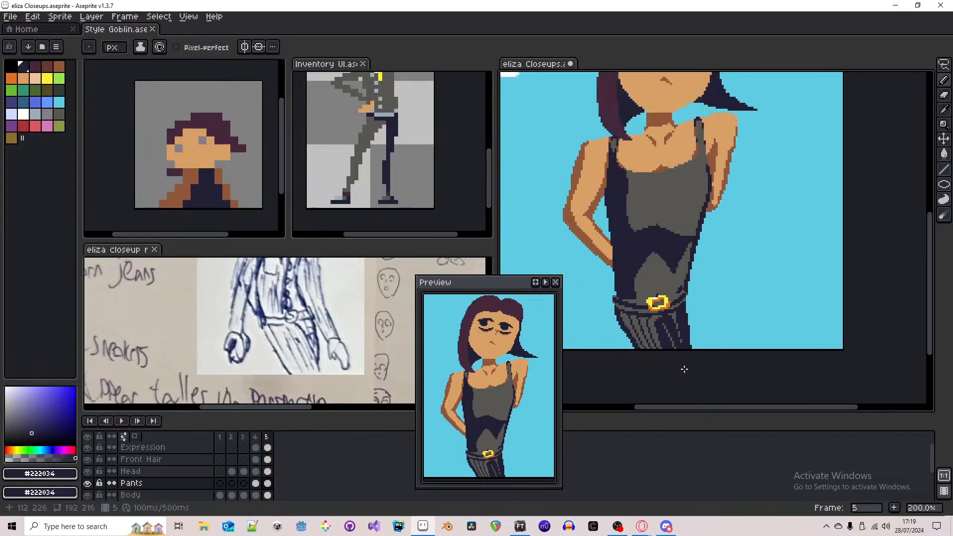
scroll(684, 370, down, 1)
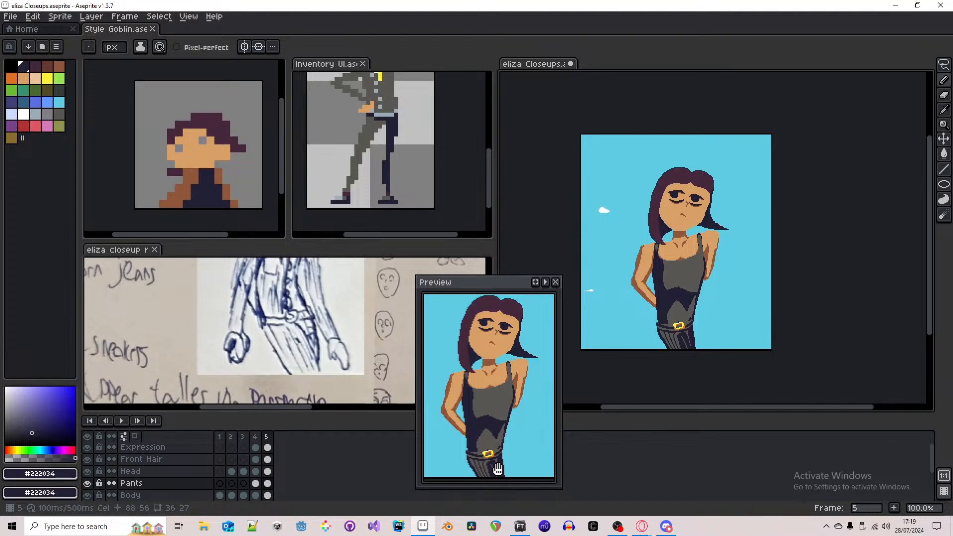
- Shift the figure up in the preview and save the sprite file
mouse_move(498, 469)
mouse_down()
mouse_move(508, 409)
mouse_move(500, 451)
mouse_up()
key(ctrl+s)
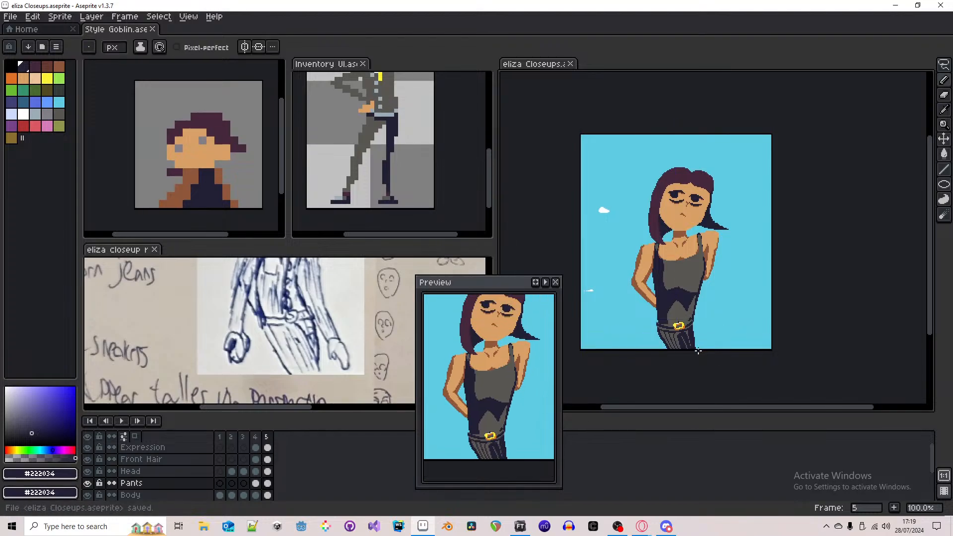
scroll(698, 351, up, 5)
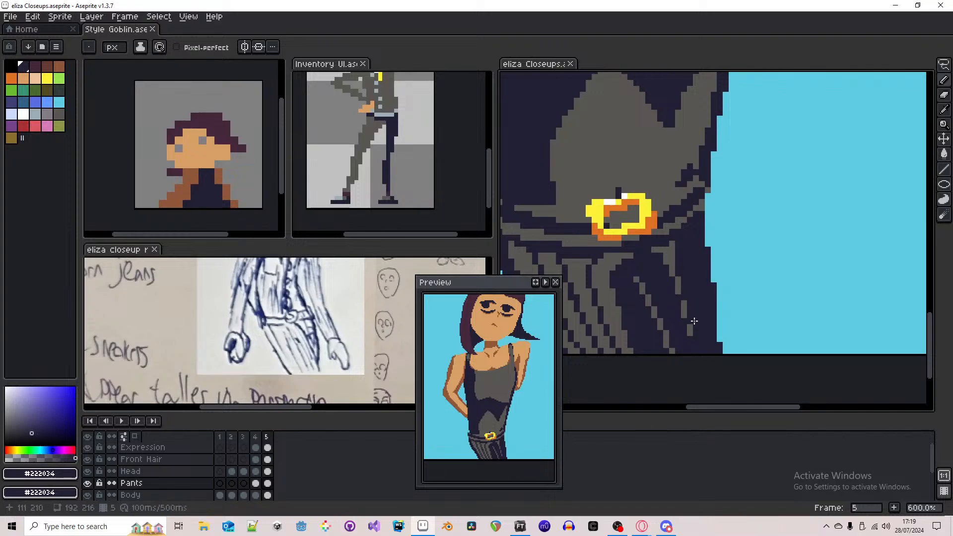
scroll(694, 322, down, 5)
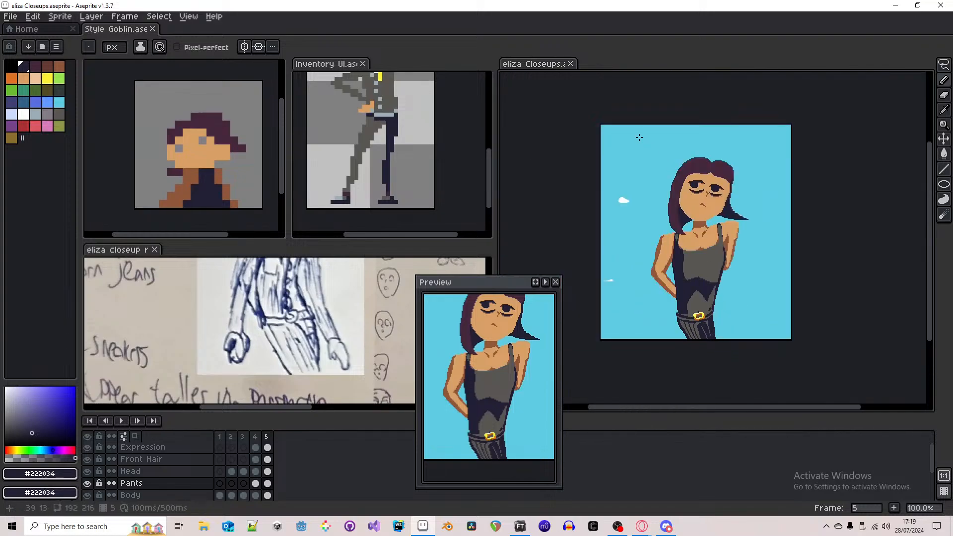
mouse_move(620, 126)
mouse_down()
mouse_move(650, 207)
mouse_move(660, 182)
mouse_move(624, 217)
mouse_move(637, 226)
mouse_move(660, 171)
mouse_up()
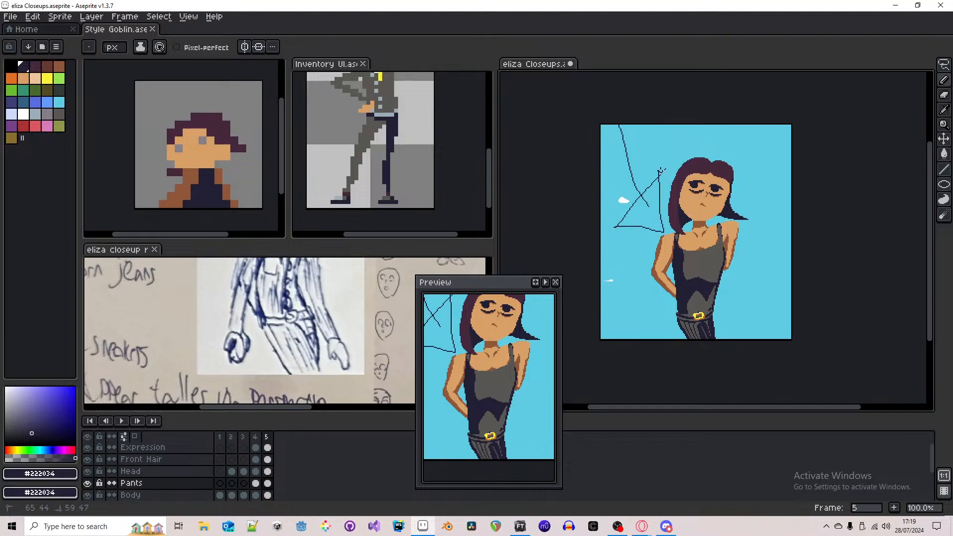
key(ctrl+z)
scroll(713, 341, up, 2)
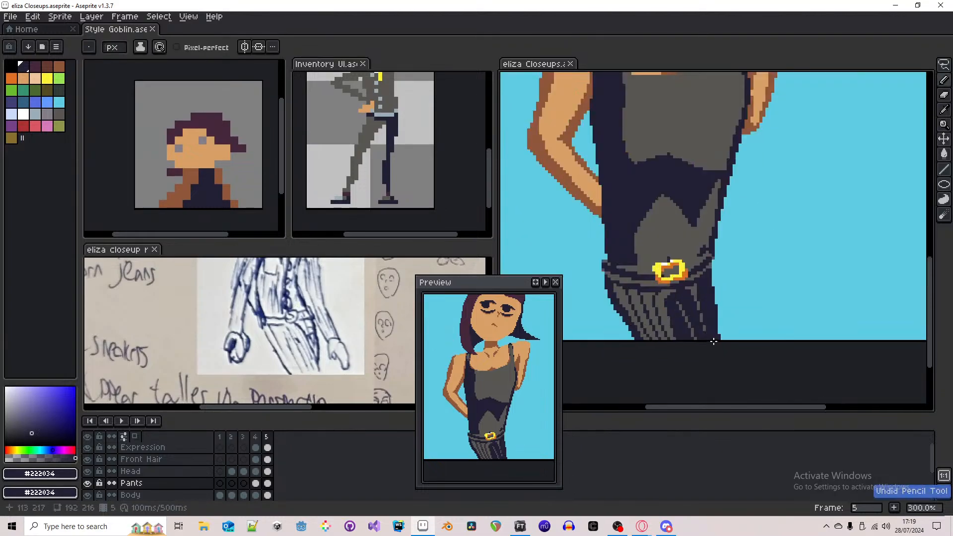
scroll(714, 341, up, 1)
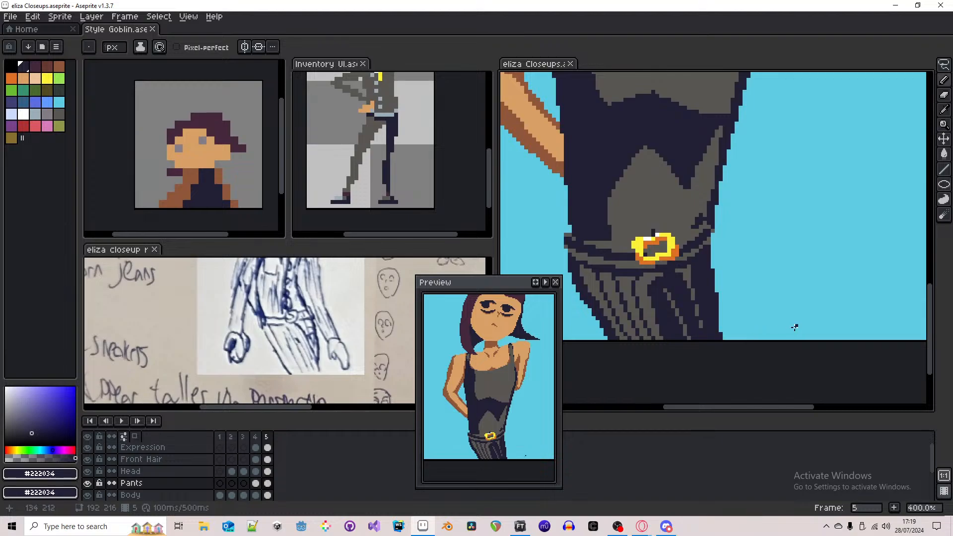
scroll(794, 327, down, 2)
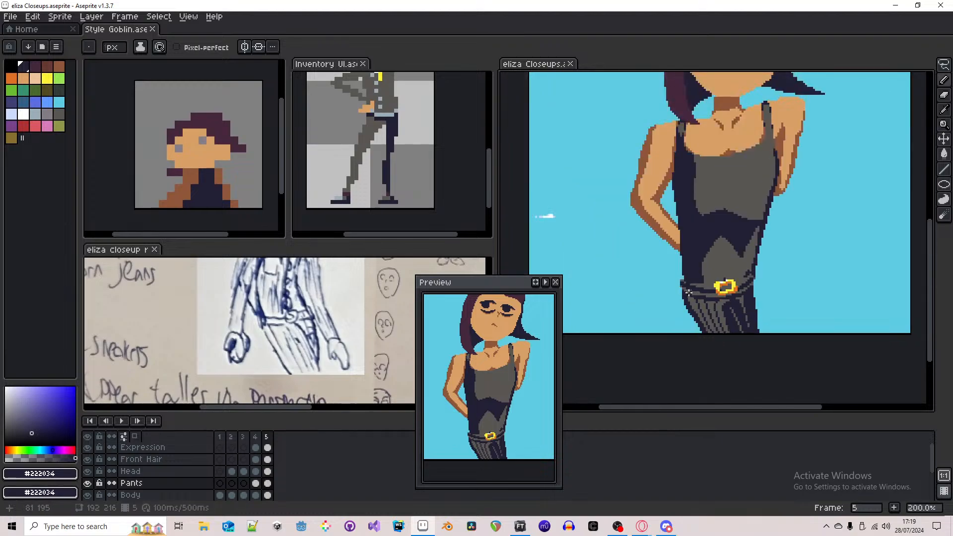
- Erase a pixel from the pants' outer hip edge just below the belt, on the bent-arm side
scroll(689, 293, up, 4)
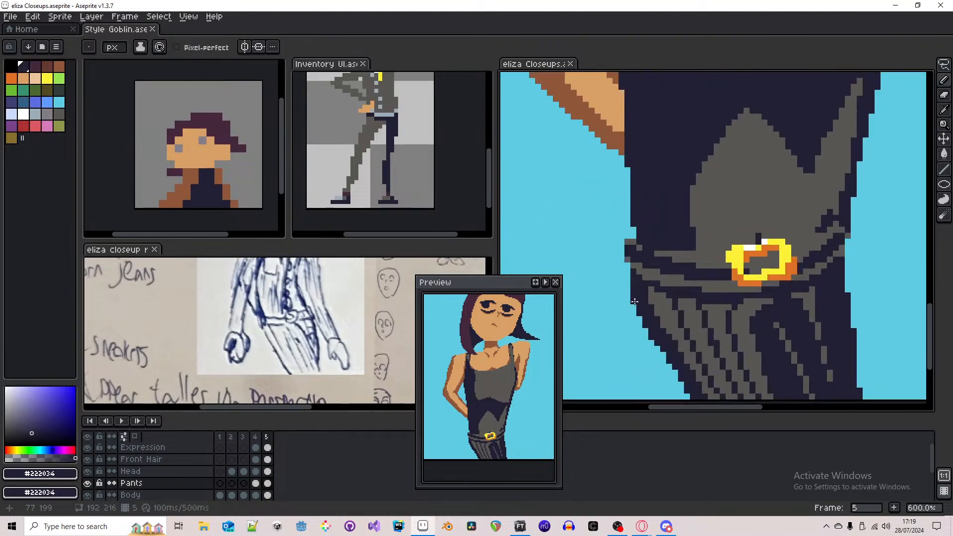
drag(638, 301, 636, 266)
scroll(635, 257, up, 2)
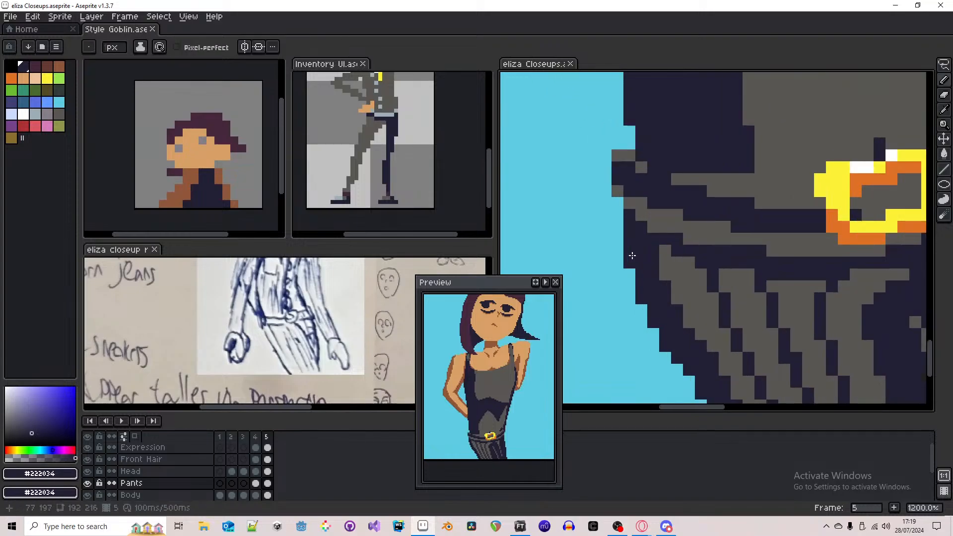
key(e)
click(629, 262)
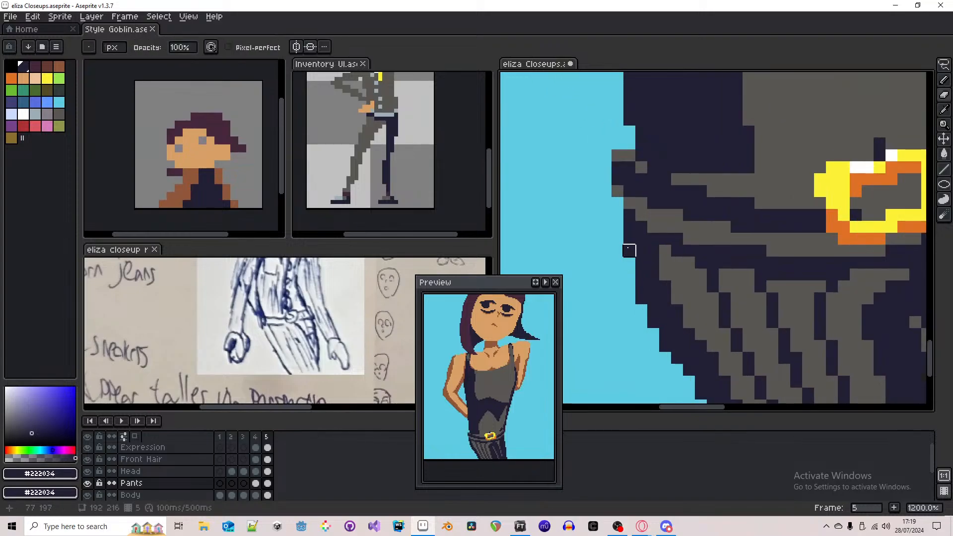
scroll(629, 250, down, 4)
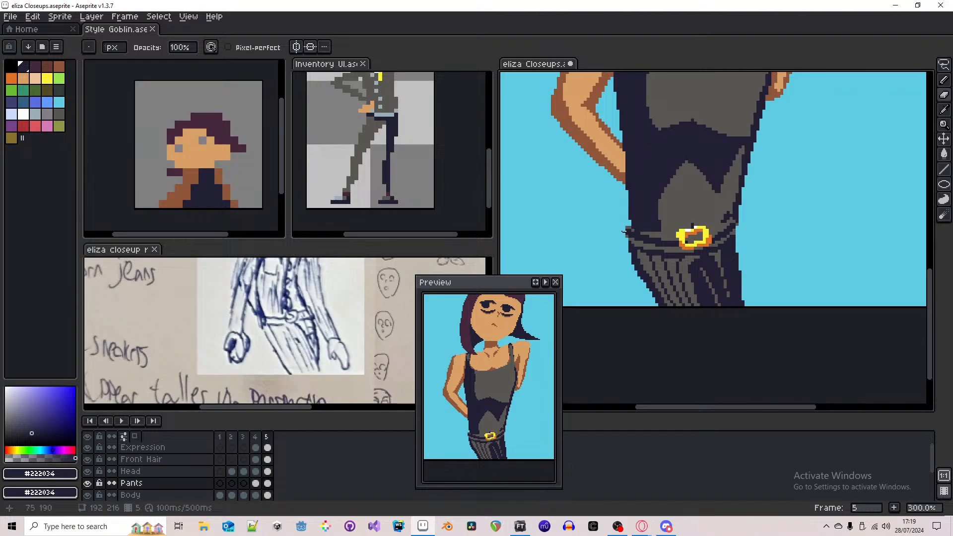
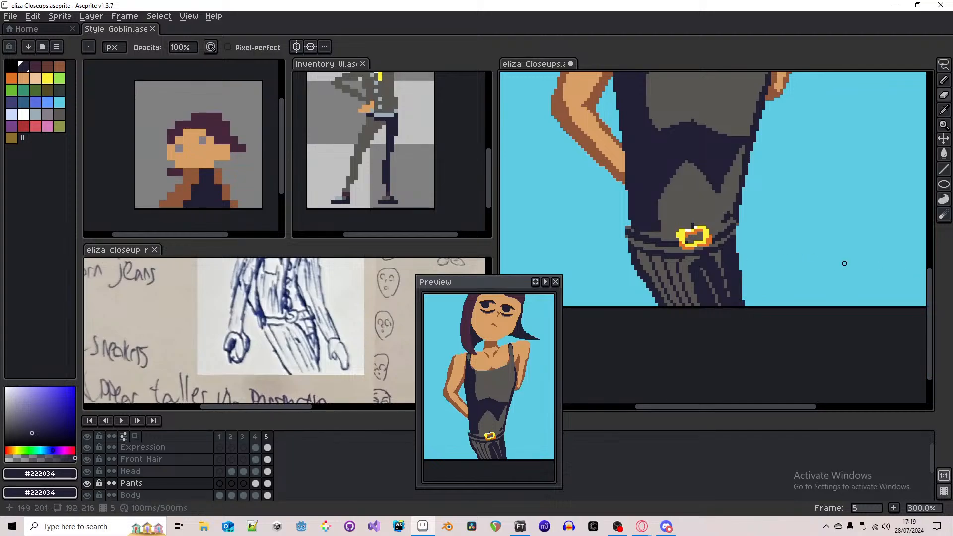
- Touch up the hip outline just below the belt with #222034 and check the whole figure
scroll(787, 213, up, 3)
key(b)
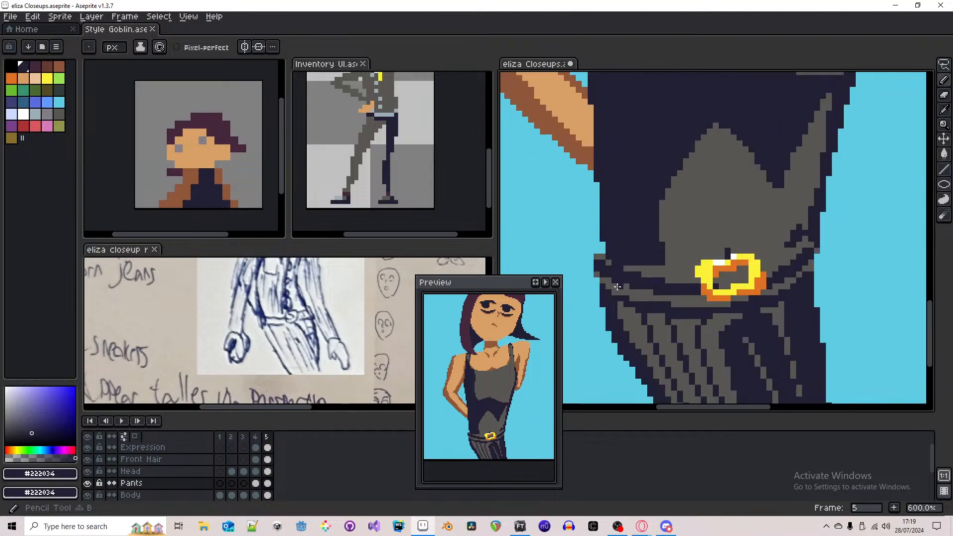
alt+click(605, 292)
drag(597, 281, 604, 316)
scroll(604, 310, down, 3)
scroll(605, 307, up, 3)
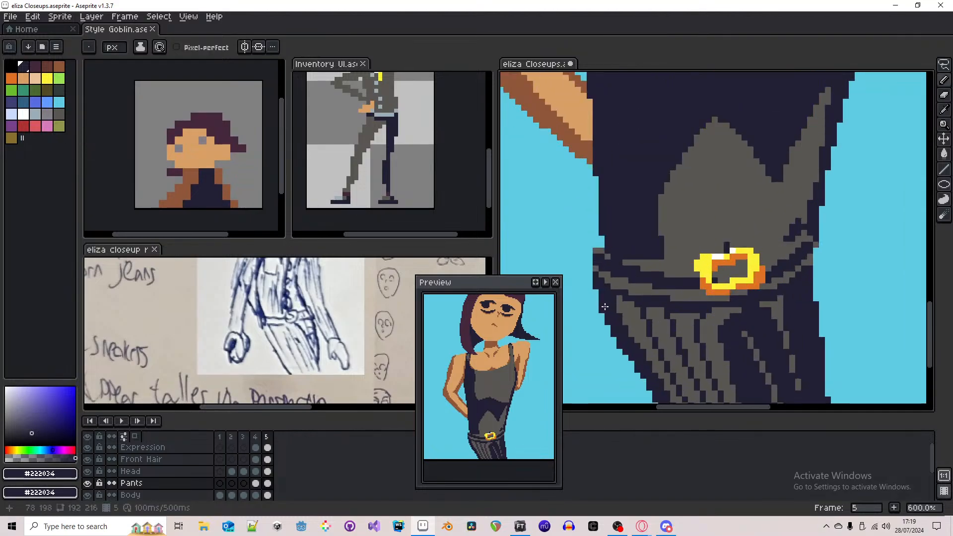
scroll(605, 306, down, 5)
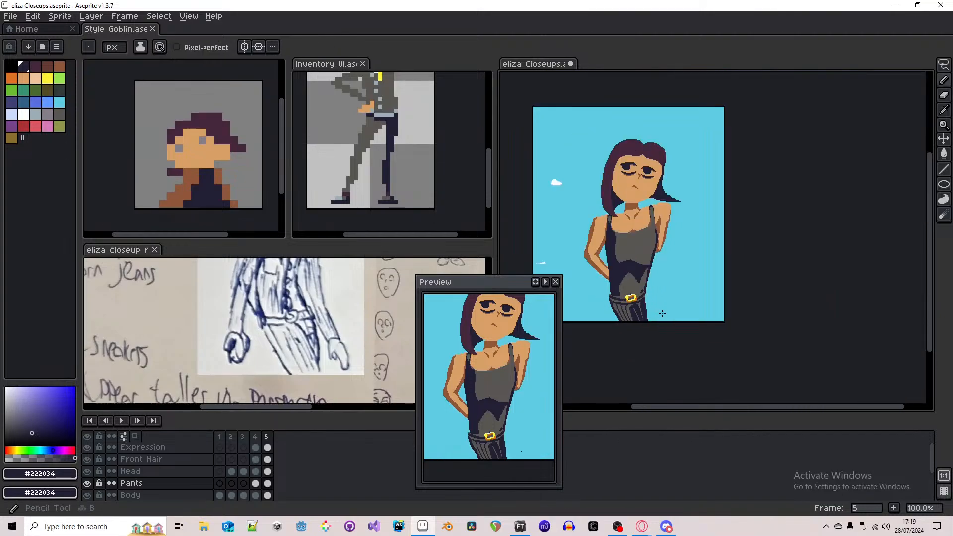
key(ctrl+y)
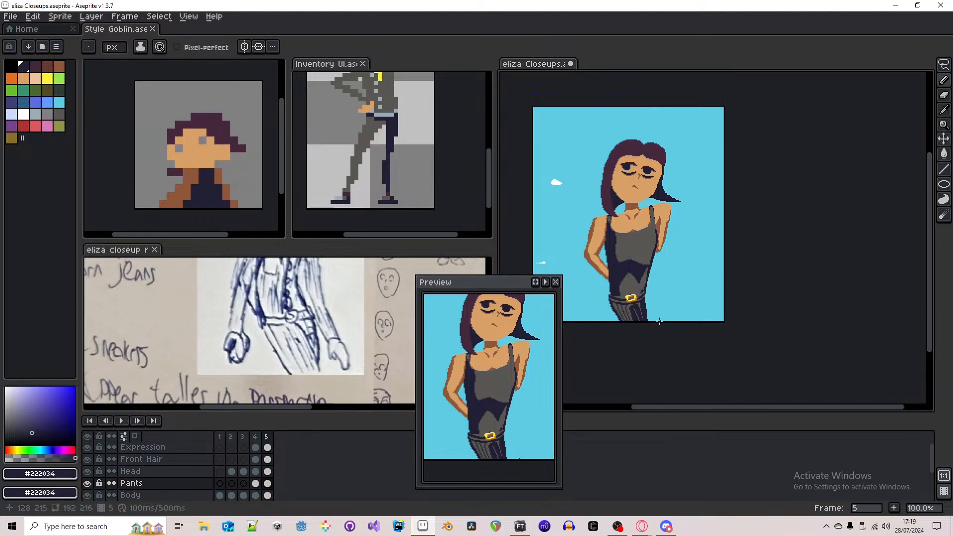
scroll(641, 312, up, 1)
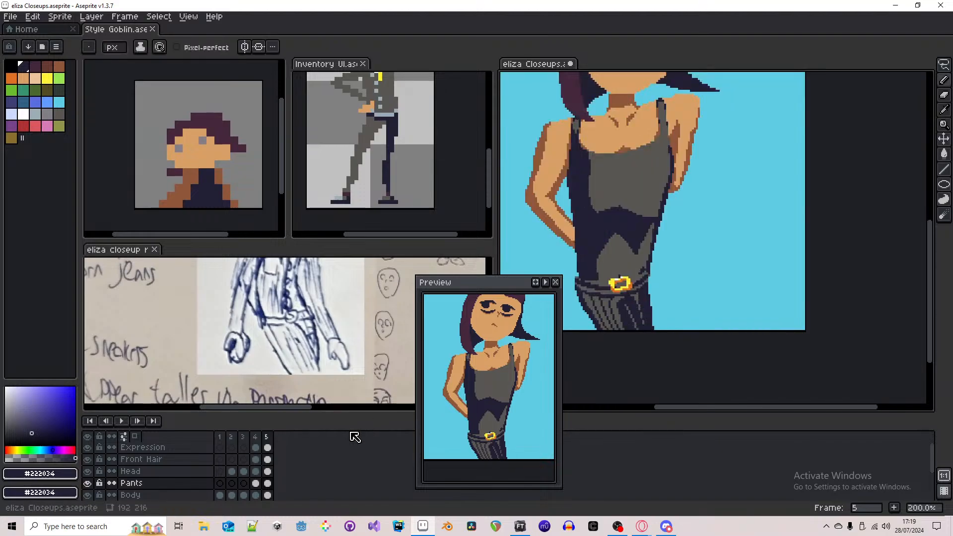
- Select the Body layer's cel in frame 5 and add a new layer directly above it
scroll(271, 476, down, 2)
click(273, 477)
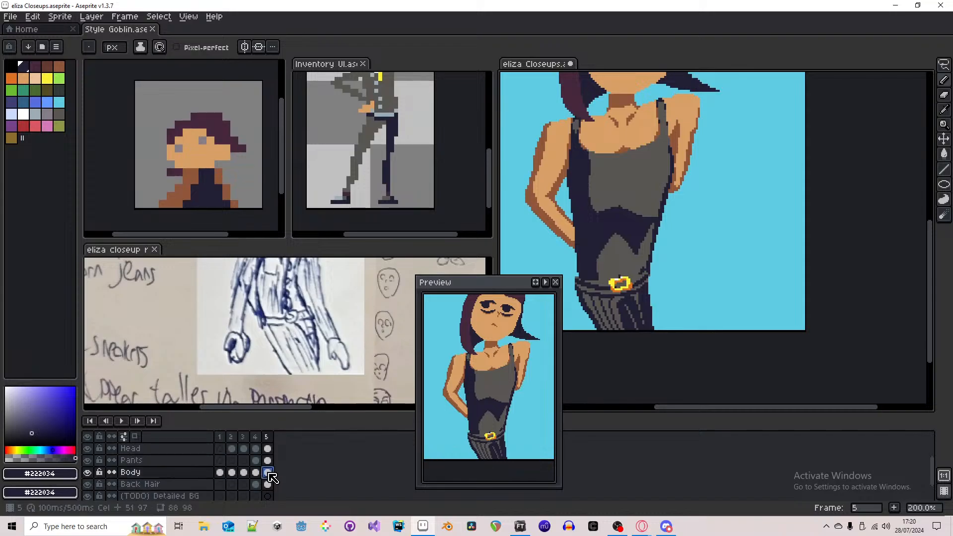
mouse_move(660, 263)
mouse_down()
mouse_move(760, 273)
mouse_move(761, 290)
mouse_up()
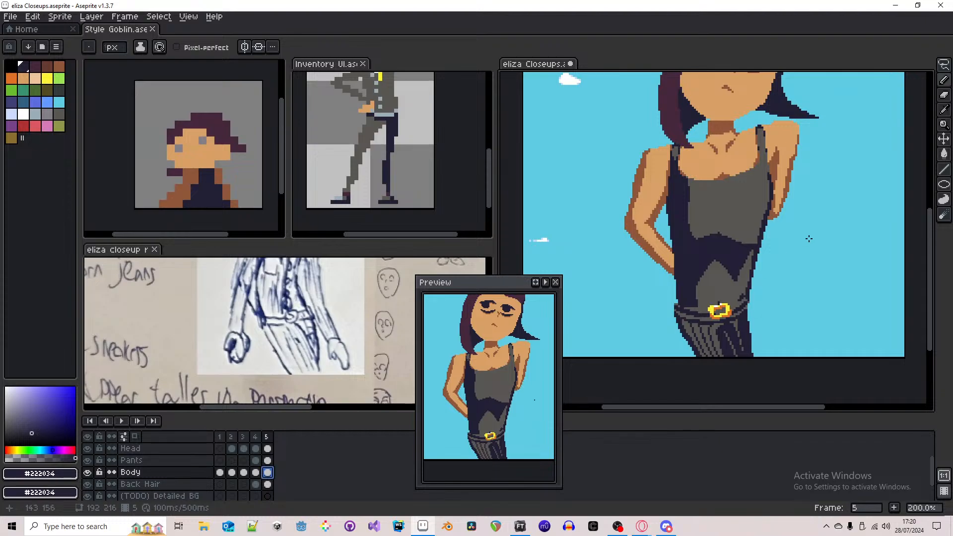
drag(810, 238, 806, 249)
key(shift+n)
- Draw two rough V-shaped #222034 marks on the blue background, one beside the legs and one beside the head
drag(798, 336, 847, 316)
drag(866, 249, 814, 323)
drag(802, 219, 796, 269)
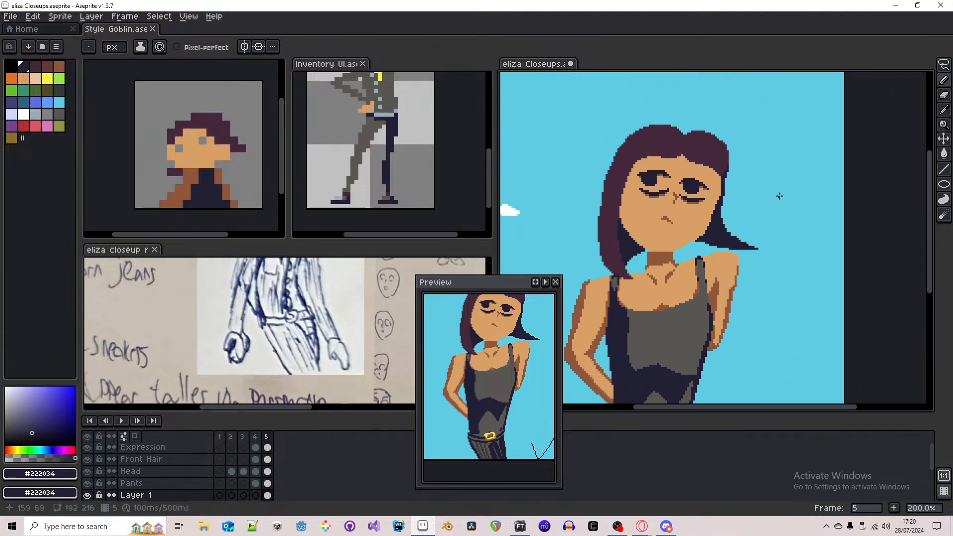
mouse_move(773, 193)
mouse_down()
mouse_move(785, 210)
mouse_move(813, 161)
mouse_up()
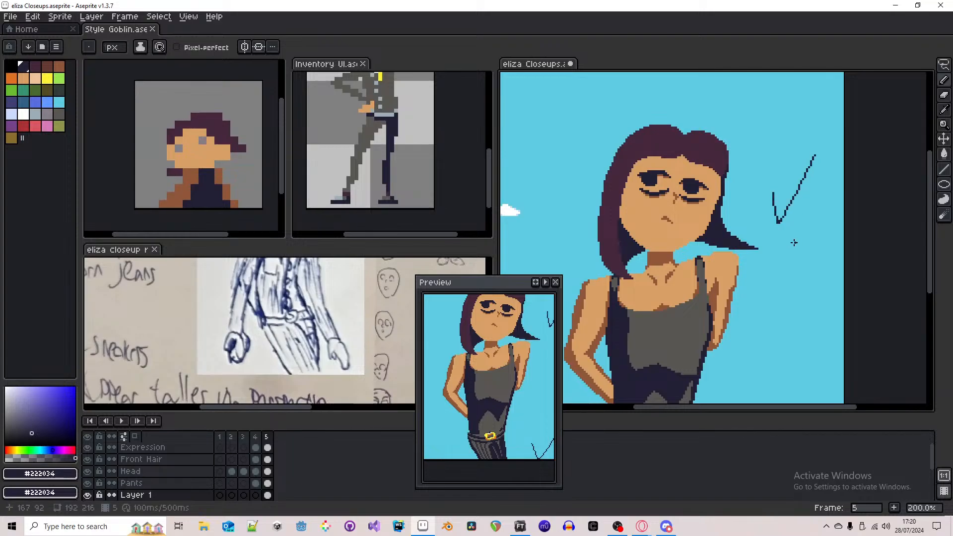
- Compare the frame 5 portrait with the one in frame 4
key(comma)
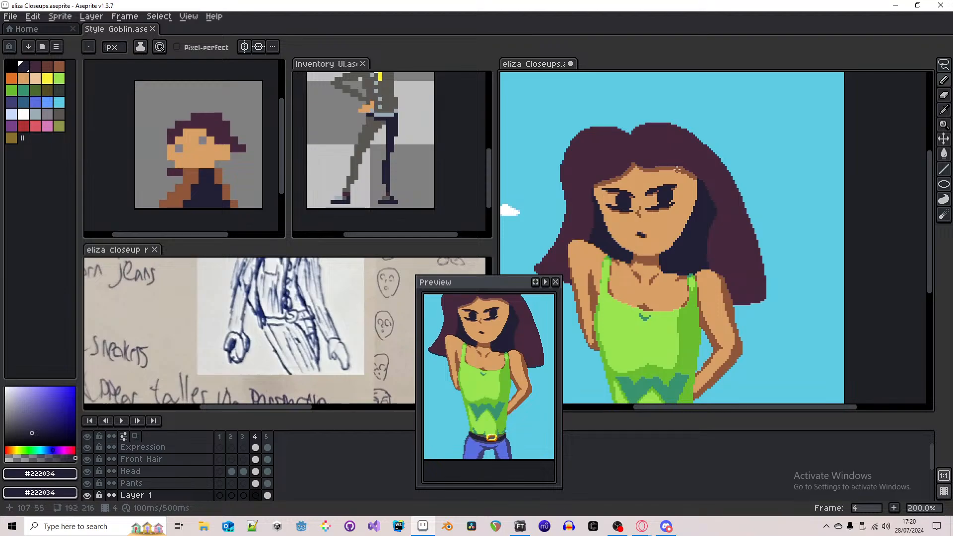
key(period)
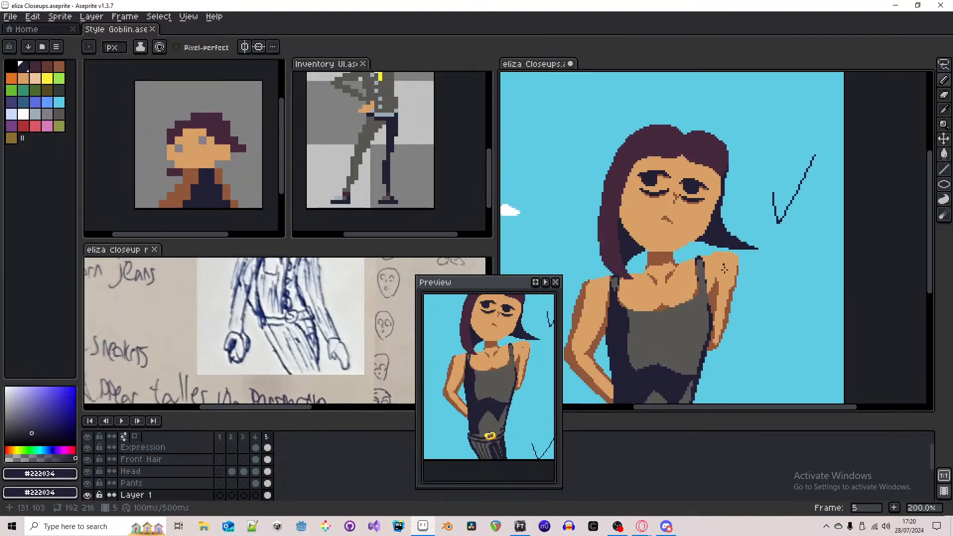
drag(740, 306, 755, 215)
key(m)
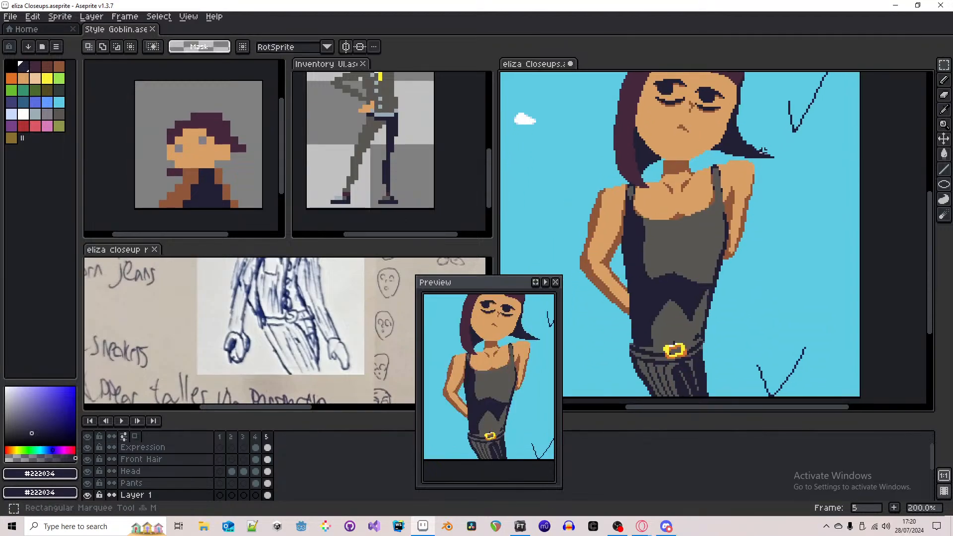
drag(763, 154, 571, 352)
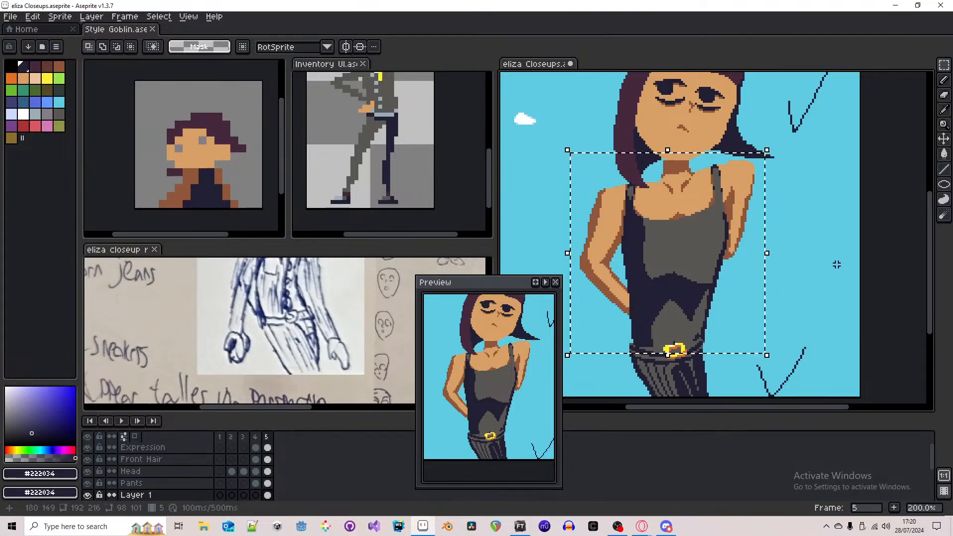
key(ctrl+d)
key(b)
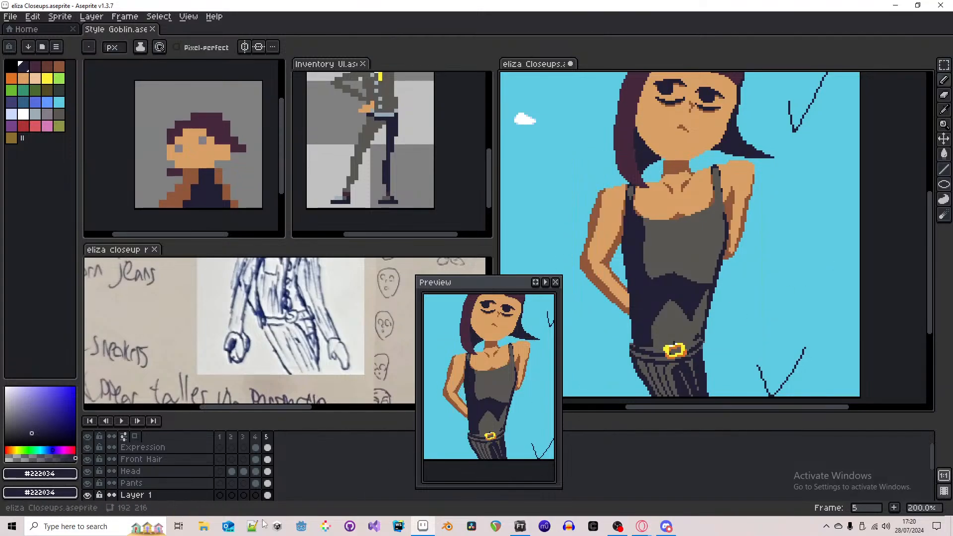
- Select the Body layer's cel in frame 5 and sample the tank top's grey #595652 as the foreground colour
scroll(270, 497, down, 2)
click(267, 483)
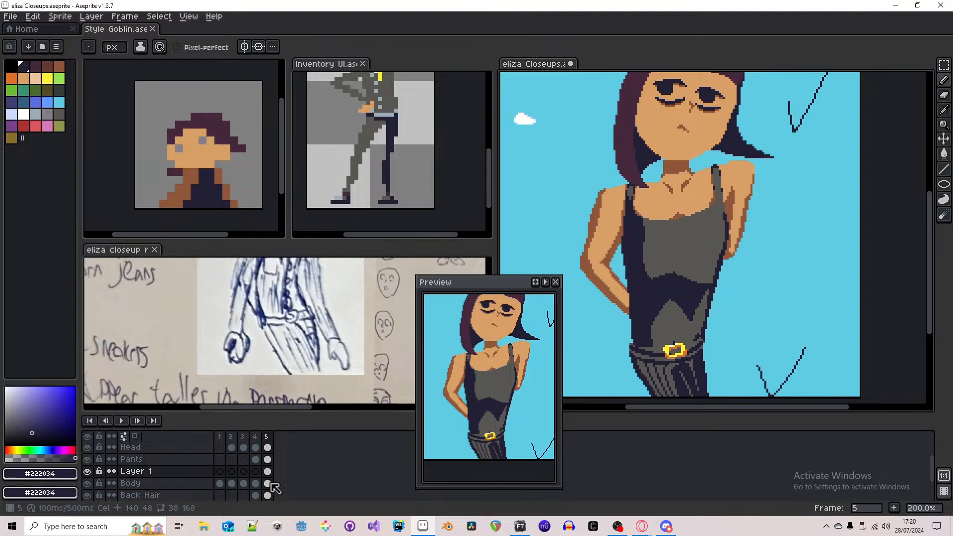
drag(741, 296, 719, 261)
key(alt)
alt+click(681, 227)
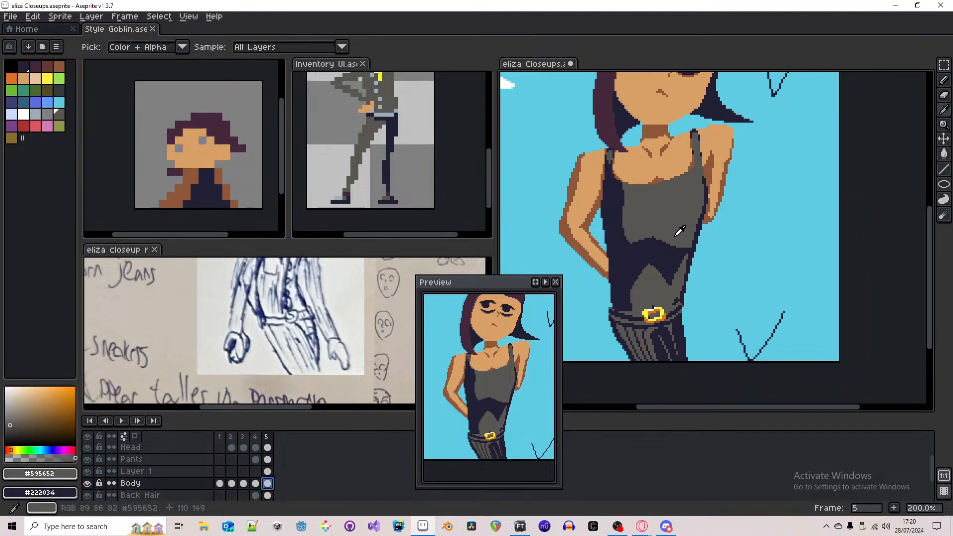
scroll(689, 242, up, 4)
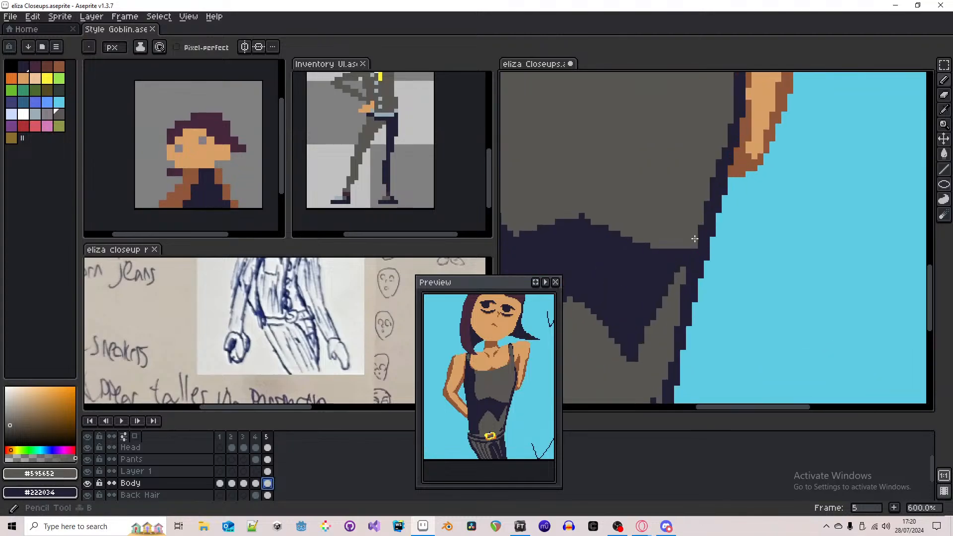
scroll(682, 246, down, 5)
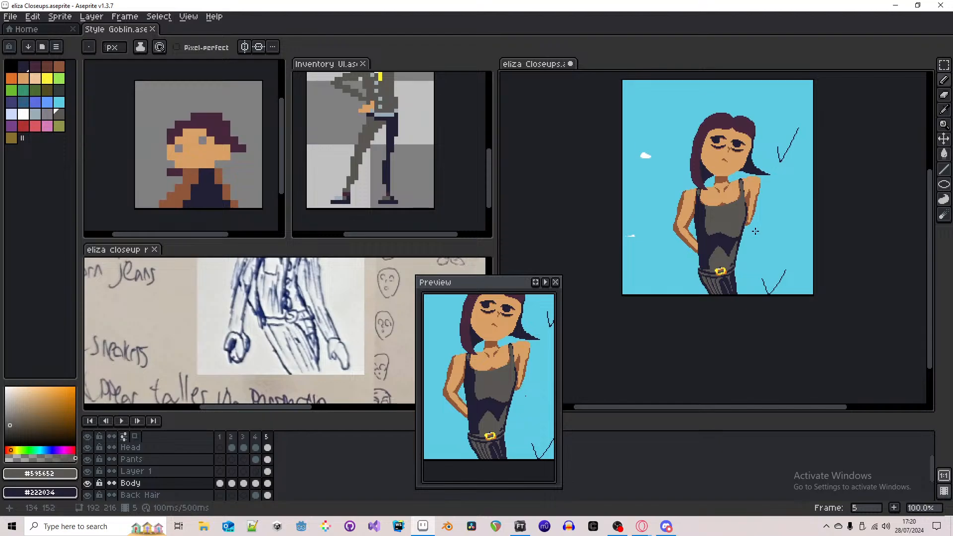
- Compare the frame 5 torso with the reference sketch and with the frame 4 portrait
drag(292, 318, 292, 385)
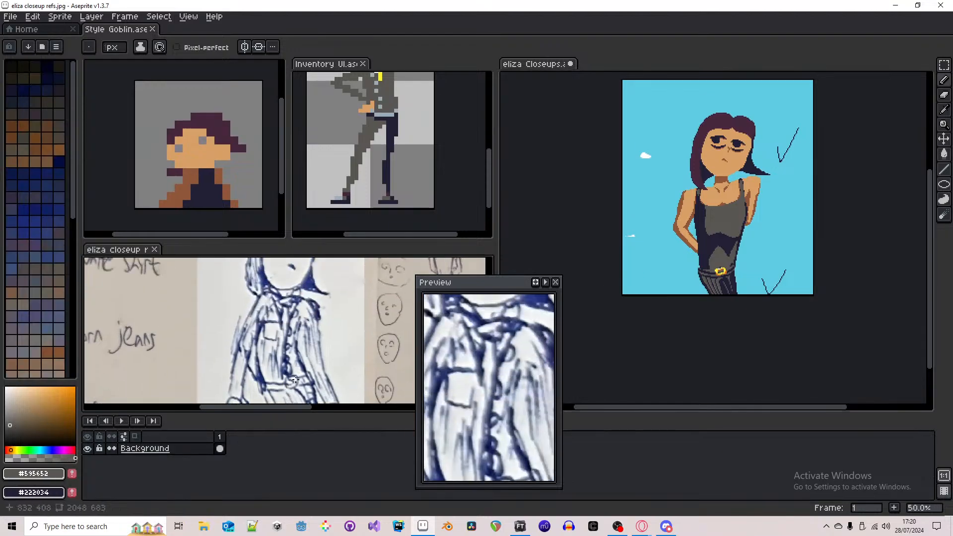
middle_click(807, 257)
key(m)
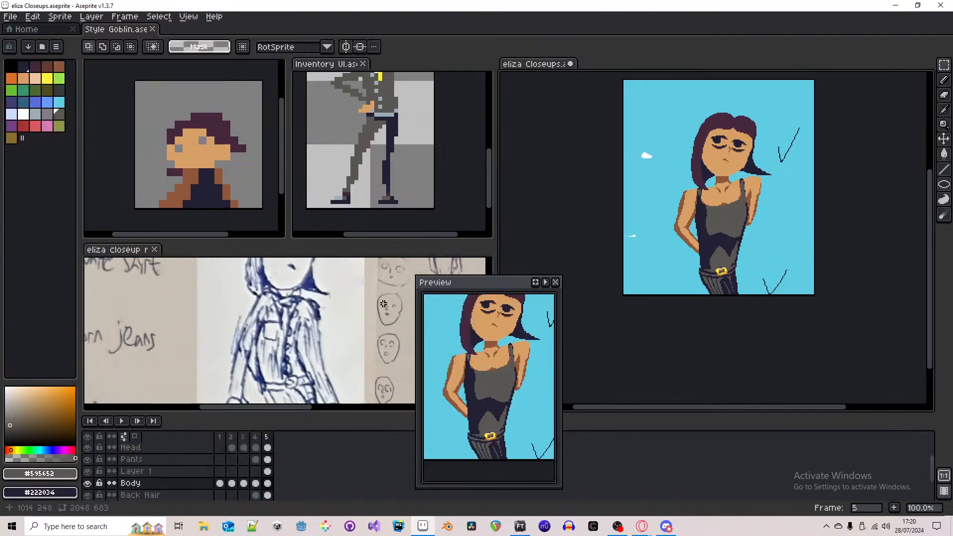
scroll(300, 305, down, 1)
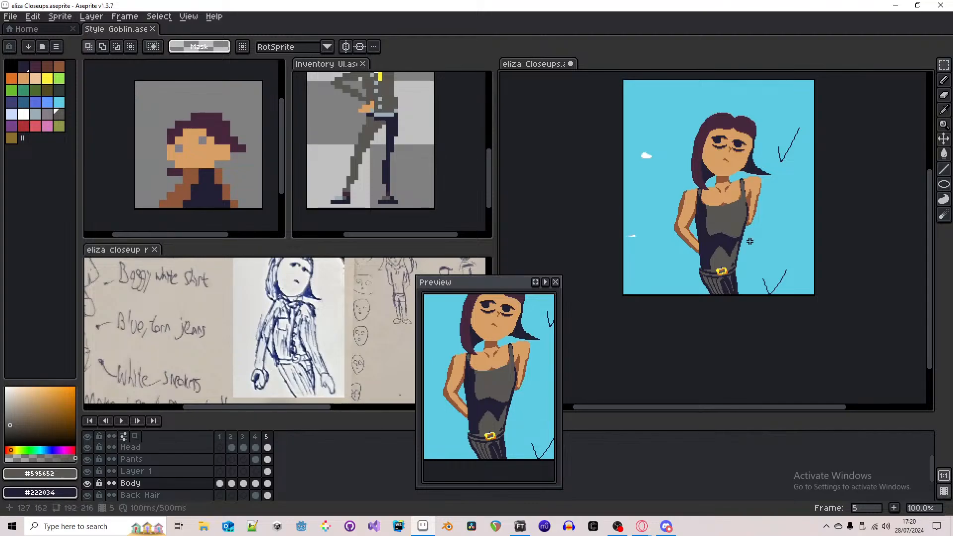
key(Left)
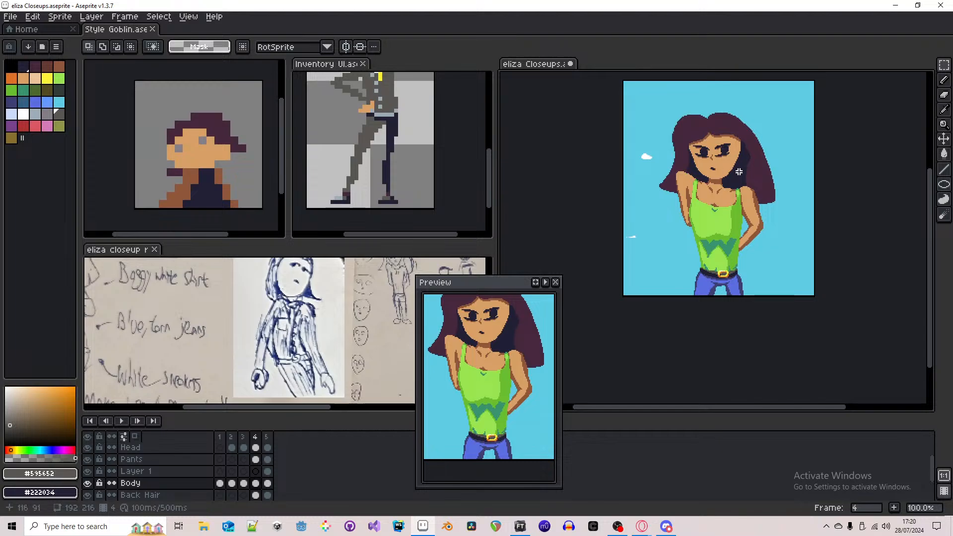
key(Right)
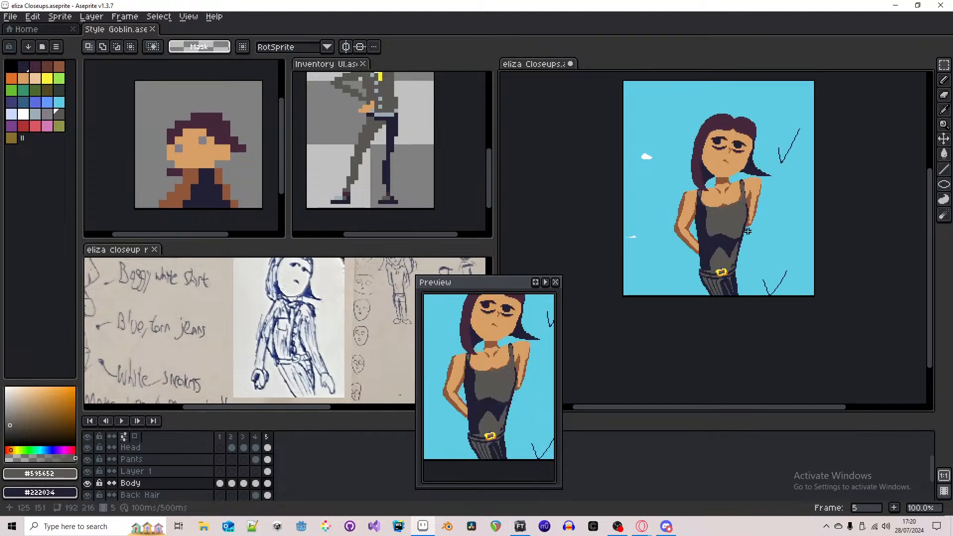
- Select the torso and arms area in frame 5, delete it from the Body layer and return to the Pencil tool
scroll(748, 232, up, 1)
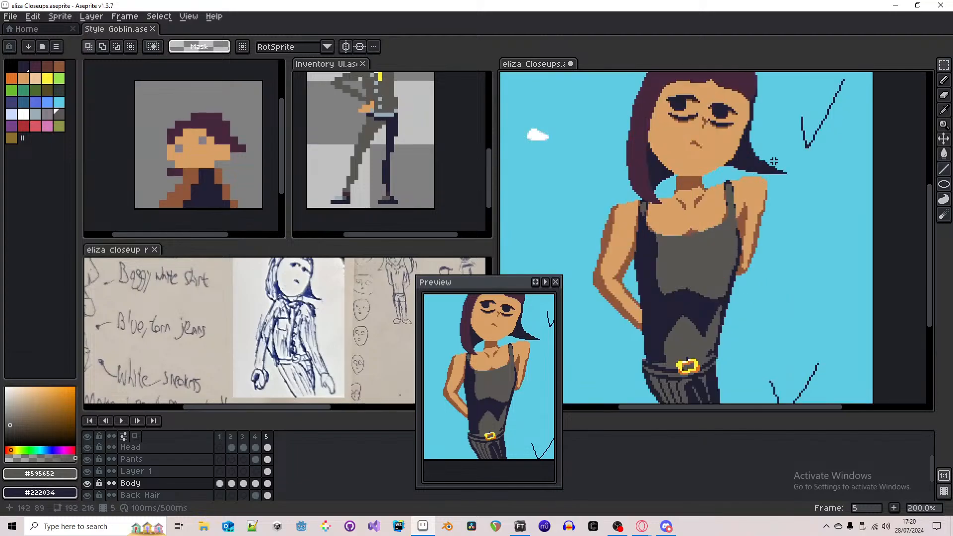
drag(776, 162, 570, 395)
key(Delete)
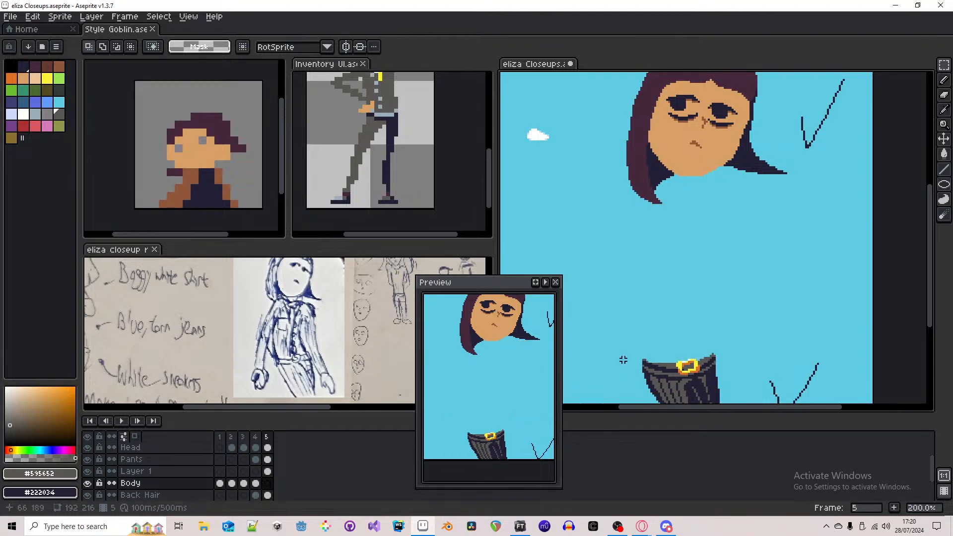
key(b)
- Check the gap between head and pants in frame 5 against the reference sketch and frame 4
scroll(671, 270, down, 1)
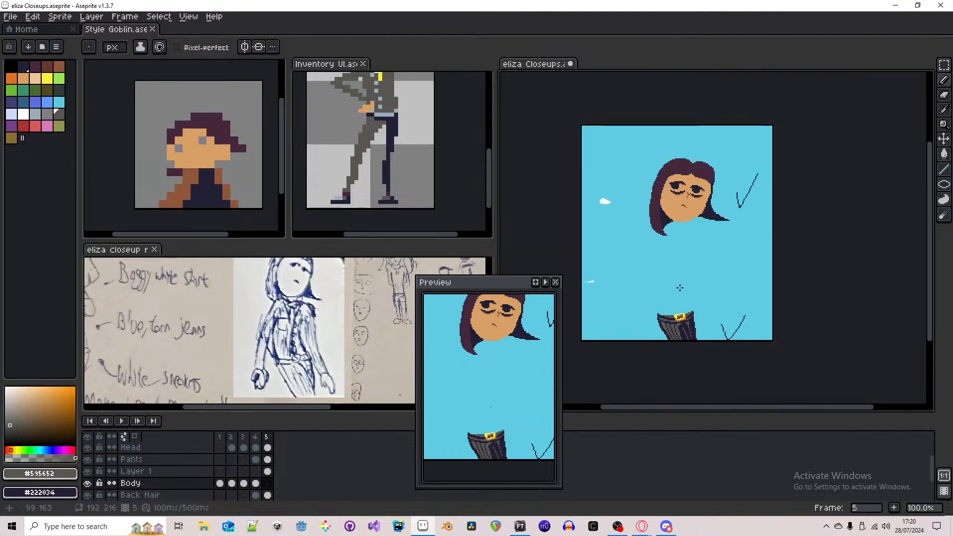
scroll(320, 341, down, 1)
scroll(315, 333, up, 1)
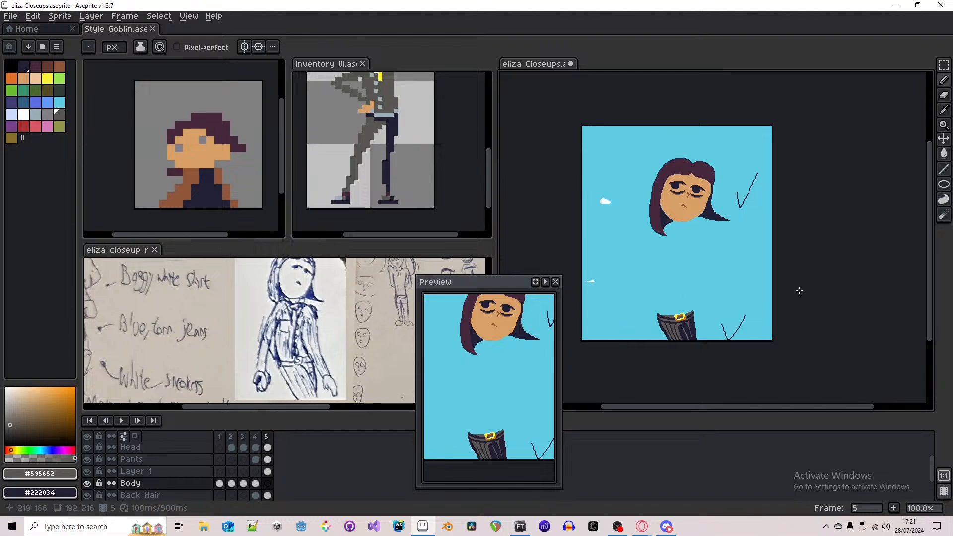
scroll(698, 297, up, 1)
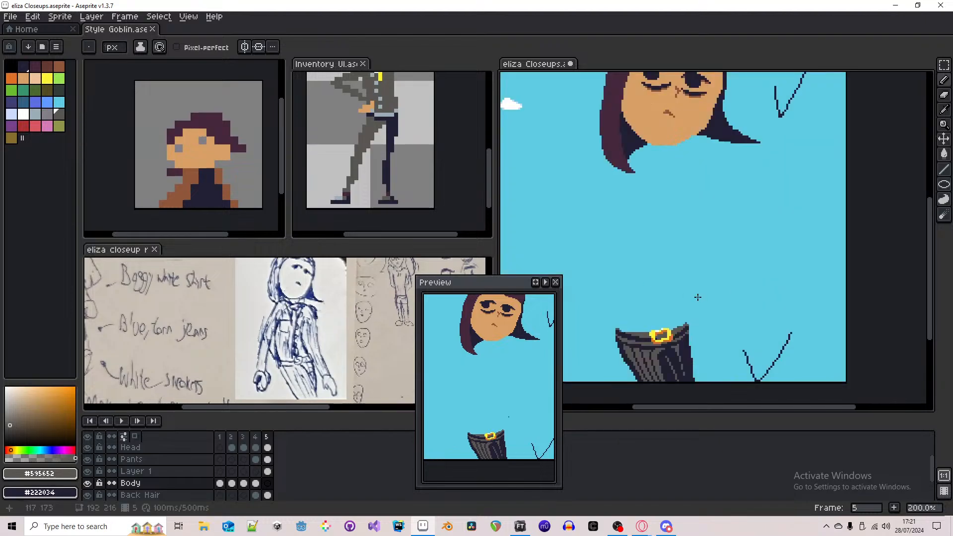
key(Left)
scroll(699, 297, down, 1)
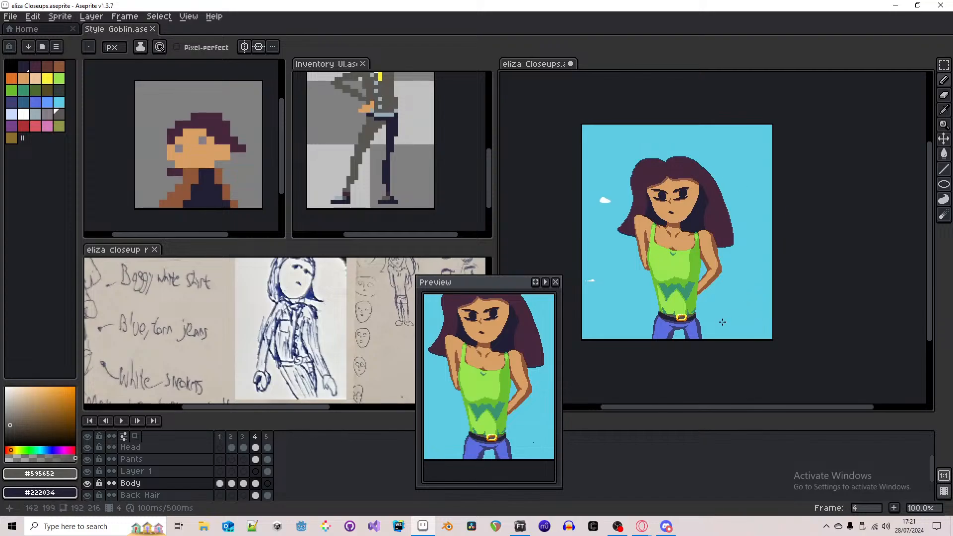
key(Right)
- Try sketching rough #595652 torso strokes above the belt, and undo them
scroll(687, 320, up, 4)
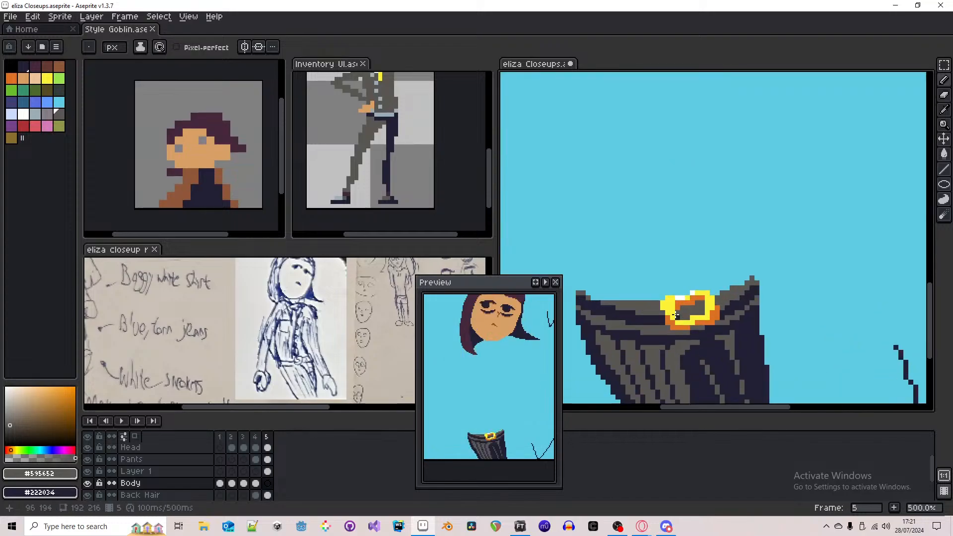
key(alt)
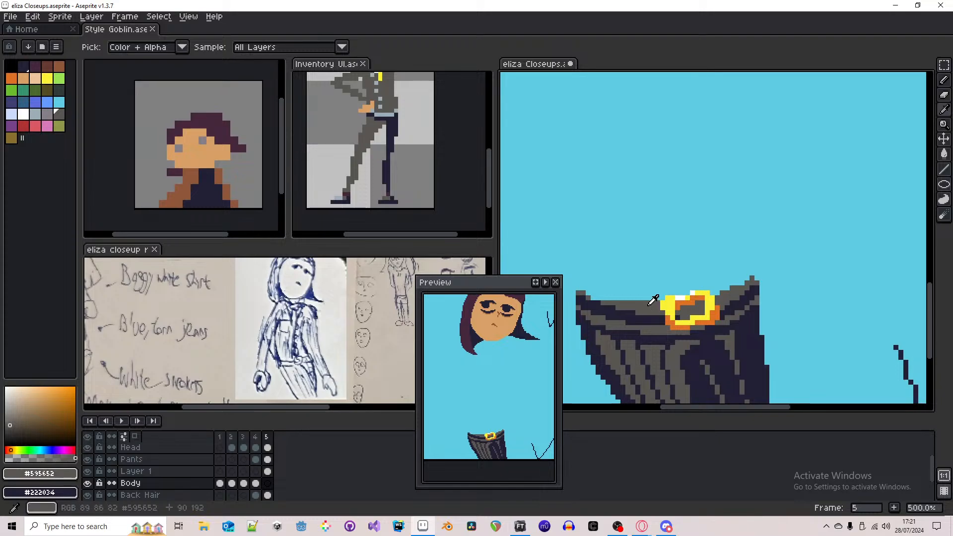
scroll(703, 243, down, 3)
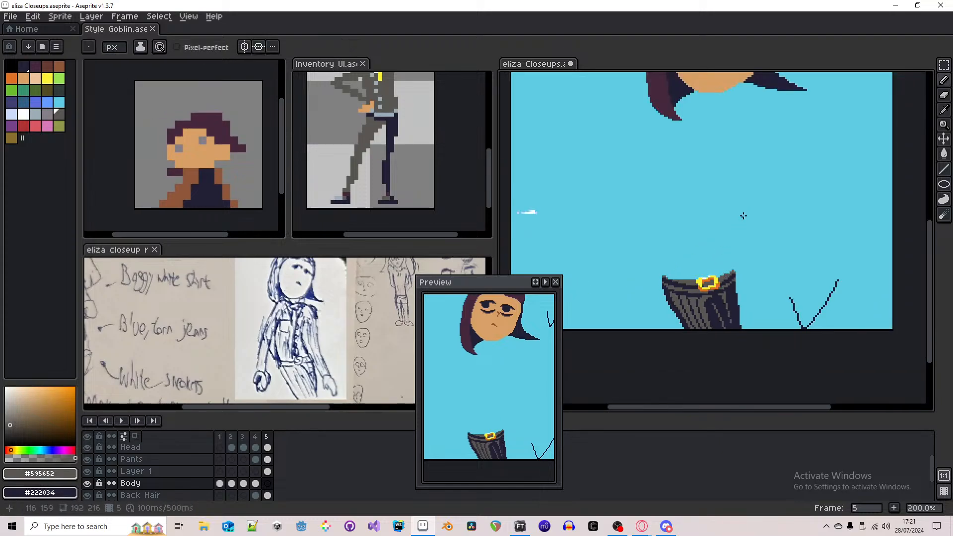
mouse_move(739, 200)
mouse_down()
mouse_move(646, 286)
mouse_move(709, 177)
mouse_move(693, 226)
mouse_move(733, 213)
mouse_move(684, 244)
mouse_move(653, 283)
mouse_move(703, 241)
mouse_up()
key(ctrl+z)
key(ctrl+z)
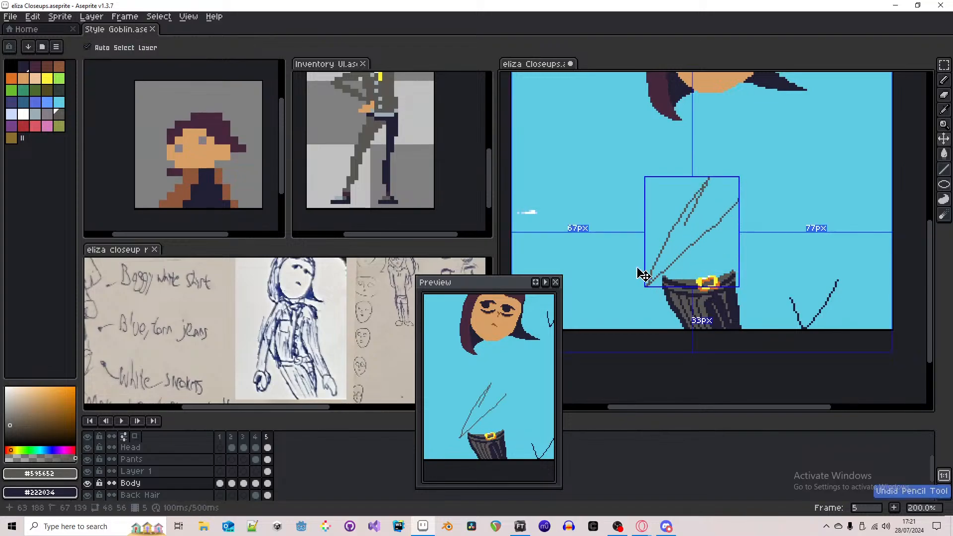
- Try outlining the waist along the belt's upper edge in #222034, and undo it
scroll(715, 241, up, 8)
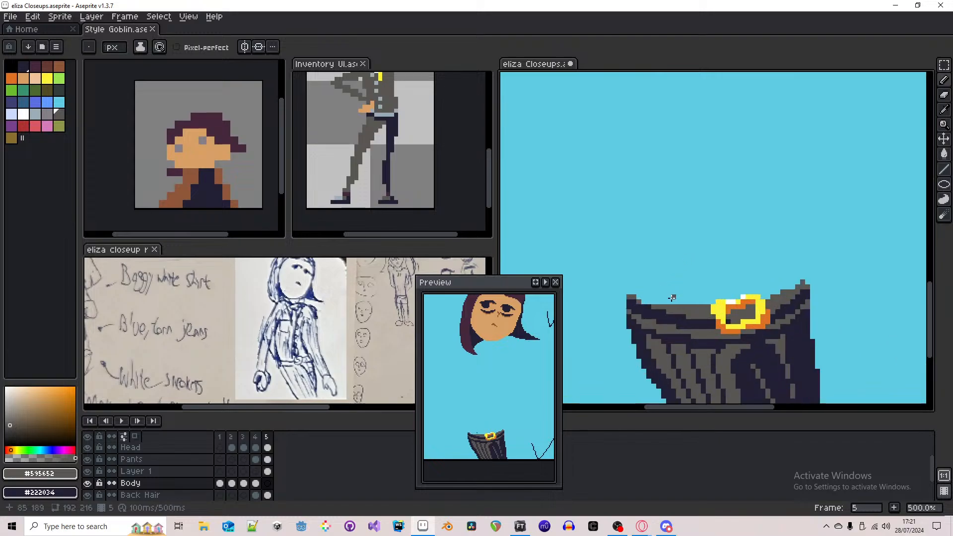
scroll(659, 300, down, 4)
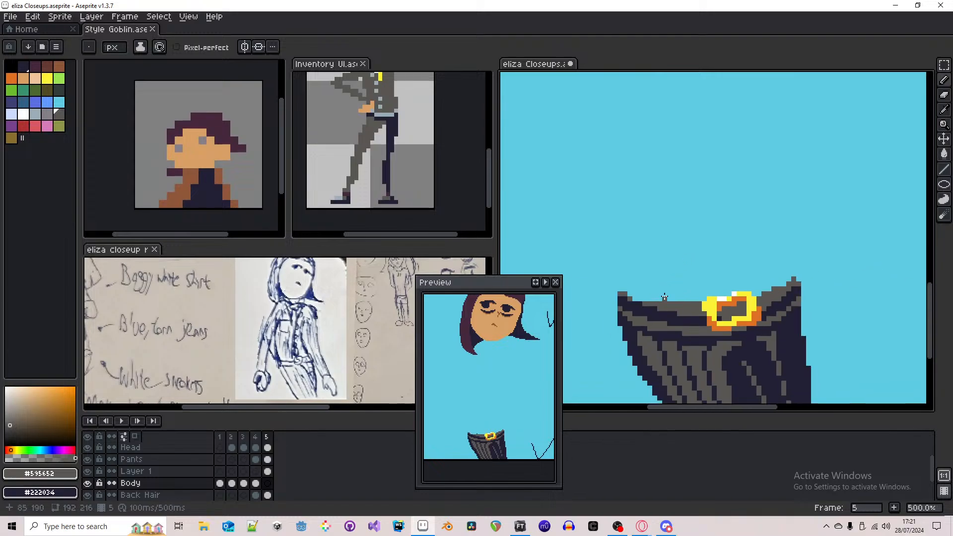
scroll(664, 297, up, 4)
mouse_move(722, 301)
mouse_down()
mouse_move(597, 301)
mouse_move(585, 289)
mouse_move(708, 288)
mouse_move(608, 282)
mouse_move(603, 271)
mouse_move(655, 279)
mouse_up()
scroll(703, 288, down, 3)
scroll(708, 288, up, 4)
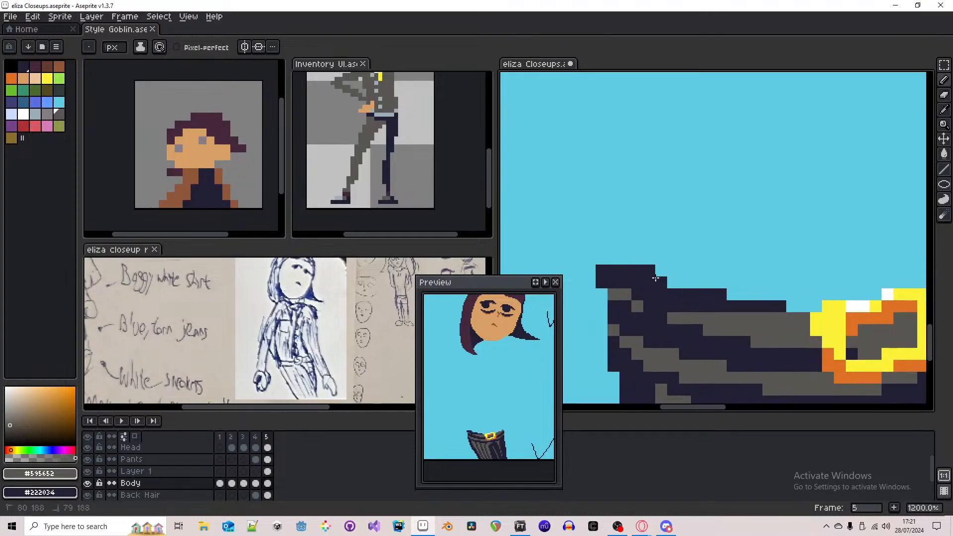
scroll(665, 292, down, 5)
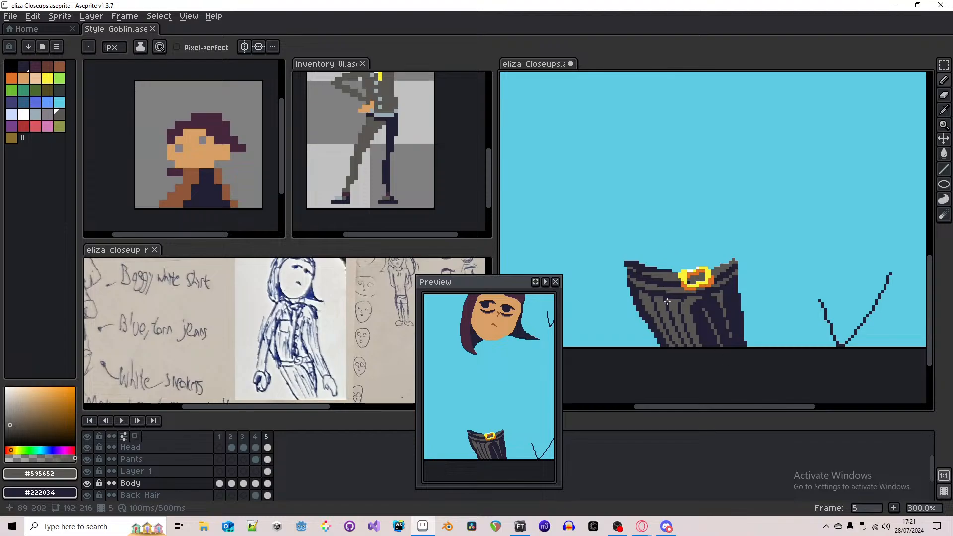
key(ctrl)
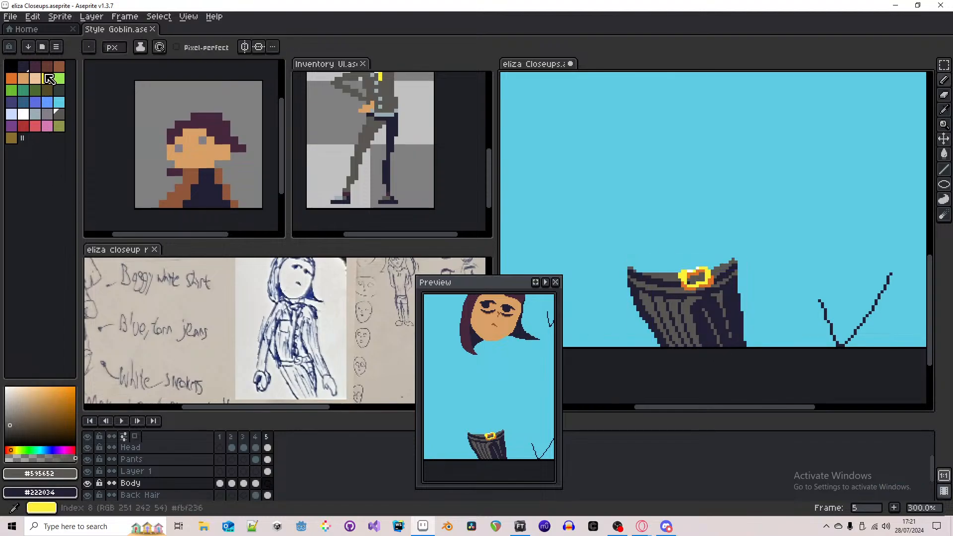
- Try the purple palette colour 25 as foreground with dark purple 2 as background for the new torso
click(11, 125)
right_click(38, 67)
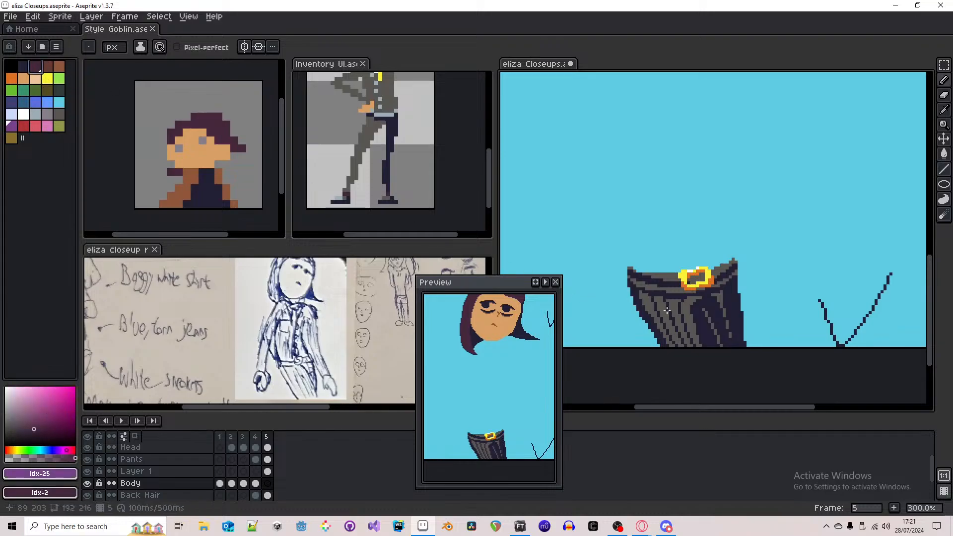
scroll(667, 310, down, 2)
scroll(666, 301, up, 2)
key(b)
scroll(656, 279, up, 1)
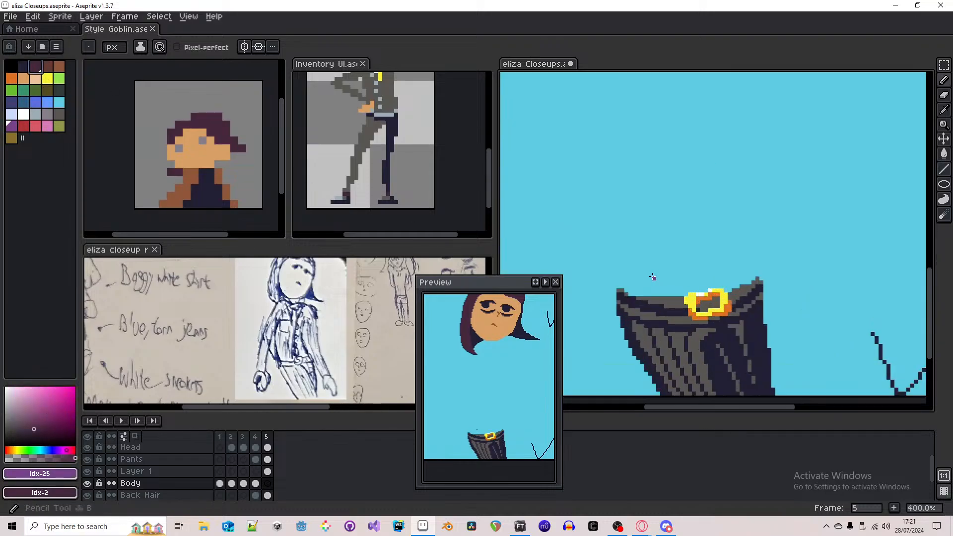
mouse_move(652, 276)
mouse_down()
mouse_move(655, 303)
mouse_move(650, 280)
mouse_move(652, 292)
mouse_up()
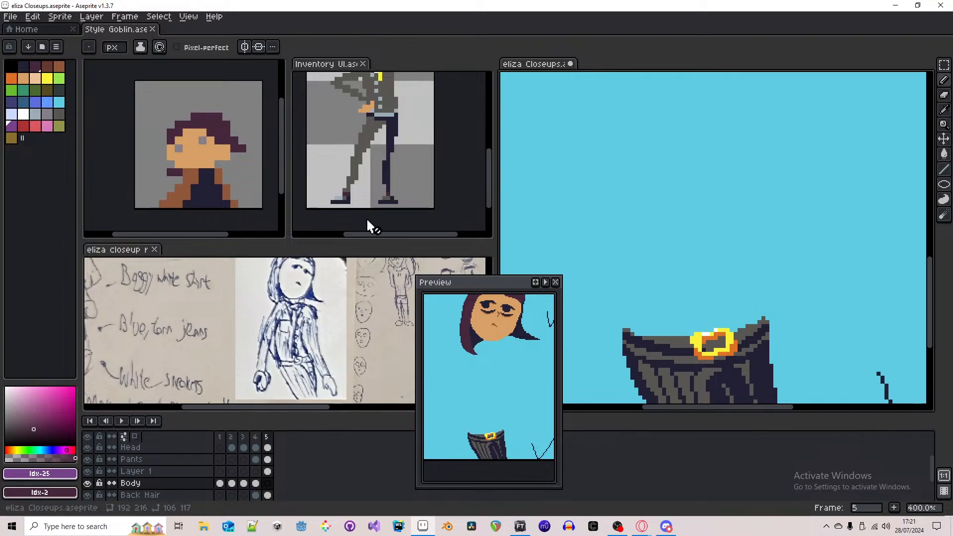
- Try palette blues 18 and 17 as foreground and background, and orange 5 as foreground
click(48, 102)
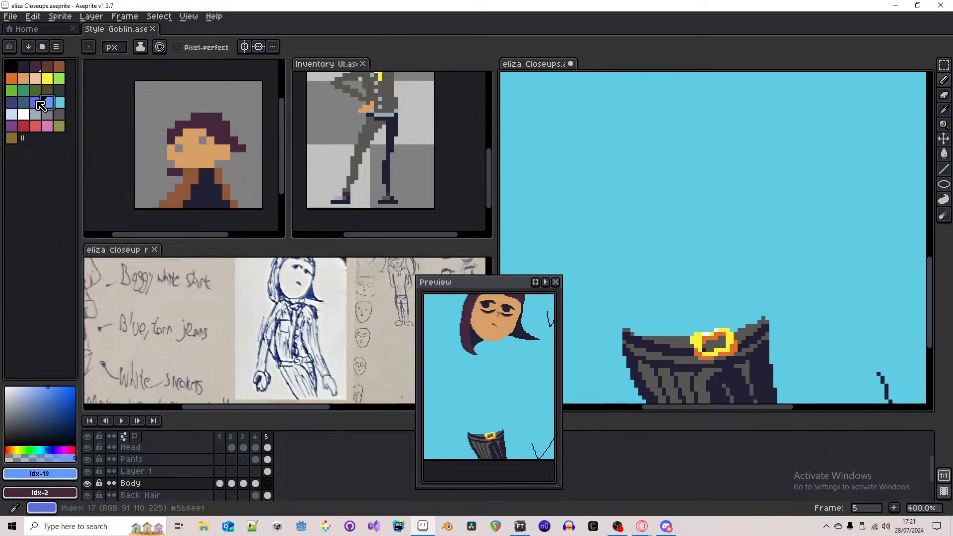
right_click(35, 102)
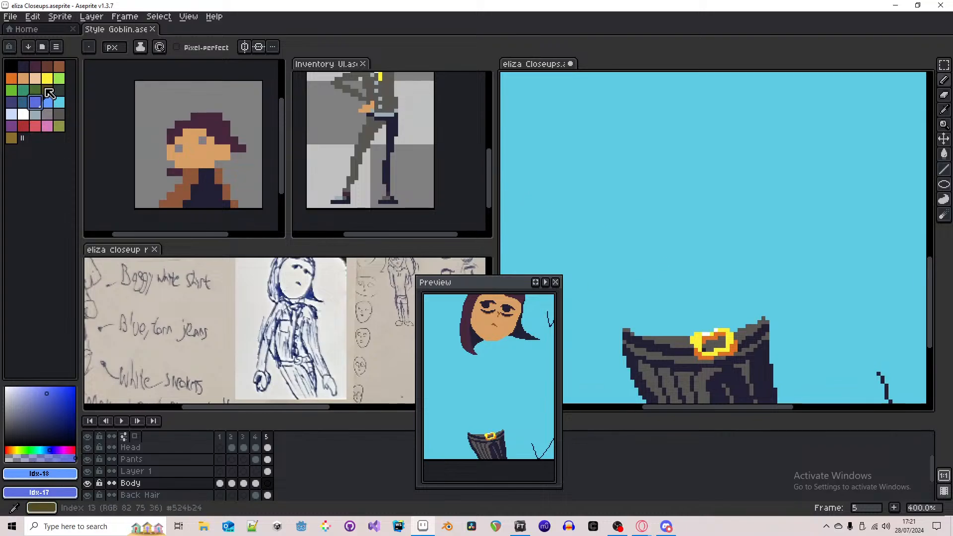
click(11, 78)
right_click(59, 66)
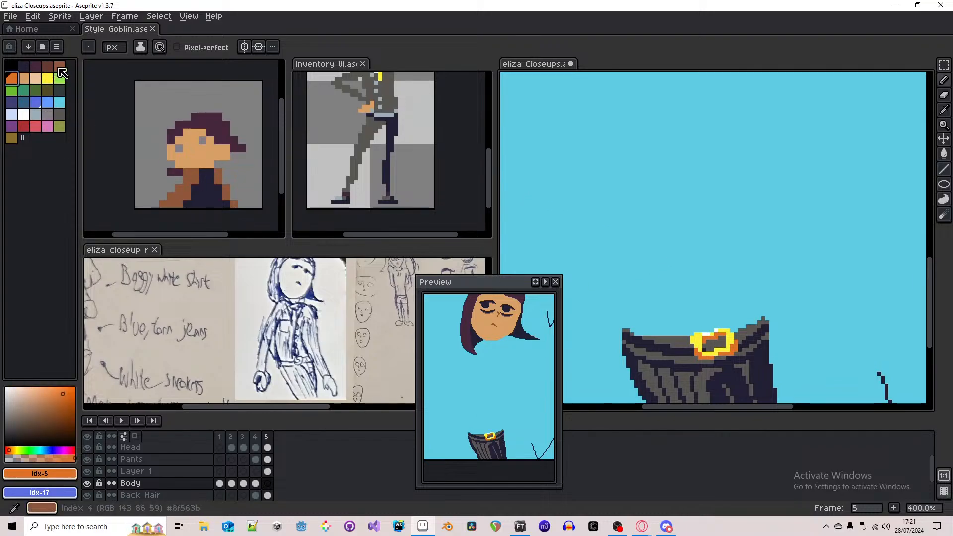
- Set light red 27 as foreground and dark red 26 as background, test both with strokes above the belt, and undo the strokes
click(34, 126)
right_click(23, 125)
drag(644, 214, 653, 268)
drag(649, 190, 652, 179)
drag(649, 266, 645, 175)
scroll(688, 219, down, 1)
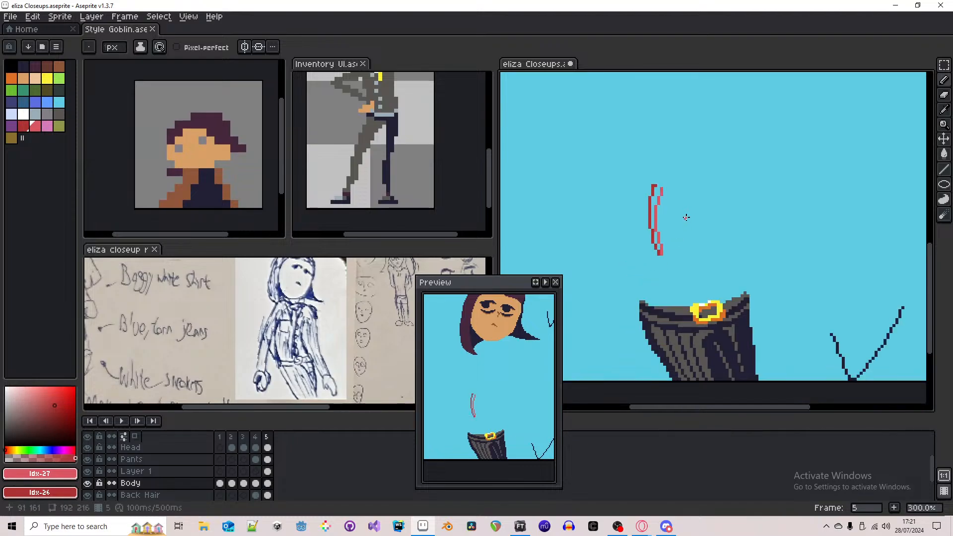
key(ctrl+z)
key(ctrl+z)
- Enlarge the round brush and paint thick light red lines for both torso sides, running between the shoulders and the belt
drag(671, 200, 670, 256)
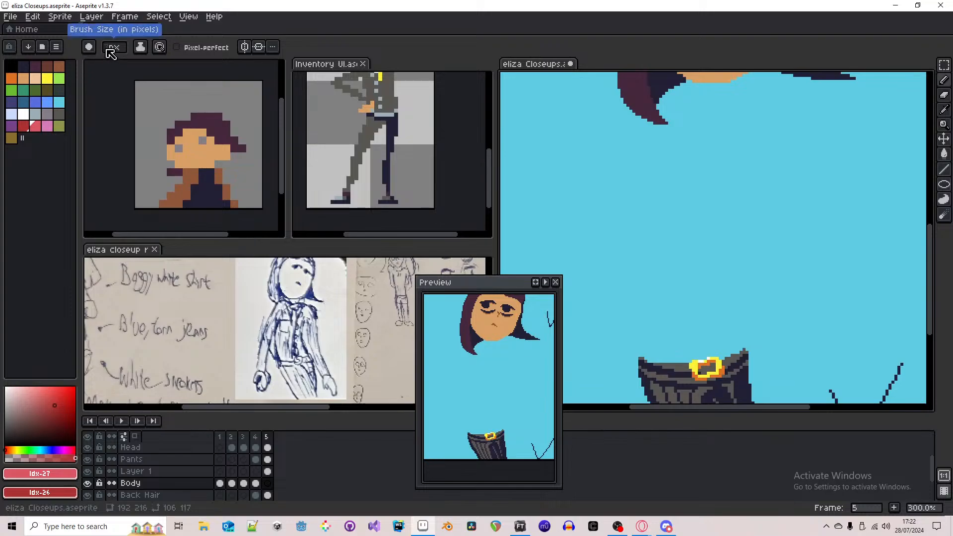
scroll(661, 314, down, 1)
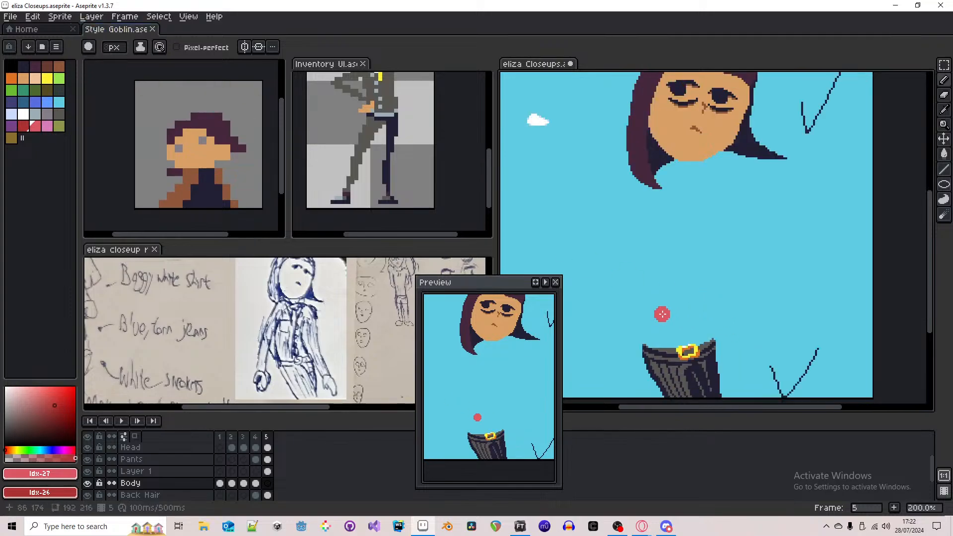
drag(662, 294, 663, 305)
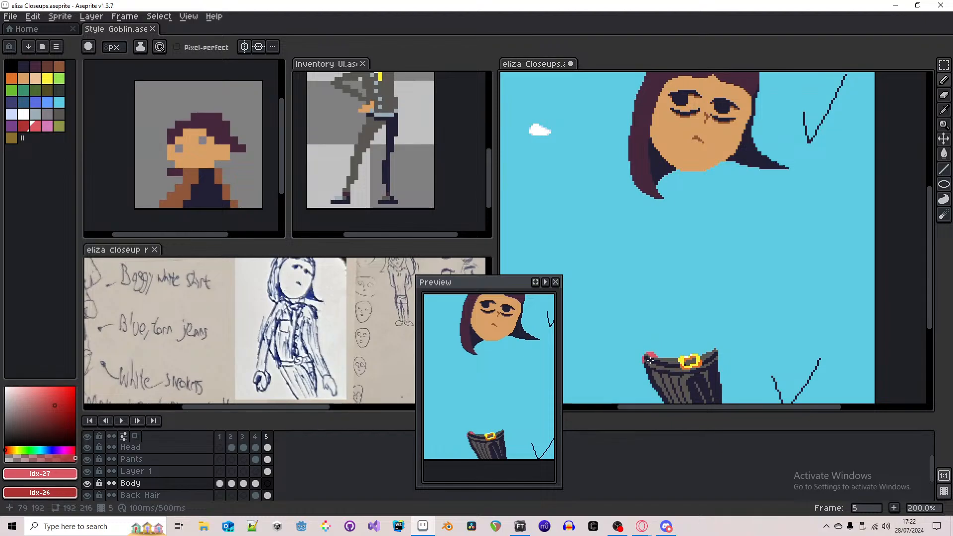
mouse_move(650, 358)
mouse_down()
mouse_move(650, 348)
mouse_move(648, 357)
mouse_up()
scroll(648, 352, down, 1)
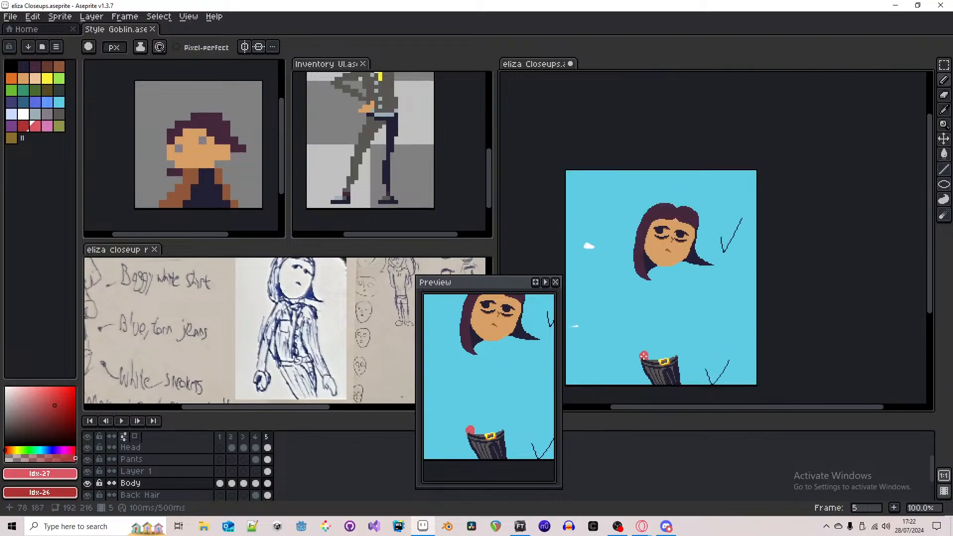
scroll(644, 356, up, 1)
mouse_move(641, 355)
mouse_down()
mouse_move(635, 292)
mouse_move(662, 203)
mouse_up()
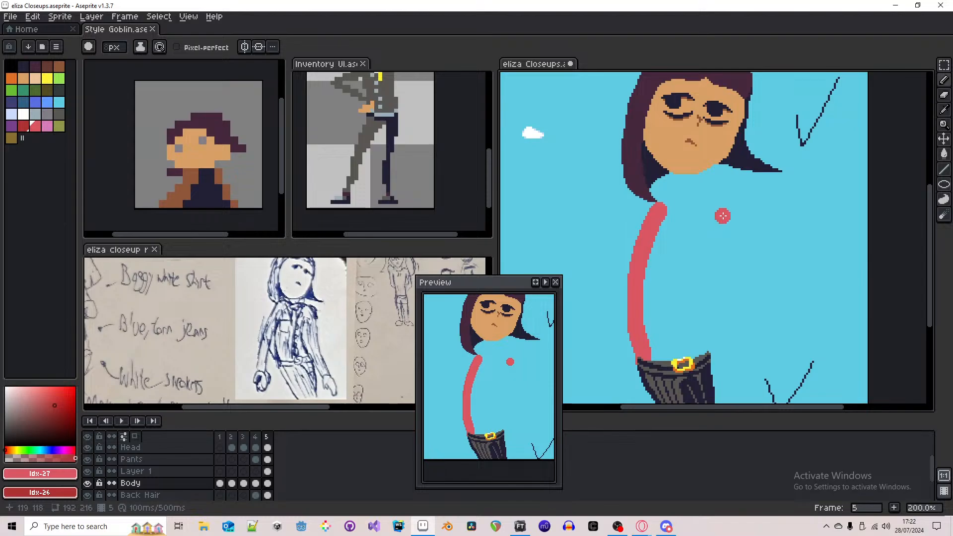
mouse_move(725, 200)
mouse_down()
mouse_move(700, 280)
mouse_move(706, 358)
mouse_up()
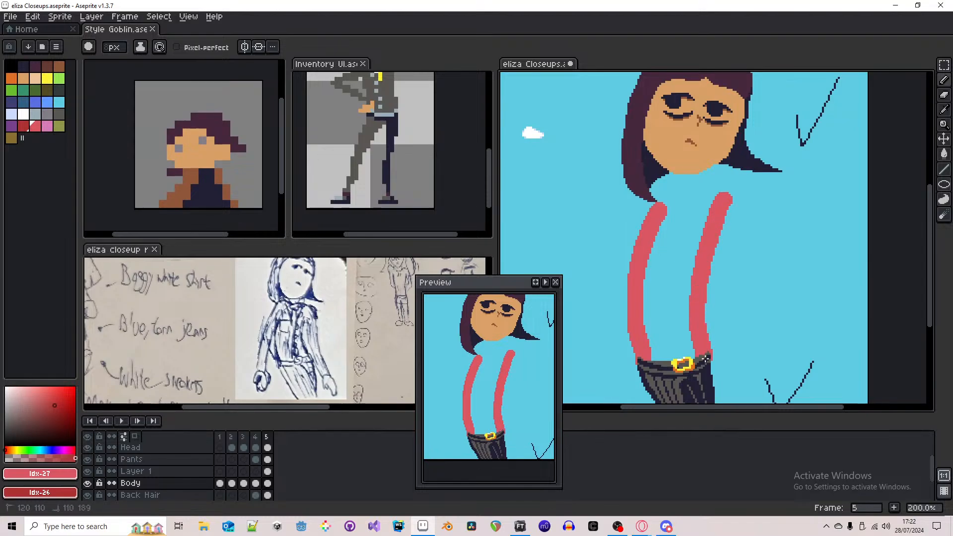
- Paint the light red shoulder and sleeve stub beneath the long hair, and join the two torso sides along the neckline
scroll(719, 339, down, 1)
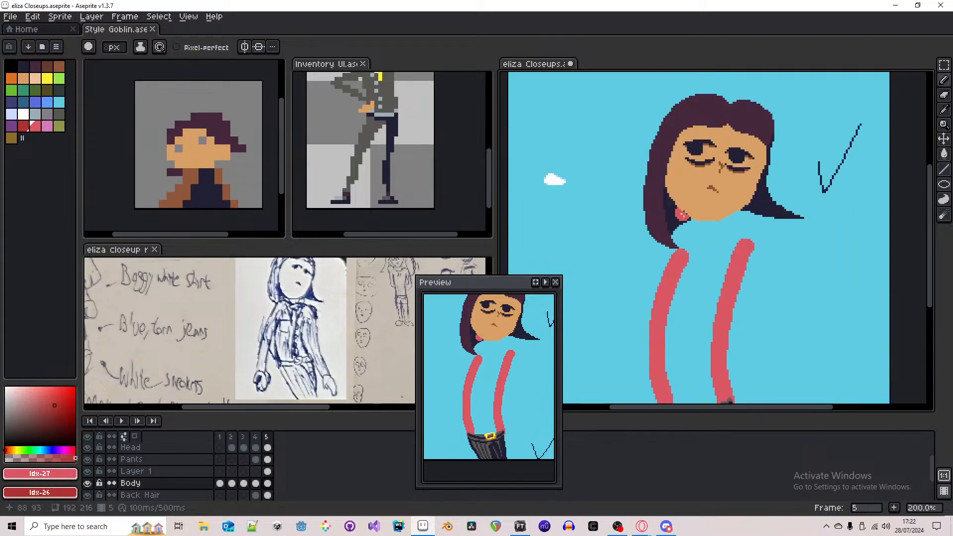
scroll(686, 215, up, 1)
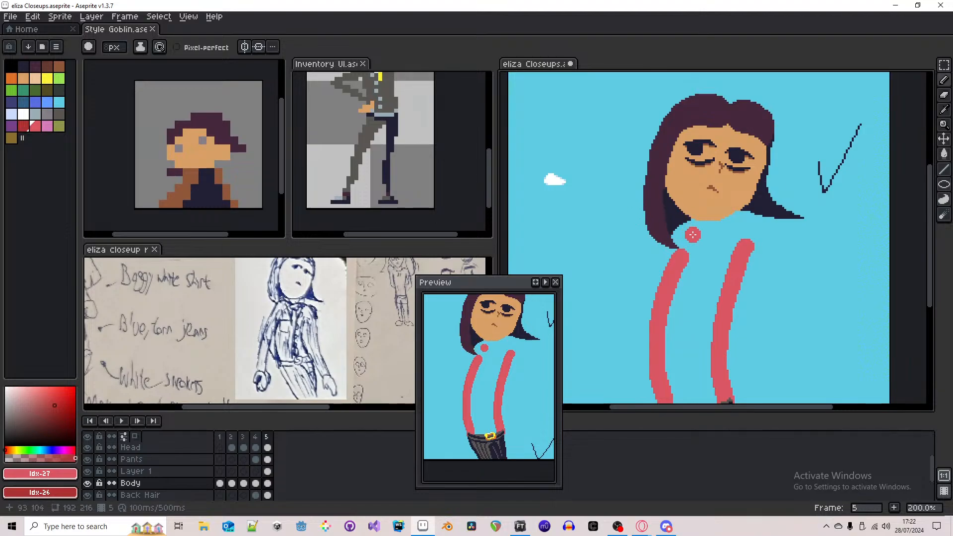
drag(693, 235, 640, 267)
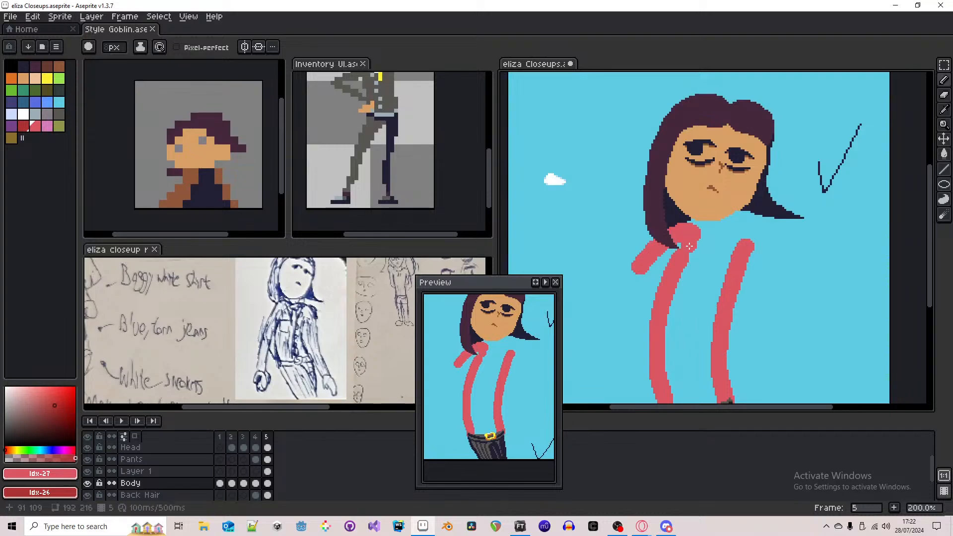
drag(689, 246, 660, 279)
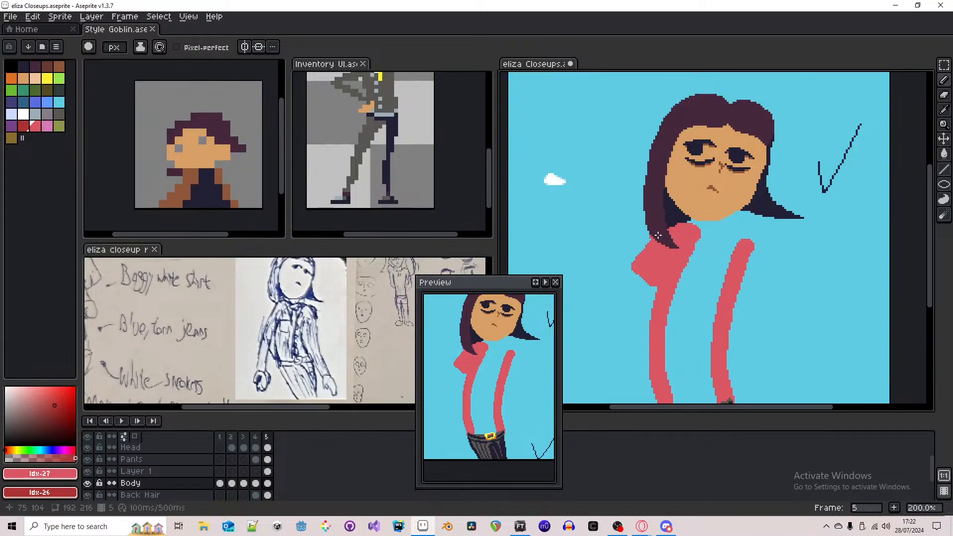
scroll(665, 265, down, 1)
scroll(682, 236, up, 2)
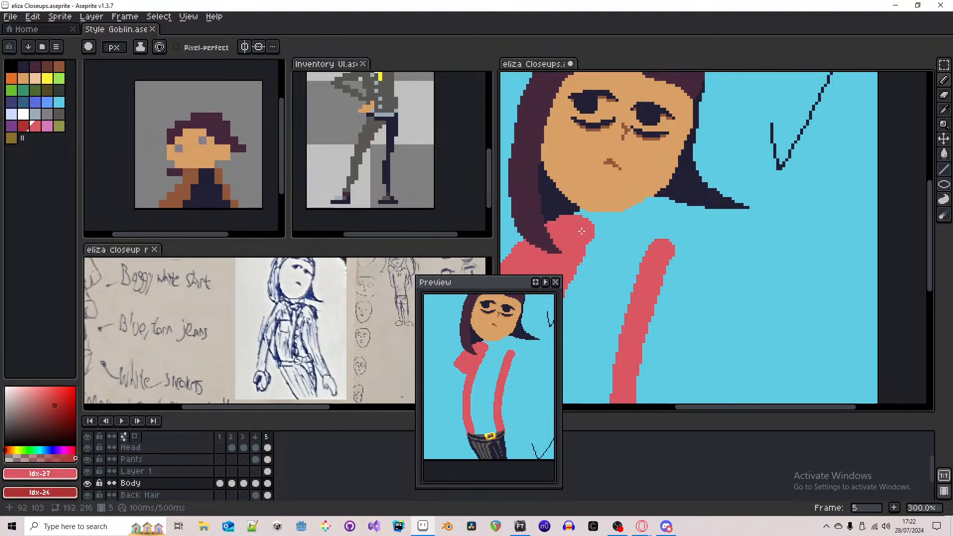
drag(581, 231, 670, 232)
scroll(821, 193, down, 1)
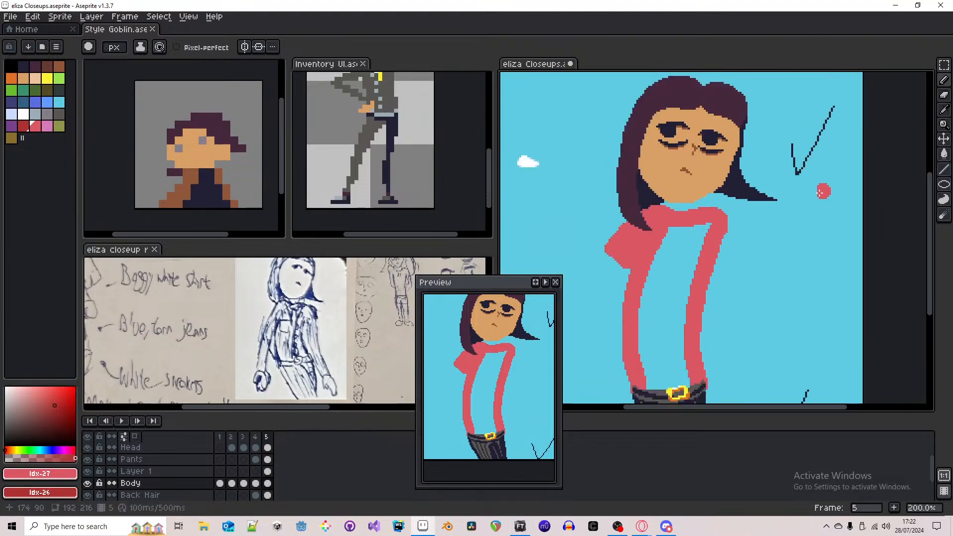
- Close the torso outline along the belt and bucket-fill its inside light red with contiguous filling enabled
scroll(820, 193, down, 1)
scroll(733, 308, up, 2)
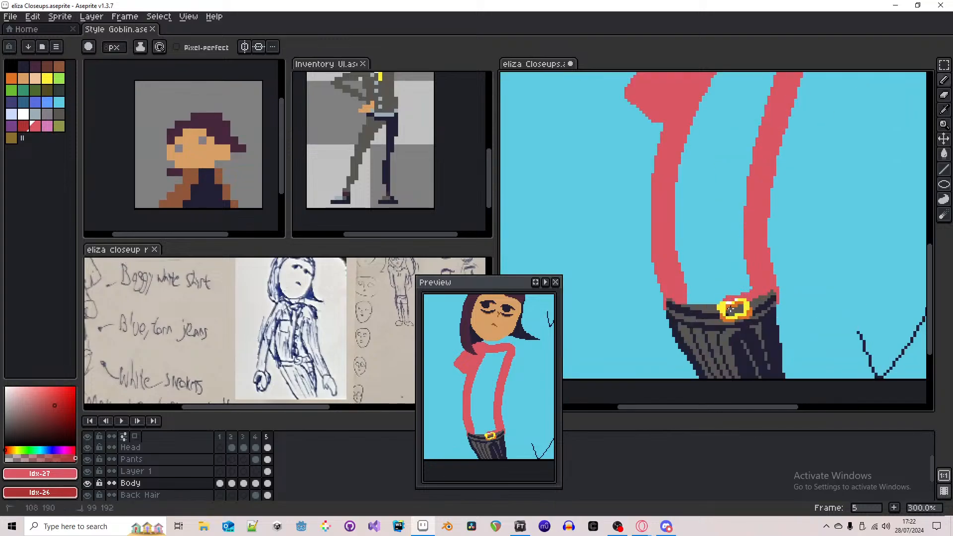
key(g)
scroll(692, 263, down, 2)
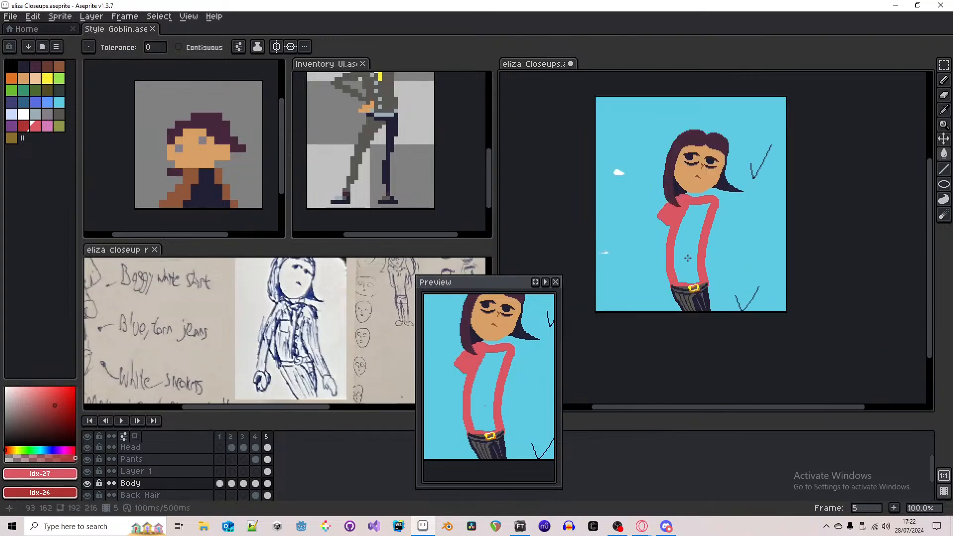
click(688, 257)
key(ctrl+z)
click(178, 46)
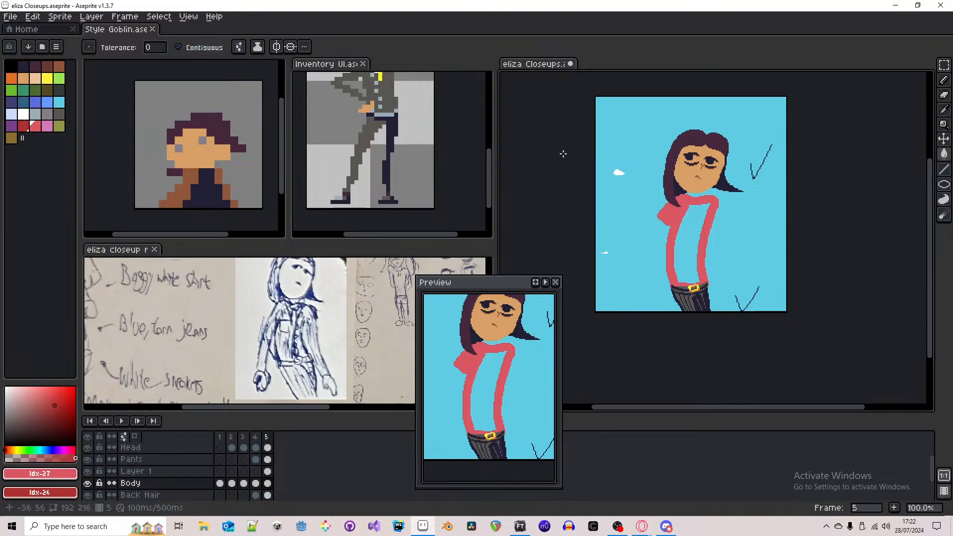
click(694, 224)
- Erase the stray red pixels sticking out past the belt's right end and trim the waist edge just above it
key(b)
drag(736, 226, 729, 240)
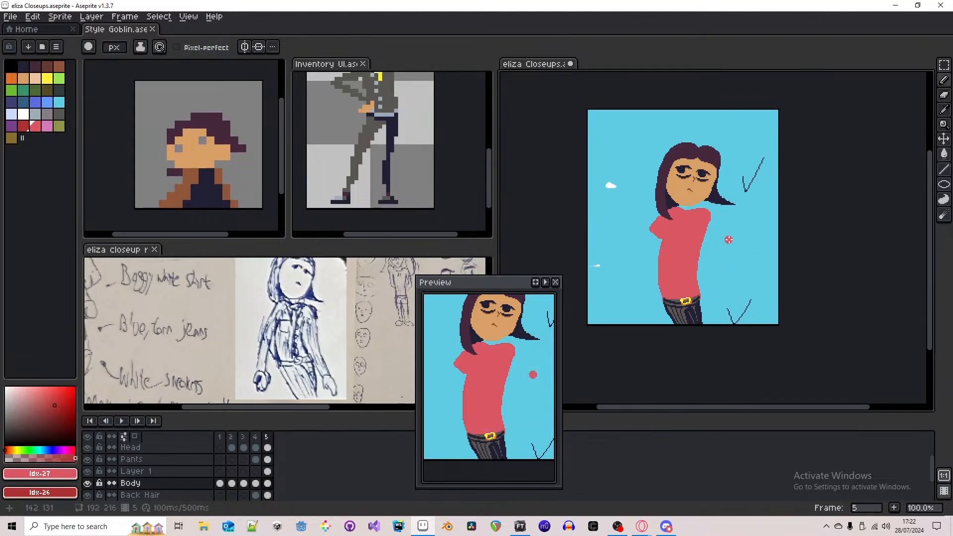
key(e)
scroll(706, 297, up, 5)
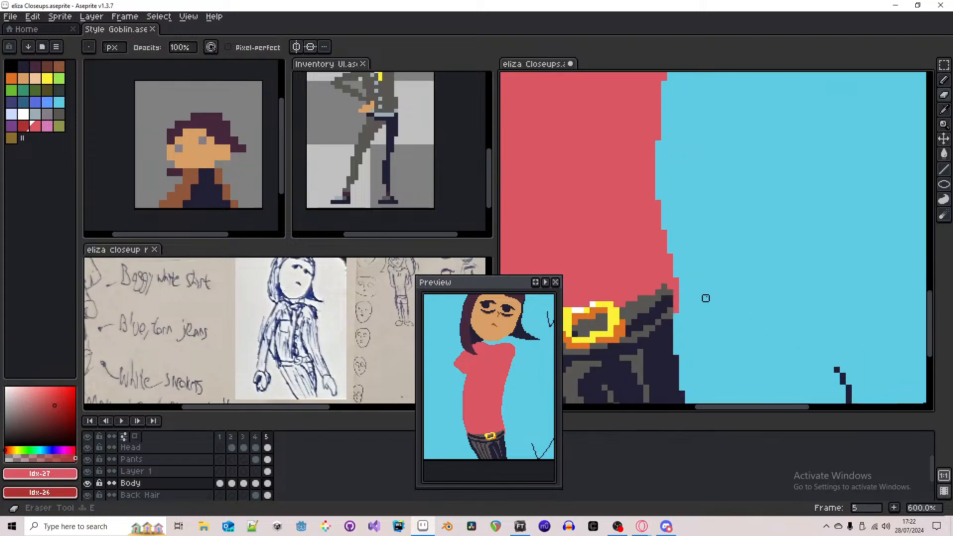
drag(677, 286, 676, 316)
scroll(735, 272, down, 3)
scroll(710, 278, up, 3)
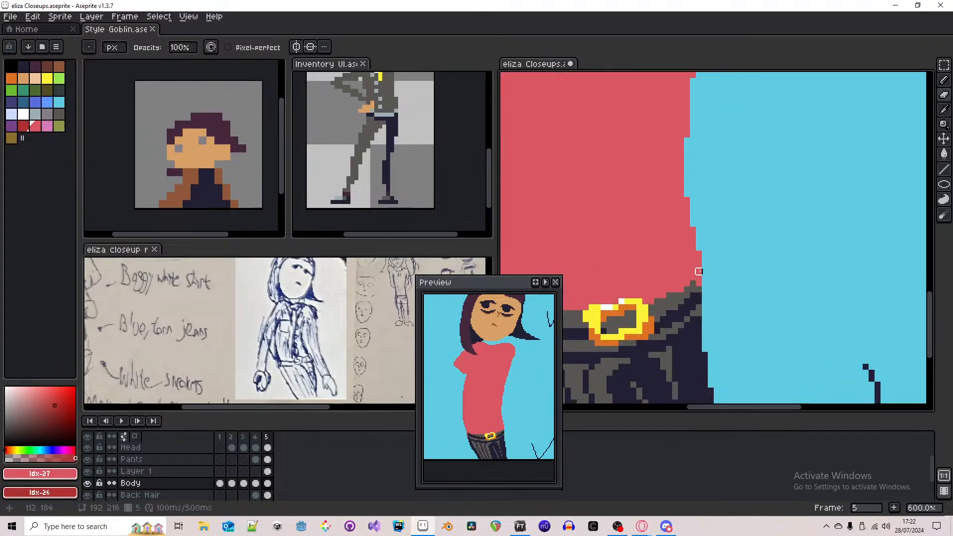
scroll(735, 258, down, 5)
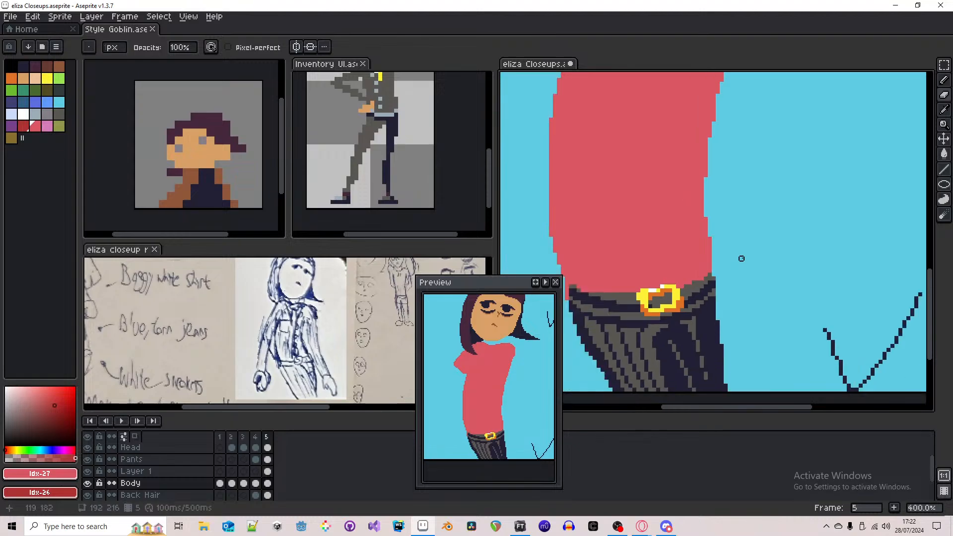
scroll(715, 252, up, 4)
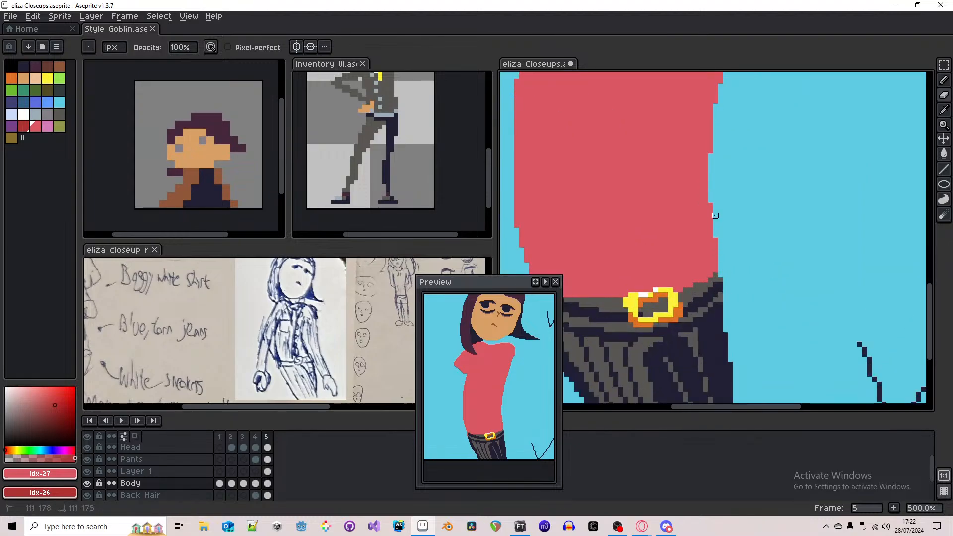
scroll(711, 263, down, 3)
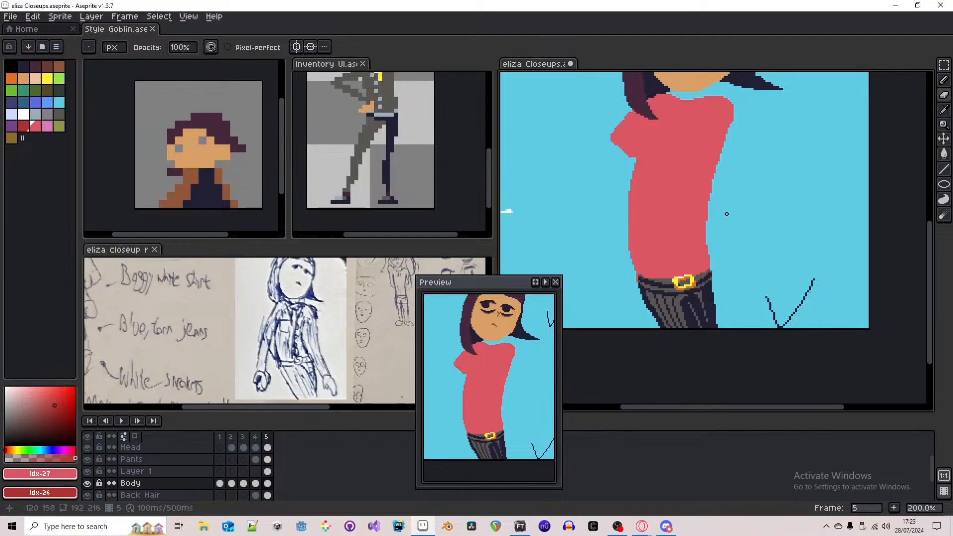
- Enlarge the eraser and carve a curved strip down the torso's right side, from the armpit to above the belt
drag(730, 208, 721, 247)
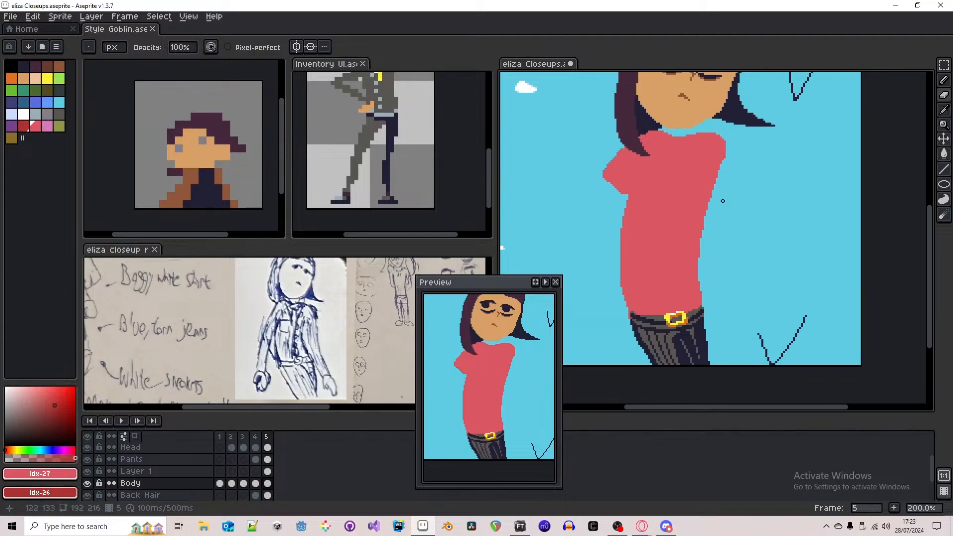
scroll(711, 178, up, 1)
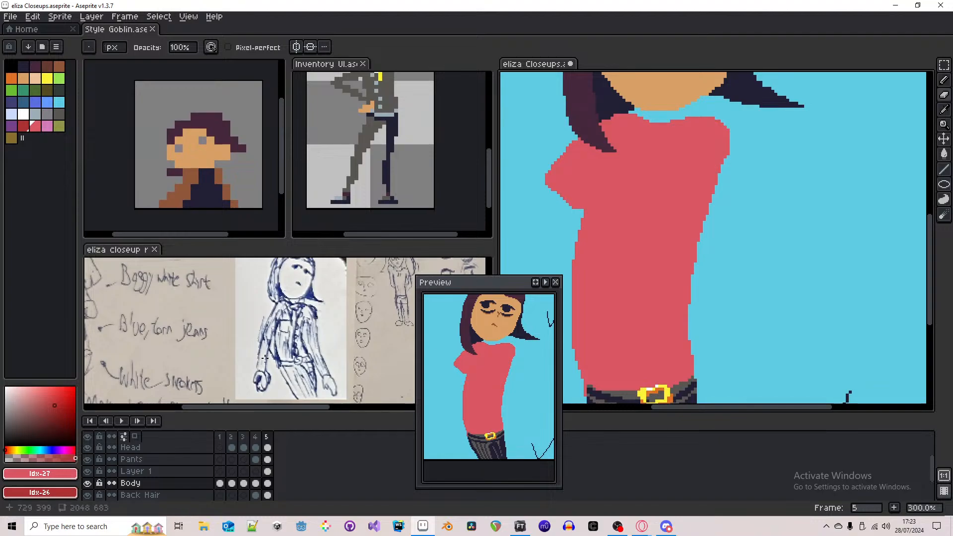
scroll(296, 335, up, 1)
scroll(346, 332, down, 1)
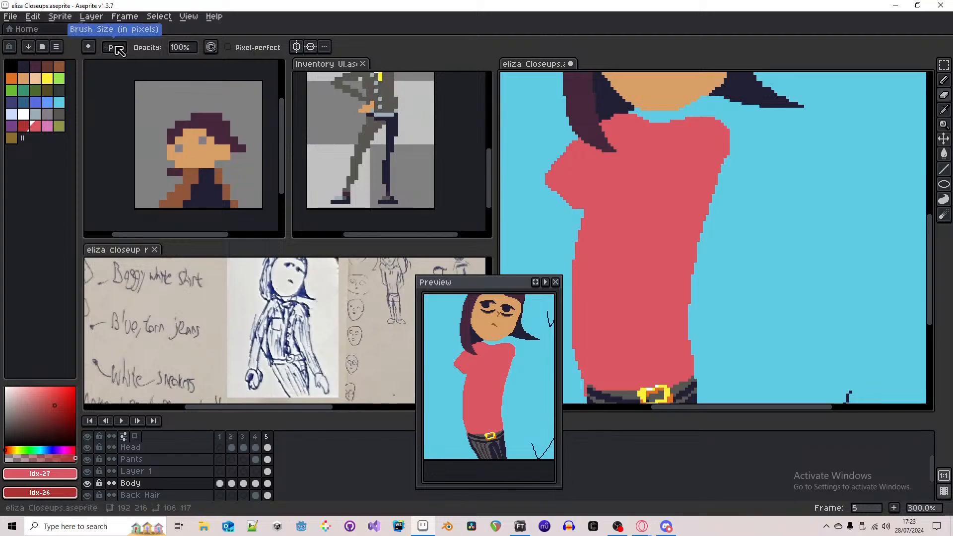
key(m)
mouse_move(632, 139)
mouse_down()
mouse_move(750, 326)
mouse_move(756, 372)
mouse_move(724, 372)
mouse_move(697, 343)
mouse_move(673, 265)
mouse_move(735, 142)
mouse_up()
click(804, 309)
key(e)
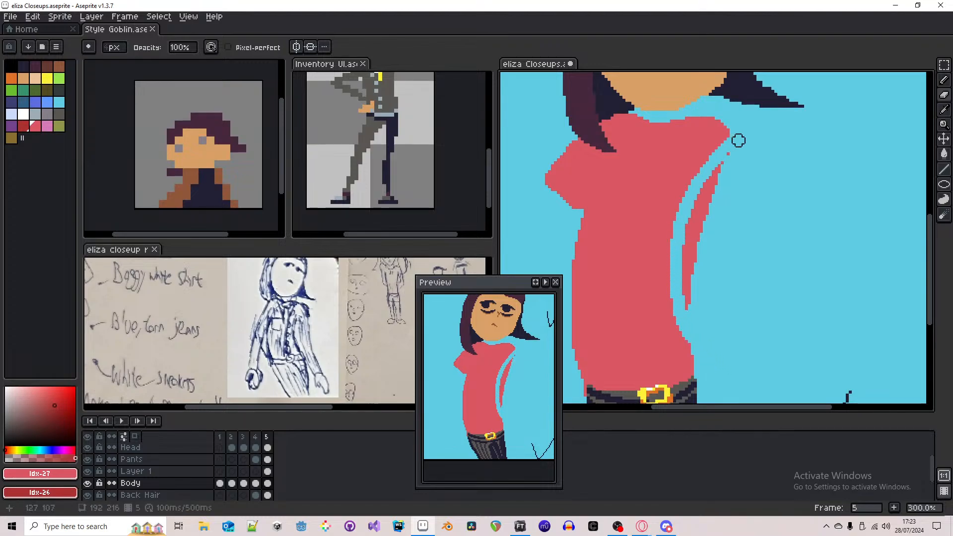
scroll(725, 160, down, 2)
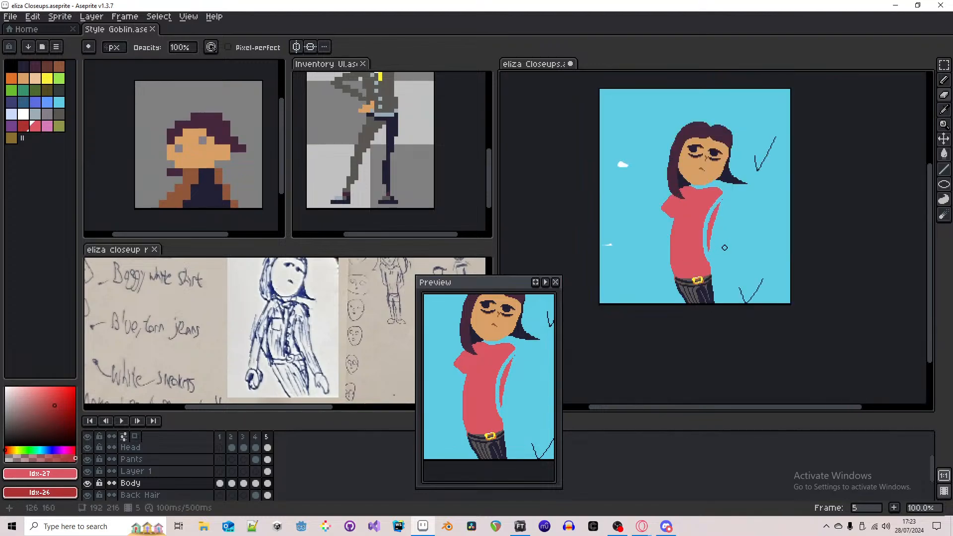
scroll(725, 225, up, 2)
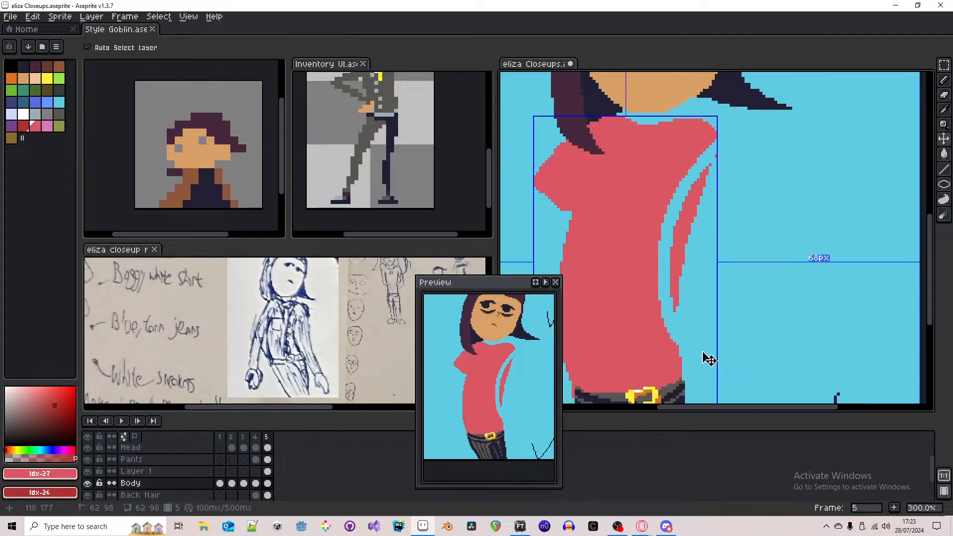
mouse_move(676, 323)
mouse_down()
mouse_move(678, 210)
mouse_move(726, 143)
mouse_move(681, 262)
mouse_up()
key(ctrl+z)
key(ctrl+z)
drag(679, 292, 720, 147)
key(ctrl+z)
key(ctrl+z)
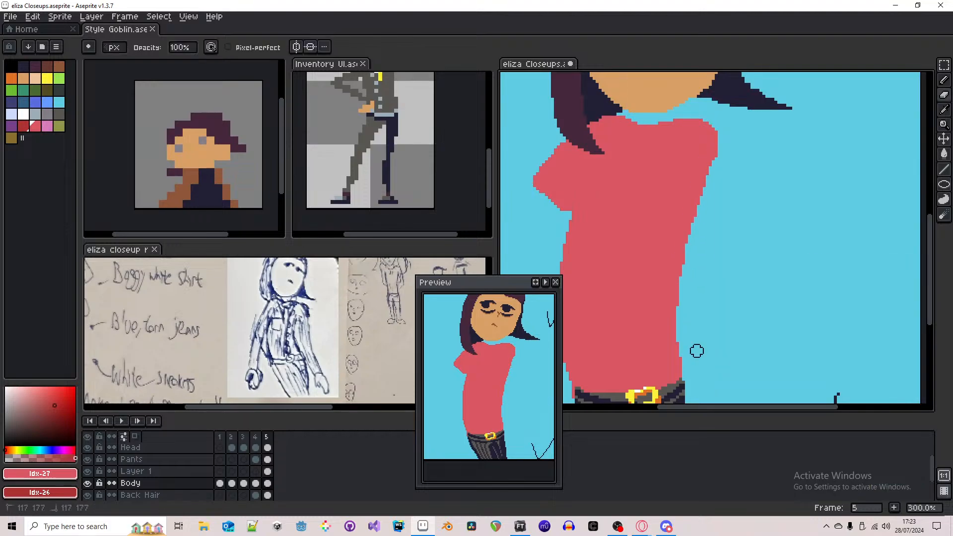
- Erase along the right side of the red torso to carve a narrower waist and a smooth curve beneath the shoulder
mouse_move(679, 326)
mouse_down()
mouse_move(673, 246)
mouse_move(701, 189)
mouse_move(709, 210)
mouse_move(685, 251)
mouse_move(685, 240)
mouse_move(677, 284)
mouse_move(669, 276)
mouse_up()
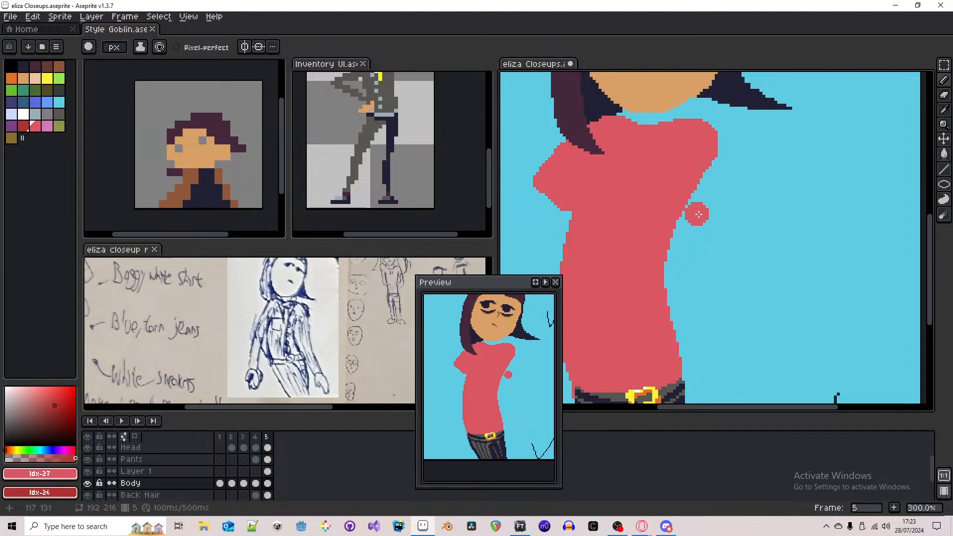
scroll(708, 189, up, 1)
key(e)
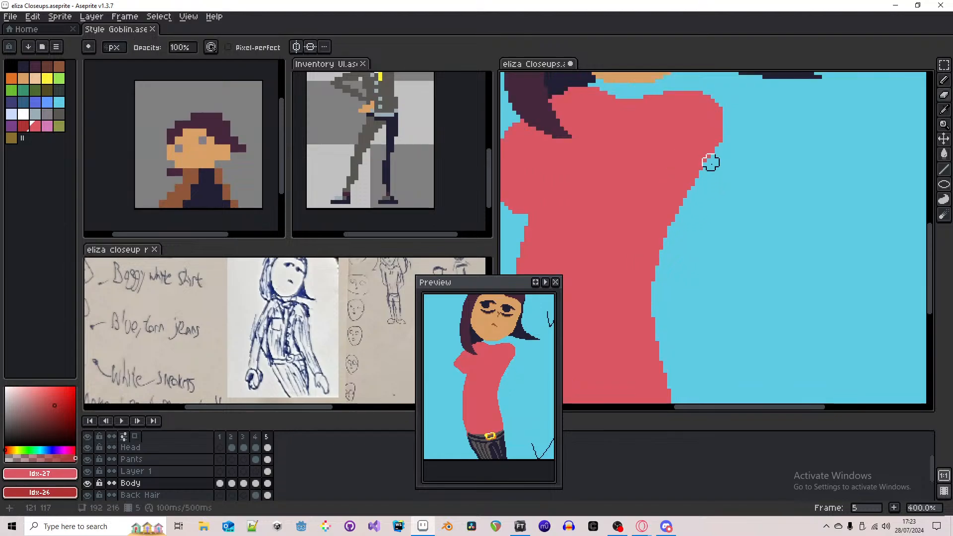
drag(711, 162, 688, 206)
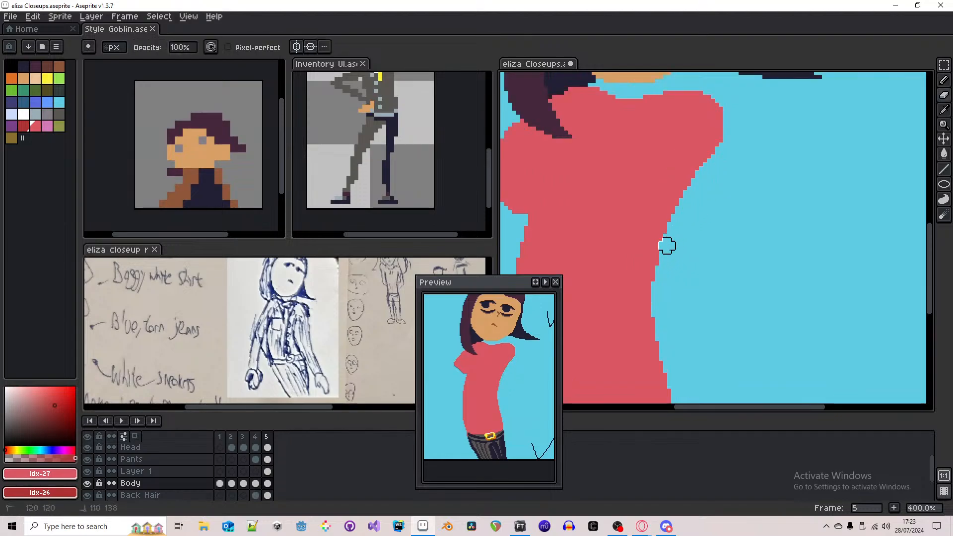
scroll(665, 256, down, 4)
key(b)
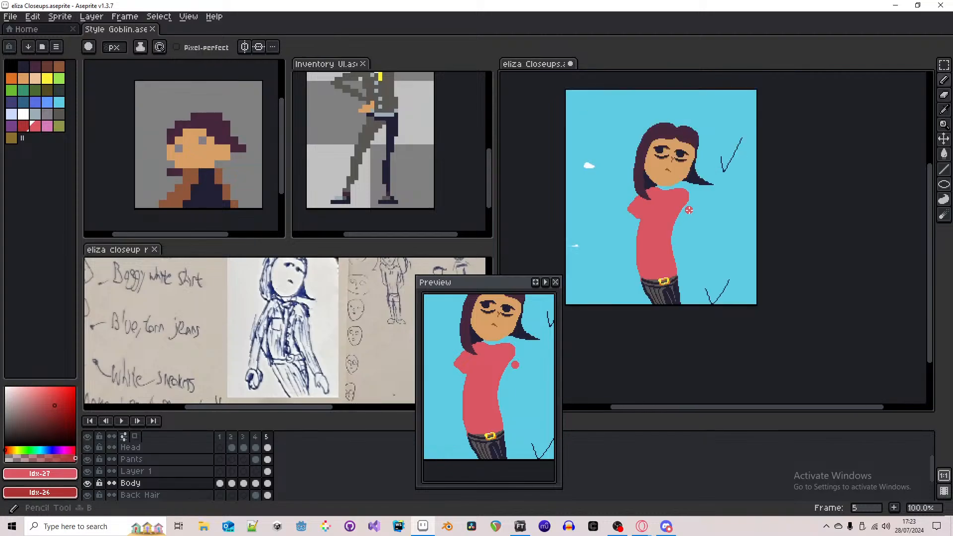
- Select the torso's right shoulder area, move it down 2 pixels, and deselect
scroll(689, 196, up, 4)
key(m)
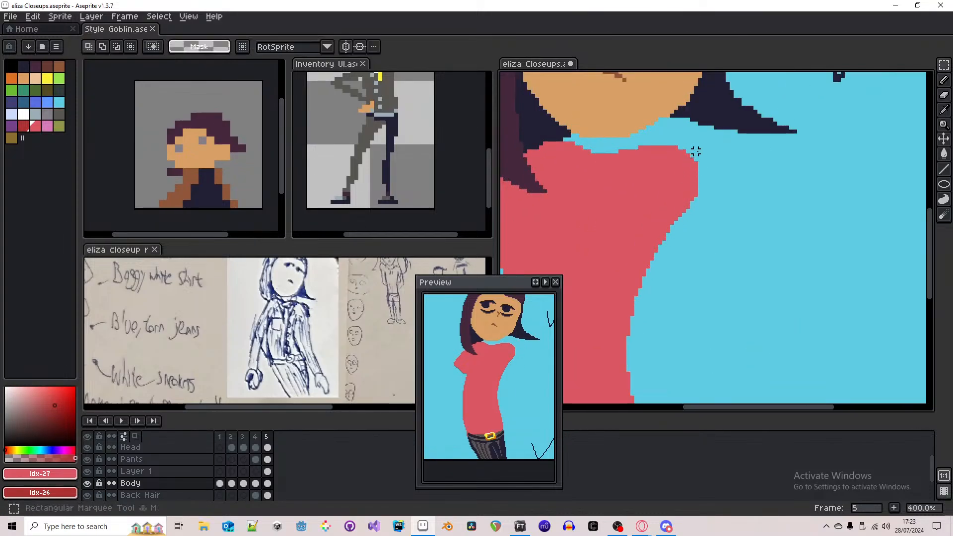
drag(701, 143, 609, 214)
key(Down)
key(Down)
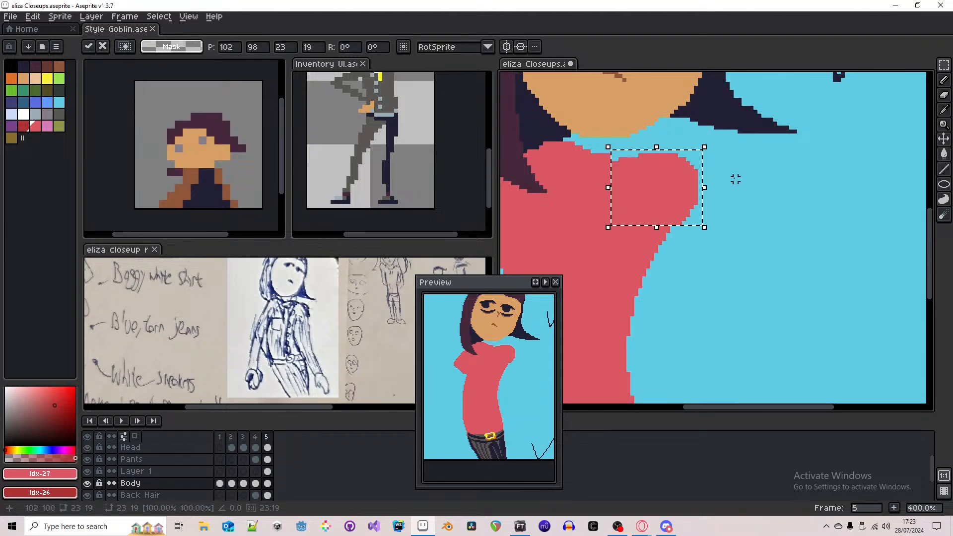
key(ctrl+d)
key(b)
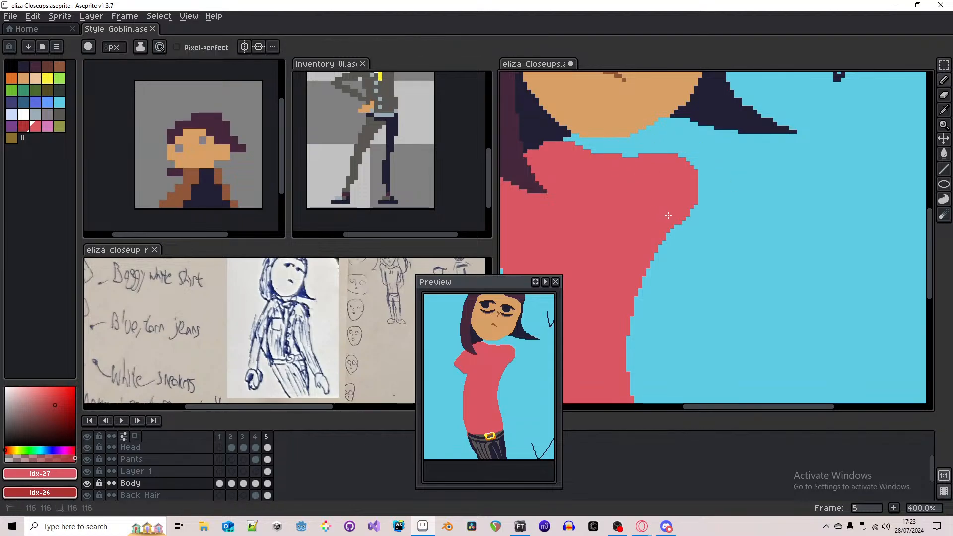
- Erase along the top edge of the right shoulder to lower and flatten its outline
scroll(682, 228, down, 3)
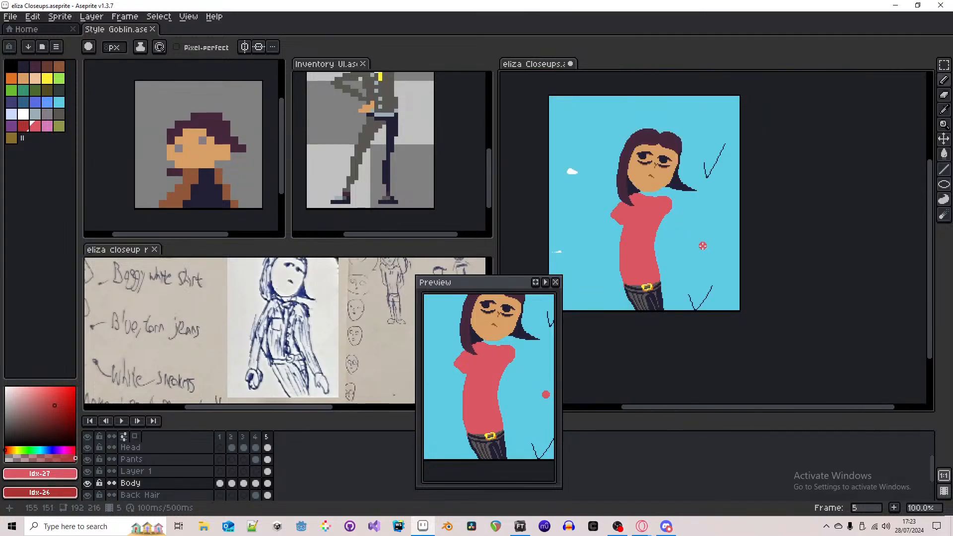
scroll(671, 206, up, 4)
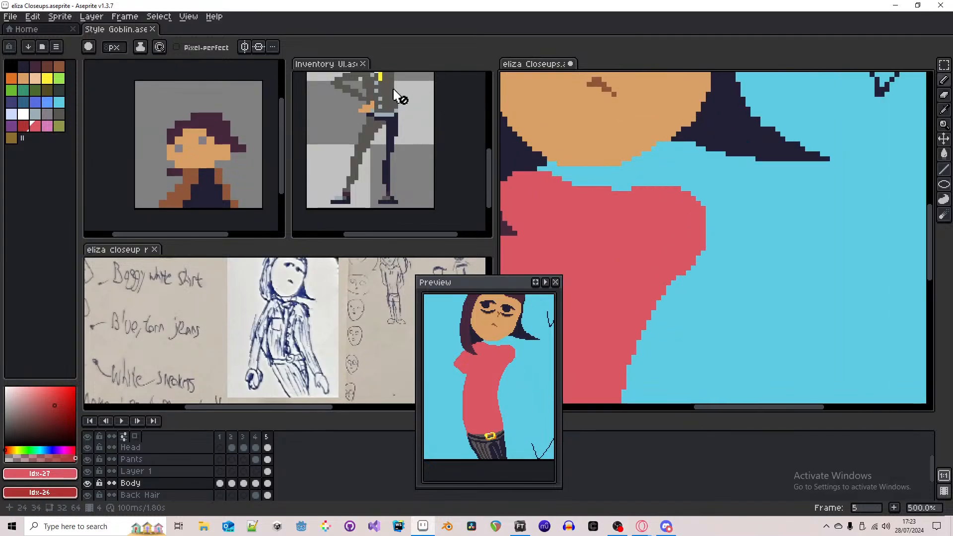
scroll(627, 198, up, 2)
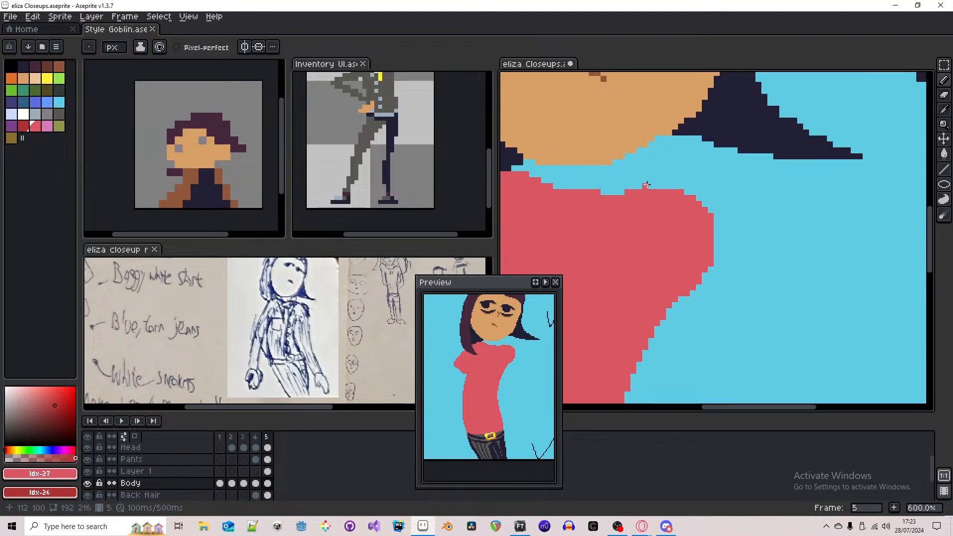
key(e)
drag(628, 194, 712, 187)
scroll(695, 174, down, 4)
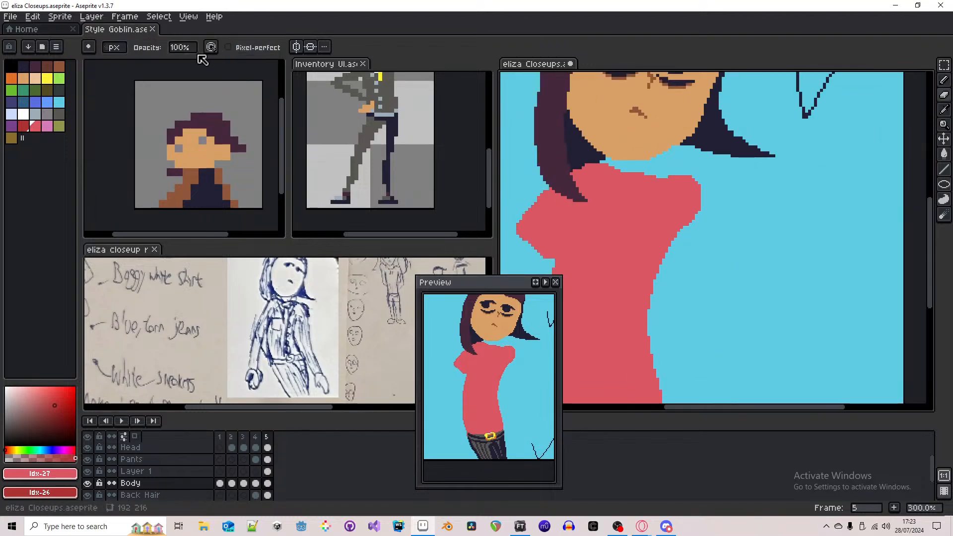
- Paint the left arm in the shirt's red #d95763 as a long sleeve hanging from the shoulder to hip height
key(b)
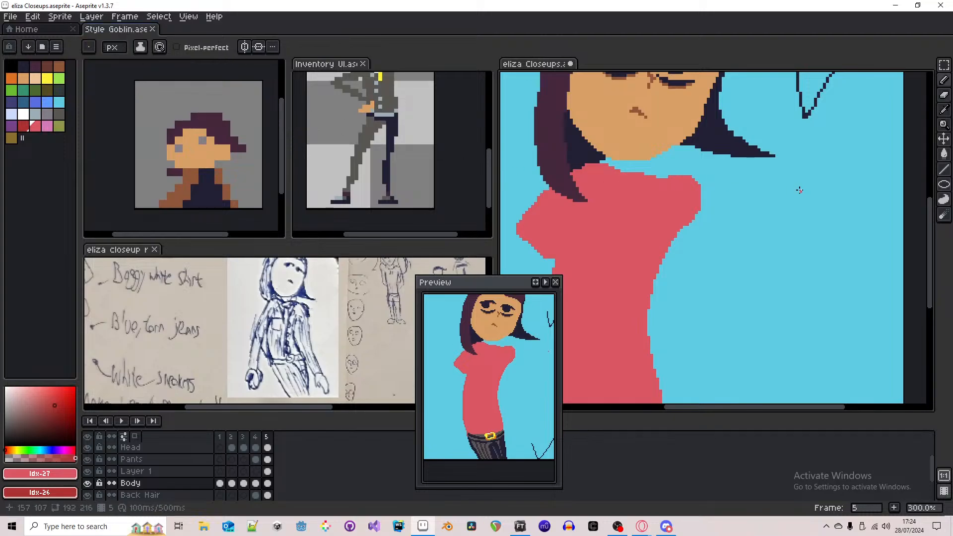
scroll(789, 189, down, 2)
drag(788, 188, 787, 189)
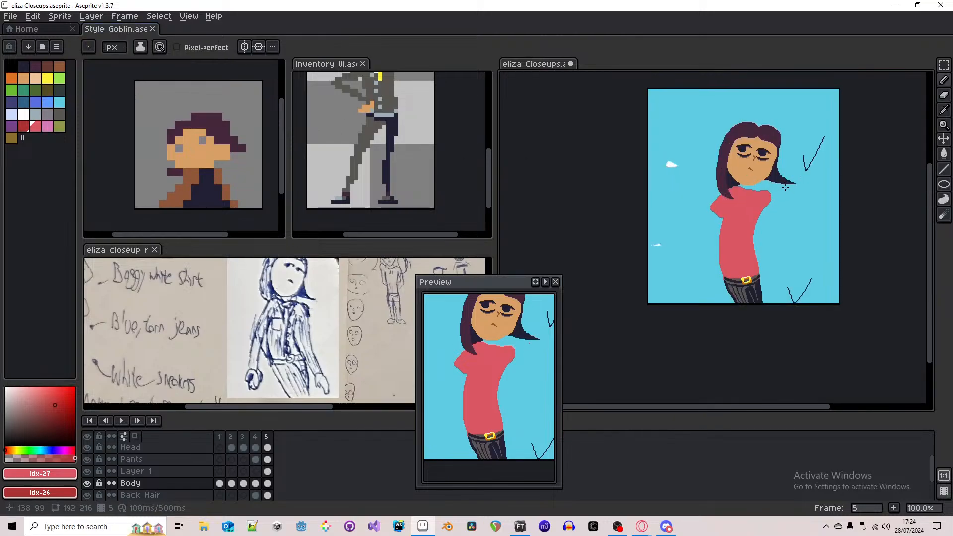
scroll(783, 191, up, 1)
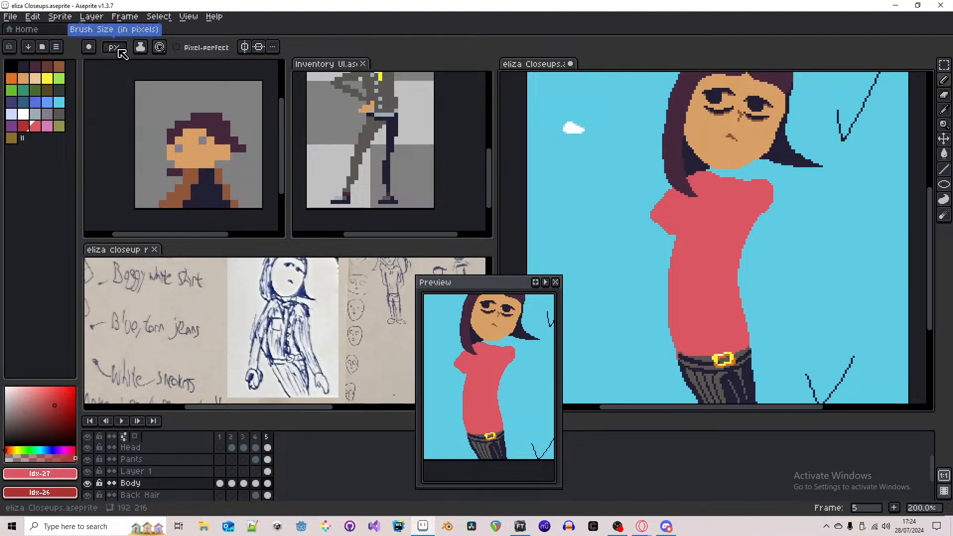
scroll(122, 53, up, 1)
mouse_move(744, 198)
mouse_down()
mouse_move(730, 200)
mouse_move(789, 196)
mouse_up()
key(i)
click(714, 149)
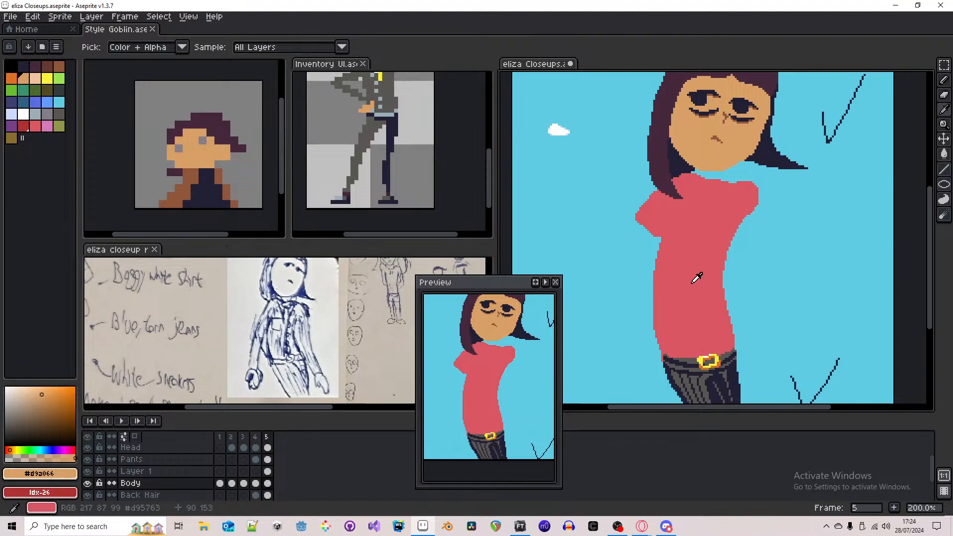
click(695, 271)
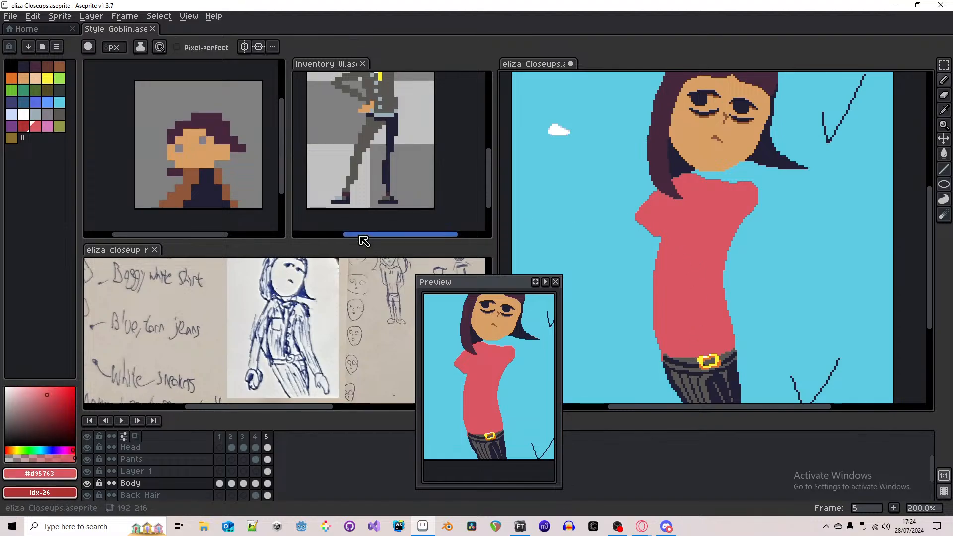
click(322, 299)
click(681, 299)
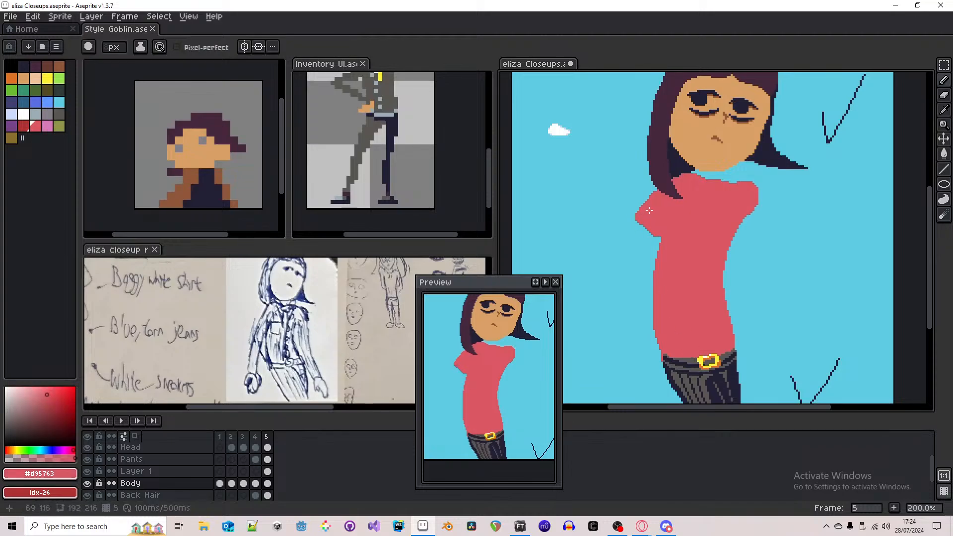
mouse_move(649, 211)
mouse_down()
mouse_move(618, 328)
mouse_move(614, 360)
mouse_move(619, 349)
mouse_move(629, 365)
mouse_move(636, 300)
mouse_up()
key(ctrl+z)
mouse_move(628, 363)
mouse_down()
mouse_move(639, 237)
mouse_move(652, 221)
mouse_move(621, 361)
mouse_up()
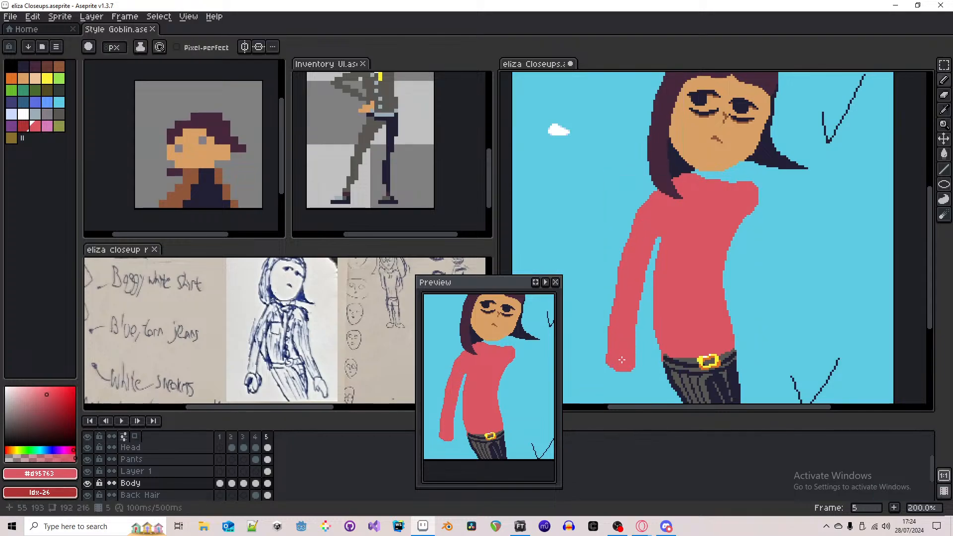
- Sample the face's skin tone #d9a066 as the secondary colour and paint a rounded hand at the end of the left sleeve
scroll(622, 359, up, 3)
scroll(680, 187, down, 5)
key(alt)
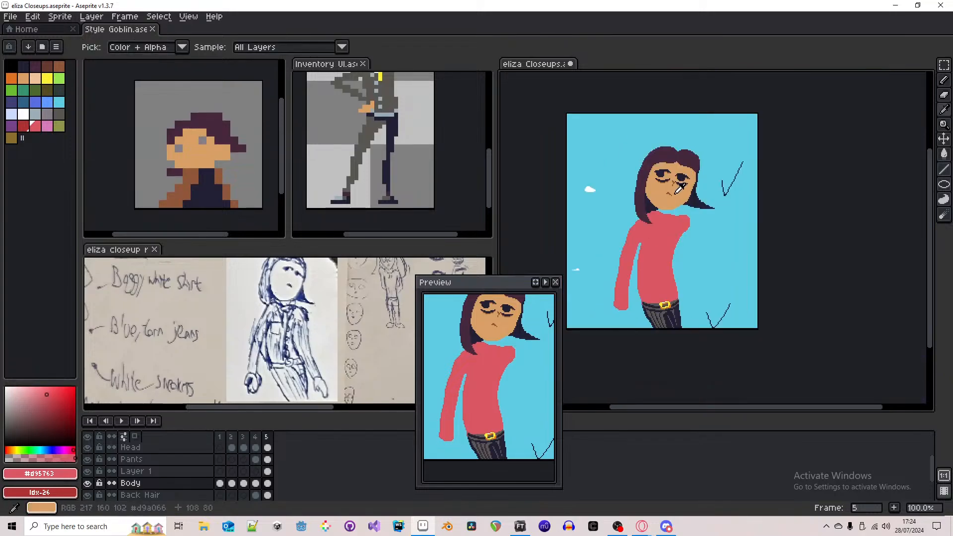
alt+right_click(680, 188)
scroll(616, 302, up, 2)
scroll(618, 310, down, 1)
click(631, 334)
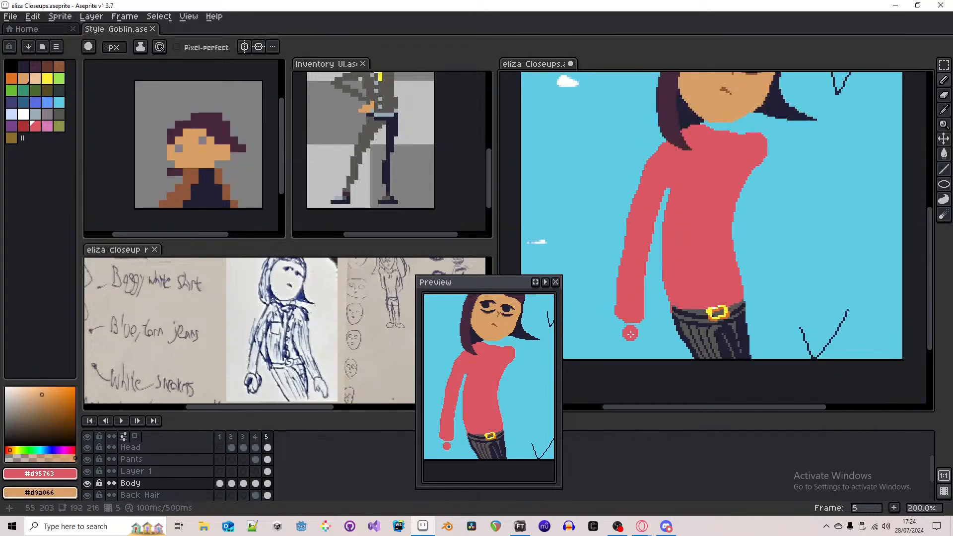
mouse_move(633, 338)
mouse_down()
mouse_move(631, 346)
mouse_move(618, 339)
mouse_move(622, 326)
mouse_up()
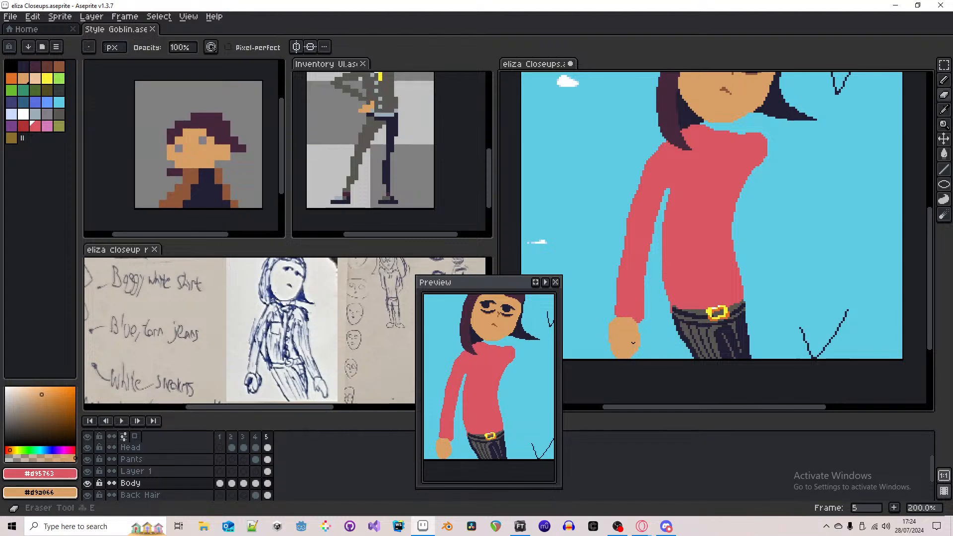
- Select the left hand with its cuff, move it up 2 pixels, and deselect
key(m)
drag(650, 293, 599, 385)
key(Up)
key(Up)
click(715, 355)
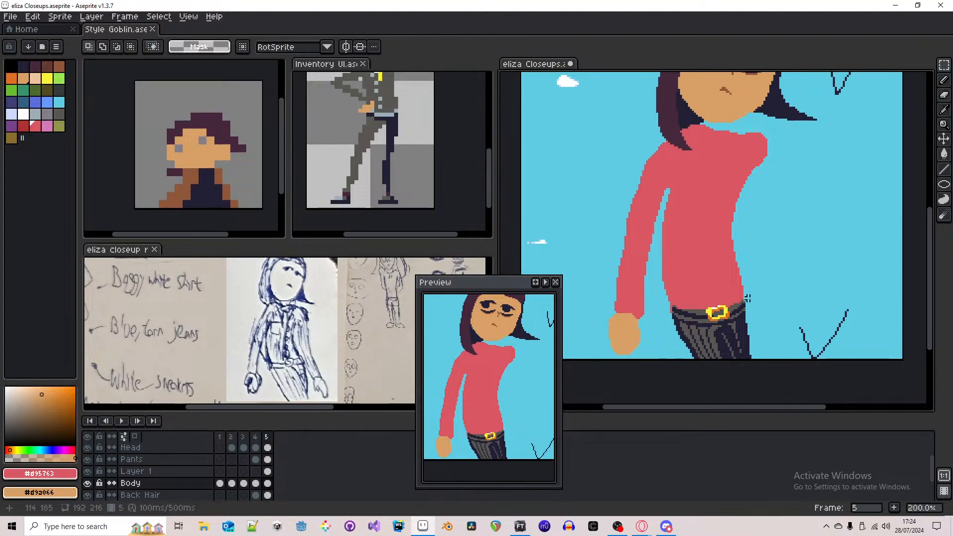
- Paint the right hand in skin tone #d9a066 over the lower sketched V mark beside the hips
drag(746, 299, 709, 317)
key(b)
mouse_move(768, 346)
mouse_down()
mouse_move(789, 367)
mouse_move(778, 344)
mouse_up()
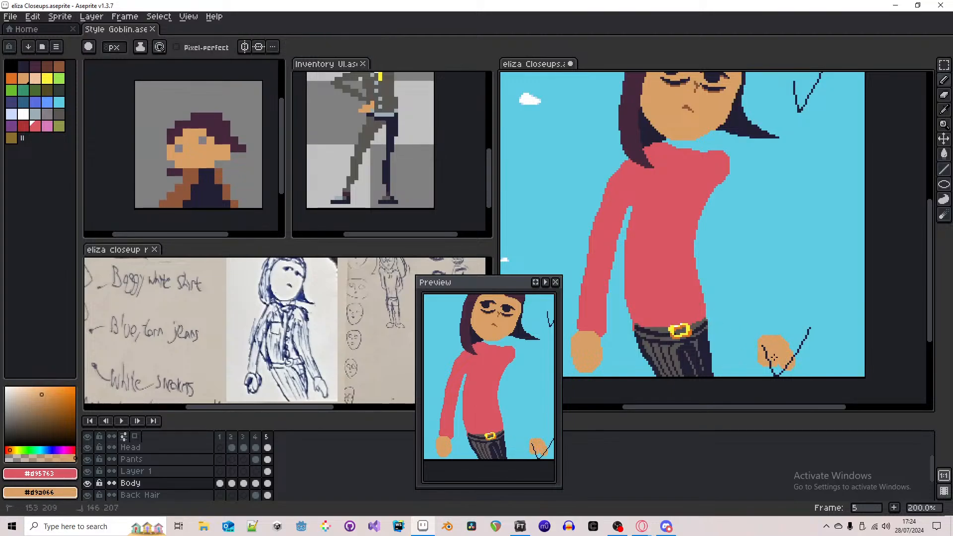
- Delete Layer 1 holding the sketched guide marks and make frame 5 of the Body layer active
scroll(787, 309, right, 3)
key(m)
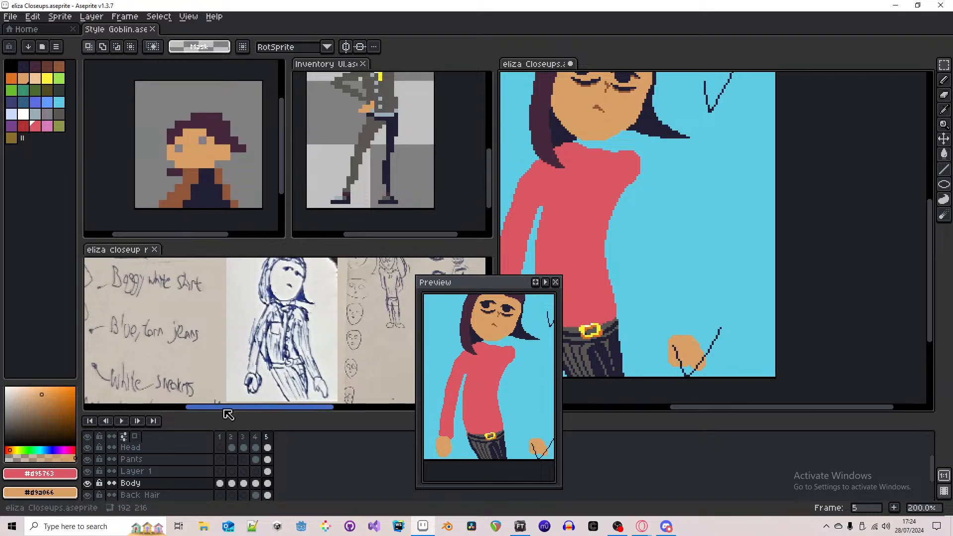
click(131, 471)
key(Delete)
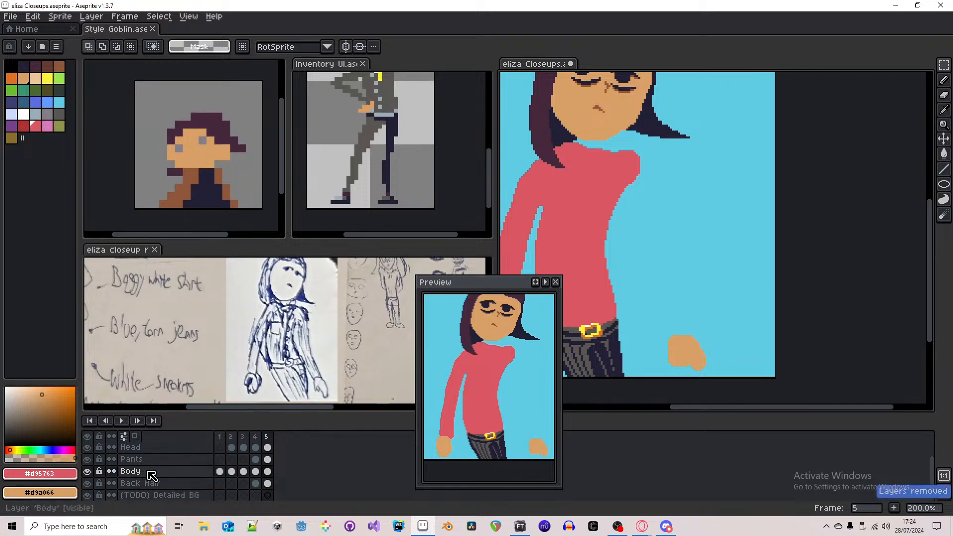
click(267, 472)
key(b)
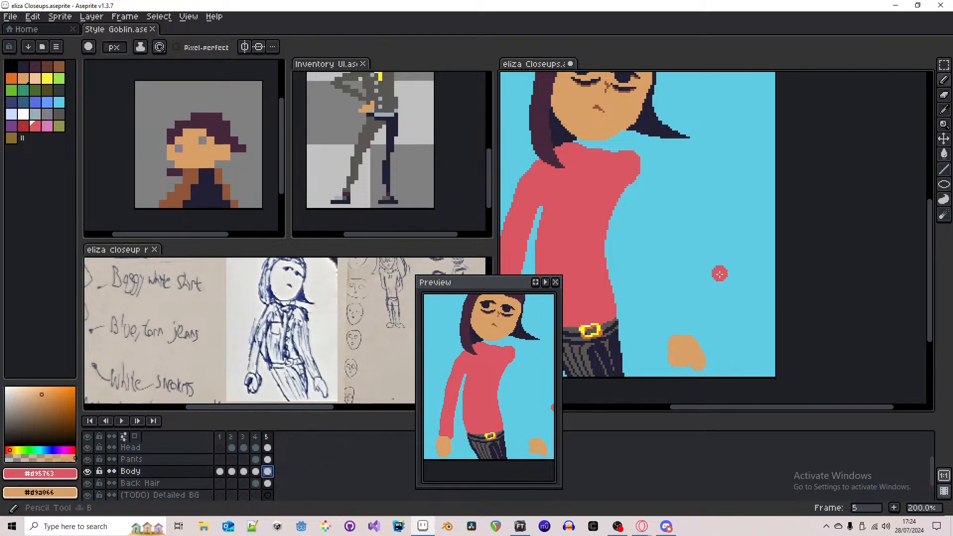
scroll(745, 258, down, 1)
scroll(725, 248, up, 1)
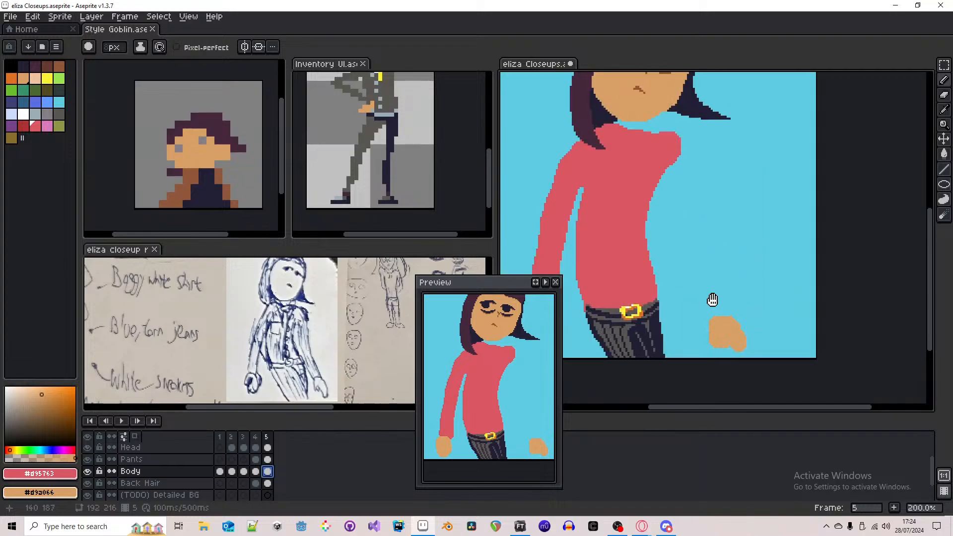
key(i)
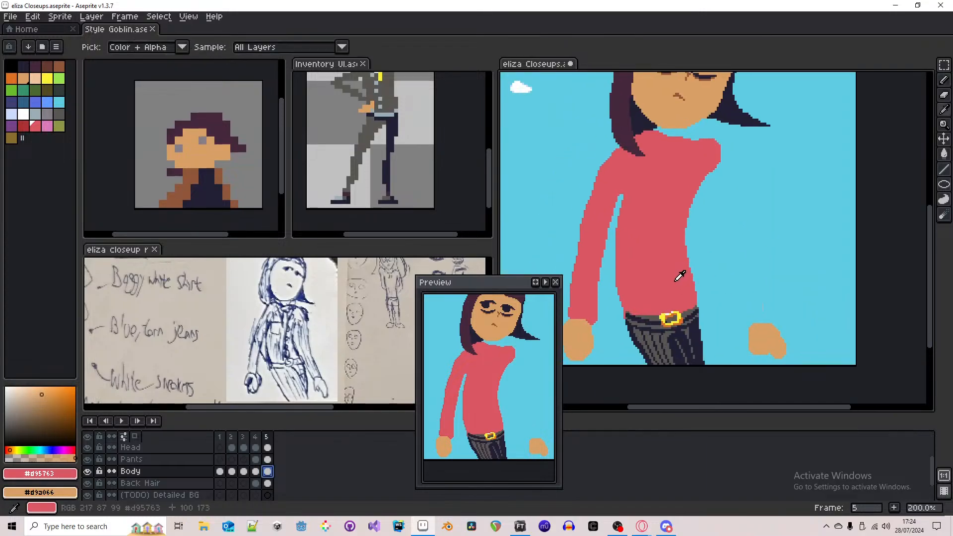
key(b)
drag(762, 310, 782, 327)
click(772, 336)
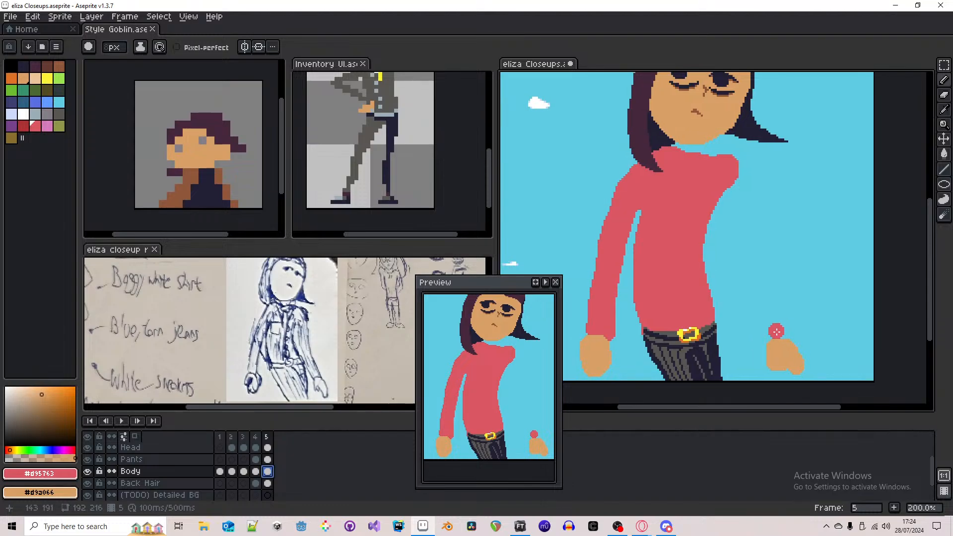
click(778, 331)
key(ctrl+z)
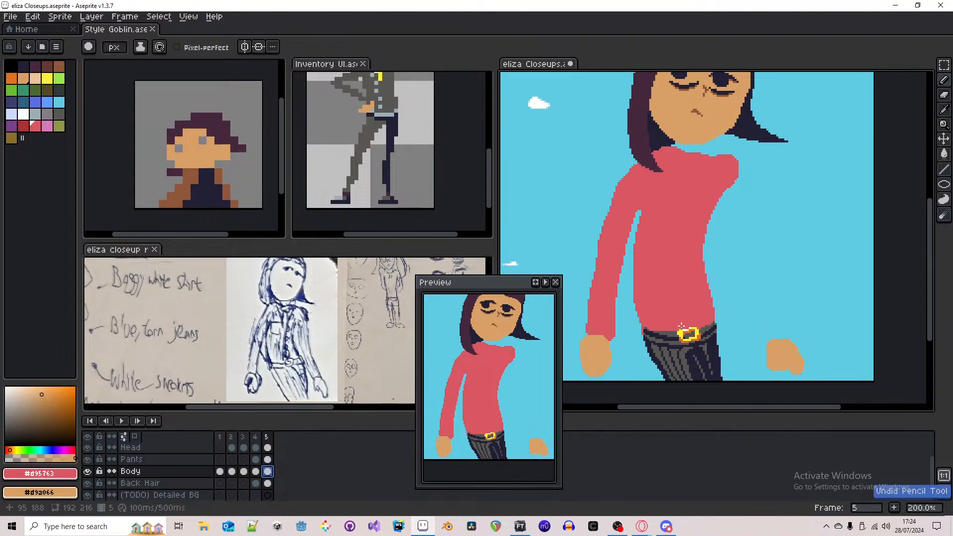
- Paint the right arm in red #d95763 as a curved sleeve joining the right shoulder to the right hand
drag(778, 327, 728, 327)
scroll(728, 327, down, 1)
scroll(728, 328, up, 1)
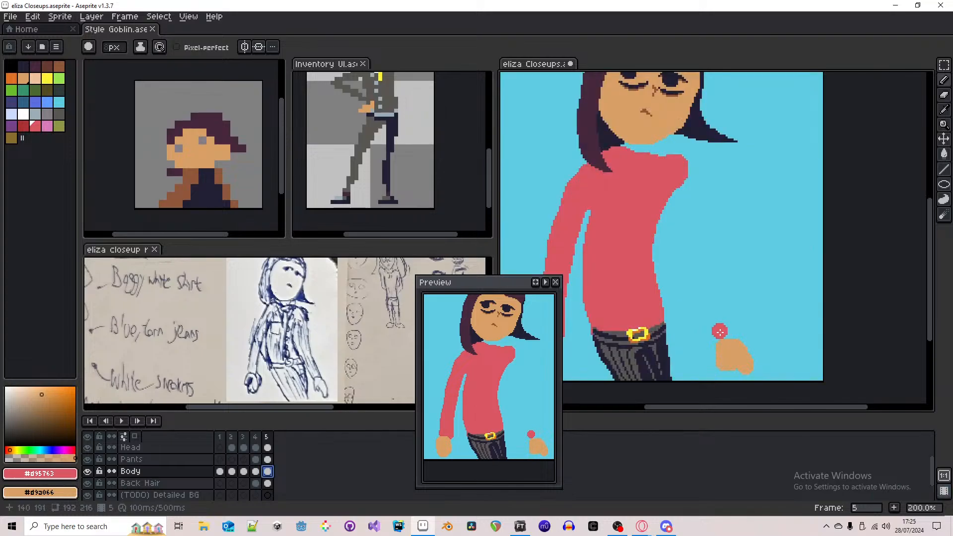
mouse_move(720, 332)
mouse_down()
mouse_move(694, 241)
mouse_move(690, 171)
mouse_move(685, 258)
mouse_move(715, 337)
mouse_up()
key(ctrl+z)
- Clean up the right wrist where sleeve and hand meet using skin tone #d9a066, and resample the sleeve's red #d95763
scroll(719, 346, up, 6)
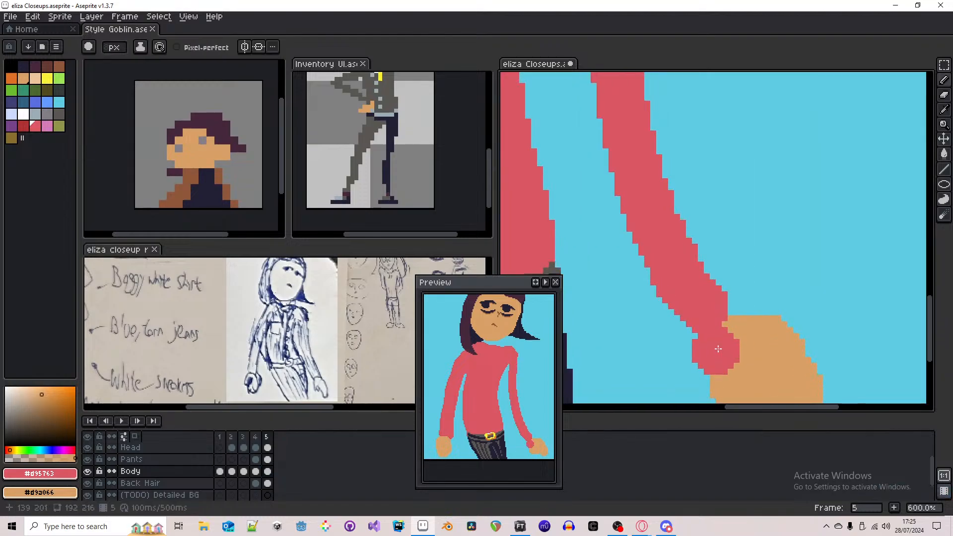
alt+click(727, 320)
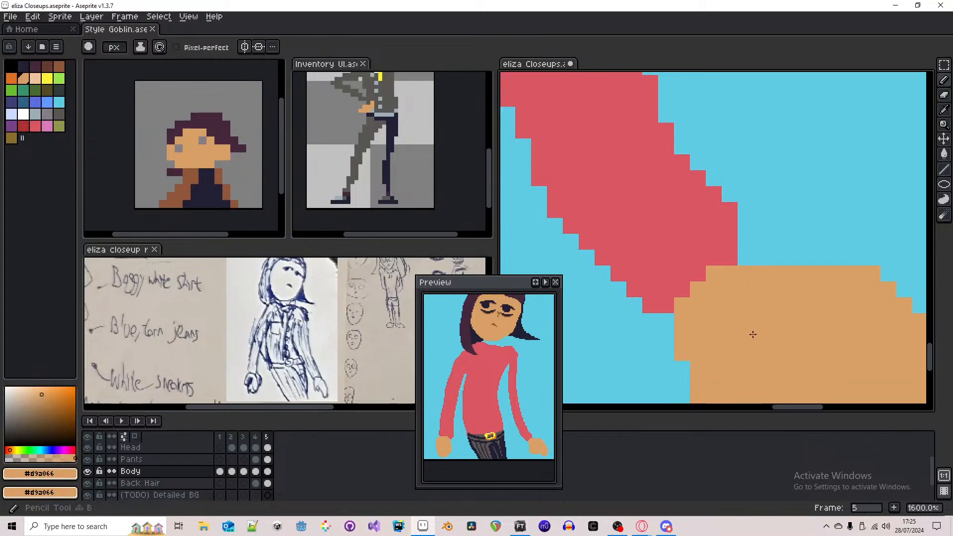
alt+click(695, 277)
scroll(677, 275, down, 6)
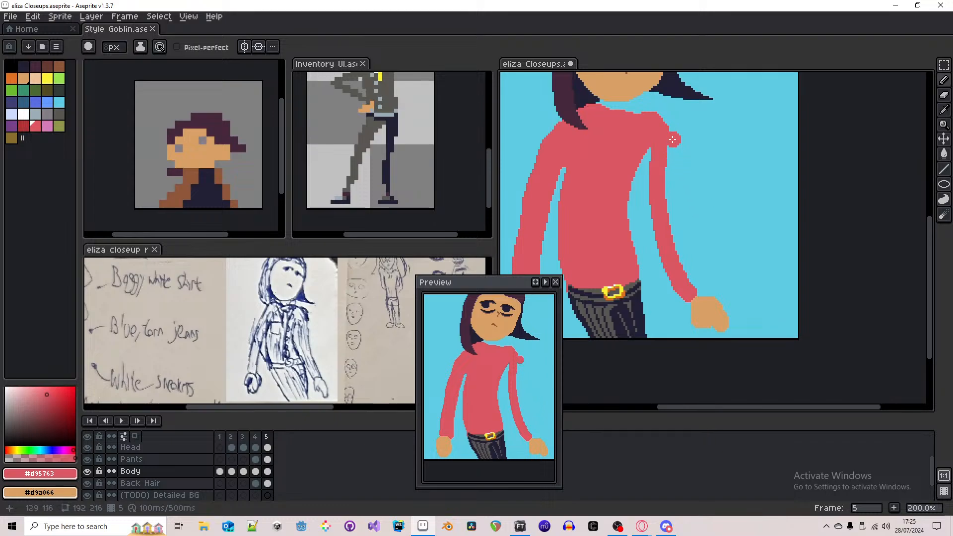
- Smooth the right sleeve's edges from the shoulder down to the wrist in red #d95763
scroll(663, 135, up, 1)
scroll(656, 139, down, 1)
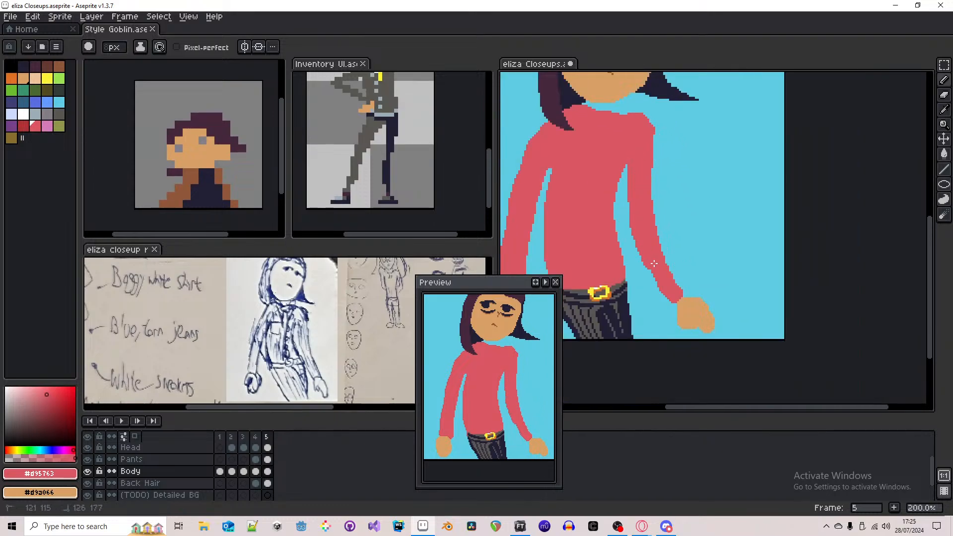
drag(675, 296, 677, 299)
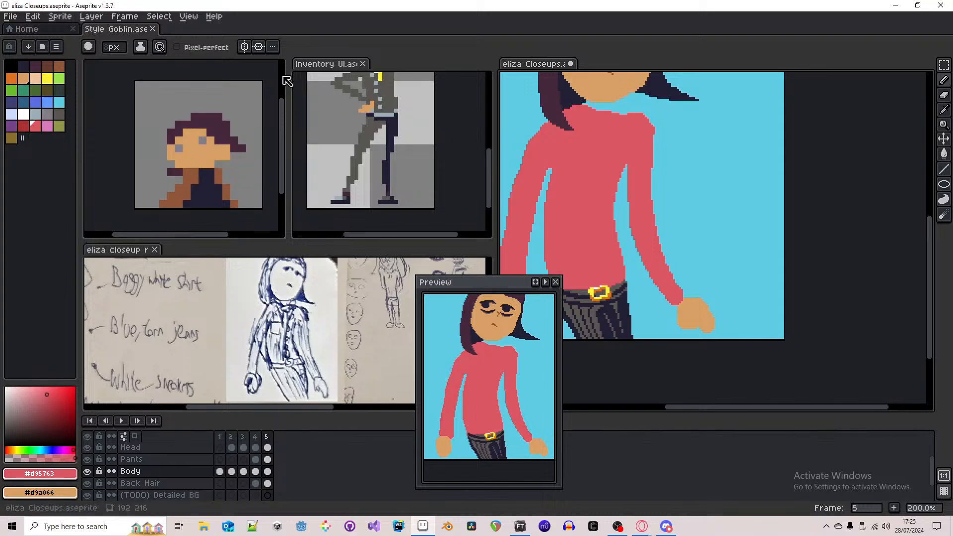
- Touch up the right wrist where sleeve meets hand, using sampled skin tone #d9a066 and sleeve red #d95763
scroll(124, 48, down, 7)
scroll(700, 327, up, 4)
alt+click(631, 248)
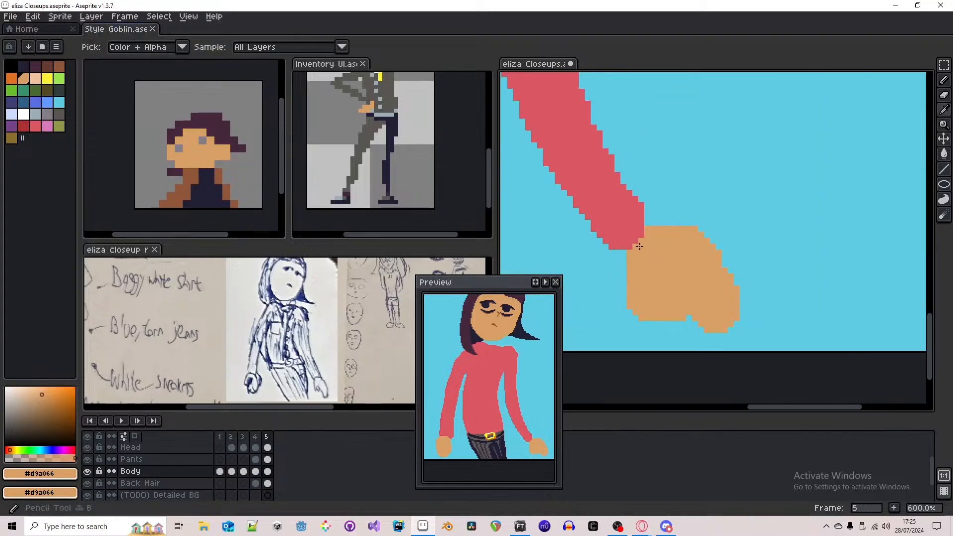
alt+click(626, 247)
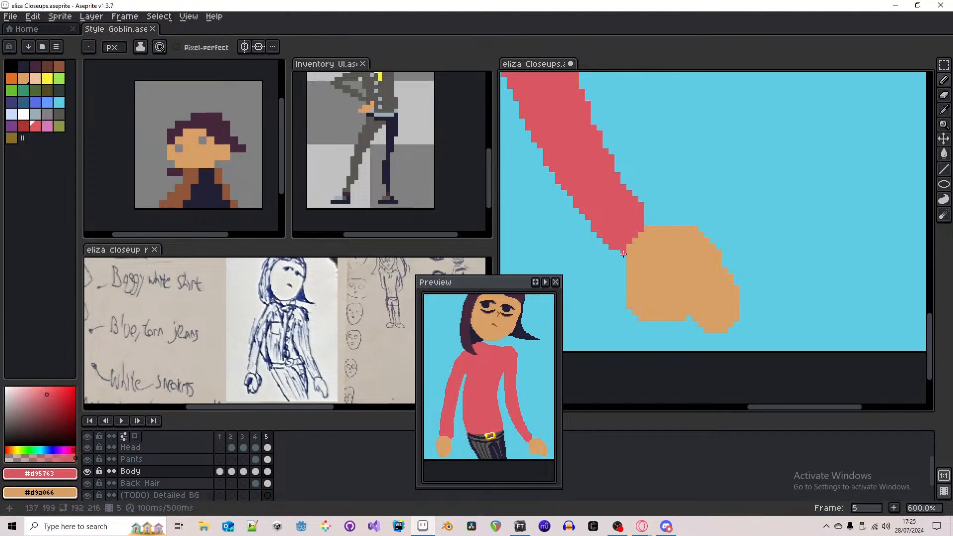
scroll(622, 257, down, 3)
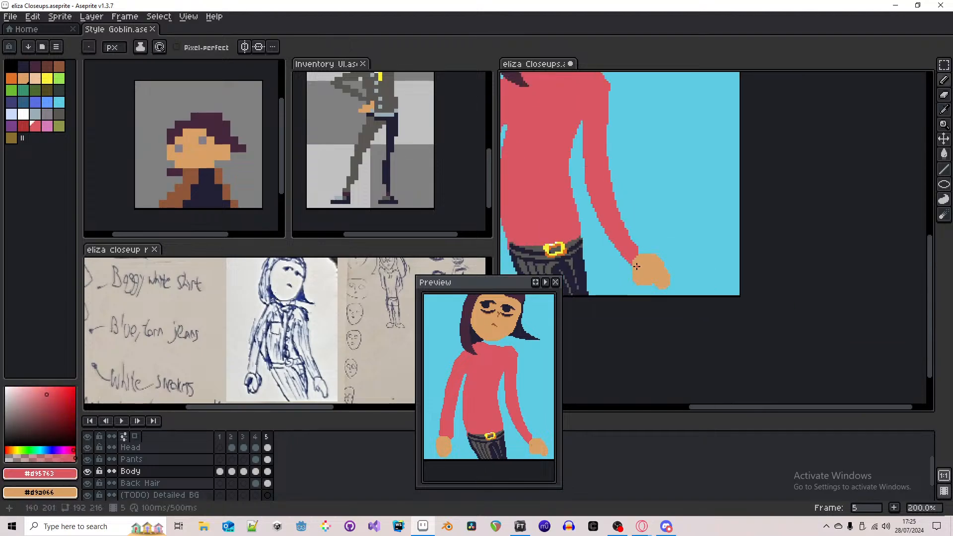
scroll(638, 251, up, 1)
scroll(646, 268, down, 1)
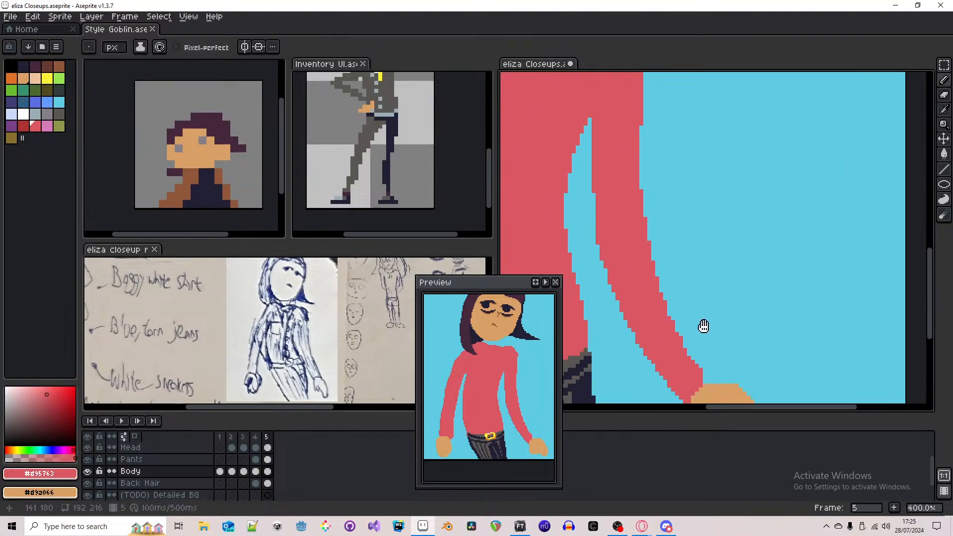
- Try a wider right sleeve with a thin red outline along its outer edge, and undo it
drag(717, 367, 694, 332)
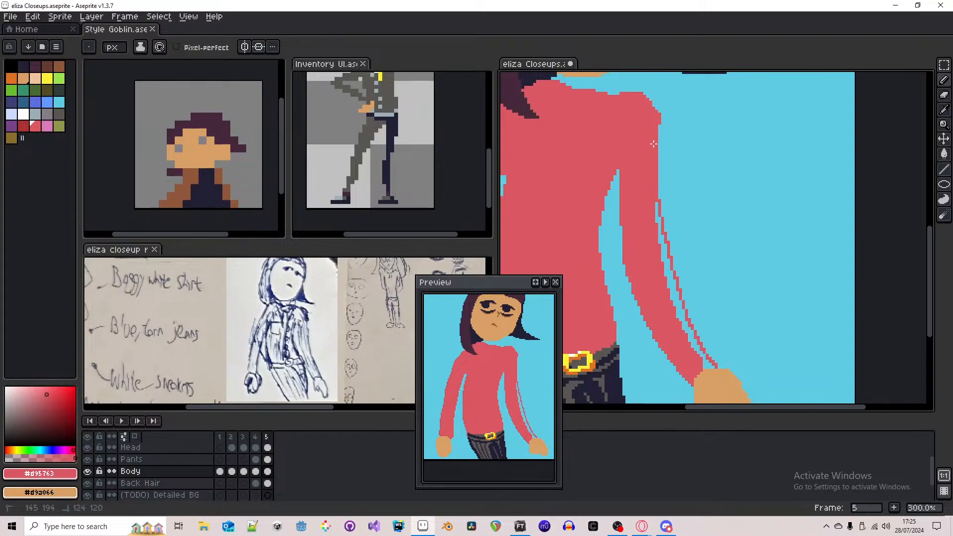
key(ctrl+z)
scroll(693, 295, down, 1)
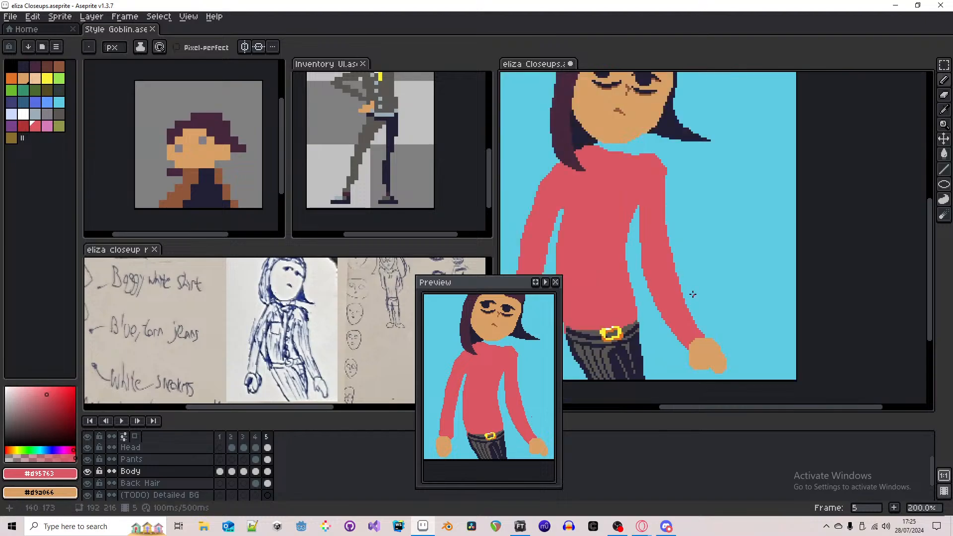
- Examine the right arm's outline and its proportions against the torso and hand
scroll(693, 295, down, 1)
scroll(667, 268, up, 4)
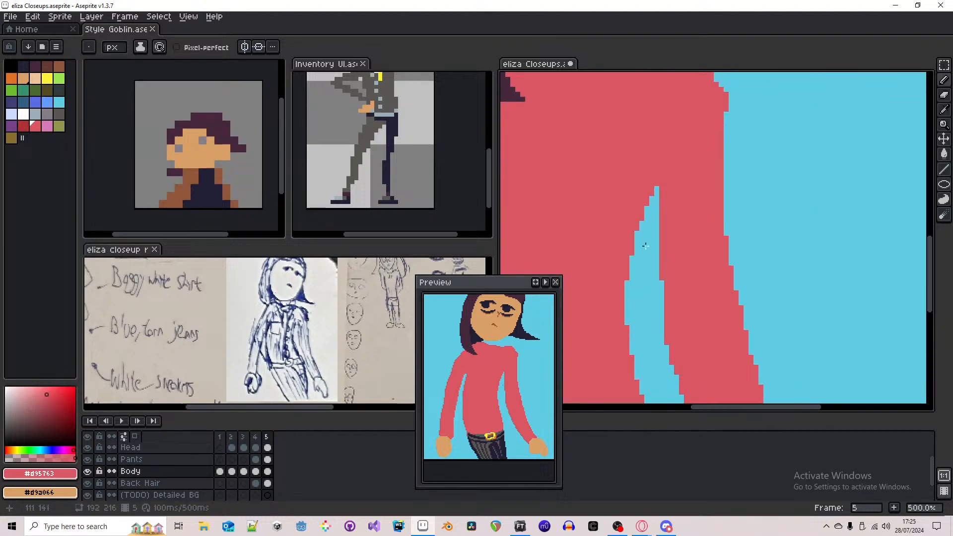
key(b)
scroll(640, 185, down, 3)
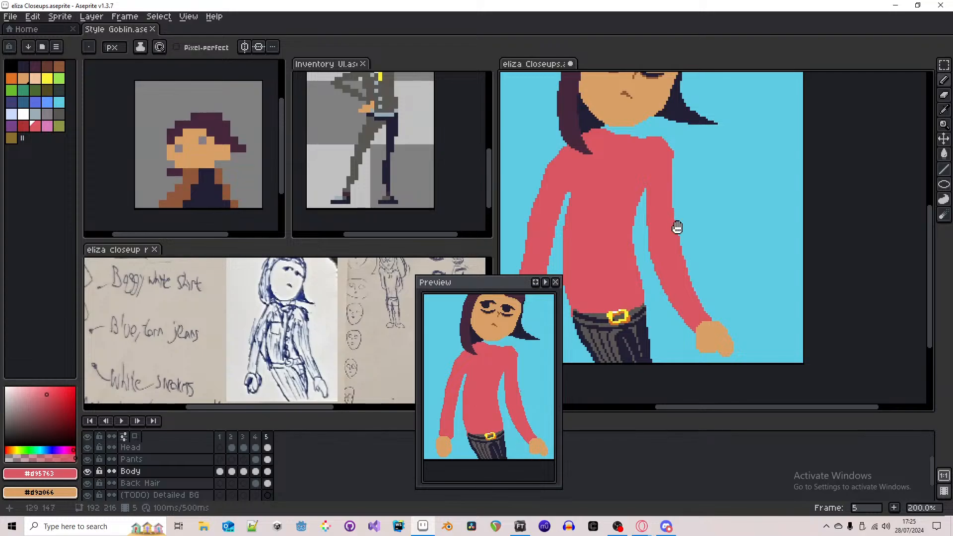
drag(678, 226, 676, 238)
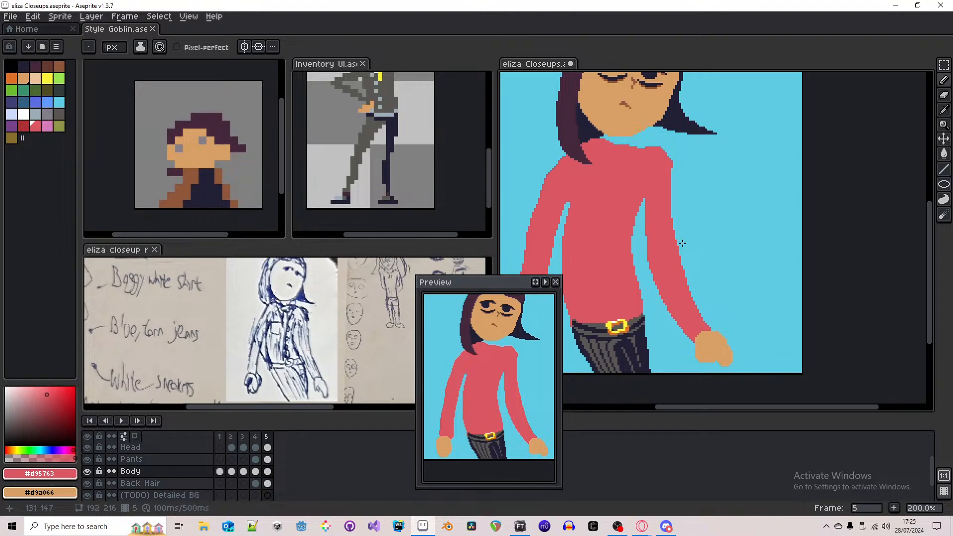
drag(708, 267, 686, 229)
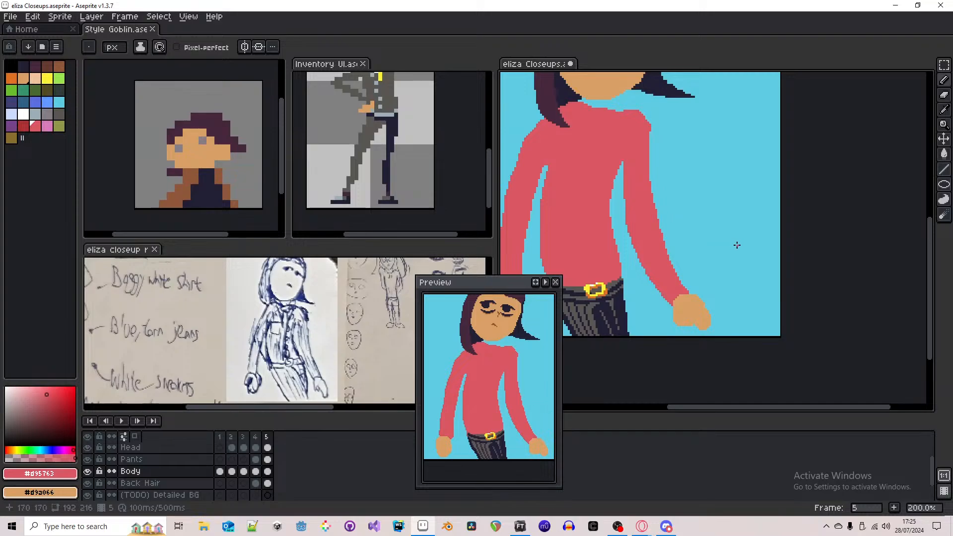
scroll(766, 269, down, 1)
scroll(717, 286, up, 1)
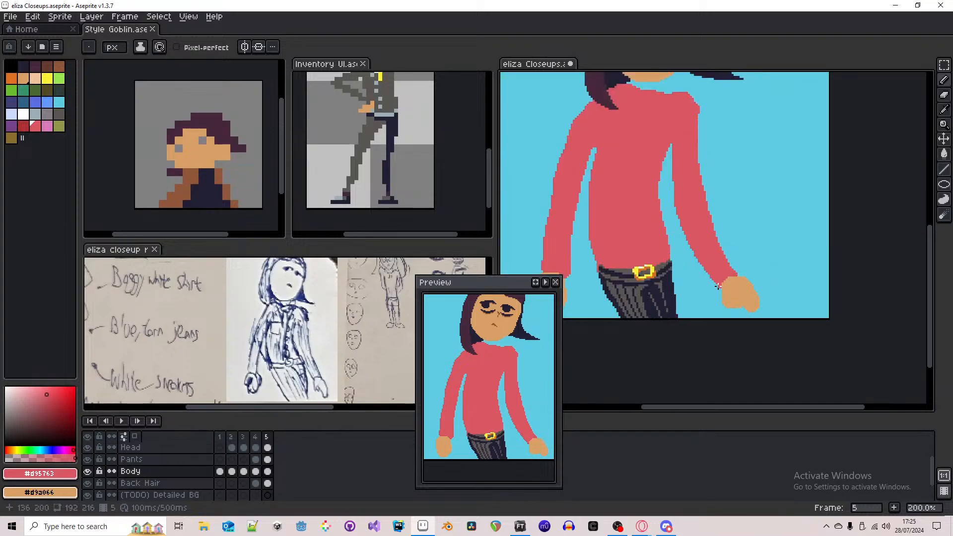
drag(716, 250, 711, 277)
scroll(671, 185, up, 1)
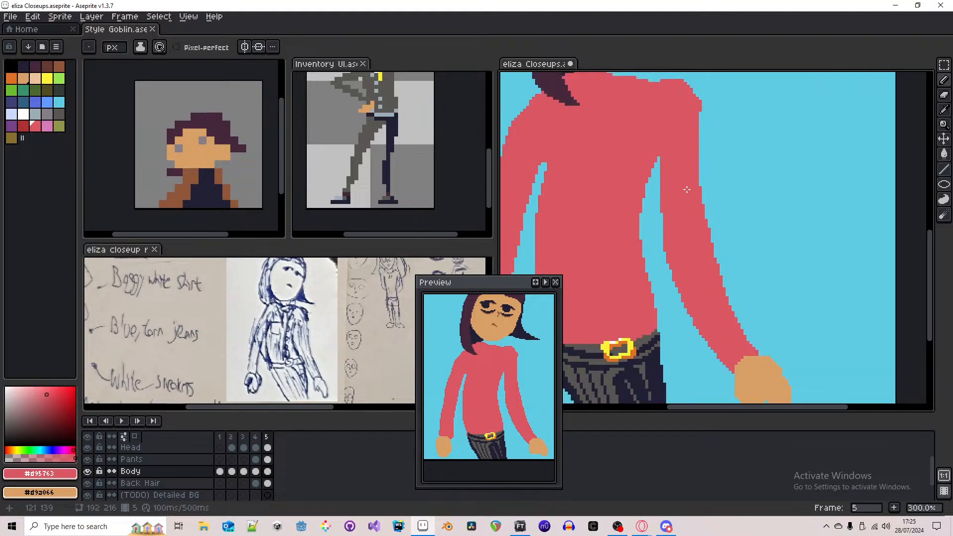
- Set the brush size to 4 px and thicken the right sleeve's inner edge below the armpit, trimming it with the eraser
click(110, 46)
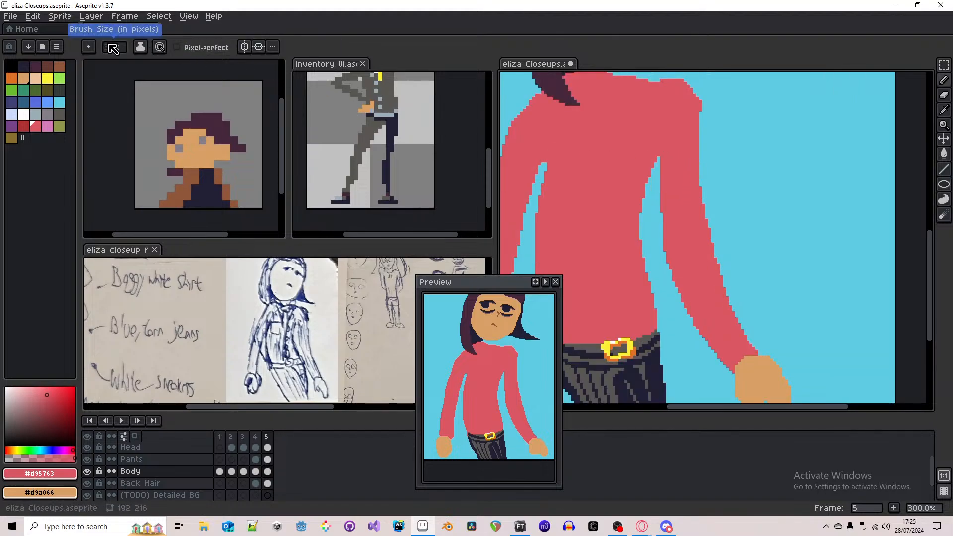
text(4)
drag(669, 145, 662, 191)
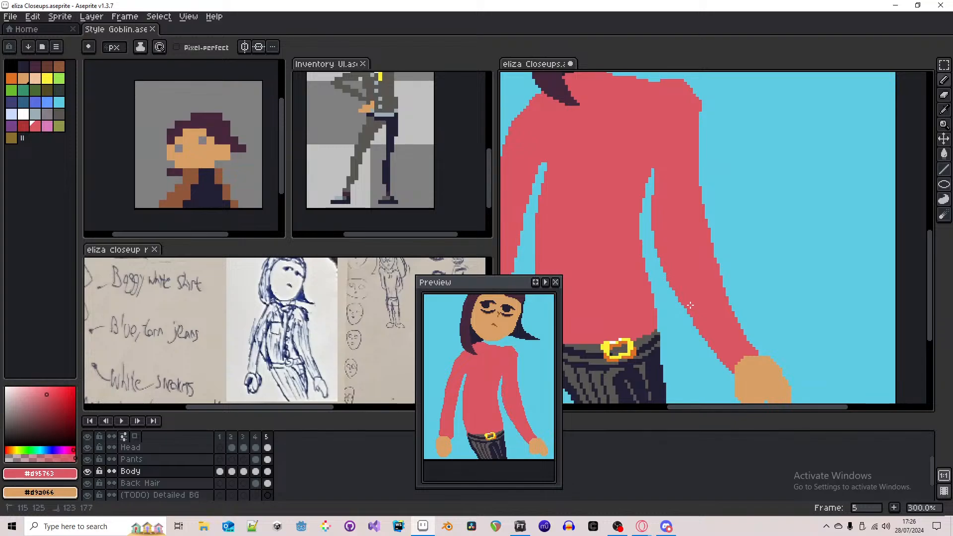
key(ctrl+z)
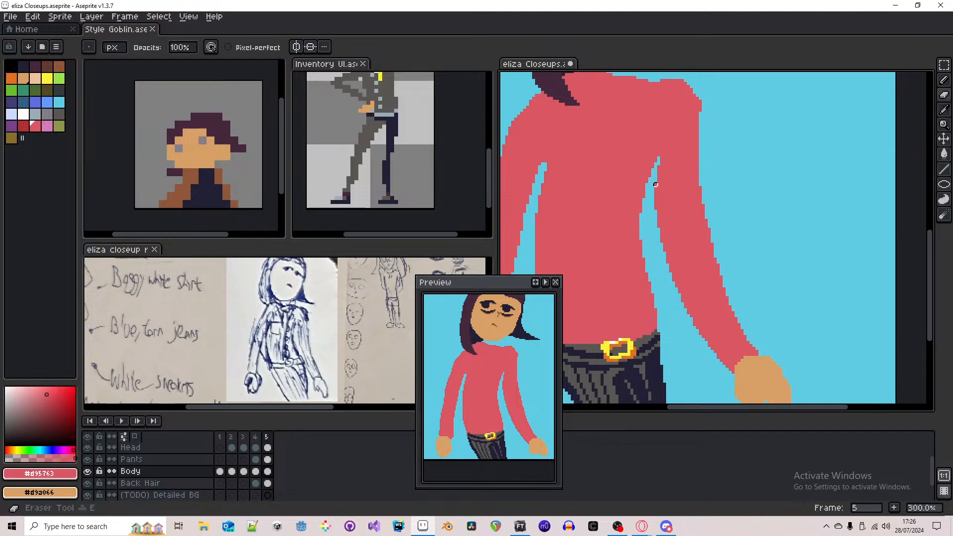
key(e)
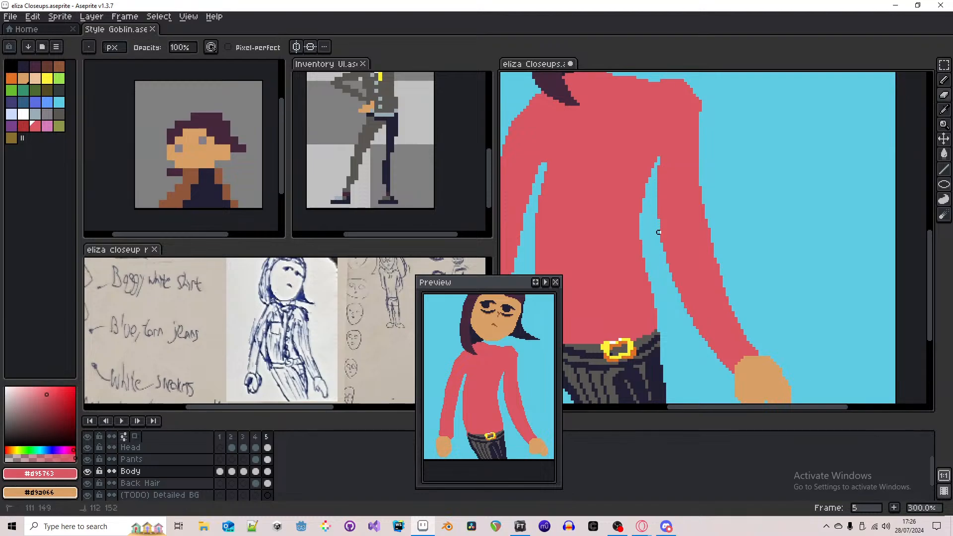
key(b)
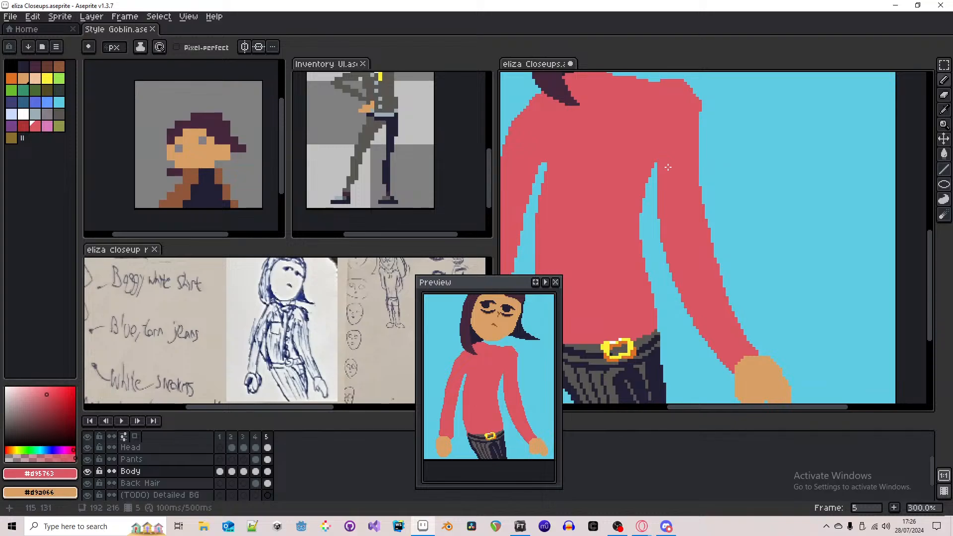
- Round off the right shoulder and smooth the upper sleeve's outer edge in red #d95763
drag(697, 144, 698, 134)
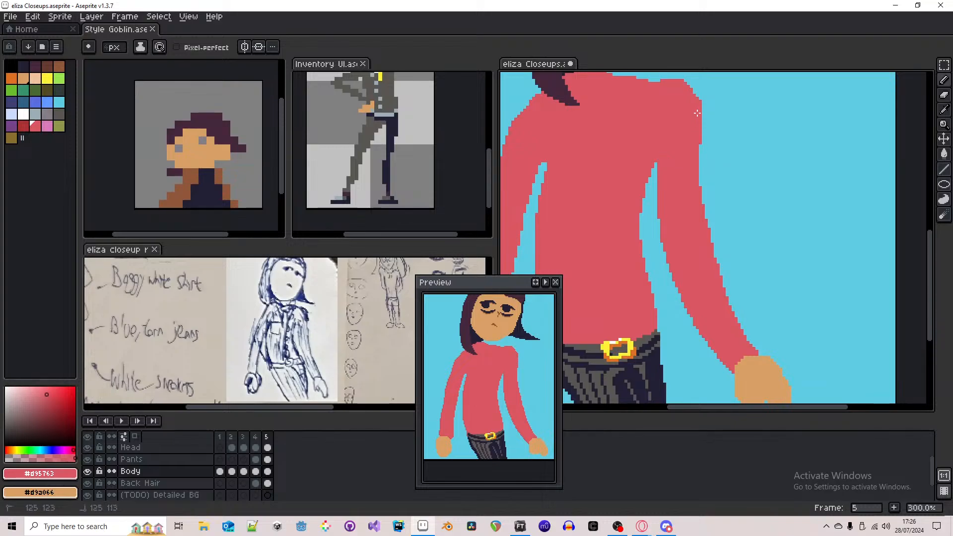
scroll(697, 125, down, 2)
scroll(688, 187, up, 3)
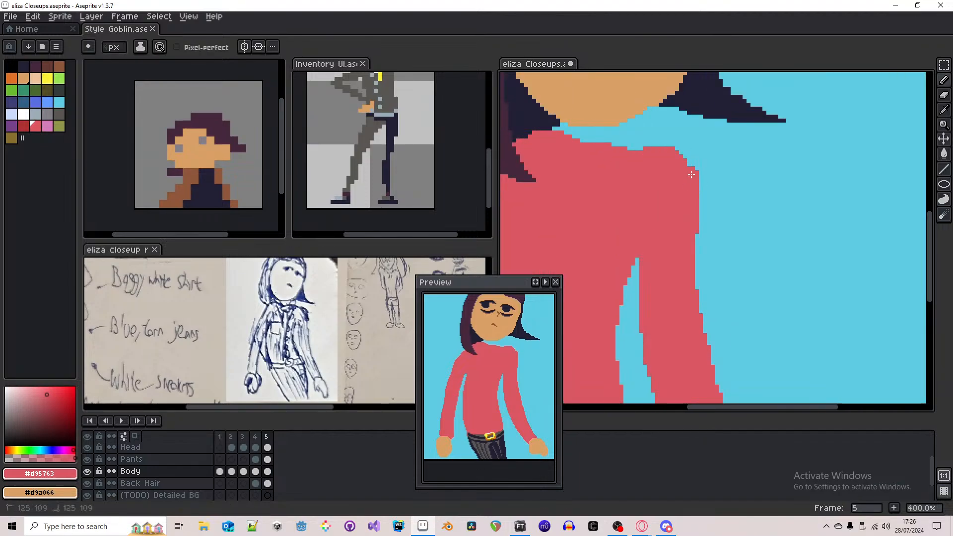
click(686, 165)
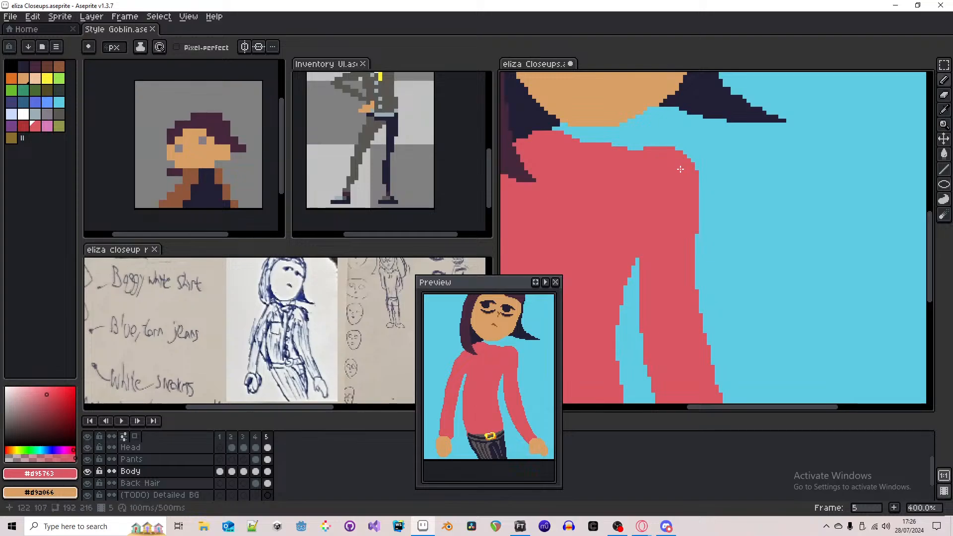
scroll(679, 168, down, 3)
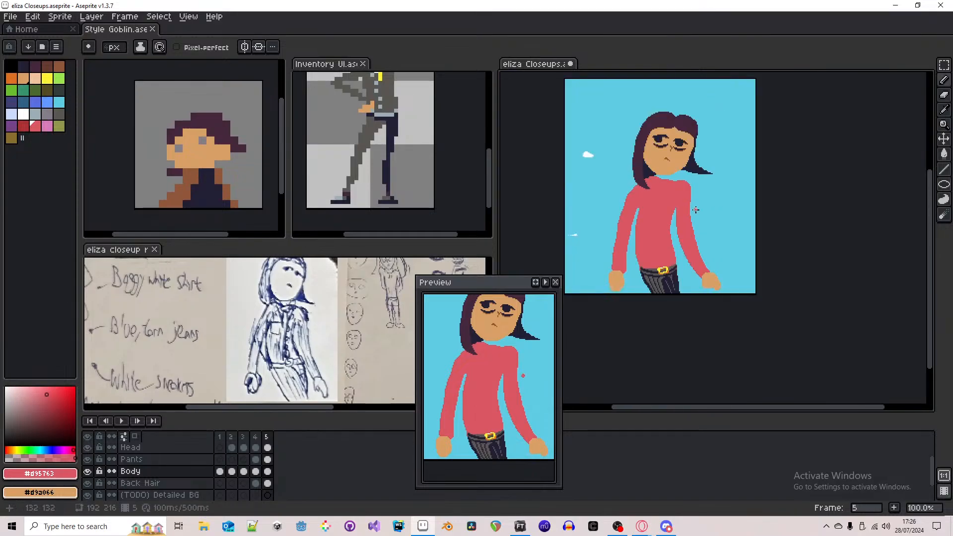
scroll(706, 198, up, 1)
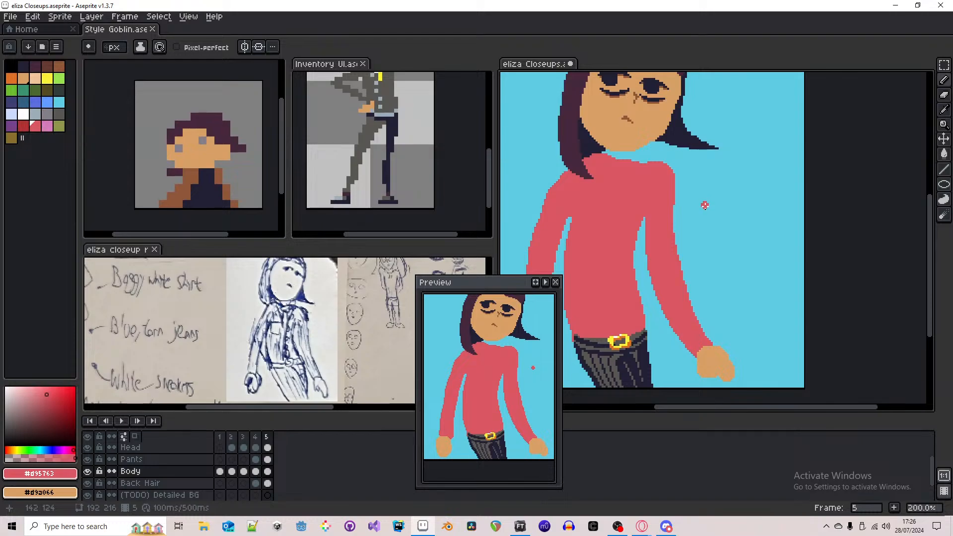
scroll(693, 233, up, 3)
drag(639, 246, 639, 195)
scroll(760, 242, down, 4)
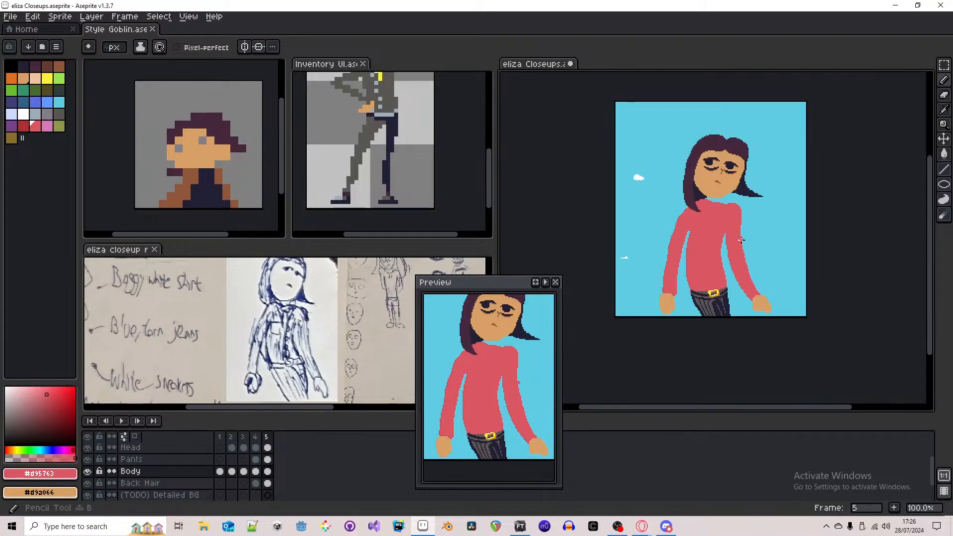
scroll(744, 239, up, 1)
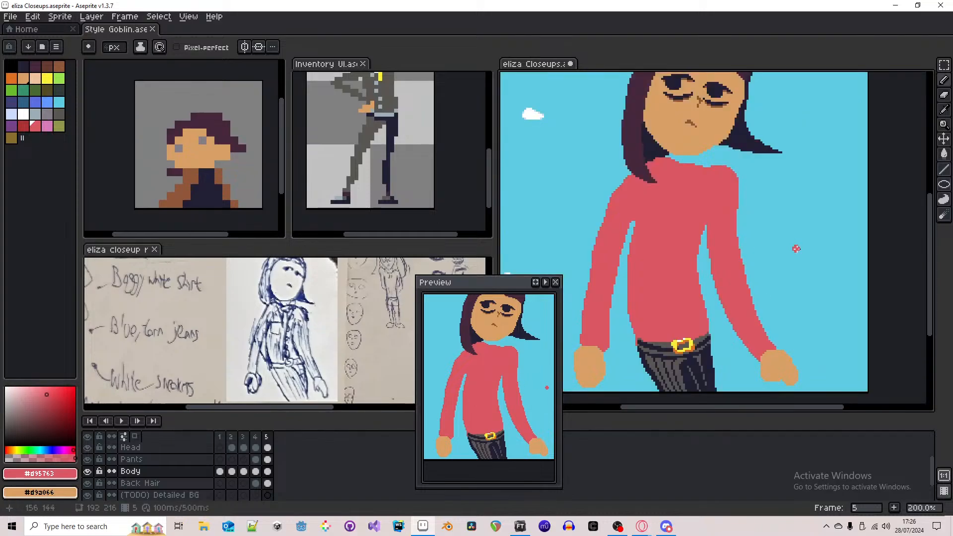
scroll(796, 249, down, 1)
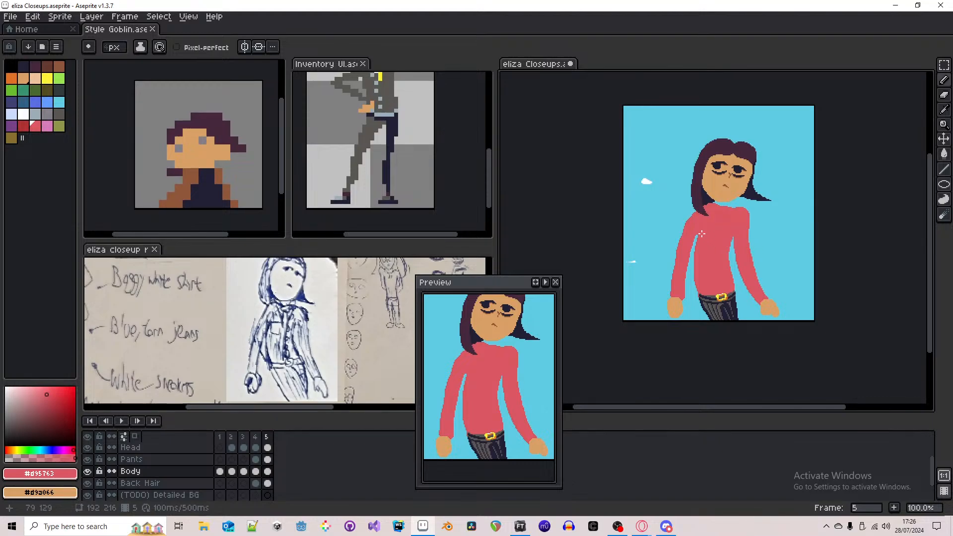
scroll(696, 255, up, 4)
key(m)
drag(728, 203, 650, 321)
key(ctrl+d)
scroll(629, 358, down, 3)
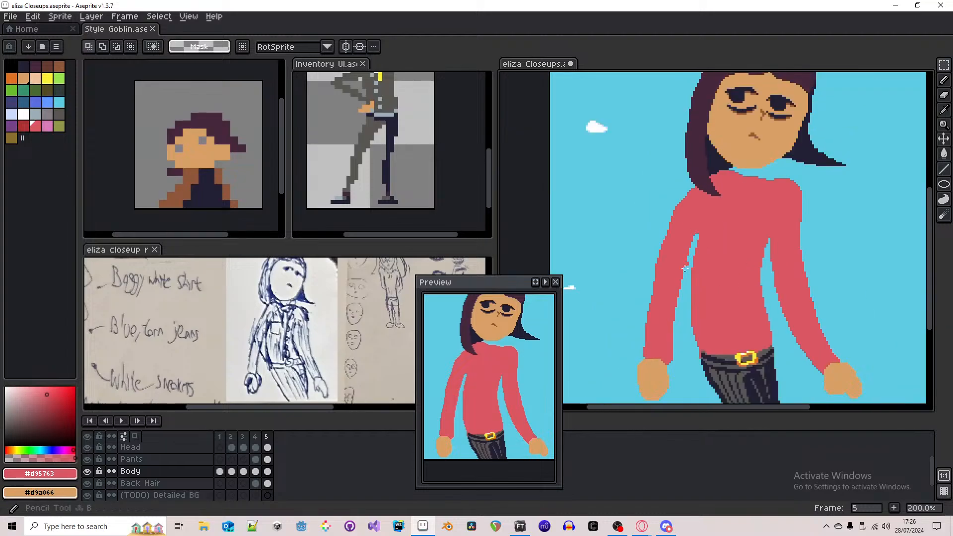
- Try a wider left sleeve by sketching a red outline outside the arm up to the shoulder, and undo it
key(b)
mouse_move(629, 358)
mouse_down()
mouse_move(619, 351)
mouse_move(628, 299)
mouse_up()
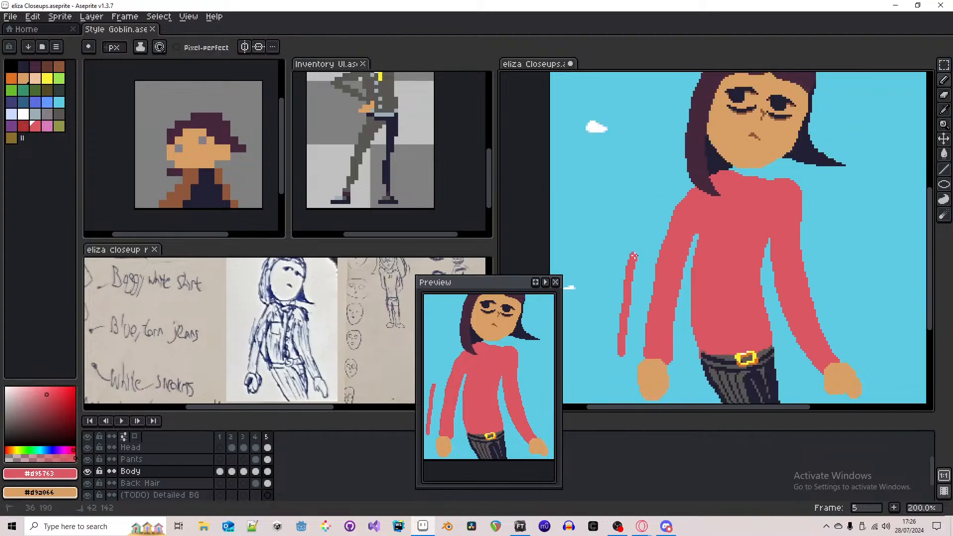
drag(634, 256, 641, 236)
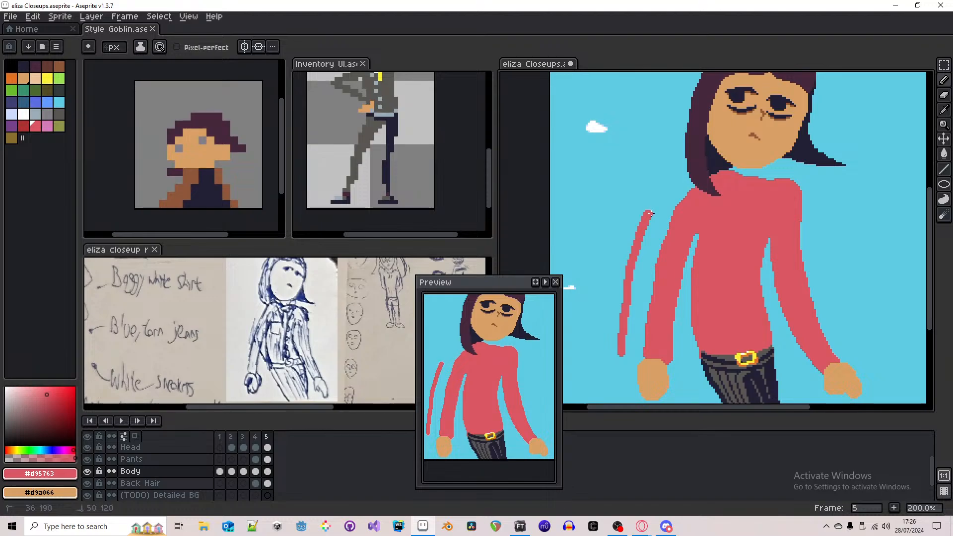
mouse_move(651, 213)
mouse_down()
mouse_move(692, 180)
mouse_move(635, 214)
mouse_move(637, 176)
mouse_move(657, 178)
mouse_up()
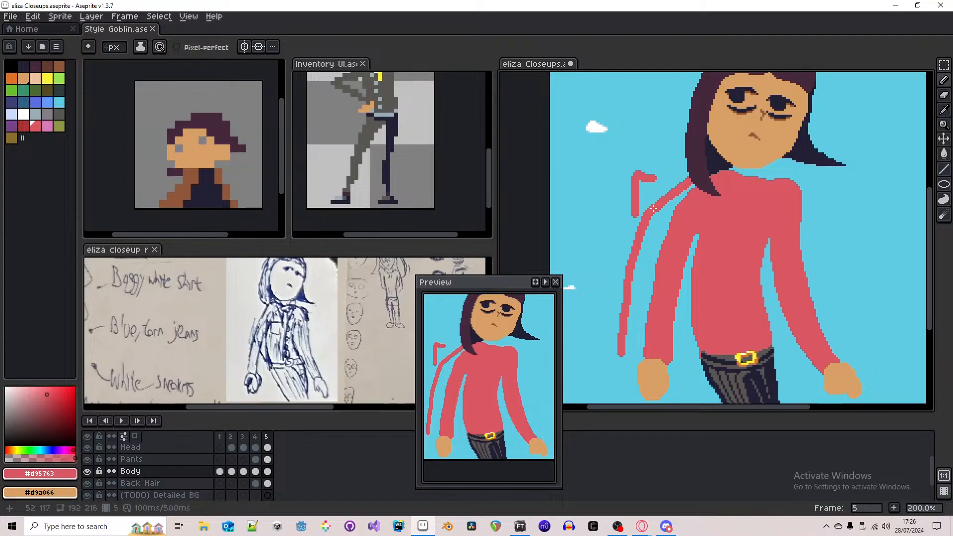
key(ctrl+z)
key(ctrl+z)
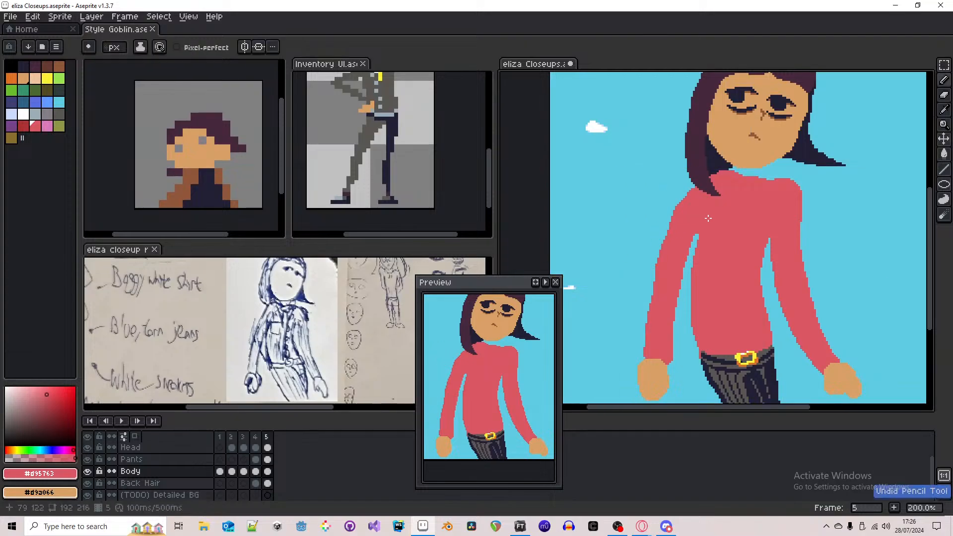
- Trim the left sleeve's outer edge near the shoulder with the eraser and taper the gap under the left armpit with red
scroll(672, 204, up, 5)
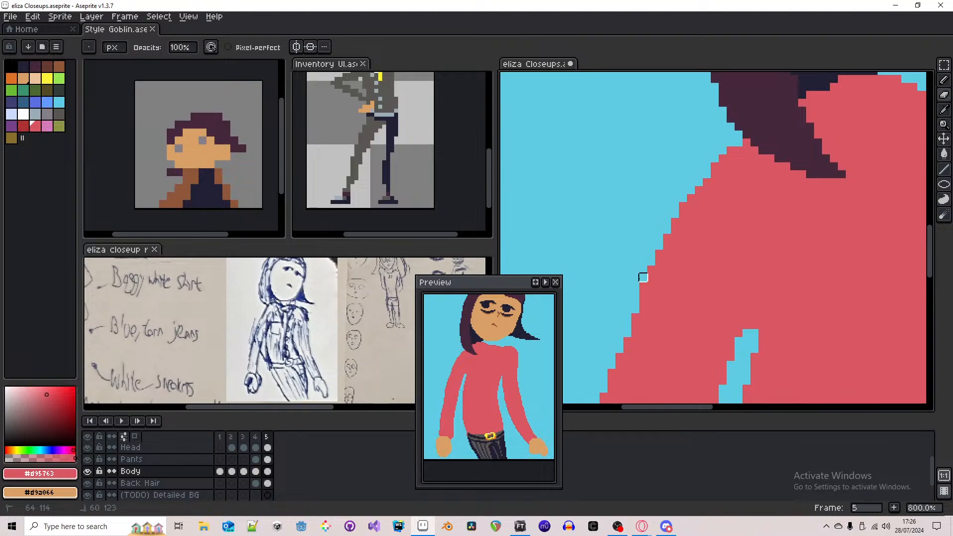
scroll(700, 216, down, 4)
key(b)
scroll(741, 270, up, 3)
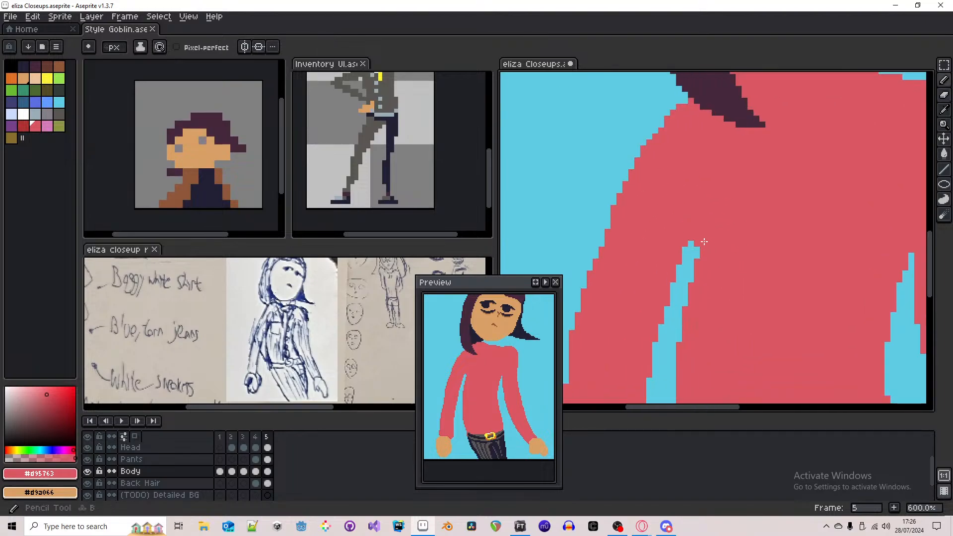
scroll(687, 222, down, 3)
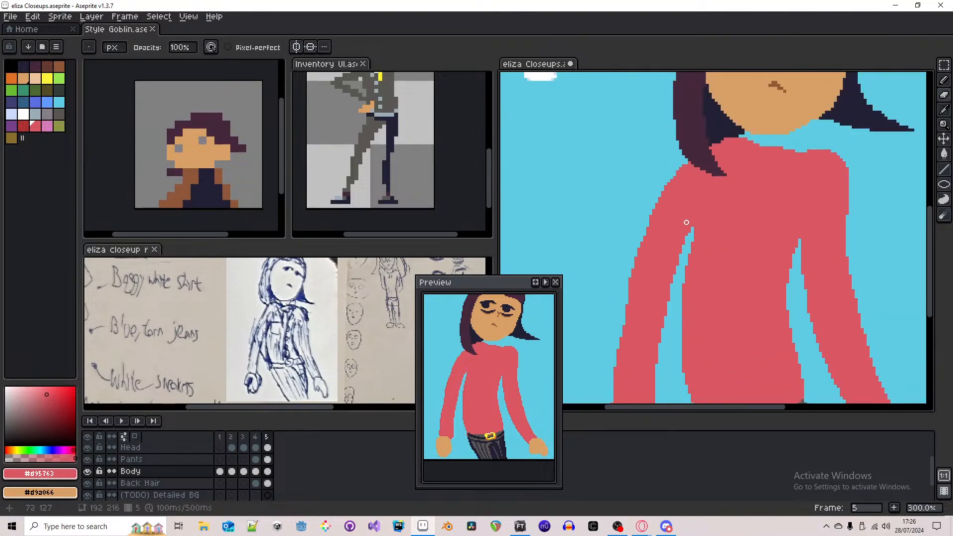
- Paint a dark red #ac3232 crease running diagonally up from the left armpit onto the chest
scroll(686, 223, down, 2)
scroll(691, 219, up, 4)
drag(684, 238, 706, 212)
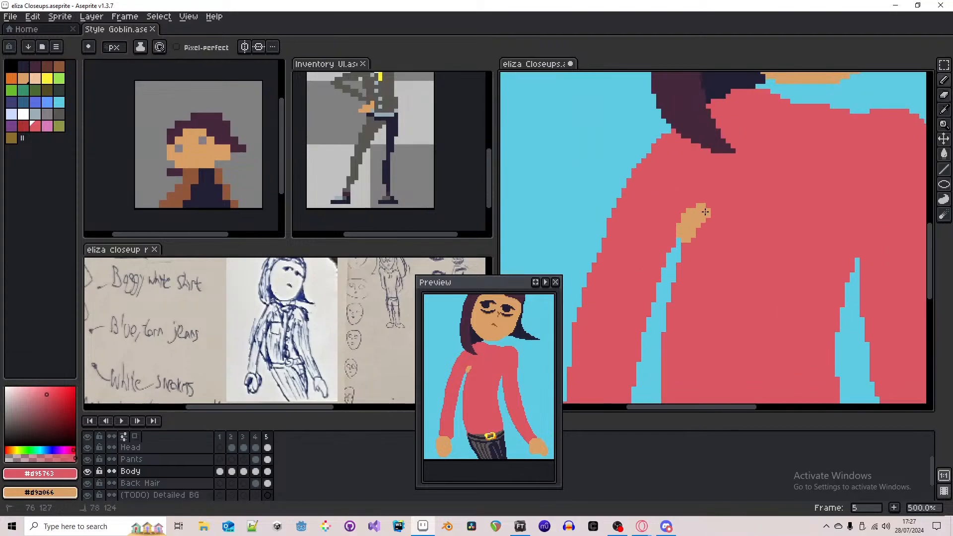
key(ctrl+z)
alt+right_click(702, 222)
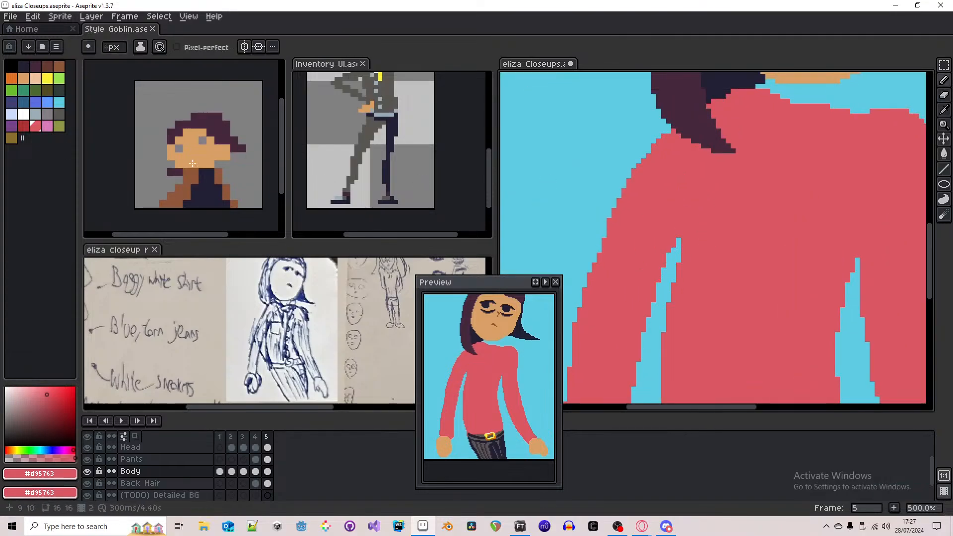
right_click(24, 130)
mouse_move(690, 238)
mouse_down()
mouse_move(738, 194)
mouse_move(730, 211)
mouse_move(739, 178)
mouse_move(700, 227)
mouse_up()
right_click(696, 229)
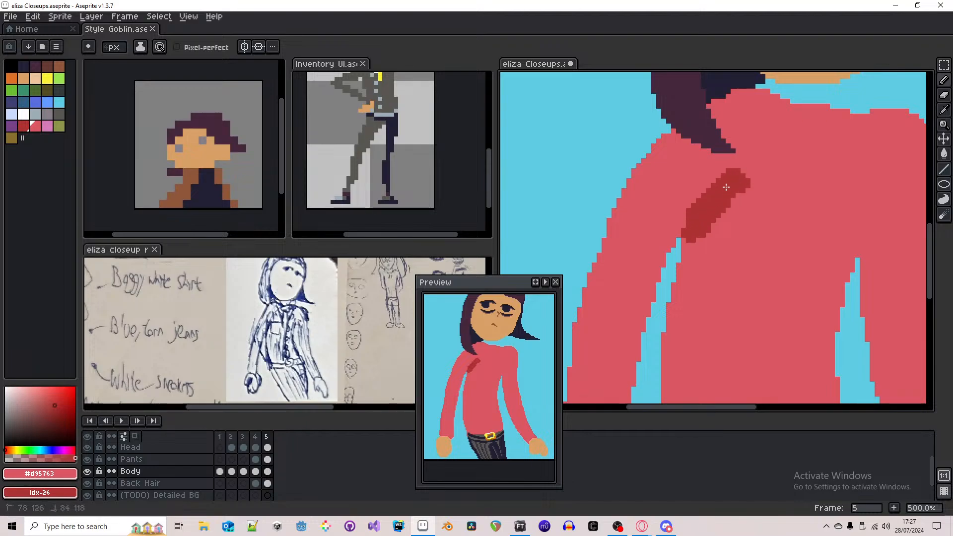
alt+right_click(687, 193)
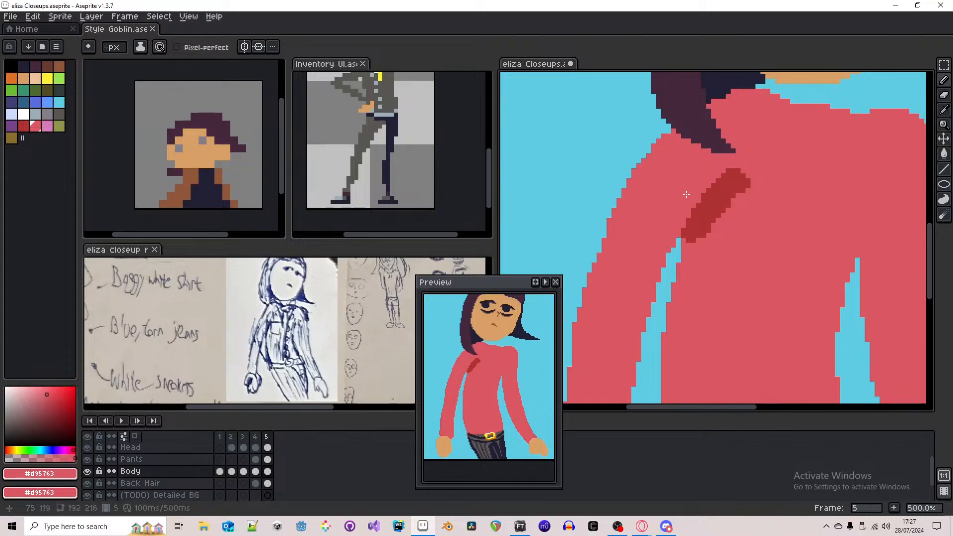
- Narrow the dark red crease toward the armpit, trimming its lower part with sweater red #d95763
scroll(687, 189, down, 4)
scroll(693, 208, up, 1)
alt+right_click(683, 196)
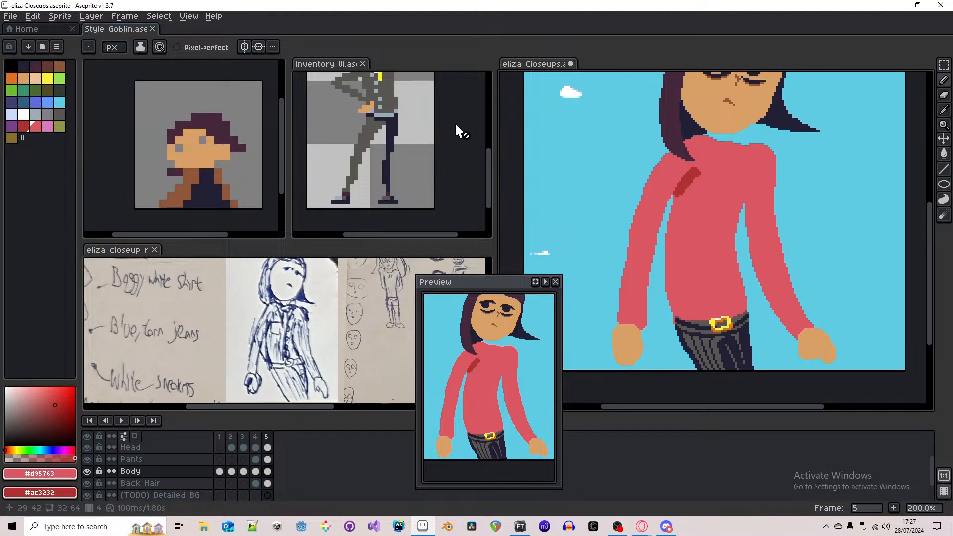
scroll(652, 147, up, 3)
alt+click(751, 216)
scroll(749, 266, up, 3)
alt+click(772, 223)
mouse_move(795, 151)
mouse_down()
mouse_move(651, 289)
mouse_move(748, 198)
mouse_up()
drag(652, 271, 664, 258)
- Extend the crease's thin lower tip in dark red #ac3232 down to the gap under the left armpit
scroll(664, 239, down, 5)
scroll(668, 227, up, 2)
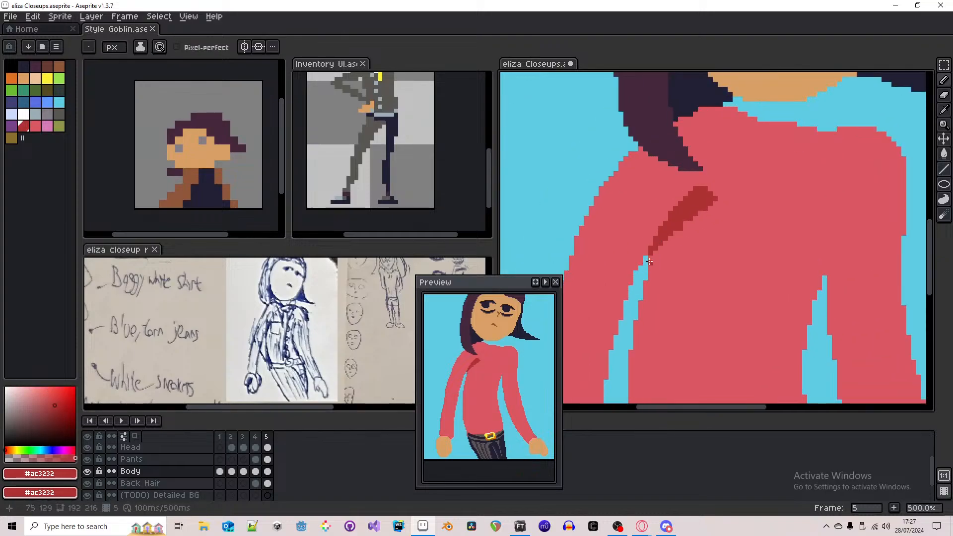
alt+click(651, 259)
click(651, 264)
scroll(652, 278, down, 4)
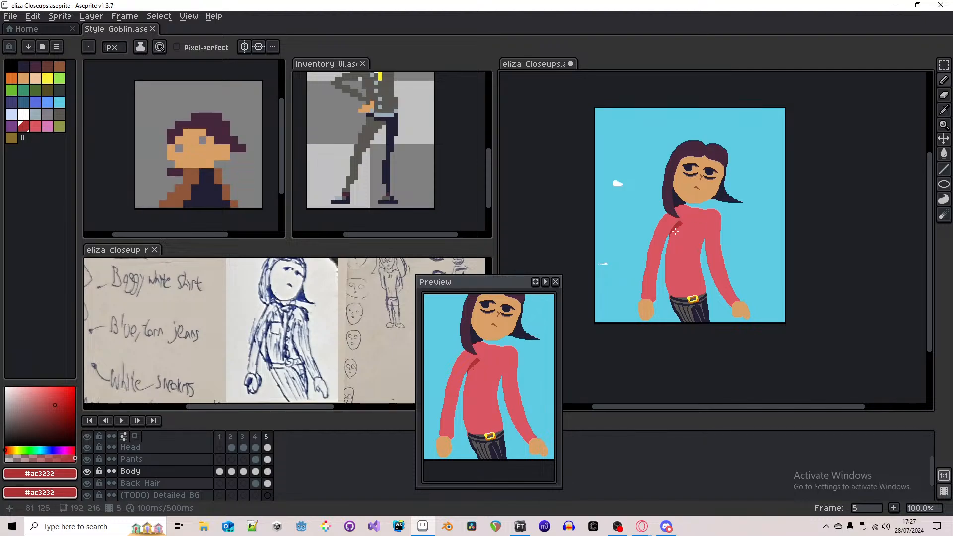
scroll(672, 225, up, 1)
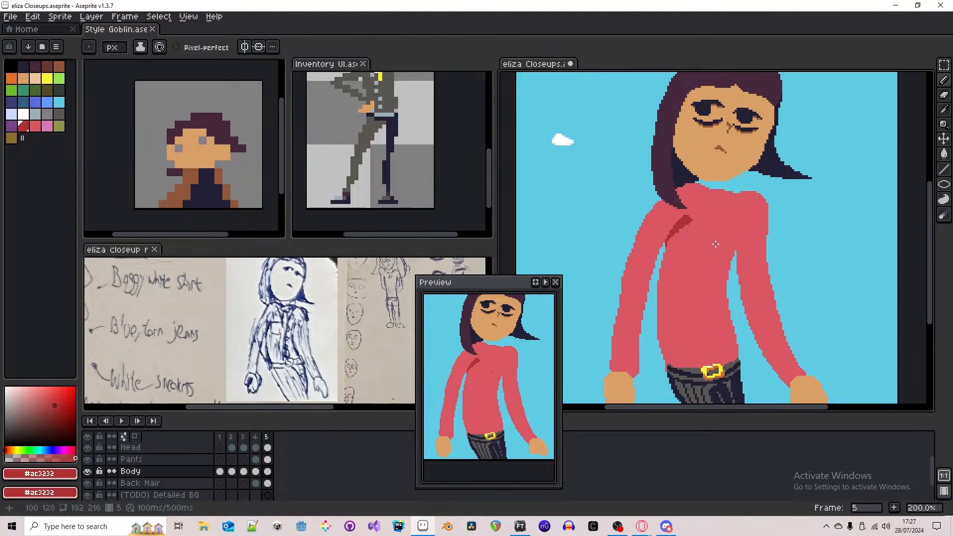
- Sketch a long curved guide line in red #d95763 on the sky outside the left arm
alt+click(686, 185)
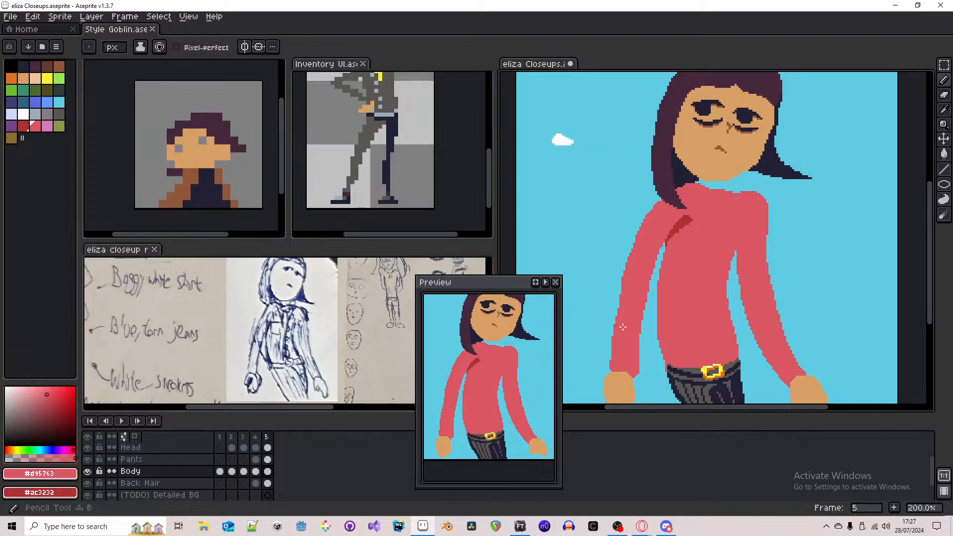
drag(583, 365, 584, 252)
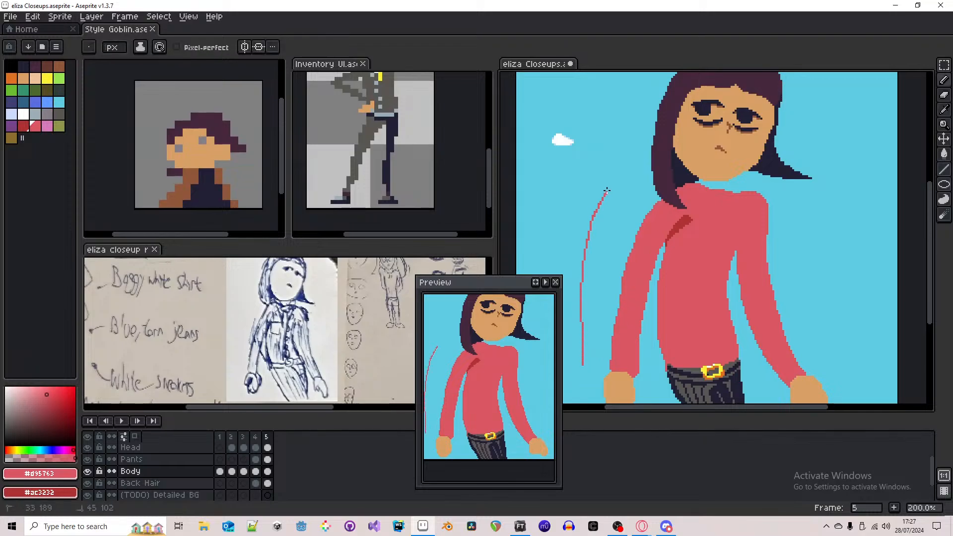
drag(606, 191, 610, 186)
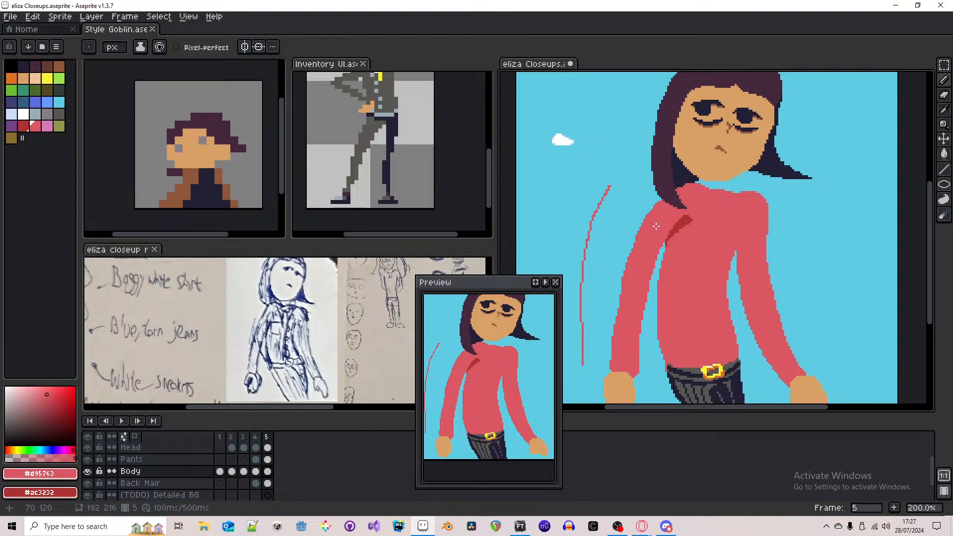
- Try shifting the left arm and hand toward the torso with a rectangular selection, undo it, and remove the guide curve
key(m)
drag(667, 208, 593, 399)
drag(633, 291, 663, 286)
key(ctrl+z)
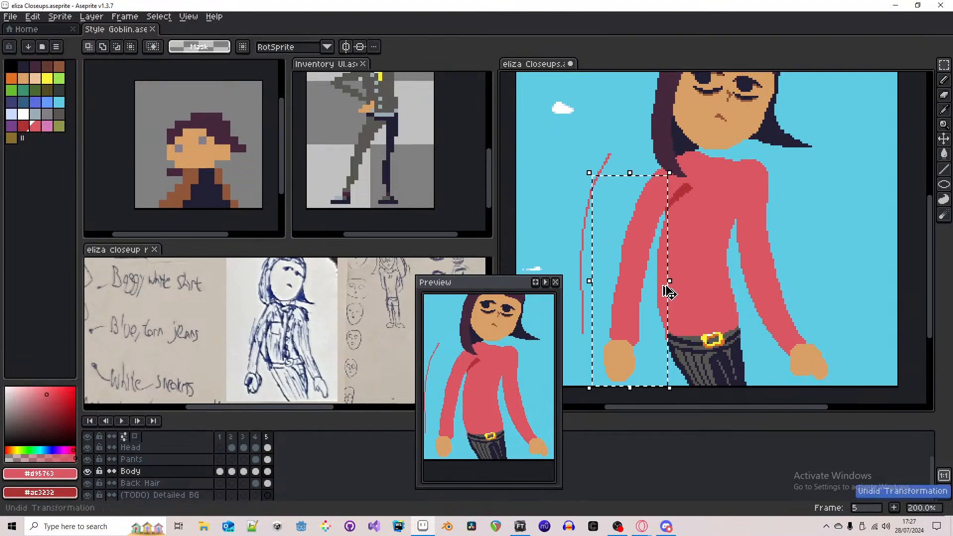
key(ctrl+d)
scroll(692, 159, up, 2)
key(b)
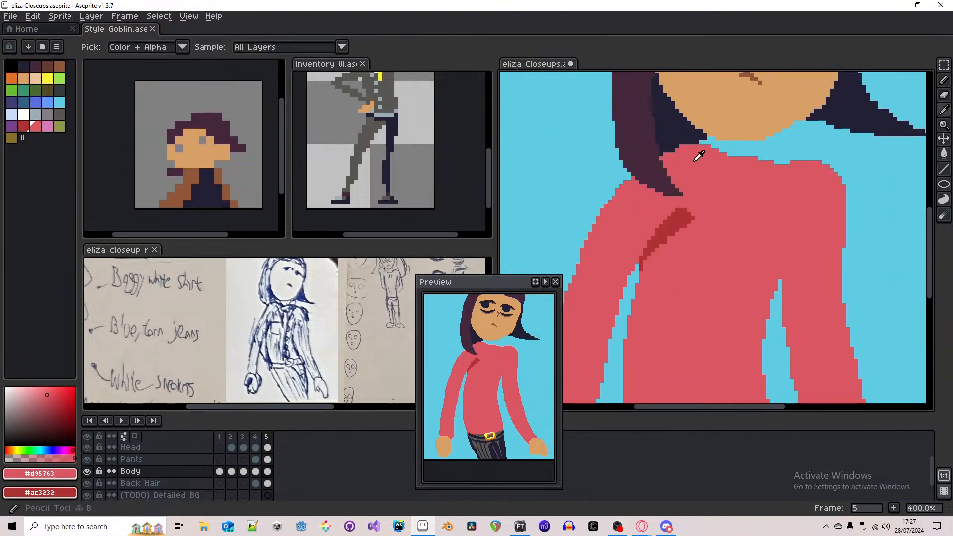
scroll(647, 224, down, 2)
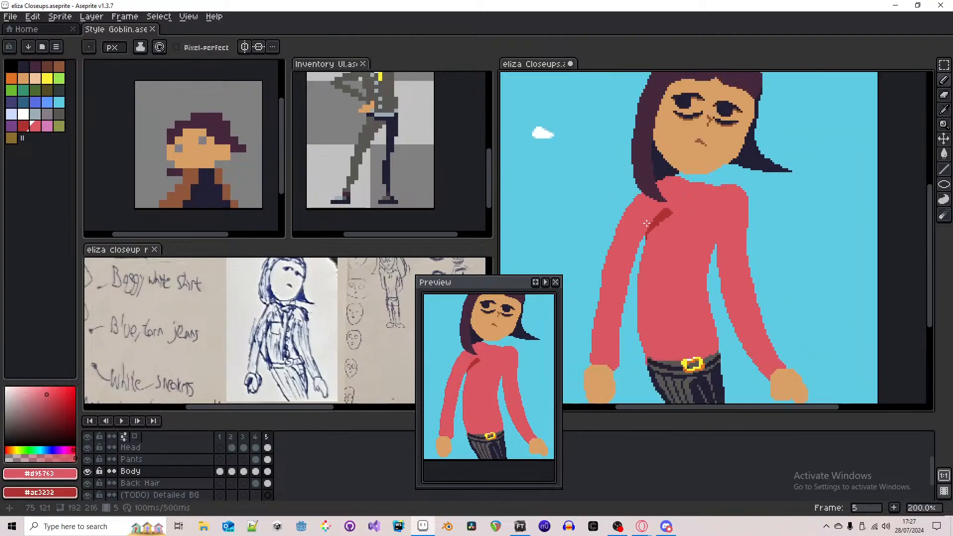
- Hide the Front Hair layer and shift an 18 by 4 px strip of the sweater's neckline 8 px to the left
scroll(647, 224, up, 2)
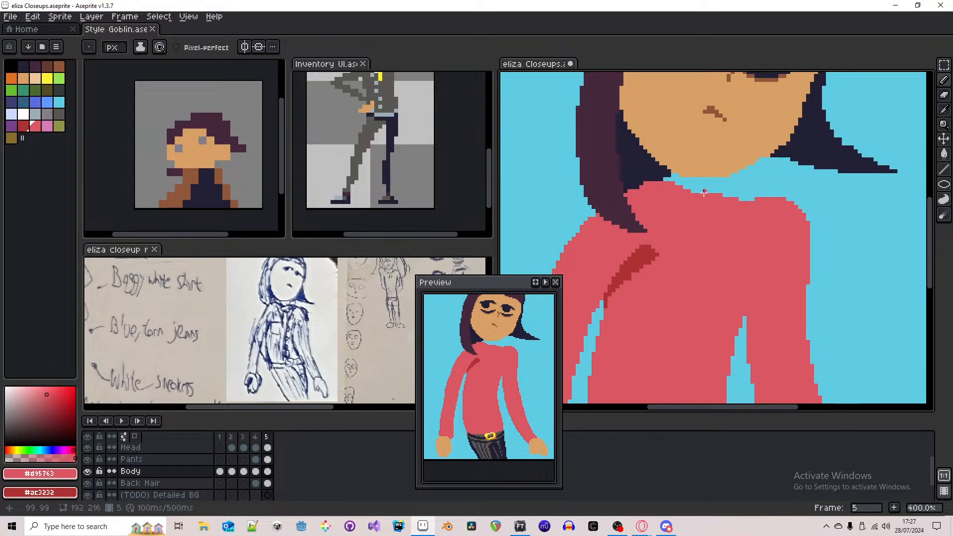
drag(654, 193, 691, 189)
key(m)
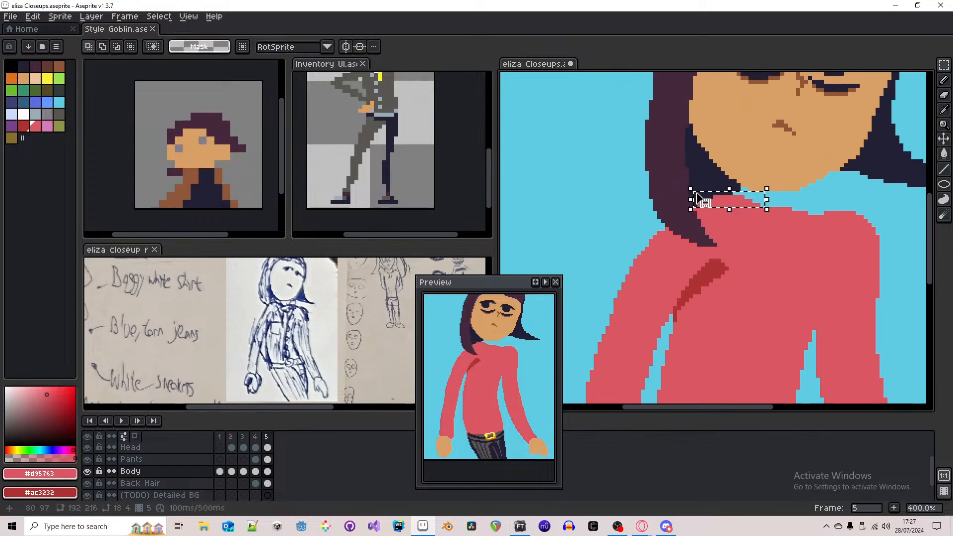
scroll(134, 463, up, 2)
click(88, 460)
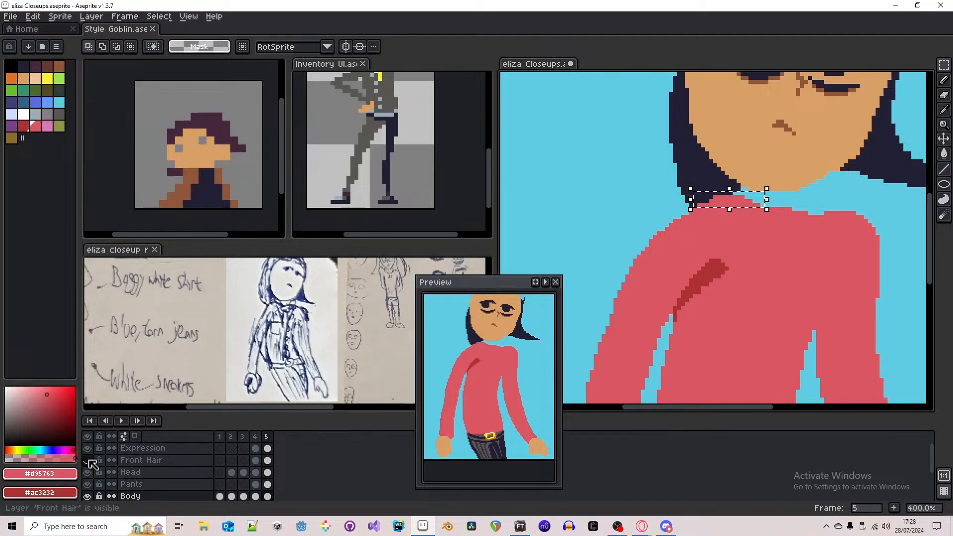
key(Left)
key(Left)
key(Left)
key(Left)
key(Left)
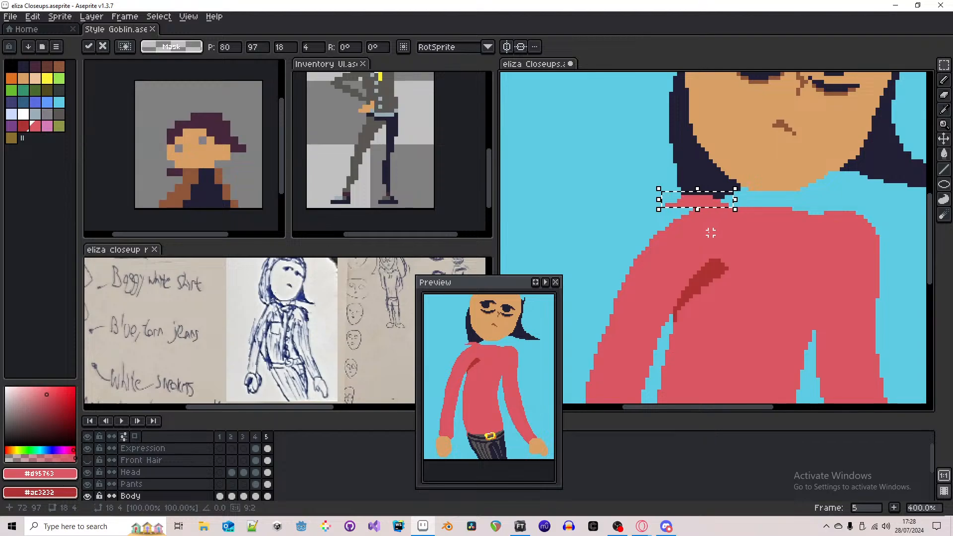
click(686, 211)
- Outline a higher left shoulder from the moved strip down to the sleeve and fill the gap with red #d95763
scroll(686, 211, up, 2)
key(b)
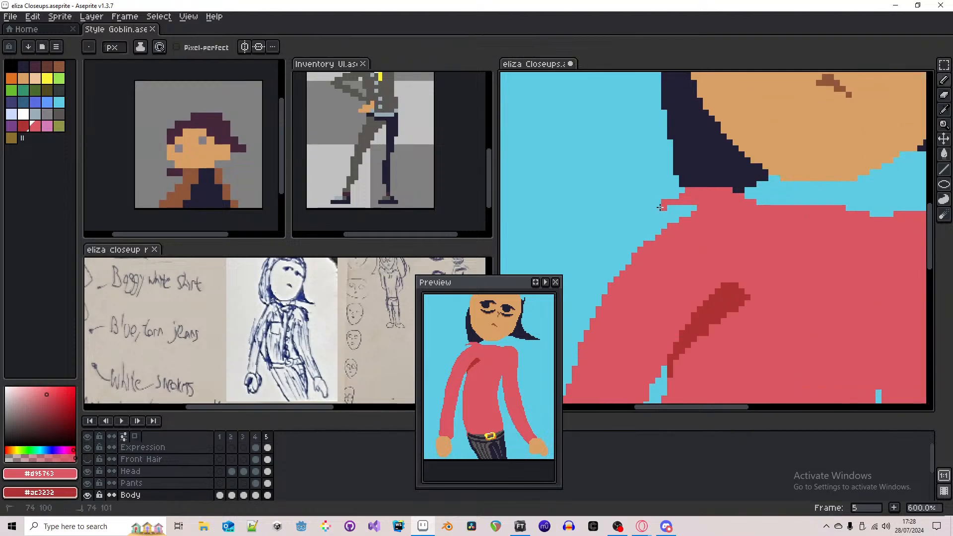
drag(663, 205, 637, 239)
shift+click(639, 252)
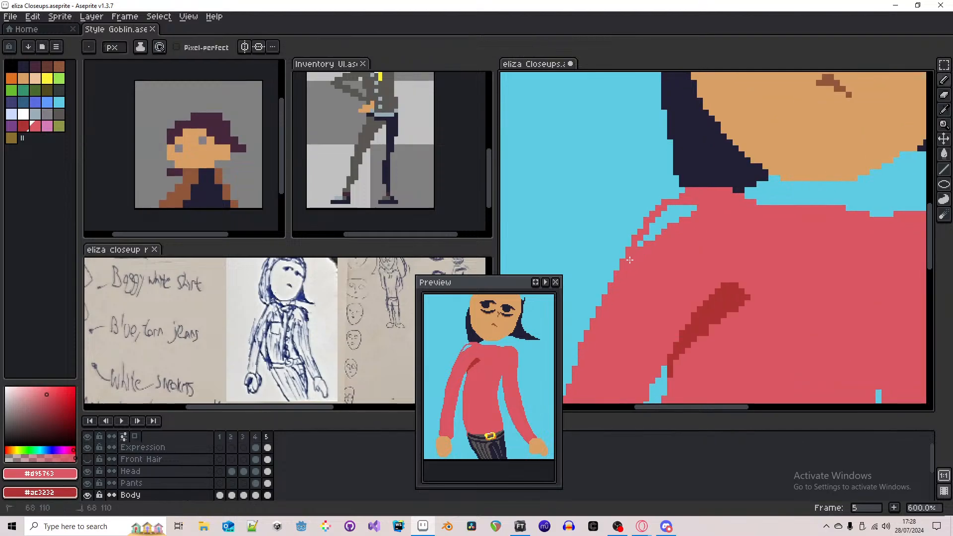
key(g)
click(652, 231)
key(b)
- Show the Front Hair layer and examine how the reshaped left shoulder fits the whole figure
scroll(639, 238, down, 5)
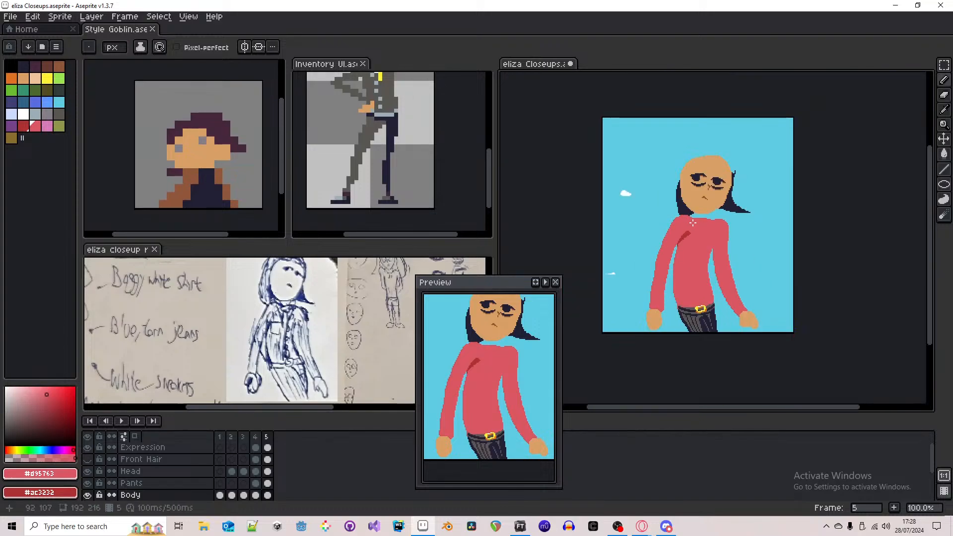
scroll(692, 223, up, 1)
scroll(673, 220, up, 4)
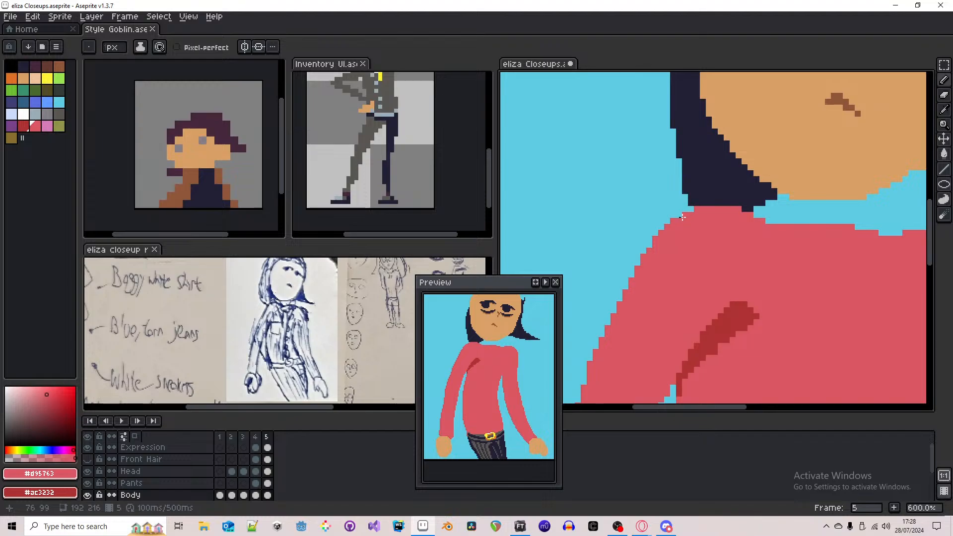
scroll(660, 270, down, 1)
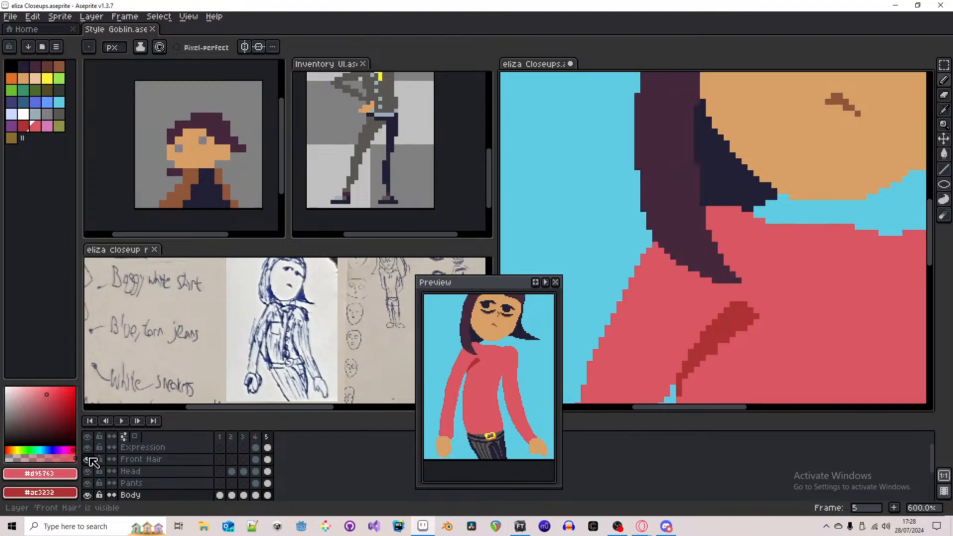
scroll(698, 258, down, 2)
scroll(699, 257, down, 2)
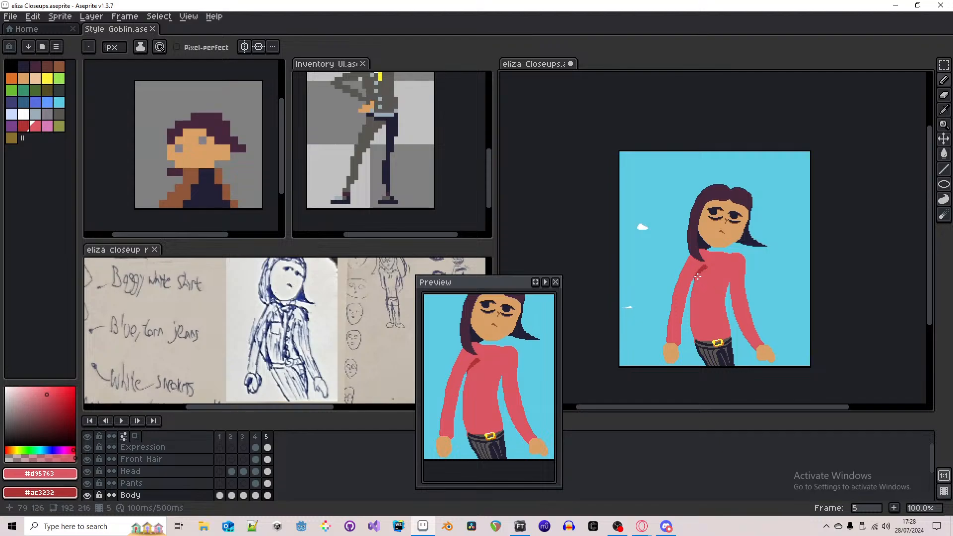
scroll(698, 276, up, 2)
scroll(698, 277, up, 1)
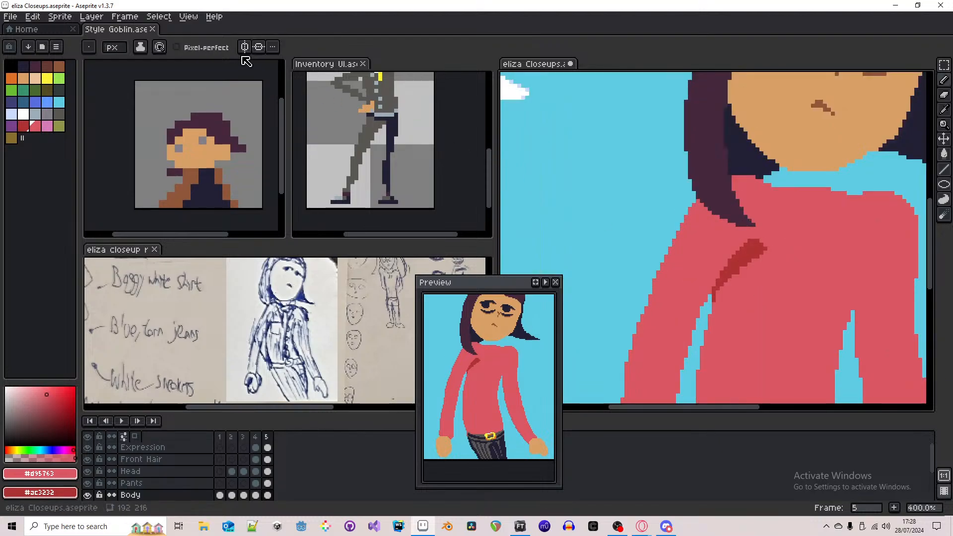
- Hide the Front Hair layer and smooth the left shoulder and upper sleeve's outer edge with a larger red brush
scroll(115, 52, up, 3)
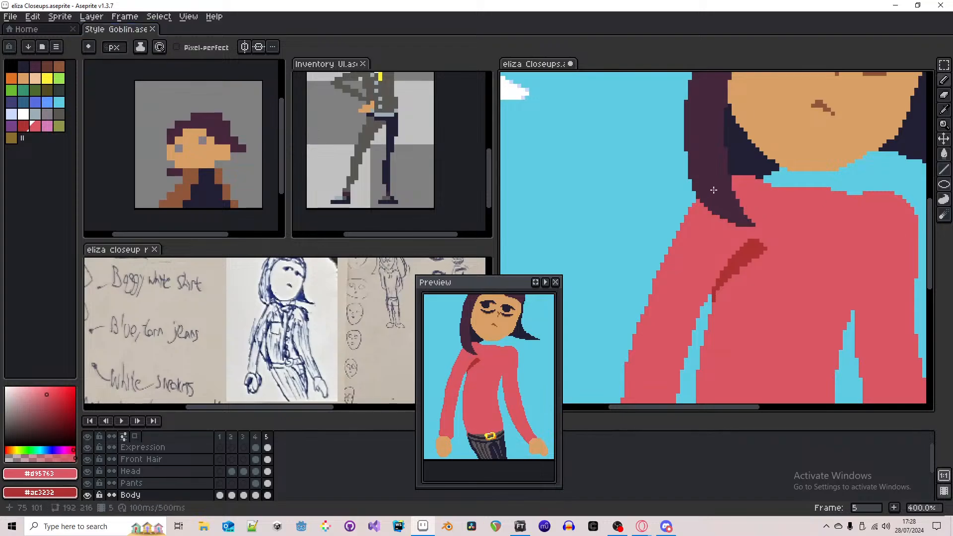
click(88, 460)
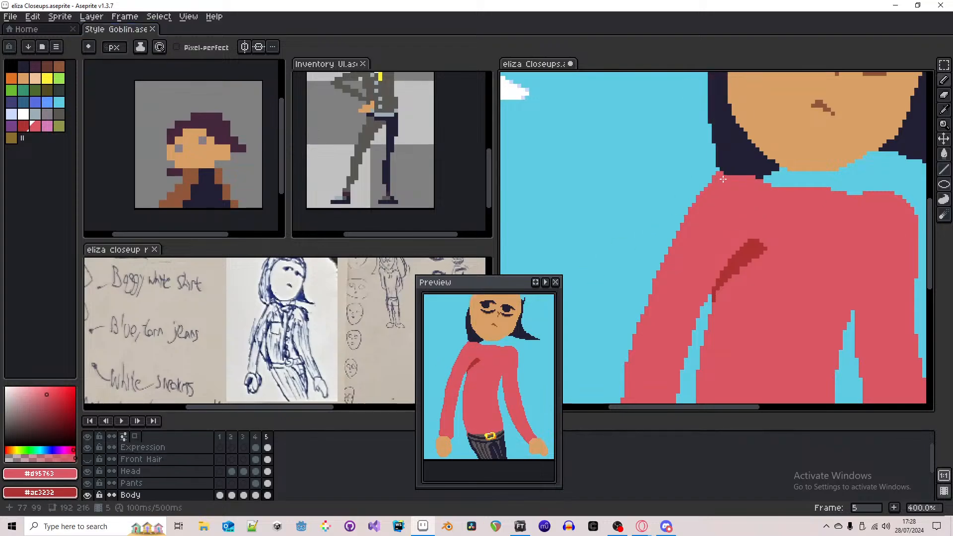
drag(722, 188, 707, 197)
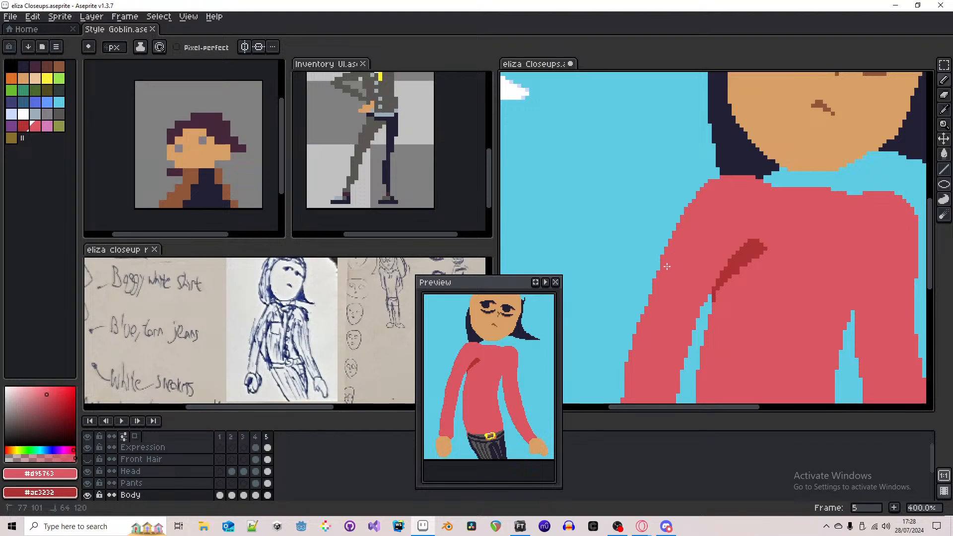
drag(667, 267, 648, 313)
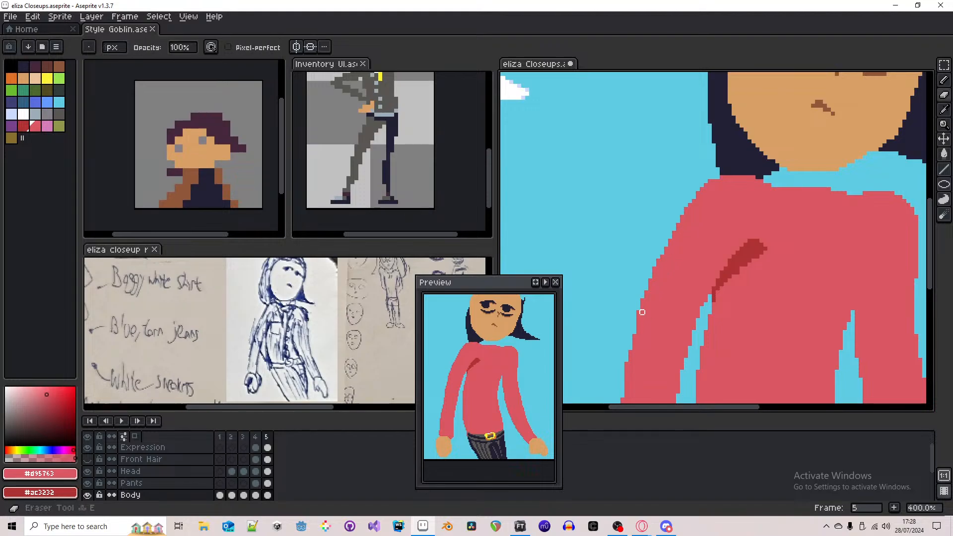
scroll(646, 317, down, 3)
scroll(660, 263, up, 3)
- Reshape the armpit crease into a steeper, narrower stroke using dark red #ac3232 and sweater red #d95763
alt+click(660, 263)
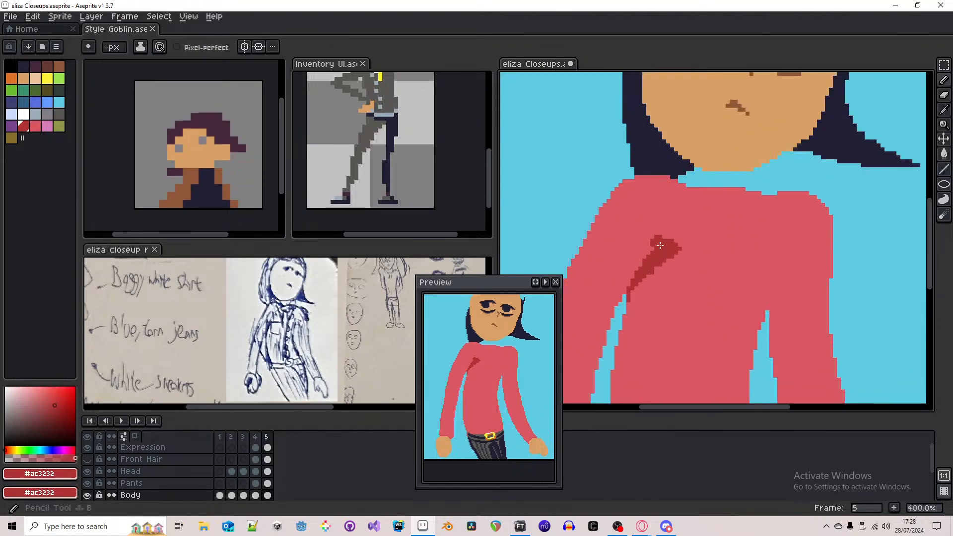
mouse_move(654, 244)
mouse_down()
mouse_move(630, 281)
mouse_move(649, 248)
mouse_move(659, 248)
mouse_move(660, 273)
mouse_move(644, 292)
mouse_move(667, 264)
mouse_up()
alt+click(639, 229)
key(ctrl+z)
alt+click(687, 249)
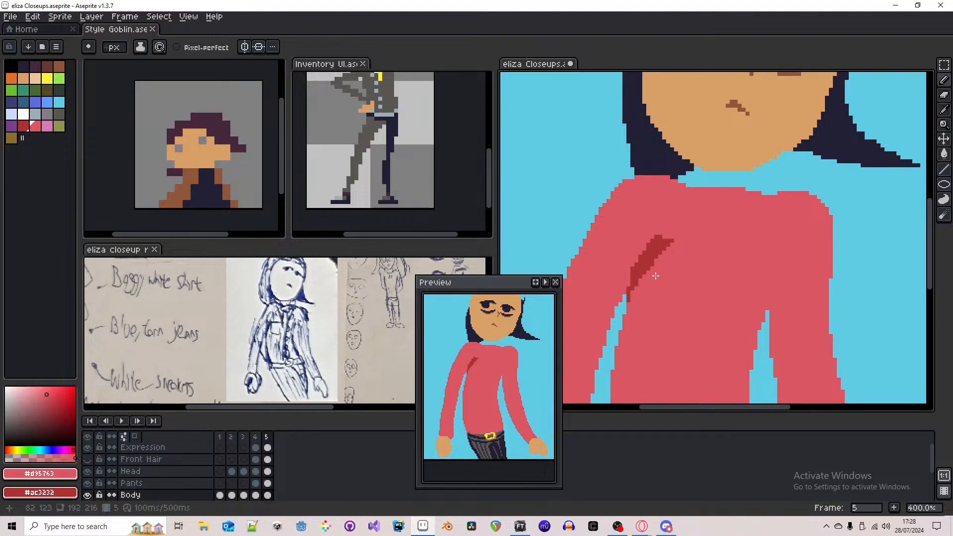
scroll(674, 243, down, 2)
scroll(674, 242, down, 1)
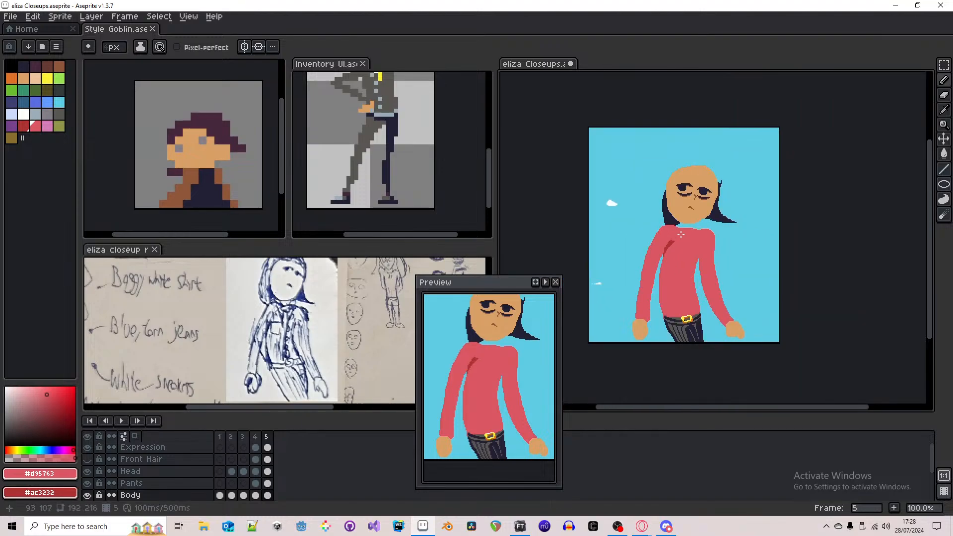
- Try thinning the crease's lower edge with a red #d95763 stroke, and undo it
scroll(672, 241, up, 4)
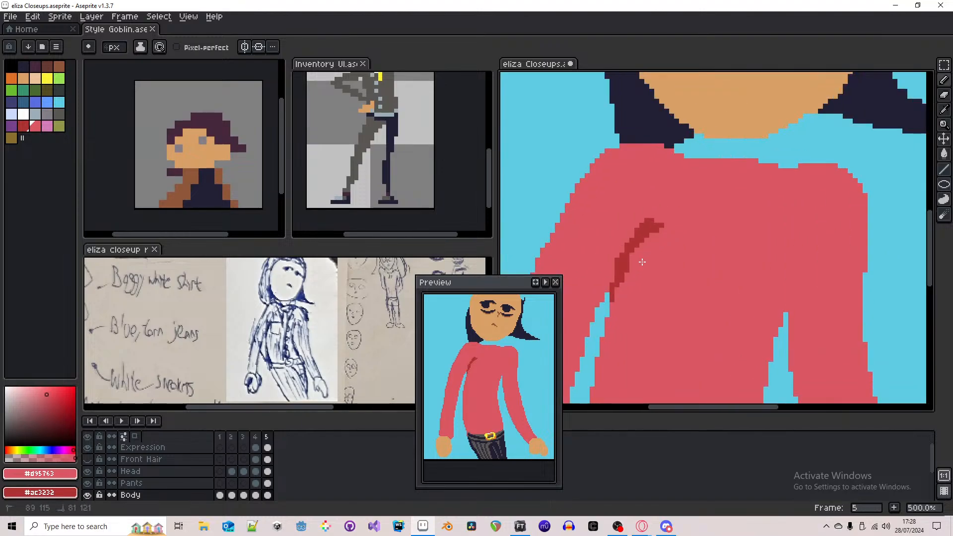
mouse_move(642, 262)
mouse_down()
mouse_move(635, 275)
mouse_move(678, 224)
mouse_up()
key(ctrl+z)
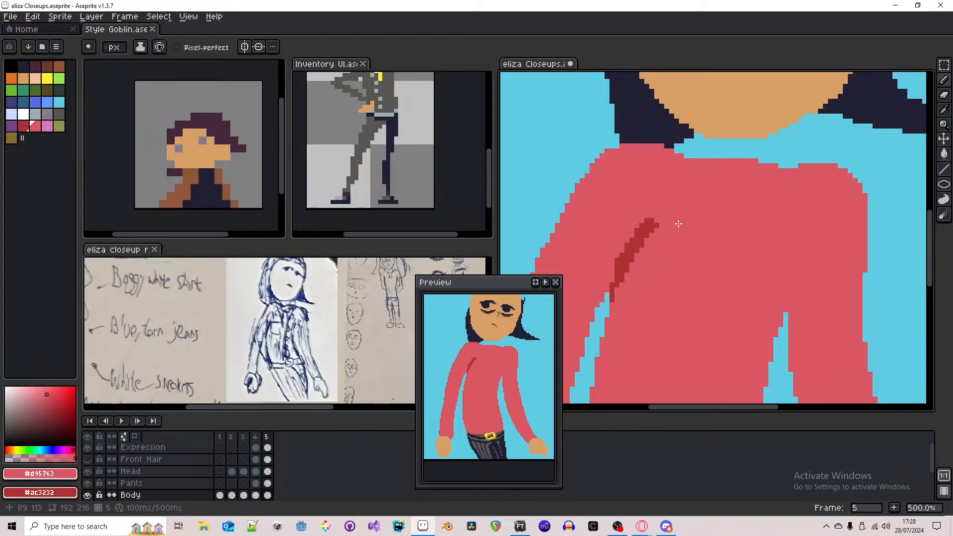
scroll(678, 224, down, 3)
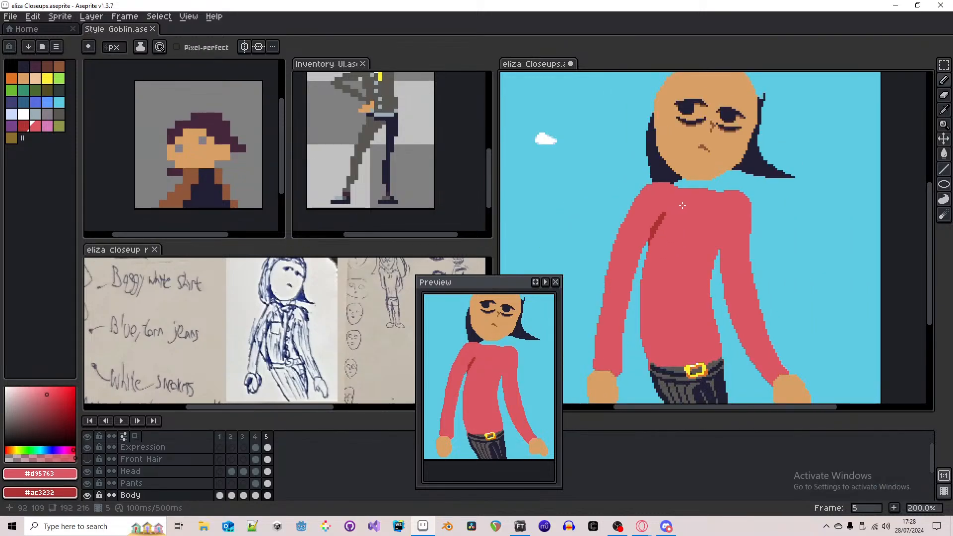
- Show the Front Hair layer again, check the armpit crease against the whole figure, and save the sprite
scroll(683, 205, down, 2)
scroll(644, 245, up, 7)
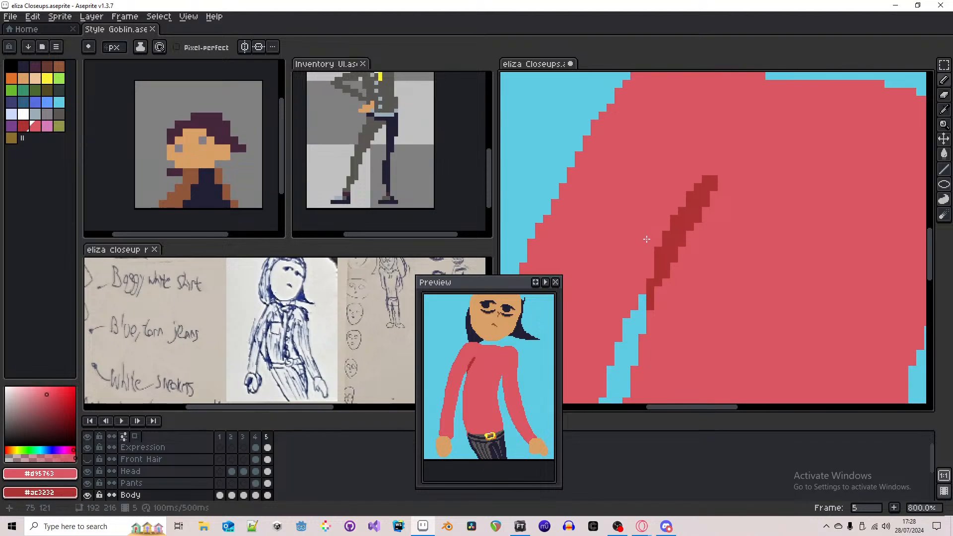
scroll(645, 238, down, 5)
click(87, 459)
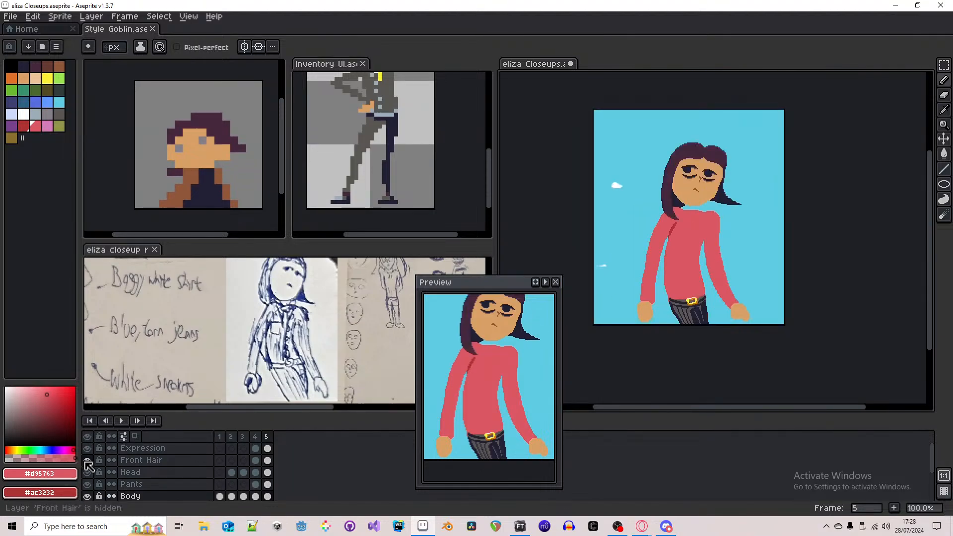
drag(781, 271, 791, 272)
key(ctrl+s)
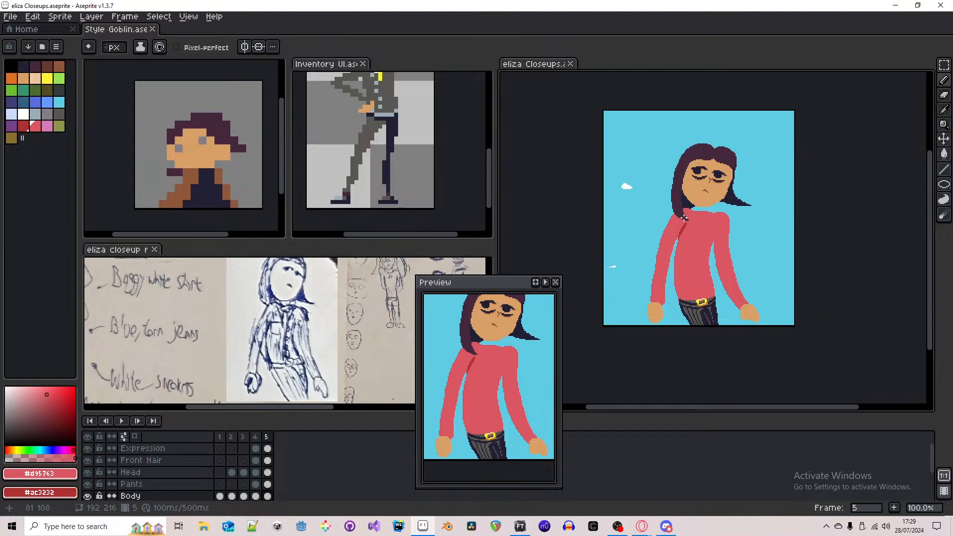
mouse_move(716, 225)
mouse_down()
mouse_move(692, 224)
mouse_move(725, 304)
mouse_move(754, 325)
mouse_up()
key(m)
click(766, 319)
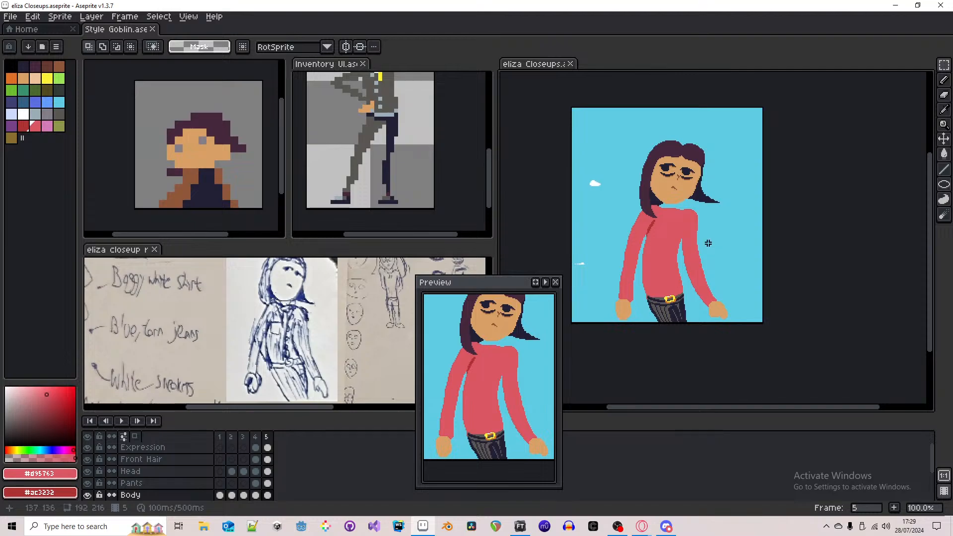
drag(280, 334, 308, 307)
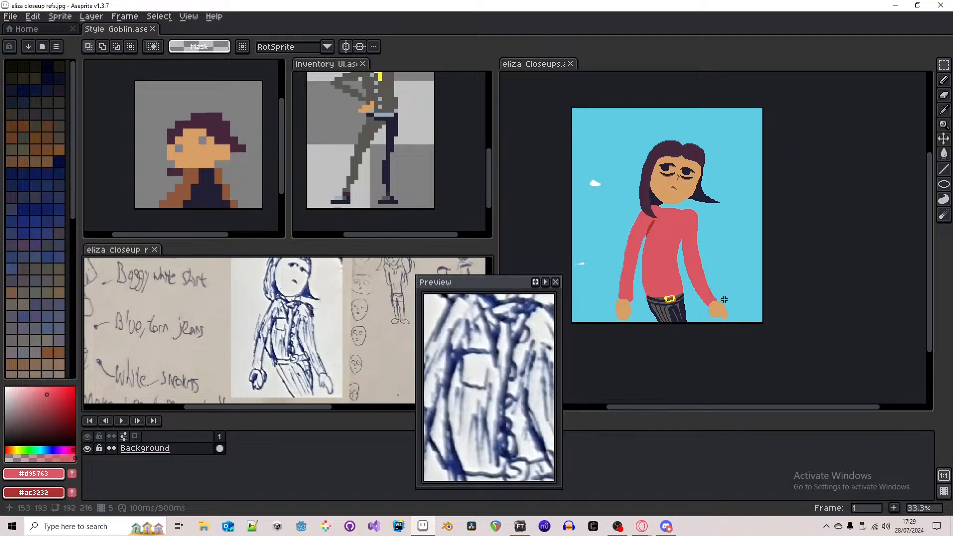
drag(736, 323, 682, 204)
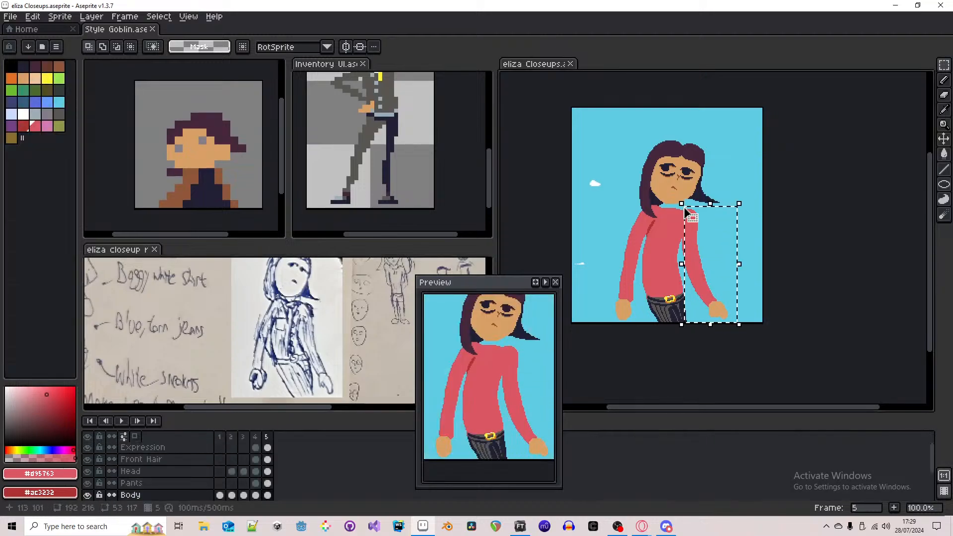
click(686, 207)
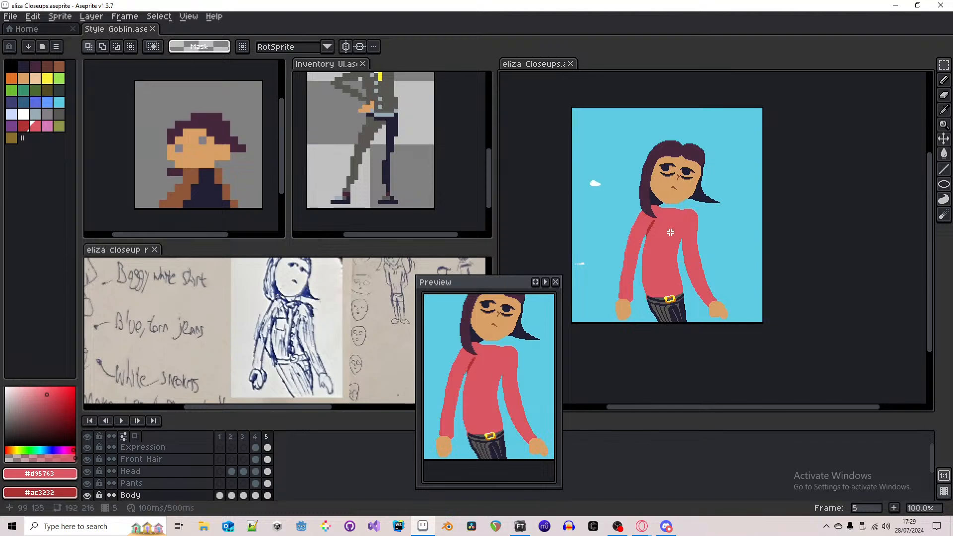
drag(686, 208, 645, 297)
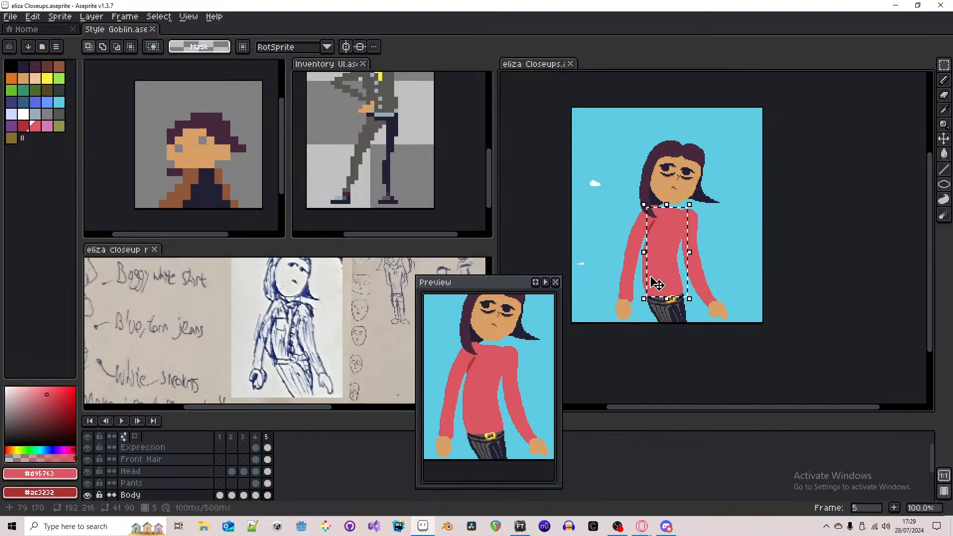
click(632, 233)
drag(655, 201, 603, 324)
click(710, 306)
- Select the right arm from shoulder to hand with overlapping rectangular marquees, leaving the torso's side out of the selection
drag(741, 329, 688, 246)
scroll(688, 246, up, 2)
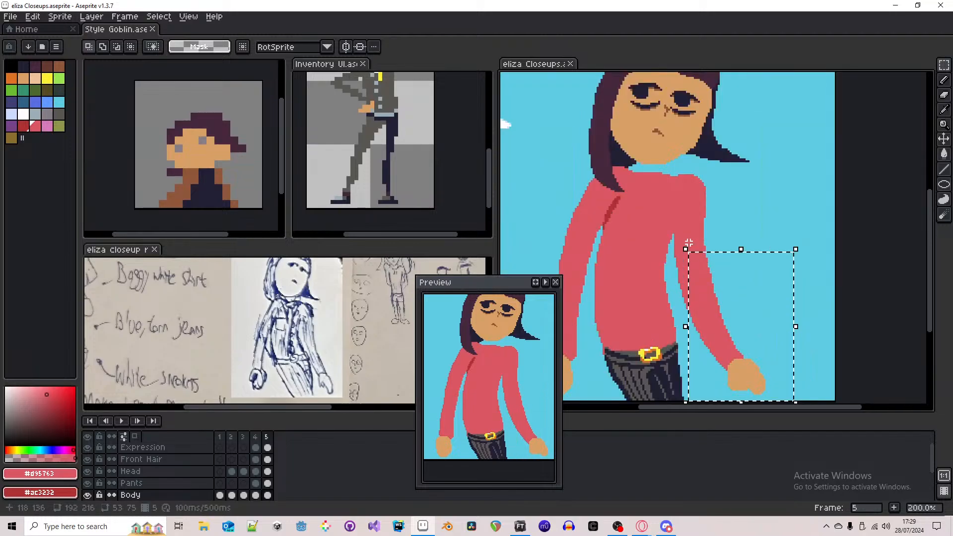
drag(671, 376, 732, 294)
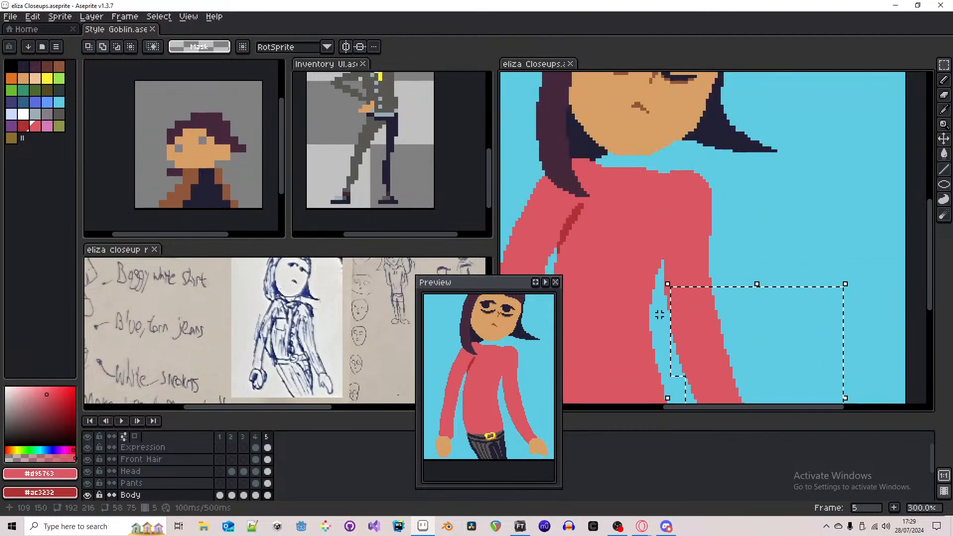
drag(661, 316, 721, 266)
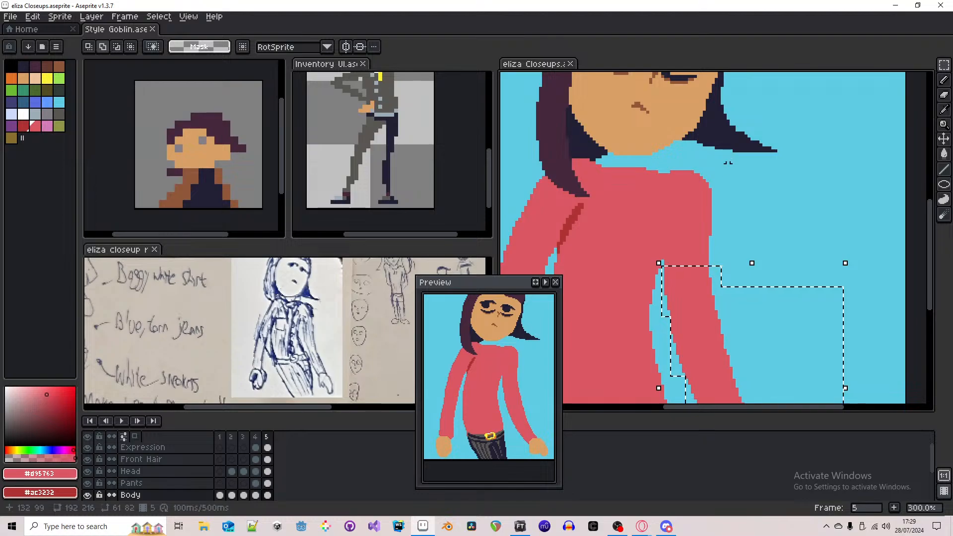
drag(730, 165, 648, 273)
drag(646, 170, 636, 169)
key(Left)
key(Right)
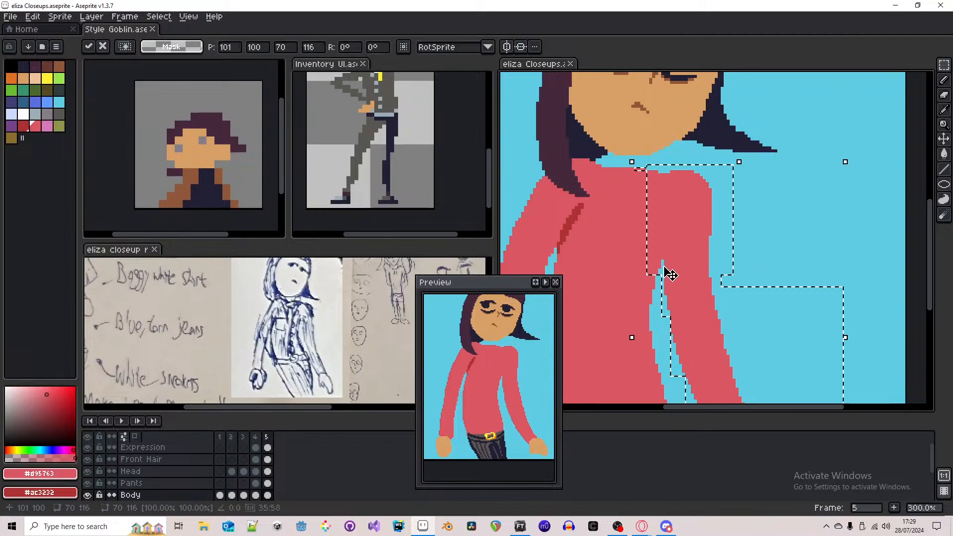
mouse_move(660, 262)
mouse_down()
mouse_move(651, 276)
mouse_move(654, 265)
mouse_up()
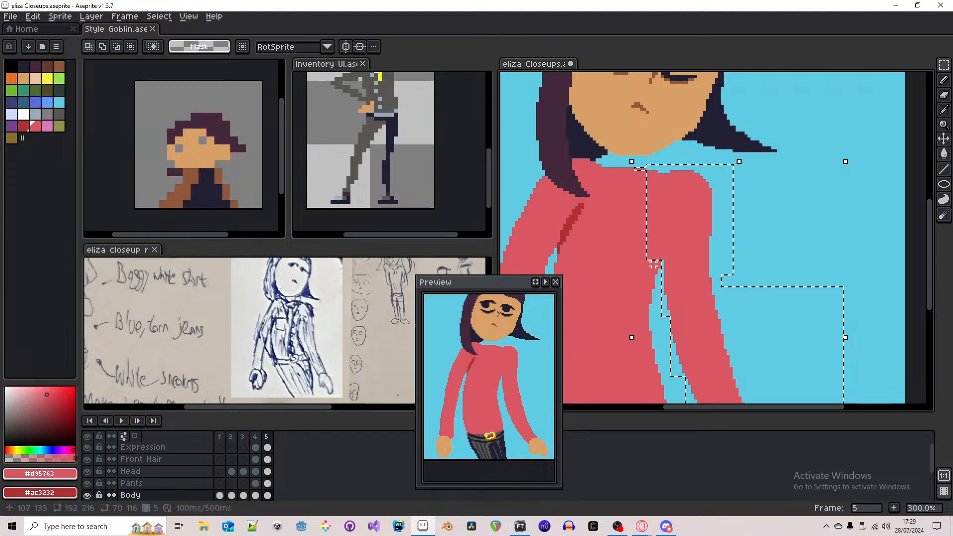
- Try shifting the selected right arm several pixels closer to the torso, and deselect it
scroll(666, 233, down, 2)
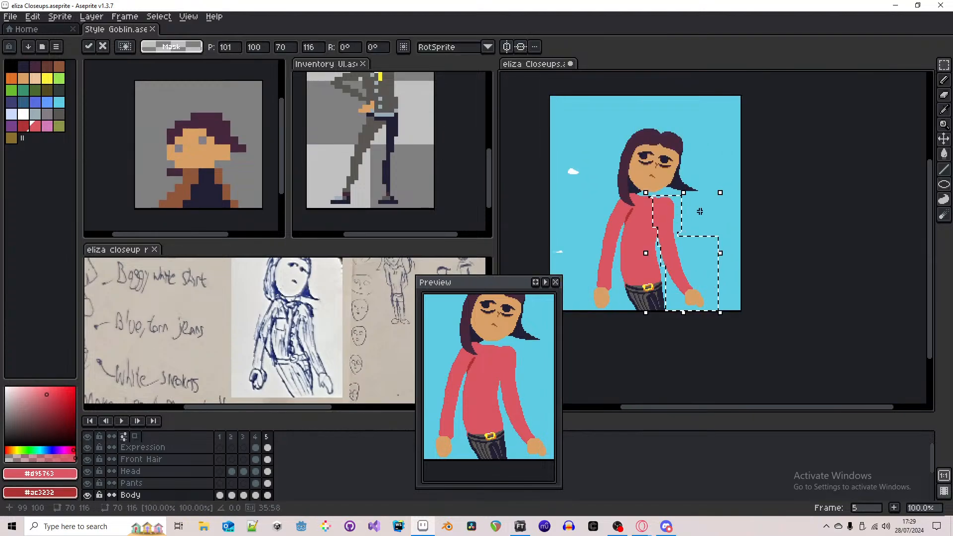
key(Left)
key(Left)
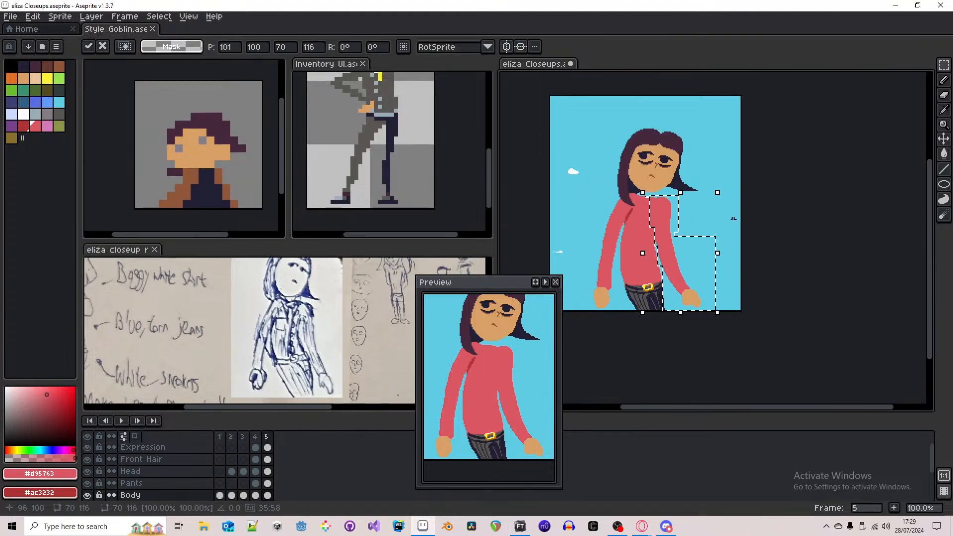
scroll(670, 273, up, 2)
scroll(666, 267, down, 1)
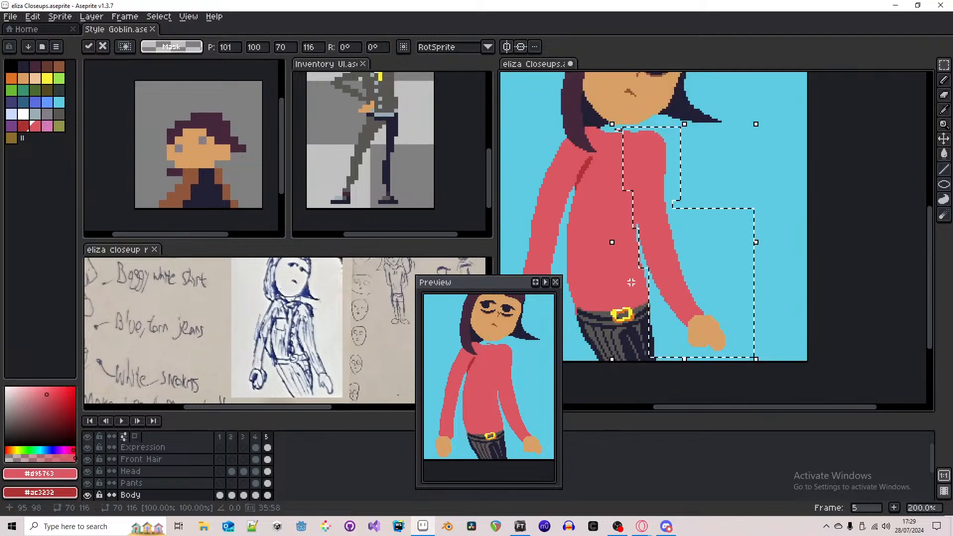
drag(633, 282, 633, 284)
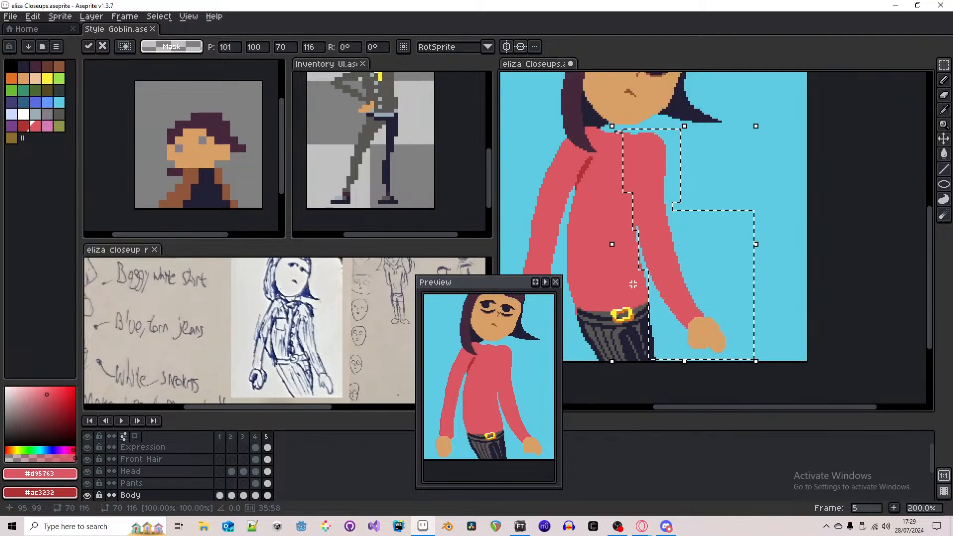
key(ctrl+d)
scroll(626, 143, up, 3)
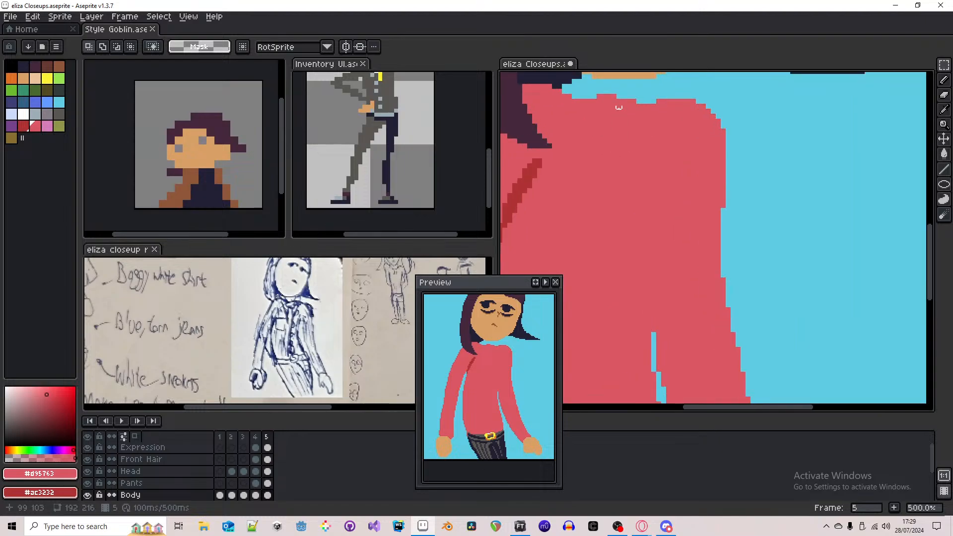
key(e)
scroll(683, 226, down, 4)
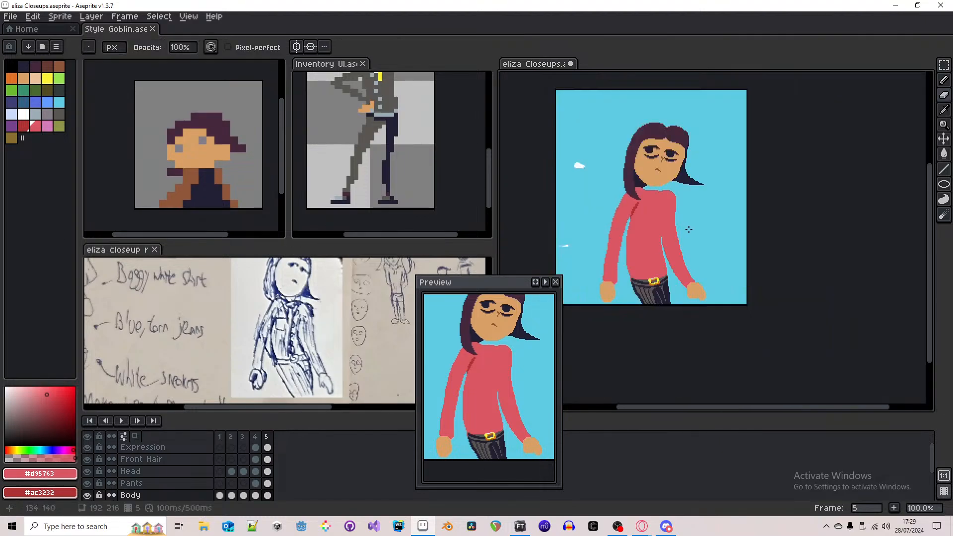
- Compare the arm's shifted and original positions by undoing and redoing, and return to the original with the arm selected
key(ctrl+z)
key(ctrl+z)
key(ctrl+z)
key(ctrl+z)
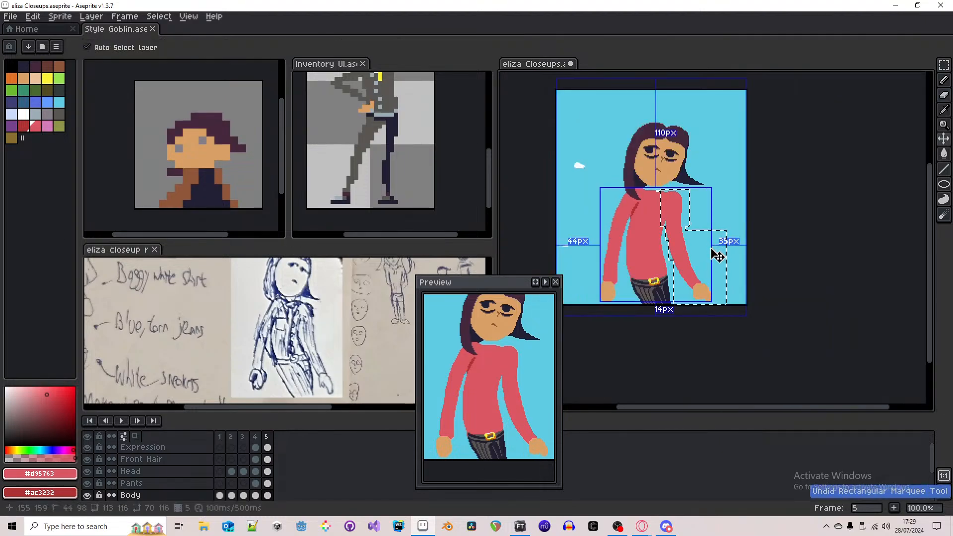
key(ctrl+y)
key(ctrl+y)
key(ctrl+y)
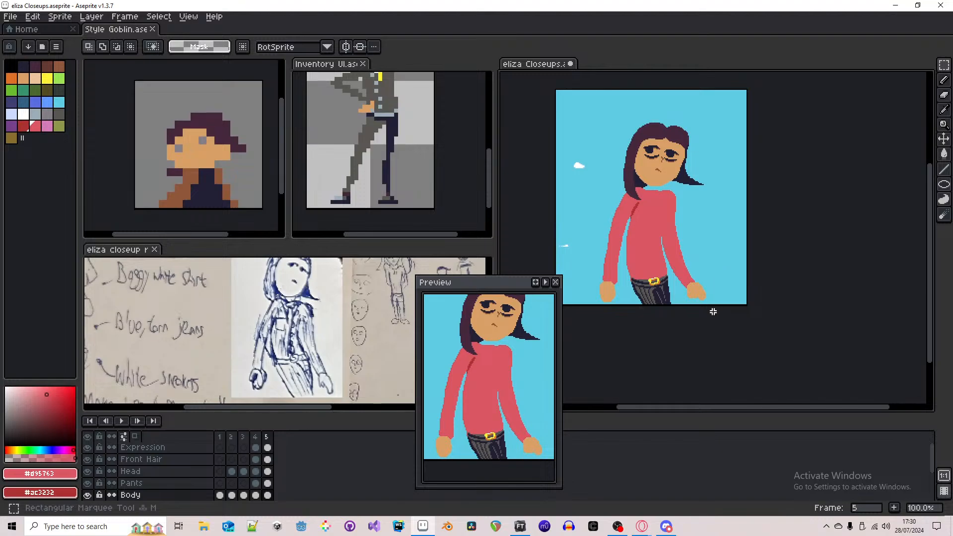
key(ctrl+z)
key(ctrl+z)
key(ctrl+z)
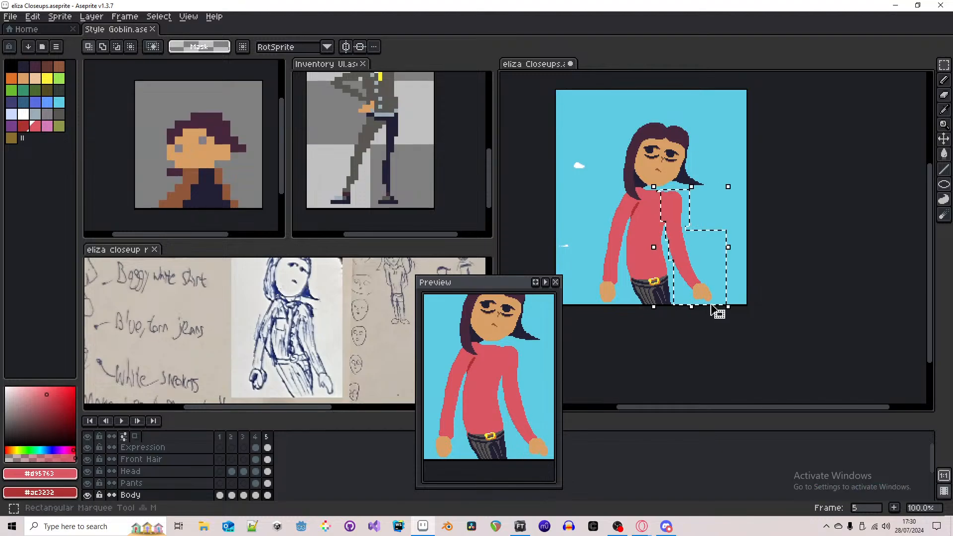
- Move the selected right arm 4 pixels left and 4 pixels down, and clear the selection
scroll(662, 176, up, 2)
key(Left)
key(Left)
key(Left)
scroll(660, 178, down, 2)
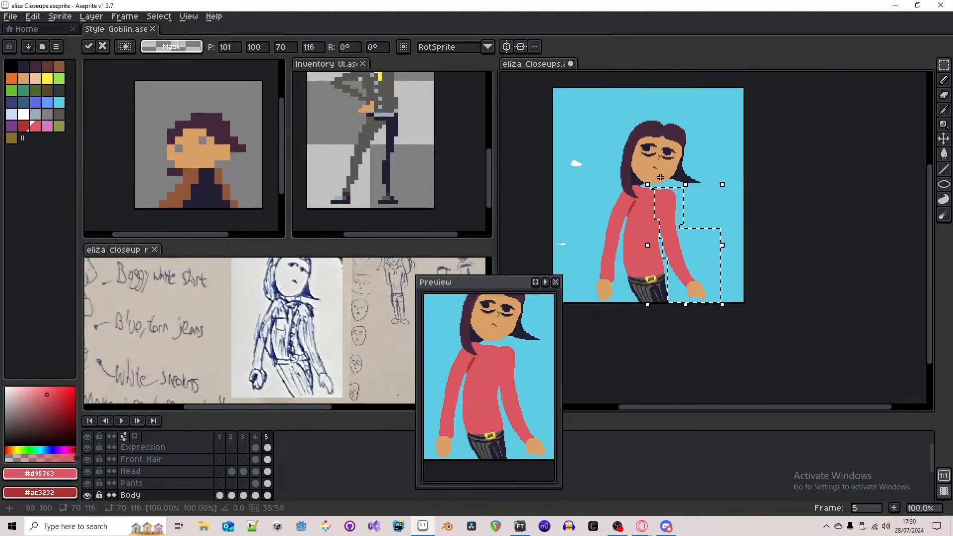
key(Down)
key(Down)
key(Down)
key(Down)
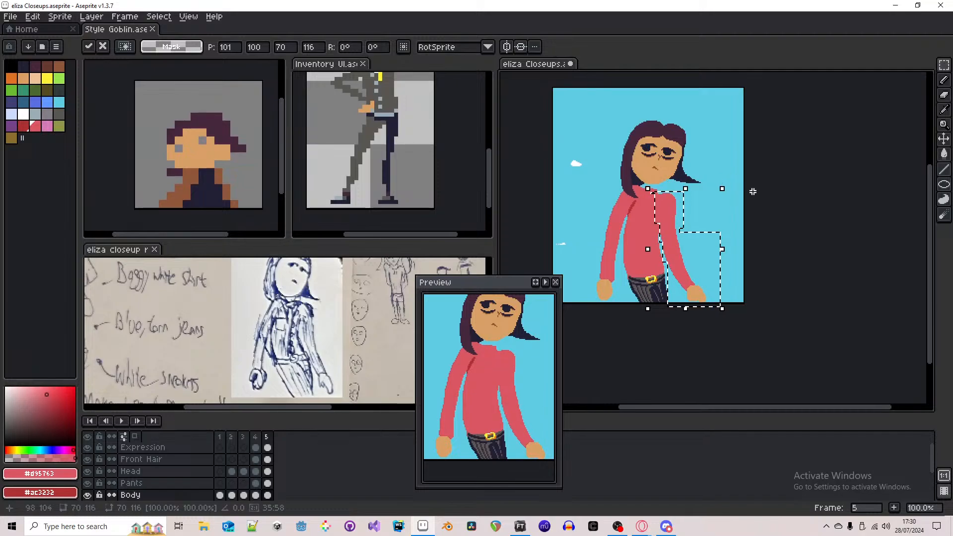
scroll(732, 223, up, 1)
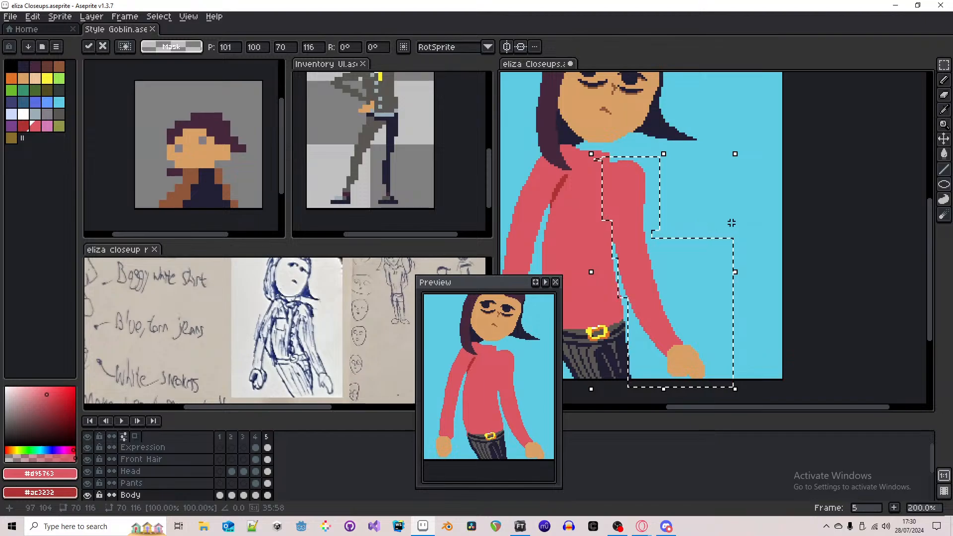
key(ctrl+d)
- Fill the dip between the neck and the lowered right shoulder with sweater red #d95763 to form a continuous slope
key(b)
scroll(635, 180, up, 3)
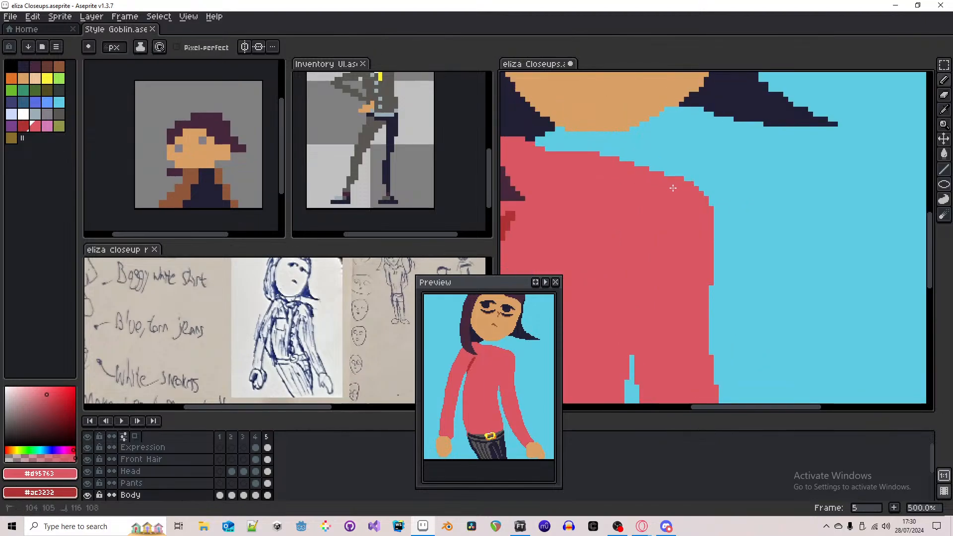
scroll(715, 199, down, 4)
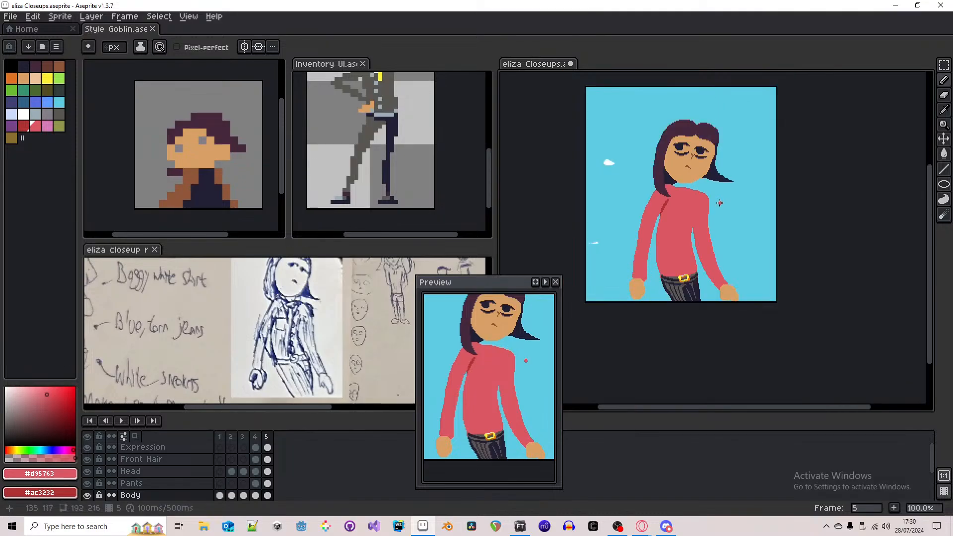
scroll(710, 202, up, 3)
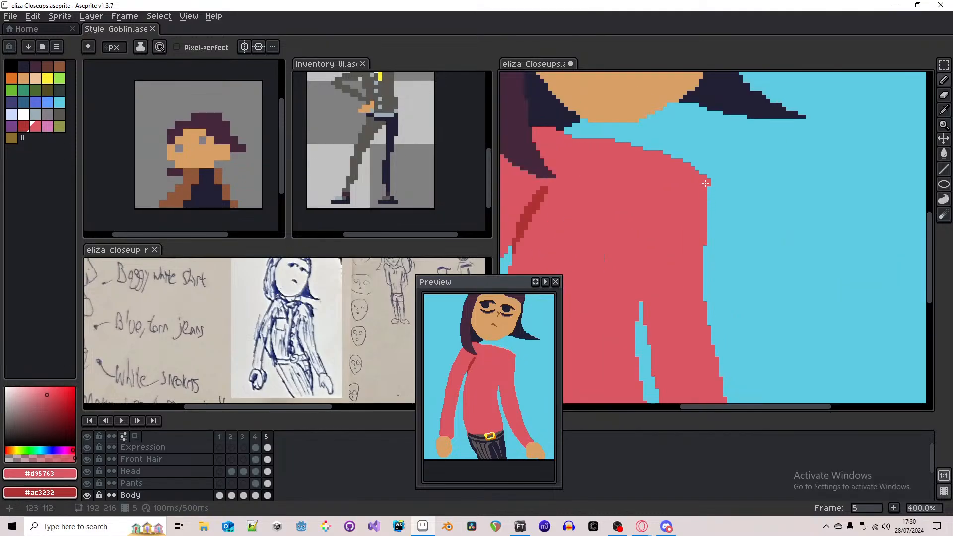
- Round off the right shoulder's corner and trim the upper sleeve's outer edge with the Eraser
key(shift)
mouse_move(701, 188)
mouse_down()
mouse_move(661, 148)
mouse_move(709, 189)
mouse_up()
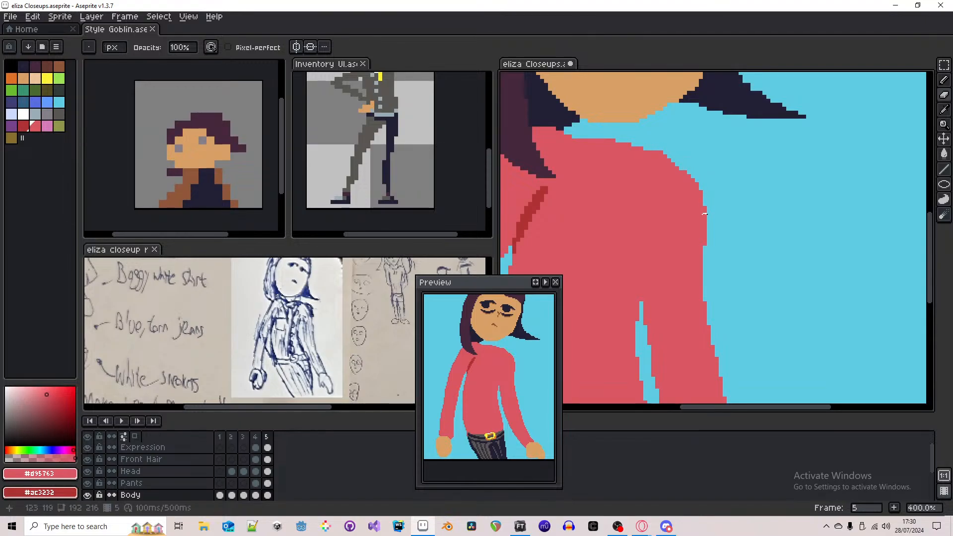
mouse_move(705, 251)
mouse_down()
mouse_move(681, 164)
mouse_move(705, 236)
mouse_move(693, 177)
mouse_move(704, 240)
mouse_move(701, 204)
mouse_up()
scroll(700, 200, down, 3)
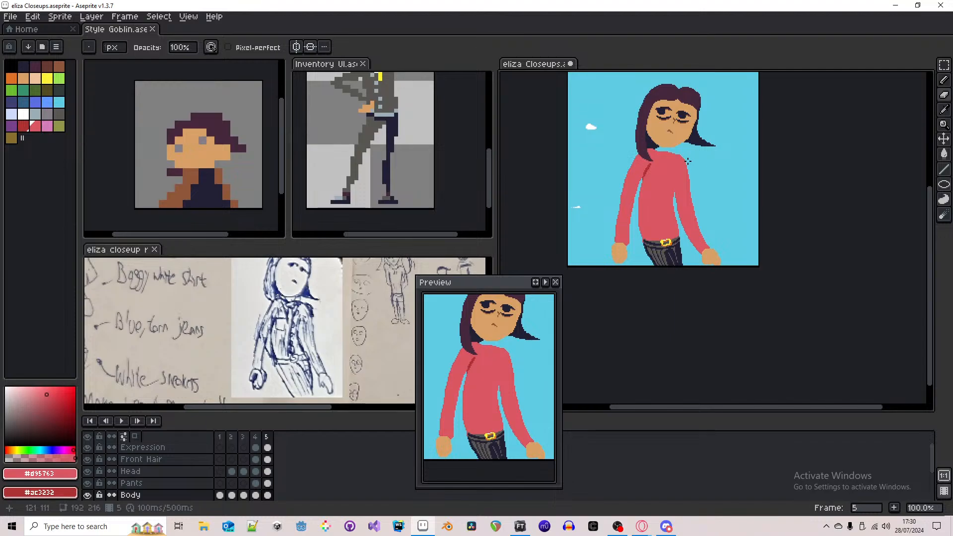
- Try a loose red #d95763 curve beside the right arm as a contour guide, and undo it
scroll(688, 161, up, 1)
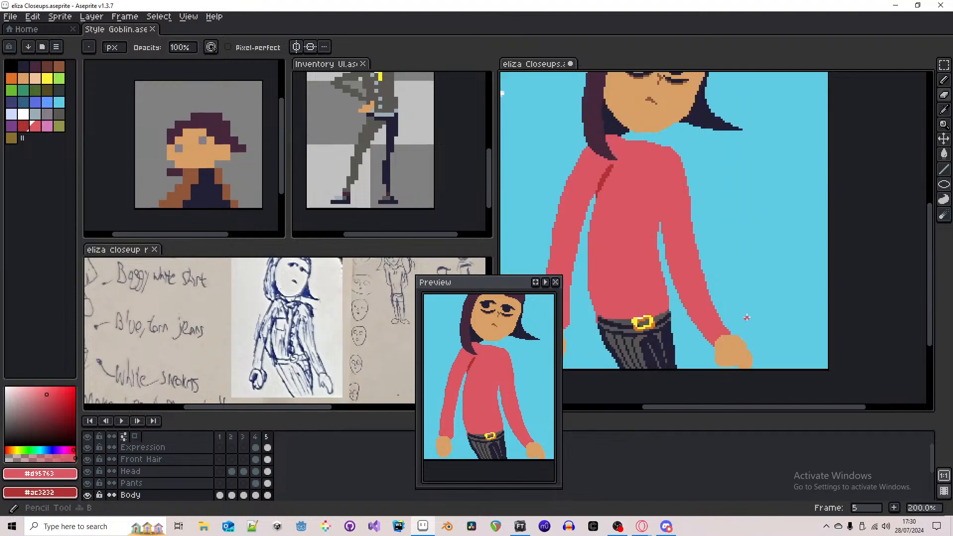
key(b)
mouse_move(760, 325)
mouse_down()
mouse_move(746, 308)
mouse_move(730, 202)
mouse_move(707, 160)
mouse_up()
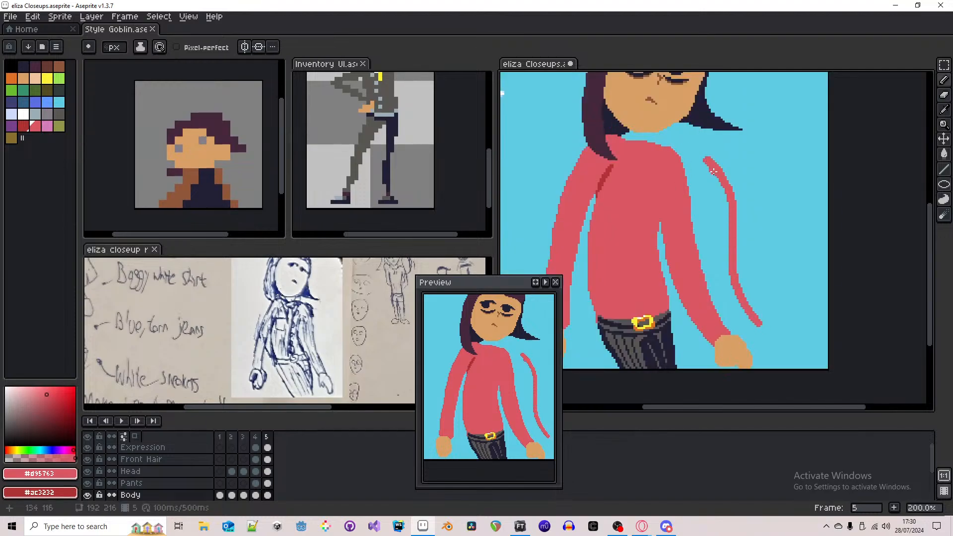
key(ctrl)
key(ctrl+z)
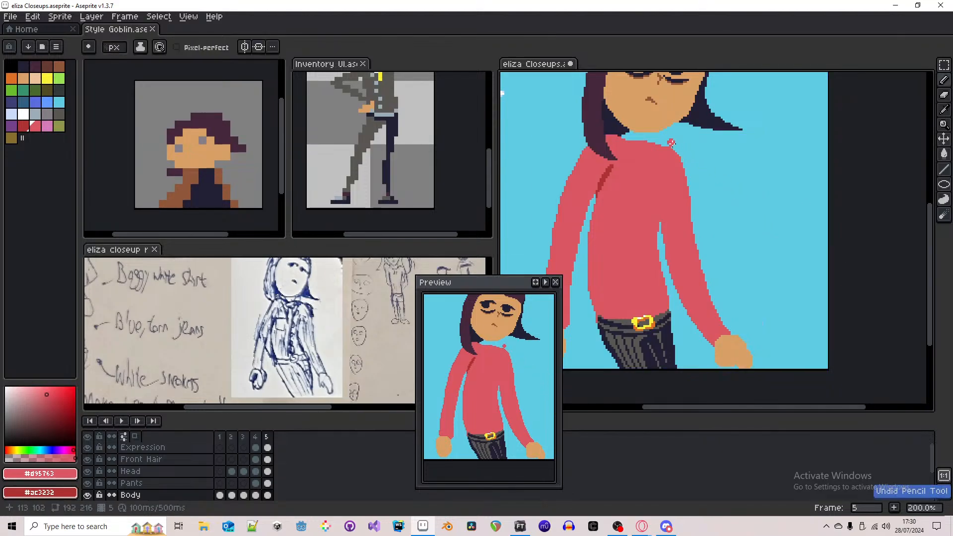
key(e)
scroll(672, 144, up, 4)
scroll(669, 152, down, 3)
scroll(668, 151, down, 2)
- Sample dark red #ac3232 and draw a crease with the Pencil running up from the right armpit toward the shoulder
key(b)
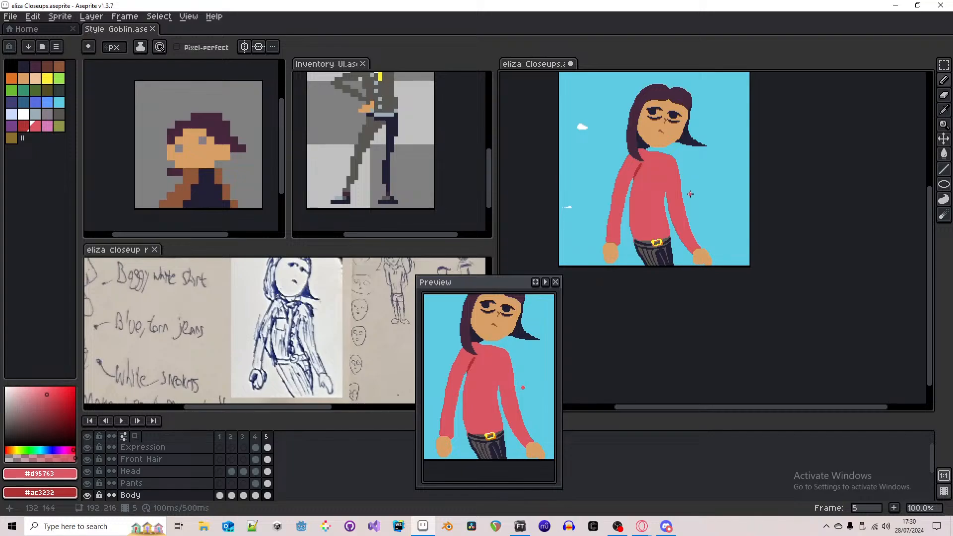
scroll(638, 171, up, 2)
alt+click(639, 167)
scroll(634, 173, down, 3)
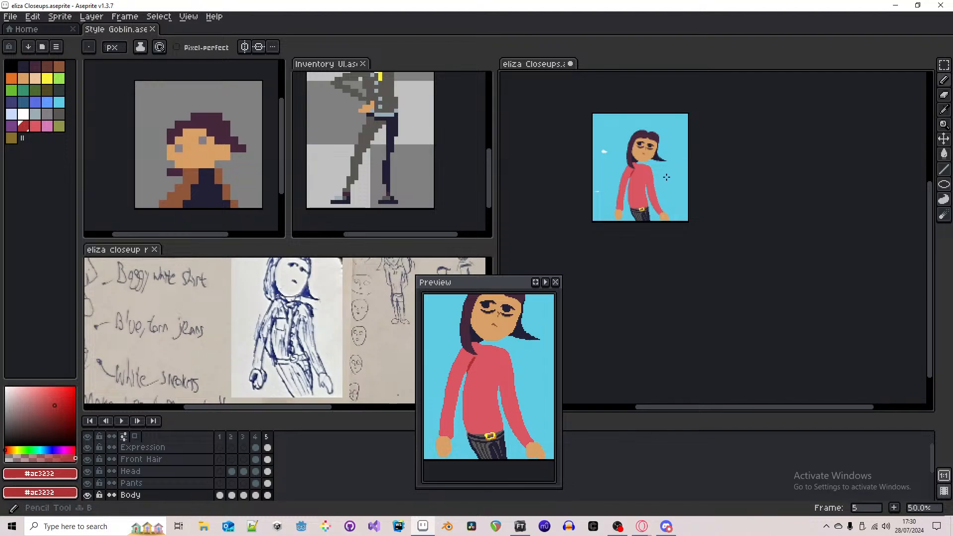
scroll(666, 181, up, 3)
drag(628, 179, 700, 216)
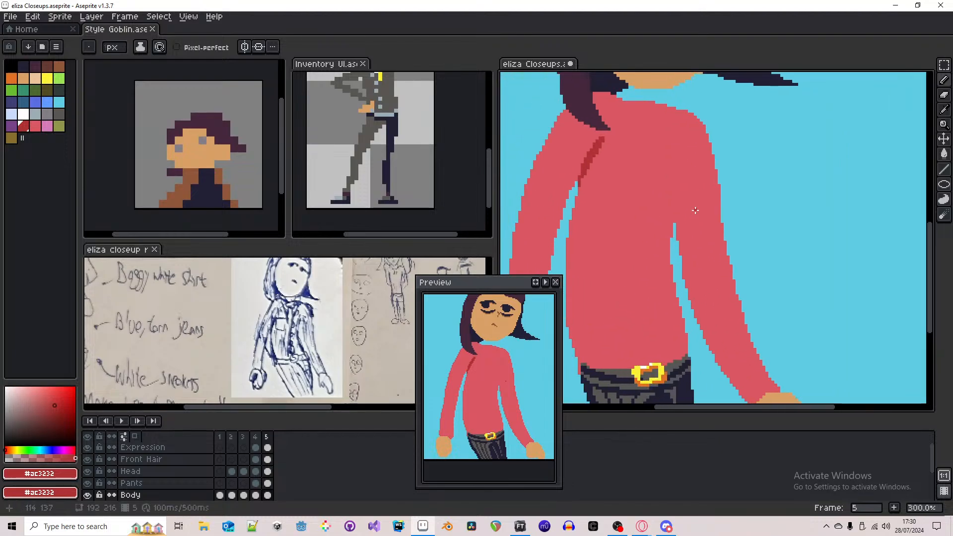
scroll(676, 212, up, 4)
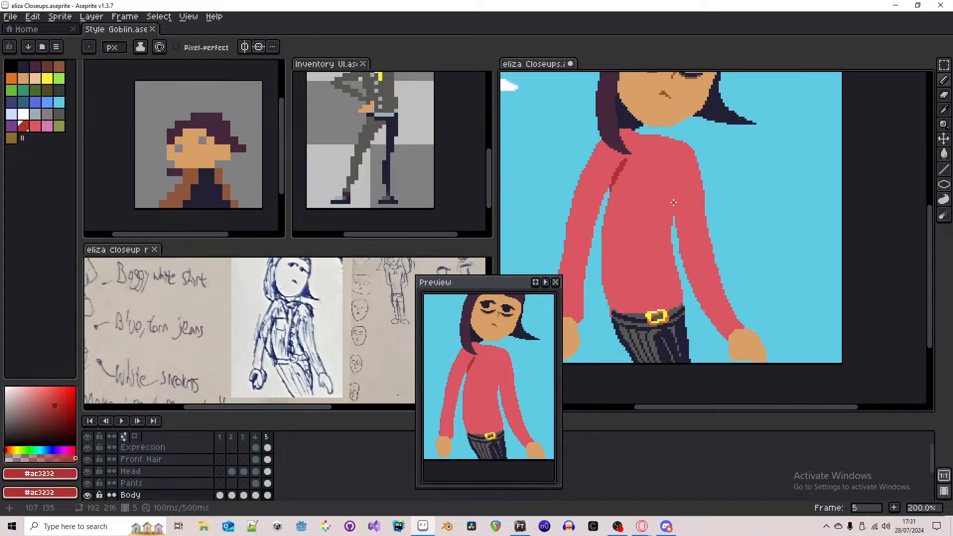
scroll(671, 236, down, 2)
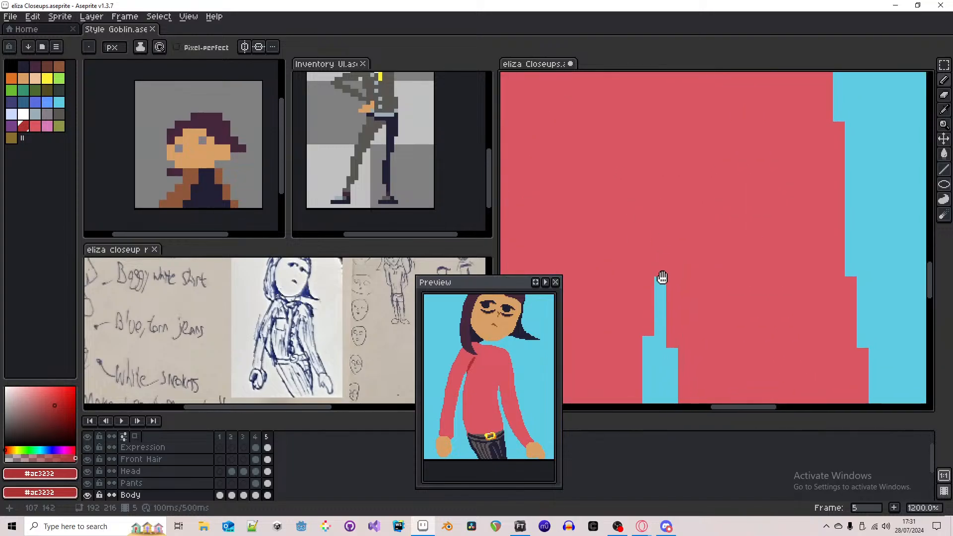
drag(660, 292, 669, 230)
scroll(662, 174, down, 2)
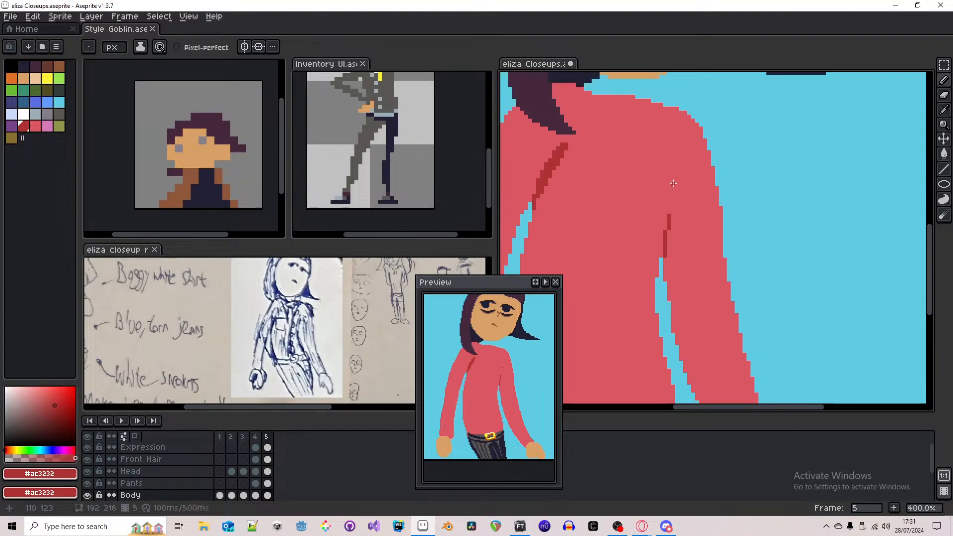
drag(674, 183, 666, 219)
scroll(665, 171, down, 2)
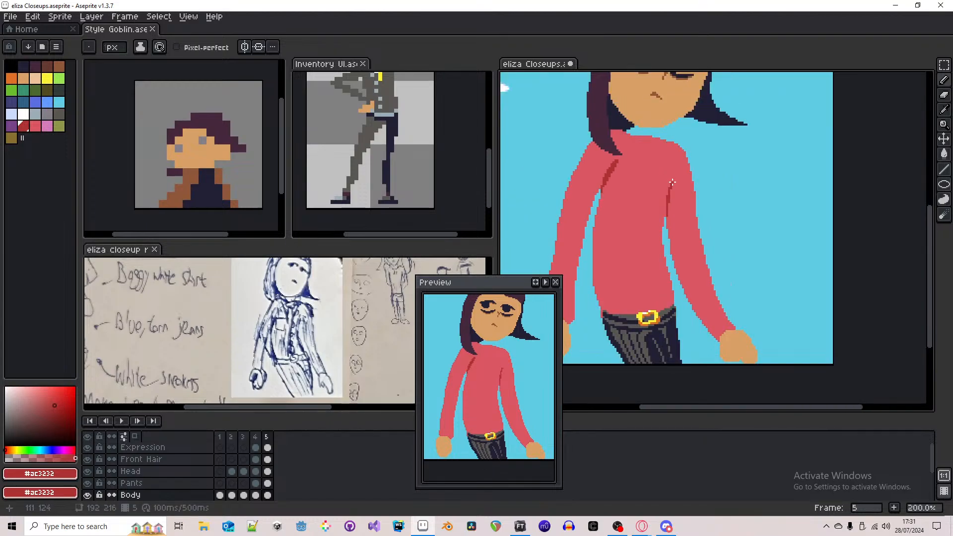
- Try a long dark red #ac3232 crease line down the inside of the right sleeve, and undo it
scroll(668, 166, up, 3)
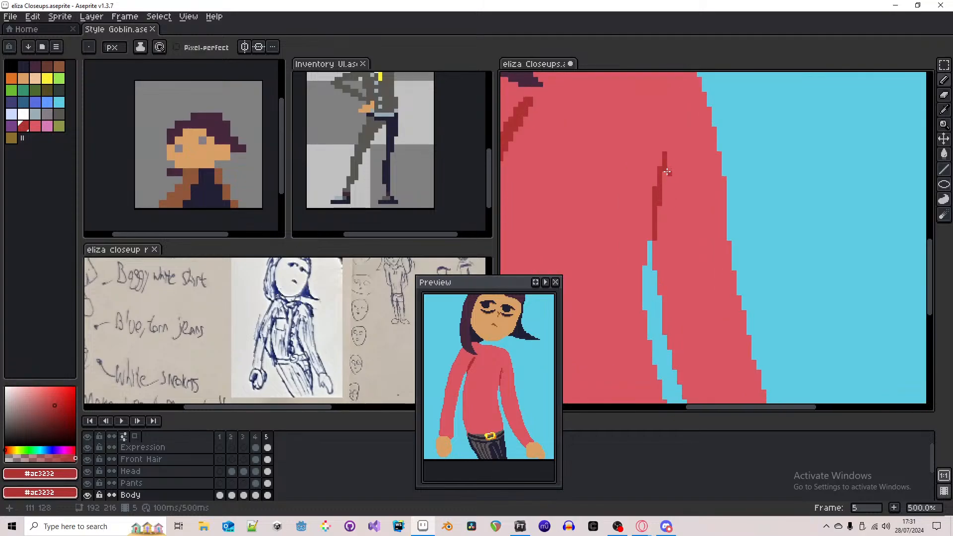
mouse_move(667, 172)
mouse_down()
mouse_move(655, 174)
mouse_move(618, 114)
mouse_move(621, 219)
mouse_move(654, 342)
mouse_up()
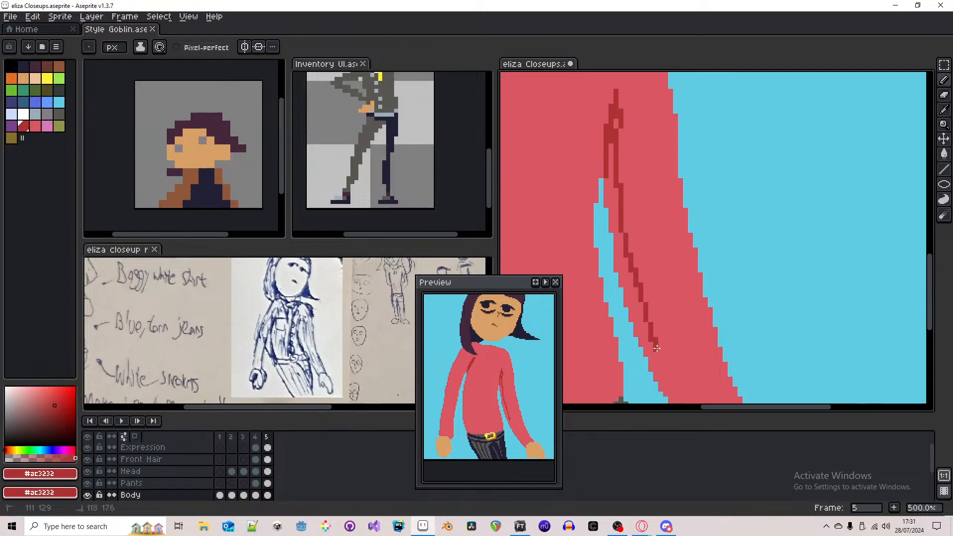
key(ctrl+z)
- Extend the right armpit crease down the sleeve's inner edge in #ac3232, shaping it with sweater red #d95763 as the background color
drag(619, 110, 616, 269)
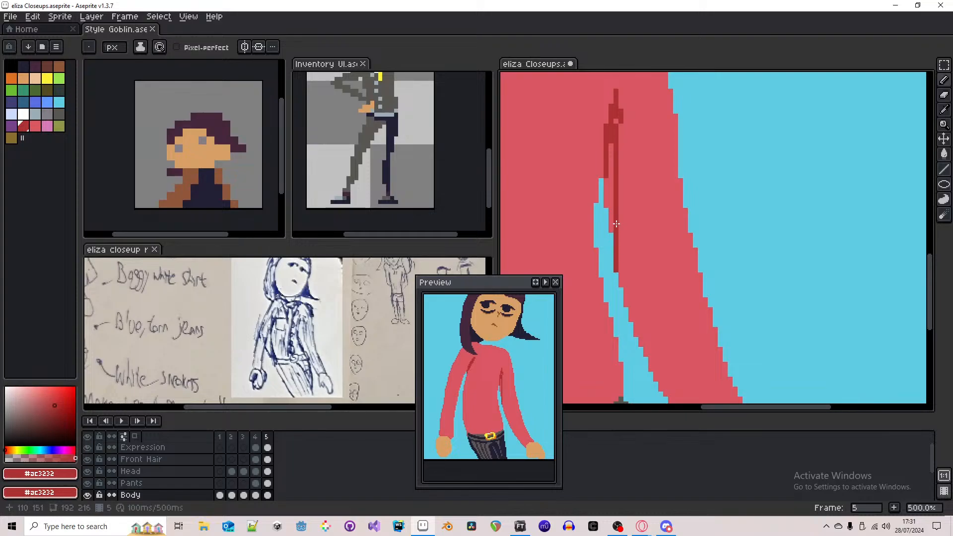
alt+right_click(625, 209)
drag(617, 206, 616, 171)
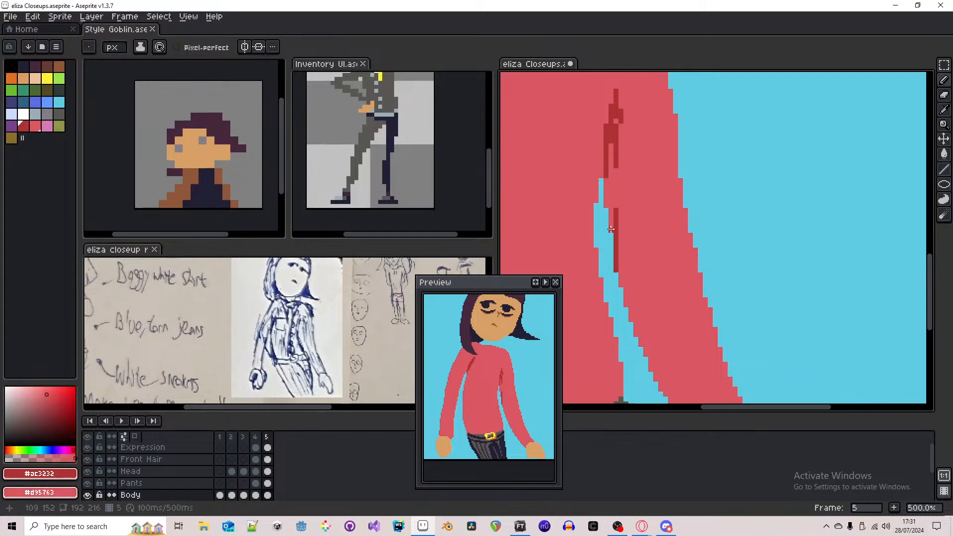
mouse_move(612, 229)
mouse_down()
mouse_move(610, 143)
mouse_move(607, 196)
mouse_up()
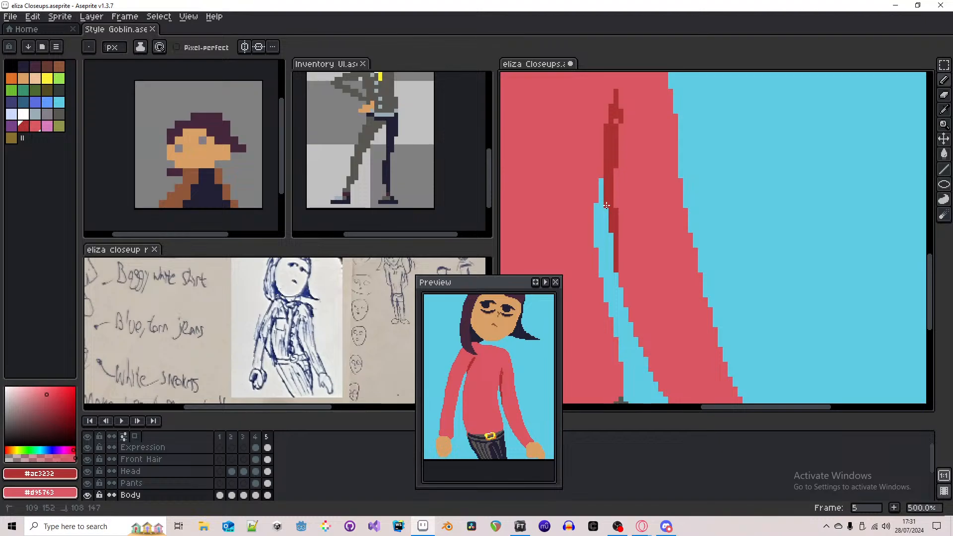
scroll(643, 186, down, 4)
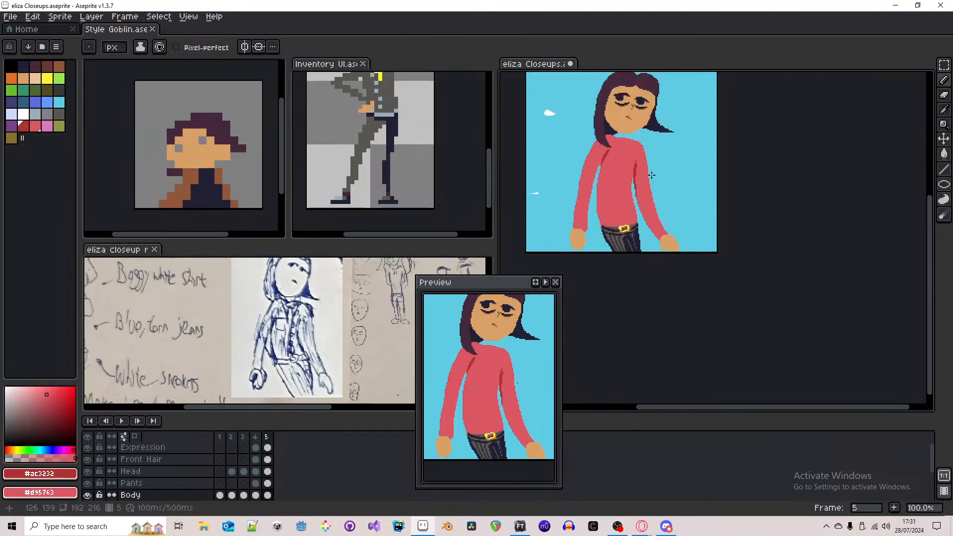
- Sample sweater red #d95763 as the foreground color and crease red #ac3232 as the background color
scroll(597, 164, up, 3)
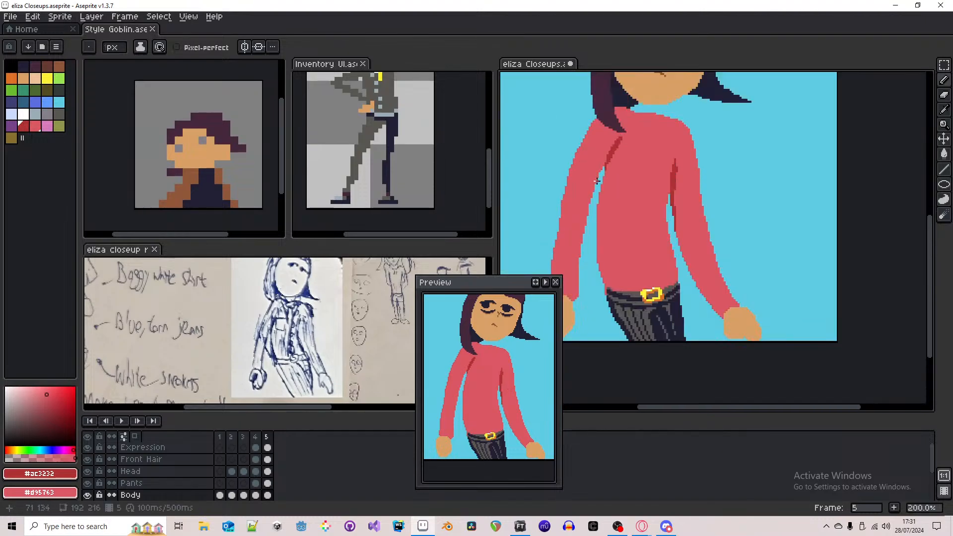
scroll(600, 293, up, 2)
alt+click(590, 304)
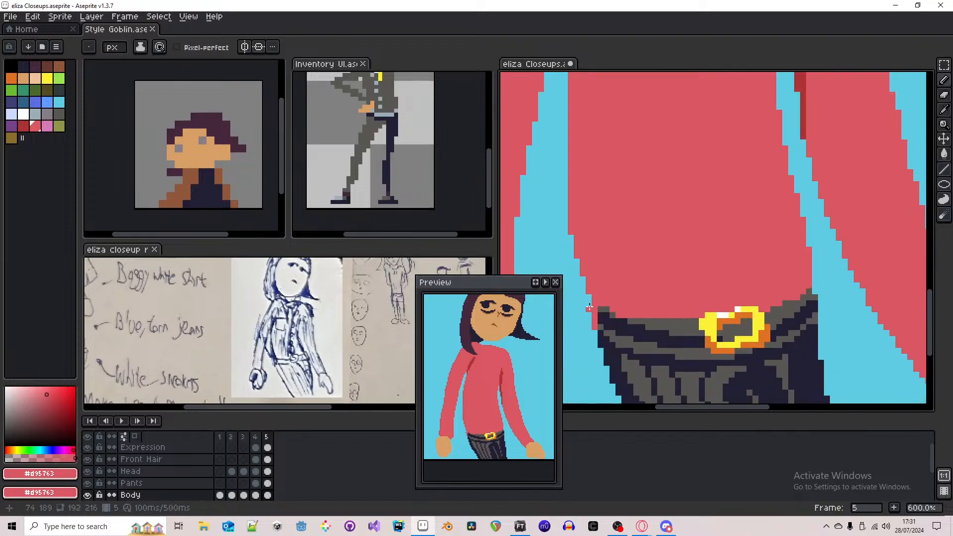
scroll(613, 298, down, 4)
scroll(611, 298, up, 2)
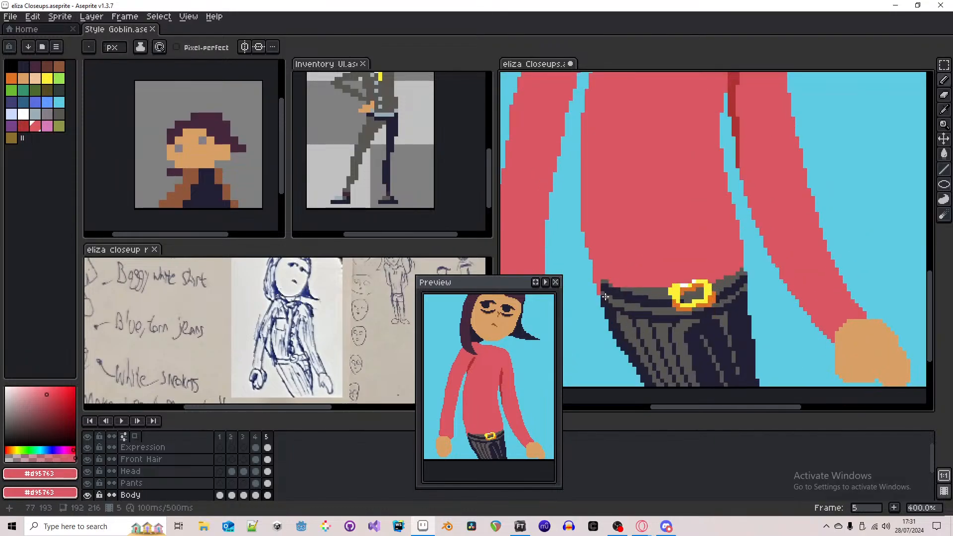
scroll(609, 286, down, 3)
key(i)
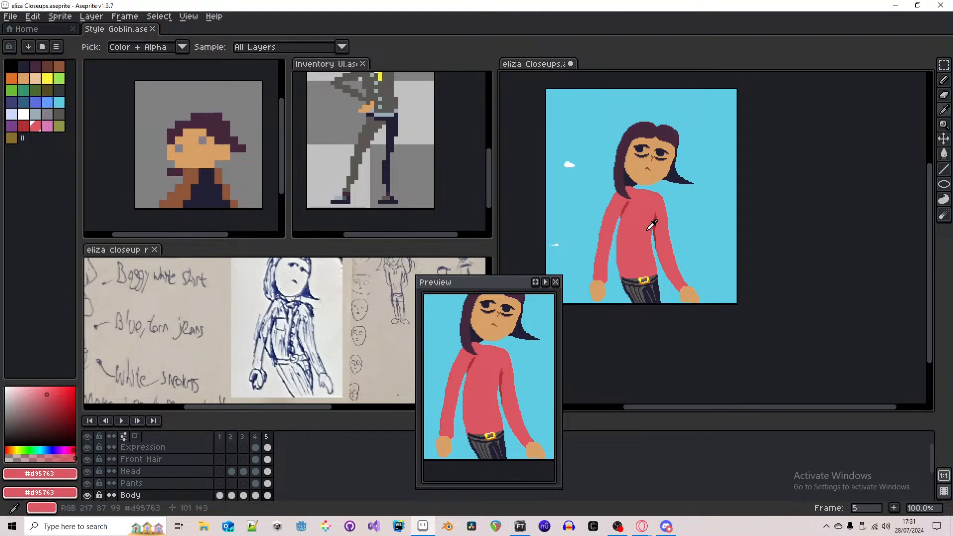
right_click(661, 215)
key(b)
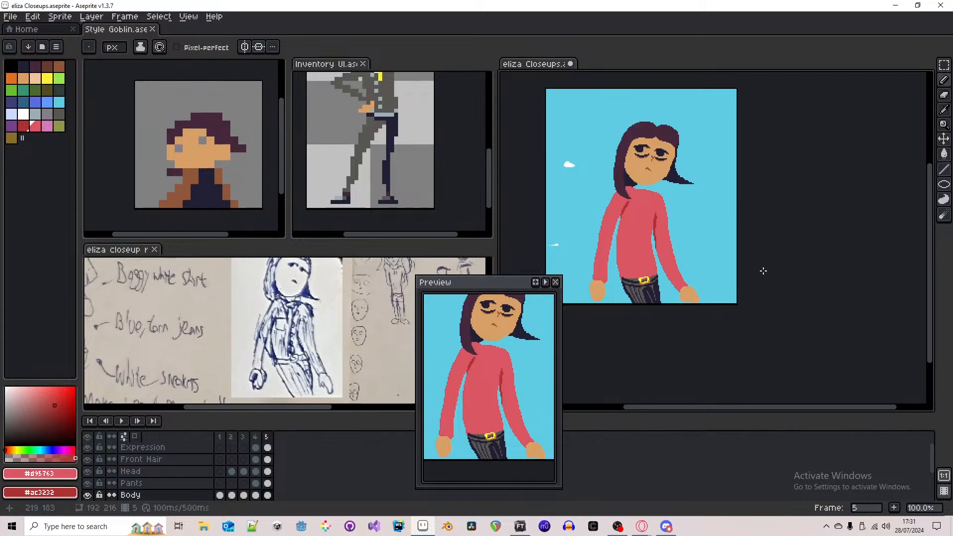
drag(687, 274, 722, 275)
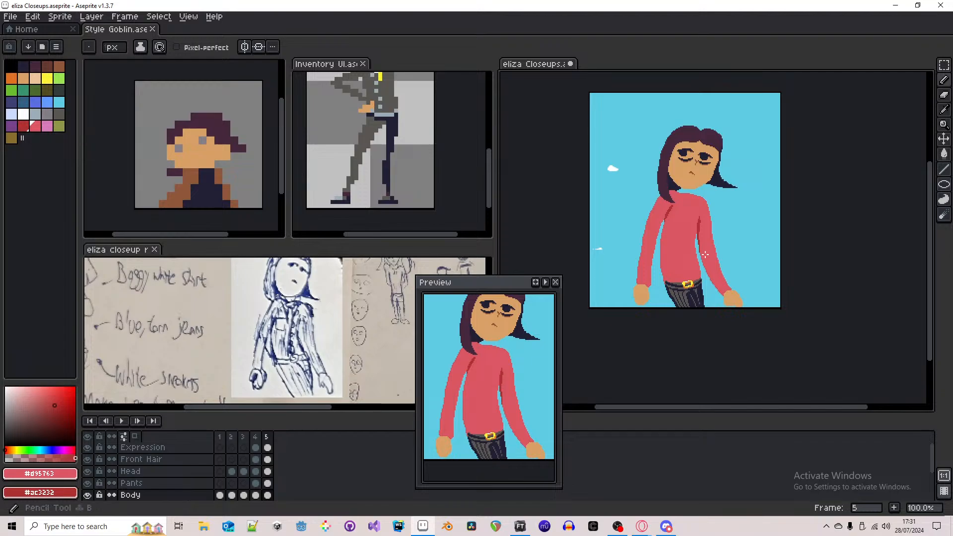
- Sample grey #595652 and navy #222034 from the trousers, and fill the red sweater with the grey
scroll(682, 293, up, 4)
alt+click(669, 284)
right_click(670, 284)
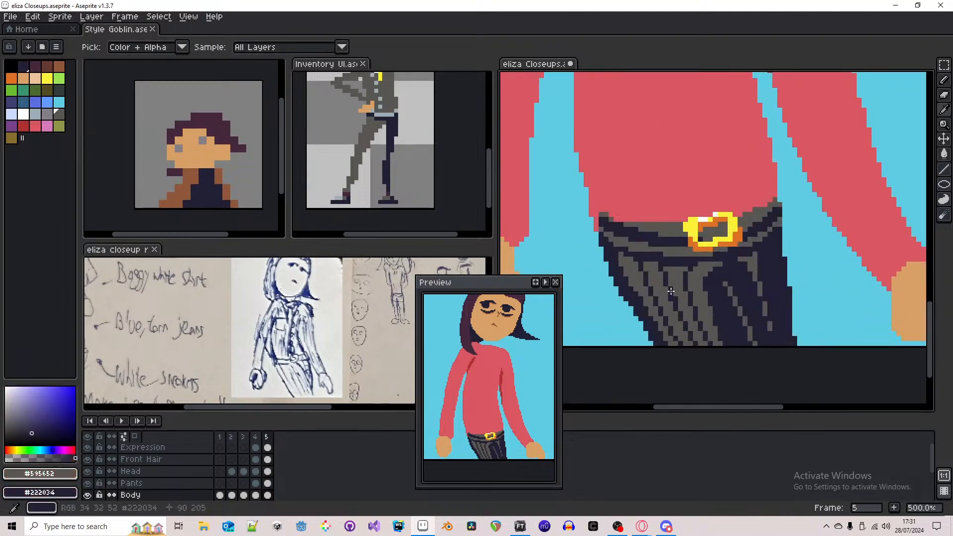
key(g)
scroll(670, 284, down, 3)
click(670, 231)
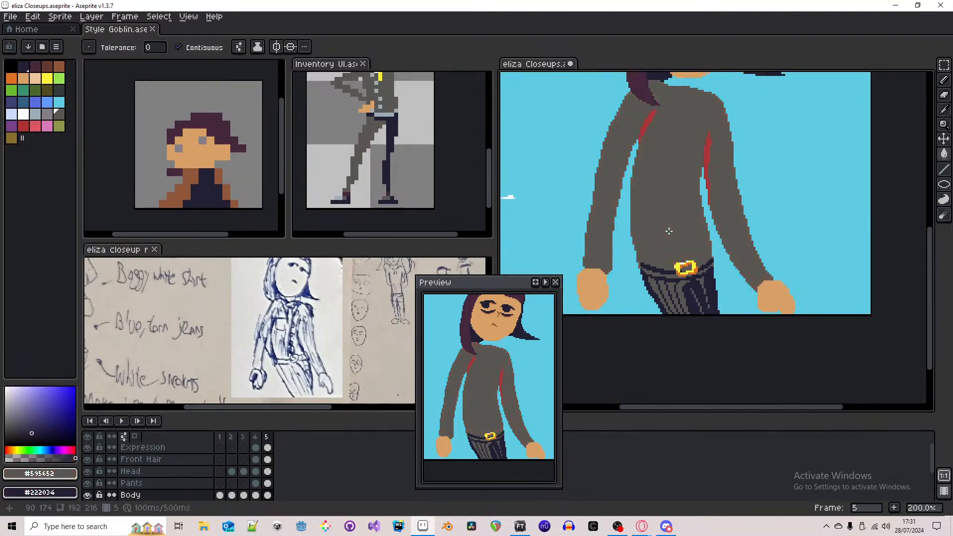
- Fill both dark red armpit creases with navy #222034
click(652, 110)
scroll(695, 149, up, 2)
click(716, 158)
scroll(680, 222, down, 3)
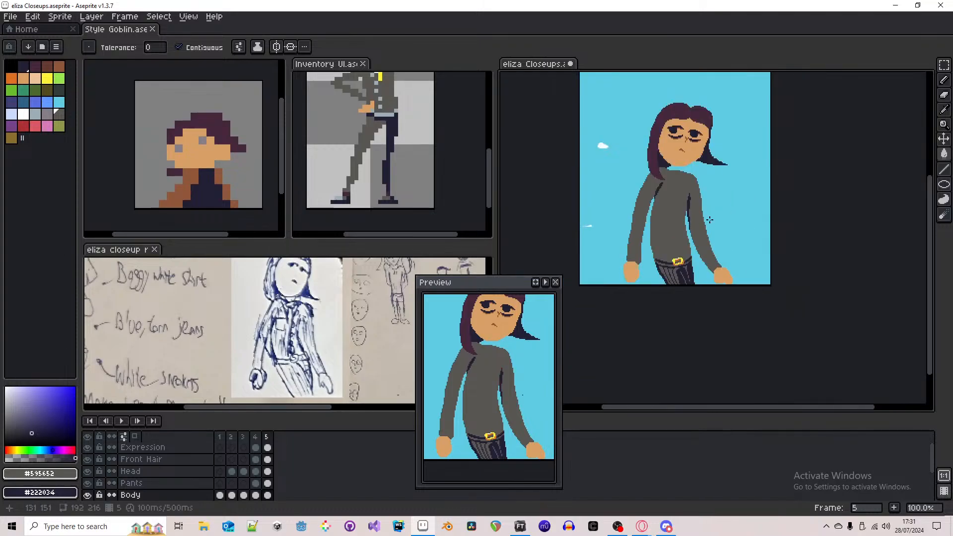
scroll(710, 220, down, 1)
scroll(709, 219, up, 1)
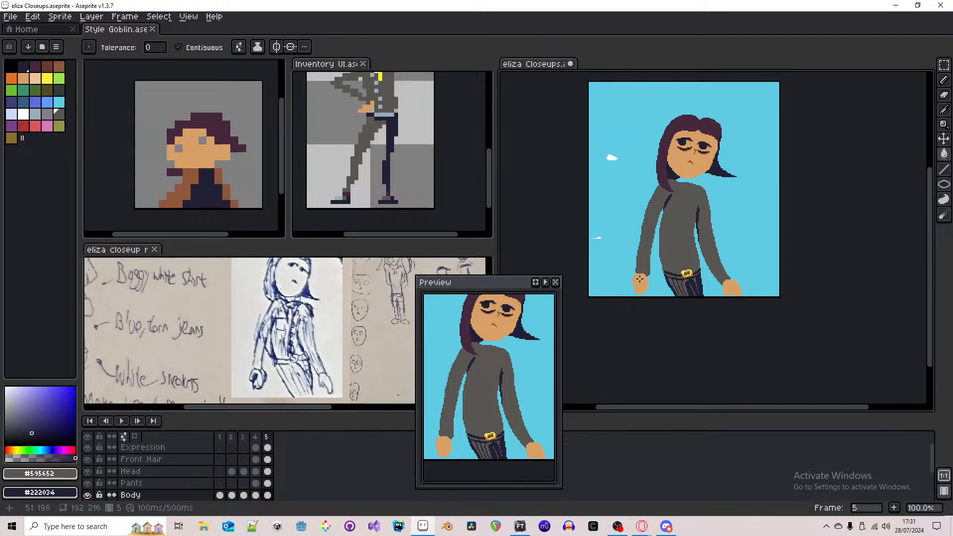
- Trim the inner edge of the left sleeve near the cuff with the Eraser so it tapers toward the hand
scroll(640, 279, up, 5)
key(b)
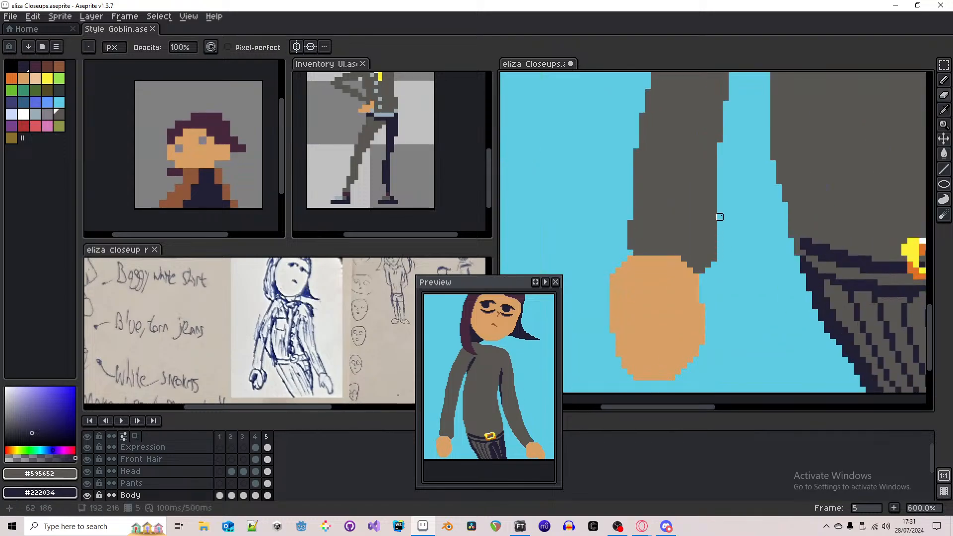
drag(725, 218, 709, 282)
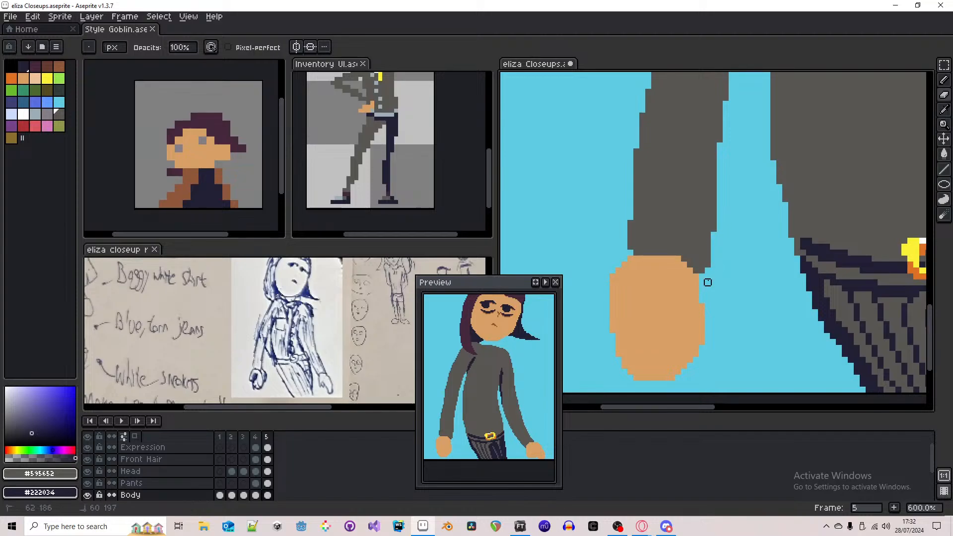
mouse_move(720, 199)
mouse_down()
mouse_move(708, 270)
mouse_move(732, 199)
mouse_move(725, 181)
mouse_move(713, 235)
mouse_up()
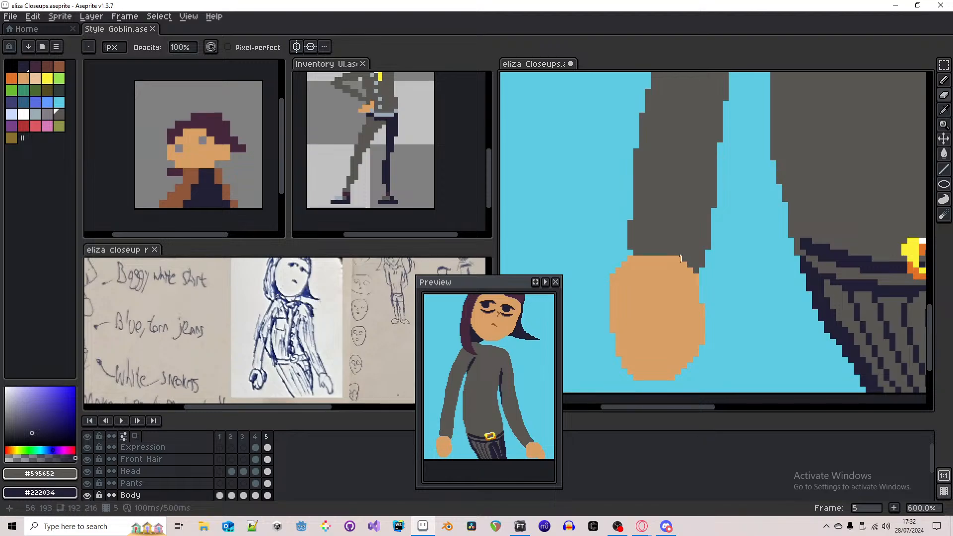
- Extend the outer corner of the left cuff over the hand's edge in grey #595652
key(b)
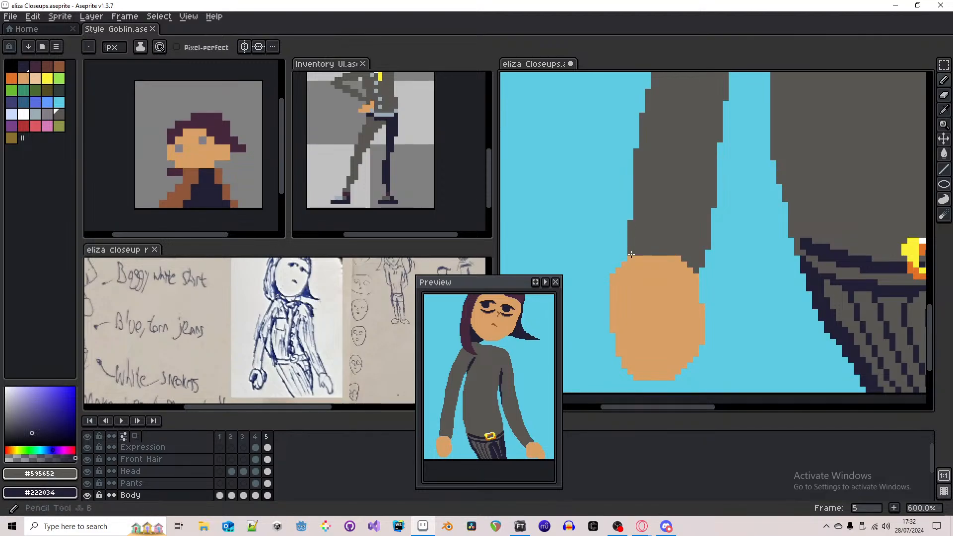
alt+click(639, 248)
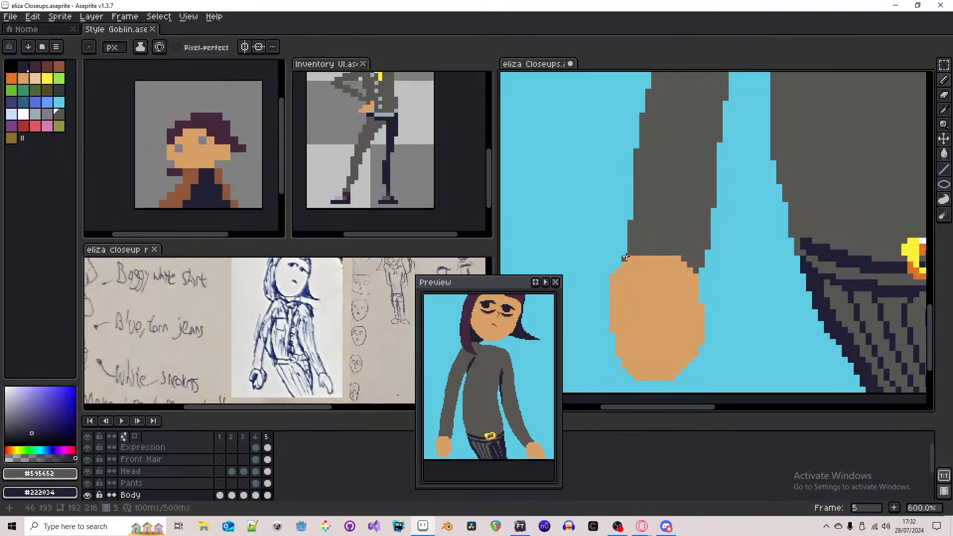
scroll(626, 258, down, 5)
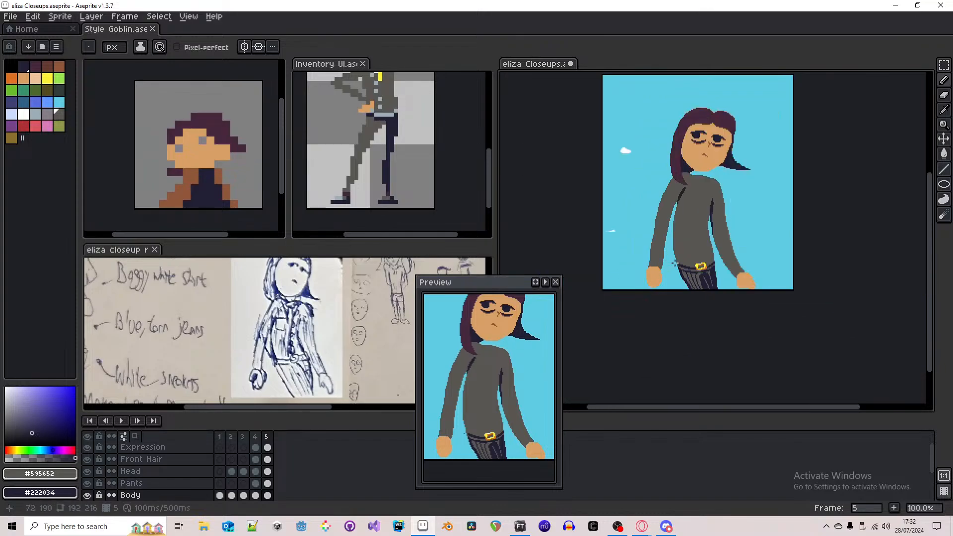
scroll(684, 264, up, 5)
key(e)
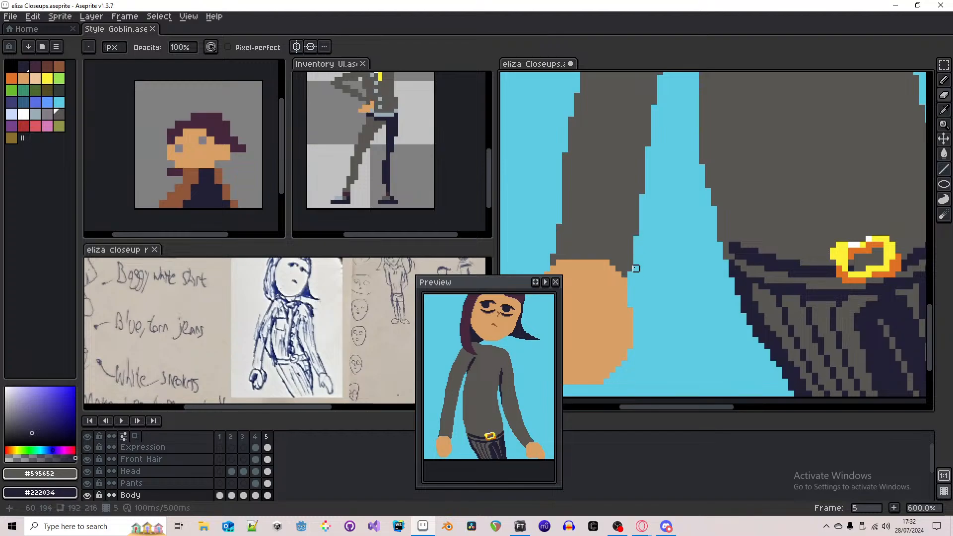
scroll(633, 252, down, 3)
scroll(633, 252, down, 2)
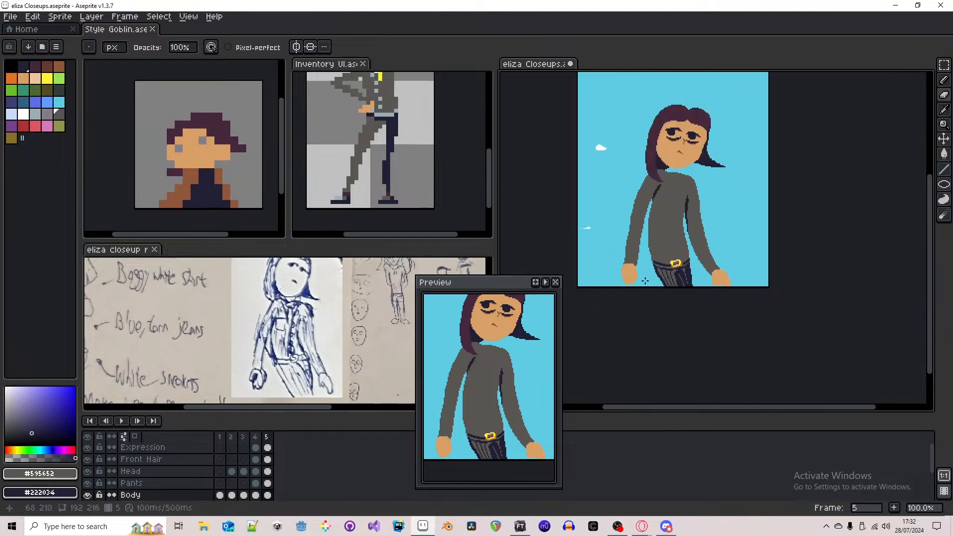
- Step back to the red sweater and restore the grey recolour to compare where the sweater meets the trousers
key(b)
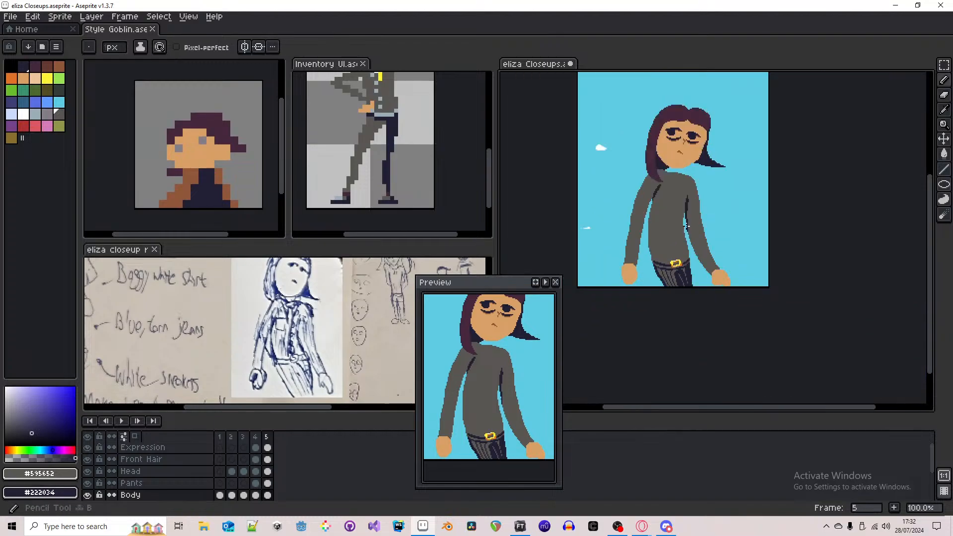
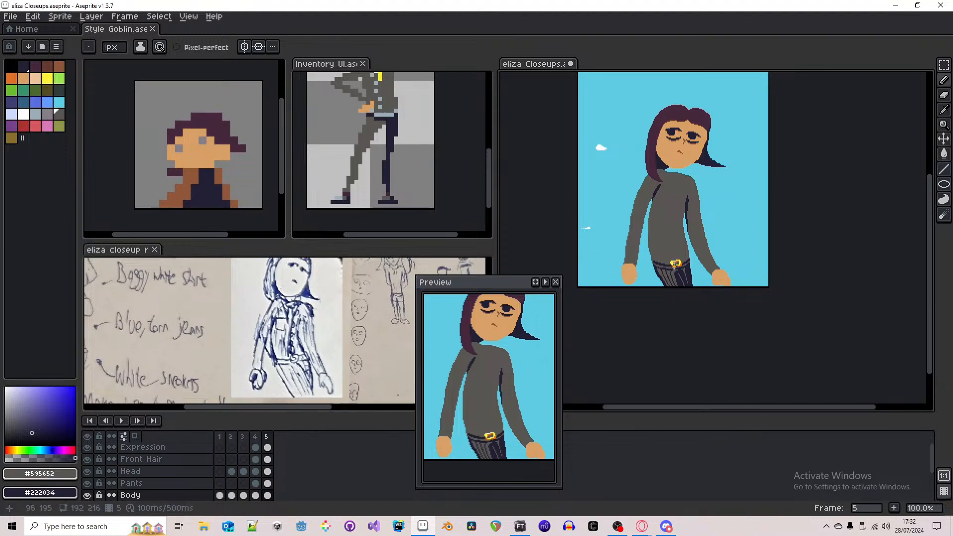
scroll(698, 261, up, 1)
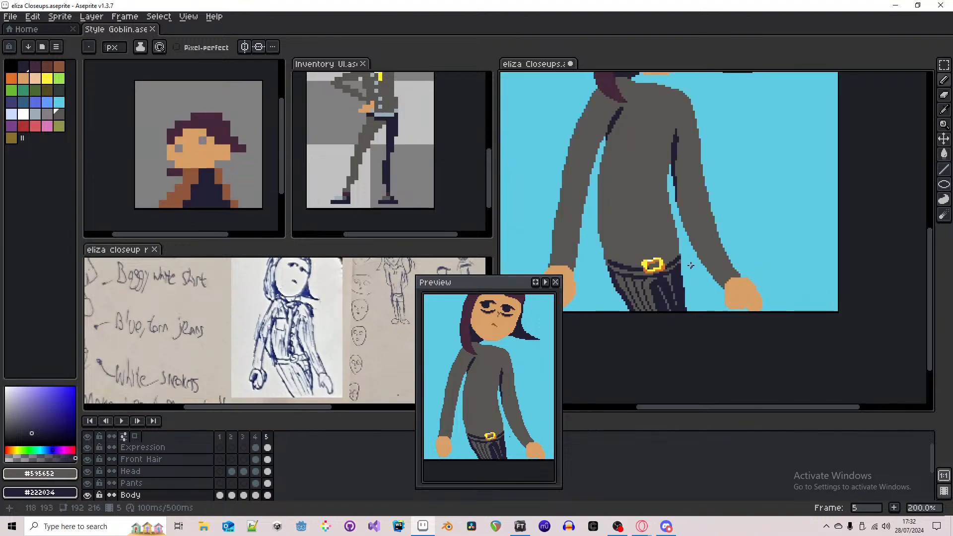
scroll(693, 265, up, 1)
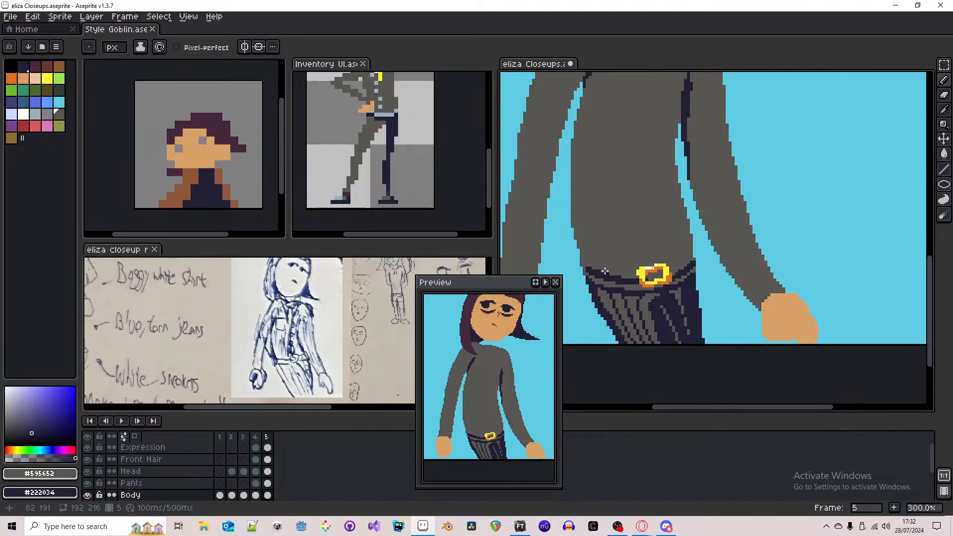
scroll(598, 277, up, 3)
key(ctrl+z)
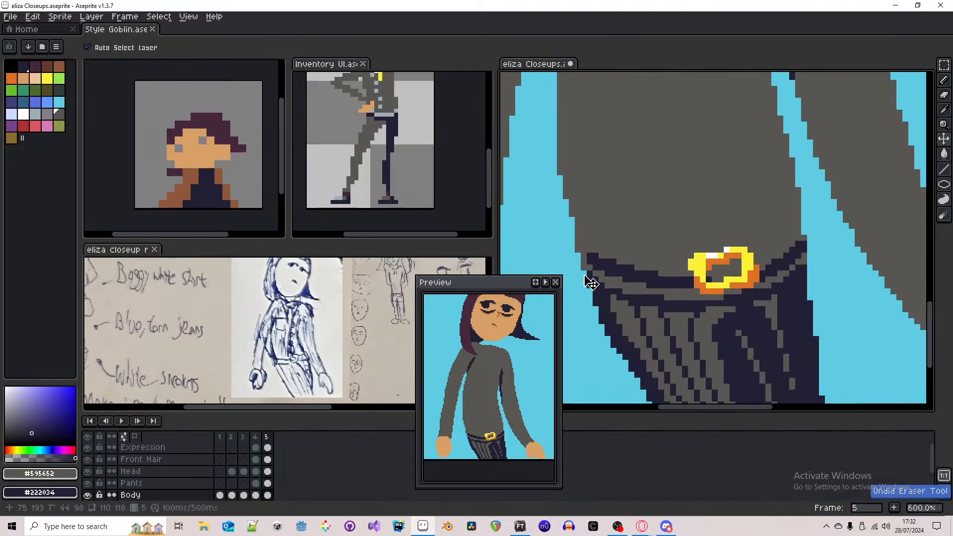
key(ctrl+y)
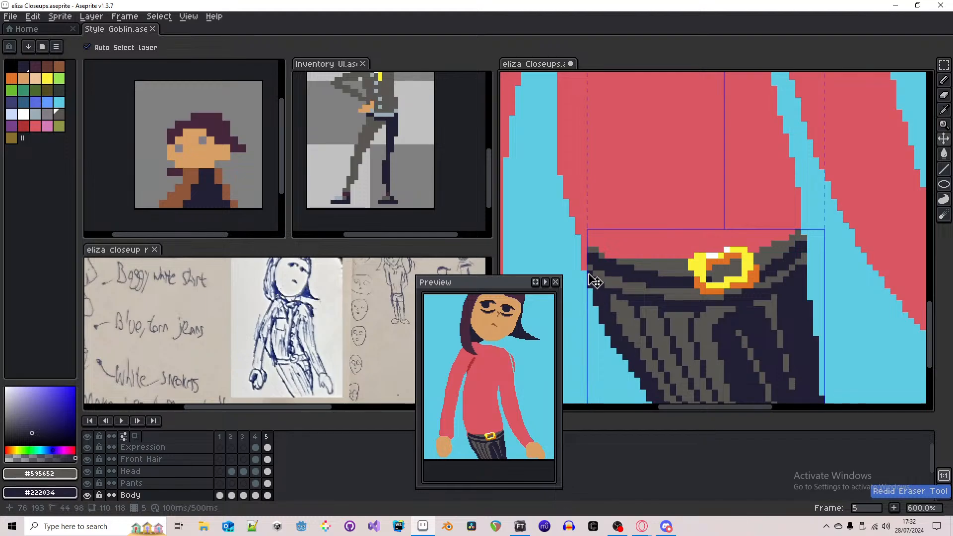
key(ctrl+z)
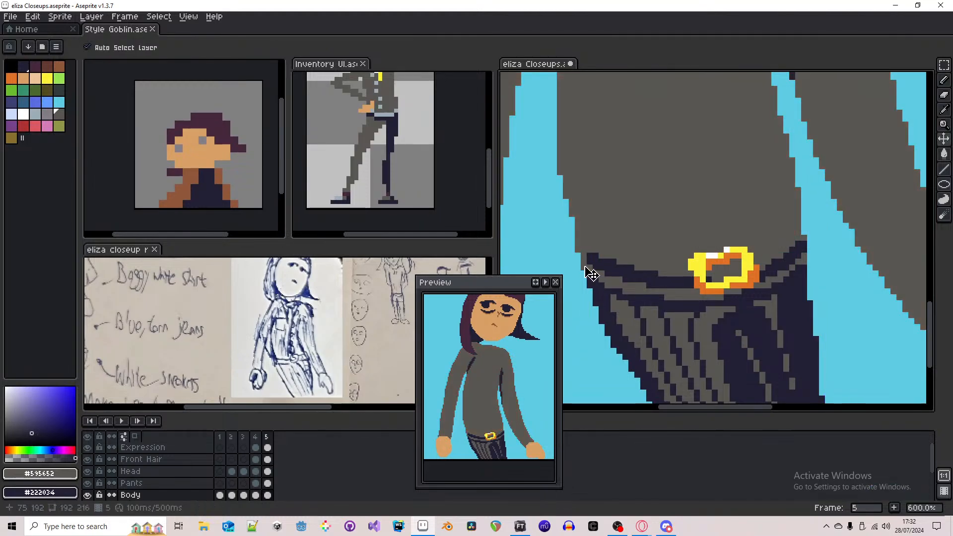
- Draw a short navy #222034 edge from the left end of the waistband up the side of the sweater
key(b)
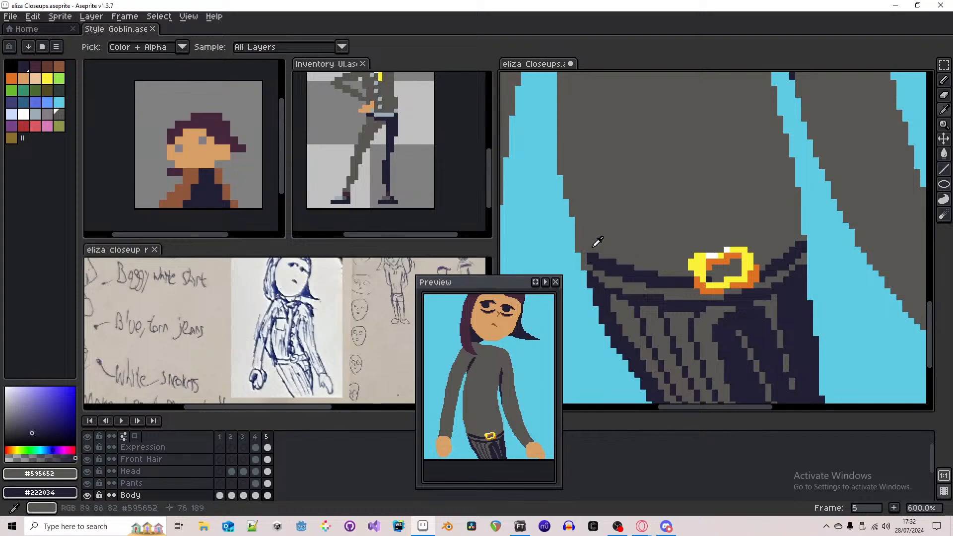
key(alt)
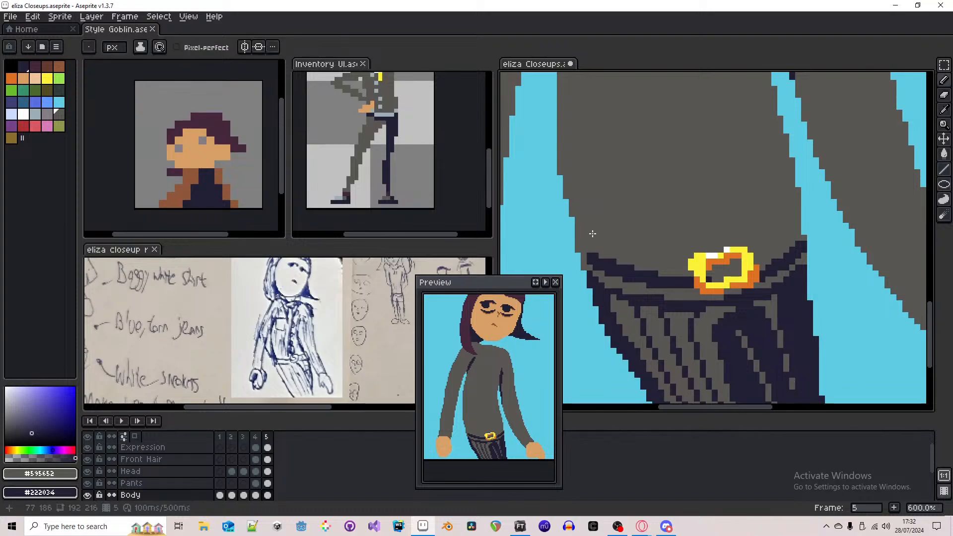
click(583, 264)
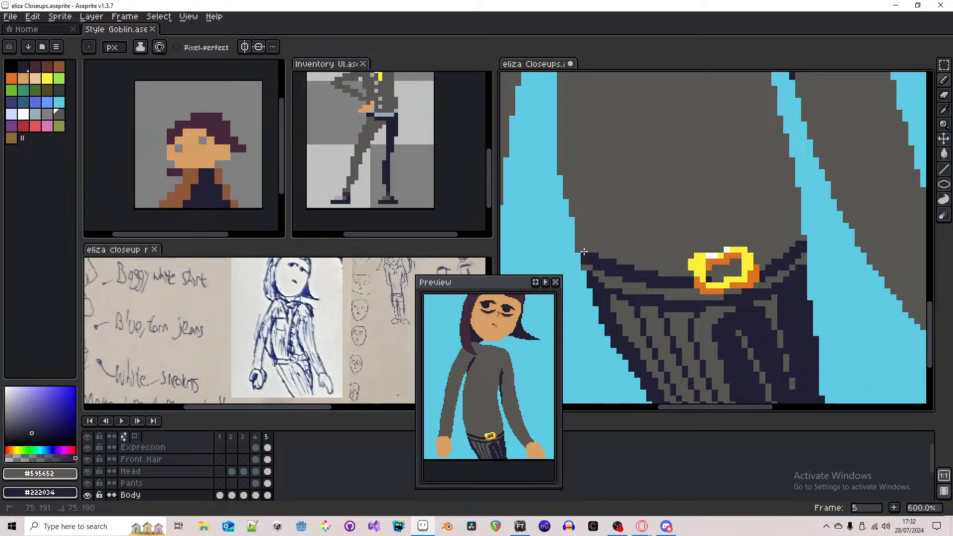
mouse_move(584, 252)
mouse_down()
mouse_move(584, 266)
mouse_move(579, 237)
mouse_up()
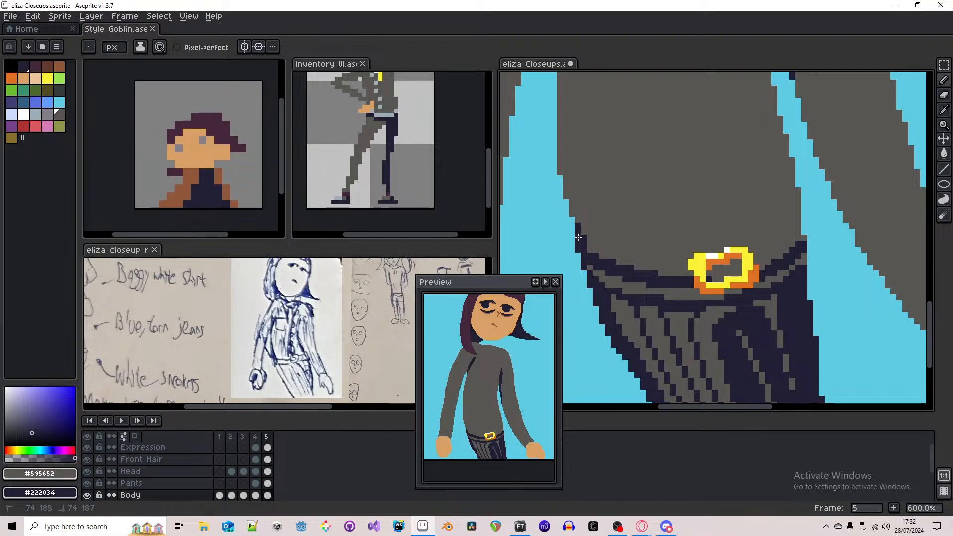
scroll(599, 253, down, 1)
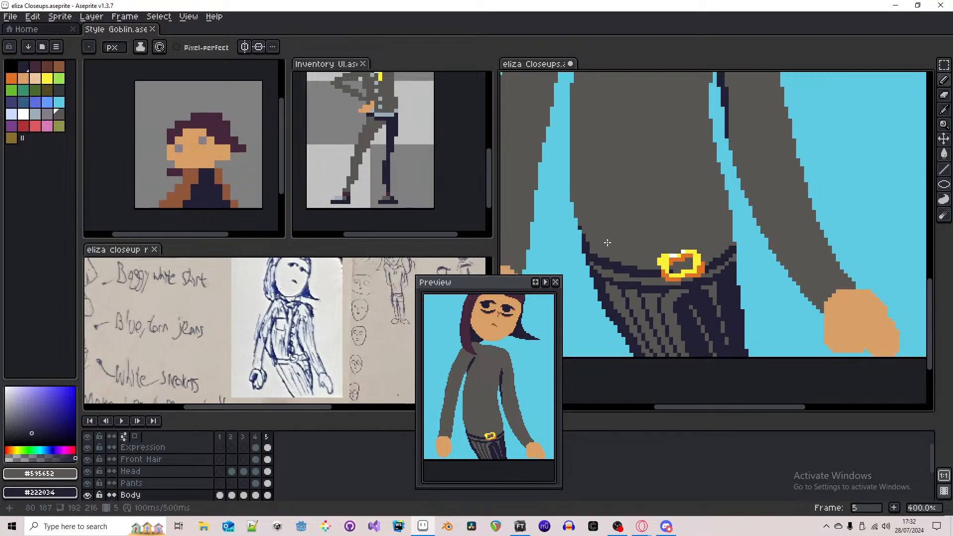
- Add a short diagonal navy #222034 crease on the sweater just above the left end of the waistband
scroll(607, 243, up, 2)
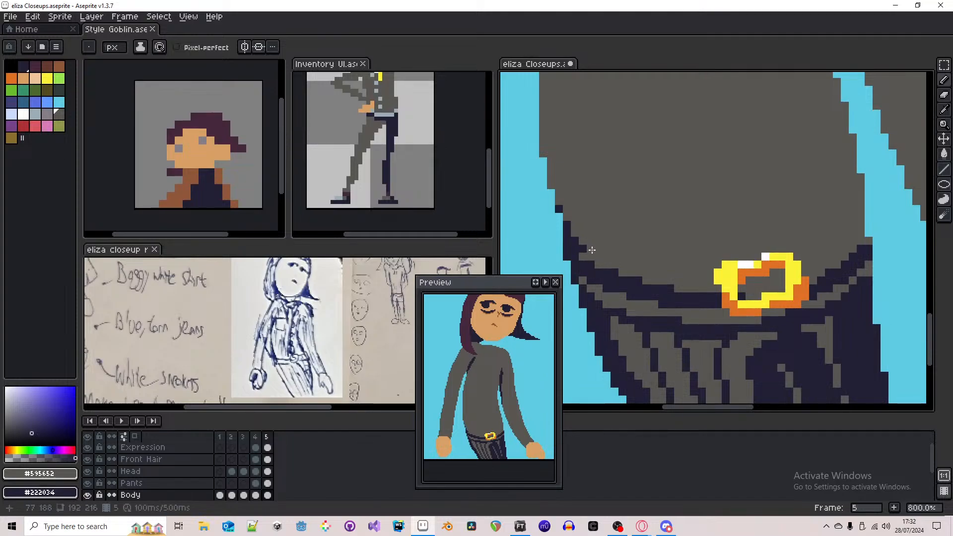
drag(600, 258, 607, 258)
right_click(591, 249)
right_click(584, 241)
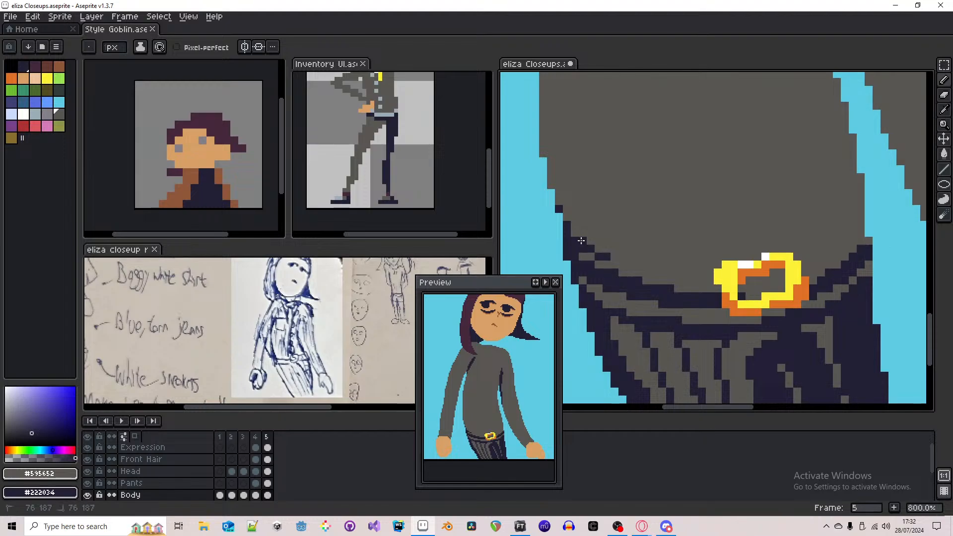
right_click(575, 233)
scroll(570, 226, down, 4)
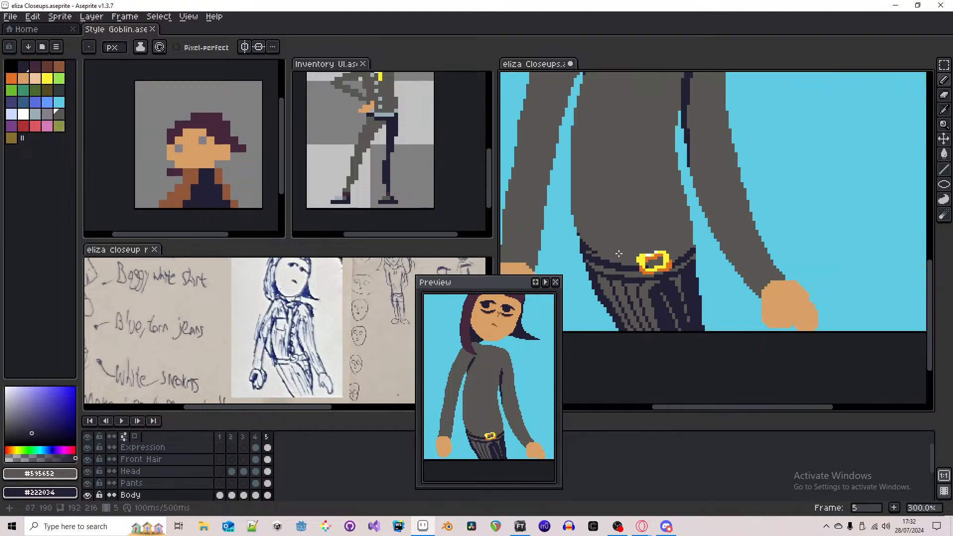
- Outline a shadow along the torso's right side with a curved navy #222034 line from the waistband up to the armpit crease
scroll(619, 254, up, 2)
scroll(679, 270, down, 1)
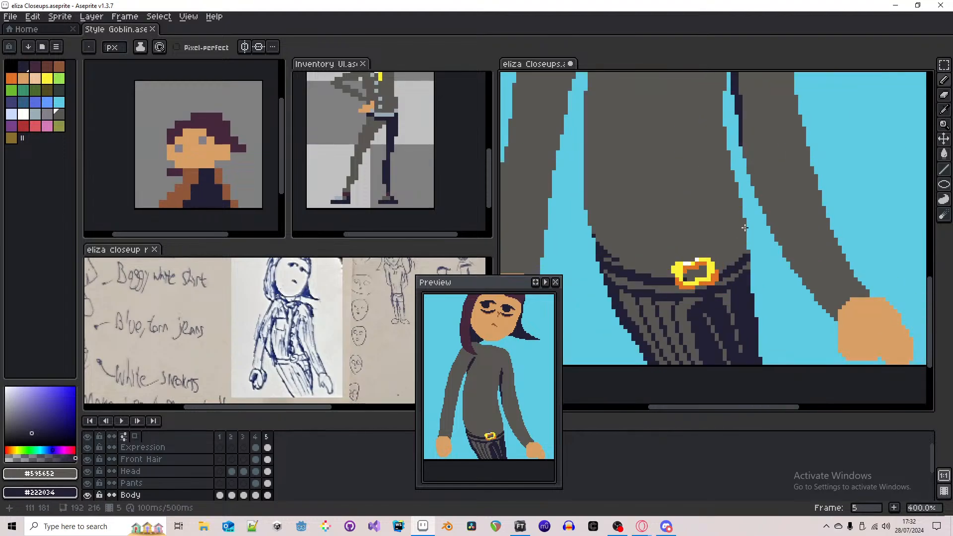
scroll(738, 231, up, 1)
drag(728, 262, 702, 112)
drag(702, 124, 708, 224)
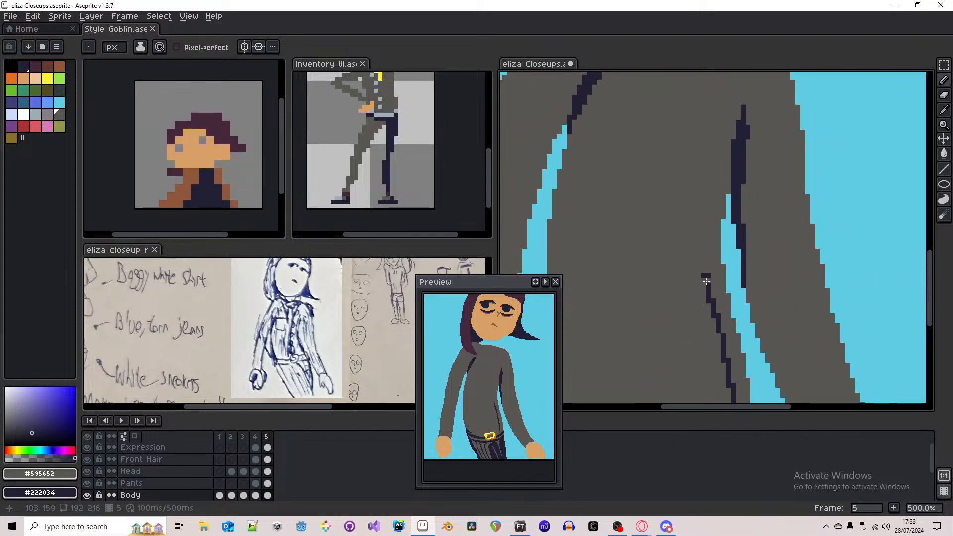
mouse_move(710, 286)
mouse_down()
mouse_move(705, 187)
mouse_move(712, 162)
mouse_move(730, 156)
mouse_move(704, 239)
mouse_move(707, 158)
mouse_move(706, 187)
mouse_up()
- Close the outline's gap at the waistband and fill the strip along the torso's right side with navy #222034
key(g)
click(713, 180)
key(ctrl+z)
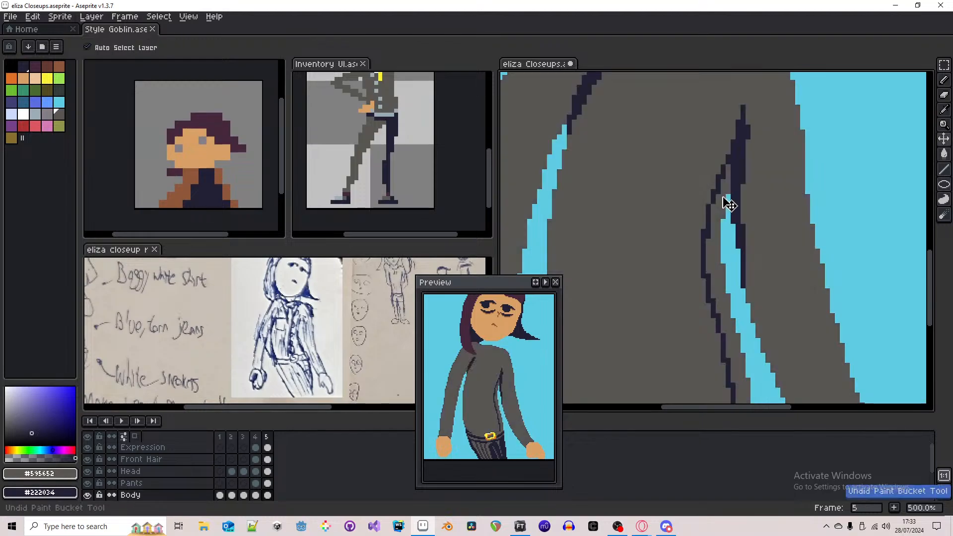
scroll(723, 202, down, 3)
scroll(718, 240, up, 3)
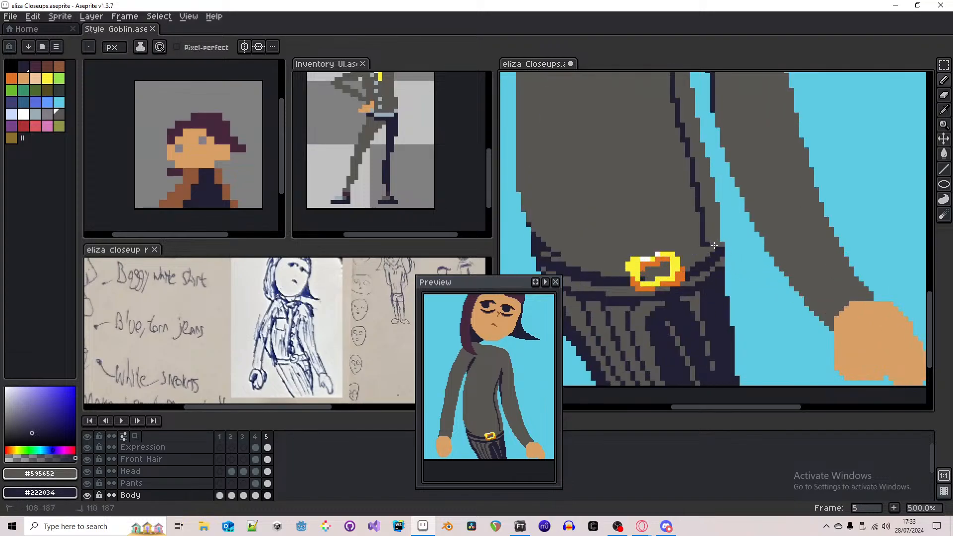
click(709, 245)
scroll(708, 247, down, 3)
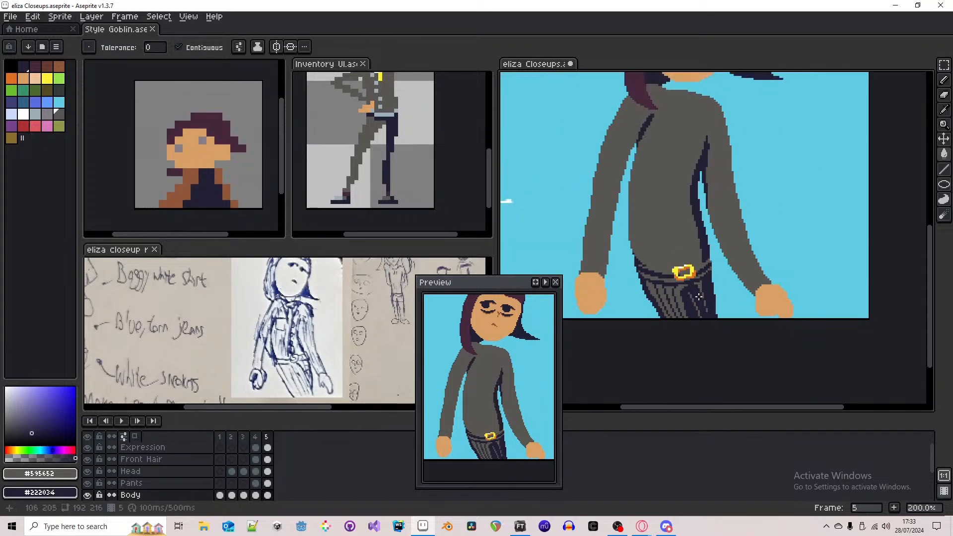
- Smooth the stepped inner edge of the navy shadow on the torso's right side with the Pencil
scroll(692, 238, up, 3)
key(b)
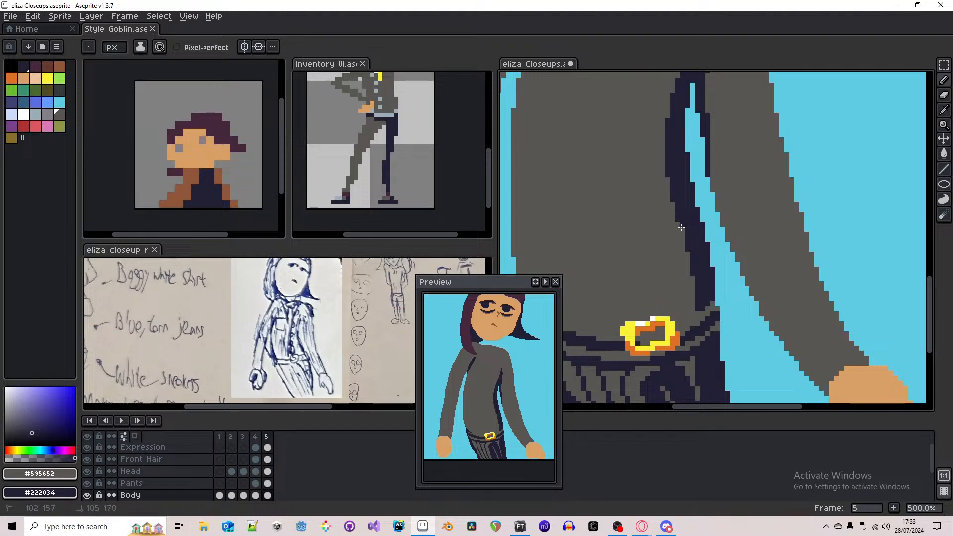
drag(694, 286, 688, 246)
drag(673, 203, 669, 176)
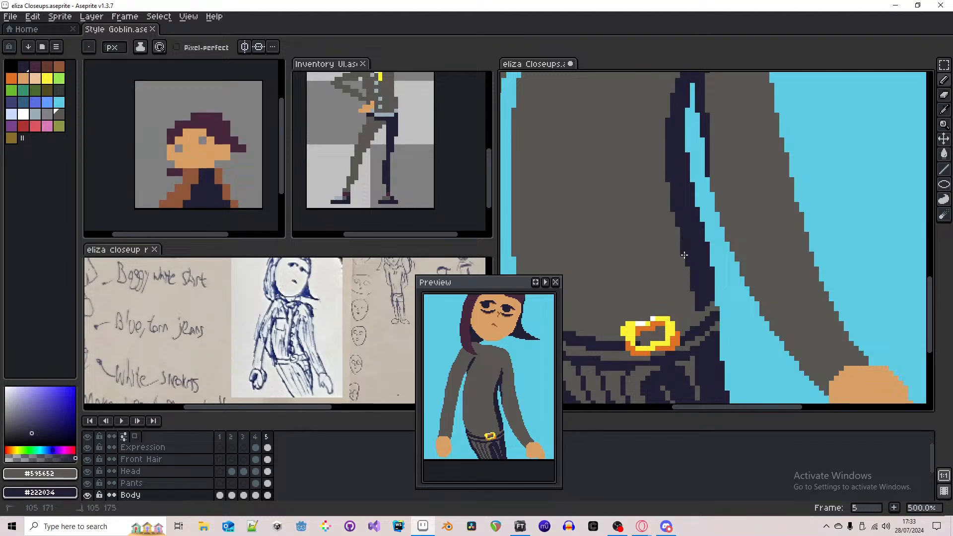
scroll(702, 263, down, 3)
scroll(702, 262, down, 1)
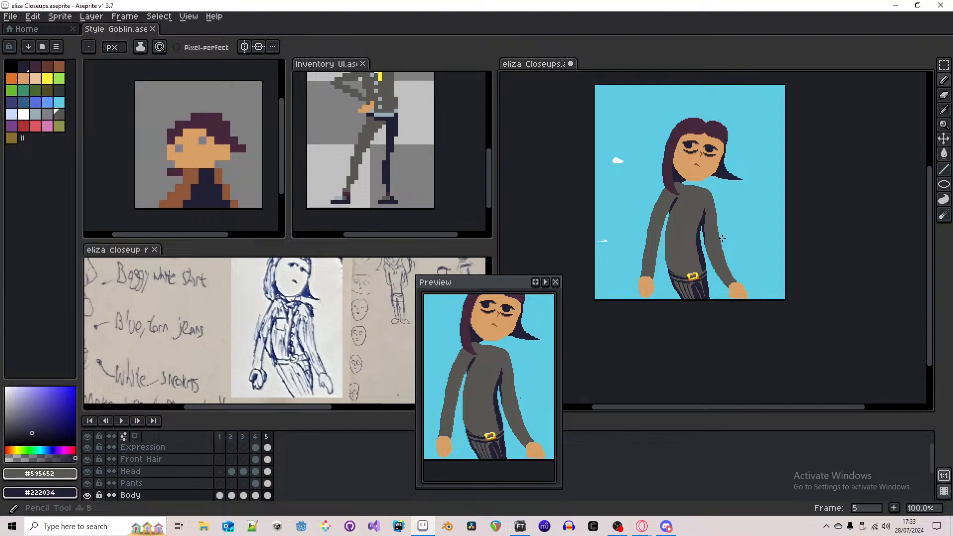
- Try a vertical grey #595652 line in the sky beside the left arm and undo it
key(m)
drag(707, 205, 660, 290)
click(751, 263)
scroll(657, 253, up, 3)
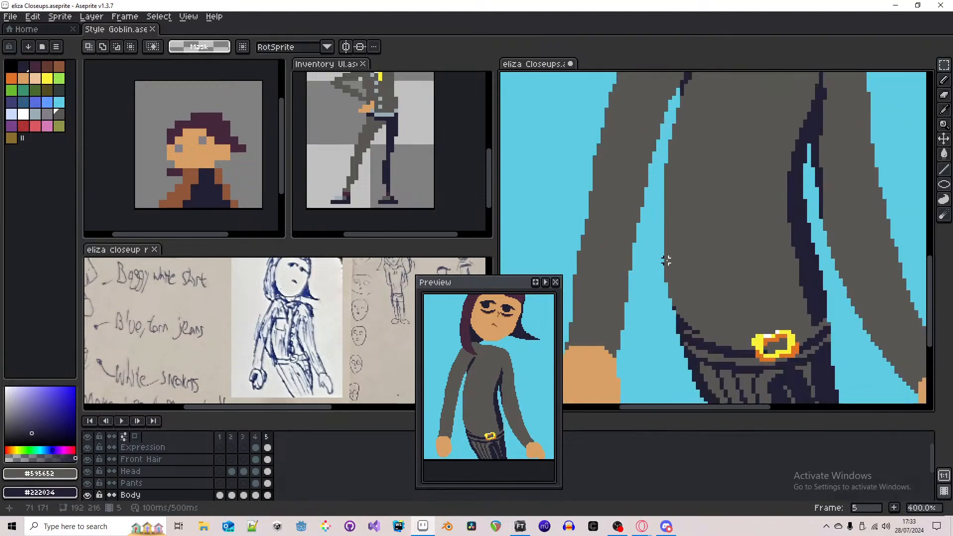
key(b)
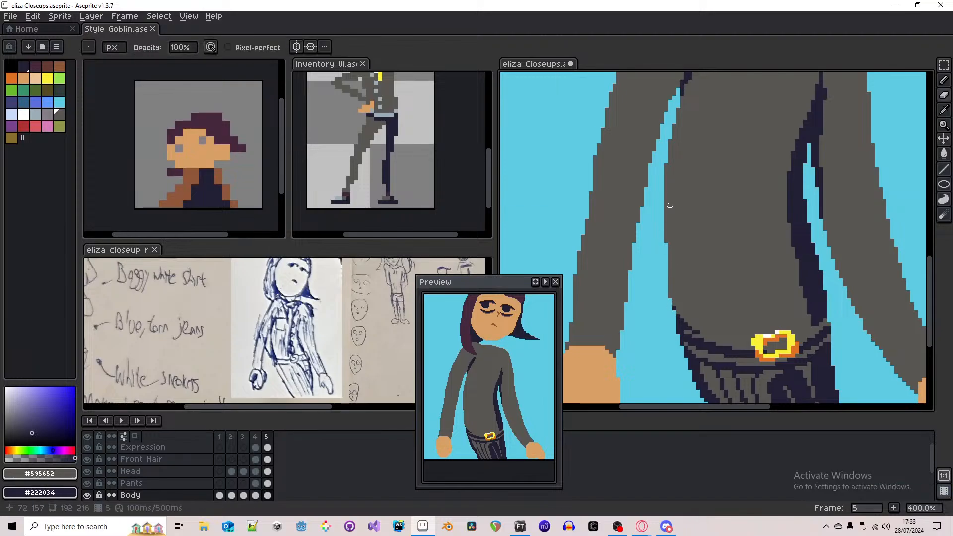
key(l)
drag(562, 108, 563, 259)
scroll(566, 248, down, 2)
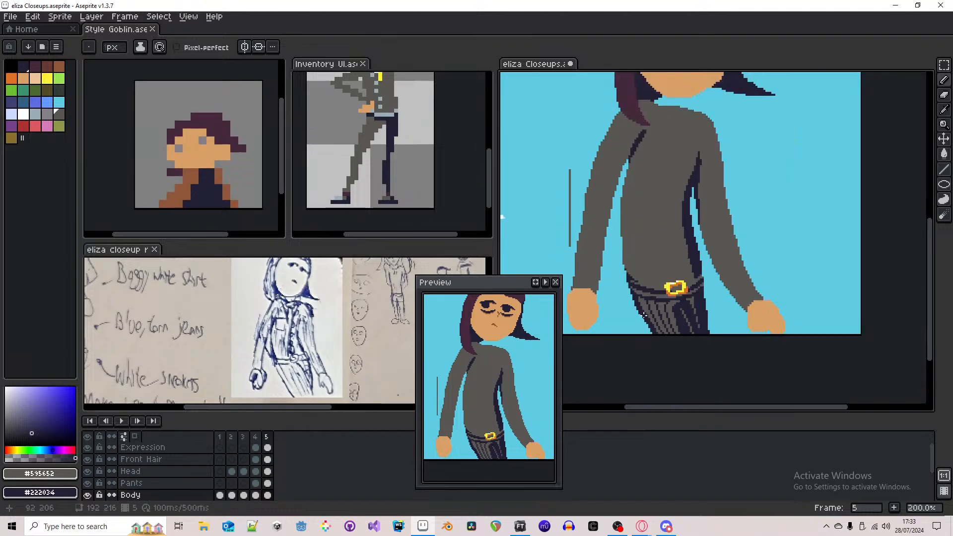
key(ctrl+z)
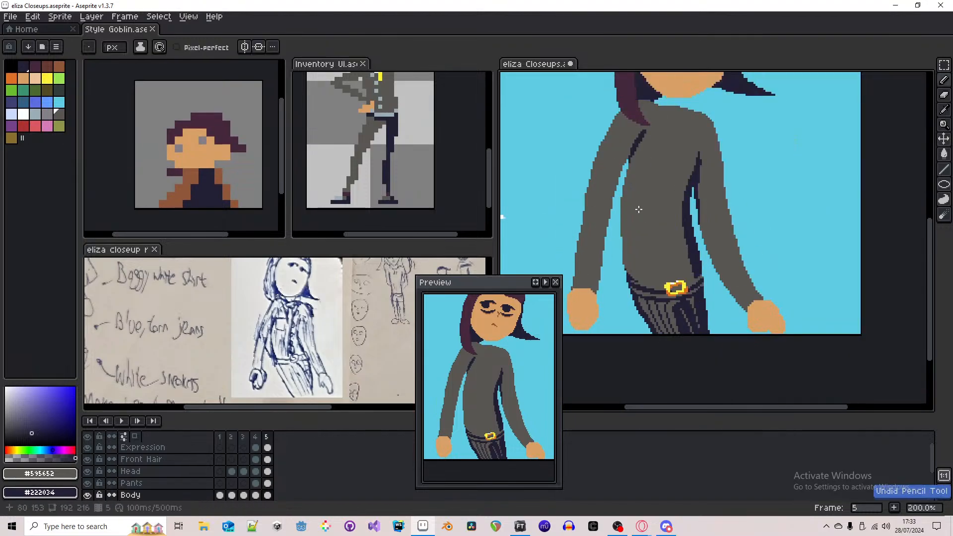
scroll(639, 208, up, 2)
scroll(620, 214, down, 2)
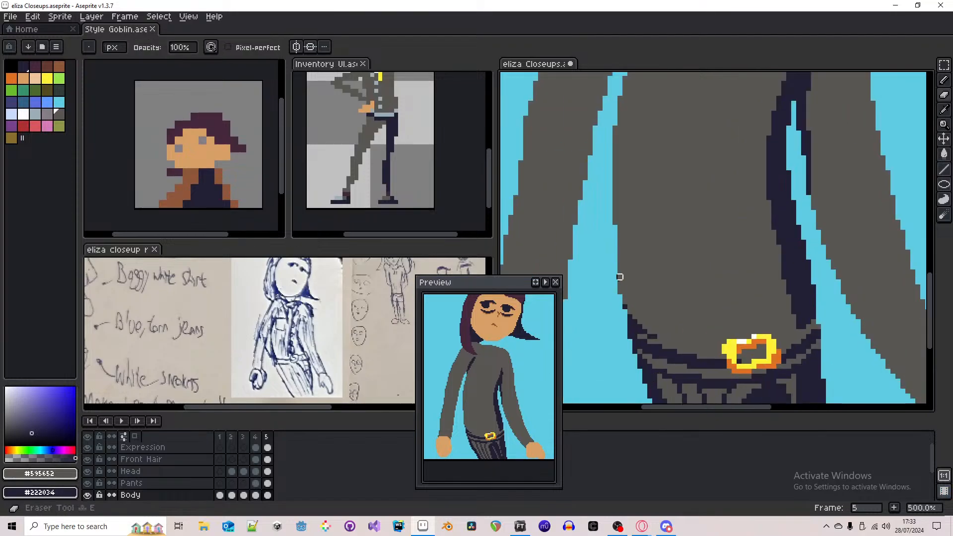
scroll(640, 245, up, 1)
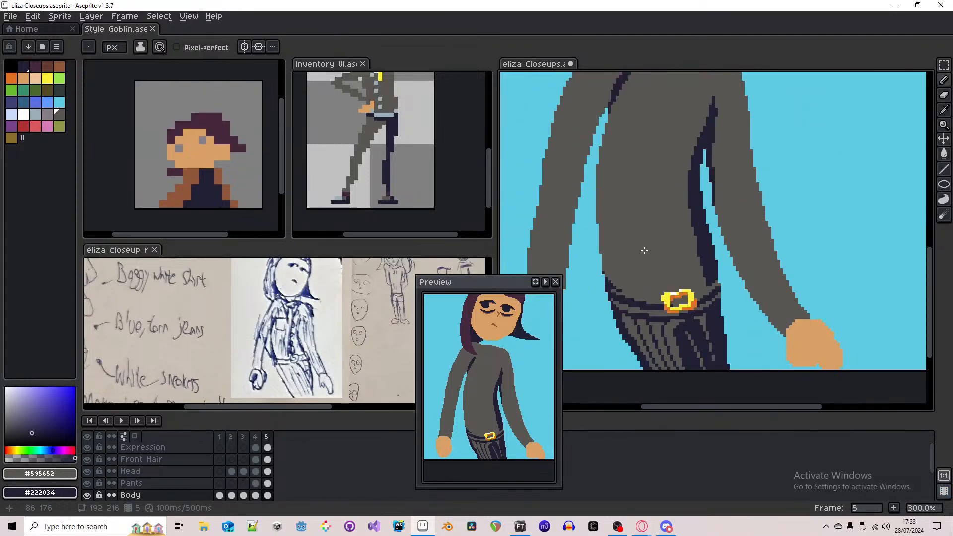
key(i)
key(b)
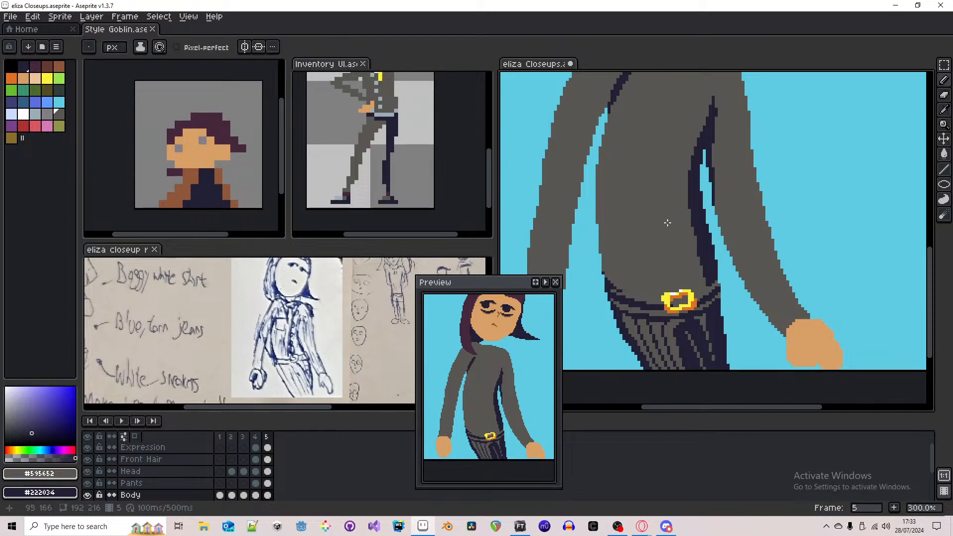
scroll(652, 232, down, 2)
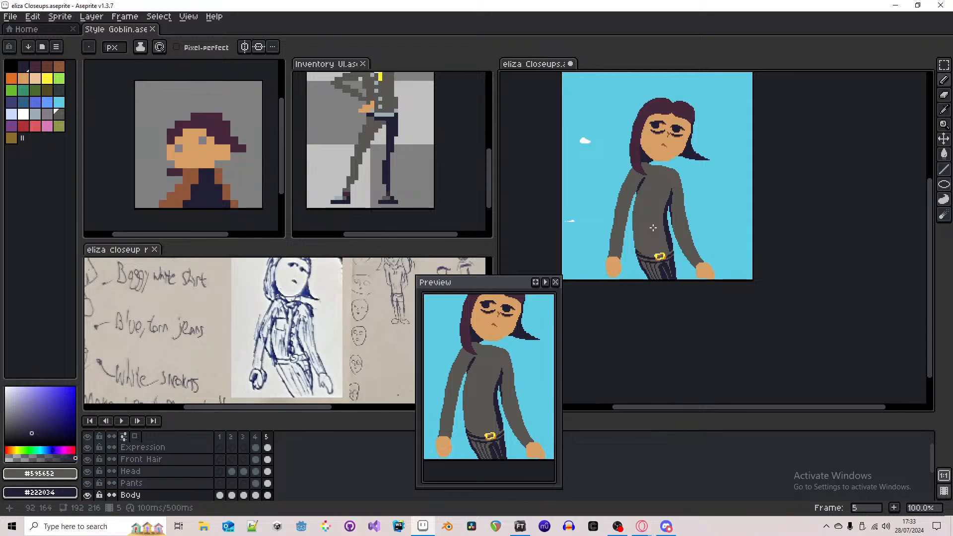
- Draw a long, slightly slanted straight line in grey #595652 in the sky beside the left arm
scroll(653, 228, up, 1)
drag(726, 179, 796, 225)
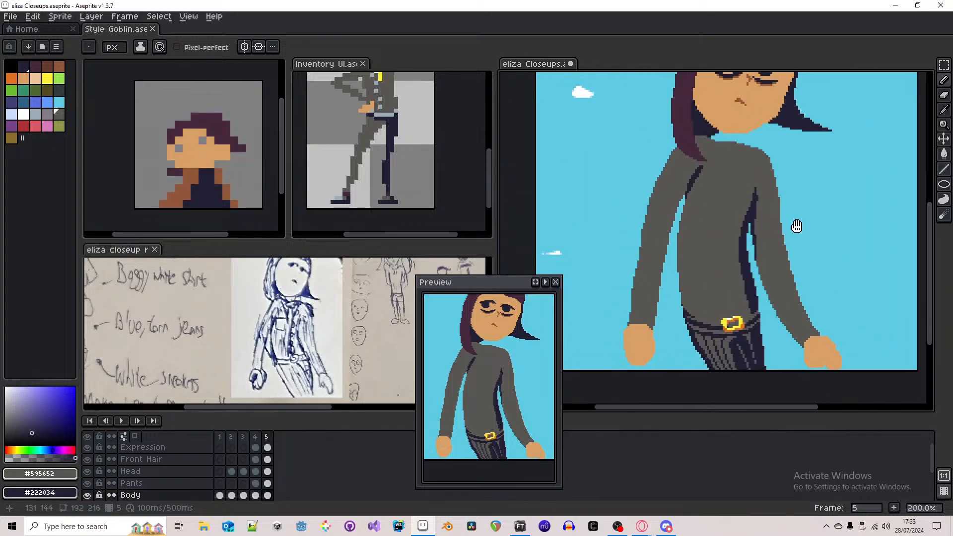
key(m)
key(b)
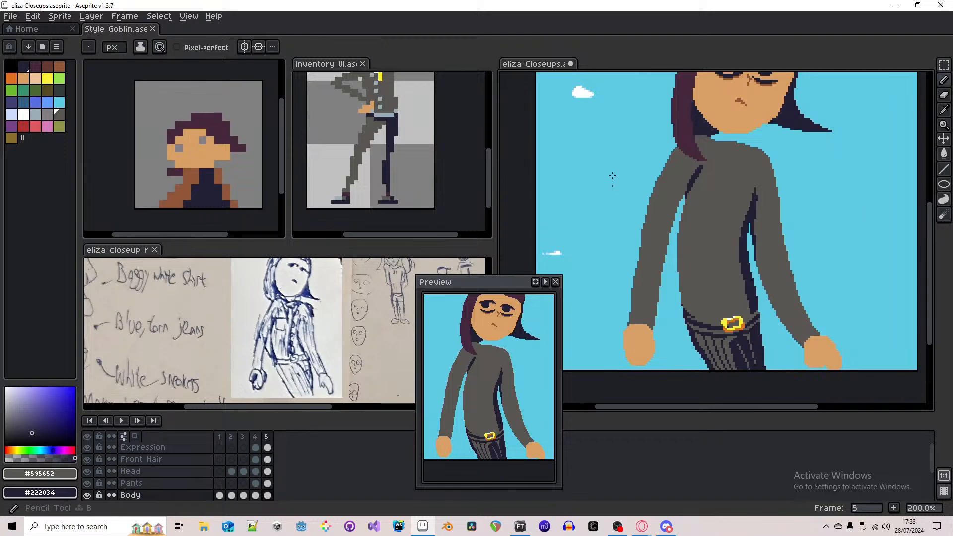
drag(612, 133, 592, 309)
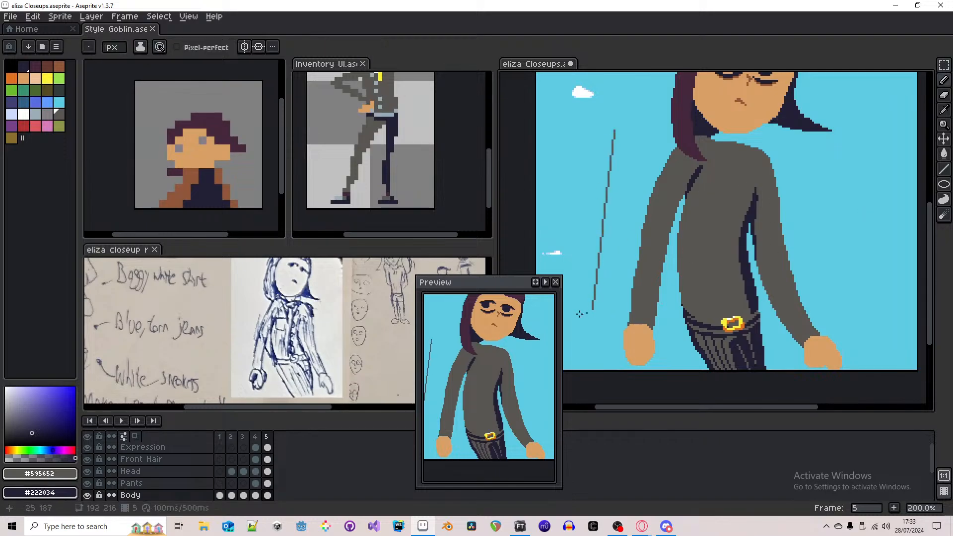
scroll(689, 231, down, 1)
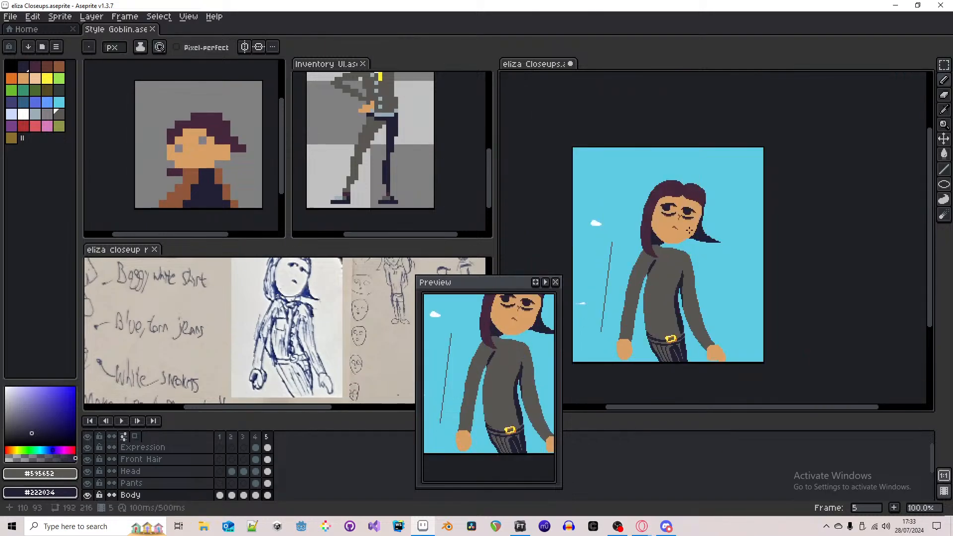
- Undo the long slanted grey line in the sky beside the left arm
drag(505, 333, 483, 357)
key(ctrl+z)
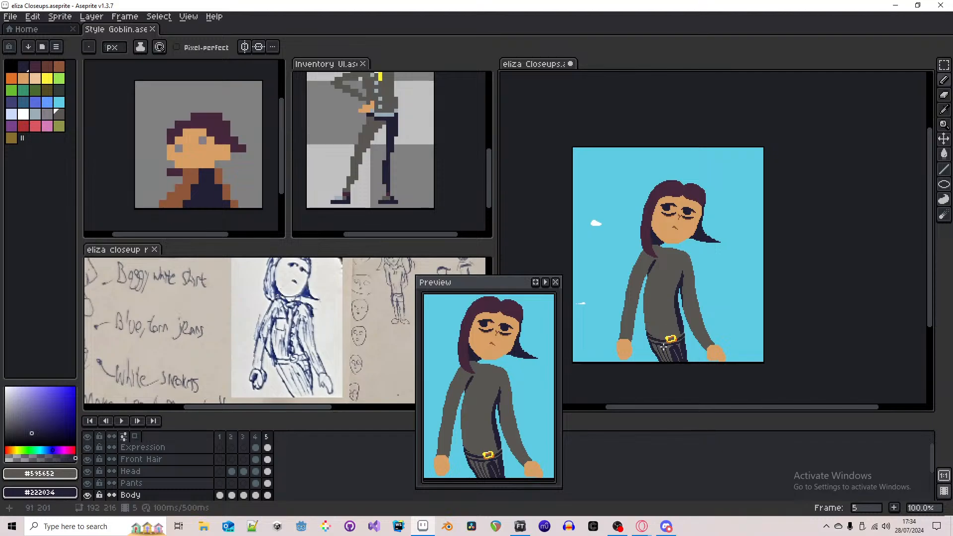
- Draw a thin, curved navy #222034 front seam from the belt buckle up the middle of the torso
scroll(663, 346, up, 1)
scroll(665, 321, up, 1)
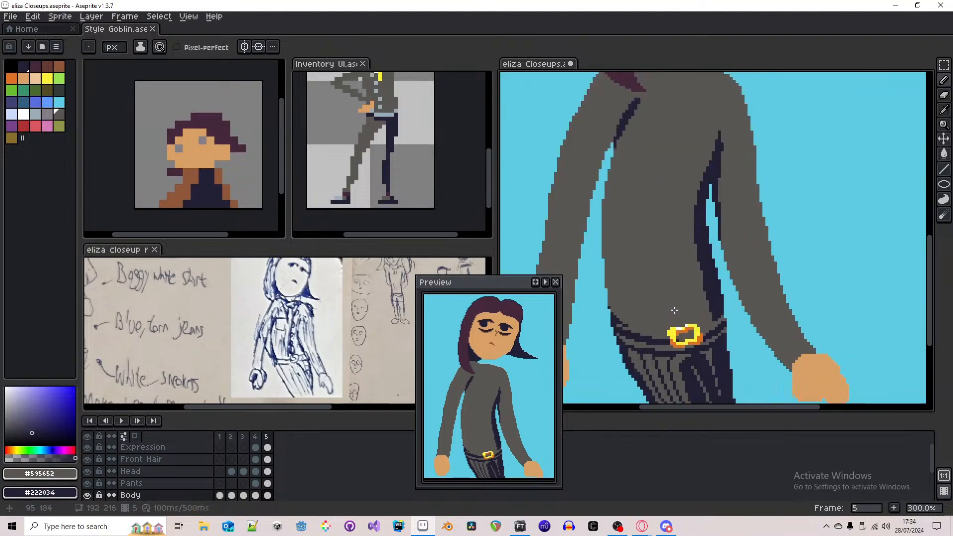
scroll(675, 310, up, 1)
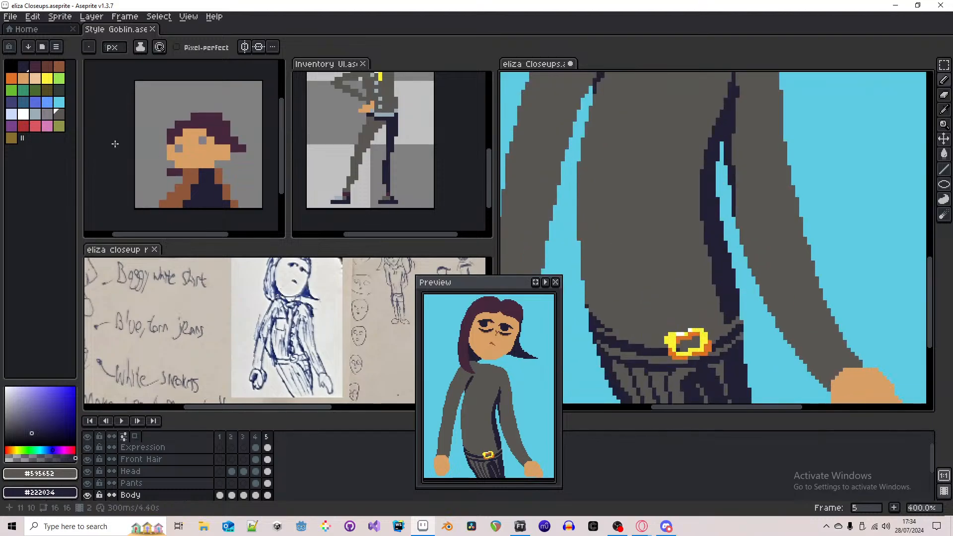
click(23, 66)
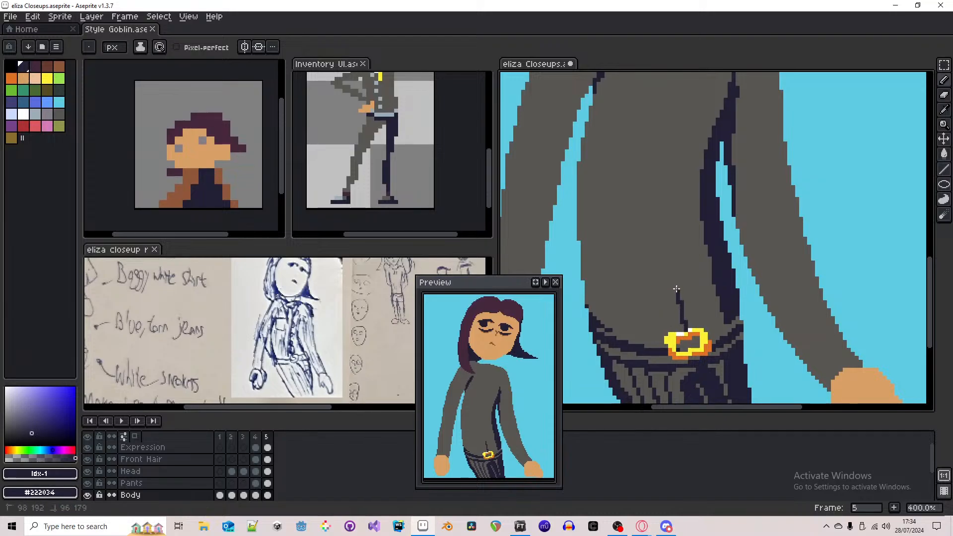
mouse_move(677, 289)
mouse_down()
mouse_move(669, 202)
mouse_move(681, 122)
mouse_up()
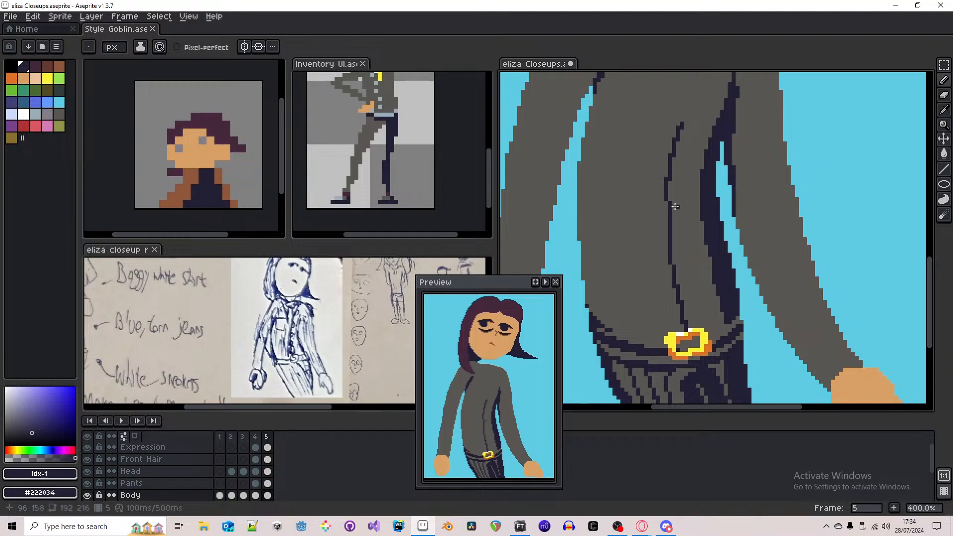
- Extend the navy front seam upward toward the neck and clean up its upper pixels with grey #595652
alt+click(669, 225)
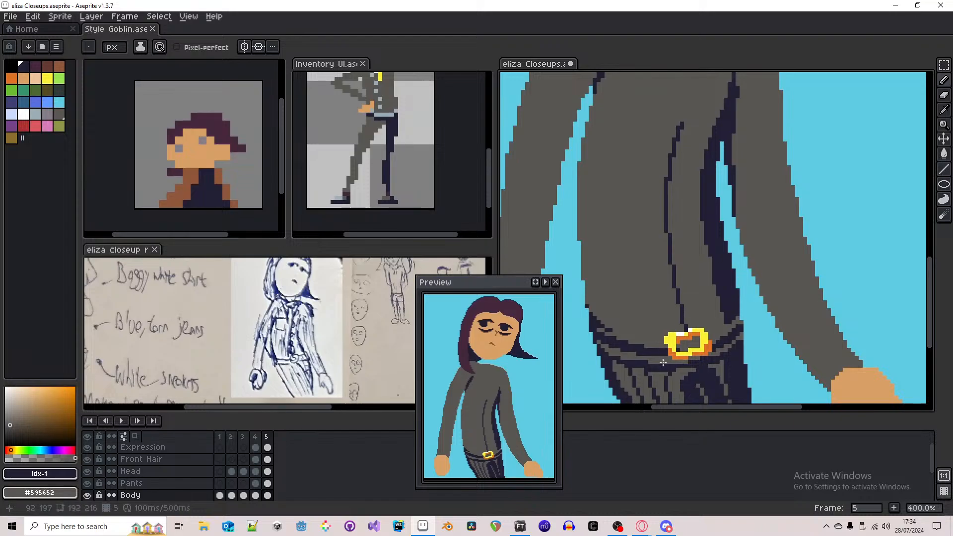
scroll(663, 362, up, 1)
scroll(677, 331, down, 2)
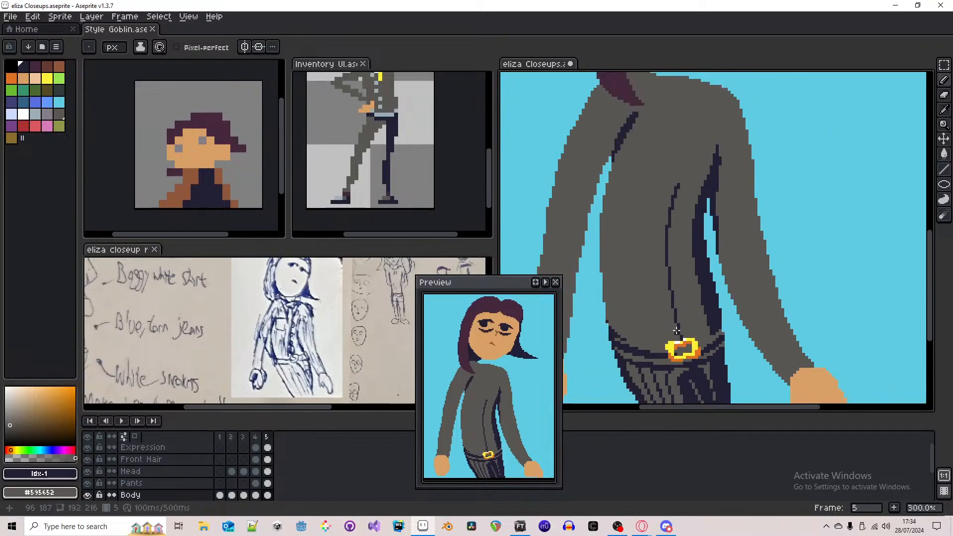
scroll(677, 331, up, 3)
scroll(681, 212, down, 3)
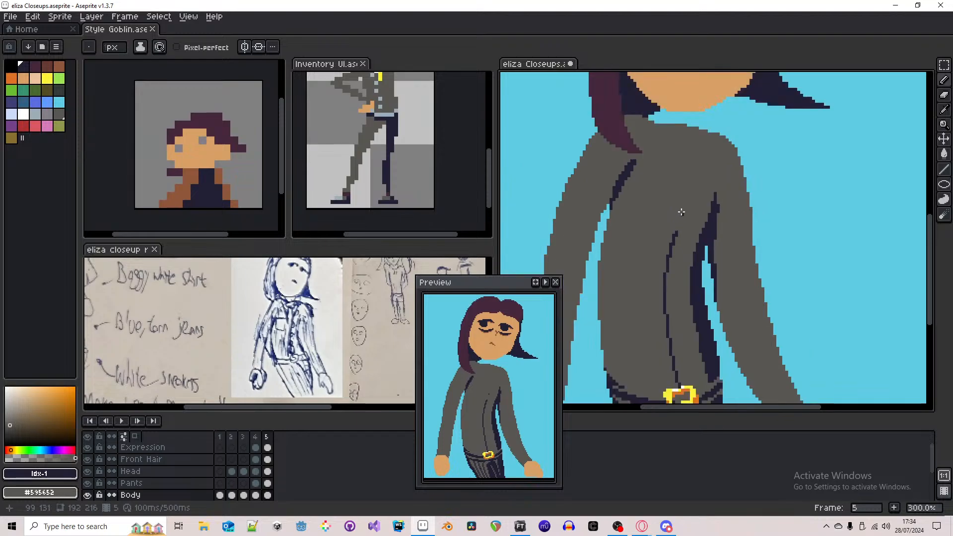
scroll(681, 212, down, 1)
scroll(683, 182, up, 2)
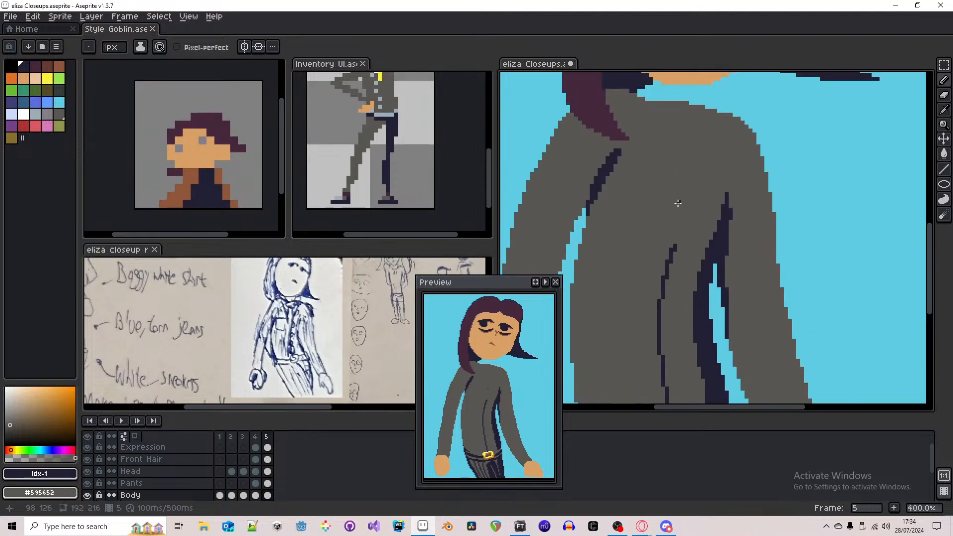
drag(676, 208, 658, 303)
mouse_move(659, 265)
mouse_down()
mouse_move(663, 294)
mouse_move(667, 257)
mouse_up()
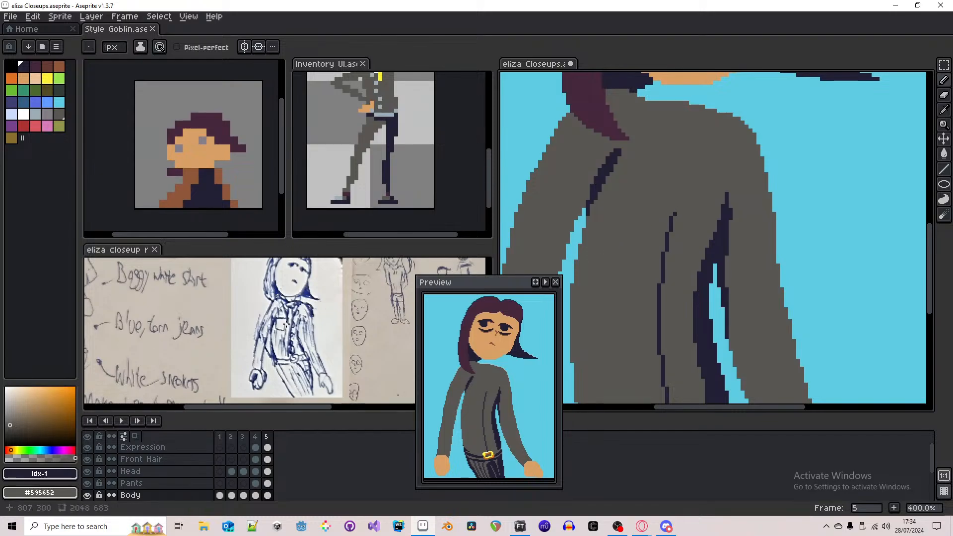
- Outline two pointed navy collar flaps at the neckline, one on each side of the neck
scroll(686, 231, up, 2)
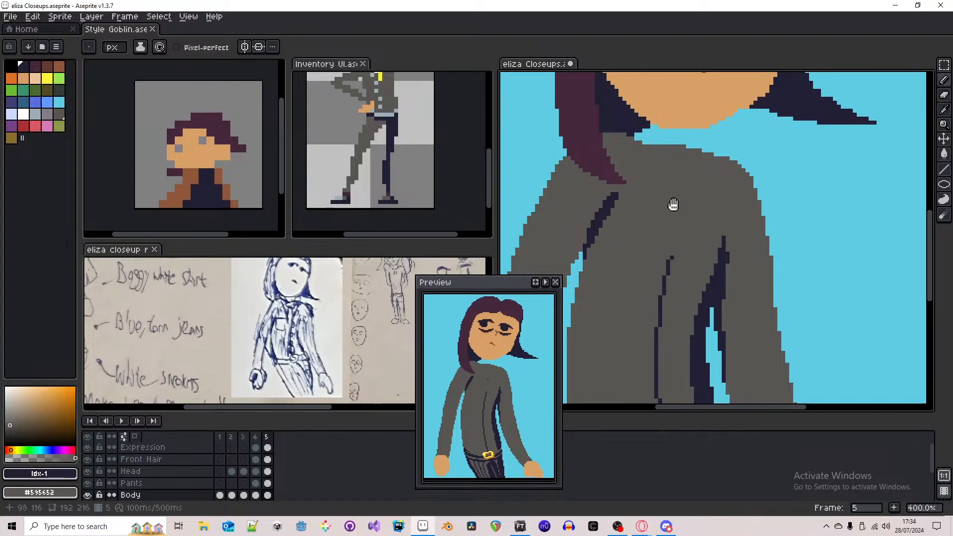
mouse_move(728, 159)
mouse_down()
mouse_move(694, 199)
mouse_move(713, 146)
mouse_move(734, 164)
mouse_up()
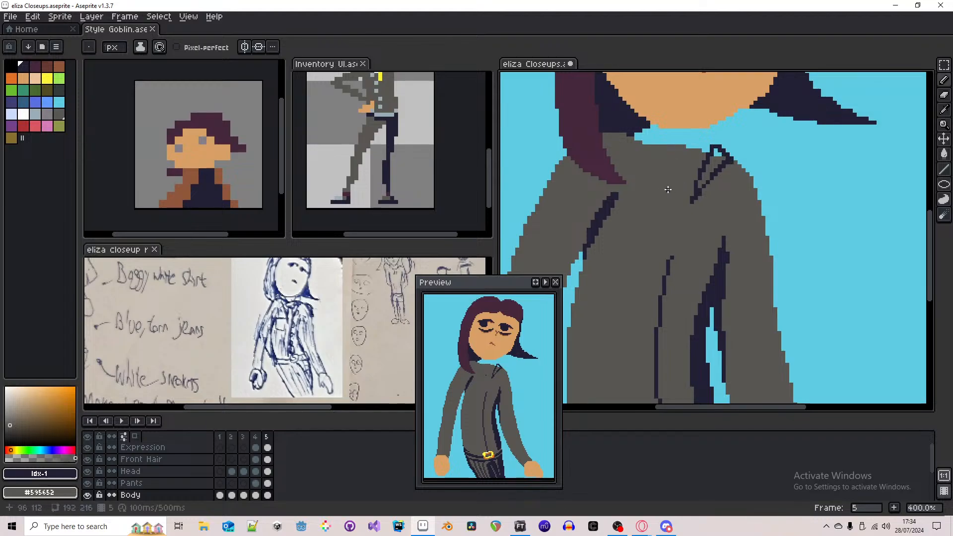
mouse_move(668, 189)
mouse_down()
mouse_move(639, 140)
mouse_move(661, 134)
mouse_move(671, 190)
mouse_up()
scroll(665, 170, up, 2)
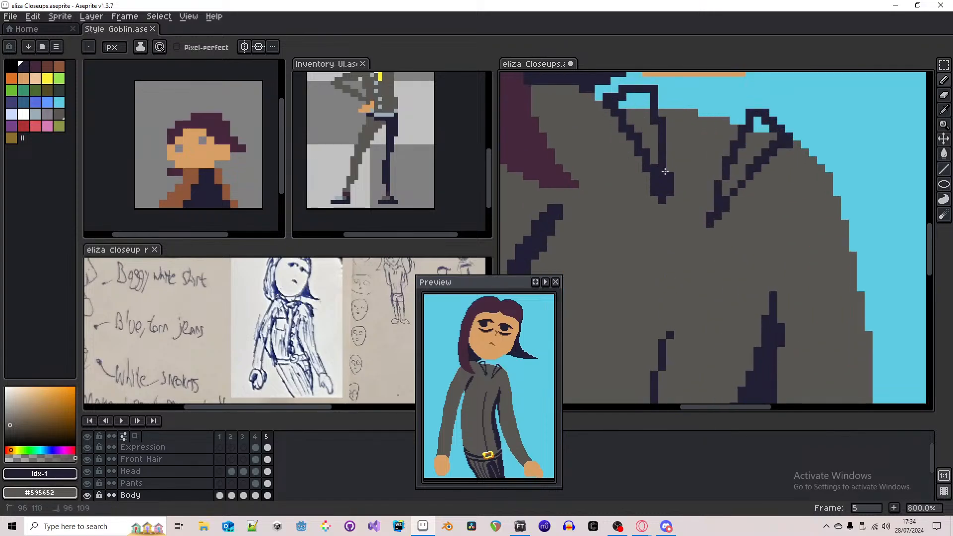
scroll(690, 187, down, 4)
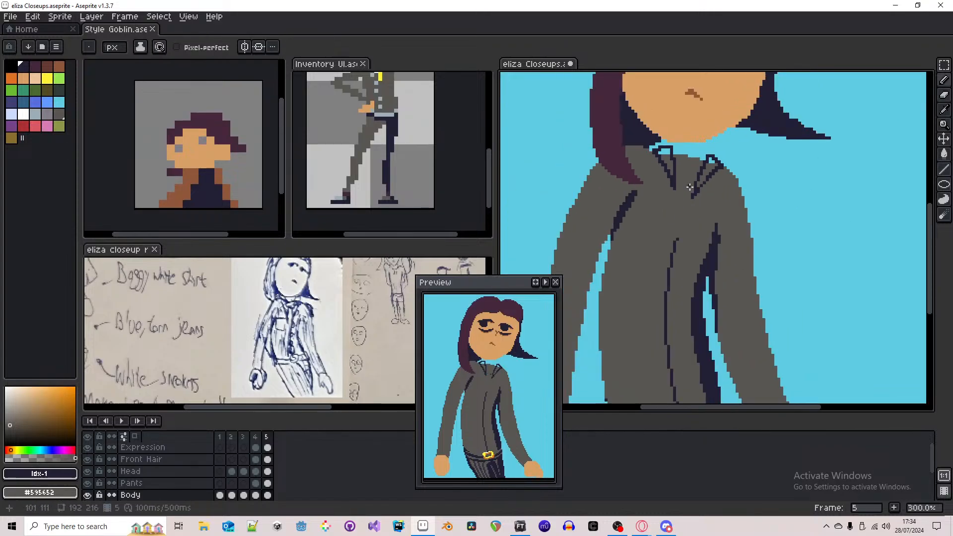
- Fill both outlined collar flaps with navy using the Paint Bucket
scroll(696, 178, up, 2)
key(g)
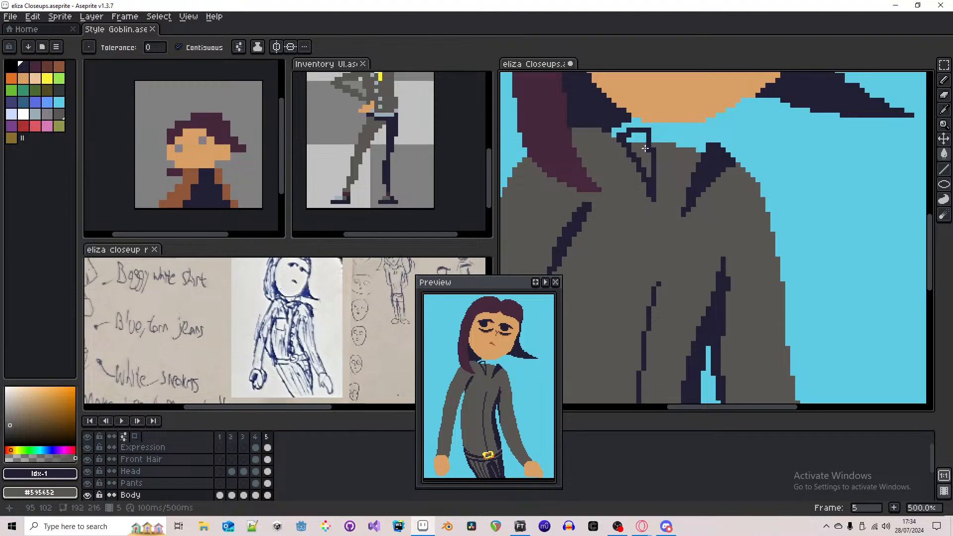
click(645, 148)
click(637, 138)
scroll(675, 189, down, 3)
key(b)
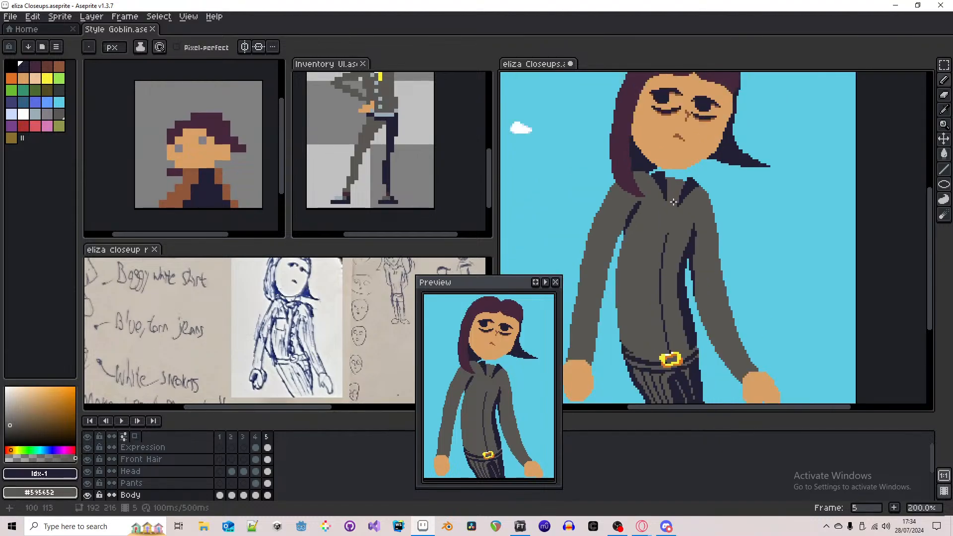
- Draw navy lines from the tips of both collar flaps down to the front seam, forming a narrow V-shaped opening
scroll(674, 202, up, 1)
scroll(670, 212, up, 1)
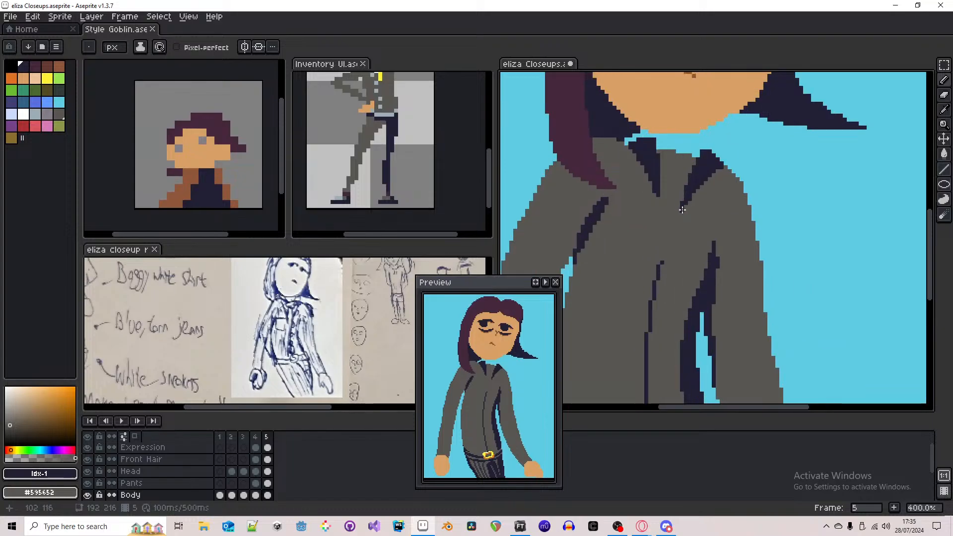
drag(682, 211, 667, 250)
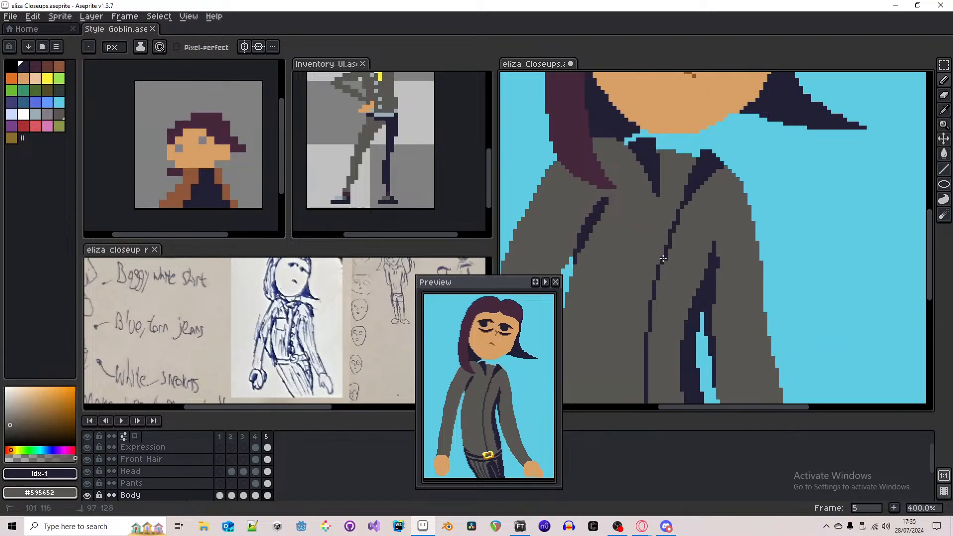
scroll(664, 258, up, 2)
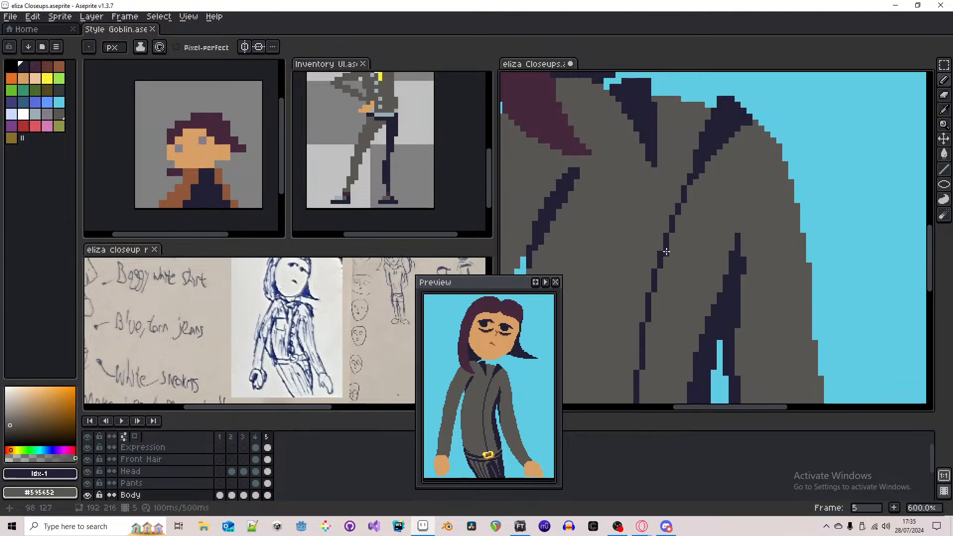
scroll(683, 212, down, 4)
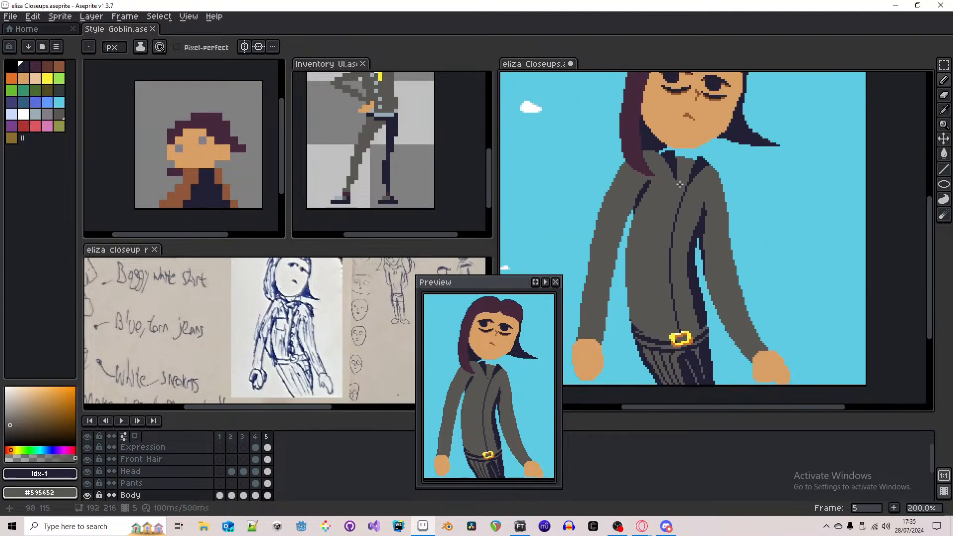
scroll(676, 183, up, 2)
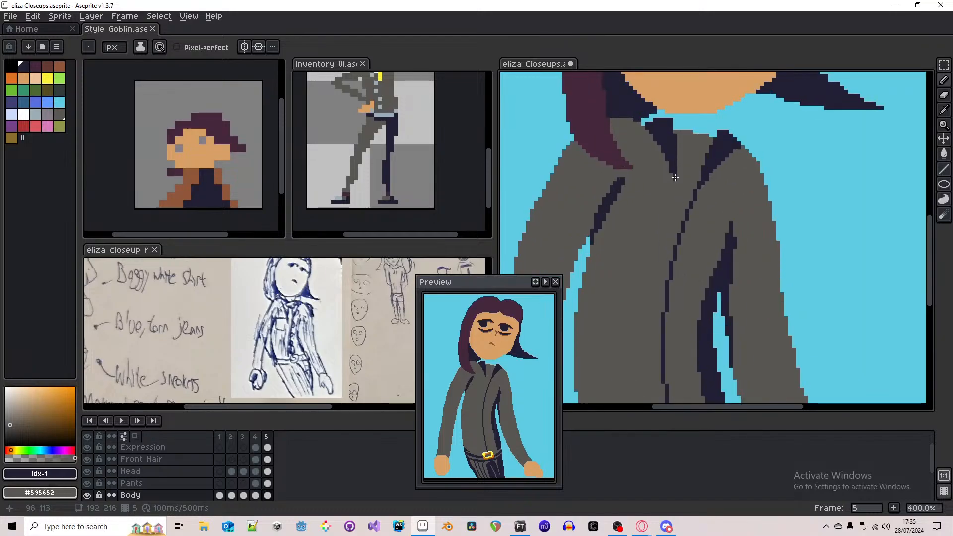
drag(675, 178, 672, 243)
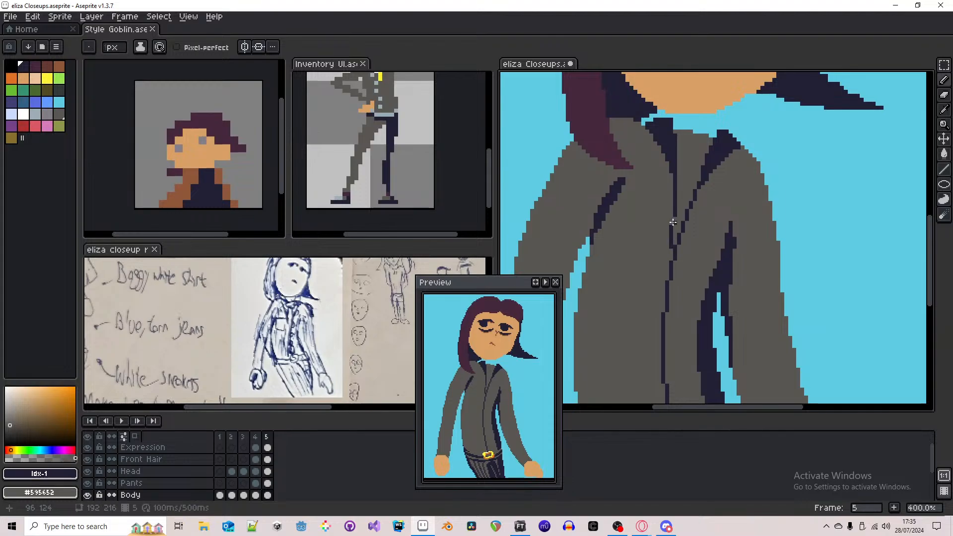
drag(670, 250, 668, 270)
scroll(665, 247, down, 3)
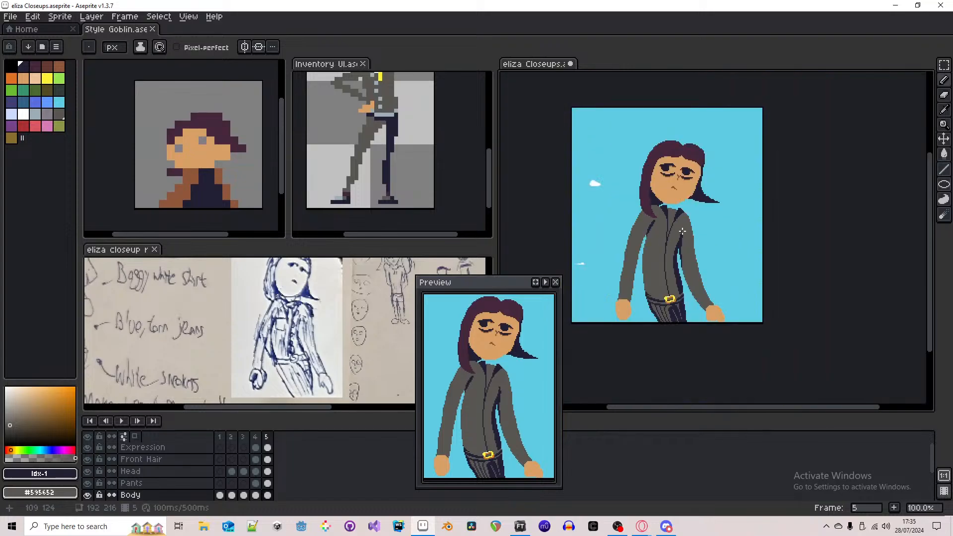
- Fill the V-shaped opening between the collar flaps with white using the Paint Bucket
key(b)
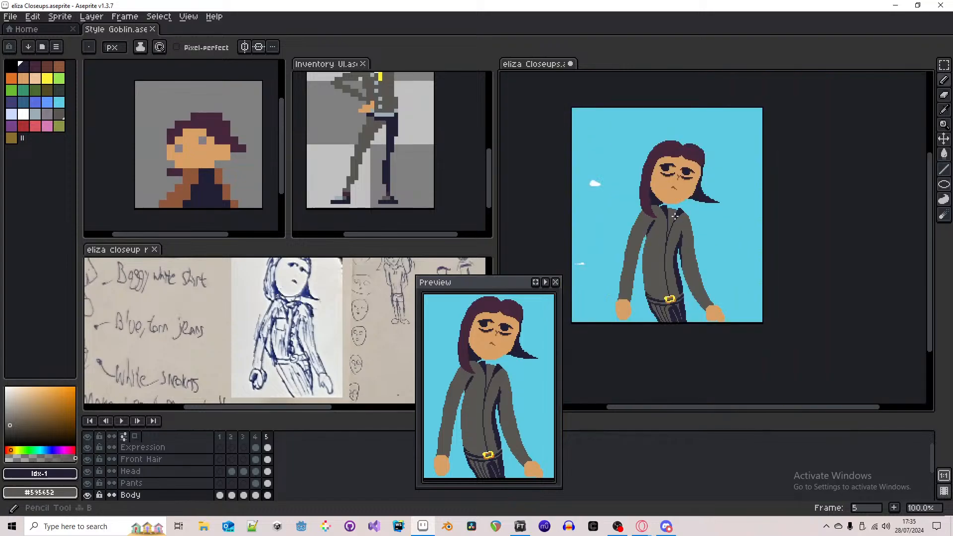
scroll(675, 215, up, 2)
scroll(673, 214, down, 2)
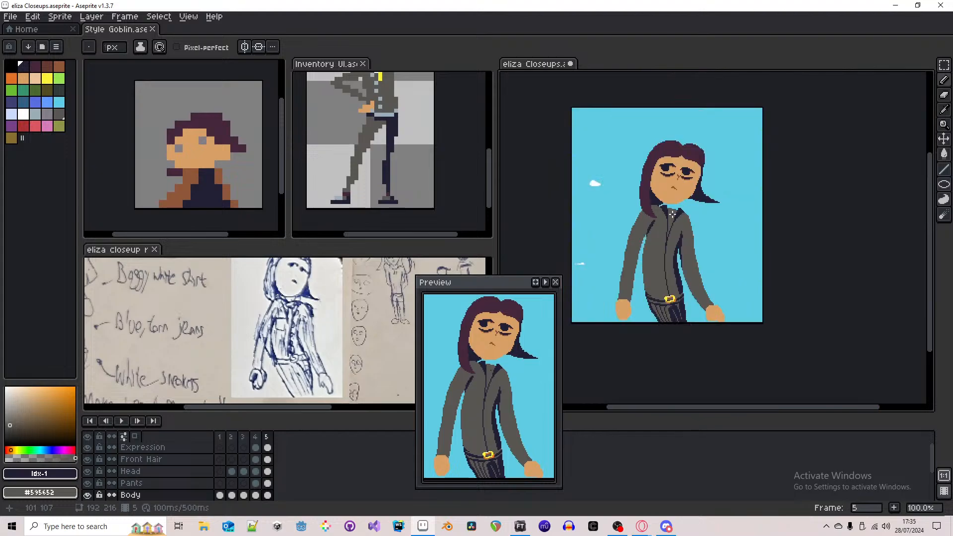
key(g)
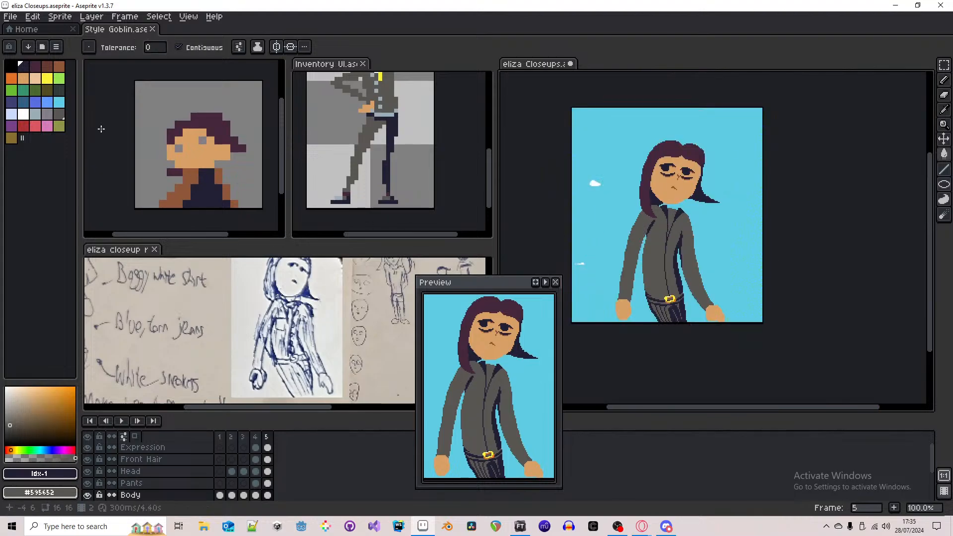
click(23, 114)
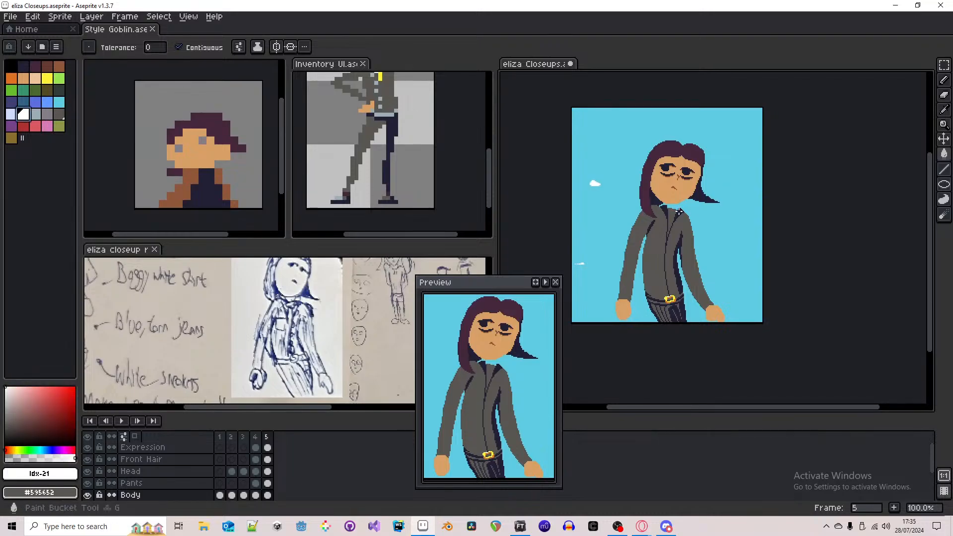
click(673, 218)
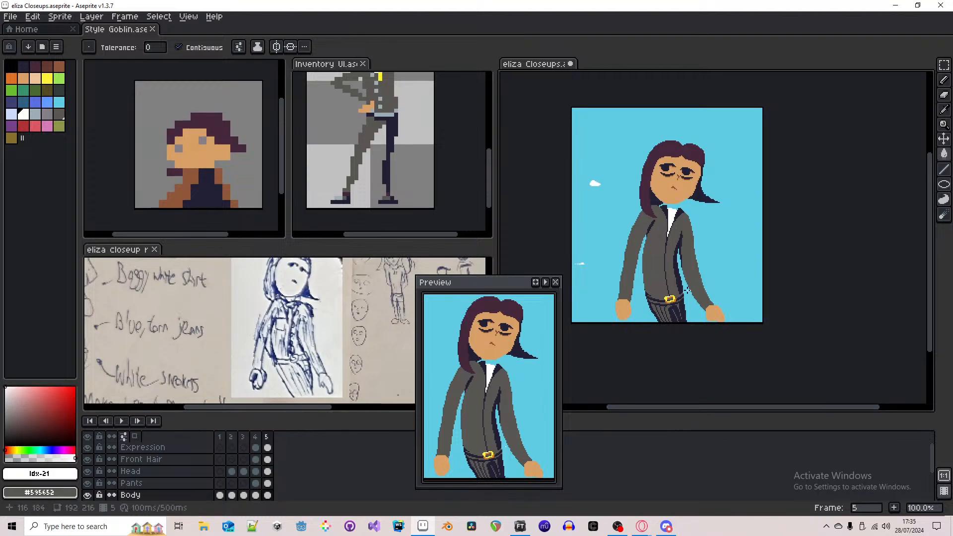
- Outline a pocket flap in navy #222034 on the chest beside the left arm and clean its inside with grey #595652
key(b)
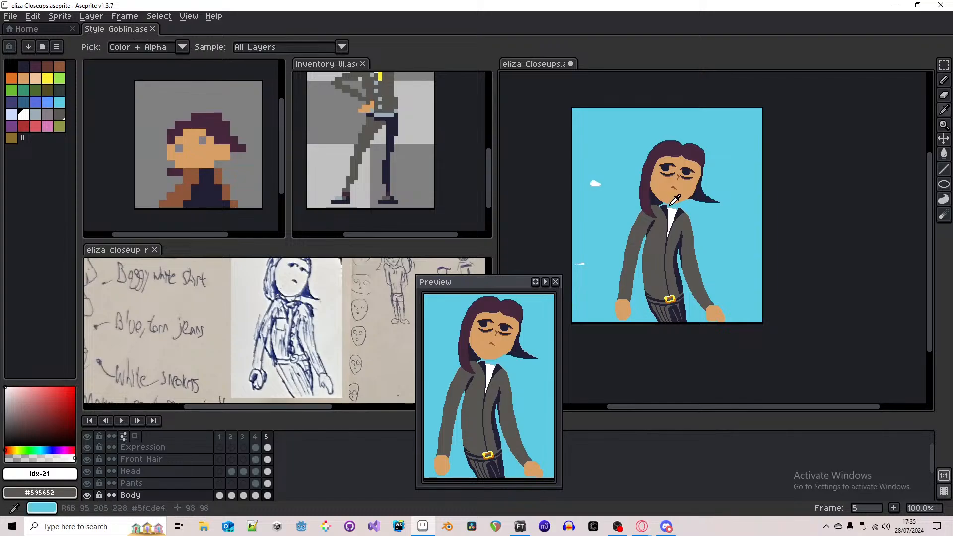
alt+click(672, 207)
scroll(661, 223, up, 3)
mouse_move(661, 223)
mouse_down()
mouse_move(794, 231)
mouse_move(733, 220)
mouse_move(735, 235)
mouse_move(696, 232)
mouse_move(696, 220)
mouse_move(744, 229)
mouse_up()
scroll(694, 219, up, 1)
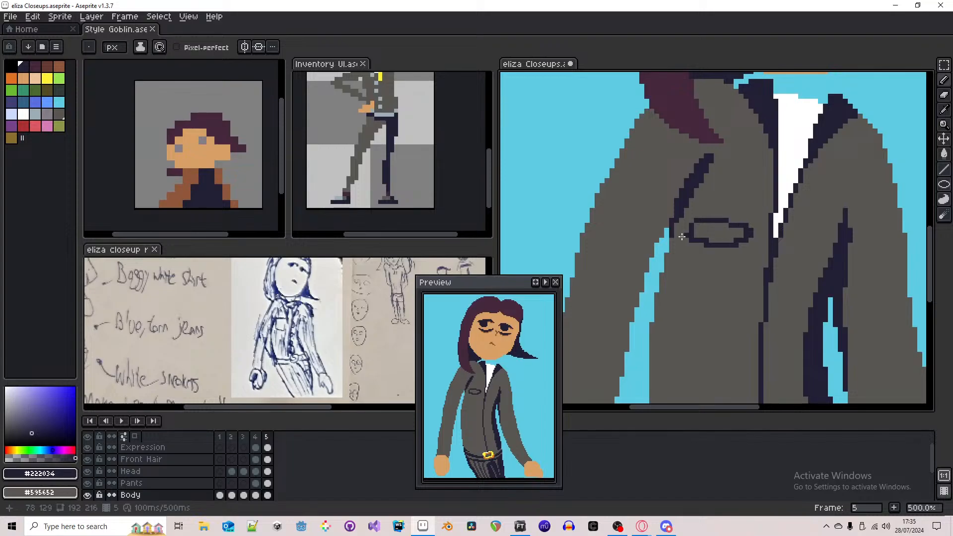
right_click(706, 241)
right_click(746, 235)
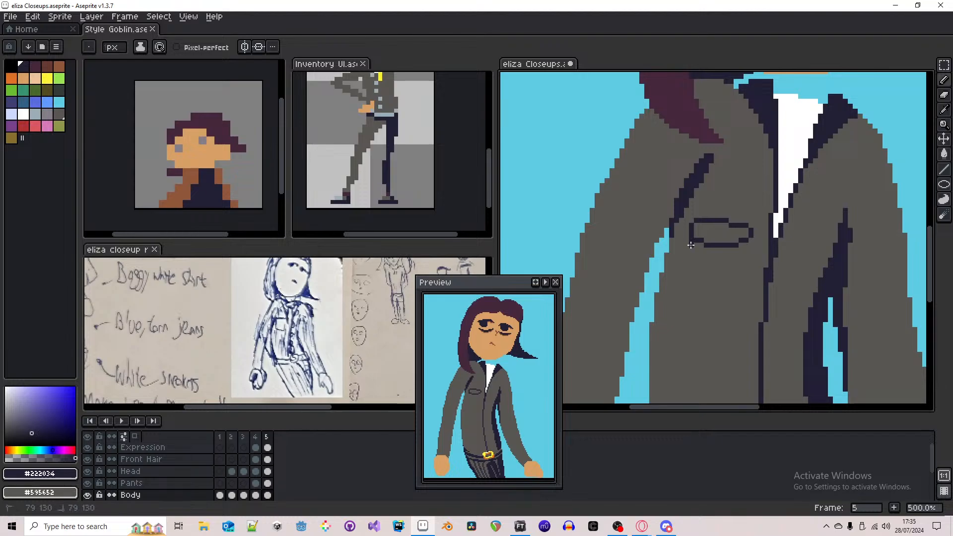
- Draw the navy outline of the pocket's body below the flap and thicken the flap's lower edge
mouse_move(690, 246)
mouse_down()
mouse_move(683, 283)
mouse_move(729, 301)
mouse_move(741, 293)
mouse_move(751, 240)
mouse_move(746, 273)
mouse_up()
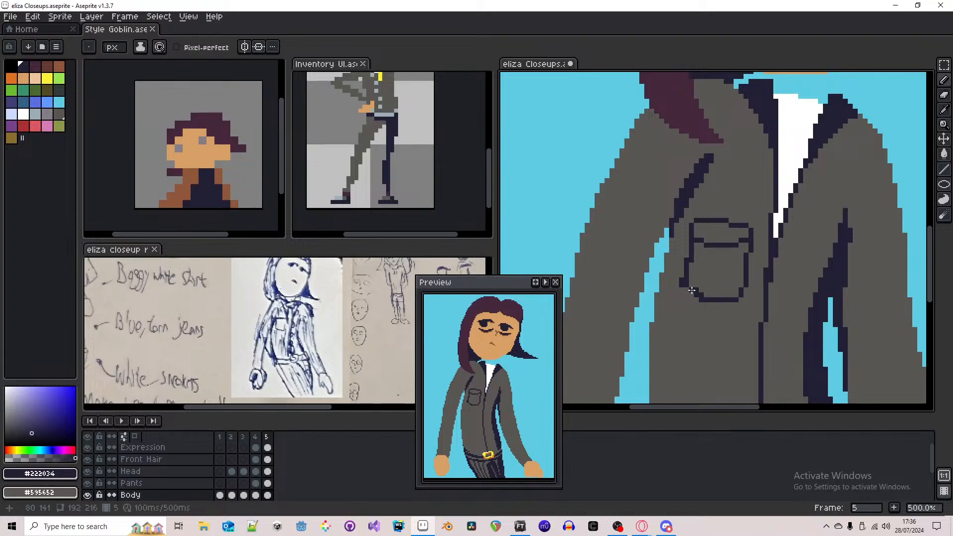
drag(682, 280, 682, 288)
right_click(692, 260)
mouse_move(746, 245)
mouse_down()
mouse_move(698, 244)
mouse_move(743, 246)
mouse_up()
scroll(743, 245, down, 4)
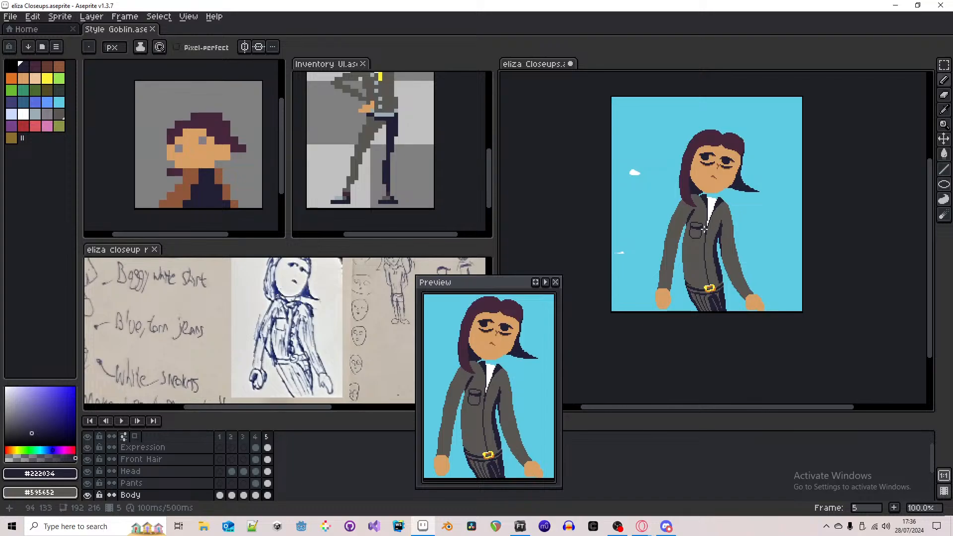
- Draw a small ring-shaped jacket button in navy #222034 beside the white shirt opening and clear its upper corners with grey #595652
scroll(696, 231, up, 1)
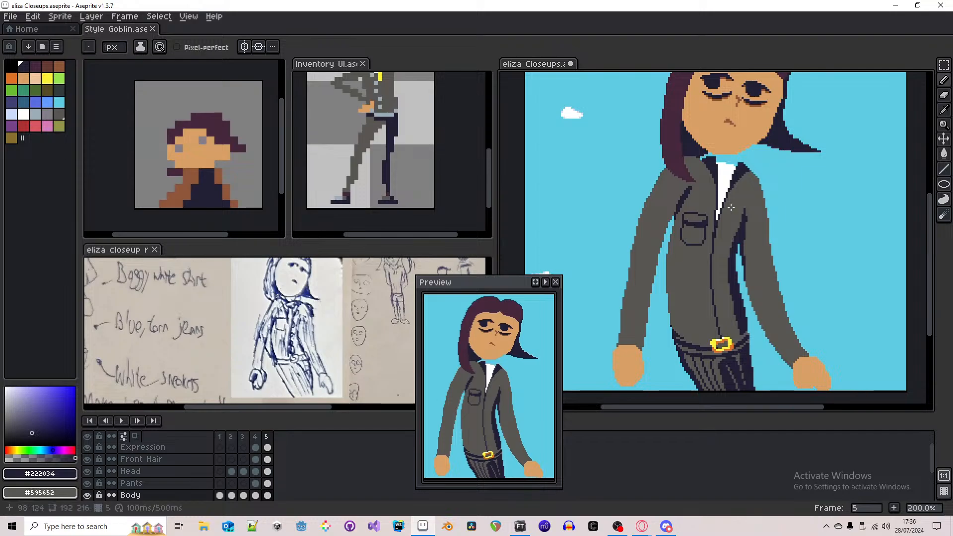
scroll(712, 195, up, 1)
scroll(712, 196, up, 2)
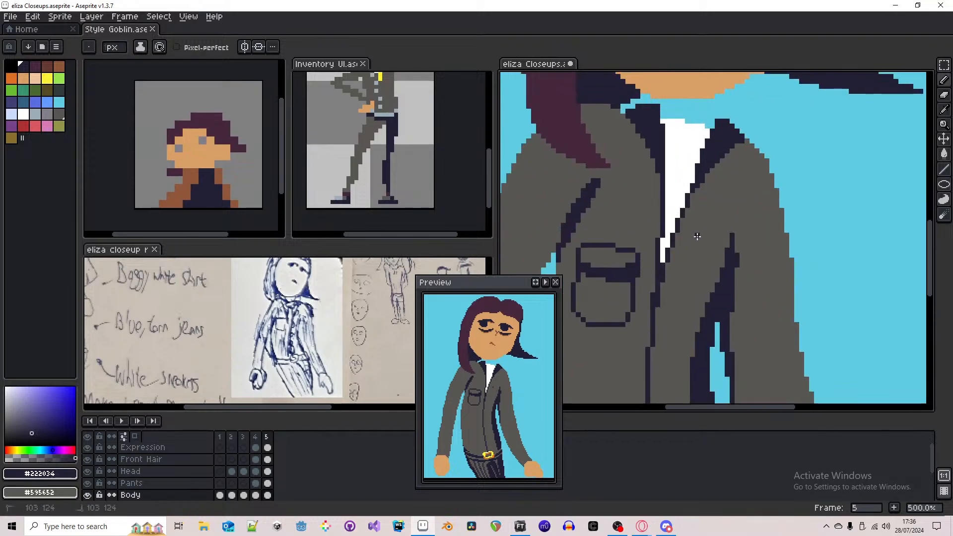
mouse_move(698, 235)
mouse_down()
mouse_move(696, 220)
mouse_move(701, 229)
mouse_move(690, 239)
mouse_up()
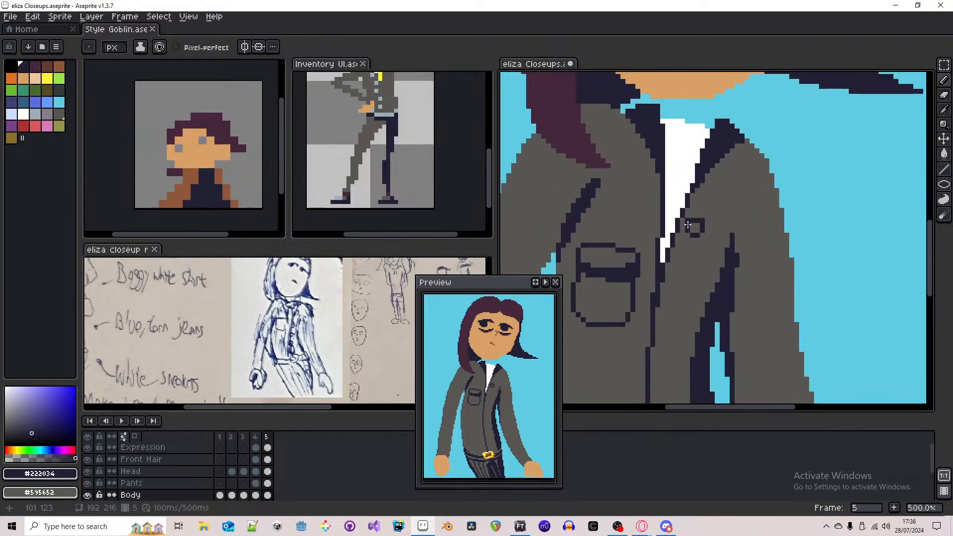
right_click(687, 221)
right_click(703, 221)
scroll(720, 197, down, 2)
scroll(674, 245, up, 2)
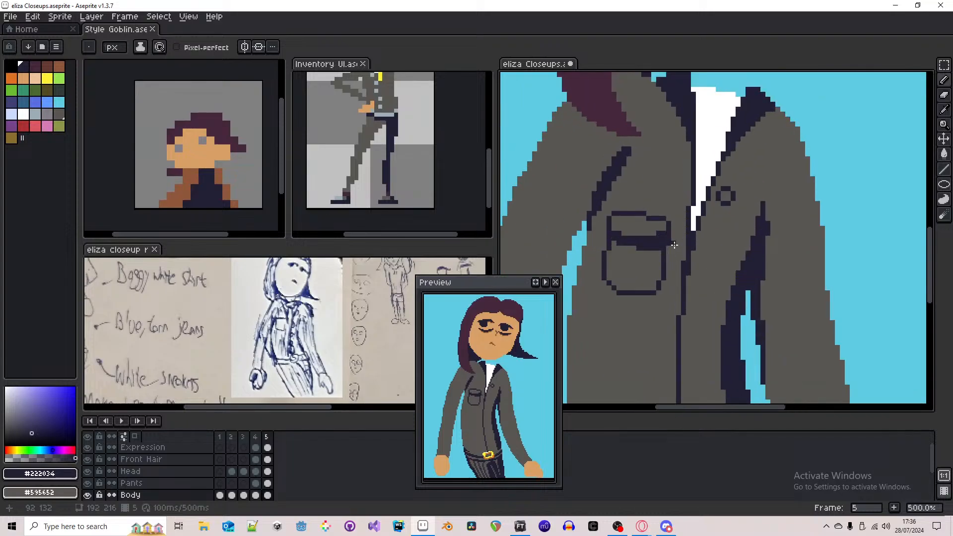
- Draw a second and a third navy ring button below the first, following the slant of the front seam
mouse_move(672, 261)
mouse_down()
mouse_move(661, 249)
mouse_move(679, 262)
mouse_move(662, 261)
mouse_up()
key(ctrl+z)
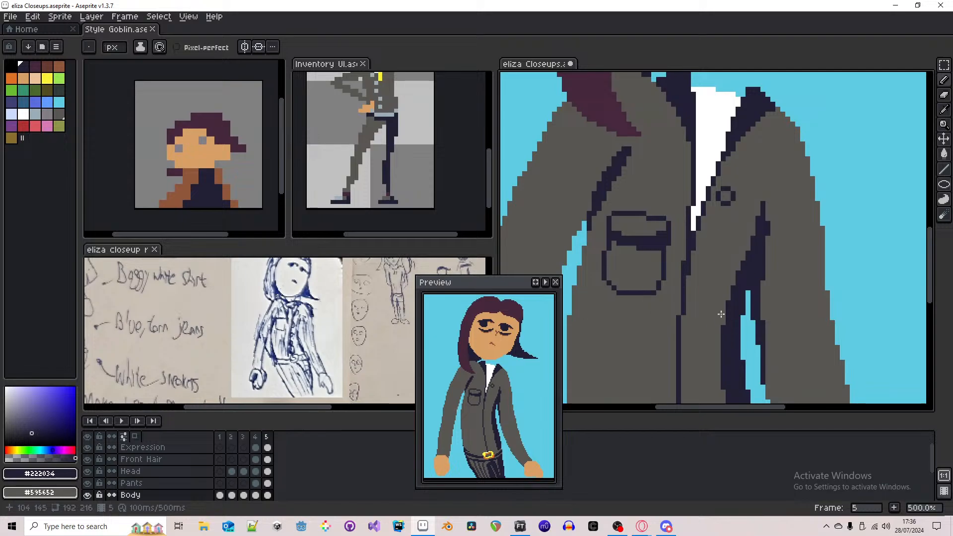
click(728, 271)
scroll(718, 227, up, 1)
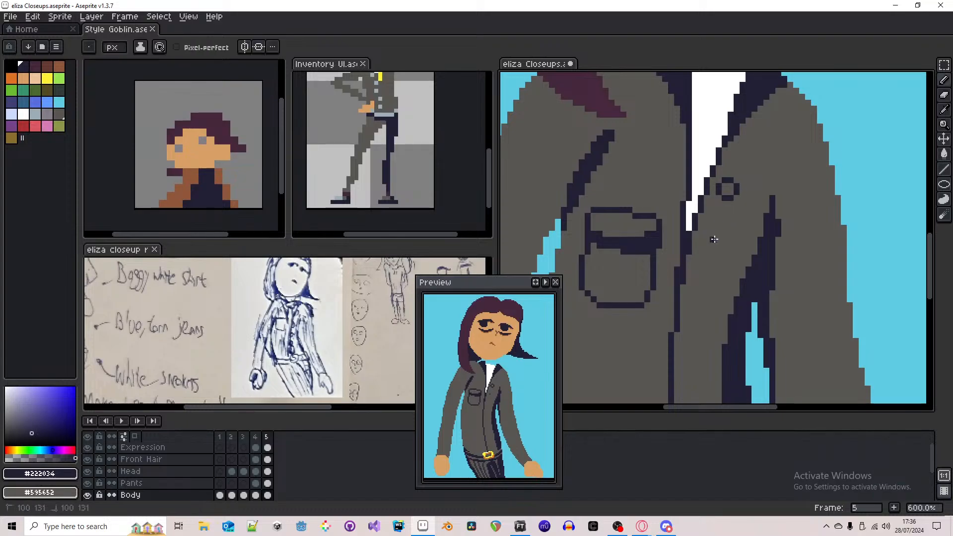
drag(714, 240, 723, 233)
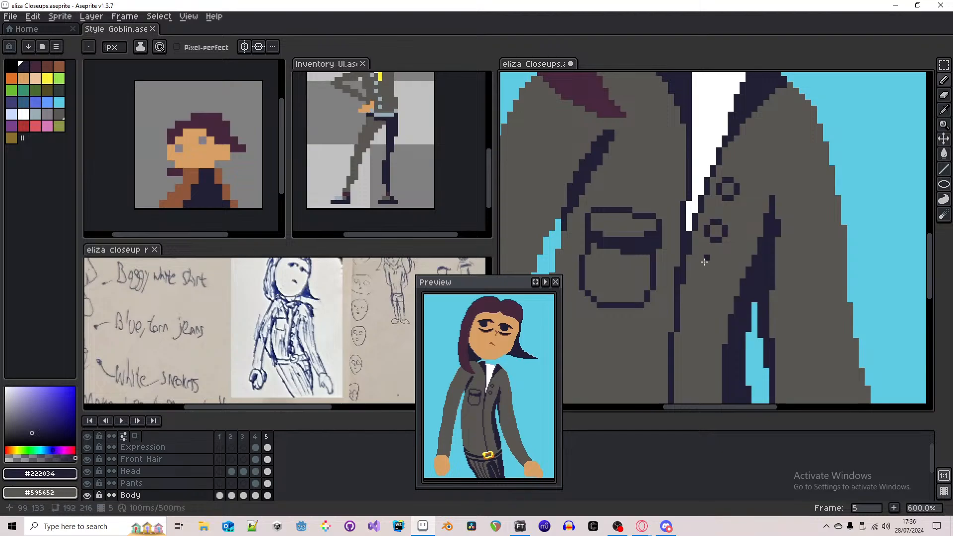
drag(699, 259, 708, 256)
scroll(719, 170, down, 3)
scroll(718, 171, down, 2)
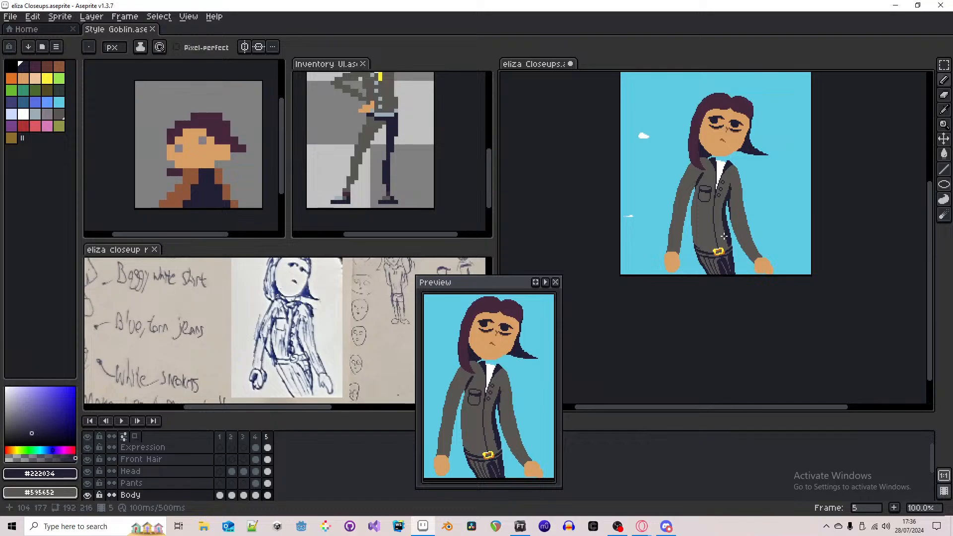
- Copy the third button and paste four copies spaced down the jacket front along the seam
scroll(722, 209, up, 5)
key(m)
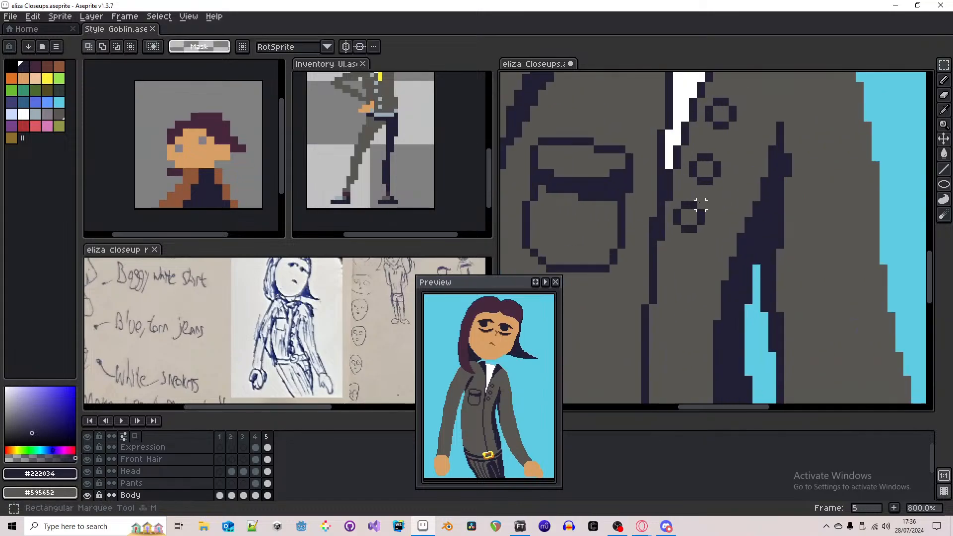
mouse_move(700, 205)
mouse_down()
mouse_move(678, 228)
mouse_move(687, 284)
mouse_up()
key(ctrl+v)
drag(702, 224, 685, 339)
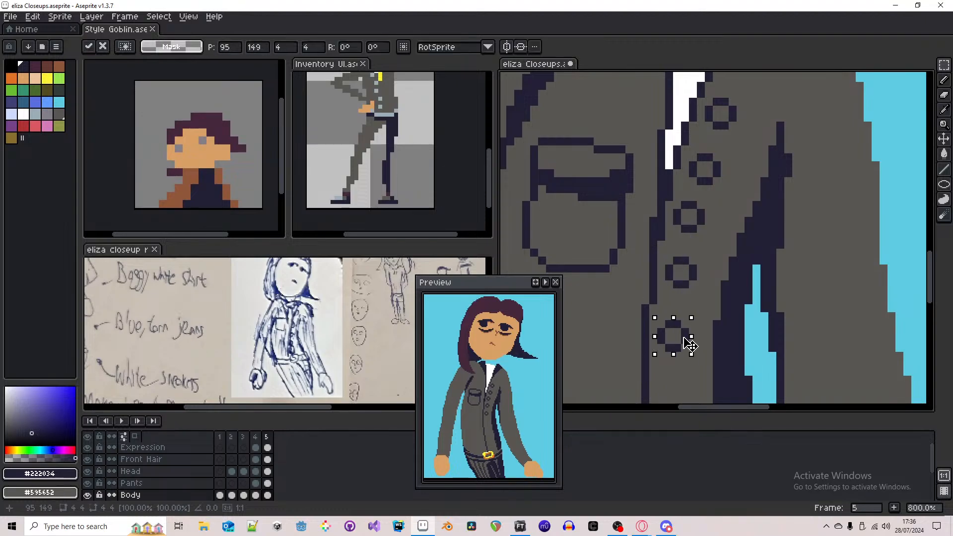
key(ctrl+v)
drag(700, 229, 693, 313)
key(ctrl+v)
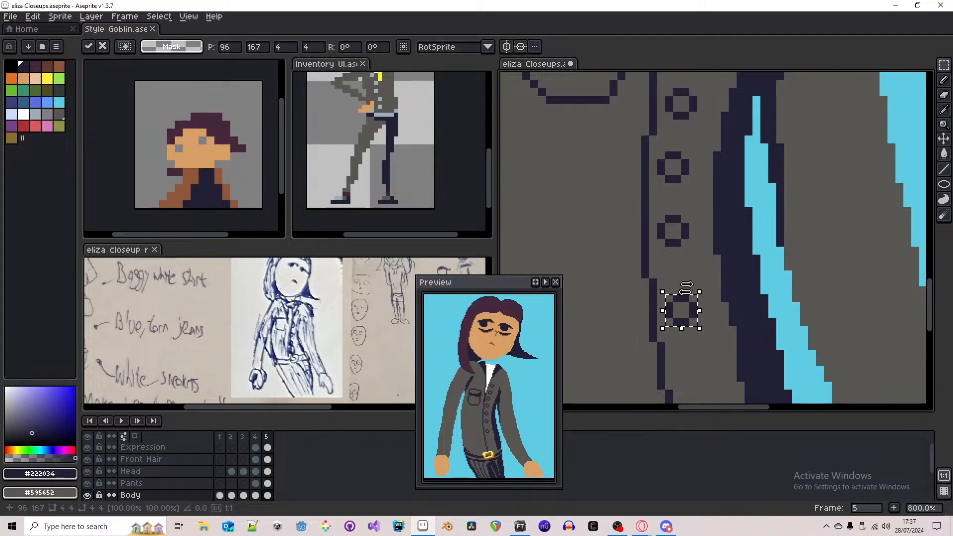
scroll(687, 285, down, 3)
click(698, 272)
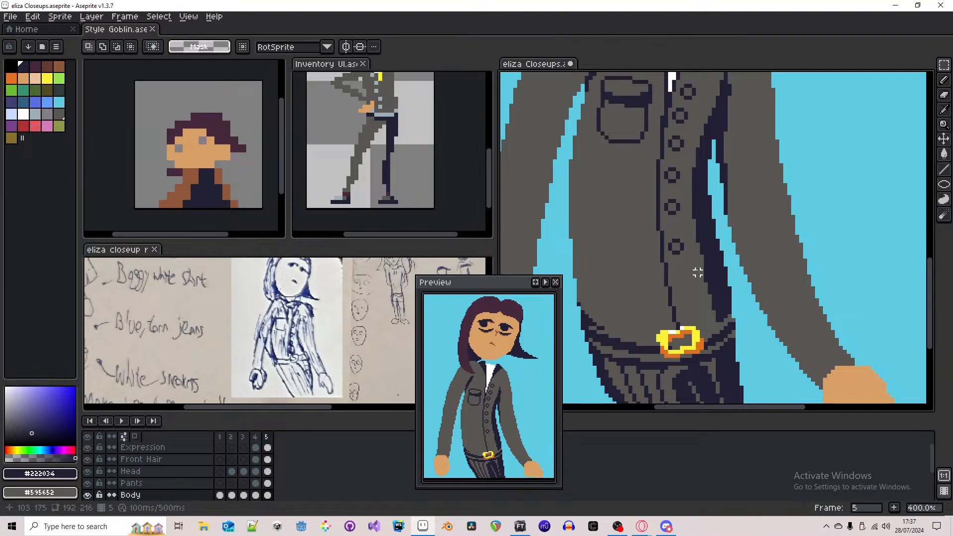
- Redraw the lowest button as a larger navy ring and lengthen the two buttons above it
scroll(698, 272, up, 5)
key(b)
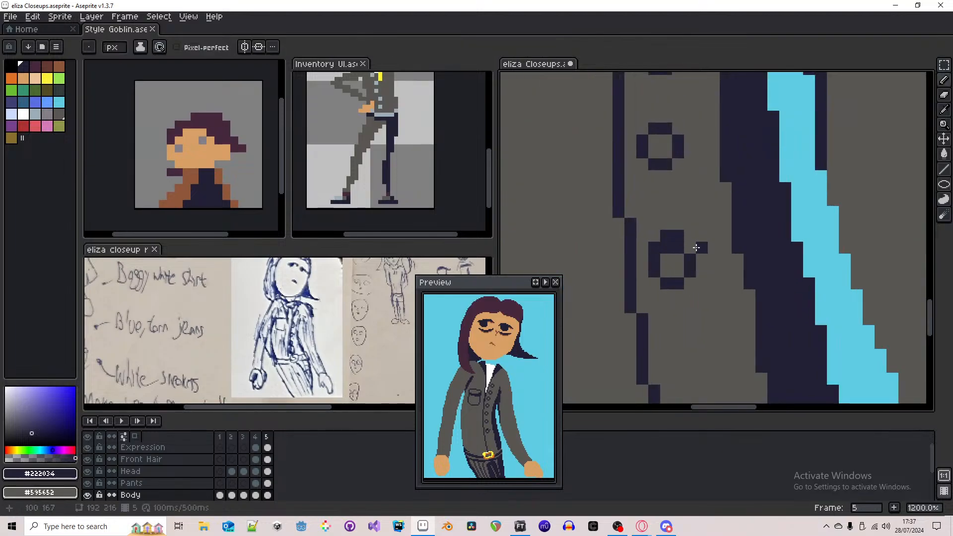
mouse_move(701, 247)
mouse_down()
mouse_move(691, 283)
mouse_move(689, 237)
mouse_move(689, 271)
mouse_move(687, 254)
mouse_move(667, 248)
mouse_up()
click(691, 236)
scroll(675, 257, down, 5)
scroll(675, 230, up, 3)
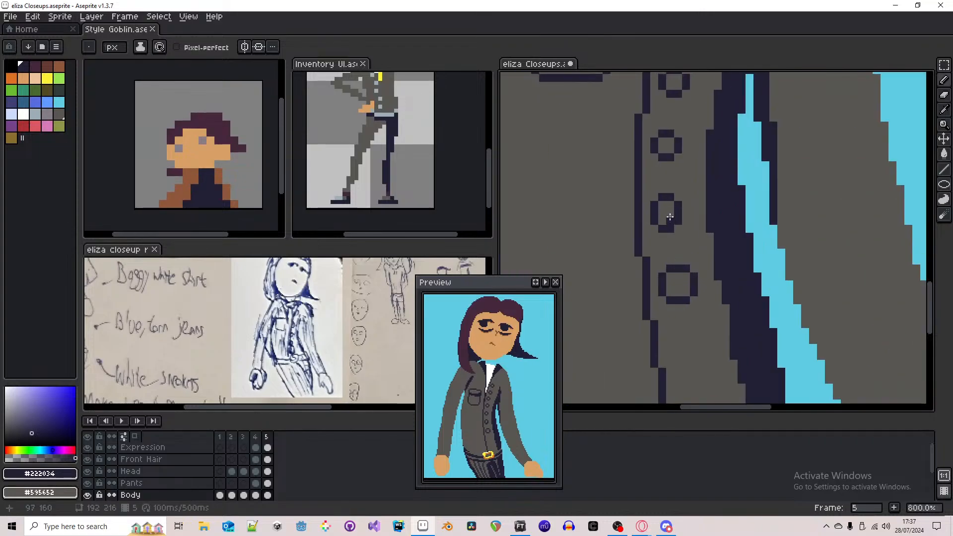
scroll(675, 221, down, 3)
scroll(695, 220, down, 1)
scroll(676, 202, up, 2)
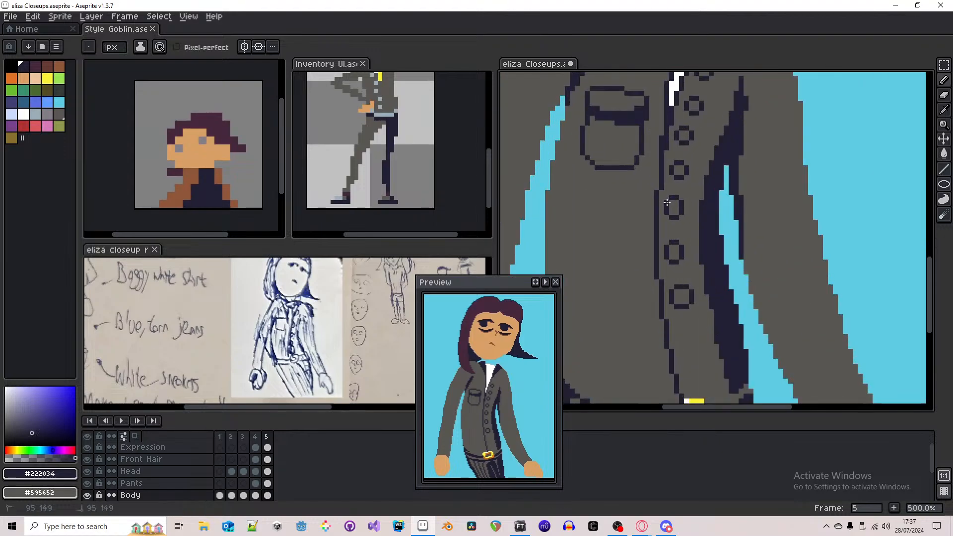
scroll(681, 241, down, 2)
scroll(680, 241, down, 2)
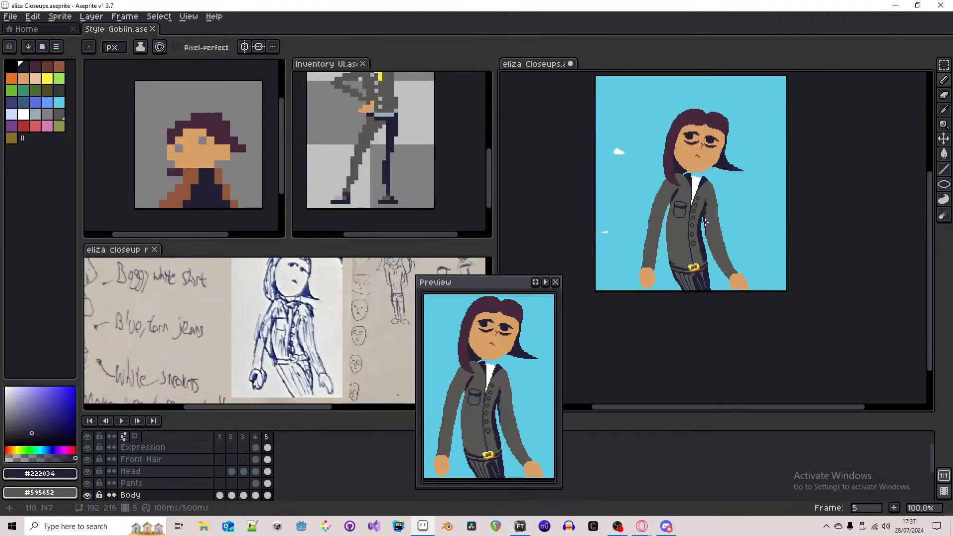
- Paste a copy of the enlarged lowest button just above the belt buckle and make it one pixel taller
scroll(700, 225, up, 6)
key(m)
drag(709, 245, 714, 298)
key(ctrl+v)
drag(699, 233, 732, 361)
key(Return)
scroll(727, 388, up, 3)
key(b)
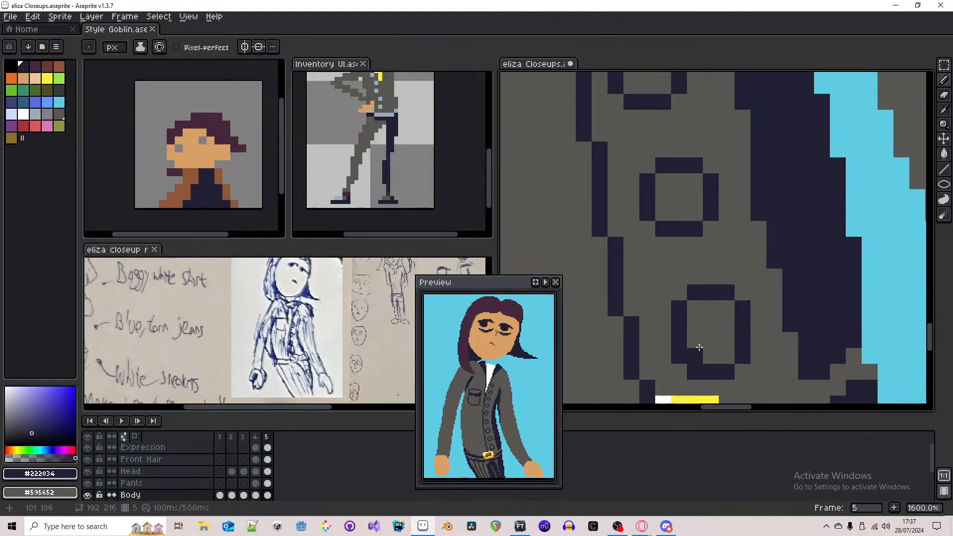
scroll(695, 347, down, 6)
scroll(713, 301, down, 2)
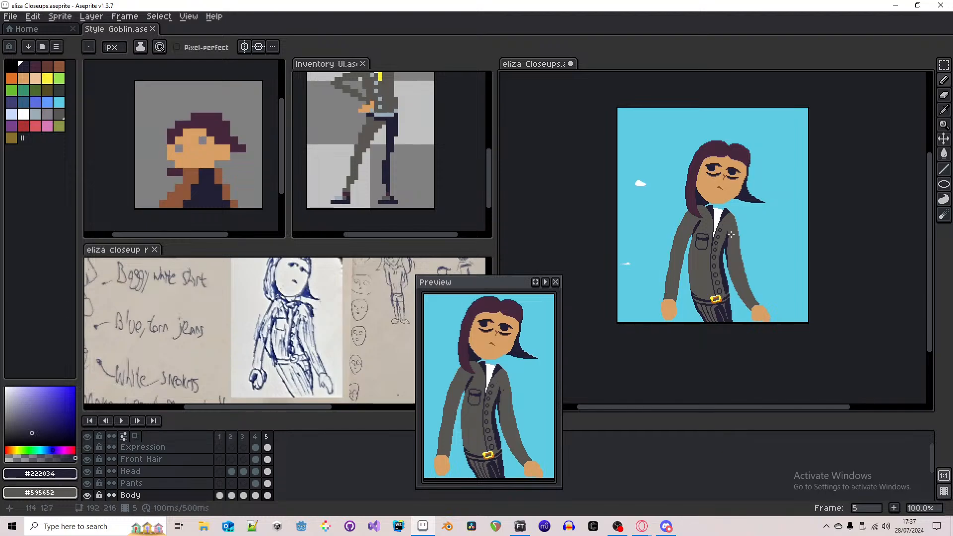
- Widen the third button above the belt with navy pixels on its outer side
scroll(720, 258, up, 5)
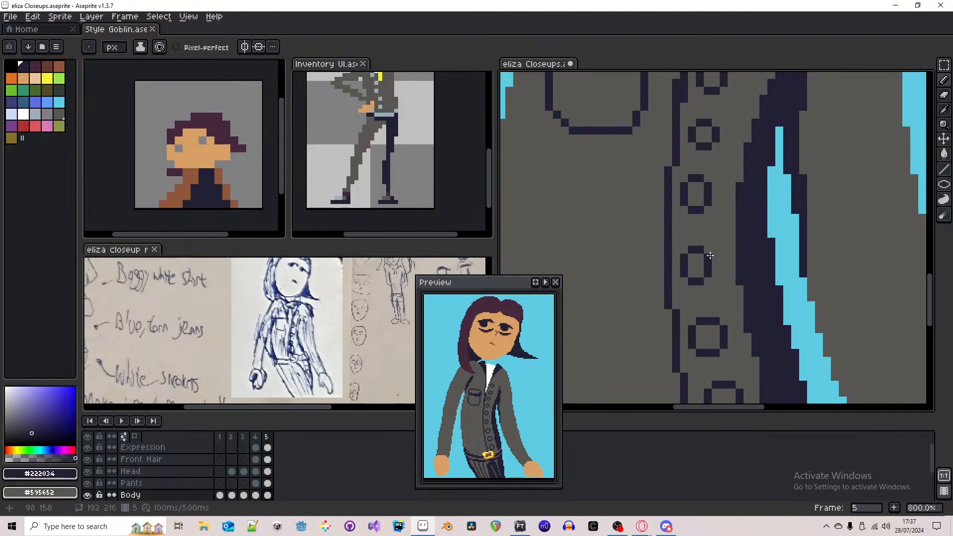
click(707, 279)
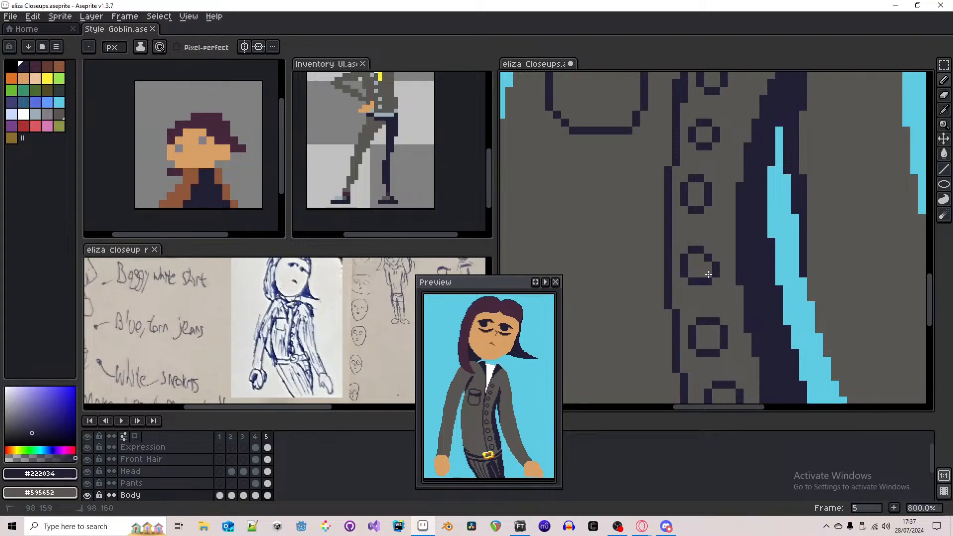
scroll(717, 248, down, 5)
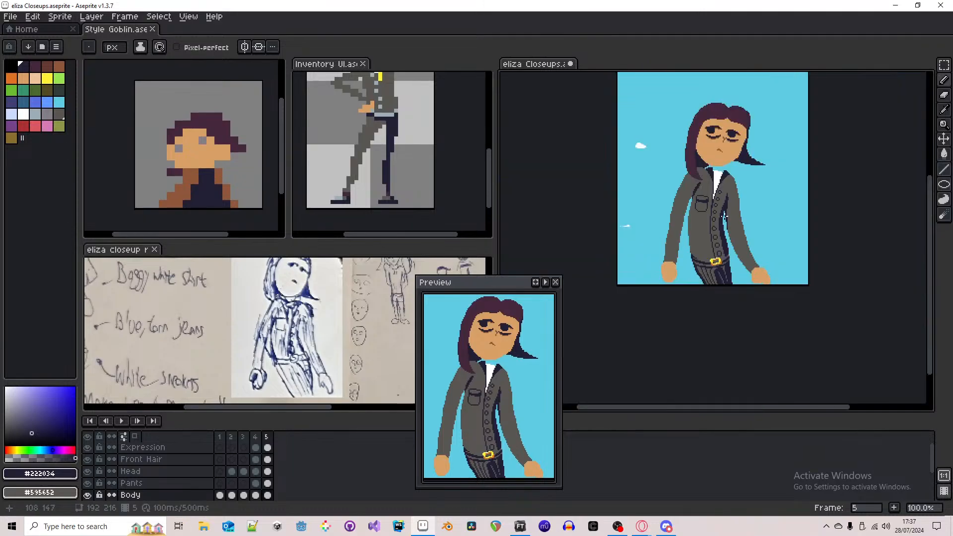
scroll(723, 213, up, 6)
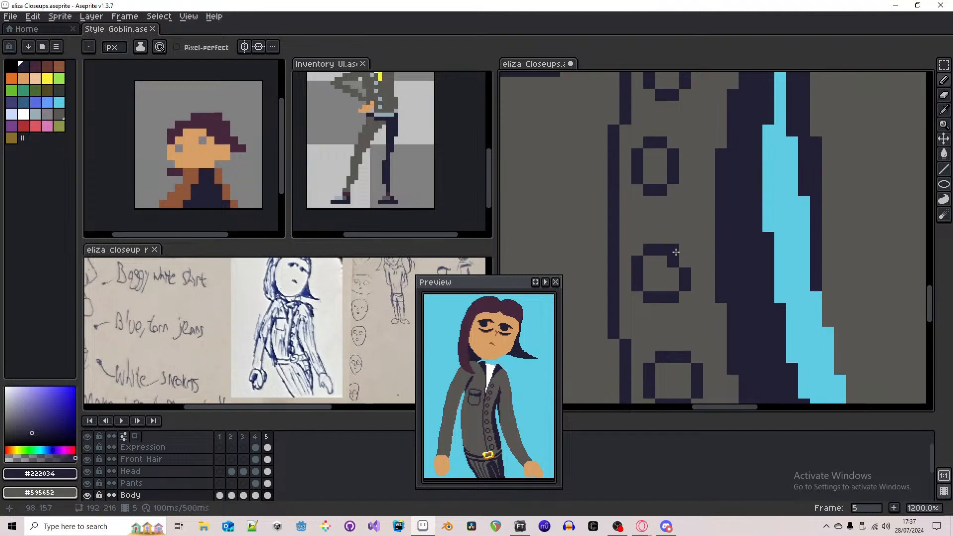
scroll(674, 261, down, 6)
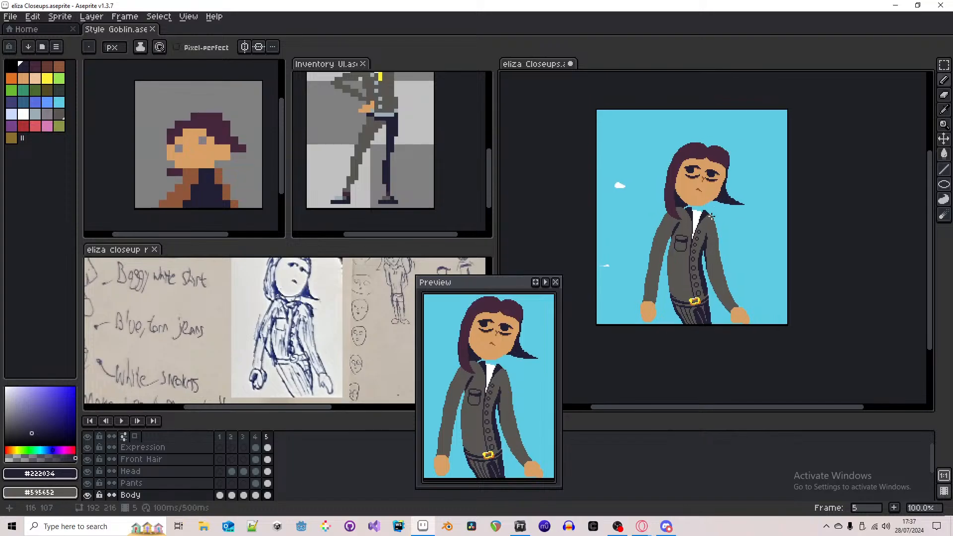
- Pick yellow #fbf236 from the small reference character's shirt and paint a rounded orange neckline filling the top of the white shirt opening
scroll(719, 208, up, 1)
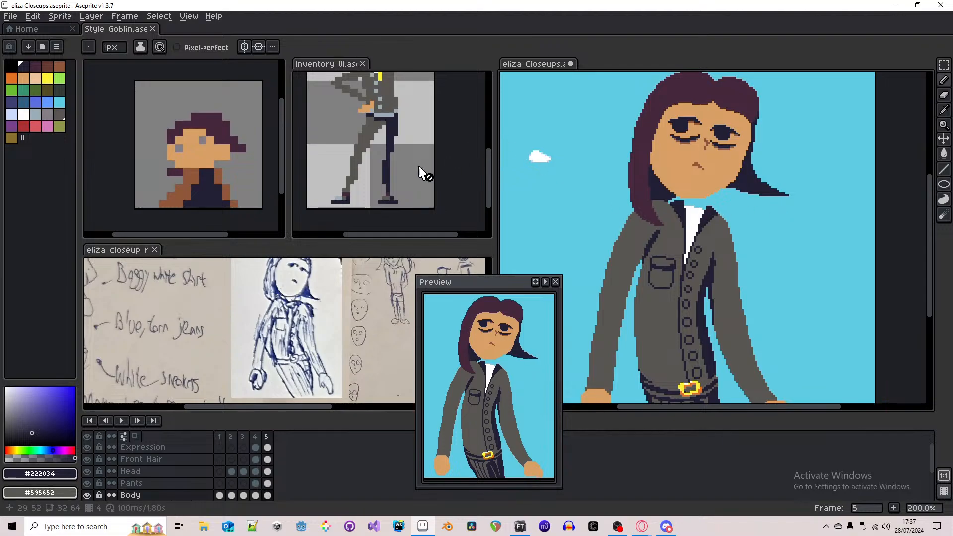
scroll(413, 187, down, 2)
scroll(398, 90, up, 2)
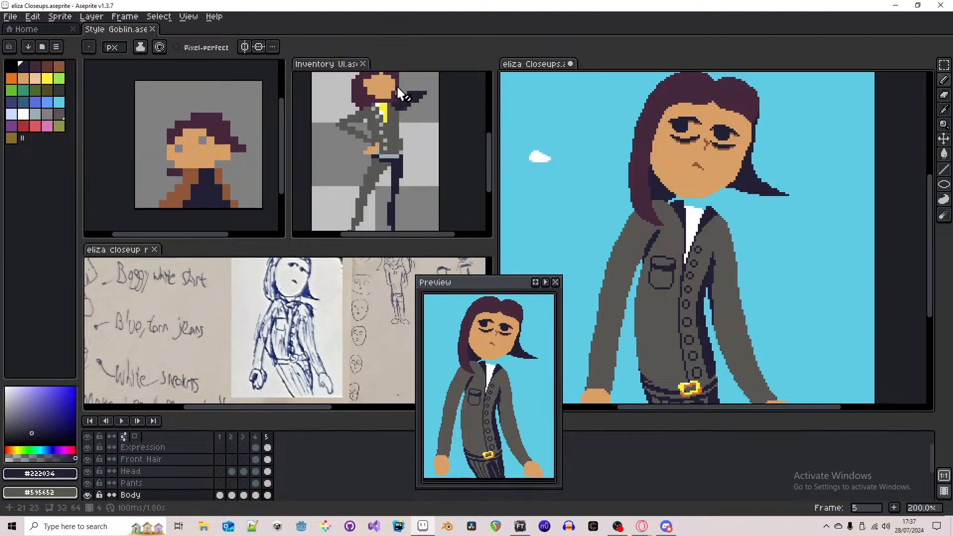
alt+click(384, 112)
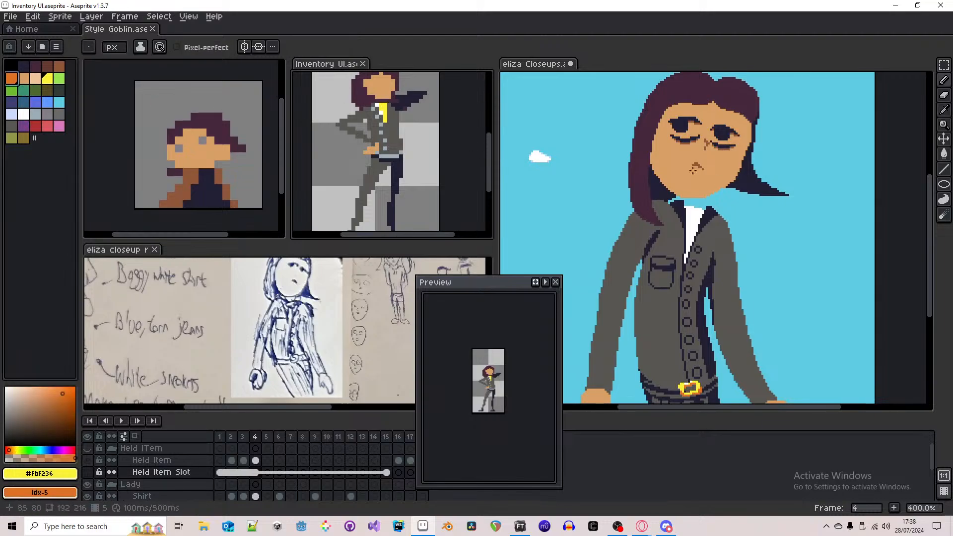
click(696, 205)
scroll(696, 205, up, 1)
scroll(696, 205, up, 3)
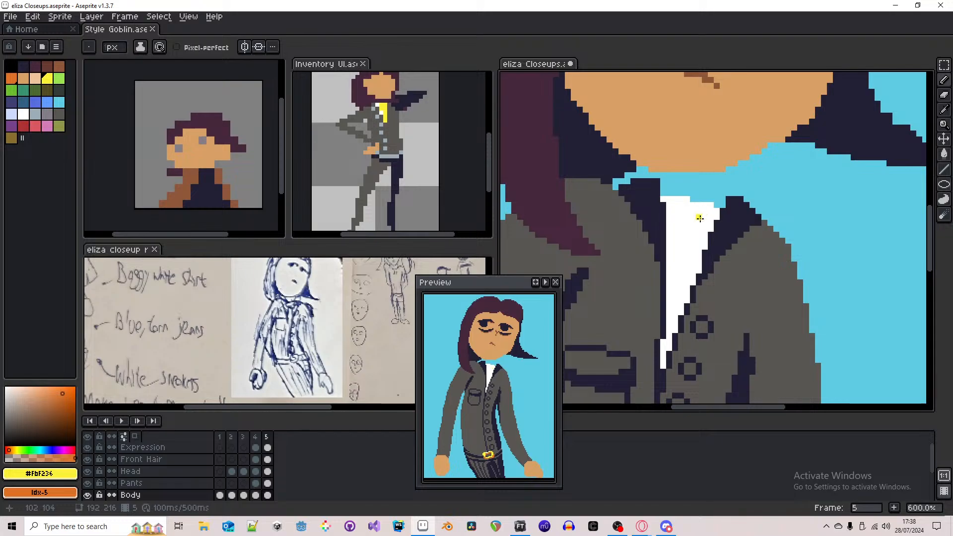
mouse_move(714, 217)
mouse_down()
mouse_move(686, 226)
mouse_move(670, 217)
mouse_move(718, 216)
mouse_move(689, 216)
mouse_move(664, 192)
mouse_move(701, 182)
mouse_move(726, 197)
mouse_up()
click(717, 217)
key(g)
click(702, 208)
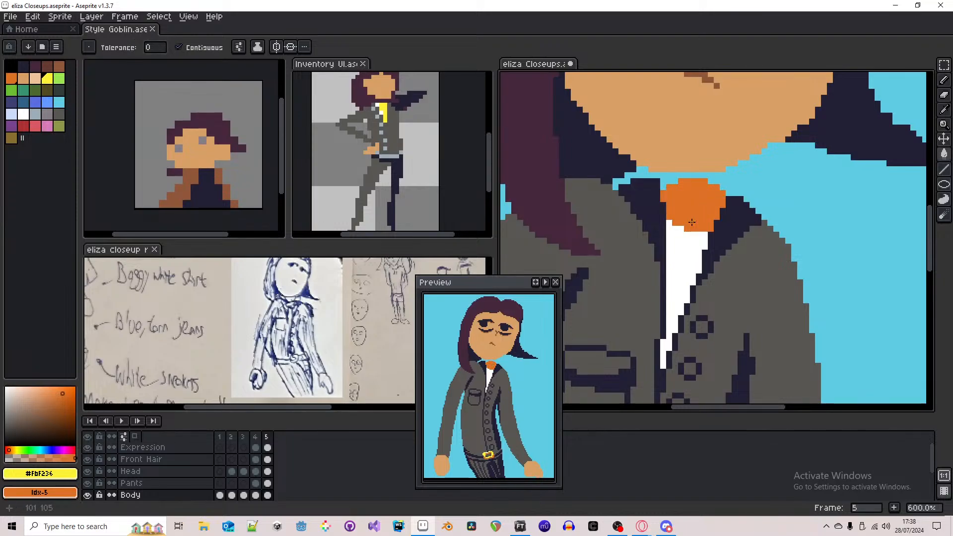
- Draw a thin yellow #fbf236 line across the lower part of the orange neckline and add an orange band beneath it
key(b)
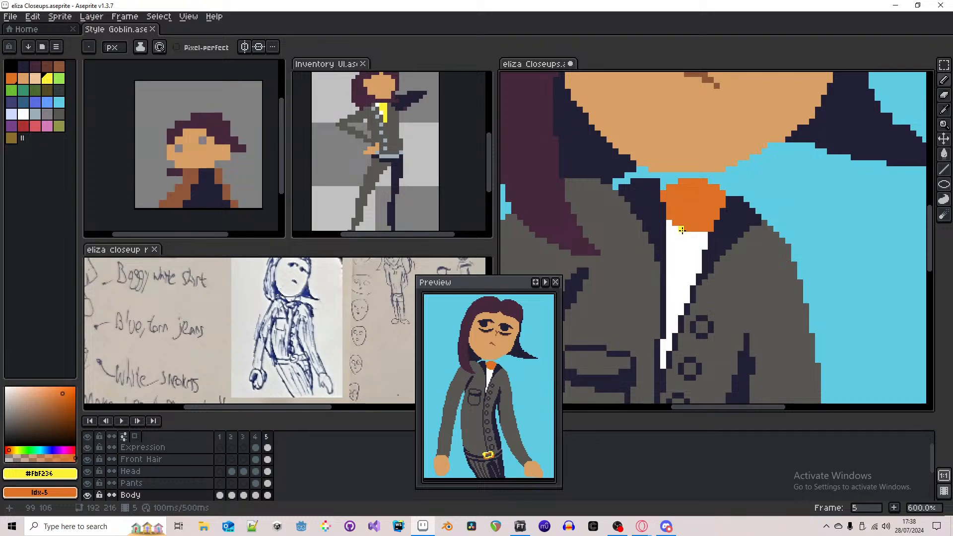
drag(683, 232, 671, 254)
key(ctrl+z)
drag(712, 229, 676, 222)
click(678, 219)
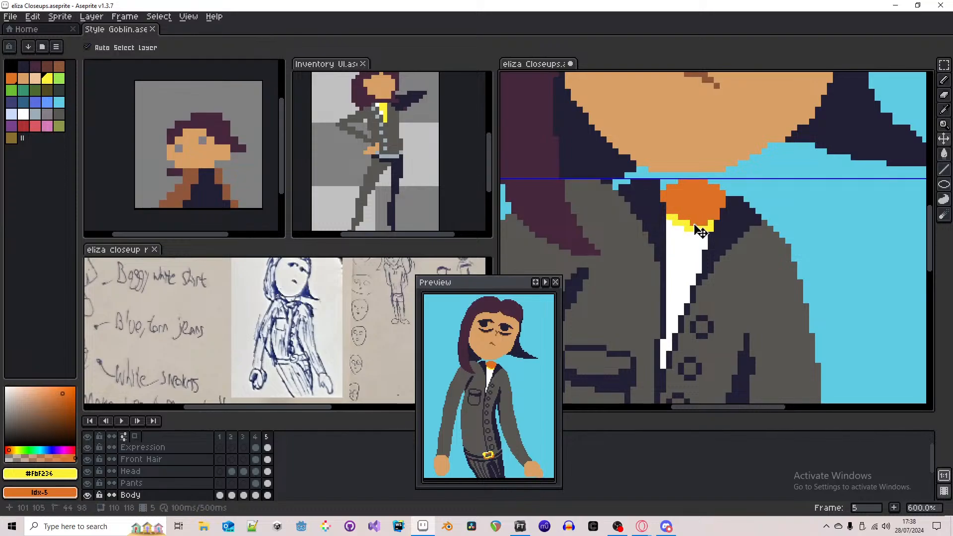
key(ctrl+z)
right_click(711, 229)
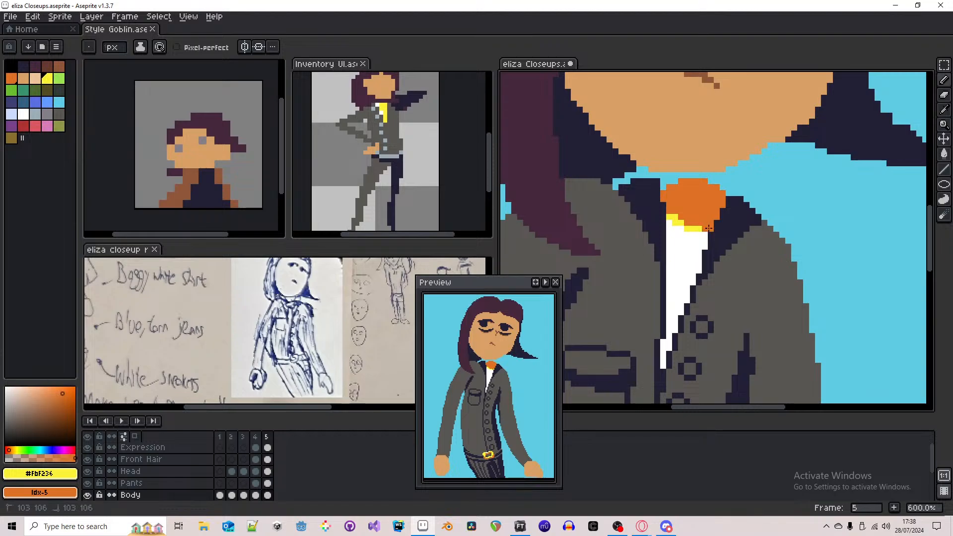
click(701, 233)
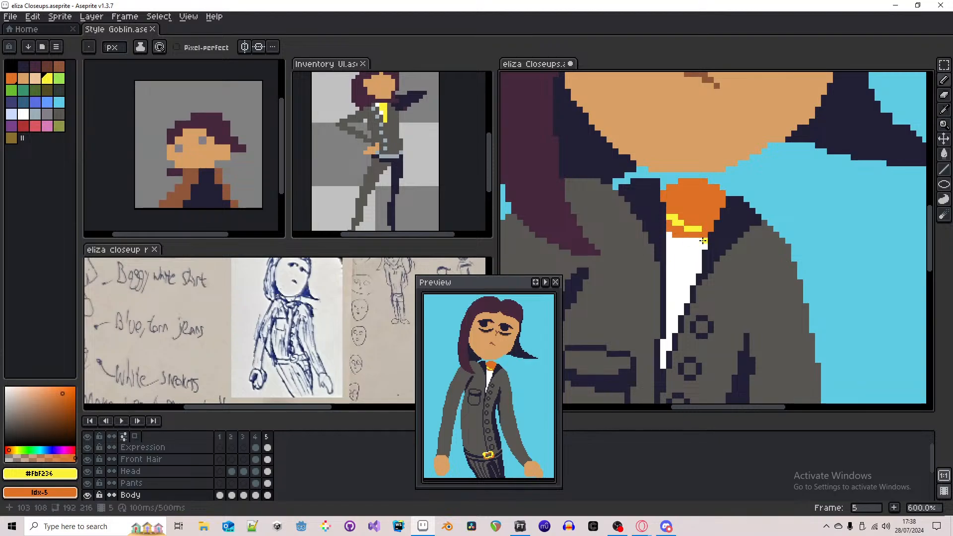
- Fill the white shirt opening beneath the orange band with yellow, leaving white side edges and shading the lower part orange
mouse_move(703, 241)
mouse_down()
mouse_move(674, 239)
mouse_move(675, 295)
mouse_up()
drag(695, 247, 678, 288)
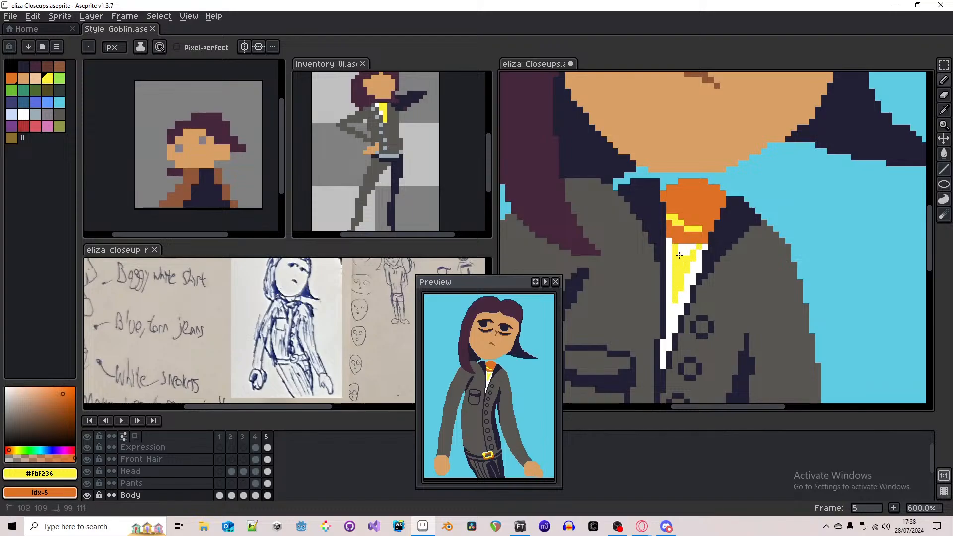
mouse_move(680, 256)
mouse_down()
mouse_move(681, 296)
mouse_move(692, 269)
mouse_move(668, 331)
mouse_up()
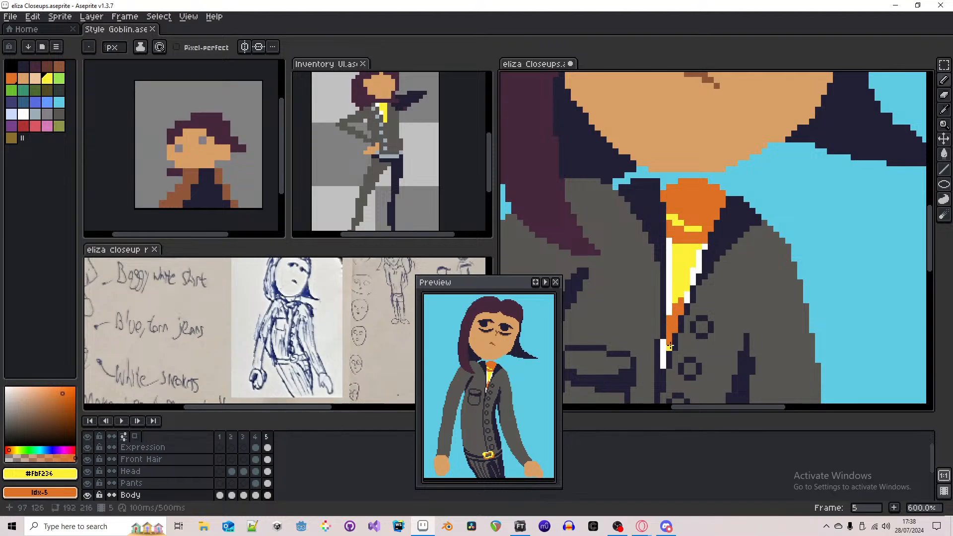
scroll(669, 346, down, 5)
scroll(697, 241, up, 4)
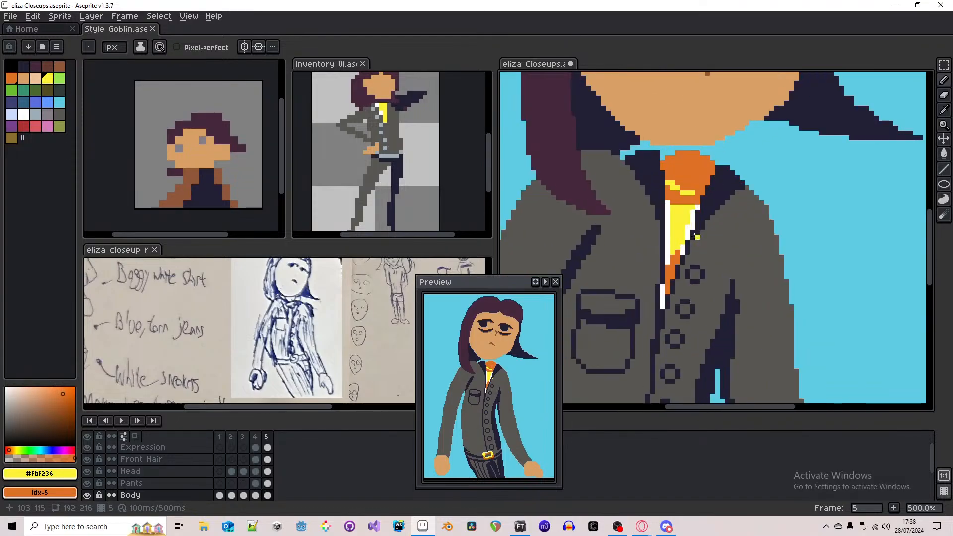
scroll(669, 225, up, 1)
- Cover the lower end of the white strip with colour and shade the pocket-side edge of the yellow shirt panel orange
drag(667, 247, 667, 276)
right_click(691, 265)
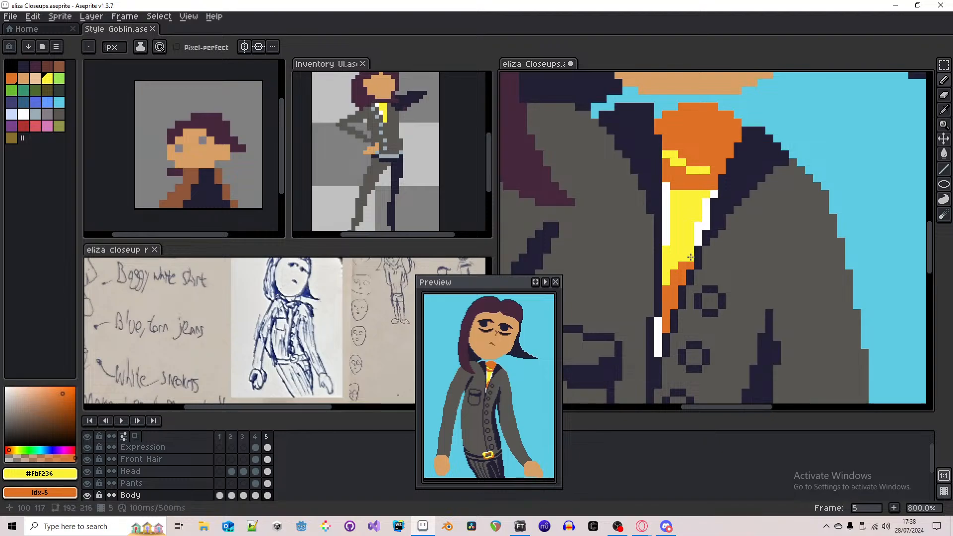
drag(664, 252, 671, 270)
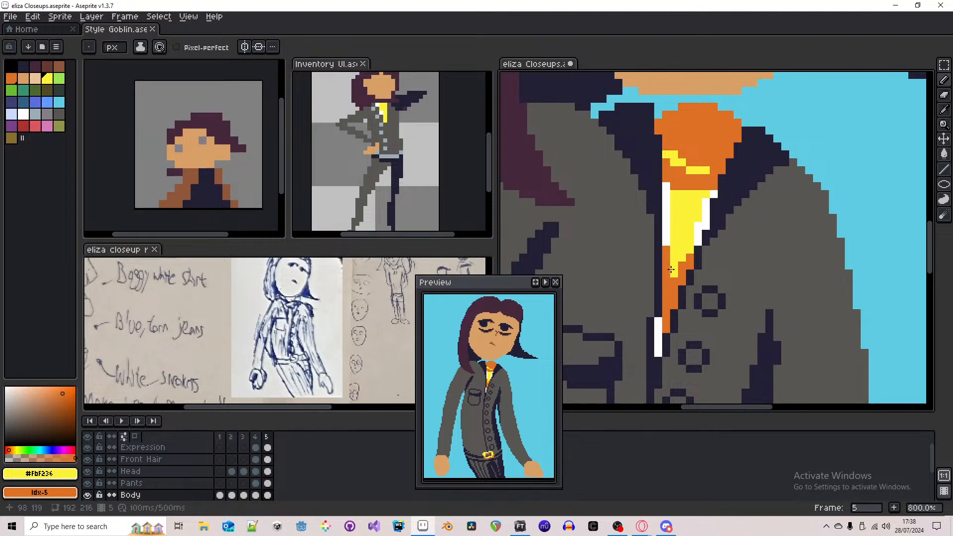
drag(673, 223, 677, 239)
right_click(674, 200)
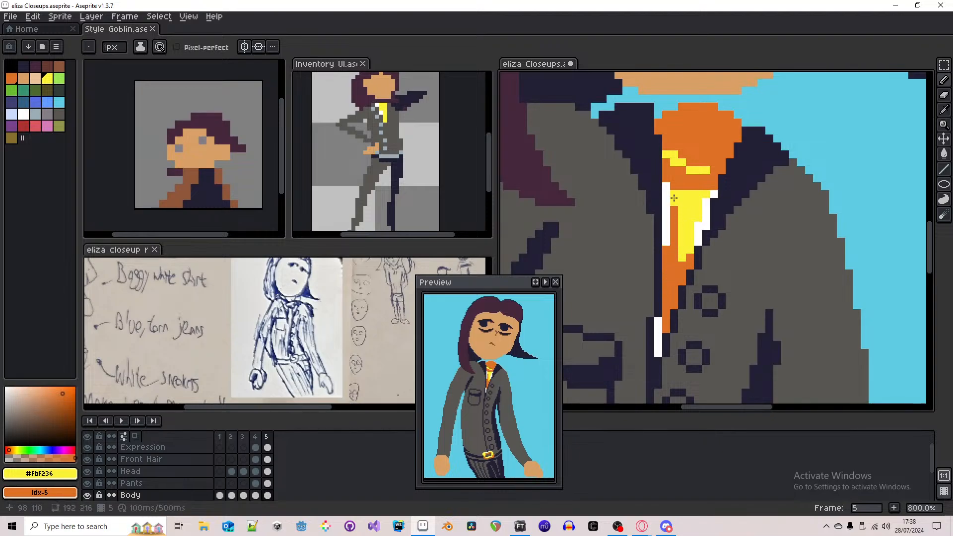
- Recolour the pocket-side white strip pale blue #cbdbfc and paint the opening's lowest tip orange #df7126
click(11, 115)
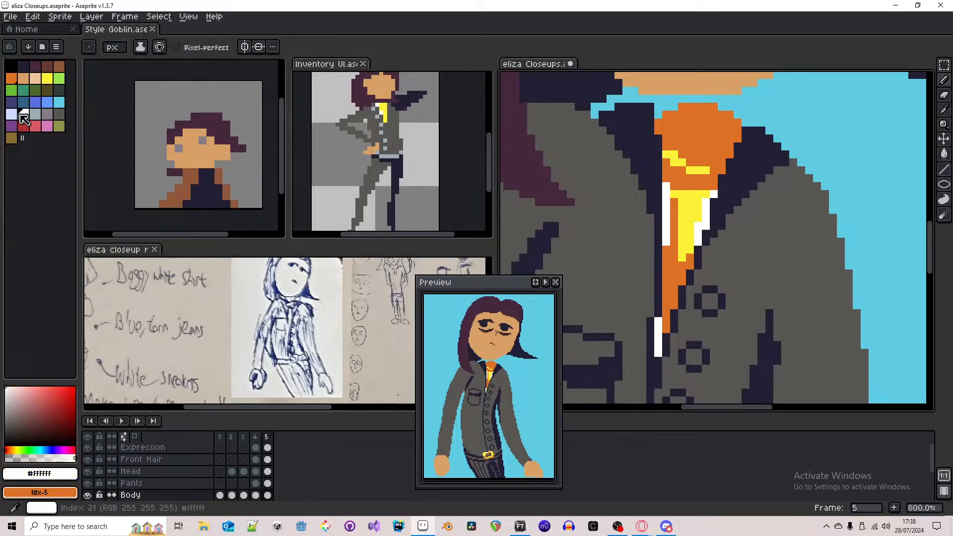
drag(670, 184, 668, 204)
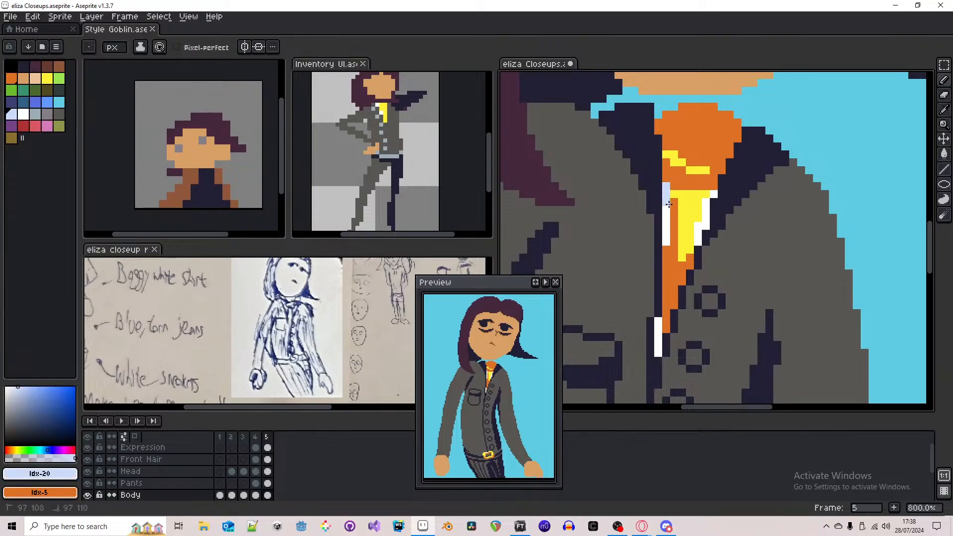
alt+click(670, 245)
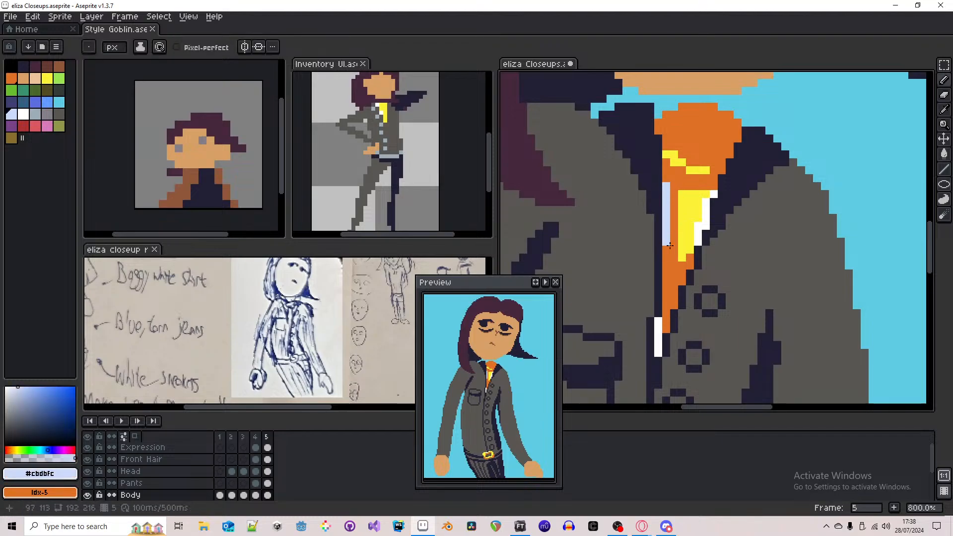
drag(659, 321, 659, 353)
alt+click(666, 328)
click(659, 323)
scroll(676, 286, down, 3)
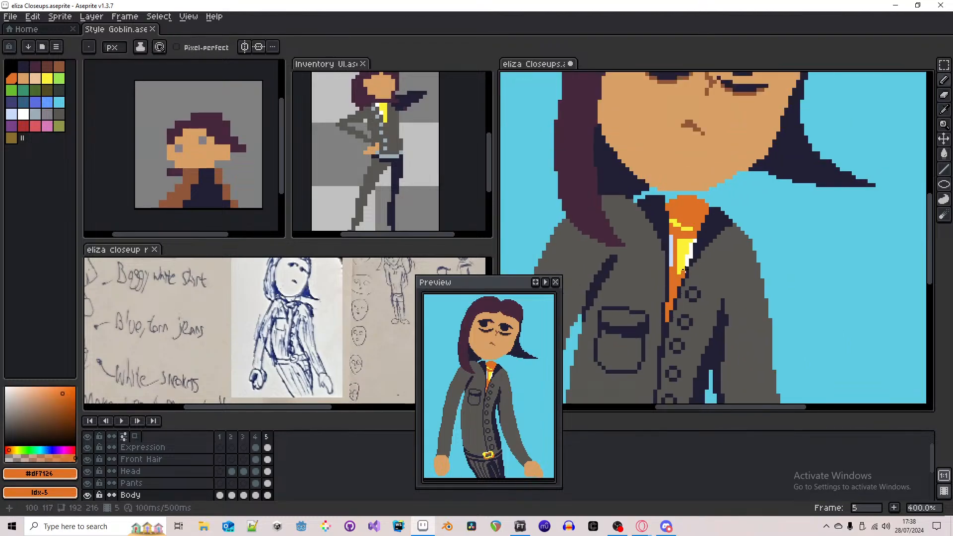
- Cover the top of the pale blue strip with orange #df7126 and the top of the white strip with yellow #fbf236
scroll(690, 258, down, 3)
scroll(700, 244, up, 4)
alt+click(676, 245)
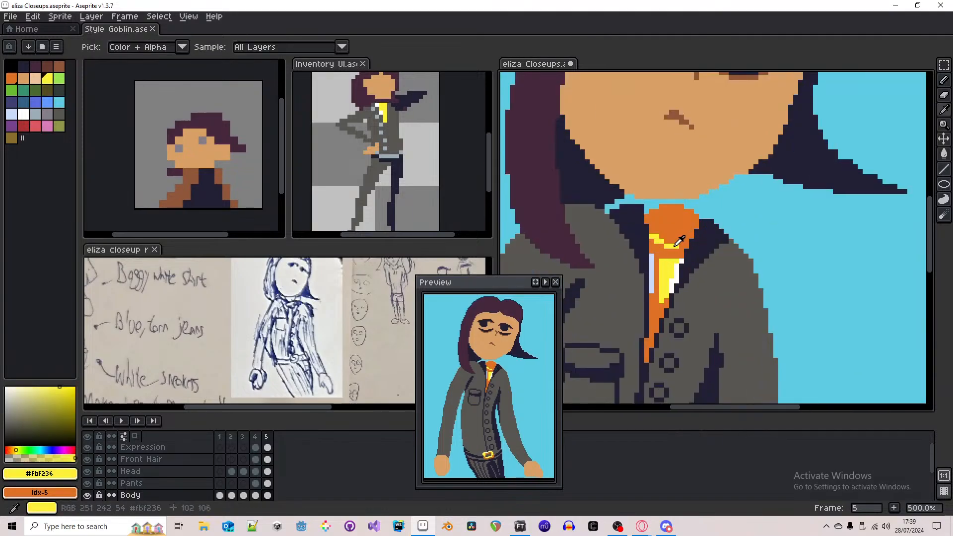
scroll(680, 241, up, 4)
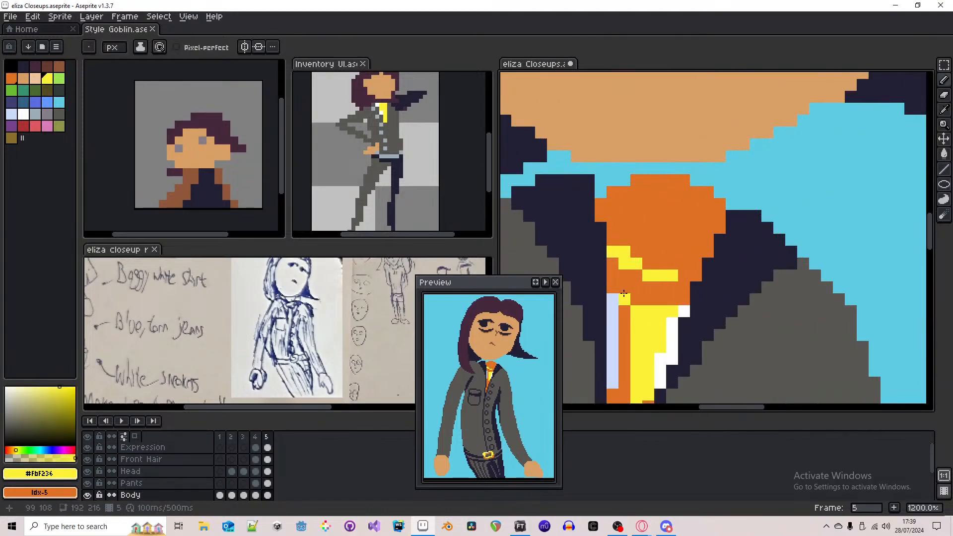
alt+click(639, 301)
drag(625, 298, 613, 312)
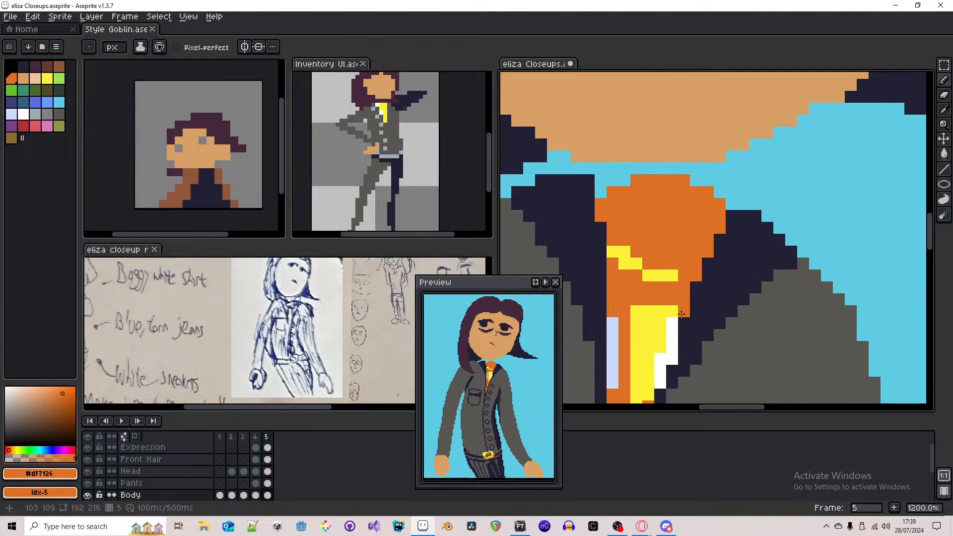
alt+click(675, 311)
click(673, 287)
scroll(674, 268, down, 5)
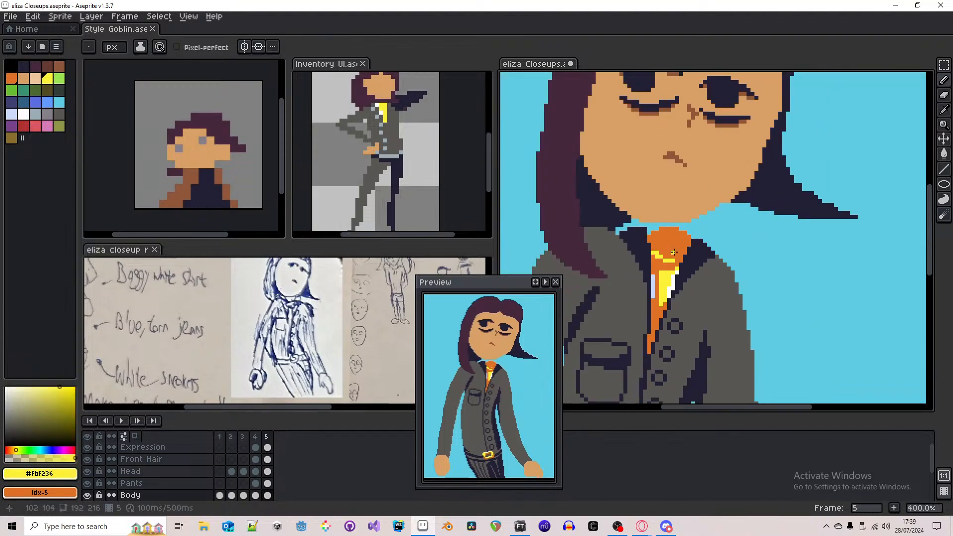
scroll(674, 252, up, 3)
click(703, 260)
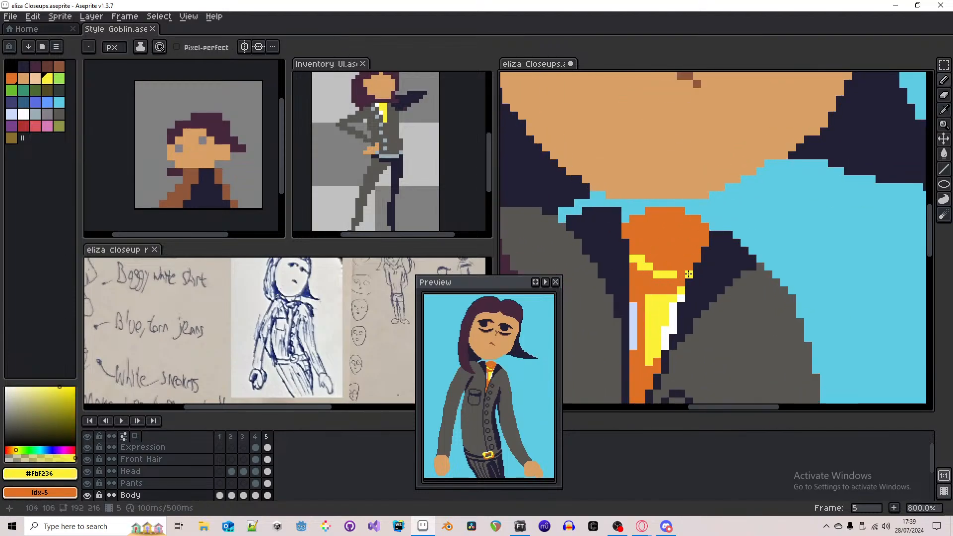
key(m)
drag(711, 280, 627, 197)
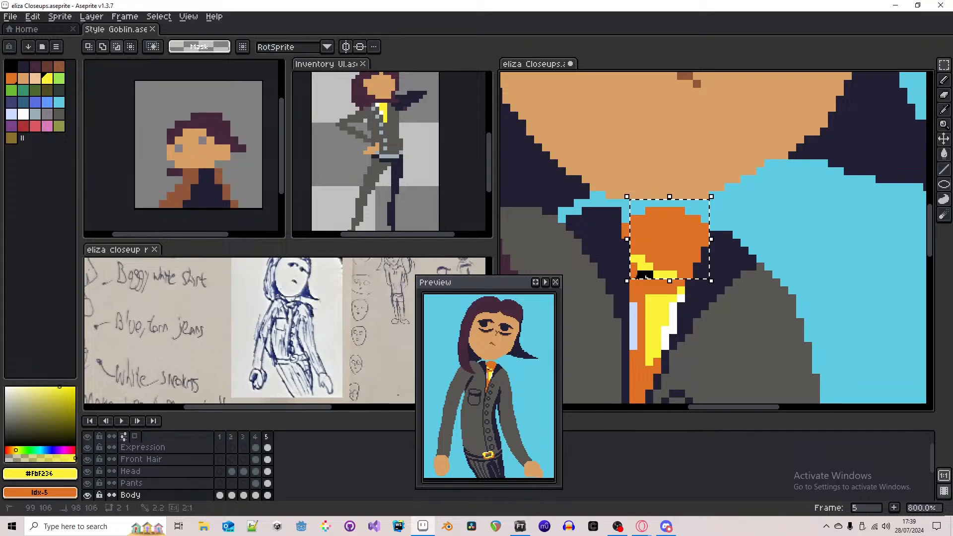
scroll(653, 238, down, 2)
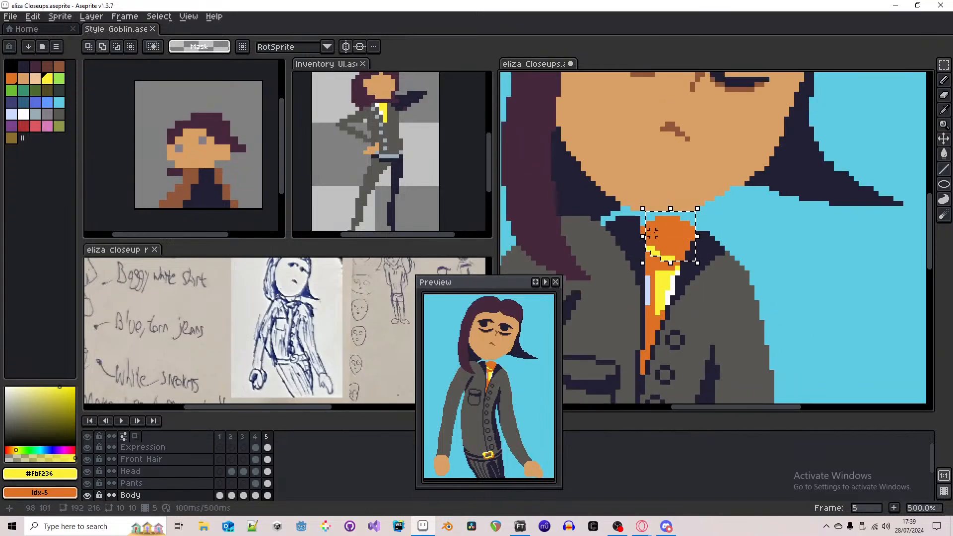
click(792, 238)
key(b)
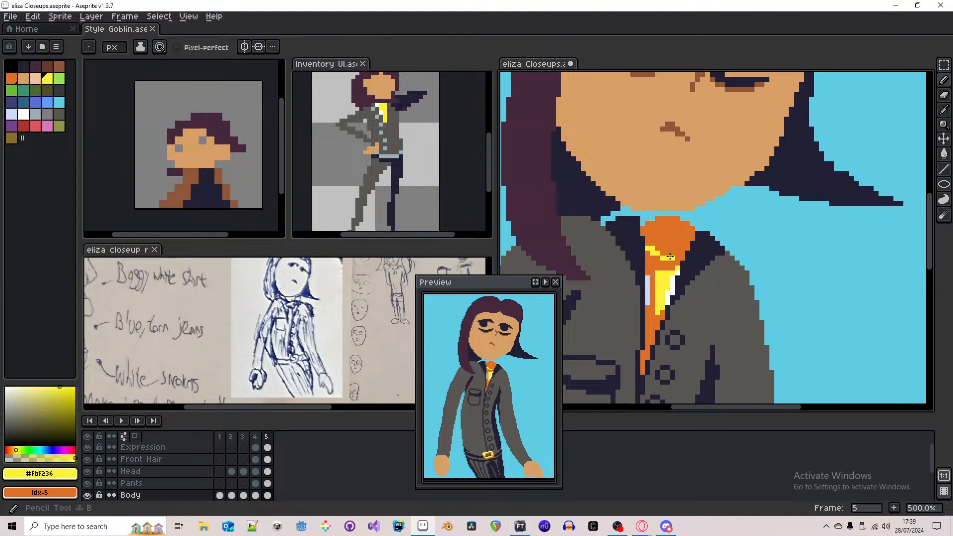
- Draw a yellow #fbf236 curve across the orange neckline and fill the area above it with the same yellow
click(675, 232)
scroll(676, 232, up, 4)
mouse_move(675, 232)
mouse_down()
mouse_move(714, 249)
mouse_move(659, 255)
mouse_move(596, 224)
mouse_up()
key(g)
click(634, 219)
key(b)
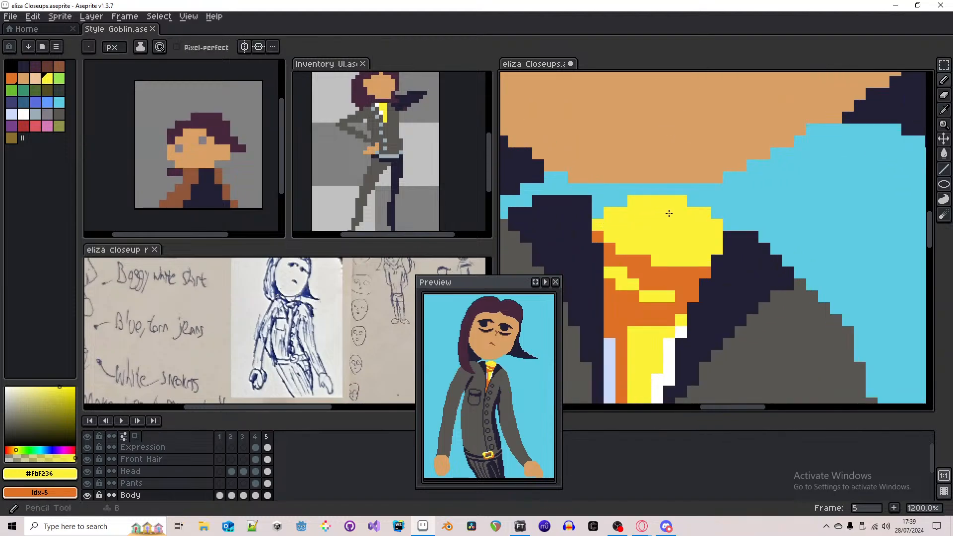
- Extend the yellow neckline fill lower and thin the yellow line beneath it with orange #df7126
scroll(666, 213, up, 1)
scroll(694, 253, down, 1)
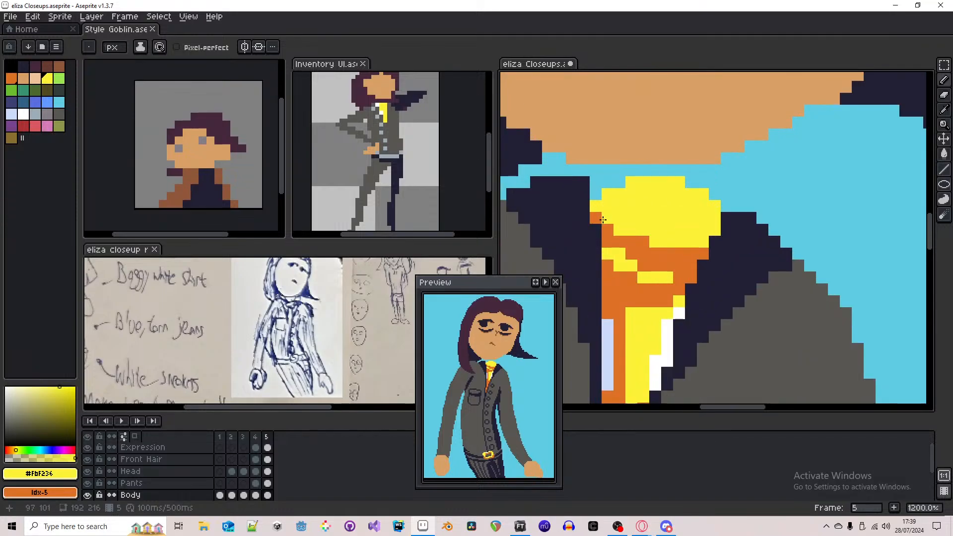
mouse_move(632, 240)
mouse_down()
mouse_move(691, 256)
mouse_move(644, 252)
mouse_move(664, 240)
mouse_move(641, 261)
mouse_move(616, 252)
mouse_move(635, 264)
mouse_up()
alt+click(643, 265)
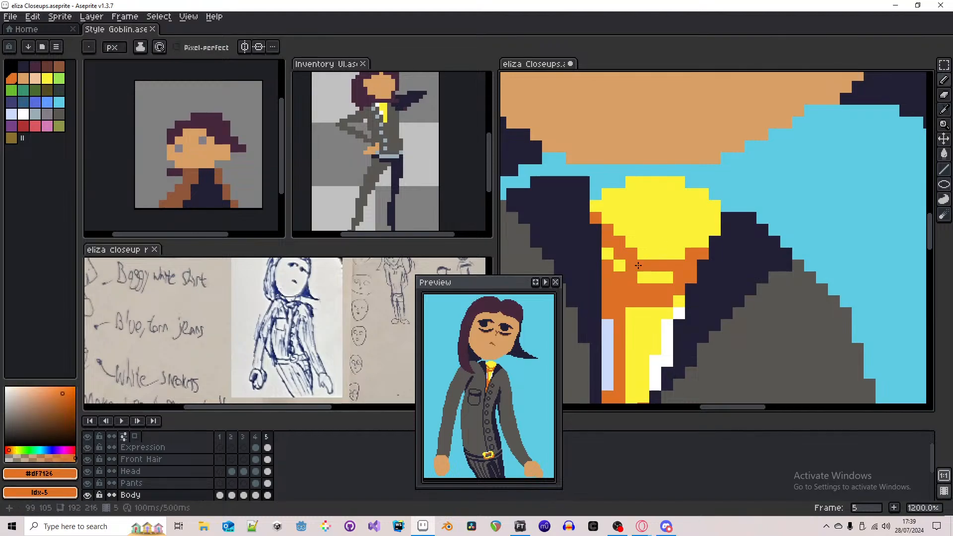
scroll(658, 229, down, 5)
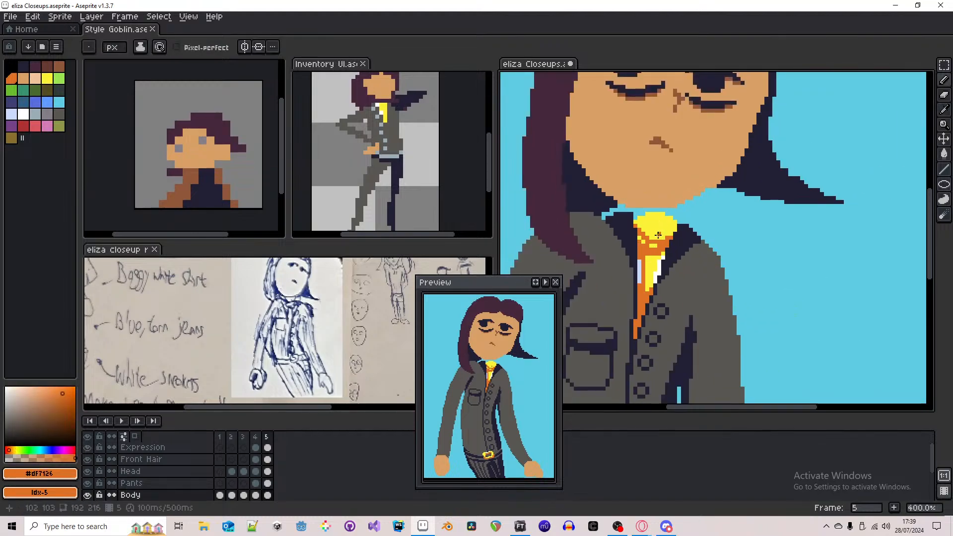
scroll(657, 235, up, 2)
alt+click(657, 235)
drag(658, 249, 644, 248)
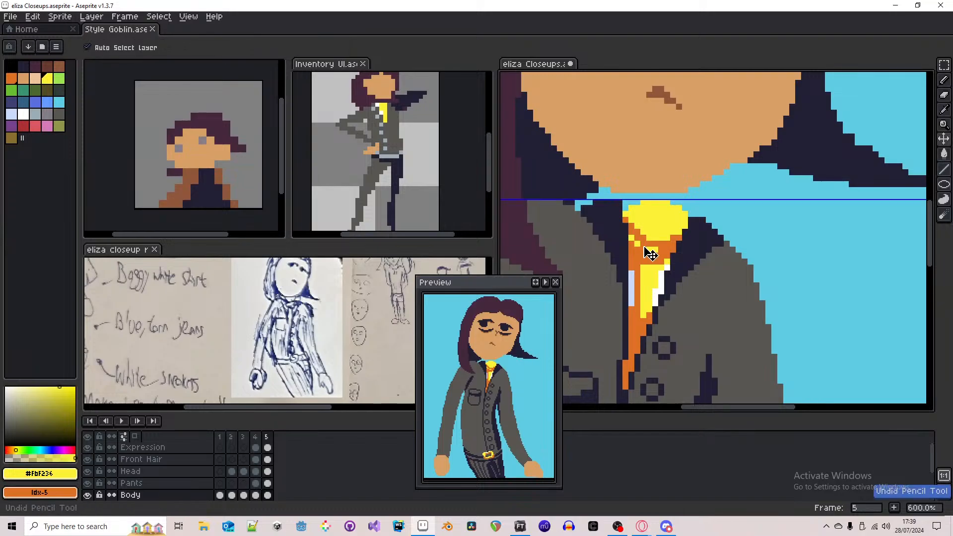
scroll(646, 243, down, 5)
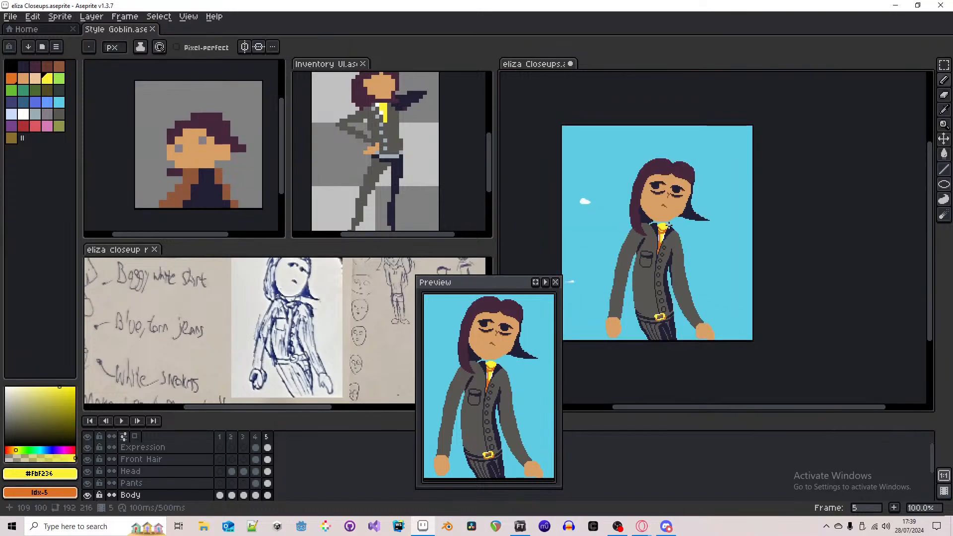
scroll(663, 227, up, 4)
scroll(663, 248, down, 2)
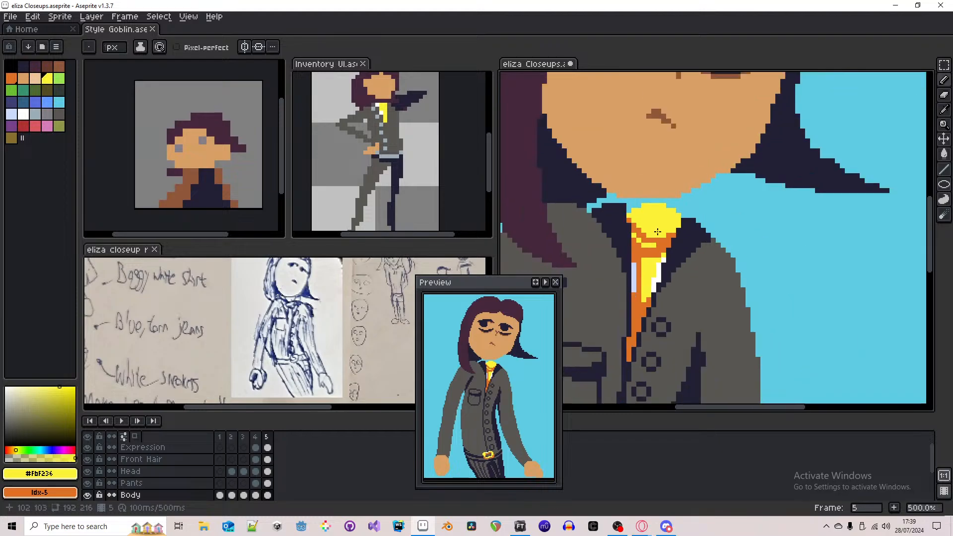
- Pick the white of the shirt edge and add a small 2x2-pixel highlight near the top of the yellow neckline
key(alt)
alt+click(662, 252)
scroll(650, 217, up, 3)
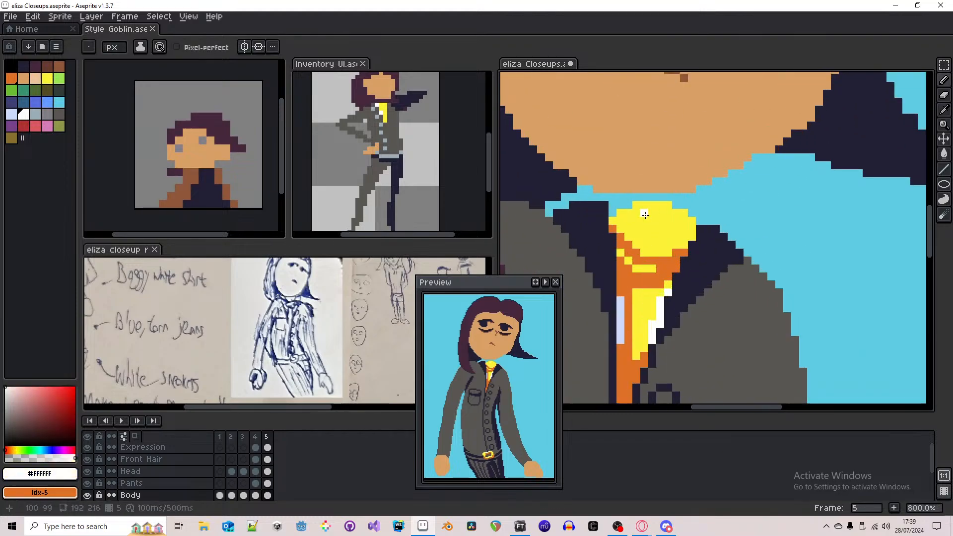
click(644, 218)
click(637, 218)
- Shade the neckline's outer edge, away from the hair, with orange #df7126 and smooth the boundary with the yellow
alt+click(646, 250)
alt+click(646, 254)
drag(691, 220, 690, 237)
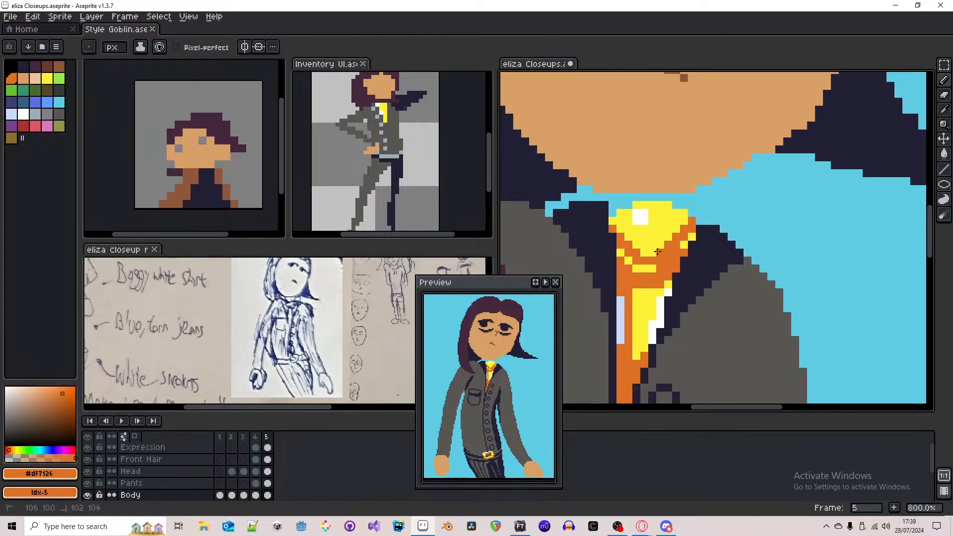
alt+click(683, 228)
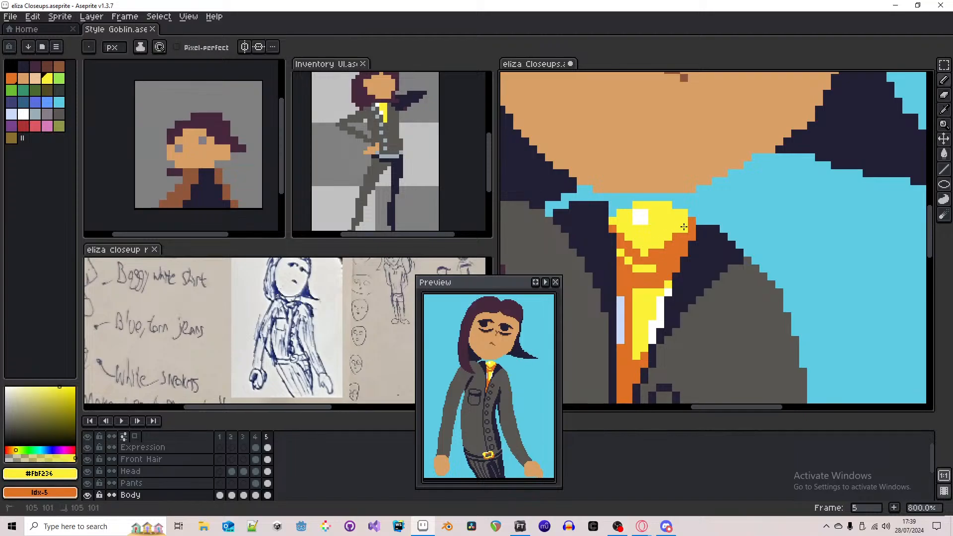
click(654, 252)
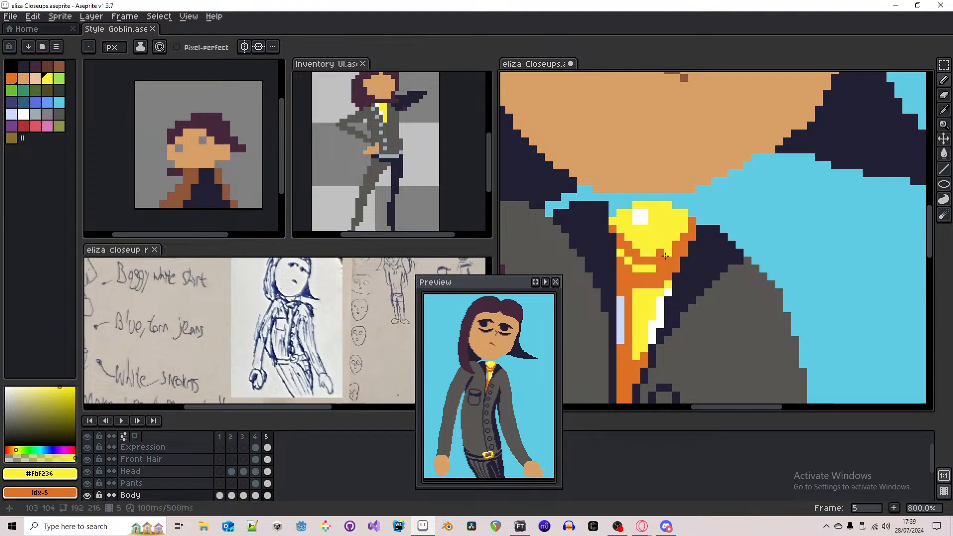
alt+click(656, 230)
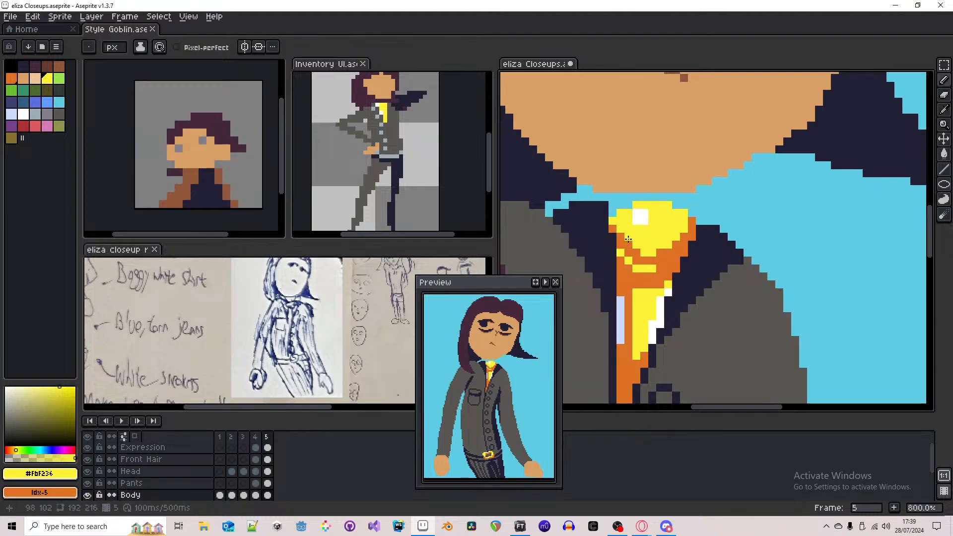
- Curve the thin yellow fold line upward at its outer end and paint over part of its inner side with orange #df7126
scroll(640, 247, down, 6)
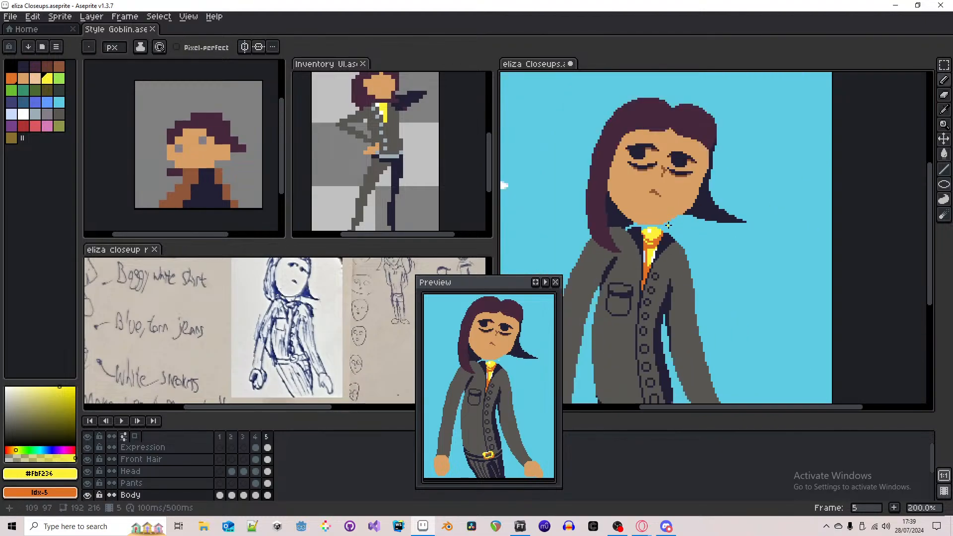
scroll(663, 235, up, 5)
scroll(664, 235, up, 2)
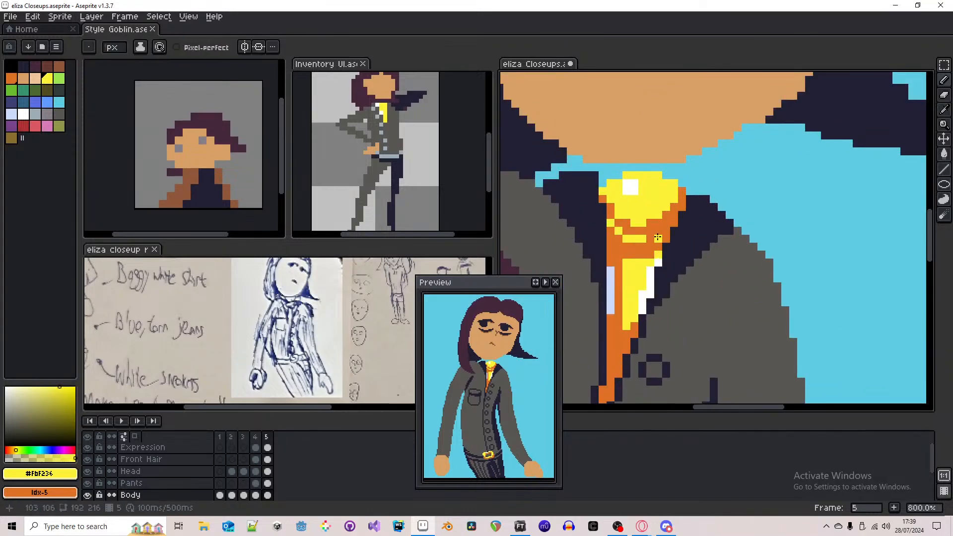
alt+click(666, 232)
click(630, 239)
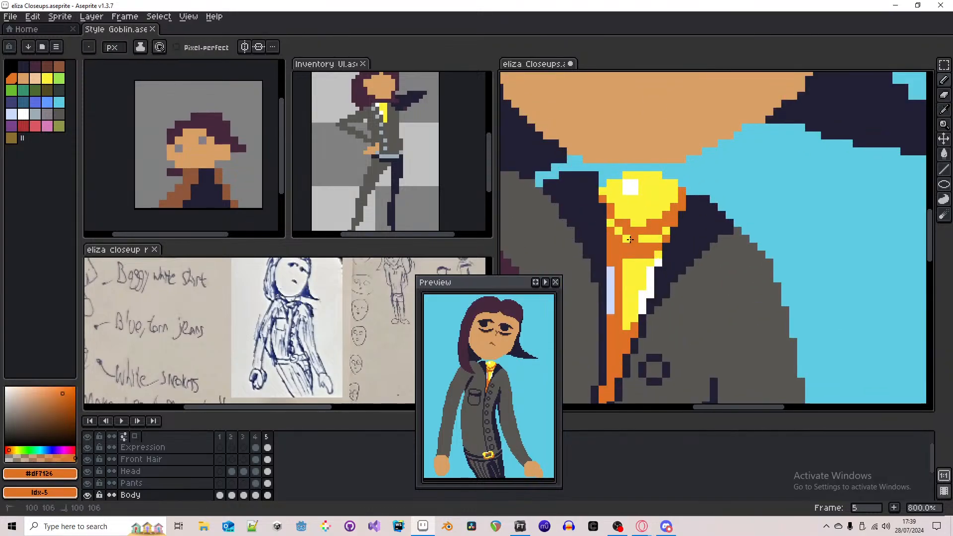
scroll(645, 221, down, 6)
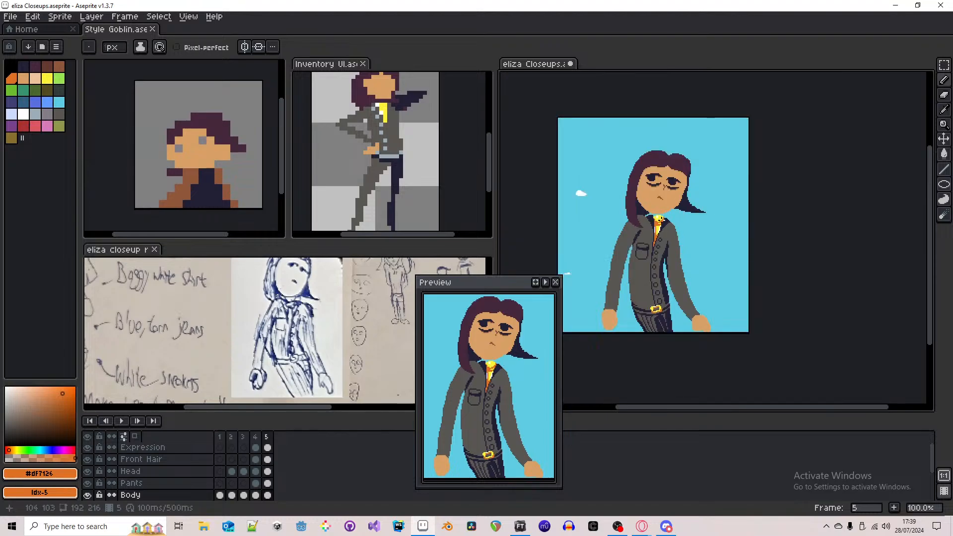
scroll(660, 220, up, 5)
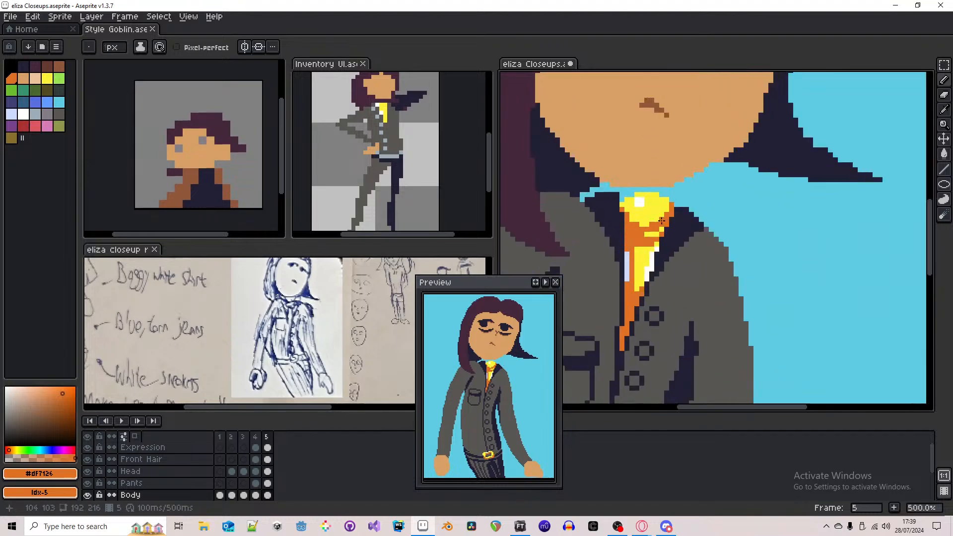
- Paint over the small white highlight on the yellow neckline with the surrounding yellow
alt+click(651, 196)
click(630, 203)
alt+click(655, 234)
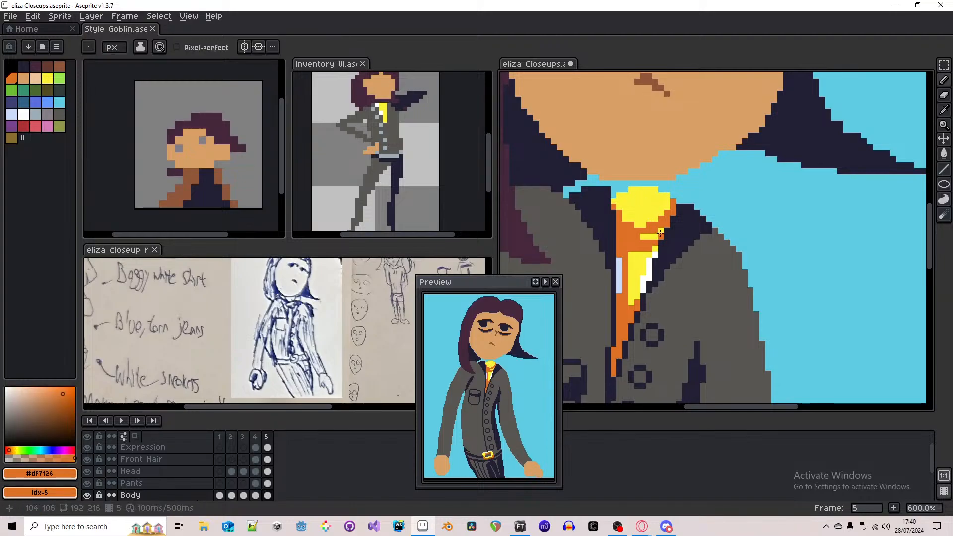
scroll(654, 233, down, 5)
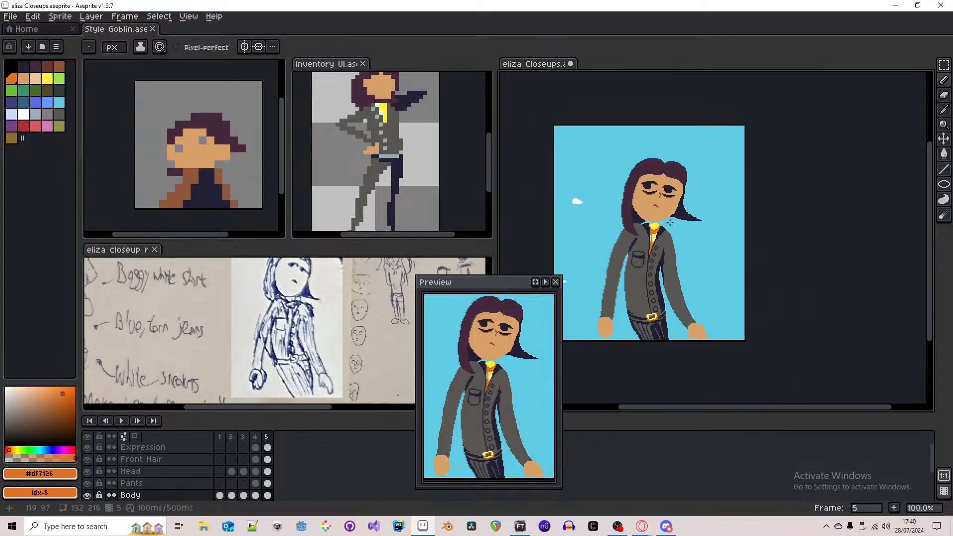
- Choose the brown palette colour (index 4) and recolour the thin yellow fold line below the neckline with it
scroll(670, 223, up, 1)
key(v)
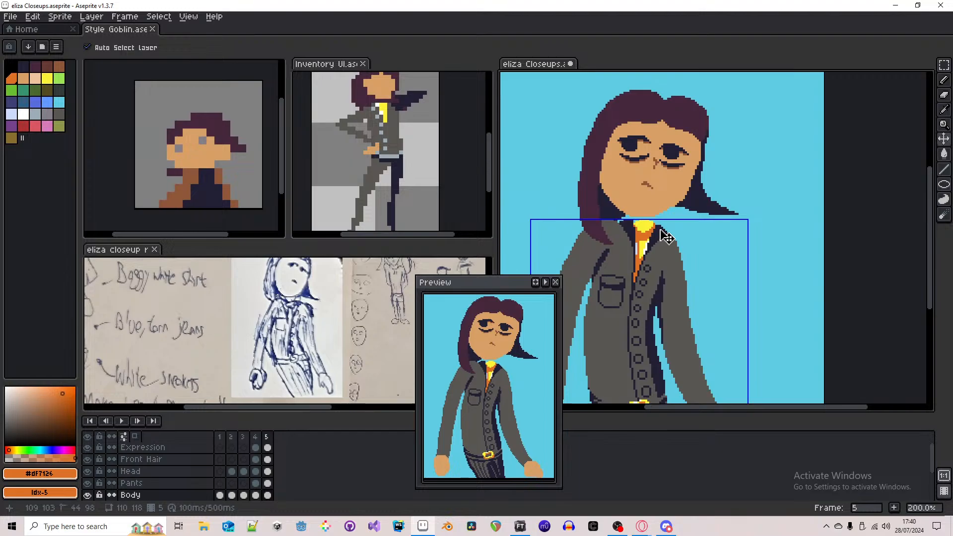
scroll(667, 238, up, 4)
key(i)
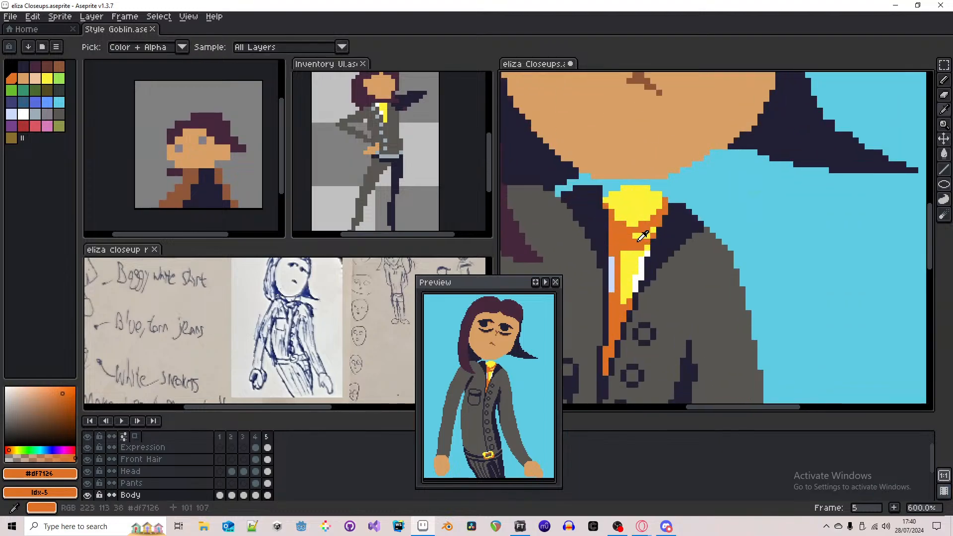
key(b)
click(59, 66)
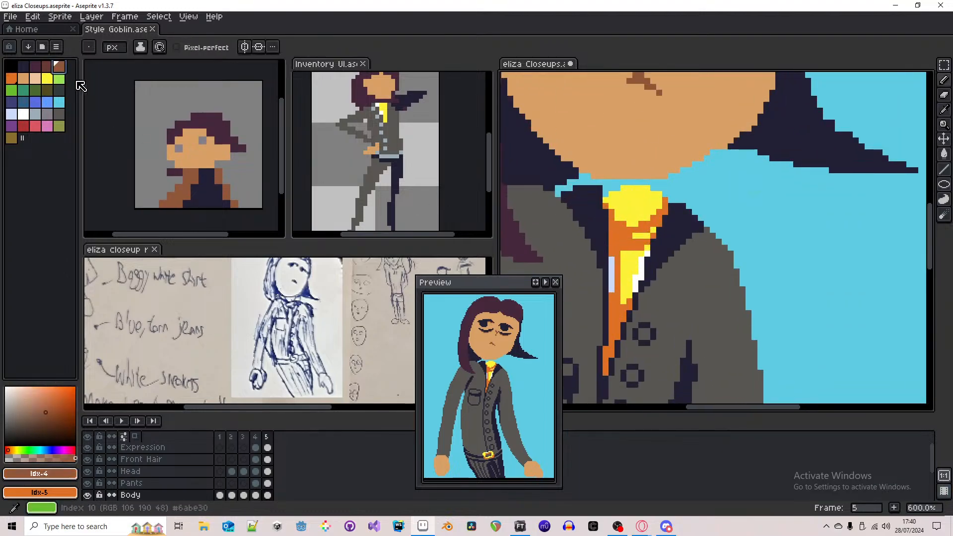
drag(656, 215, 661, 218)
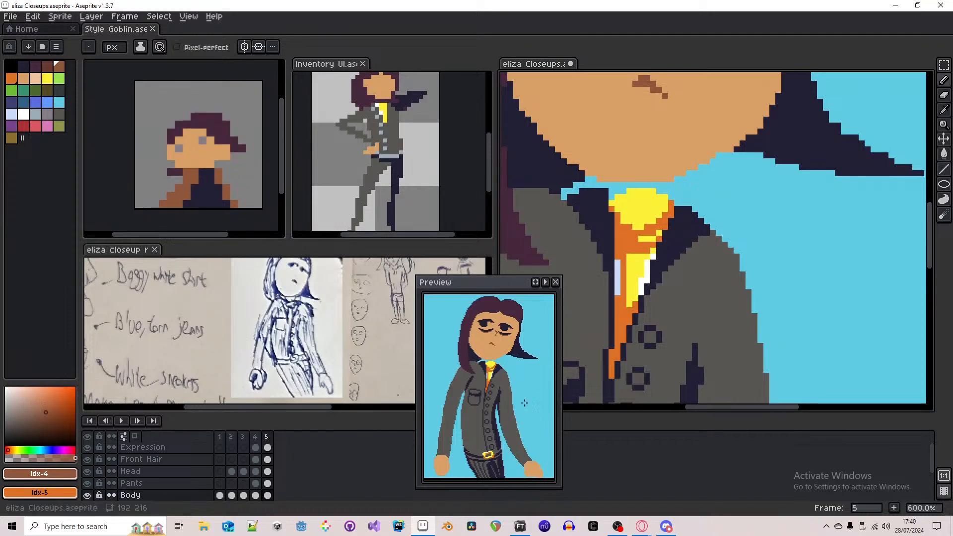
scroll(663, 231, up, 1)
click(658, 237)
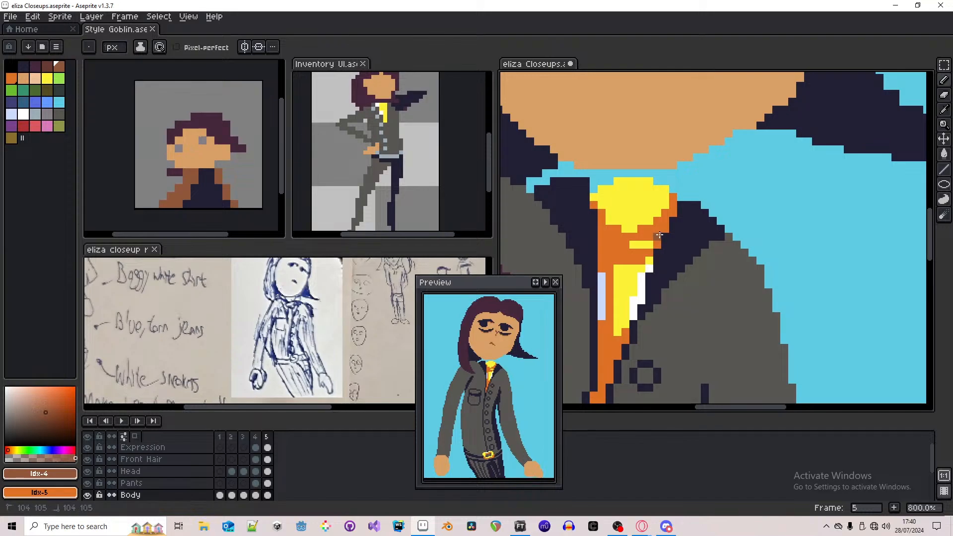
drag(649, 243, 633, 244)
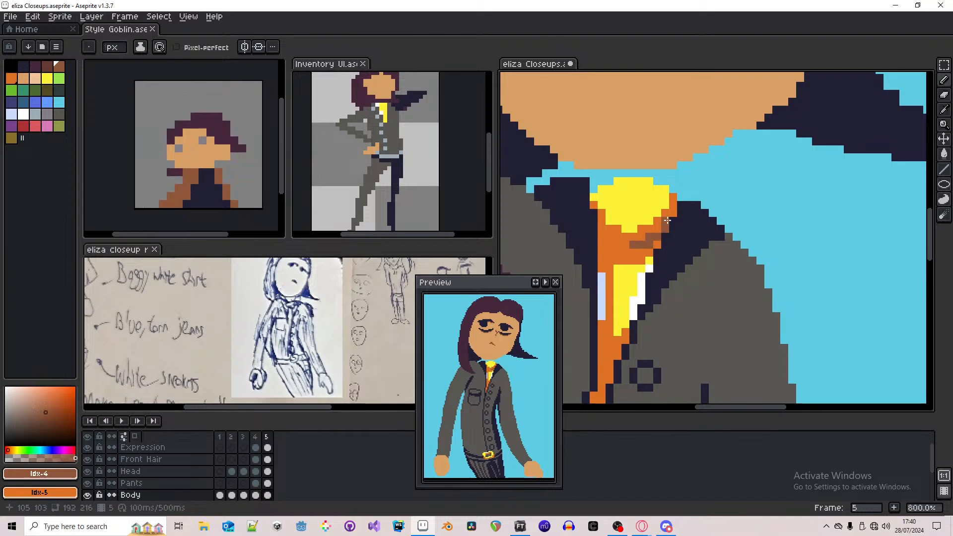
scroll(663, 226, down, 4)
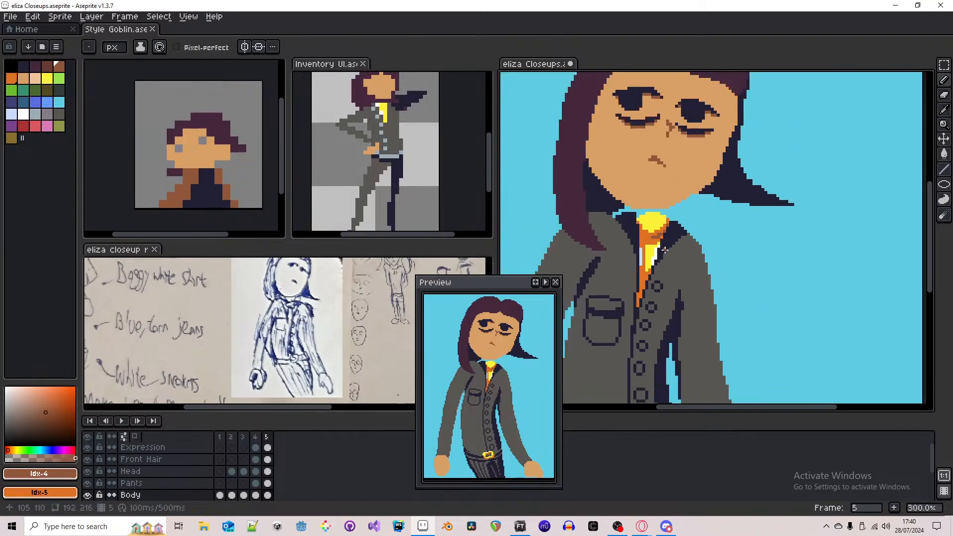
- Undo the last brown pencil stroke and extend the brown fold line up along the neckline's outer edge
scroll(641, 173, up, 4)
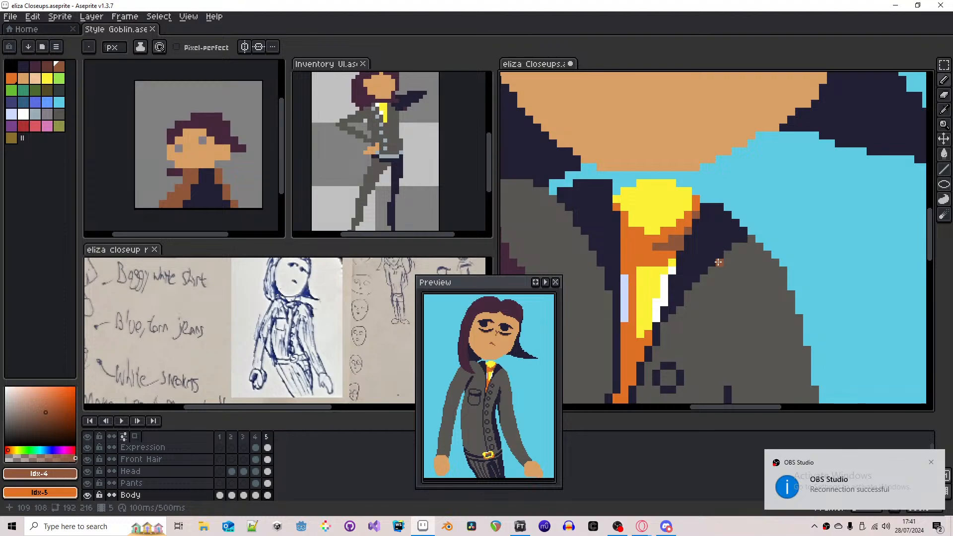
scroll(719, 263, down, 3)
scroll(720, 268, up, 4)
key(ctrl+z)
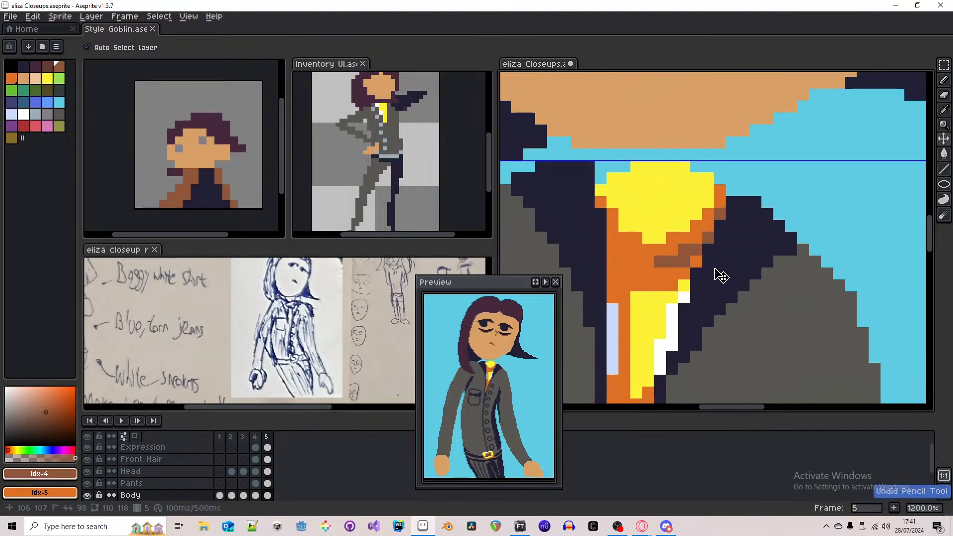
scroll(721, 276, up, 2)
scroll(710, 263, down, 4)
scroll(700, 253, up, 2)
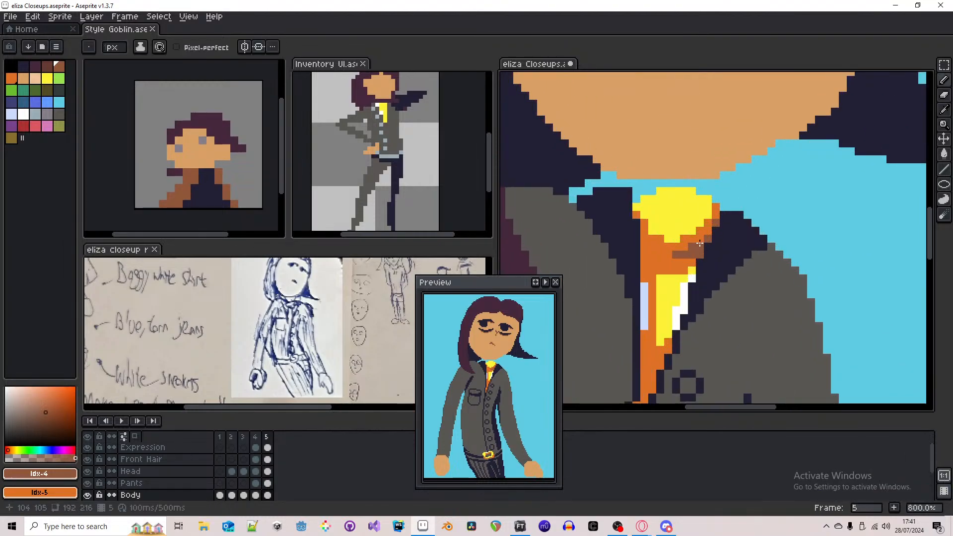
scroll(709, 234, down, 4)
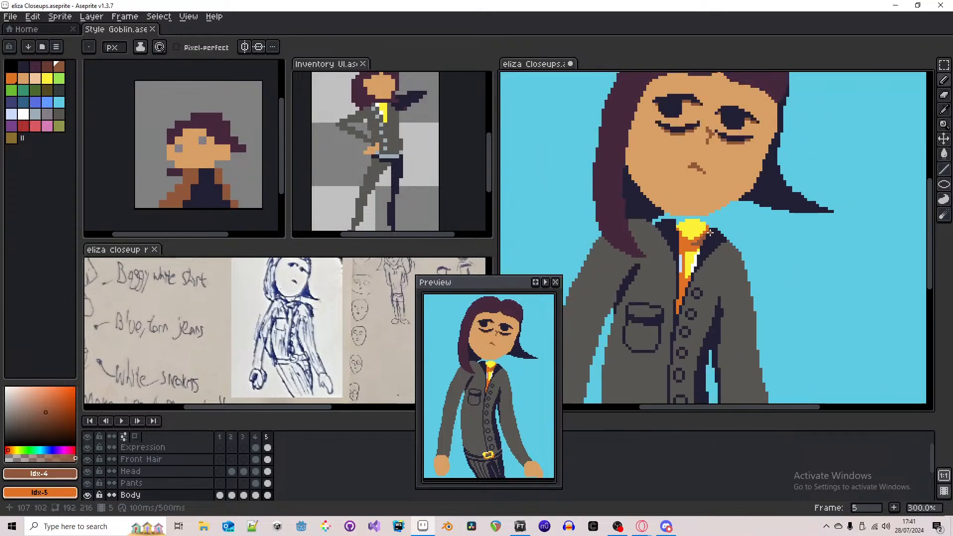
scroll(709, 229, up, 4)
- Sample the orange #df7126 and shade the lower and outer edges of the yellow neckline with it
alt+click(705, 219)
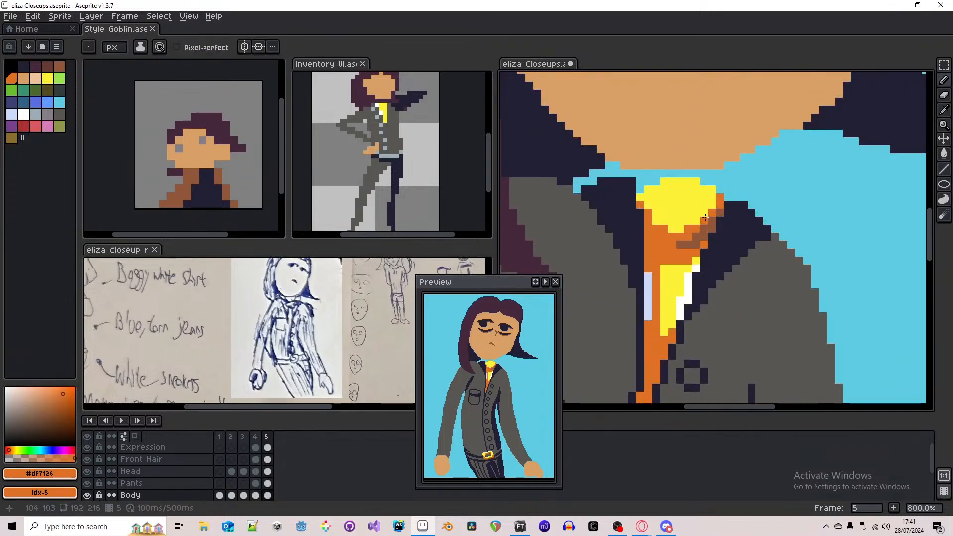
scroll(705, 218, down, 4)
scroll(713, 198, up, 4)
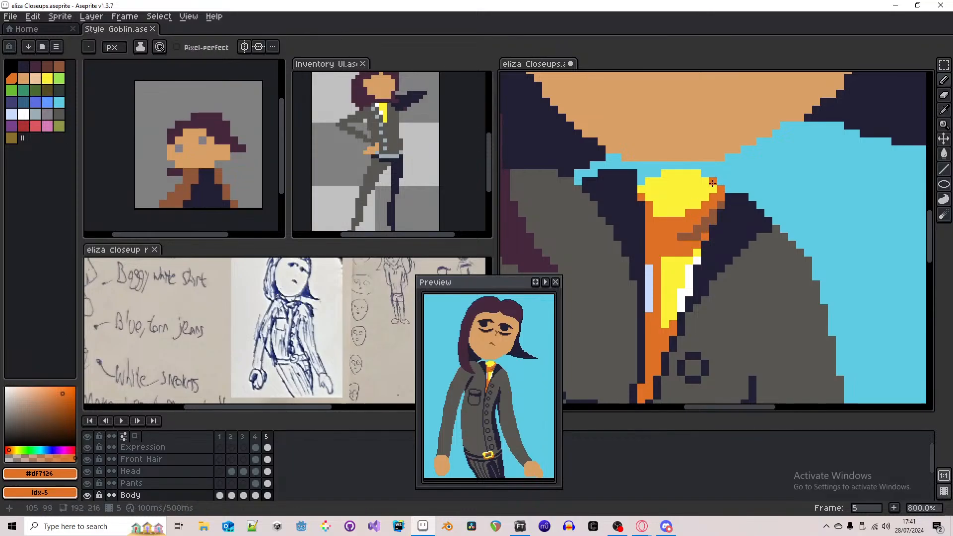
scroll(699, 198, down, 3)
scroll(699, 198, up, 3)
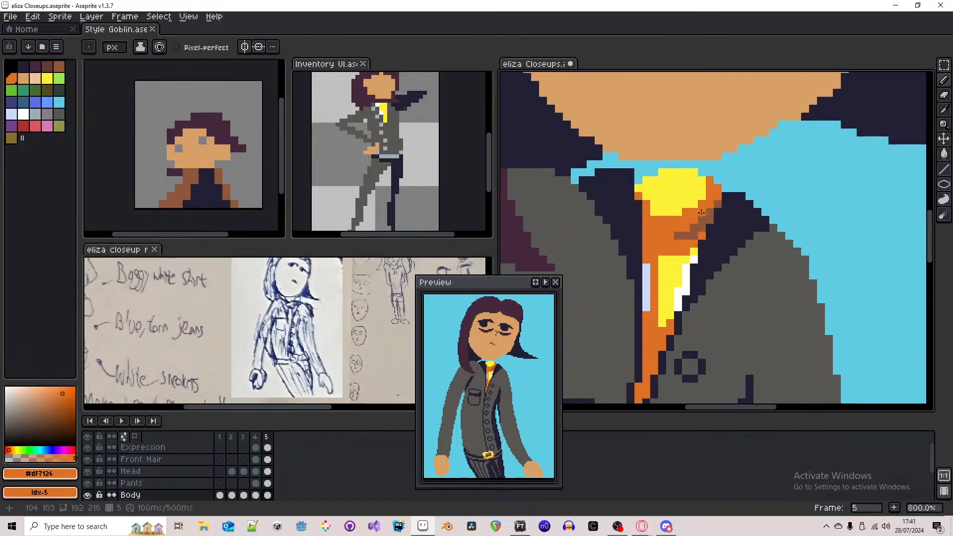
- Try extending the neckline's yellow #fbf236 outward and down over the orange to meet the brown fold
key(alt)
alt+click(698, 186)
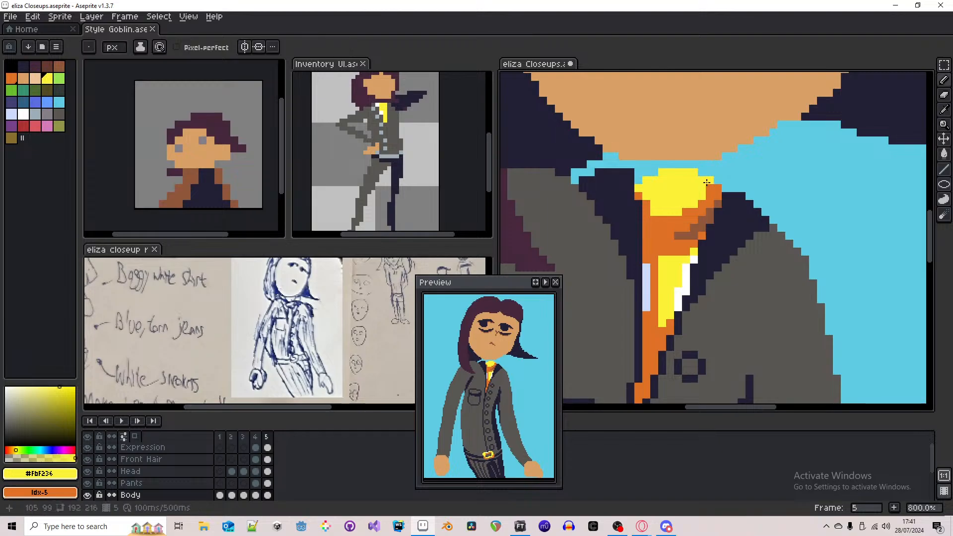
mouse_move(710, 181)
mouse_down()
mouse_move(704, 208)
mouse_move(674, 225)
mouse_move(693, 210)
mouse_up()
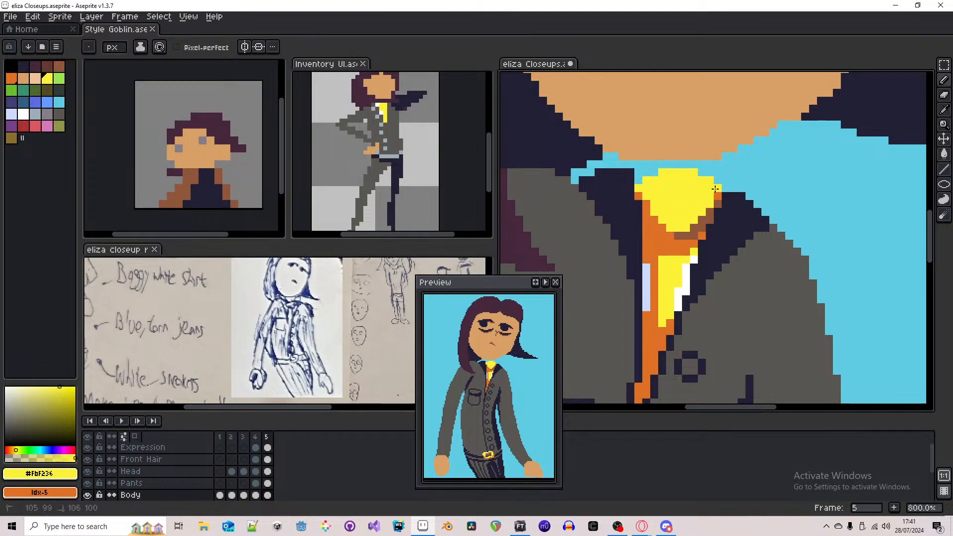
scroll(715, 189, down, 4)
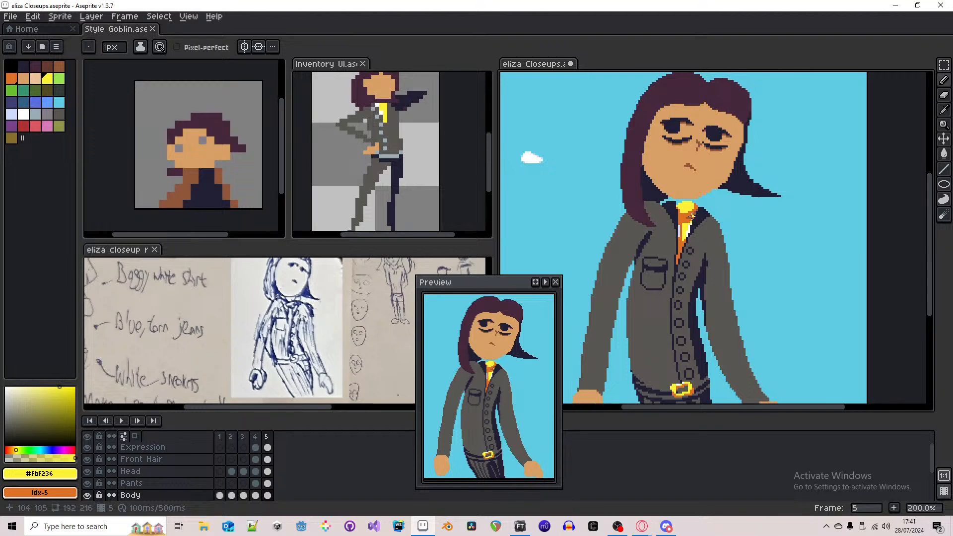
- Try brown #8f563b shading on the orange area below the yellow neckline, comparing versions by undoing and redoing the stroke
scroll(691, 216, up, 3)
alt+click(676, 217)
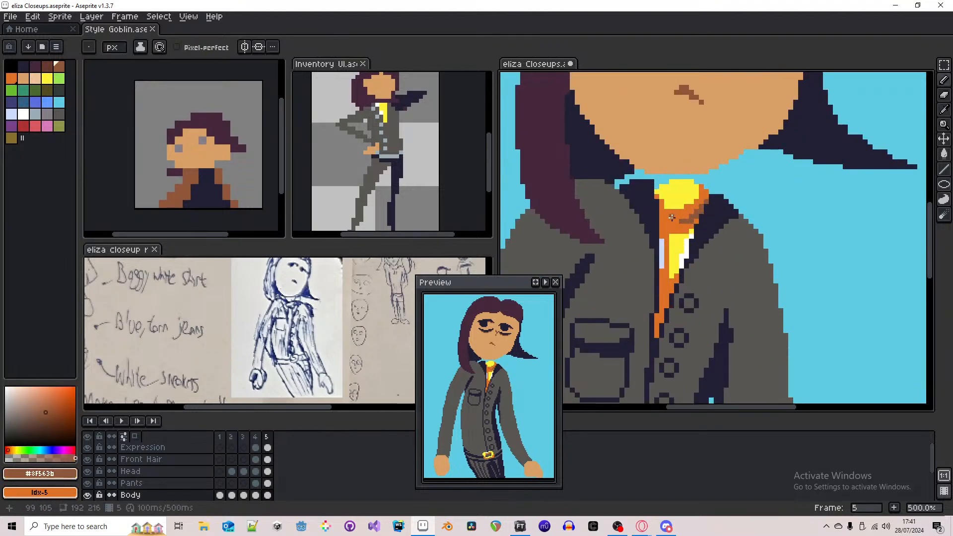
scroll(676, 218, down, 4)
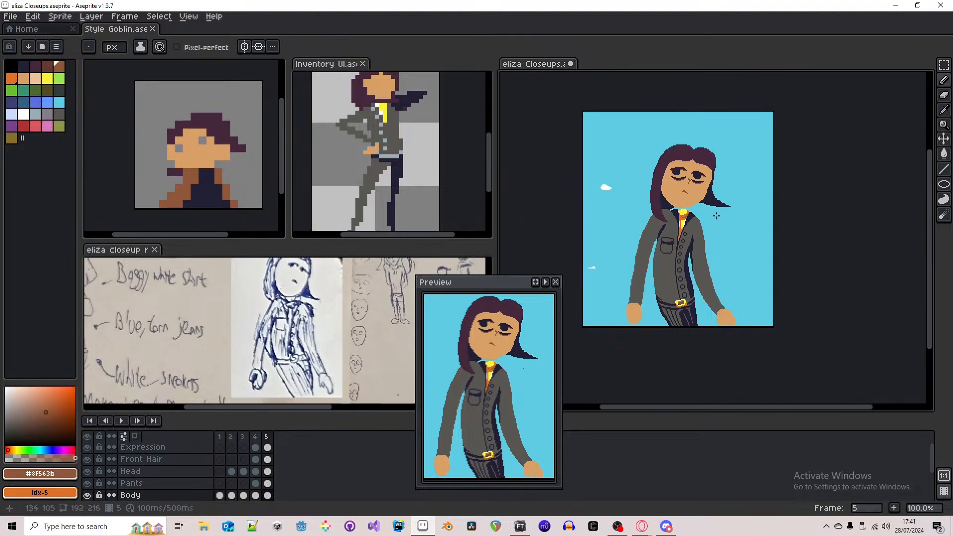
scroll(682, 212, up, 1)
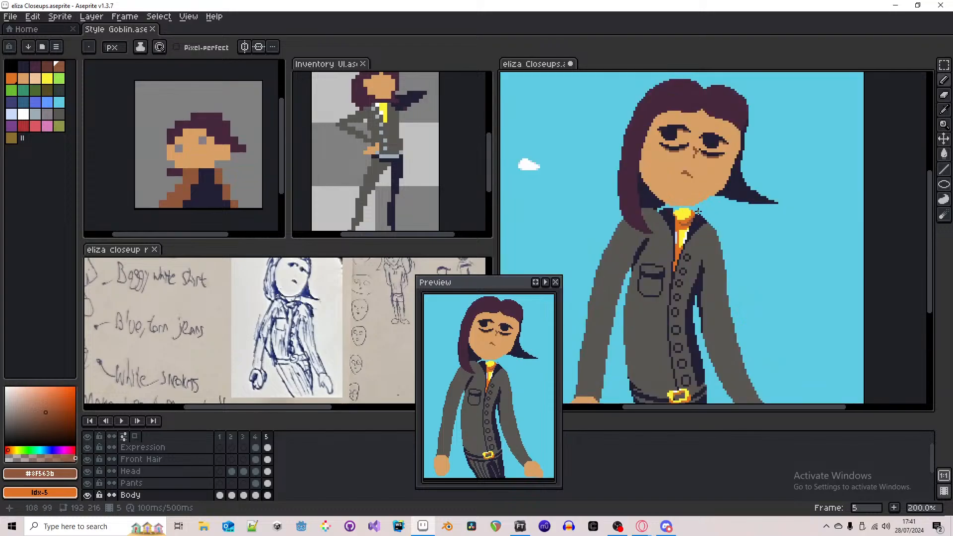
key(ctrl+z)
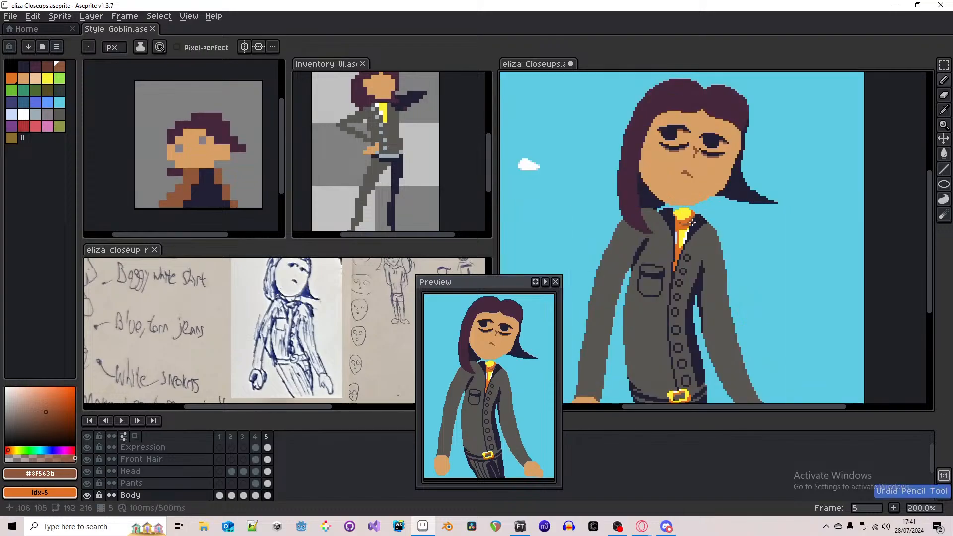
scroll(700, 226, down, 1)
key(v)
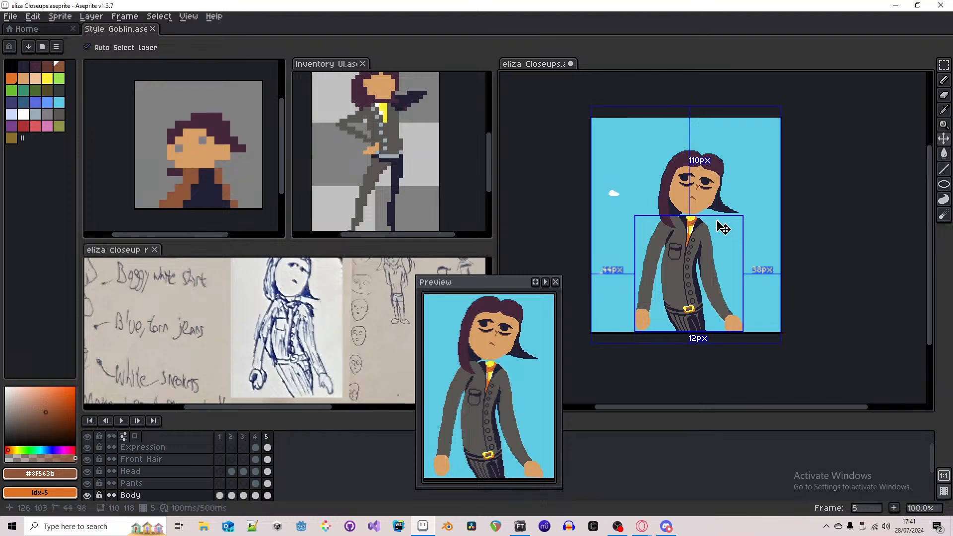
key(b)
key(ctrl+y)
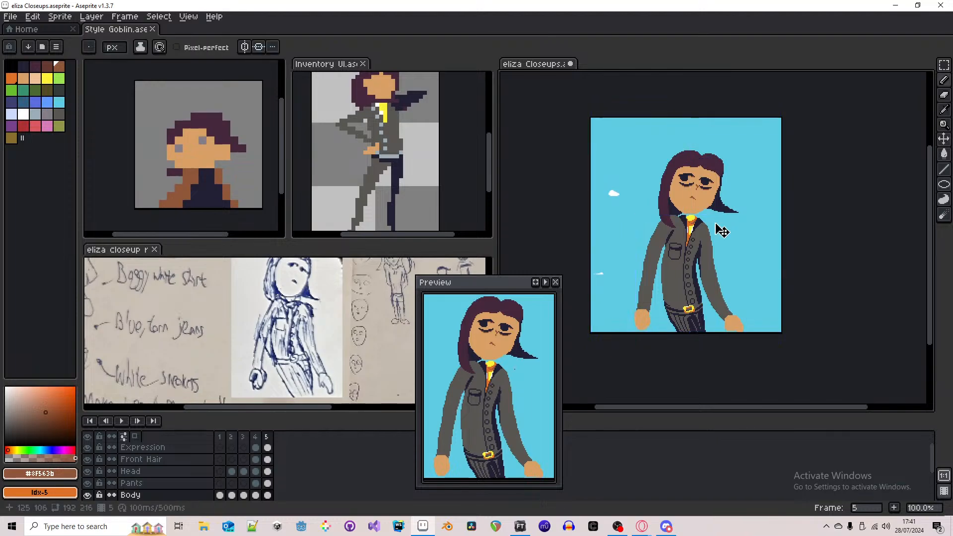
key(ctrl+z)
- Save the character close-up file
scroll(699, 225, up, 1)
drag(711, 221, 759, 240)
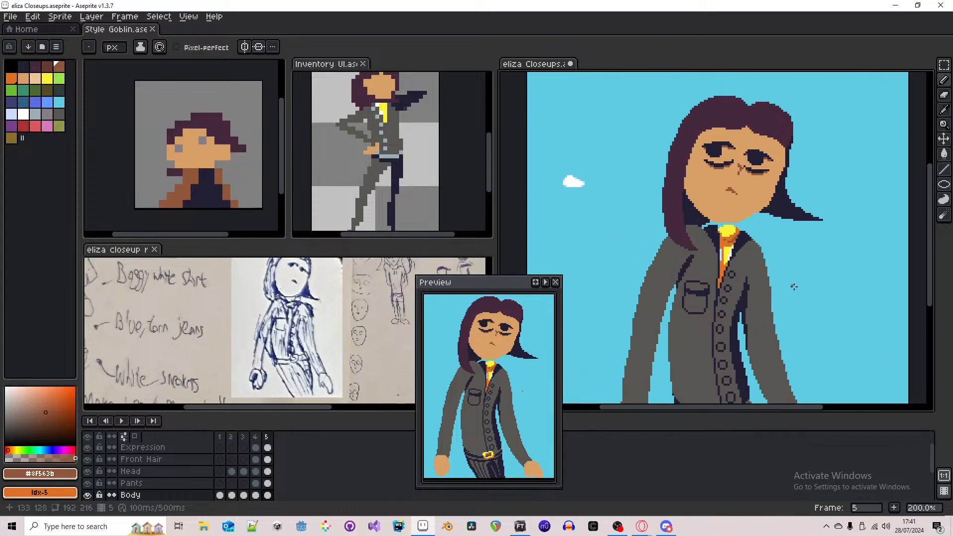
key(ctrl+s)
drag(734, 355, 709, 307)
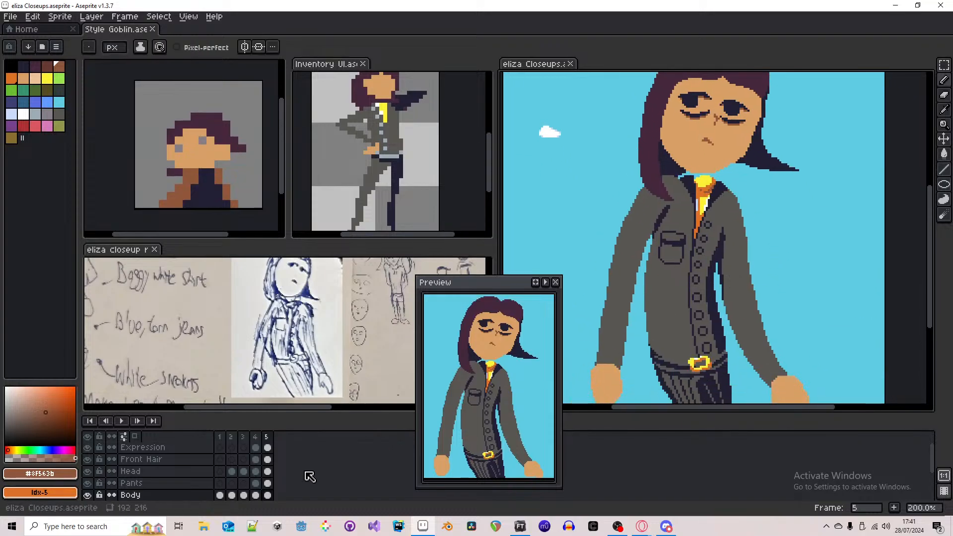
- Set dark purple (index 2) as foreground and grey (index 23) as background, and paint a lower jacket button's four inner corner pixels purple
scroll(702, 314, up, 1)
scroll(702, 314, up, 1)
alt+click(692, 315)
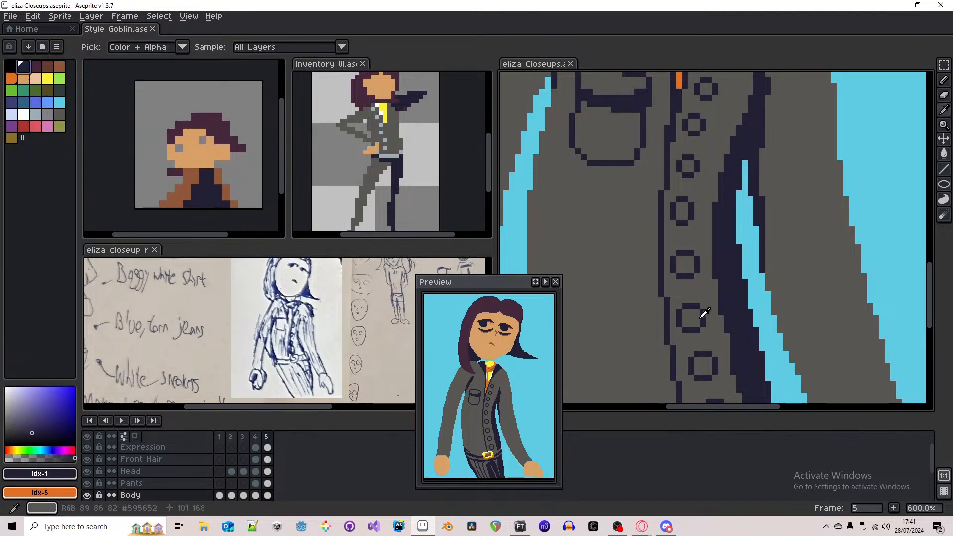
click(35, 66)
right_click(47, 114)
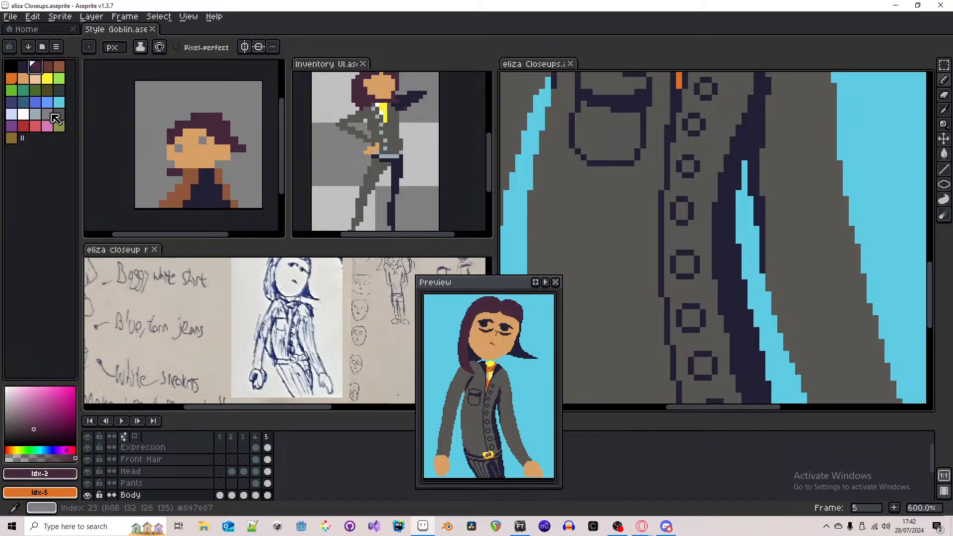
scroll(695, 313, up, 4)
click(702, 302)
click(670, 301)
click(670, 333)
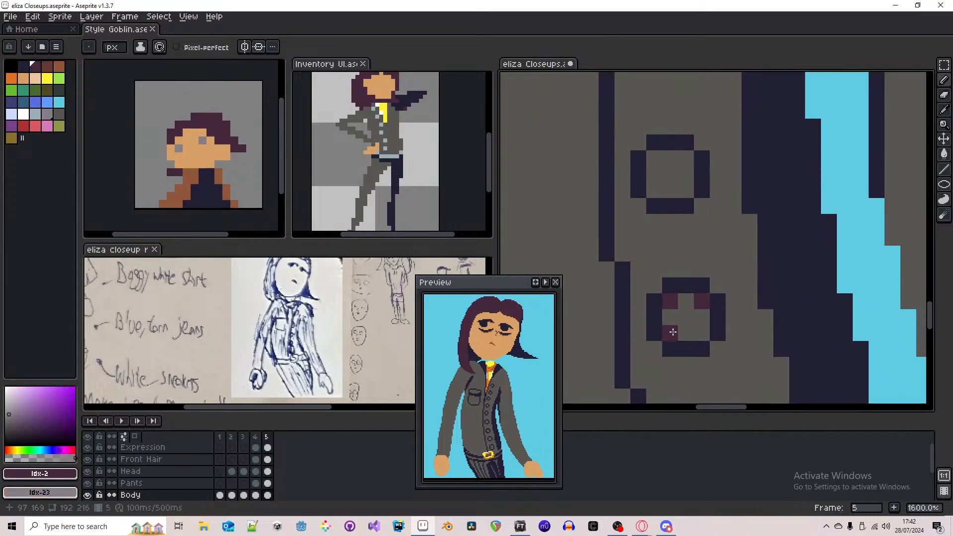
click(702, 332)
- Fill the button above with dark purple pixels around its centre and add one grey highlight pixel in its upper-left inner corner
click(686, 174)
click(671, 158)
click(655, 175)
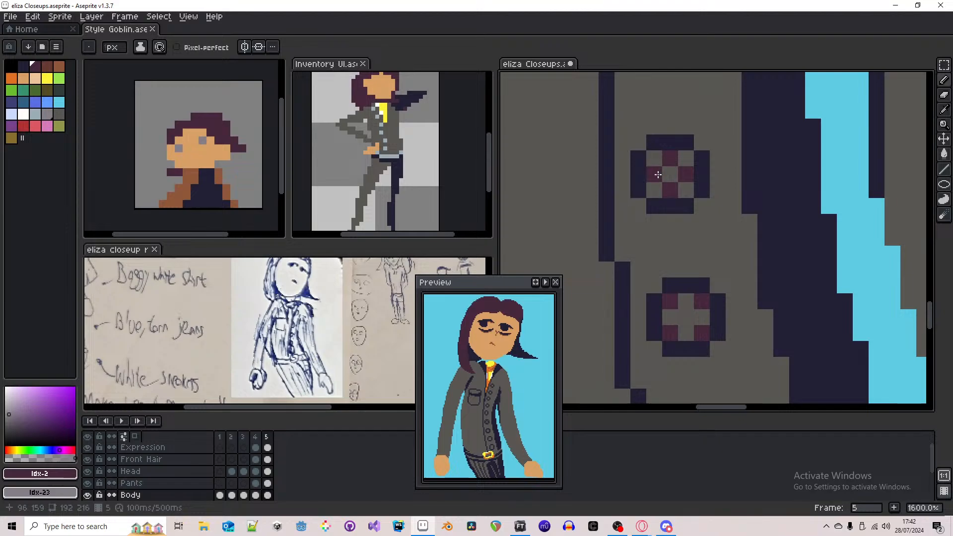
right_click(655, 159)
click(681, 161)
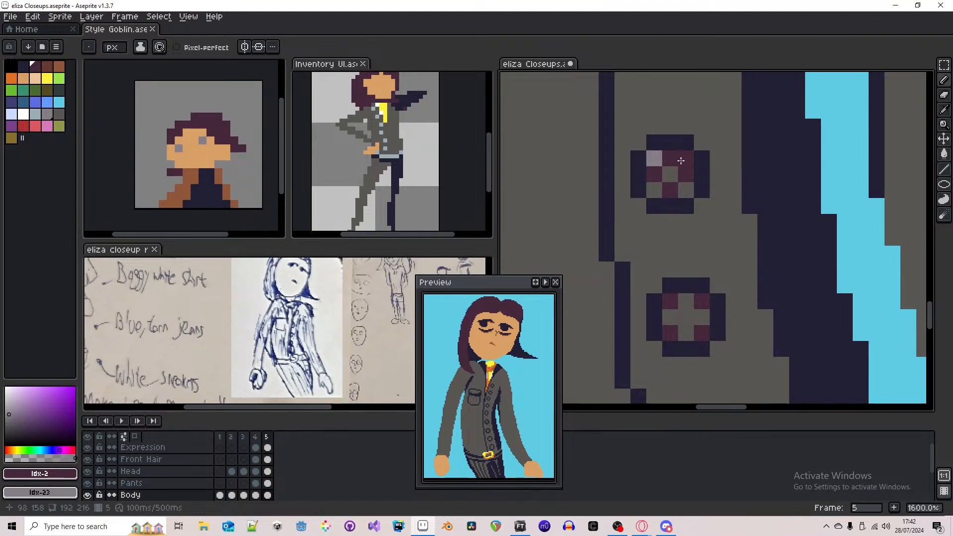
- Set grey #847e87 and dark maroon #45283c as drawing colours and paint the inner corners of the second-lowest jacket button maroon
alt+click(680, 145)
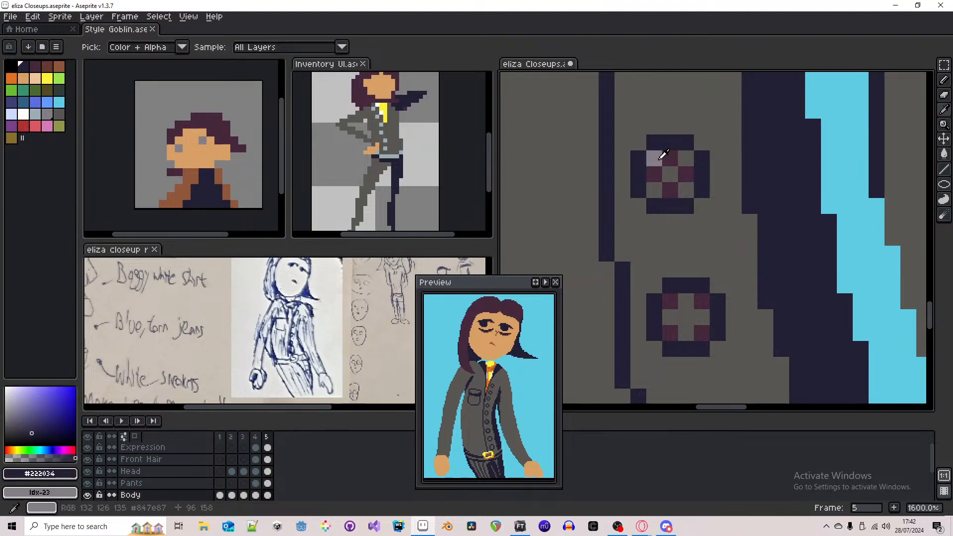
alt+click(686, 162)
scroll(645, 150, down, 3)
scroll(678, 254, up, 2)
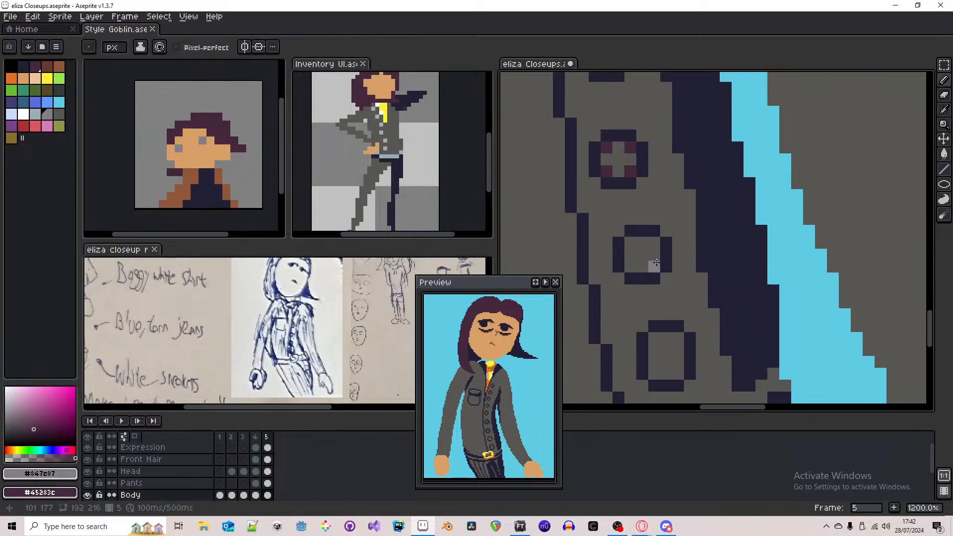
drag(654, 266, 644, 269)
key(ctrl+z)
right_click(654, 265)
right_click(631, 267)
right_click(631, 242)
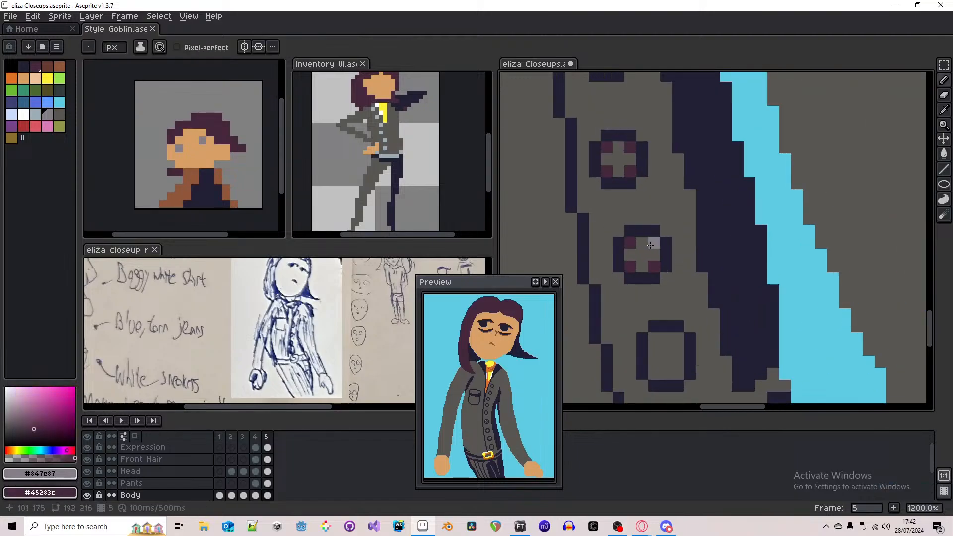
right_click(654, 243)
- Paint the four inner corner pixels of the lowest jacket button, above the belt buckle, dark maroon #45283c
right_click(678, 362)
right_click(655, 374)
right_click(655, 350)
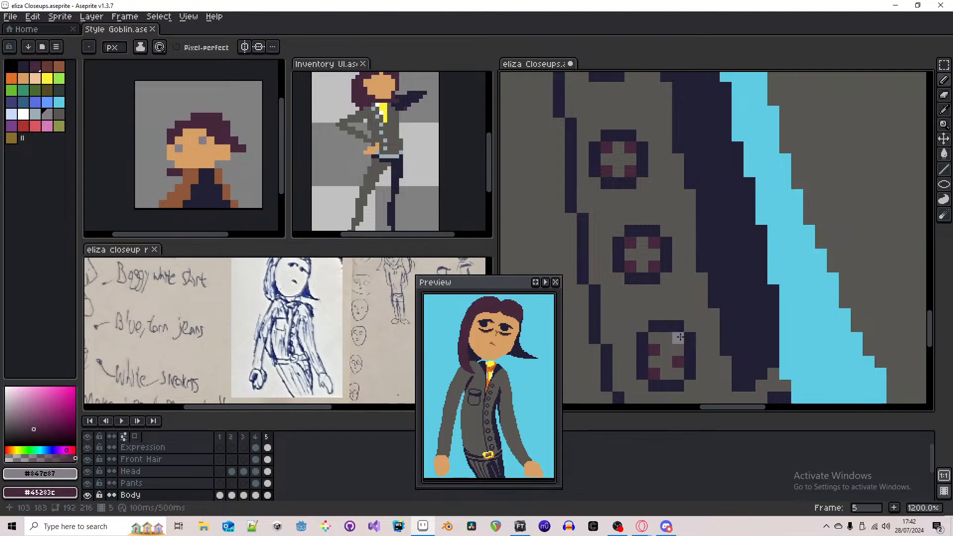
right_click(678, 338)
- Add light grey #847e87 highlight pixels to the upper-left interiors of the lower jacket buttons
scroll(660, 320, up, 1)
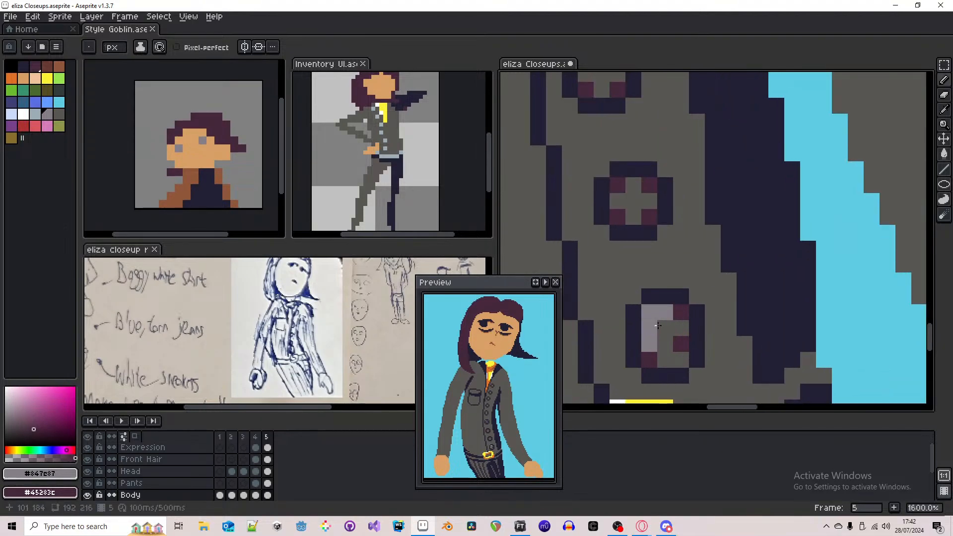
scroll(668, 312, down, 6)
scroll(668, 312, up, 5)
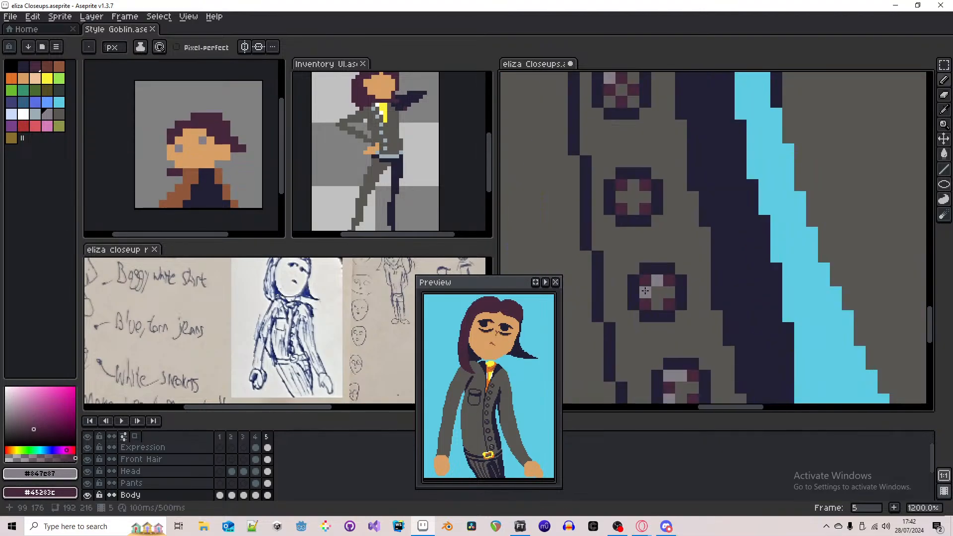
key(ctrl+z)
scroll(661, 326, down, 5)
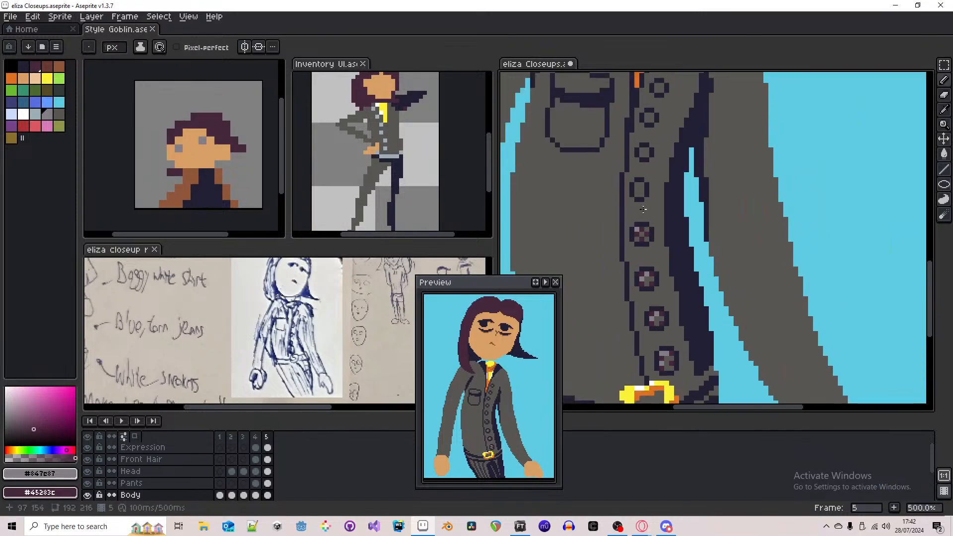
- Shade the inside of the fifth jacket button from the bottom with grey #847e87 highlights and dark maroon #45283c pixels
scroll(638, 186, up, 5)
drag(636, 185, 645, 195)
click(637, 194)
right_click(635, 208)
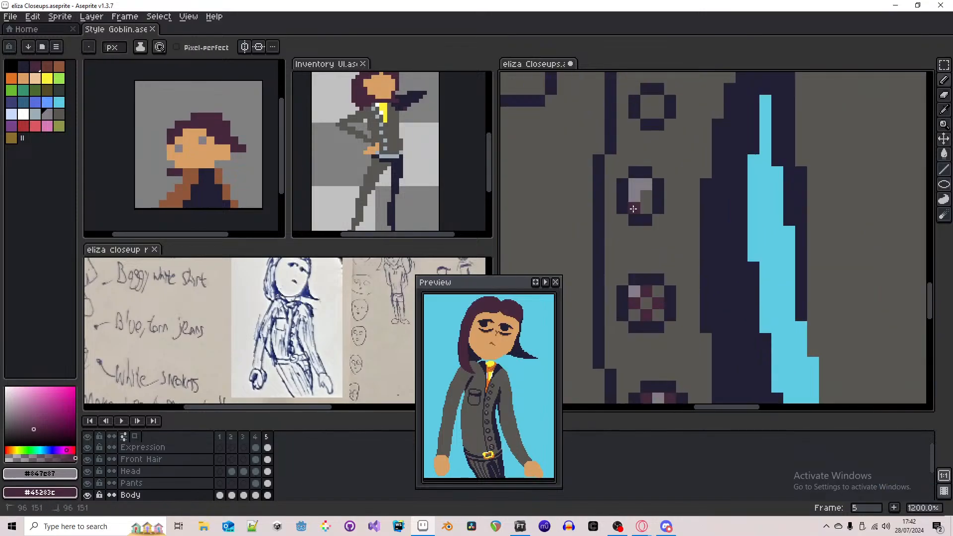
right_click(647, 196)
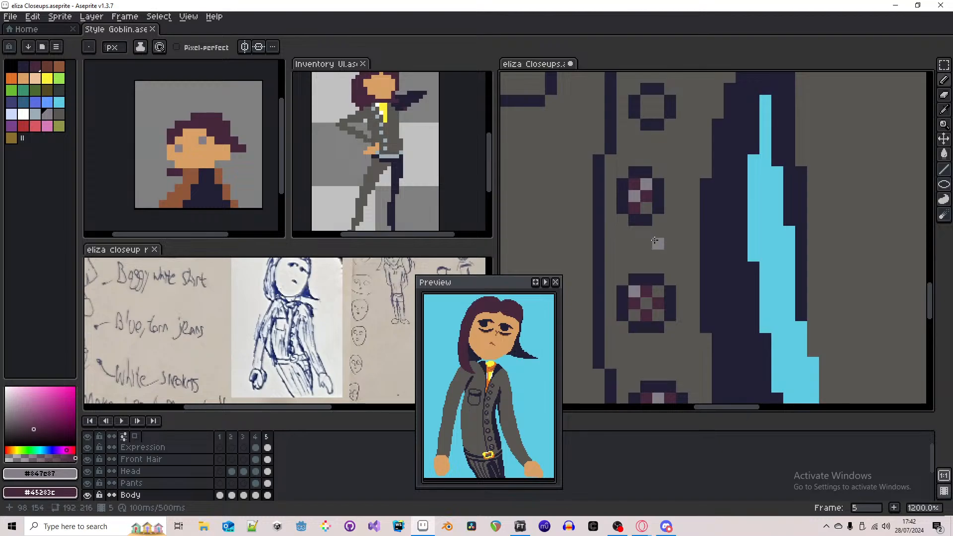
- Examine the button shading along the jacket front, both close up and across the whole figure
scroll(658, 249, down, 3)
scroll(662, 185, down, 3)
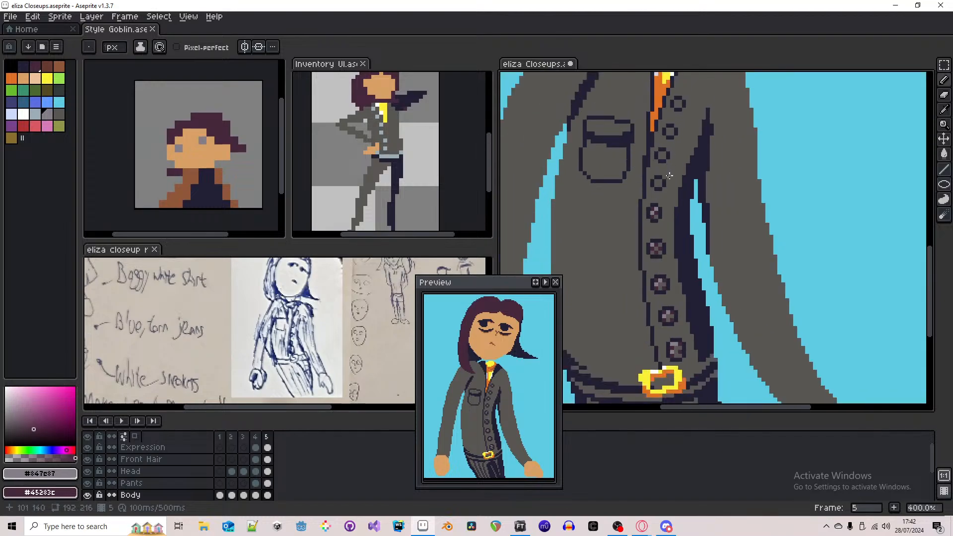
scroll(684, 220, down, 2)
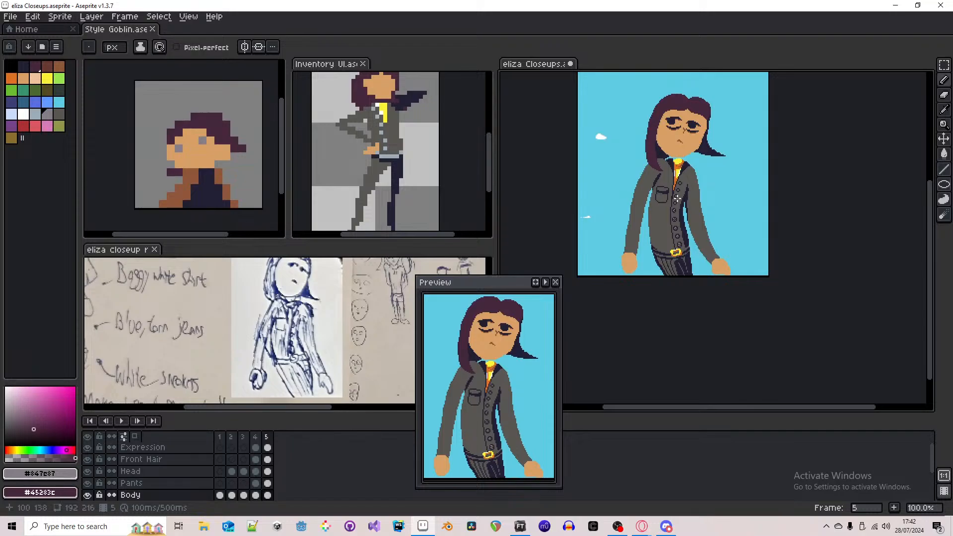
scroll(677, 198, up, 3)
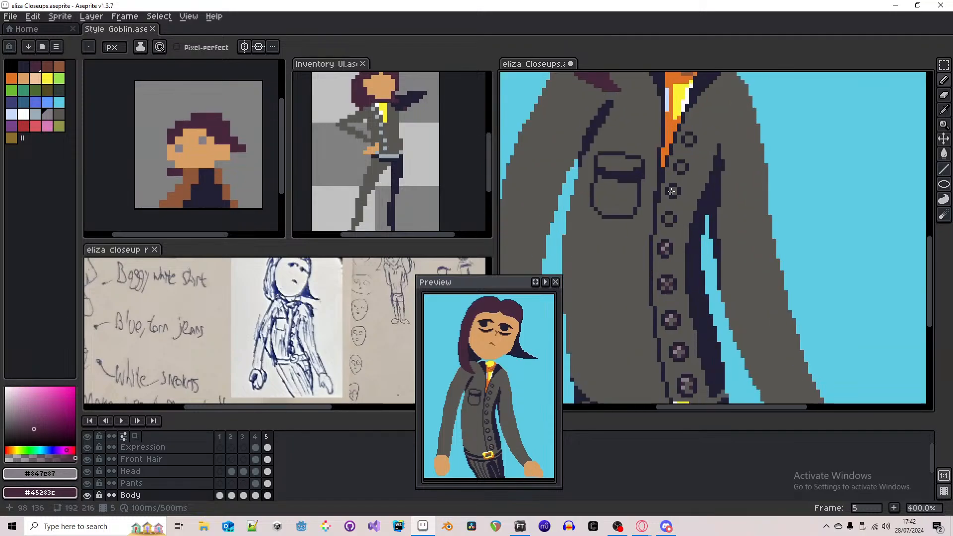
scroll(671, 191, up, 1)
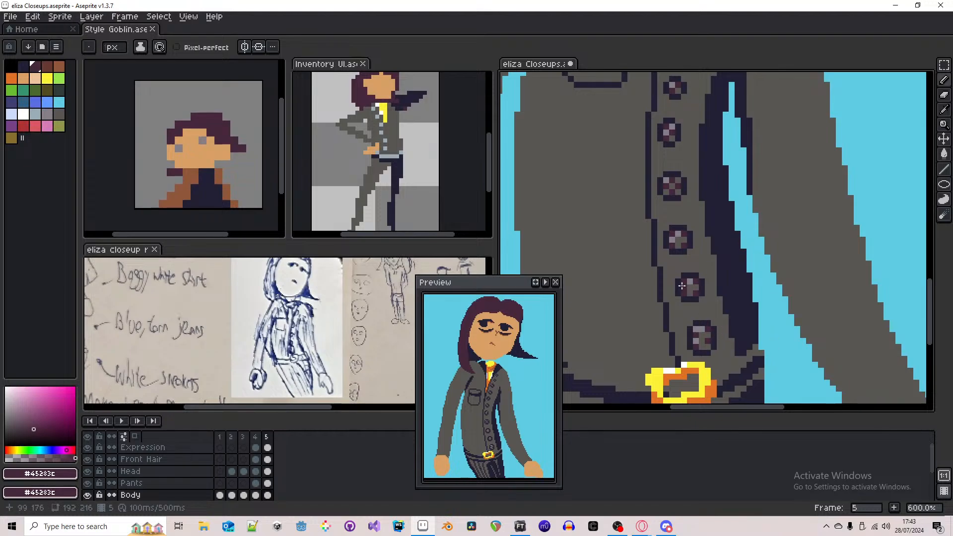
scroll(666, 271, down, 4)
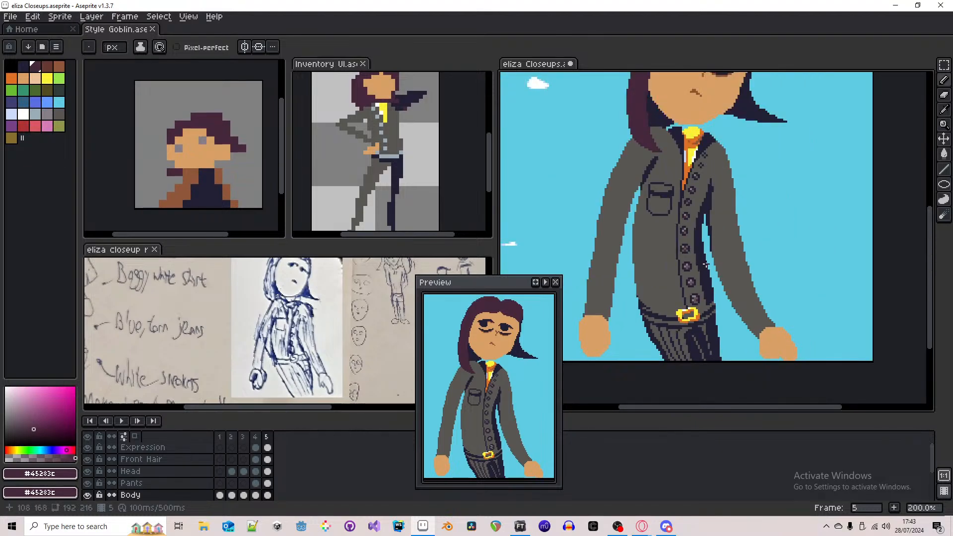
scroll(670, 208, up, 1)
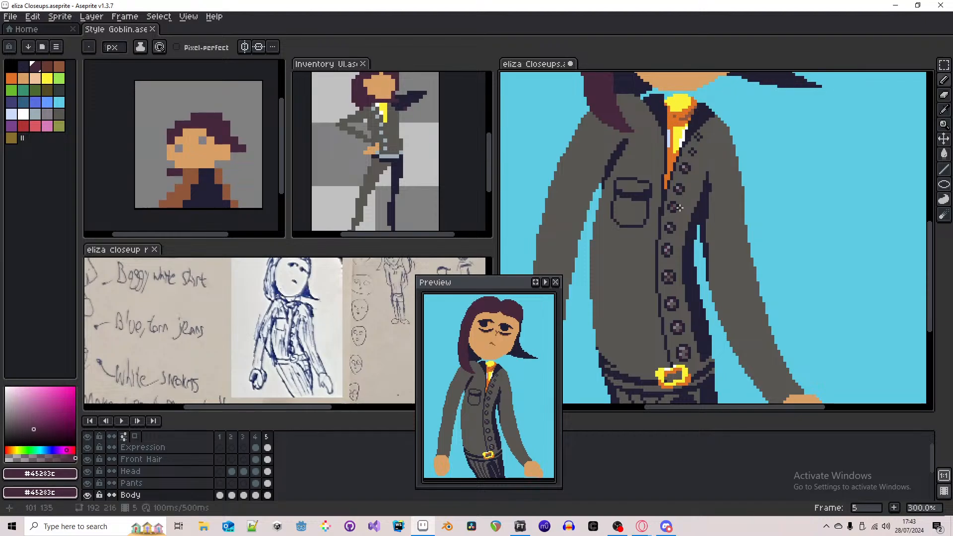
scroll(676, 268, down, 2)
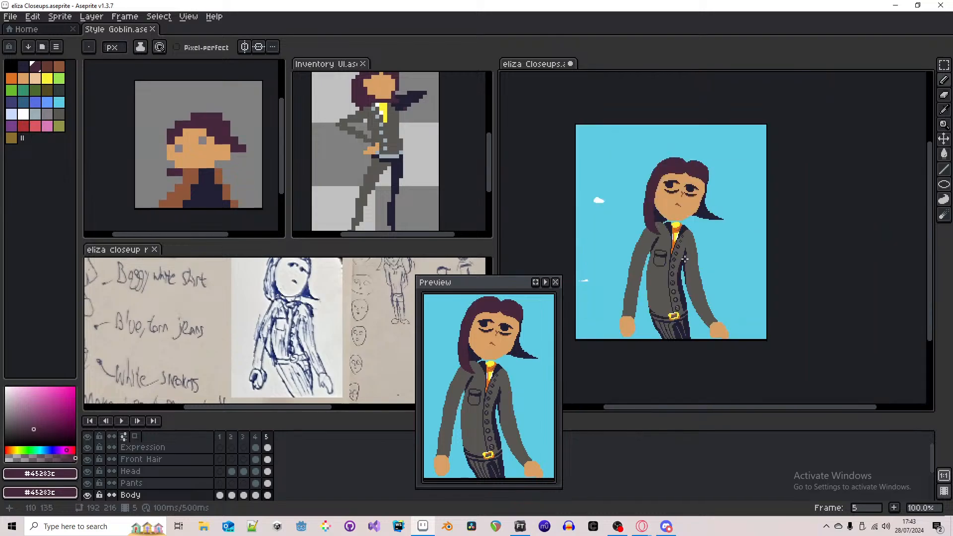
scroll(676, 303, up, 4)
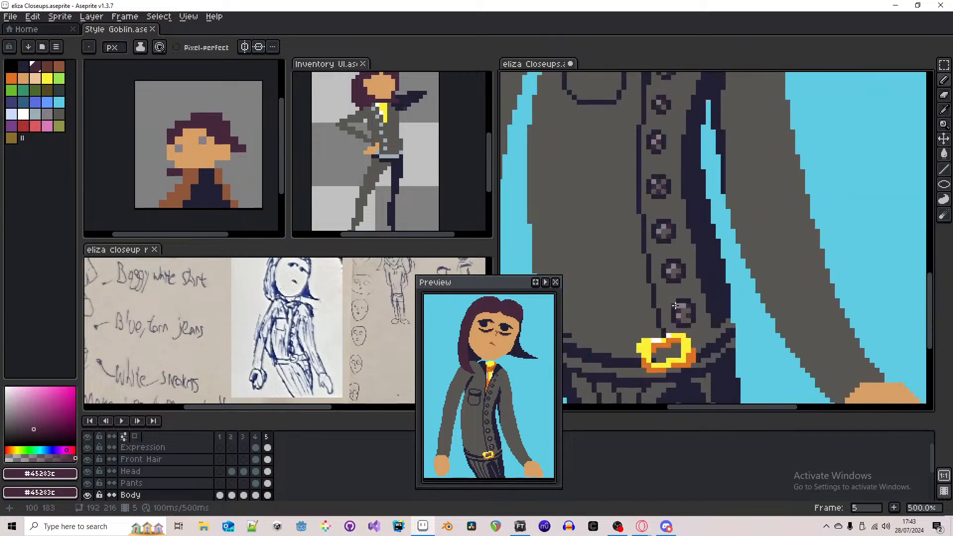
- Extend the lowest button's highlight and recolour the upper-left outlines of the three lowest jacket buttons dark maroon #45283c
scroll(683, 305, up, 3)
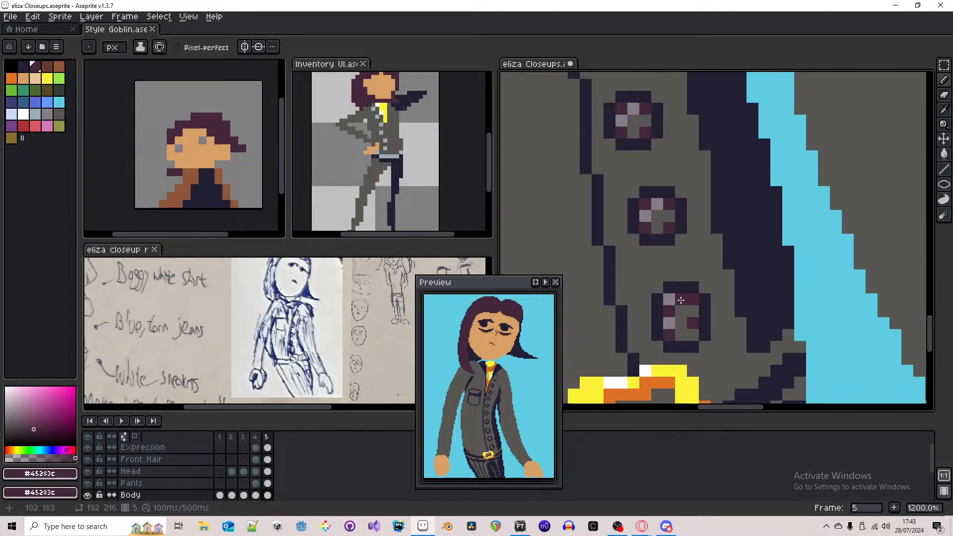
scroll(684, 300, down, 2)
scroll(684, 298, up, 2)
key(i)
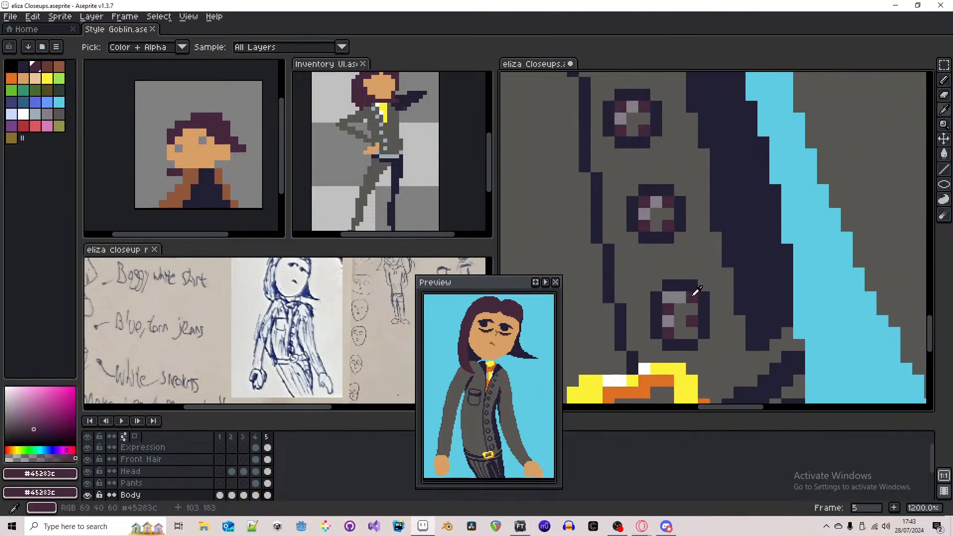
key(b)
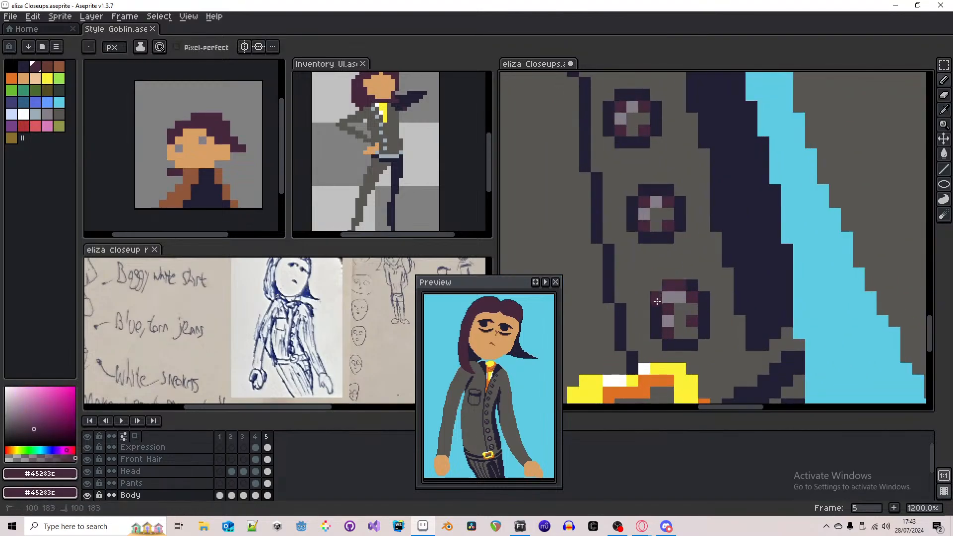
scroll(660, 317, down, 3)
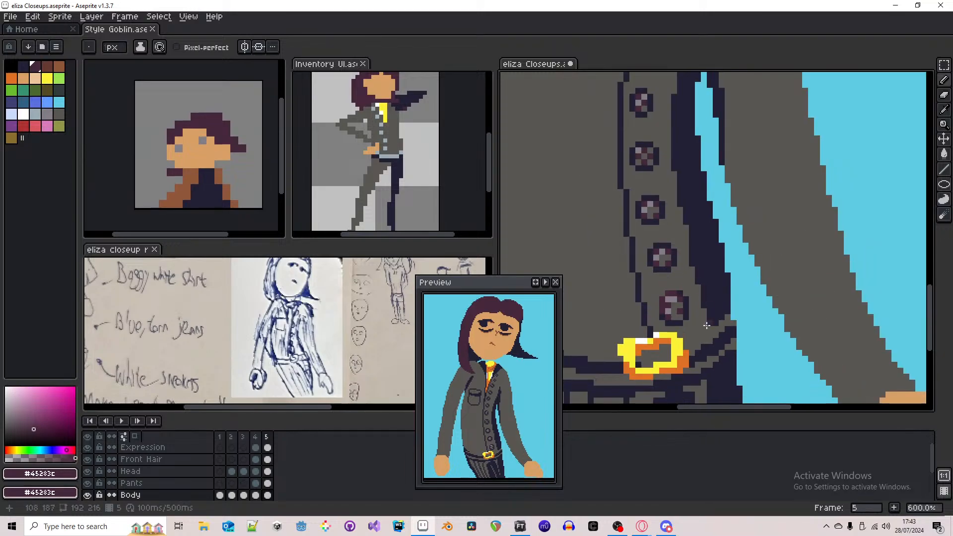
scroll(653, 256, up, 3)
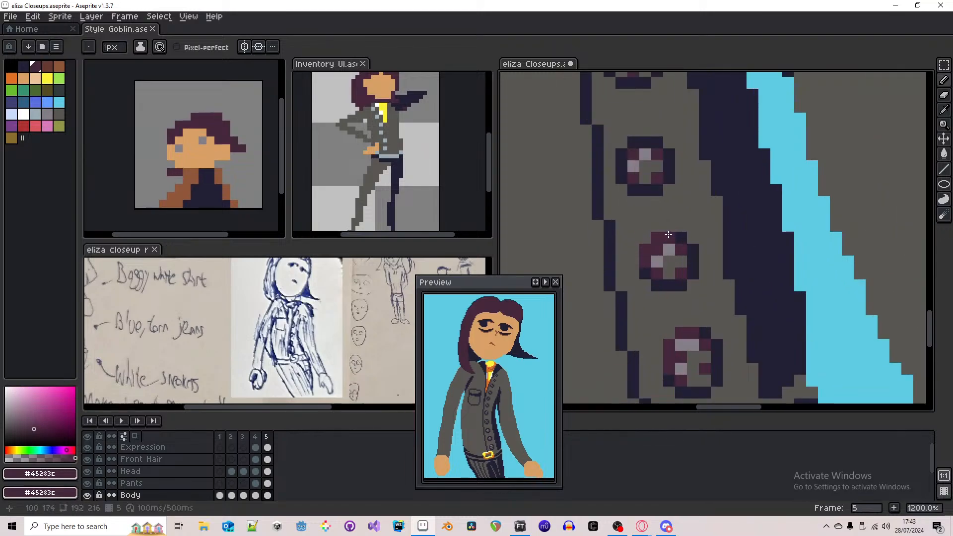
scroll(653, 256, down, 7)
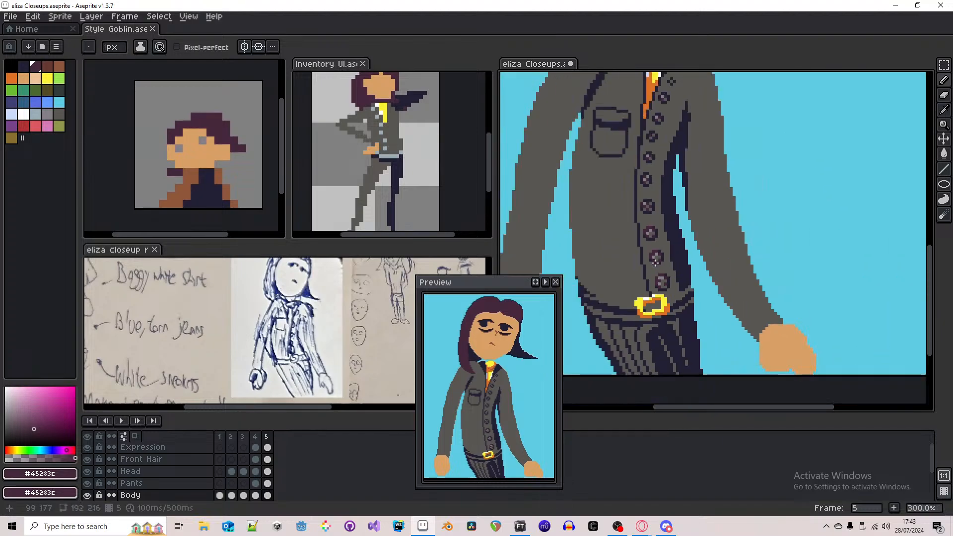
mouse_move(580, 106)
mouse_down()
mouse_move(615, 171)
mouse_move(625, 153)
mouse_up()
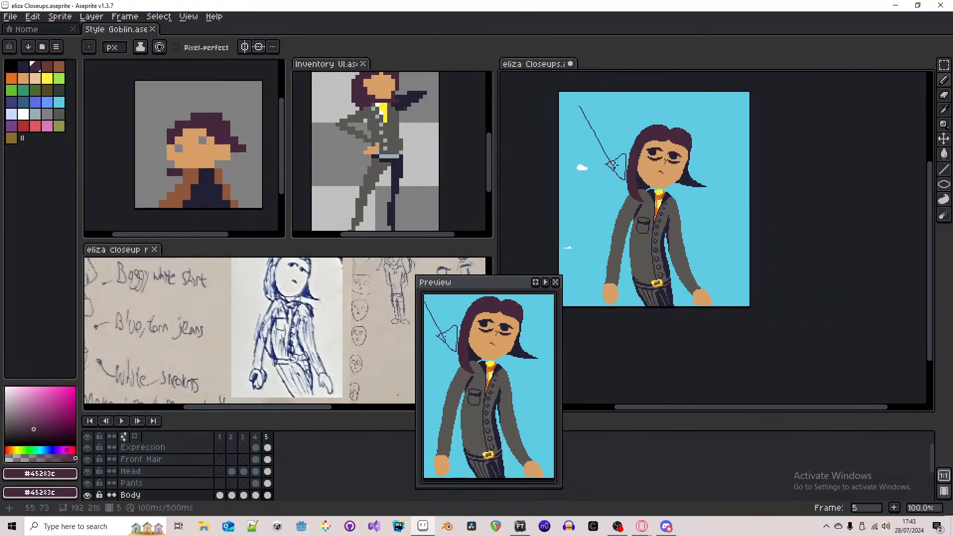
key(ctrl+z)
- Recolour the upper-left outline pixels of the middle jacket buttons dark maroon #45283c
scroll(657, 273, up, 3)
scroll(656, 273, up, 5)
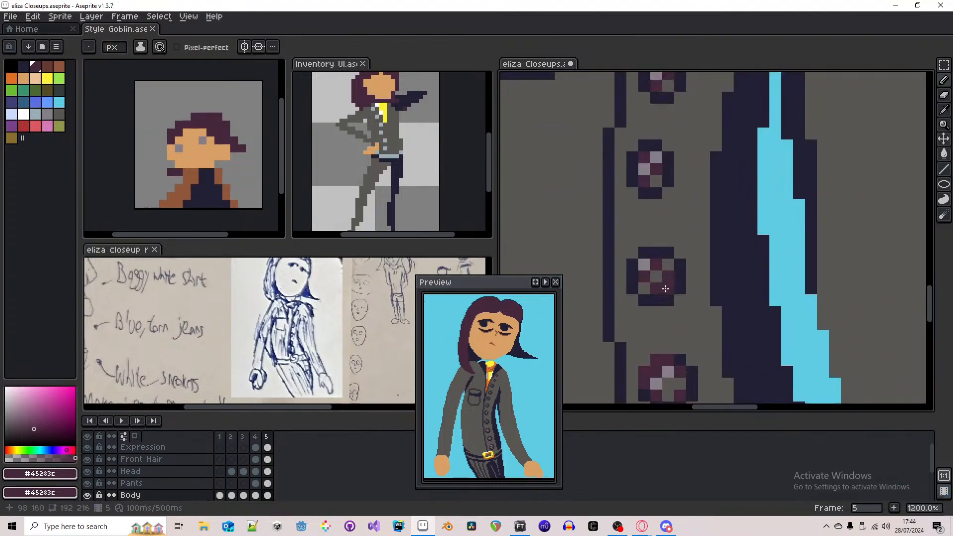
mouse_move(659, 176)
mouse_down()
mouse_move(691, 257)
mouse_move(677, 229)
mouse_move(667, 238)
mouse_up()
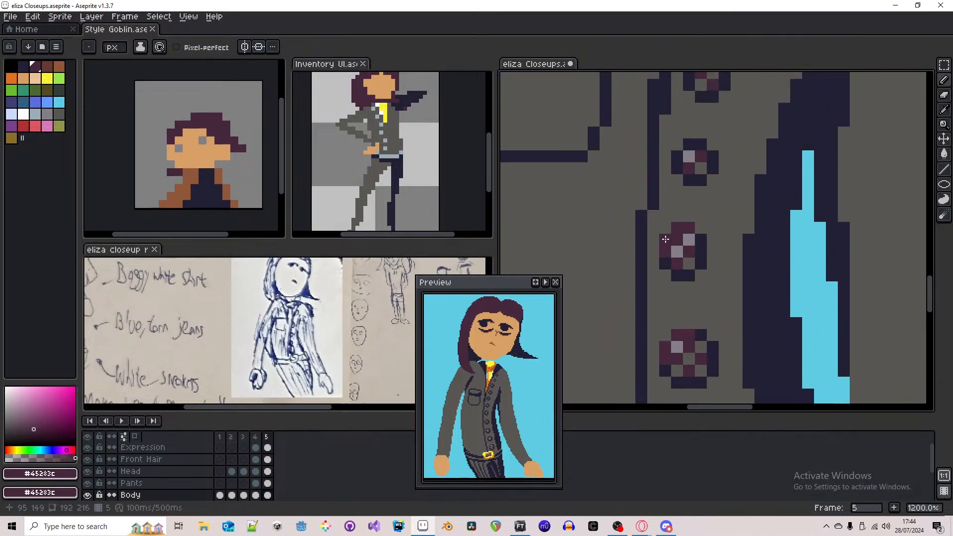
drag(683, 160, 669, 219)
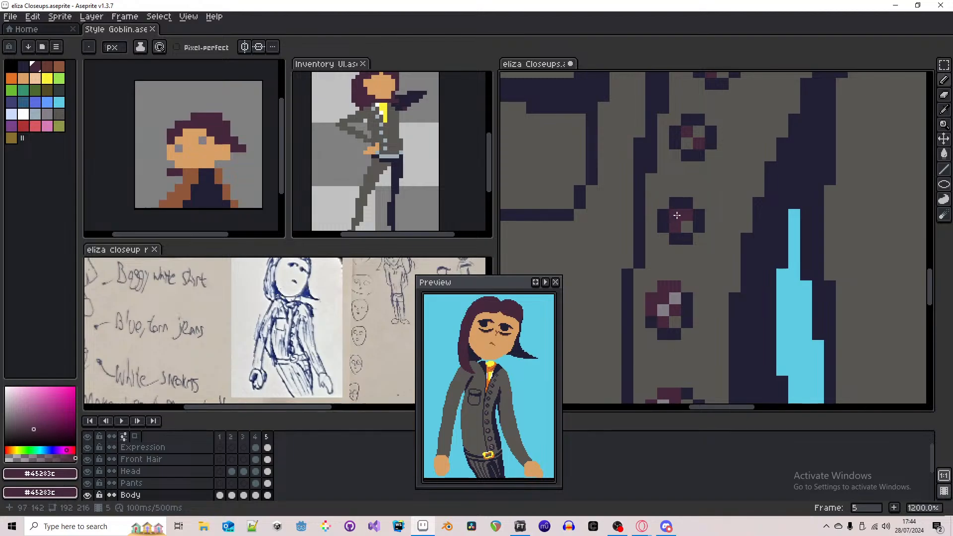
click(687, 215)
click(664, 216)
click(676, 204)
- Recolour the upper-left outline pixels of the upper jacket buttons near the collar dark maroon #45283c and save the sprite
click(676, 132)
mouse_move(686, 119)
mouse_down()
mouse_move(704, 138)
mouse_move(632, 263)
mouse_up()
key(ctrl+z)
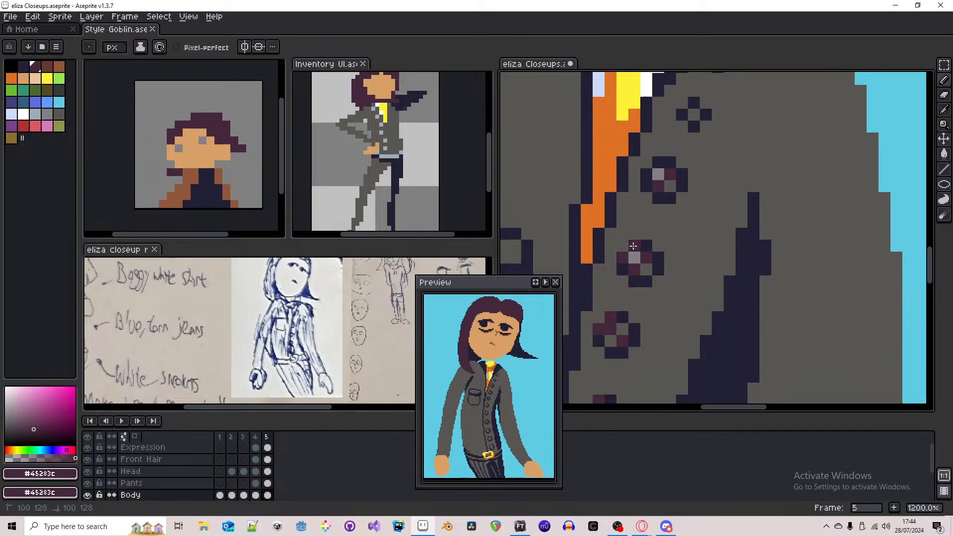
drag(681, 143, 619, 315)
click(621, 287)
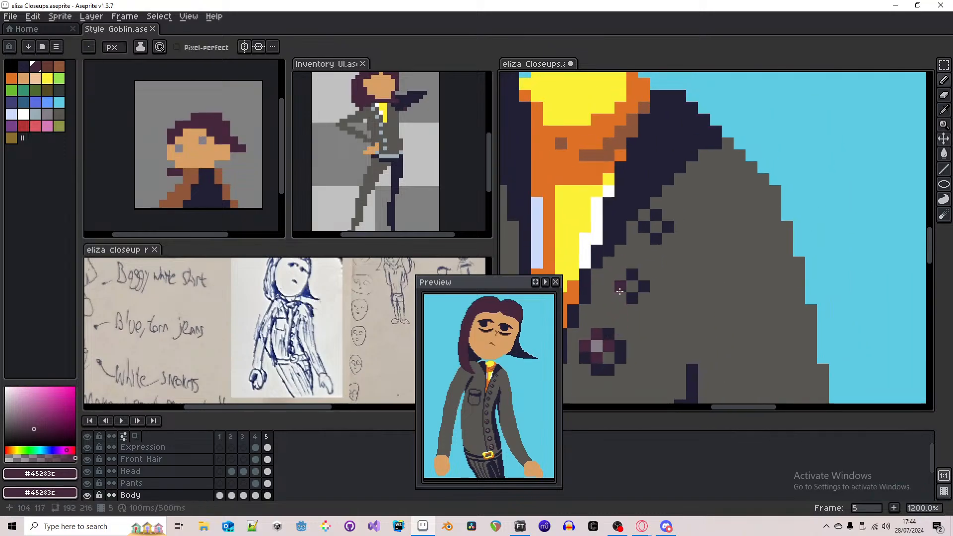
click(632, 276)
scroll(667, 201, down, 7)
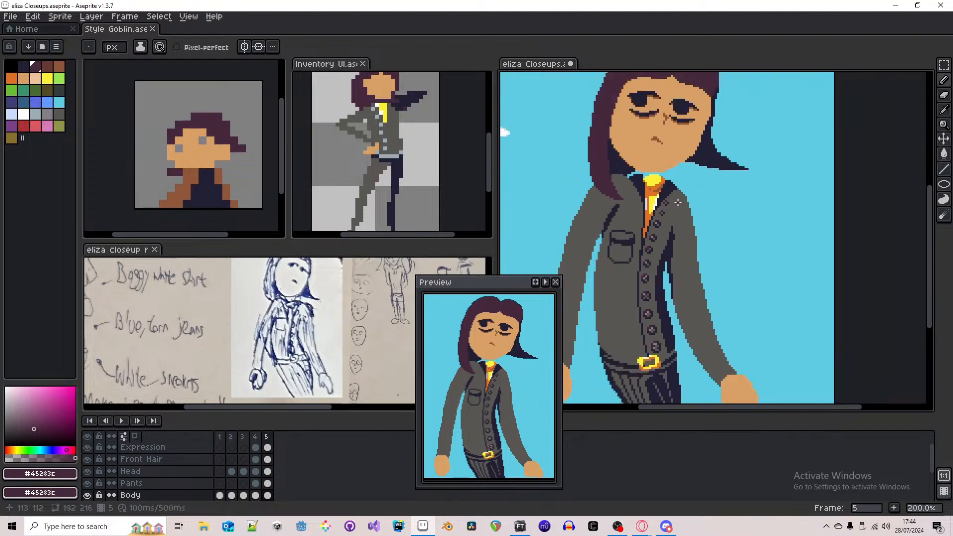
key(ctrl+s)
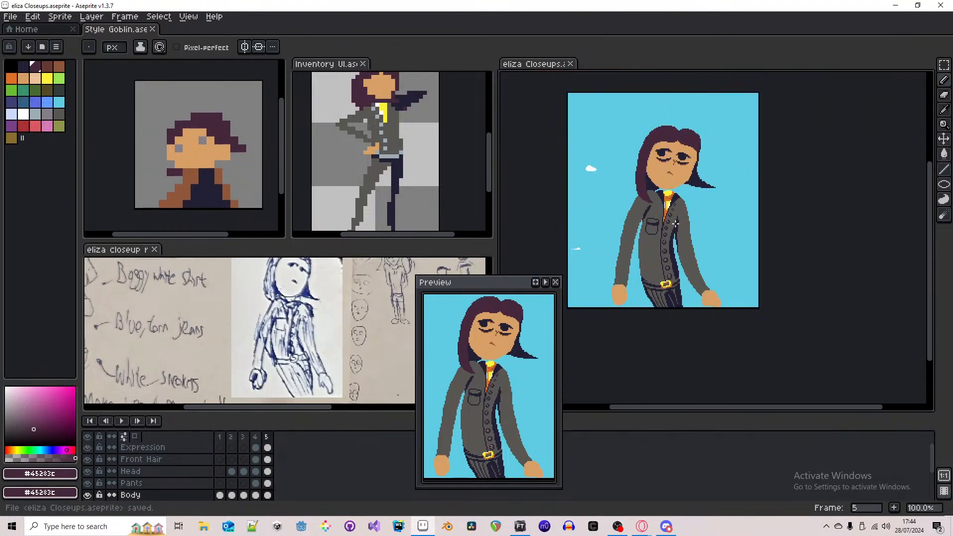
- Sample orange #df7126 from the shirt and paint a short row of pixels over the yellow area just below the collar
scroll(659, 215, up, 1)
drag(748, 236, 777, 243)
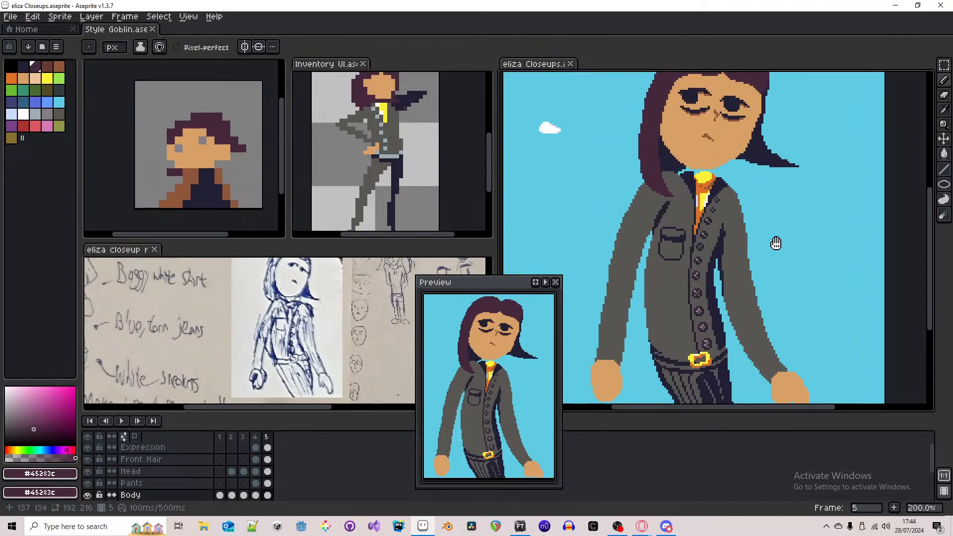
key(b)
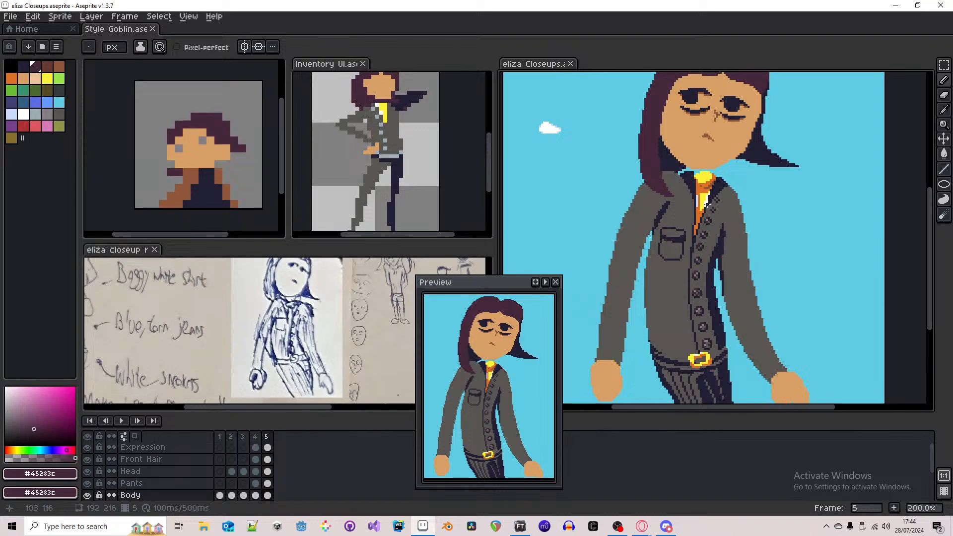
scroll(709, 184, up, 4)
alt+click(702, 193)
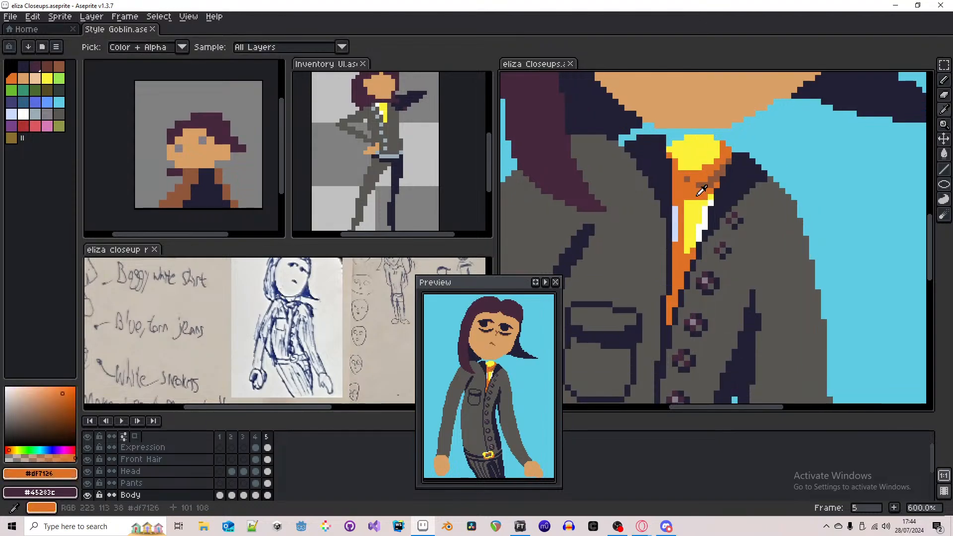
drag(693, 203, 687, 204)
scroll(695, 192, down, 1)
scroll(700, 192, down, 3)
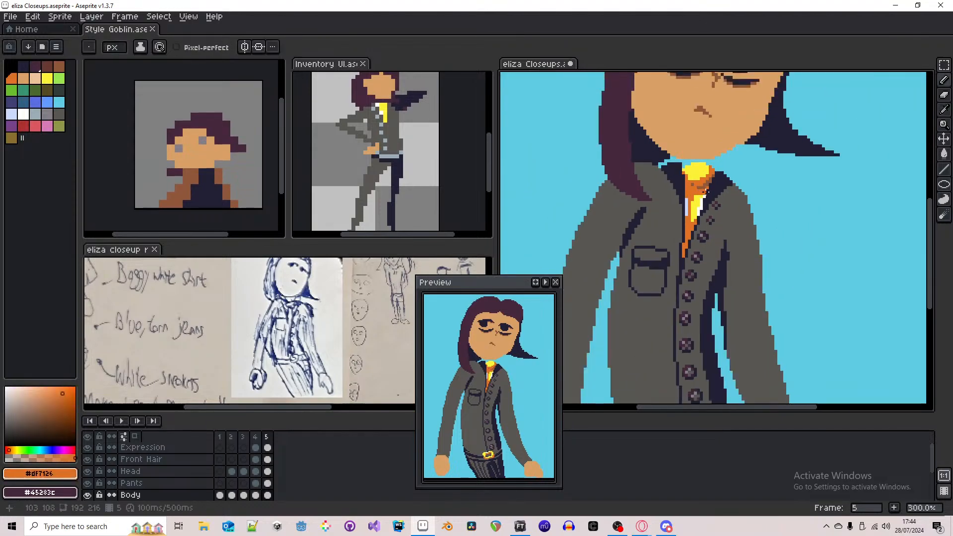
- Sample pale blue #cbdbfc from the shirt and shade the inner edge of the white strip beside the yellow area
scroll(702, 196, up, 4)
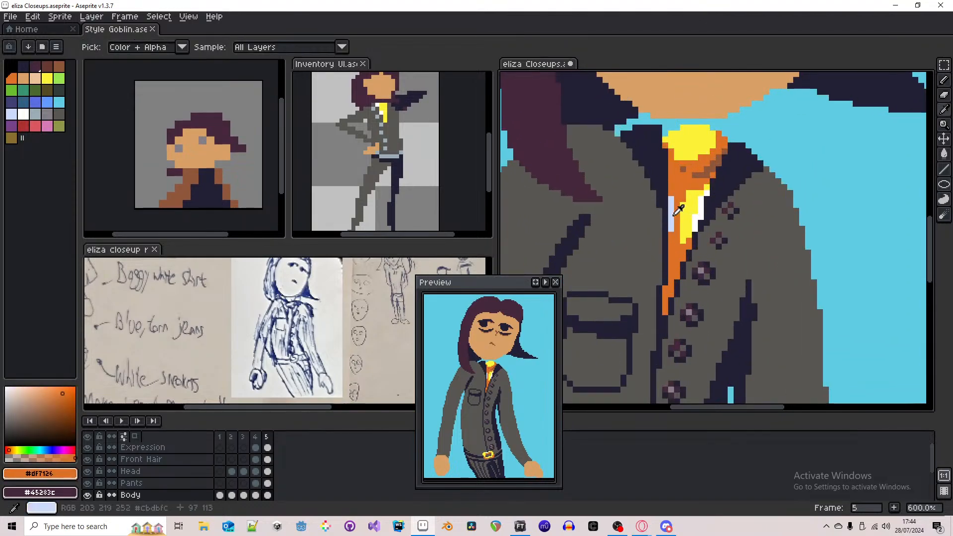
alt+click(695, 224)
scroll(700, 217, up, 1)
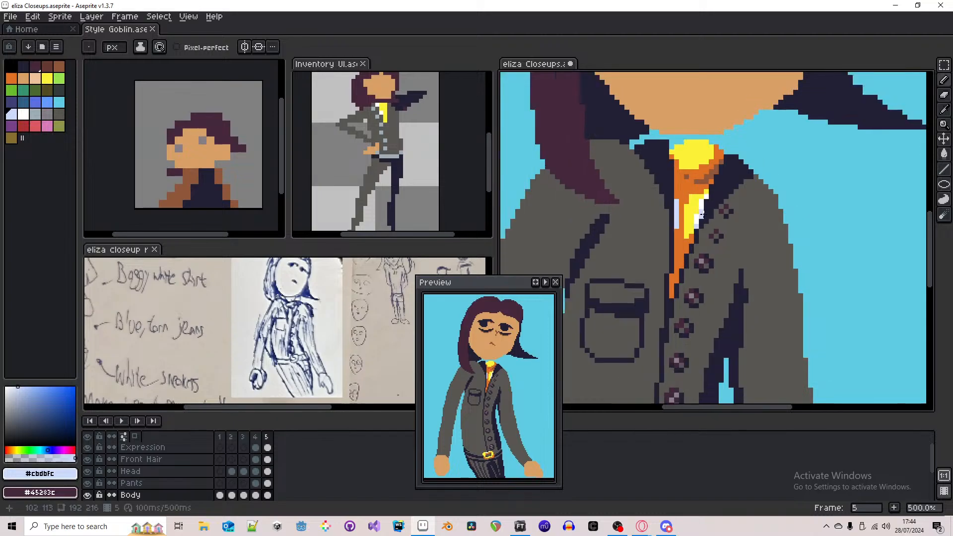
scroll(703, 212, down, 4)
scroll(707, 206, up, 3)
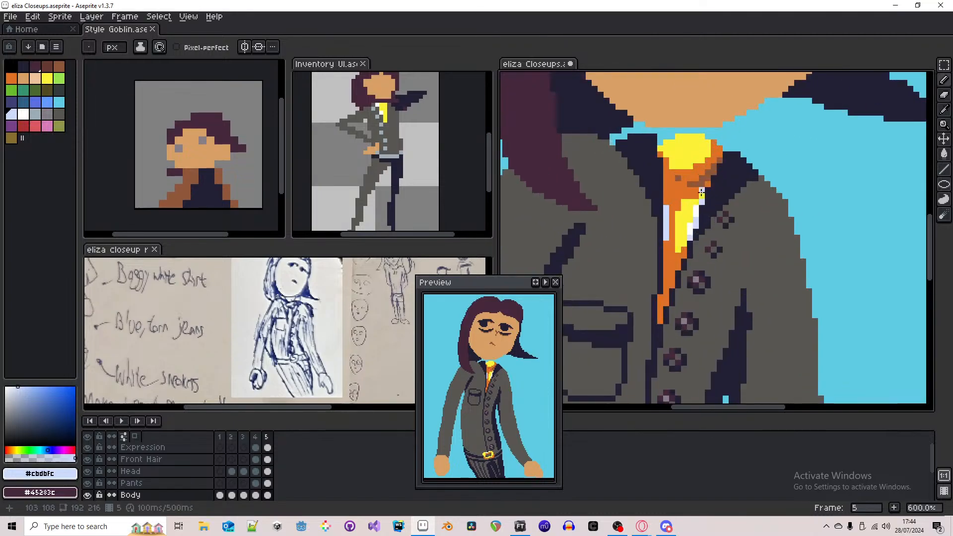
scroll(715, 211, down, 4)
scroll(718, 215, down, 1)
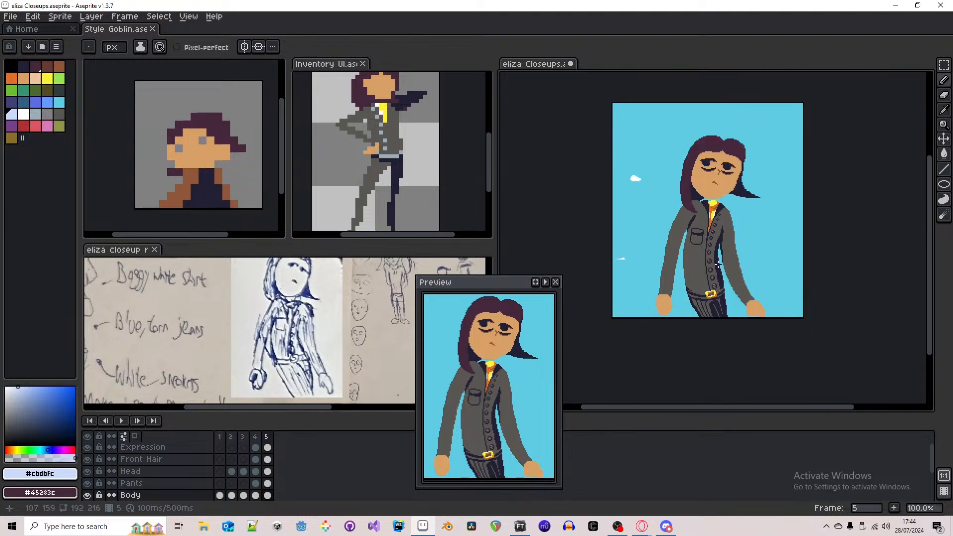
- Sample the jacket's grey #595652 as the foreground colour and its dark navy outline #222034 as the background colour
scroll(705, 248, up, 2)
click(702, 258)
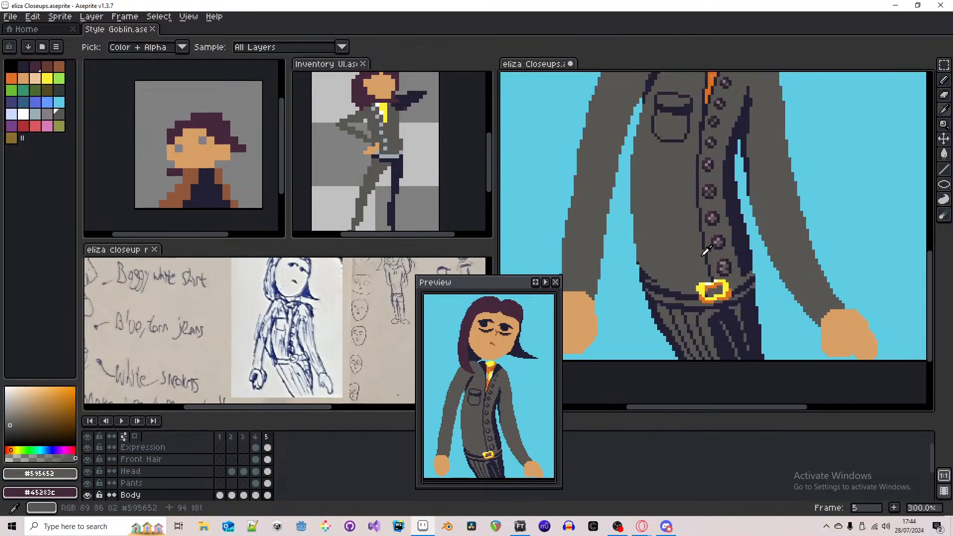
right_click(711, 254)
key(b)
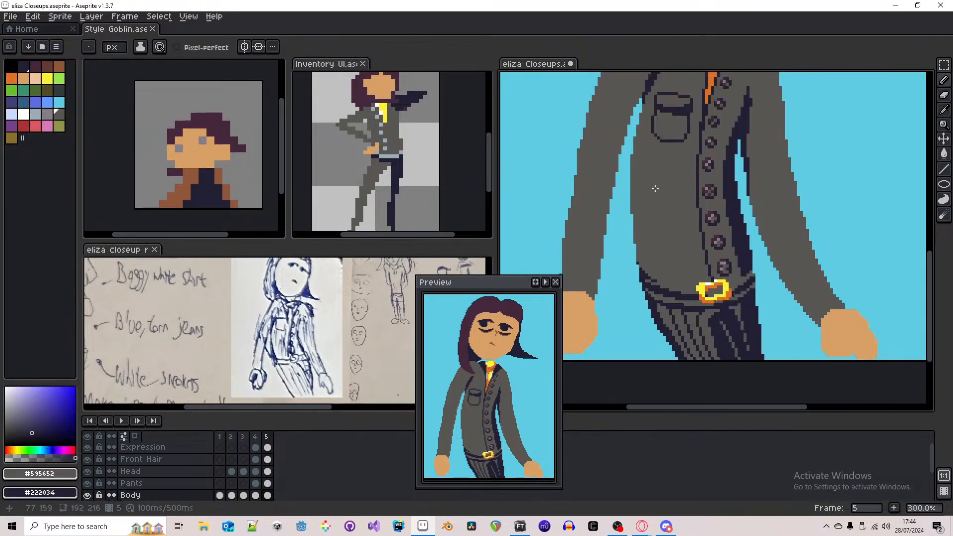
scroll(690, 288, down, 1)
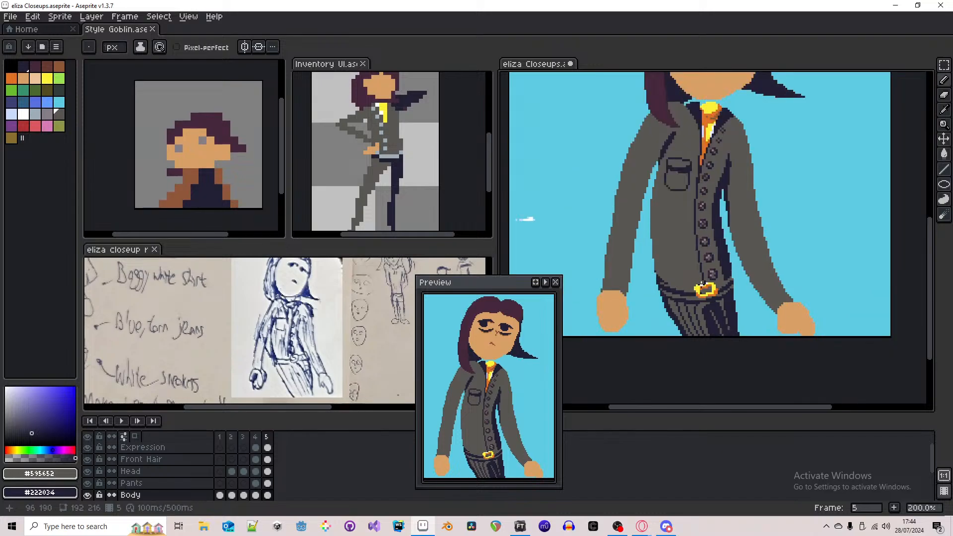
scroll(695, 283, up, 2)
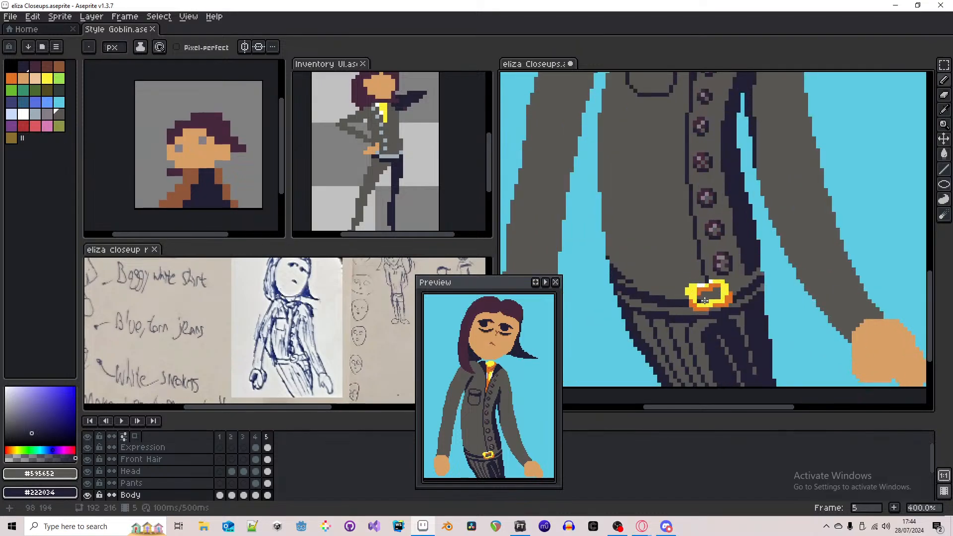
click(88, 495)
key(m)
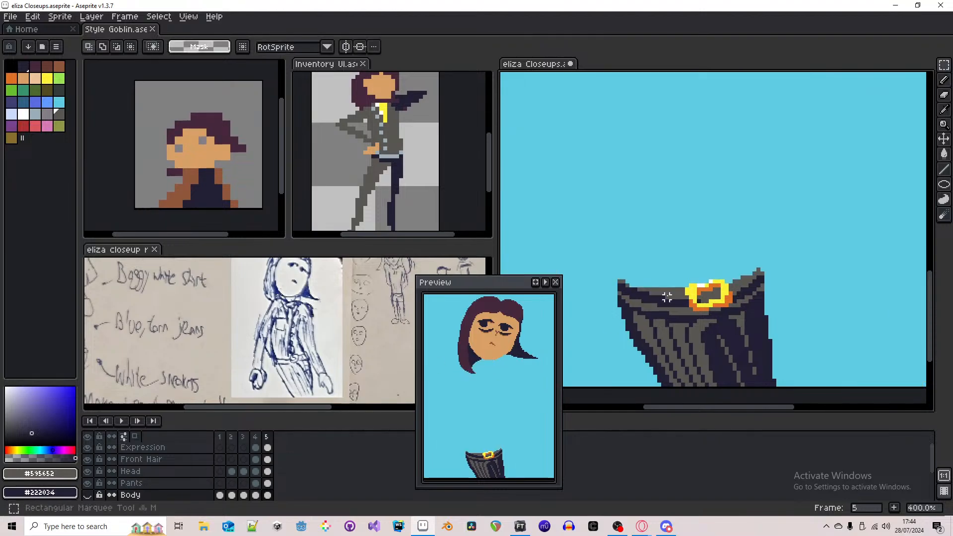
drag(612, 257, 843, 301)
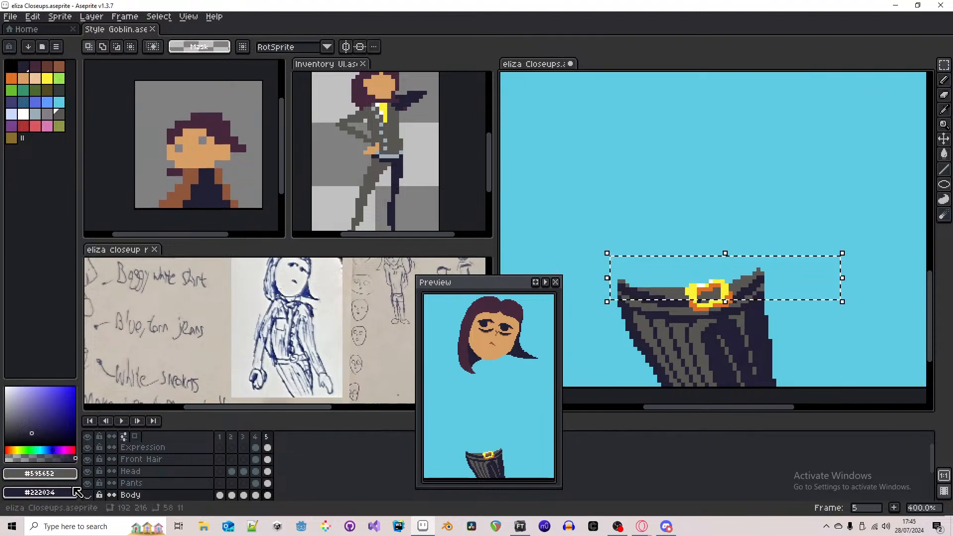
click(88, 496)
key(ctrl+d)
scroll(687, 276, down, 3)
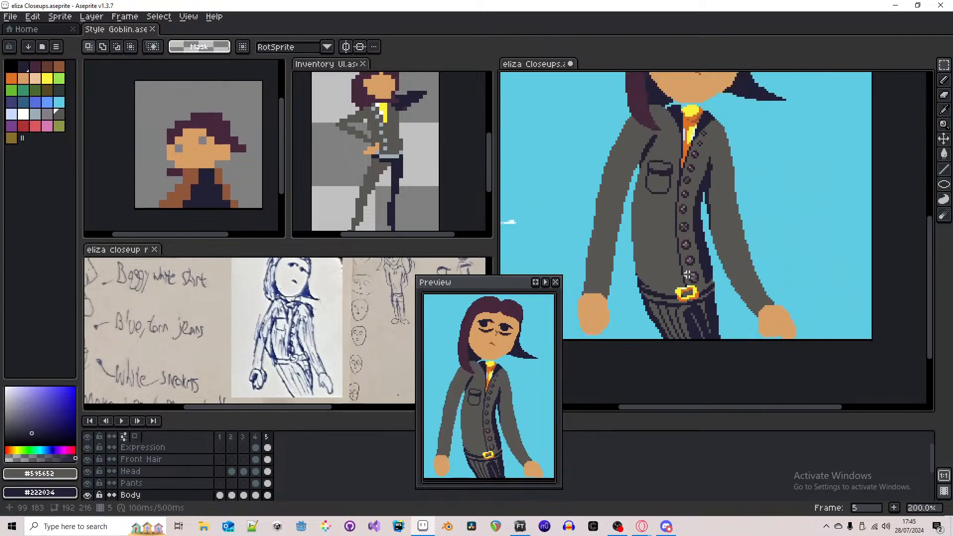
- Paint two small dark navy #222034 fold marks on the jacket hem, left of the belt buckle
key(b)
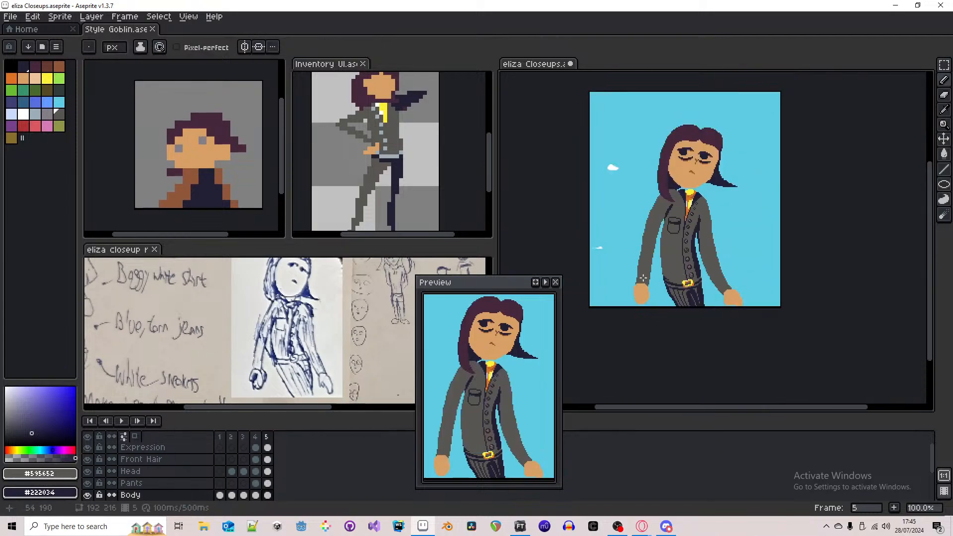
scroll(683, 279, up, 4)
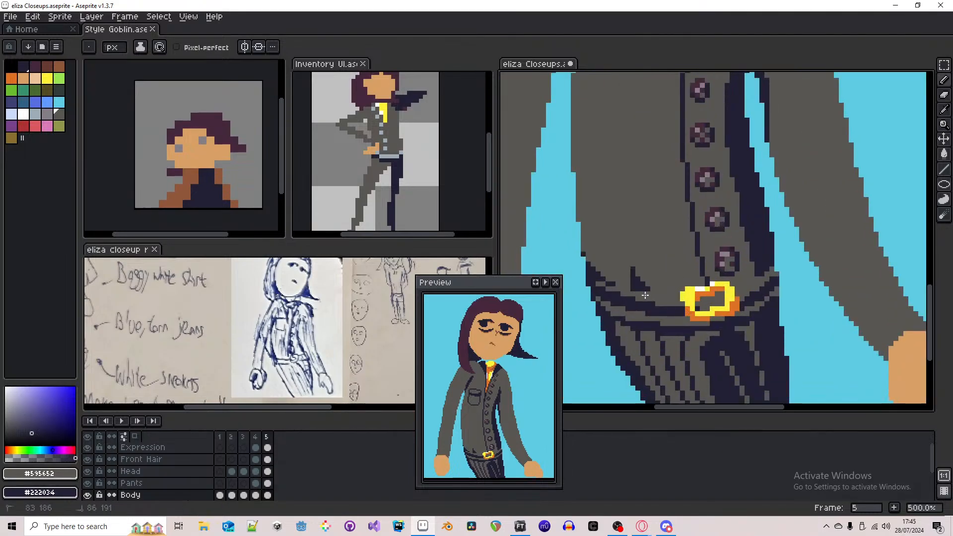
drag(668, 280, 671, 293)
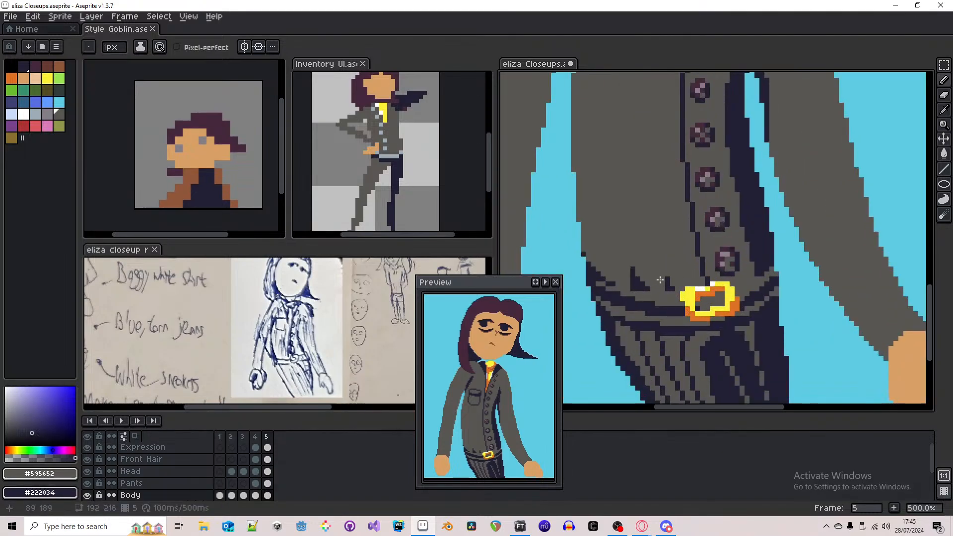
scroll(716, 277, down, 4)
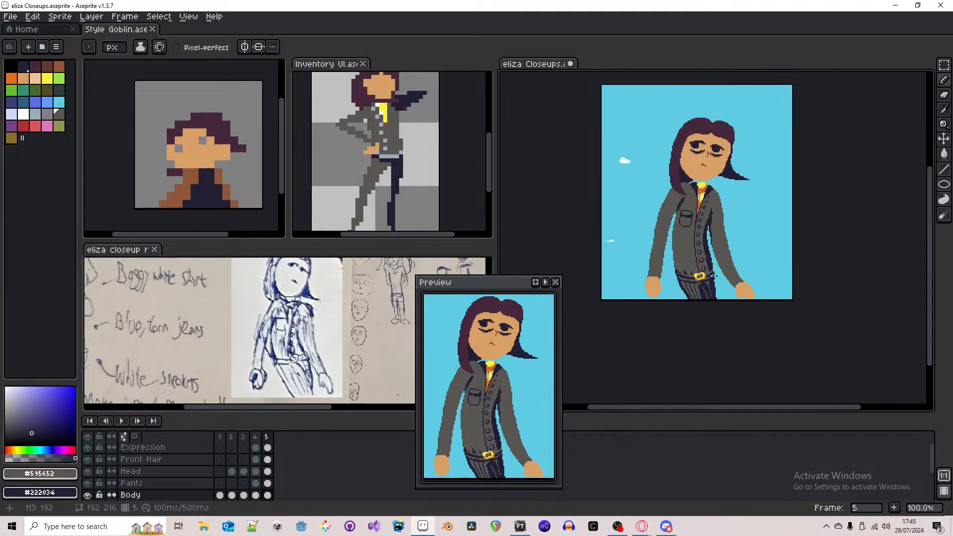
scroll(693, 271, up, 4)
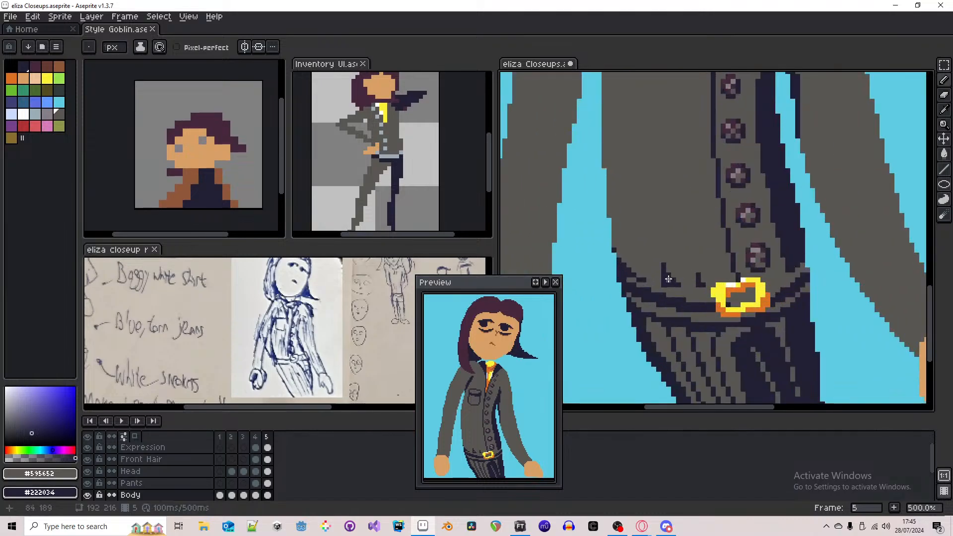
alt+click(668, 275)
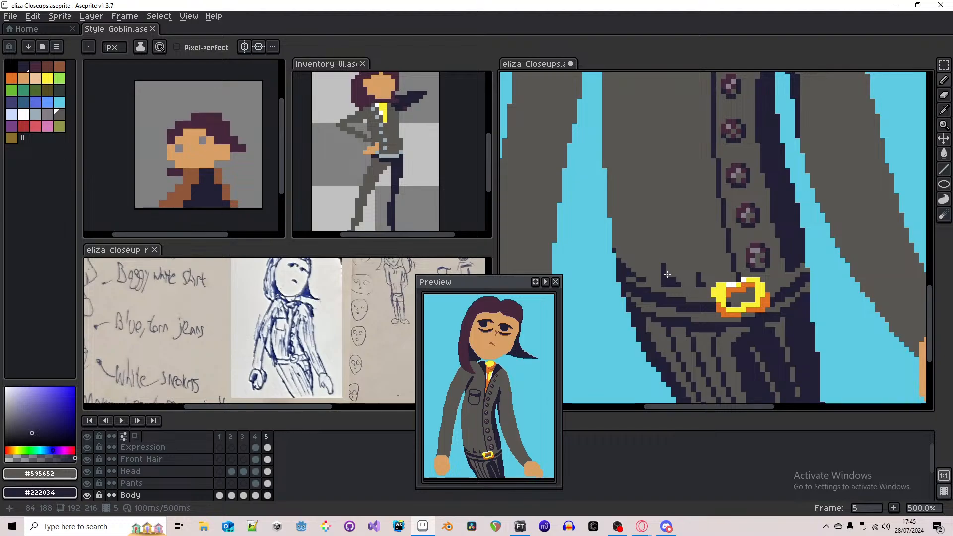
- Join the fold marks with a dark navy #222034 shadow line along the hem from the left edge towards the belt buckle
scroll(668, 275, up, 4)
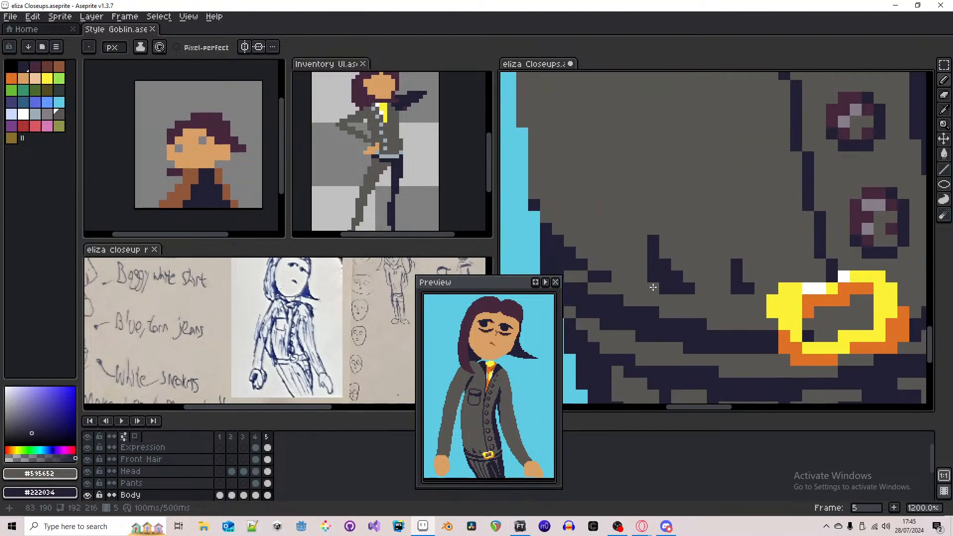
mouse_move(653, 287)
mouse_down()
mouse_move(613, 275)
mouse_move(647, 295)
mouse_move(630, 294)
mouse_move(577, 270)
mouse_move(634, 296)
mouse_up()
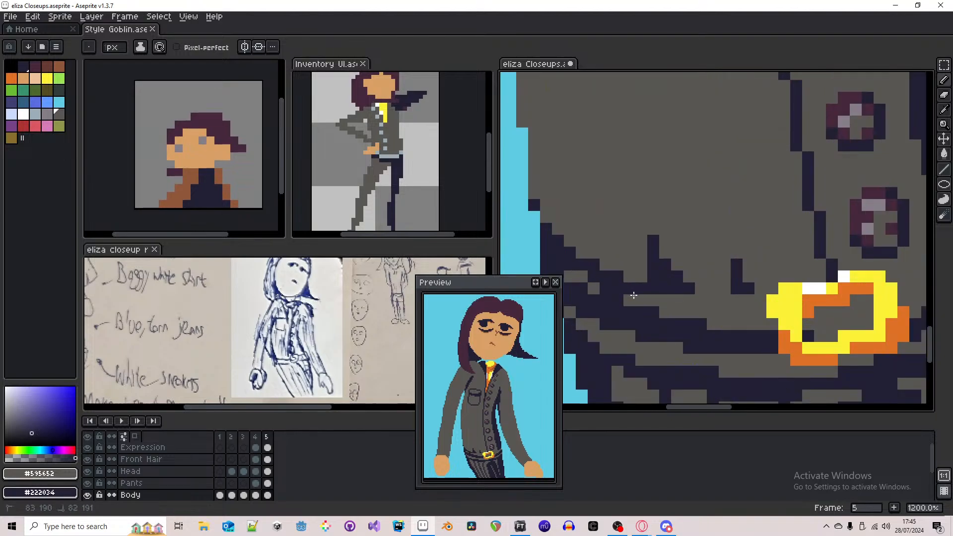
scroll(680, 274, down, 5)
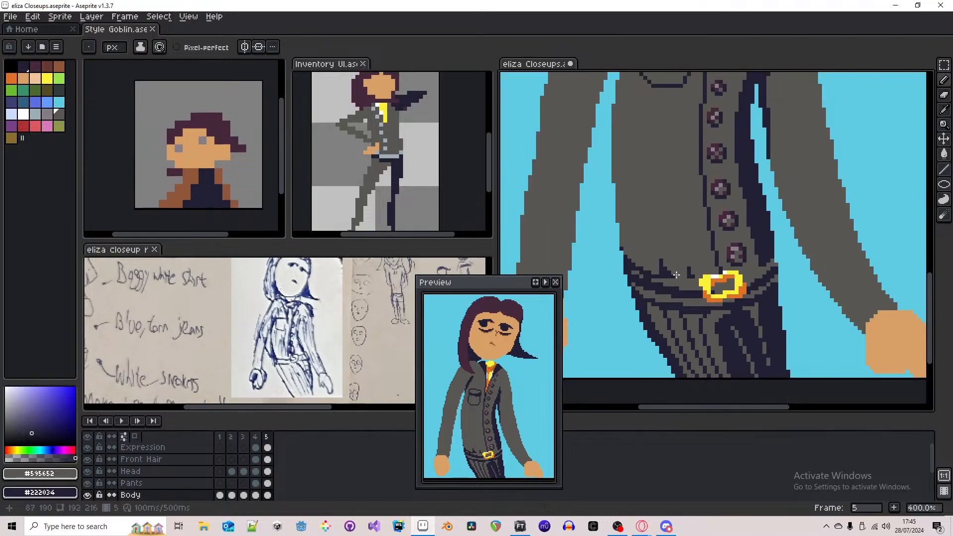
scroll(677, 275, up, 3)
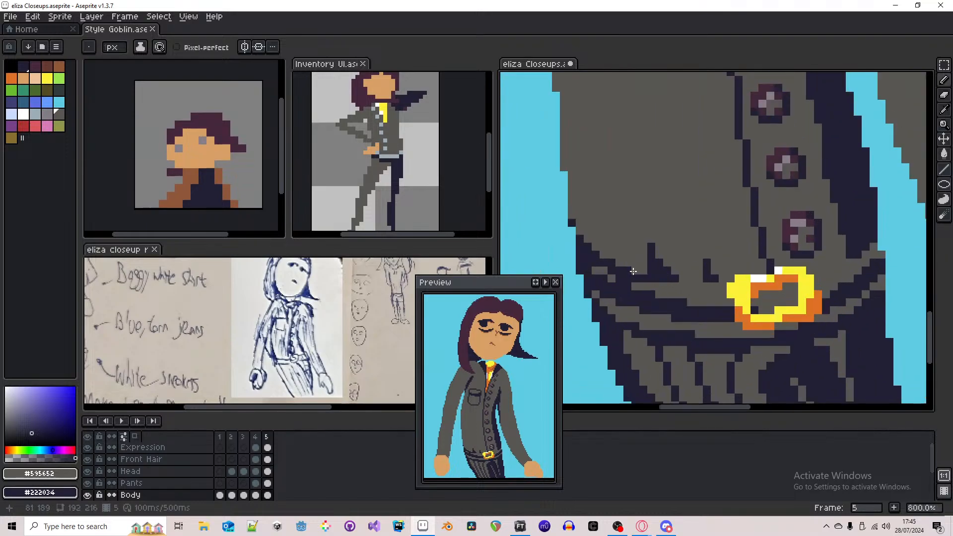
scroll(608, 258, down, 1)
scroll(608, 260, up, 1)
scroll(610, 261, down, 1)
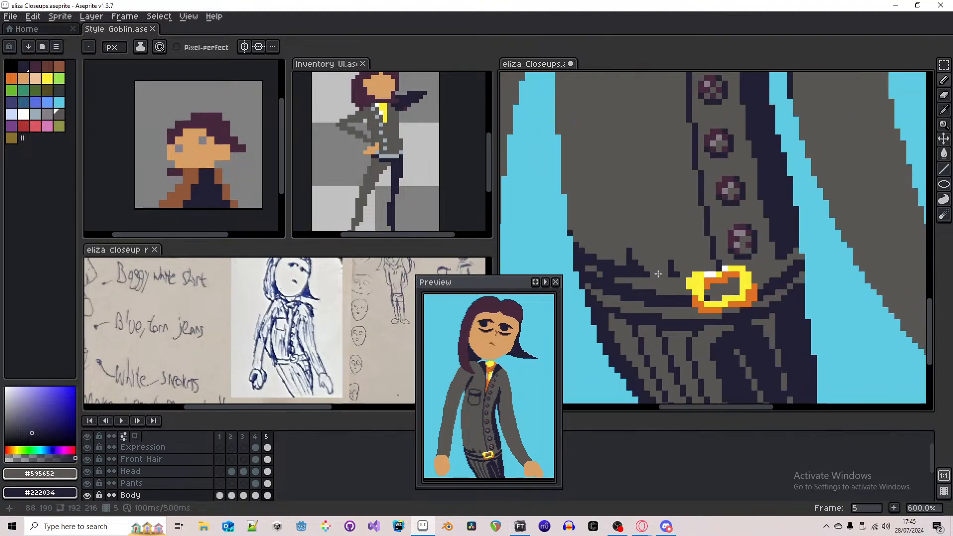
drag(649, 275, 673, 276)
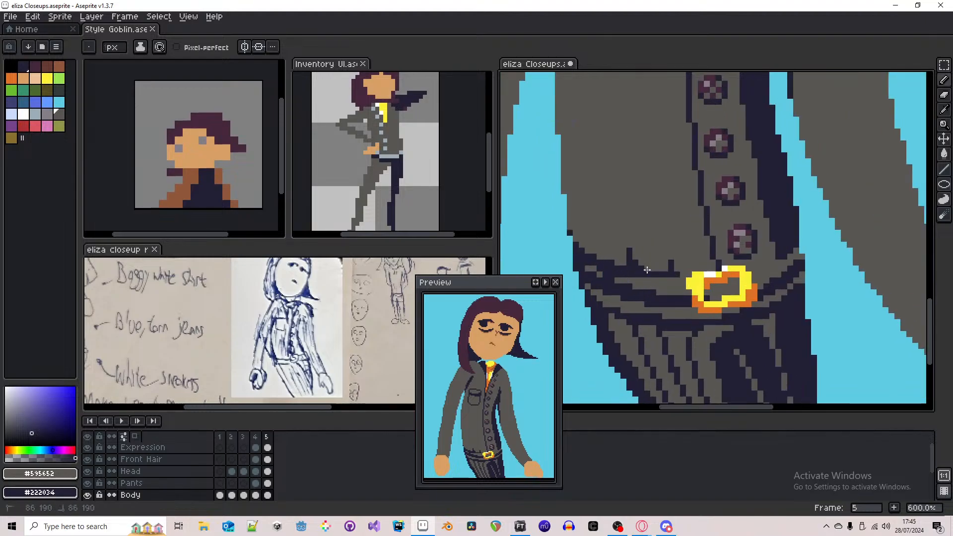
key(ctrl+z)
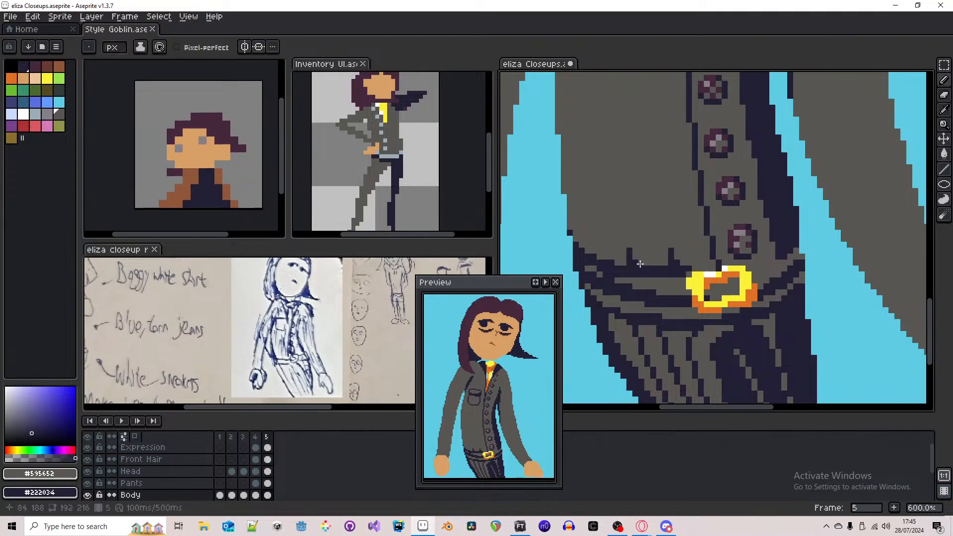
- Make the left hem fold taller and reshape it into a thin crease slanting up to the left, using navy #222034 and grey #595652
click(636, 243)
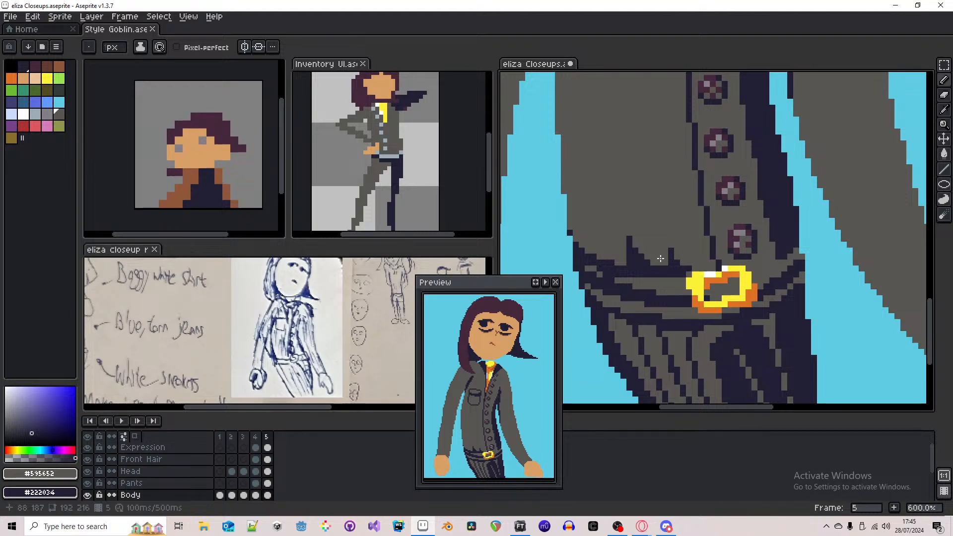
scroll(643, 252, down, 1)
scroll(626, 259, up, 2)
scroll(625, 261, down, 3)
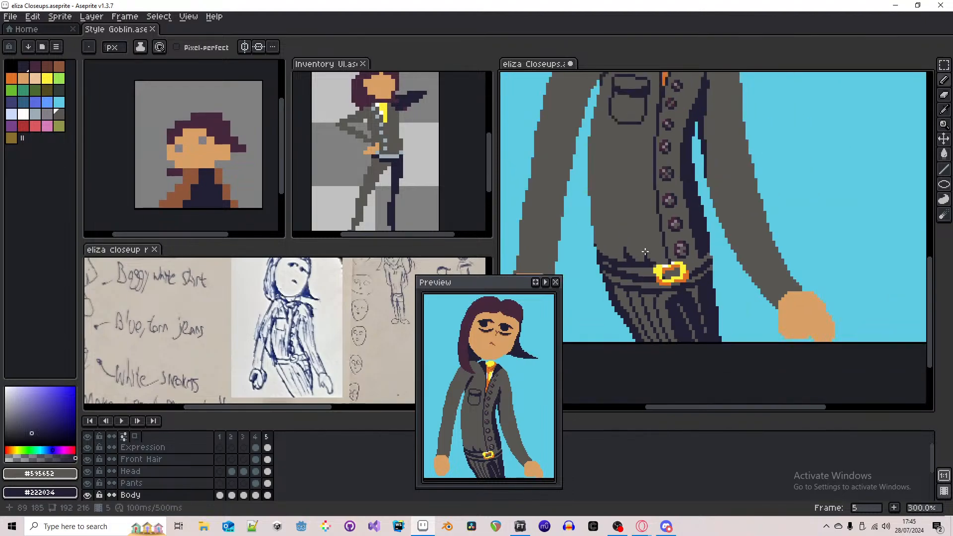
scroll(638, 256, up, 3)
click(634, 237)
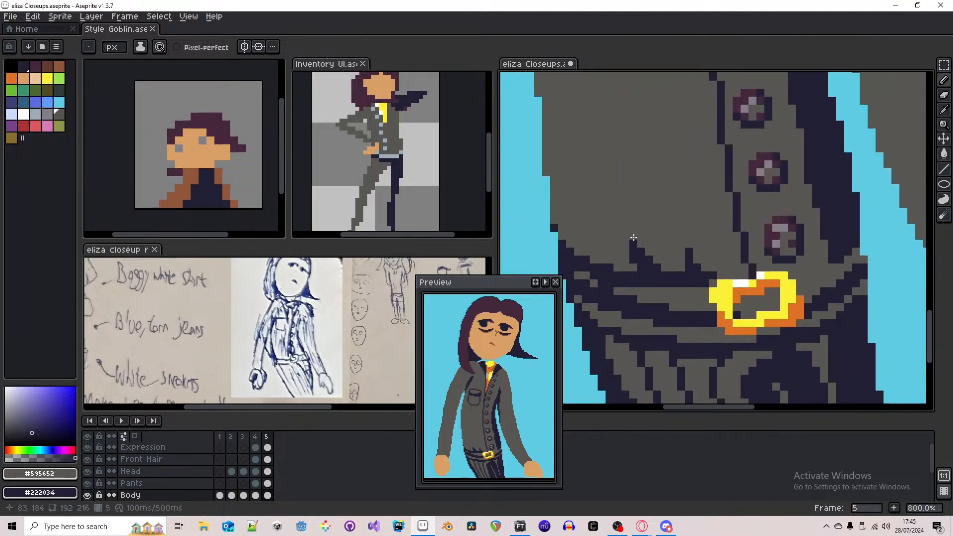
right_click(625, 239)
click(633, 243)
click(640, 249)
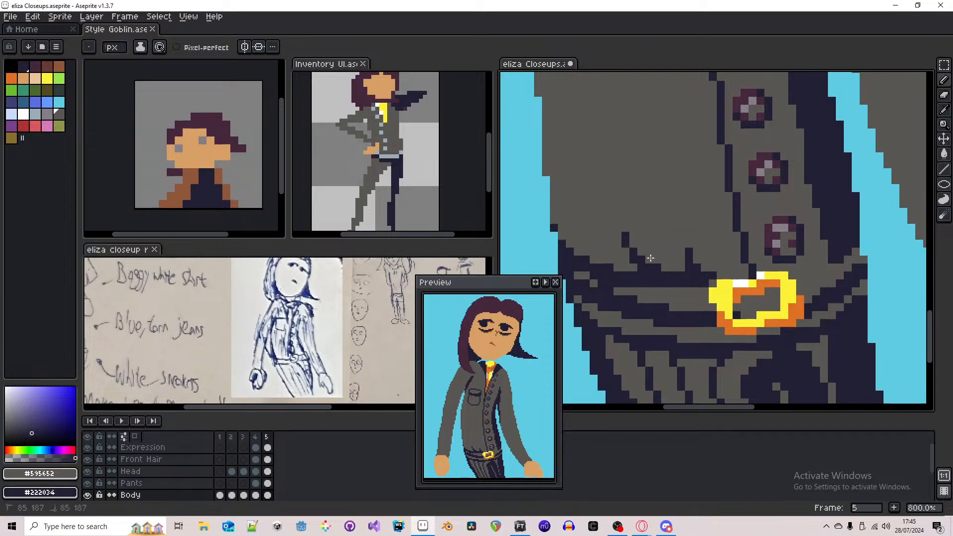
scroll(640, 249, down, 2)
scroll(646, 258, up, 4)
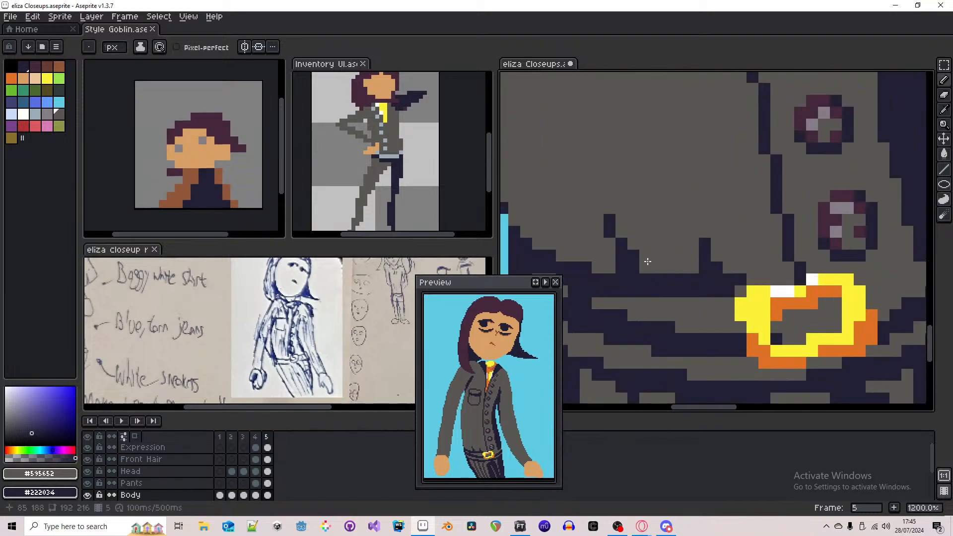
scroll(650, 263, down, 6)
scroll(660, 260, up, 2)
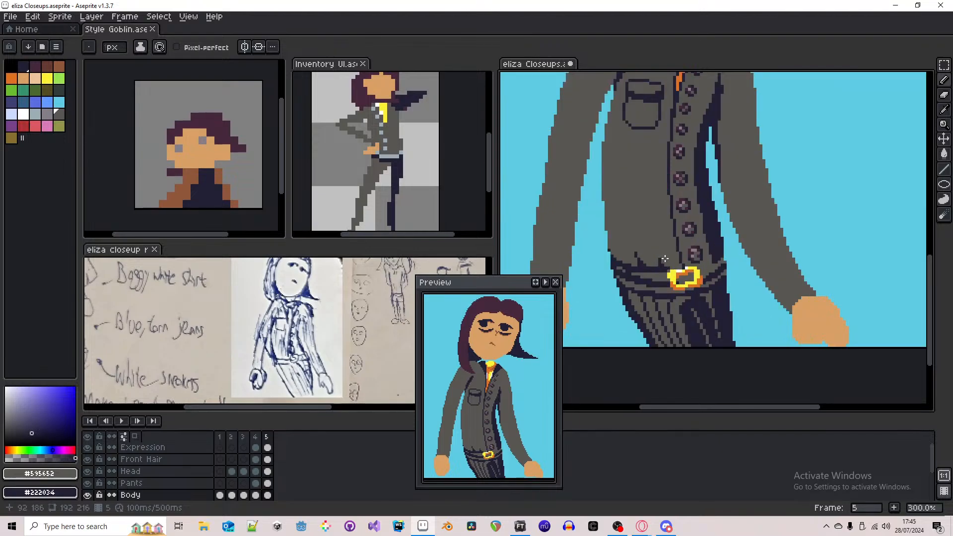
- Continue the dark navy #222034 hem shadow along the top of the belt buckle towards the jacket's right side
scroll(662, 262, up, 2)
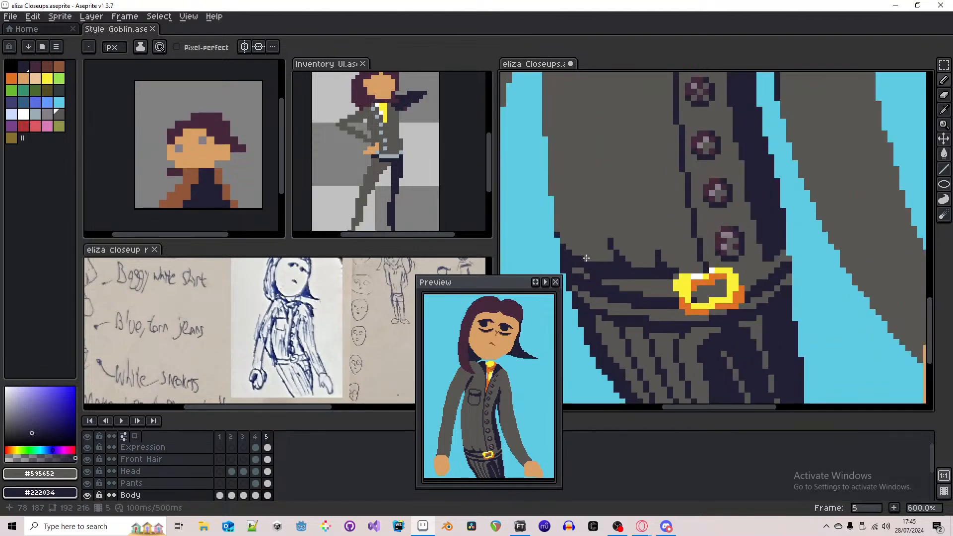
drag(751, 271, 709, 282)
click(641, 282)
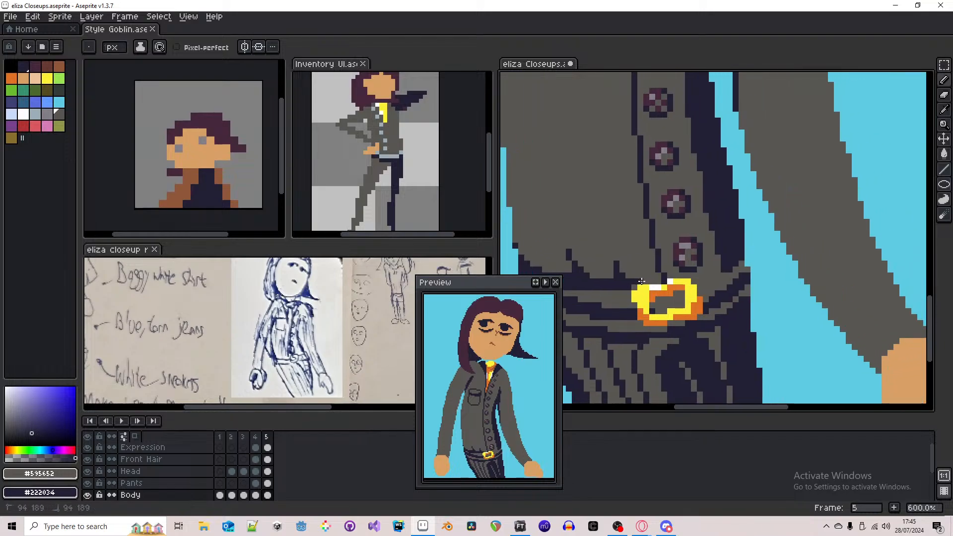
drag(641, 282, 664, 279)
mouse_move(644, 277)
mouse_down()
mouse_move(710, 279)
mouse_move(693, 282)
mouse_up()
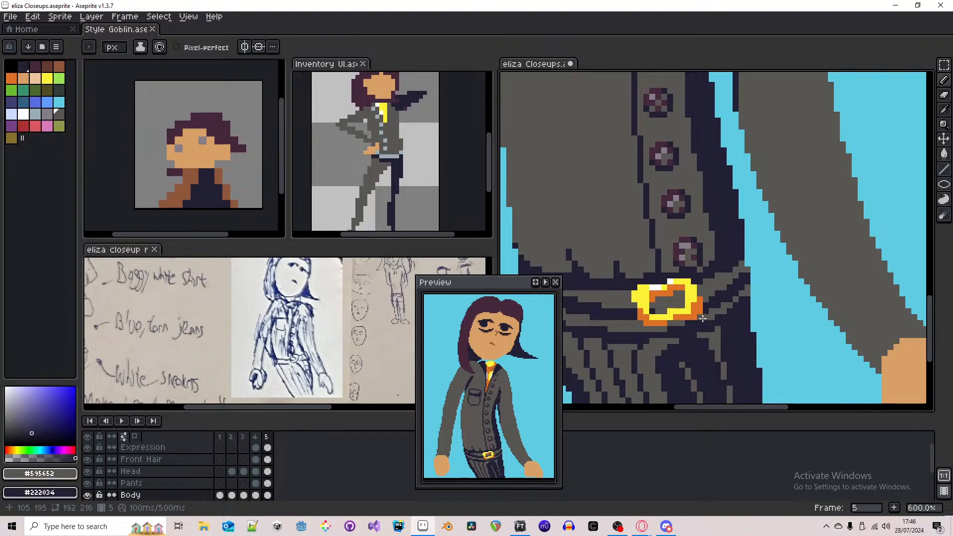
scroll(703, 318, down, 2)
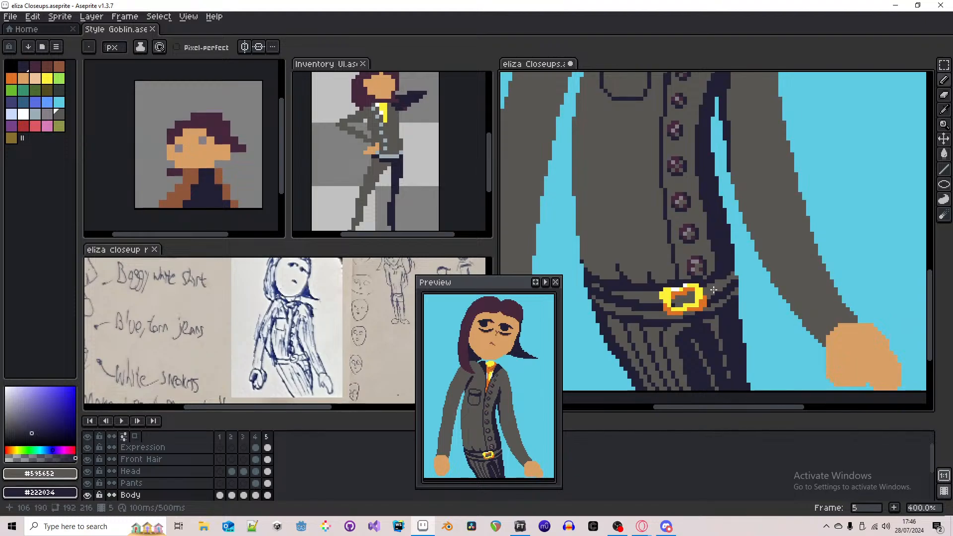
scroll(714, 289, up, 2)
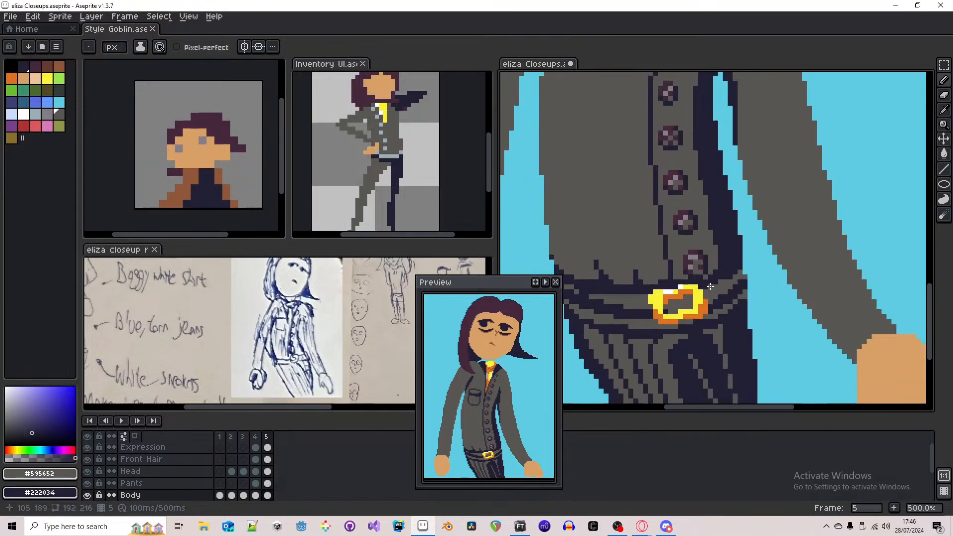
- Examine the jacket hem shadow and fold marks around the belt buckle, both close up and at full-figure size
scroll(714, 285, up, 3)
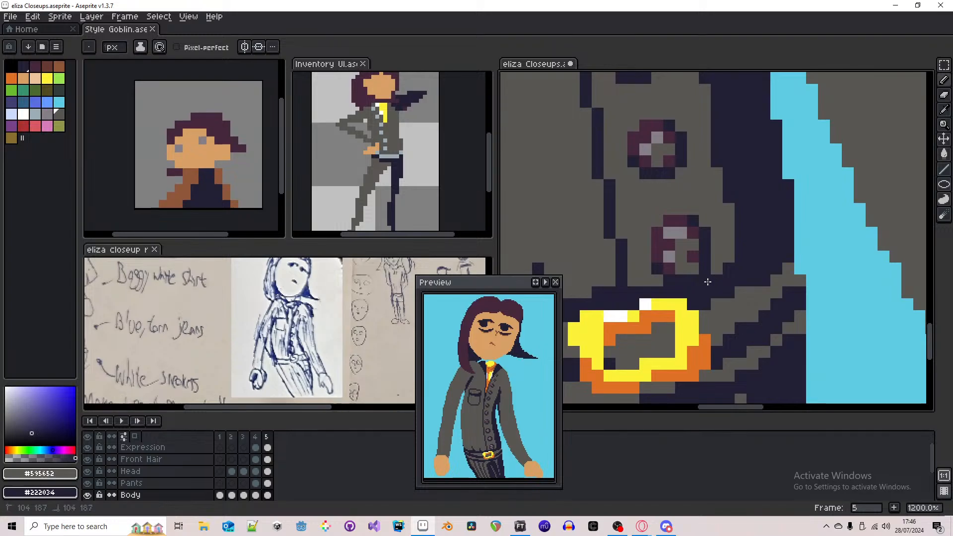
scroll(725, 259, down, 3)
drag(726, 263, 715, 263)
scroll(710, 268, up, 1)
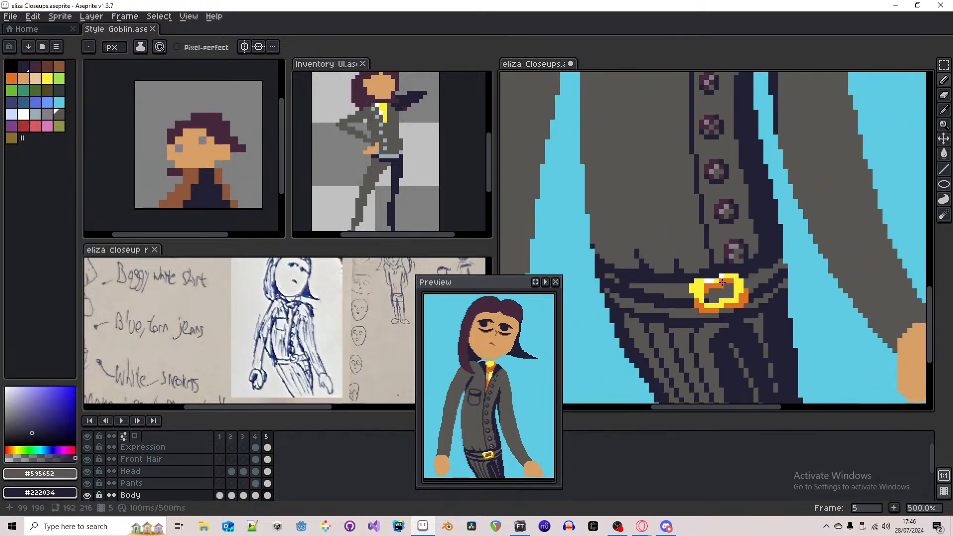
scroll(702, 274, down, 5)
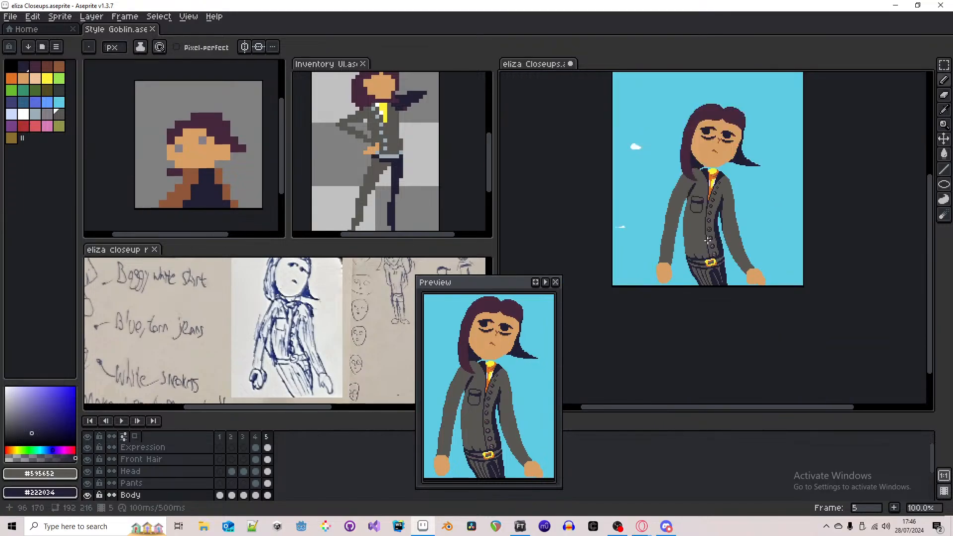
scroll(695, 258, up, 4)
scroll(674, 270, up, 2)
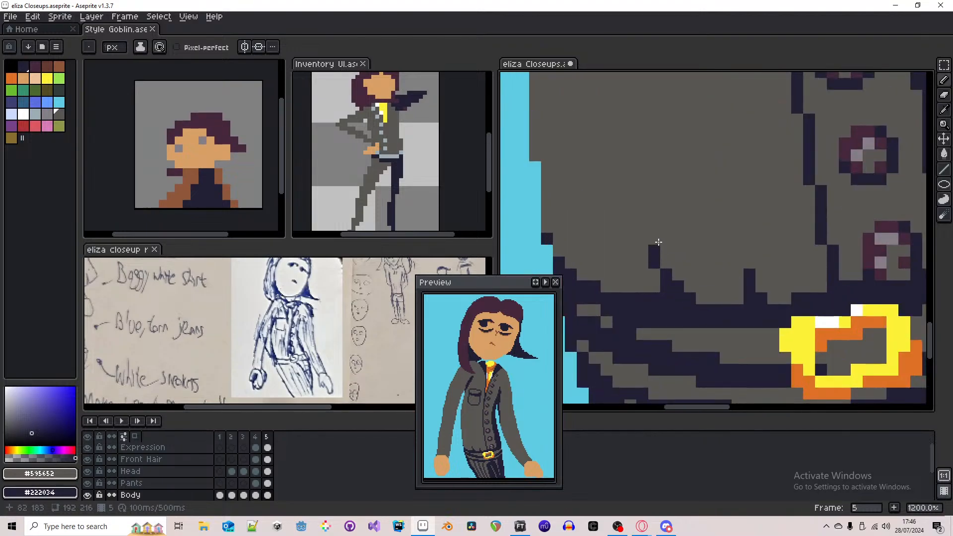
scroll(661, 260, down, 2)
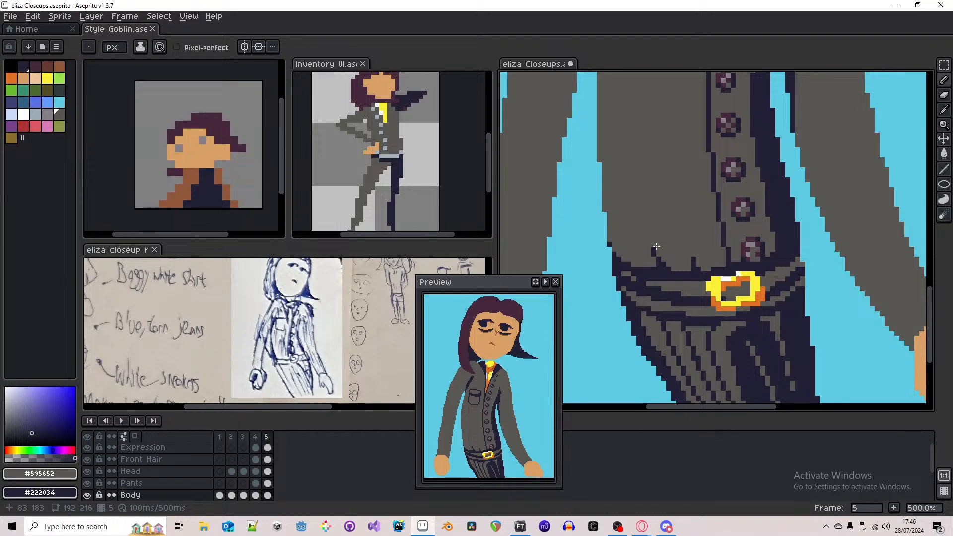
scroll(615, 242, up, 1)
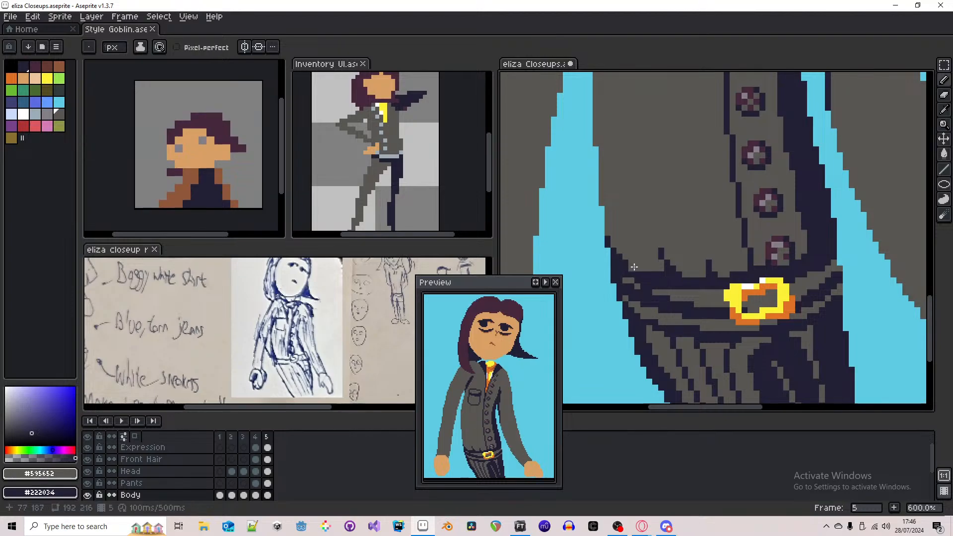
scroll(652, 256, down, 3)
scroll(652, 256, down, 1)
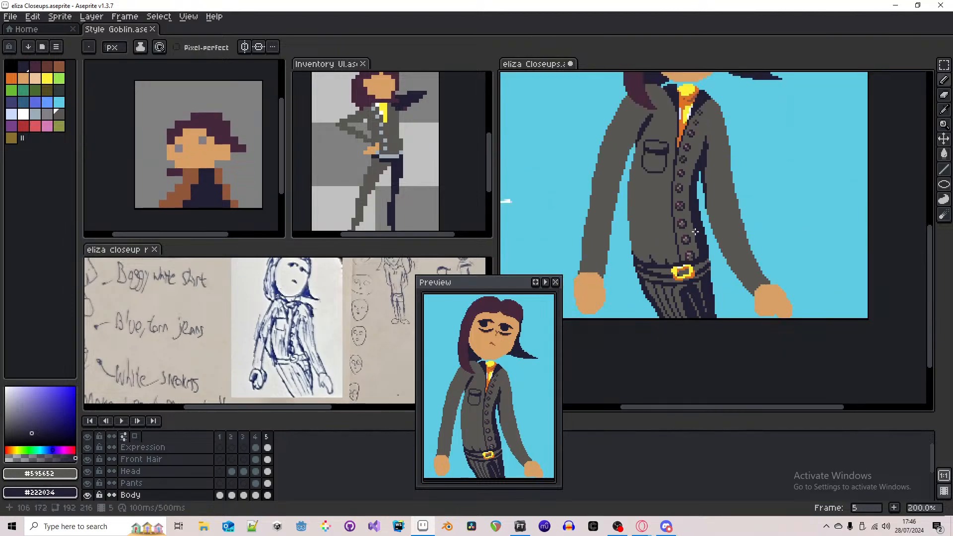
scroll(665, 256, down, 1)
scroll(671, 239, up, 6)
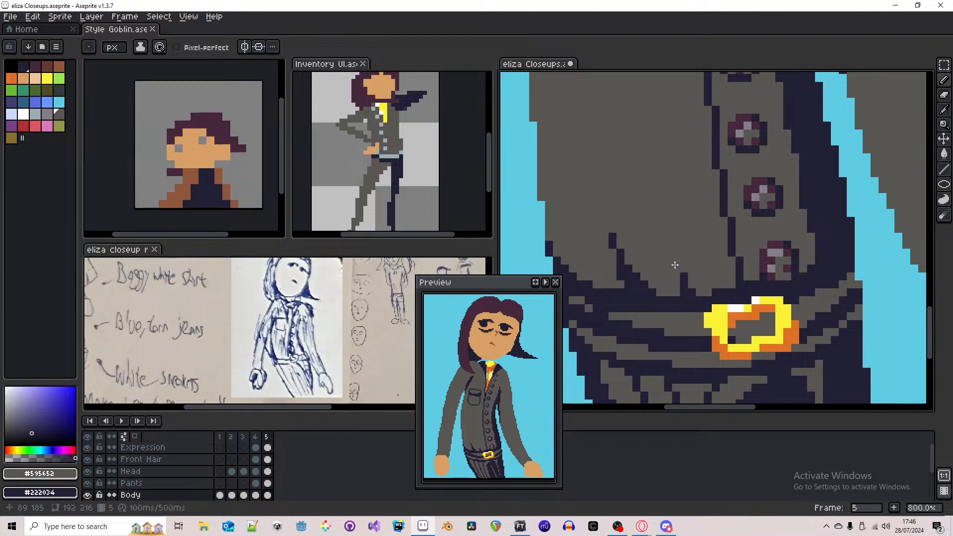
- Reshape the hem fold nearest the belt buckle into a crease slanting up to the left, using navy #222034 and grey #595652
drag(676, 268, 686, 285)
right_click(676, 285)
key(ctrl+z)
scroll(678, 261, down, 4)
scroll(677, 262, down, 2)
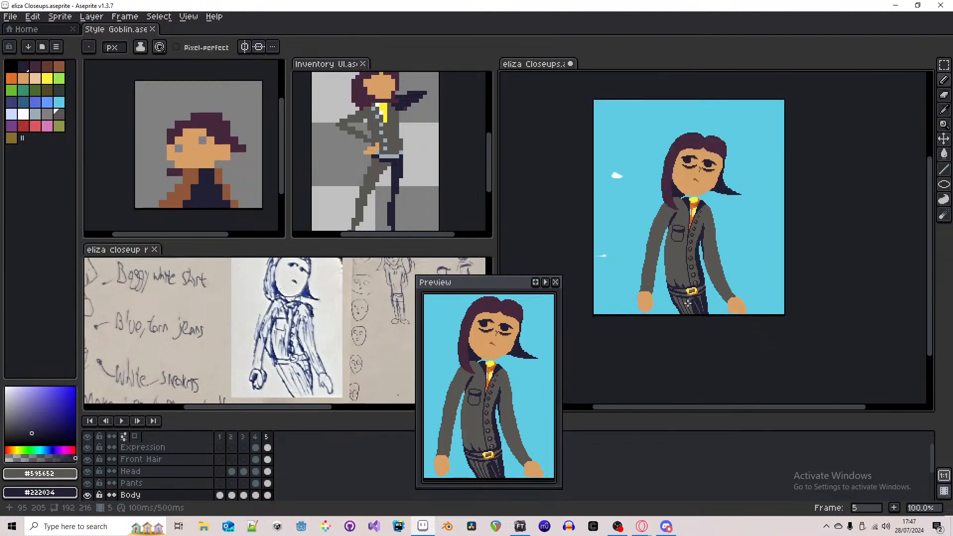
scroll(679, 278, up, 7)
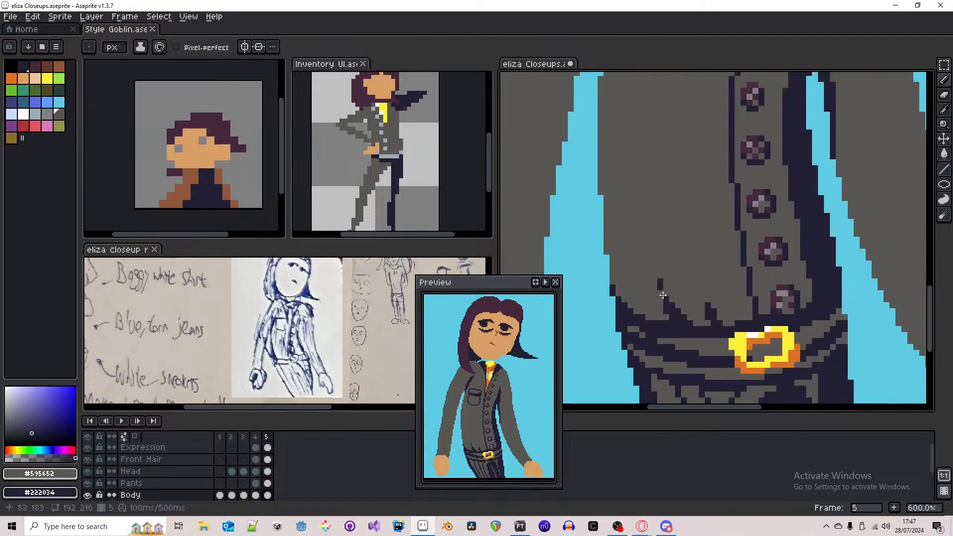
scroll(674, 283, down, 7)
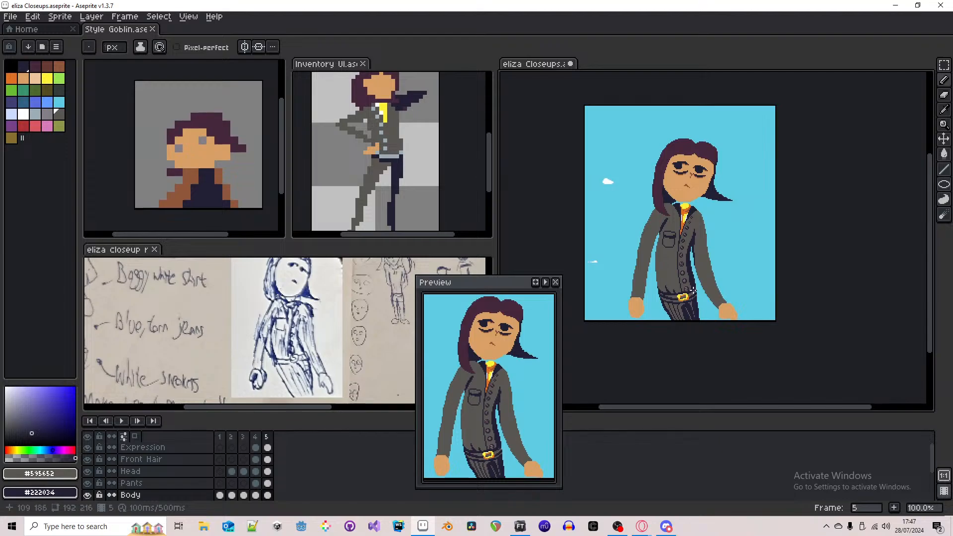
scroll(691, 295, up, 5)
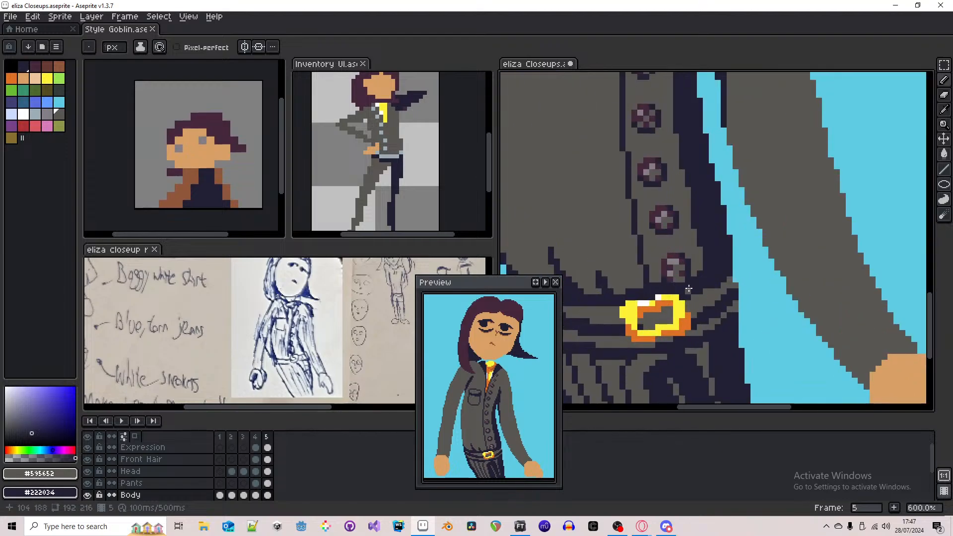
scroll(690, 293, down, 4)
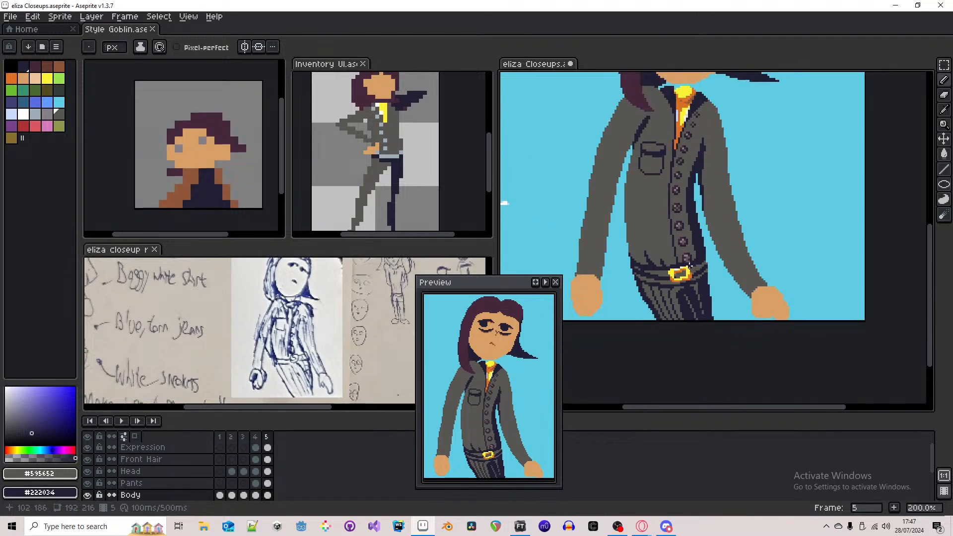
scroll(702, 306, down, 1)
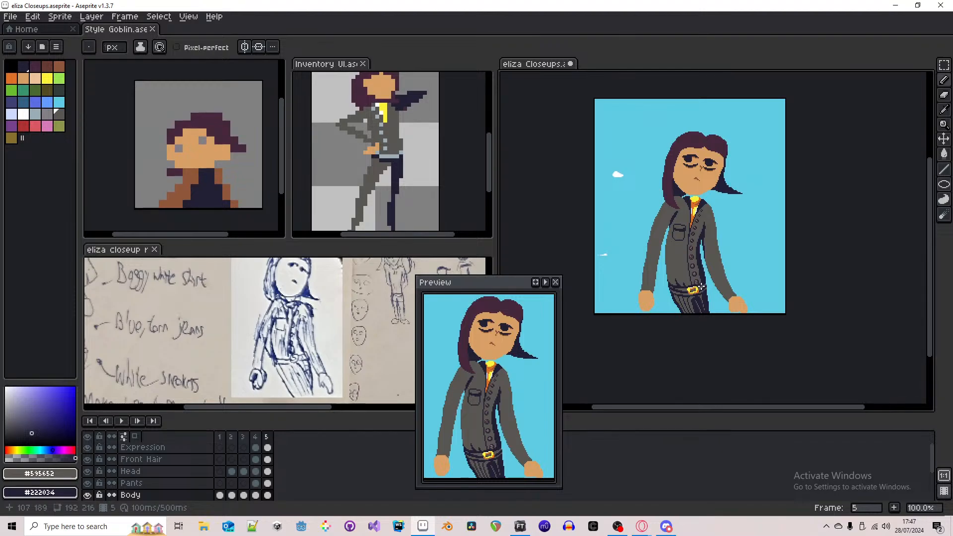
- Sample the dark plum #45283c from a jacket button and inspect the button row from the belt up to the collar
key(b)
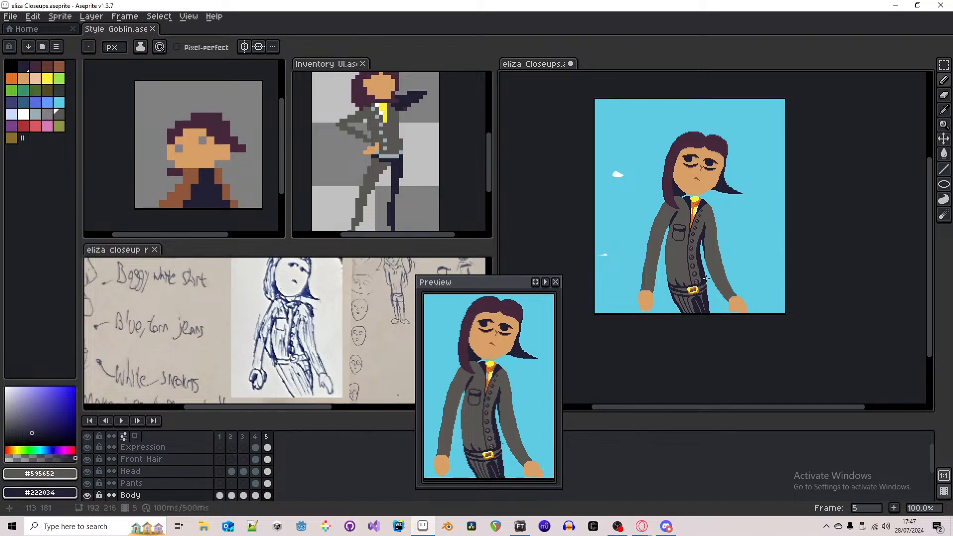
scroll(701, 282, up, 2)
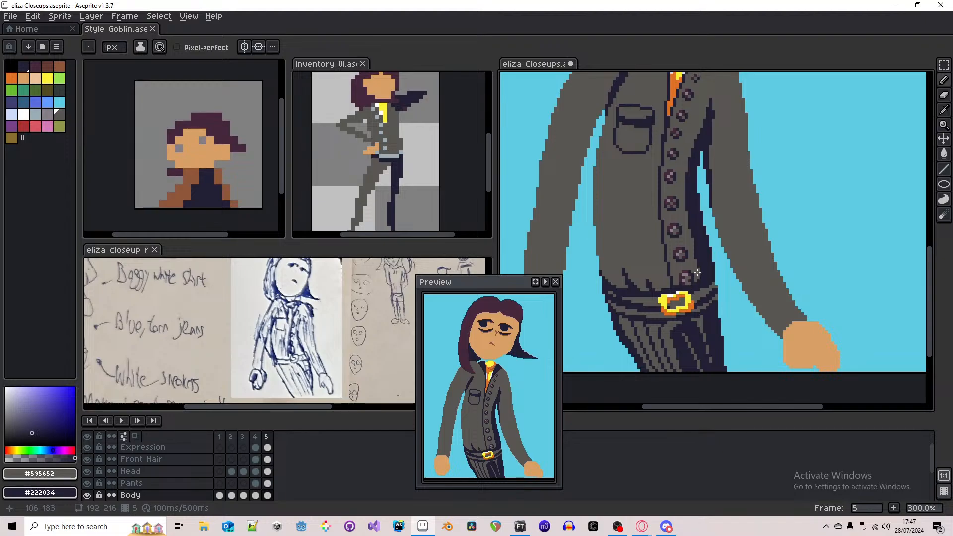
scroll(698, 272, up, 3)
alt+click(665, 239)
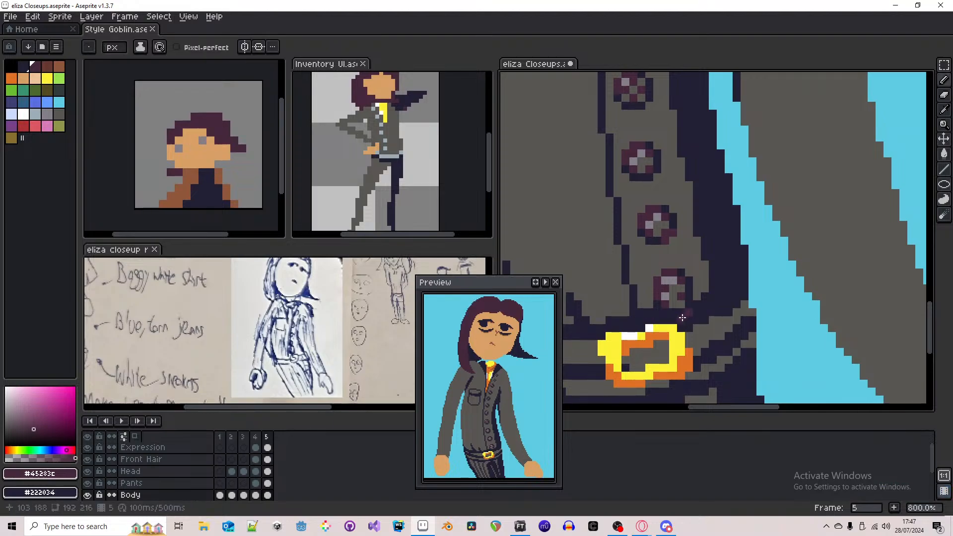
scroll(676, 278, up, 3)
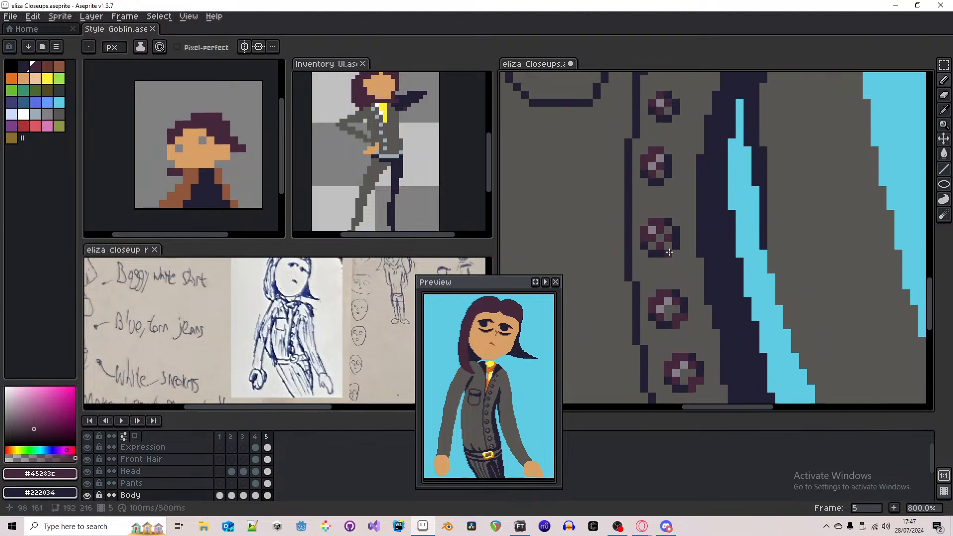
scroll(682, 269, up, 2)
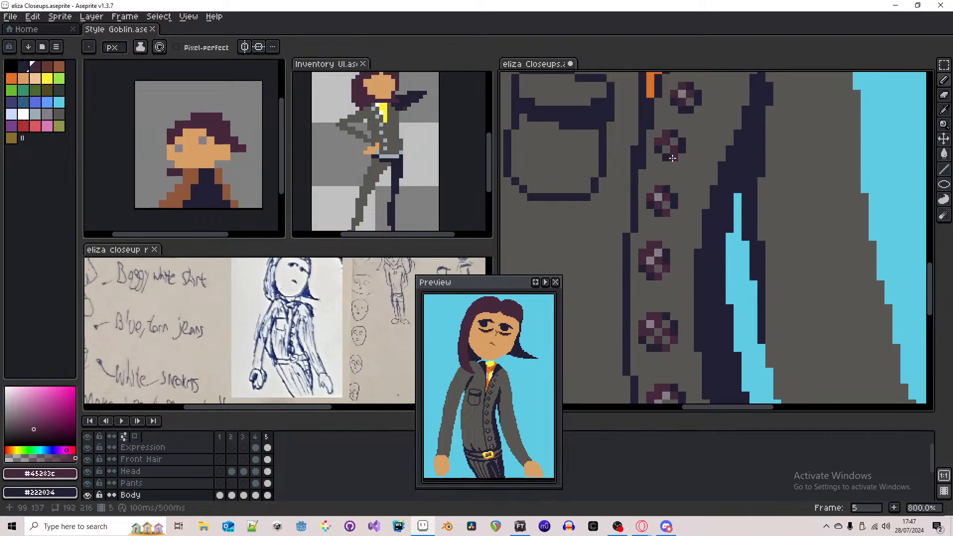
scroll(670, 223, up, 3)
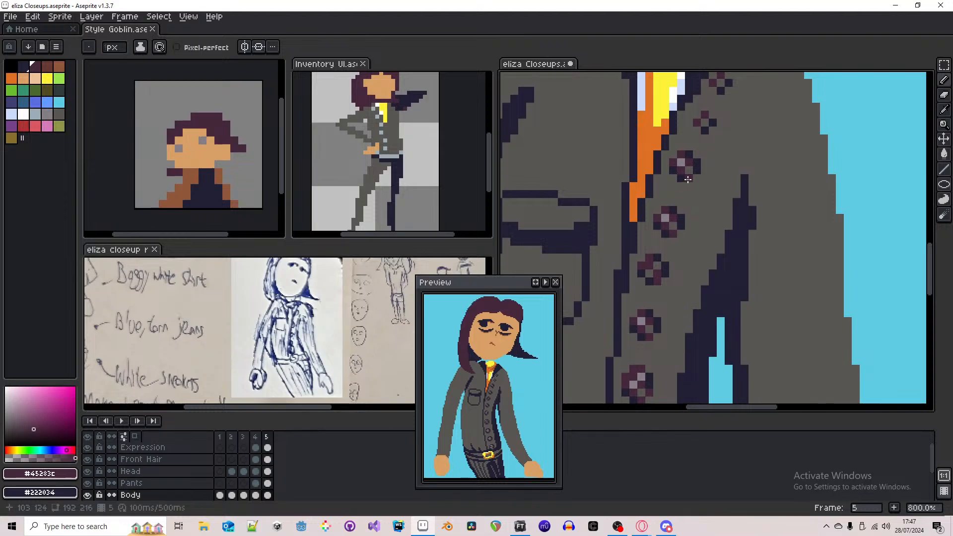
scroll(695, 181, up, 2)
scroll(694, 259, down, 4)
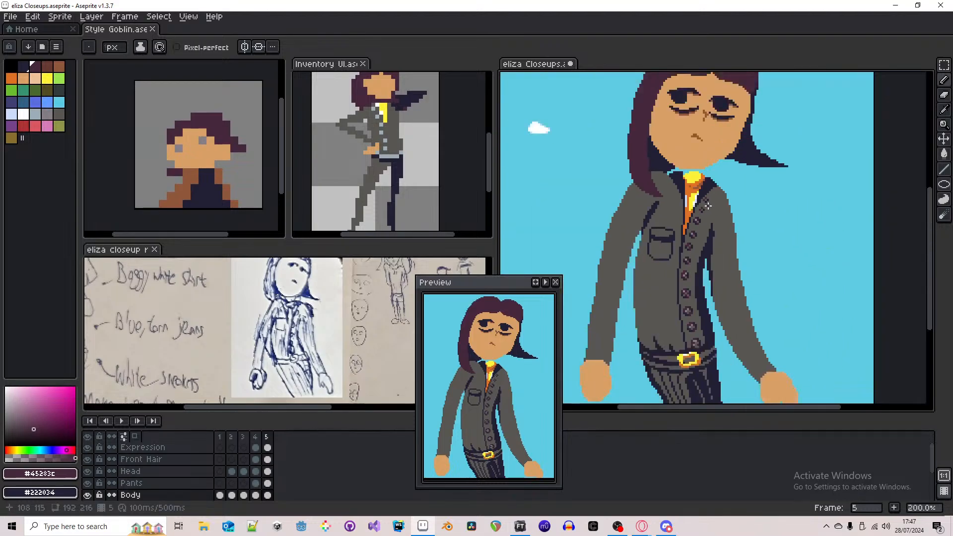
scroll(704, 217, down, 1)
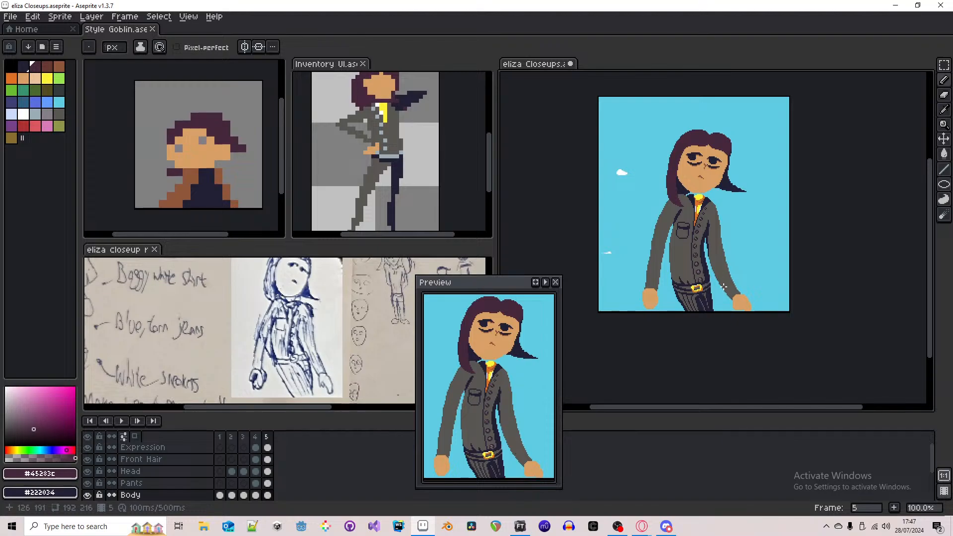
scroll(715, 287, up, 2)
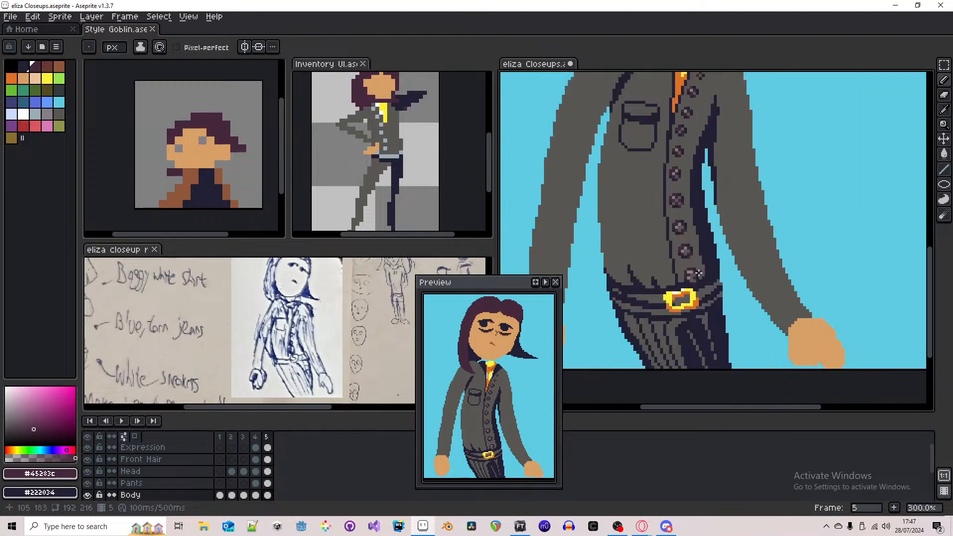
scroll(659, 280, down, 1)
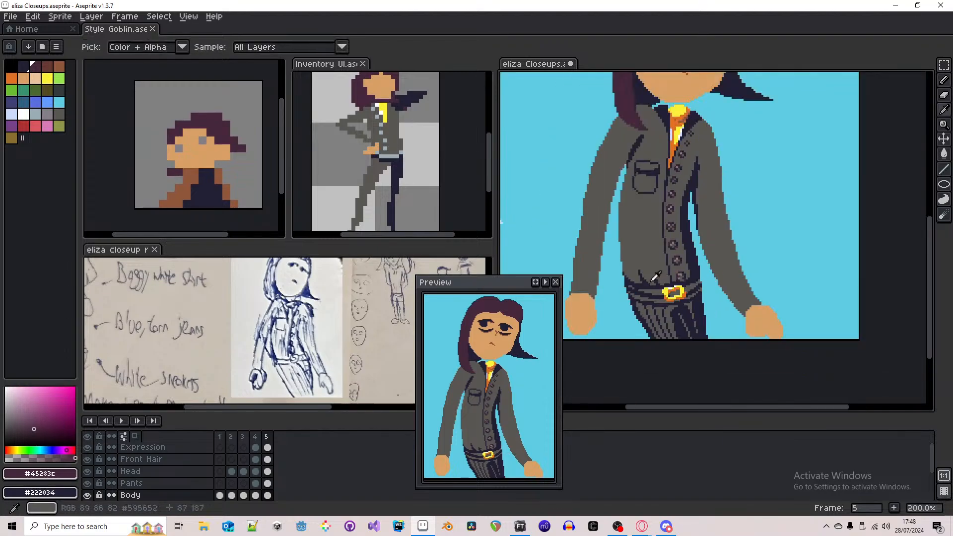
- Pick up the jacket grey #595652 again and extend the dark navy #222034 outline from the hem up the jacket's left edge
alt+click(647, 282)
alt+click(647, 265)
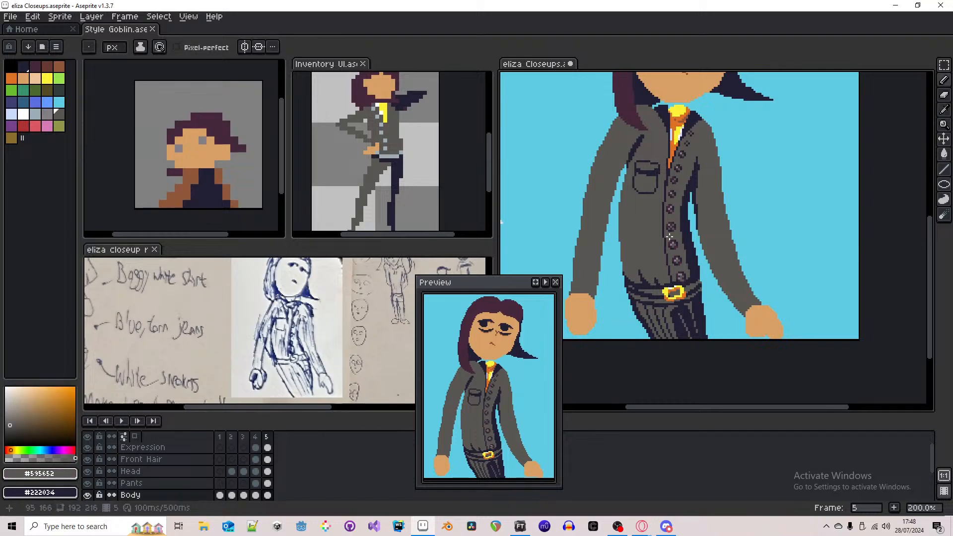
drag(670, 237, 694, 294)
scroll(700, 238, down, 1)
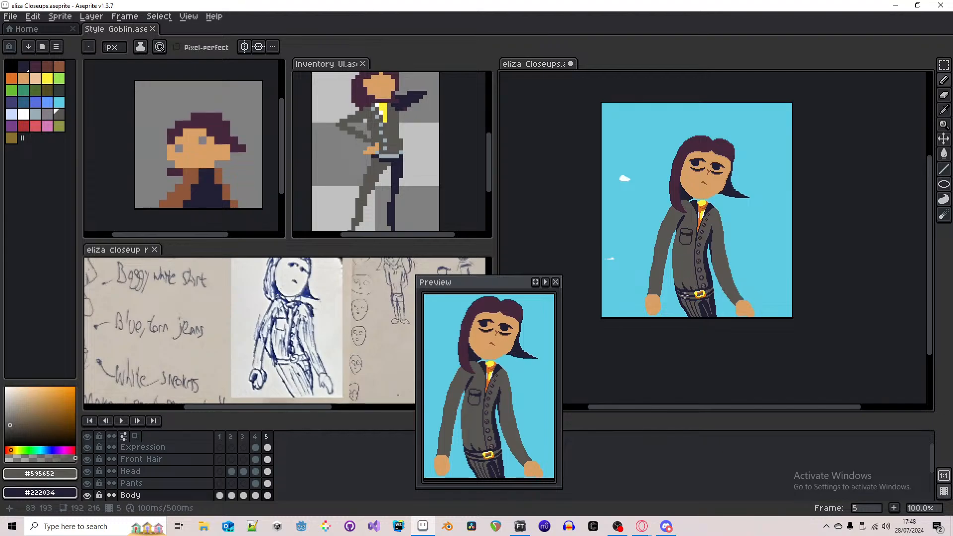
scroll(681, 286, up, 4)
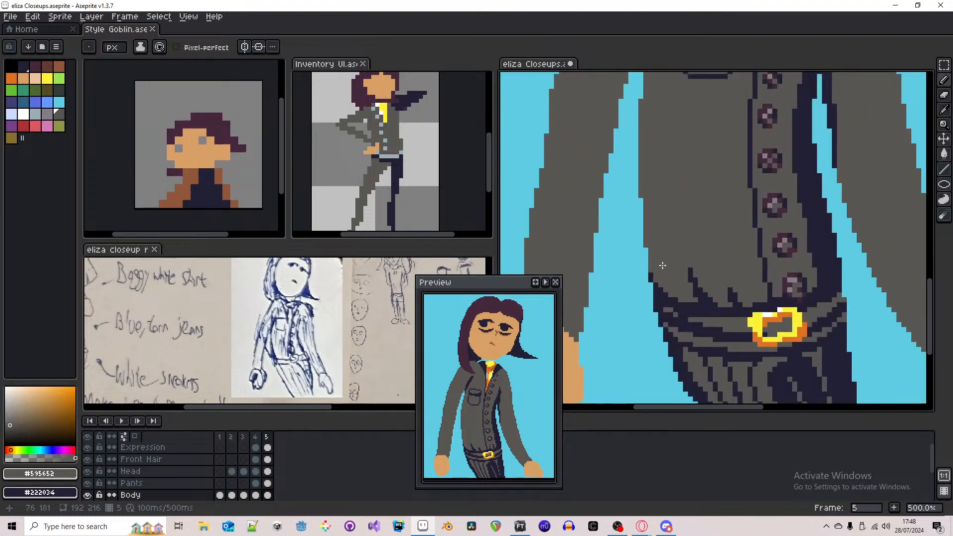
mouse_move(647, 234)
mouse_down()
mouse_move(663, 290)
mouse_move(650, 222)
mouse_up()
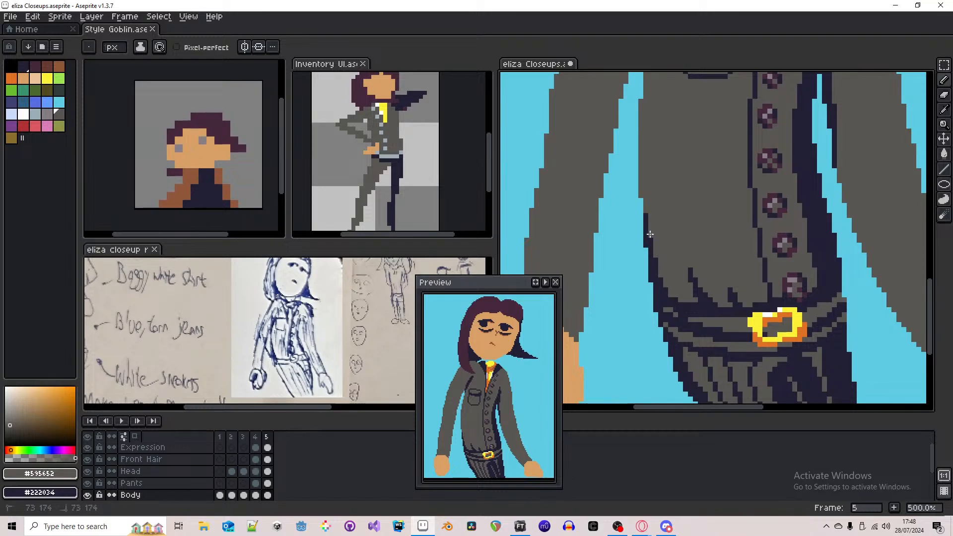
scroll(648, 243, down, 4)
scroll(666, 263, up, 5)
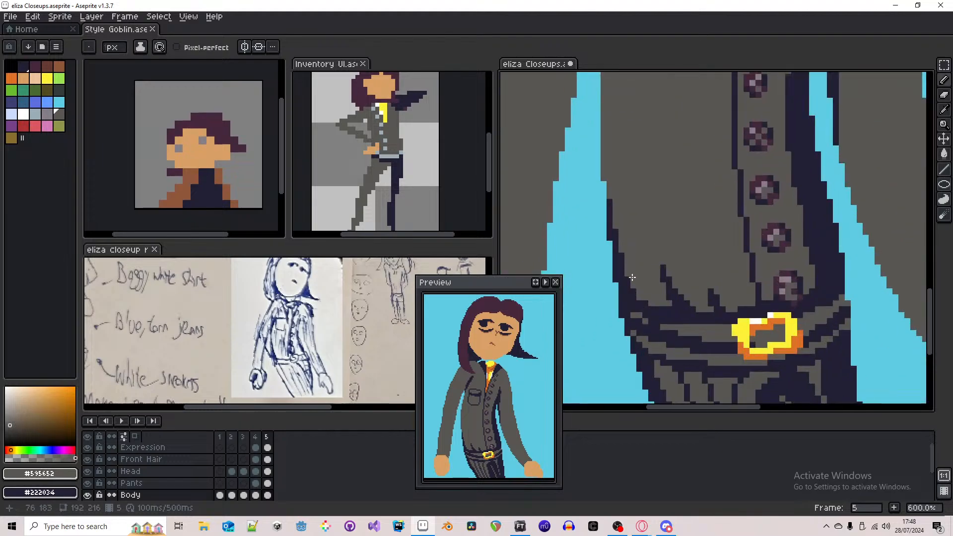
- Compare the whole jacket figure in frame 5 with the green-top figure in frame 4
scroll(638, 298, down, 5)
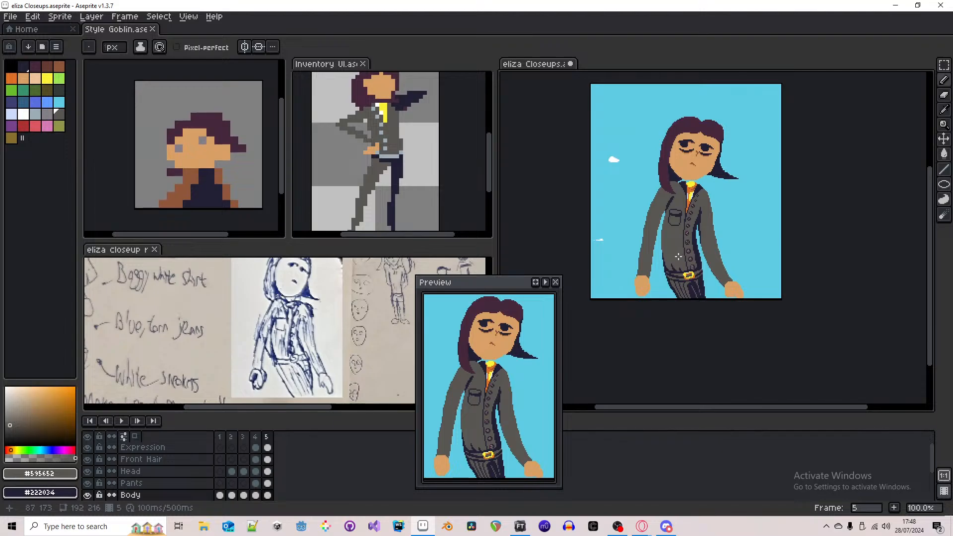
key(Left)
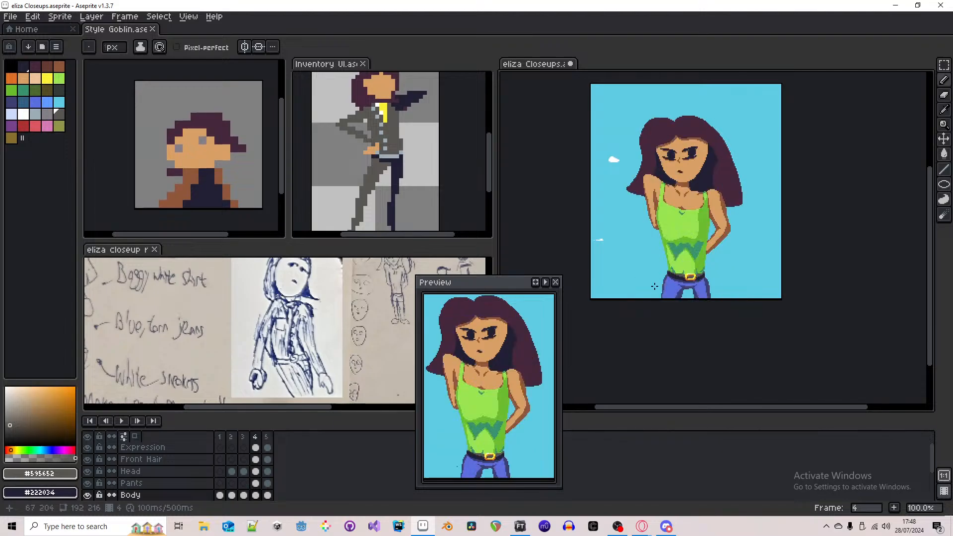
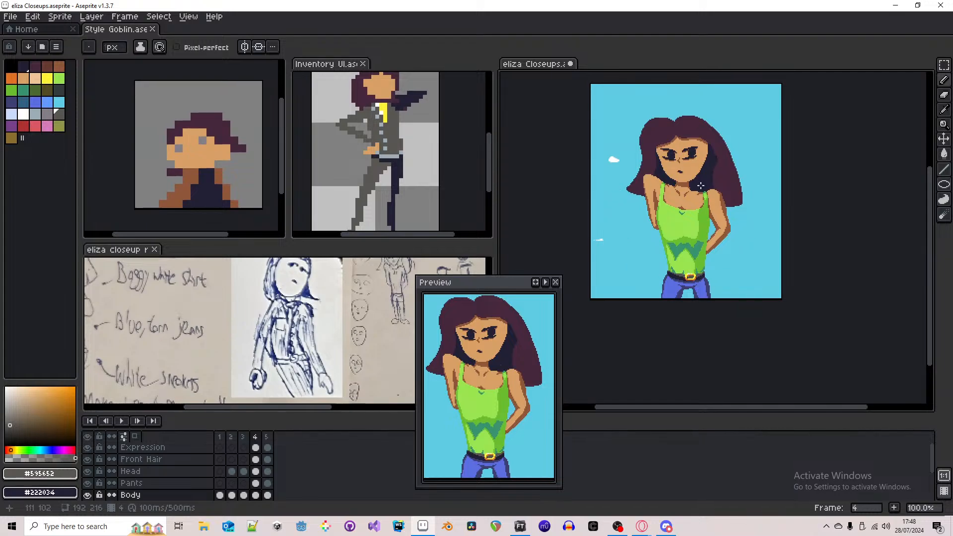
key(Right)
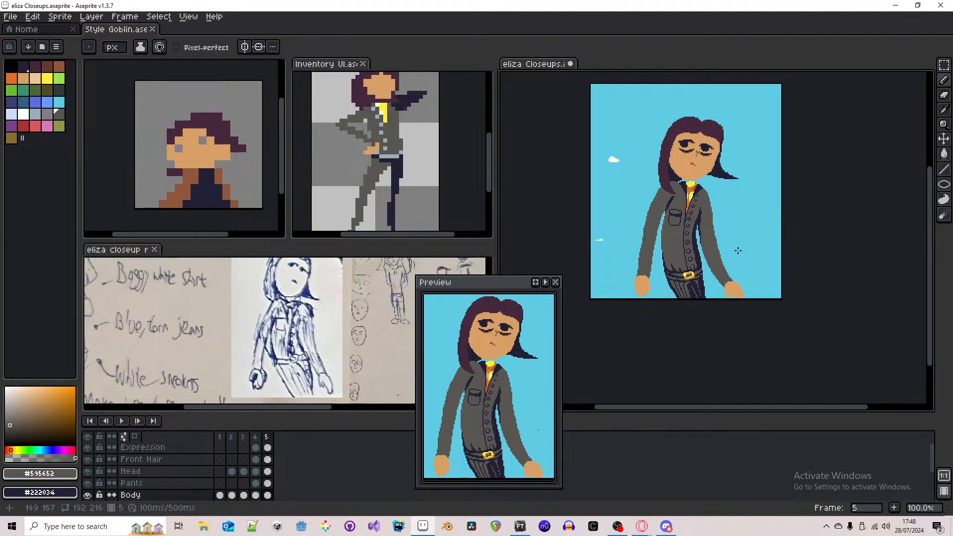
key(m)
drag(657, 225, 686, 269)
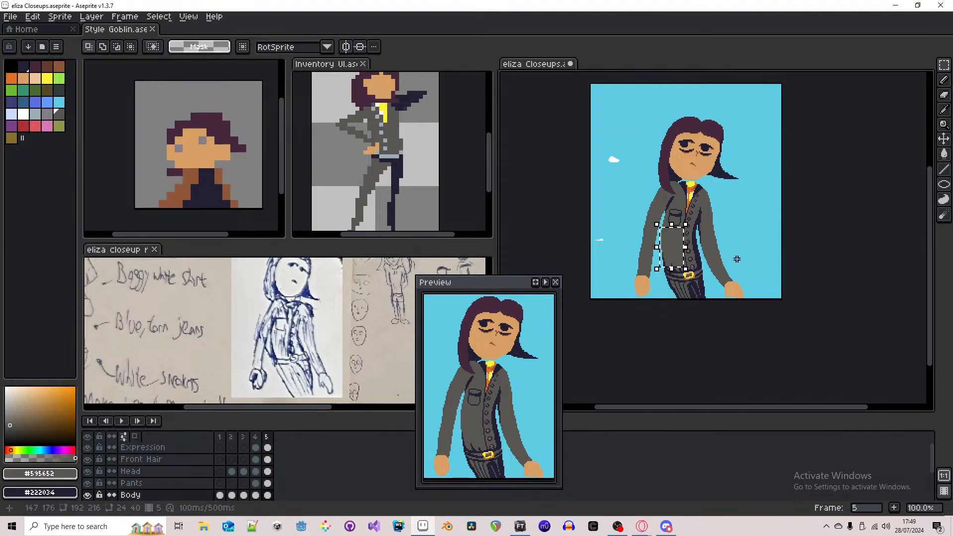
key(ctrl+d)
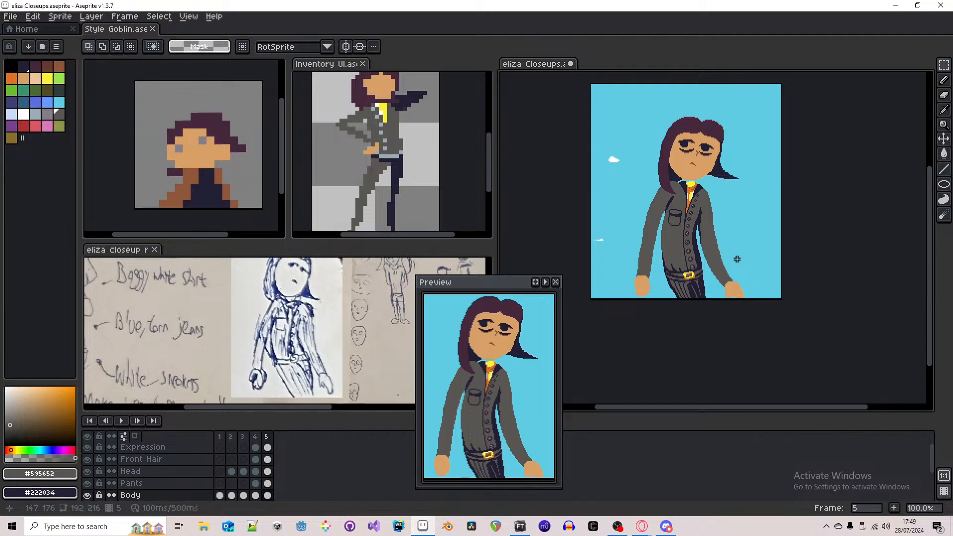
key(b)
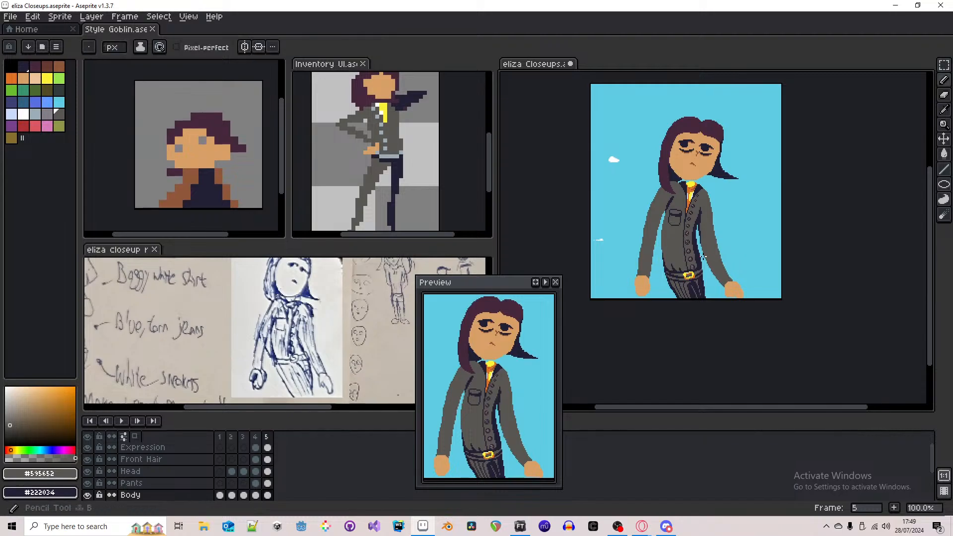
scroll(687, 255, up, 1)
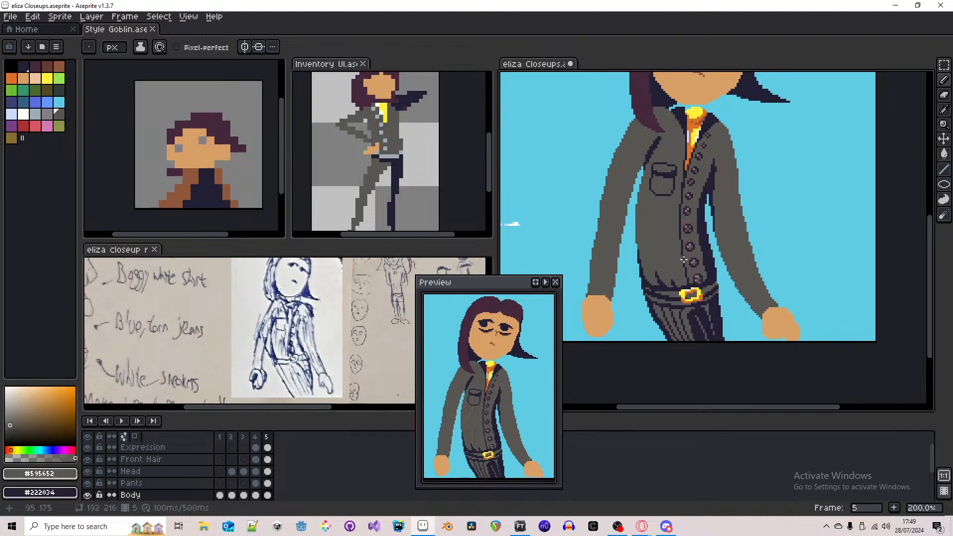
scroll(678, 224, down, 1)
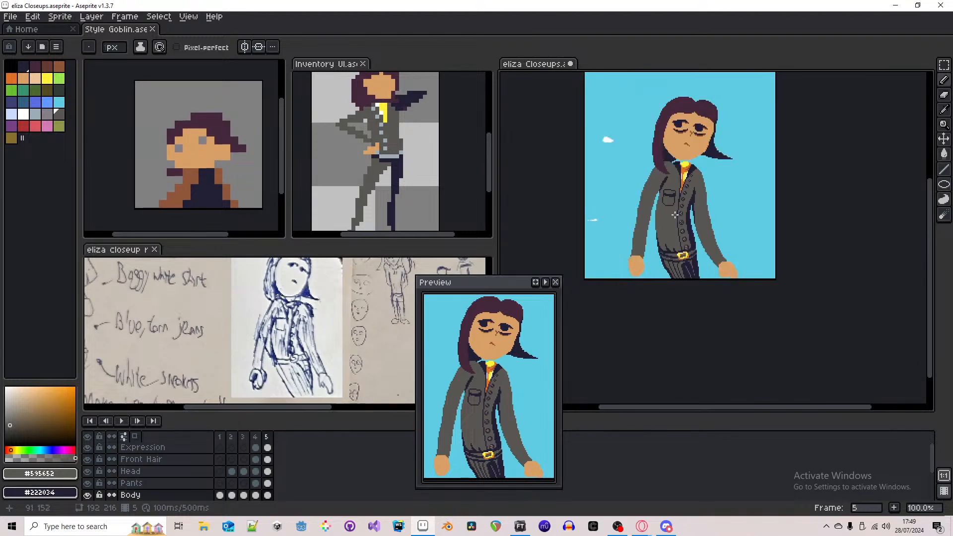
scroll(680, 262, up, 3)
key(alt)
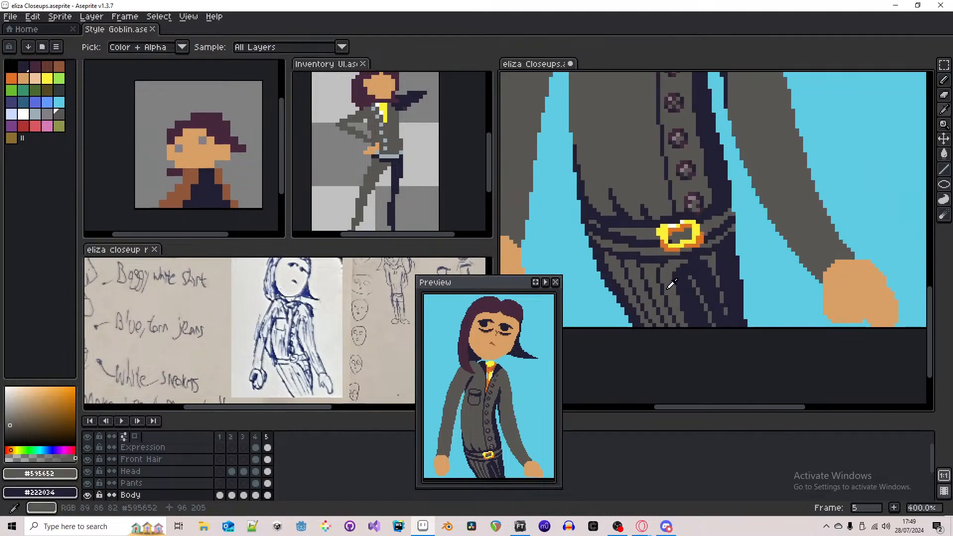
key(m)
drag(602, 262, 690, 323)
click(822, 305)
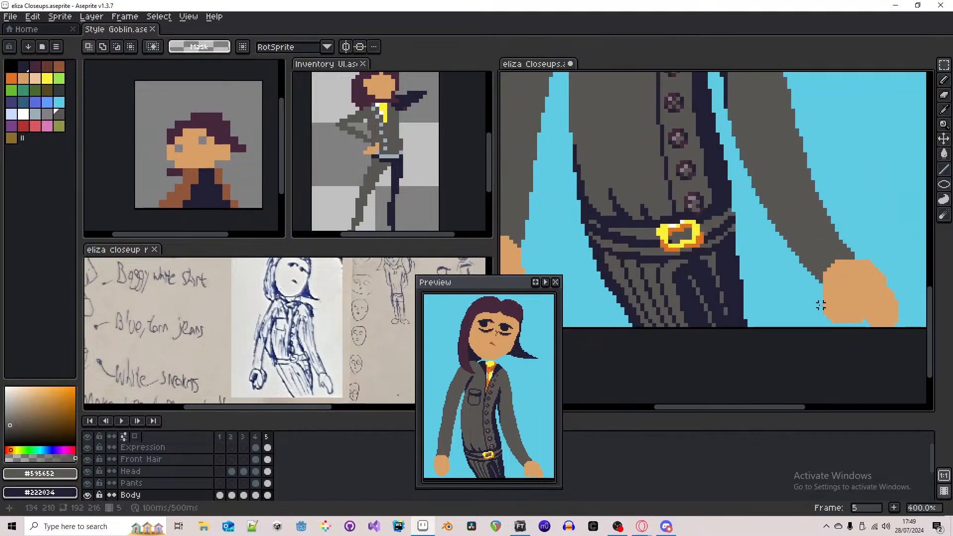
scroll(628, 263, down, 3)
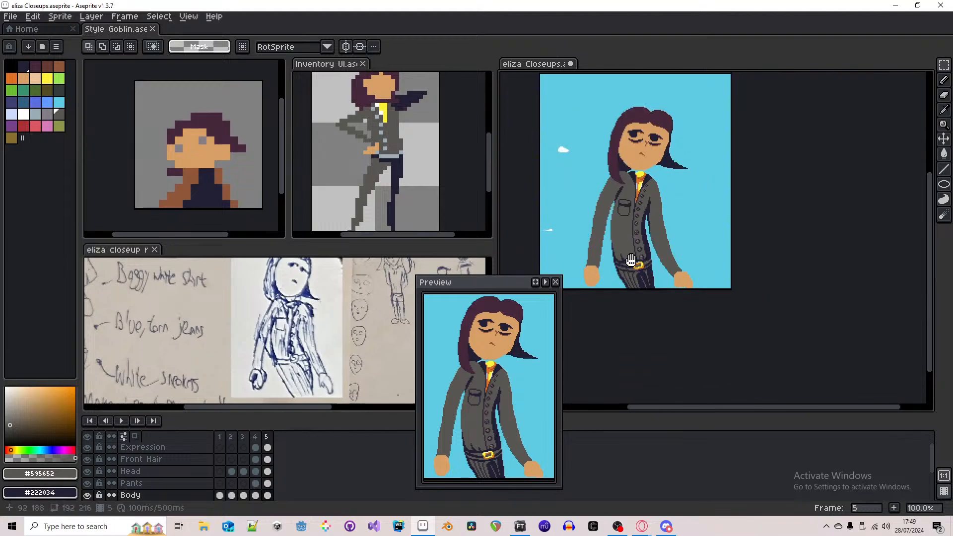
- Inspect the jacket's button row, placket line and belt area both close up and within the whole figure in frame 5
key(b)
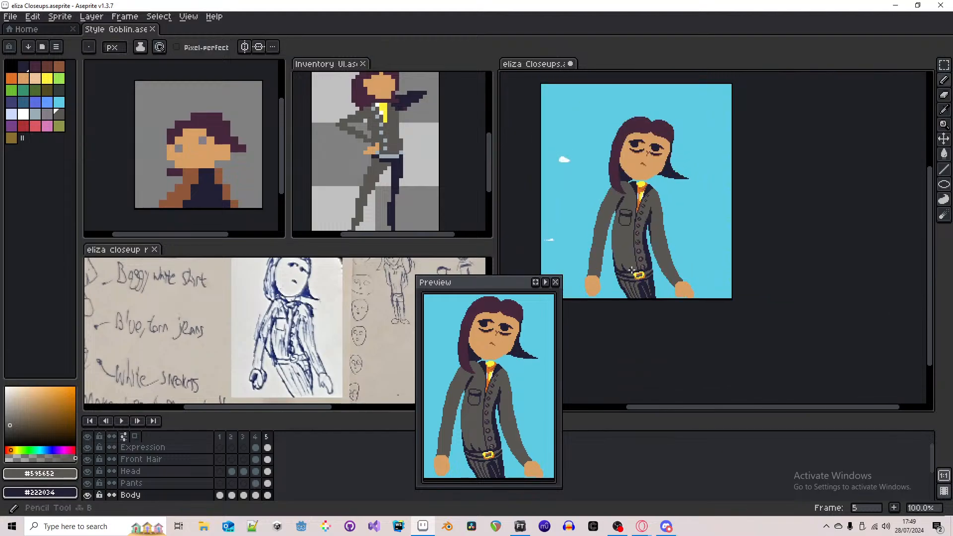
scroll(631, 269, up, 1)
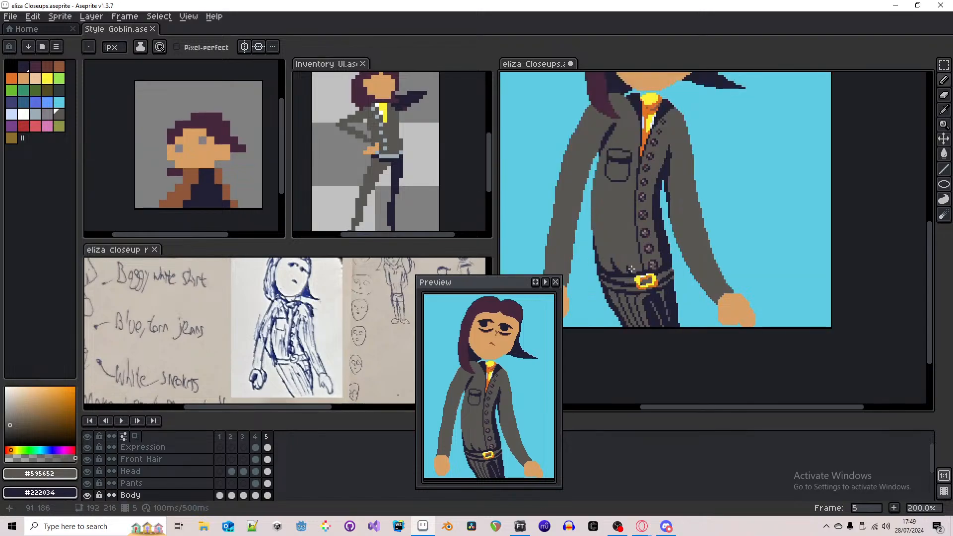
scroll(636, 248, up, 1)
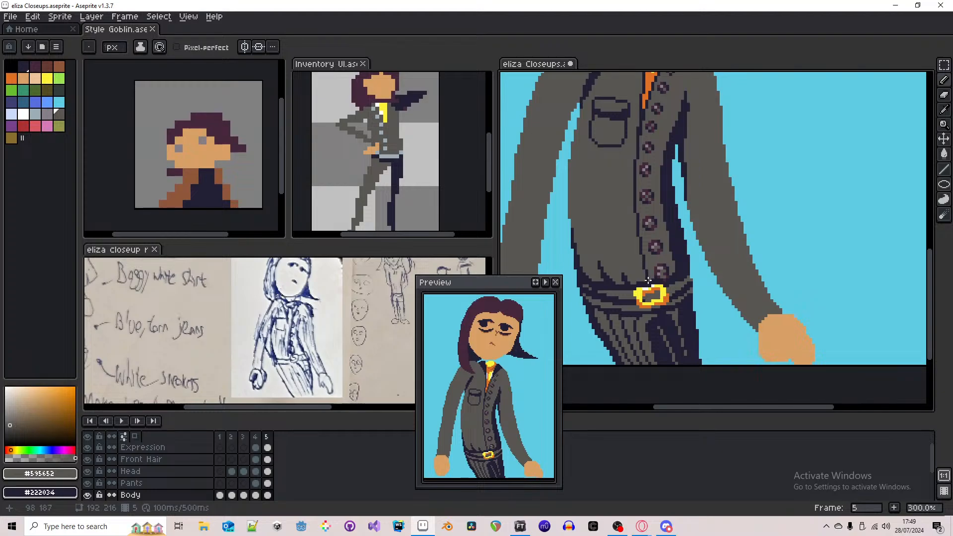
scroll(649, 280, down, 2)
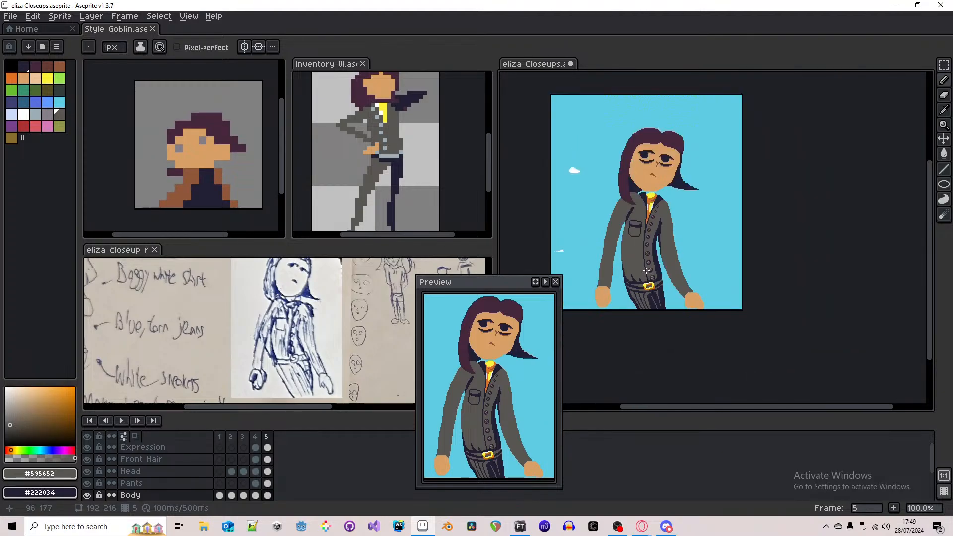
drag(687, 279, 711, 292)
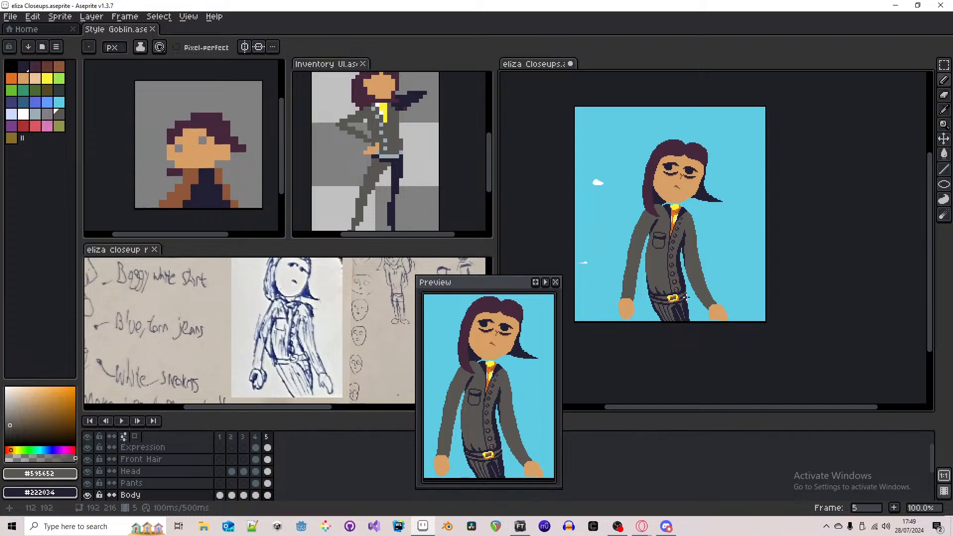
scroll(668, 271, up, 1)
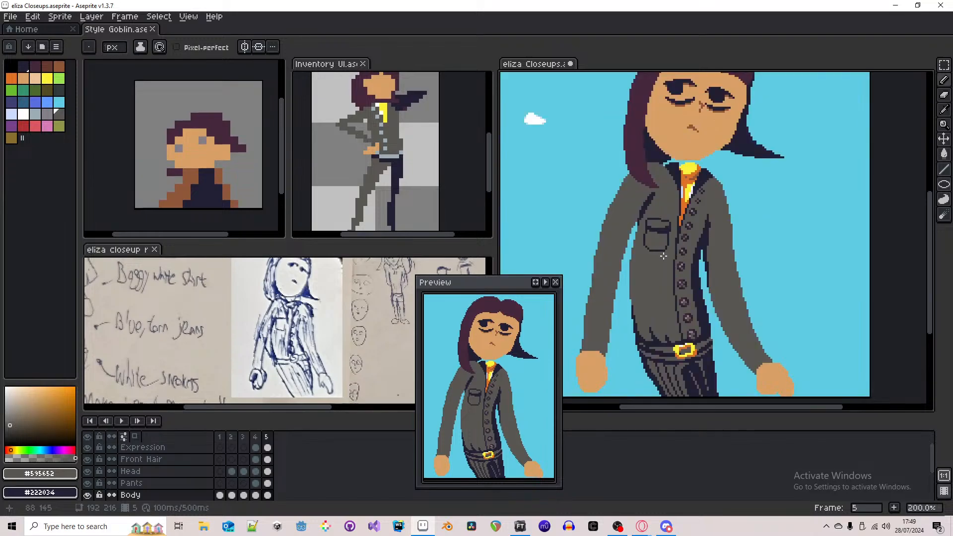
scroll(663, 256, down, 1)
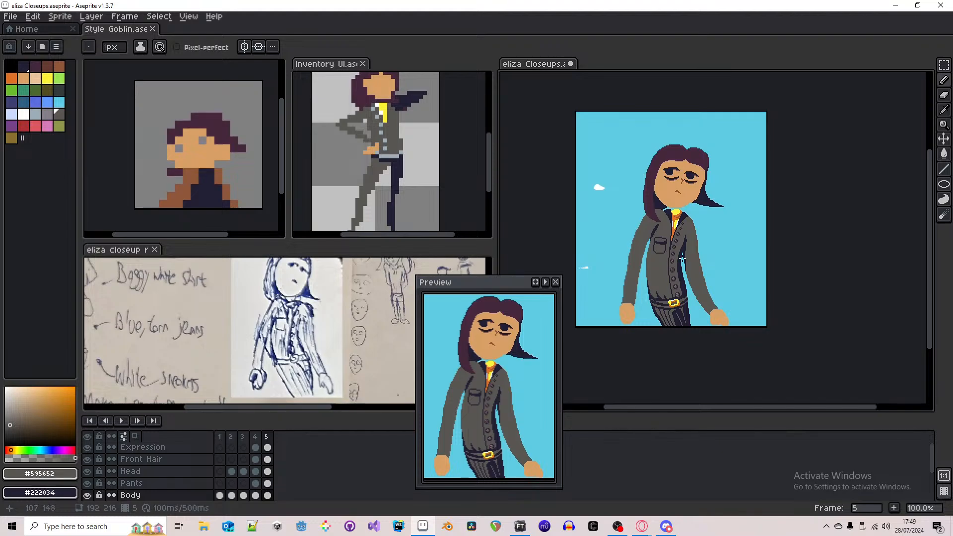
scroll(663, 260, up, 3)
scroll(660, 247, down, 3)
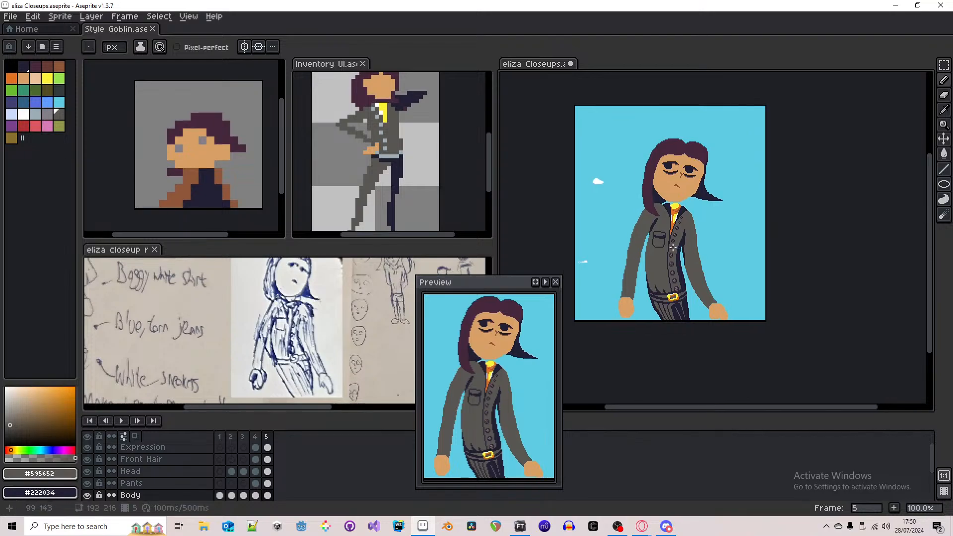
scroll(671, 248, up, 1)
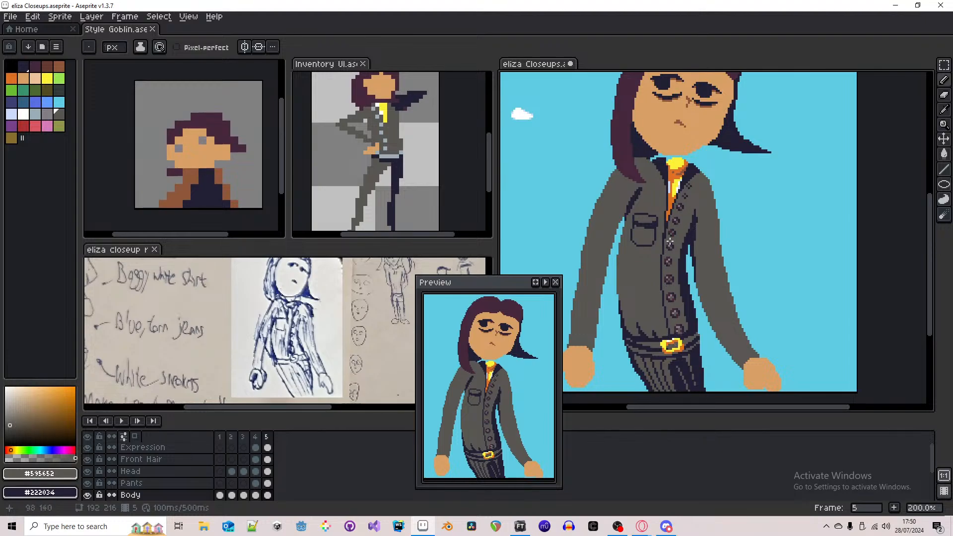
scroll(670, 288, down, 1)
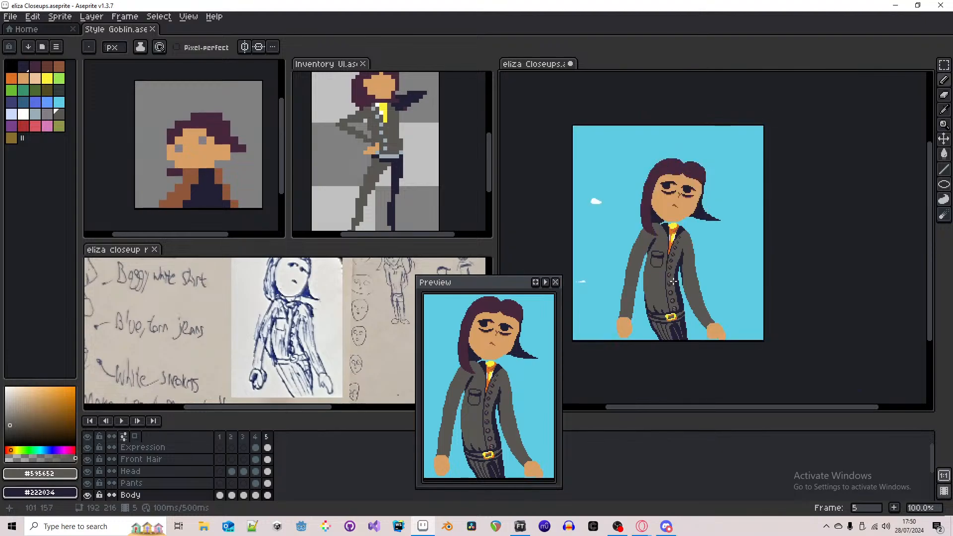
- Thicken the dark navy #222034 placket line beside the jacket buttons, from the base of the collar opening down toward the belt buckle
scroll(671, 287, up, 2)
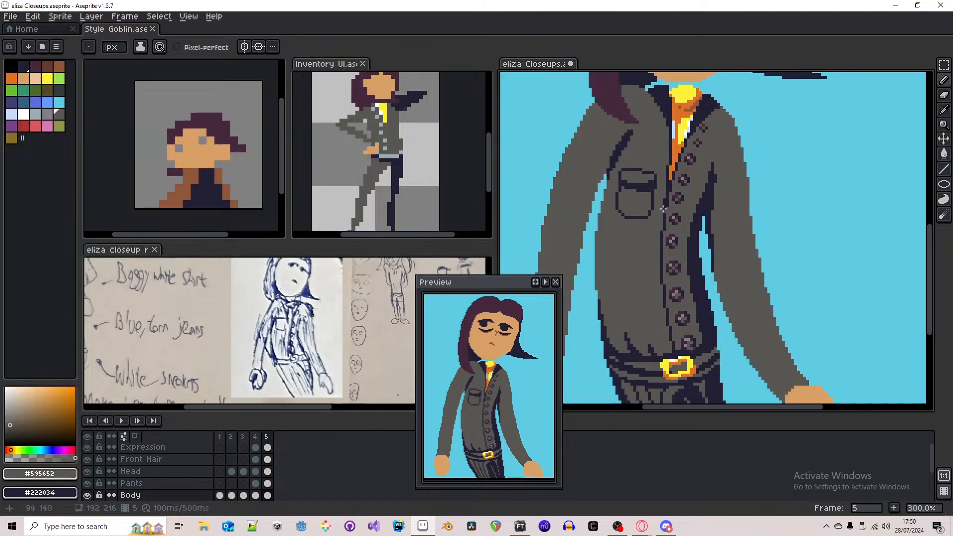
mouse_move(667, 190)
mouse_down()
mouse_move(657, 269)
mouse_move(672, 351)
mouse_move(657, 263)
mouse_move(667, 173)
mouse_move(657, 254)
mouse_up()
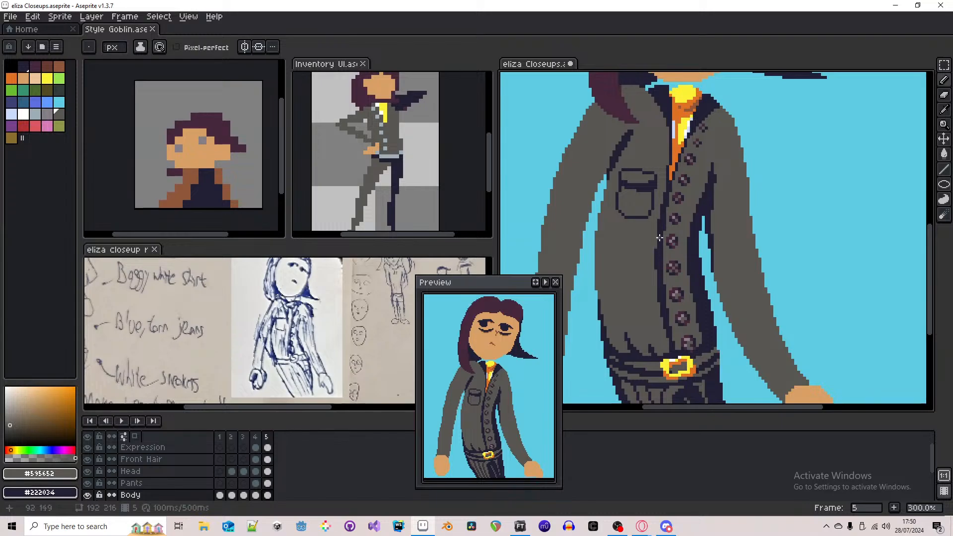
scroll(668, 232, down, 2)
scroll(663, 222, up, 3)
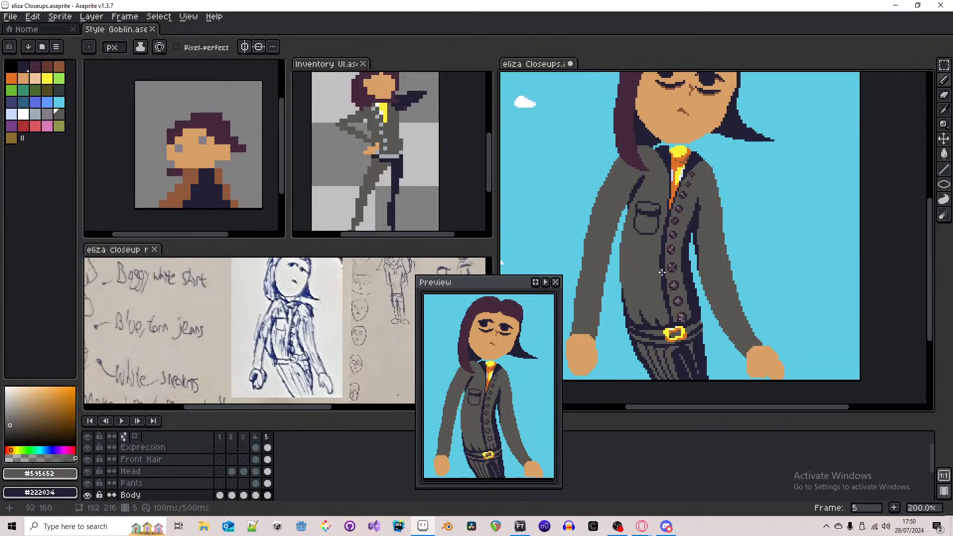
scroll(662, 272, up, 2)
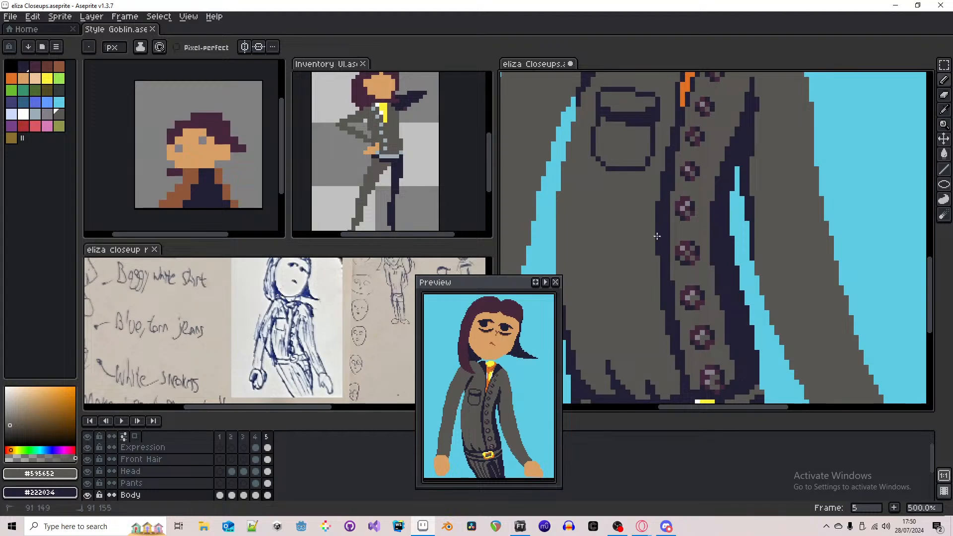
scroll(658, 207, down, 1)
scroll(658, 206, down, 2)
scroll(668, 186, up, 2)
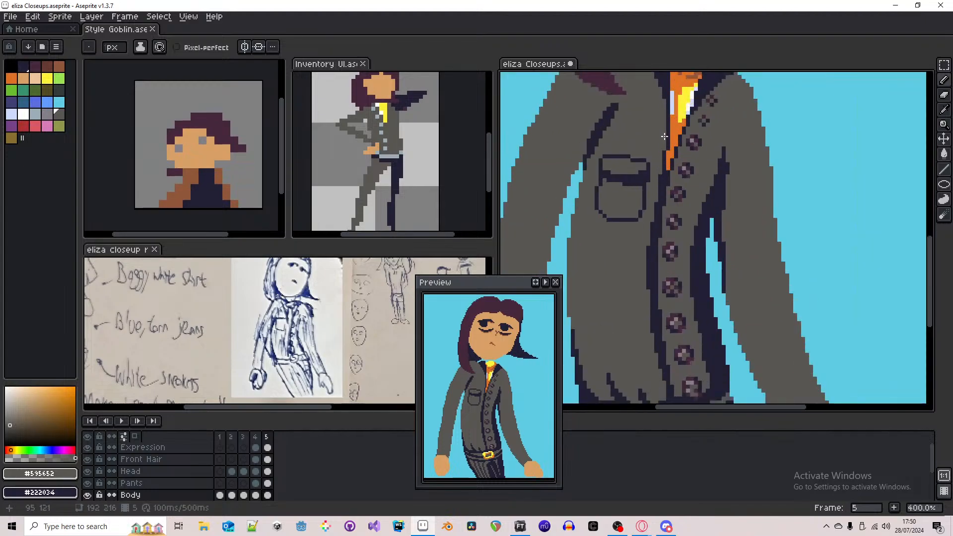
scroll(670, 215, down, 3)
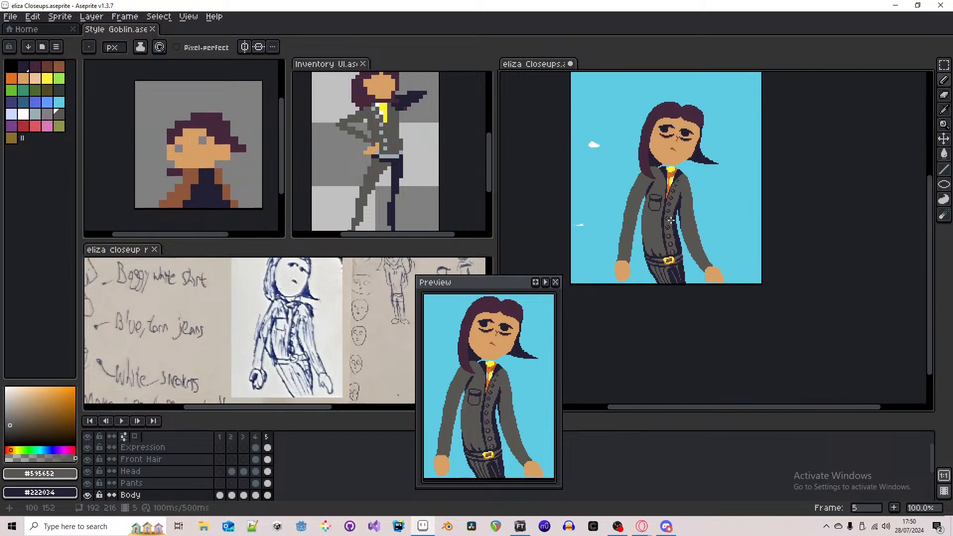
scroll(666, 222, up, 4)
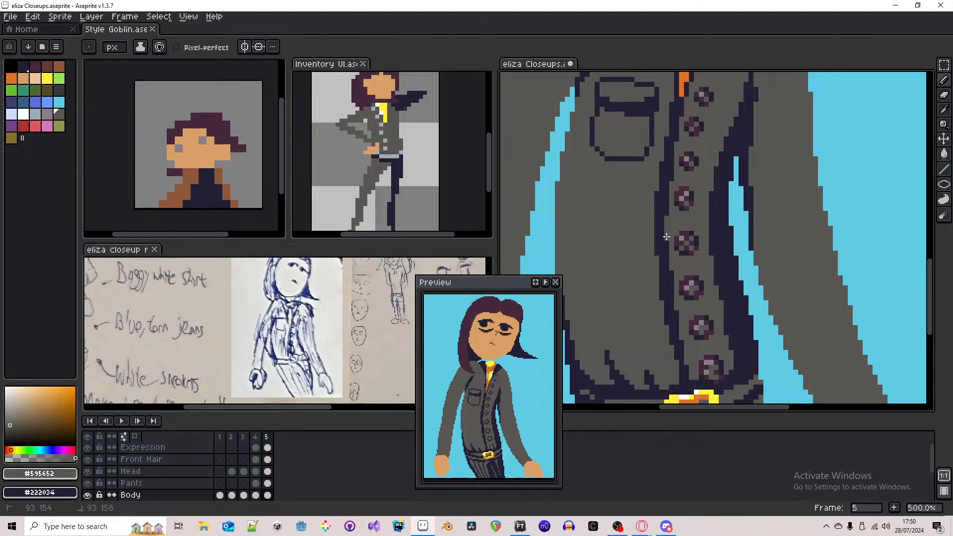
scroll(667, 237, down, 4)
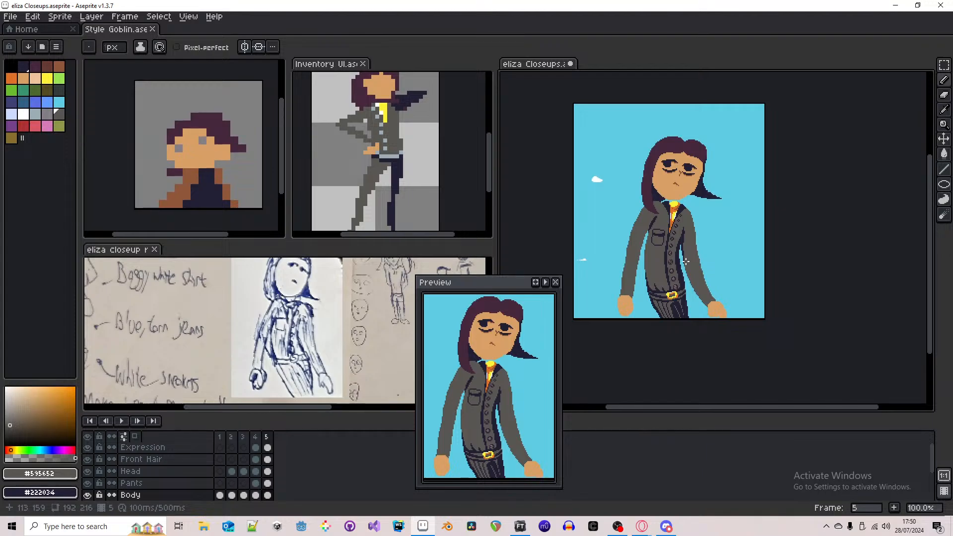
- Examine the placket line close up and against the whole figure, and compare frame 5 with frame 4
scroll(683, 268, up, 1)
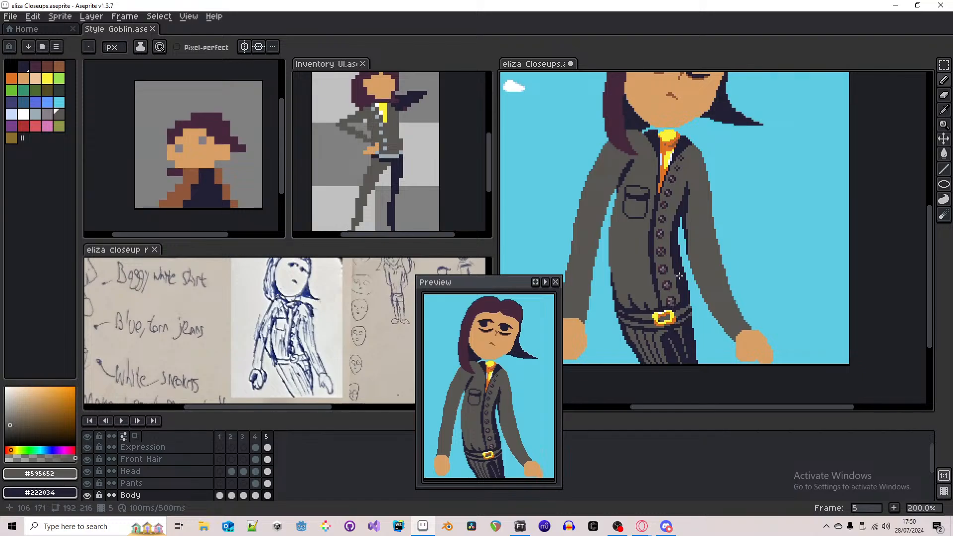
scroll(681, 276, down, 1)
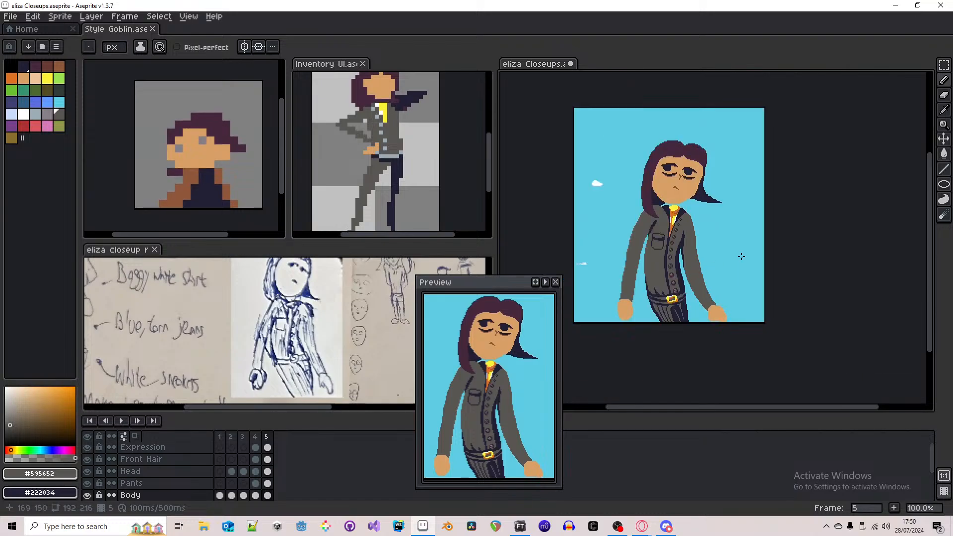
drag(744, 257, 749, 261)
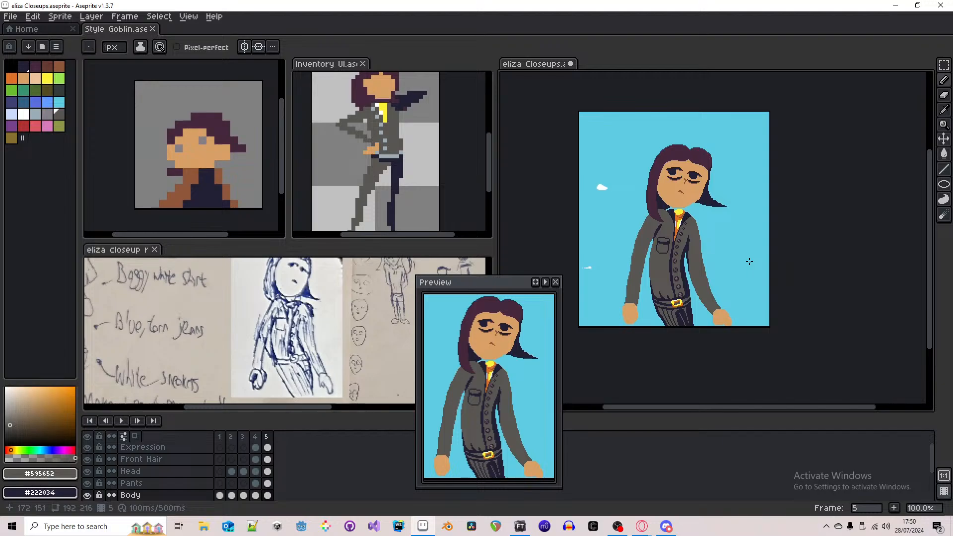
key(Left)
key(Right)
scroll(680, 292, up, 4)
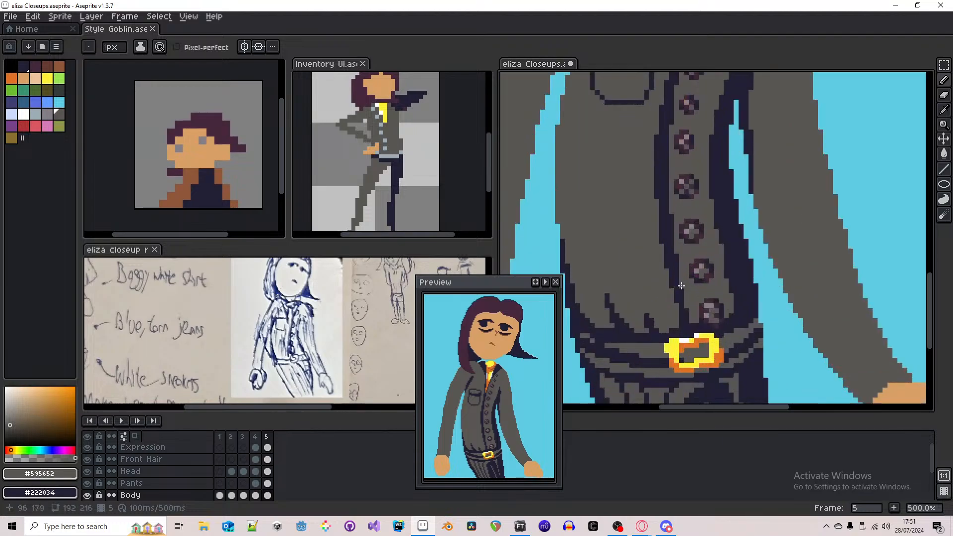
scroll(681, 286, up, 1)
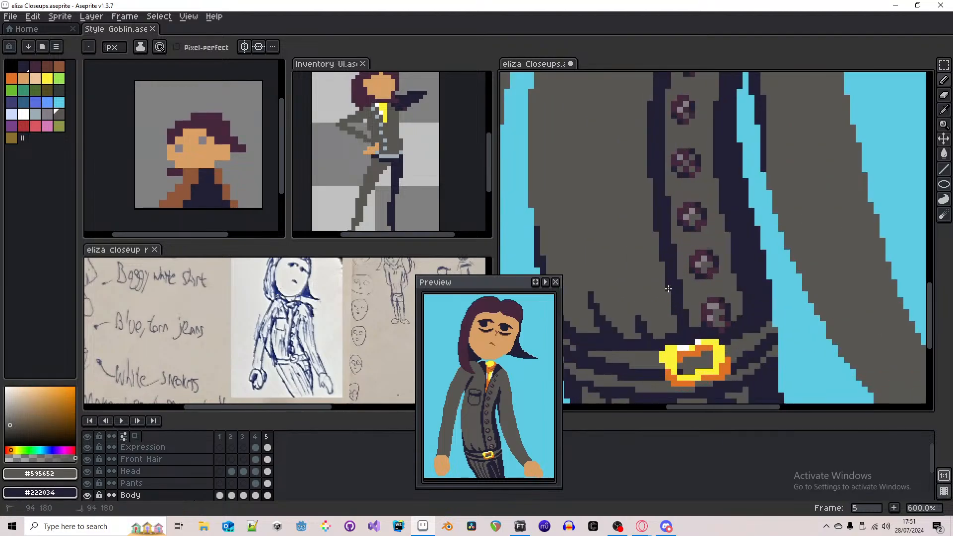
scroll(668, 289, down, 4)
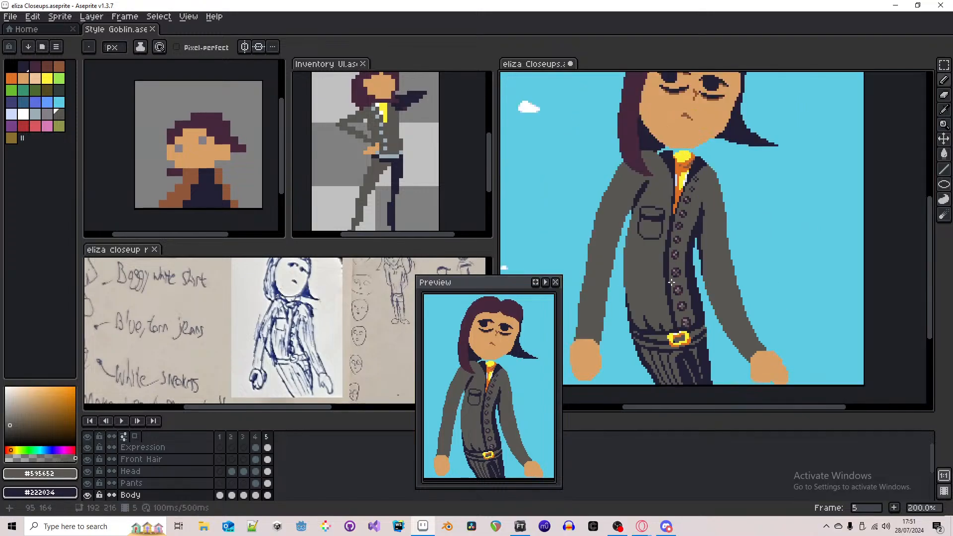
scroll(670, 278, down, 1)
scroll(666, 248, up, 3)
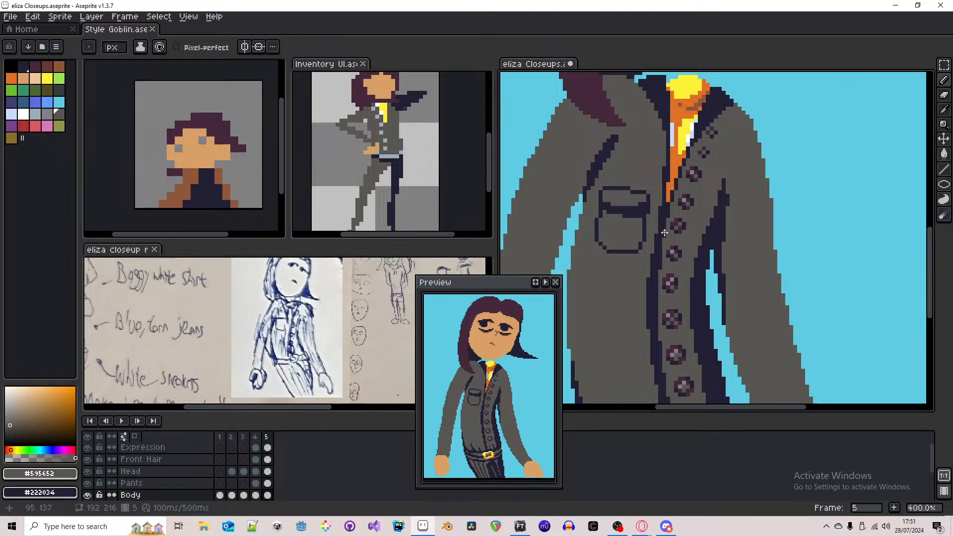
scroll(665, 232, down, 2)
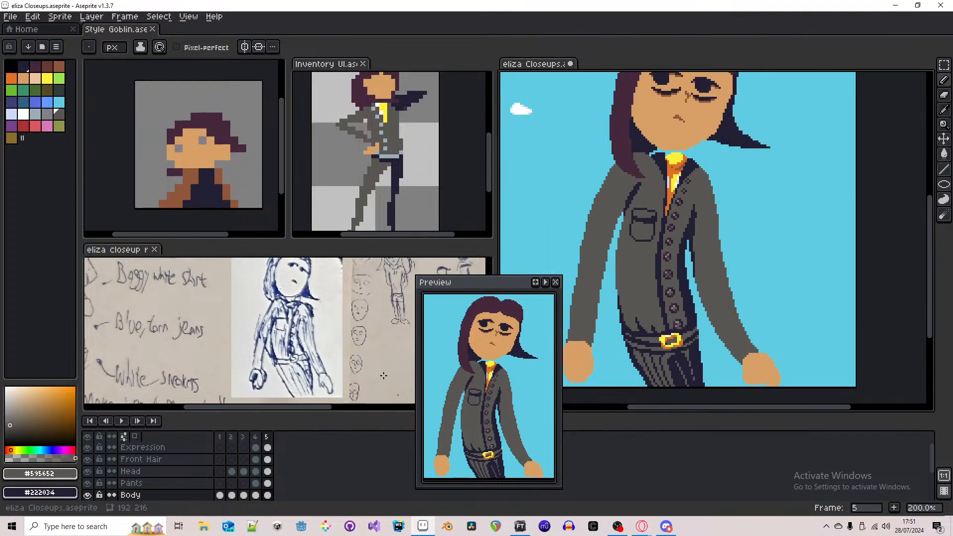
click(875, 527)
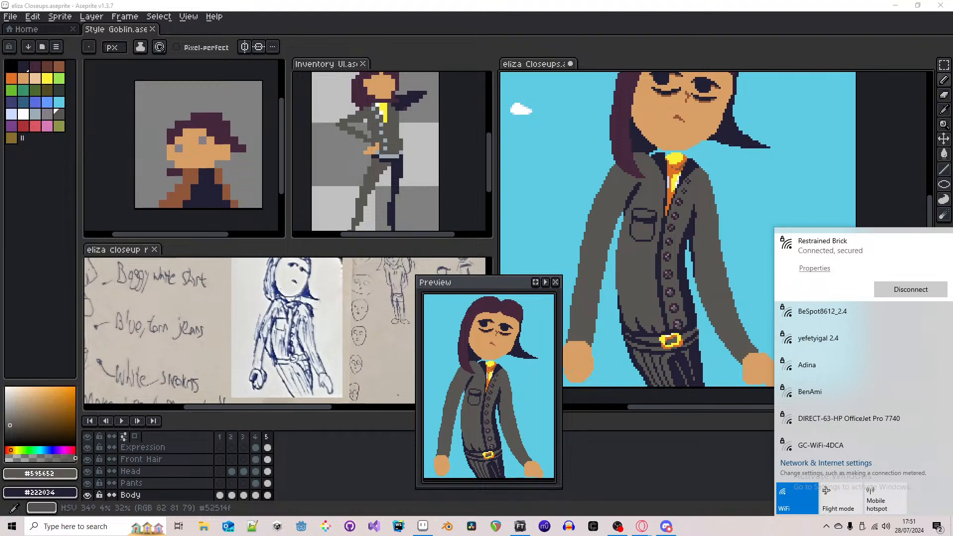
key(Escape)
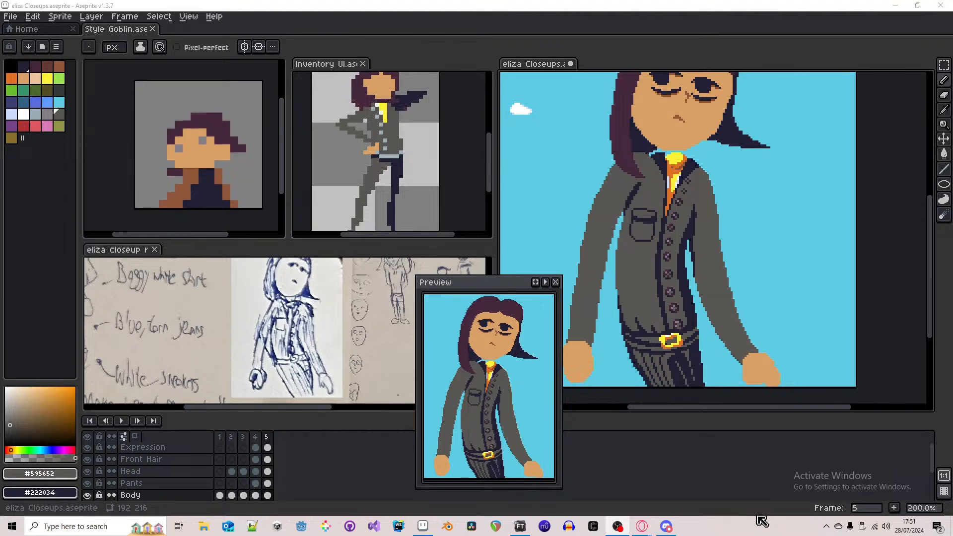
mouse_move(644, 531)
click(465, 4)
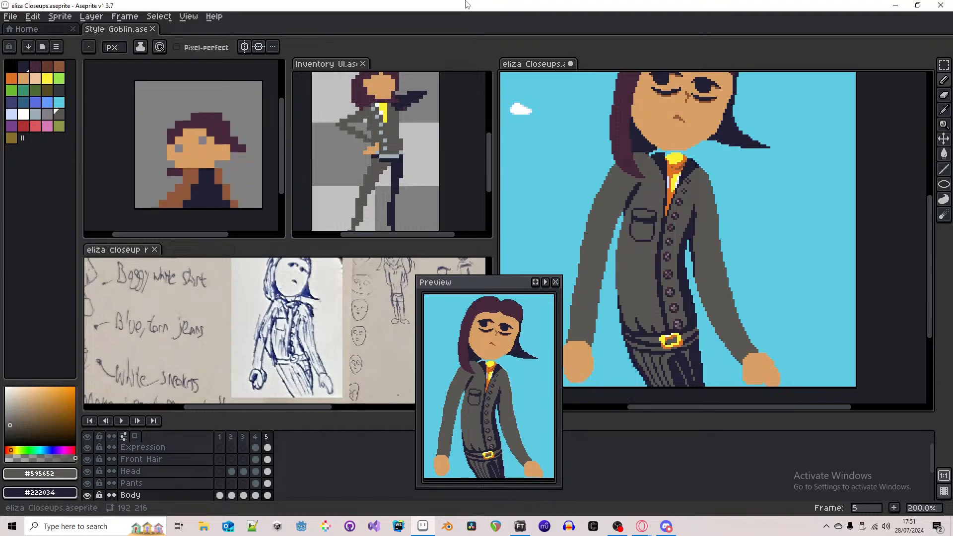
- Examine the jacket's placket and chest area at several magnifications and compare the frame 5 figure with frame 4
drag(667, 230, 671, 230)
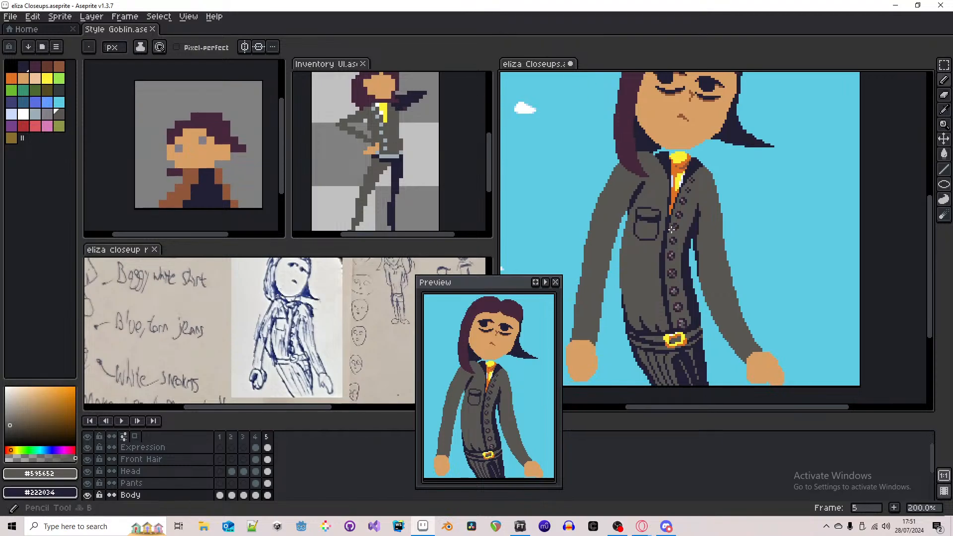
key(alt)
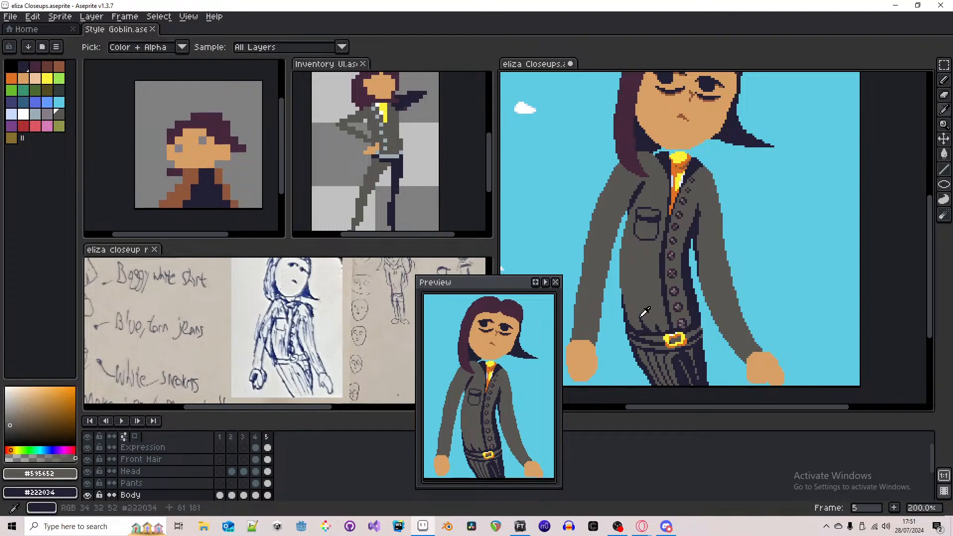
scroll(652, 304, down, 2)
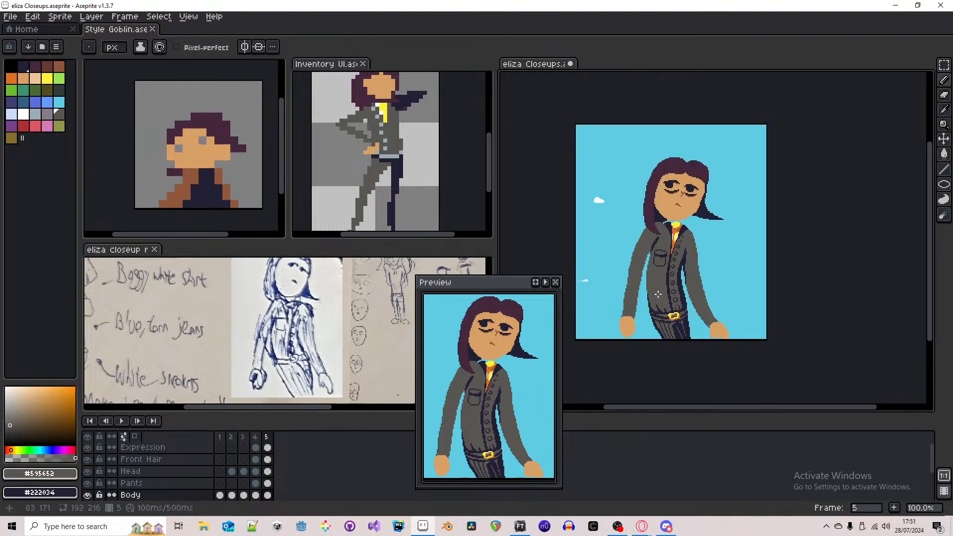
scroll(667, 264, up, 2)
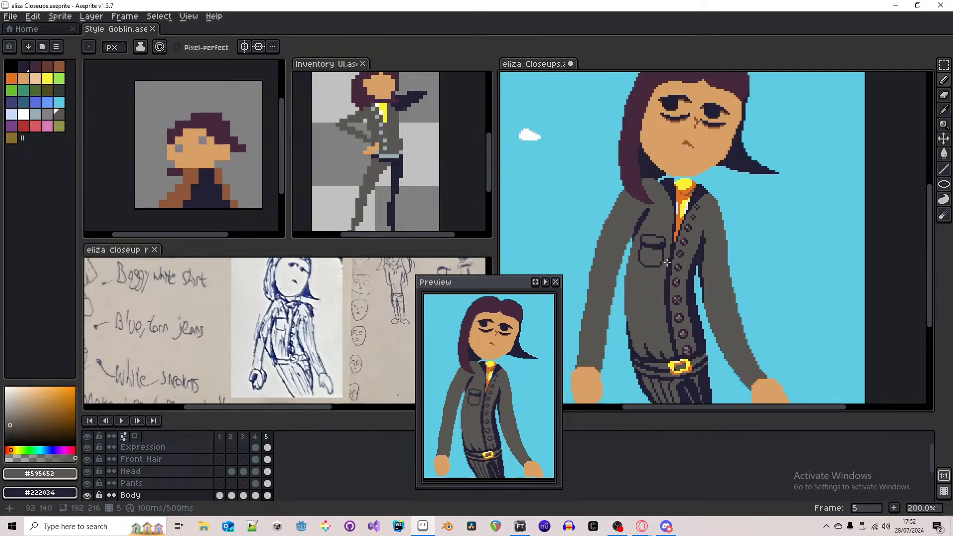
scroll(667, 263, up, 1)
key(m)
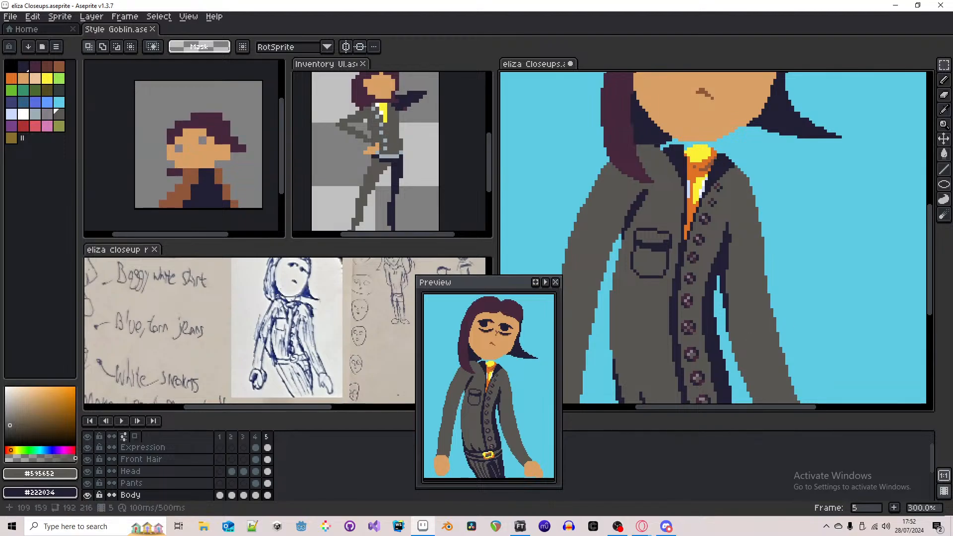
scroll(690, 219, down, 1)
scroll(691, 219, down, 5)
scroll(691, 219, up, 3)
key(Left)
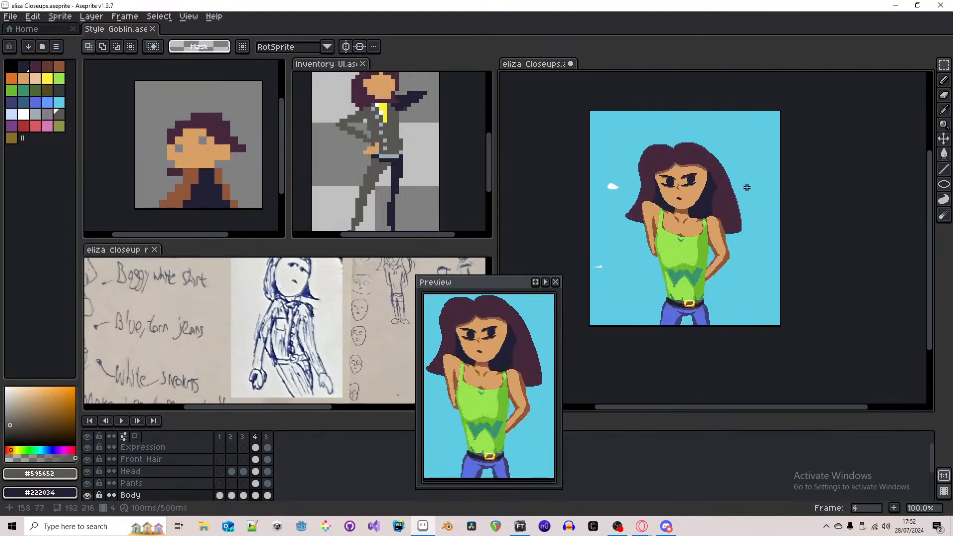
key(Right)
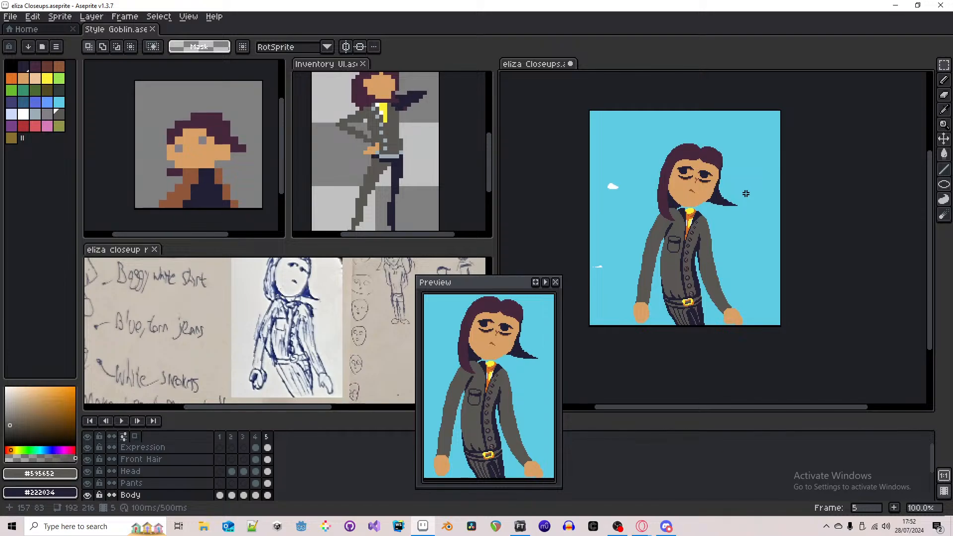
- Inspect the jacket's chest pocket close up and within the whole figure in frame 5
scroll(680, 273, up, 1)
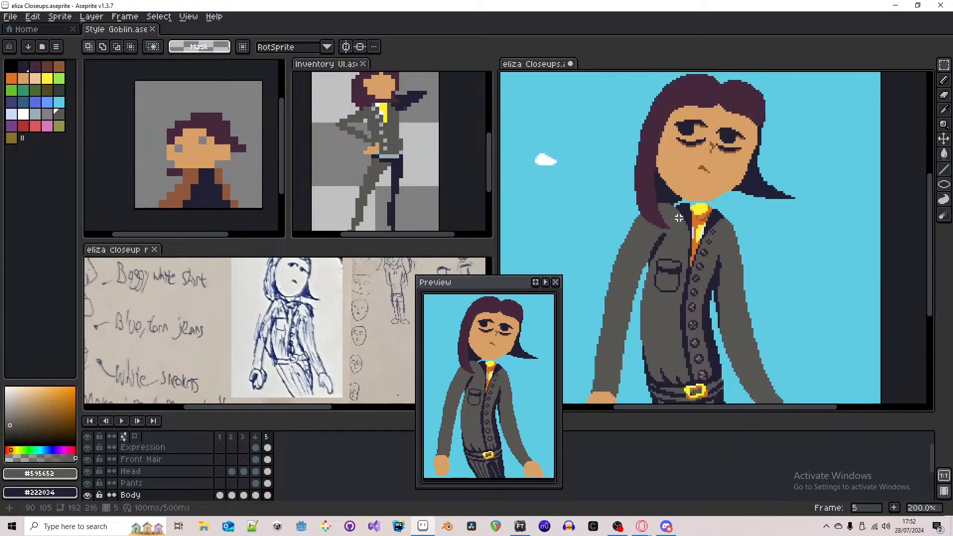
scroll(680, 268, up, 3)
drag(684, 235, 620, 311)
click(723, 279)
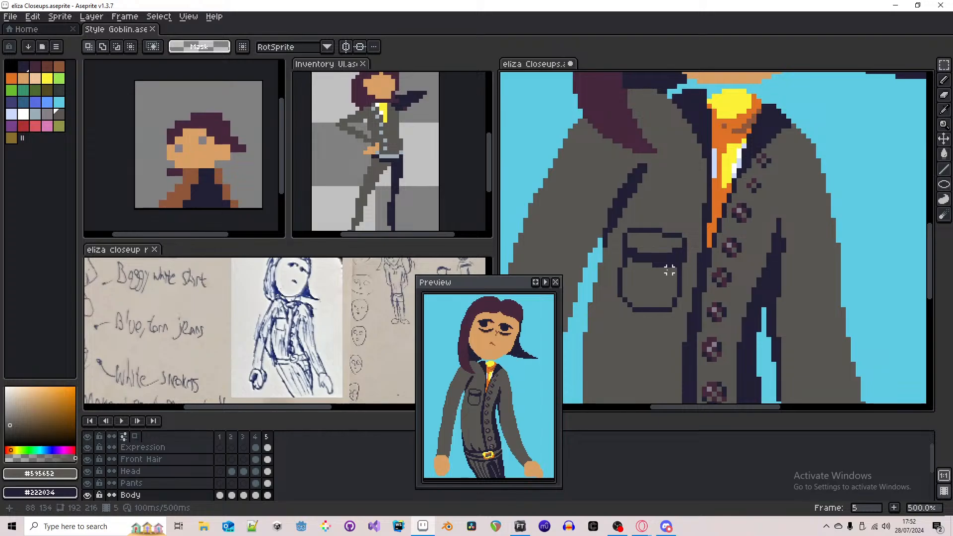
scroll(655, 266, down, 3)
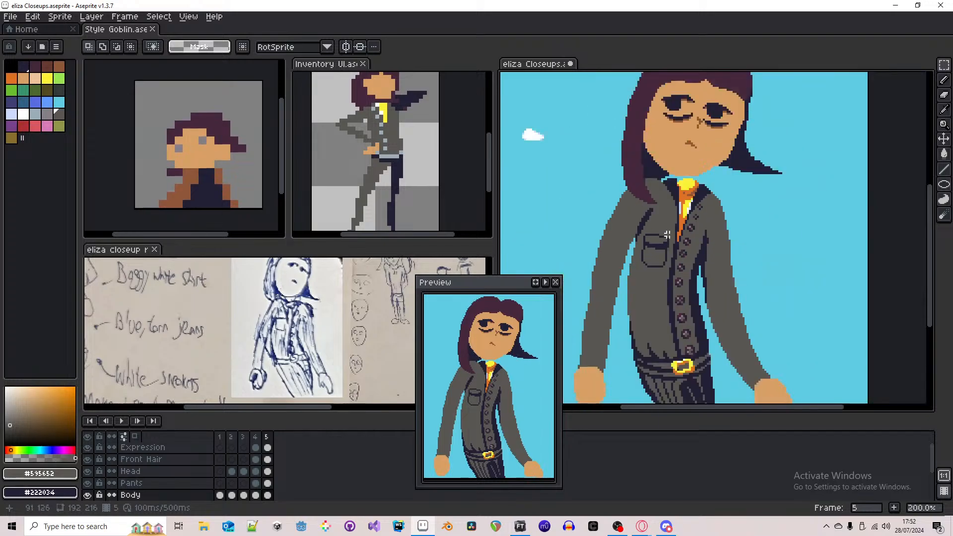
scroll(678, 233, down, 2)
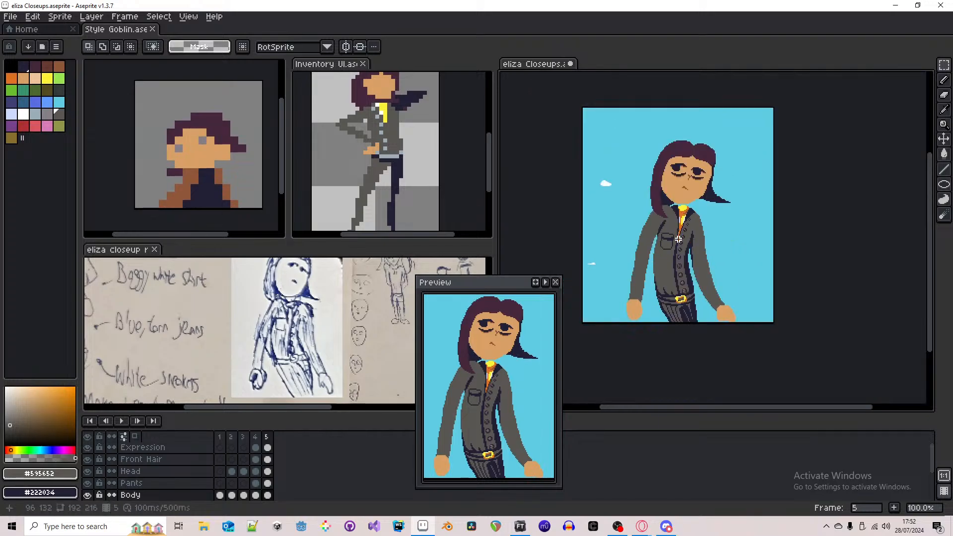
scroll(679, 240, up, 1)
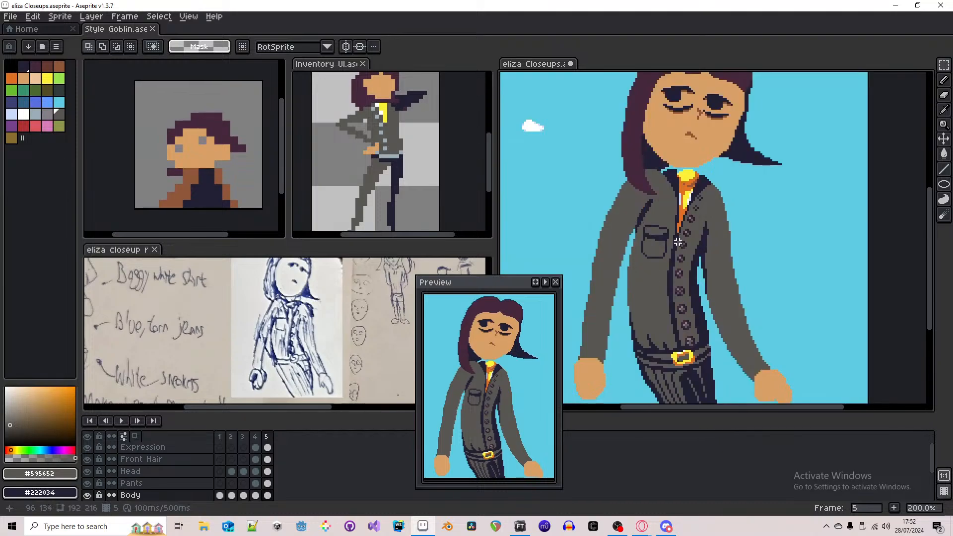
- Redraw the chest pocket flap's top edge as a higher curve in navy #222034, covering the old line with jacket grey #595652
scroll(658, 238, up, 7)
key(b)
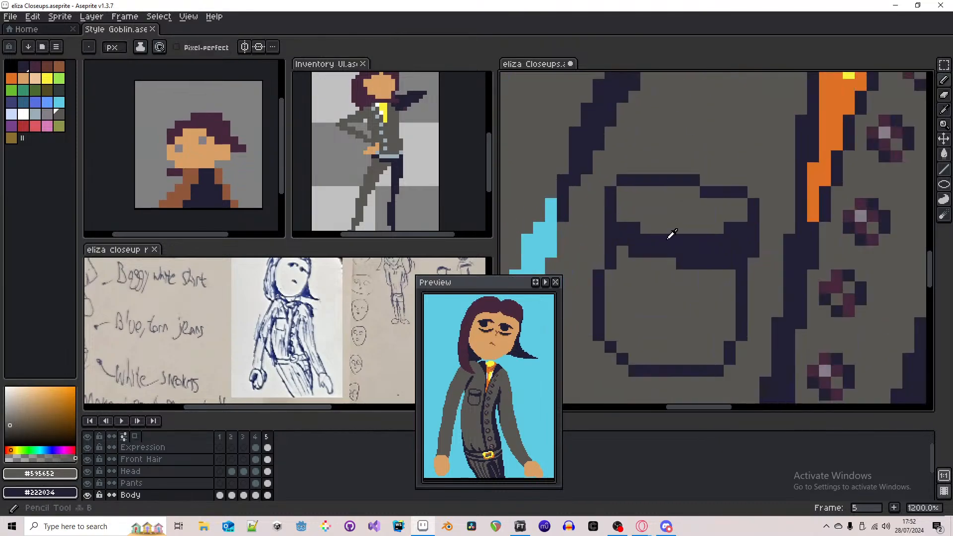
alt+click(672, 239)
mouse_move(728, 180)
mouse_down()
mouse_move(692, 168)
mouse_move(638, 173)
mouse_up()
click(730, 181)
alt+click(720, 191)
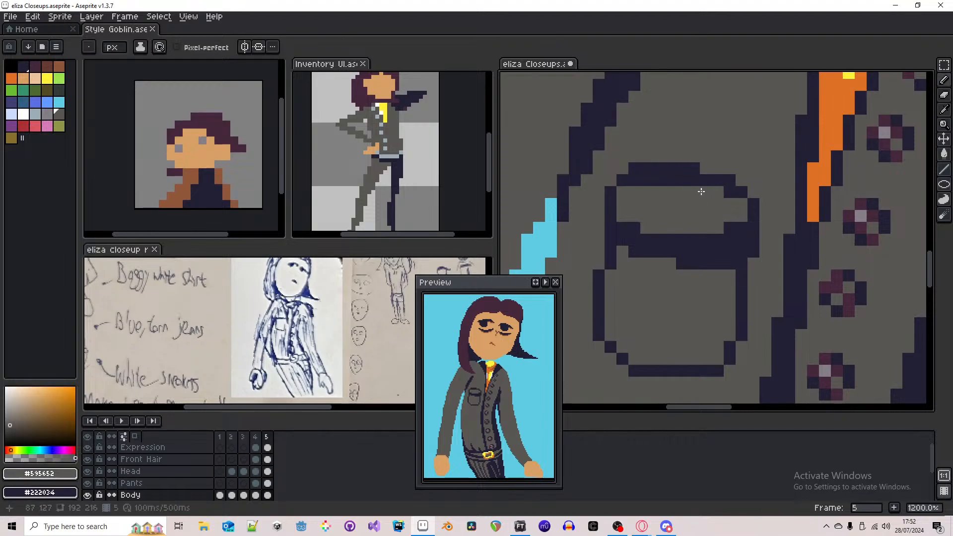
click(726, 192)
drag(694, 180, 634, 181)
alt+click(690, 244)
scroll(661, 205, down, 2)
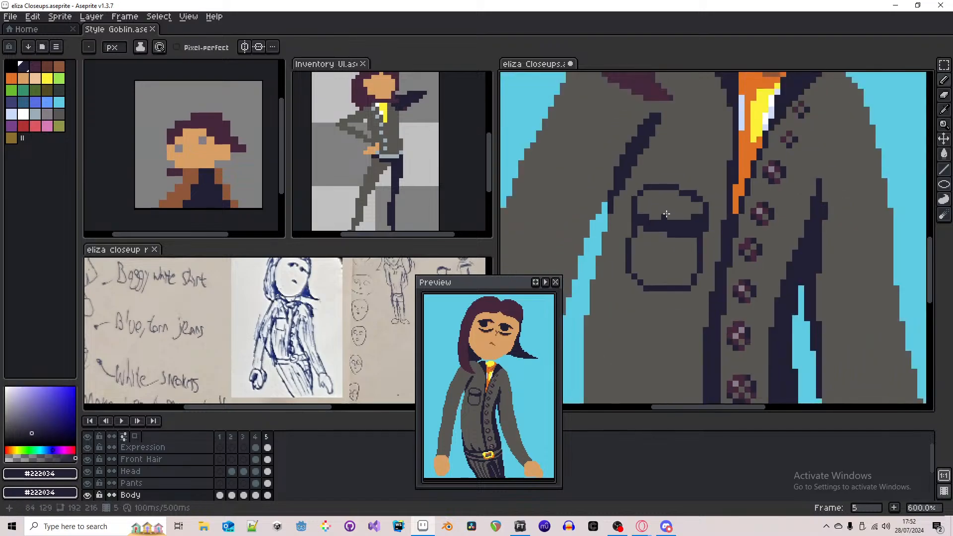
- Thicken the chest pocket's outline with navy #222034 along its right side, bottom edge and lower-left corner
scroll(662, 230, up, 2)
click(597, 237)
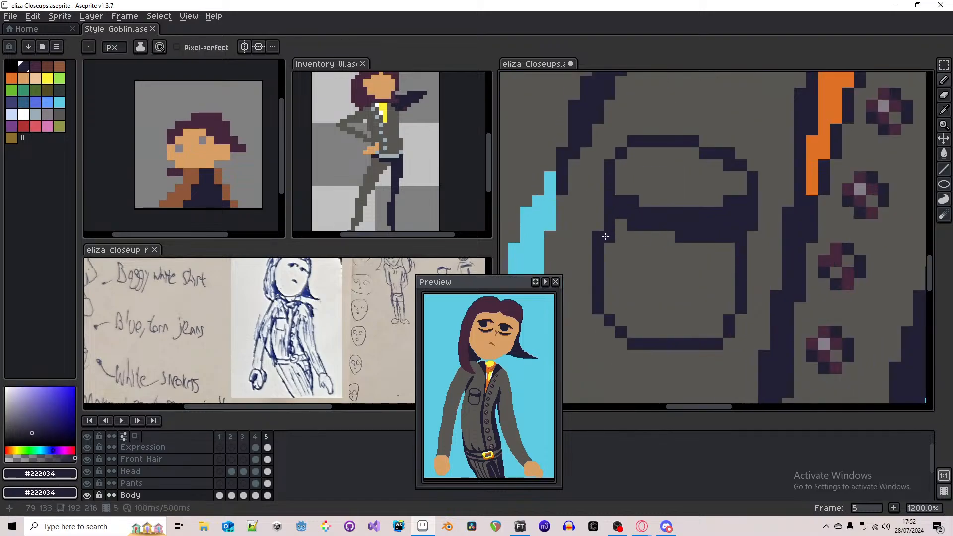
alt+click(612, 246)
click(609, 240)
alt+click(695, 236)
mouse_move(737, 259)
mouse_down()
mouse_move(728, 282)
mouse_move(701, 320)
mouse_move(658, 335)
mouse_move(709, 329)
mouse_move(727, 302)
mouse_move(715, 332)
mouse_up()
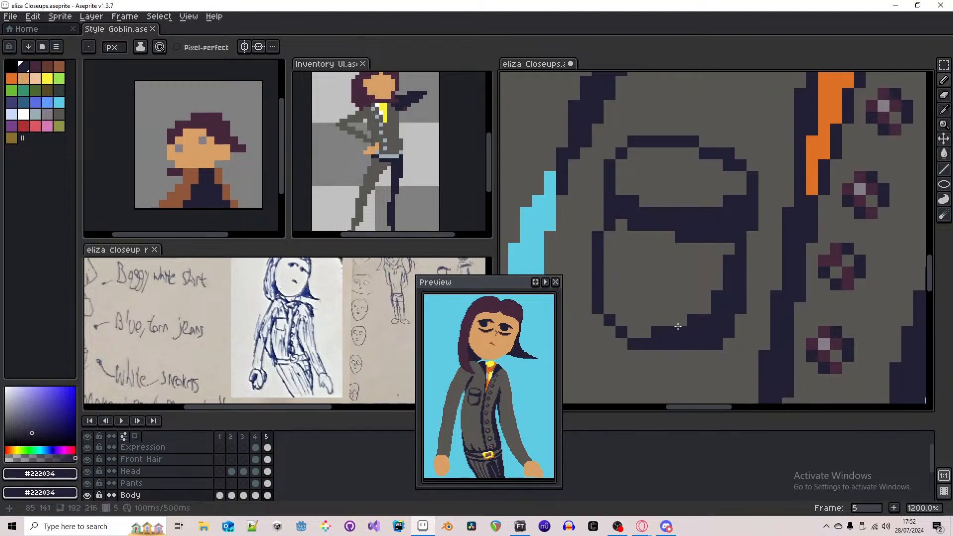
click(609, 307)
click(629, 328)
click(623, 322)
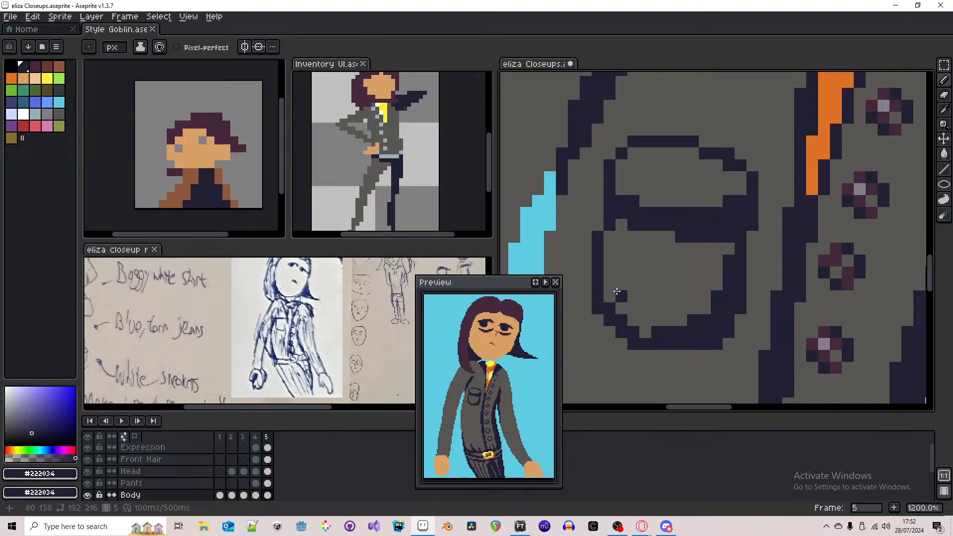
click(611, 296)
scroll(619, 284, down, 3)
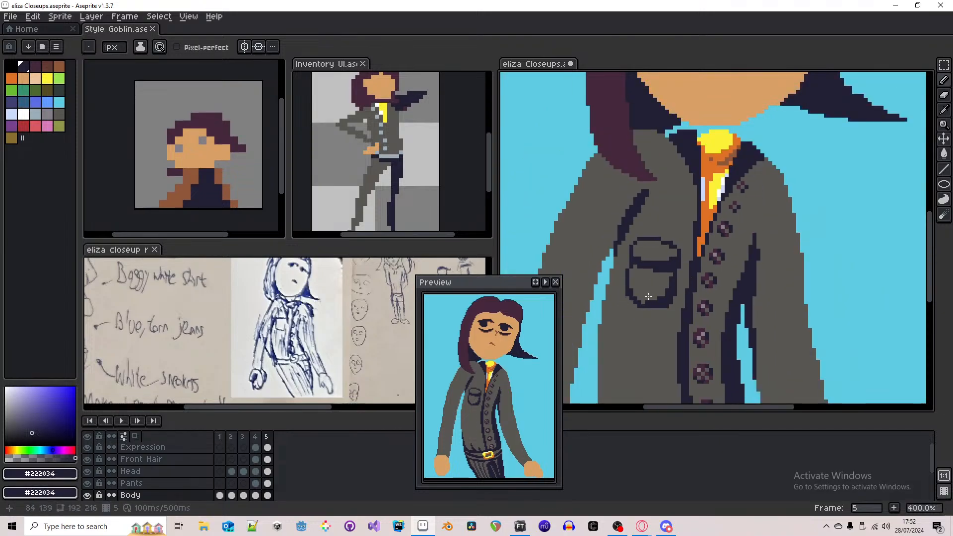
- Round off the inner lower-left corner of the chest pocket in navy #222034 and check it against the whole figure
scroll(645, 291, up, 3)
alt+click(650, 293)
alt+click(666, 313)
click(635, 309)
scroll(651, 288, down, 5)
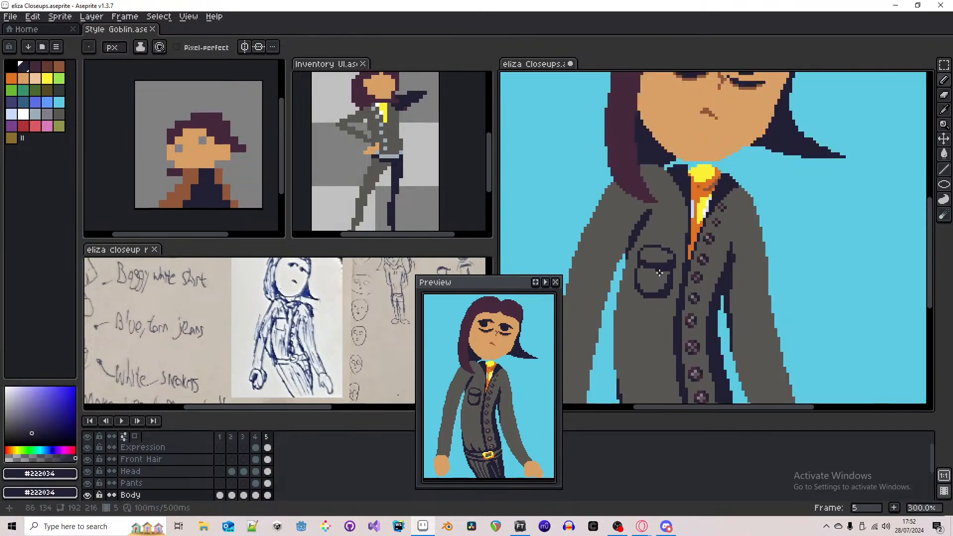
key(ctrl+z)
scroll(686, 253, down, 2)
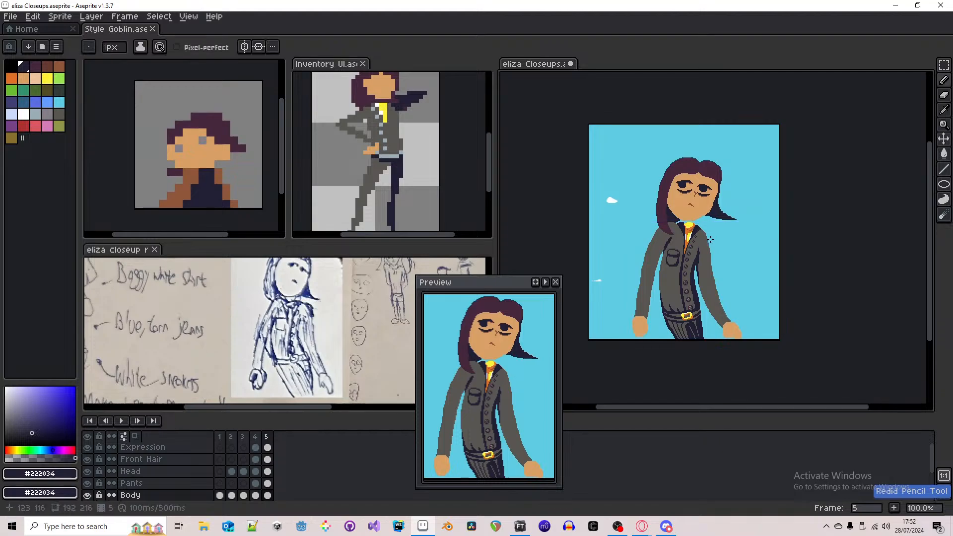
- Examine the thickened chest pocket outline close up and against the whole figure
scroll(684, 259, up, 5)
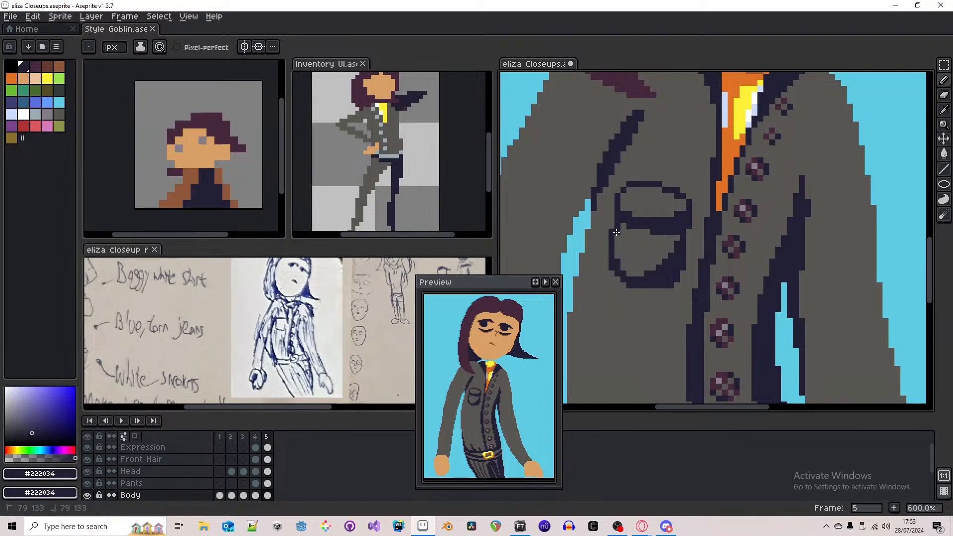
scroll(640, 228, down, 4)
scroll(643, 226, down, 1)
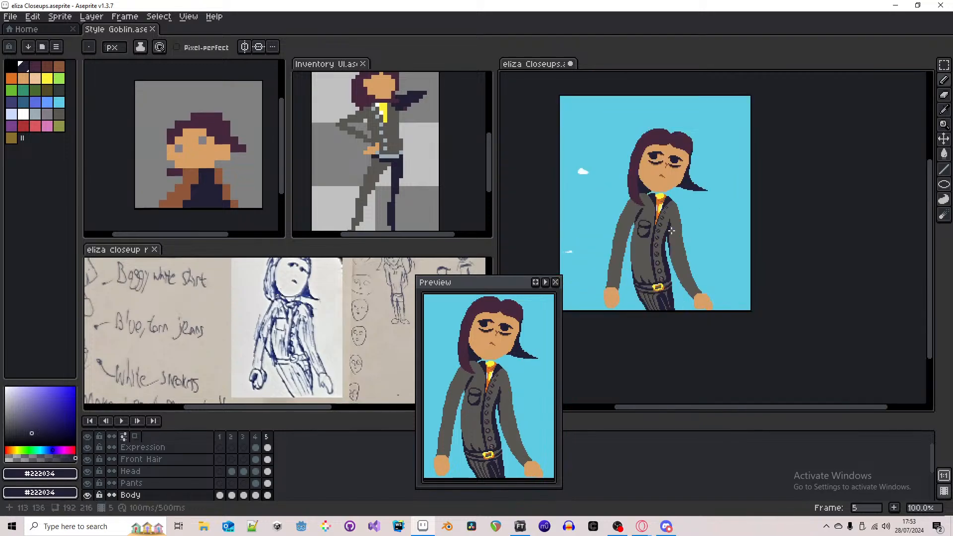
scroll(650, 233, up, 6)
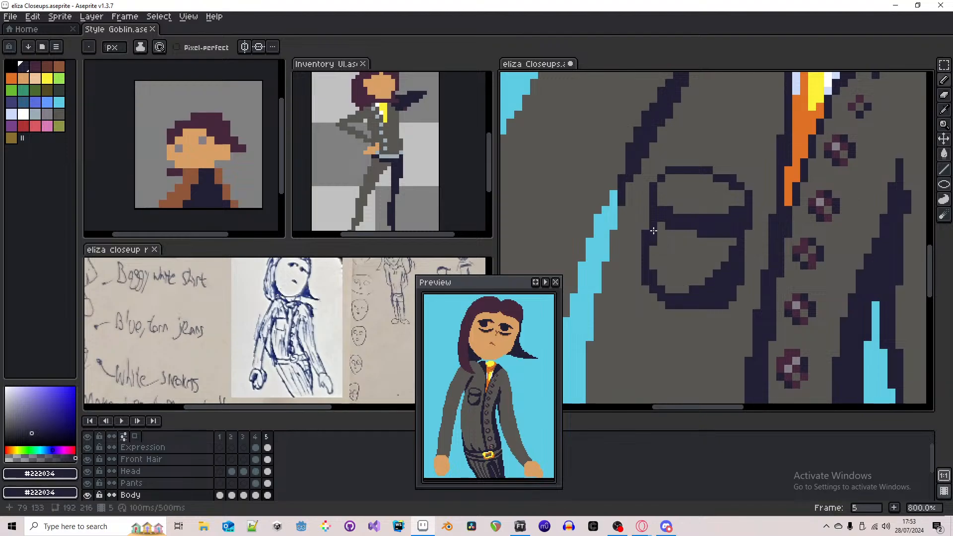
scroll(660, 224, down, 5)
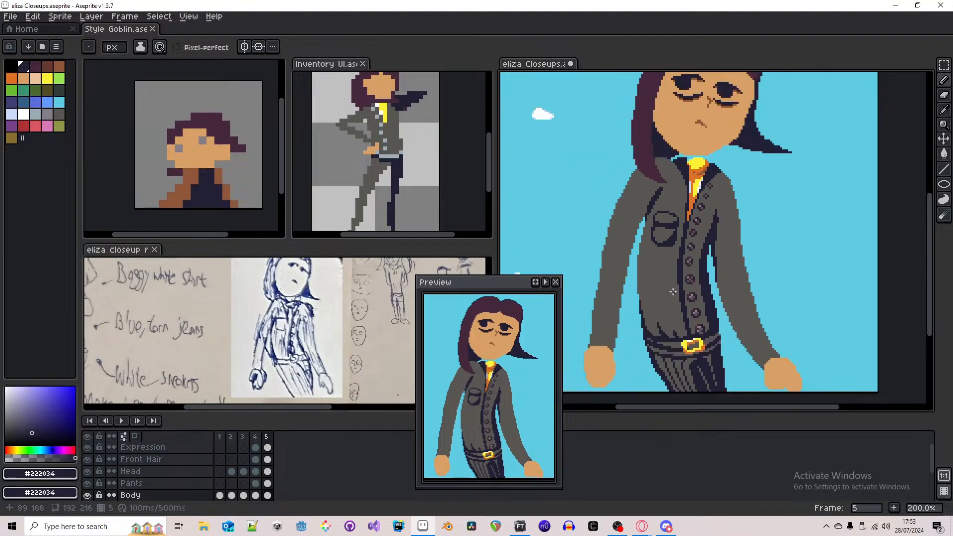
scroll(683, 273, down, 1)
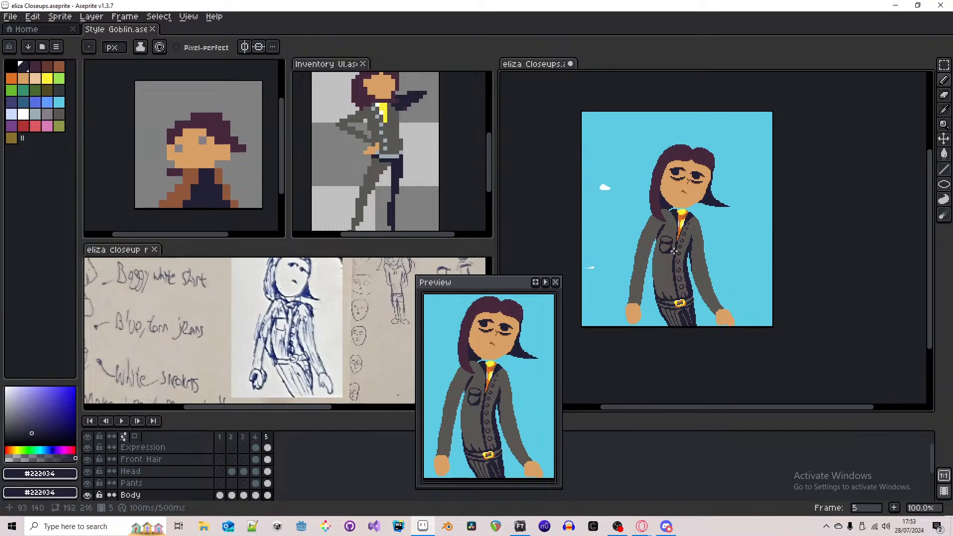
key(b)
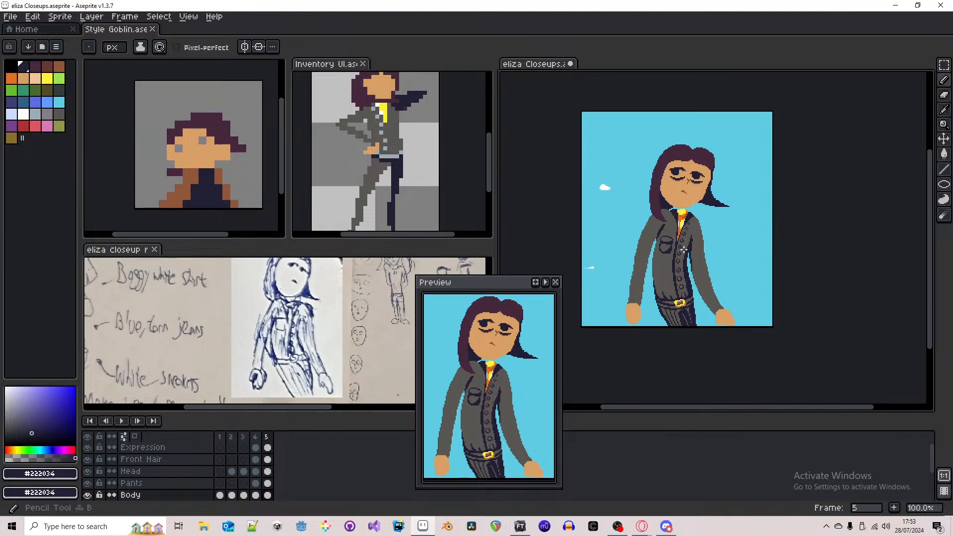
scroll(671, 247, up, 1)
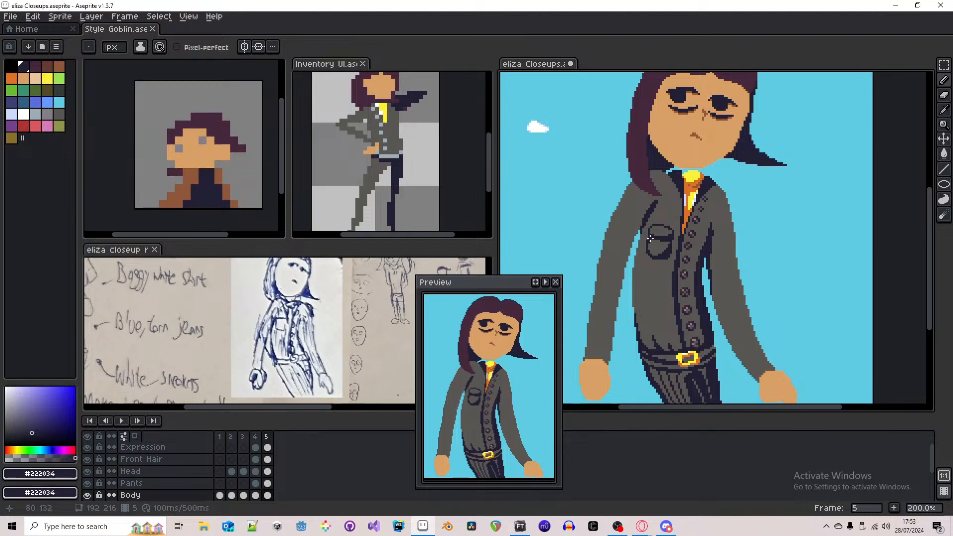
- Trim the dark shading inside the chest pocket's lower-right corner with jacket grey #595652
scroll(650, 239, up, 4)
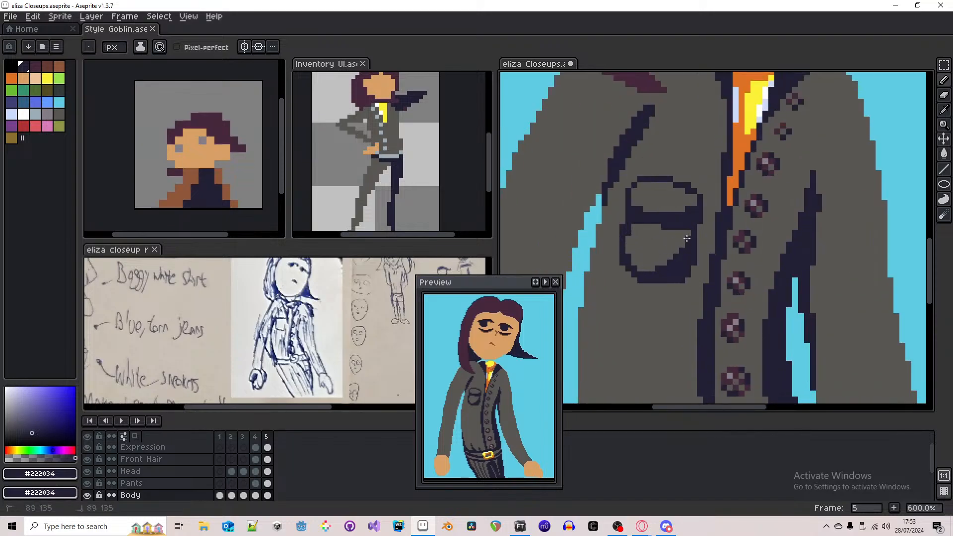
alt+click(679, 257)
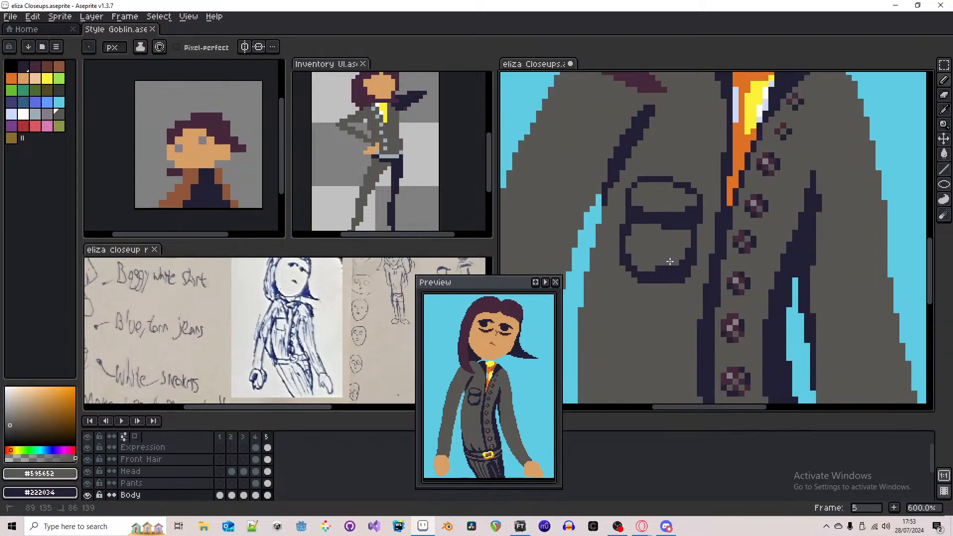
scroll(656, 245, down, 4)
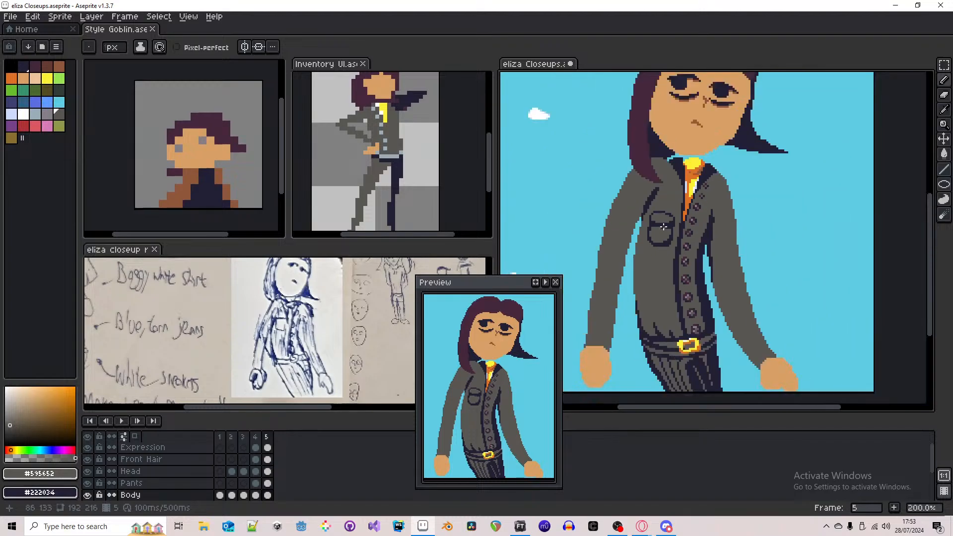
scroll(664, 226, down, 1)
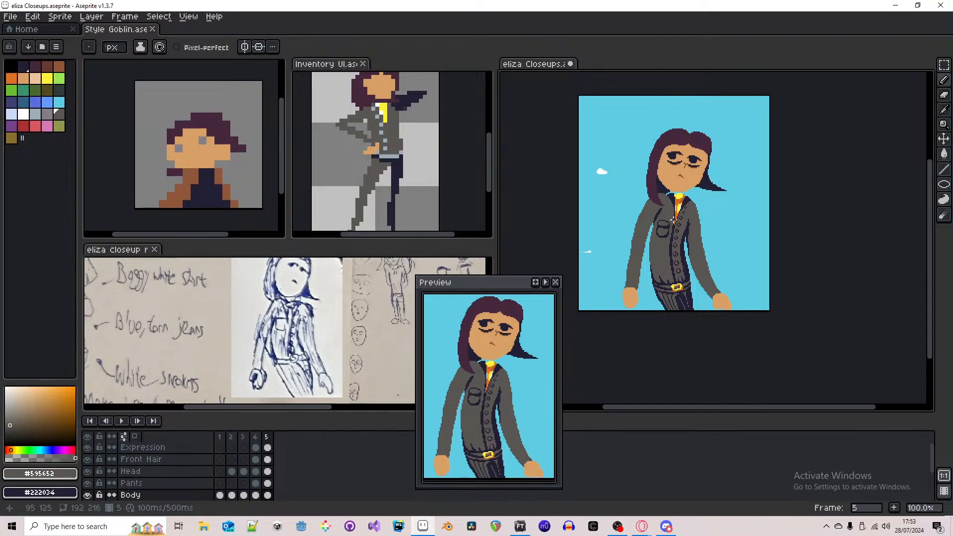
- Add a small button to the middle of the chest pocket's flap in navy #222034 and plum #45283c
scroll(673, 219, up, 4)
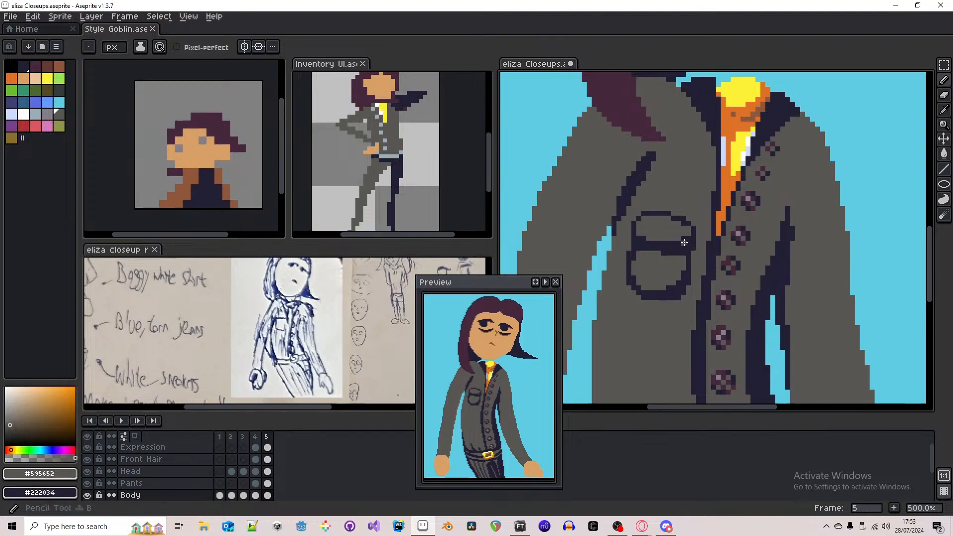
key(i)
click(678, 240)
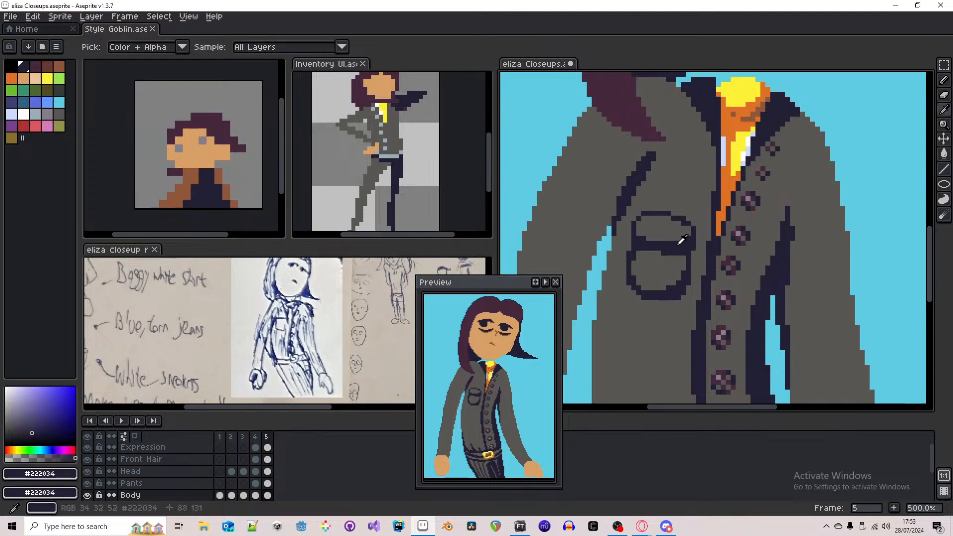
right_click(735, 235)
key(b)
scroll(658, 229, up, 4)
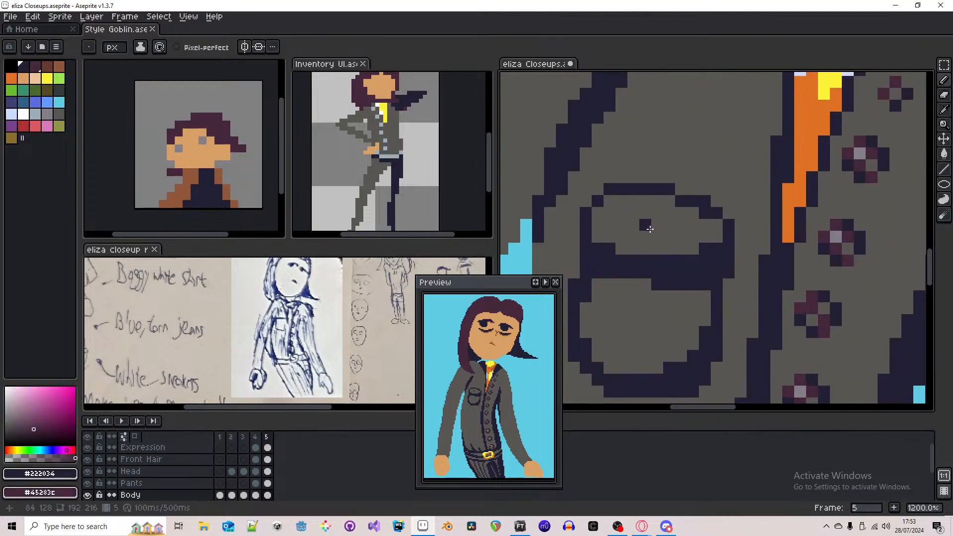
drag(650, 229, 656, 237)
scroll(657, 236, down, 6)
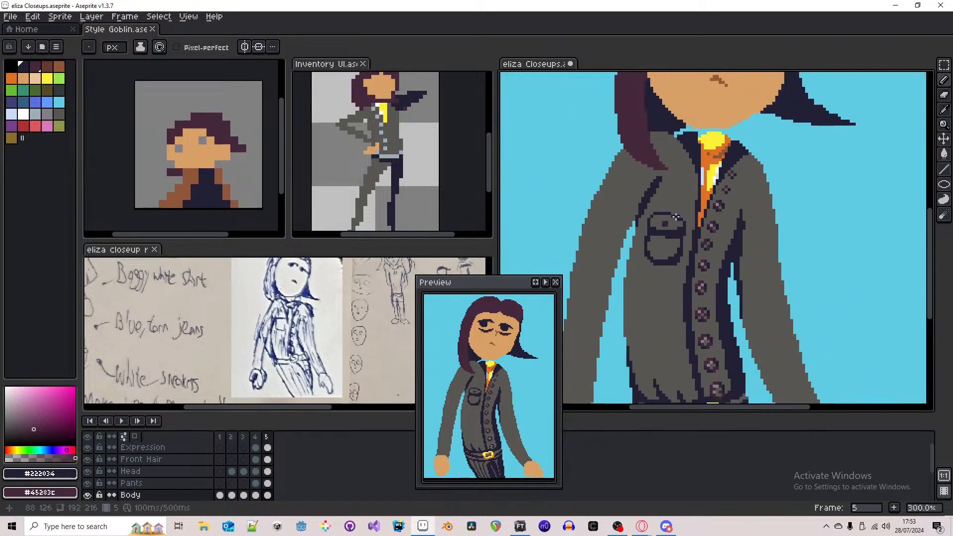
scroll(676, 218, up, 6)
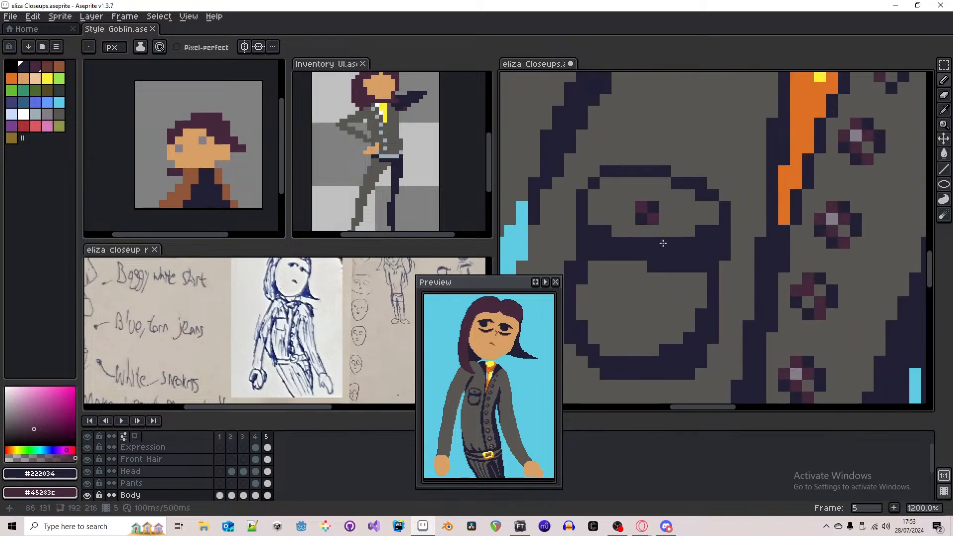
scroll(653, 219, down, 6)
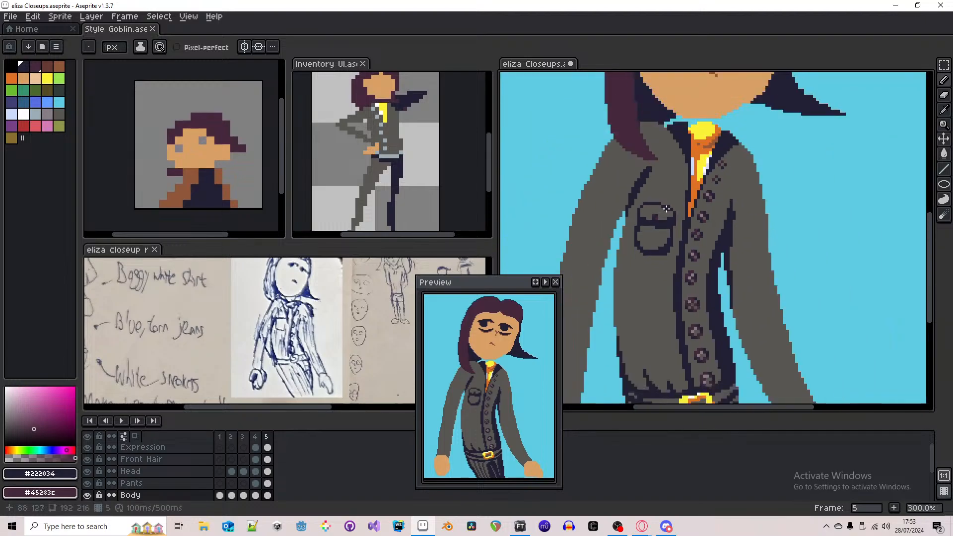
scroll(666, 211, down, 1)
scroll(666, 212, down, 1)
scroll(666, 212, up, 5)
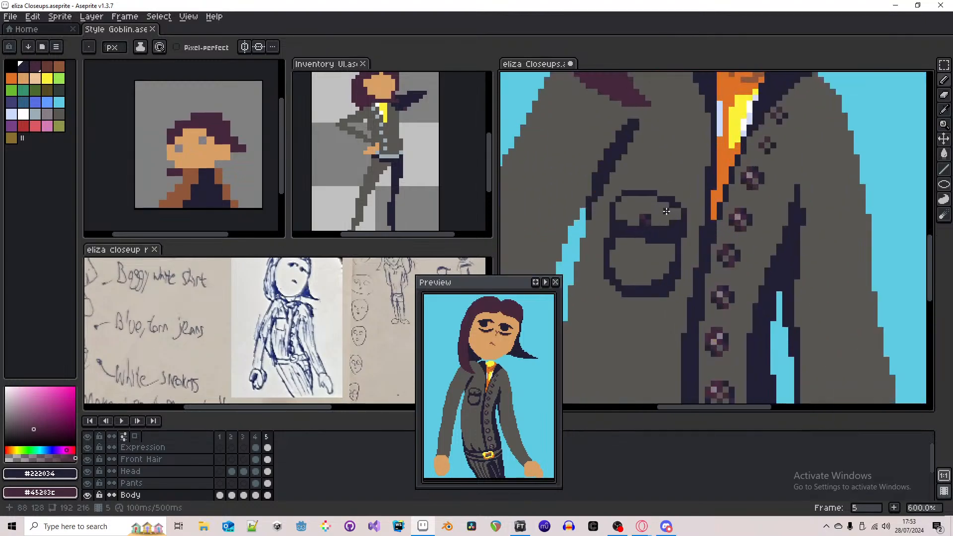
- Step back through the recent chest pocket edits and restore them to compare the outline versions
alt+click(668, 212)
alt+right_click(669, 213)
key(ctrl+z)
key(ctrl+z)
key(ctrl+z)
key(ctrl+z)
key(ctrl+z)
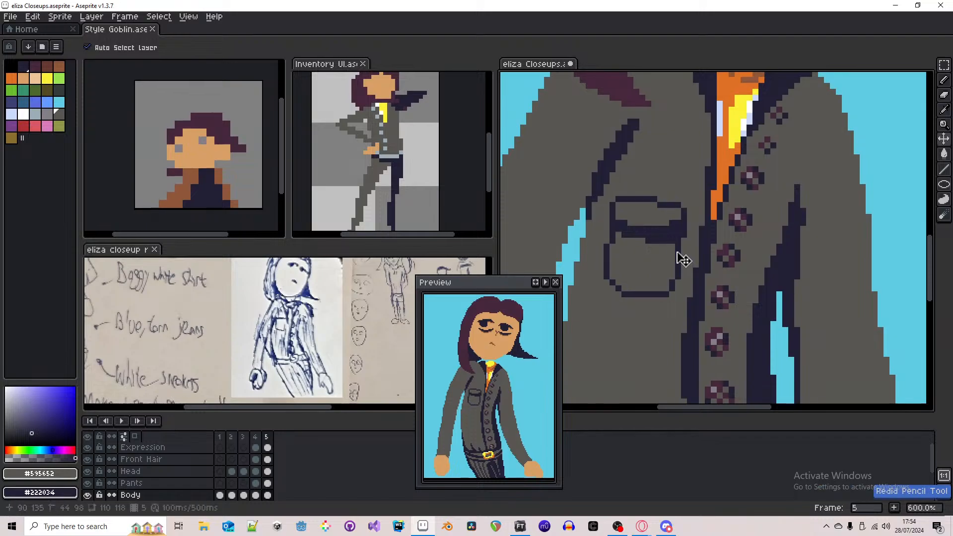
key(ctrl+y)
key(ctrl+y)
key(ctrl+y)
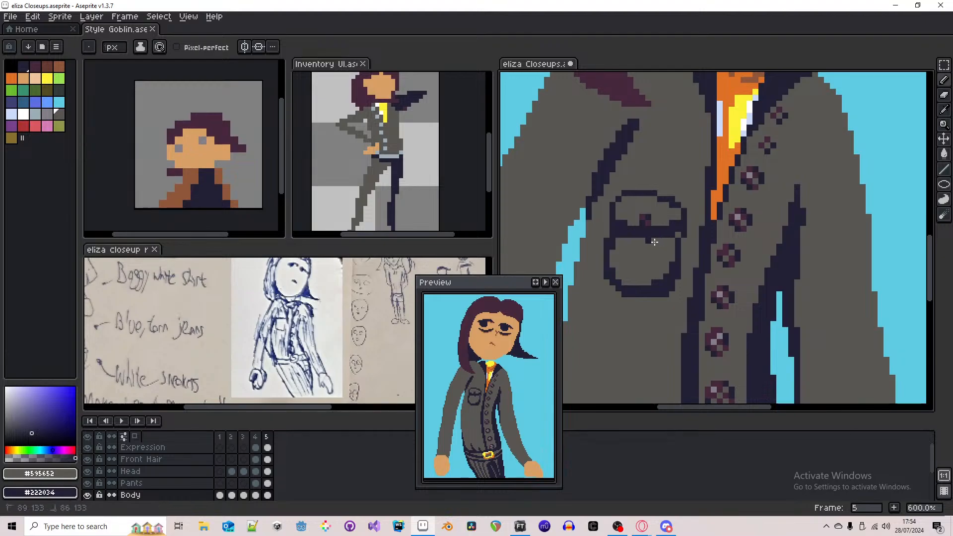
- Touch up the dark band beneath the chest pocket's flap with navy #222034 and jacket grey #595652
scroll(621, 237, up, 2)
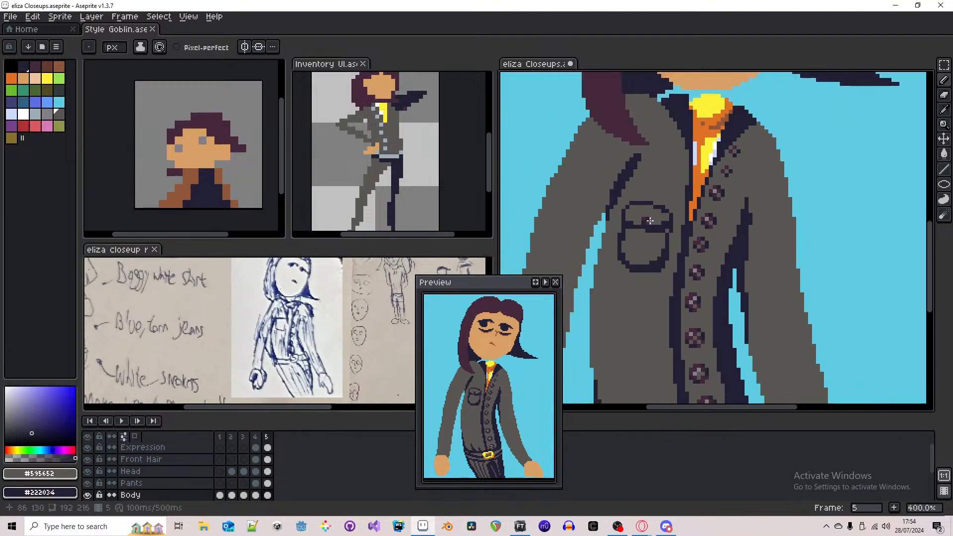
scroll(631, 233, down, 3)
alt+click(641, 229)
scroll(643, 224, down, 2)
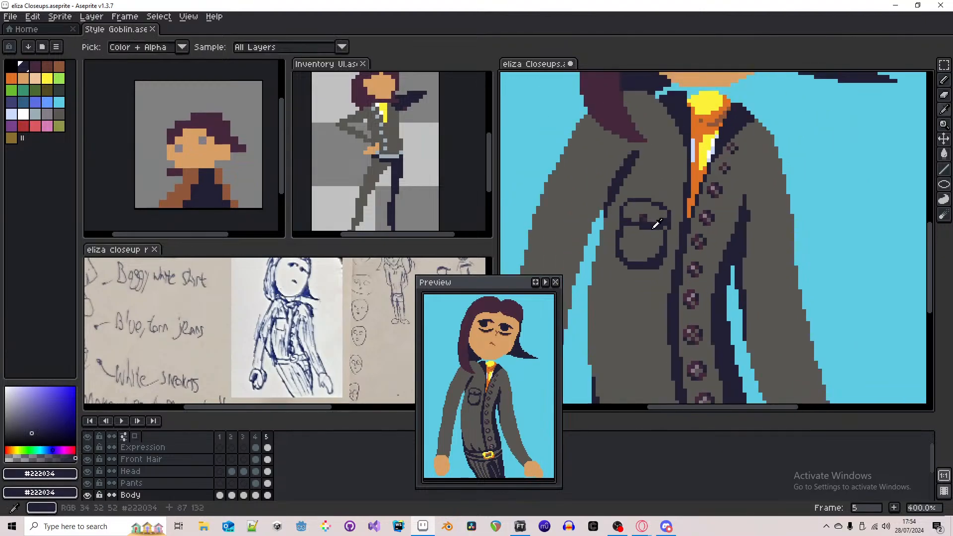
alt+click(649, 219)
scroll(648, 219, down, 1)
scroll(648, 220, down, 1)
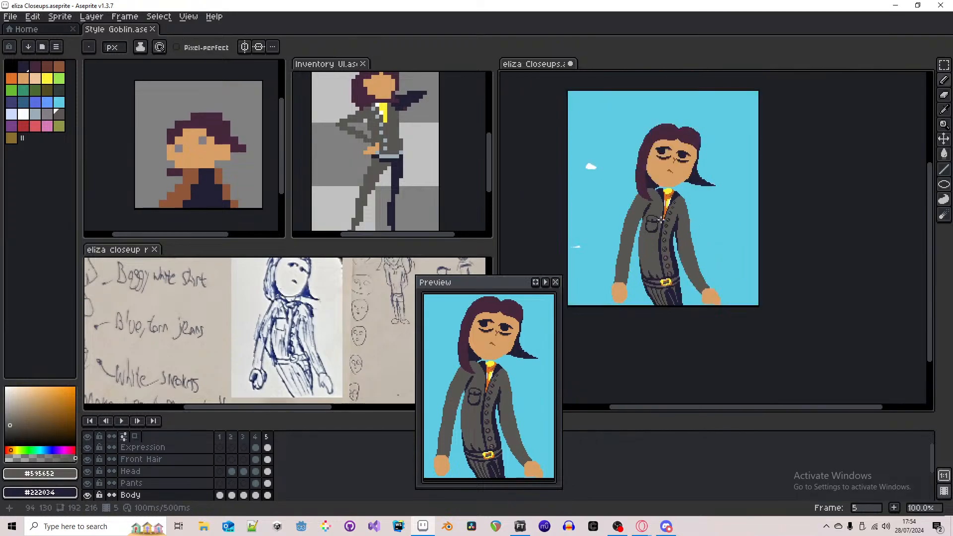
scroll(658, 221, up, 5)
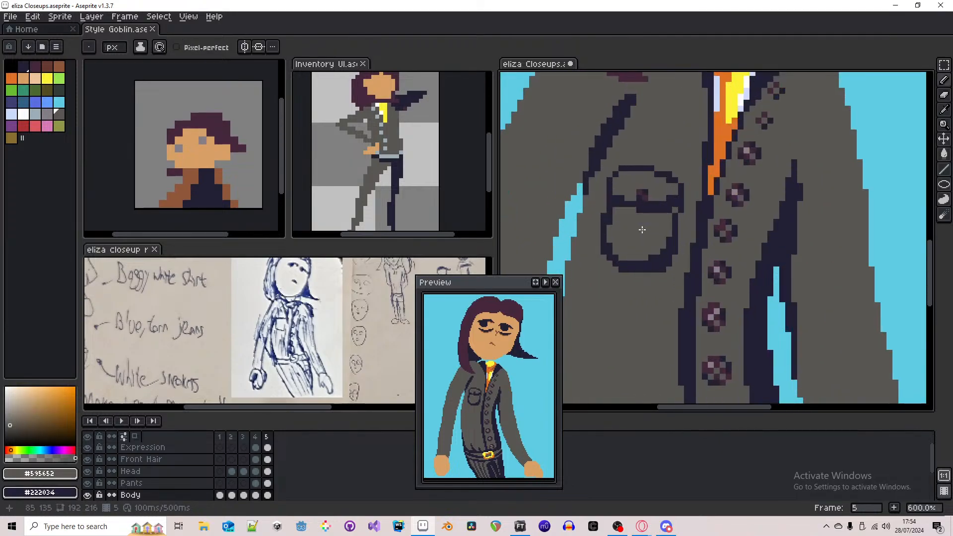
key(alt)
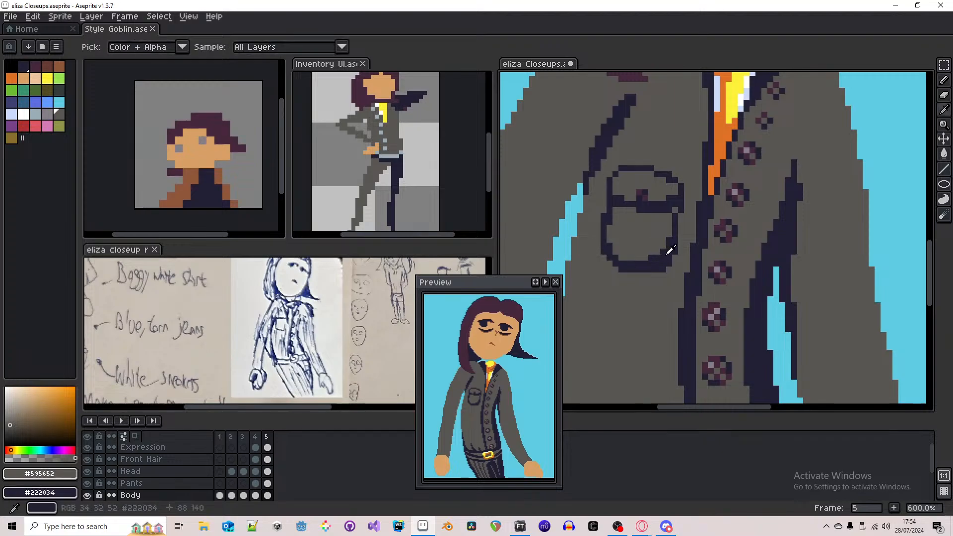
- Draw a pointed fold across the jacket's waist below the chest pocket, over the placket, and fill it with navy #222034
alt+click(674, 249)
scroll(674, 239, down, 2)
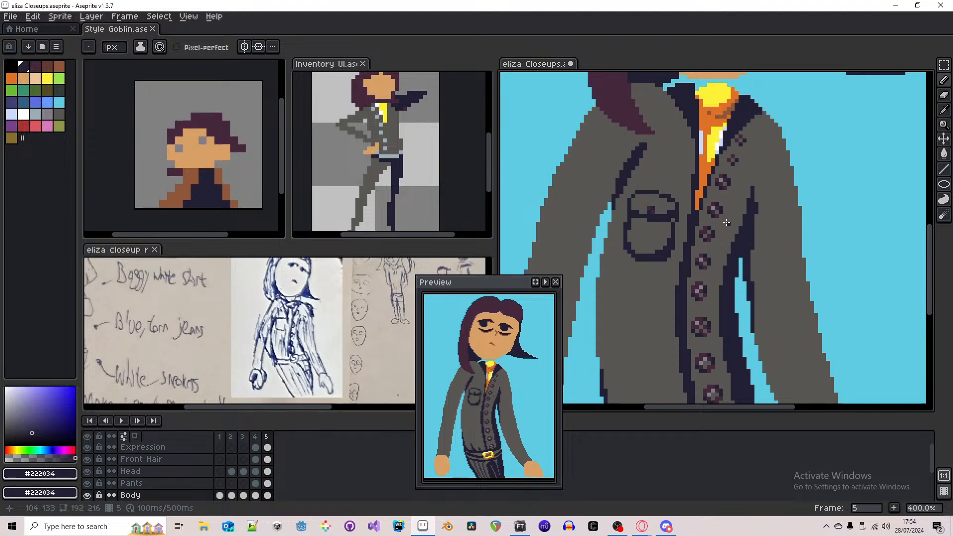
scroll(680, 164, down, 3)
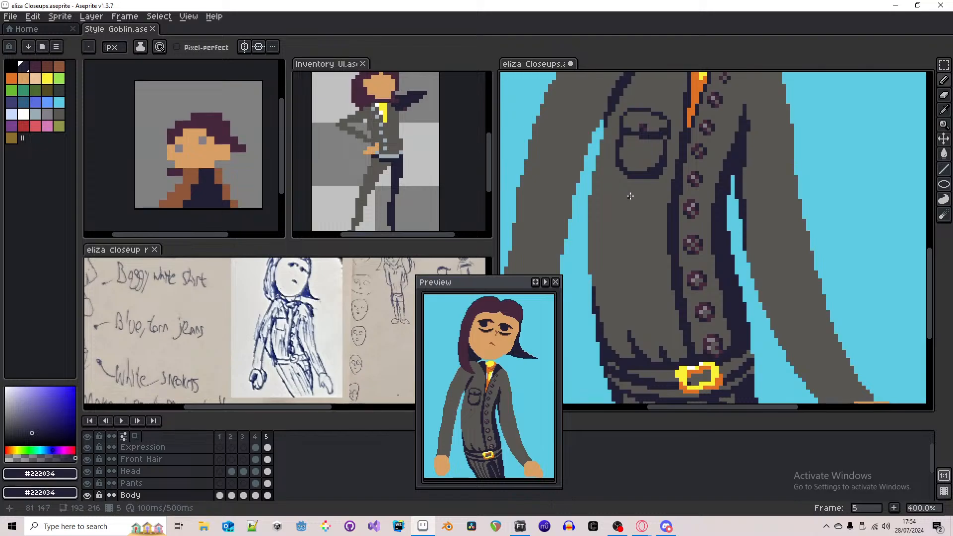
mouse_move(632, 199)
mouse_down()
mouse_move(672, 215)
mouse_move(718, 202)
mouse_move(689, 213)
mouse_move(636, 205)
mouse_move(674, 239)
mouse_move(714, 252)
mouse_move(700, 256)
mouse_up()
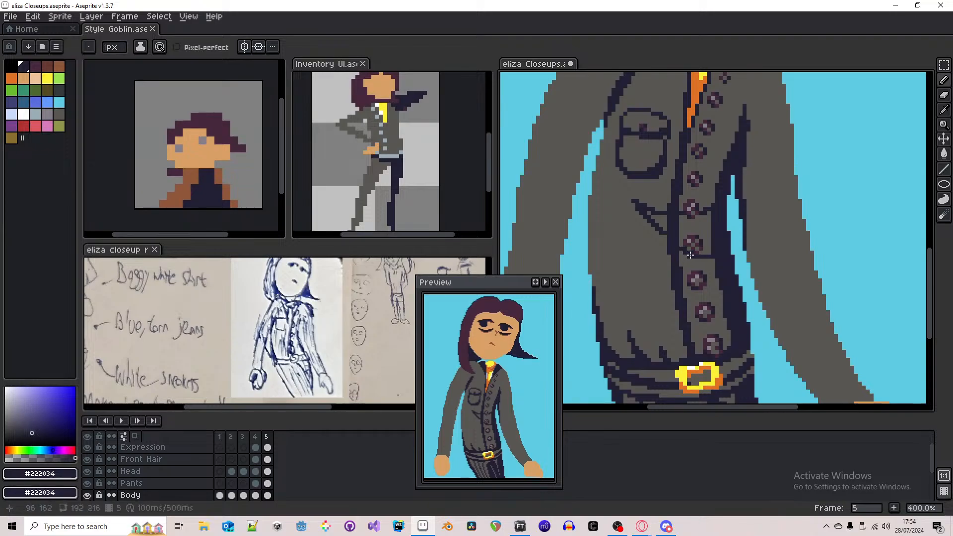
scroll(695, 258, up, 3)
key(alt)
key(g)
click(709, 244)
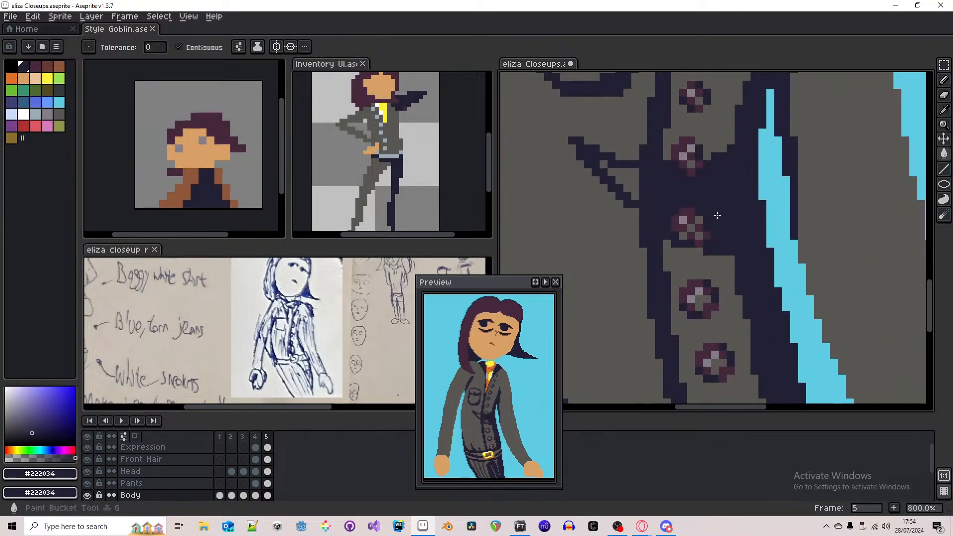
click(626, 178)
scroll(626, 186, down, 5)
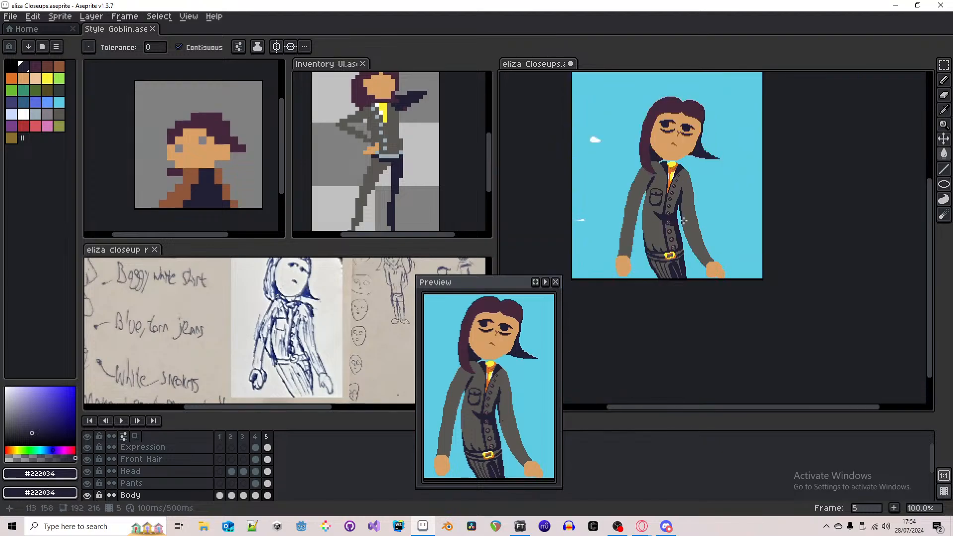
- Darken the lower button inside the waist fold with navy #222034 pixels
key(b)
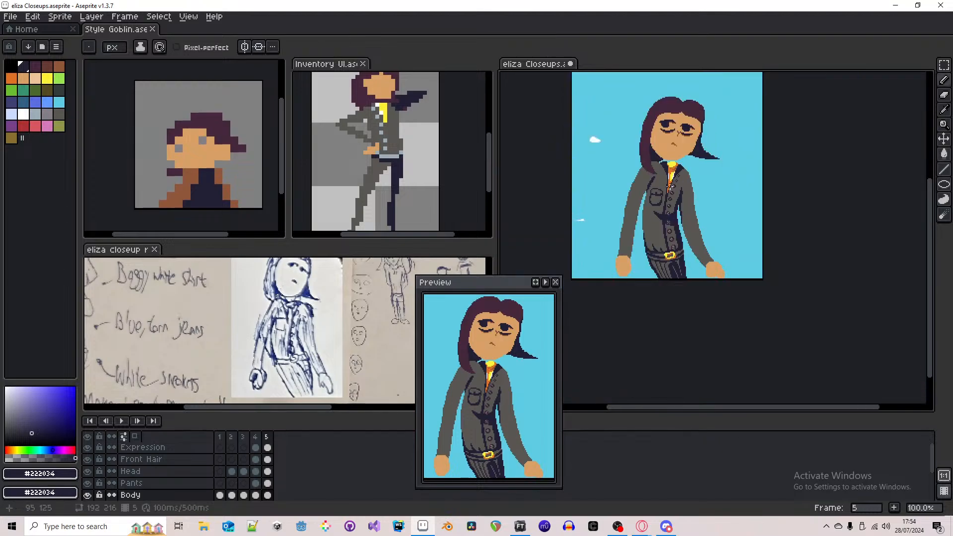
scroll(684, 192, up, 8)
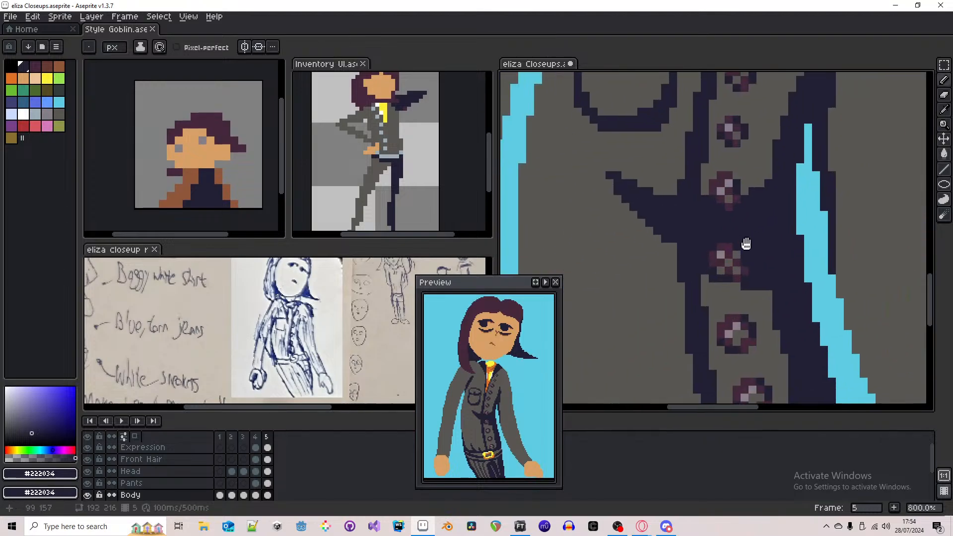
alt+click(745, 282)
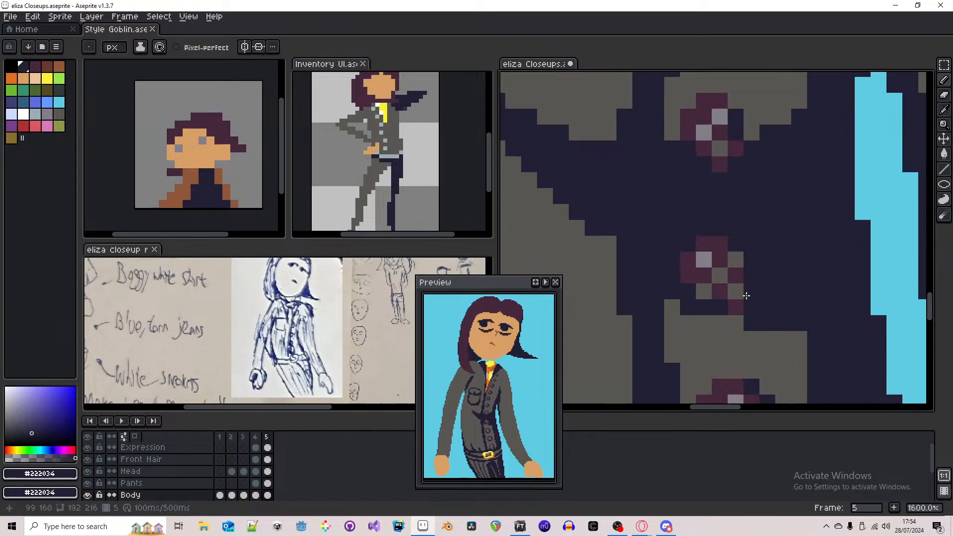
mouse_move(733, 278)
mouse_down()
mouse_move(722, 287)
mouse_move(705, 269)
mouse_move(716, 263)
mouse_up()
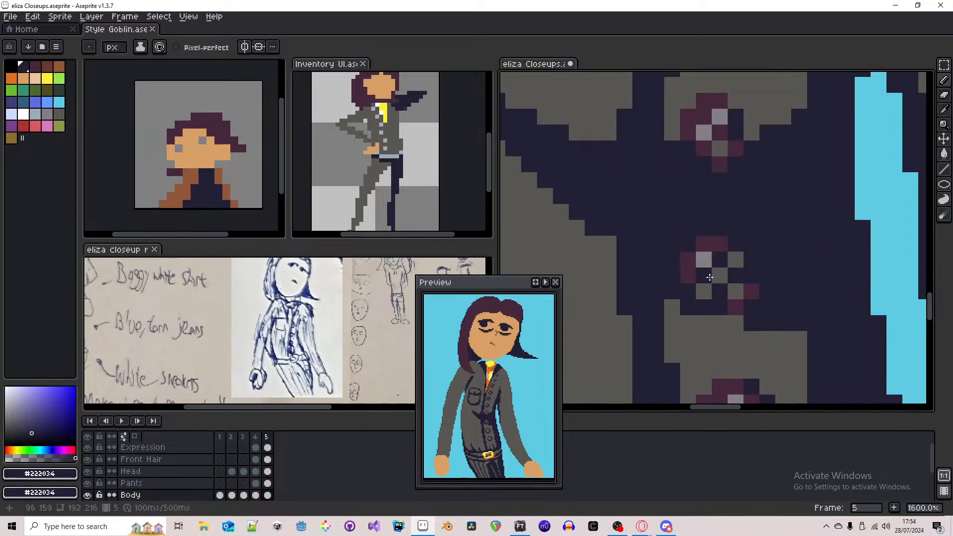
- Recolour the shaded lower button's light pixels with plum #45283c and its highlight with grey #595652
alt+click(721, 257)
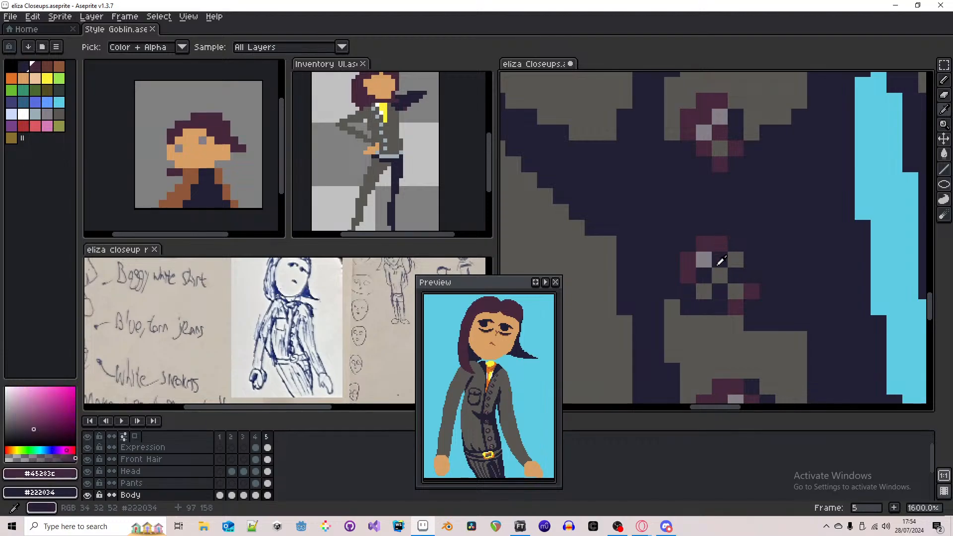
alt+right_click(734, 290)
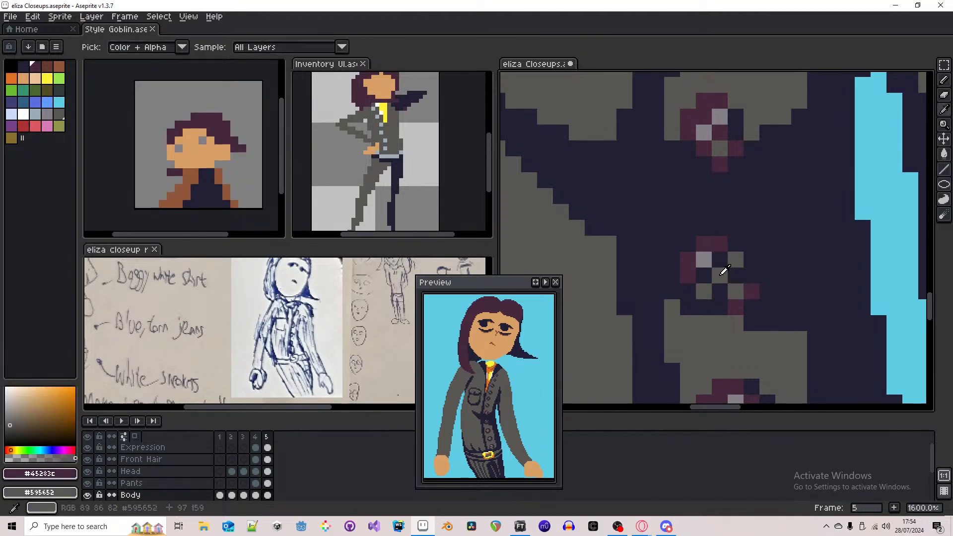
alt+click(706, 260)
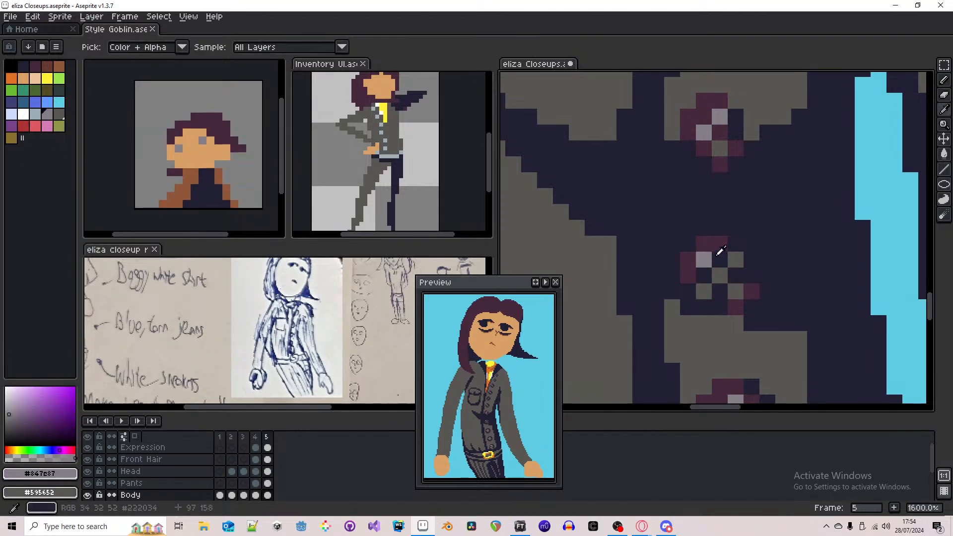
alt+click(721, 275)
alt+right_click(720, 243)
right_click(736, 260)
right_click(737, 290)
right_click(719, 276)
right_click(704, 291)
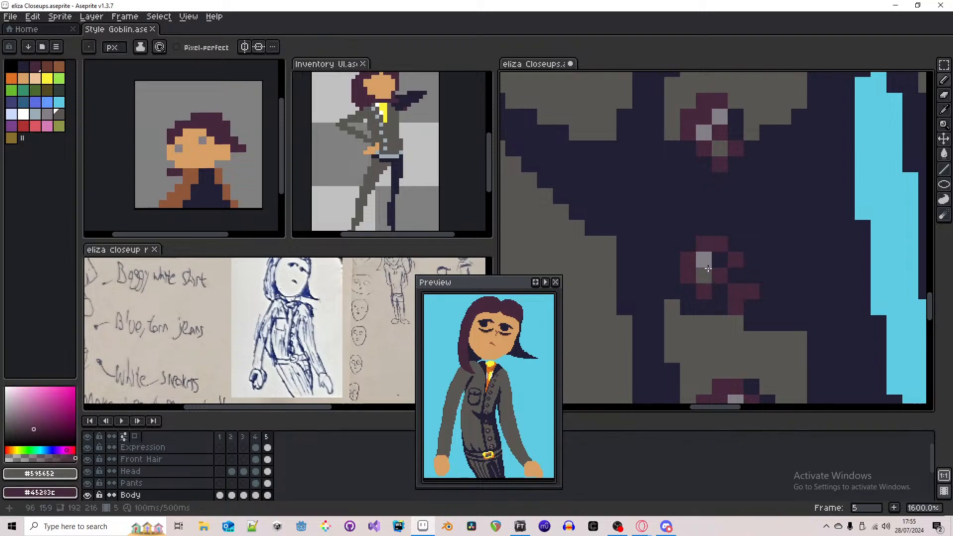
click(703, 267)
scroll(704, 263, down, 3)
scroll(709, 246, up, 2)
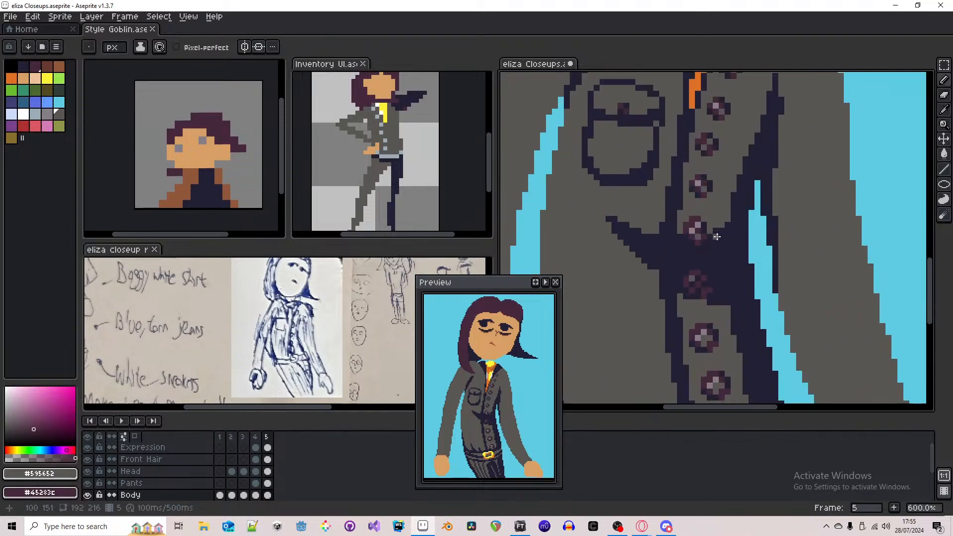
scroll(709, 241, down, 4)
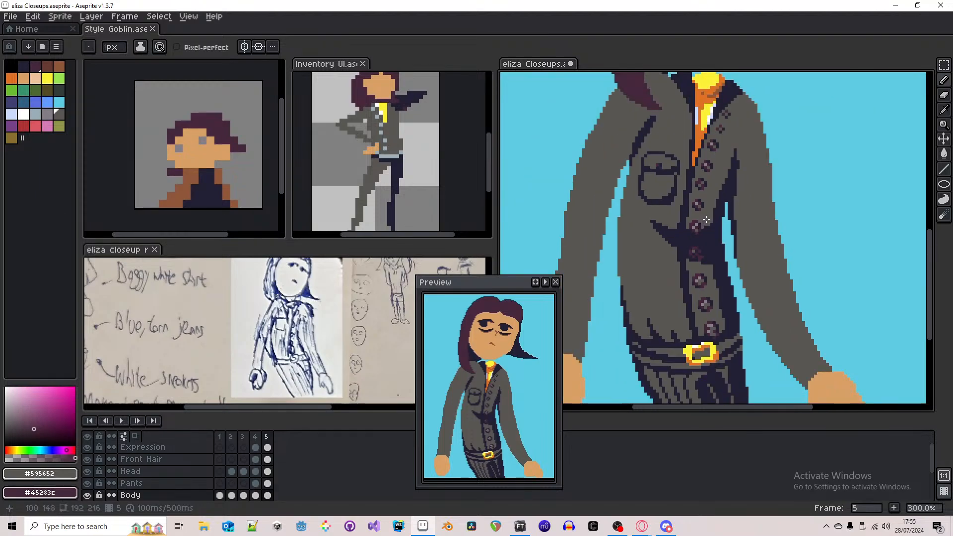
- Widen the waist fold upward around the upper button, filling the added area with navy #222034
alt+click(716, 225)
scroll(715, 218, down, 2)
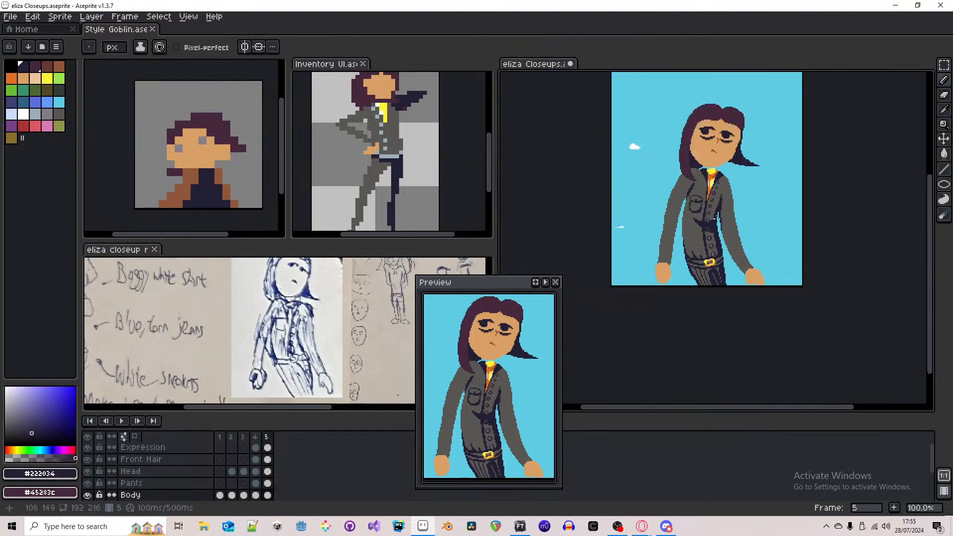
scroll(713, 212, up, 5)
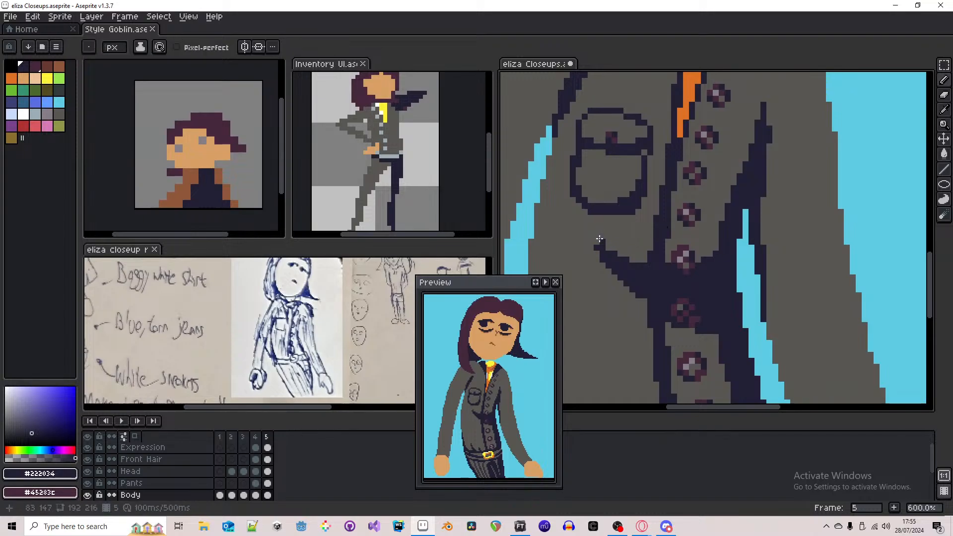
mouse_move(597, 235)
mouse_down()
mouse_move(709, 233)
mouse_move(652, 243)
mouse_move(586, 235)
mouse_move(622, 250)
mouse_move(698, 260)
mouse_up()
key(ctrl+z)
scroll(698, 261, up, 2)
key(ctrl+z)
key(ctrl+y)
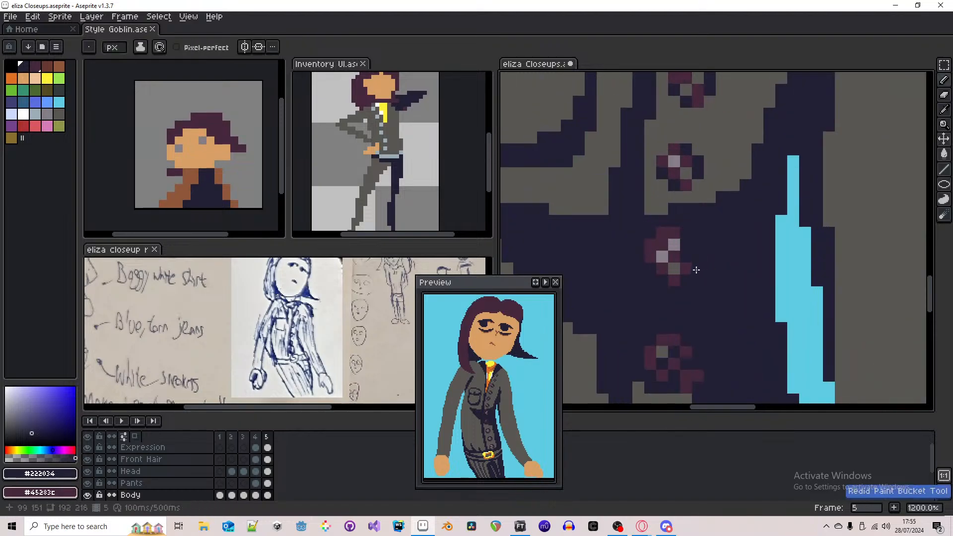
- Dim the highlights of the upper button inside the waist fold with grey #595652 and plum #45283c
alt+click(664, 344)
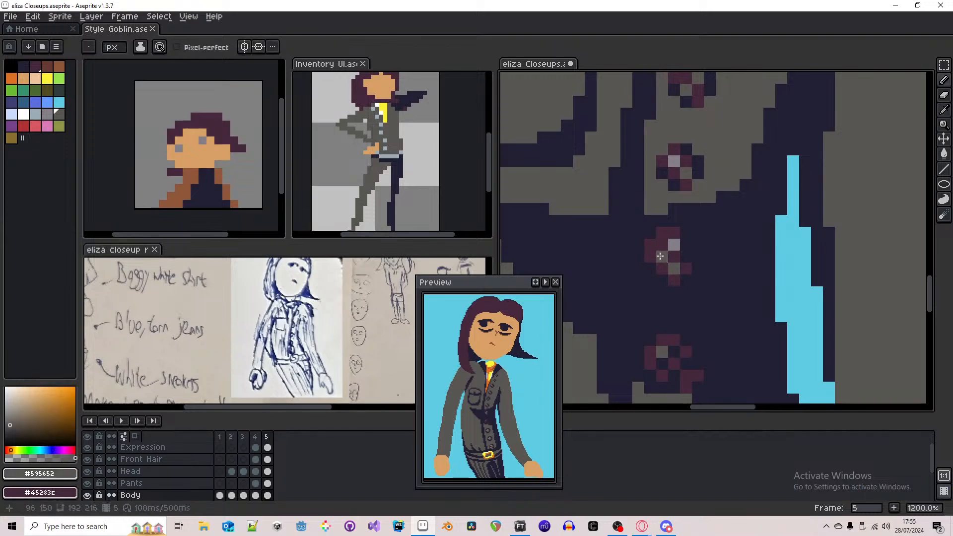
scroll(679, 261, down, 8)
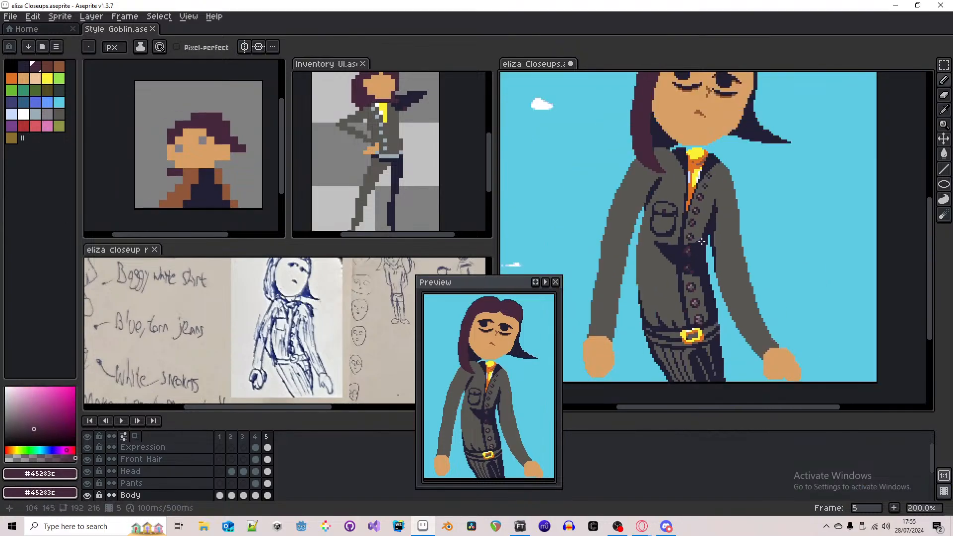
scroll(707, 233, up, 3)
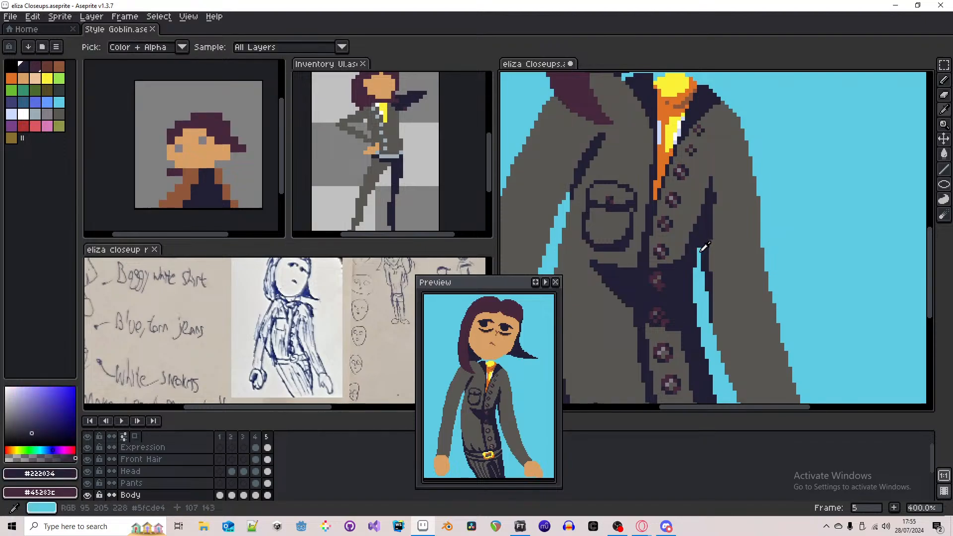
- Undo the highlight dimming on the upper button inside the jacket's waist fold
alt+click(684, 243)
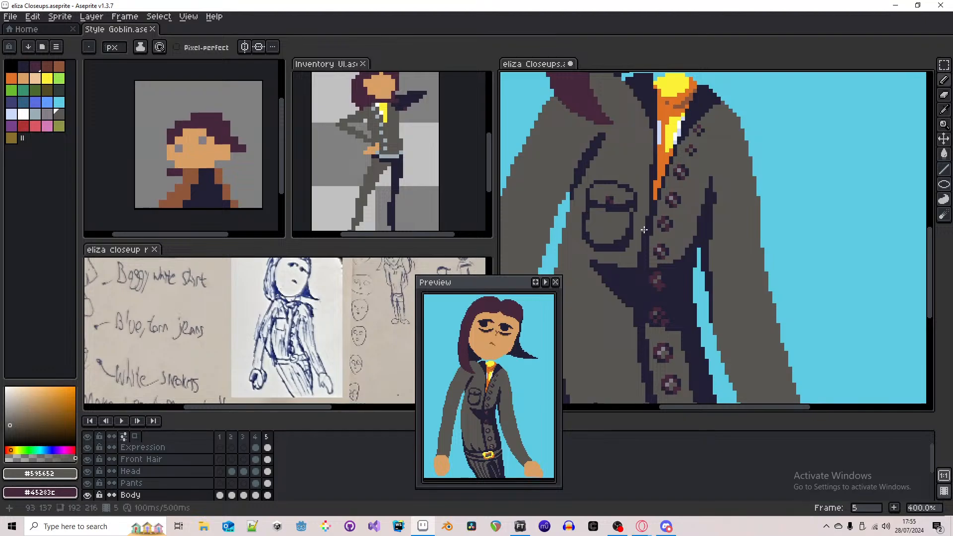
alt+click(636, 262)
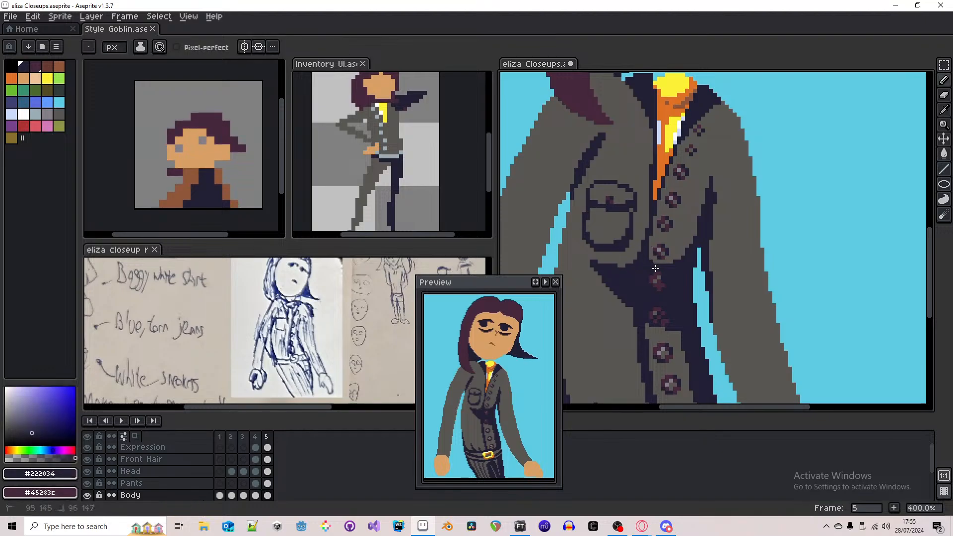
scroll(716, 229, down, 3)
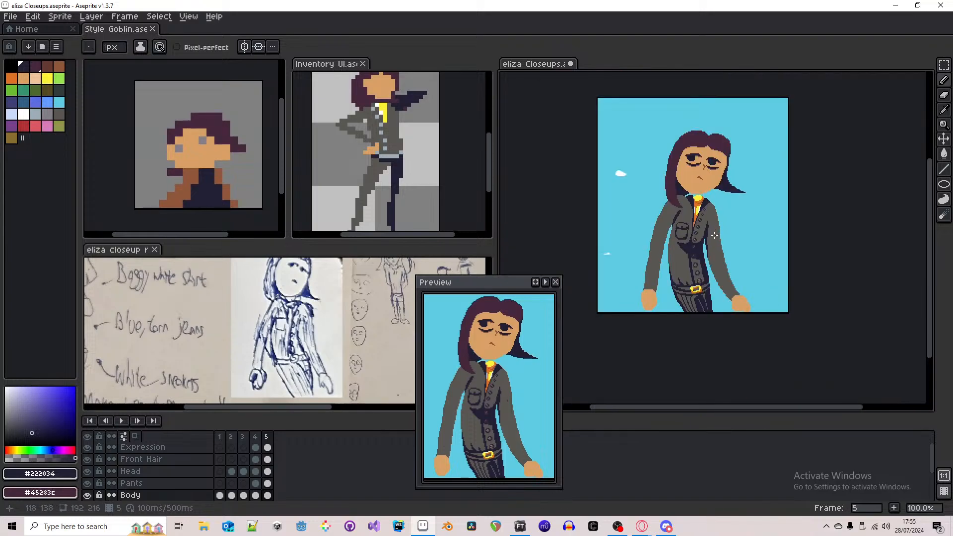
key(ctrl+z)
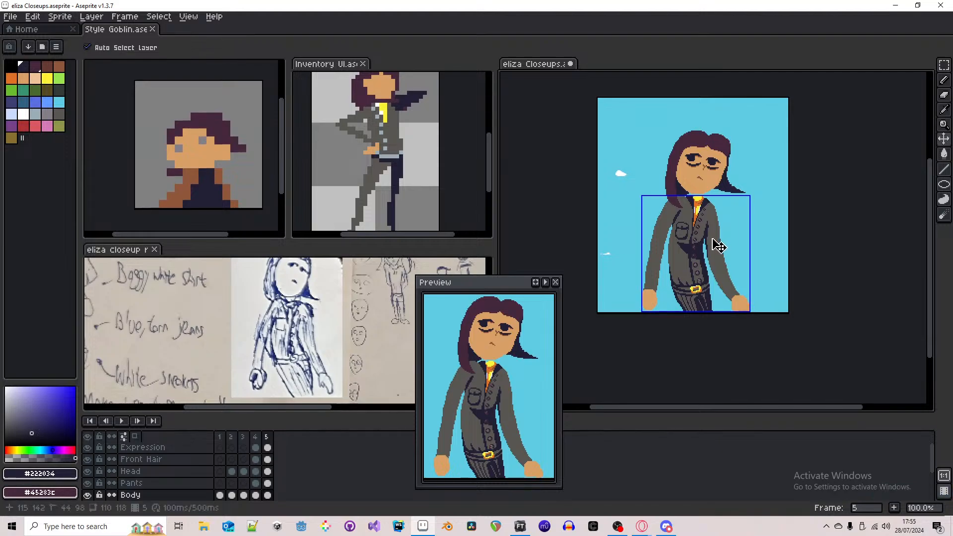
key(ctrl+z)
key(ctrl+z)
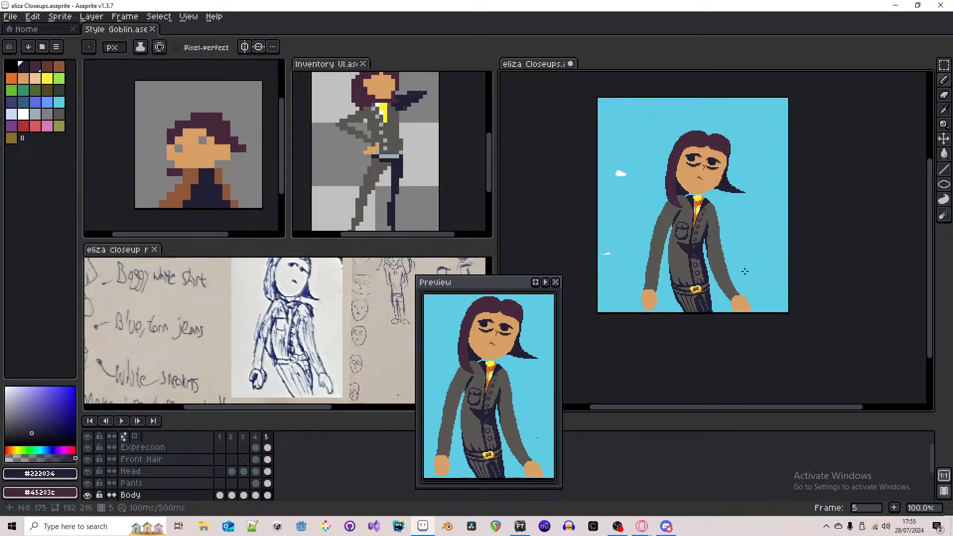
key(ctrl+z)
key(ctrl+z)
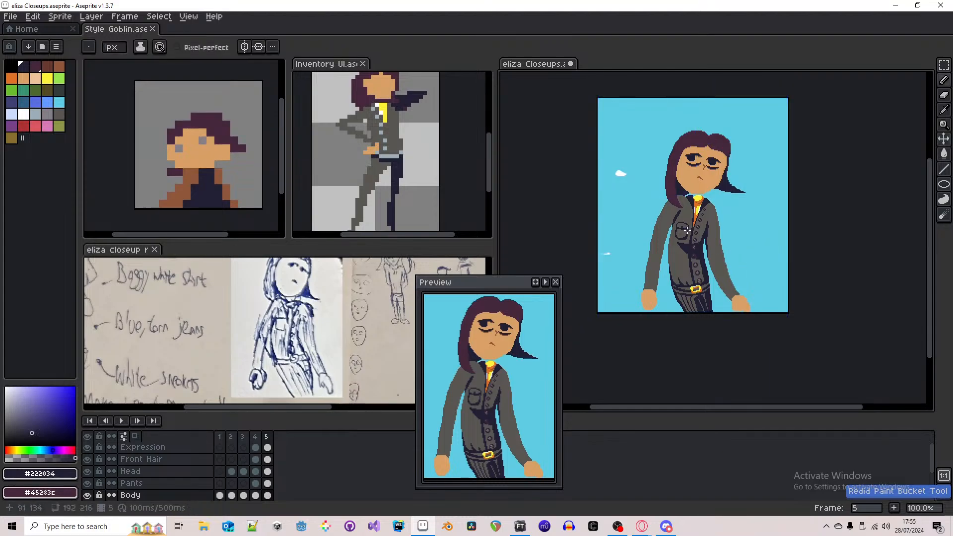
scroll(708, 266, up, 5)
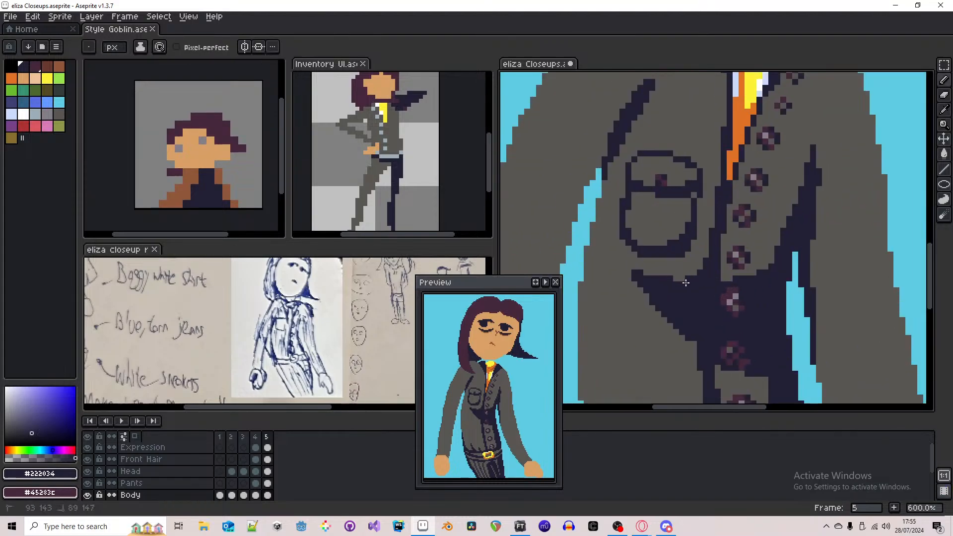
scroll(715, 258, down, 5)
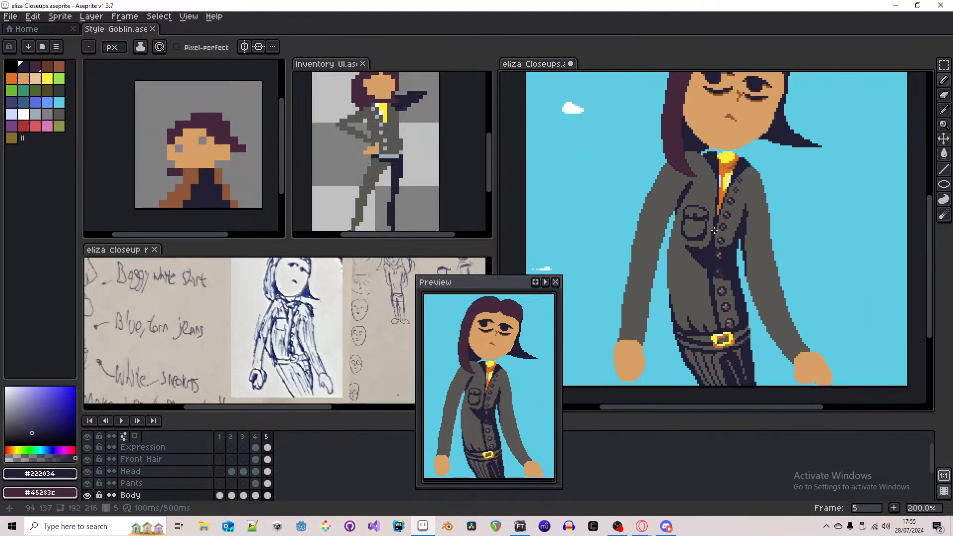
scroll(737, 226, up, 5)
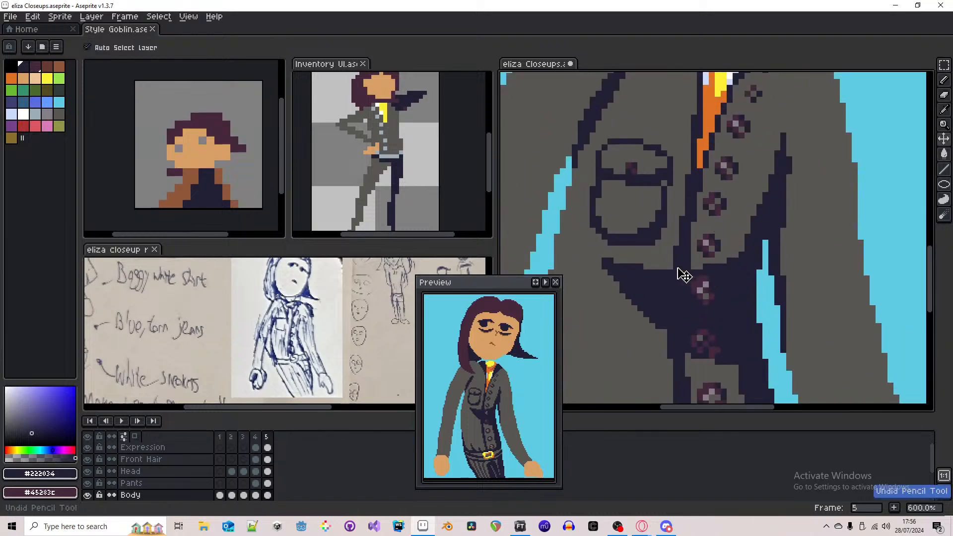
- Trim the waist fold's upper edge below the chest pocket with grey #595652 and redraw its lower edge with navy #222034
alt+click(712, 267)
scroll(720, 268, down, 5)
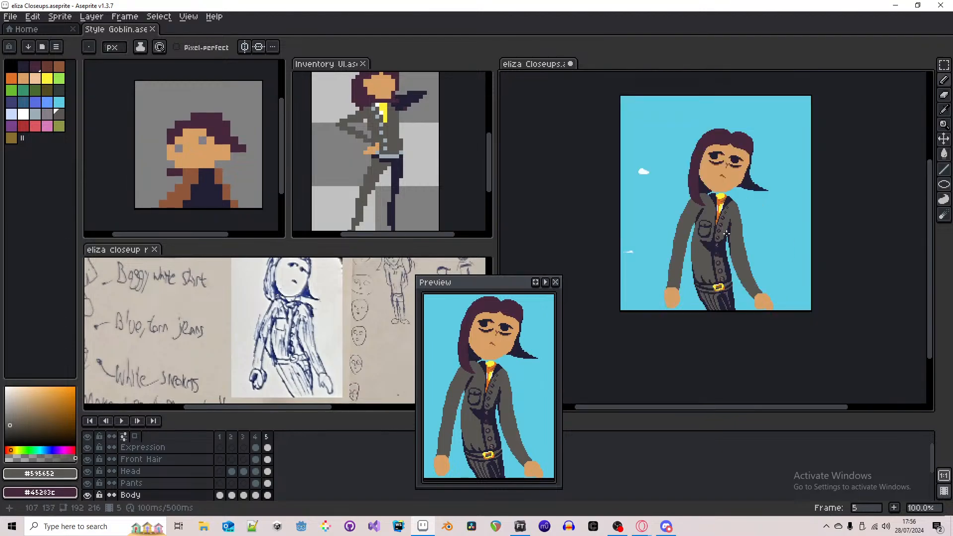
alt+click(737, 237)
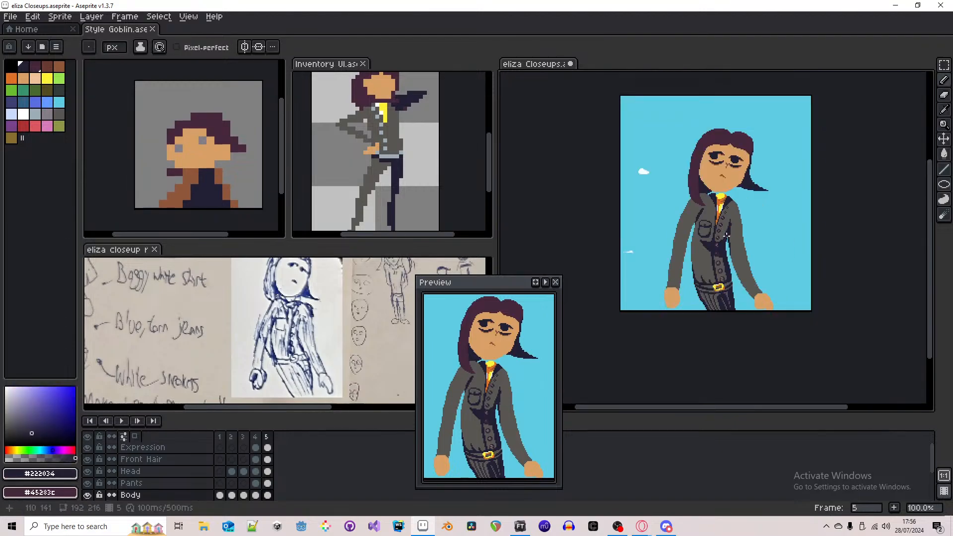
scroll(726, 237, up, 4)
alt+click(709, 239)
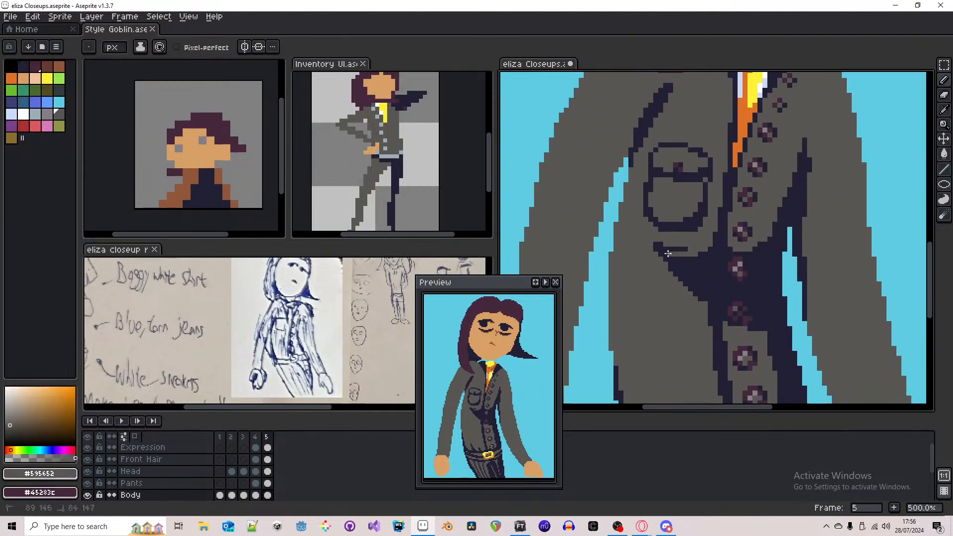
mouse_move(668, 253)
mouse_down()
mouse_move(653, 246)
mouse_move(688, 248)
mouse_up()
alt+click(693, 288)
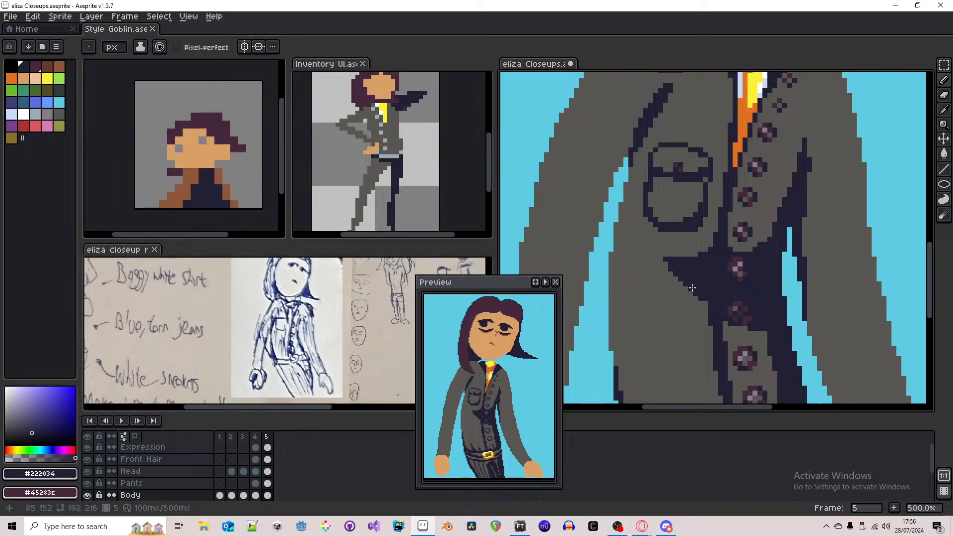
drag(697, 294, 661, 259)
scroll(663, 257, down, 3)
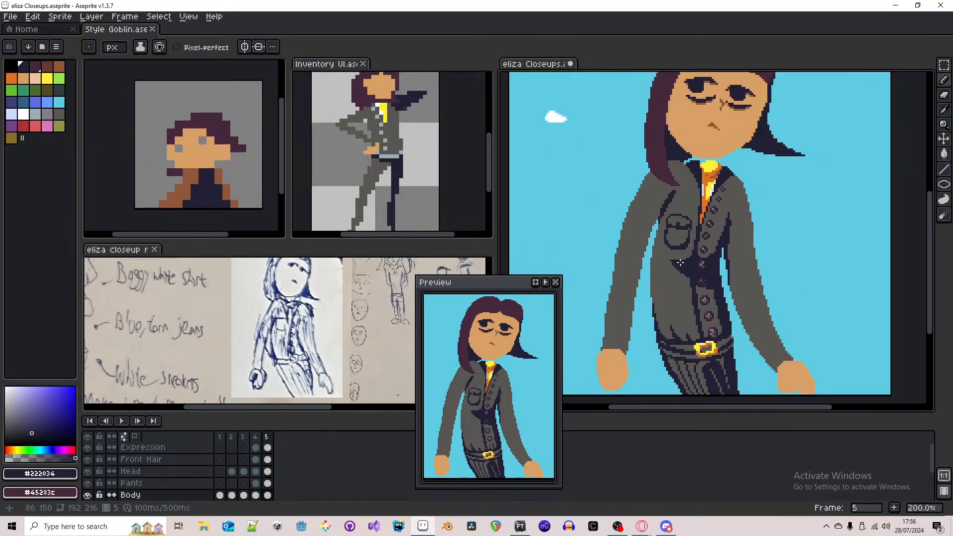
- Refine the waist fold's pointed tip below the chest pocket with navy #222034 and grey #595652 pixels
scroll(673, 259, up, 2)
alt+click(677, 259)
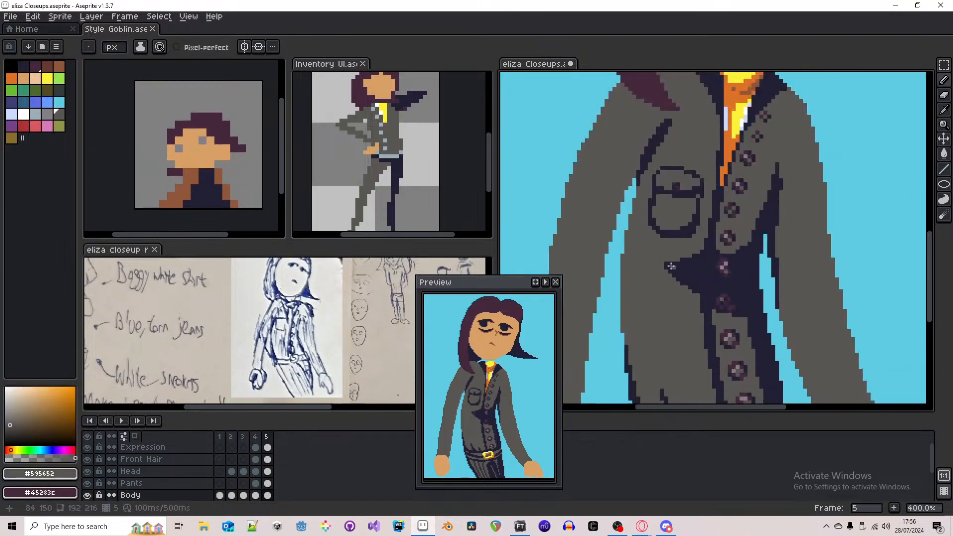
alt+click(670, 264)
scroll(675, 258, down, 3)
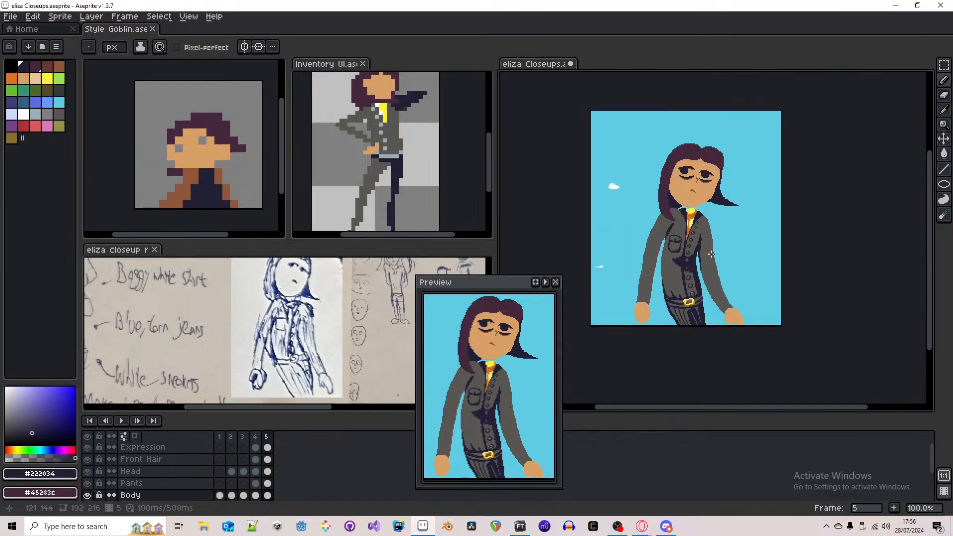
scroll(682, 263, up, 4)
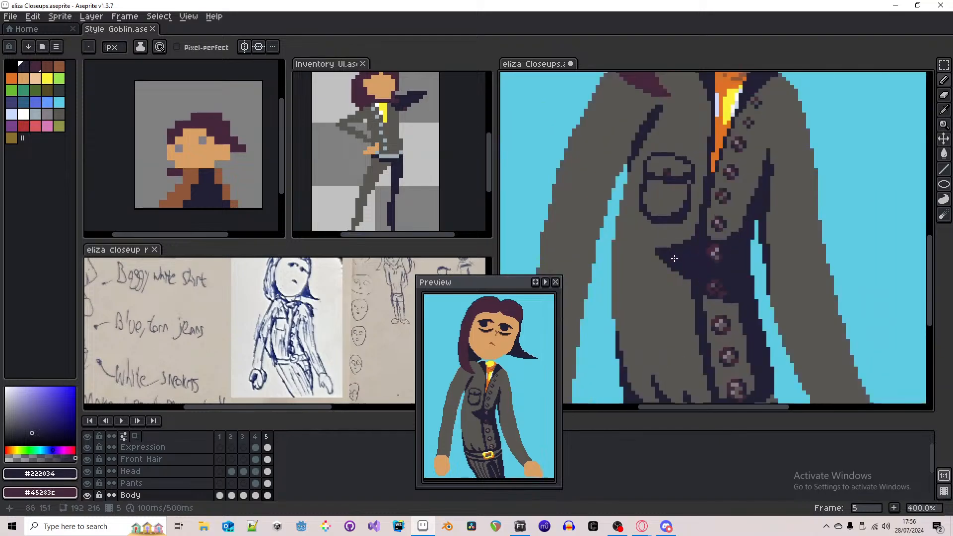
alt+click(658, 262)
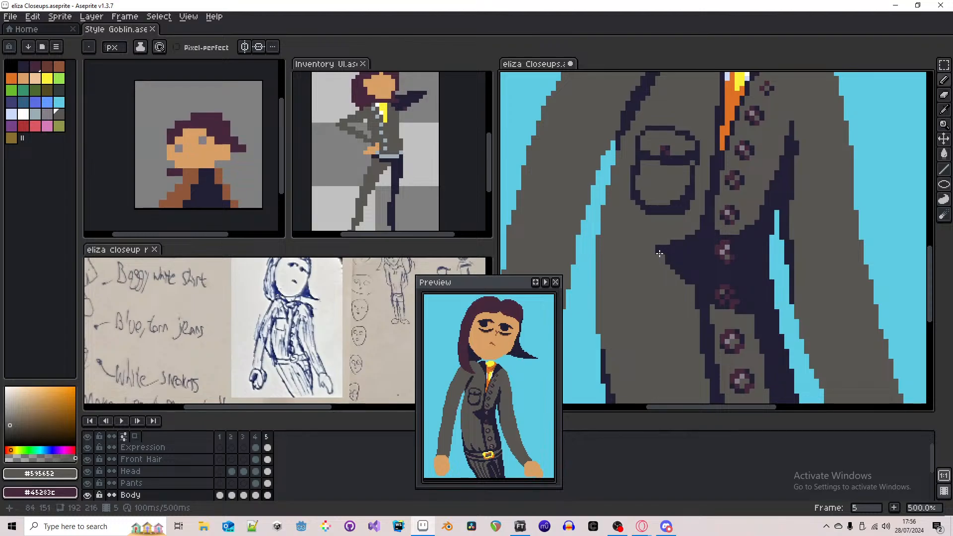
scroll(673, 293, down, 2)
scroll(667, 278, up, 2)
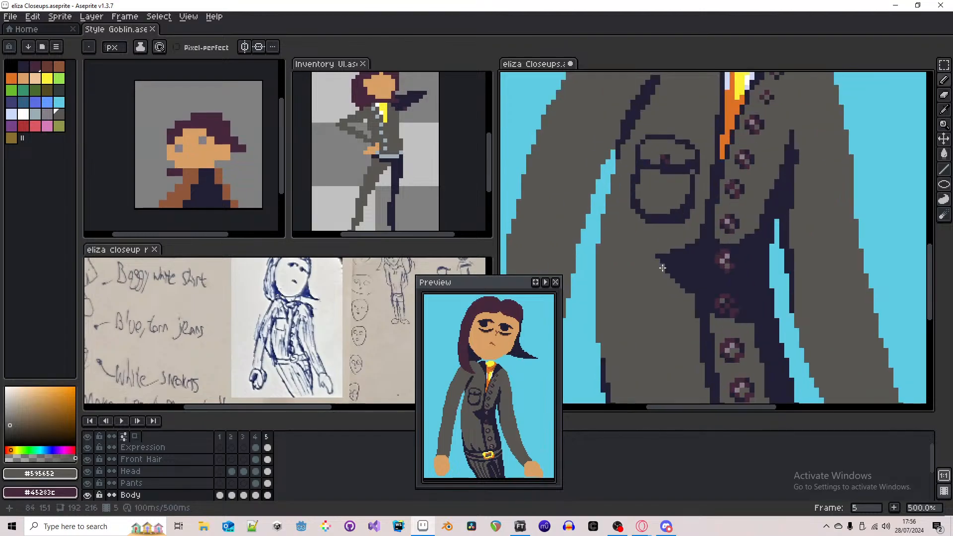
scroll(664, 270, down, 4)
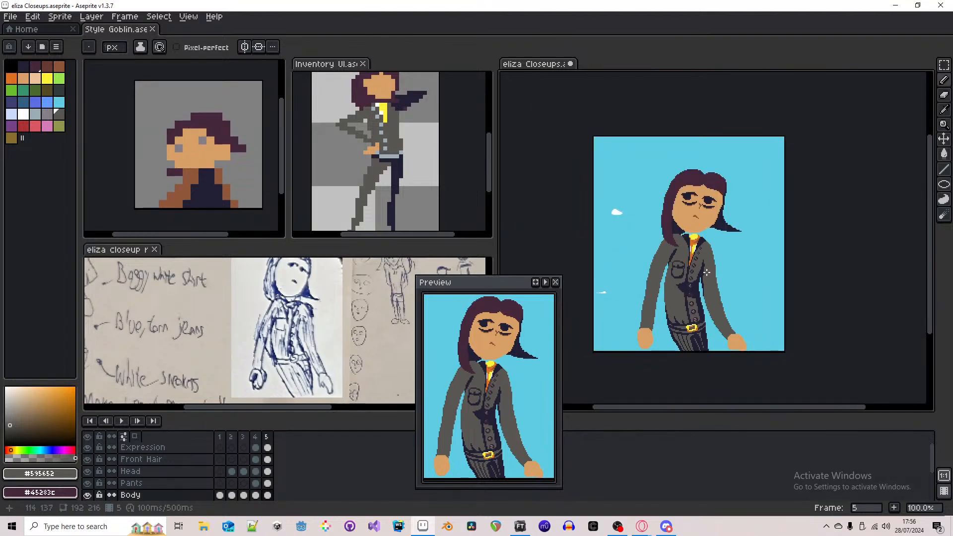
scroll(701, 269, up, 2)
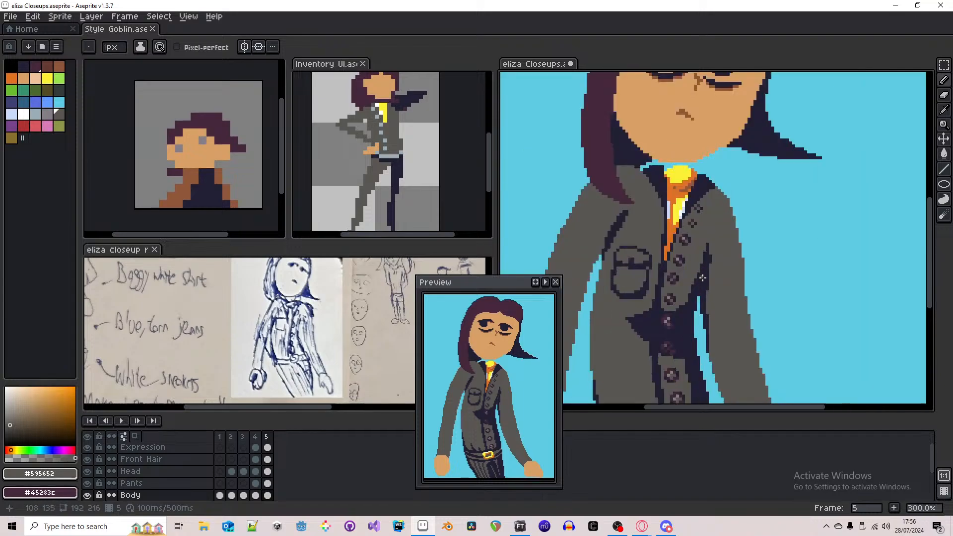
- Extend the waist fold upward around the next higher button and fill the added area with navy #222034
alt+click(693, 289)
drag(695, 285, 661, 294)
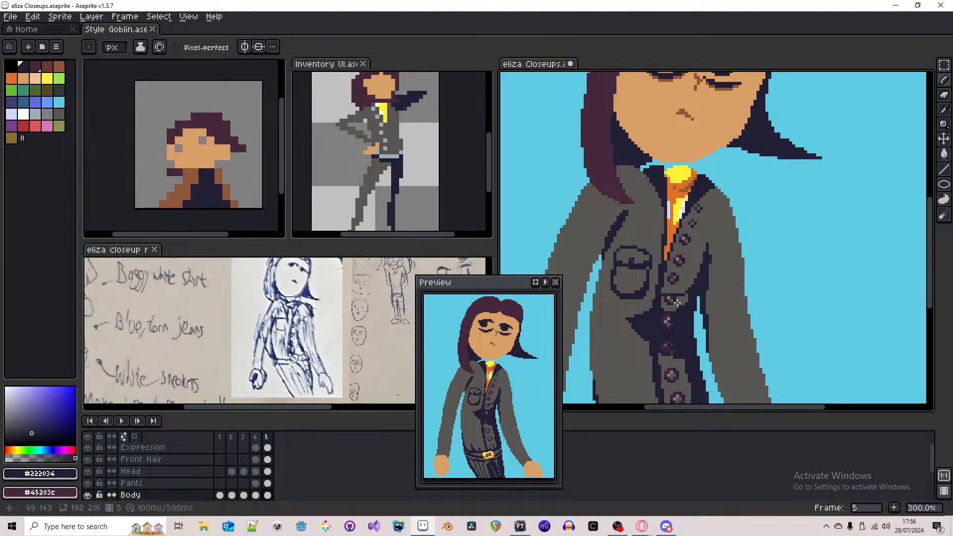
key(g)
click(681, 302)
key(b)
scroll(695, 278, down, 3)
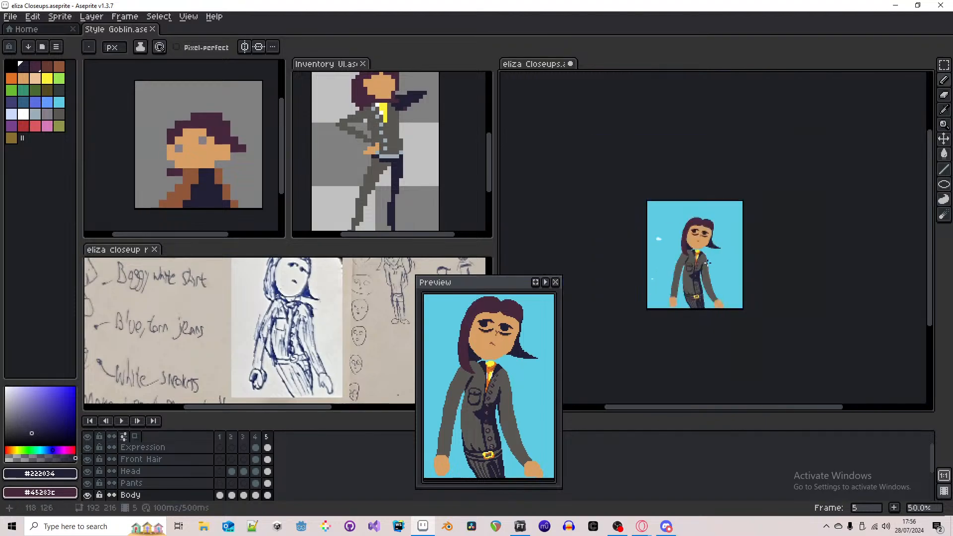
scroll(706, 267, up, 1)
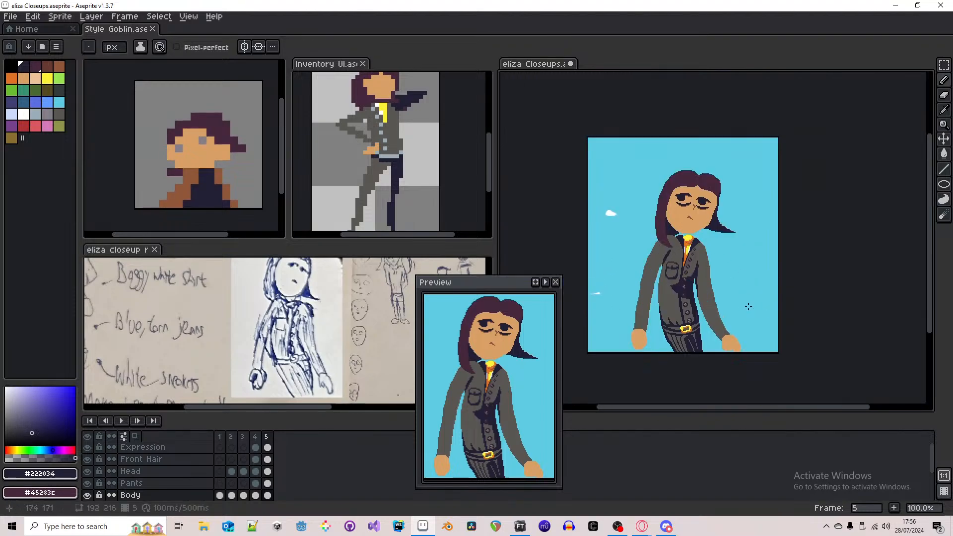
- Extend the waist fold up to the chest pocket's lower edge and fill the enclosed area with navy #222034
scroll(691, 273, up, 2)
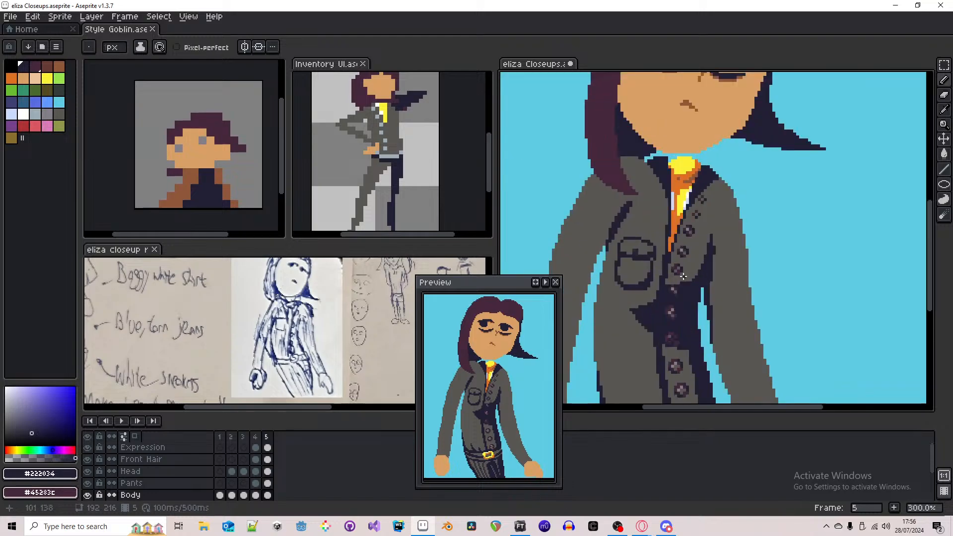
scroll(714, 247, down, 3)
scroll(714, 247, up, 4)
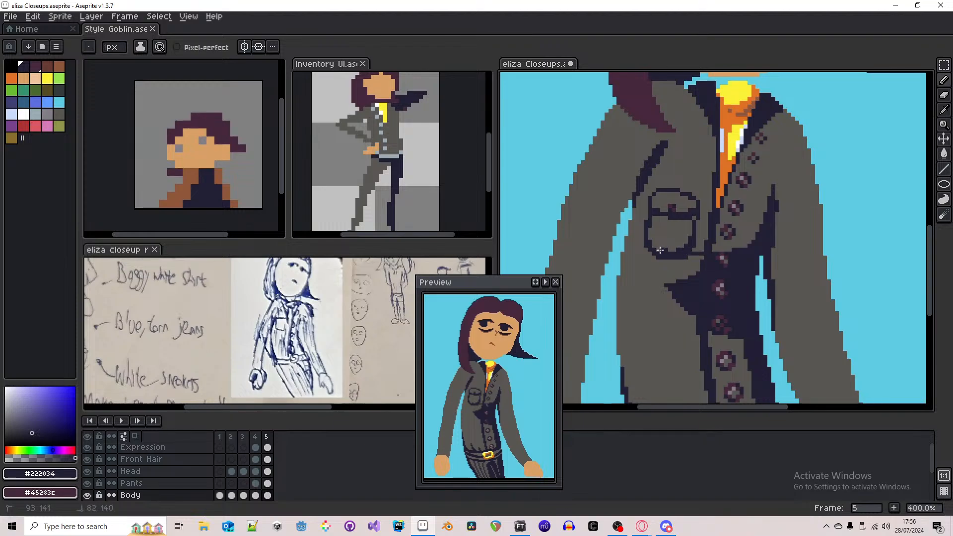
drag(647, 247, 670, 287)
key(g)
click(672, 273)
key(b)
scroll(675, 259, down, 3)
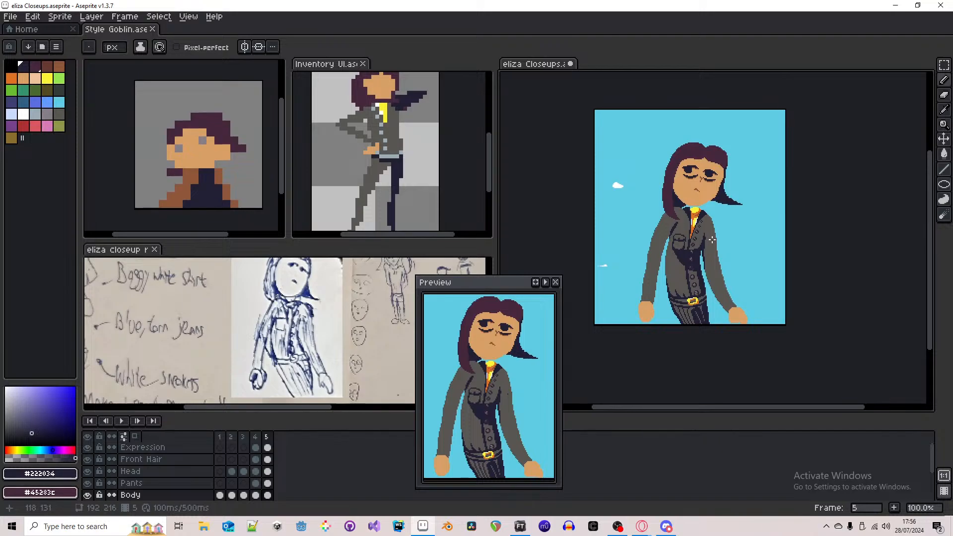
- Examine the shaded jacket in frame 5 at several scales and compare the character with frame 4
scroll(691, 261, up, 4)
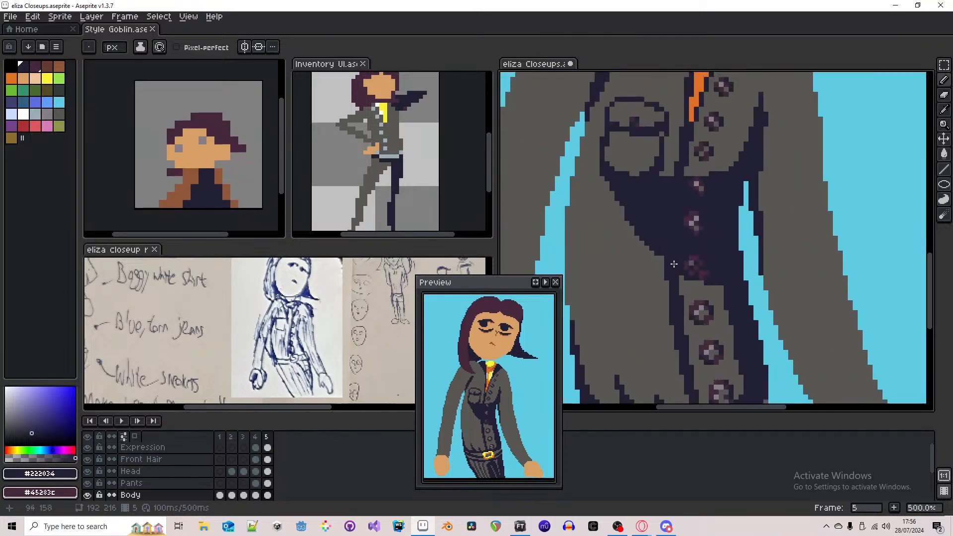
scroll(664, 259, down, 4)
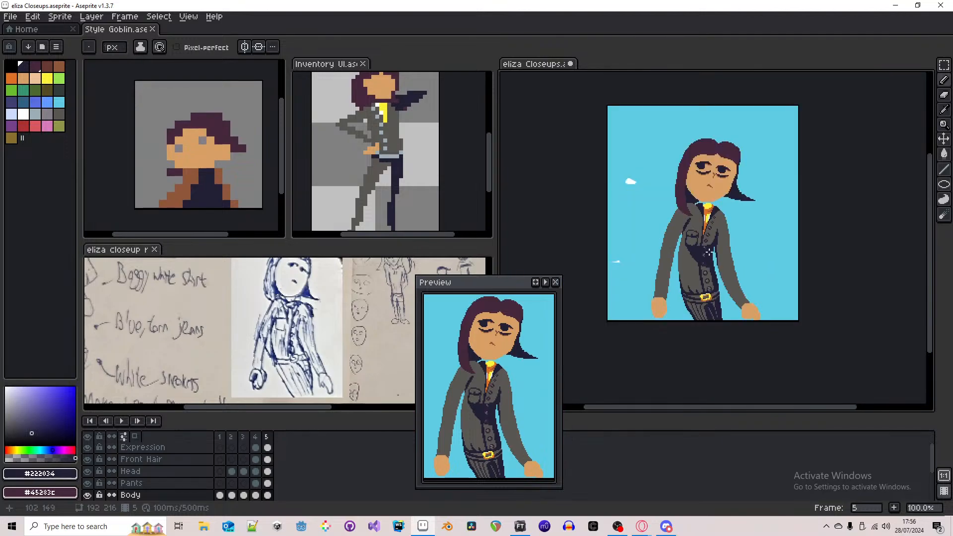
scroll(697, 239, down, 1)
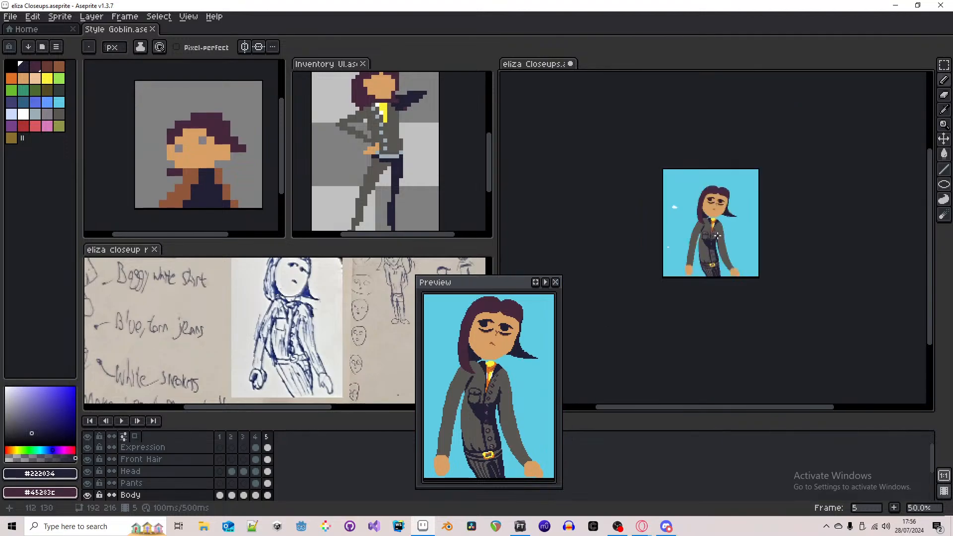
scroll(707, 237, up, 3)
scroll(714, 235, down, 2)
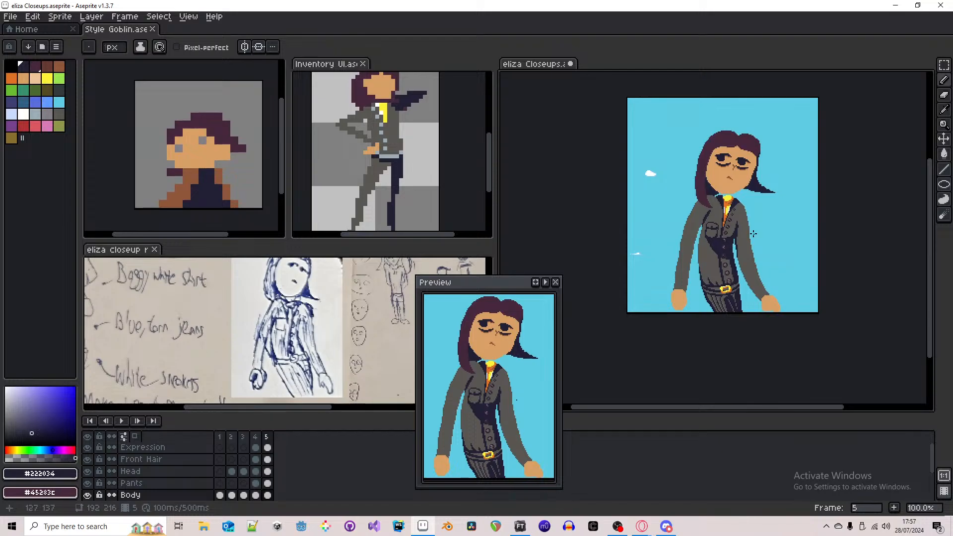
key(Left)
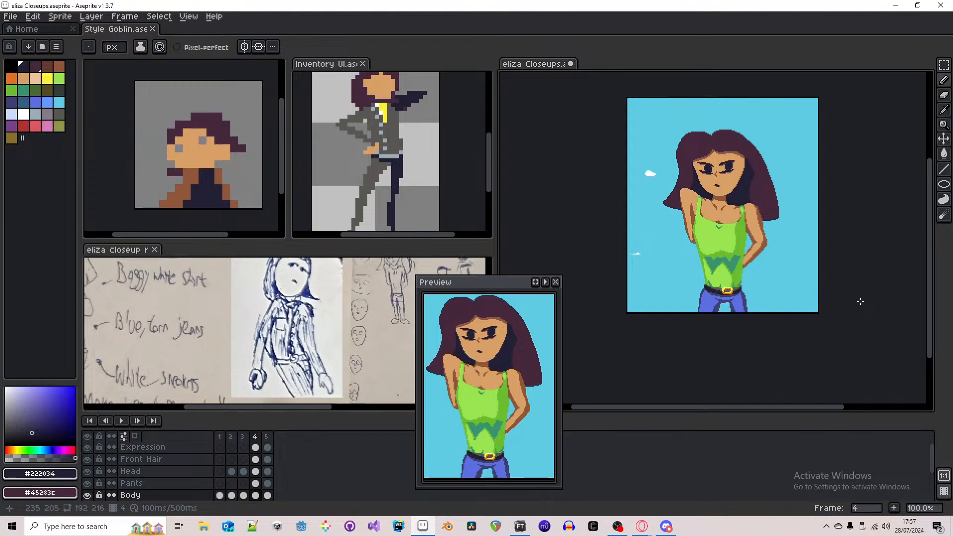
key(Right)
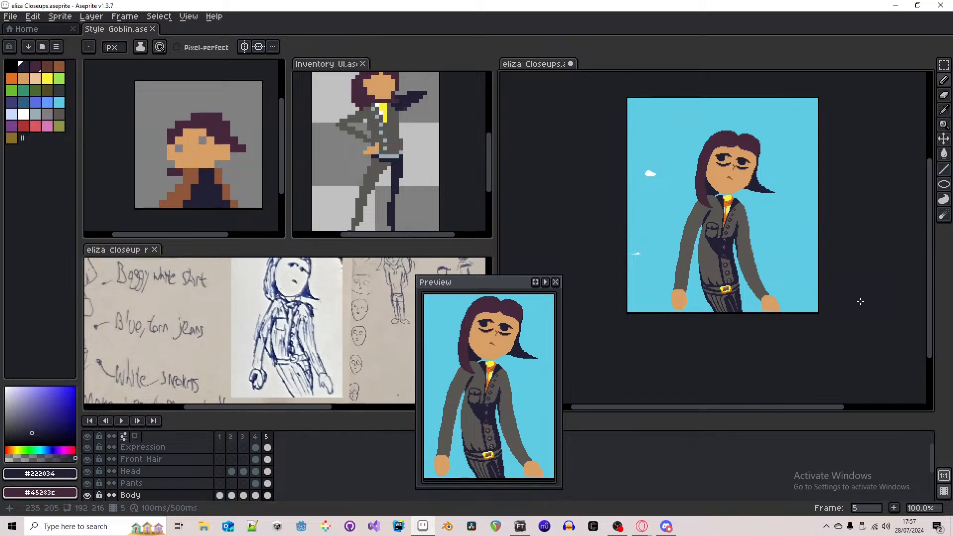
key(Left)
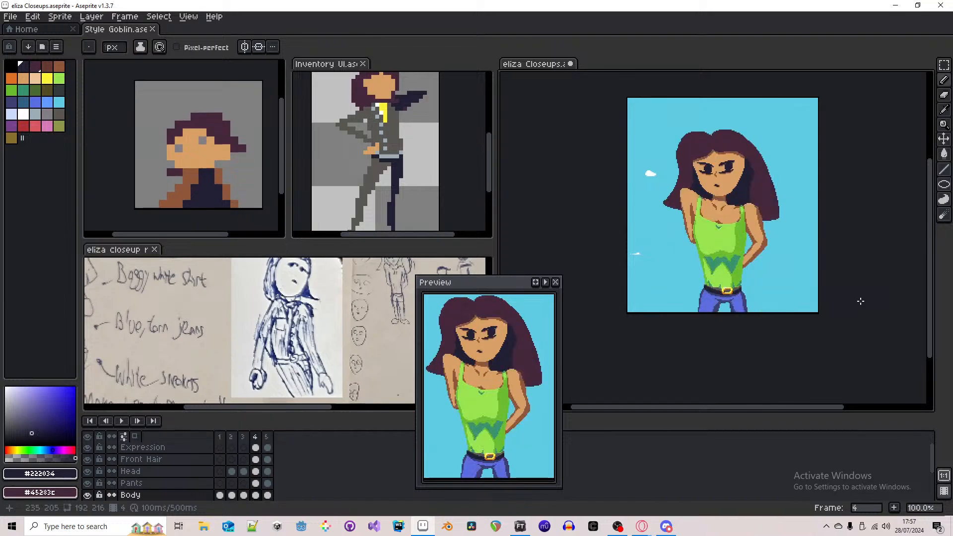
key(Right)
key(Left)
key(Right)
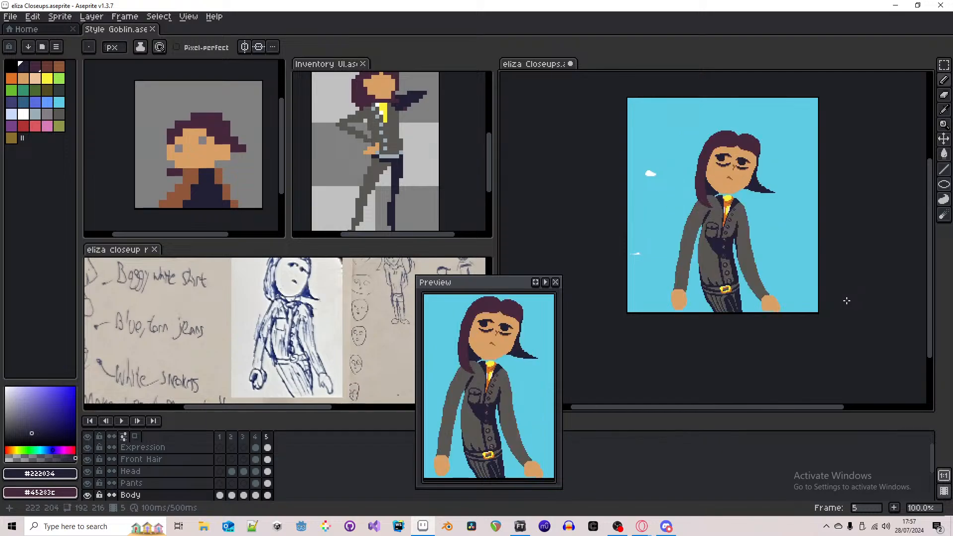
- Close the upper gap between the torso and the pocket-side sleeve with navy #222034 and grey #595652 pixels
key(Left)
key(Right)
scroll(720, 224, up, 4)
alt+click(633, 299)
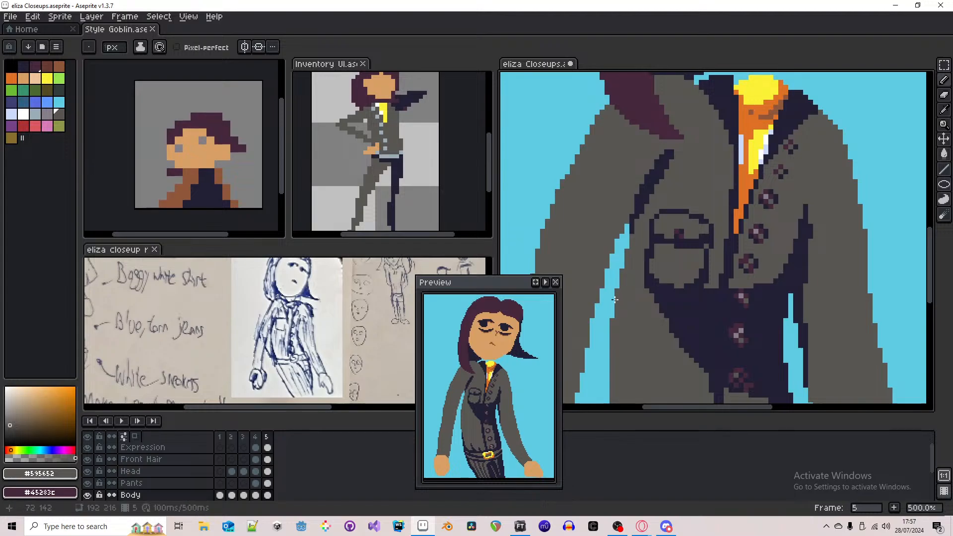
alt+click(631, 225)
mouse_move(628, 227)
mouse_down()
mouse_move(616, 260)
mouse_move(623, 237)
mouse_move(616, 270)
mouse_up()
alt+click(619, 275)
alt+click(616, 270)
alt+click(626, 248)
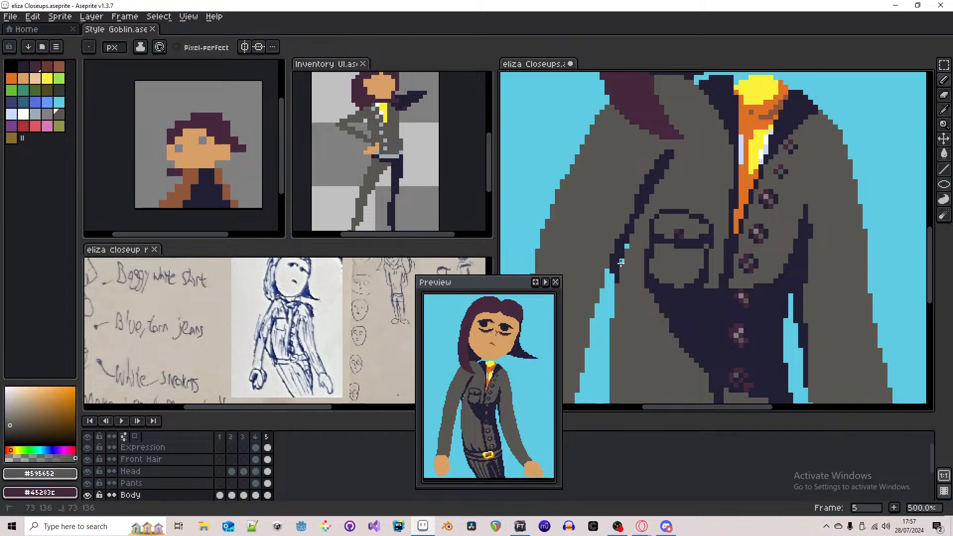
scroll(628, 247, down, 4)
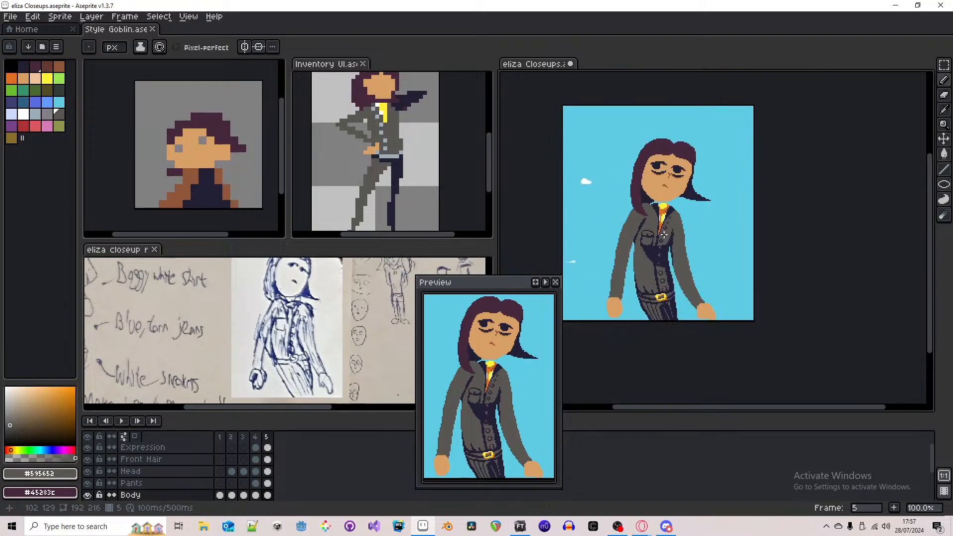
- Continue the navy #222034 underarm line down the pocket-side sleeve gap and clean its torso edge with grey #595652
scroll(644, 241, up, 3)
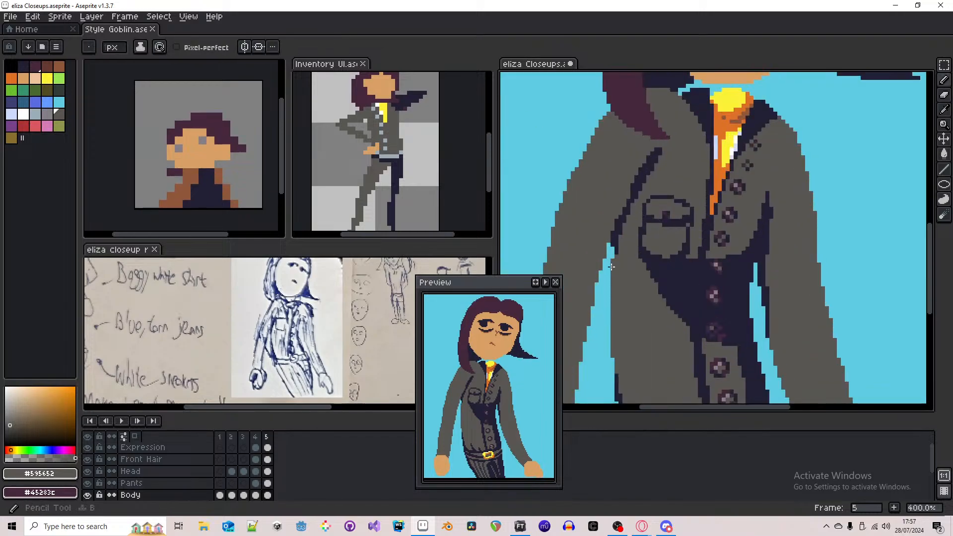
alt+click(610, 262)
drag(610, 276, 612, 252)
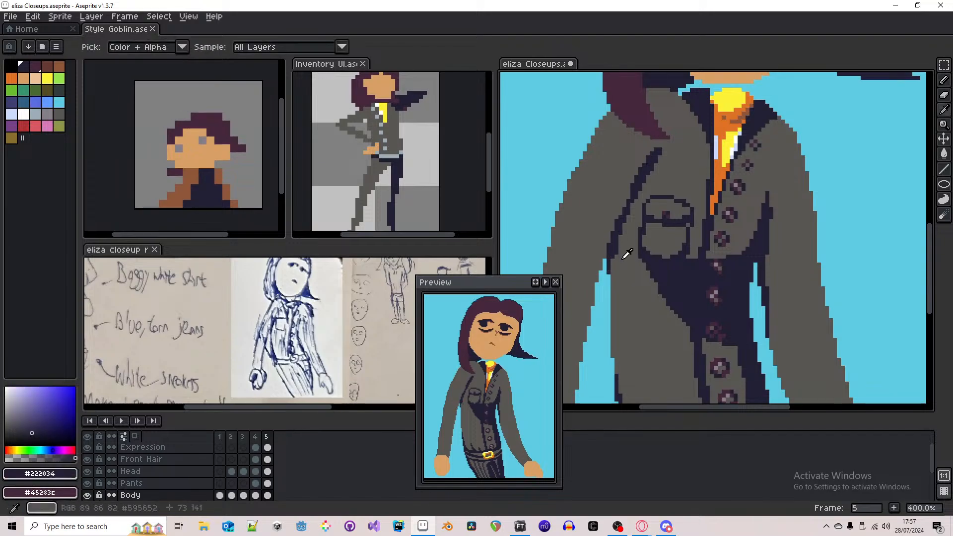
alt+click(615, 252)
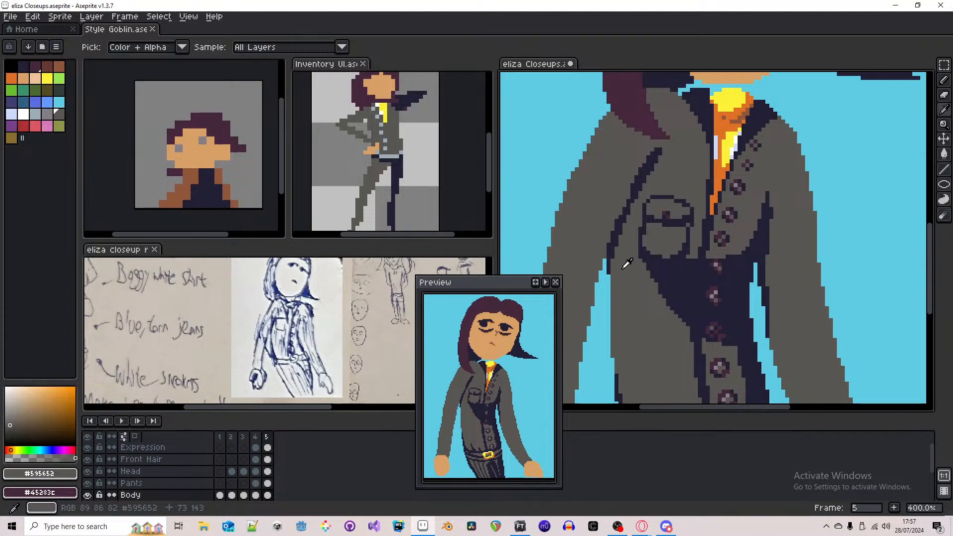
scroll(626, 251, down, 3)
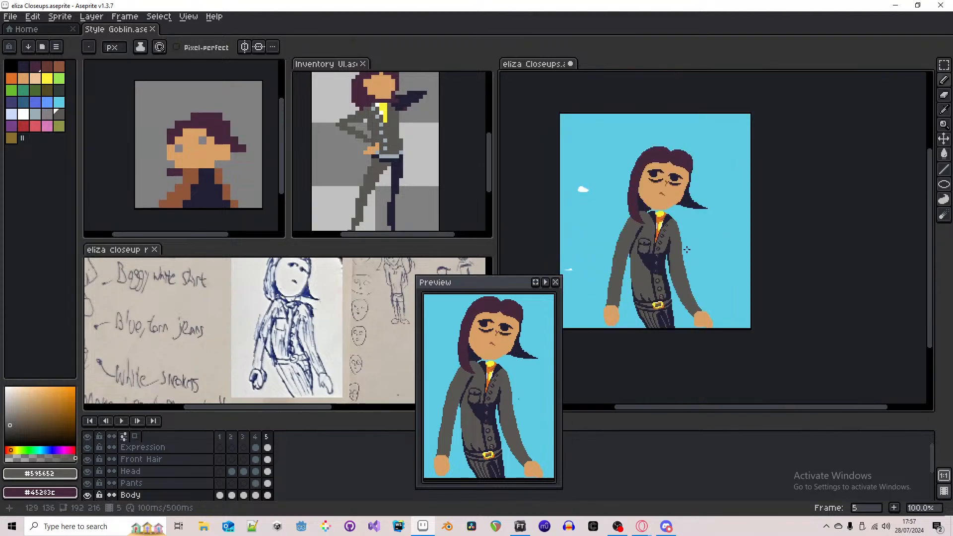
- Fill the top of the gap between the torso and the button-side sleeve with navy #222034 shading
scroll(667, 261, up, 3)
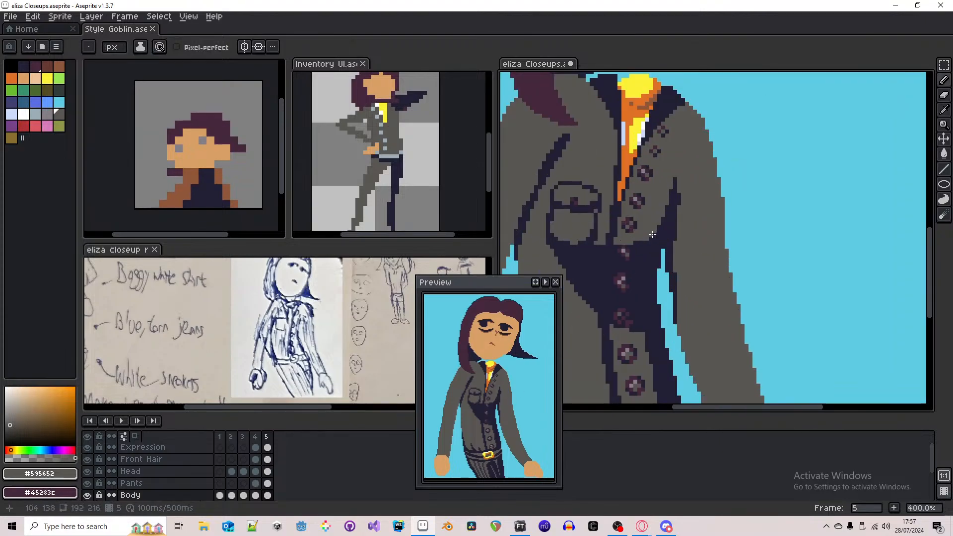
scroll(654, 234, down, 2)
scroll(654, 233, up, 3)
scroll(653, 243, down, 3)
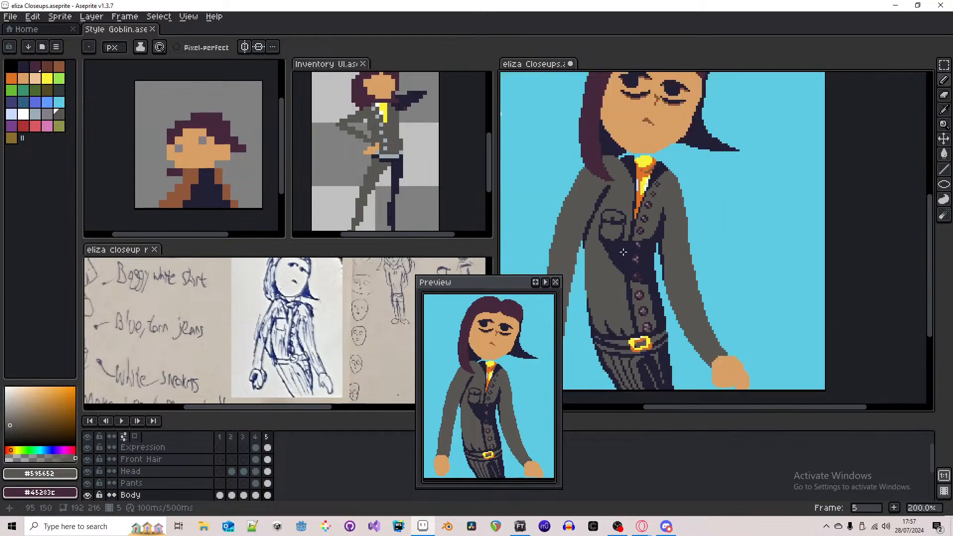
scroll(653, 238, up, 3)
alt+click(646, 277)
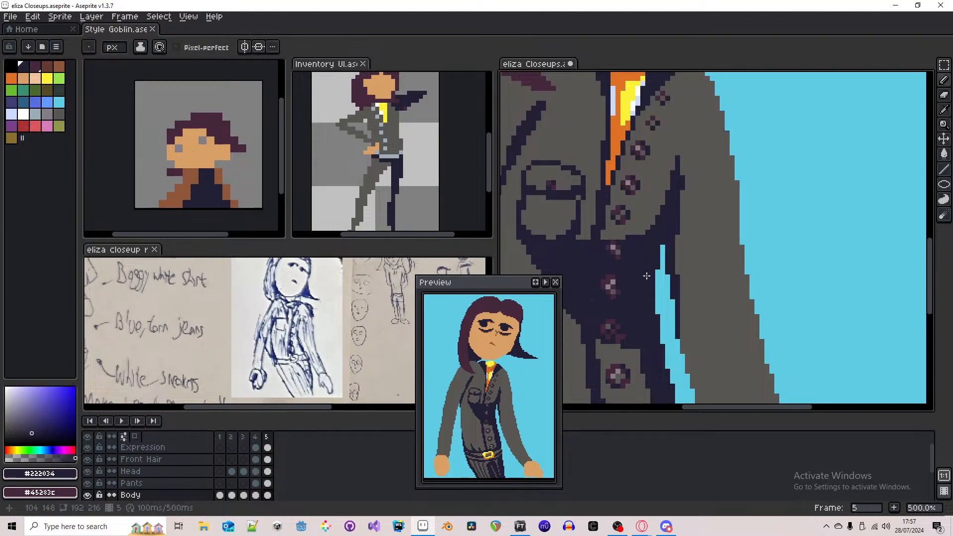
mouse_move(648, 276)
mouse_down()
mouse_move(663, 242)
mouse_move(653, 286)
mouse_up()
scroll(657, 267, down, 3)
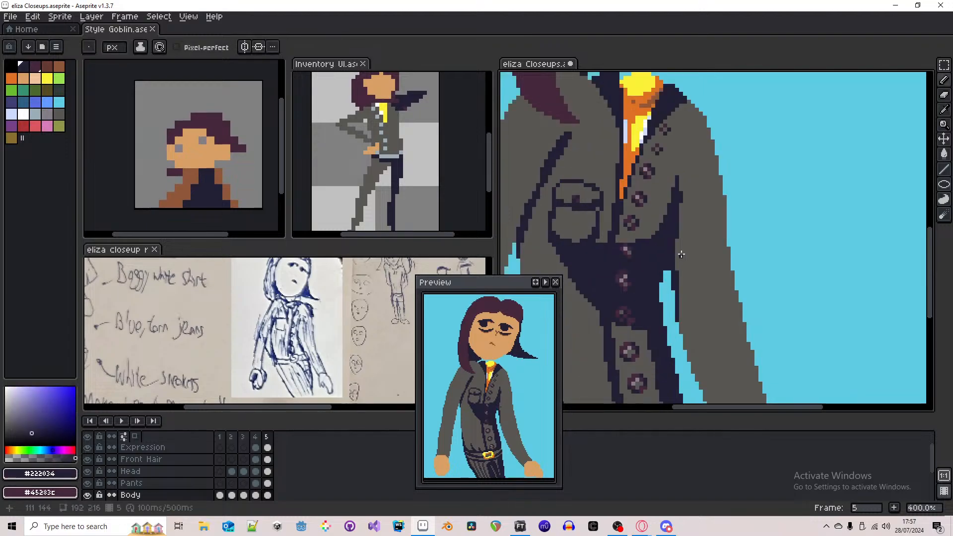
scroll(668, 281, up, 2)
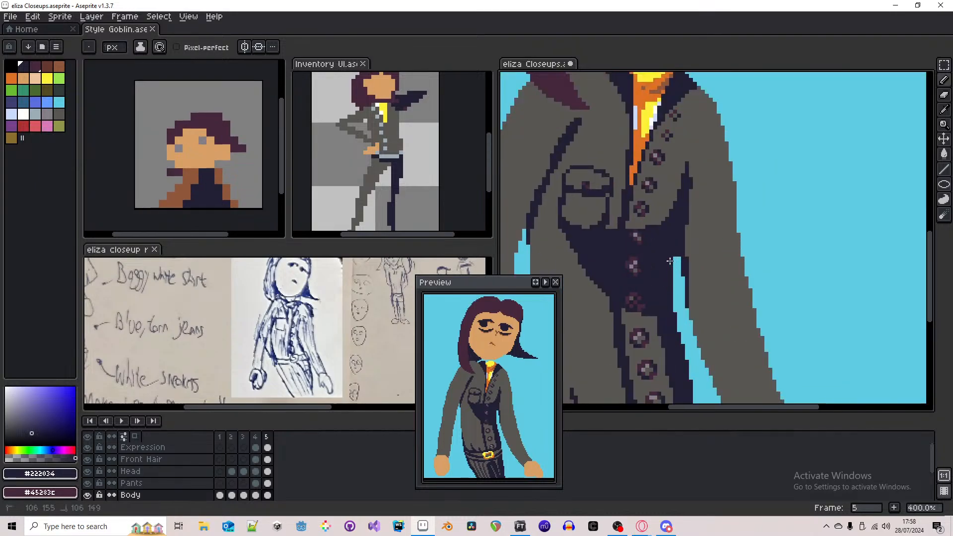
scroll(671, 285, down, 2)
scroll(673, 298, up, 2)
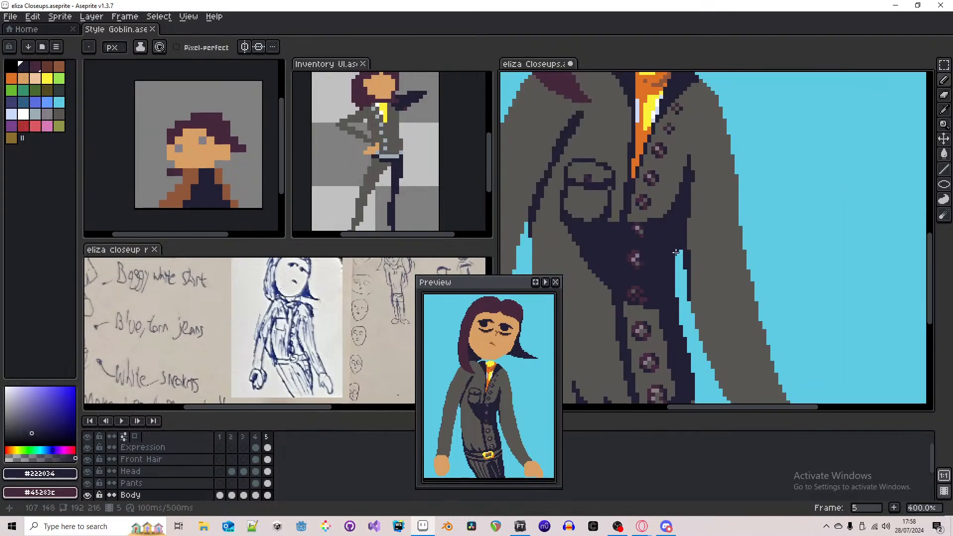
scroll(693, 253, down, 3)
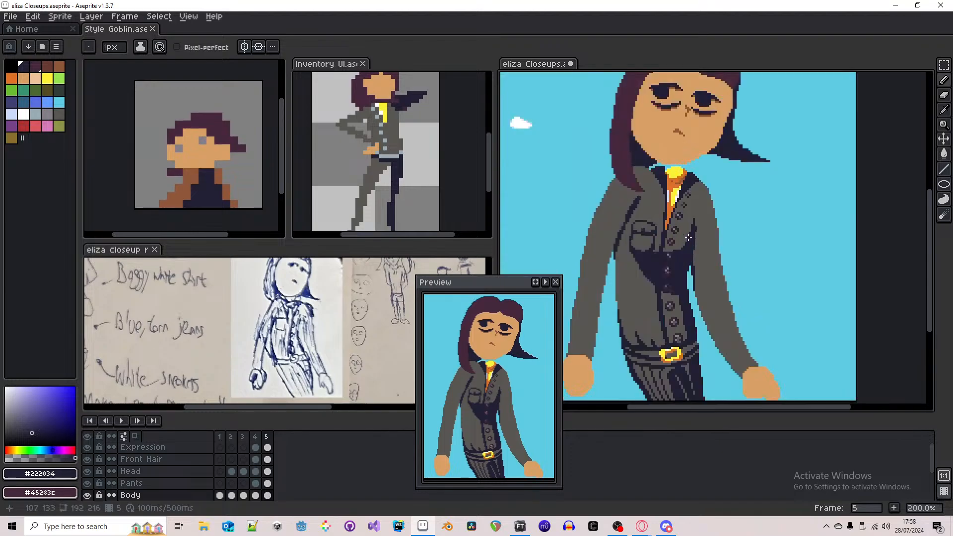
- Lower the waist fold's upper edge between the buttons and the button-side sleeve using grey #595652 pixels
scroll(693, 243, up, 5)
alt+click(673, 251)
drag(679, 281, 642, 279)
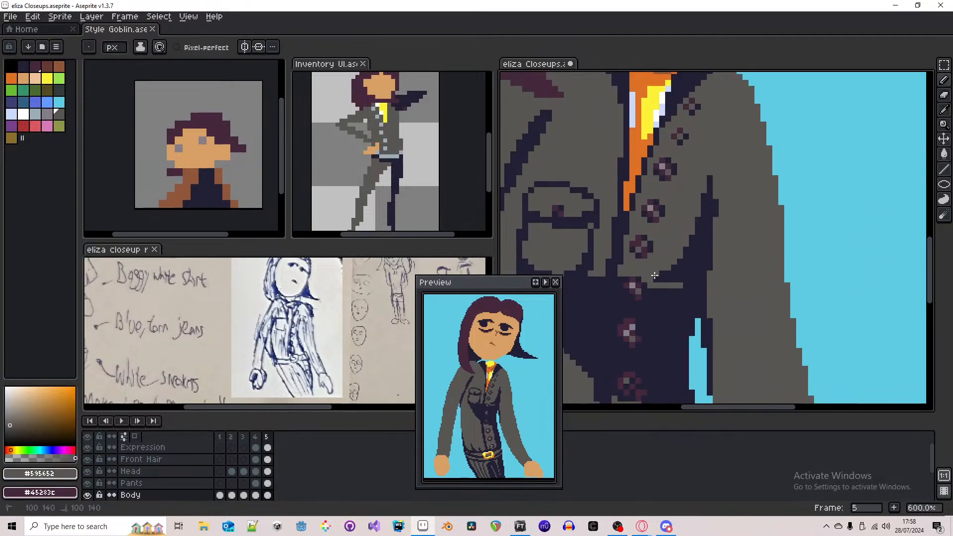
scroll(644, 275, down, 2)
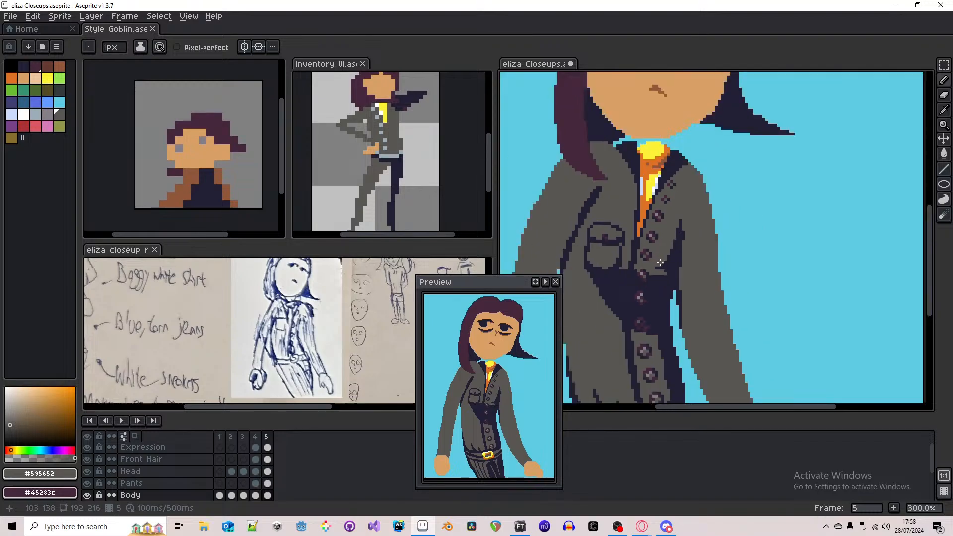
scroll(676, 242, up, 2)
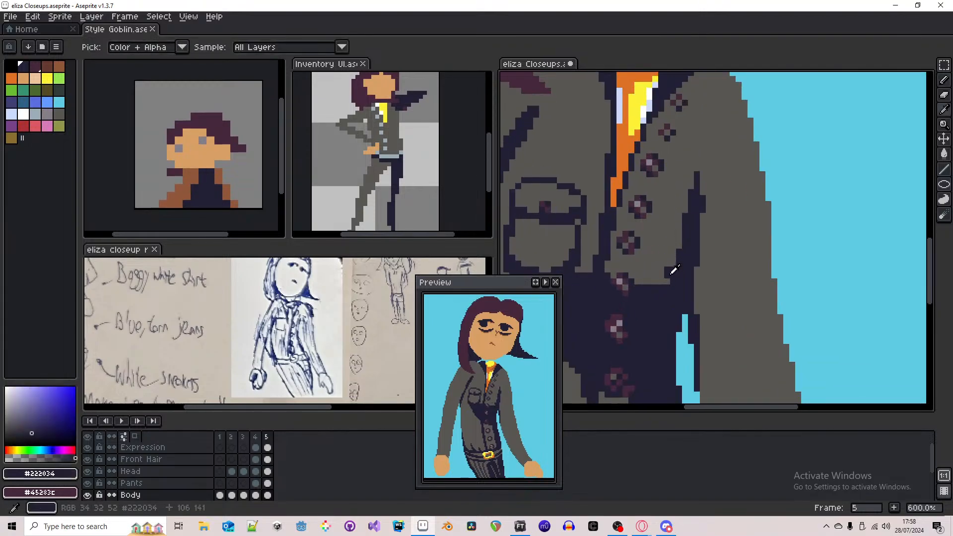
scroll(699, 251, down, 2)
scroll(698, 251, down, 2)
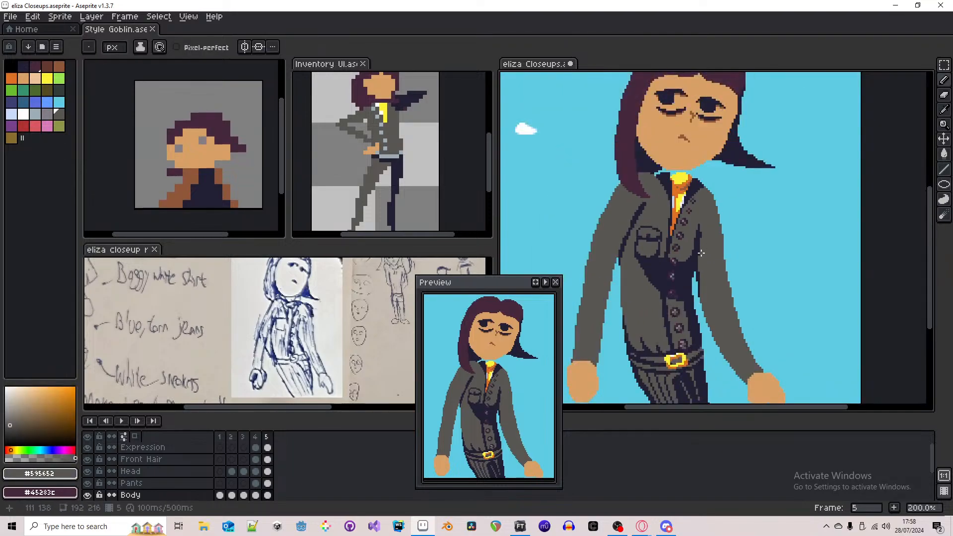
scroll(698, 233, up, 3)
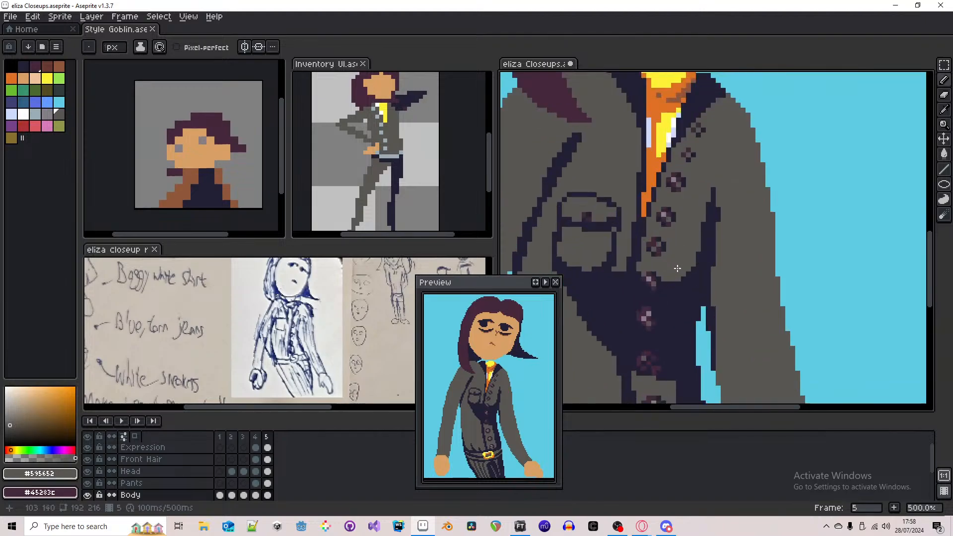
key(i)
key(b)
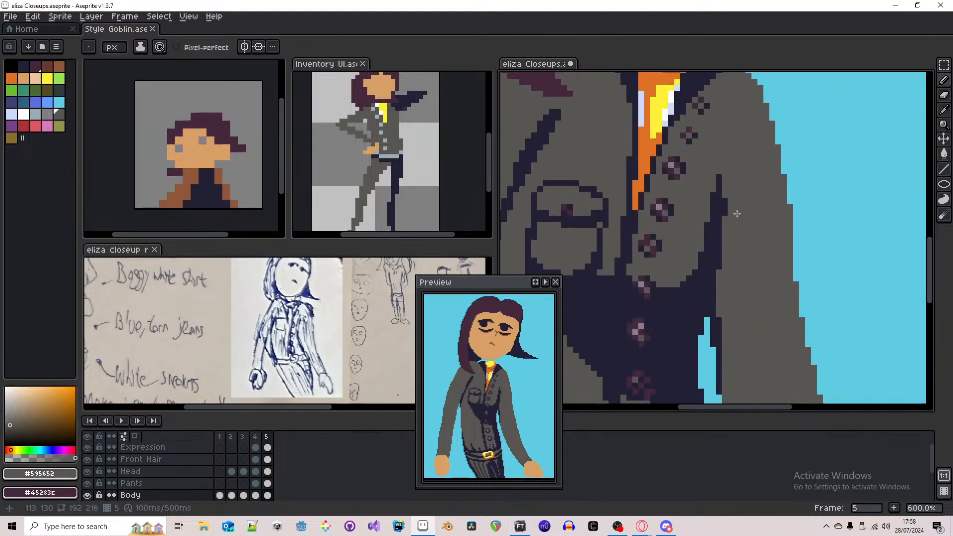
- Touch up the waist fold's edge around the chest pocket with grey #595652 and navy #222034, undoing the last change
scroll(730, 212, down, 3)
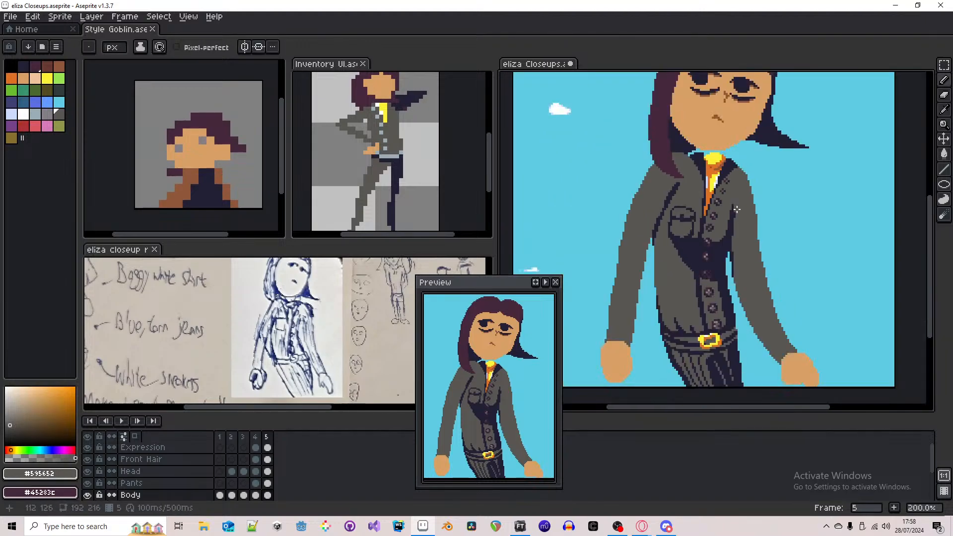
scroll(716, 239, up, 3)
scroll(710, 239, down, 3)
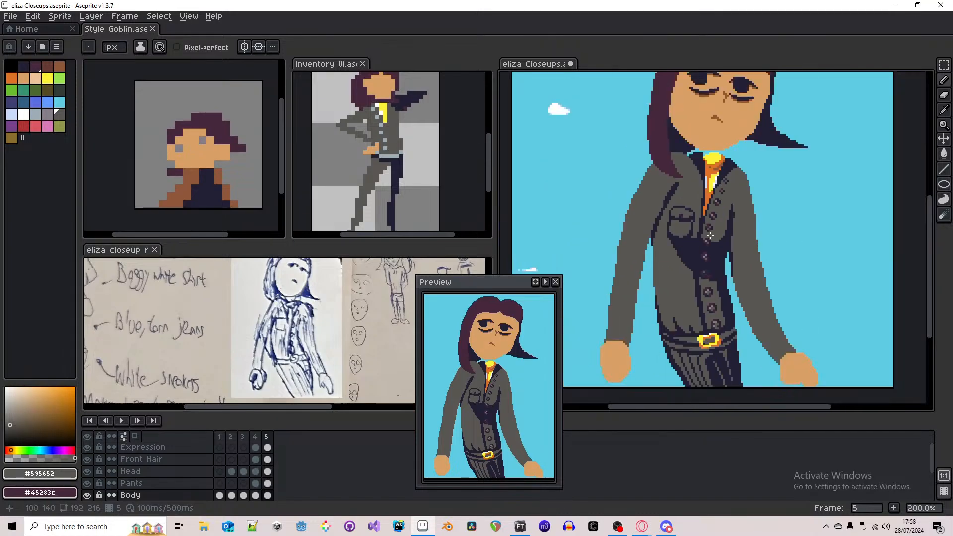
scroll(700, 239, up, 4)
key(i)
key(b)
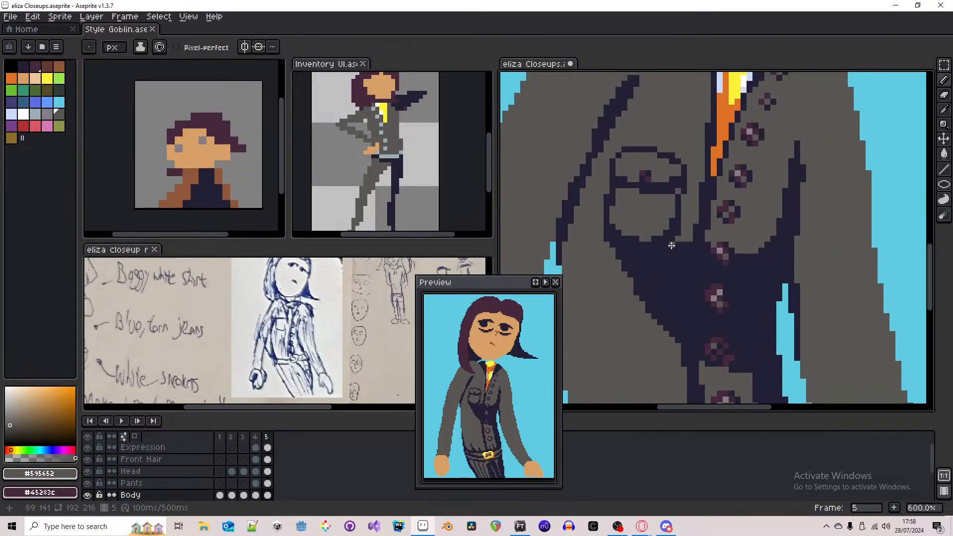
scroll(689, 220, down, 3)
scroll(690, 220, down, 1)
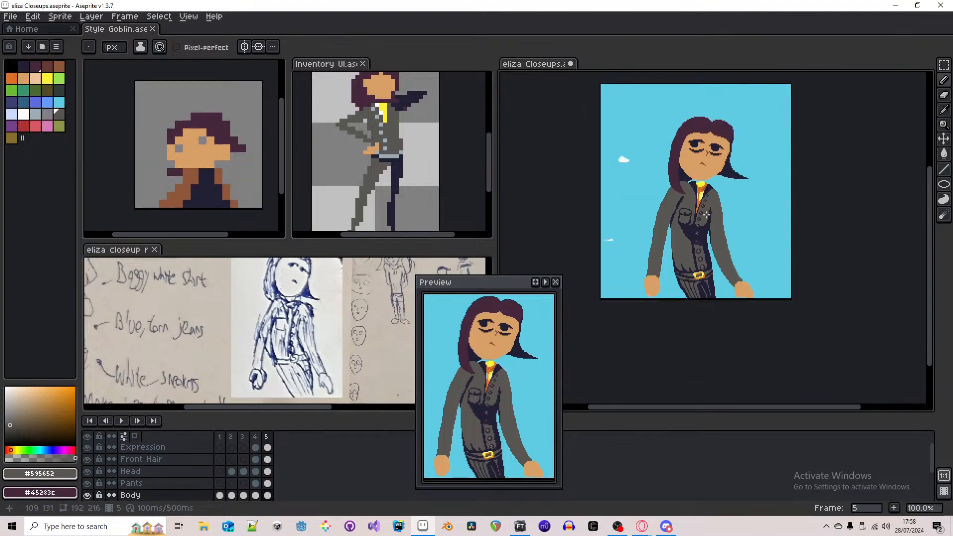
scroll(650, 240, up, 4)
key(i)
click(650, 241)
key(b)
scroll(650, 240, down, 5)
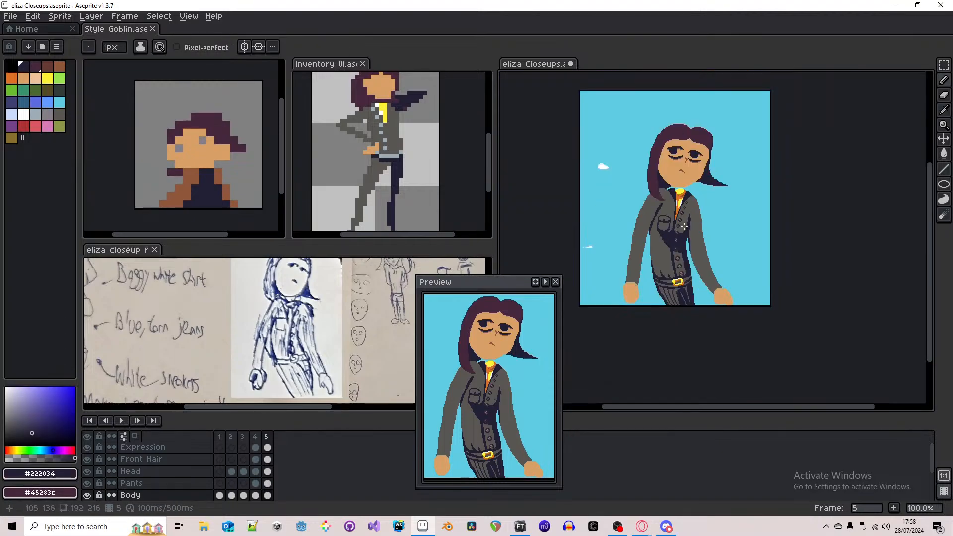
key(ctrl+z)
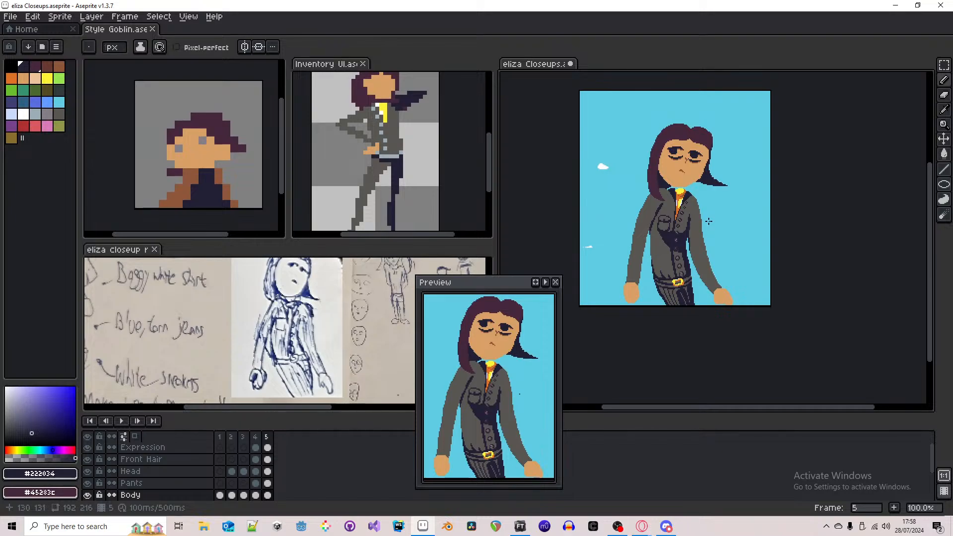
- Compare the shaded jacket in frame 5 with the green-topped character in frame 4
scroll(668, 237, up, 2)
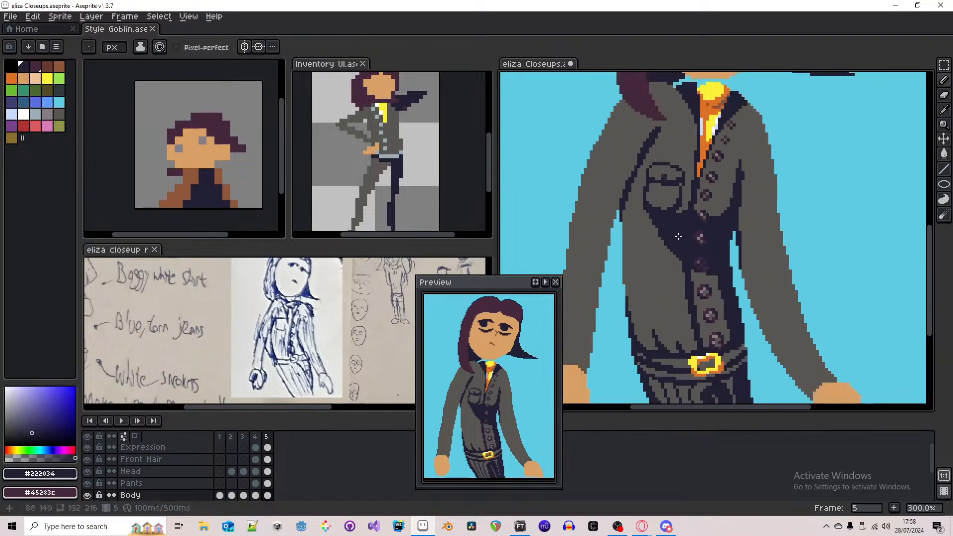
key(Left)
scroll(678, 237, down, 2)
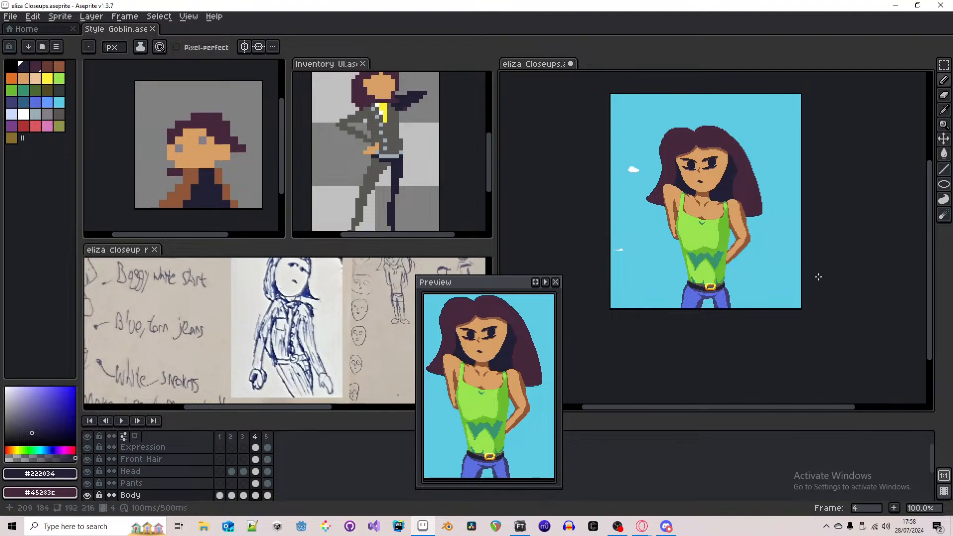
key(Right)
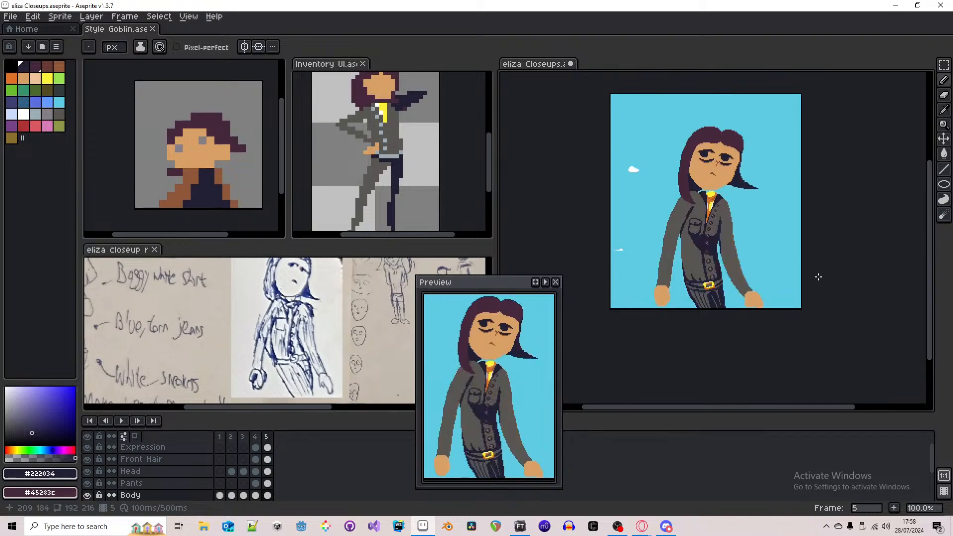
key(Left)
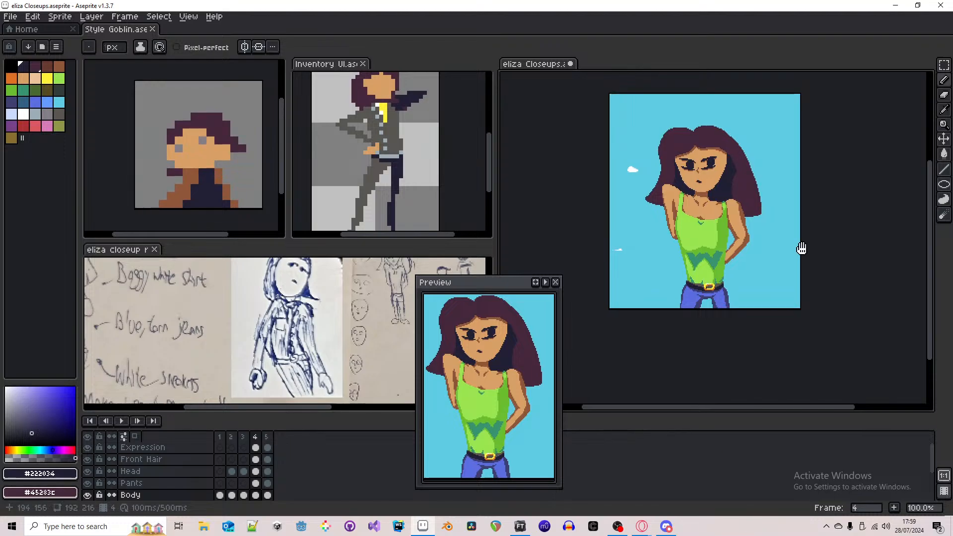
- Mark frame 4's waist and upper body with temporary rectangular selections, clear them, and return to the Body cel in frame 5
key(m)
drag(745, 240, 659, 297)
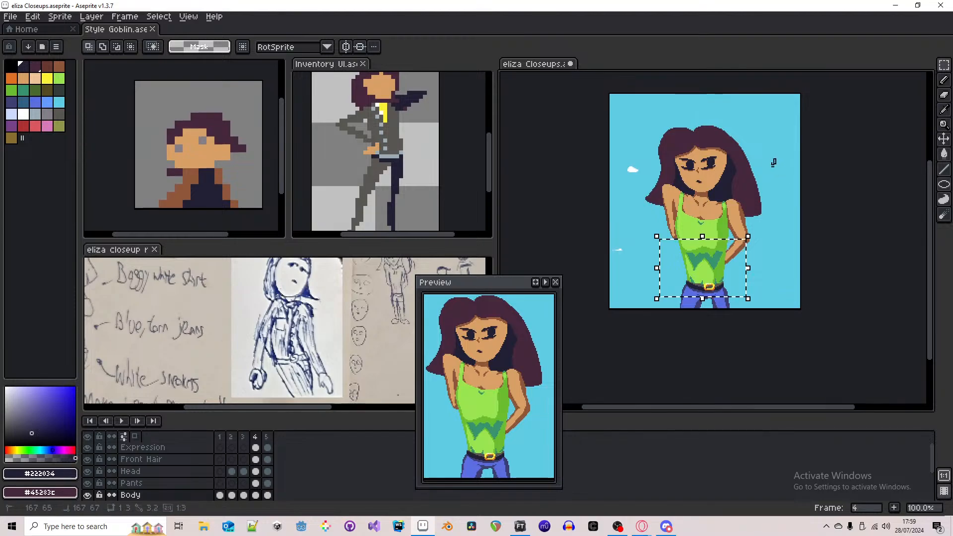
drag(779, 156, 621, 243)
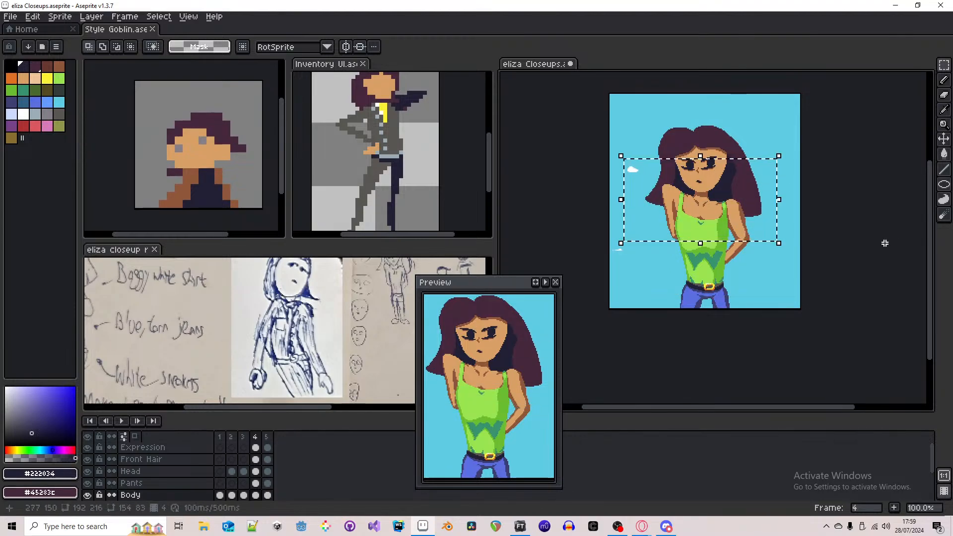
key(ctrl+d)
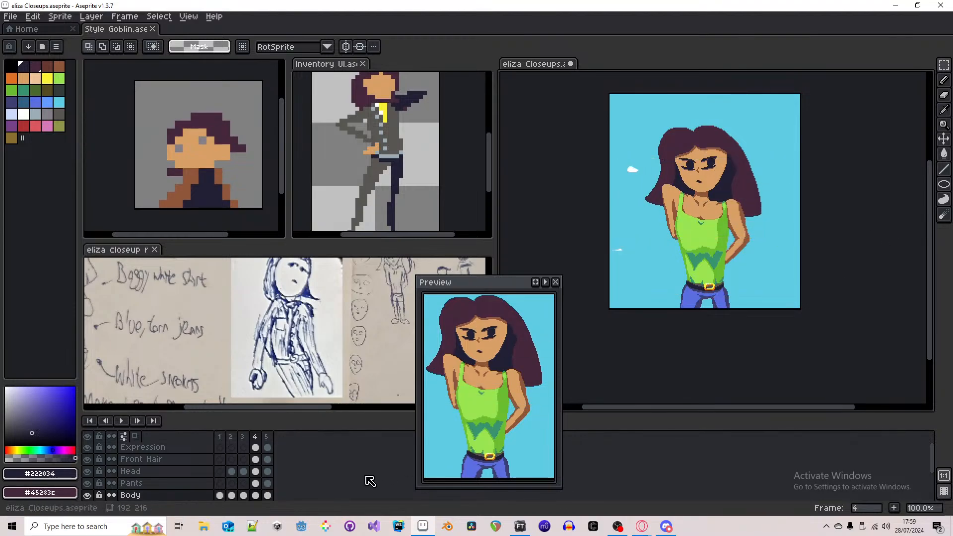
click(268, 496)
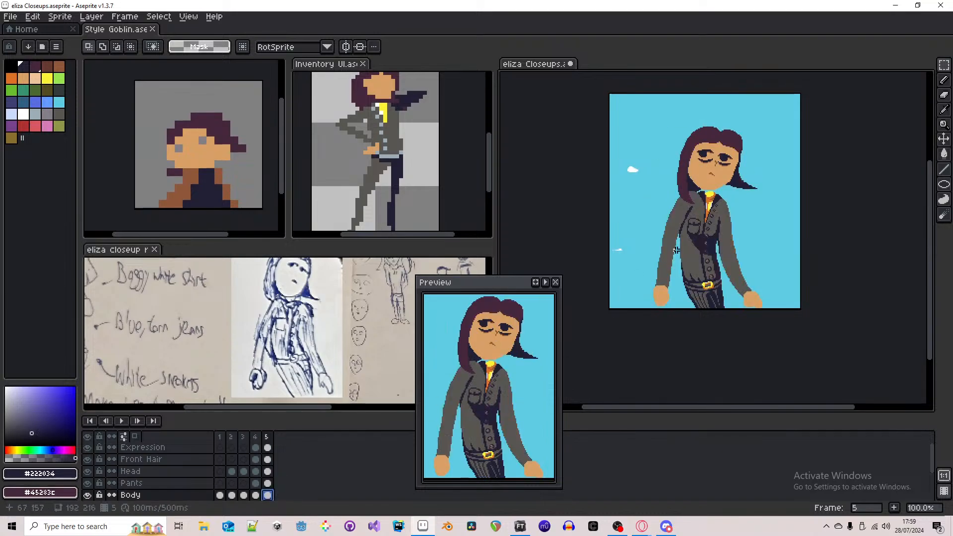
scroll(711, 234, up, 1)
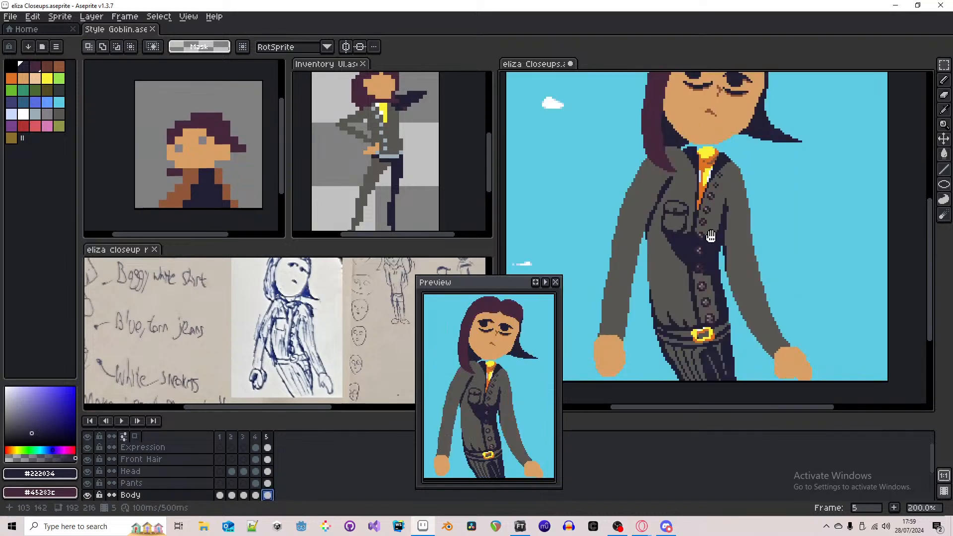
scroll(705, 234, up, 3)
key(b)
key(alt)
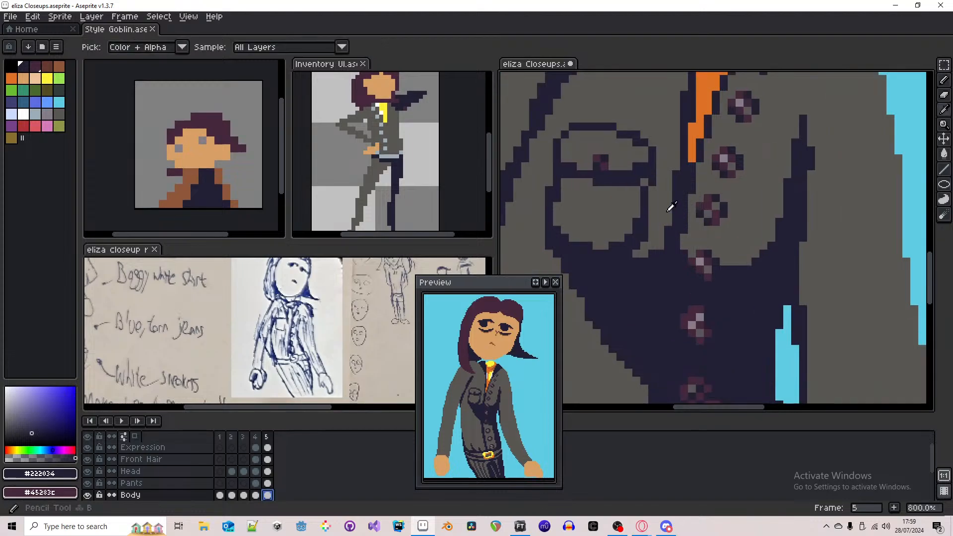
scroll(678, 204, down, 3)
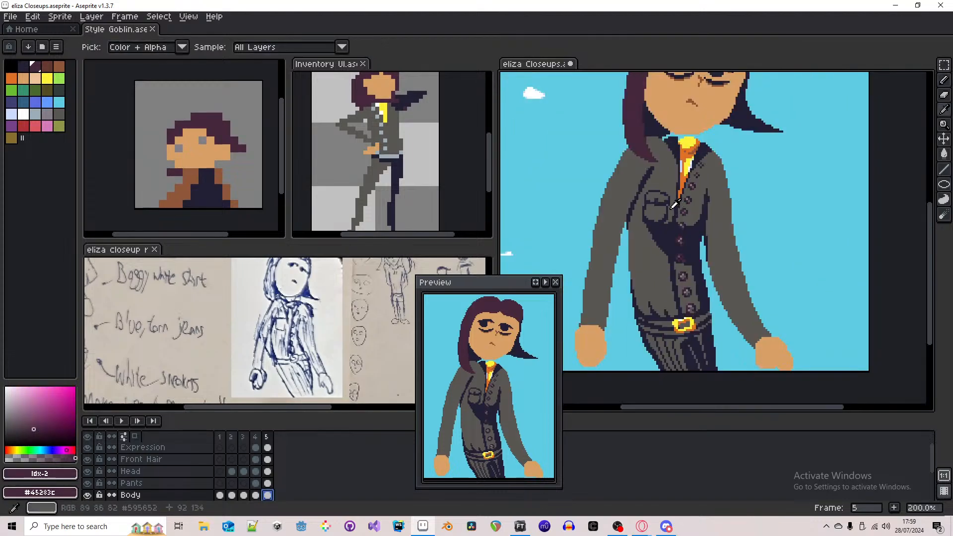
alt+click(683, 199)
key(m)
drag(687, 188, 666, 230)
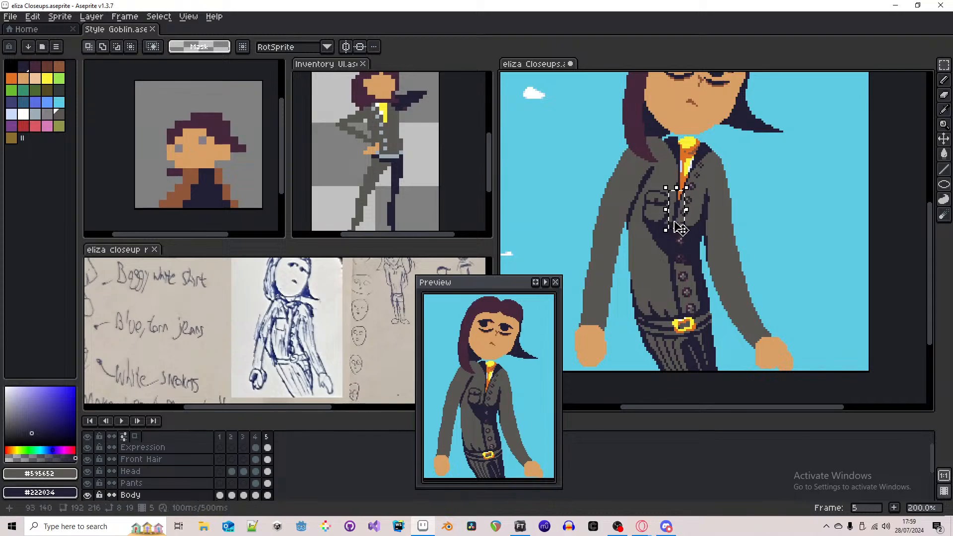
key(ctrl+d)
key(b)
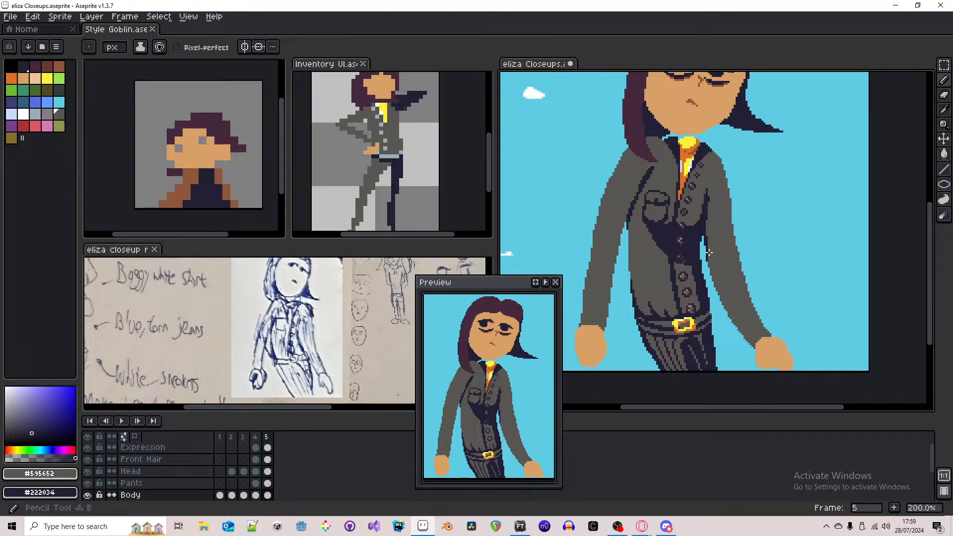
- Sketch freehand navy #222034 trial curves in the sky beside the character, and undo them
alt+click(709, 253)
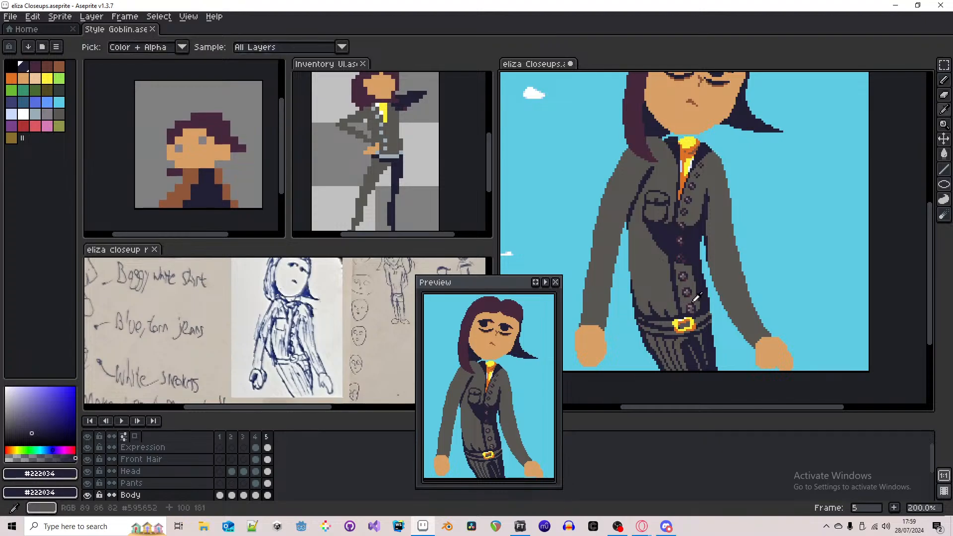
mouse_move(812, 323)
mouse_down()
mouse_move(797, 268)
mouse_move(796, 193)
mouse_move(815, 147)
mouse_up()
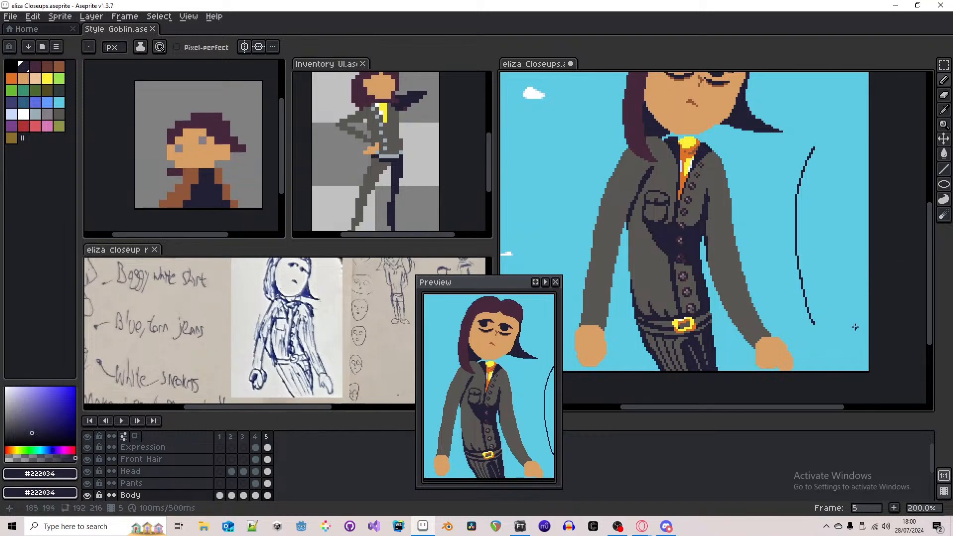
drag(855, 327, 844, 301)
drag(846, 224, 851, 134)
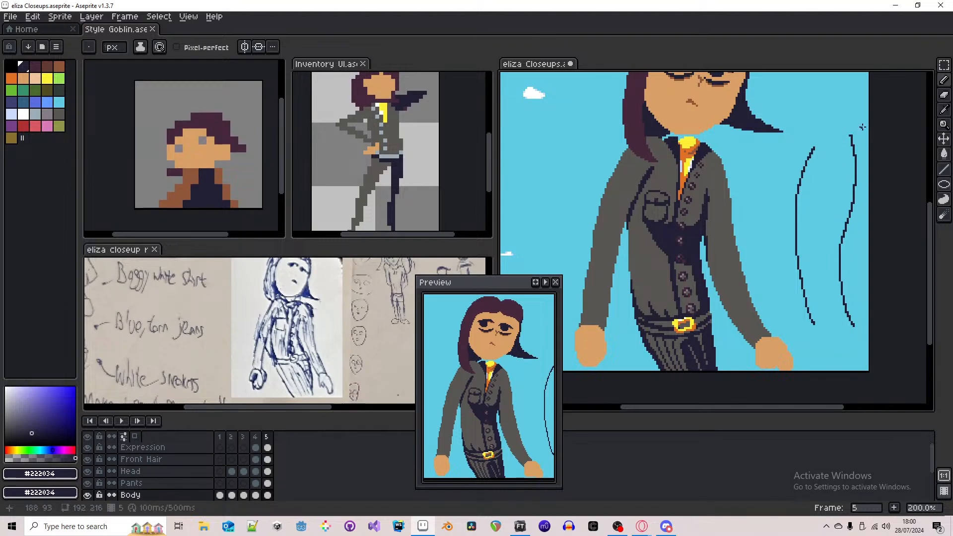
mouse_move(831, 162)
mouse_down()
mouse_move(796, 160)
mouse_move(801, 133)
mouse_up()
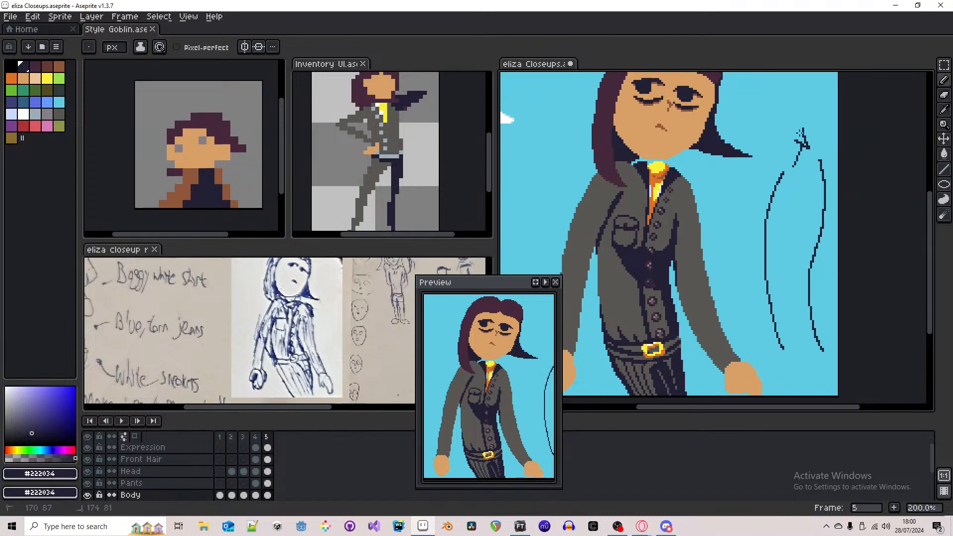
key(ctrl+z)
key(ctrl+z)
key(ctrl+z)
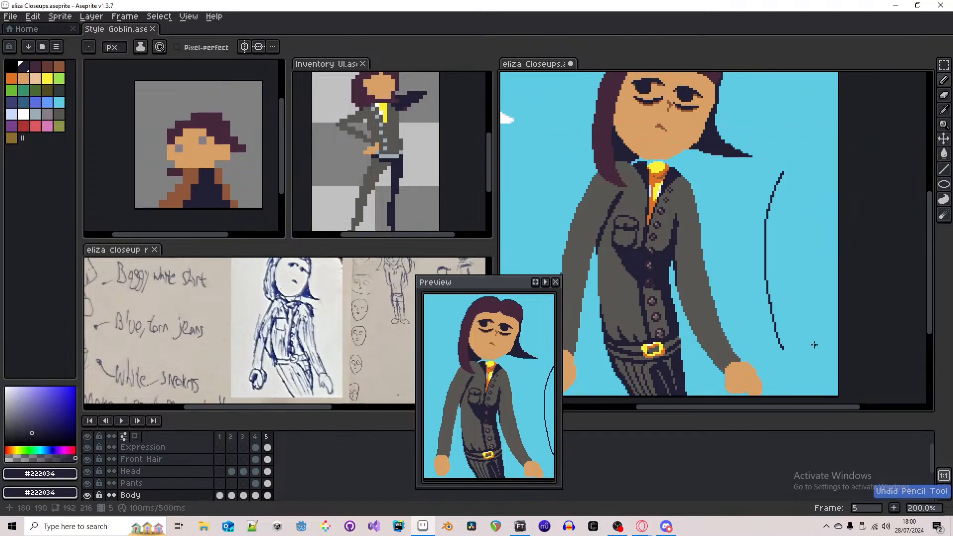
key(ctrl+z)
- Sketch a single wavy vertical navy #222034 curve in the sky beside the character and clean up its line
mouse_move(796, 347)
mouse_down()
mouse_move(782, 287)
mouse_move(802, 184)
mouse_up()
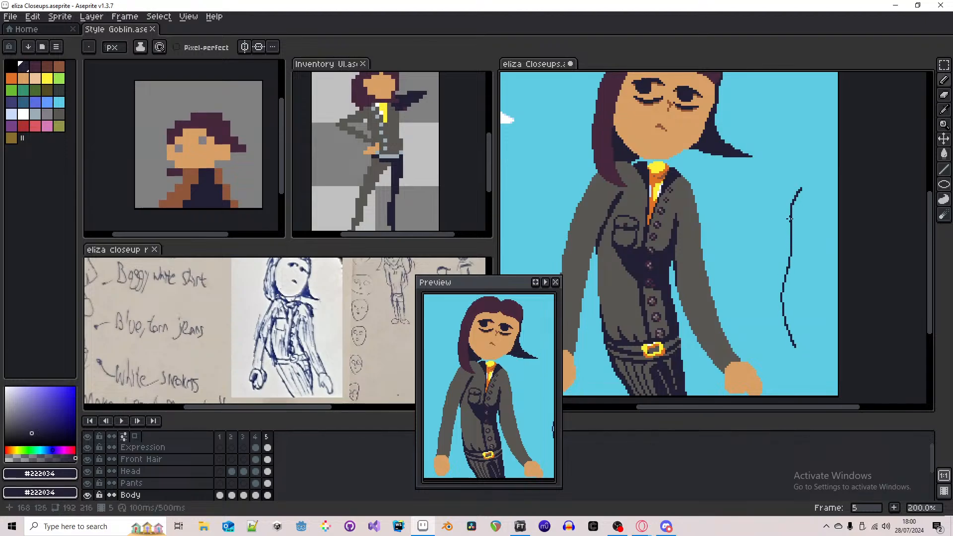
mouse_move(790, 230)
mouse_down()
mouse_move(790, 208)
mouse_move(791, 266)
mouse_move(784, 213)
mouse_move(784, 250)
mouse_up()
scroll(790, 259, down, 1)
scroll(793, 242, up, 3)
key(e)
scroll(786, 239, down, 1)
key(b)
click(784, 251)
scroll(783, 251, down, 1)
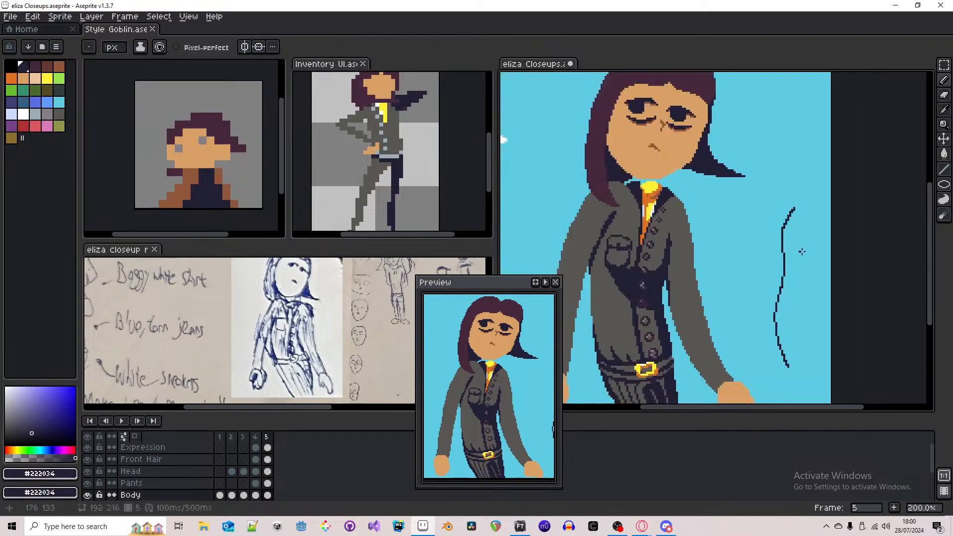
scroll(802, 252, down, 1)
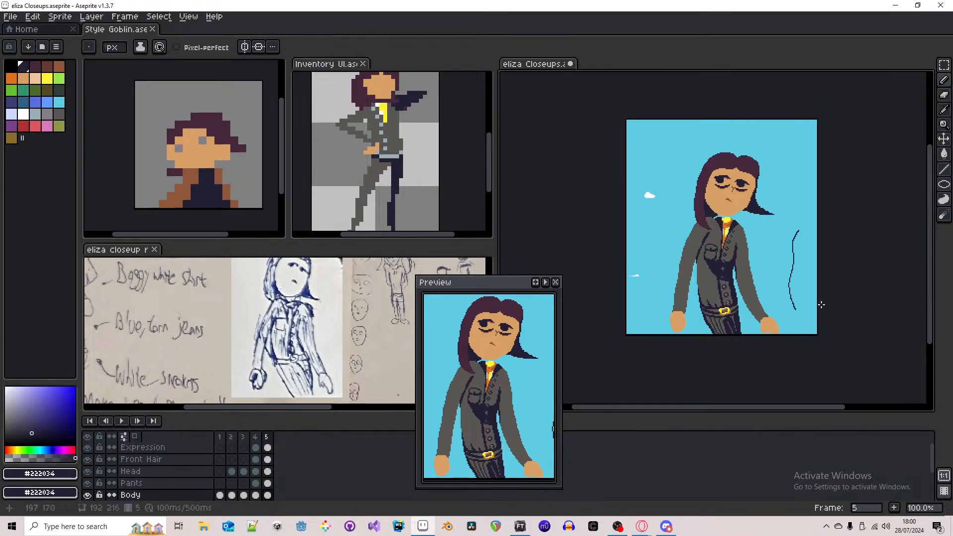
- Delete the wavy trial curve beside the character using a rectangular selection, and clear the selection
key(m)
drag(810, 226, 785, 339)
key(Delete)
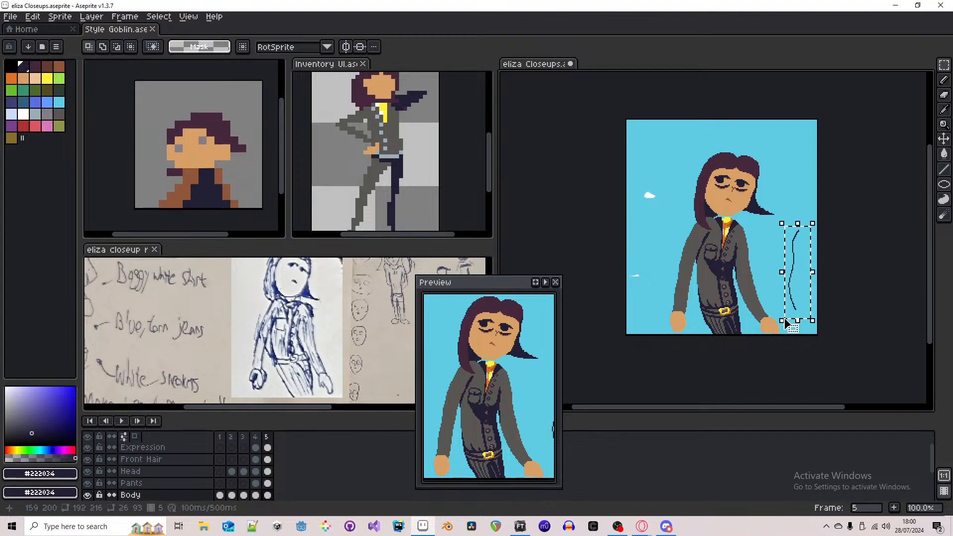
key(ctrl+d)
- Refine the jacket's front opening edge between the chest pocket and the buttons with navy #222034 and grey #595652 pixels
scroll(720, 206, up, 5)
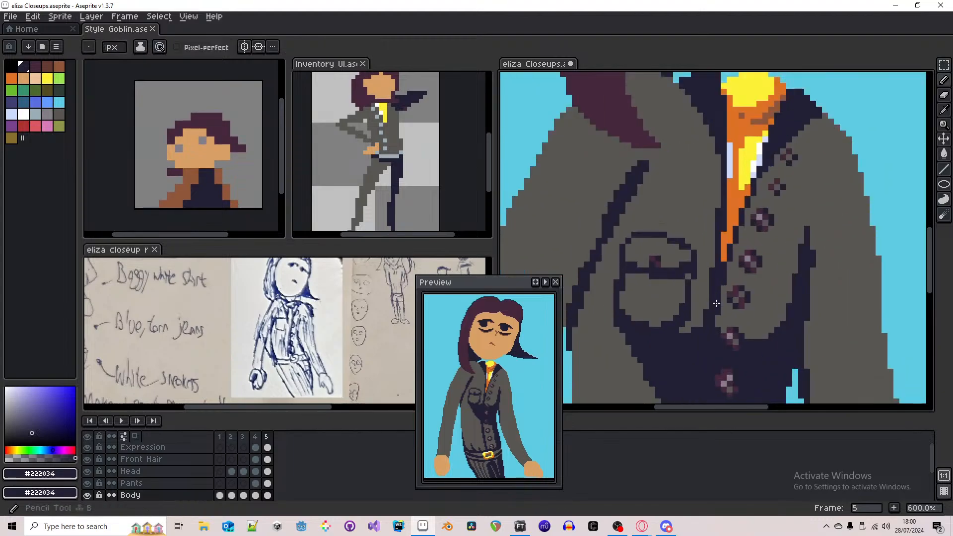
key(i)
key(b)
drag(737, 247, 735, 228)
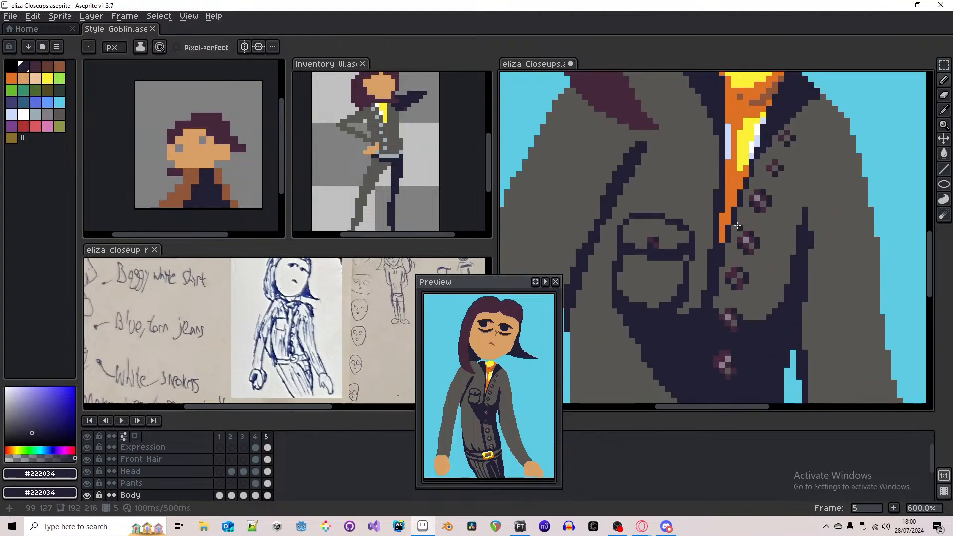
scroll(735, 227, down, 1)
scroll(735, 227, up, 1)
alt+click(718, 301)
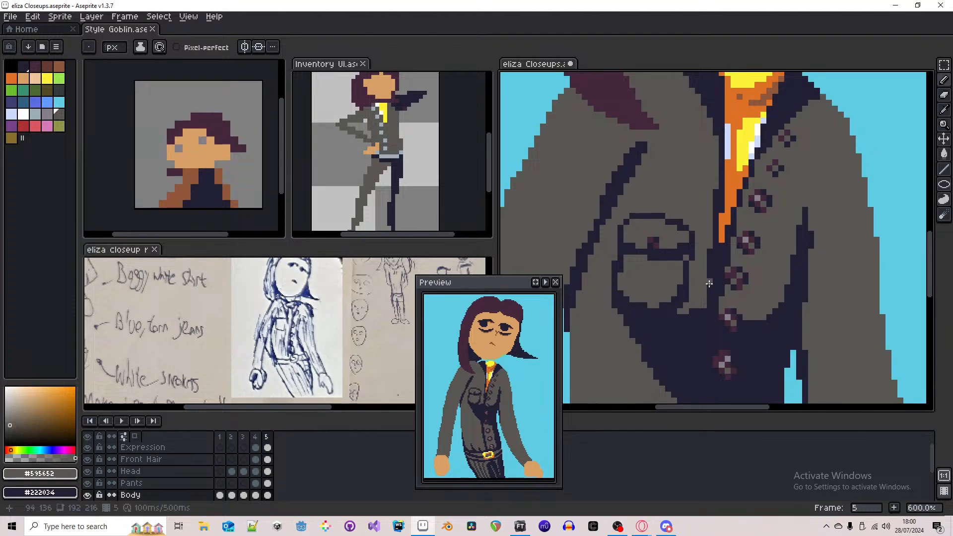
alt+click(717, 258)
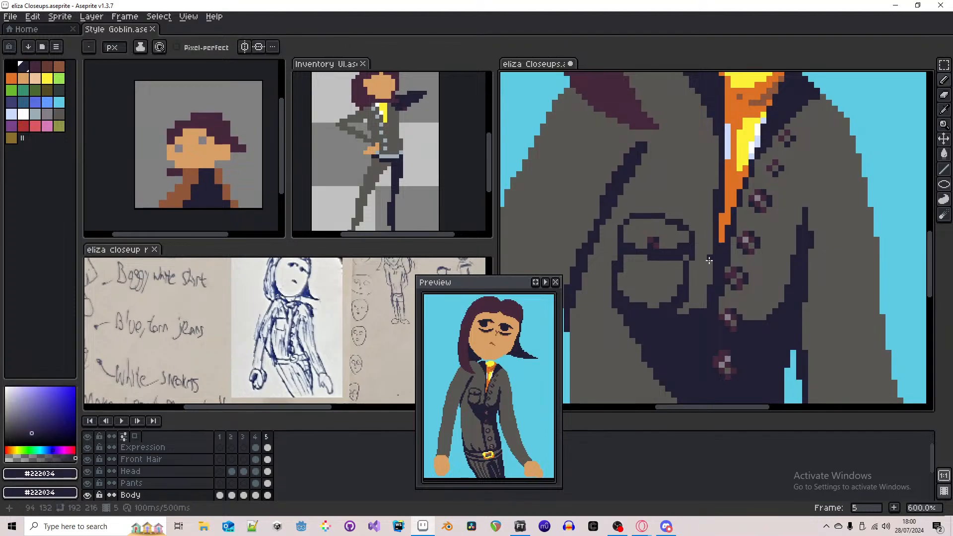
alt+click(710, 249)
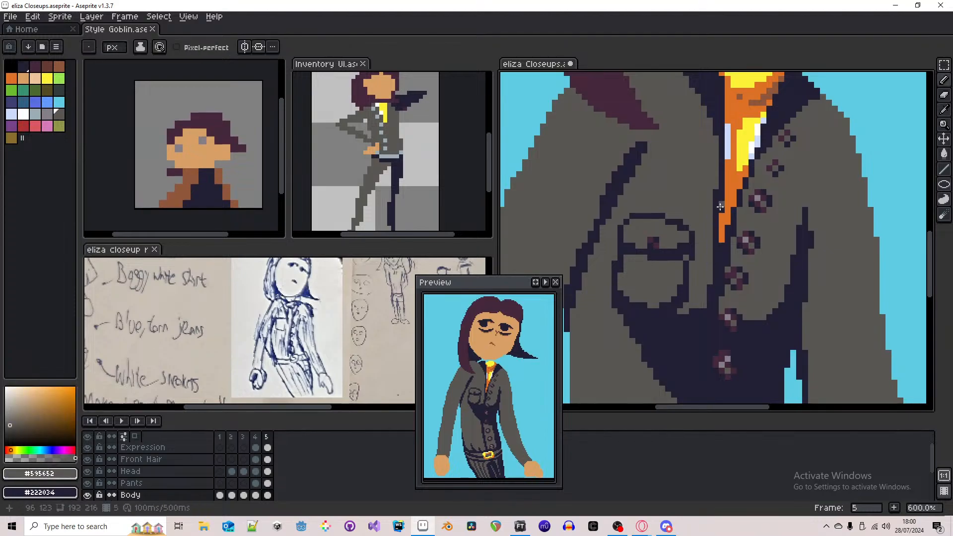
- Move the fifth jacket button from the collar one pixel right, and clear the selection
scroll(720, 207, down, 3)
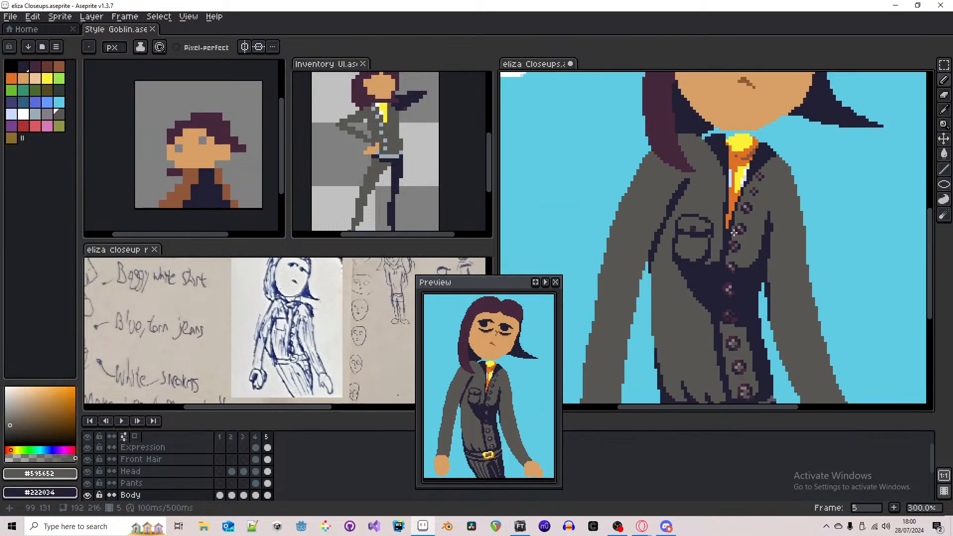
scroll(729, 237, up, 2)
alt+click(727, 242)
scroll(727, 243, up, 2)
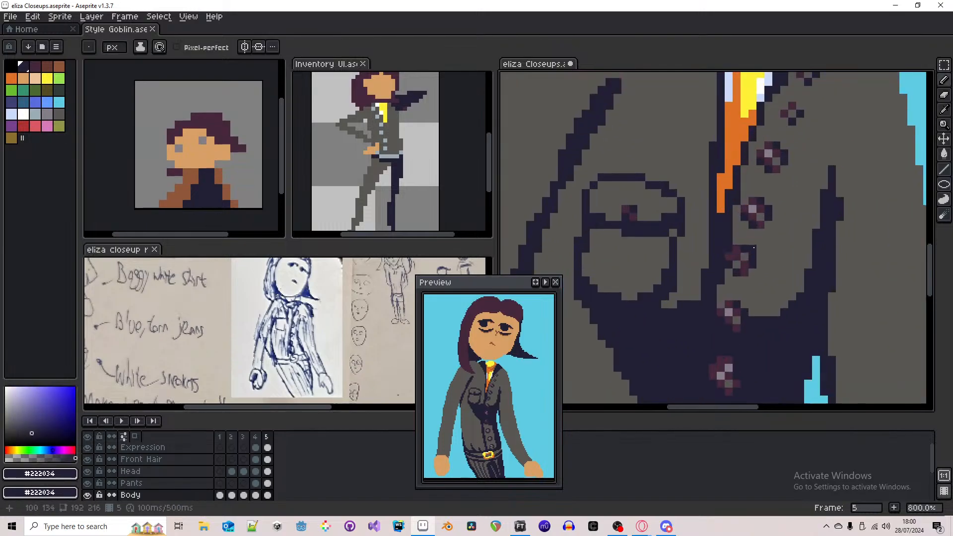
key(m)
mouse_move(752, 248)
mouse_down()
mouse_move(736, 271)
mouse_move(729, 255)
mouse_move(728, 264)
mouse_up()
key(Right)
click(760, 289)
- Touch up the jacket's front seam beside the shifted button with grey #595652 and navy #222034 pixels
key(b)
alt+click(733, 244)
alt+click(729, 281)
scroll(737, 247, down, 3)
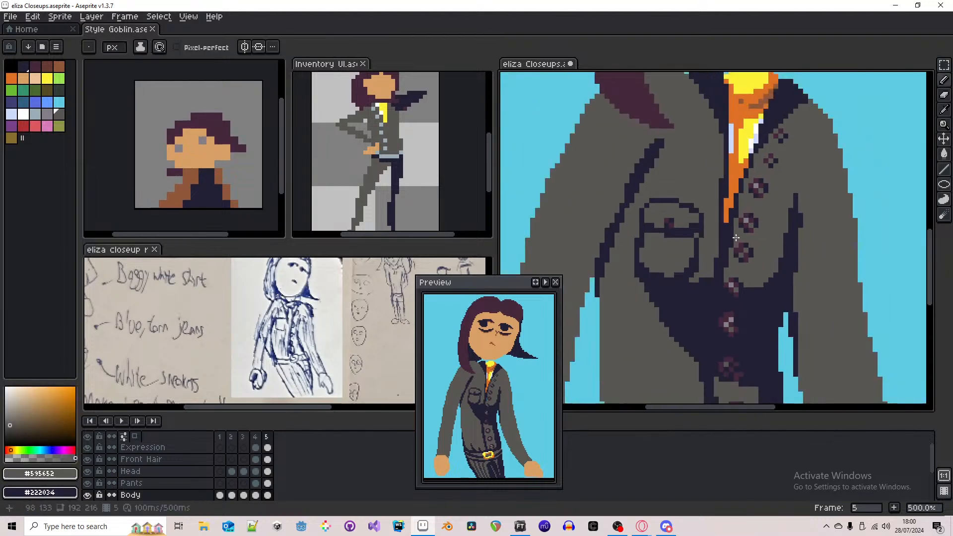
scroll(730, 244, up, 2)
scroll(726, 239, down, 3)
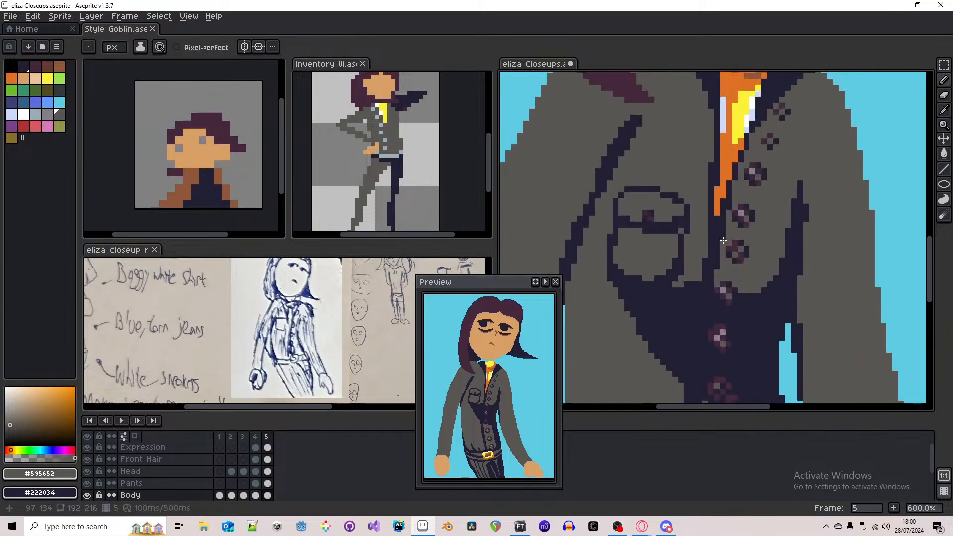
scroll(737, 223, up, 2)
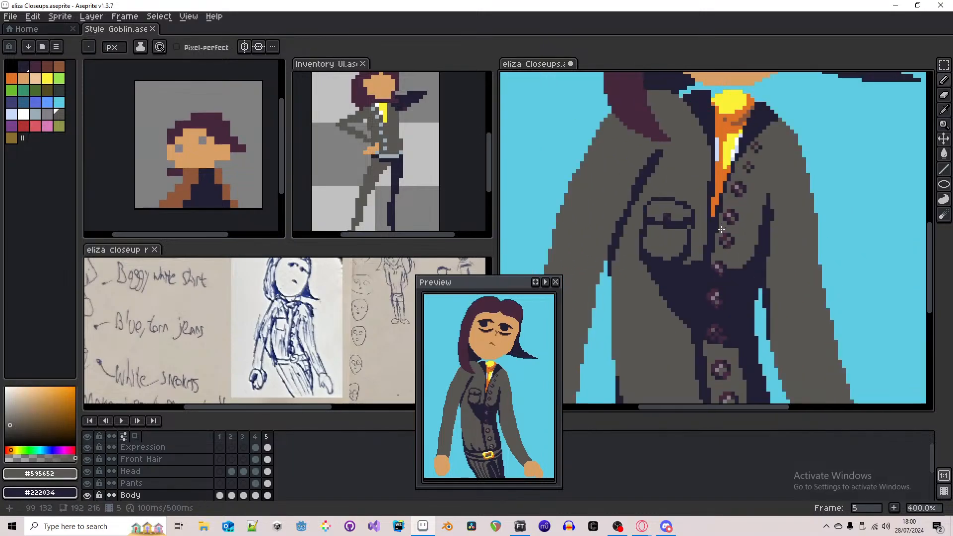
scroll(735, 235, down, 1)
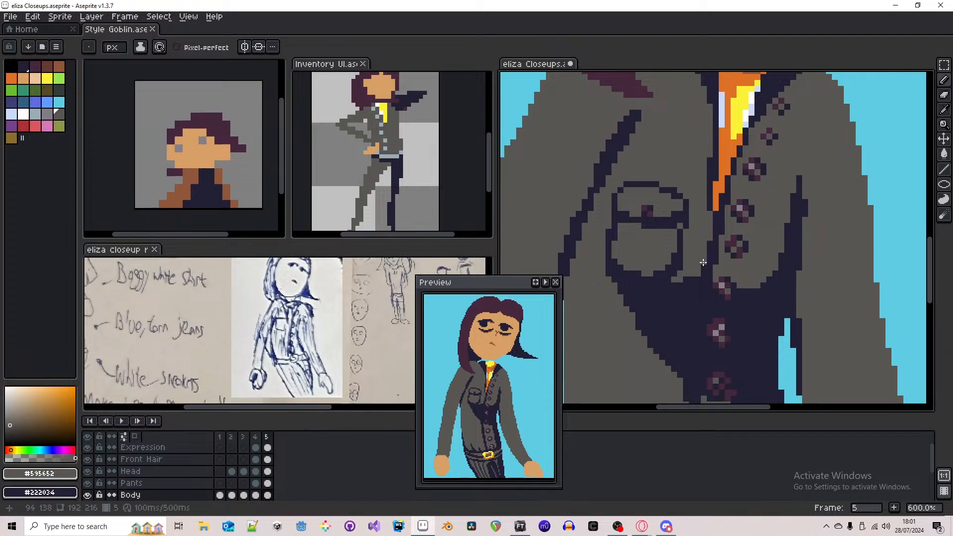
- Retouch the jacket edge around the orange shirt tip with grey #595652 and navy #222034, undoing the last pencil change
scroll(704, 262, down, 5)
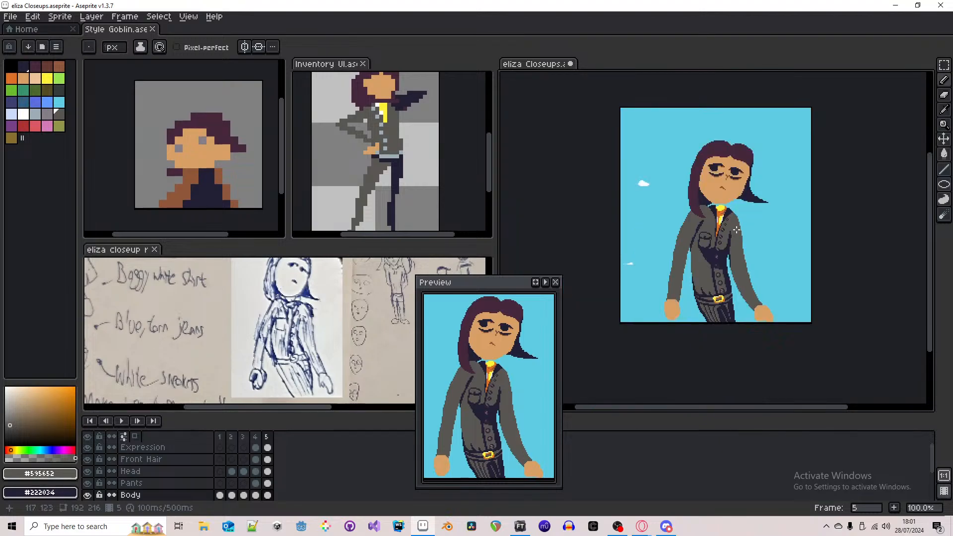
scroll(717, 233, up, 6)
alt+click(715, 238)
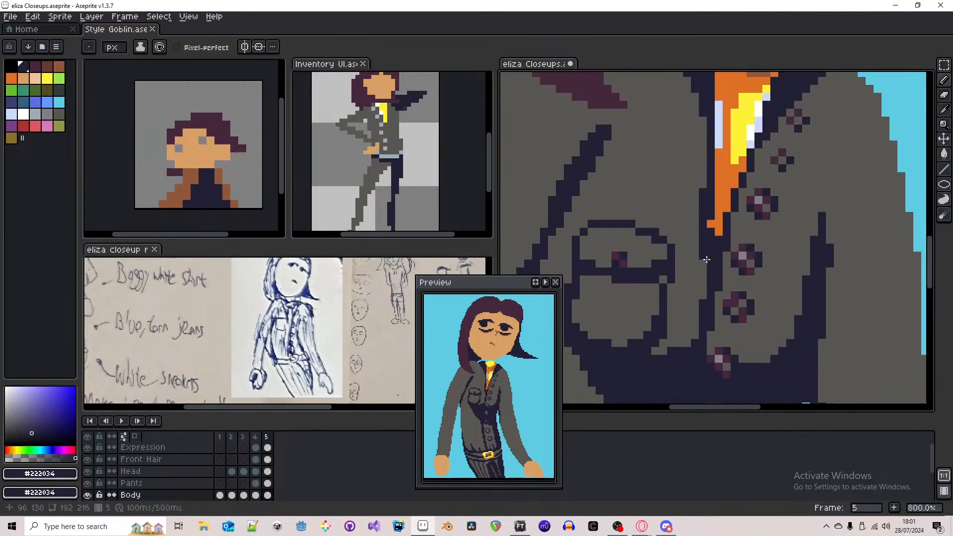
alt+click(699, 241)
drag(700, 246, 701, 255)
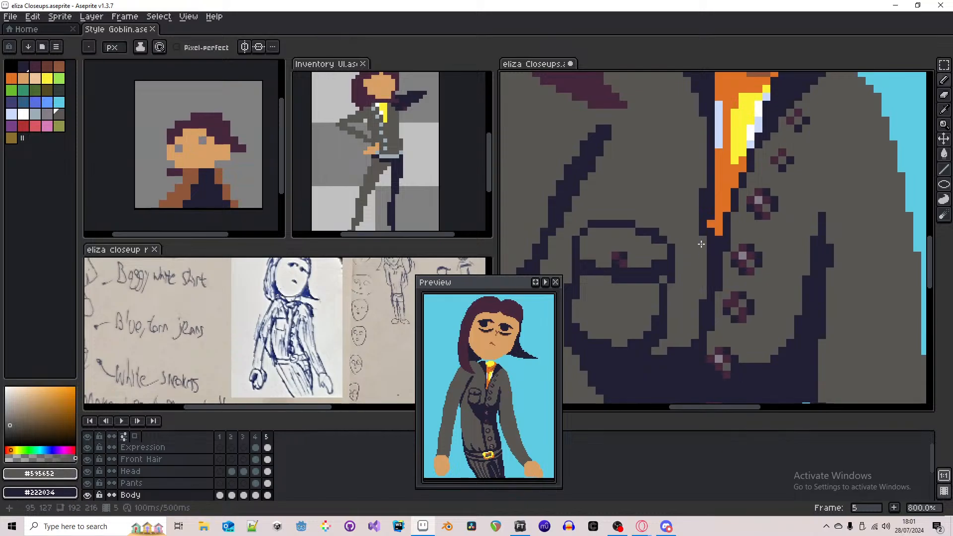
scroll(701, 245, down, 4)
alt+click(719, 195)
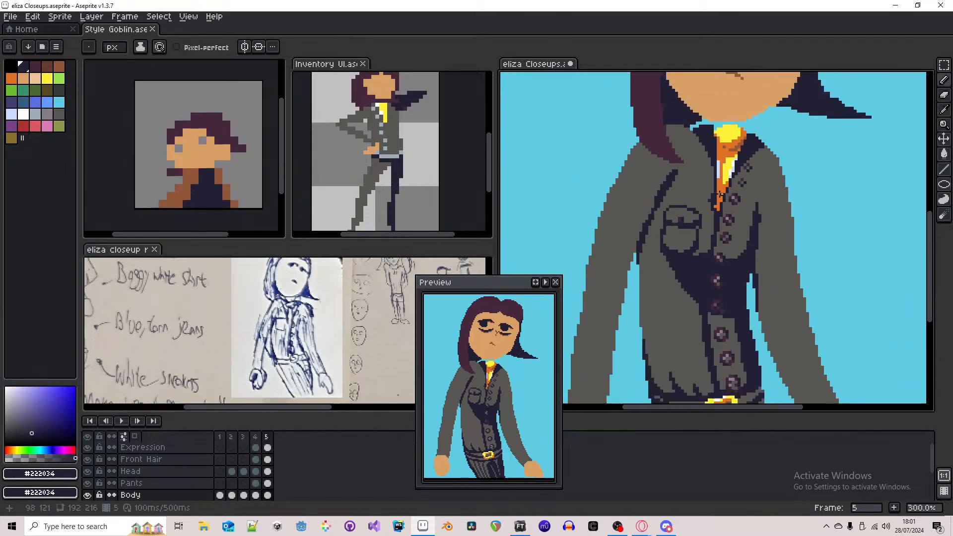
scroll(720, 194, down, 1)
key(ctrl+z)
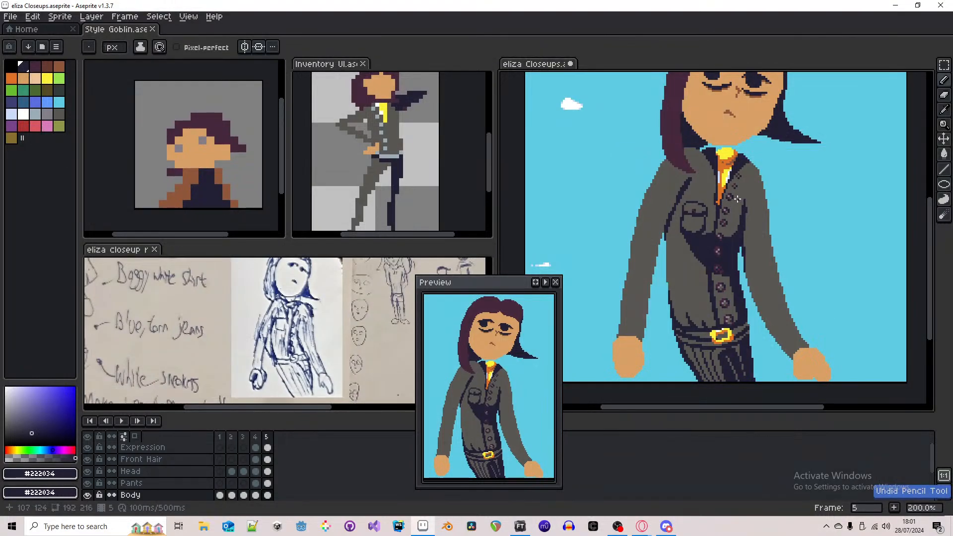
- Shorten and narrow the orange shirt tip with navy #222034, and trim the dark jacket edge beside it with grey #595652
scroll(738, 199, up, 5)
alt+click(692, 201)
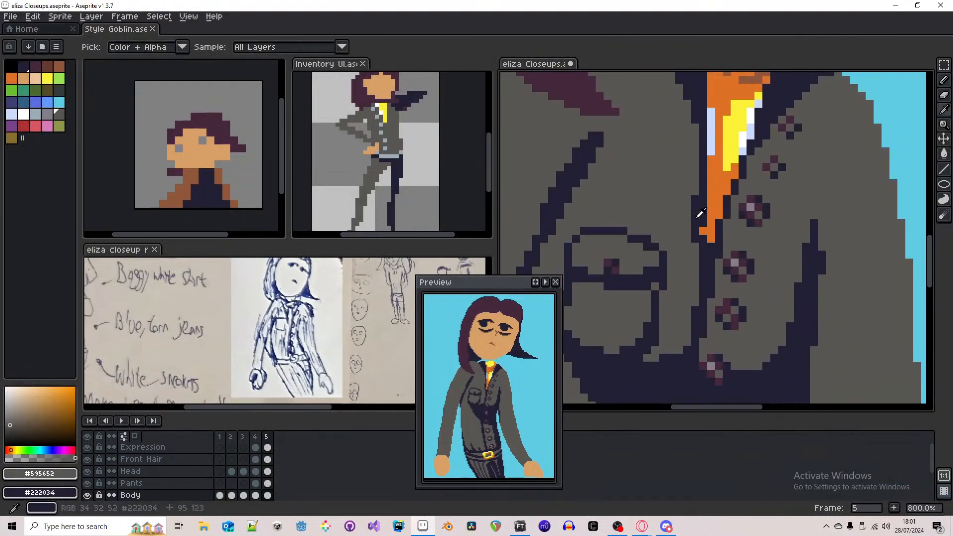
alt+click(701, 213)
scroll(739, 218, down, 6)
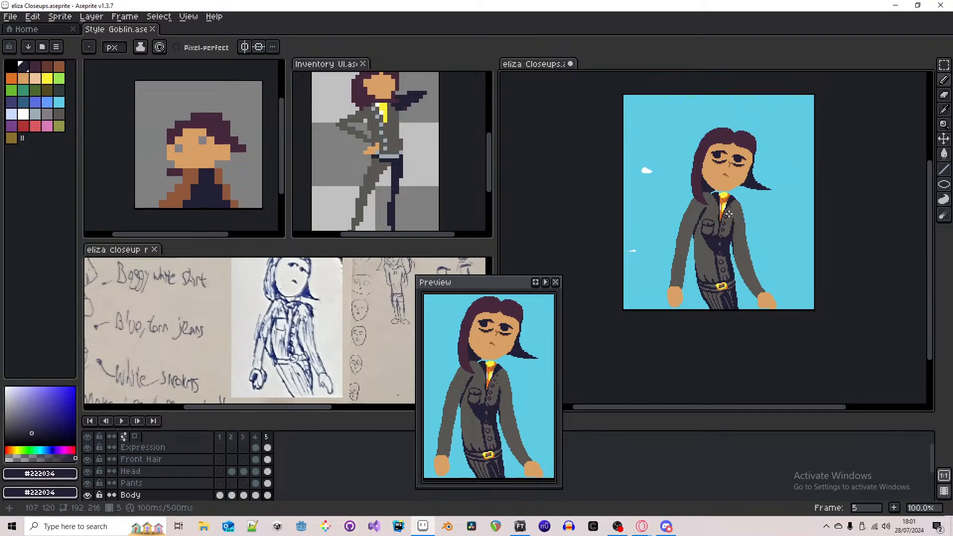
scroll(724, 215, up, 5)
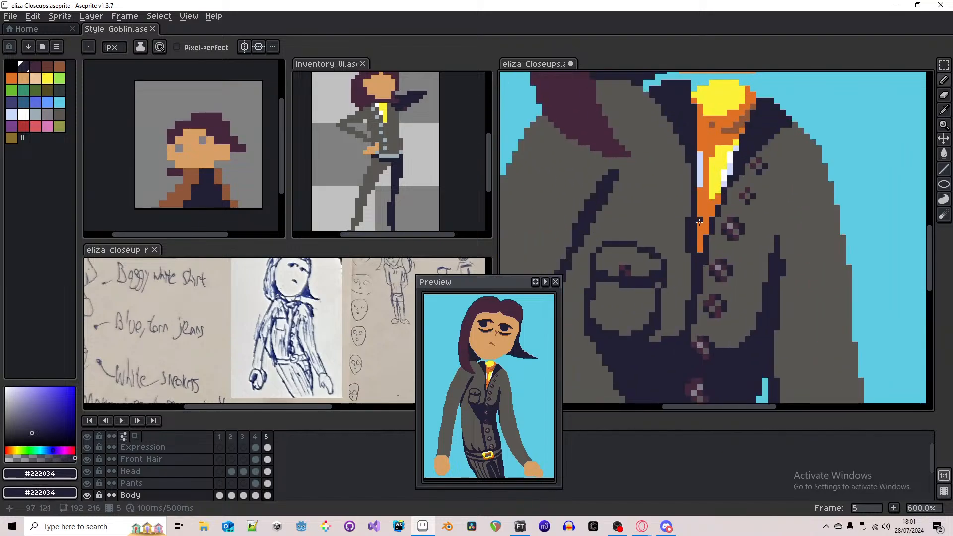
drag(699, 215, 698, 258)
alt+click(689, 229)
alt+click(692, 228)
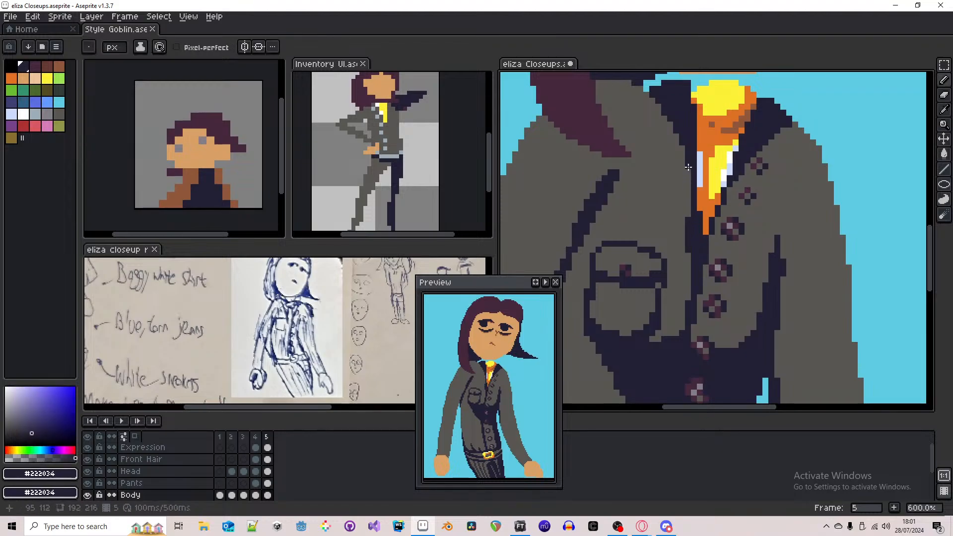
alt+click(688, 211)
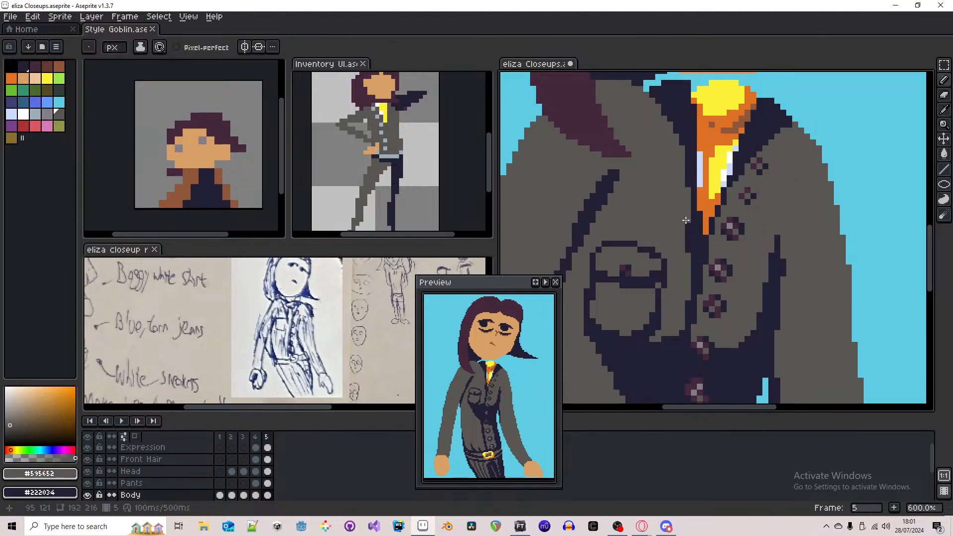
alt+click(692, 245)
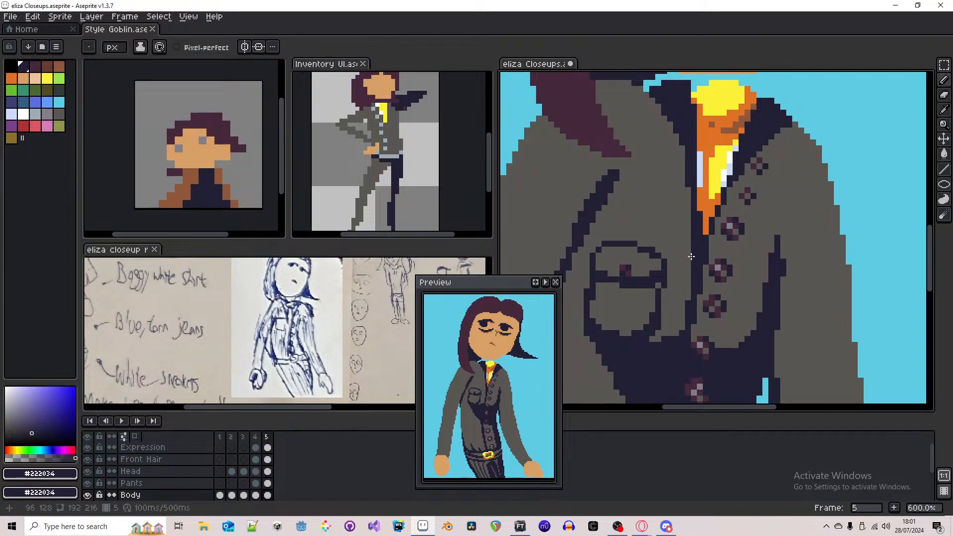
- Check the whole figure in frame 5 and save the eliza Closeups file
scroll(693, 212, up, 2)
scroll(700, 194, down, 2)
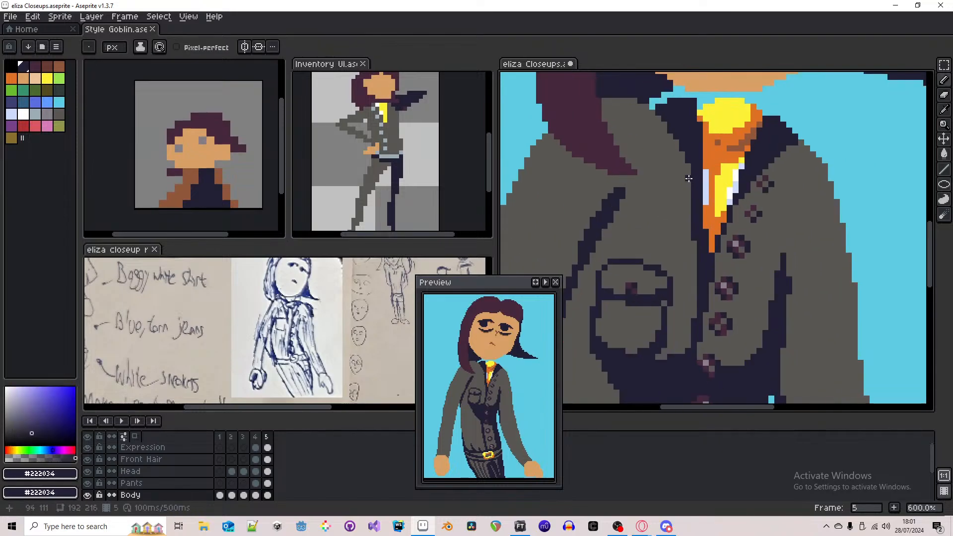
scroll(701, 191, down, 5)
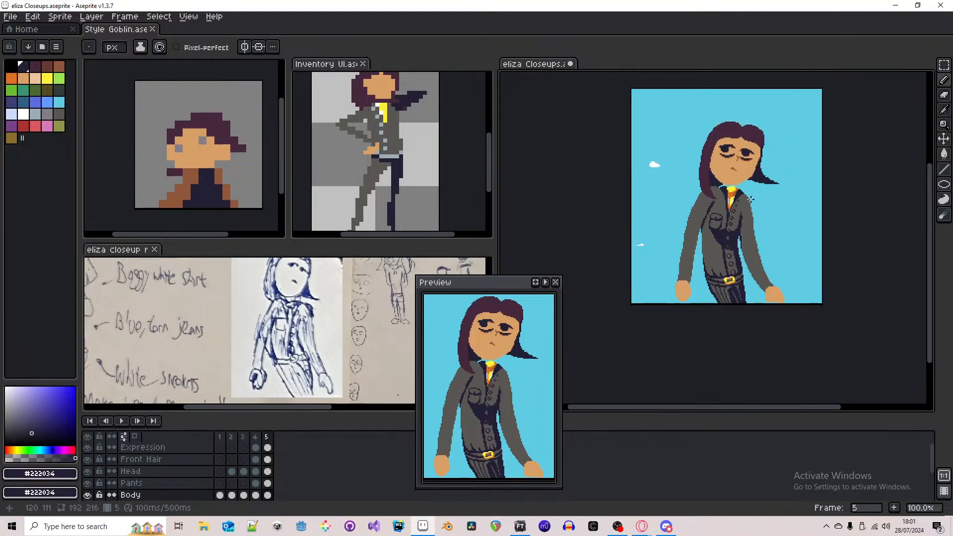
key(ctrl+s)
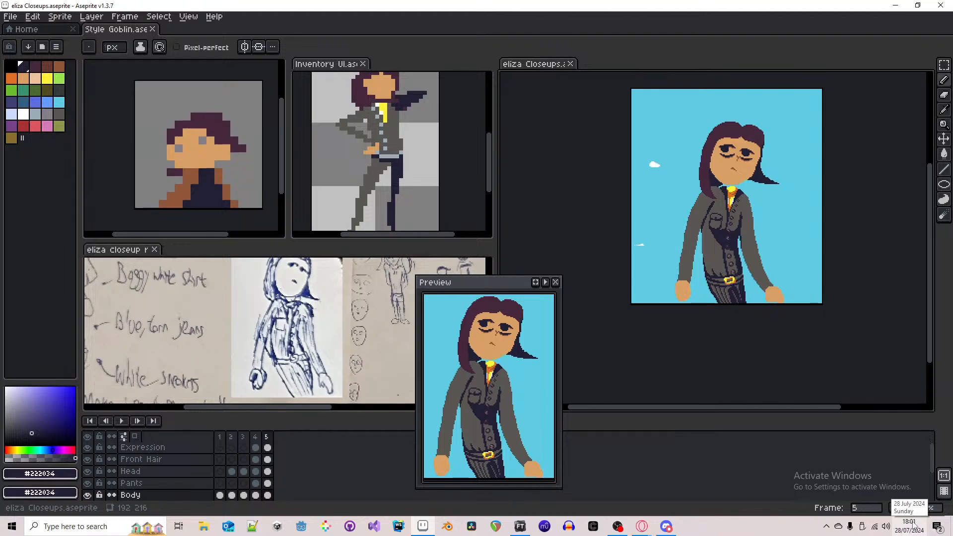
- Draw a one-pixel navy #222034 line along the outer part of the right-hand sleeve, from the cuff up to the shoulder
scroll(780, 280, up, 2)
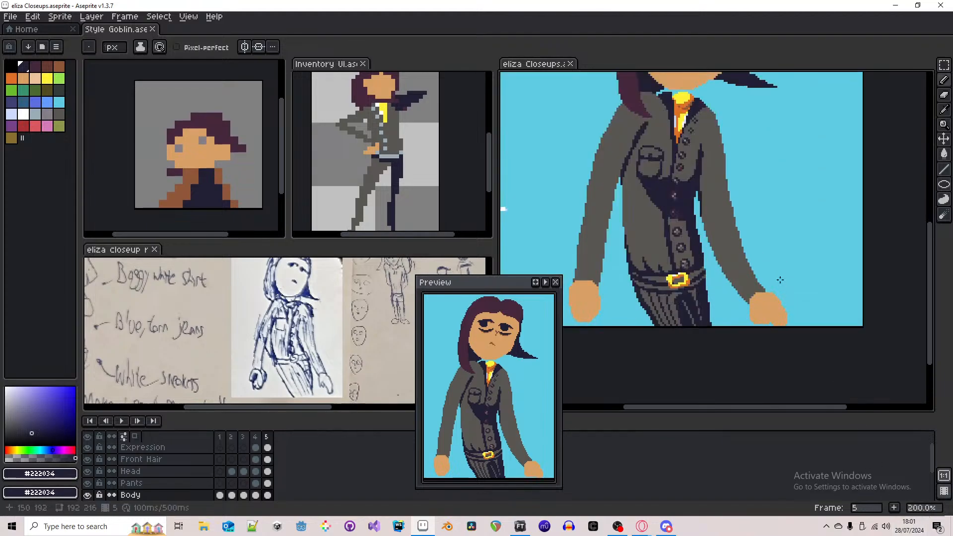
scroll(768, 236, up, 1)
scroll(753, 253, down, 1)
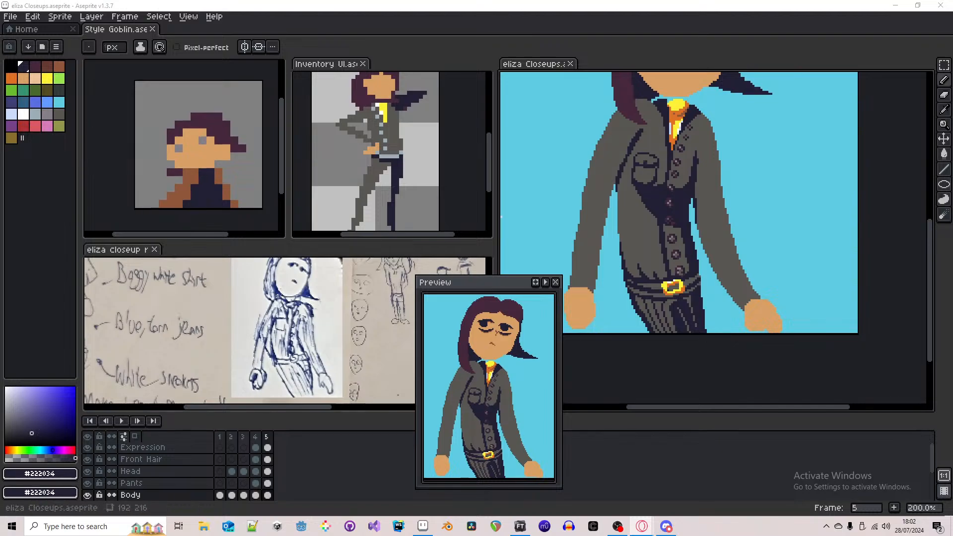
scroll(735, 246, up, 3)
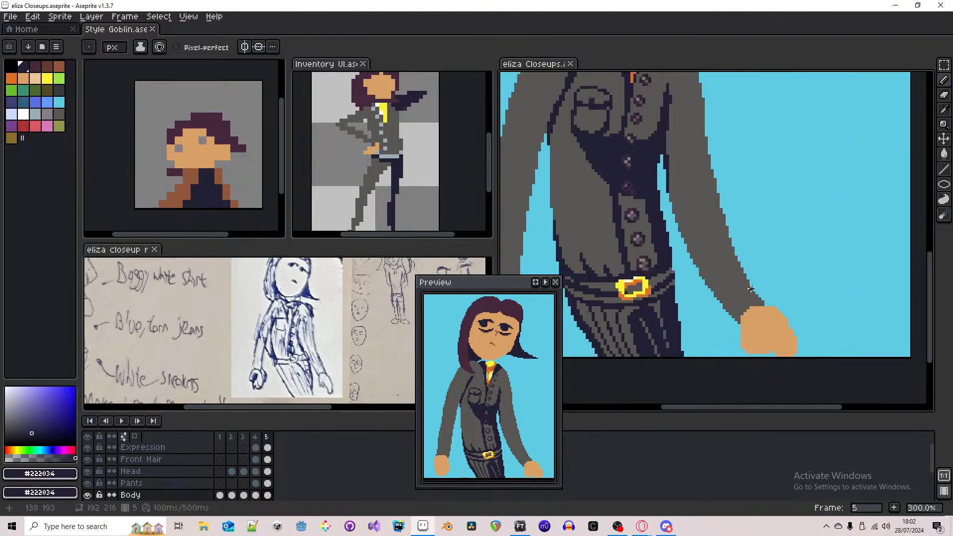
scroll(740, 304, down, 2)
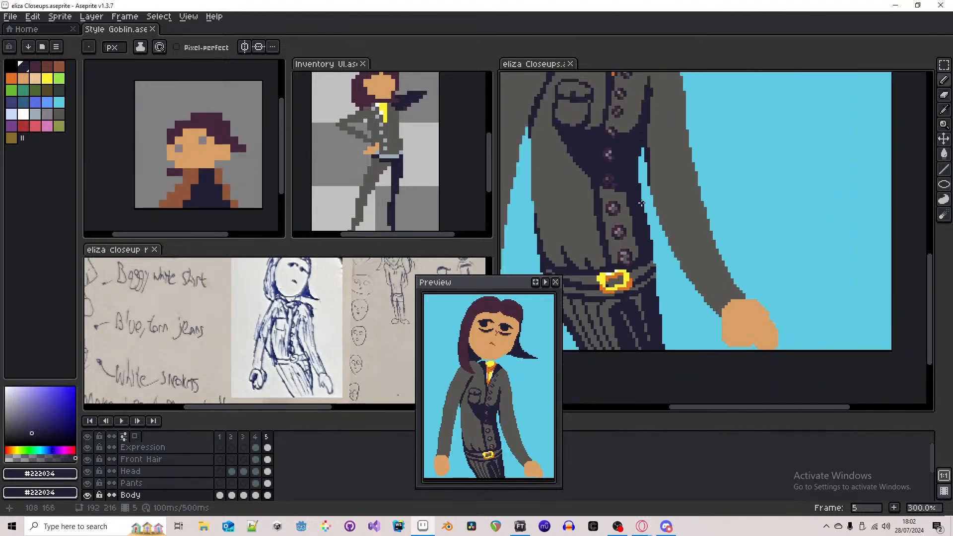
key(i)
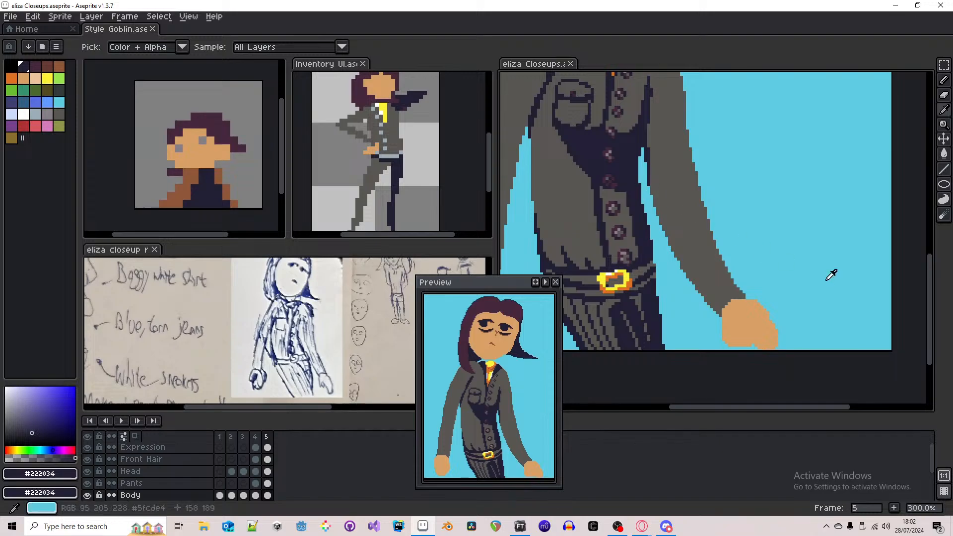
key(b)
scroll(721, 276, up, 1)
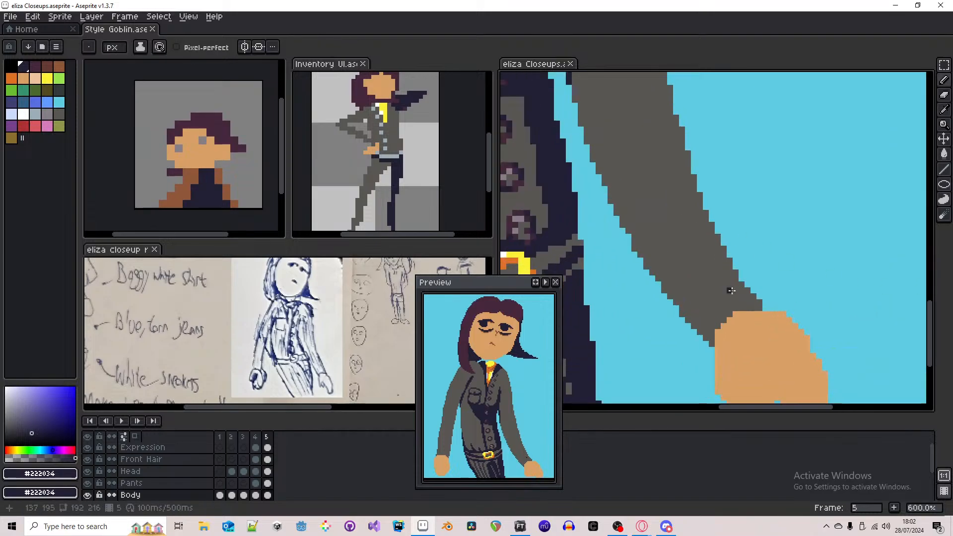
scroll(748, 310, up, 1)
scroll(765, 358, down, 2)
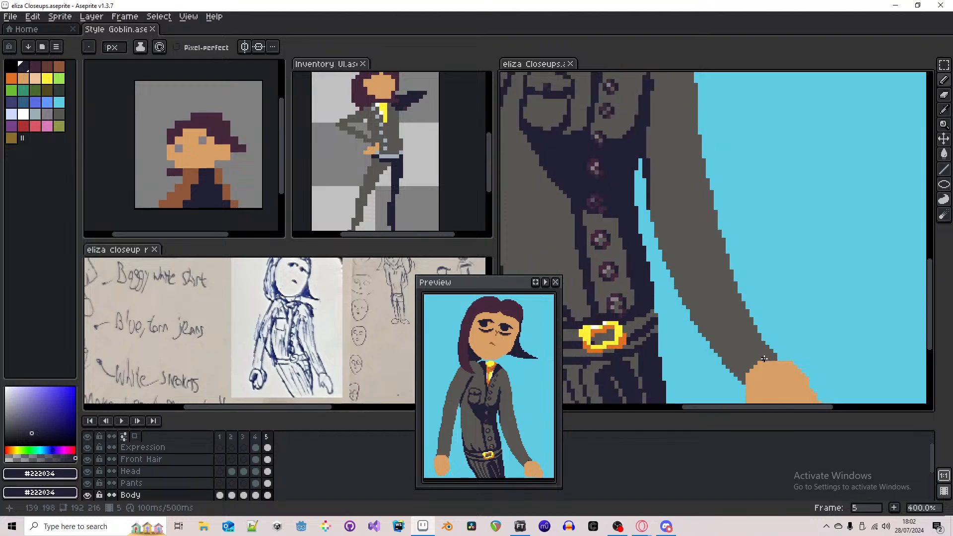
click(763, 359)
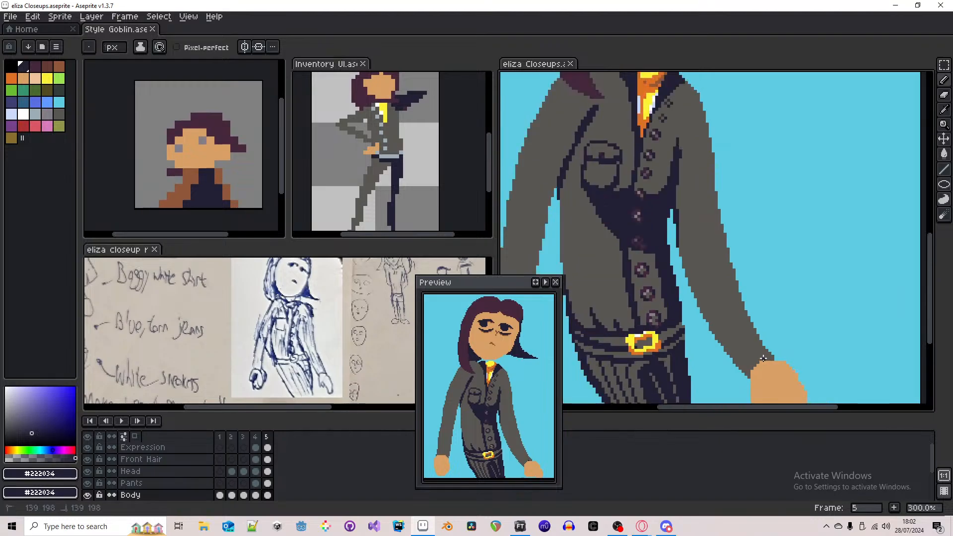
mouse_move(744, 327)
mouse_down()
mouse_move(709, 239)
mouse_move(702, 180)
mouse_up()
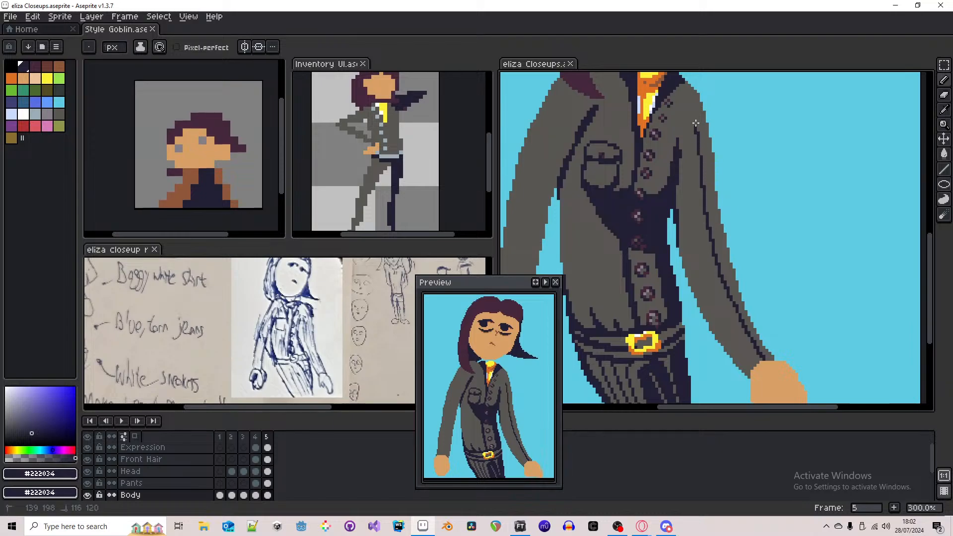
drag(696, 123, 696, 103)
- Close the sleeve line at the shoulder edge and fill the strip outside it with navy #222034
scroll(698, 95, up, 3)
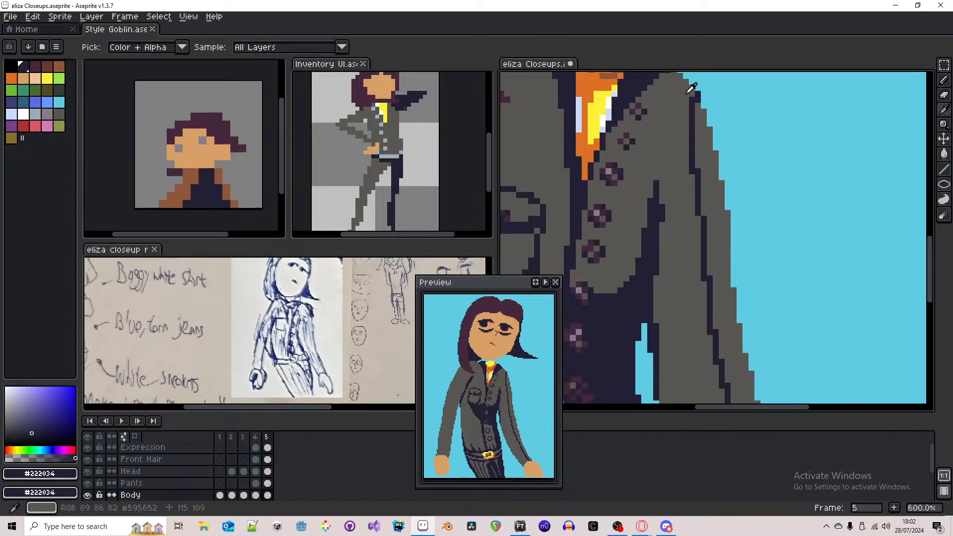
alt+click(696, 99)
click(696, 99)
key(g)
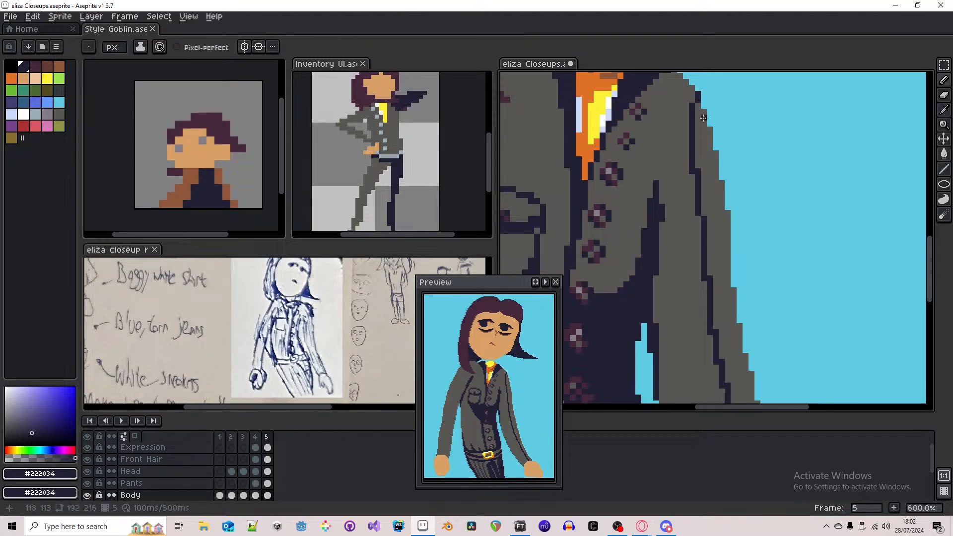
scroll(710, 144, down, 4)
scroll(712, 149, down, 1)
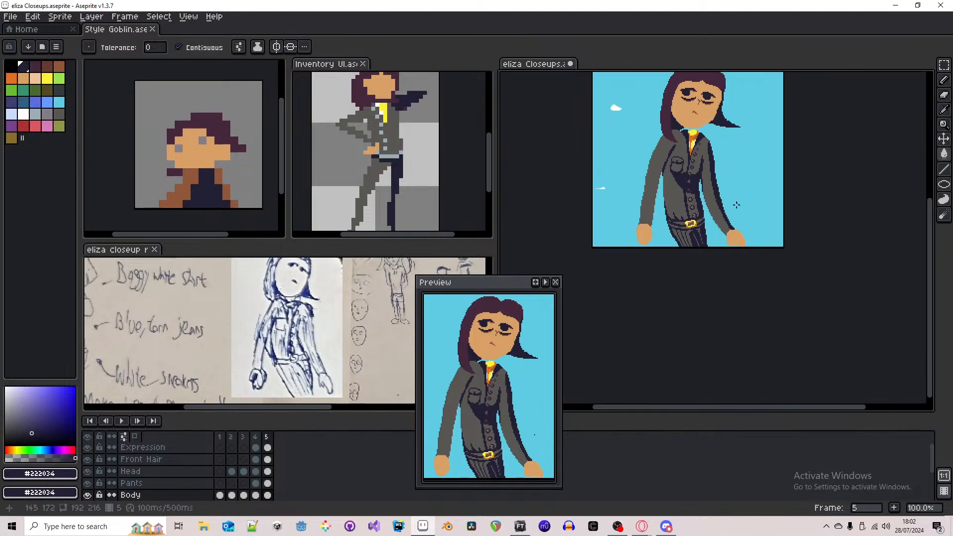
- Pencil a navy #222034 shadow along the inner edge of the same sleeve, starting at the wrist and going up the forearm
key(b)
scroll(725, 223, up, 5)
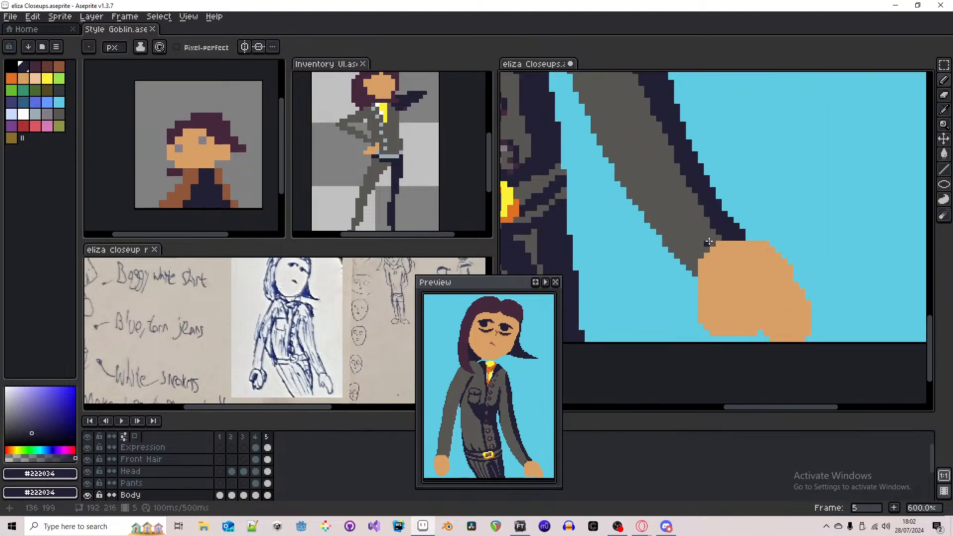
scroll(709, 242, down, 5)
scroll(716, 242, up, 2)
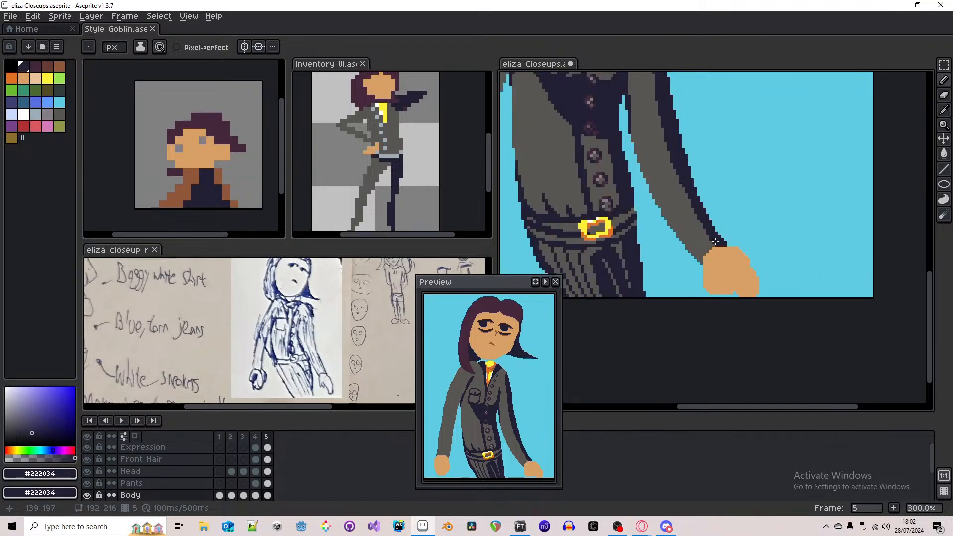
scroll(715, 242, up, 1)
scroll(714, 243, down, 3)
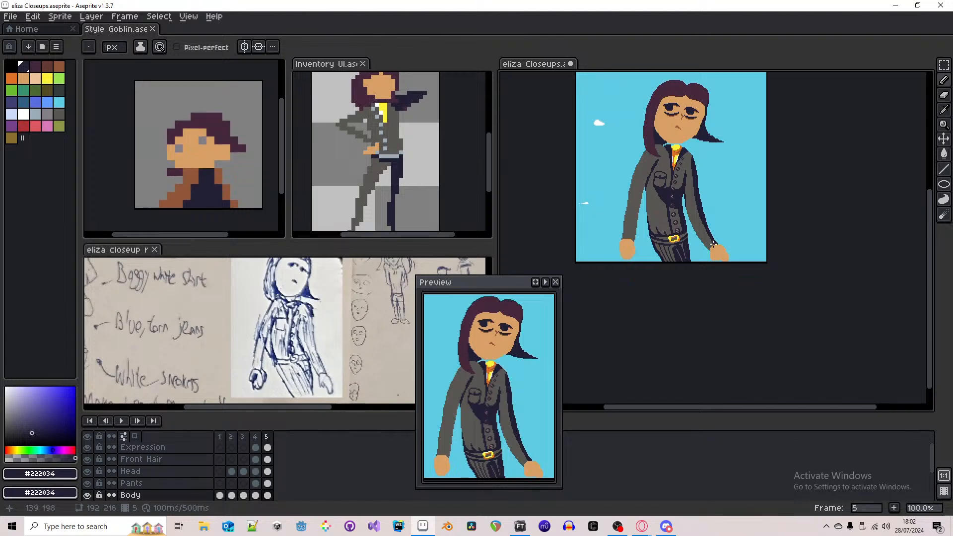
scroll(714, 244, up, 8)
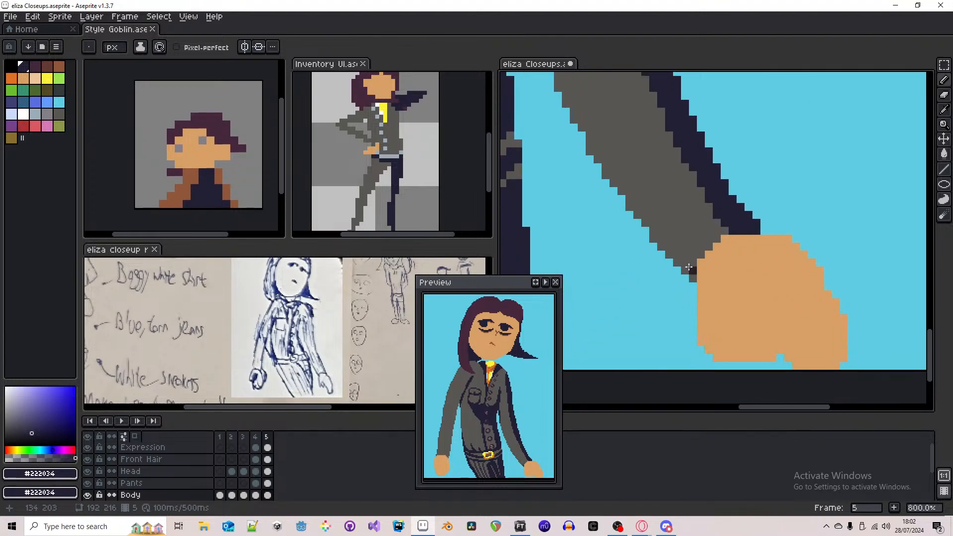
mouse_move(693, 274)
mouse_down()
mouse_move(604, 178)
mouse_move(652, 263)
mouse_up()
click(624, 200)
click(612, 189)
click(600, 178)
click(602, 167)
scroll(651, 262, down, 3)
scroll(693, 293, up, 1)
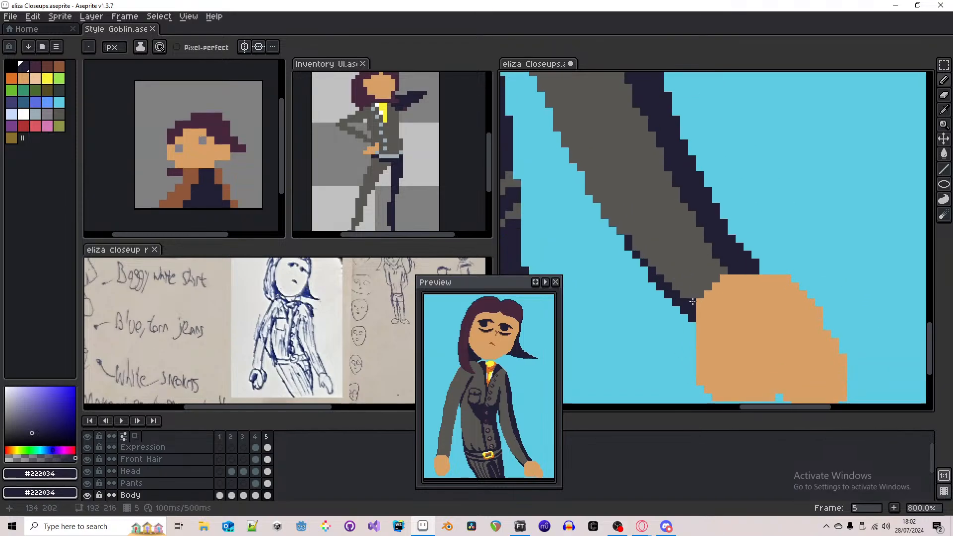
- Thicken the inner sleeve shadow beside the hand and extend it further up the forearm edge with navy #222034
mouse_move(692, 301)
mouse_down()
mouse_move(633, 245)
mouse_move(589, 183)
mouse_move(667, 299)
mouse_up()
click(655, 277)
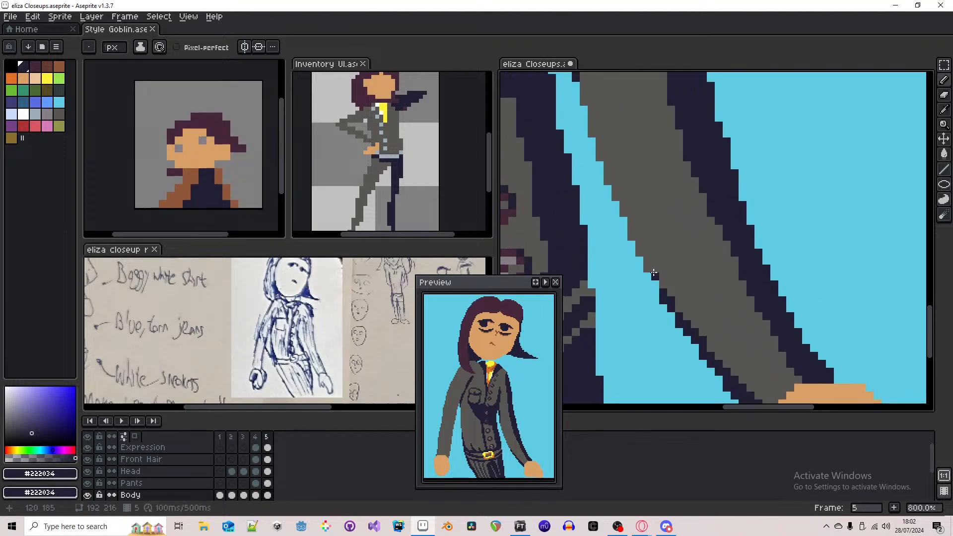
drag(648, 268, 632, 236)
click(638, 238)
click(655, 262)
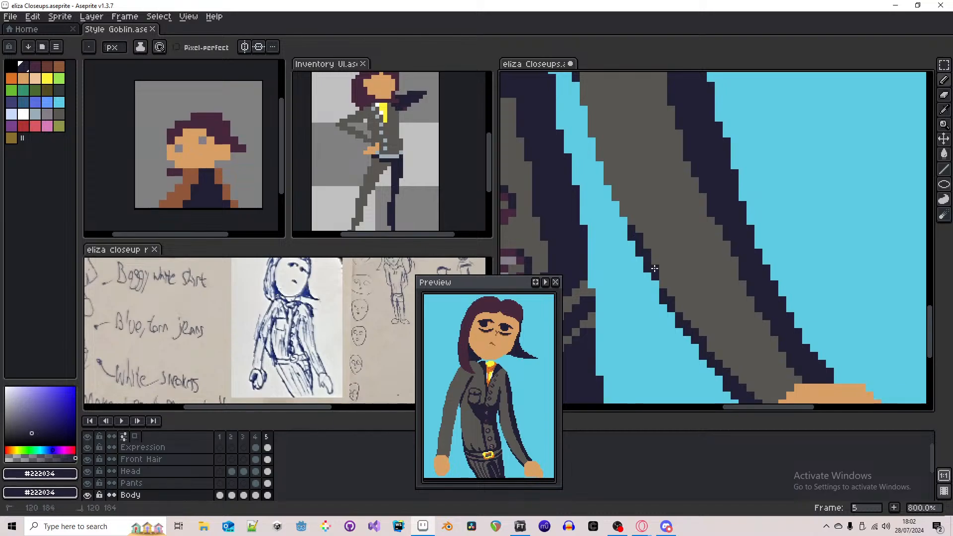
- Join the inner and outer sleeve shadows with a navy #222034 band along the cuff where it meets the hand
scroll(659, 253, down, 4)
scroll(656, 257, up, 4)
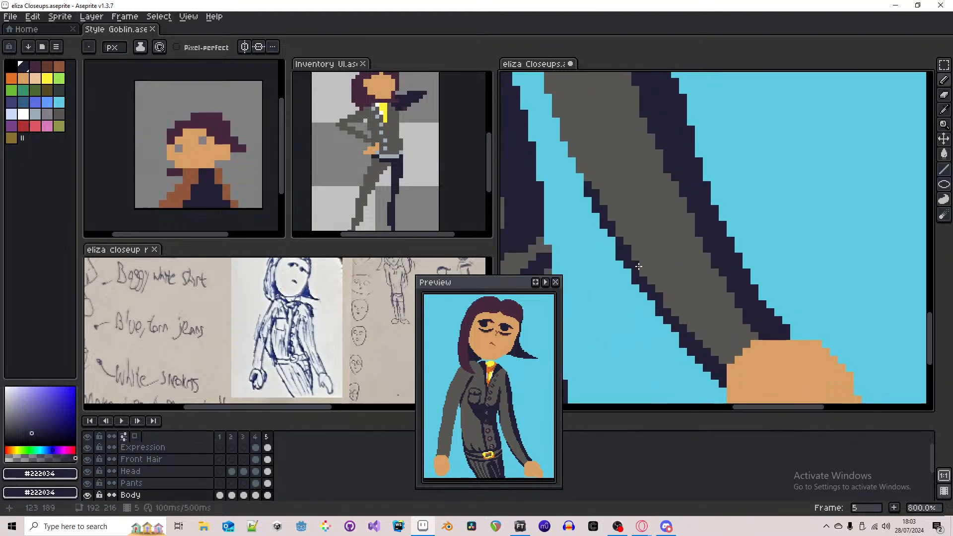
scroll(673, 270, down, 3)
scroll(696, 301, up, 5)
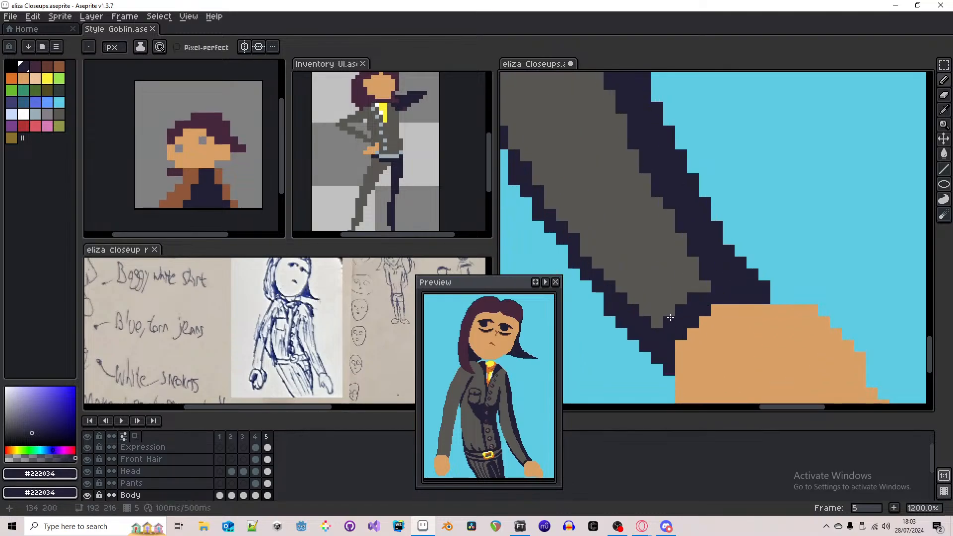
scroll(700, 282, down, 7)
scroll(689, 294, up, 7)
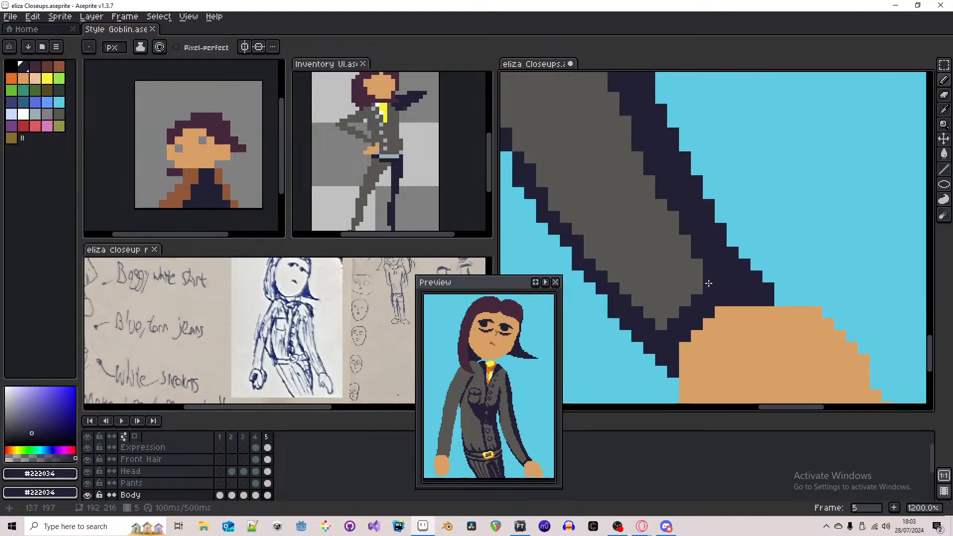
- Add dark #222034 outline pixels along the inner edge of the sleeve beside the torso, around mid-forearm
scroll(664, 326, down, 7)
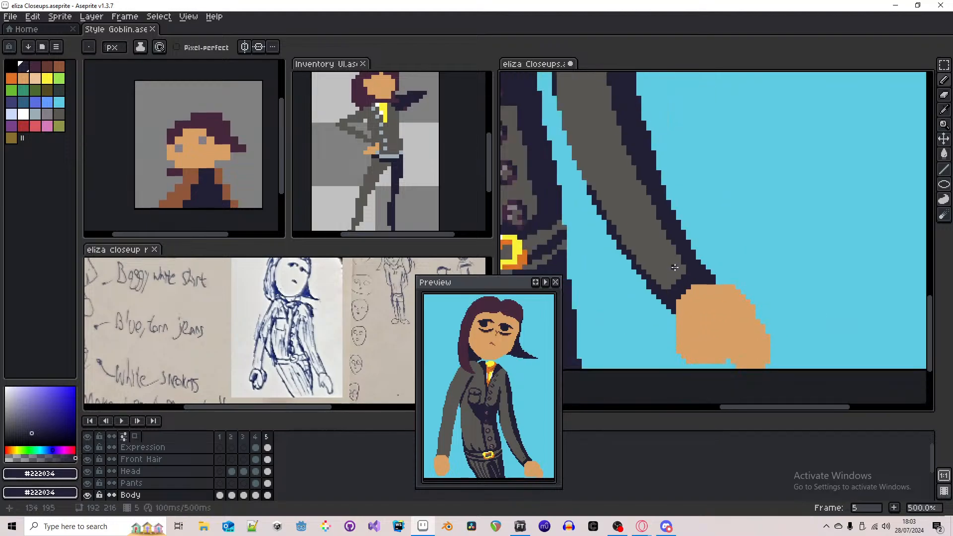
scroll(679, 251, down, 1)
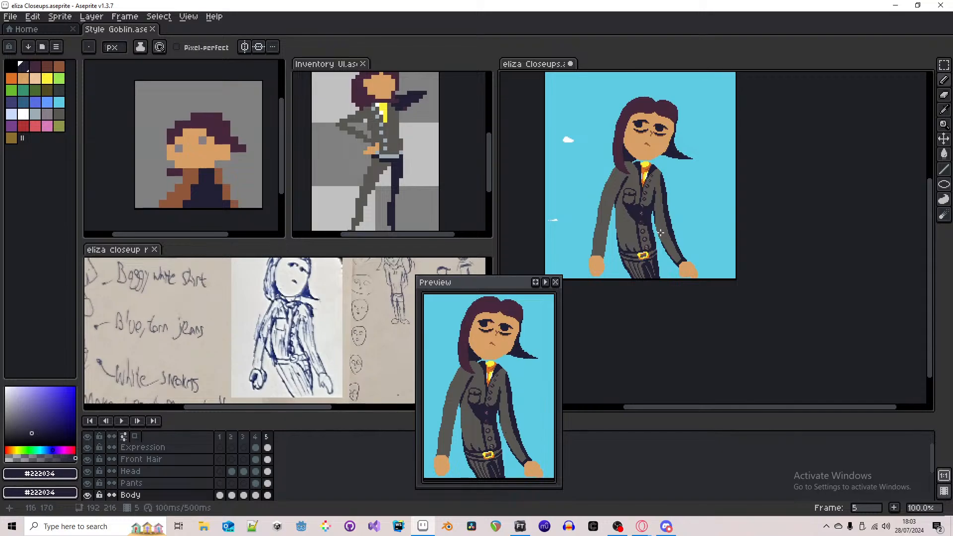
scroll(660, 233, up, 8)
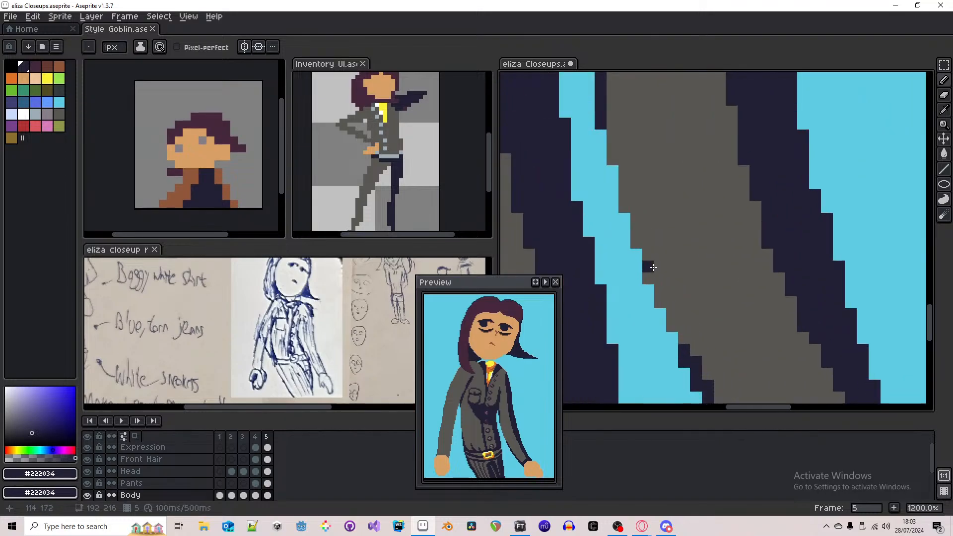
click(660, 302)
click(649, 278)
click(649, 266)
click(637, 243)
click(660, 291)
scroll(658, 286, down, 2)
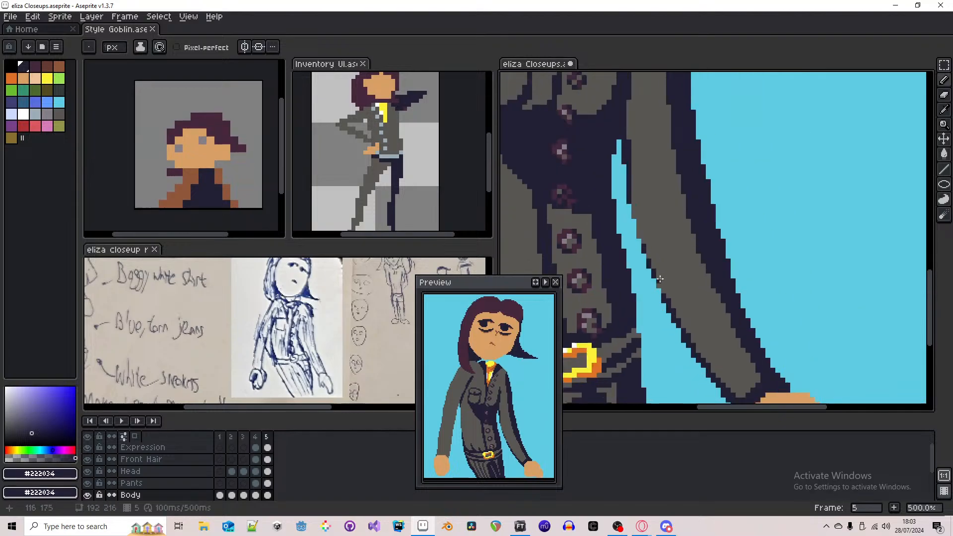
- Compare the sleeve with and without the last outline pixel, viewing the whole figure, and keep the pixel
scroll(657, 286, down, 5)
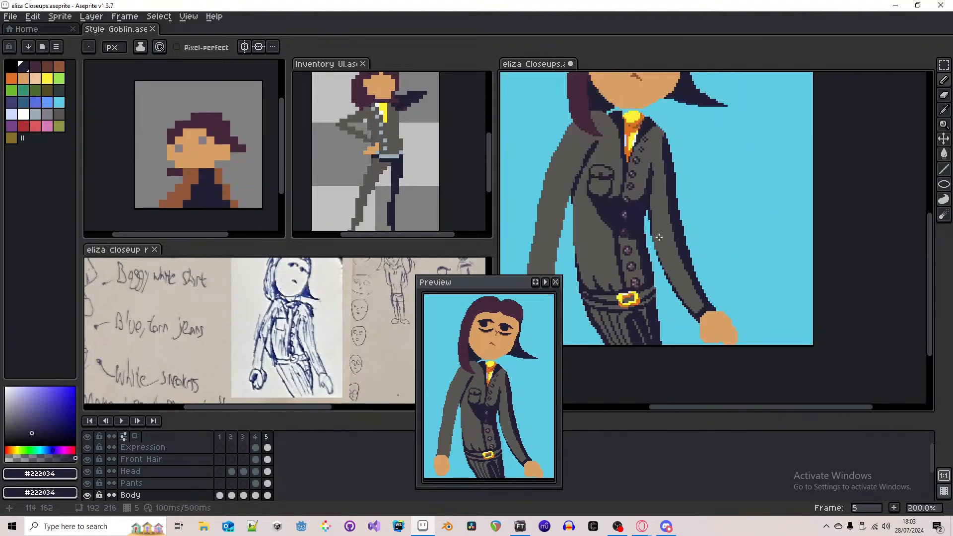
scroll(659, 237, up, 4)
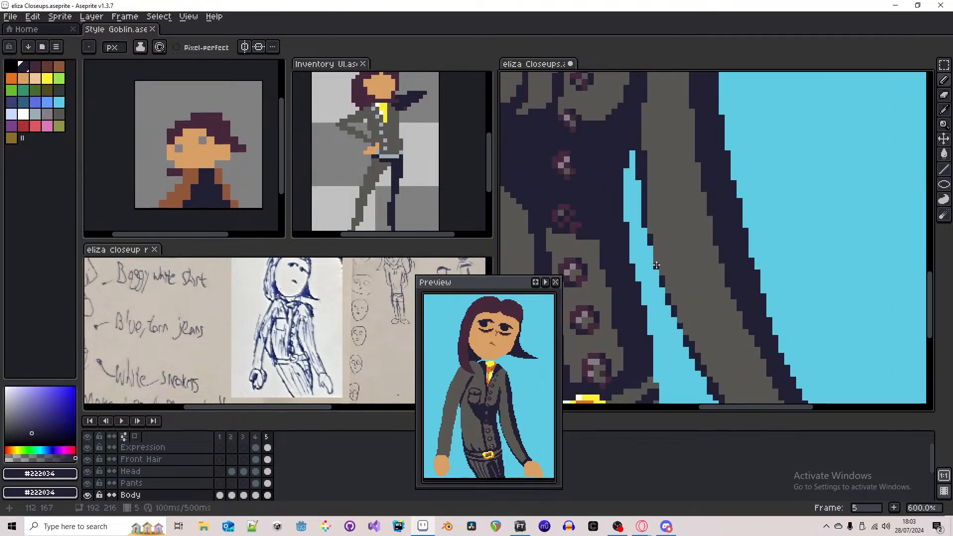
scroll(656, 255, down, 5)
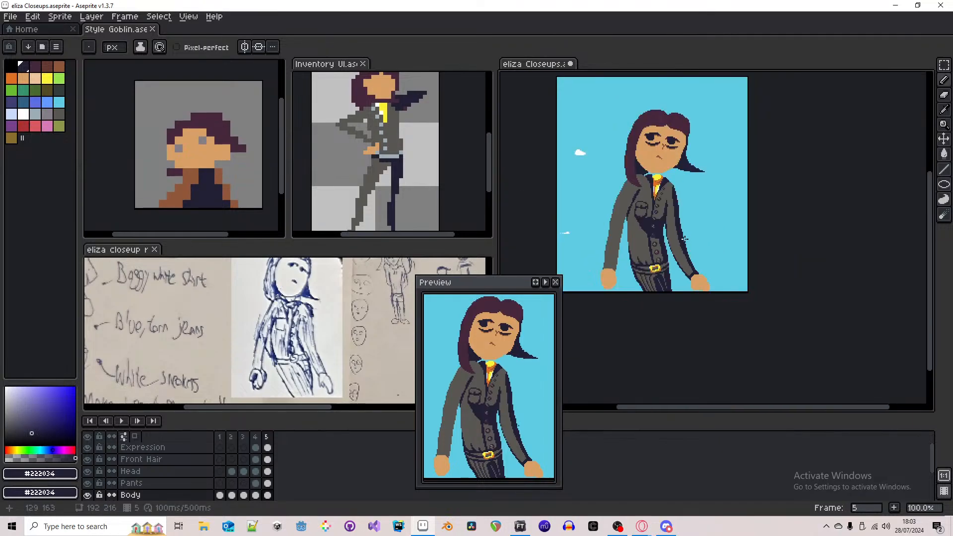
key(ctrl+z)
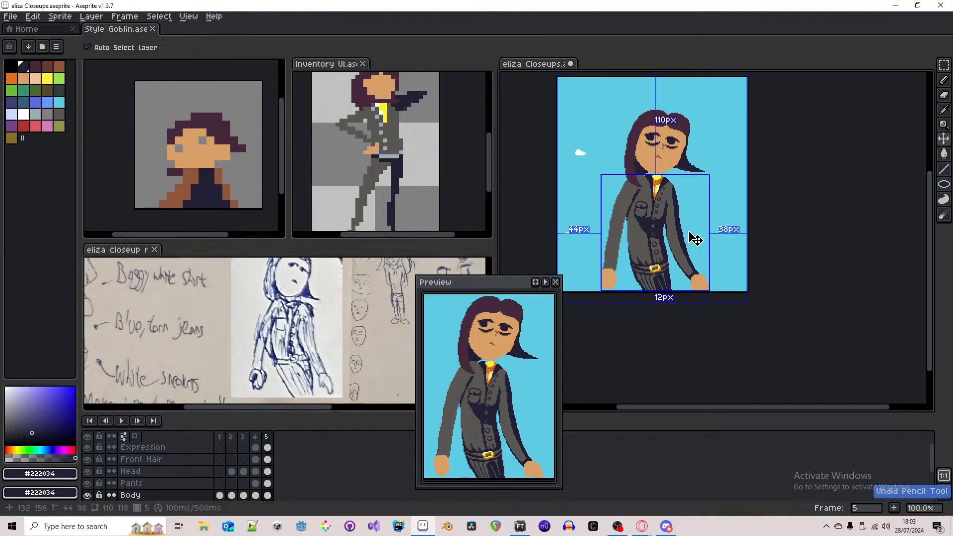
key(ctrl+y)
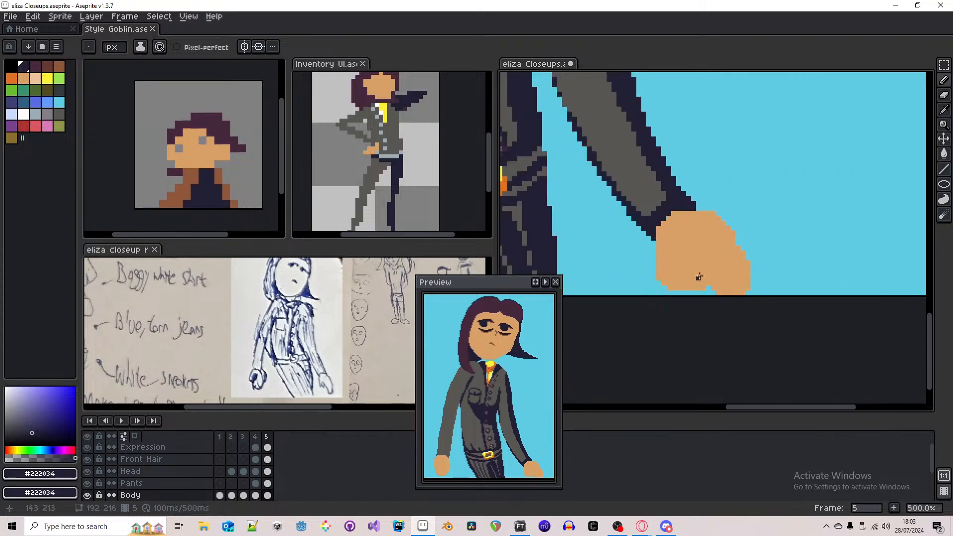
- Cut a notch between the thumb and fingers of the lower-right hand and smooth its outer contour in skin tone #d9a066
scroll(700, 291, up, 4)
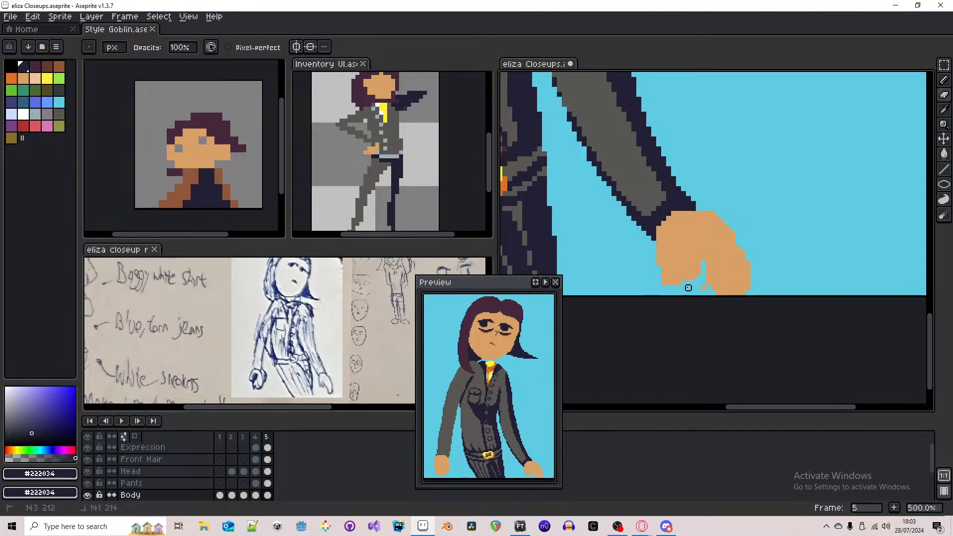
alt+click(673, 276)
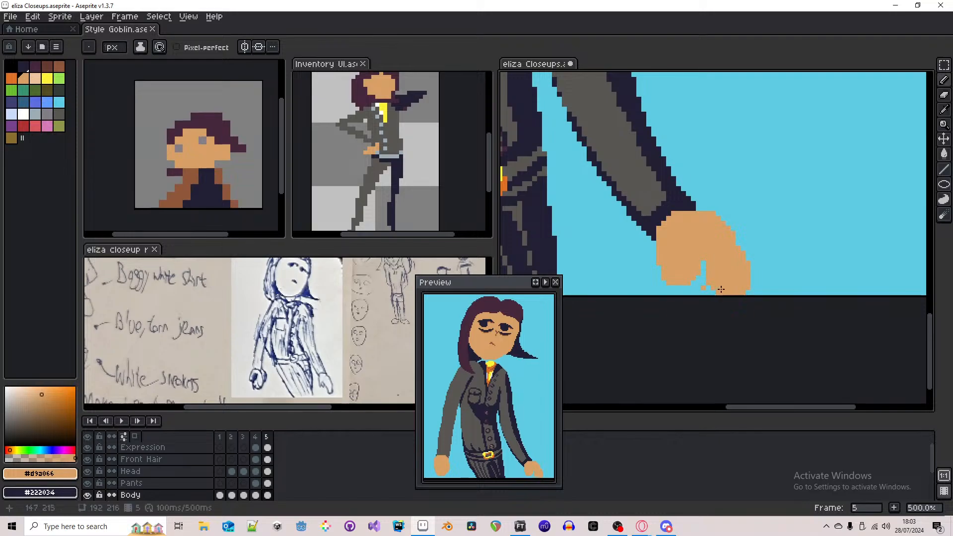
key(e)
click(704, 288)
key(b)
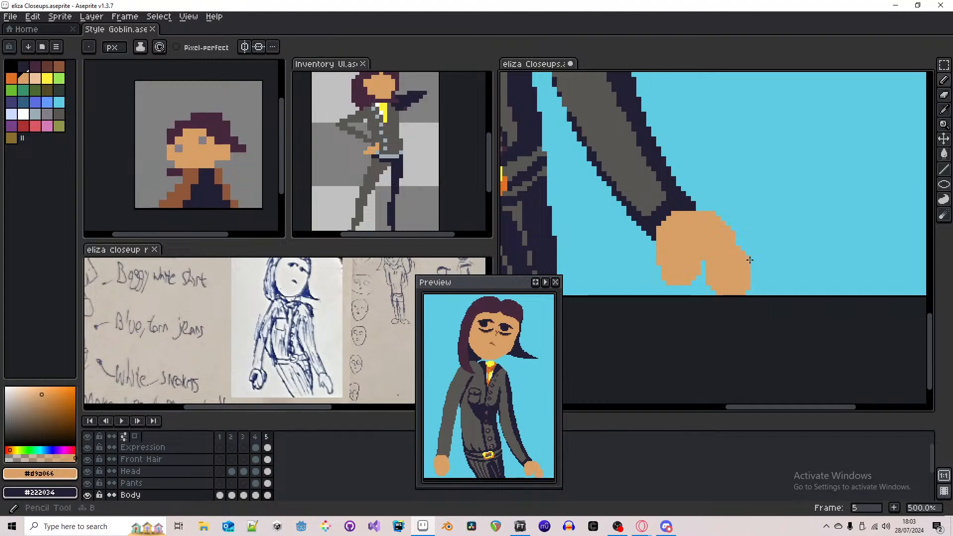
drag(749, 259, 739, 243)
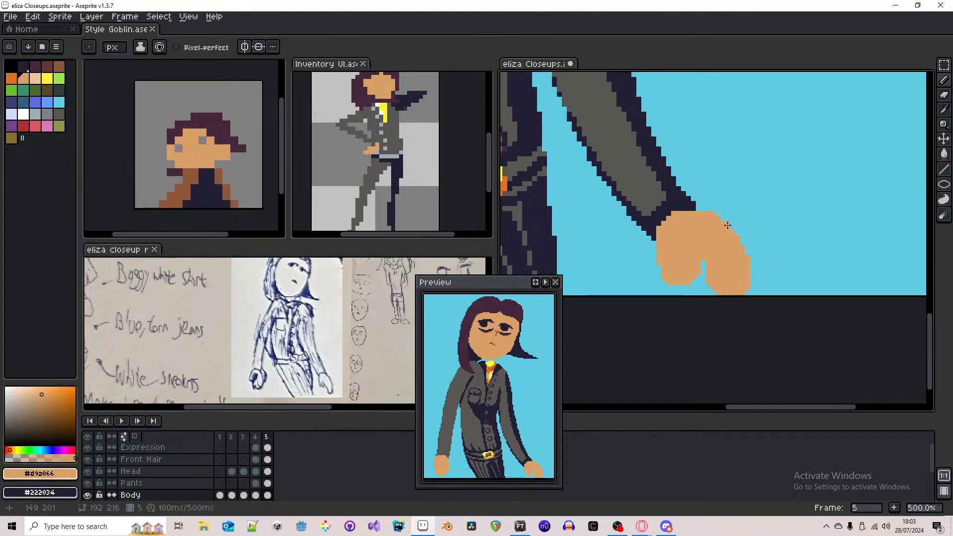
- Shift the gap toward the thumb by erasing a diagonal slit, slimming the thumb and filling out the fingers in skin tone
key(e)
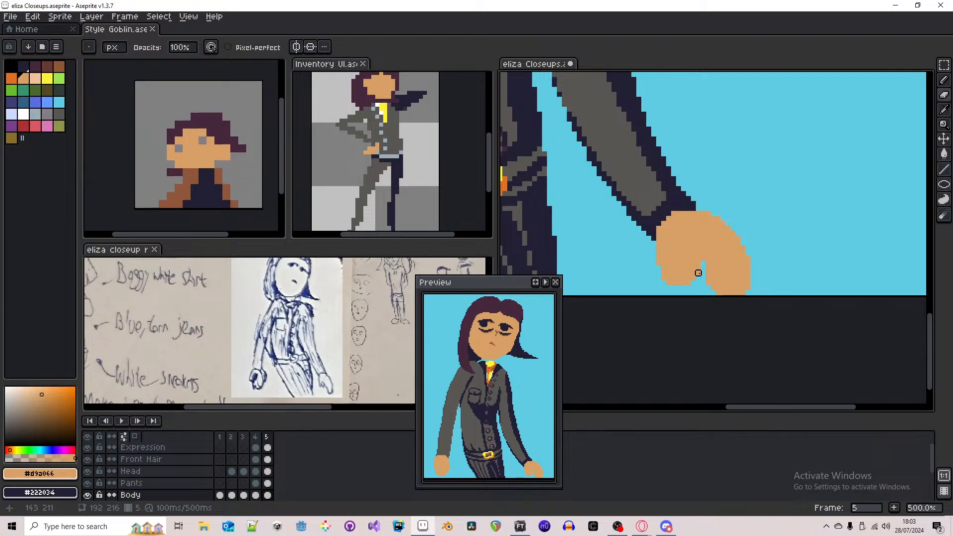
click(693, 243)
mouse_move(694, 244)
mouse_down()
mouse_move(683, 278)
mouse_move(669, 283)
mouse_move(679, 279)
mouse_up()
key(b)
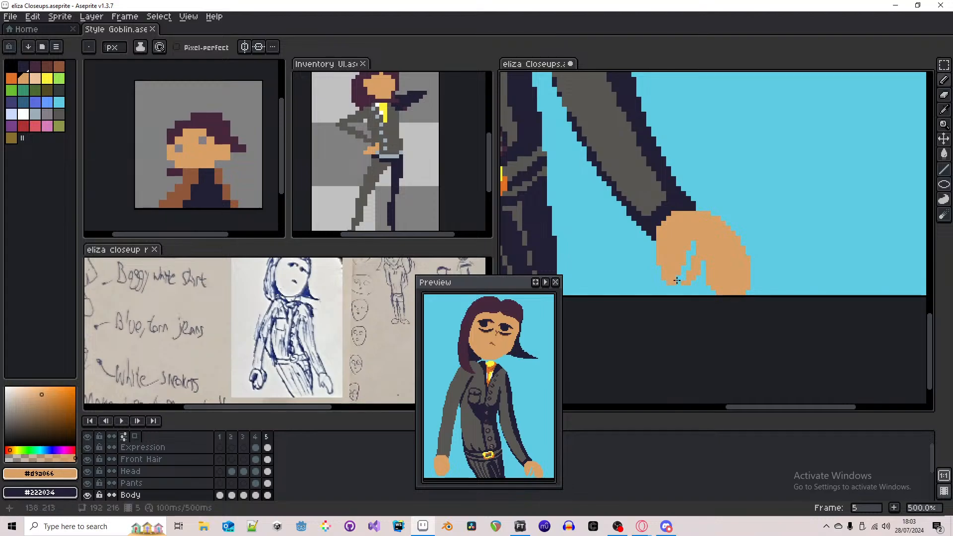
key(e)
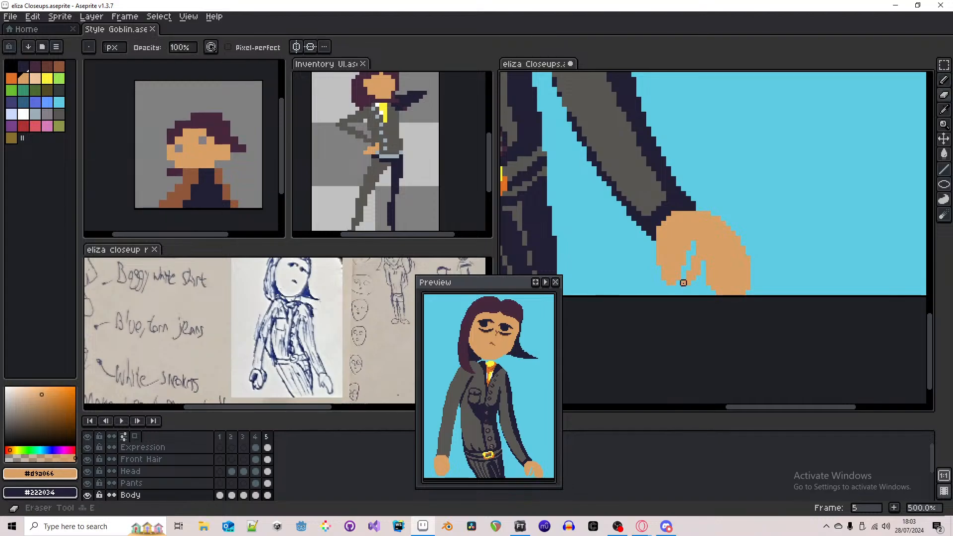
mouse_move(690, 276)
mouse_down()
mouse_move(692, 242)
mouse_move(709, 287)
mouse_move(705, 260)
mouse_move(706, 268)
mouse_up()
key(b)
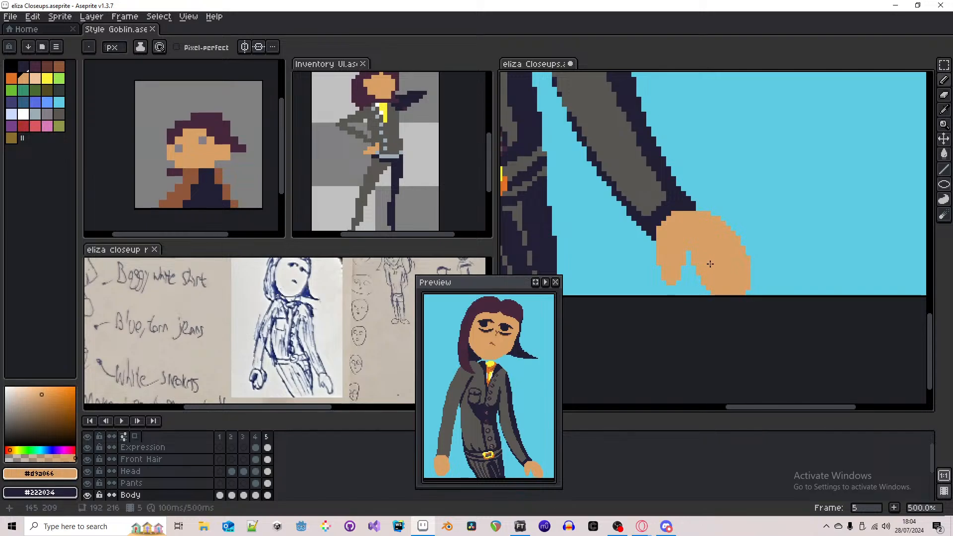
- Select the tip of the thumb, move it up 2 pixels and deselect
scroll(708, 261, down, 2)
scroll(693, 257, up, 2)
scroll(692, 262, up, 1)
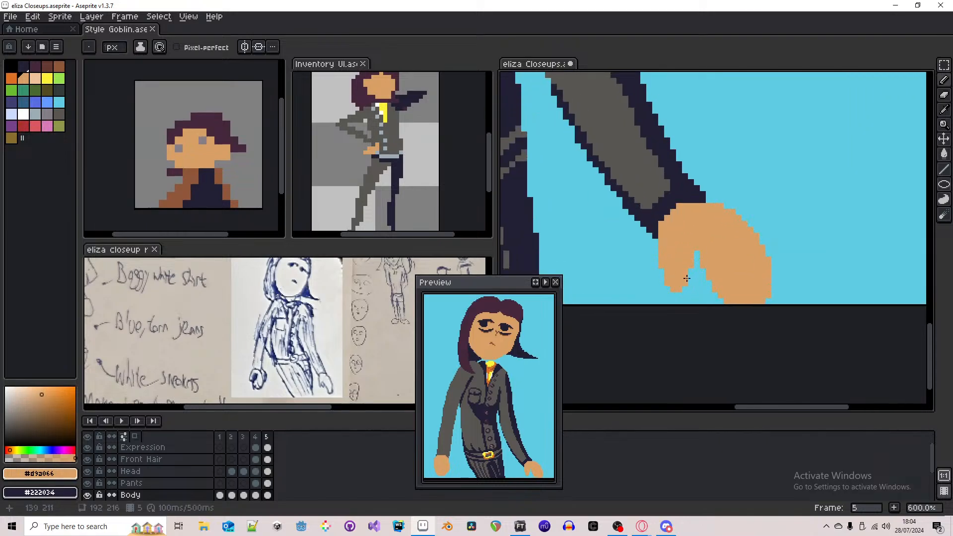
key(m)
drag(700, 304, 648, 260)
key(Up)
key(Up)
click(786, 282)
scroll(703, 254, down, 2)
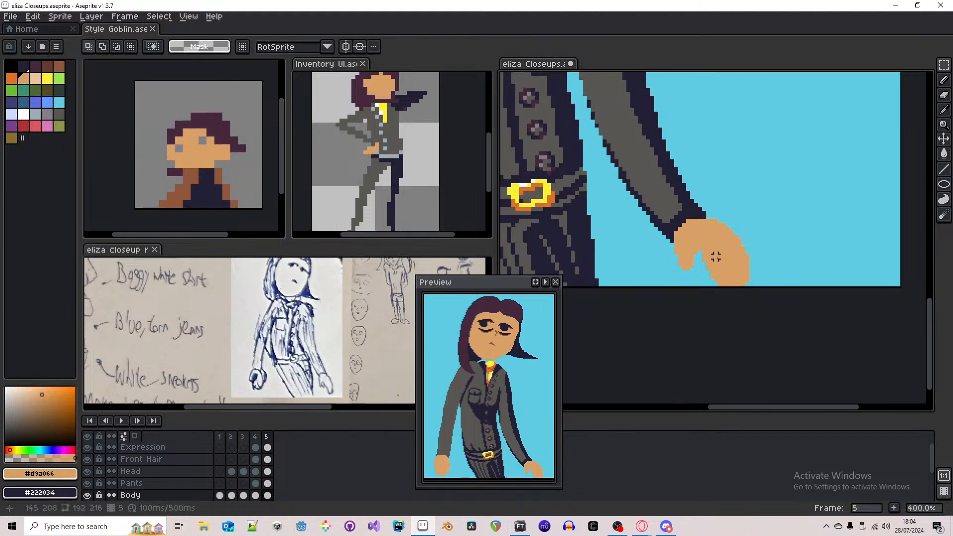
- Shift the fingertips slightly toward the thumb and trim the outer edge of the fingers into a rounder shape
drag(751, 289, 704, 252)
click(772, 261)
key(b)
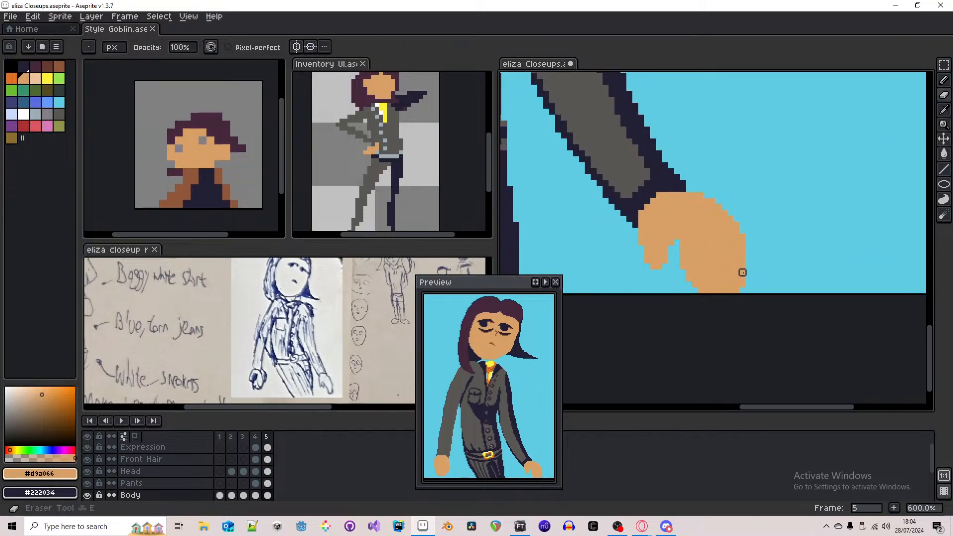
scroll(740, 271, up, 3)
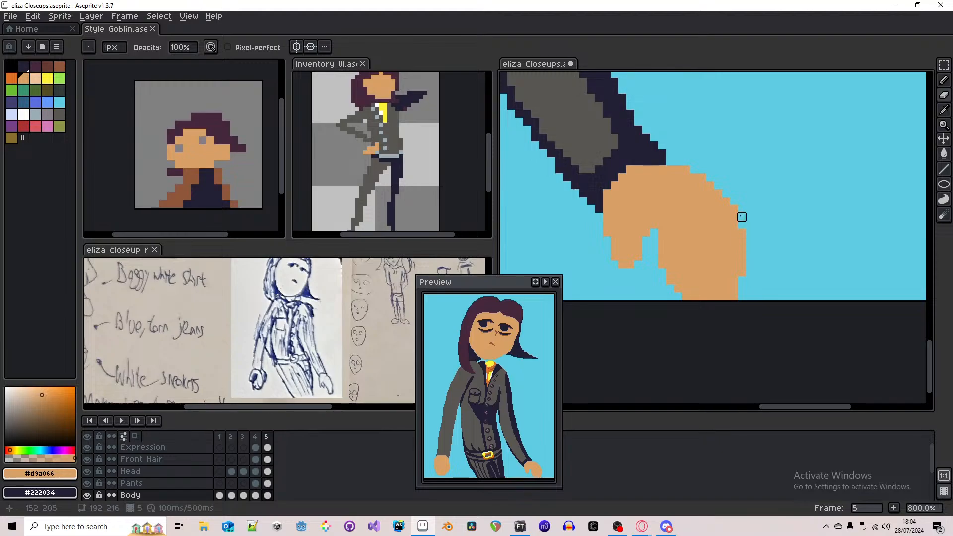
scroll(735, 255, down, 2)
scroll(735, 275, down, 3)
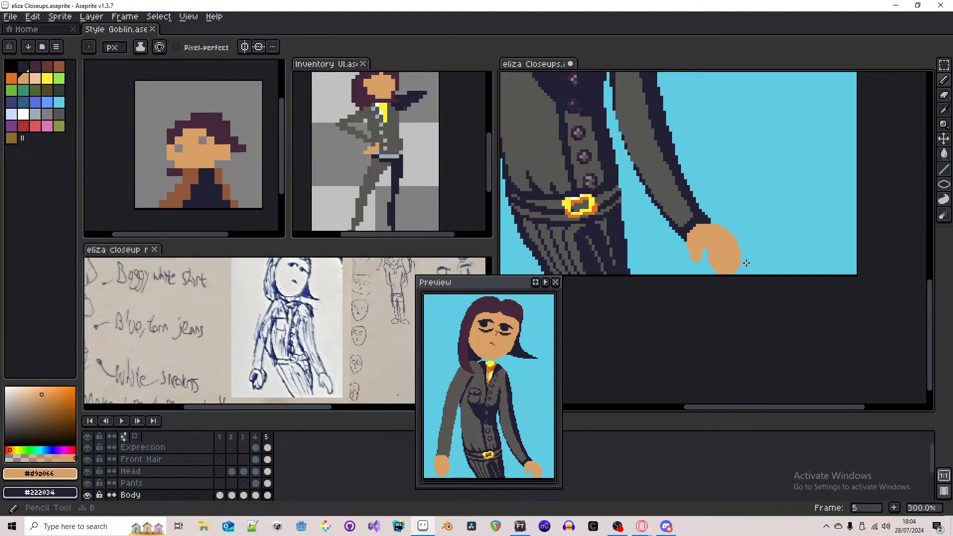
scroll(718, 251, down, 2)
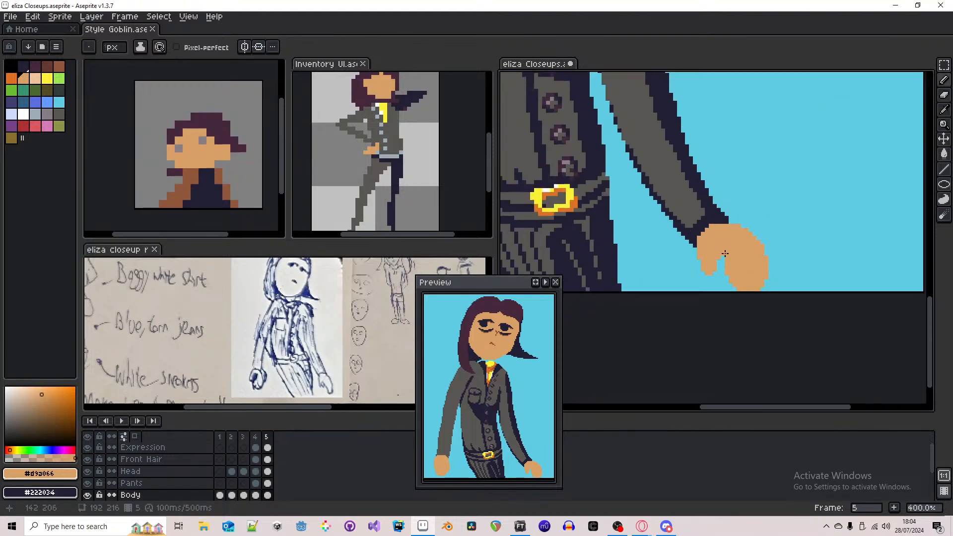
- Sample brown #8f563b from the face as the background colour and shade the gap between the thumb and fingers
key(i)
right_click(692, 121)
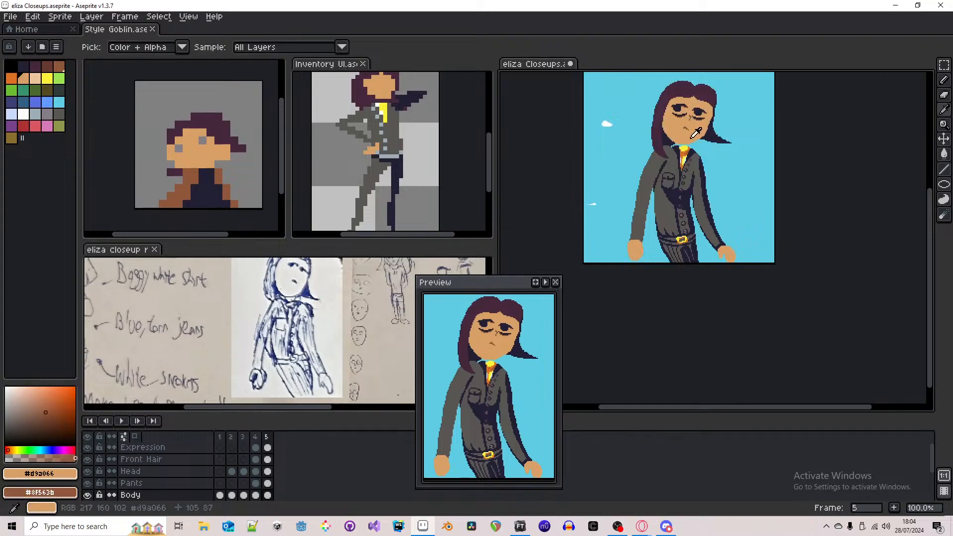
key(b)
scroll(727, 255, up, 9)
mouse_move(727, 322)
mouse_down()
mouse_move(701, 332)
mouse_move(707, 286)
mouse_up()
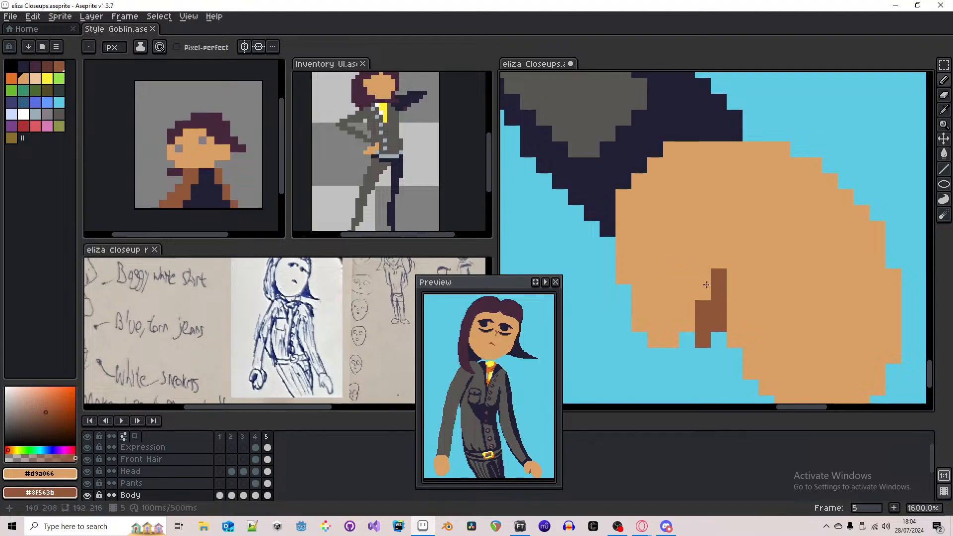
scroll(707, 285, down, 1)
right_click(696, 326)
scroll(706, 299, down, 4)
scroll(713, 304, up, 2)
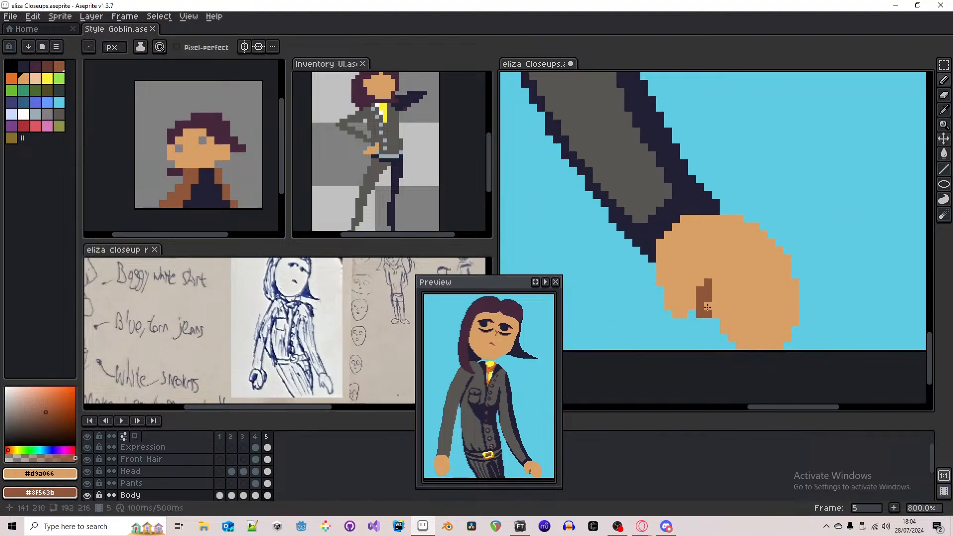
- Try extending the brown shading at the lower end of the gap, checking it against the whole figure
scroll(715, 304, down, 3)
scroll(715, 298, up, 2)
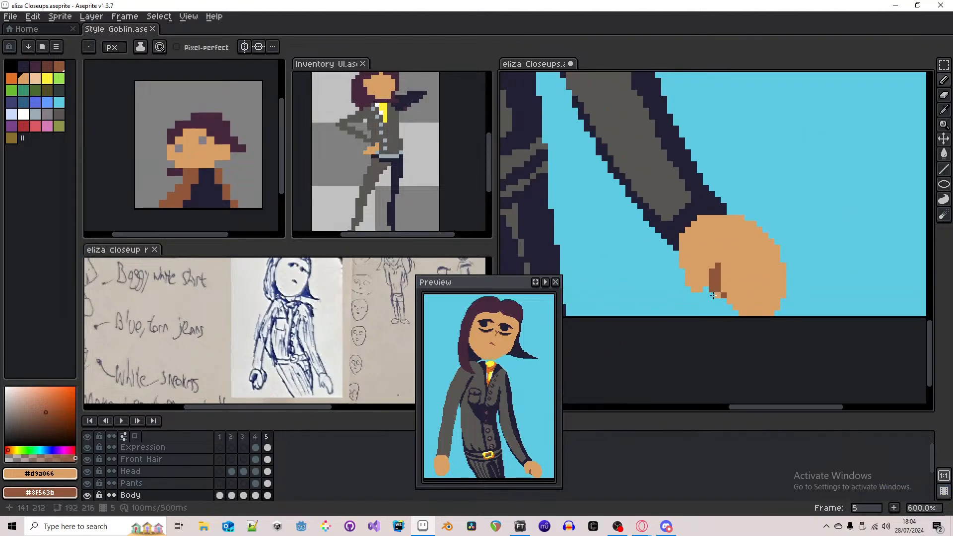
scroll(714, 295, down, 2)
scroll(745, 274, up, 1)
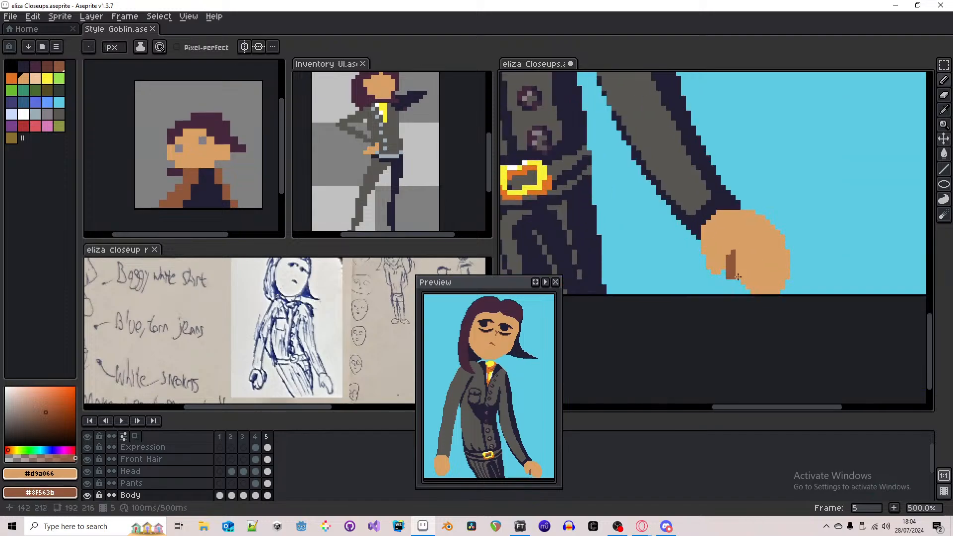
scroll(742, 274, down, 2)
scroll(740, 273, up, 2)
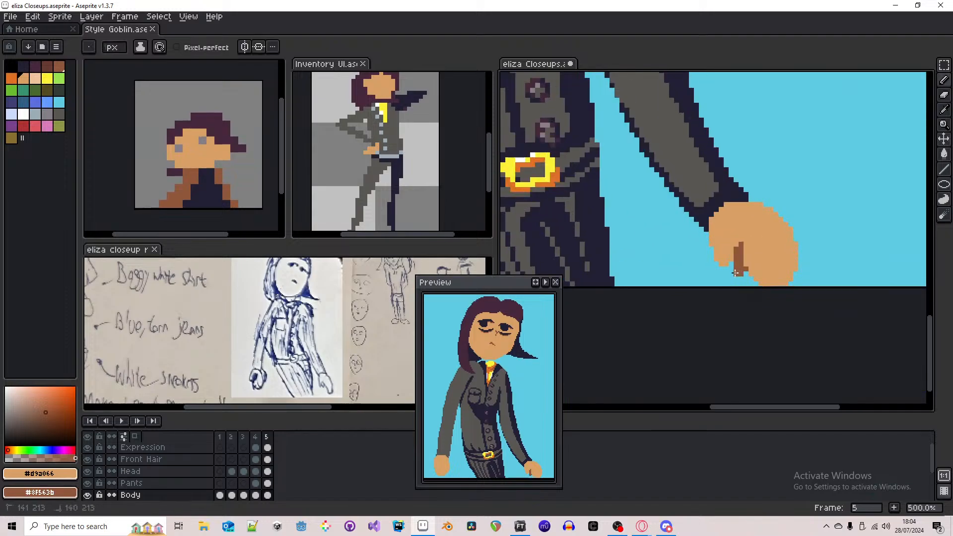
scroll(790, 267, down, 1)
scroll(792, 260, down, 3)
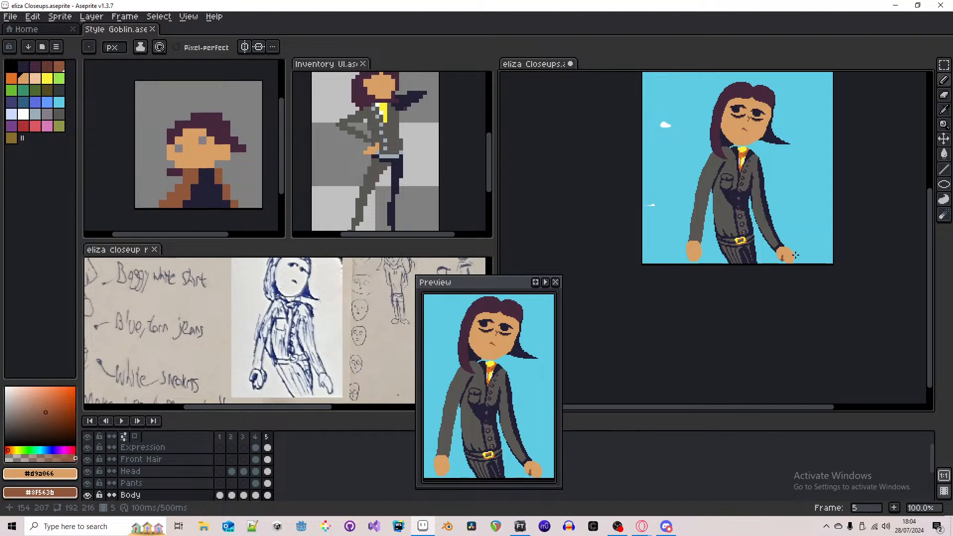
- Undo the brown shading strokes between the thumb and fingers
scroll(794, 228, up, 3)
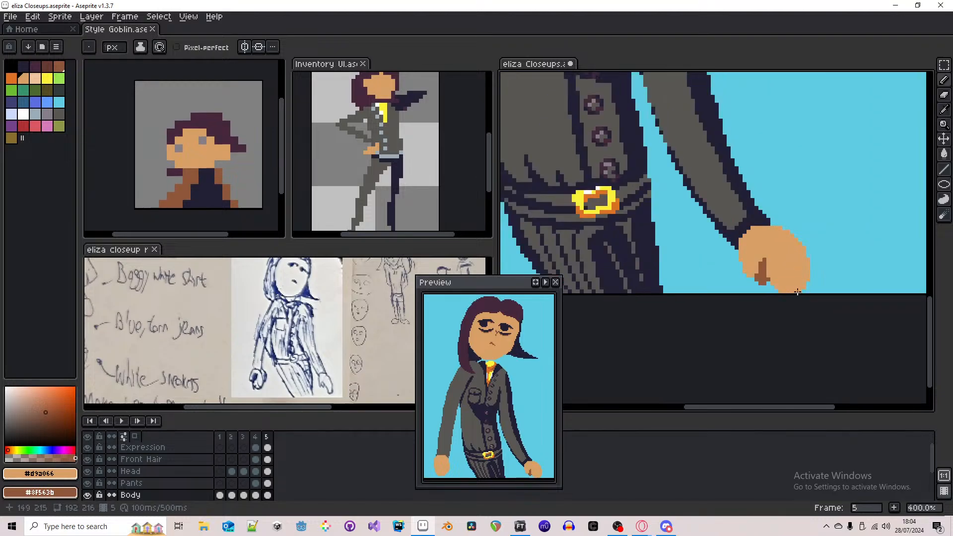
key(ctrl+z)
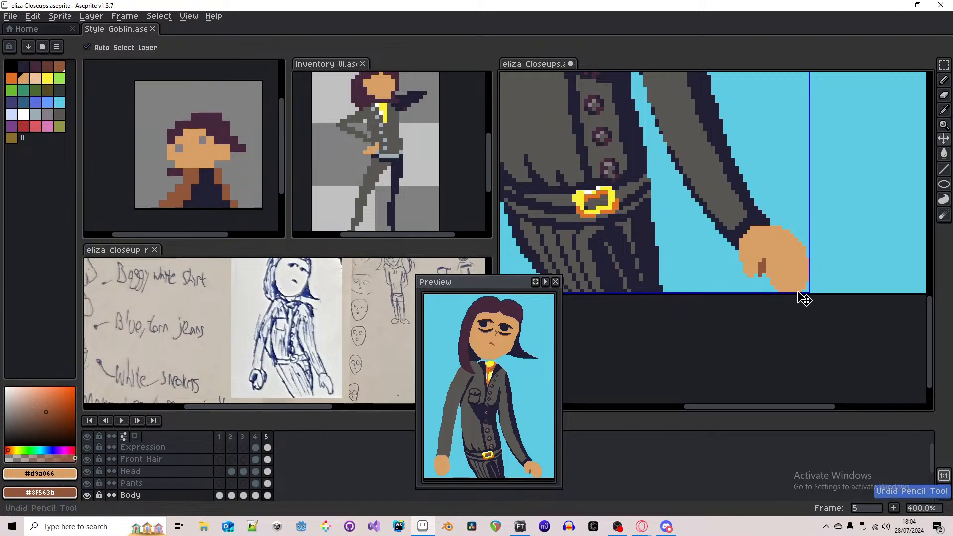
key(ctrl+z)
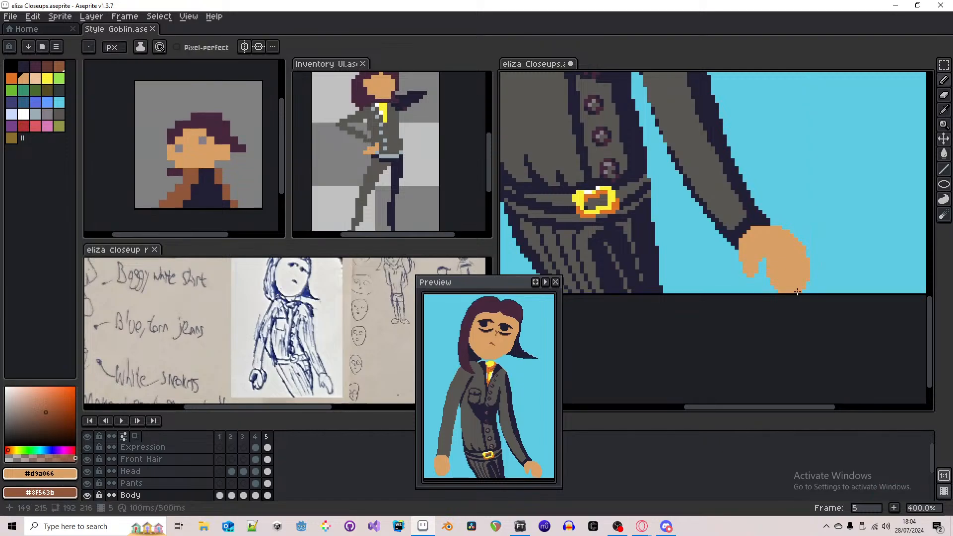
- Shift the fingertips and the thumb of the right-hand-side hand up by one pixel so both end slightly higher
scroll(766, 276, up, 3)
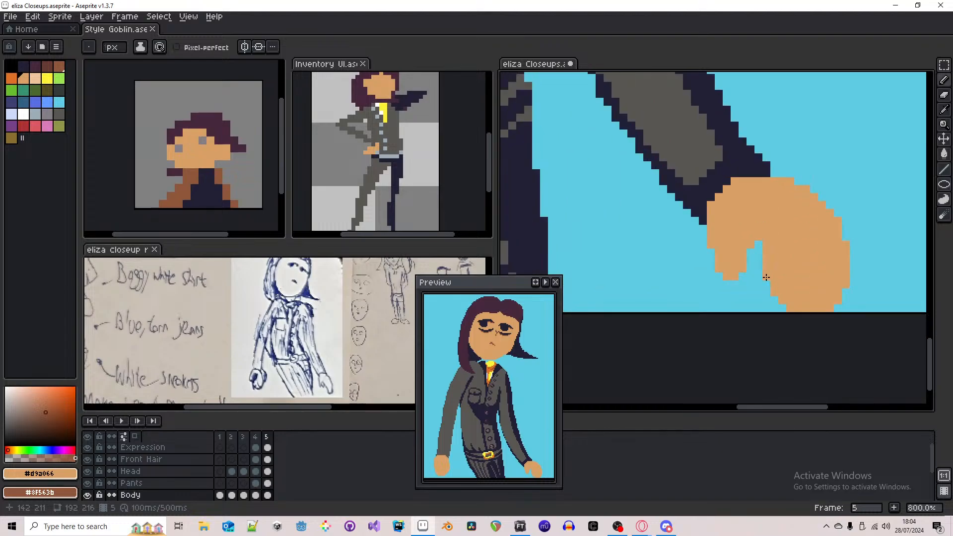
key(e)
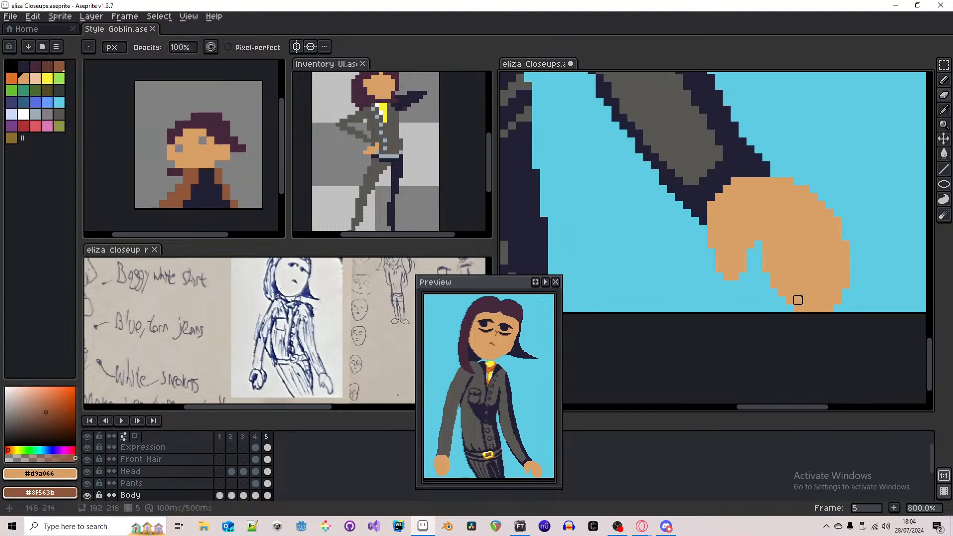
scroll(852, 280, down, 4)
scroll(852, 280, down, 2)
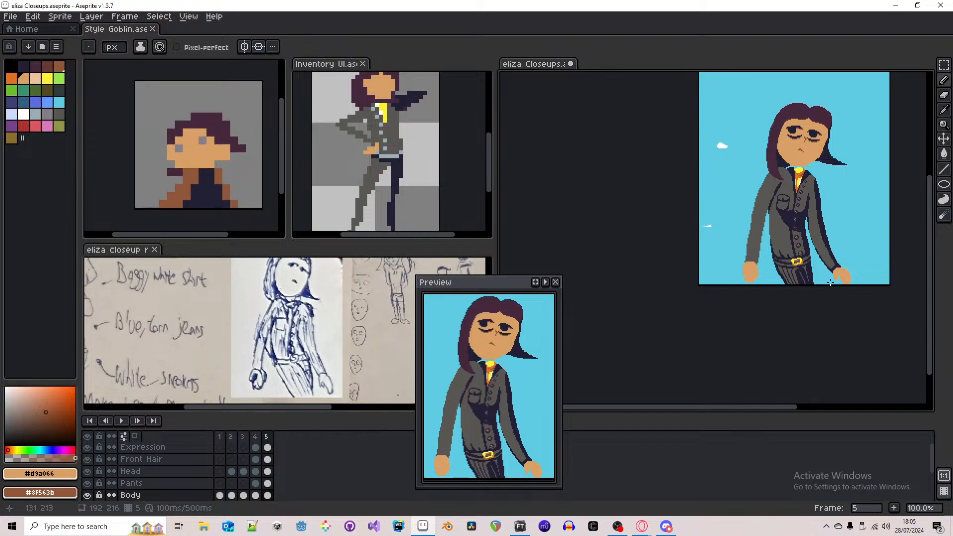
scroll(830, 283, up, 4)
key(m)
drag(861, 311, 787, 252)
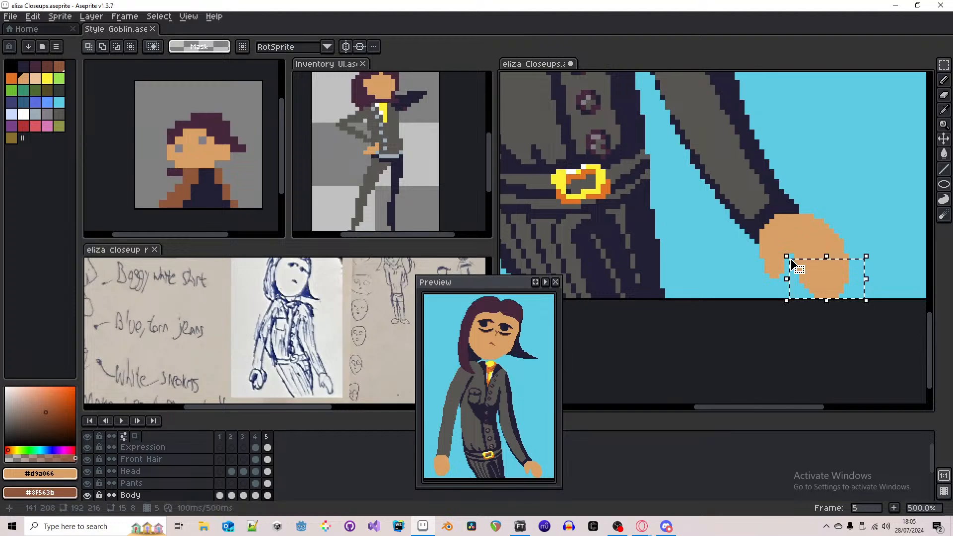
click(817, 316)
drag(792, 290, 759, 257)
click(813, 313)
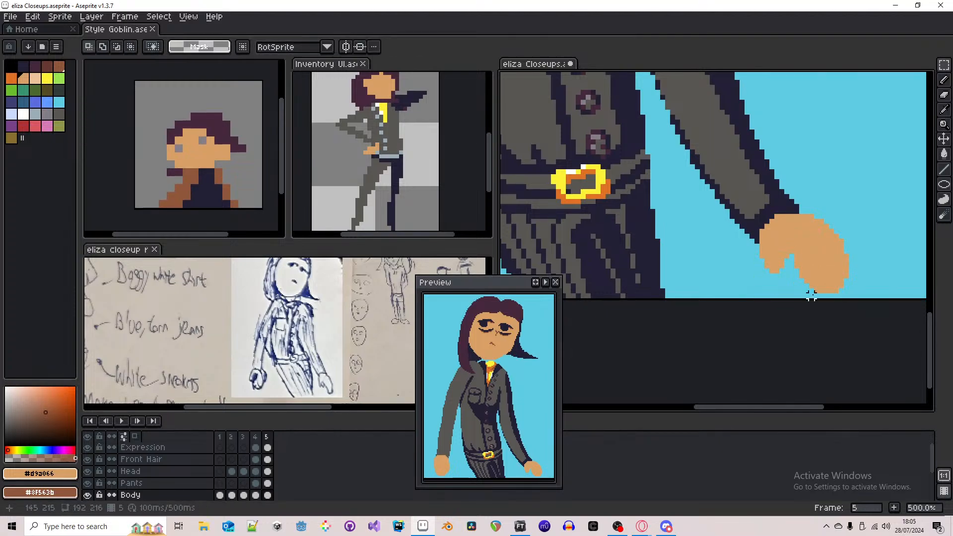
- Try erasing a notch between the thumb and fingers of the hand on the other side of the figure
scroll(817, 291, down, 3)
key(b)
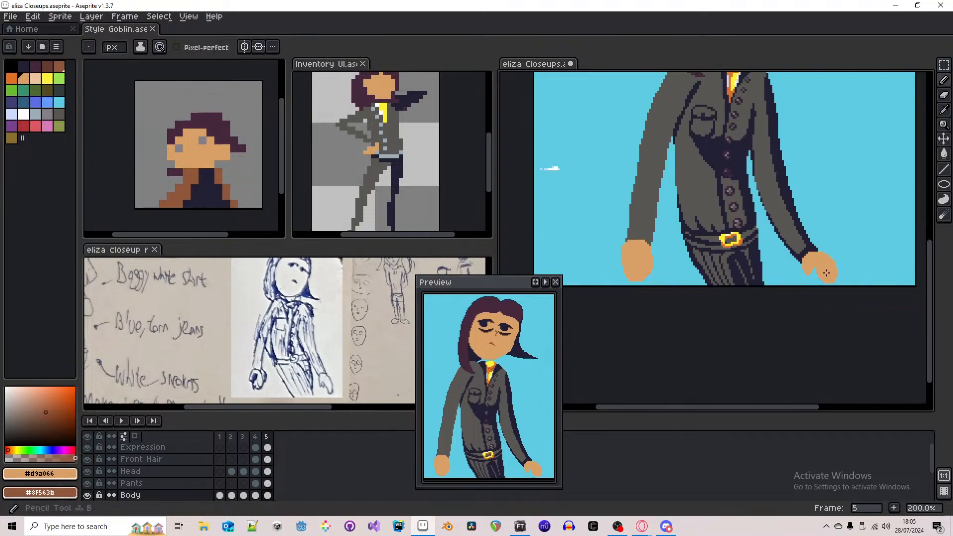
scroll(641, 253, up, 4)
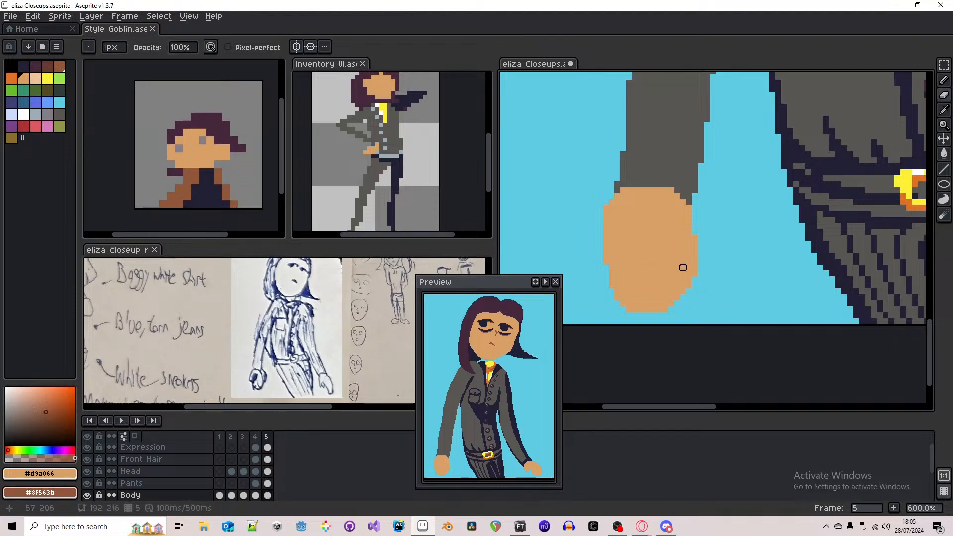
drag(683, 266, 677, 296)
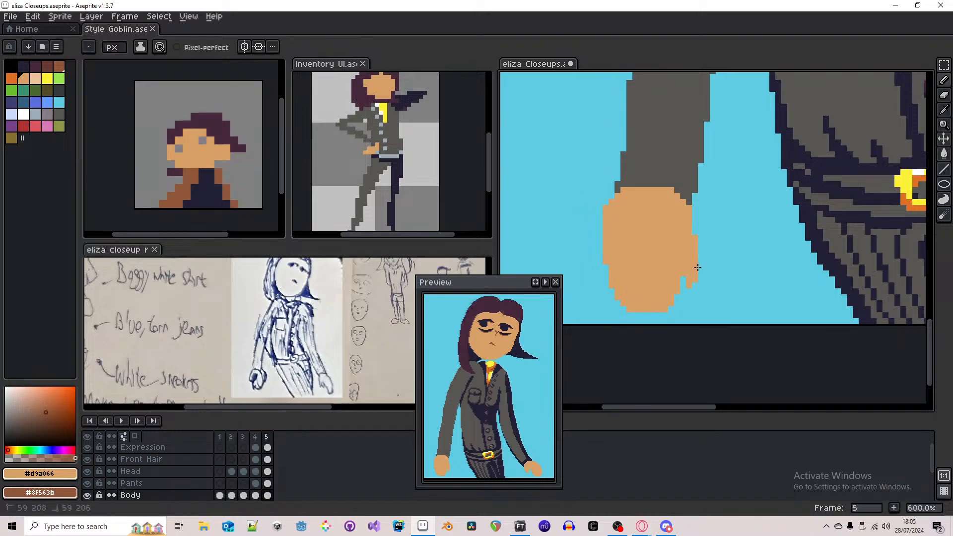
key(ctrl+z)
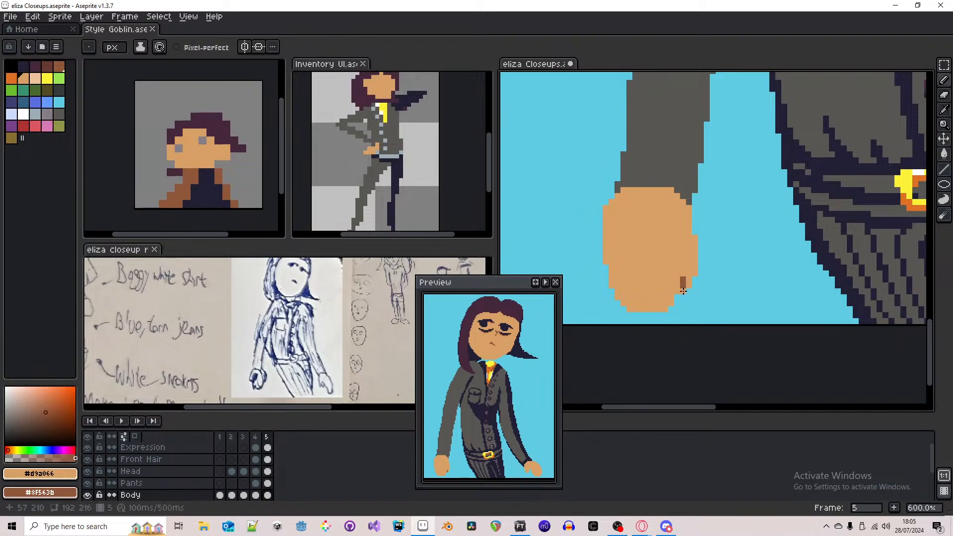
- Shade the lower inner edge of the left-side hand with brown #8f563b and extend the shading outward to suggest curled fingers
mouse_move(679, 297)
mouse_down()
mouse_move(694, 260)
mouse_move(692, 268)
mouse_up()
scroll(684, 251, up, 1)
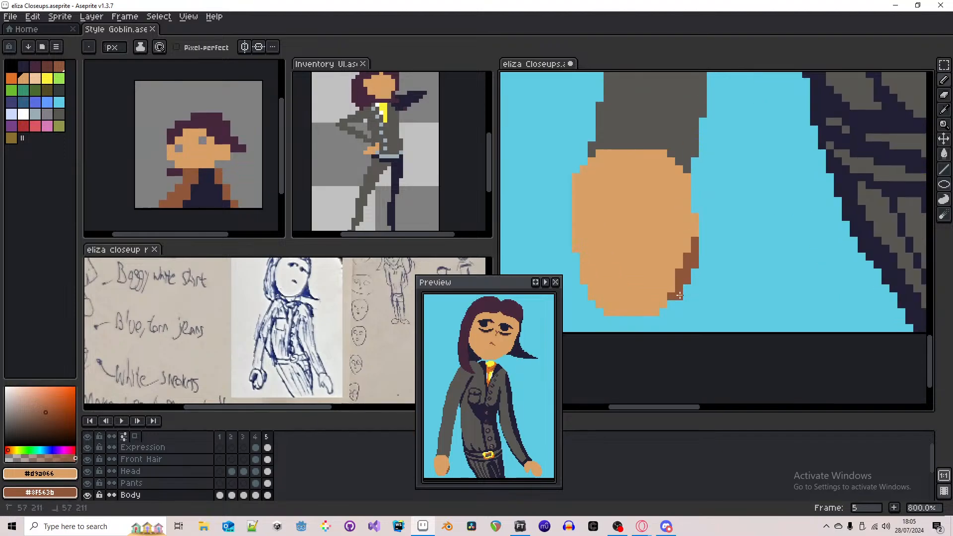
click(672, 296)
scroll(675, 293, down, 5)
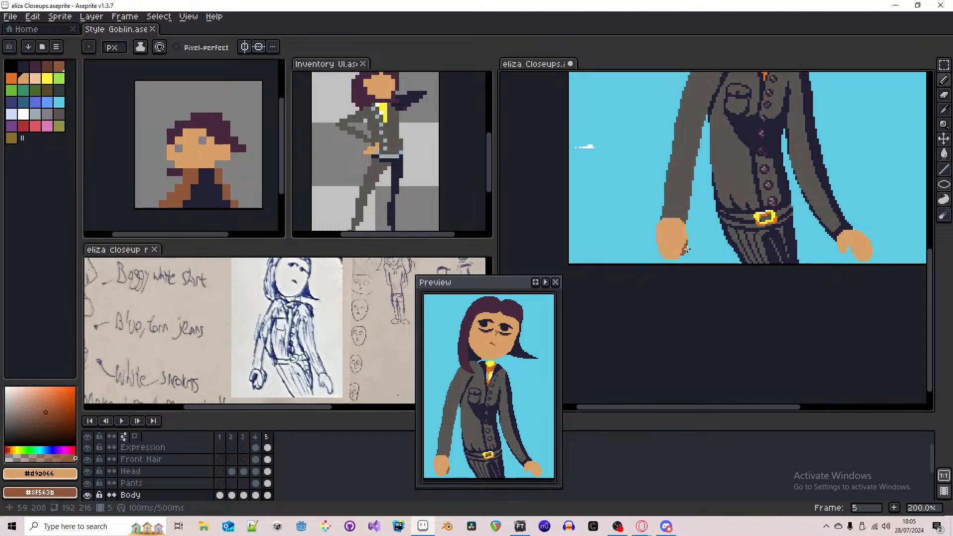
scroll(687, 249, up, 5)
mouse_move(665, 204)
mouse_down()
mouse_move(668, 270)
mouse_move(656, 290)
mouse_move(670, 268)
mouse_move(670, 299)
mouse_up()
key(e)
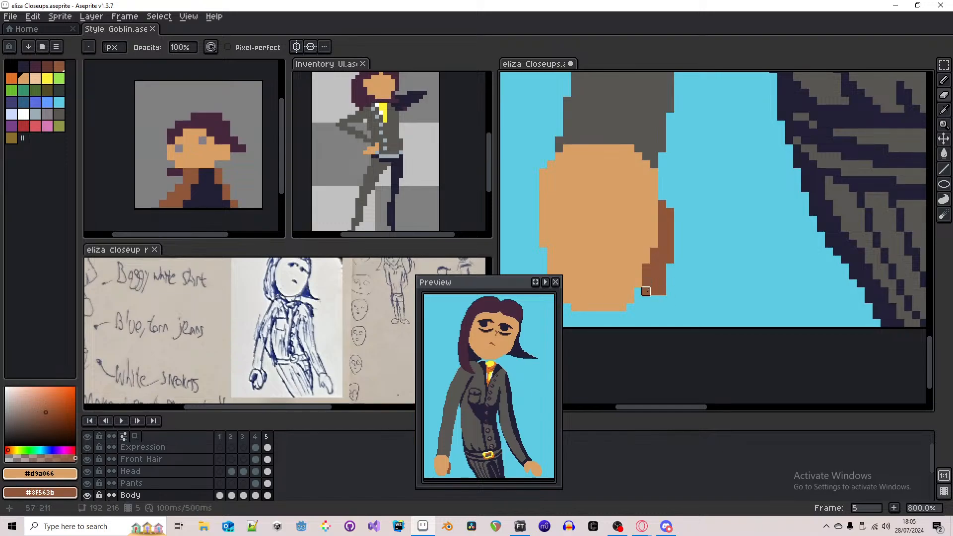
key(b)
scroll(656, 282, down, 1)
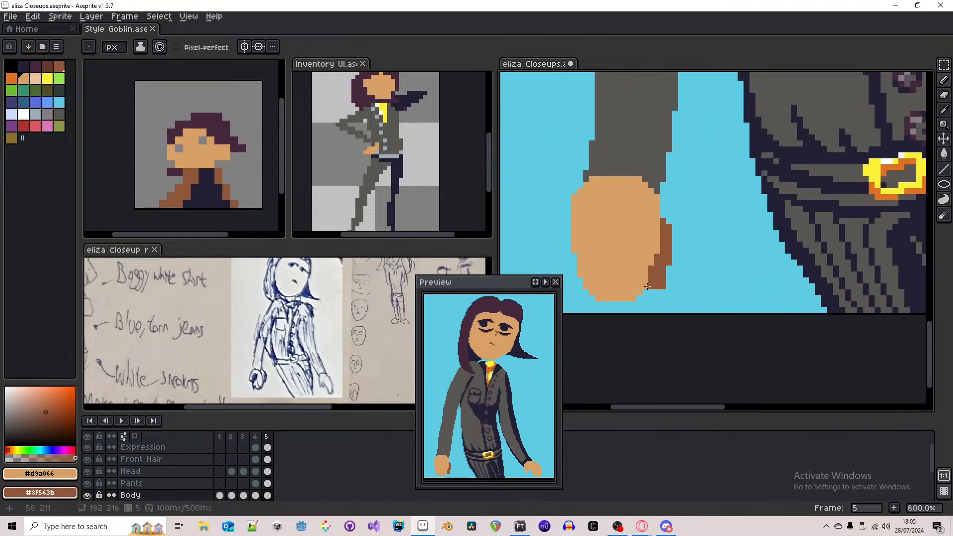
- Restore the upper part of the left-side hand's inner edge to skin tone #d9a066, keeping brown only on the lower part
key(ctrl+z)
click(669, 240)
drag(669, 239, 670, 233)
key(e)
click(669, 222)
key(b)
click(669, 244)
key(ctrl+z)
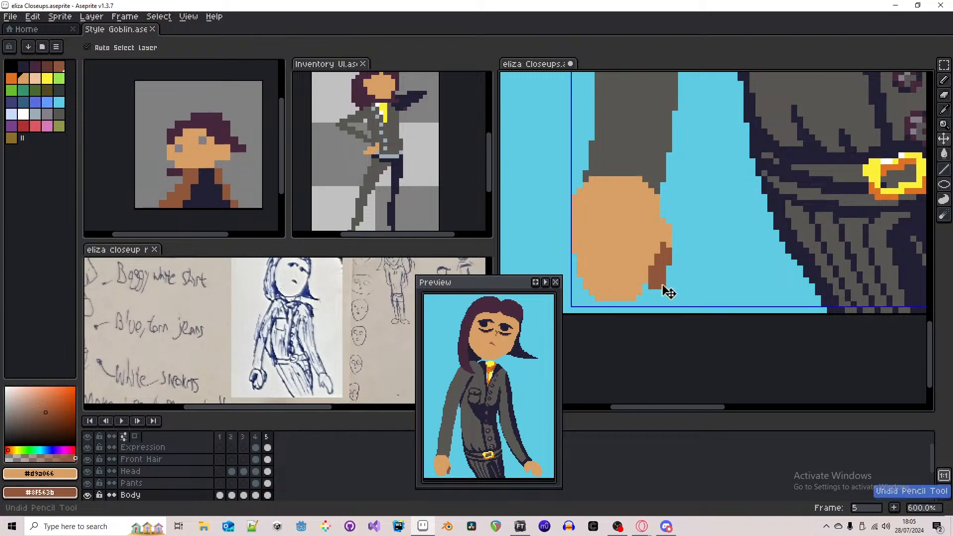
- Trim the lower outer corner of the brown shading on the left-side hand and check it against the whole figure
scroll(671, 278, down, 4)
scroll(671, 278, up, 3)
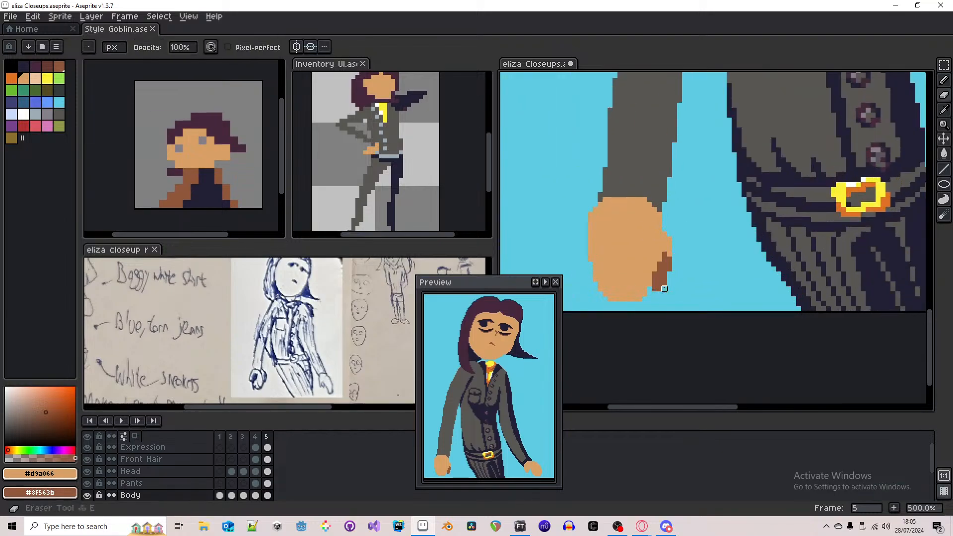
scroll(671, 278, down, 4)
scroll(683, 272, up, 4)
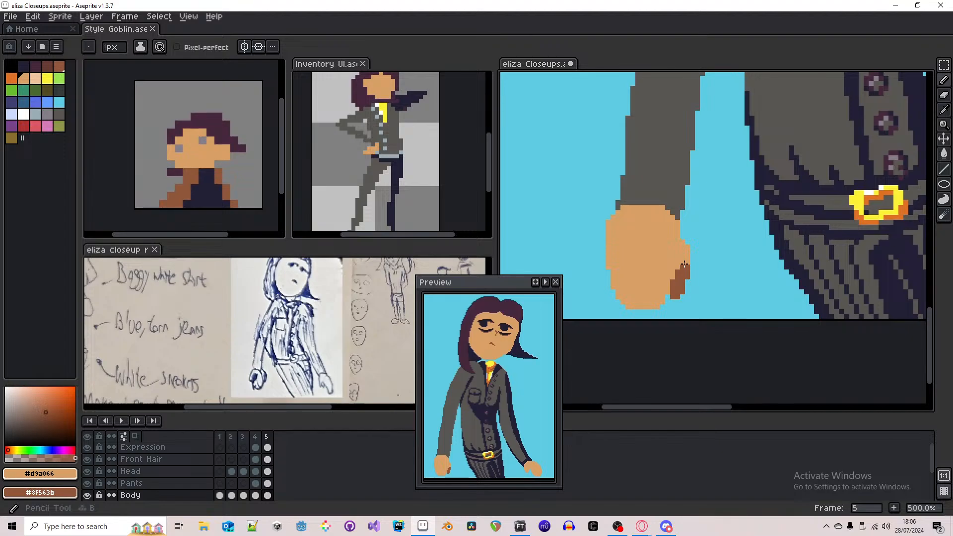
- Try recolouring the outer edge of the brown shading in skin tone #d9a066 to form a separate thumb
scroll(685, 265, down, 4)
drag(630, 285, 639, 289)
scroll(611, 267, up, 4)
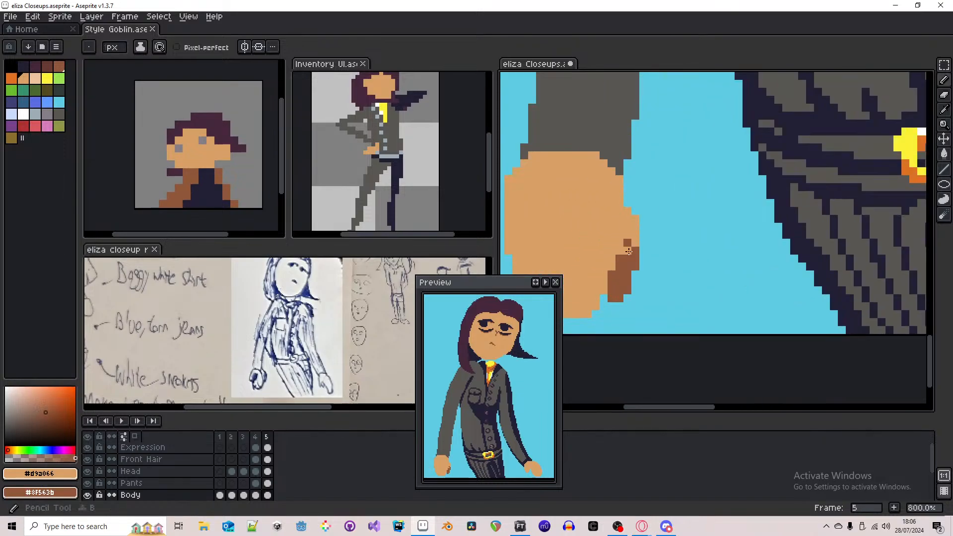
key(g)
scroll(630, 255, down, 2)
scroll(631, 255, down, 2)
key(b)
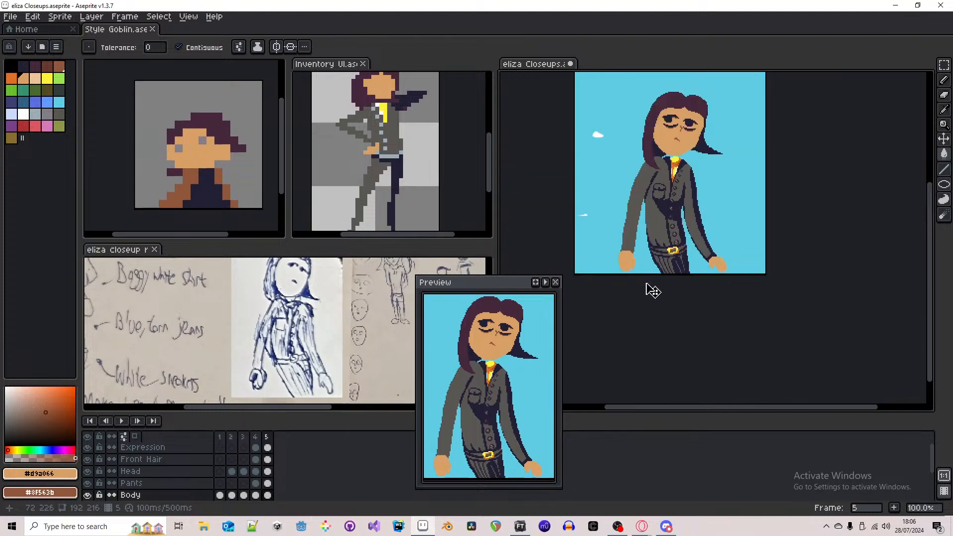
scroll(641, 278, up, 8)
mouse_move(634, 266)
mouse_down()
mouse_move(634, 208)
mouse_move(645, 246)
mouse_up()
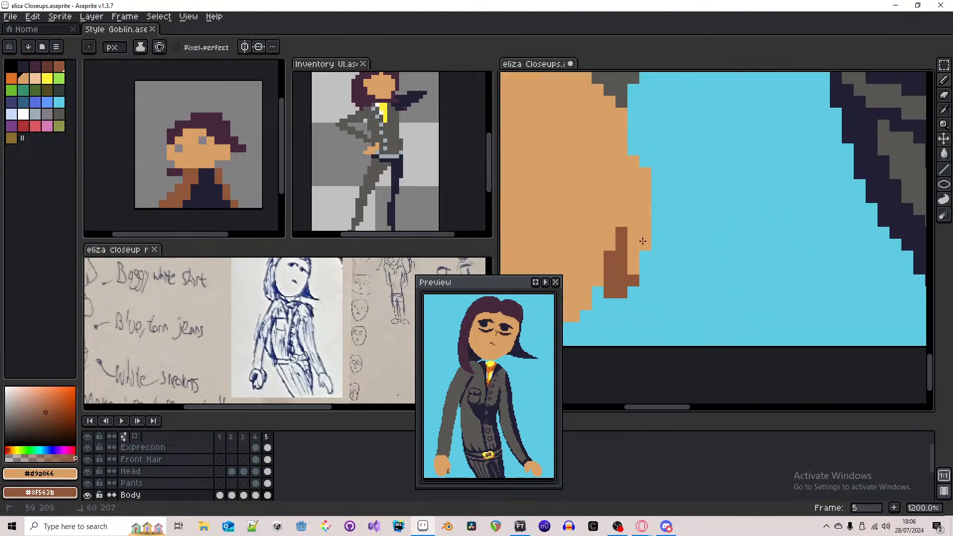
scroll(646, 248, down, 7)
scroll(674, 272, down, 1)
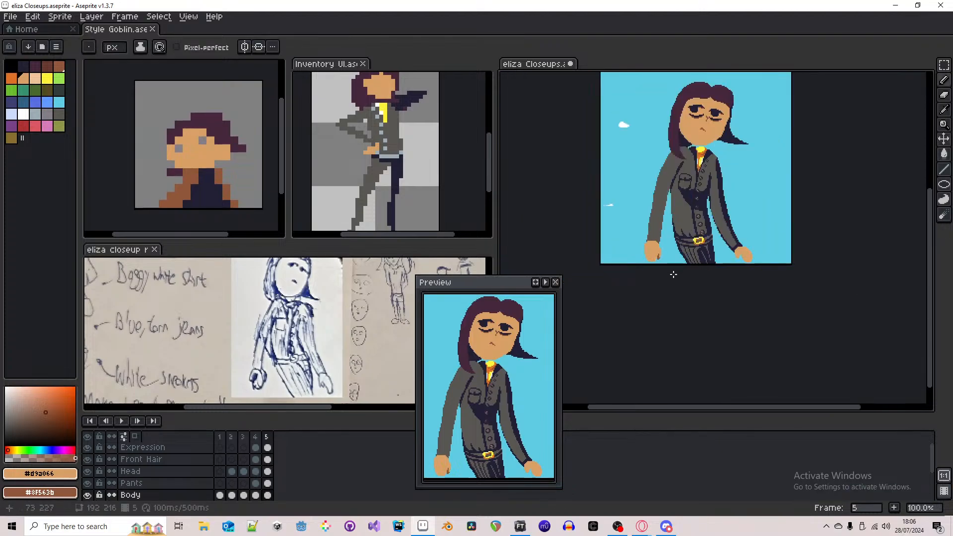
key(ctrl+z)
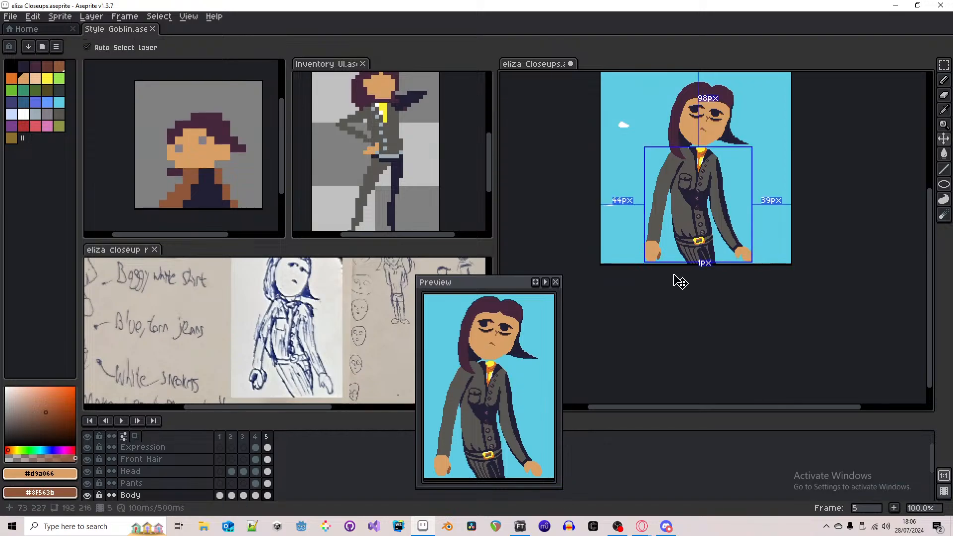
- Sample #595652 and #222034 from the jacket, outline a shadow along the left-side sleeve's inner edge and fill it with #222034
scroll(673, 273, up, 2)
alt+click(776, 201)
alt+right_click(775, 203)
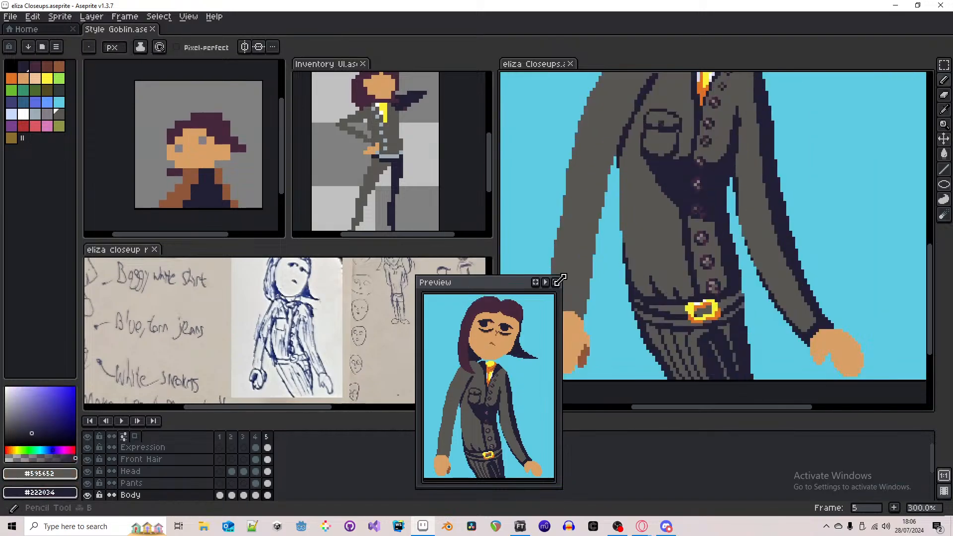
mouse_move(565, 279)
mouse_down()
mouse_move(653, 295)
mouse_move(661, 320)
mouse_move(676, 229)
mouse_move(699, 170)
mouse_up()
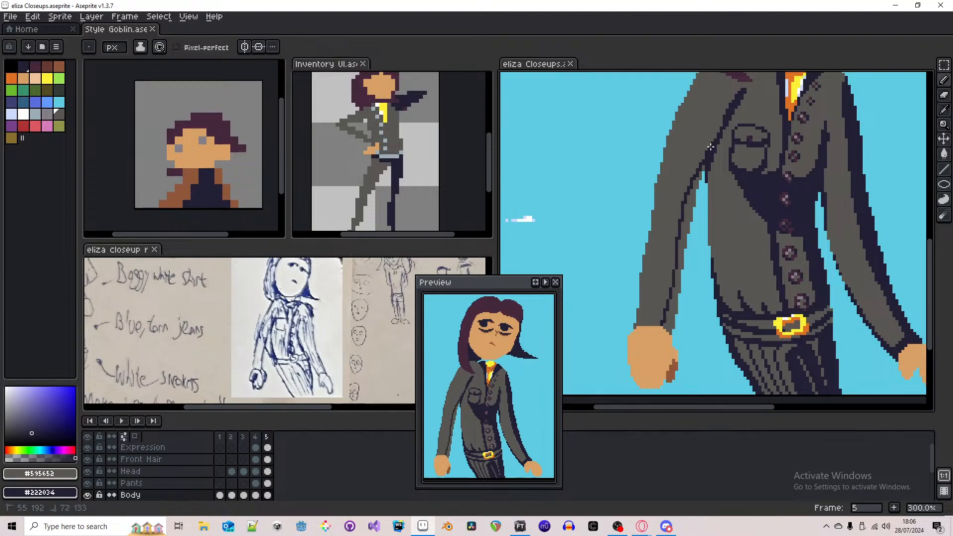
scroll(704, 166, up, 2)
key(g)
click(699, 188)
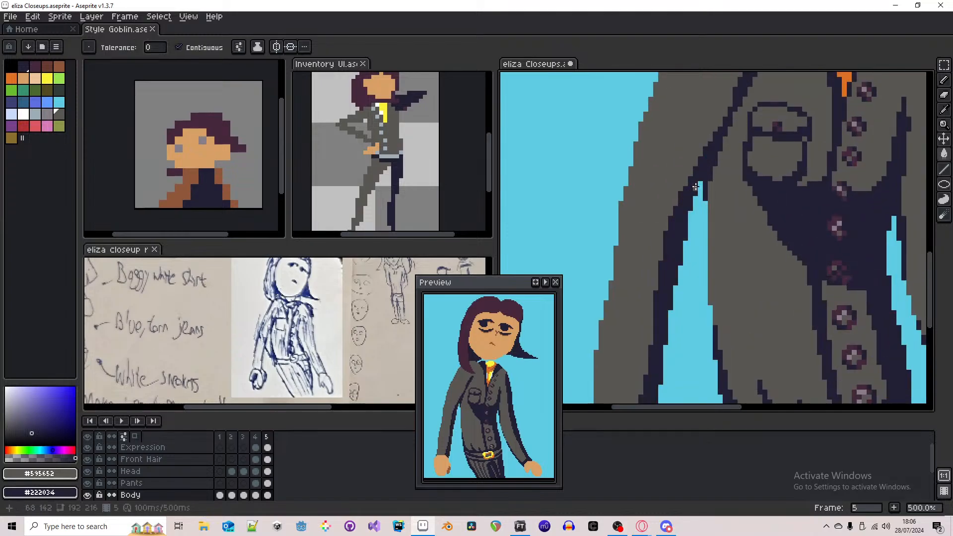
- Undo the last touch-ups around the sleeve shadow and check it against the whole figure
scroll(694, 181, down, 3)
scroll(690, 215, up, 2)
key(v)
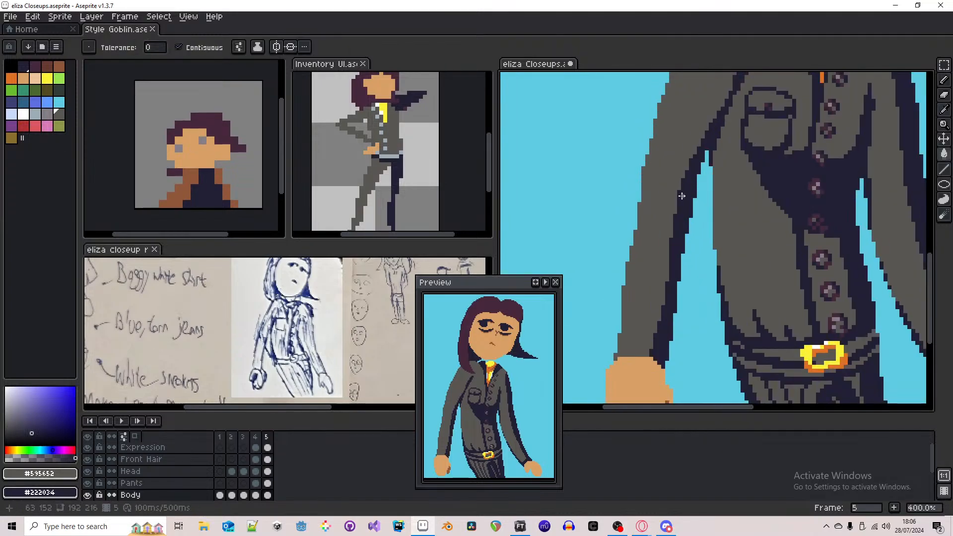
key(ctrl+z)
key(ctrl+z)
key(b)
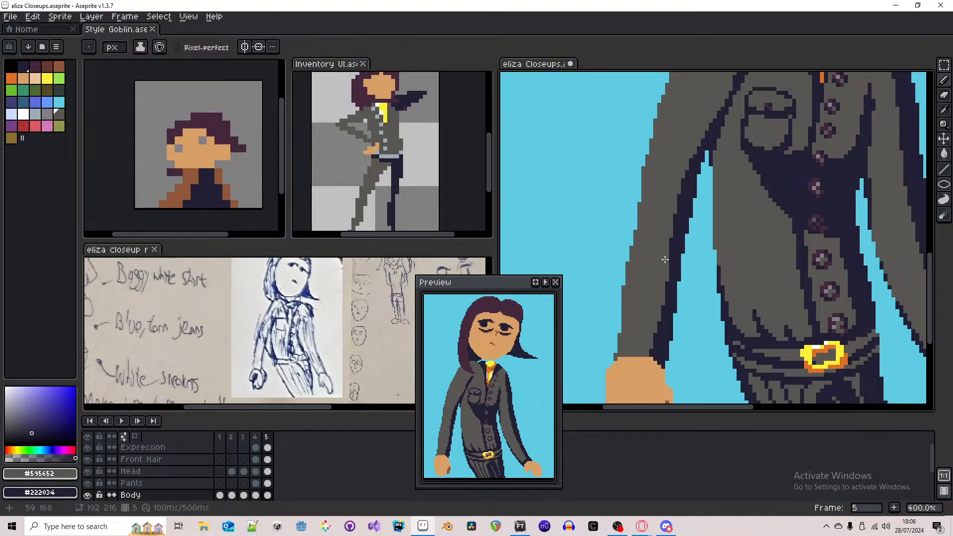
scroll(672, 239, down, 2)
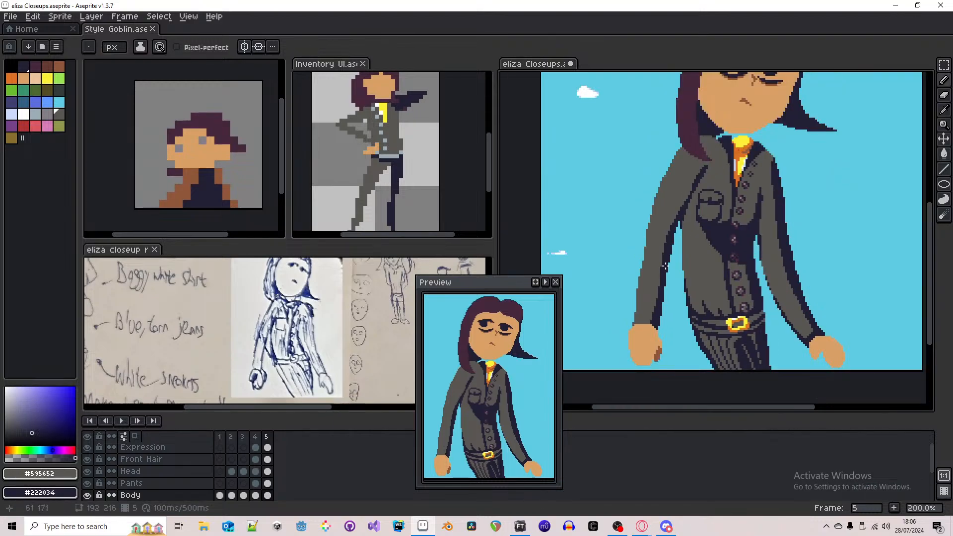
- Sample the dark #222034 as the foreground colour and thicken the crease between sleeve and chest above the armpit
scroll(678, 207, up, 1)
alt+click(691, 200)
scroll(695, 170, up, 2)
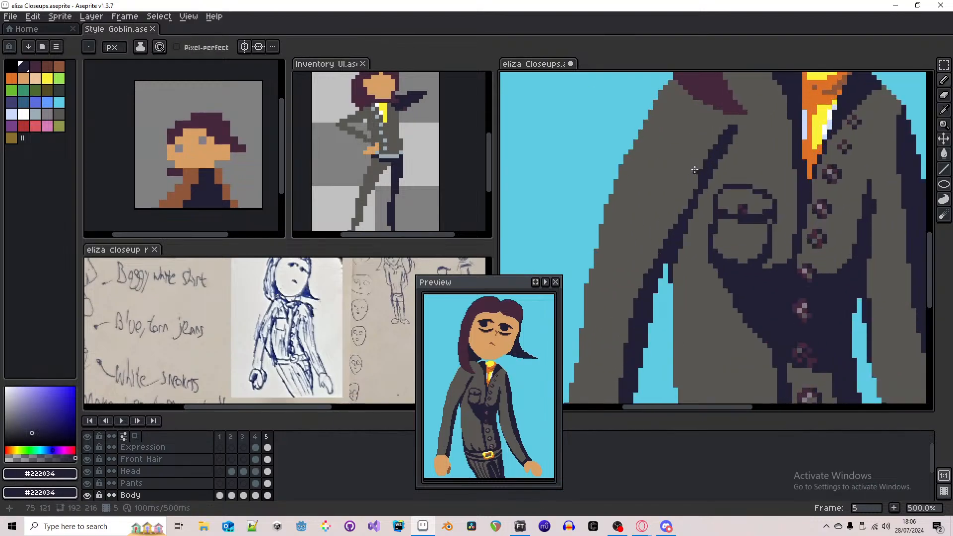
mouse_move(702, 162)
mouse_down()
mouse_move(641, 294)
mouse_move(694, 183)
mouse_move(661, 256)
mouse_move(683, 204)
mouse_up()
scroll(670, 227, down, 4)
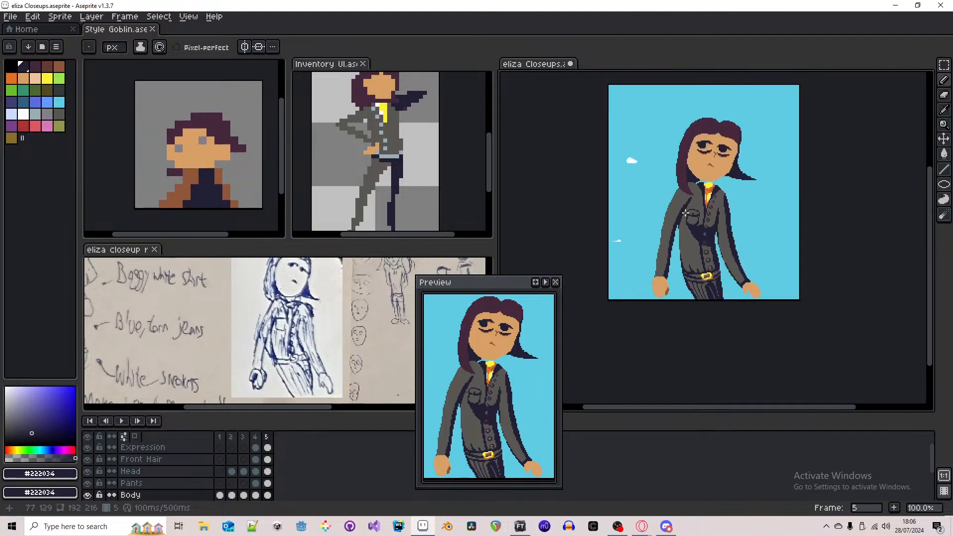
scroll(657, 306, up, 2)
scroll(657, 305, up, 1)
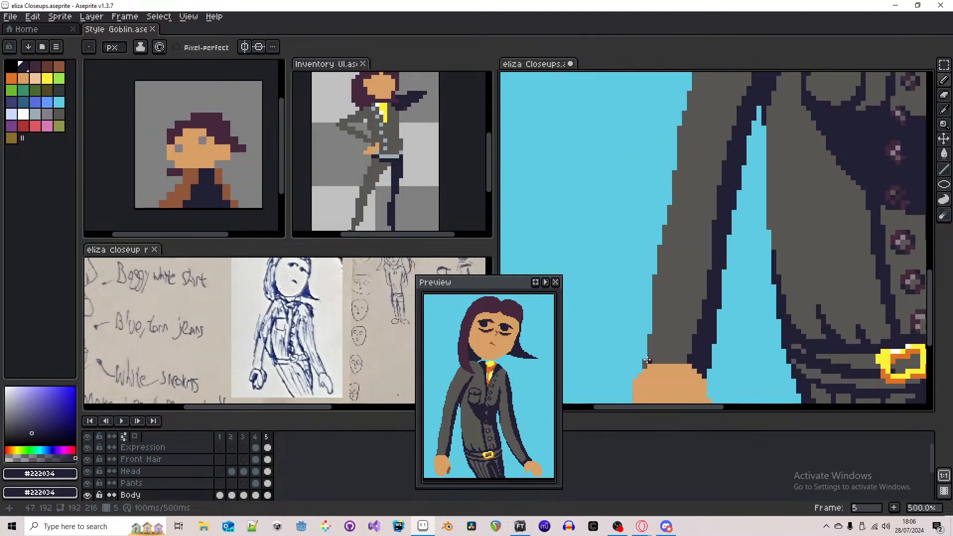
scroll(645, 318, up, 1)
scroll(636, 329, down, 2)
scroll(636, 329, down, 2)
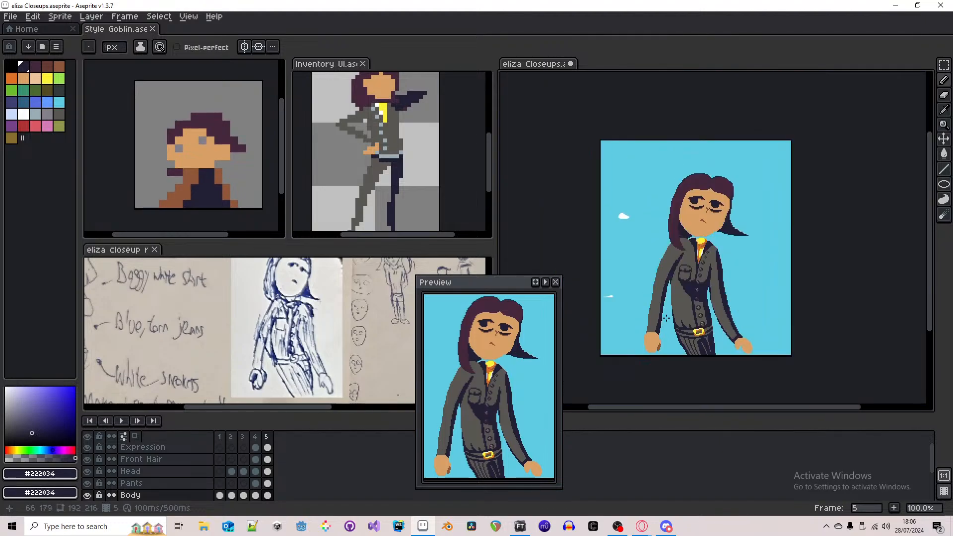
- Widen the dark sleeve shadow from the armpit up toward the shoulder with #222034 and save the file
scroll(670, 261, up, 4)
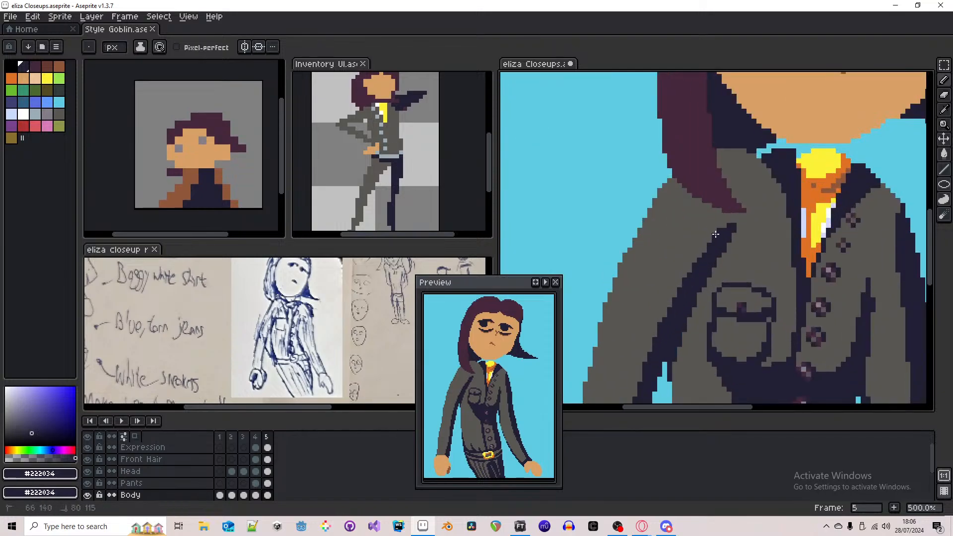
alt+click(647, 340)
alt+click(647, 341)
scroll(660, 280, down, 4)
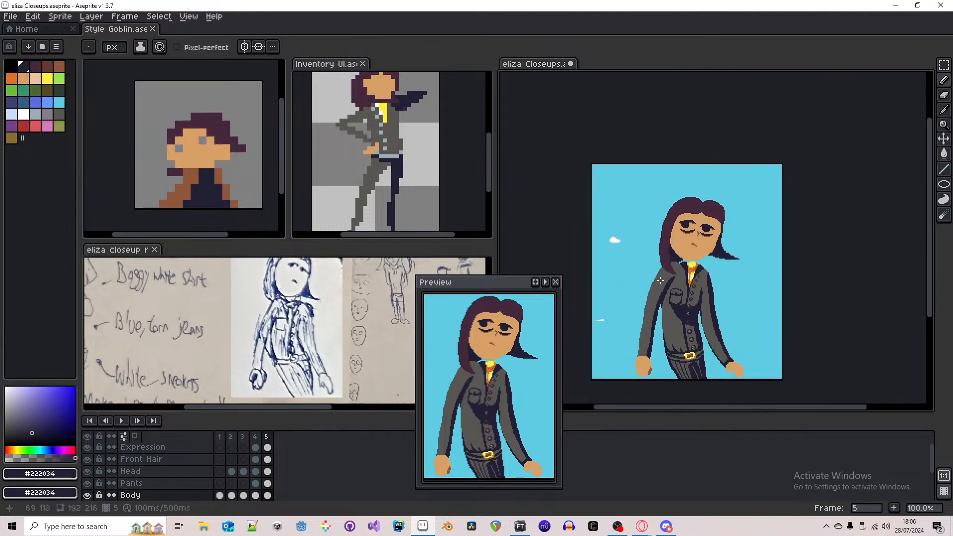
scroll(663, 286, up, 3)
key(ctrl+s)
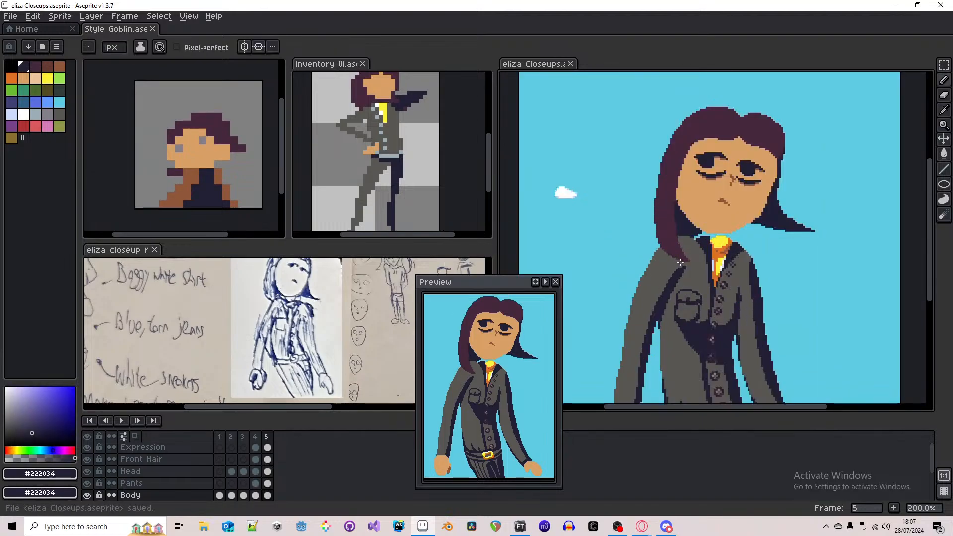
scroll(682, 261, down, 3)
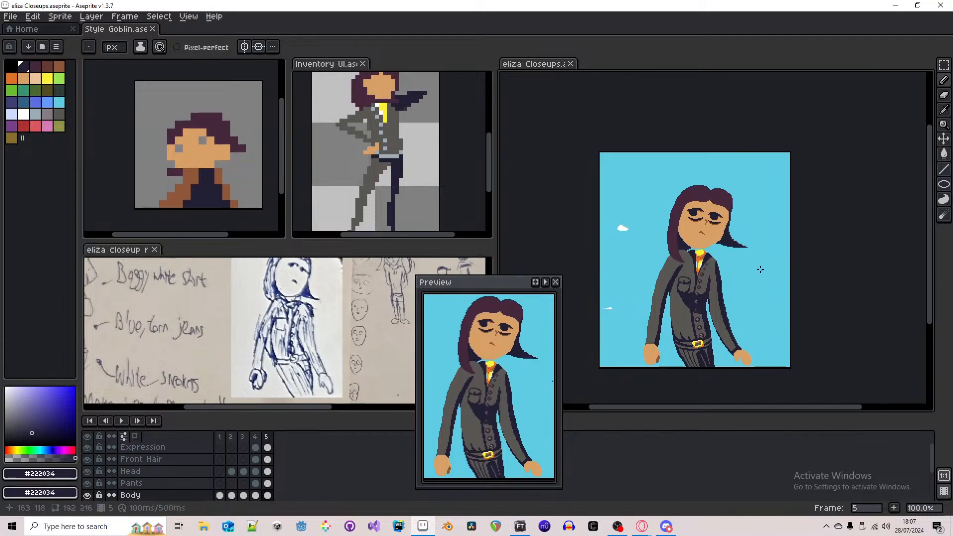
- On the Head layer in frame 5, sample #8f563b from the mouth and draw a shadow across the neck beneath the chin
scroll(703, 261, down, 2)
scroll(742, 277, up, 2)
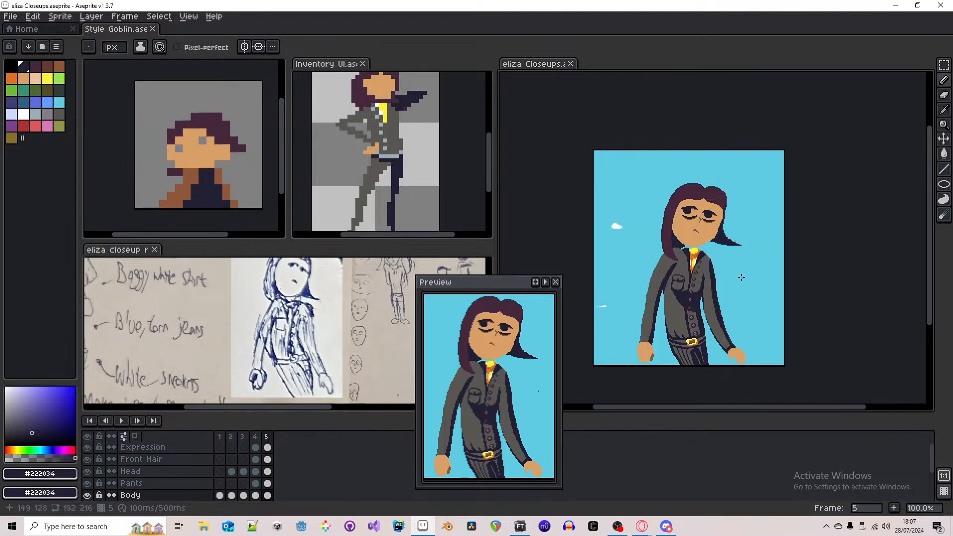
drag(741, 278, 752, 279)
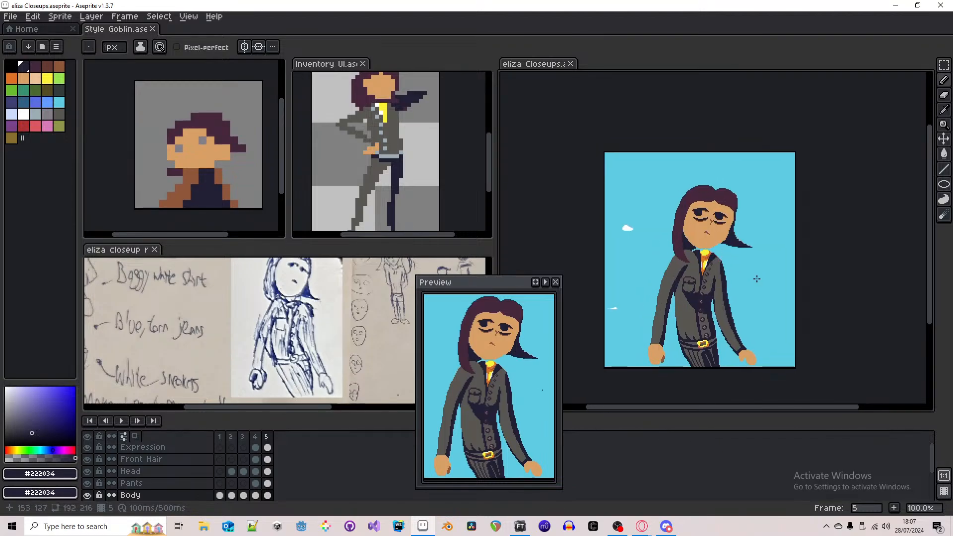
click(267, 471)
scroll(678, 247, up, 2)
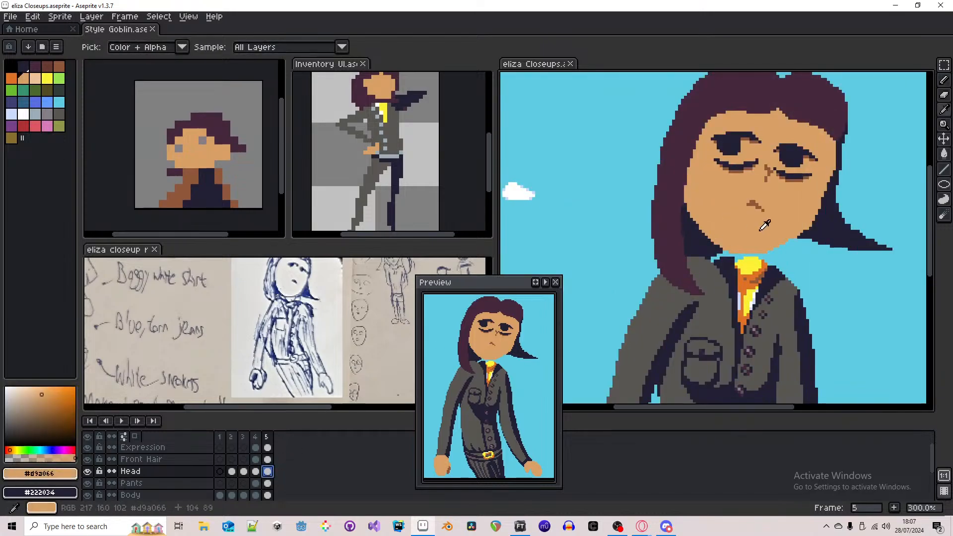
alt+click(765, 225)
alt+click(758, 201)
scroll(760, 236, up, 3)
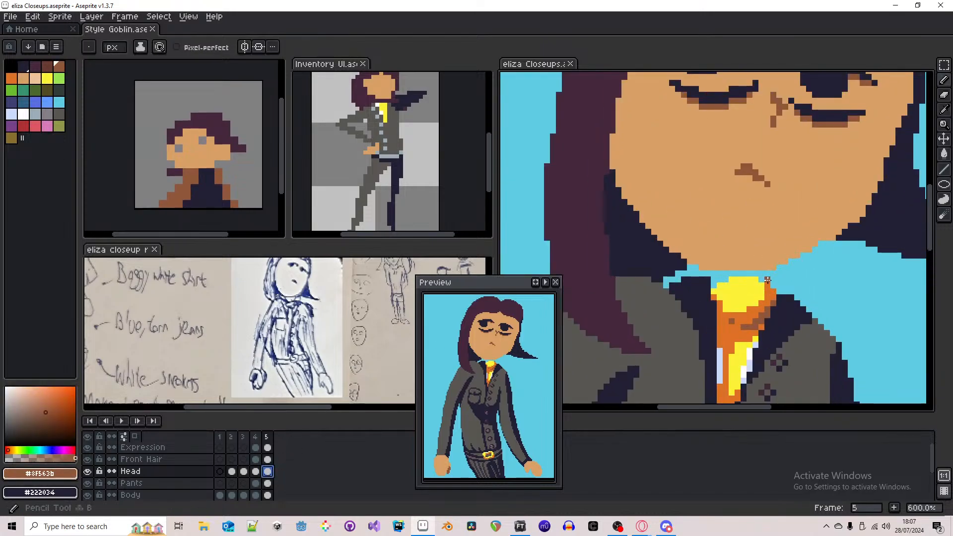
drag(747, 273, 711, 277)
scroll(708, 272, down, 5)
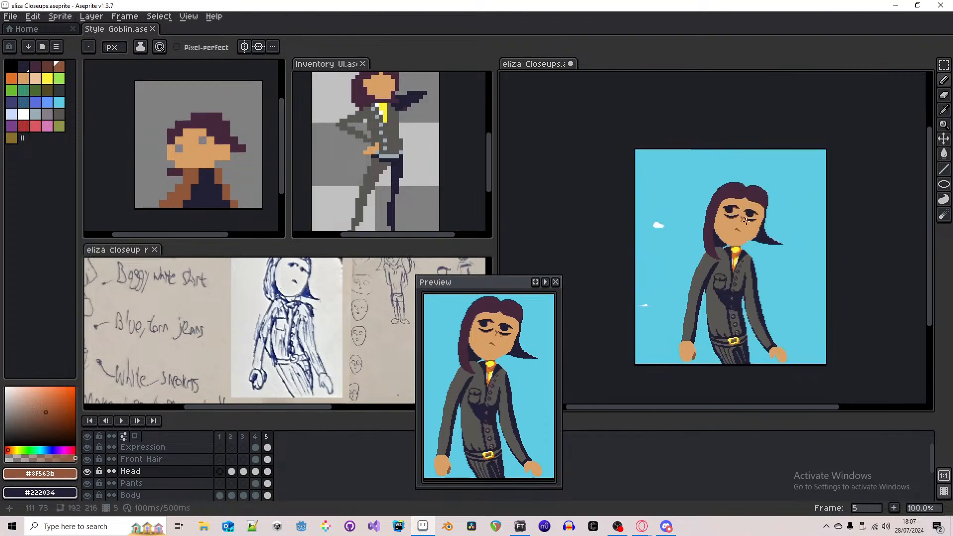
- Extend the brown neck shadow at both ends beside the collar, undo the last pencil touch-up and check the whole figure
key(Left)
key(Right)
scroll(777, 227, up, 6)
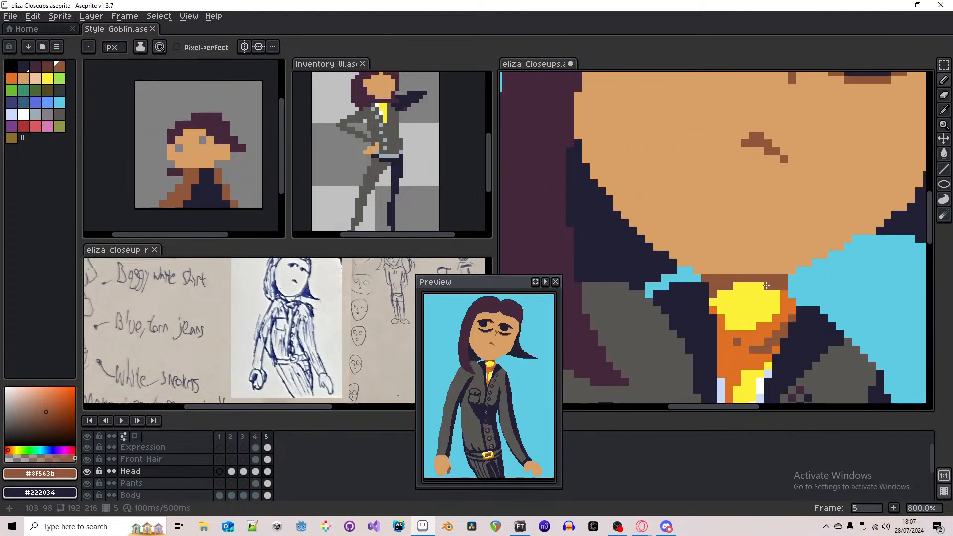
mouse_move(793, 292)
mouse_down()
mouse_move(793, 280)
mouse_move(801, 295)
mouse_up()
click(700, 278)
scroll(699, 278, down, 5)
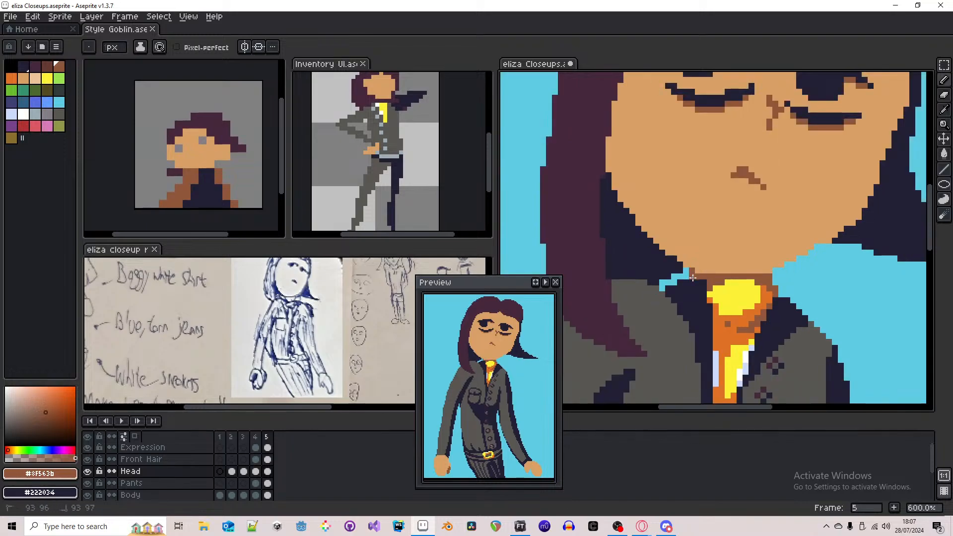
scroll(755, 229, down, 1)
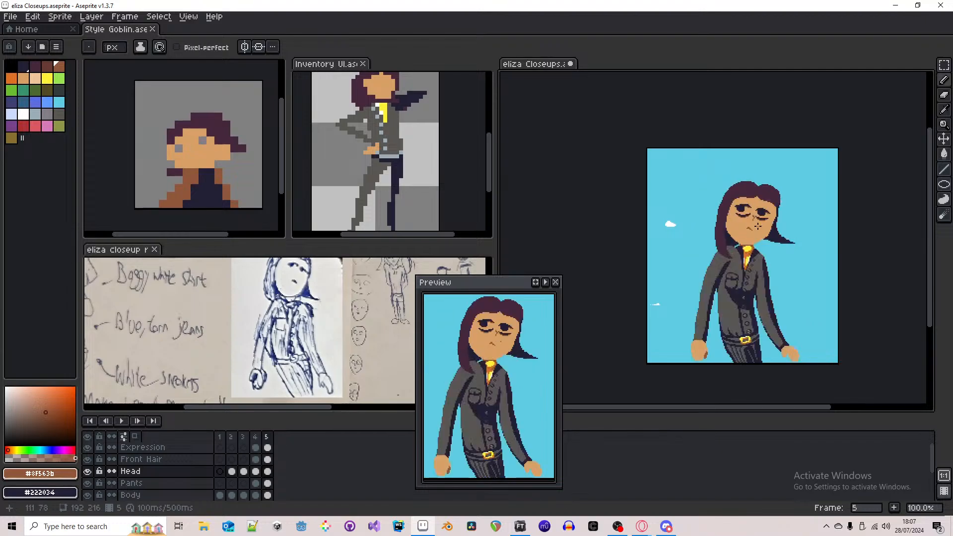
key(ctrl+z)
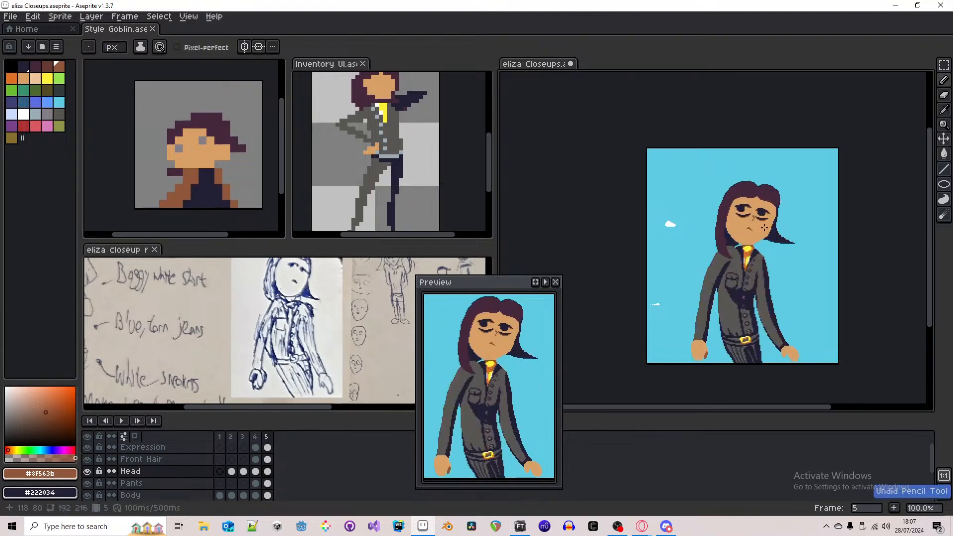
scroll(765, 227, down, 1)
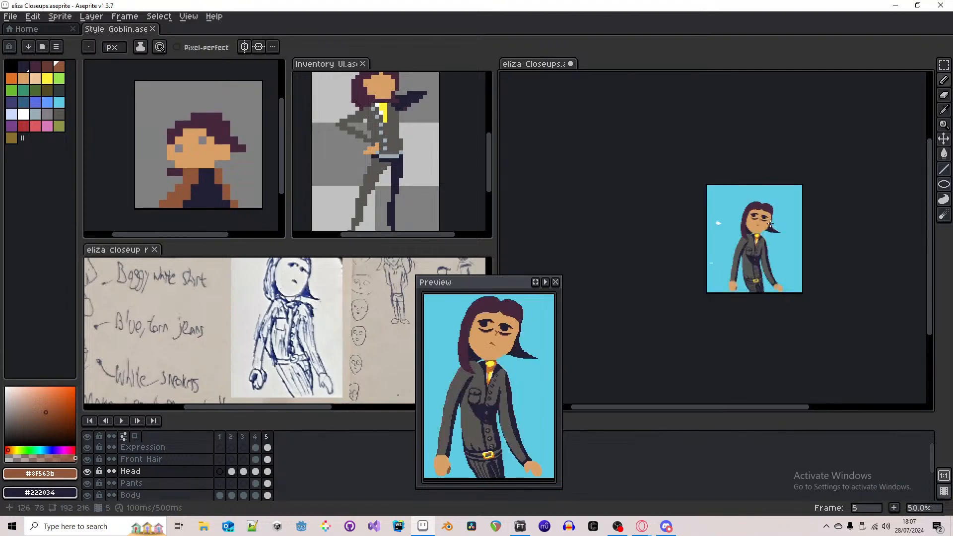
scroll(779, 223, up, 1)
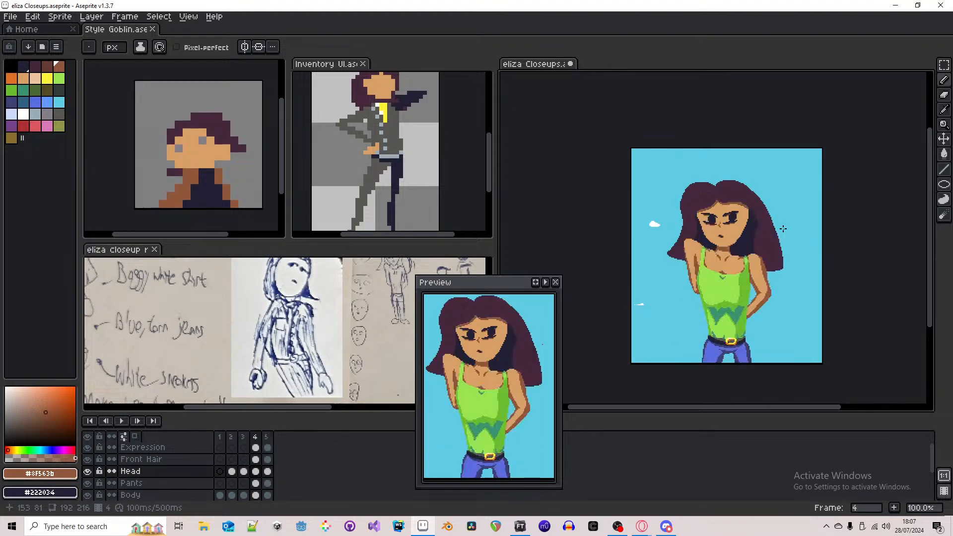
- Draw a #8f563b shadow under the hairline, across the forehead and down the left side of the face
scroll(755, 200, up, 5)
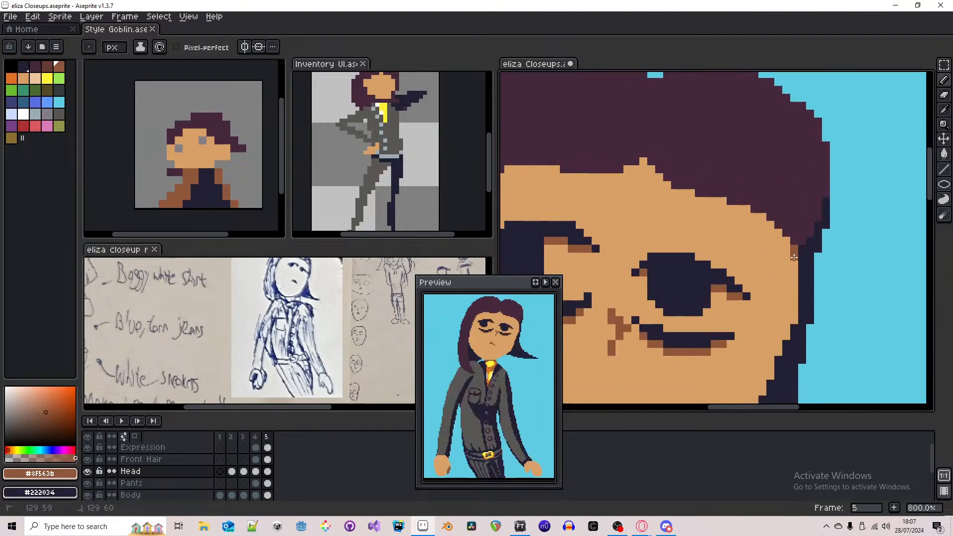
mouse_move(778, 239)
mouse_down()
mouse_move(756, 218)
mouse_move(695, 199)
mouse_up()
mouse_move(688, 197)
mouse_down()
mouse_move(644, 163)
mouse_move(627, 181)
mouse_move(573, 180)
mouse_move(588, 177)
mouse_move(573, 189)
mouse_move(695, 212)
mouse_move(639, 209)
mouse_move(645, 201)
mouse_move(683, 203)
mouse_move(643, 218)
mouse_move(611, 213)
mouse_move(583, 242)
mouse_move(763, 180)
mouse_move(745, 222)
mouse_move(732, 221)
mouse_move(710, 334)
mouse_move(710, 295)
mouse_up()
key(ctrl+z)
drag(723, 304, 725, 294)
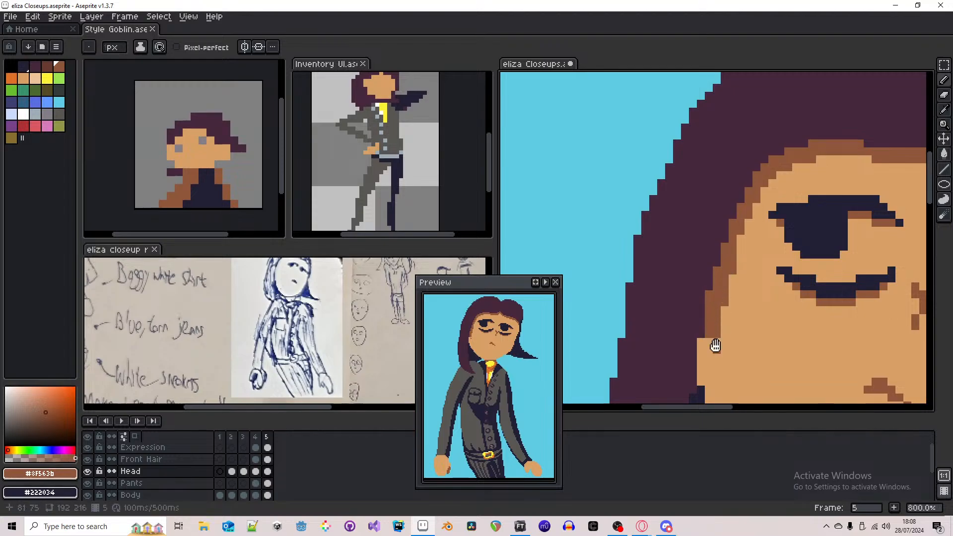
mouse_move(715, 343)
mouse_down()
mouse_move(682, 238)
mouse_move(671, 224)
mouse_move(668, 254)
mouse_move(667, 221)
mouse_up()
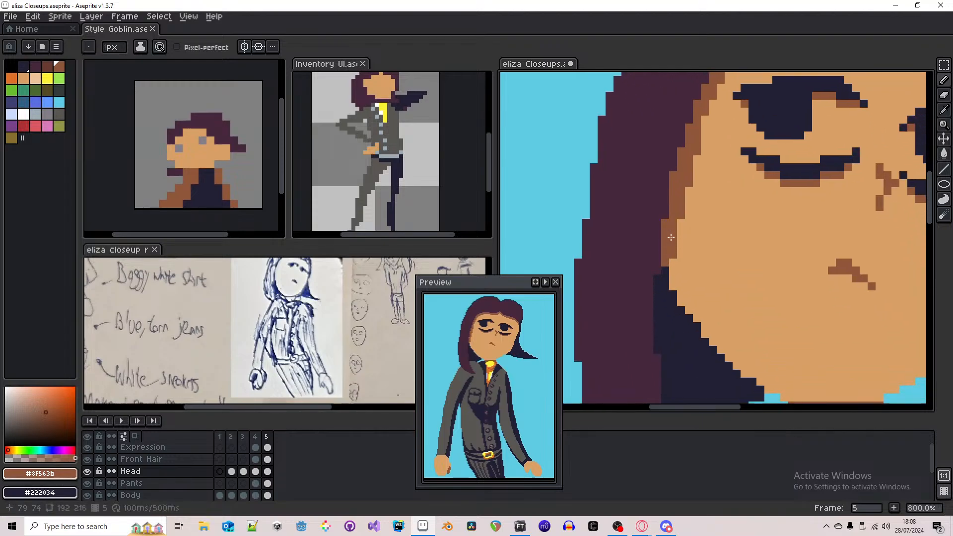
- Sample the skin colour #d9a066 and thin the brown hair shadow down the left side of the face
alt+click(674, 247)
scroll(673, 261, down, 3)
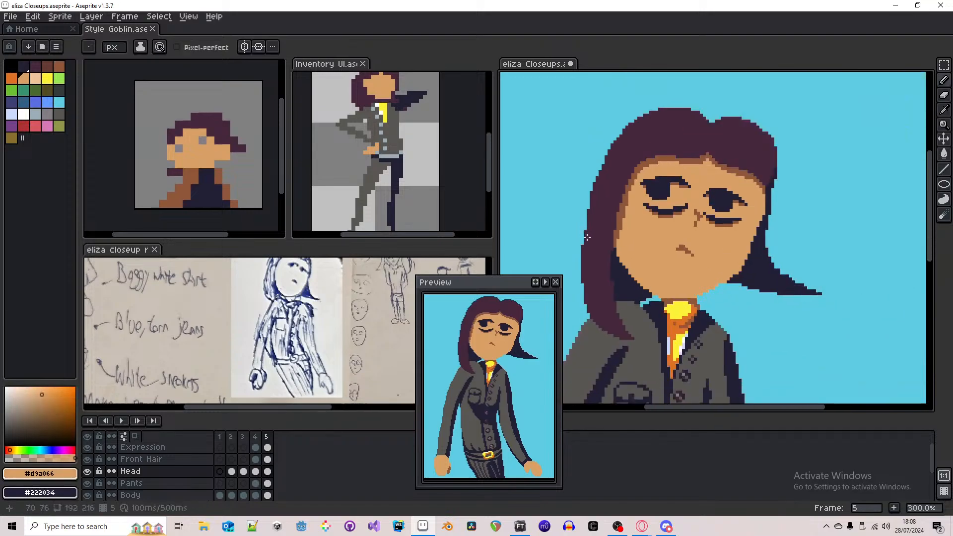
scroll(621, 246, up, 3)
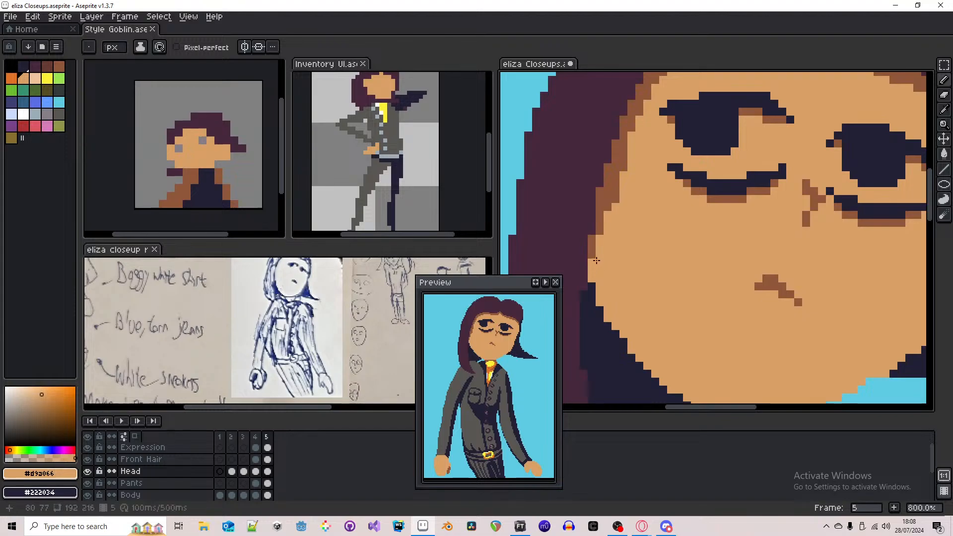
scroll(610, 192, down, 1)
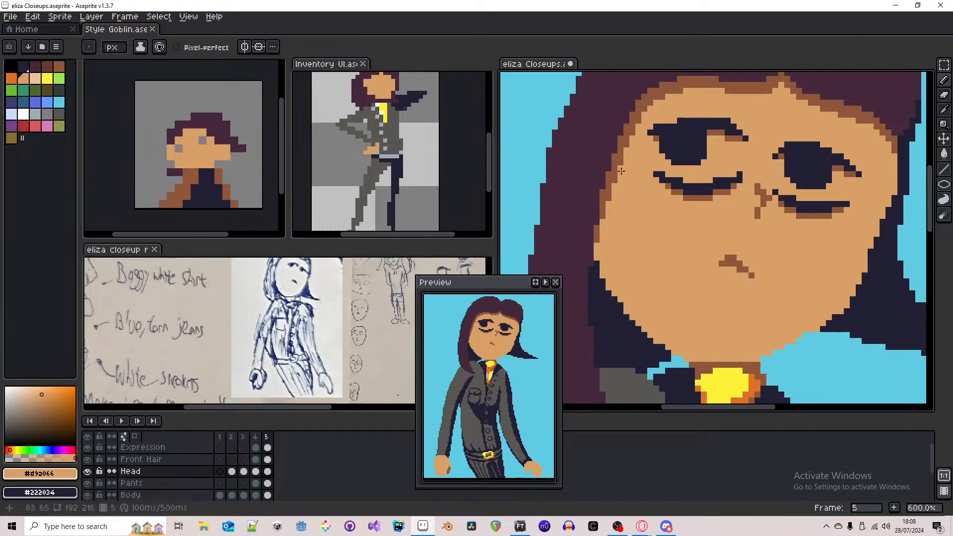
scroll(621, 171, down, 3)
scroll(628, 215, up, 3)
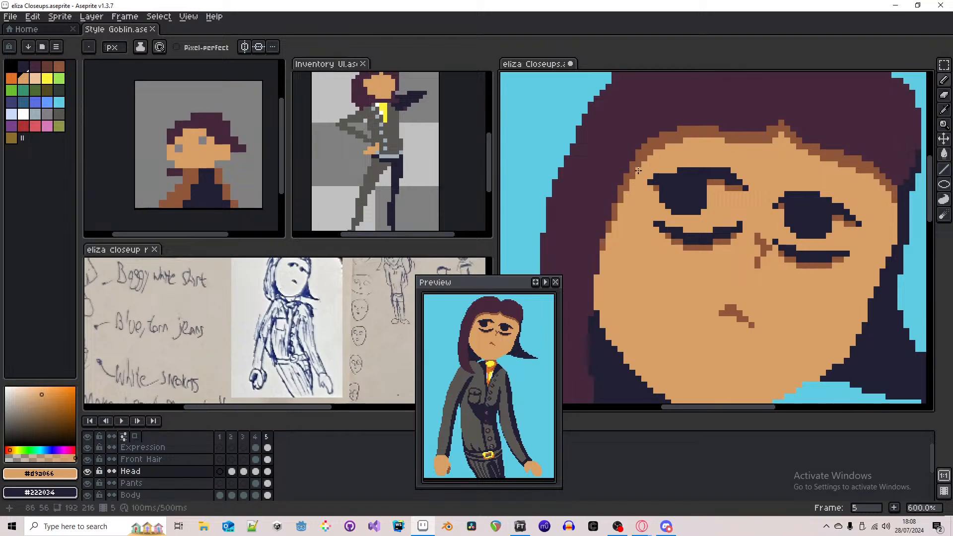
scroll(636, 177, down, 4)
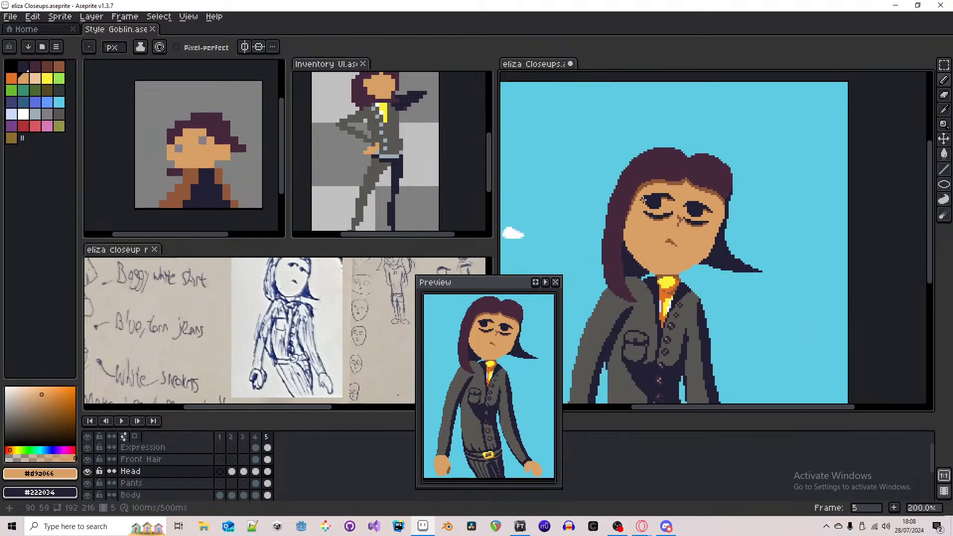
scroll(643, 199, up, 5)
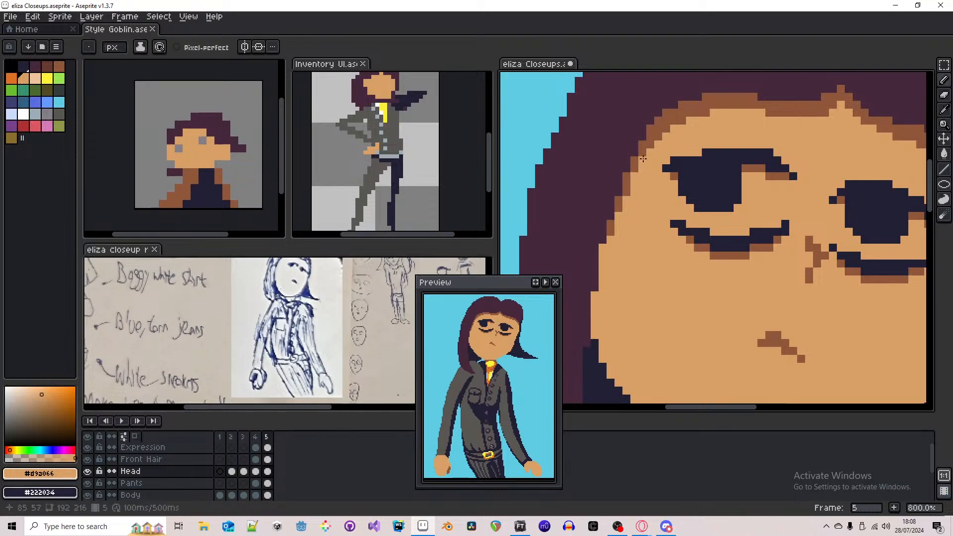
scroll(655, 142, down, 2)
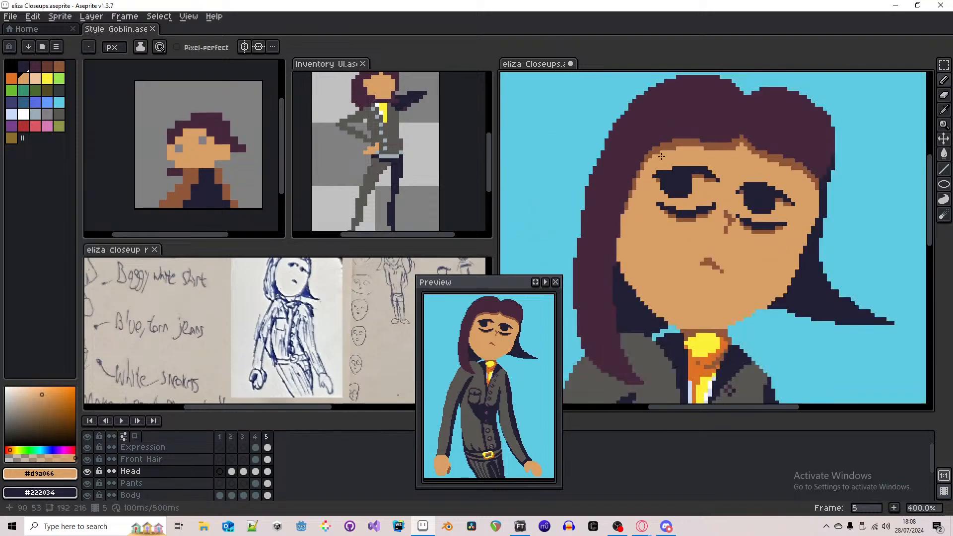
scroll(655, 150, up, 2)
scroll(655, 150, down, 3)
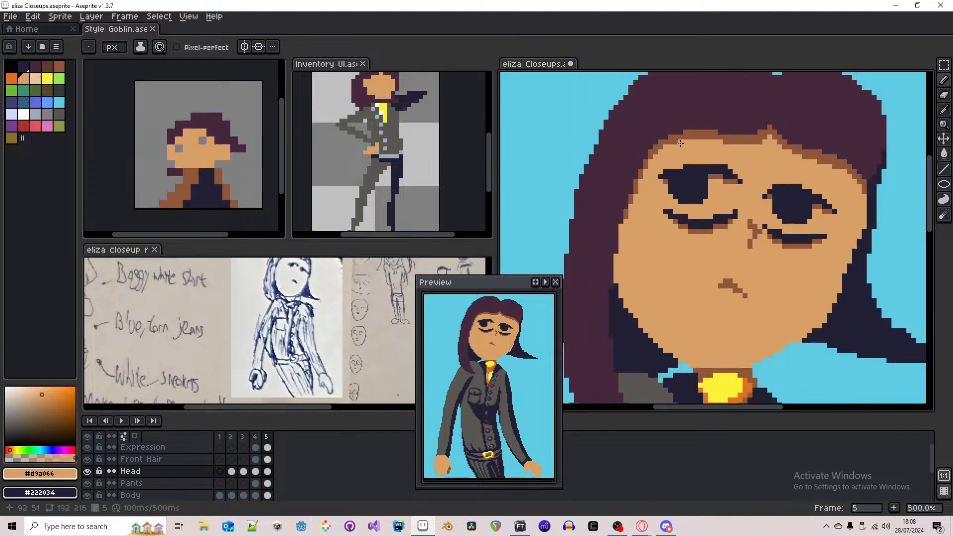
scroll(715, 142, up, 3)
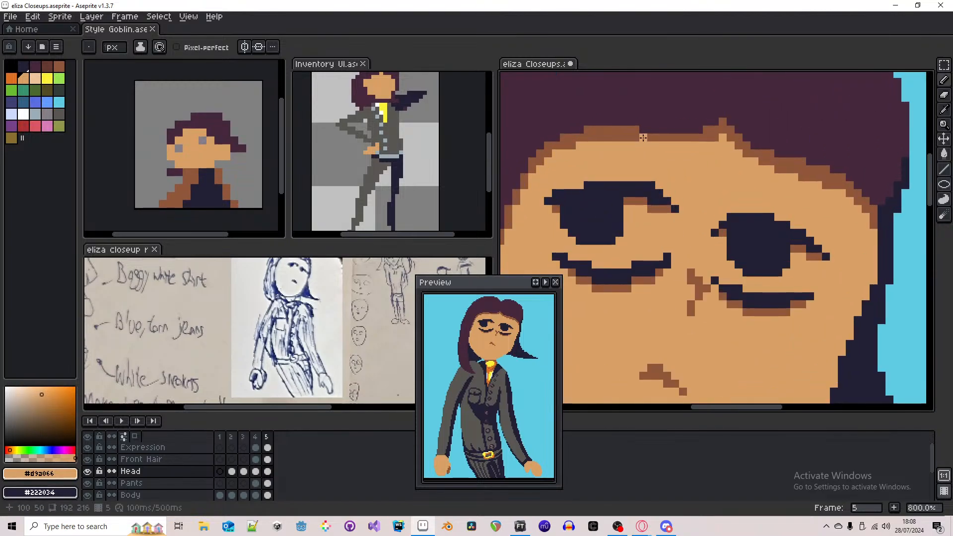
- Thin the brown shadow along the forehead hairline with #d9a066, across to the right side of the face
drag(634, 140, 608, 138)
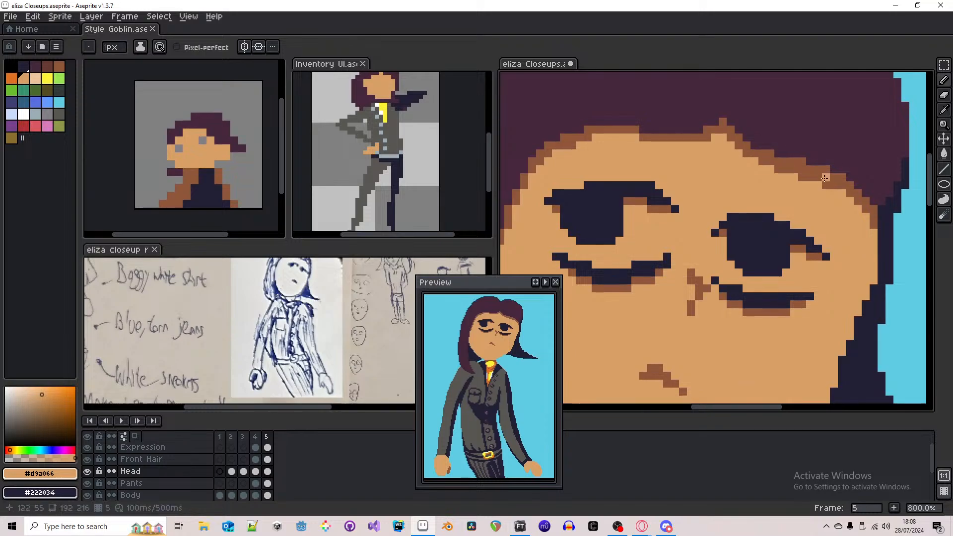
drag(819, 177, 775, 170)
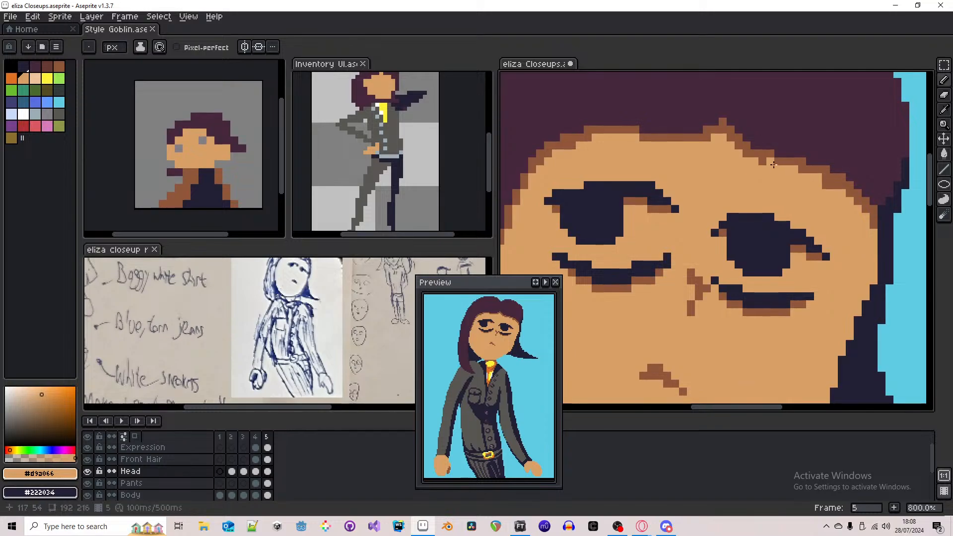
click(749, 154)
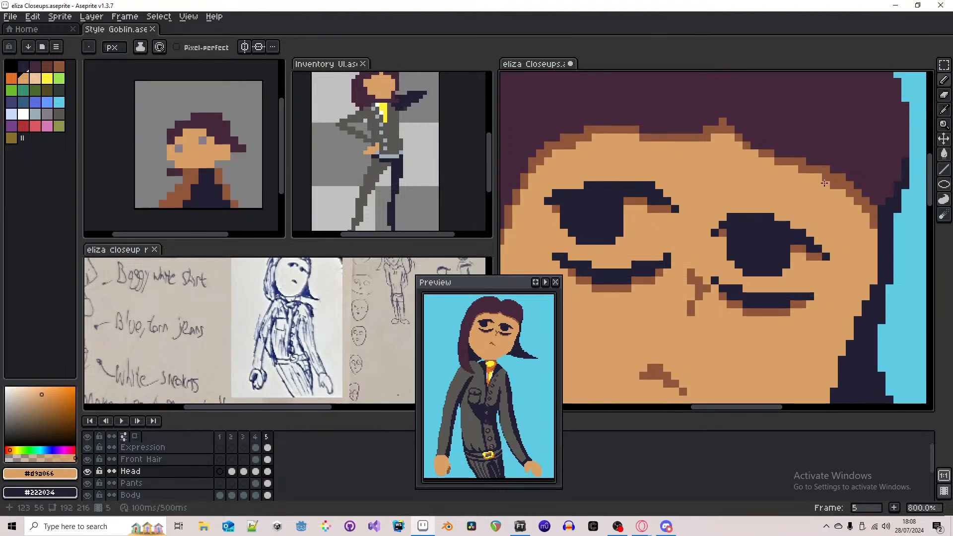
drag(824, 183, 835, 185)
click(841, 185)
shift+click(866, 209)
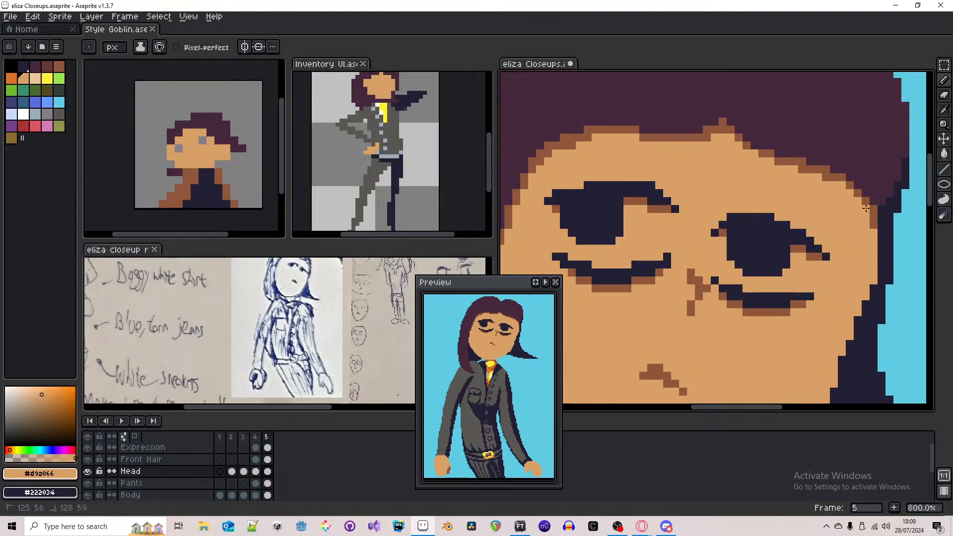
- Save the file and compare the whole figure in frame 5 with the one in frame 4
scroll(732, 175, down, 5)
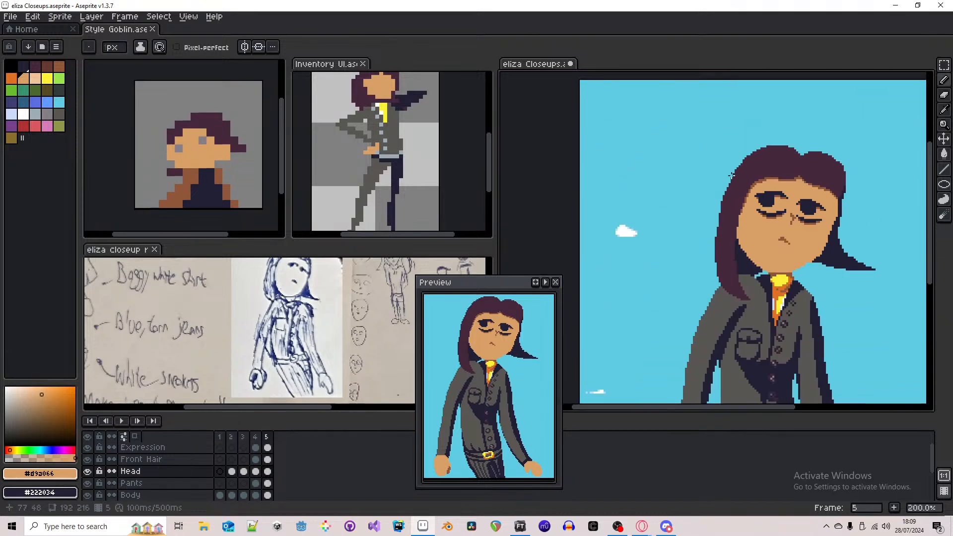
scroll(732, 176, down, 1)
key(ctrl+s)
key(Left)
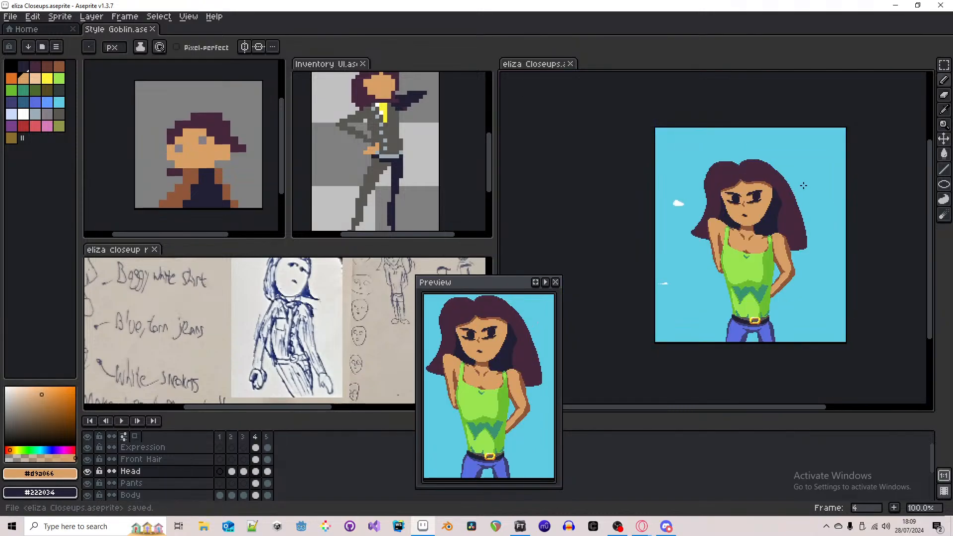
key(Right)
key(Left)
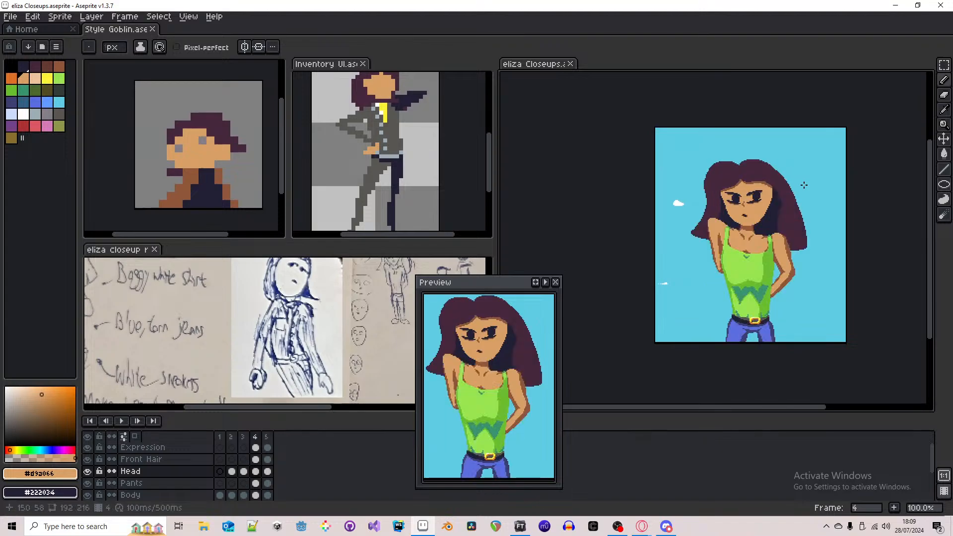
key(Right)
key(Left)
key(Right)
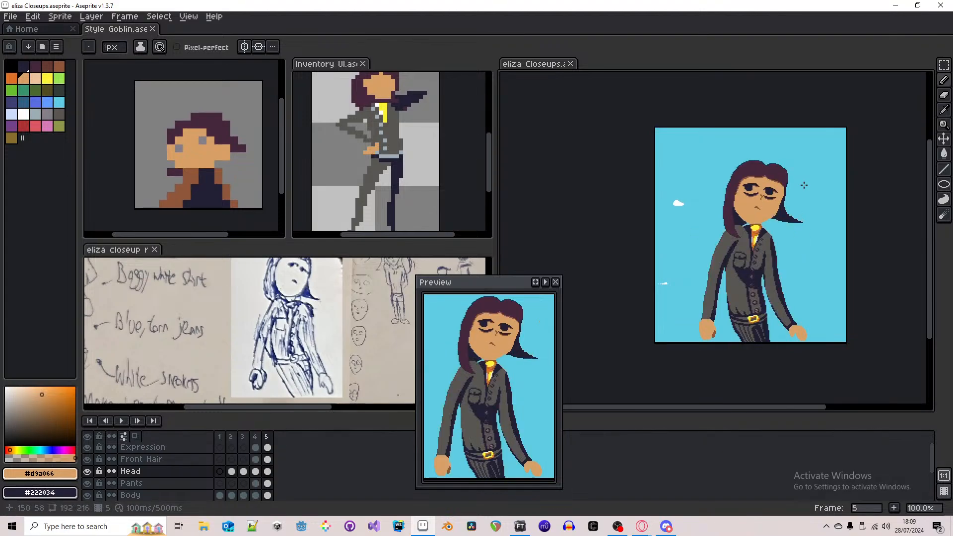
- Sample #8f563b, thicken the shadow beneath the chin, trim its edge with the Eraser and save the file
scroll(748, 226, up, 6)
alt+click(782, 218)
drag(783, 212, 717, 224)
click(672, 222)
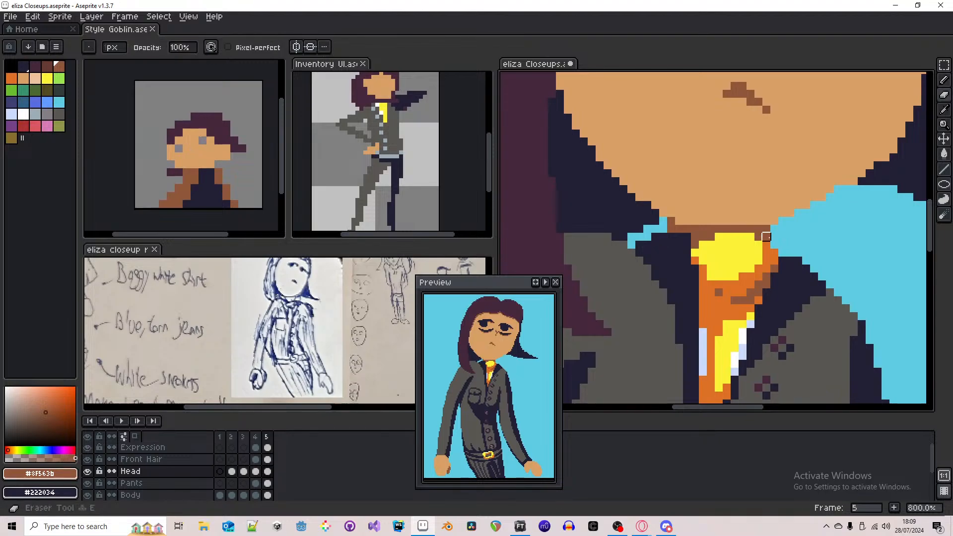
scroll(710, 212, down, 5)
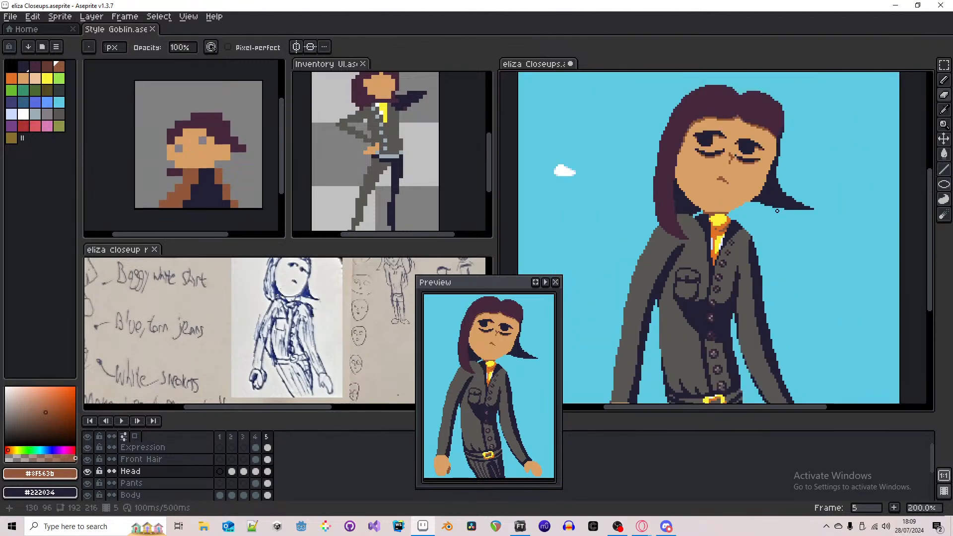
key(ctrl+z)
scroll(775, 211, down, 1)
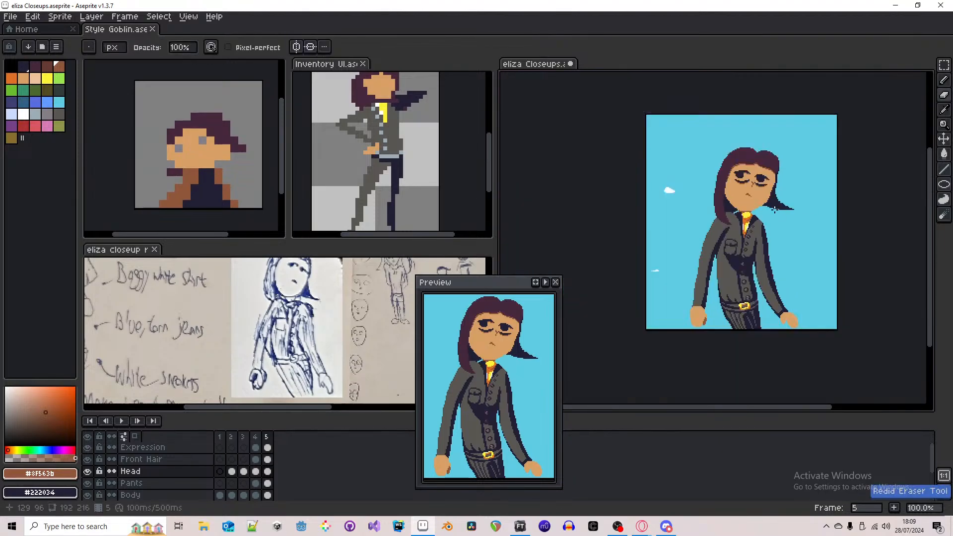
key(ctrl+s)
- Extend the left end of the chin shadow with #8f563b, save the file and check frame 5 against frame 4
scroll(775, 211, up, 5)
key(b)
click(674, 217)
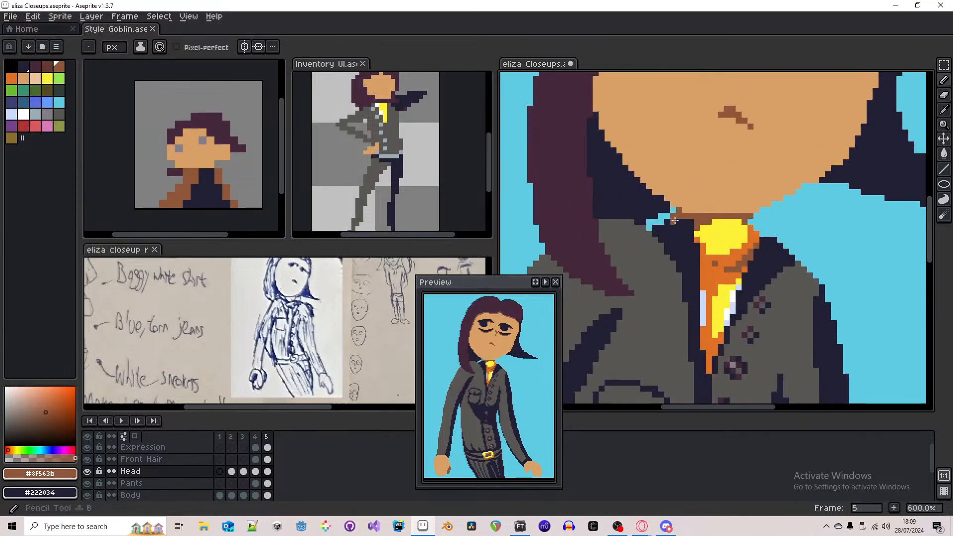
scroll(700, 265, down, 4)
key(ctrl+s)
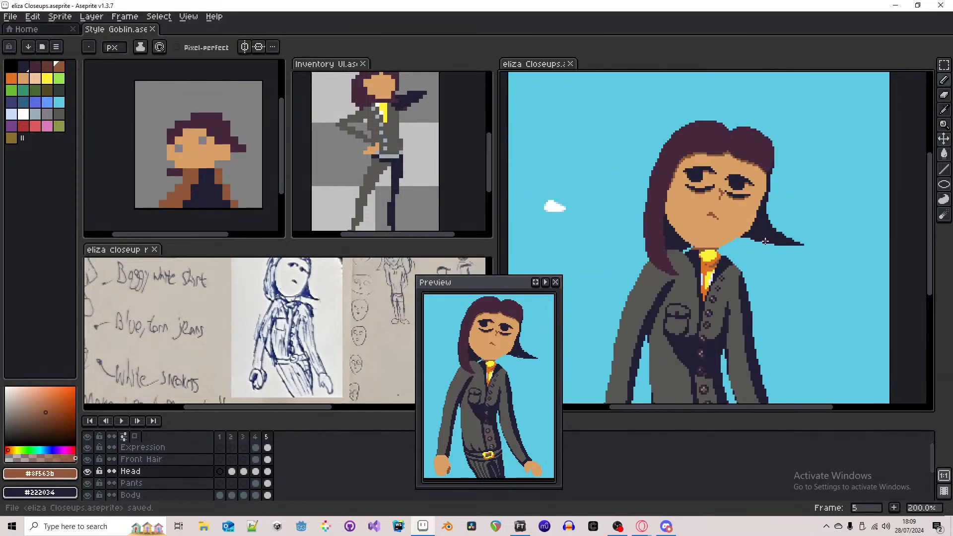
scroll(763, 224, down, 1)
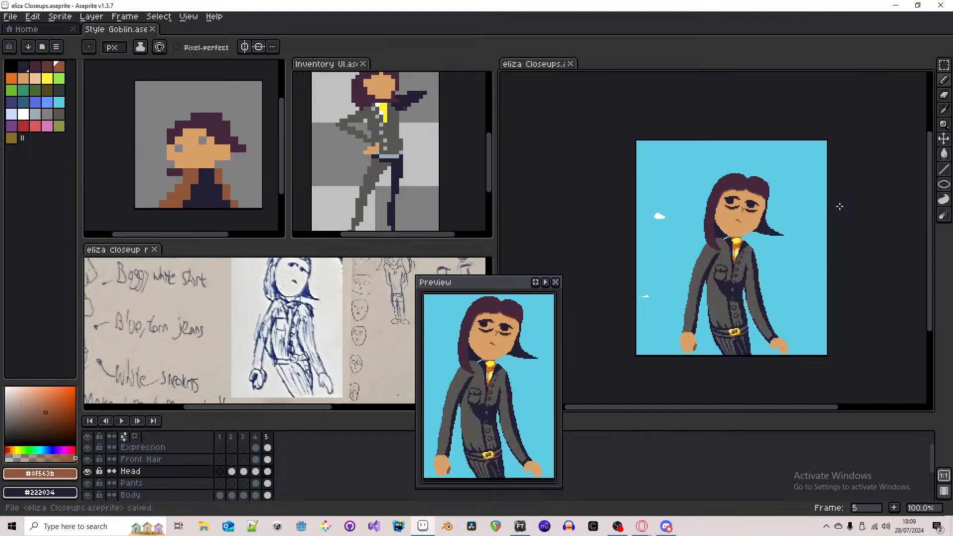
key(Left)
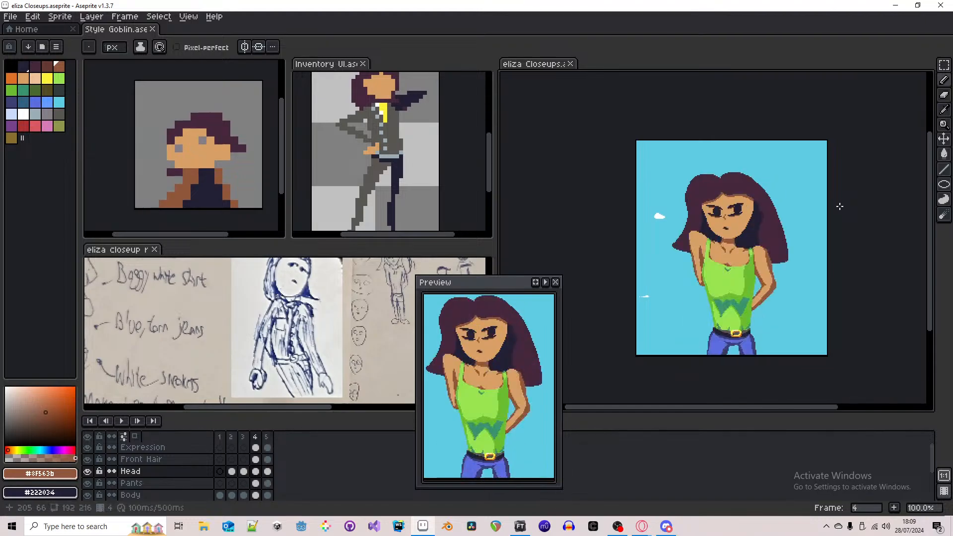
key(Right)
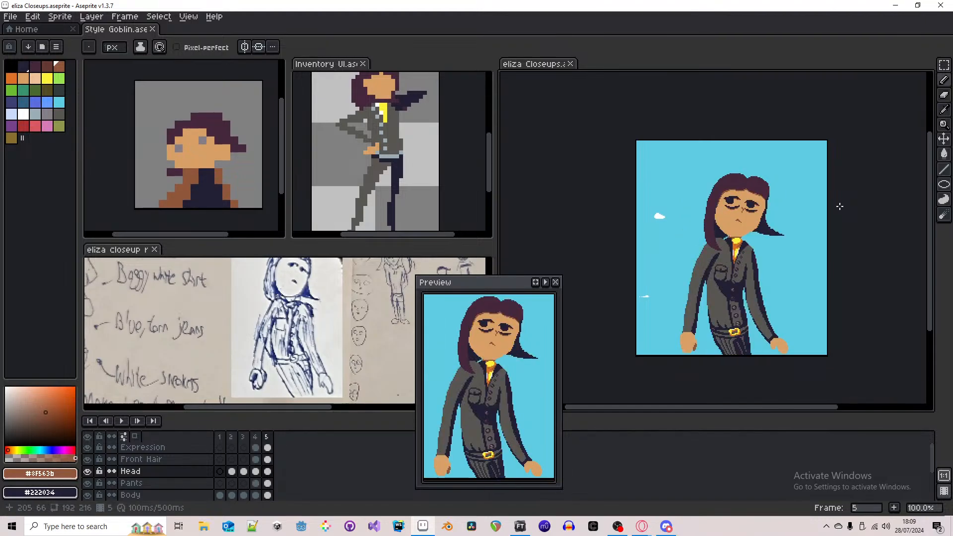
- On the Body layer, retouch the jacket edge where the right-hand collar meets the shoulder with #222034 and #595652, and save the file
scroll(783, 208, up, 5)
scroll(725, 244, down, 3)
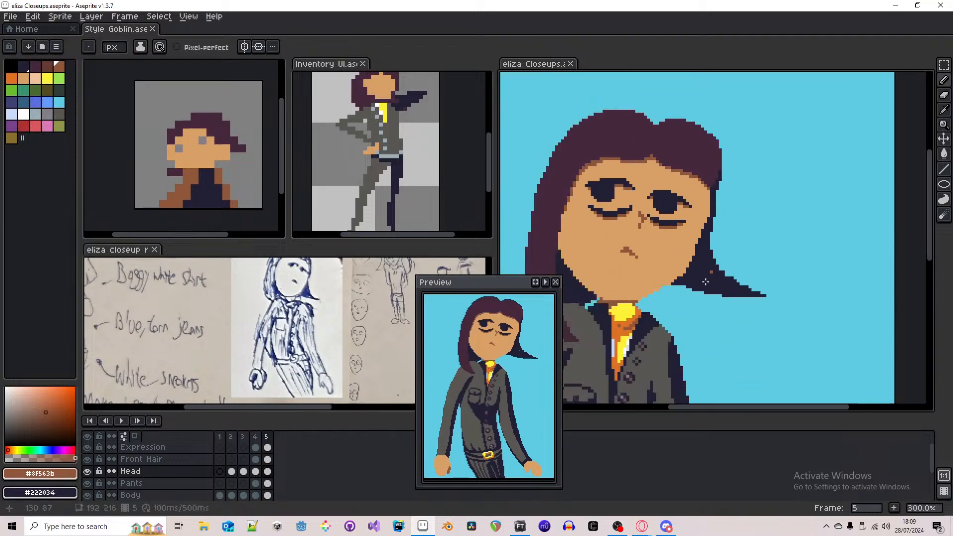
scroll(653, 327, up, 3)
alt+click(651, 315)
alt+right_click(658, 327)
key(Down)
key(Down)
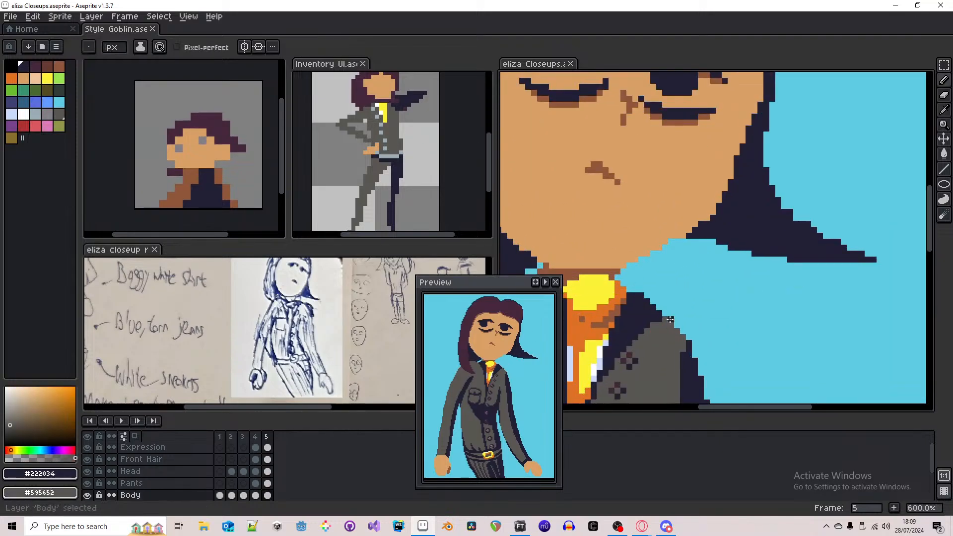
scroll(657, 326, up, 3)
click(651, 299)
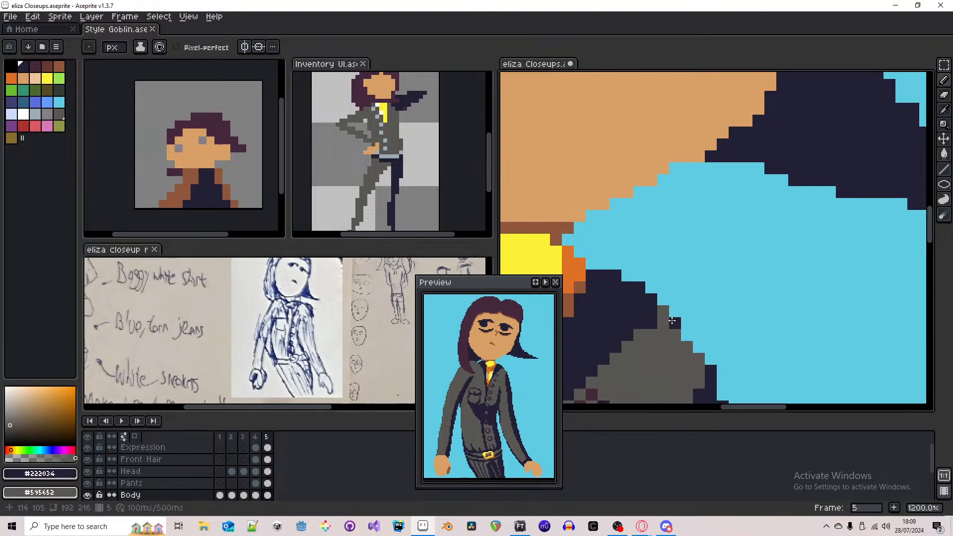
right_click(676, 324)
right_click(688, 335)
click(675, 299)
scroll(702, 278, down, 8)
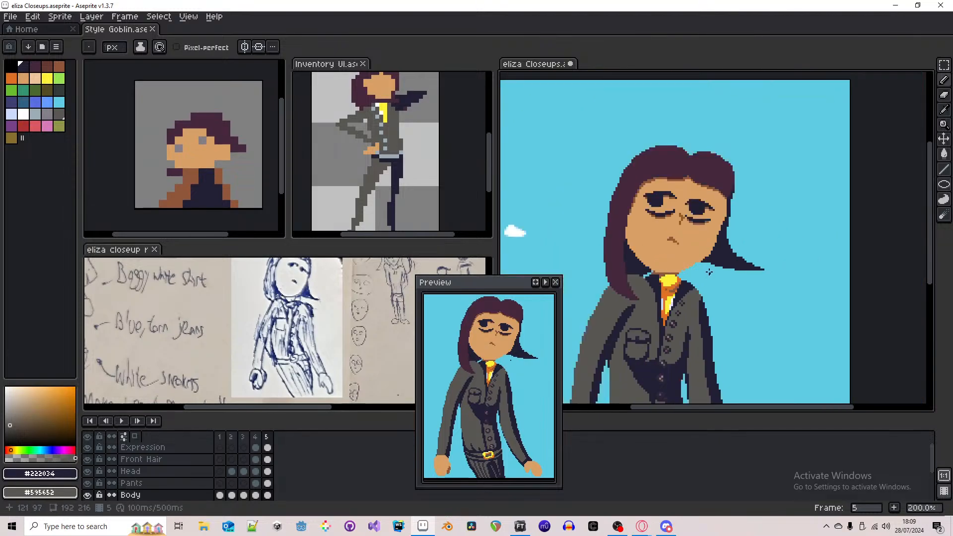
key(ctrl+s)
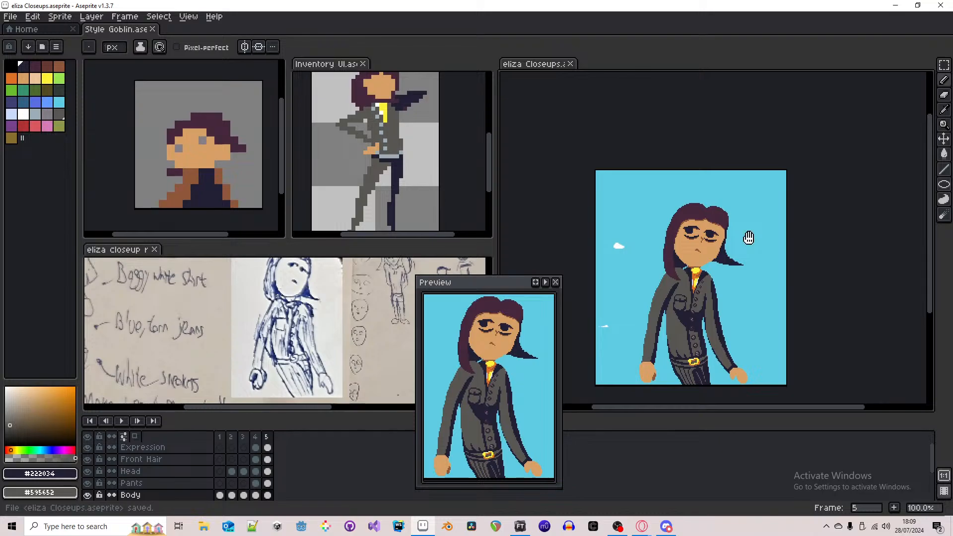
- Duplicate frame 4 and move the copy to the end of the timeline as frame 6
key(Left)
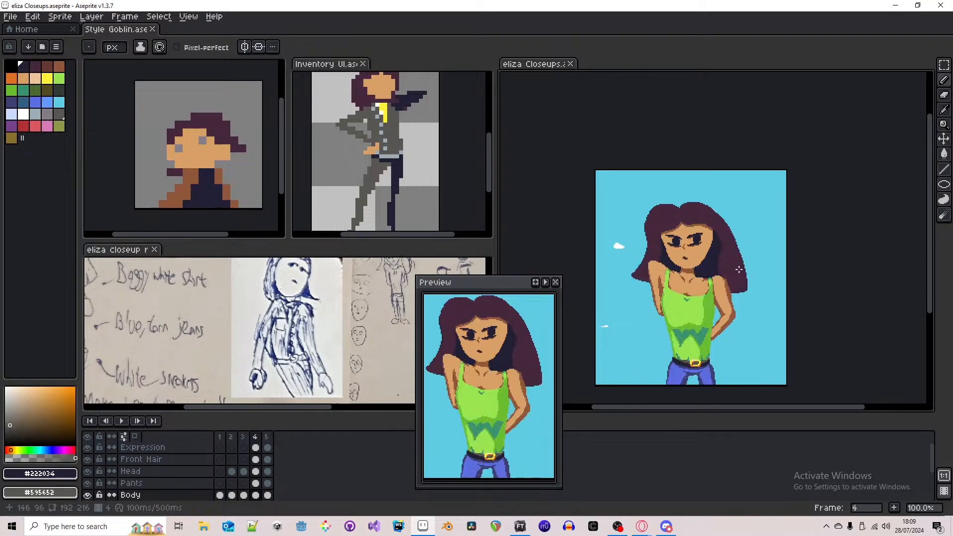
click(273, 493)
click(259, 494)
key(alt+n)
click(269, 437)
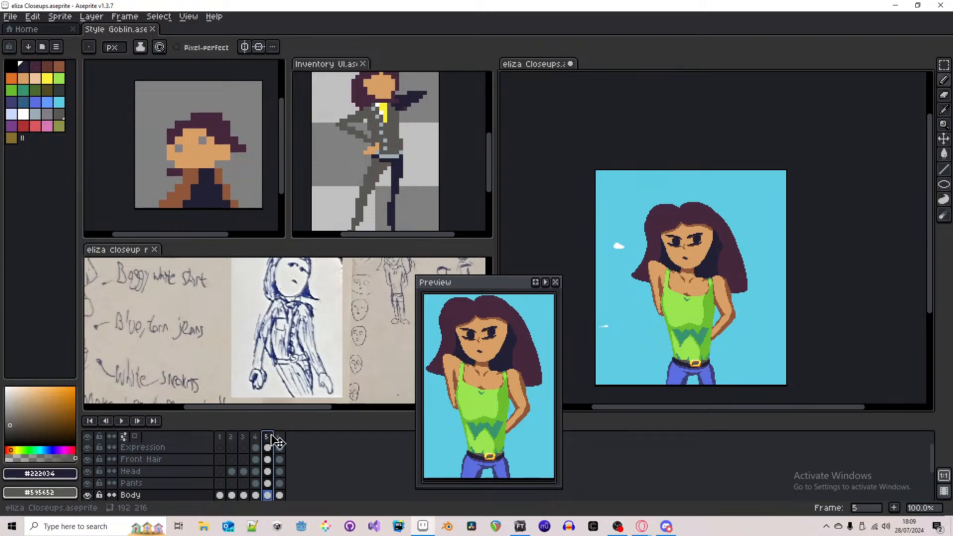
click(279, 438)
- Recolour frame 6's green top white with #cbdbfc shading using a non-contiguous Paint Bucket, following the white-shirt sprite and the sketch reference
key(g)
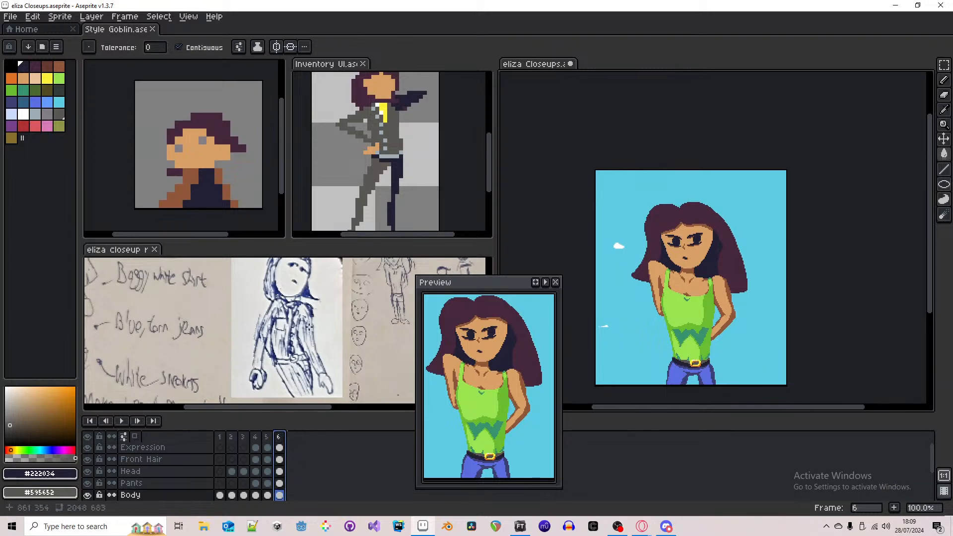
click(211, 51)
drag(671, 271, 659, 254)
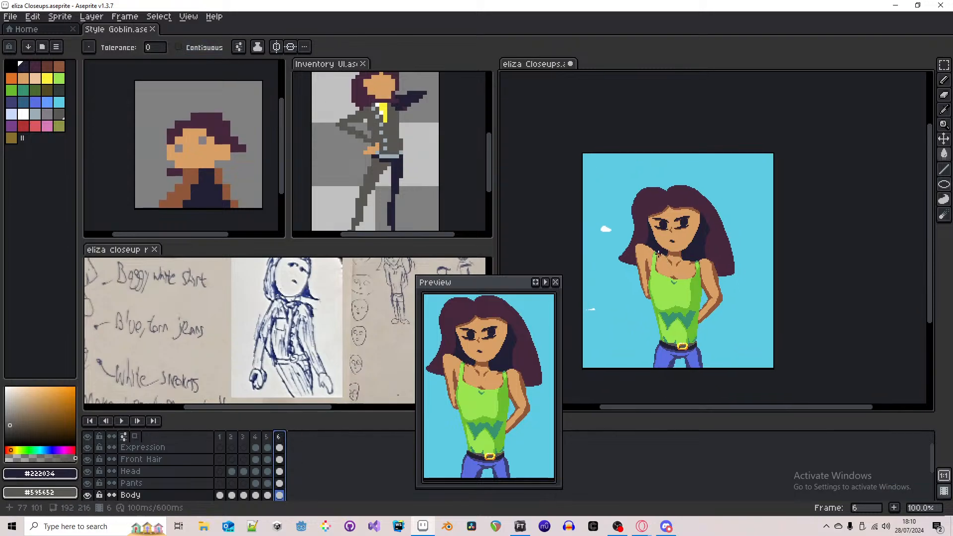
click(24, 115)
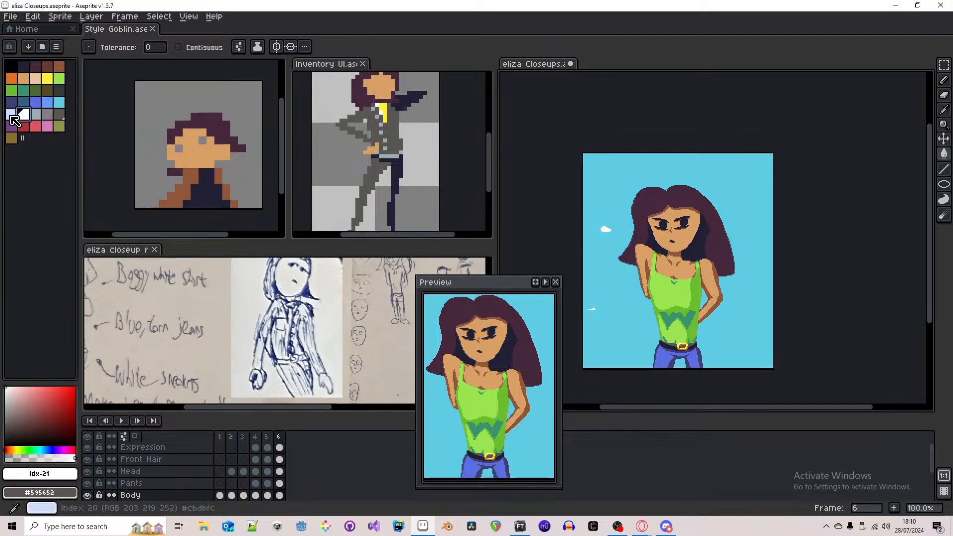
right_click(11, 116)
click(378, 161)
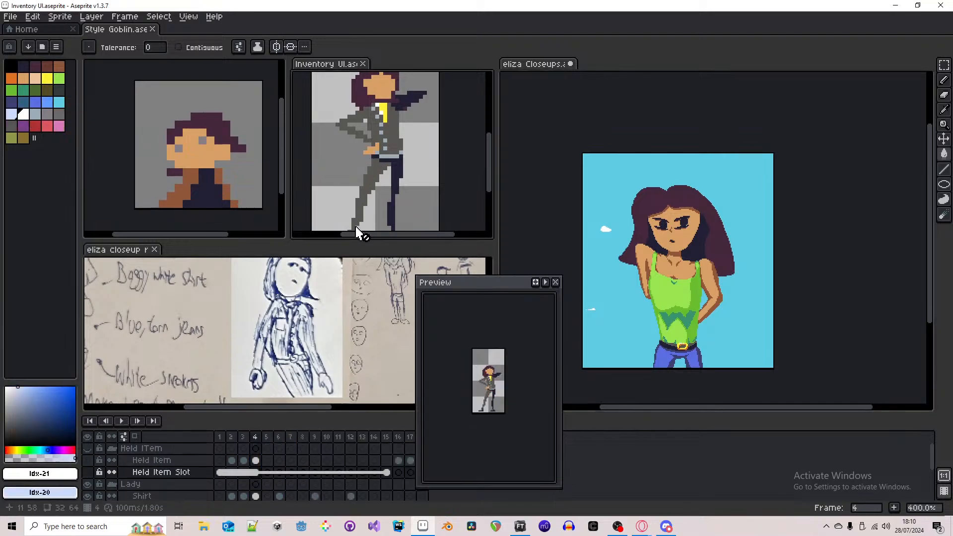
key(Left)
drag(258, 301, 484, 324)
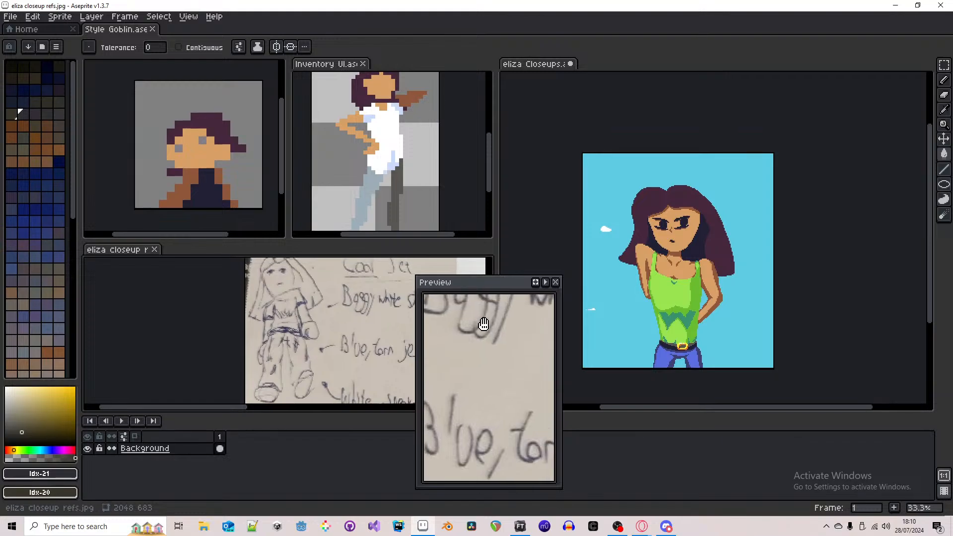
drag(764, 253, 762, 243)
click(682, 286)
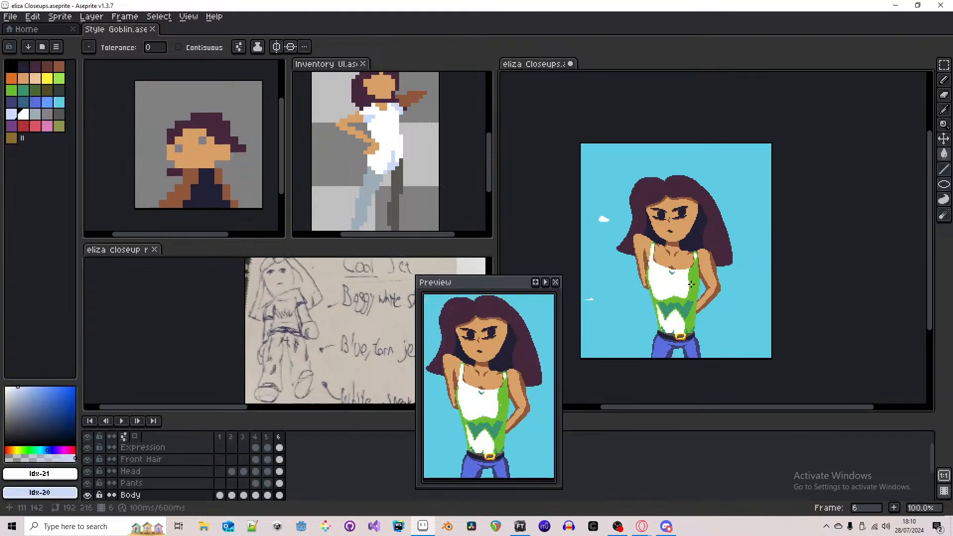
click(691, 284)
- Fill the remaining dark green folds and zigzag pattern on the shirt with palette colour 22
key(])
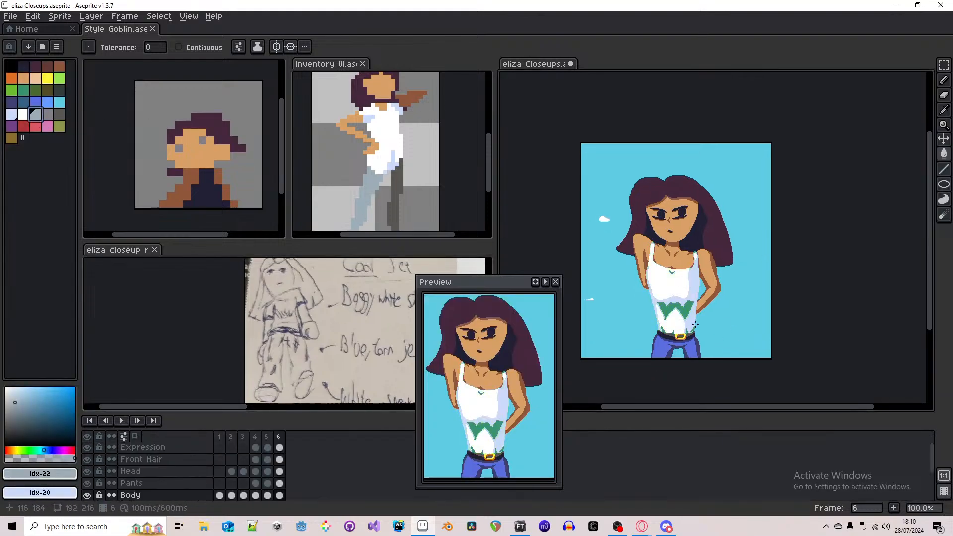
click(693, 328)
drag(690, 324, 690, 299)
- On the Pants layer, recolour the blue jeans with #9badb7 and their shading with #595652, sampled from the inventory sprite's legs
key(Down)
key(Up)
key(Up)
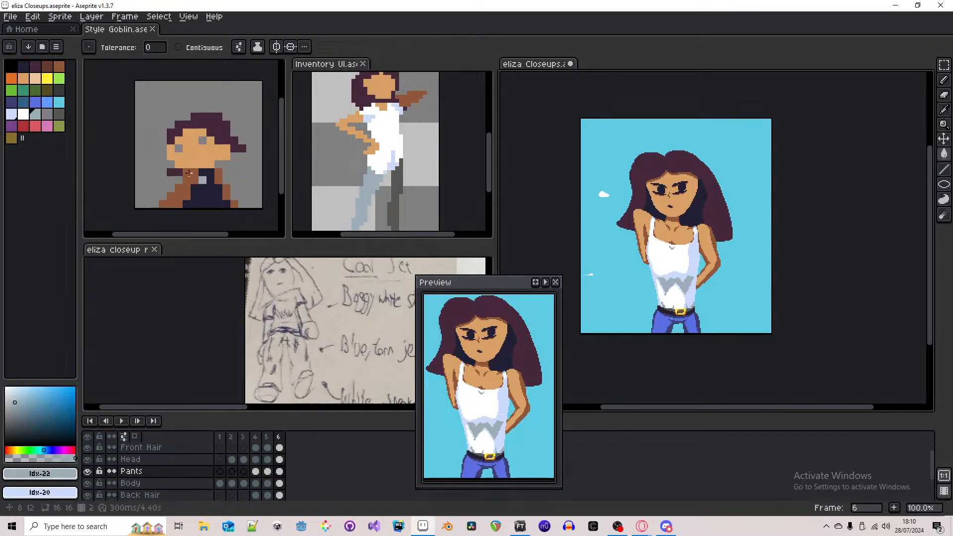
alt+click(372, 181)
alt+right_click(400, 185)
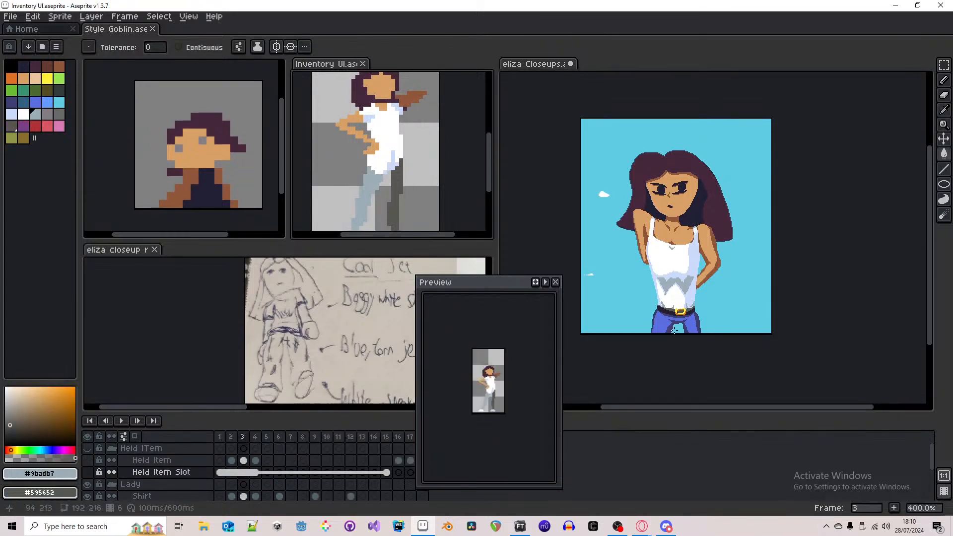
scroll(674, 330, up, 4)
click(643, 307)
right_click(652, 307)
scroll(654, 296, down, 2)
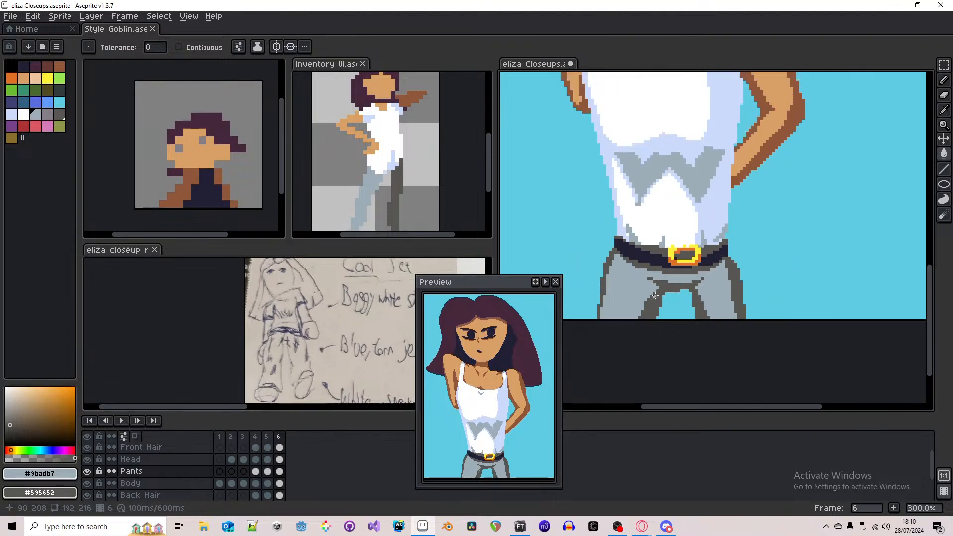
- Undo and redo the trouser recolouring to compare the blue and grey versions on the whole figure
scroll(654, 296, down, 2)
key(ctrl+z)
key(ctrl+z)
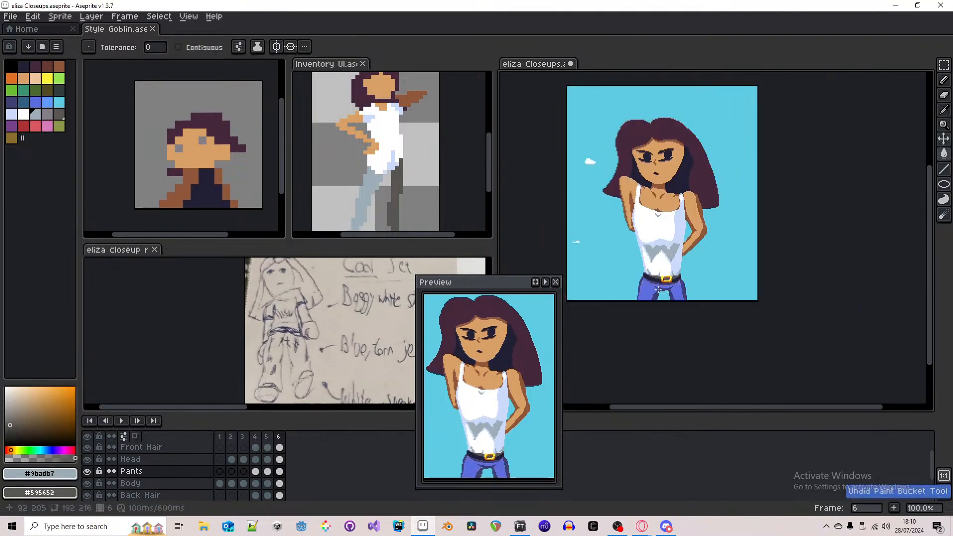
scroll(658, 290, up, 4)
key(ctrl+y)
key(ctrl+y)
scroll(658, 287, down, 3)
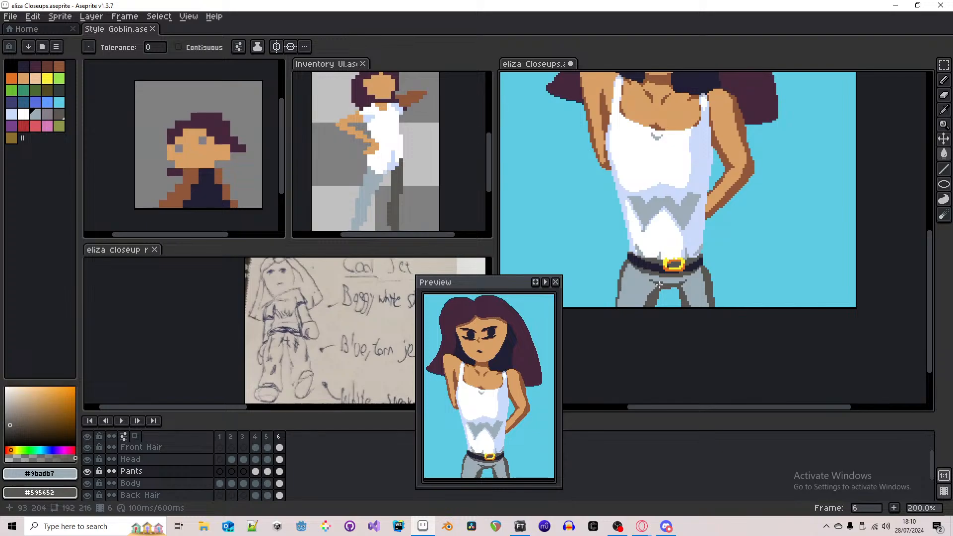
scroll(658, 285, down, 1)
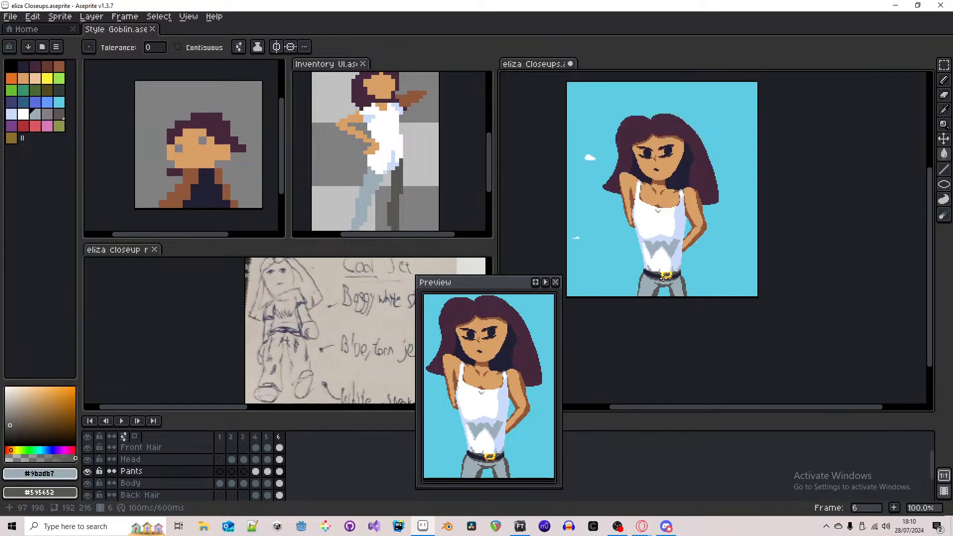
key(b)
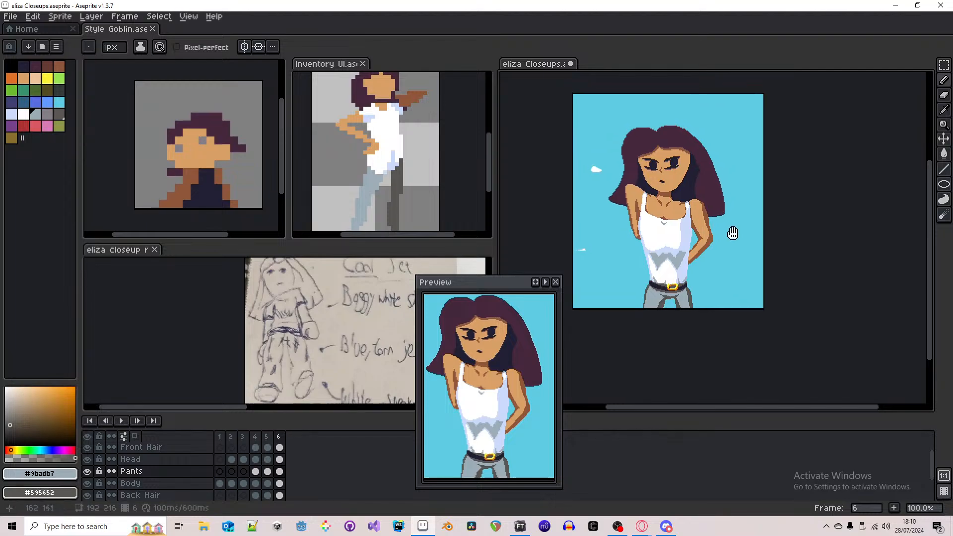
key(alt)
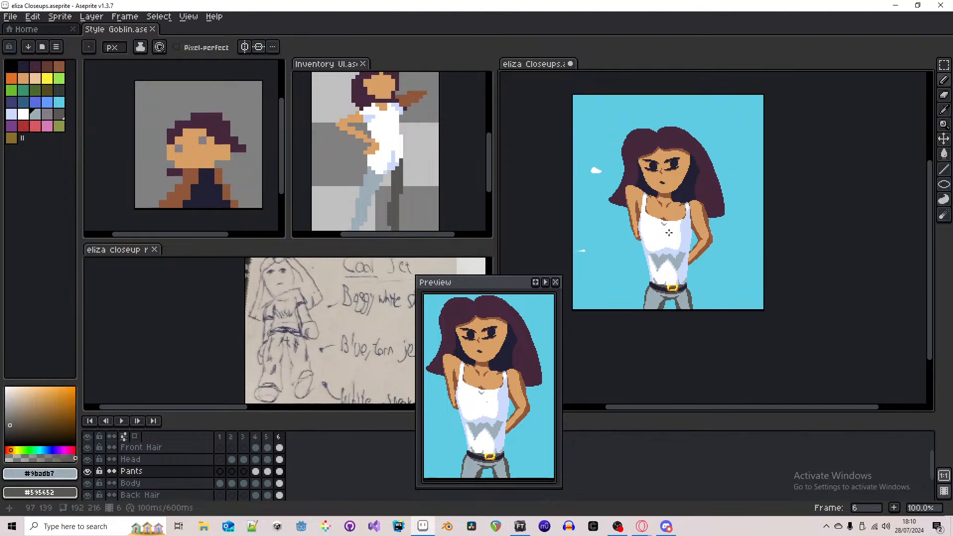
- Copy frame 5's Expression, Front Hair and Head cels into frame 6
key(Up)
key(Up)
key(Up)
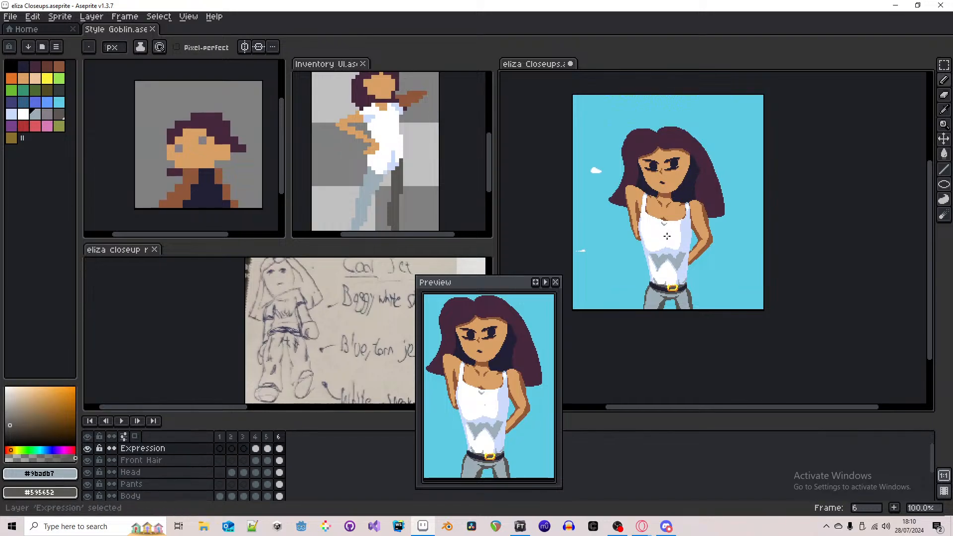
click(268, 449)
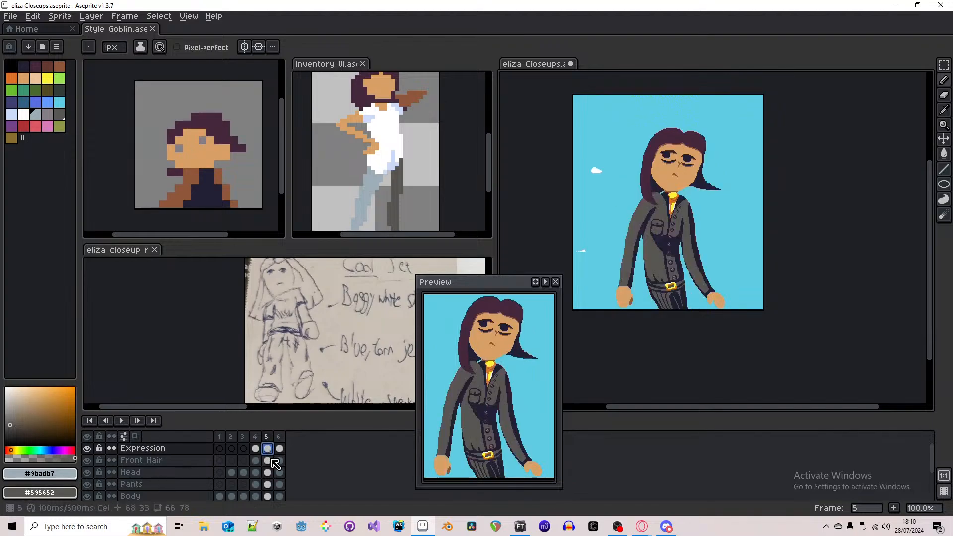
mouse_move(275, 468)
mouse_down()
mouse_move(286, 454)
mouse_move(270, 469)
mouse_move(270, 450)
mouse_up()
key(ctrl+c)
click(280, 449)
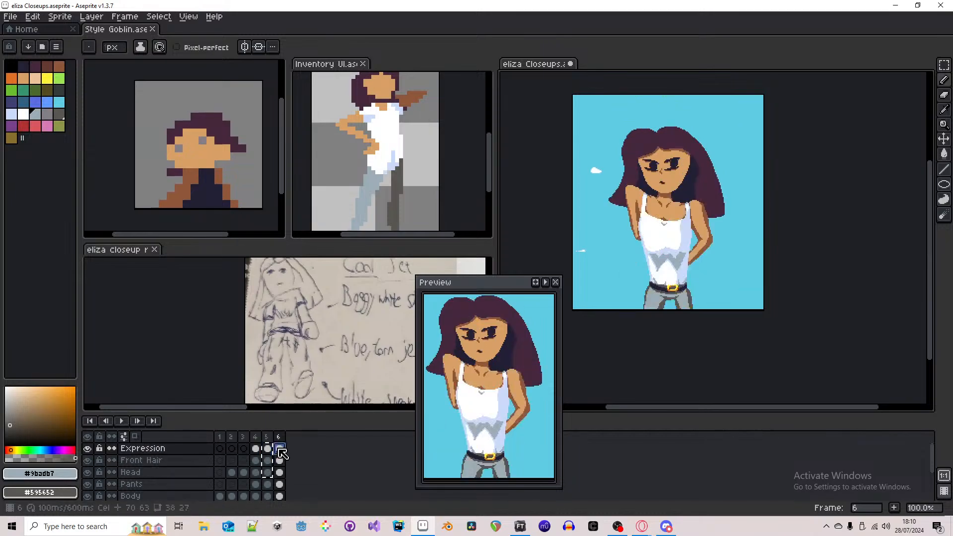
key(ctrl+v)
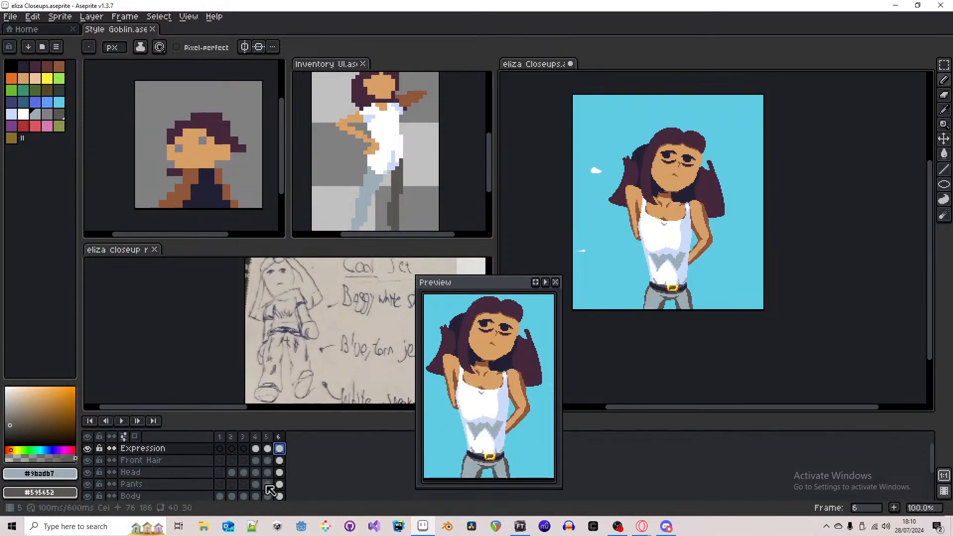
- Replace frame 6's Back Hair cel with a copy of the one in frame 5
scroll(282, 457, down, 2)
click(268, 460)
key(ctrl+c)
click(280, 460)
key(ctrl+v)
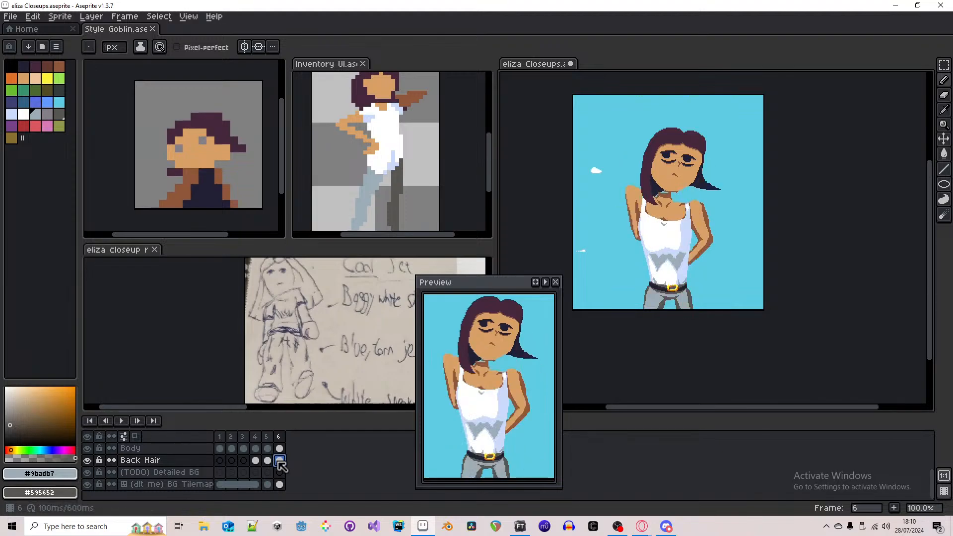
- Flip the Back Hair, Expression, Front Hair and Head cels of frame 6 horizontally
scroll(281, 465, up, 2)
click(279, 450)
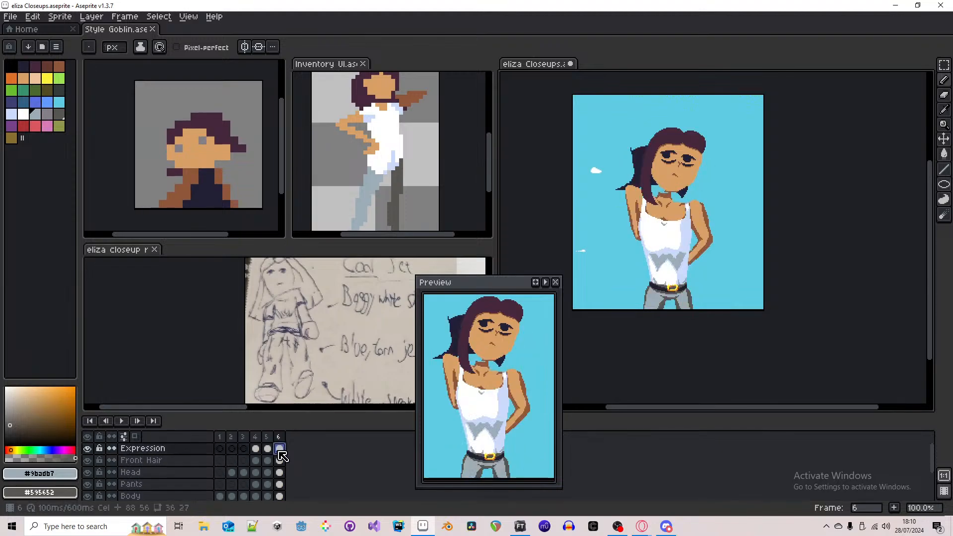
key(shift+h)
click(279, 460)
key(shift+h)
click(280, 471)
key(shift+h)
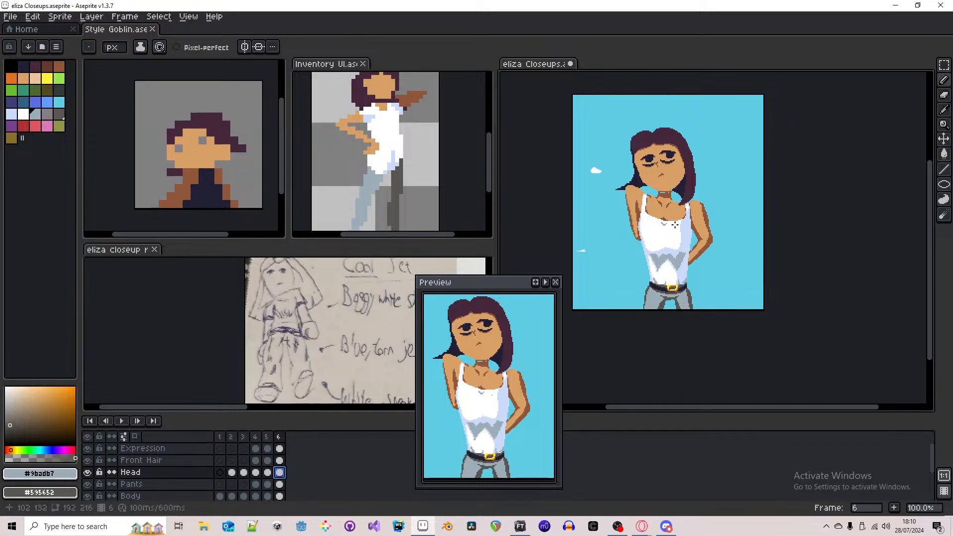
- Fill the light-blue gaps in frame 6's neck on the Head layer with the brown #8f563b
scroll(663, 182, up, 4)
alt+click(663, 183)
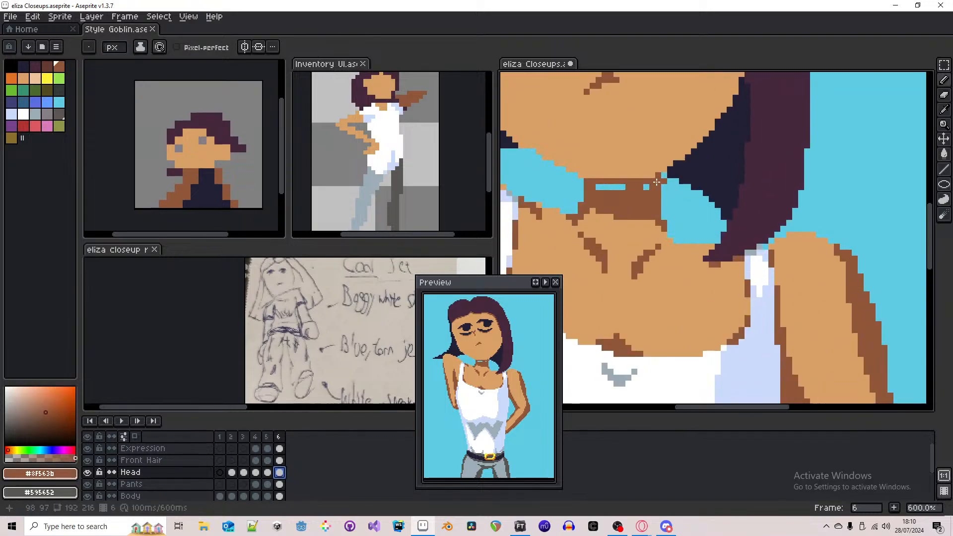
mouse_move(645, 187)
mouse_down()
mouse_move(599, 187)
mouse_move(663, 177)
mouse_up()
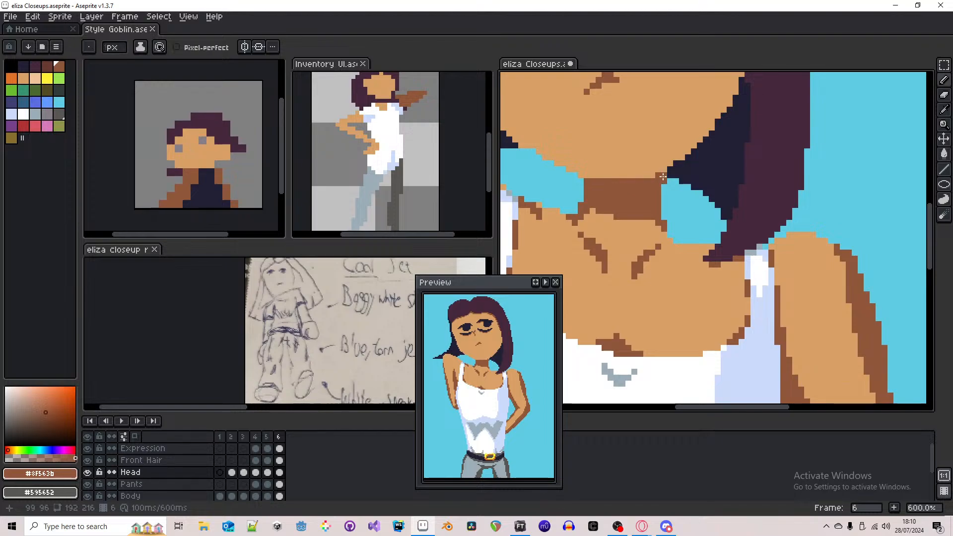
scroll(657, 195, down, 5)
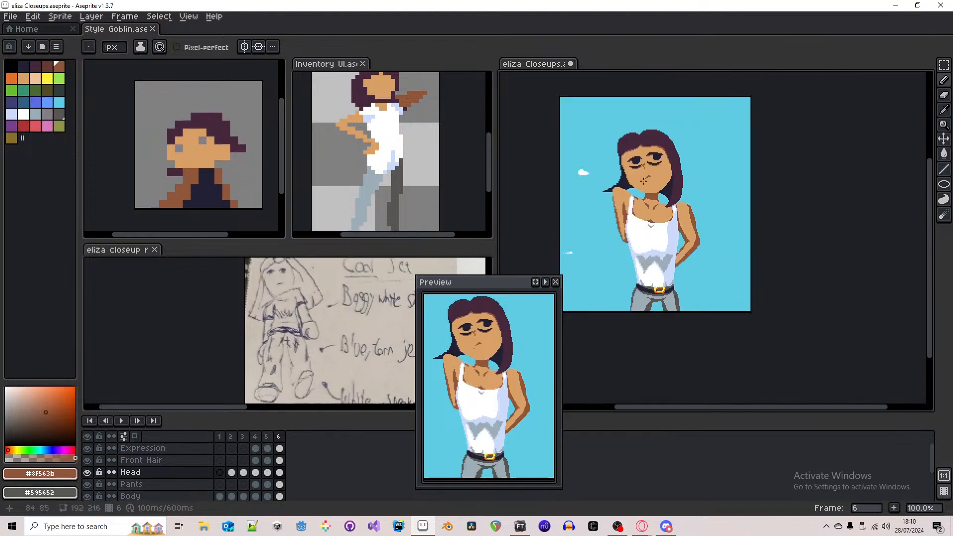
scroll(602, 182, up, 1)
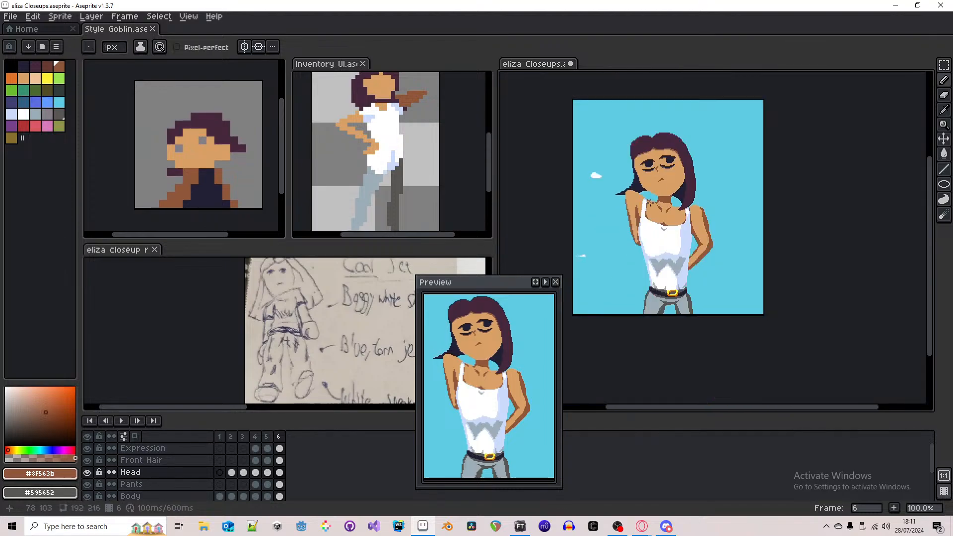
- Touch up the jaw edge beside the back hair on frame 5's Head layer with the skin colour #d9a066
key(comma)
key(period)
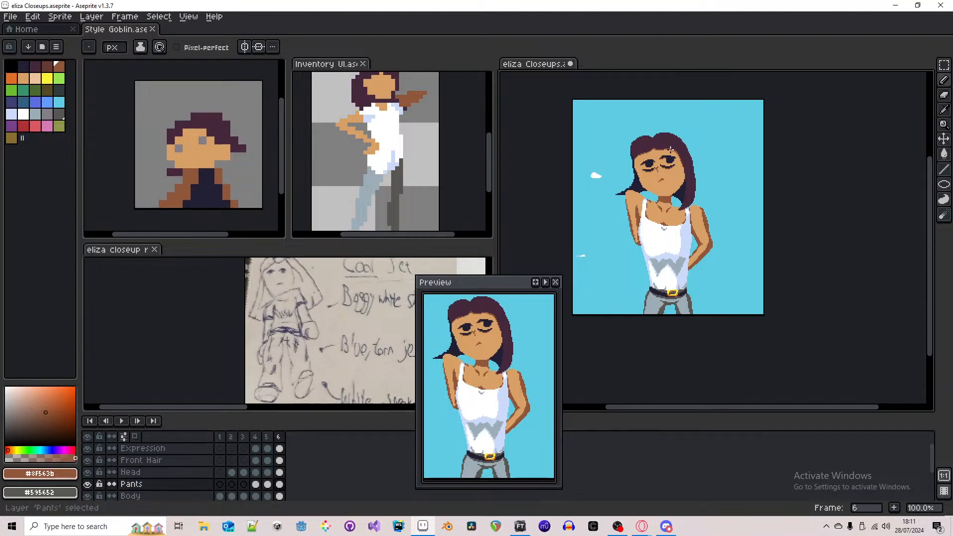
key(comma)
scroll(695, 218, up, 5)
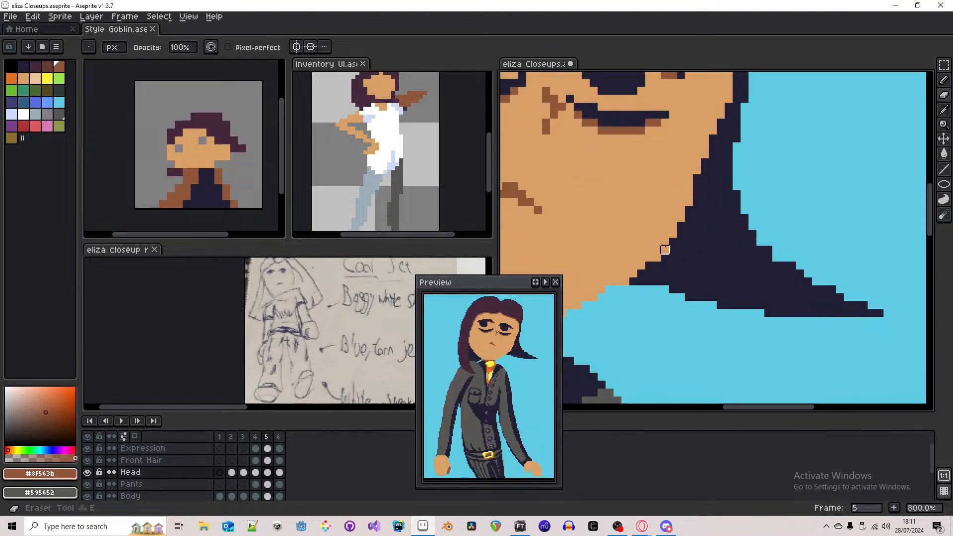
scroll(665, 268, up, 2)
scroll(726, 195, down, 5)
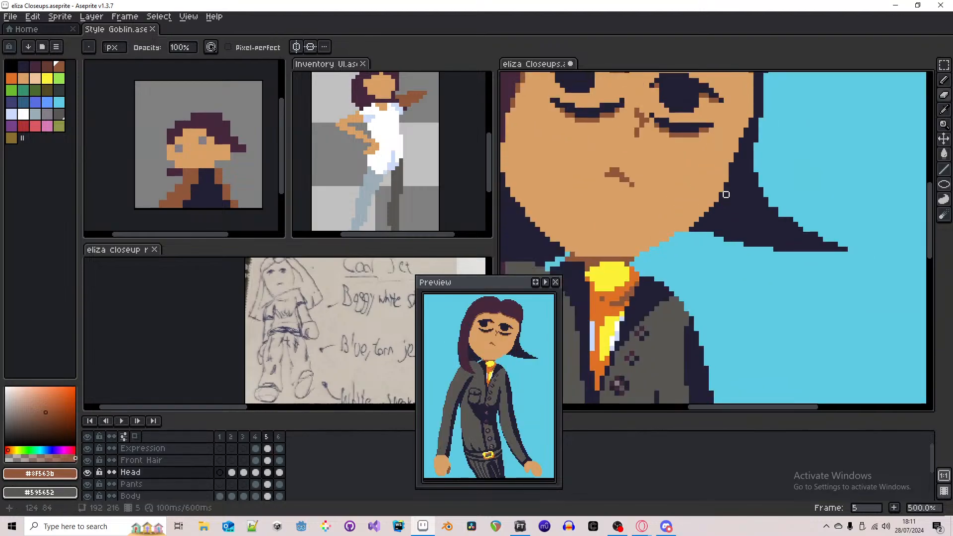
alt+click(677, 230)
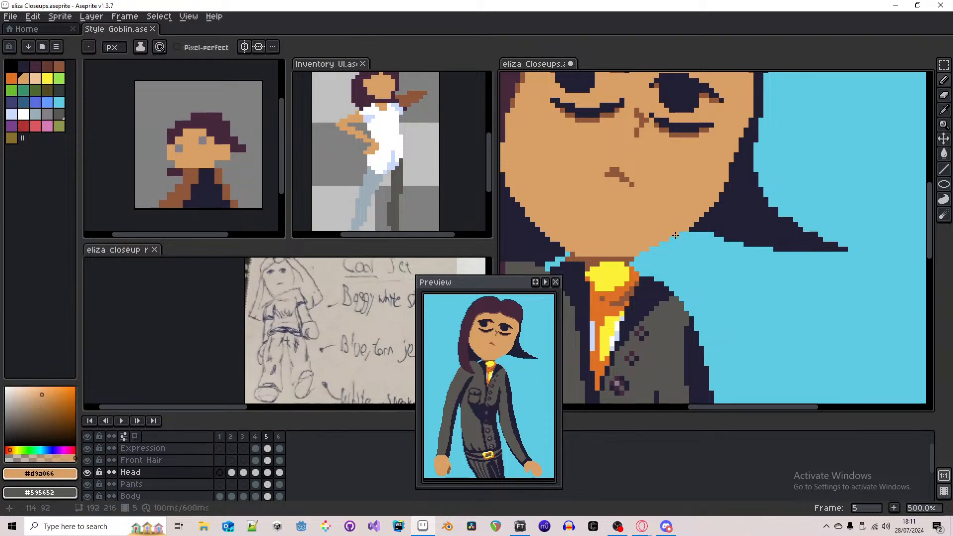
key(e)
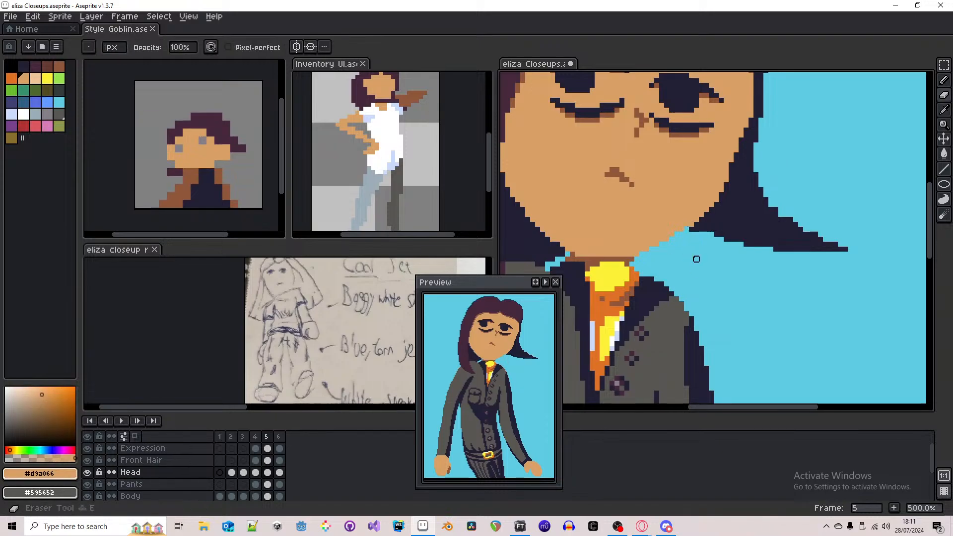
key(b)
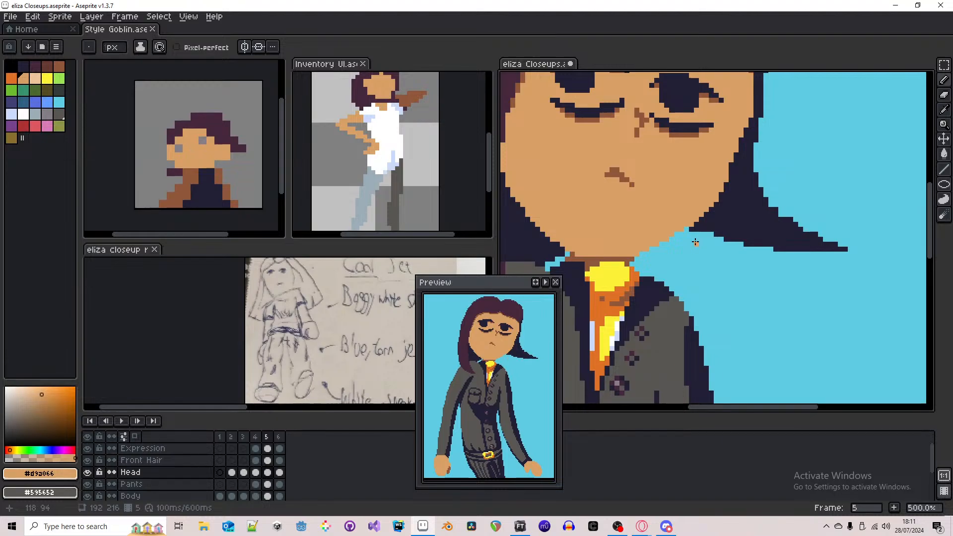
- Mirror frame 6's Head cel horizontally again and fill the light-blue gaps in the neck with brown #8f563b
click(279, 472)
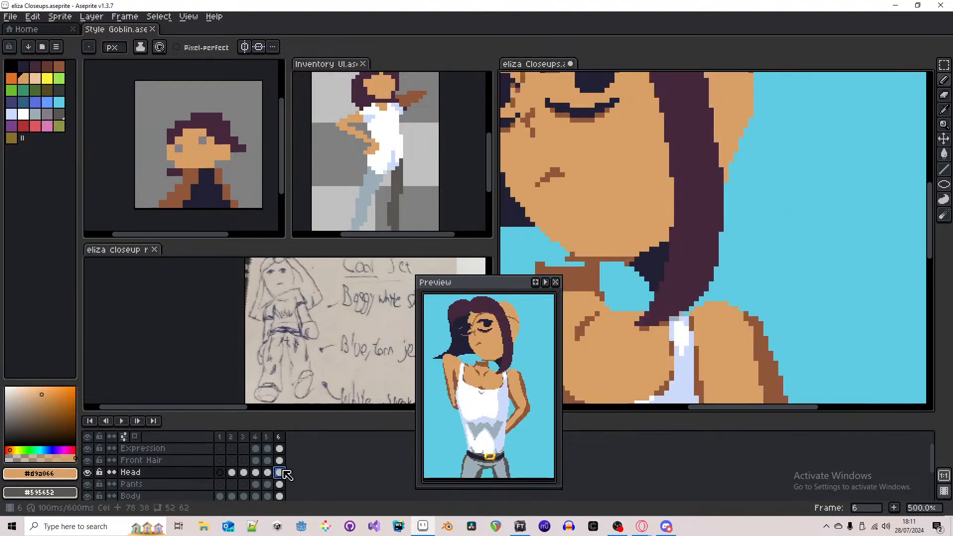
scroll(628, 253, down, 1)
alt+click(628, 253)
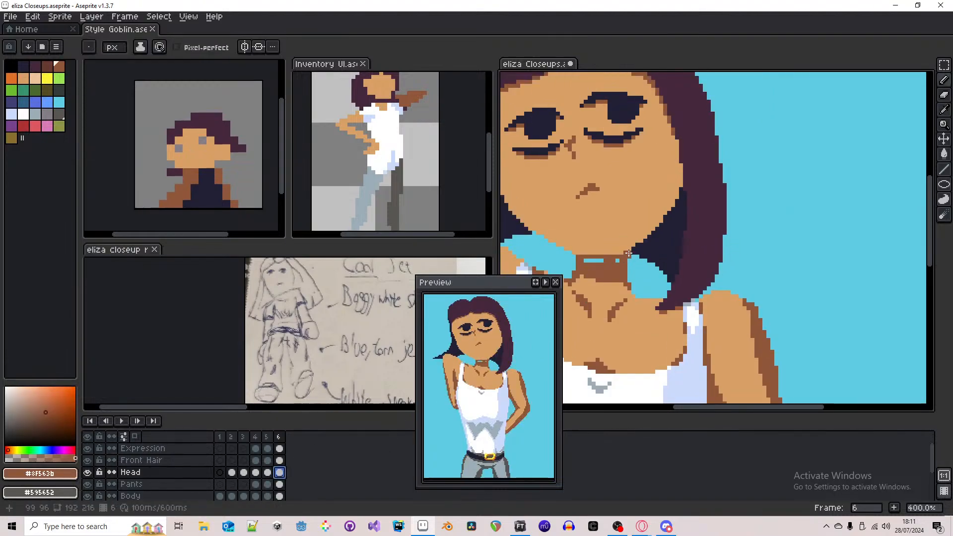
key(Left)
key(Right)
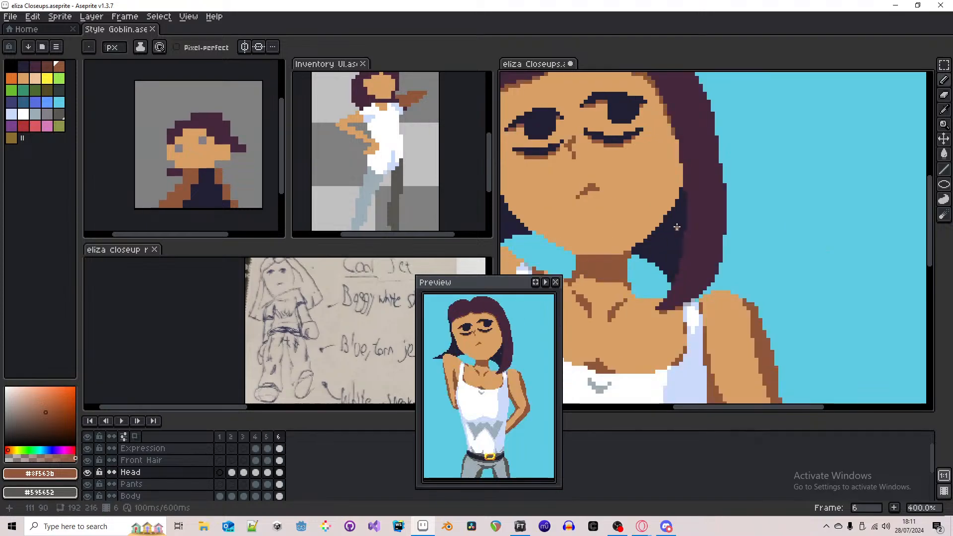
scroll(684, 219, down, 3)
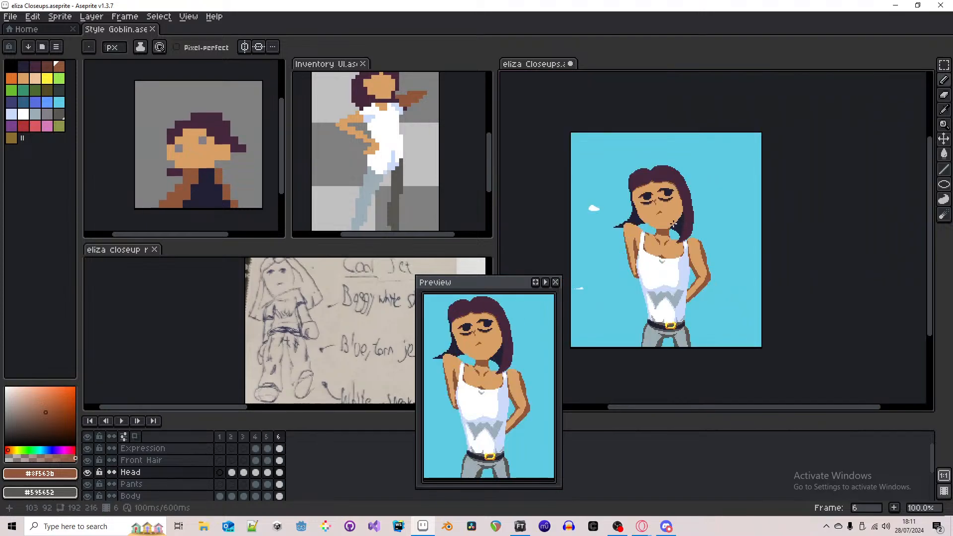
- Flip the upper part of the left eye horizontally on frame 6's Expression layer
scroll(674, 224, up, 4)
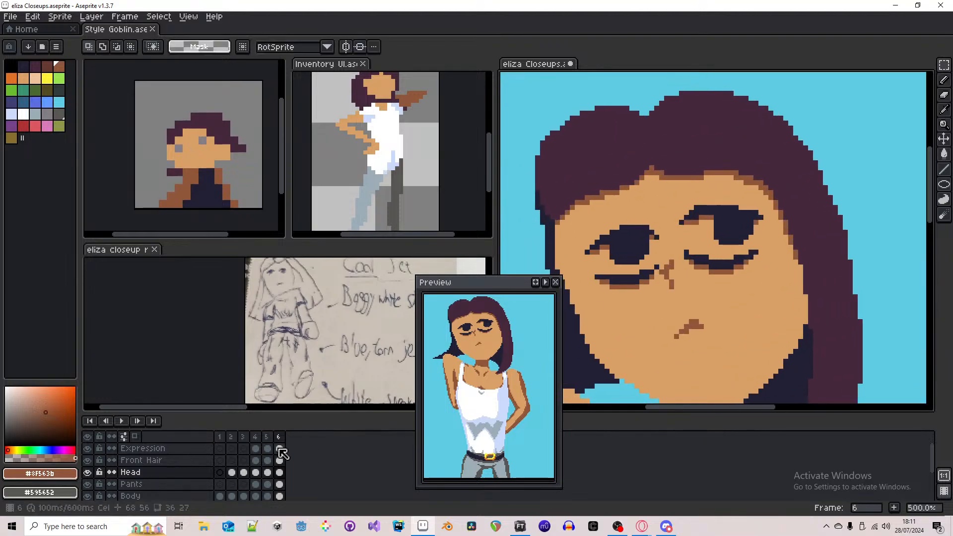
ctrl+click(669, 234)
scroll(668, 218, up, 2)
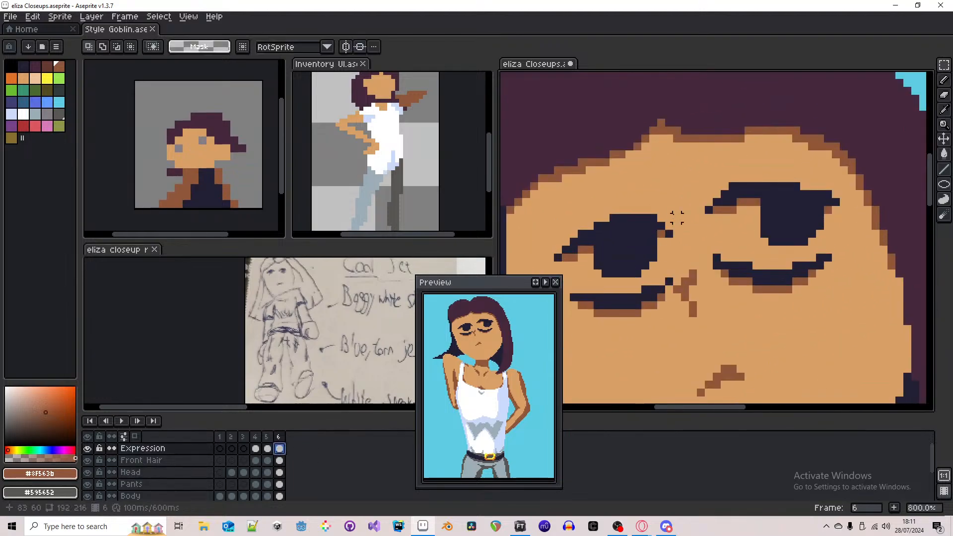
drag(538, 213, 683, 287)
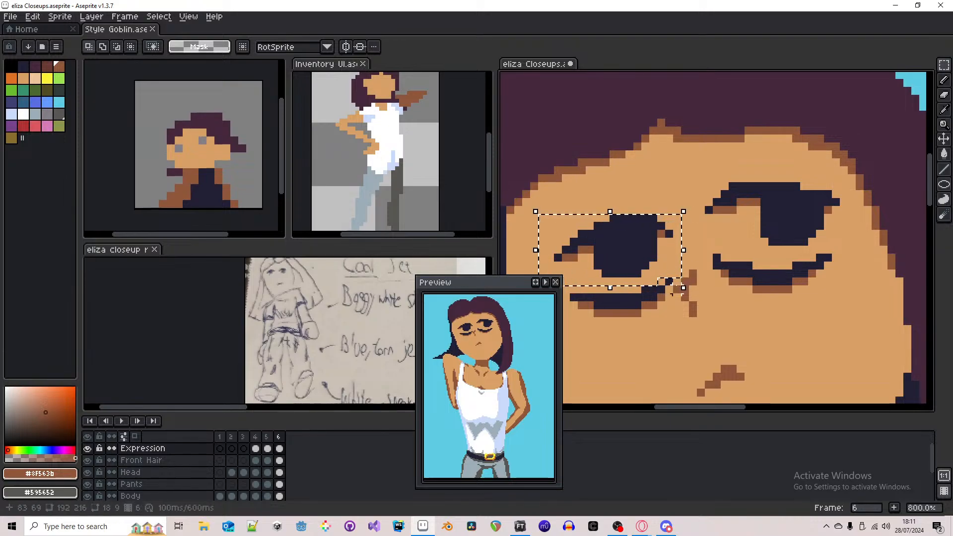
key(shift+h)
click(717, 281)
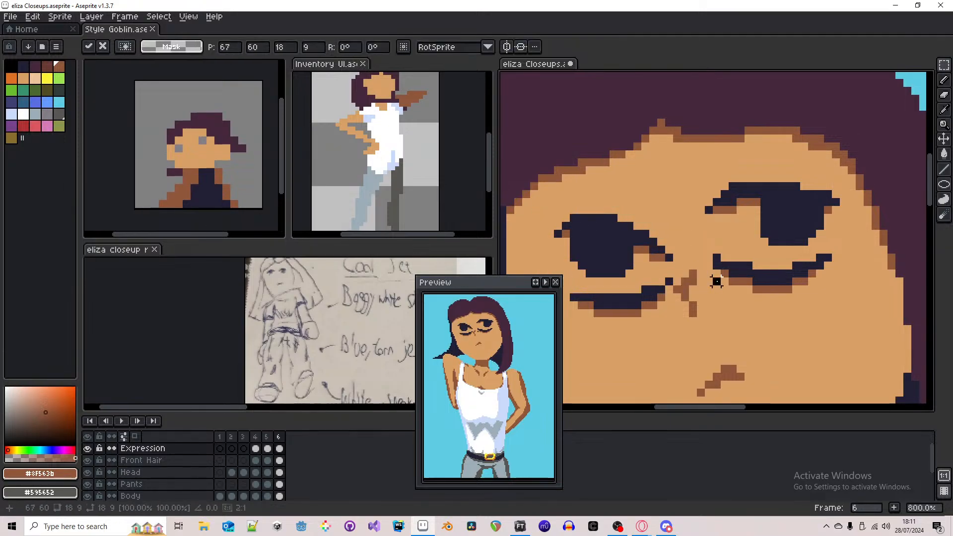
- Raise the nose-side lash tip of the flipped left eye by one pixel and pick up the navy #222034
mouse_move(676, 255)
mouse_down()
mouse_move(632, 213)
mouse_move(629, 226)
mouse_up()
key(Up)
click(598, 249)
key(b)
alt+click(621, 234)
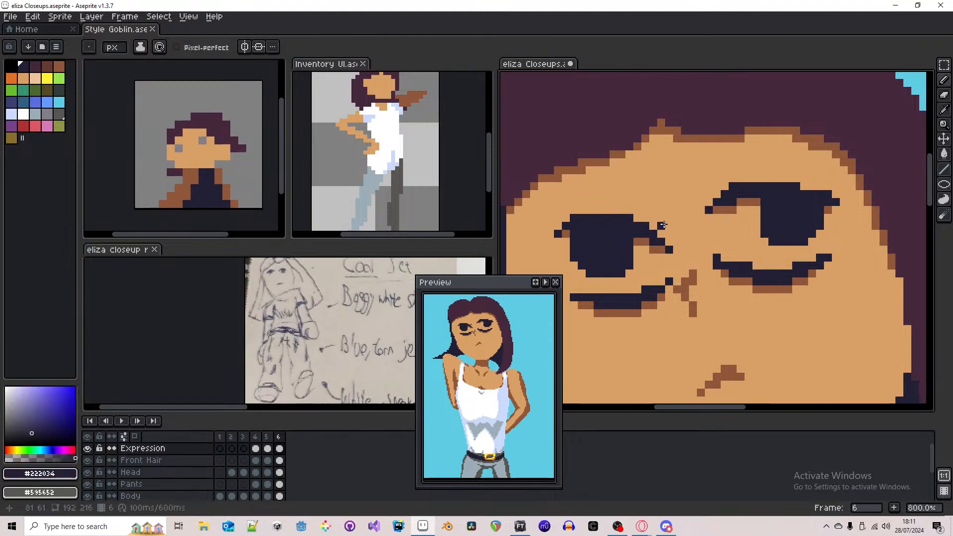
- Flip the upper part of the left eye back horizontally and shift it about two pixels toward the nose
key(m)
drag(675, 211, 528, 279)
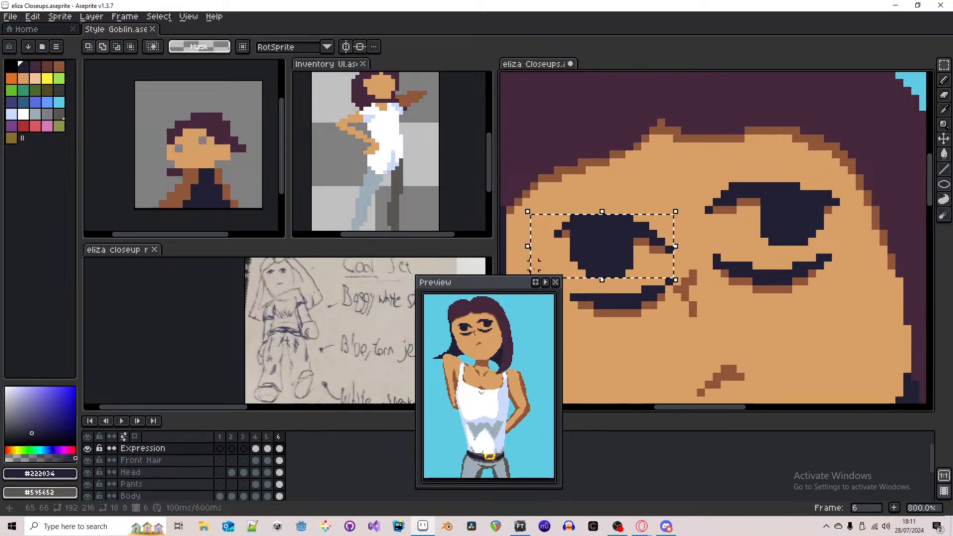
drag(677, 276, 694, 276)
click(708, 273)
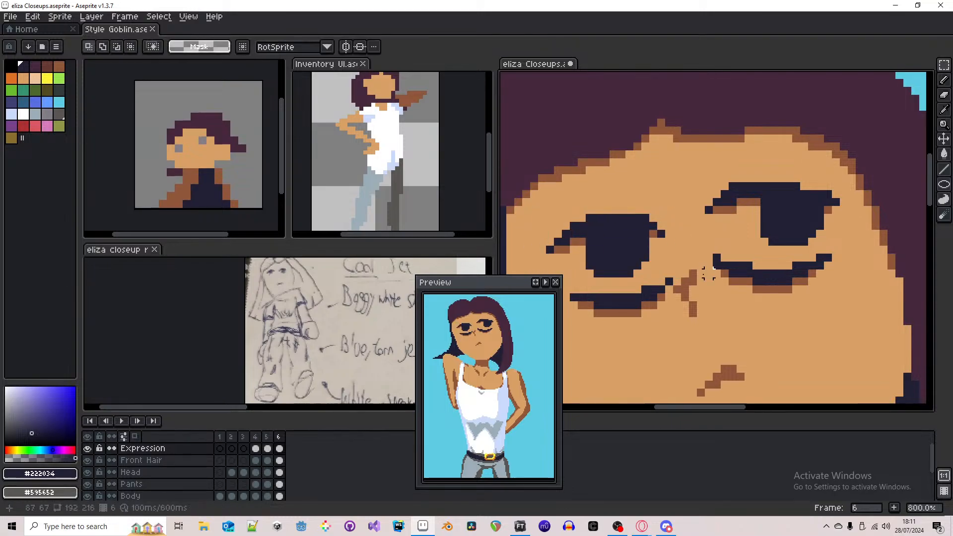
- Shift the left eye's iris one pixel away from the nose
drag(641, 233, 589, 273)
key(Left)
key(Left)
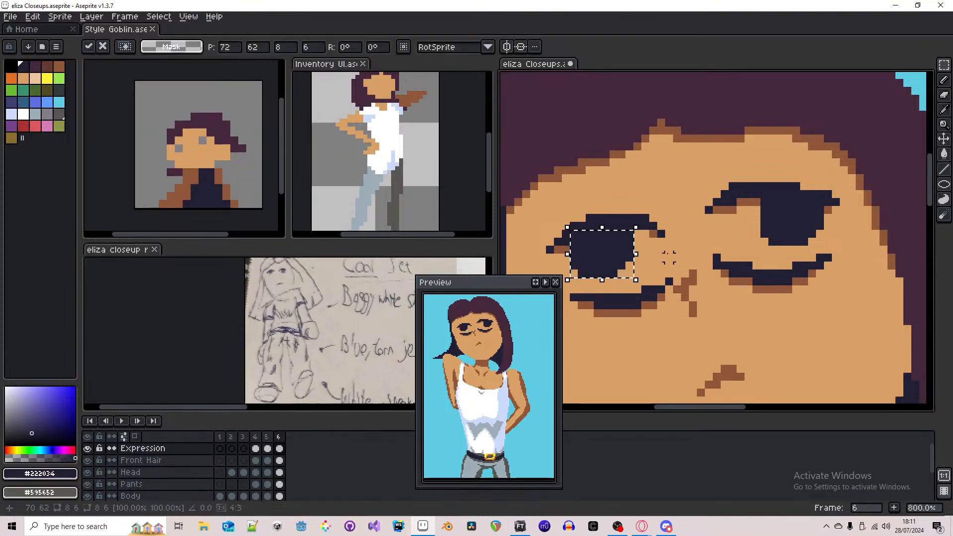
key(Right)
key(Up)
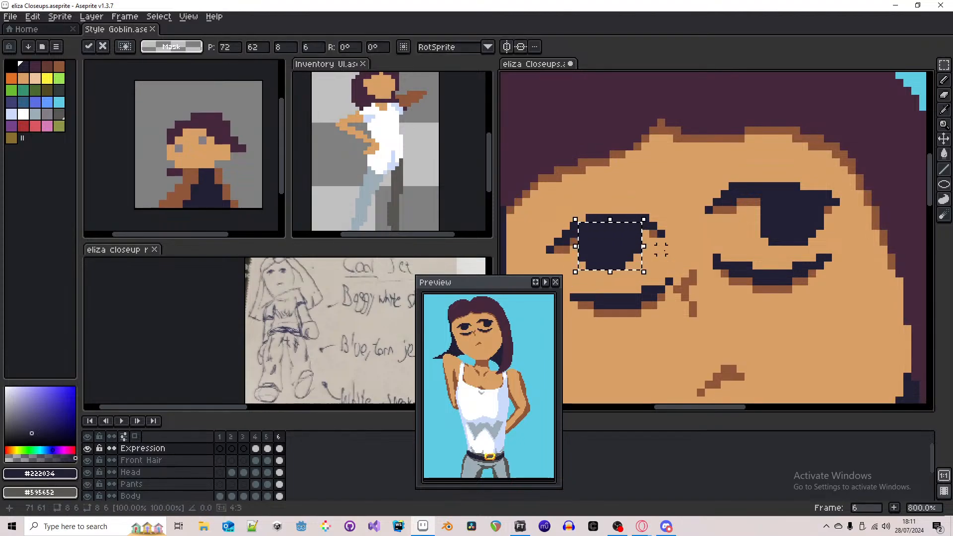
key(Return)
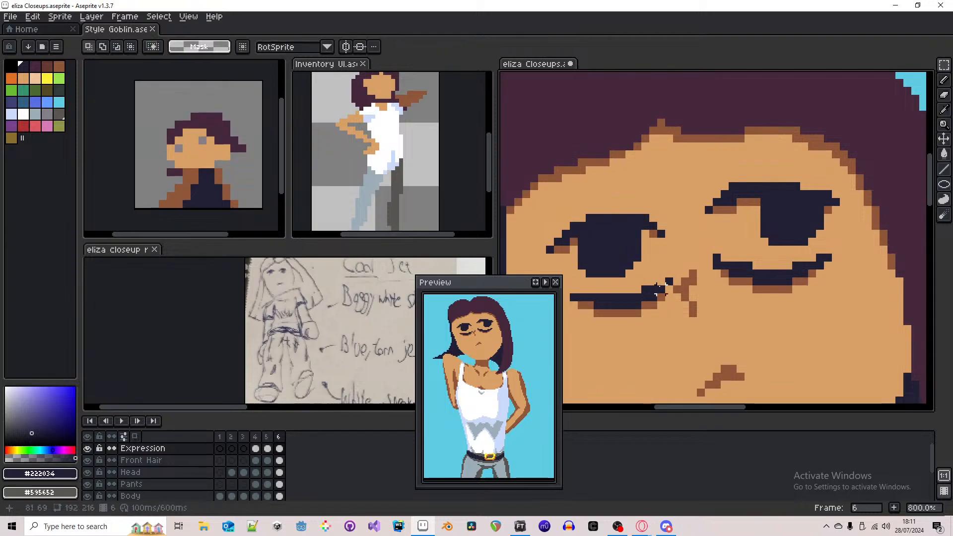
- Move the left eye's lower lid with its brown shadow one pixel outward and one pixel down
drag(668, 281, 571, 331)
key(Up)
key(Up)
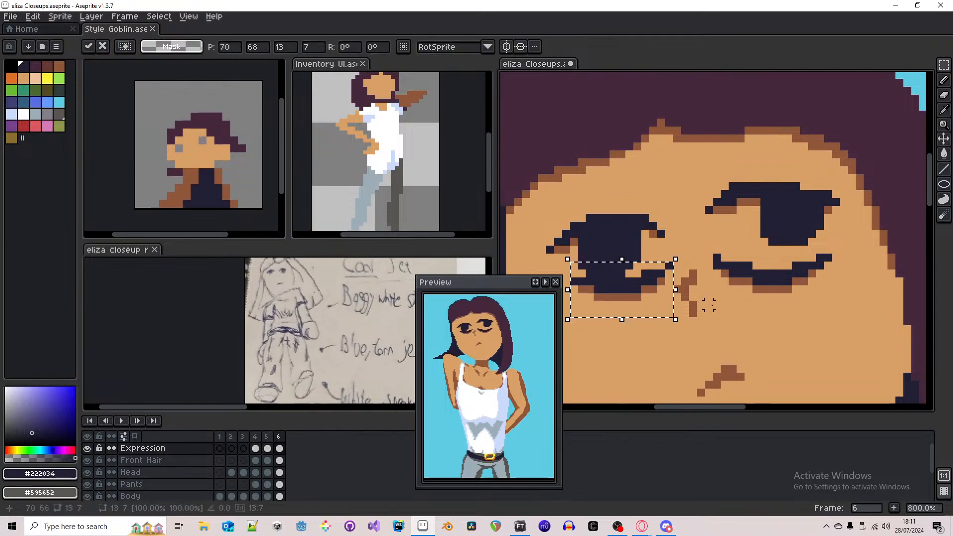
key(Left)
key(Up)
key(Down)
key(Down)
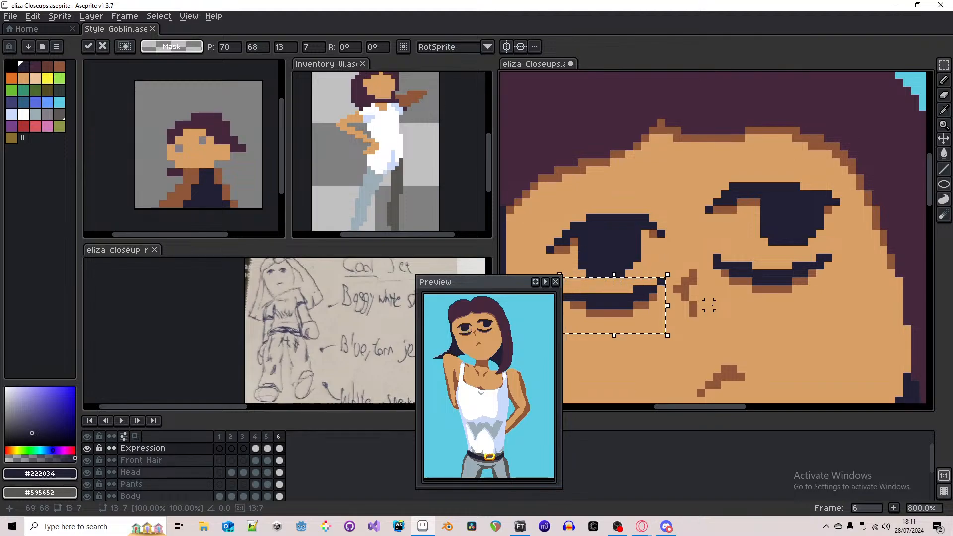
key(Down)
key(Return)
drag(660, 289, 686, 283)
- Select the left lower lid's navy pixels, flip them horizontally and vertically, and raise them one pixel
key(b)
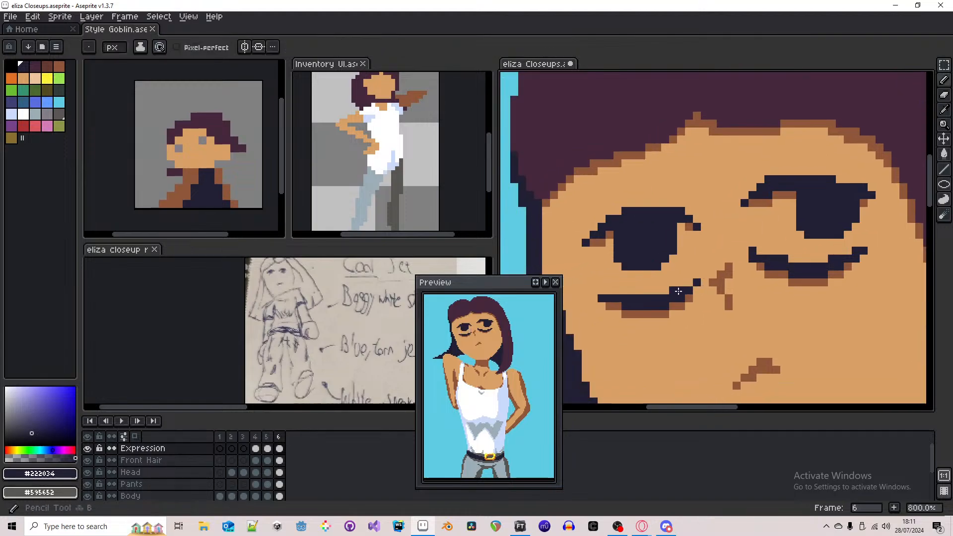
key(w)
click(690, 283)
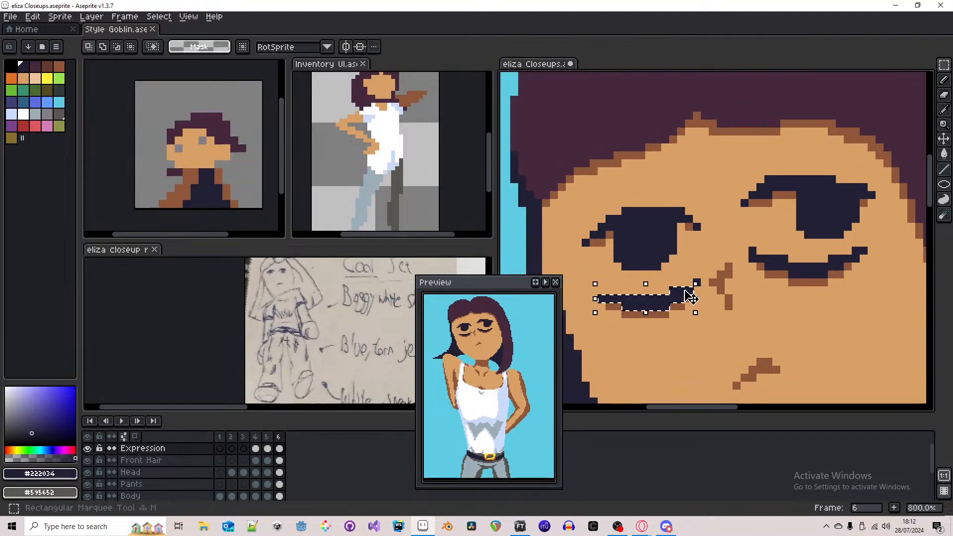
key(Up)
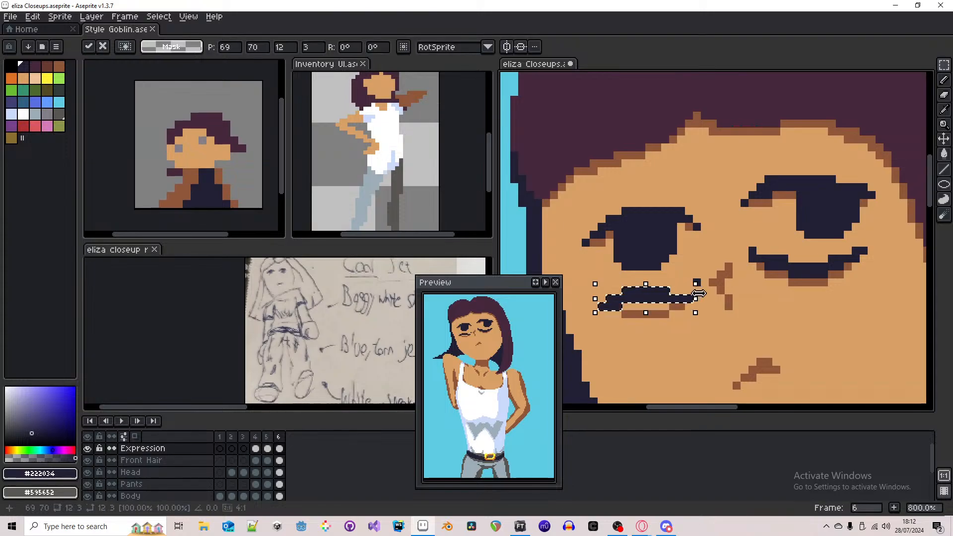
key(Return)
- Clean up the nose-side end of the left lower lid by erasing the stray navy pixels
key(e)
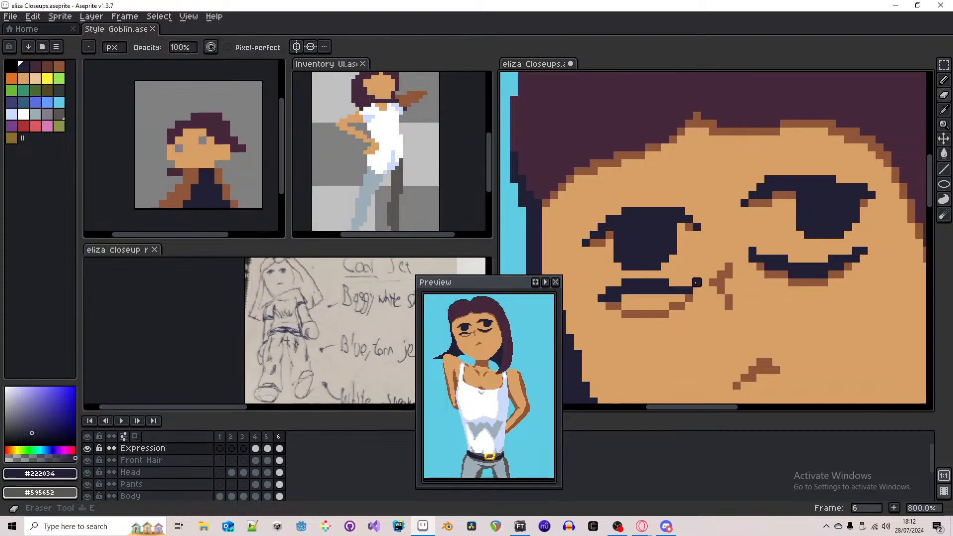
click(697, 282)
key(b)
alt+click(689, 291)
click(697, 299)
key(m)
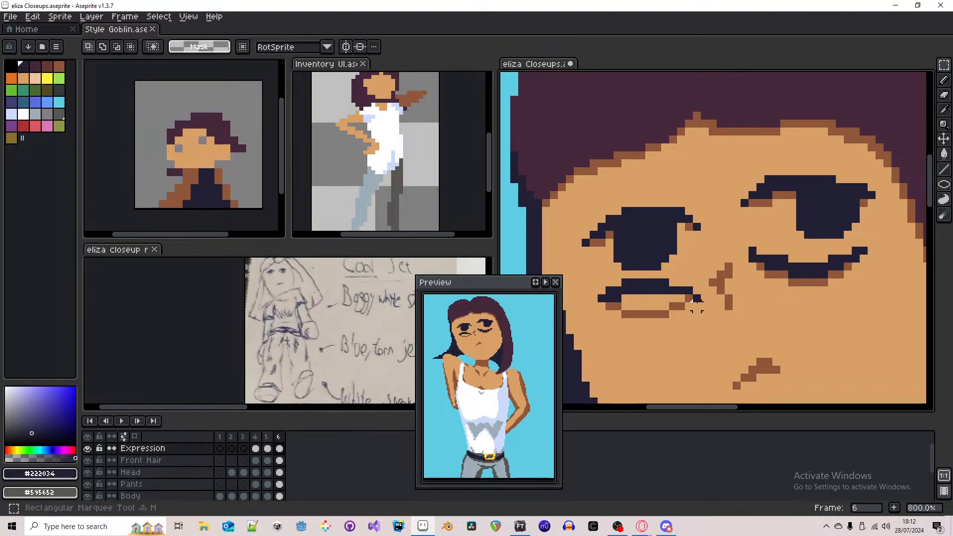
key(e)
click(697, 299)
- Redraw the brown #8f563b shadow directly beneath the left lower lid and erase the old shadow pixels
key(b)
alt+click(689, 299)
mouse_move(685, 299)
mouse_down()
mouse_move(628, 300)
mouse_move(625, 314)
mouse_move(680, 306)
mouse_move(601, 275)
mouse_up()
key(e)
key(m)
- Raise the left lower lid and its shadow three pixels so they meet the iris, and clear the selection
key(Up)
key(Up)
key(Up)
key(Up)
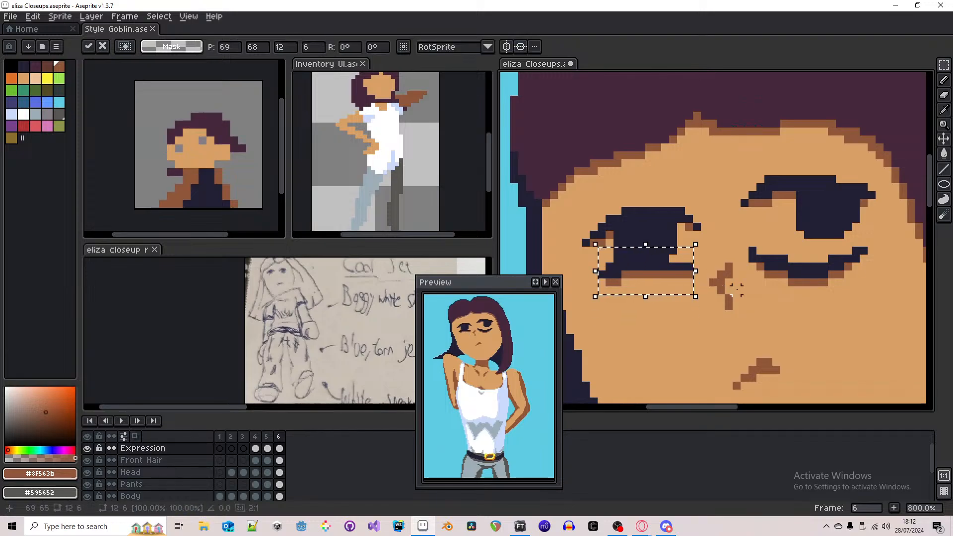
key(ctrl+d)
key(b)
scroll(687, 226, up, 2)
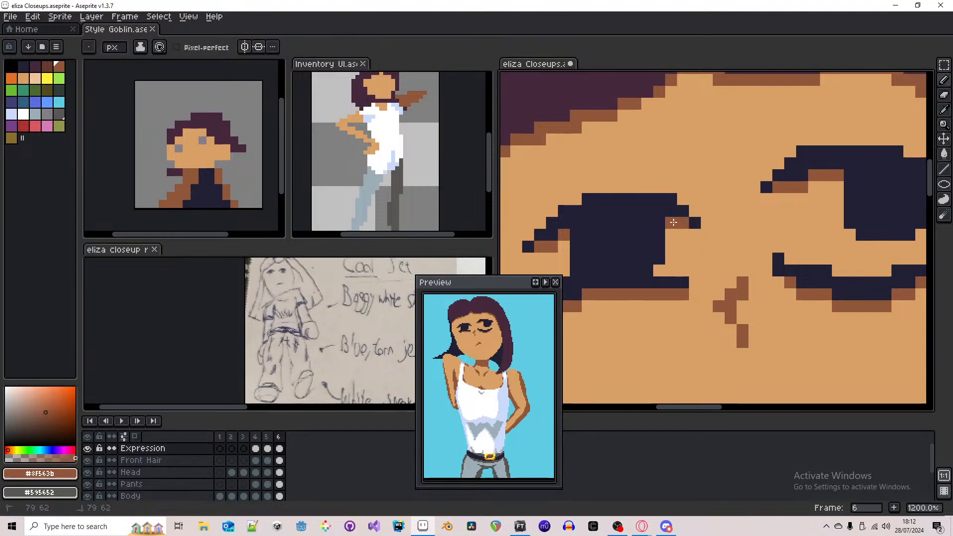
scroll(598, 251, down, 4)
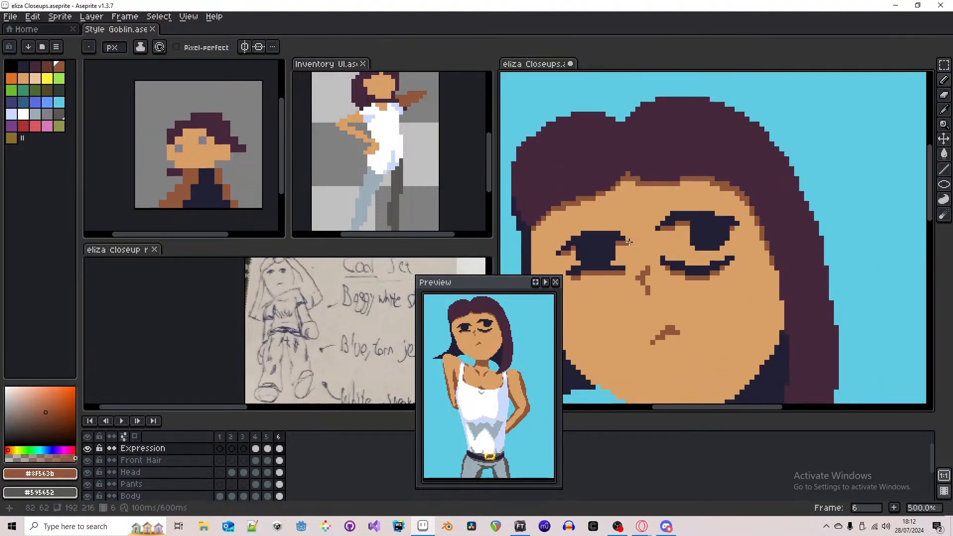
scroll(705, 229, up, 1)
key(m)
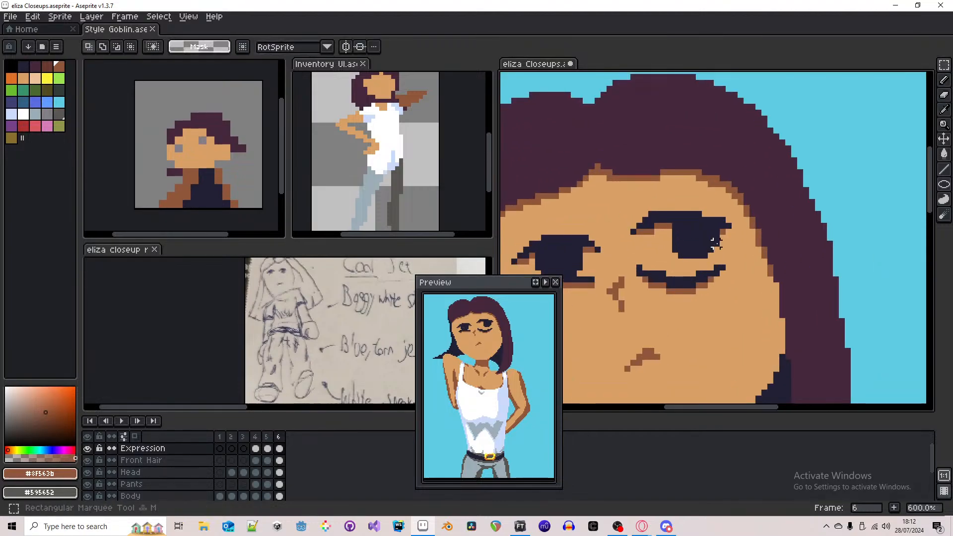
- Select the right eye's iris, shift it three pixels towards the nose and one pixel up, and clear the selection
mouse_move(694, 220)
mouse_down()
mouse_move(724, 253)
mouse_move(675, 251)
mouse_move(670, 226)
mouse_move(701, 227)
mouse_up()
click(729, 243)
key(Left)
key(Left)
key(Left)
key(Left)
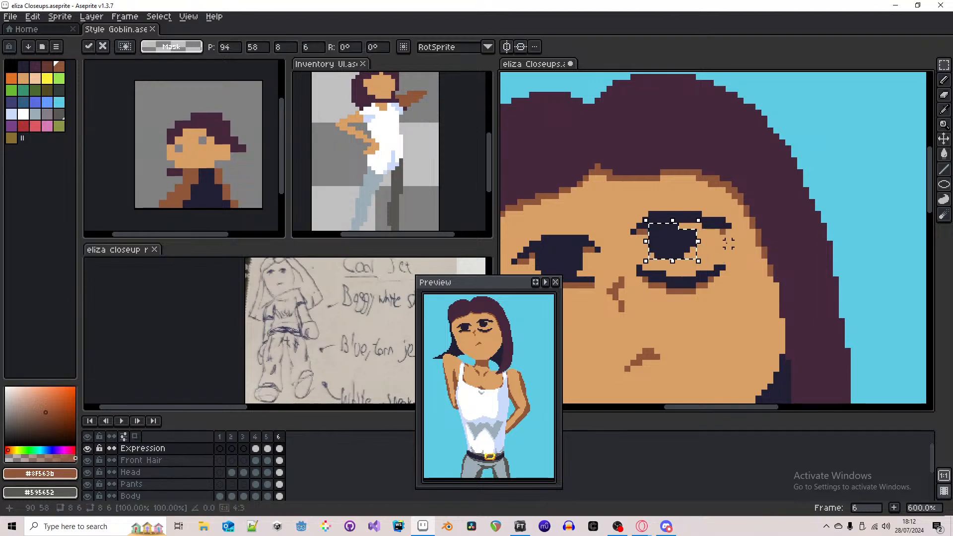
drag(729, 243, 792, 259)
key(Right)
key(Right)
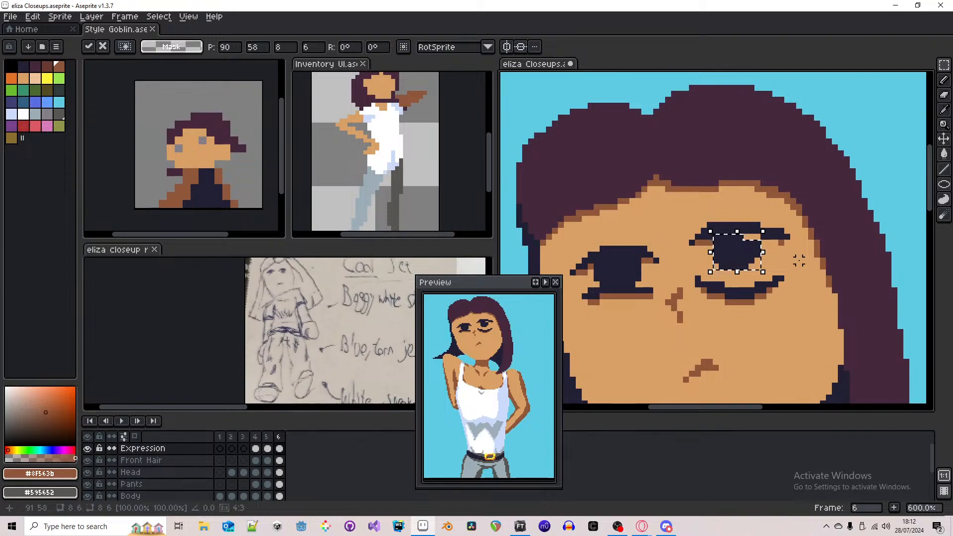
key(Up)
click(799, 260)
- Extend the brown #8f563b shadow beneath the outer end of the right upper lid up to the iris
key(b)
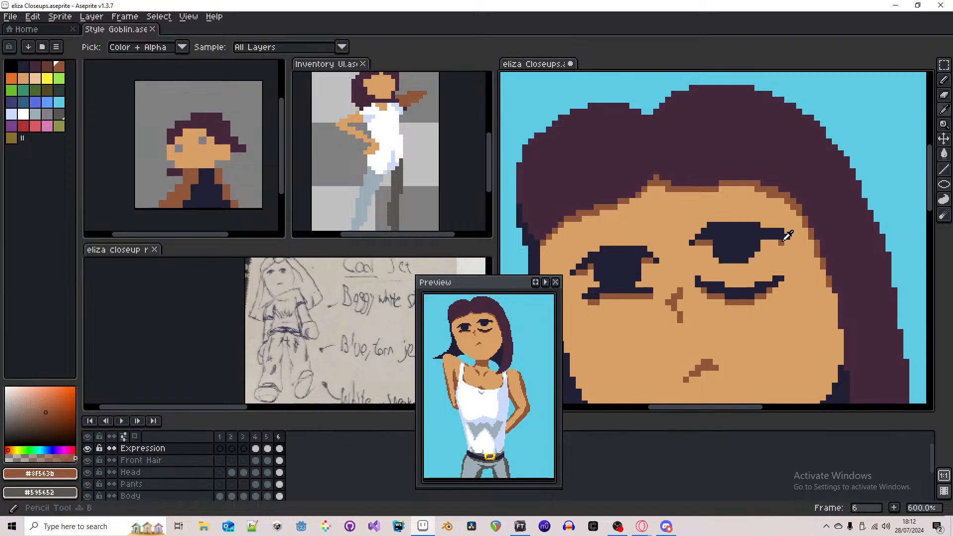
alt+click(782, 242)
drag(776, 243, 764, 244)
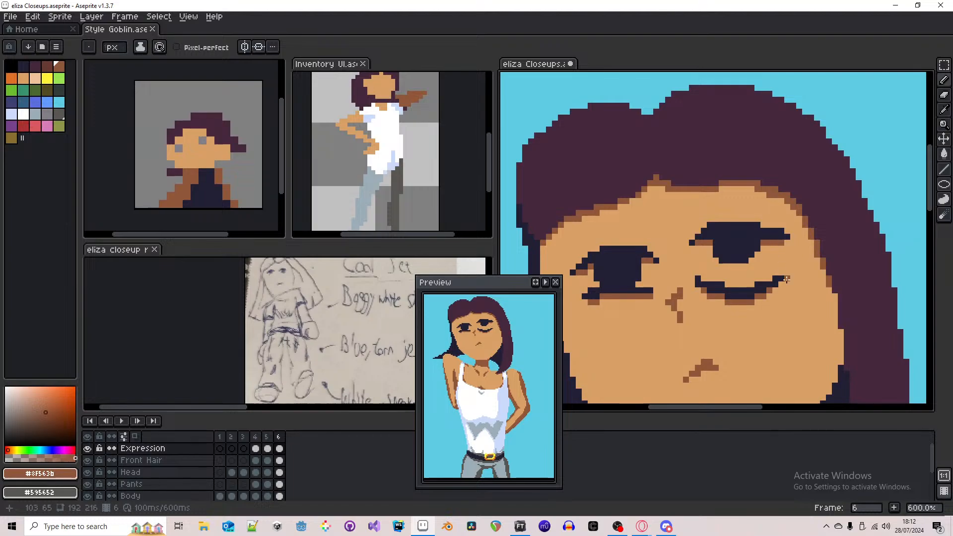
key(Left)
key(Right)
- Select the right lower lid's navy pixels, flip them vertically, raise them three pixels to meet the iris, and clear the selection
scroll(776, 268, up, 2)
key(w)
alt+click(789, 286)
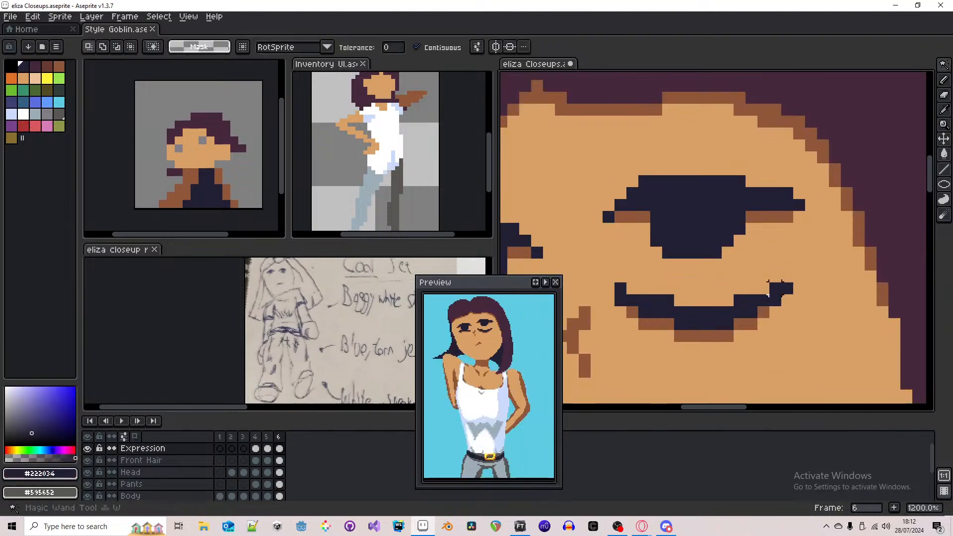
click(775, 288)
key(shift+v)
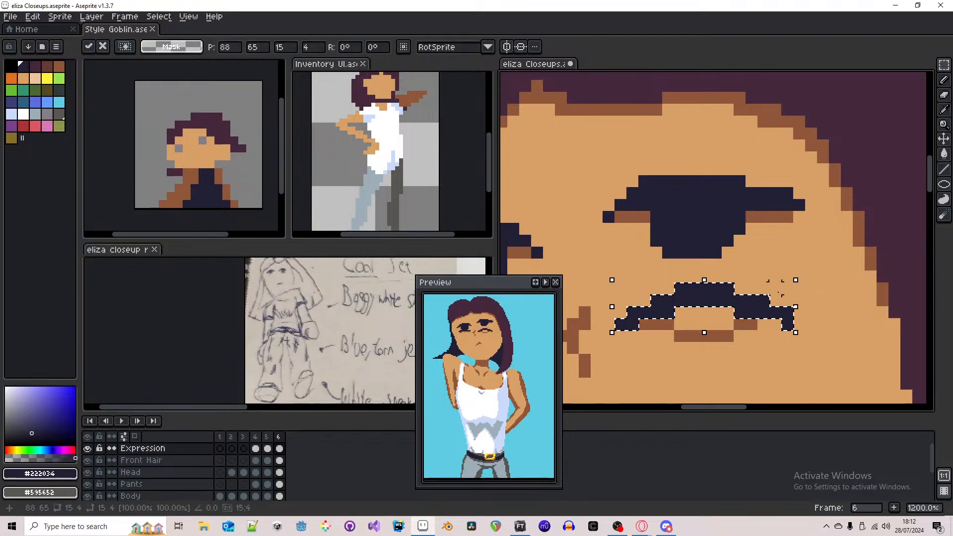
key(Up)
key(Up)
key(Up)
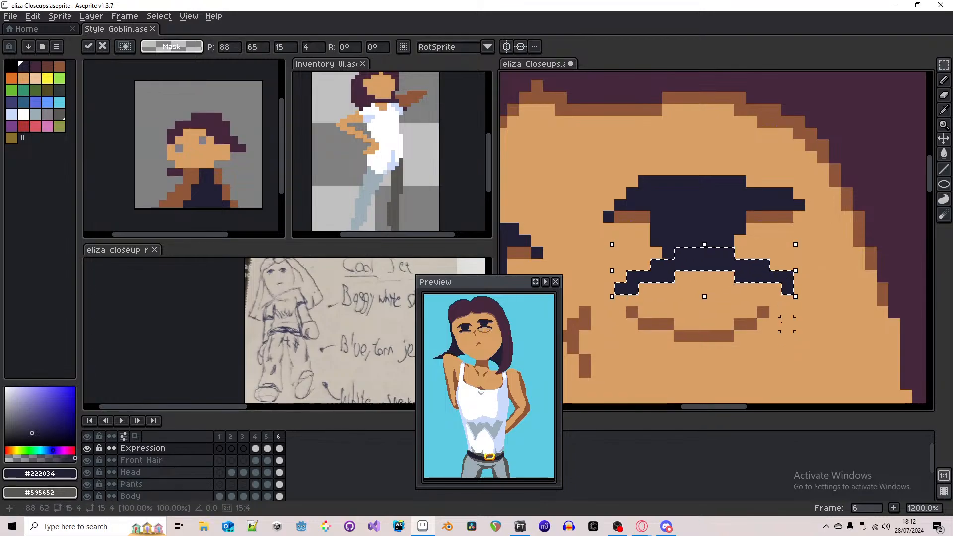
key(ctrl+d)
- Erase the old brown shadow pixels left below the right lower lid
key(e)
mouse_move(751, 312)
mouse_down()
mouse_move(644, 312)
mouse_move(680, 325)
mouse_move(680, 336)
mouse_move(729, 335)
mouse_up()
key(b)
alt+click(708, 334)
key(e)
- Draw a brown #8f563b shadow directly beneath the right lower lid and erase the extra navy pixel at its outer corner
key(b)
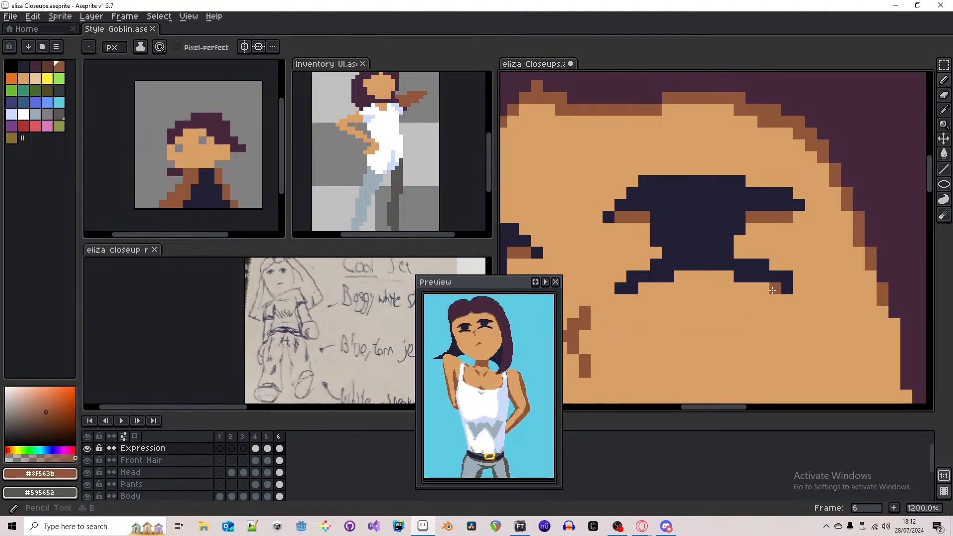
mouse_move(772, 290)
mouse_down()
mouse_move(727, 278)
mouse_move(644, 286)
mouse_up()
key(e)
click(787, 277)
key(b)
scroll(770, 226, down, 5)
scroll(755, 234, up, 3)
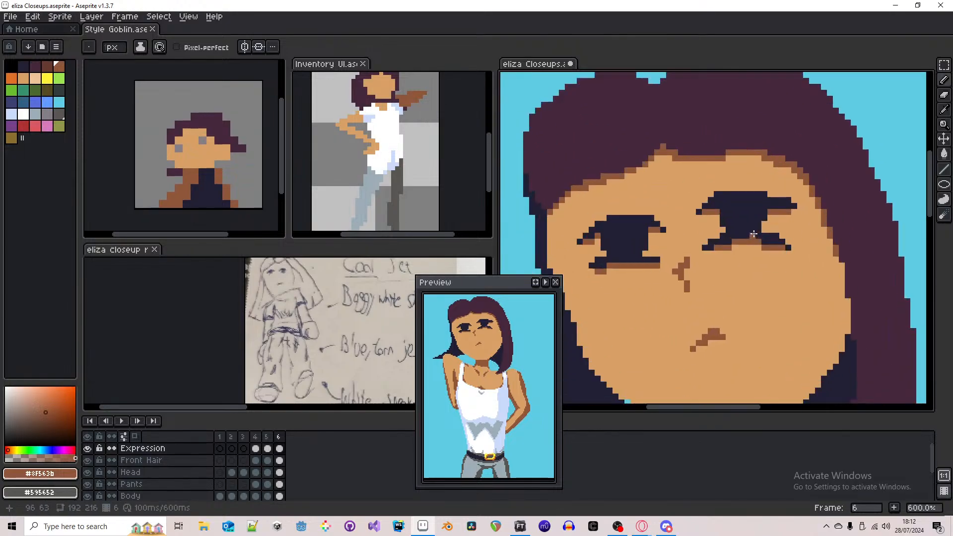
- Examine the reshaped eyes up close and compare them with frame 5's eyes
scroll(754, 234, up, 3)
alt+click(730, 259)
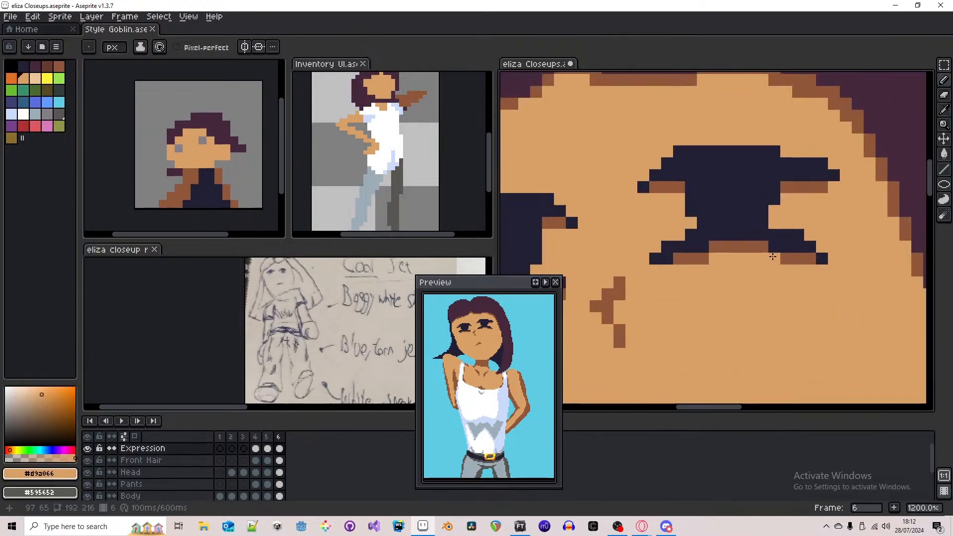
scroll(736, 224, down, 5)
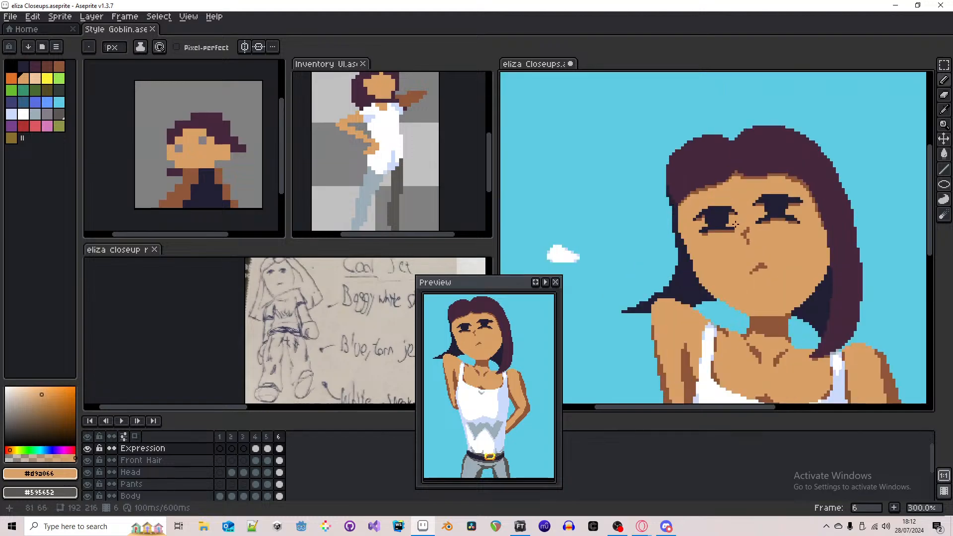
scroll(737, 224, up, 3)
key(Left)
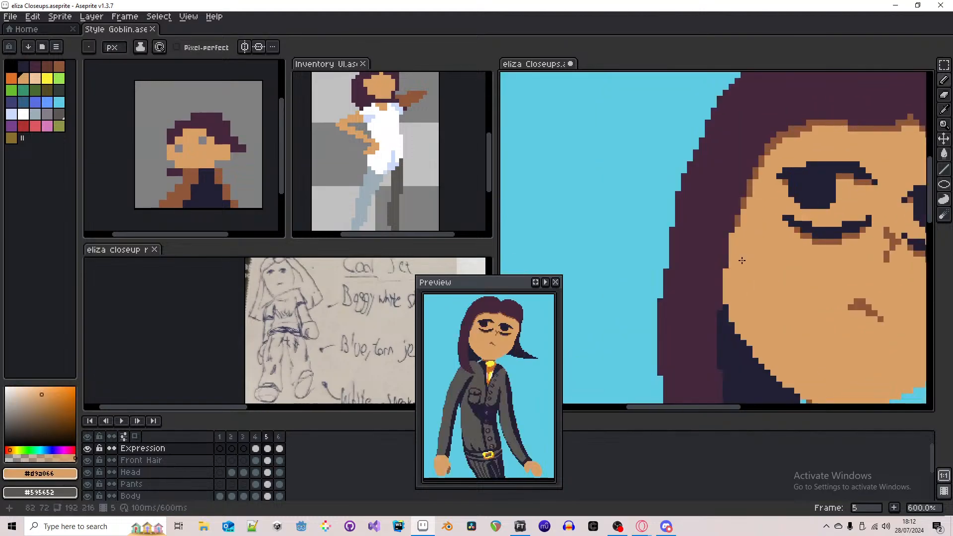
scroll(747, 261, right, 5)
key(Right)
- Try raising the nose-side end of the left lower lid one navy pixel with brown shadow under it, and undo the last stroke
key(e)
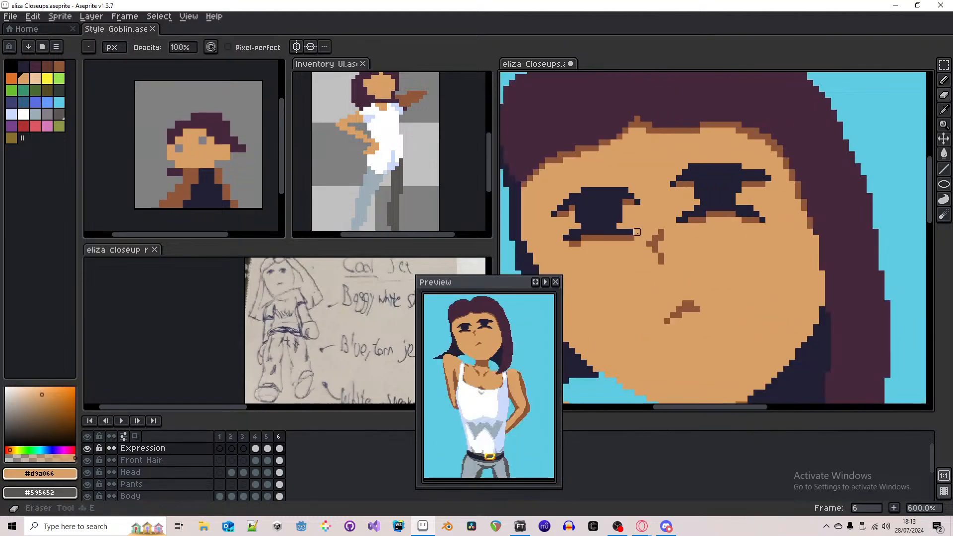
key(b)
alt+click(631, 234)
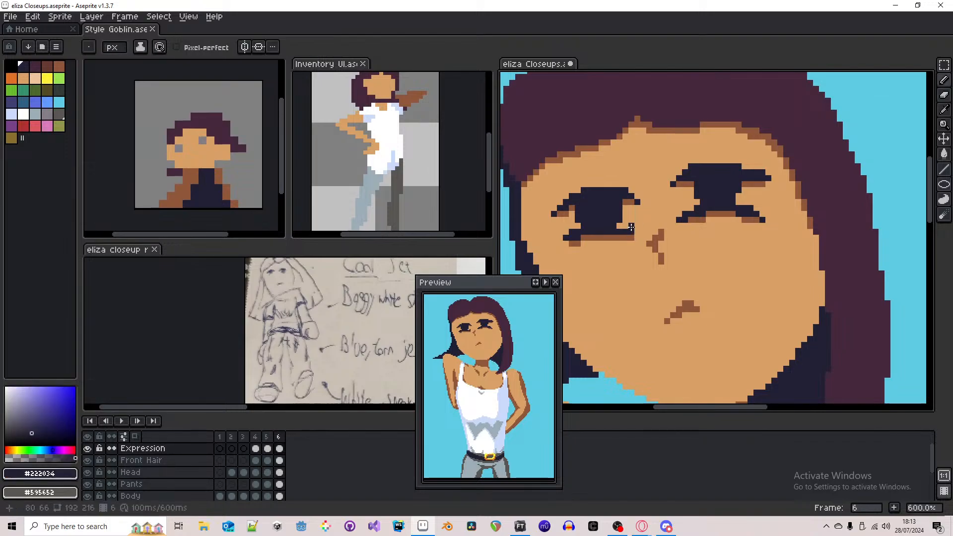
alt+click(633, 229)
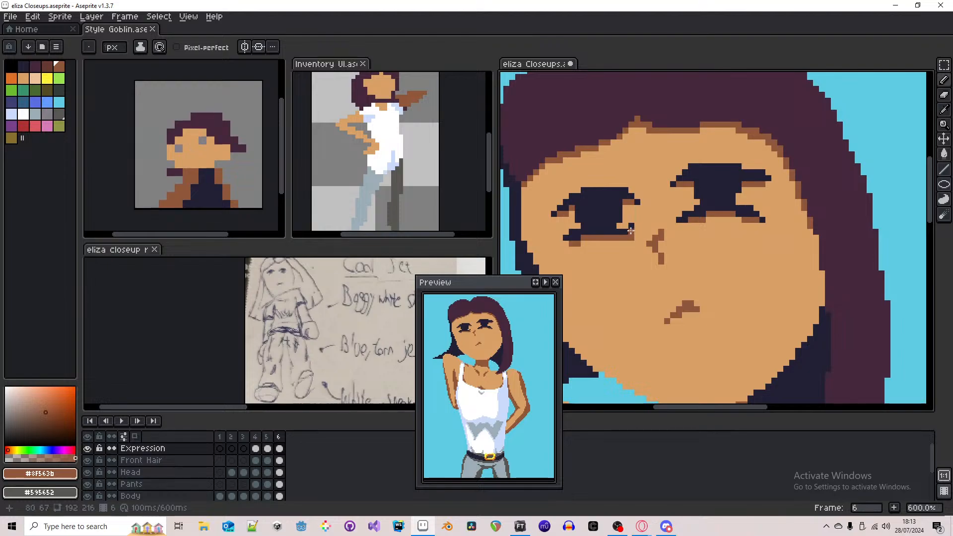
key(e)
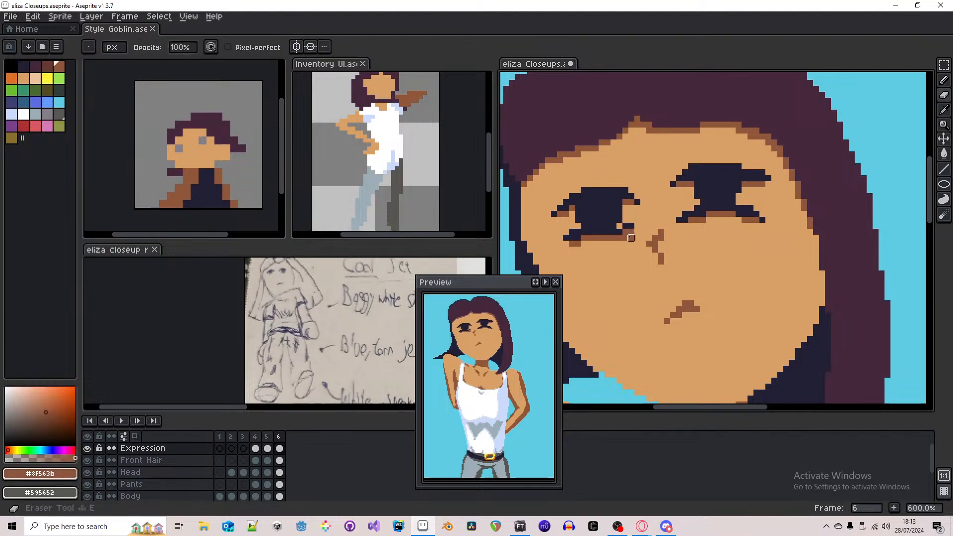
scroll(631, 238, down, 5)
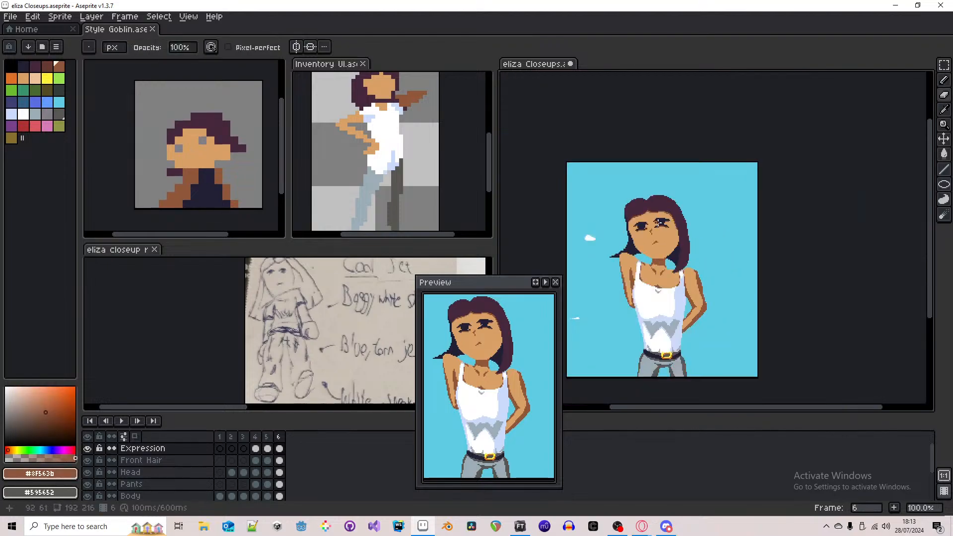
scroll(648, 226, up, 6)
key(ctrl+z)
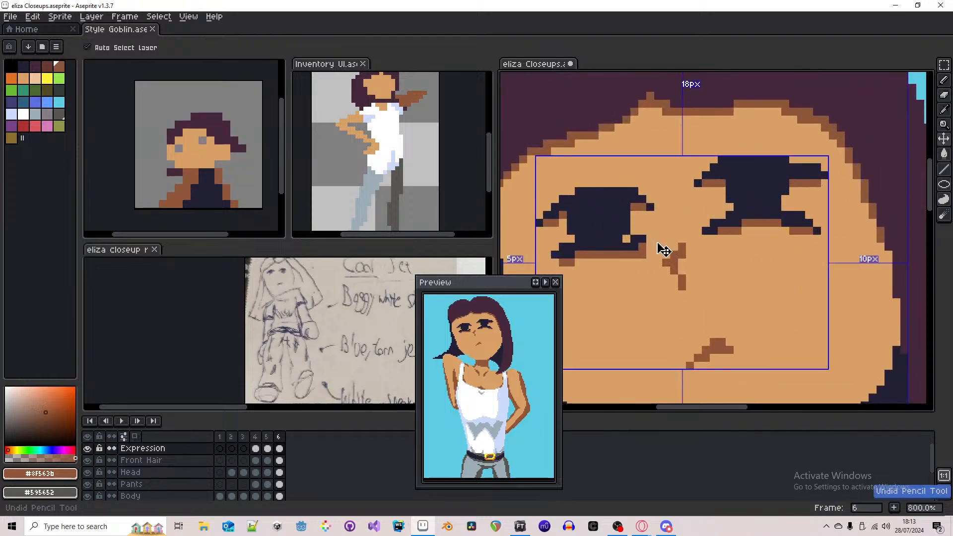
- Rework the left lower lid's nose-side tip by removing its raised navy pixel and finishing the end in brown #8f563b
key(i)
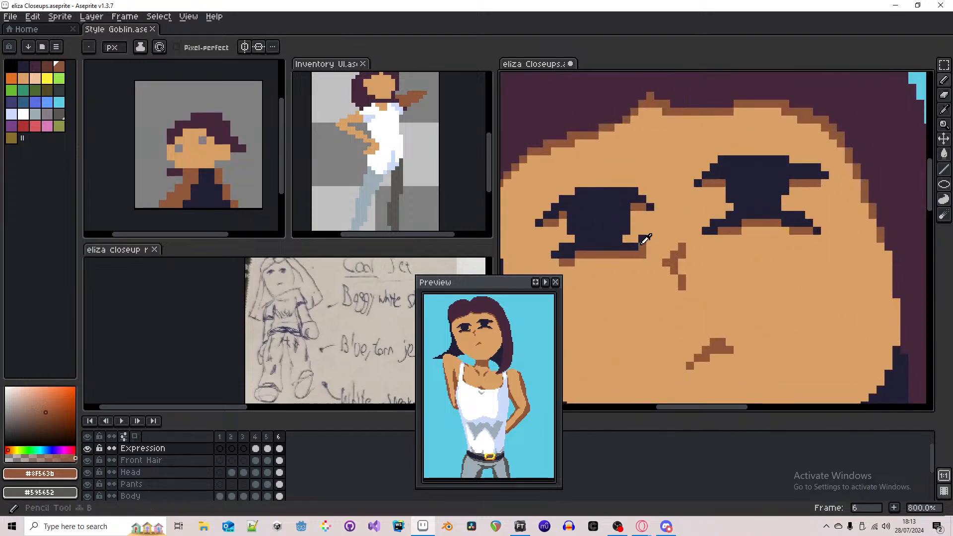
click(646, 237)
key(b)
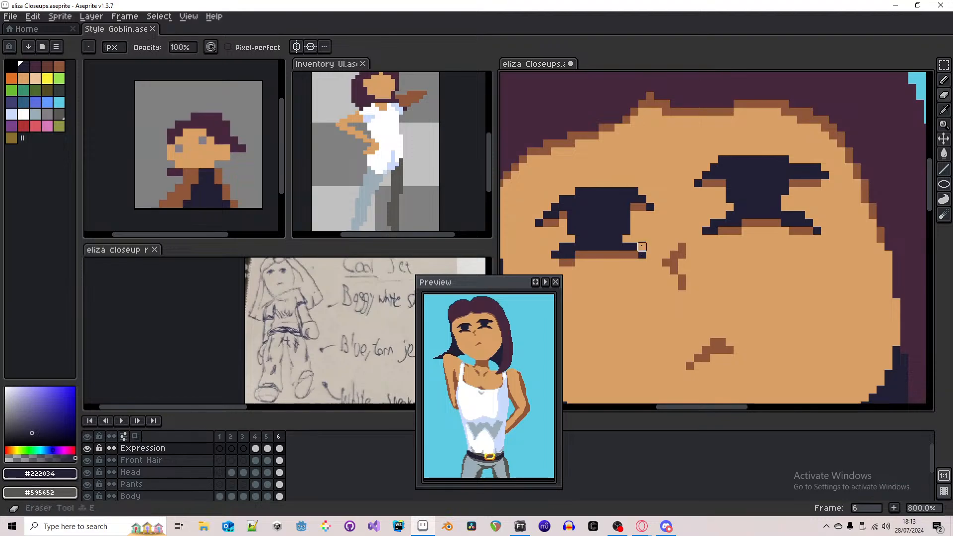
scroll(642, 247, down, 3)
scroll(642, 247, down, 3)
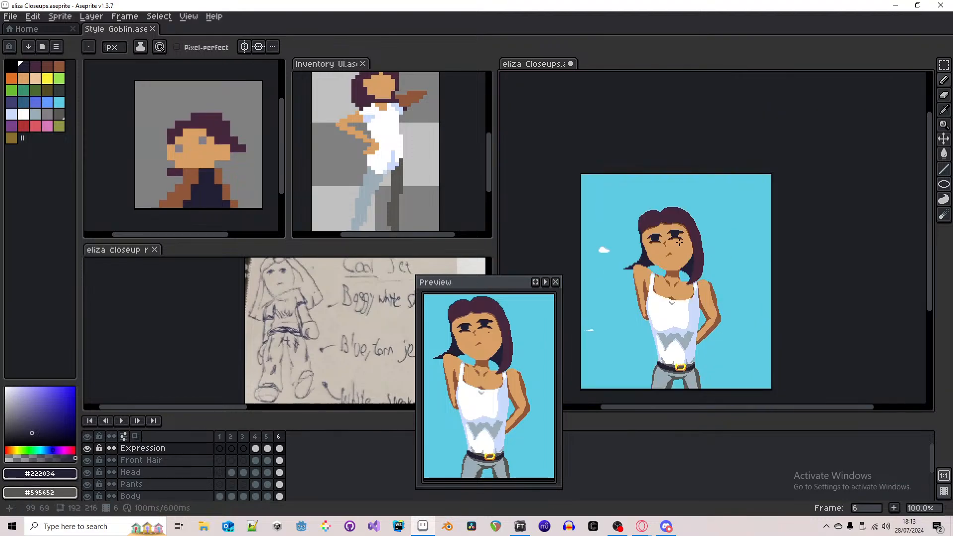
scroll(684, 249, up, 4)
alt+click(654, 243)
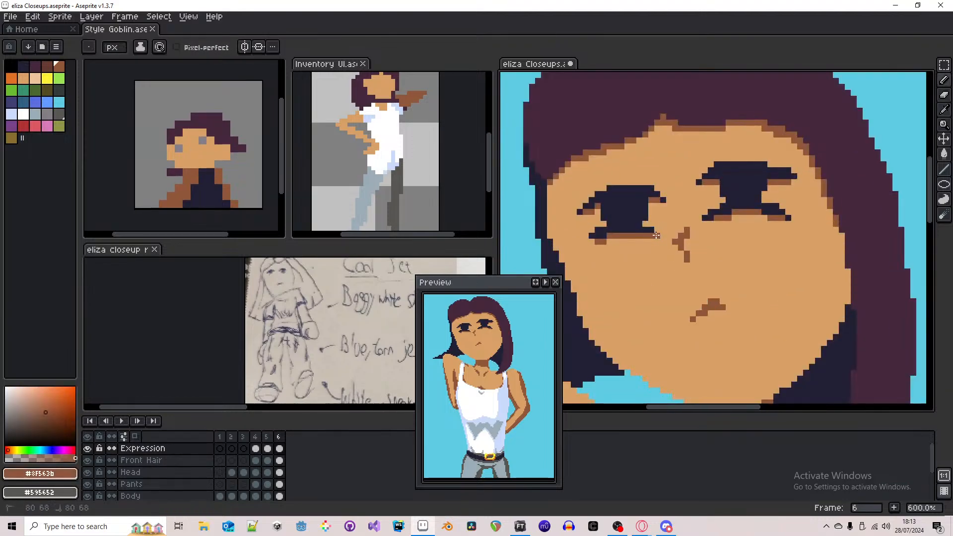
scroll(658, 241, down, 1)
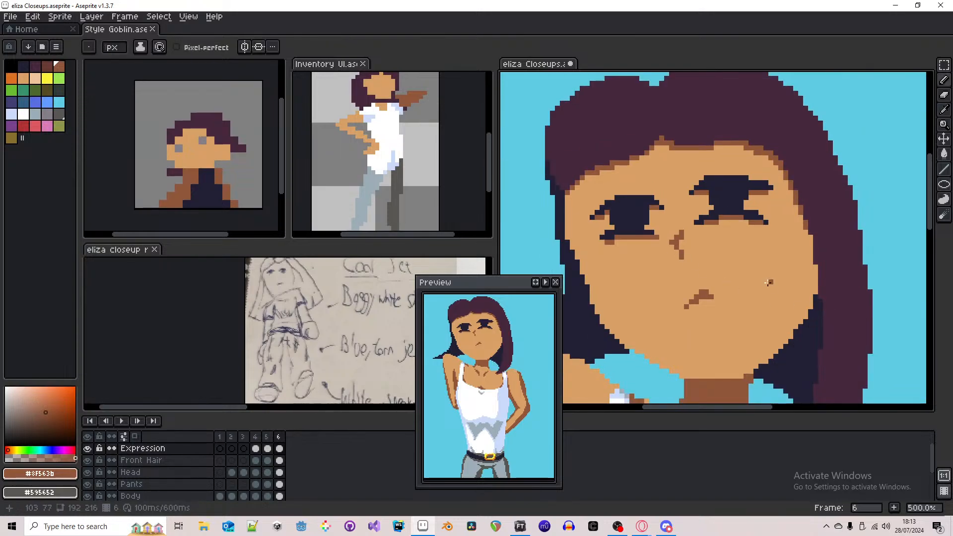
scroll(740, 267, down, 1)
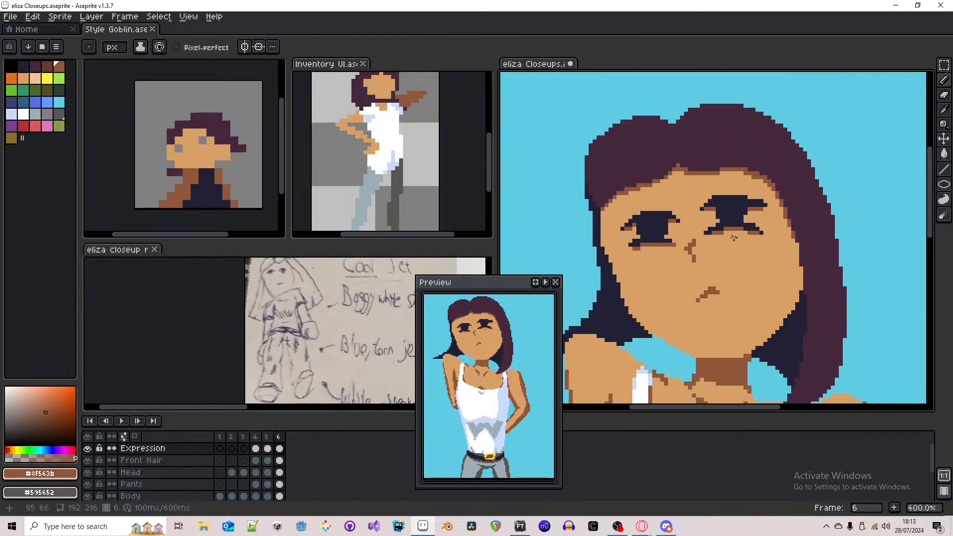
scroll(731, 238, down, 2)
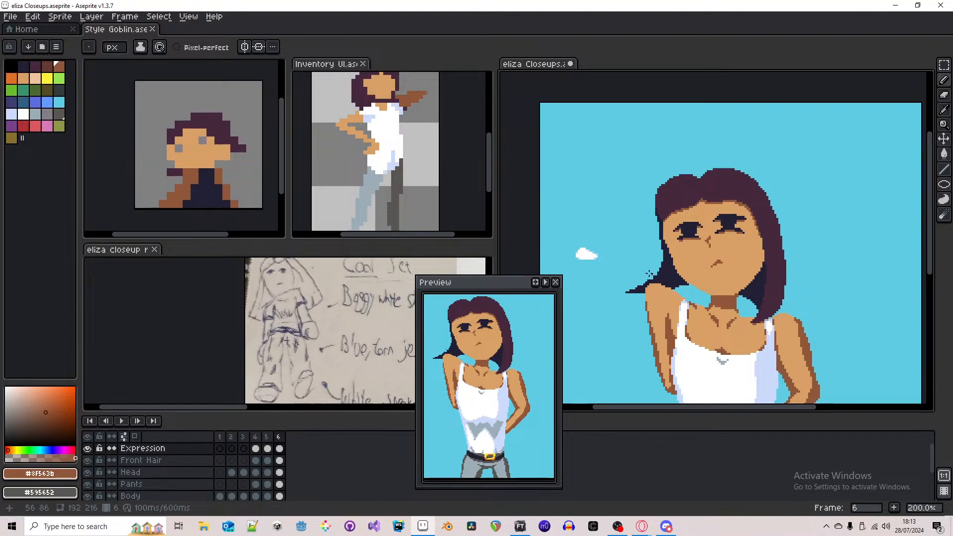
- Thin the brown mouth line to a single pixel by removing the pixels along its underside, using the sketch as reference
drag(327, 318, 323, 328)
middle_click(695, 218)
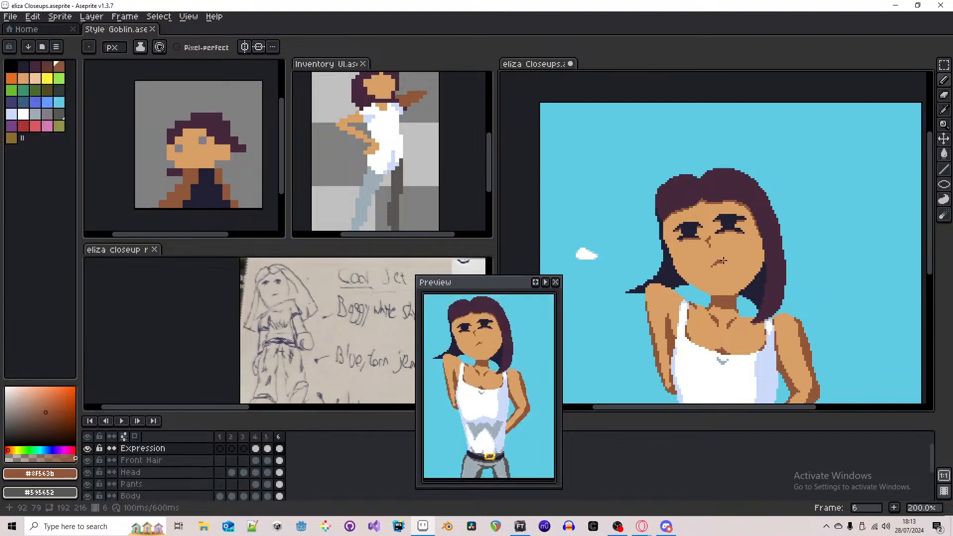
alt+click(726, 191)
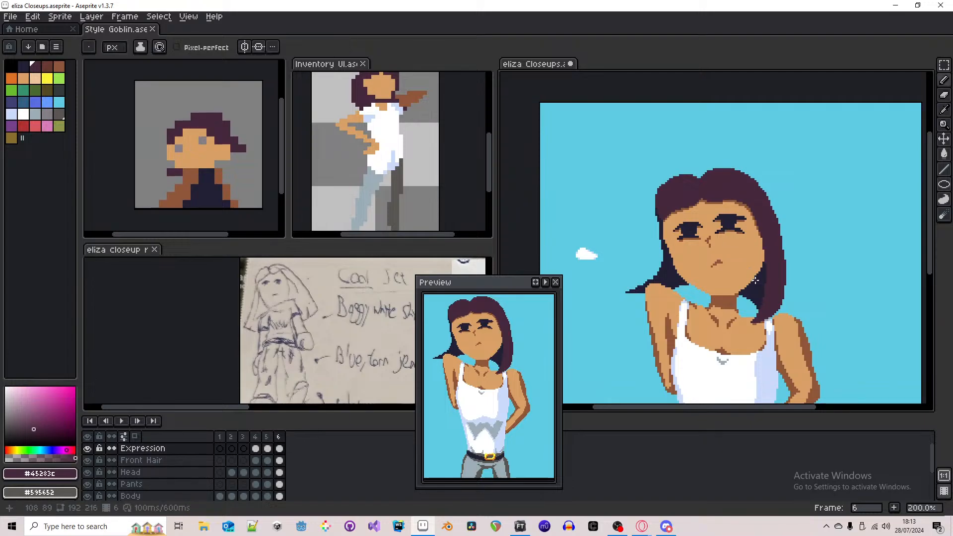
scroll(759, 257, up, 4)
alt+click(717, 261)
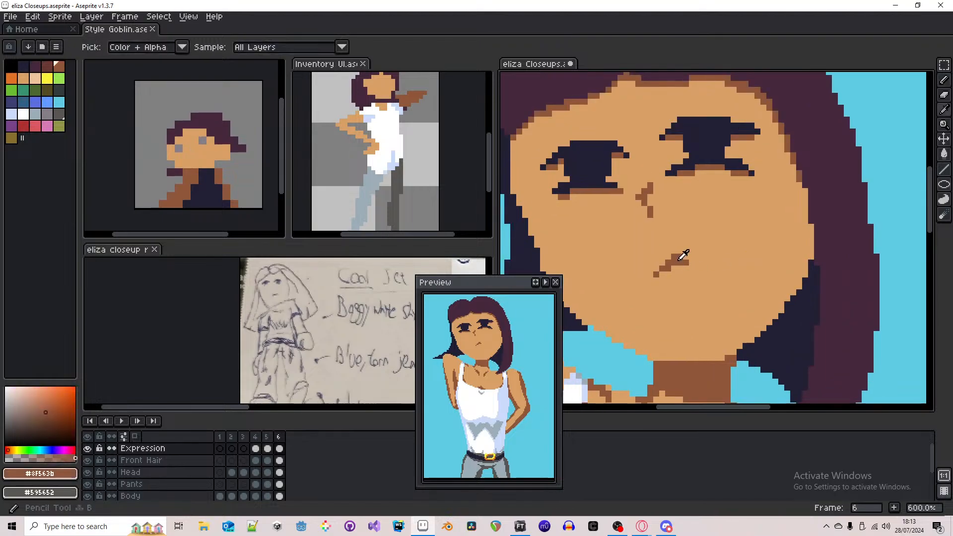
scroll(717, 262, up, 2)
click(639, 276)
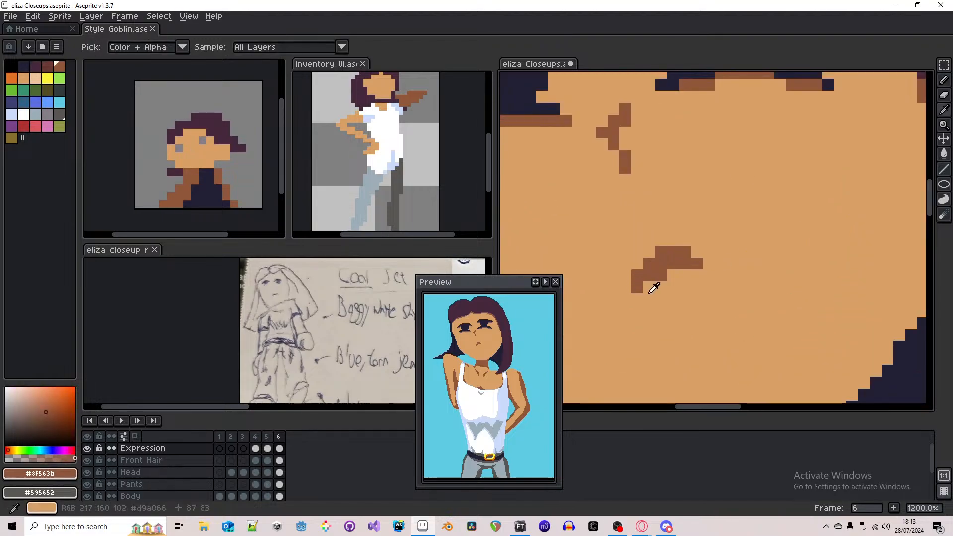
alt+click(650, 290)
drag(638, 287, 647, 282)
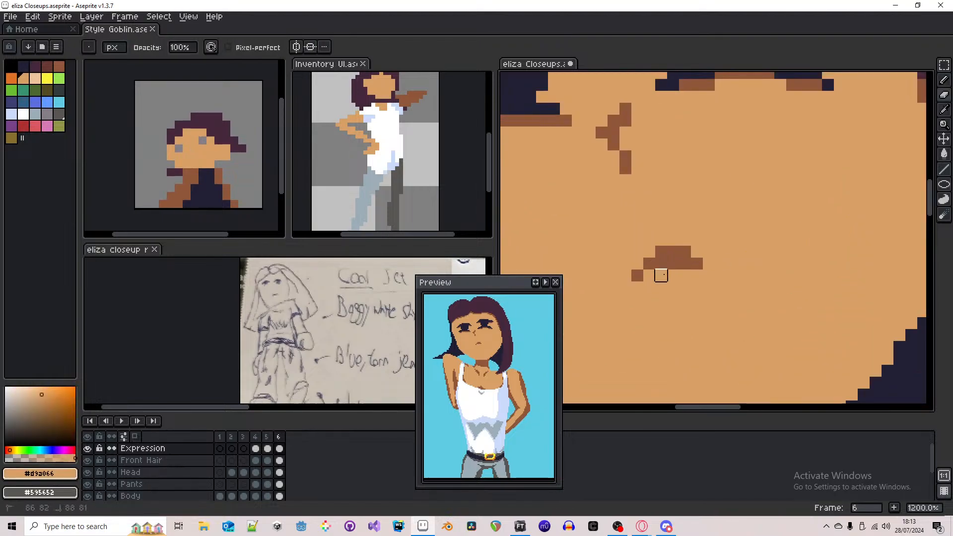
click(673, 264)
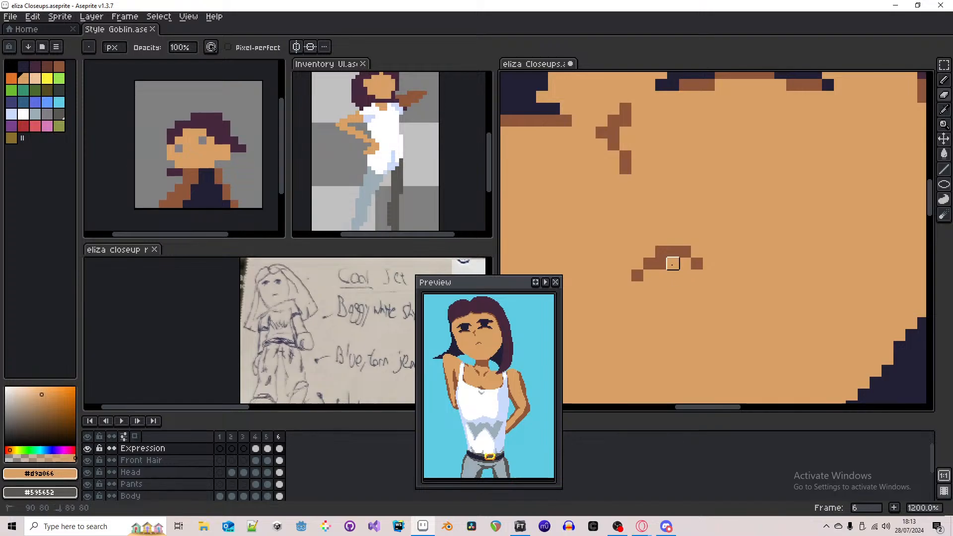
click(662, 263)
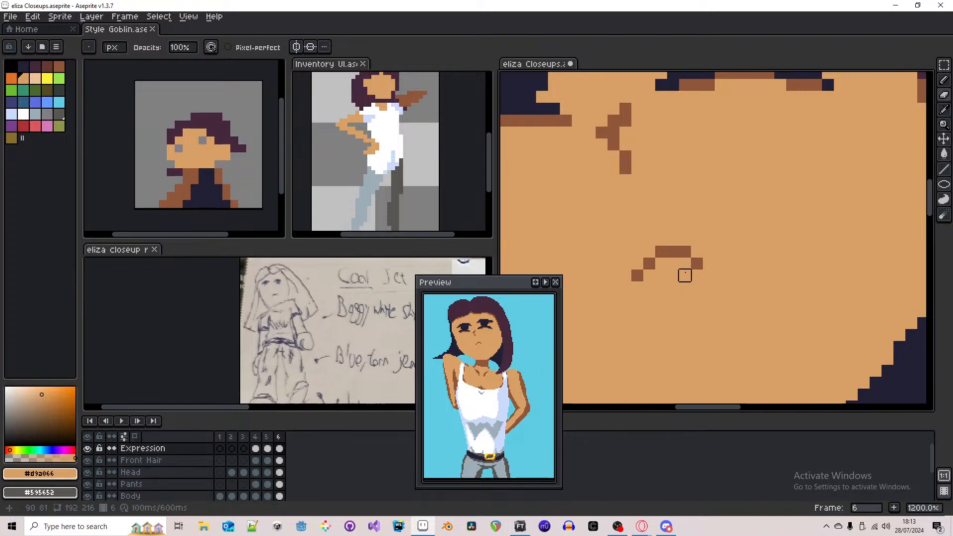
- Raise the mouth's left corner one pixel in brown #8f563b so it lines up with the right corner, erasing the surplus pixels
key(b)
alt+click(641, 273)
drag(638, 264, 648, 253)
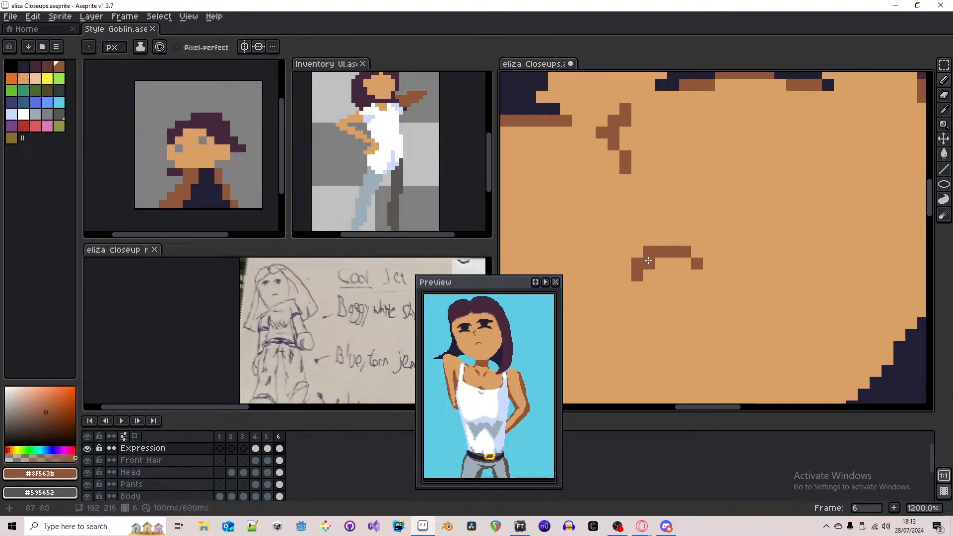
key(e)
click(638, 276)
click(650, 254)
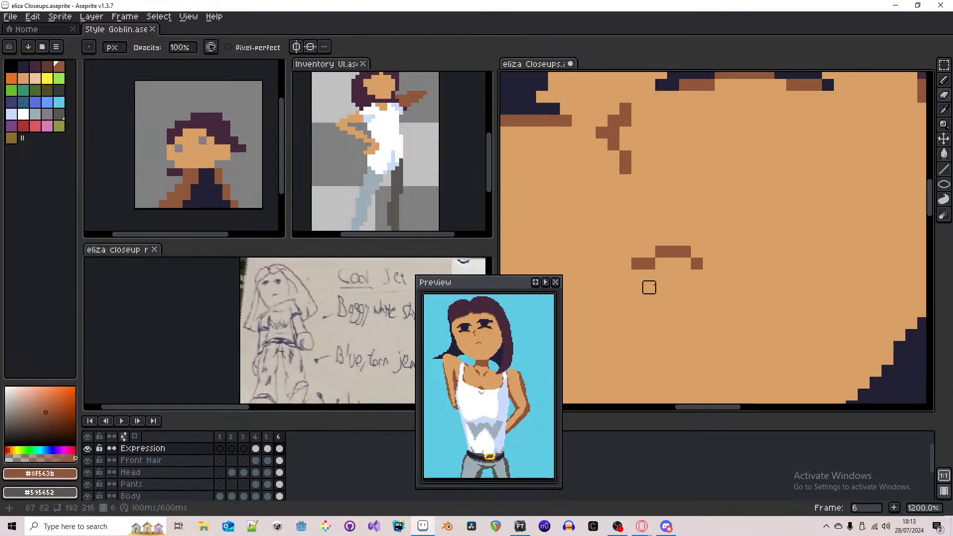
- Flip the brown mouth line horizontally and move it two pixels down
key(m)
drag(696, 264, 624, 237)
key(shift+h)
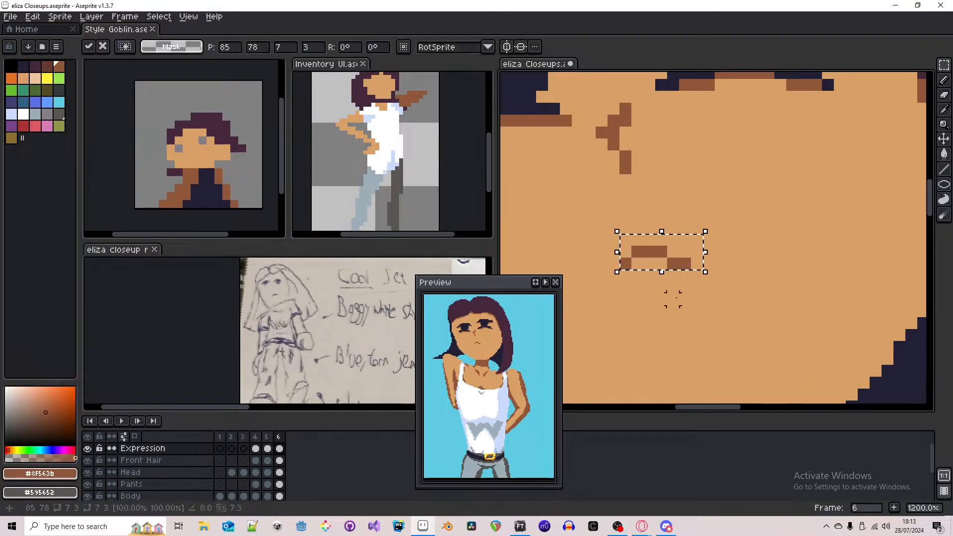
key(Right)
key(Down)
key(Down)
key(Left)
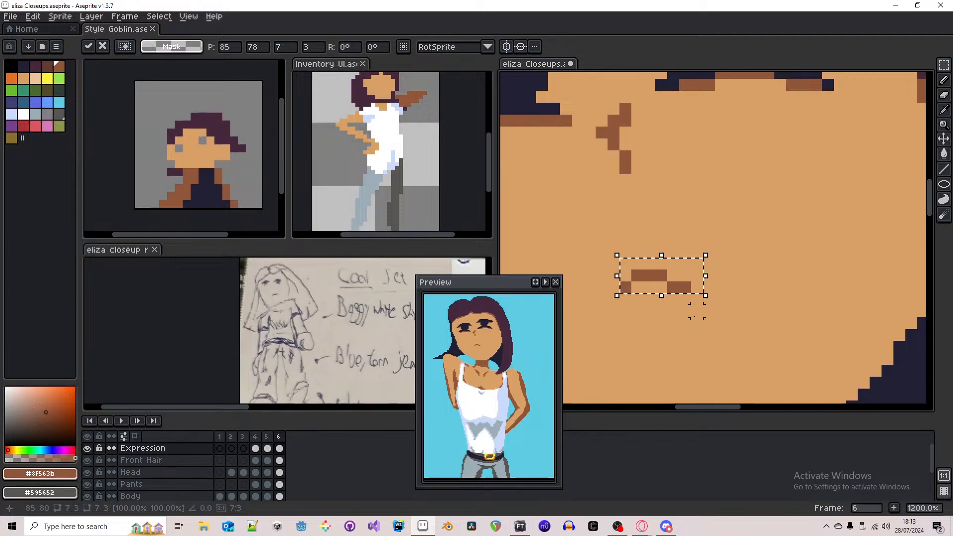
click(708, 323)
scroll(709, 323, down, 5)
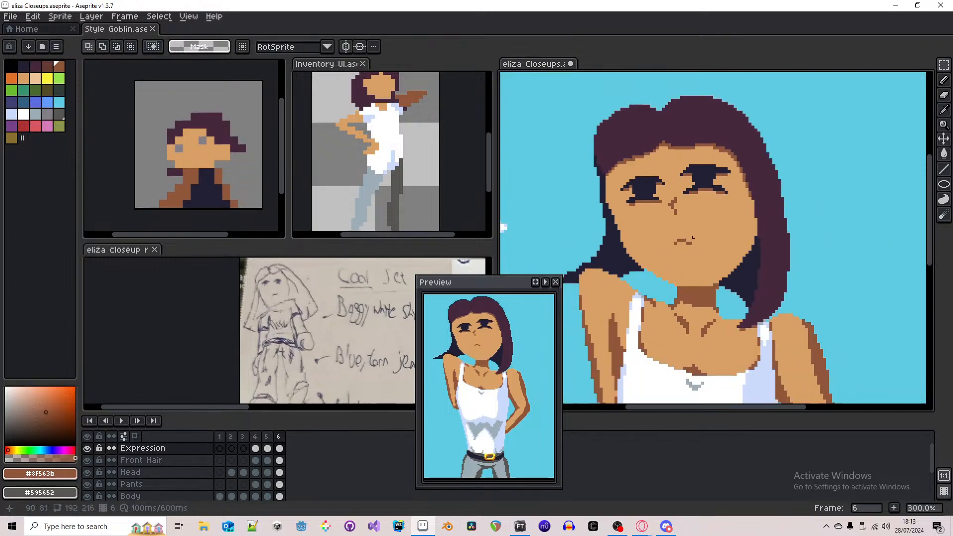
- Select the nose on the Expression layer and move it one pixel down
scroll(680, 211, up, 2)
mouse_move(662, 185)
mouse_down()
mouse_move(678, 232)
mouse_move(653, 192)
mouse_up()
key(Down)
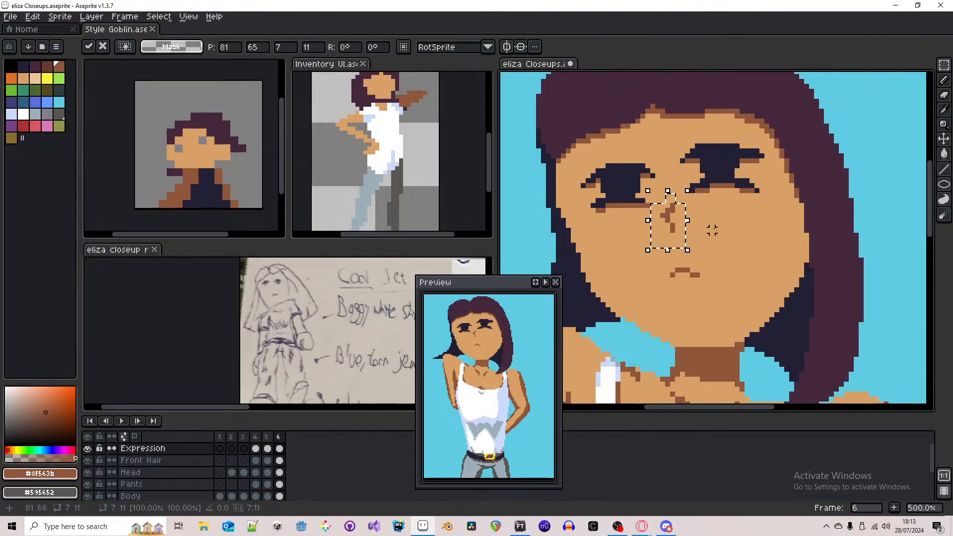
click(712, 230)
scroll(712, 230, down, 2)
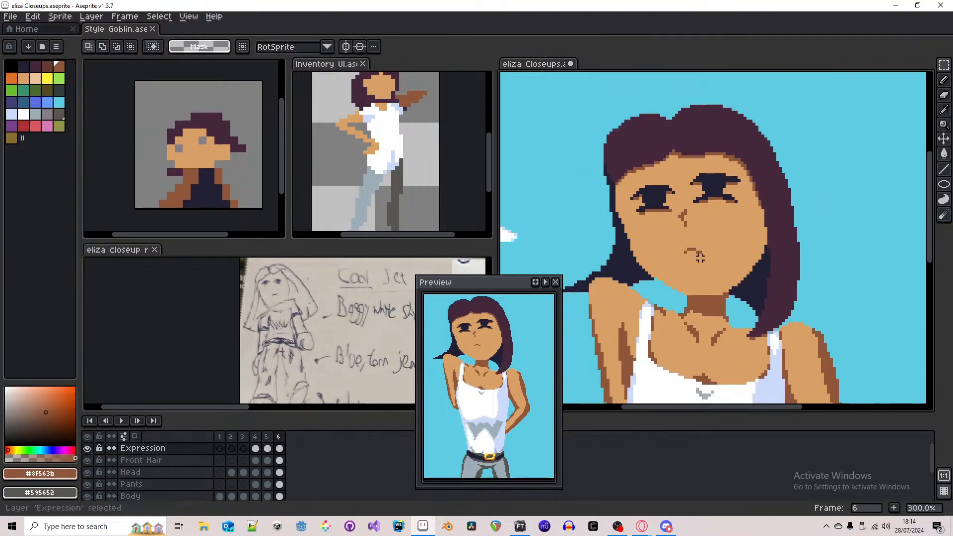
- On the Front Hair layer, raise the crown with a larger #45283c brush and draw a long strand from it past the right shoulder
key(Down)
key(b)
alt+click(702, 123)
drag(700, 119, 693, 160)
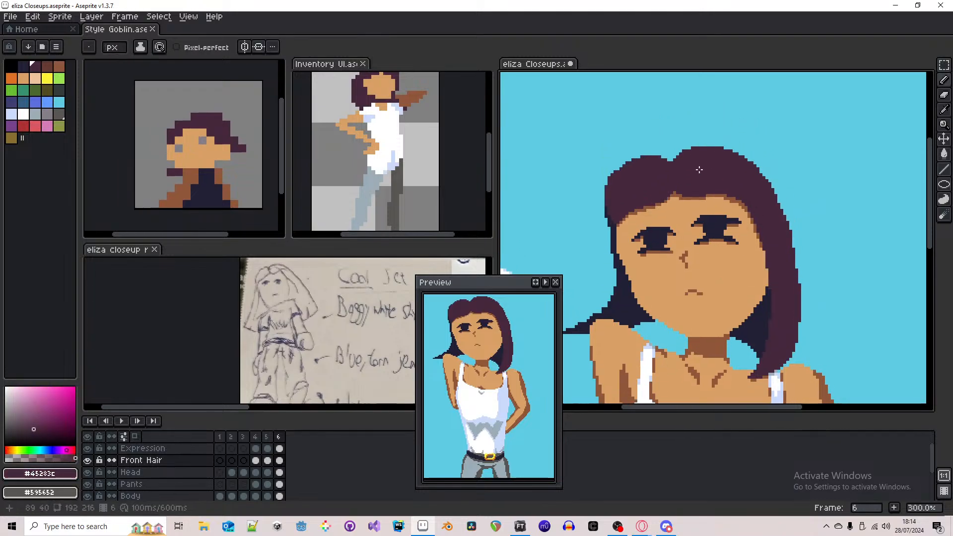
scroll(107, 32, up, 1)
click(113, 36)
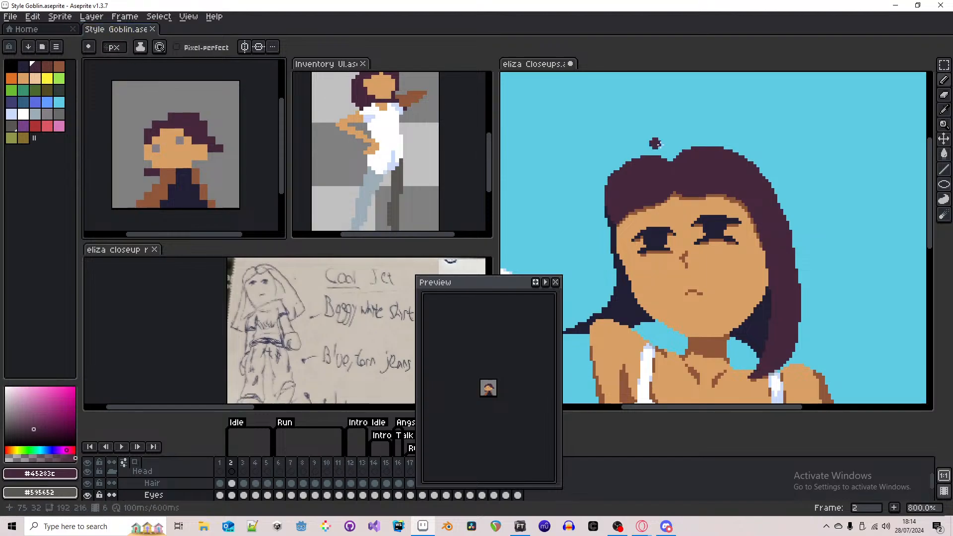
click(684, 153)
drag(711, 144, 738, 151)
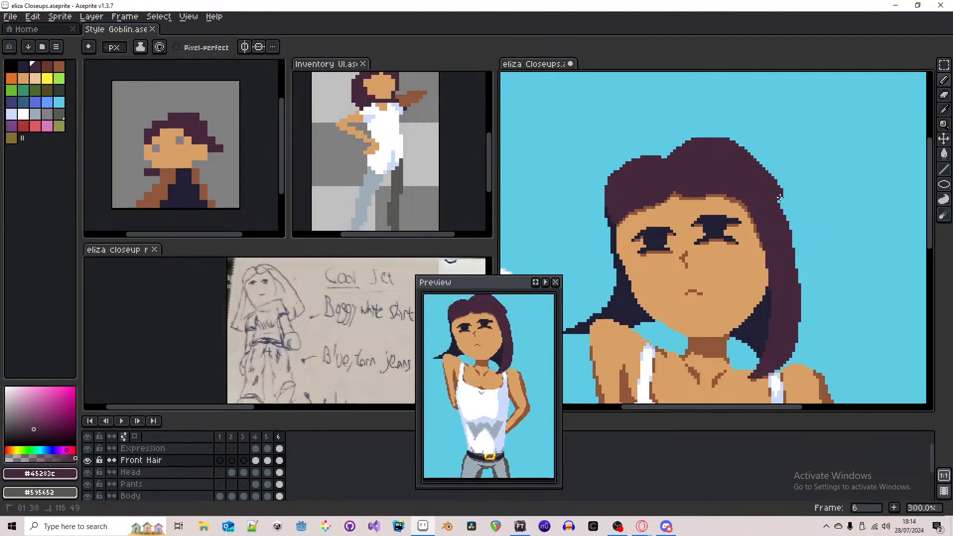
drag(780, 197, 807, 240)
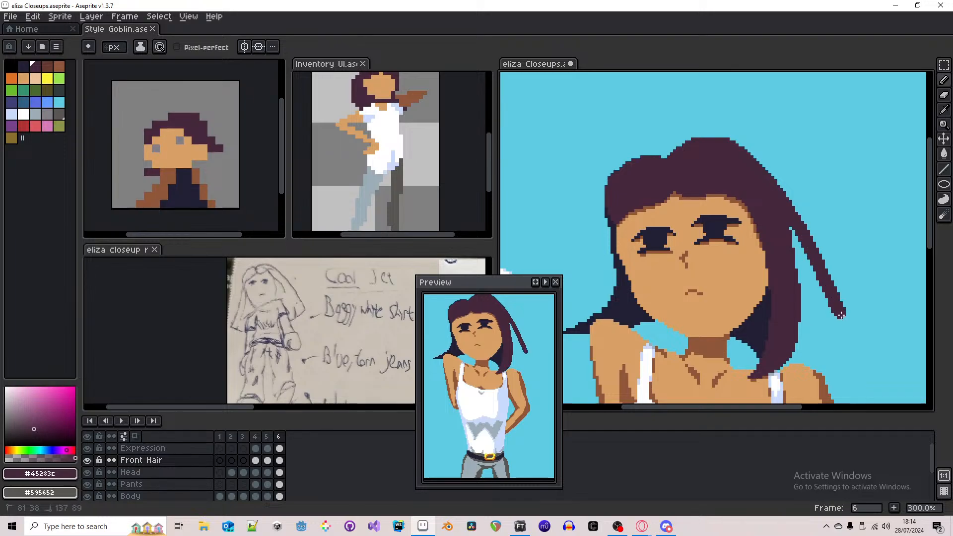
mouse_move(844, 317)
mouse_down()
mouse_move(815, 215)
mouse_move(840, 283)
mouse_move(841, 242)
mouse_move(834, 274)
mouse_move(843, 295)
mouse_up()
- Select the lower part of the new right strand and transfer it from Front Hair to frame 6 of the Back Hair layer
key(m)
drag(790, 206, 790, 207)
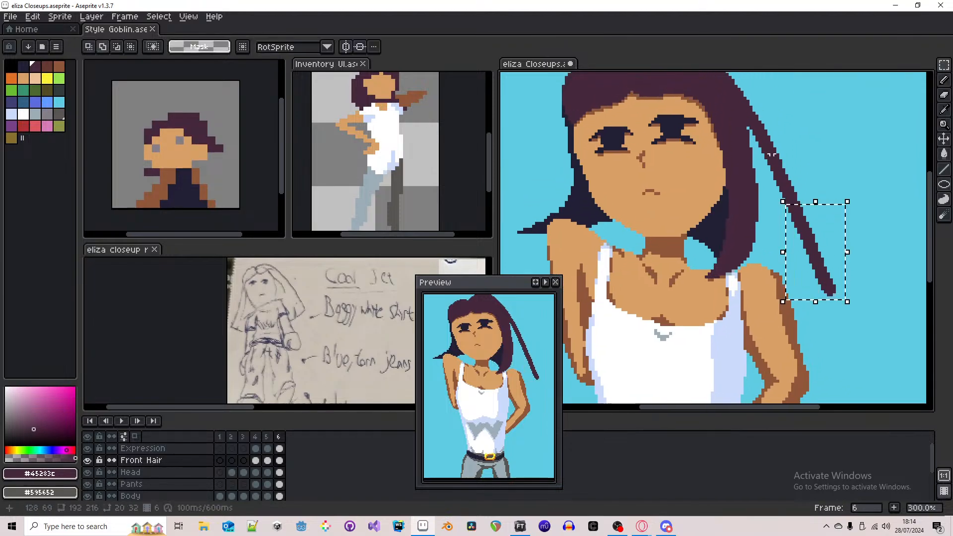
drag(757, 146, 803, 199)
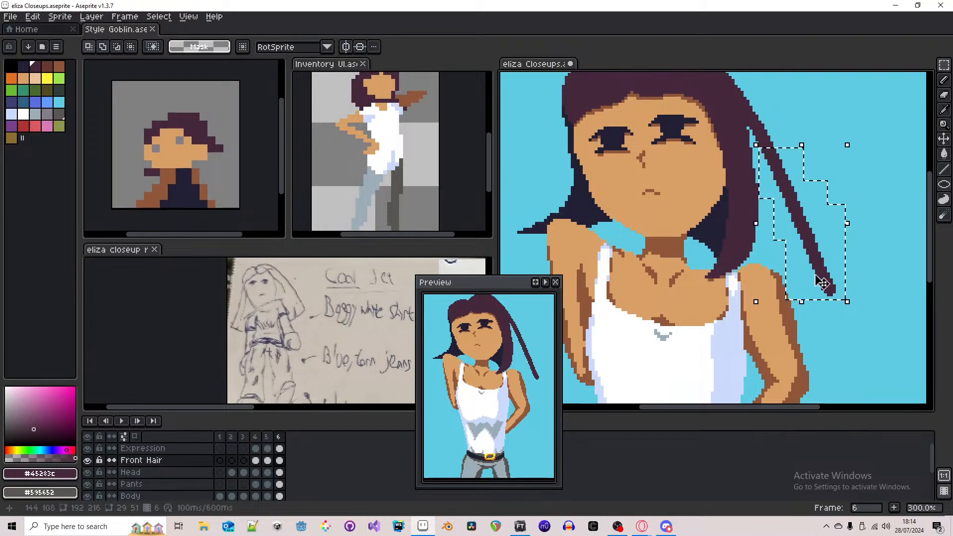
key(Delete)
scroll(187, 474, down, 2)
click(280, 460)
key(ctrl+z)
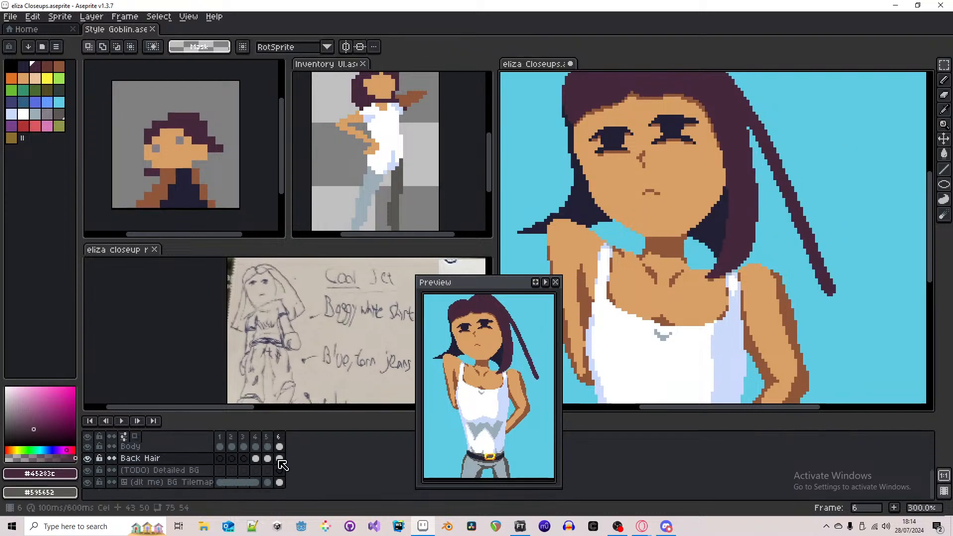
- Draw the hair's lower edge in navy #222034 on Back Hair, from the right strand's tip to the arm and outward beside the left arm
scroll(279, 457, up, 3)
key(b)
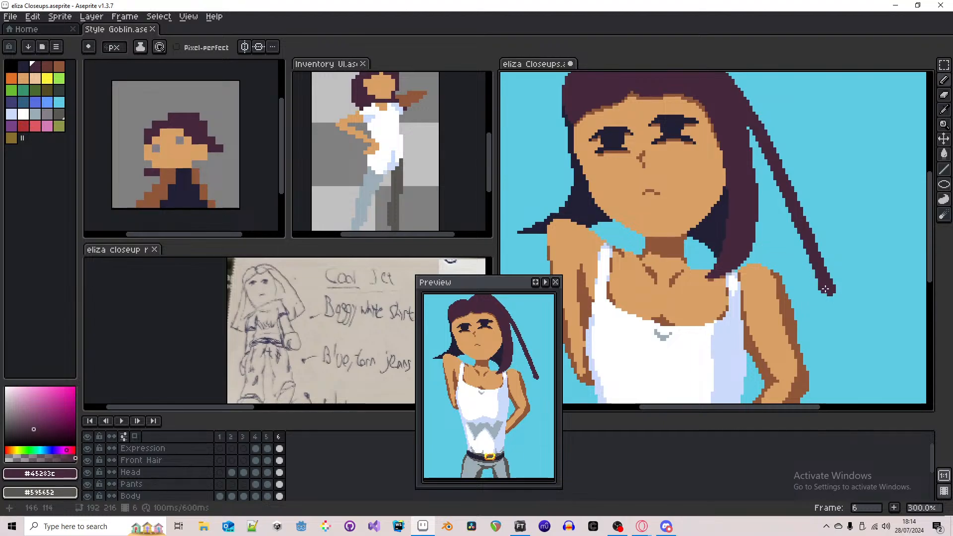
drag(823, 288, 853, 283)
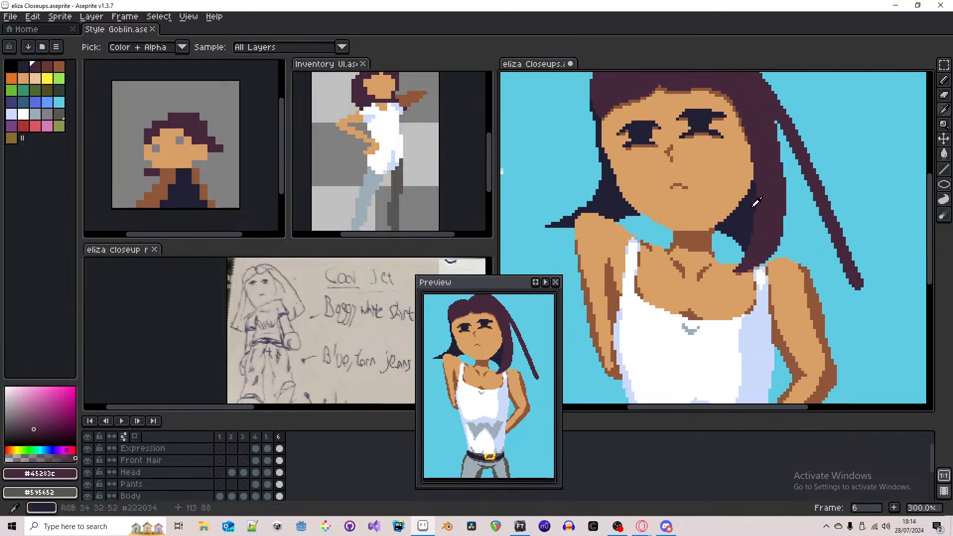
alt+right_click(855, 282)
right_click(855, 286)
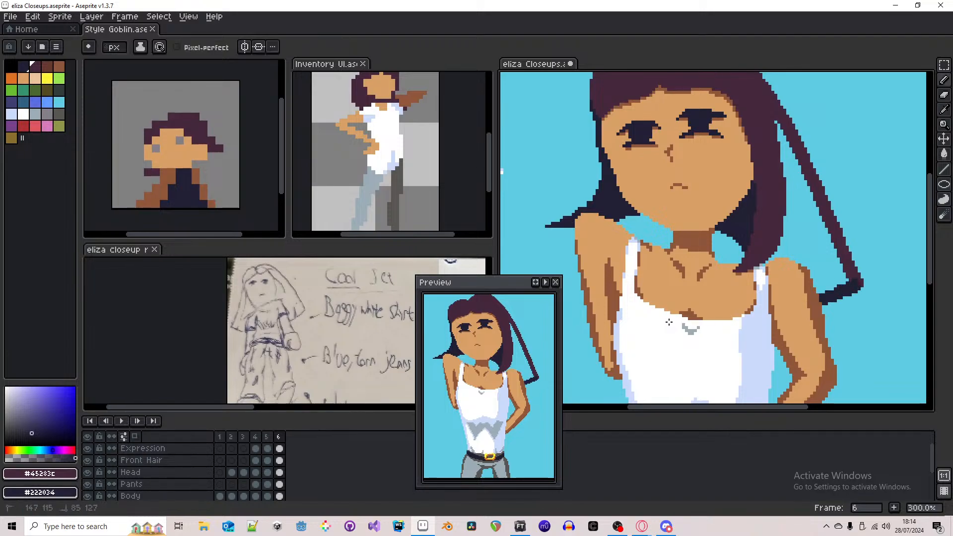
mouse_move(615, 318)
mouse_down()
mouse_move(547, 304)
mouse_move(712, 314)
mouse_up()
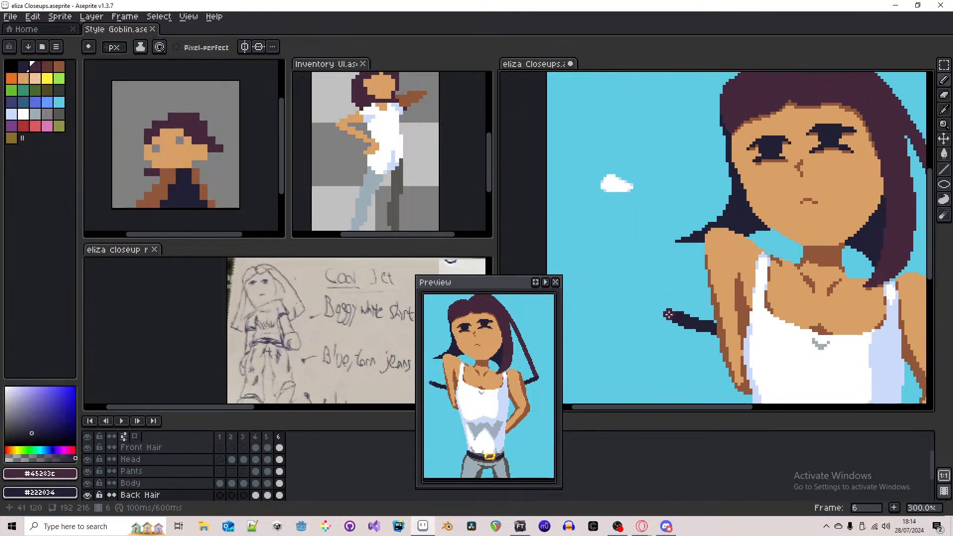
- Erase the old navy back-hair lock between the left cheek and the raised shoulder with an enlarged eraser
key(e)
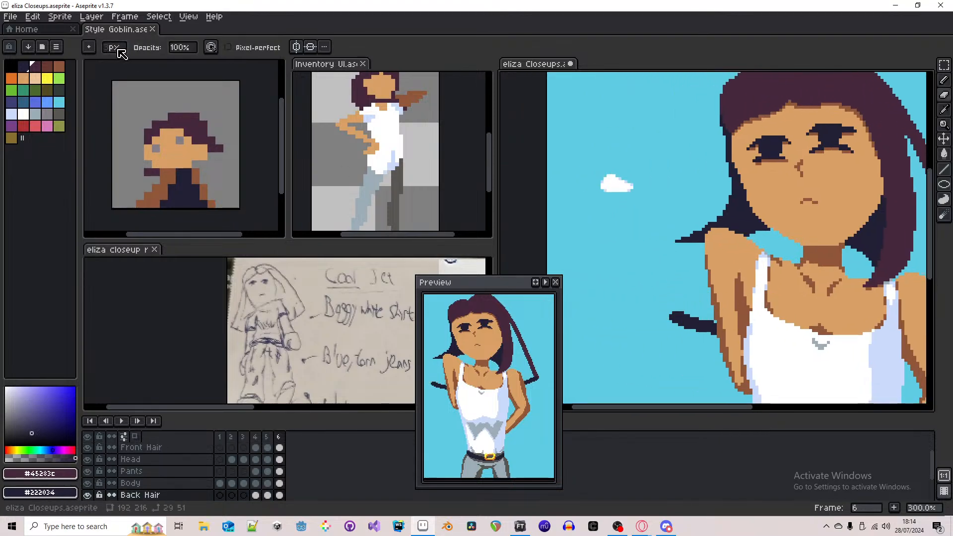
scroll(117, 49, up, 7)
mouse_move(676, 233)
mouse_down()
mouse_move(724, 222)
mouse_move(726, 208)
mouse_move(730, 225)
mouse_move(727, 182)
mouse_move(751, 223)
mouse_up()
key(b)
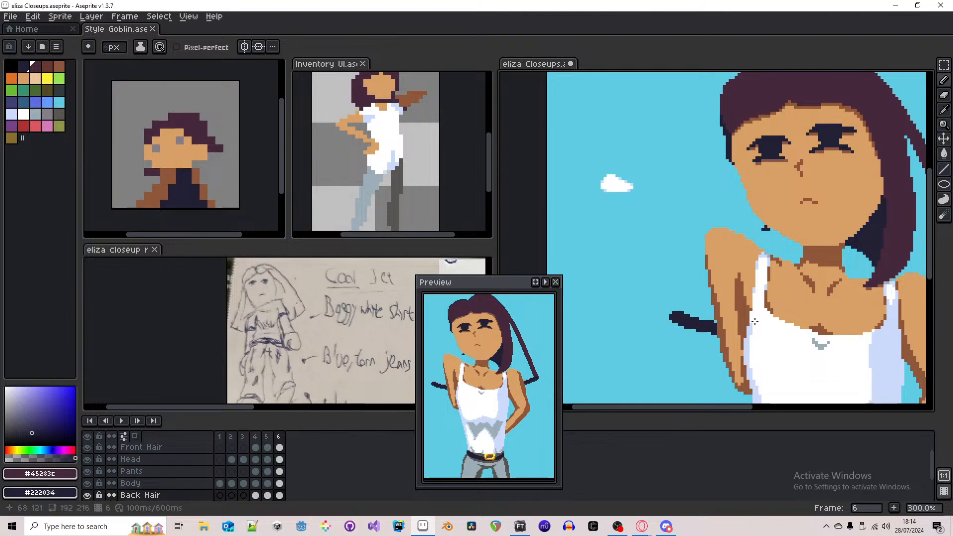
- Draw the left outer strand in #45283c from the navy hem's tip up to the crown, undoing the misplaced strokes
click(676, 314)
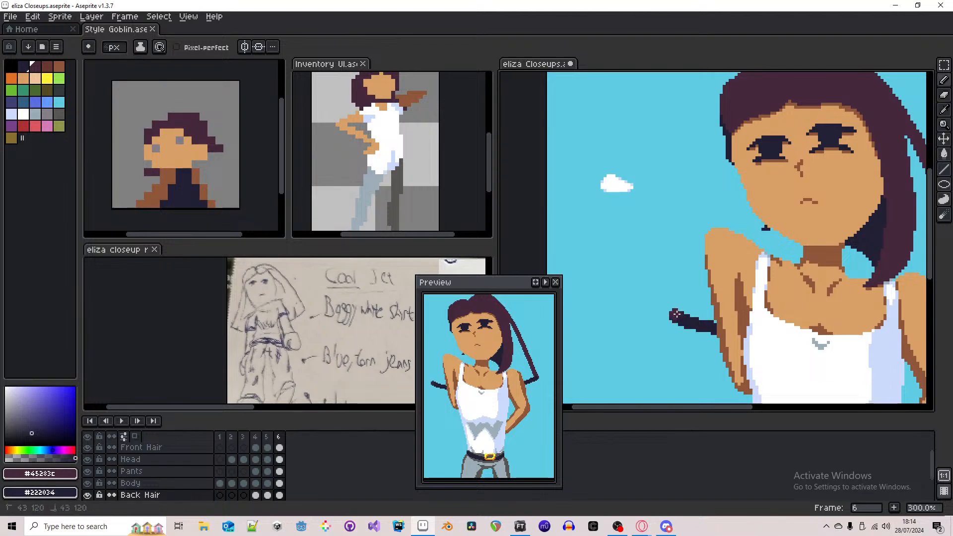
drag(689, 285, 702, 242)
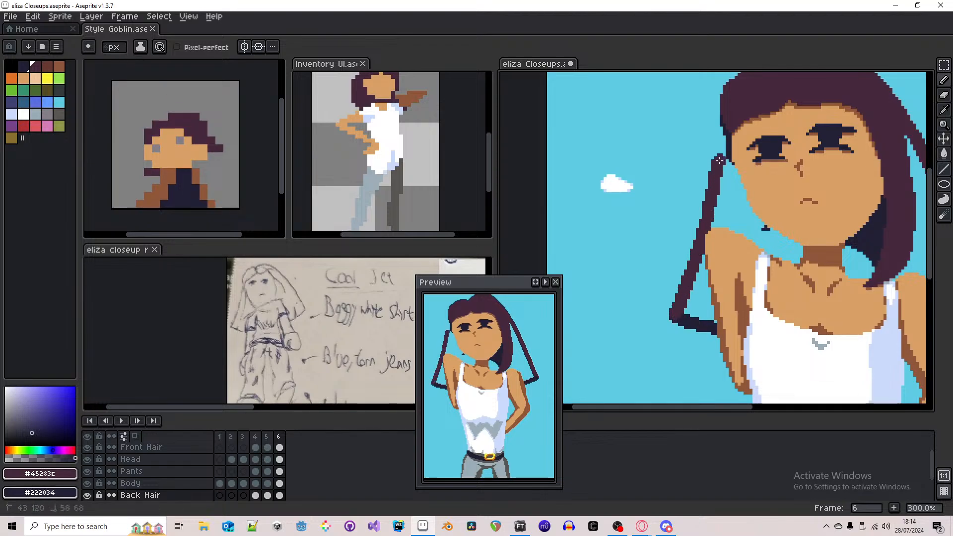
drag(725, 131, 726, 133)
key(ctrl+z)
mouse_move(677, 314)
mouse_down()
mouse_move(718, 175)
mouse_move(718, 110)
mouse_move(723, 151)
mouse_move(706, 229)
mouse_move(666, 315)
mouse_up()
key(ctrl+z)
scroll(666, 312, up, 2)
scroll(655, 351, down, 3)
scroll(656, 349, up, 5)
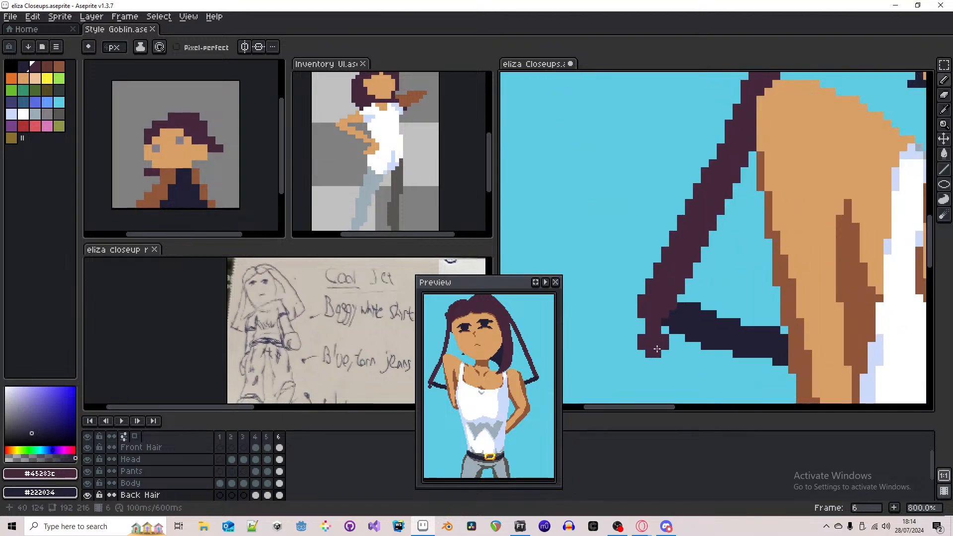
- Erase the surplus pixels at the left strand's lower tip and the bump beside the crown
key(e)
drag(641, 315, 649, 322)
scroll(642, 336, down, 5)
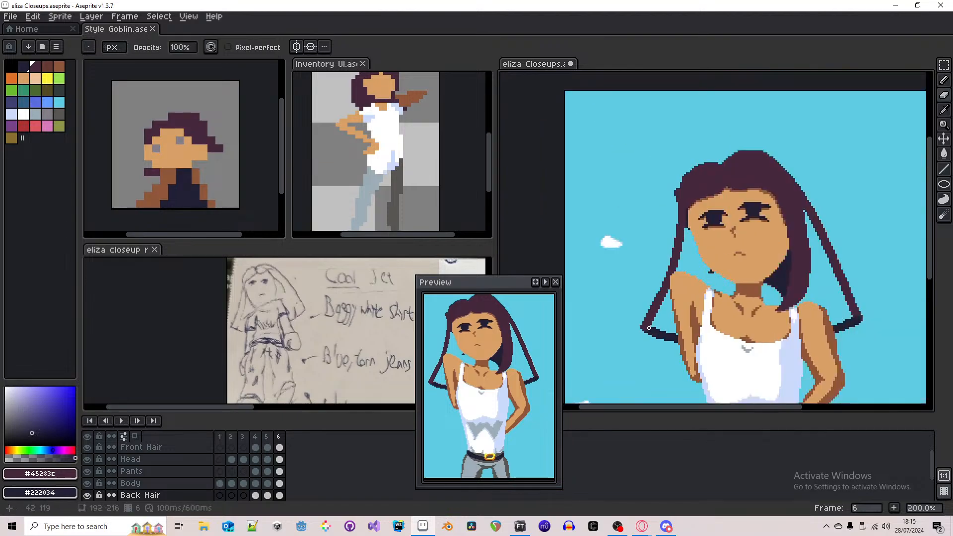
scroll(663, 198, up, 4)
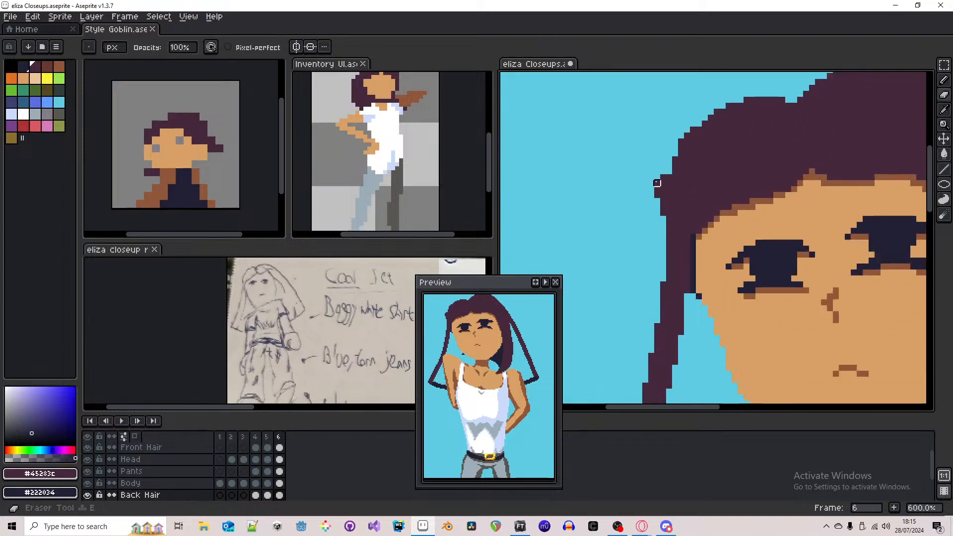
key(b)
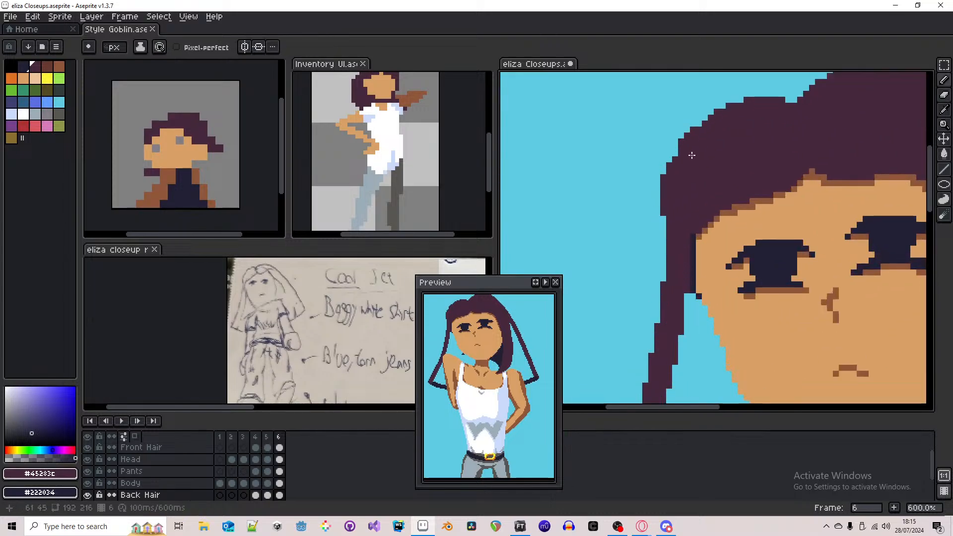
- Bridge the gaps between the head and both outer strands in navy #222034, try filling the back hair, and undo the fills
scroll(690, 153, down, 5)
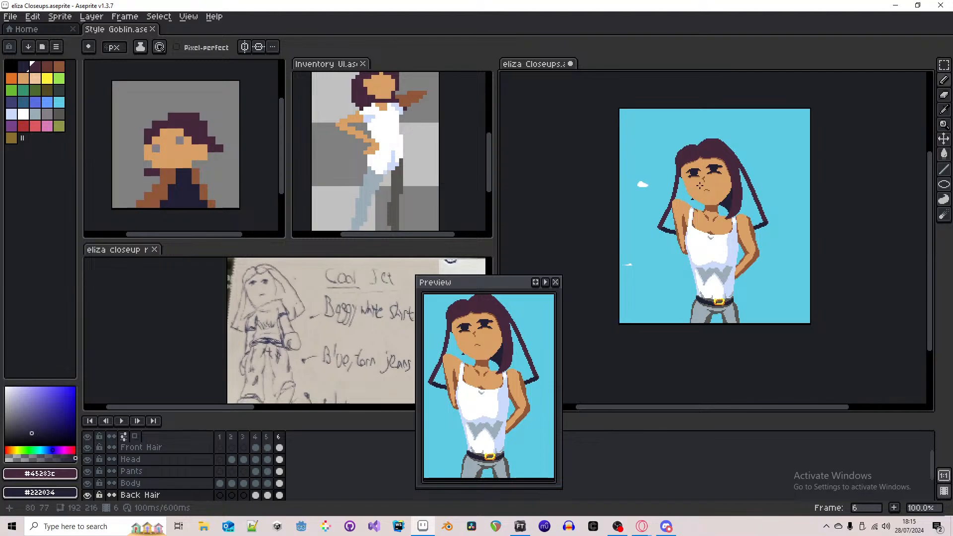
scroll(740, 203, up, 1)
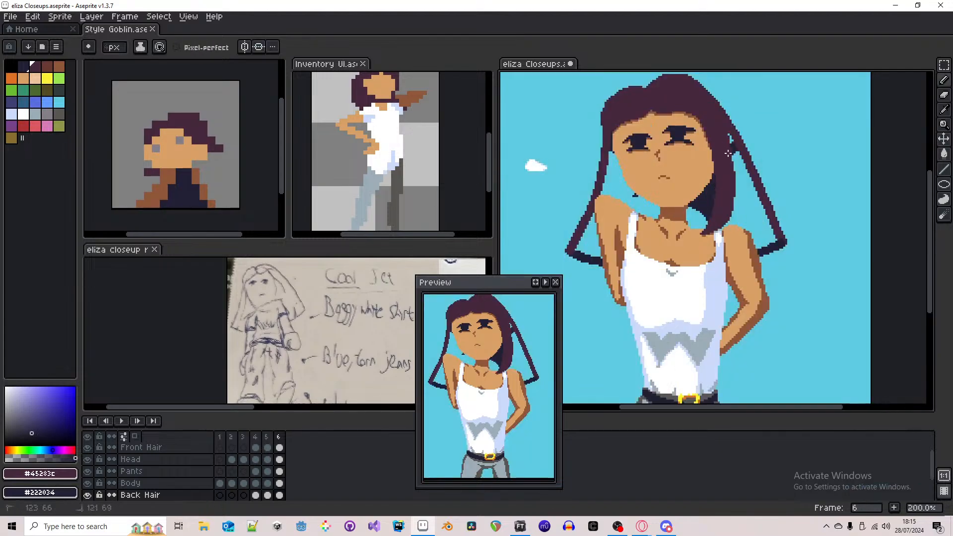
key(g)
right_click(613, 177)
key(ctrl+z)
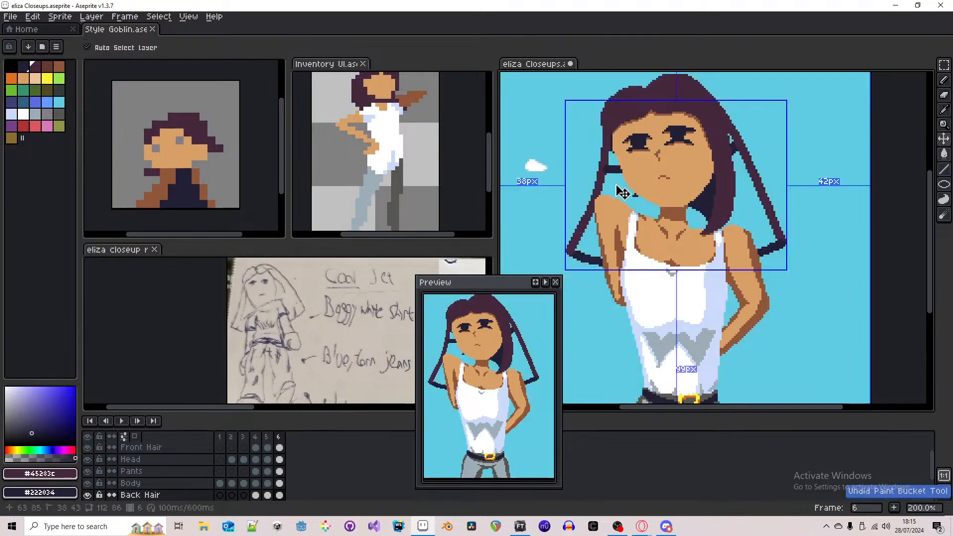
right_click(576, 286)
key(ctrl+z)
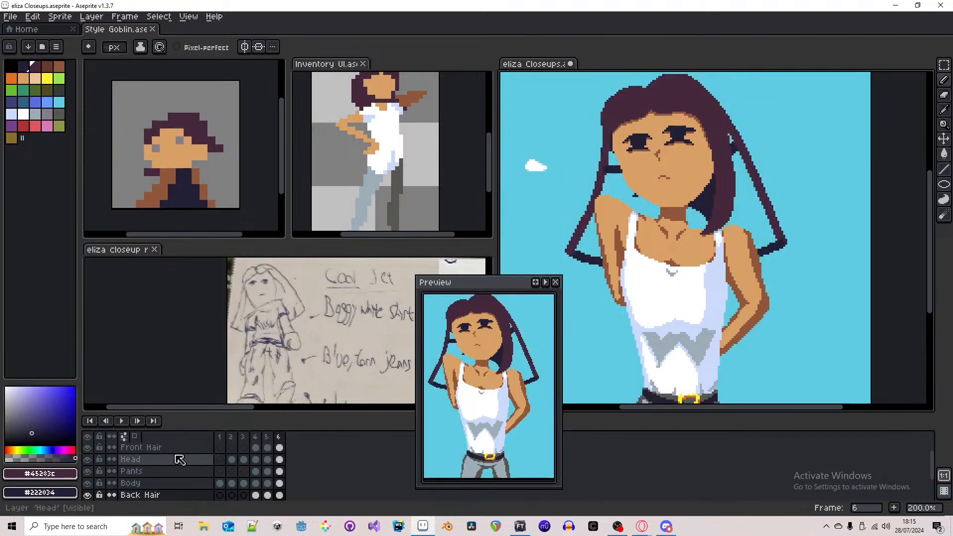
- Hide the Front Hair, Head and Expression layers to expose the back hair
click(88, 447)
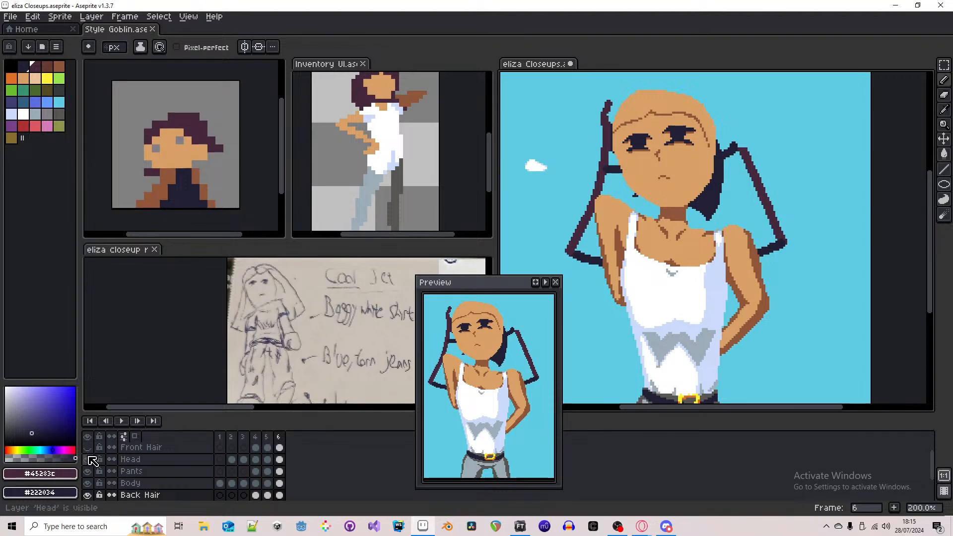
click(92, 461)
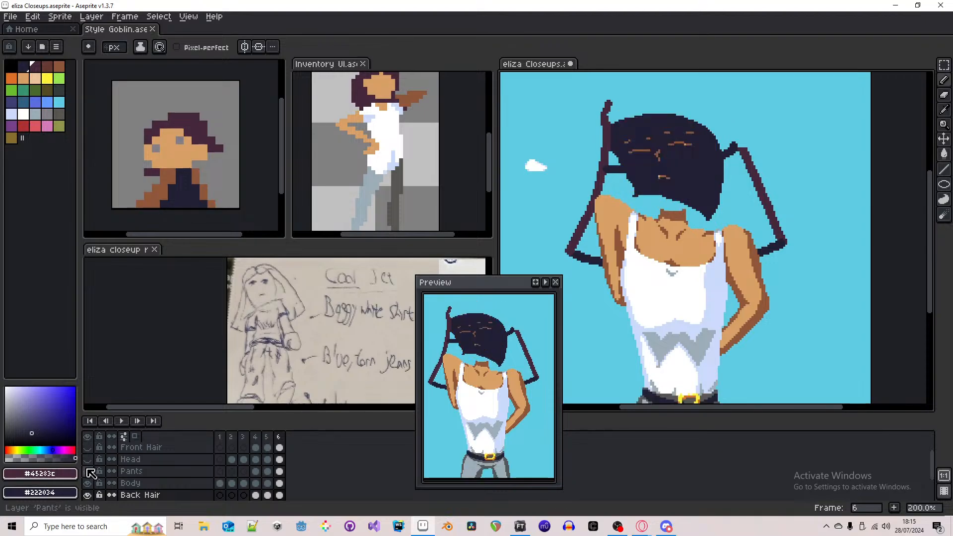
scroll(93, 464, up, 1)
scroll(94, 455, down, 1)
scroll(615, 161, up, 1)
- Limit the Paint Bucket to contiguous areas and fill the enclosed gaps of the back hair with navy #222034
key(g)
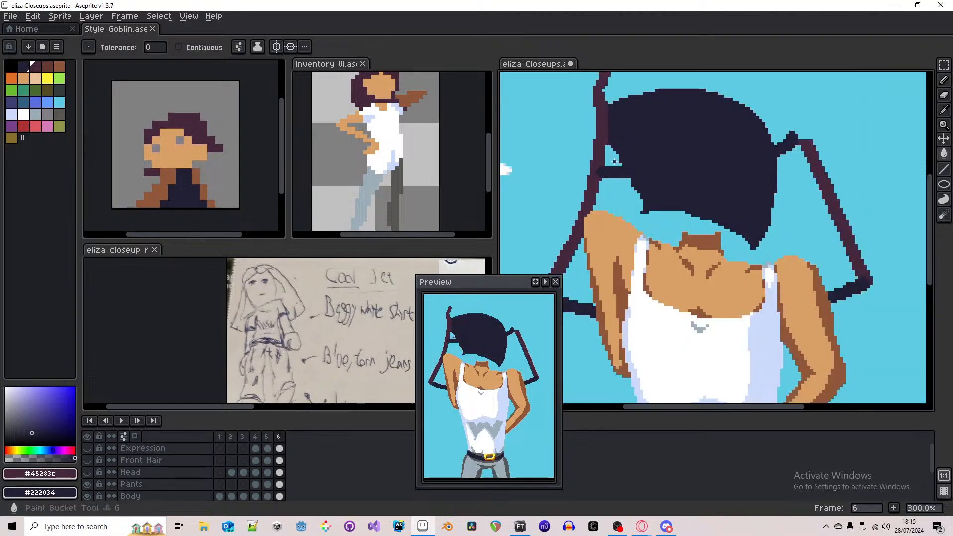
click(613, 159)
key(ctrl+z)
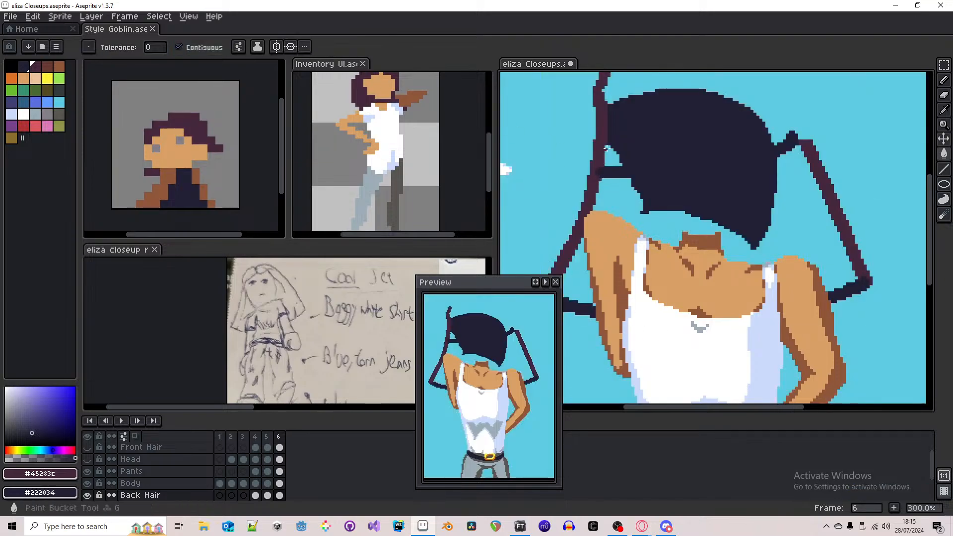
click(615, 163)
key(b)
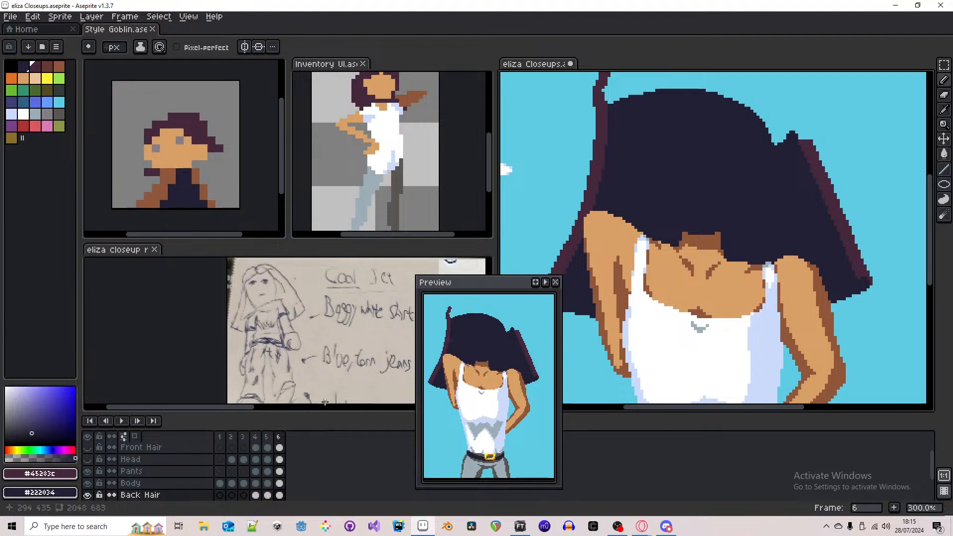
- Show the Expression, Front Hair and Head layers again
scroll(100, 472, up, 1)
click(88, 471)
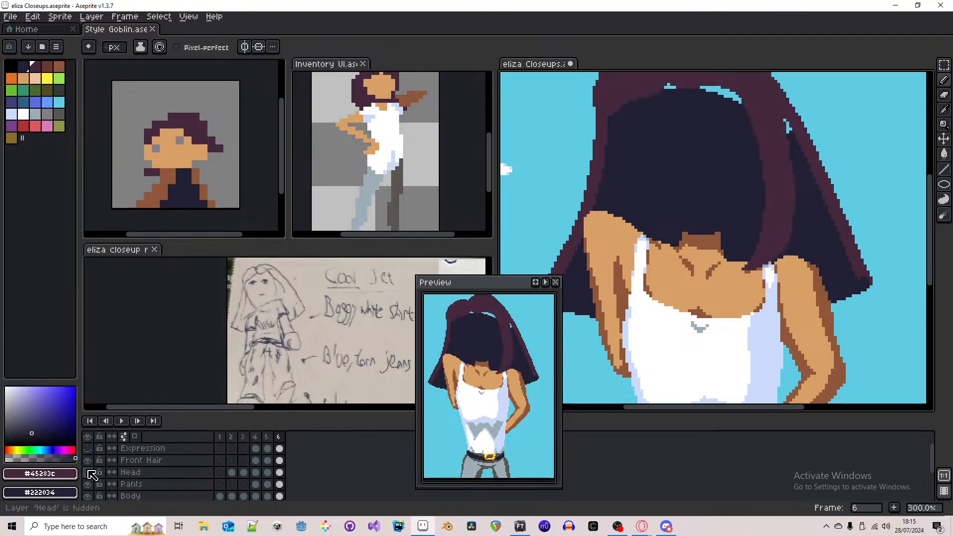
click(90, 473)
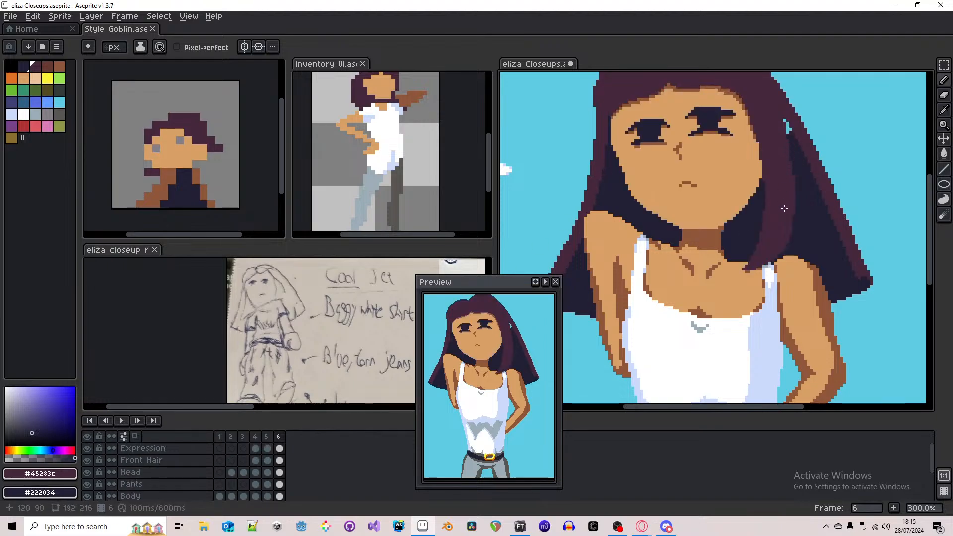
- Paint over the small hole in the right-side hair, and erase the long front lock beside the face on the Front Hair layer
drag(788, 130, 788, 135)
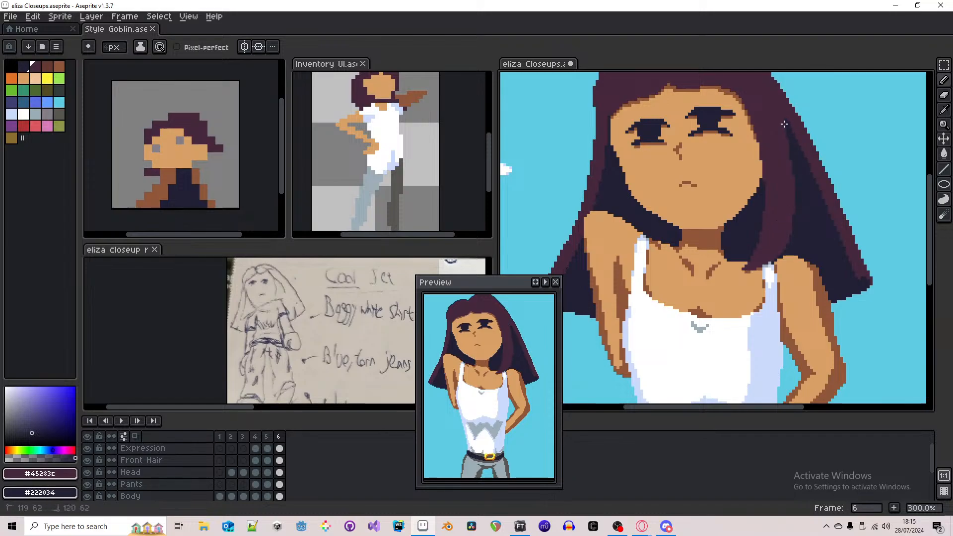
click(280, 448)
scroll(281, 451, up, 1)
key(e)
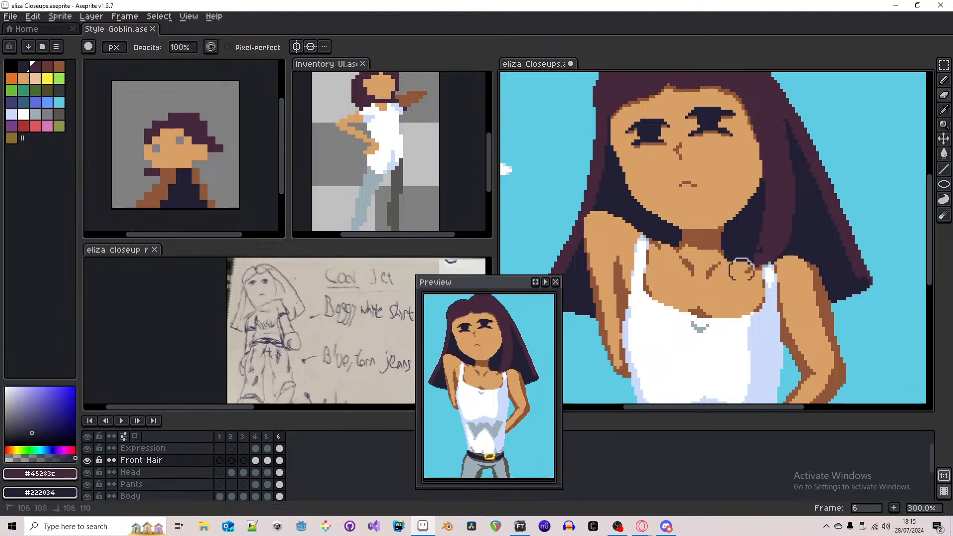
mouse_move(777, 217)
mouse_down()
mouse_move(766, 222)
mouse_move(775, 172)
mouse_move(783, 188)
mouse_move(786, 179)
mouse_up()
key(ctrl+z)
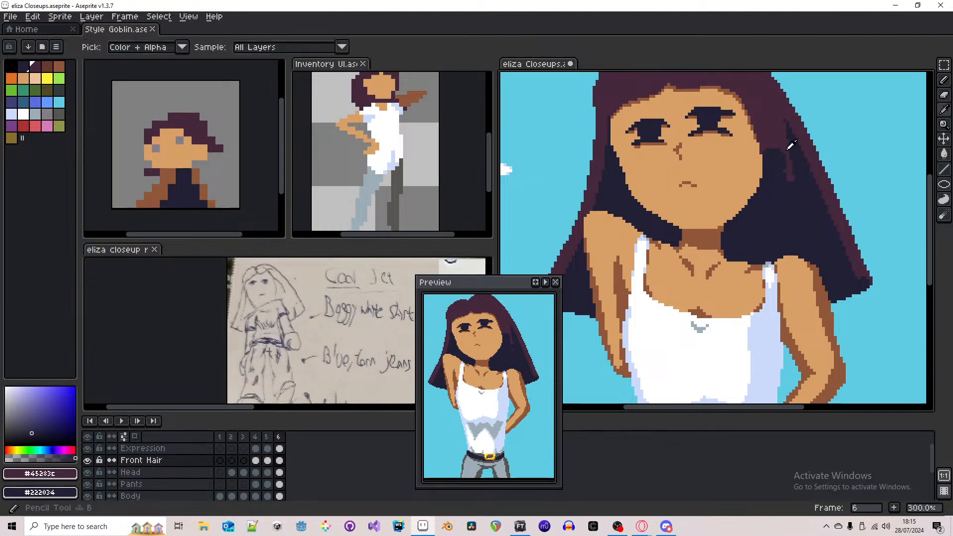
scroll(791, 144, up, 2)
drag(707, 185, 732, 217)
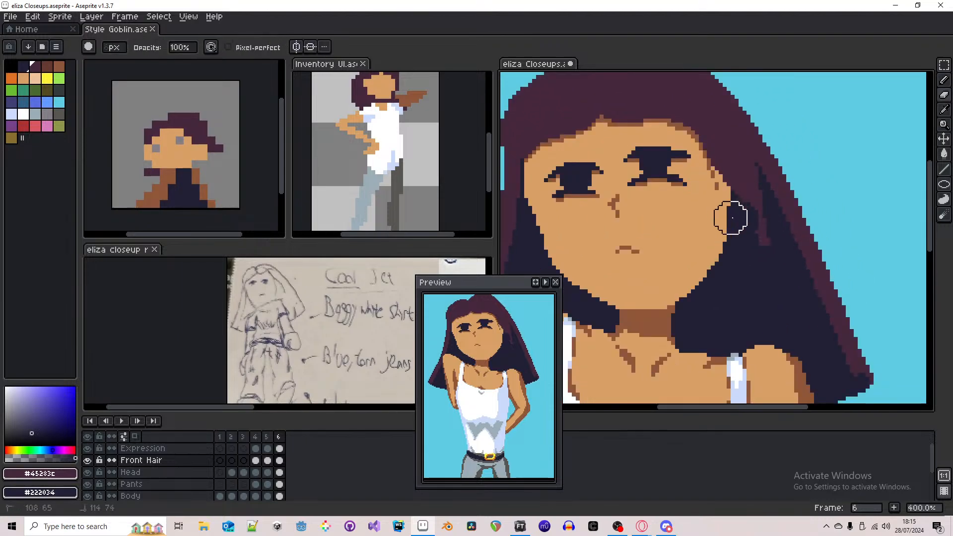
- Carve the leftover strand right of the face with navy #222034 and extend its tip down in #45283c
key(b)
alt+click(733, 167)
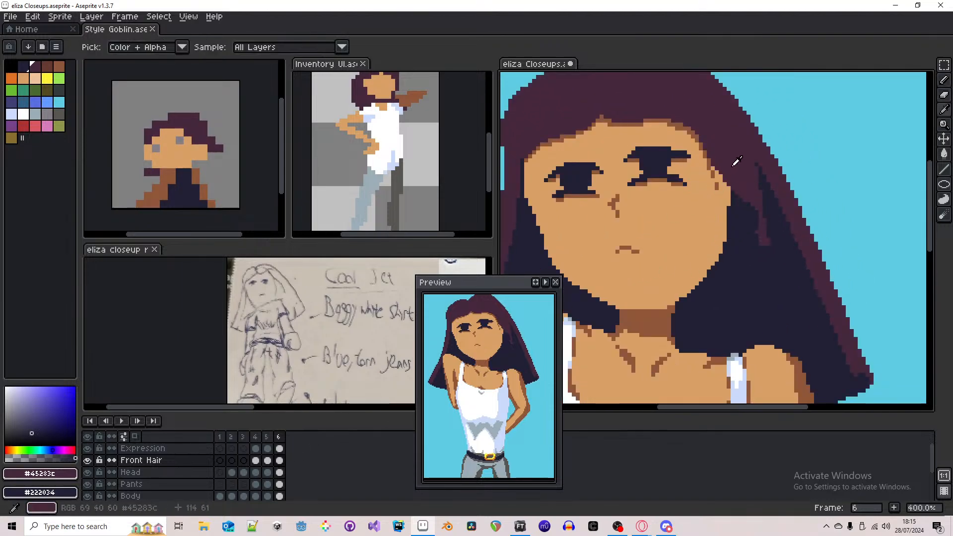
scroll(125, 48, down, 3)
scroll(765, 220, up, 1)
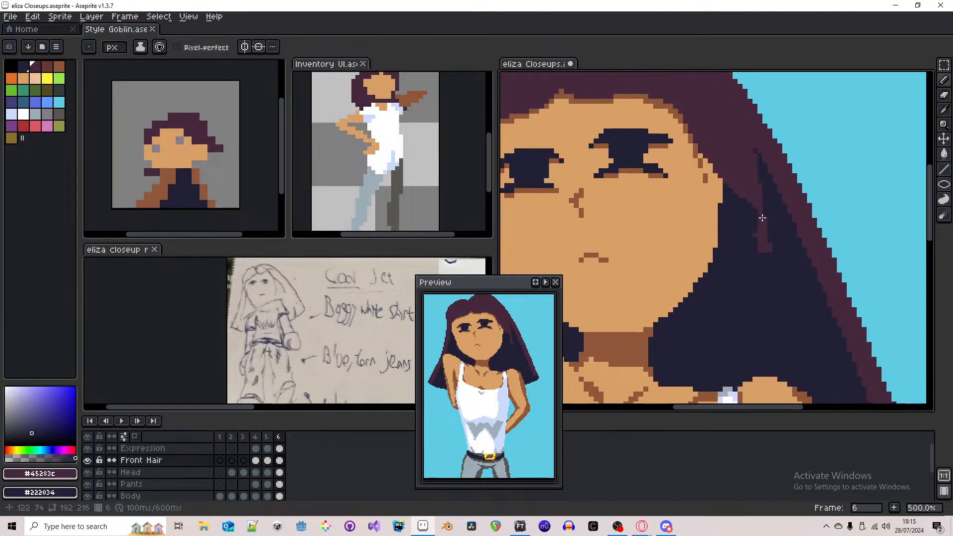
alt+click(759, 243)
alt+click(765, 242)
alt+click(755, 241)
drag(760, 241, 761, 250)
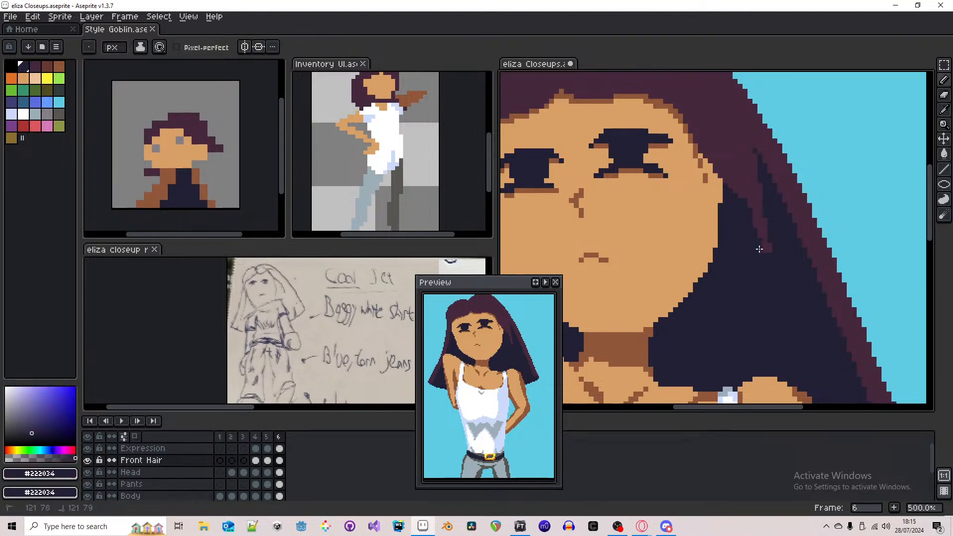
alt+click(768, 250)
click(769, 256)
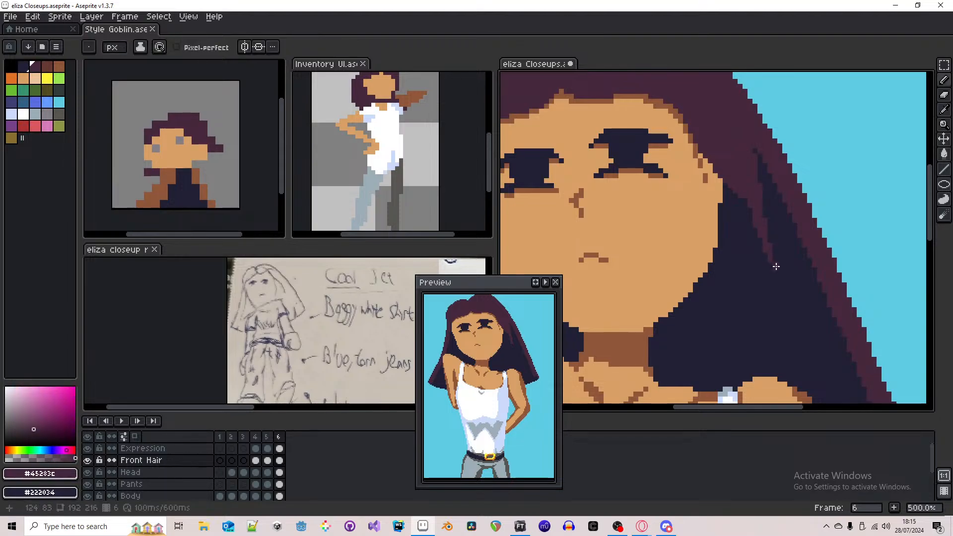
- Smooth the strand's edges into a taper from the face to its tip using navy #222034 and purple #45283c pixels
alt+click(769, 236)
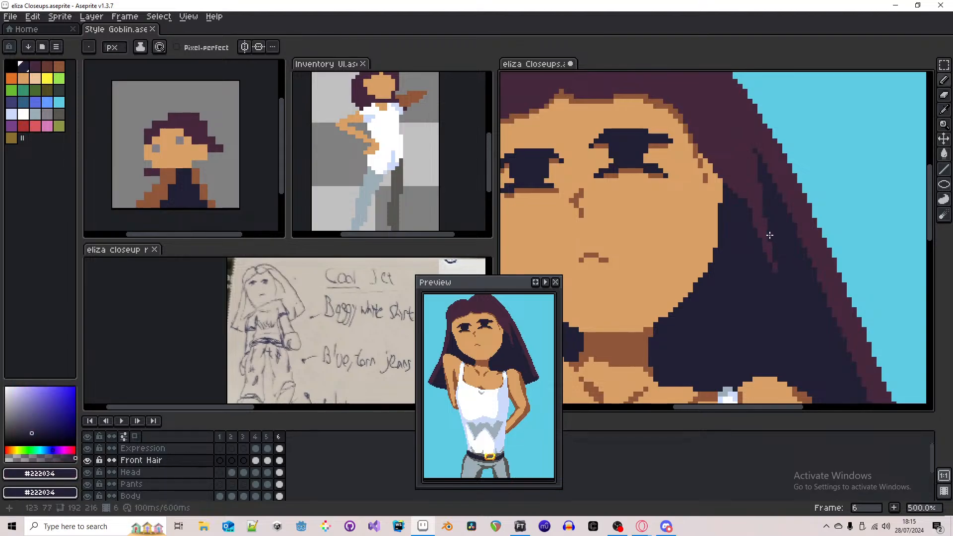
alt+click(758, 166)
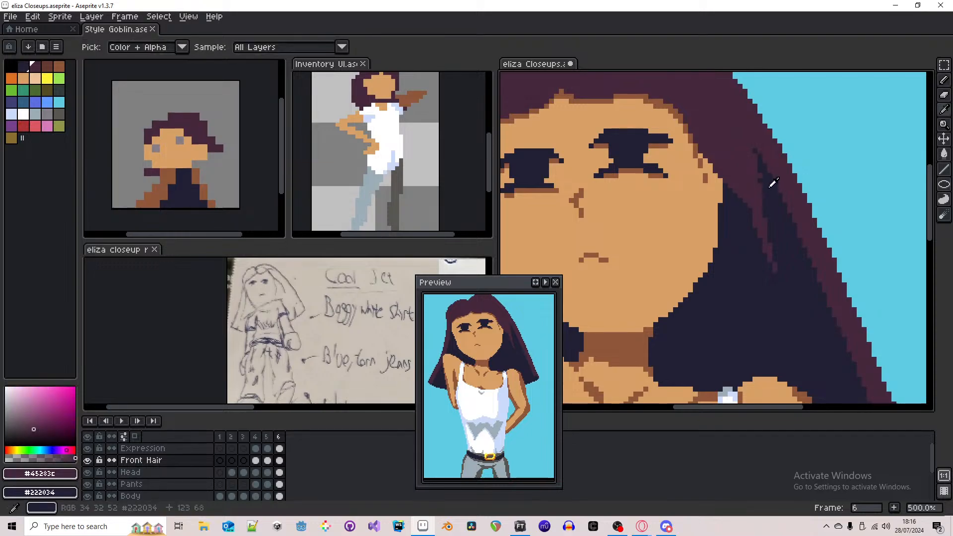
alt+click(729, 185)
alt+click(755, 201)
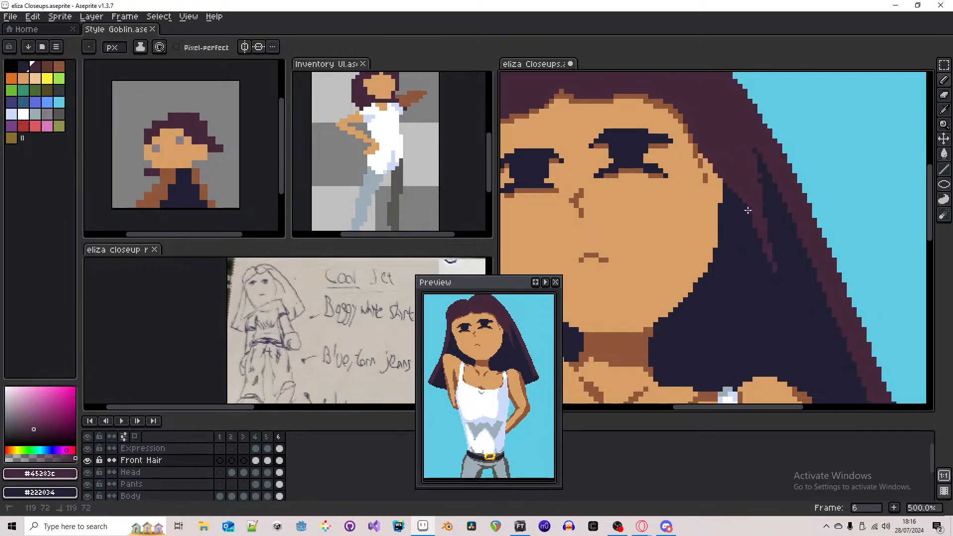
key(ctrl+z)
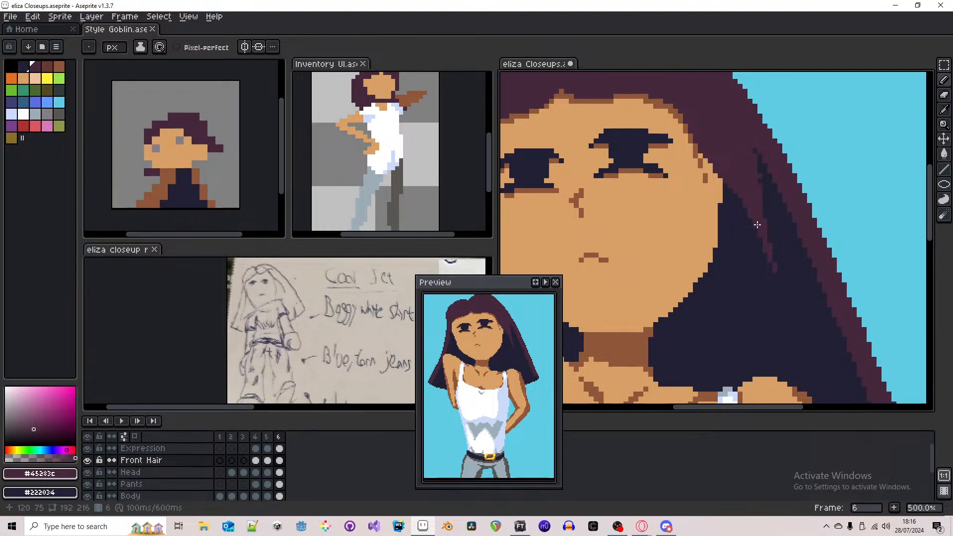
scroll(773, 227, down, 3)
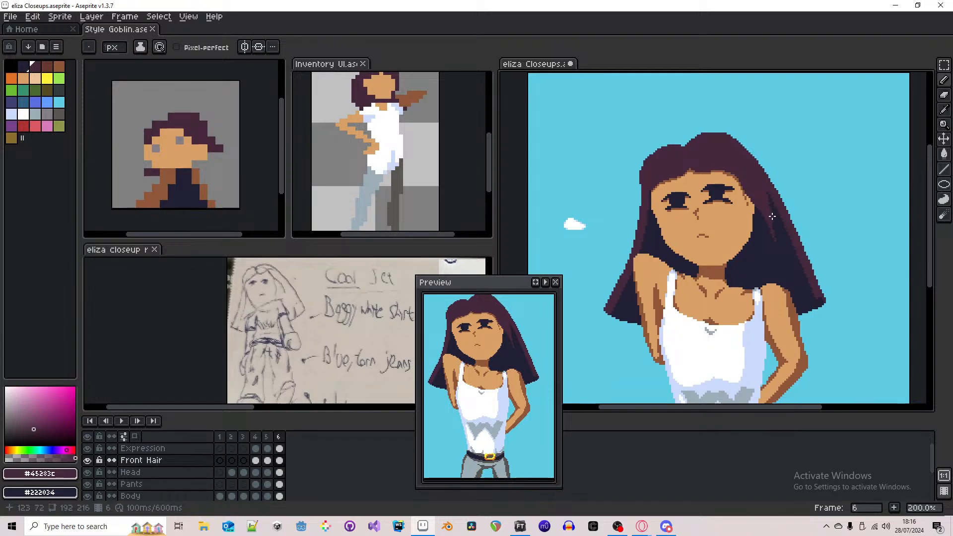
scroll(772, 216, up, 4)
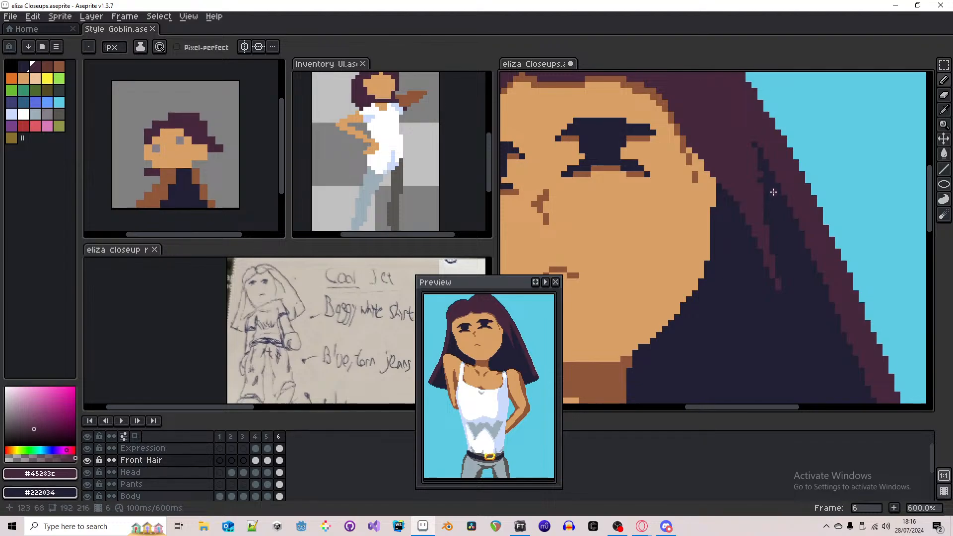
scroll(770, 181, down, 3)
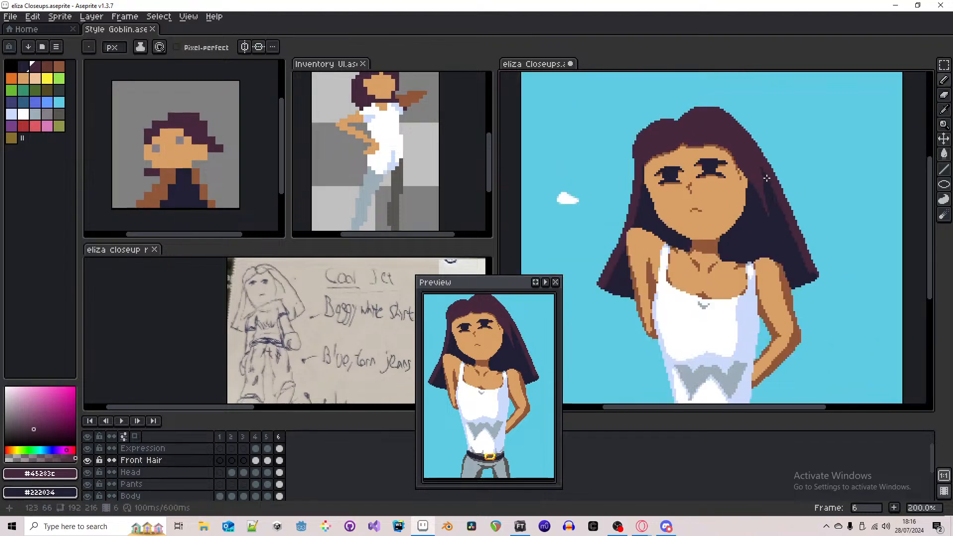
scroll(770, 179, up, 5)
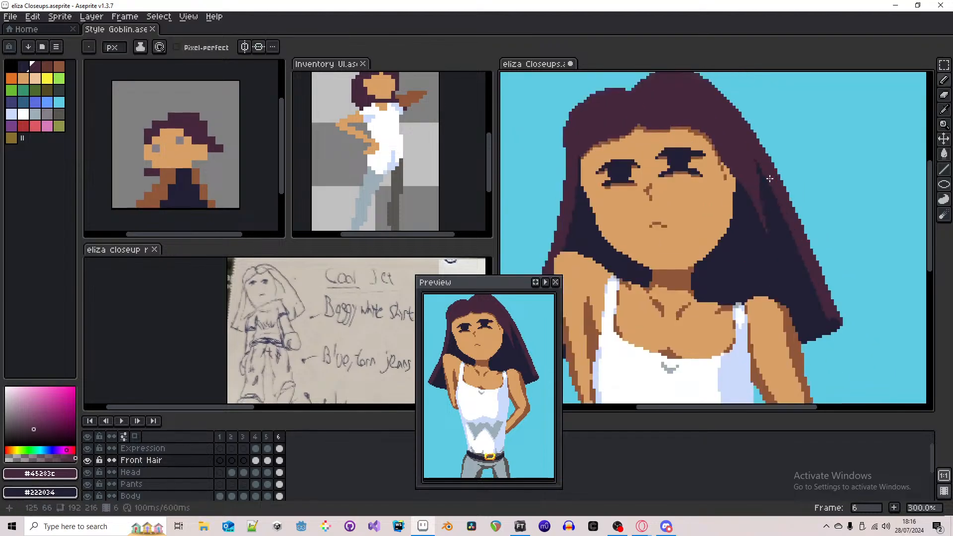
- Extend the navy #222034 shadow upward into the right-side hair, and compare the drawing with the previous frames
alt+click(760, 197)
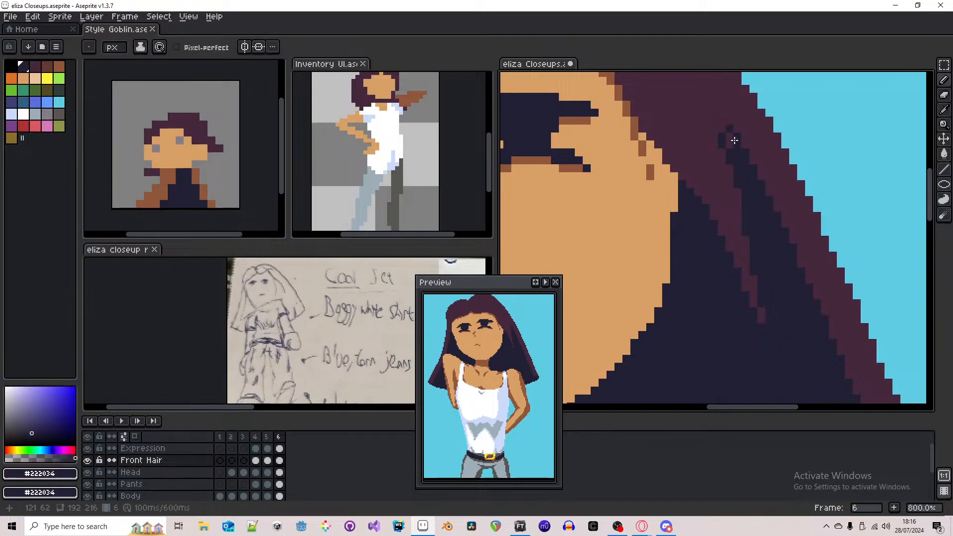
drag(731, 141, 716, 114)
alt+click(725, 114)
scroll(725, 114, down, 5)
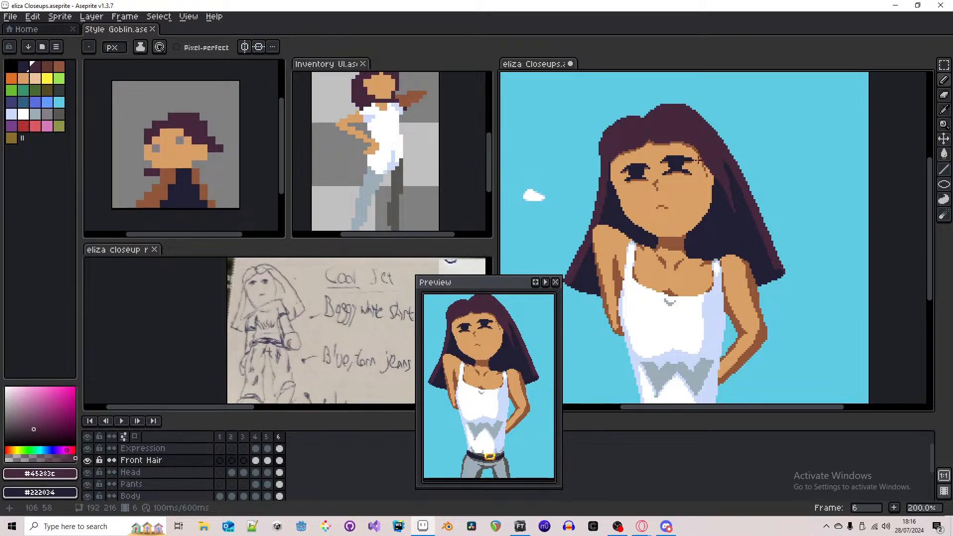
key(Left)
key(Left)
key(Right)
key(Right)
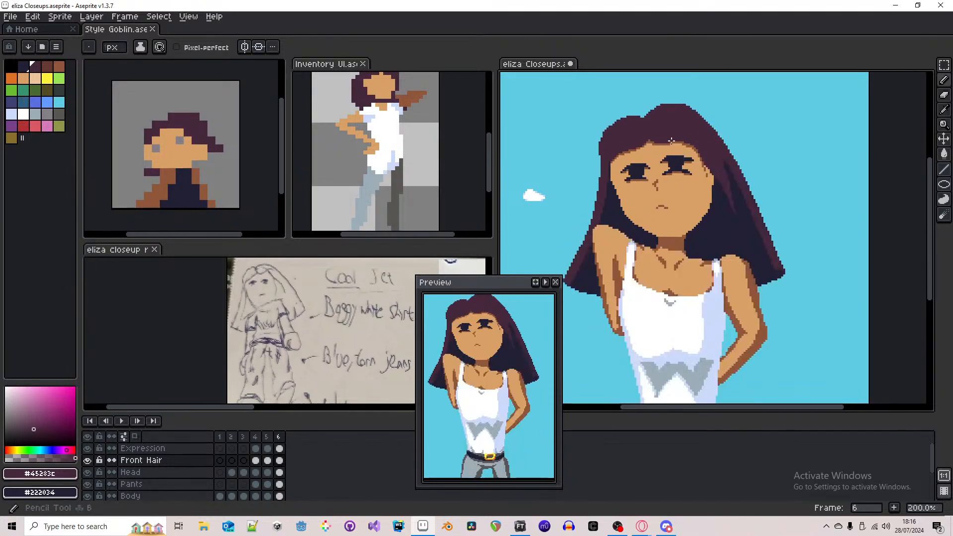
- Widen the front hair's left outer bulge in #45283c, and erase the excess along the edge below it
scroll(662, 156, up, 2)
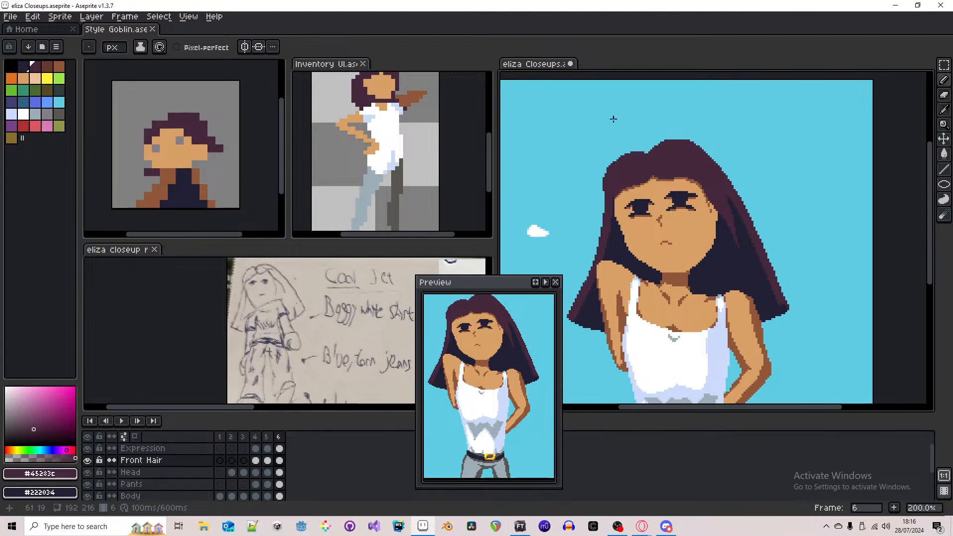
scroll(614, 119, up, 1)
scroll(113, 48, up, 4)
mouse_move(674, 184)
mouse_down()
mouse_move(736, 161)
mouse_move(842, 151)
mouse_up()
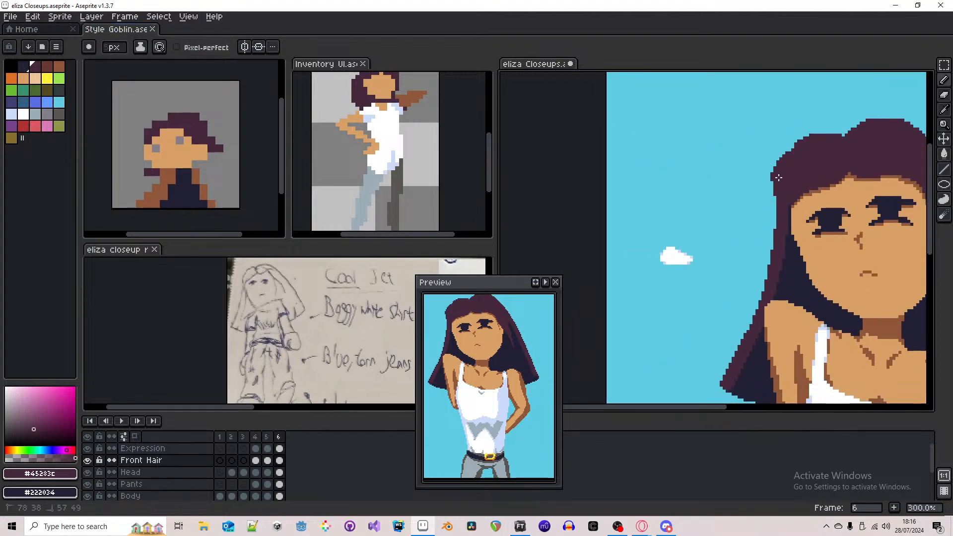
mouse_move(776, 202)
mouse_down()
mouse_move(785, 164)
mouse_move(776, 212)
mouse_up()
key(e)
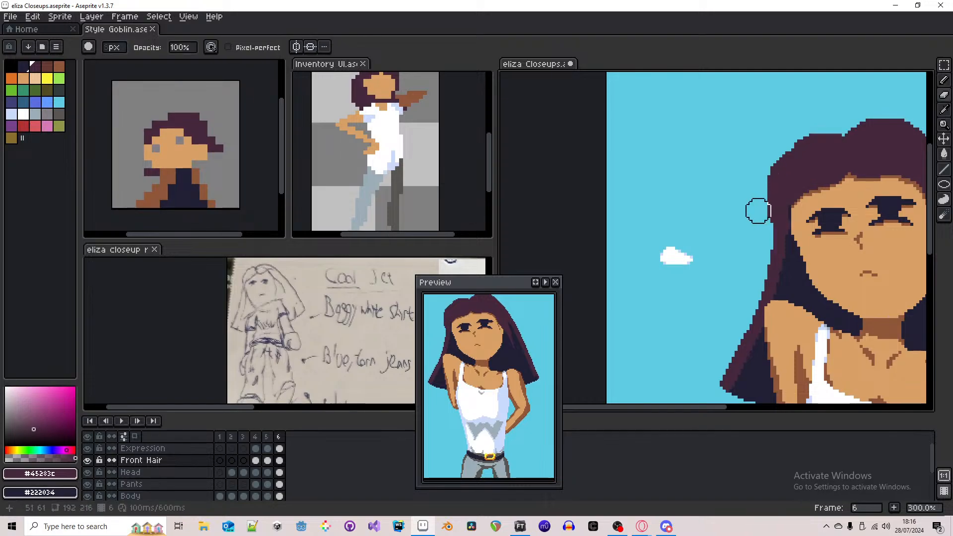
drag(764, 229, 765, 232)
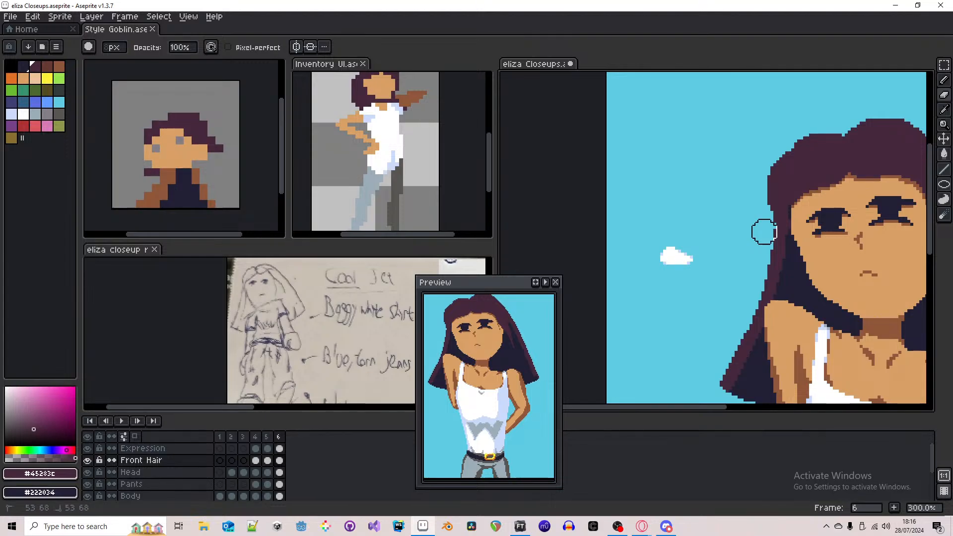
scroll(715, 204, down, 2)
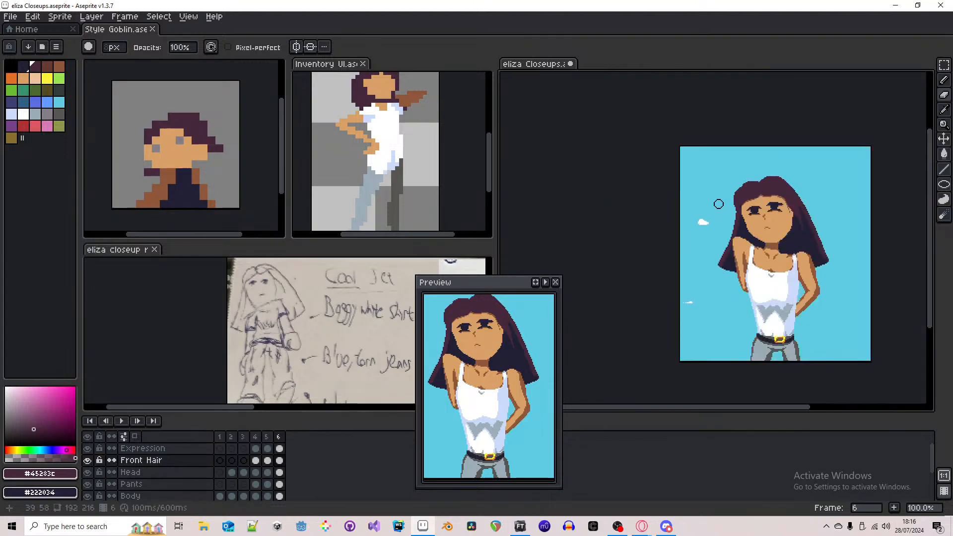
- Select the Back Hair layer and touch up the hair's left edge beside the face, removing stray pixels
key(b)
scroll(742, 201, up, 2)
key(Down)
key(Down)
key(Down)
key(Down)
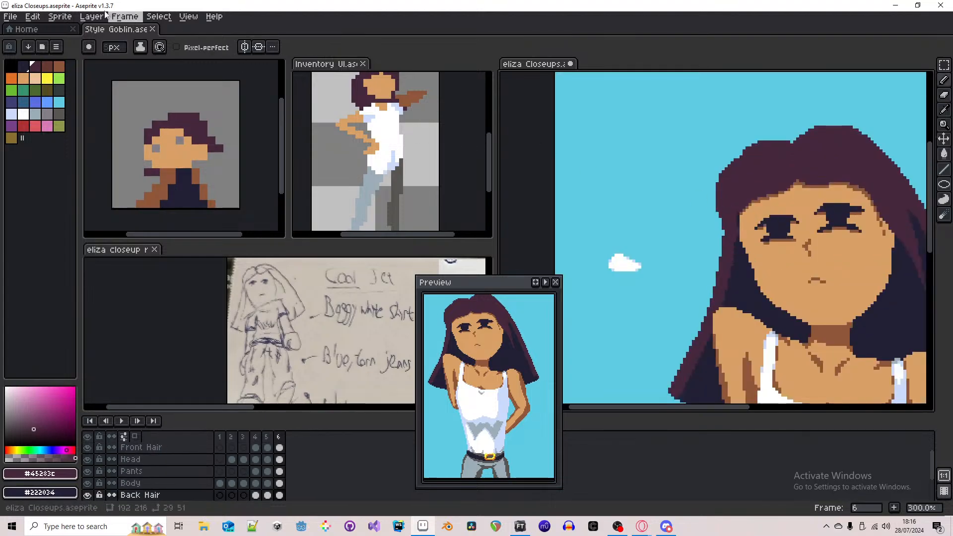
scroll(119, 48, down, 4)
key(e)
scroll(118, 48, down, 4)
key(b)
scroll(742, 237, up, 2)
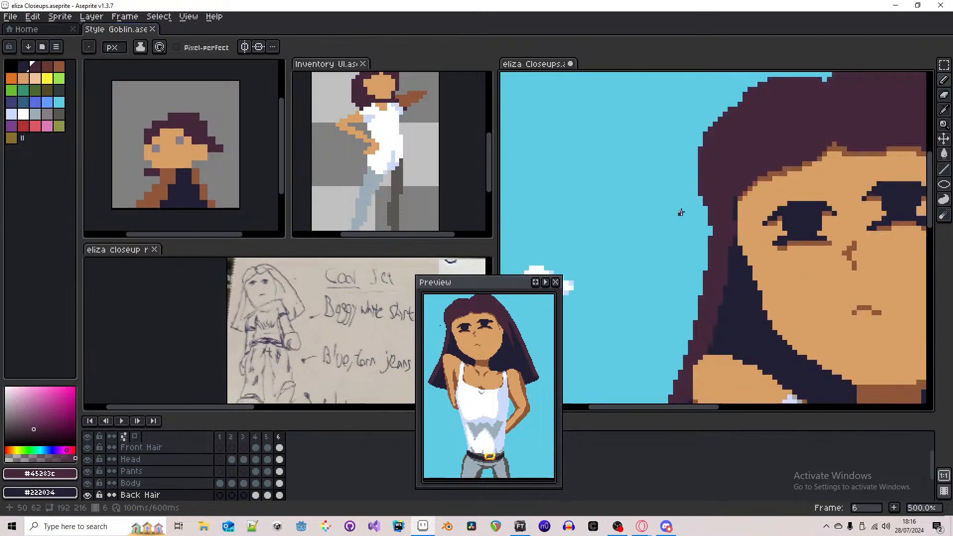
key(e)
scroll(709, 226, down, 2)
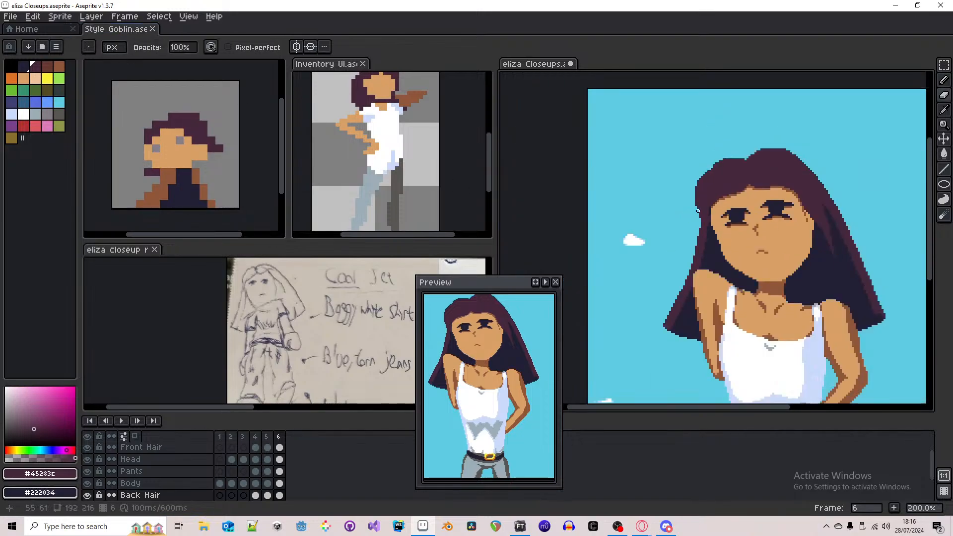
key(b)
scroll(707, 216, down, 2)
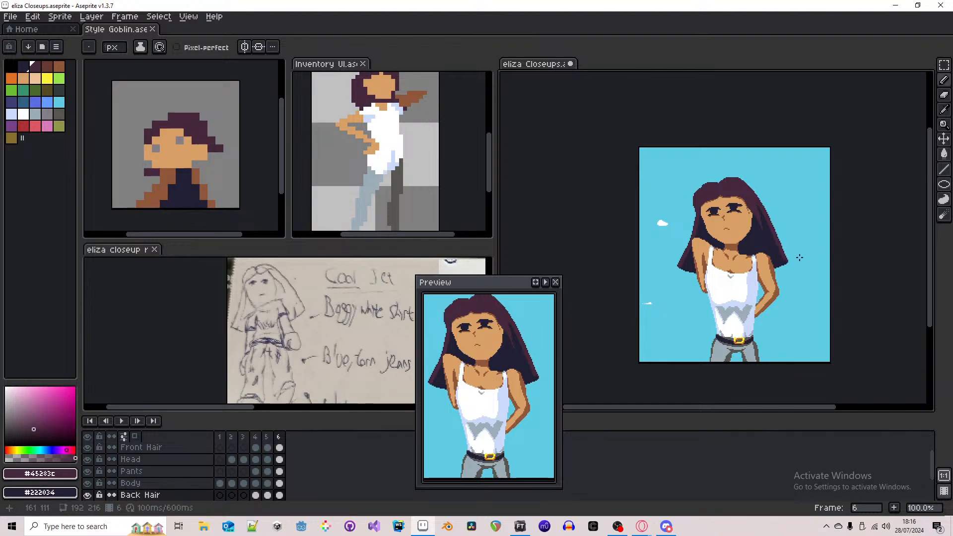
- Erase a narrow notch into the lower edge of the back hair beside the right shoulder to separate the hair tips
key(e)
scroll(777, 256, up, 5)
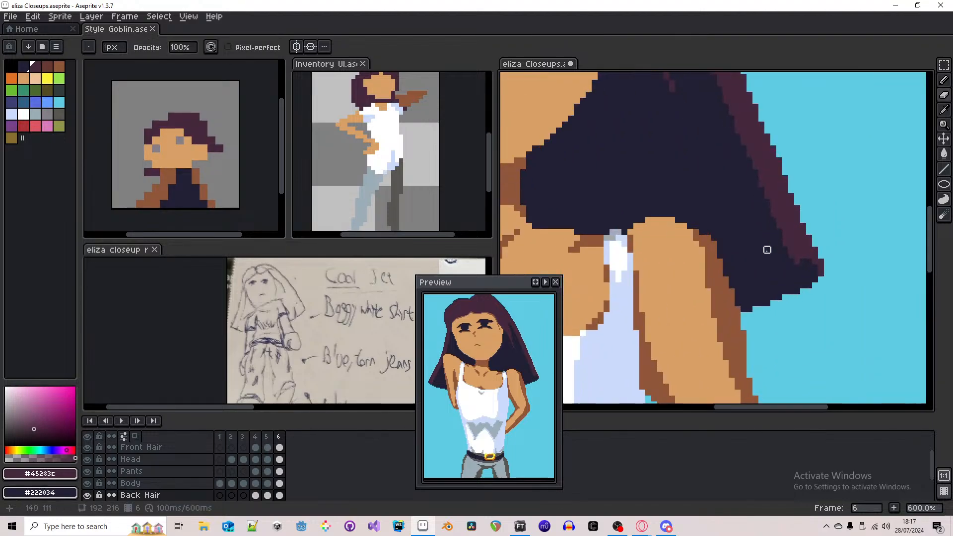
mouse_move(755, 273)
mouse_down()
mouse_move(761, 312)
mouse_move(761, 290)
mouse_move(767, 302)
mouse_up()
scroll(767, 303, down, 2)
scroll(767, 303, up, 2)
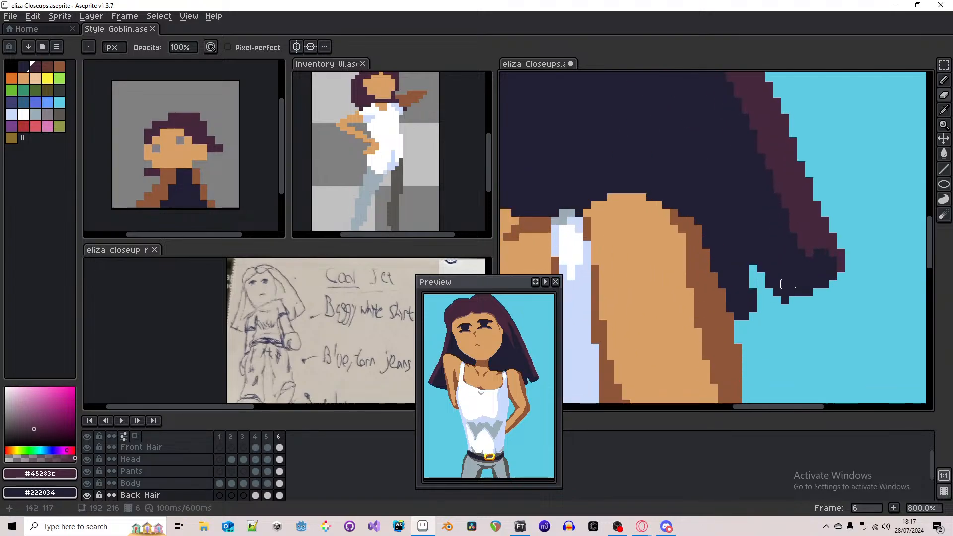
scroll(815, 281, down, 3)
scroll(818, 281, up, 5)
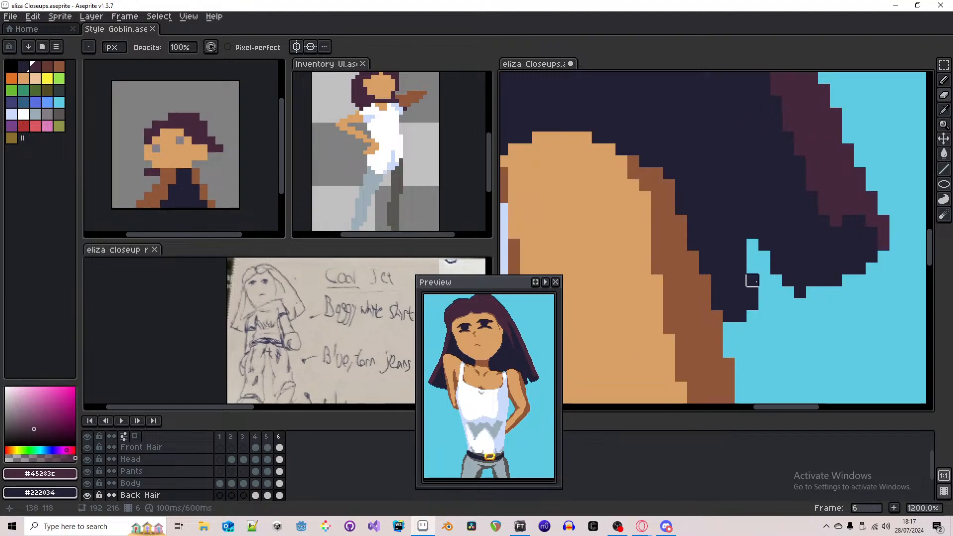
scroll(753, 281, down, 5)
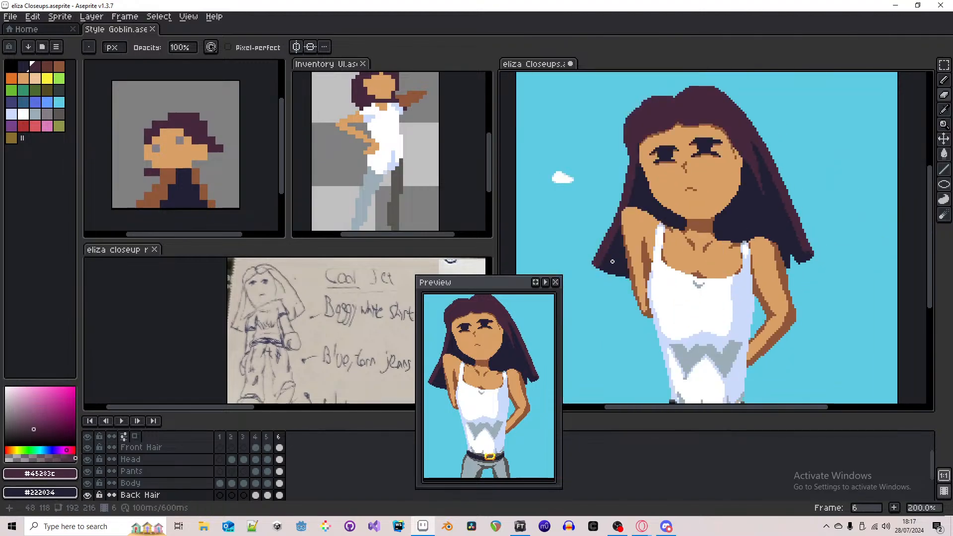
- Erase a small notch into the lower edge of the back hair on the left side and save the file
scroll(611, 258, up, 3)
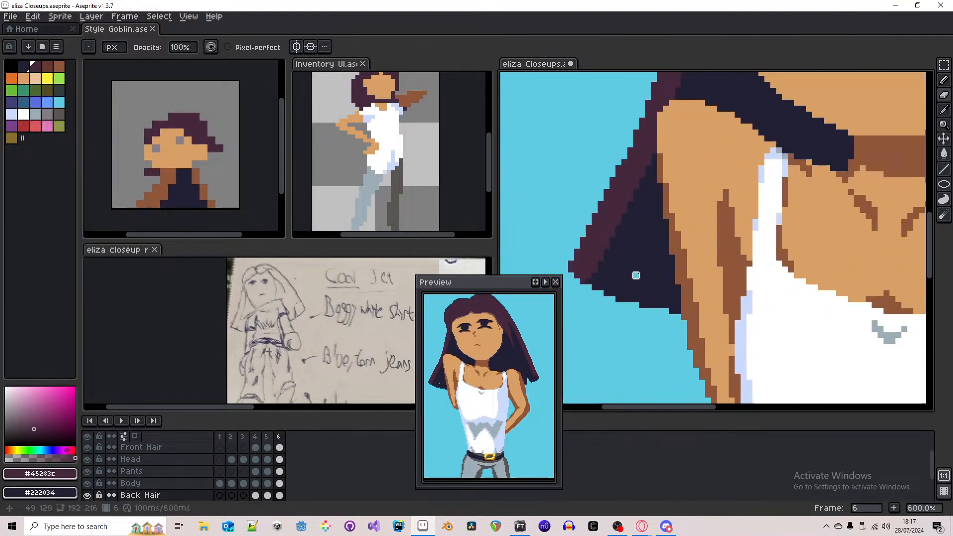
scroll(625, 299, down, 5)
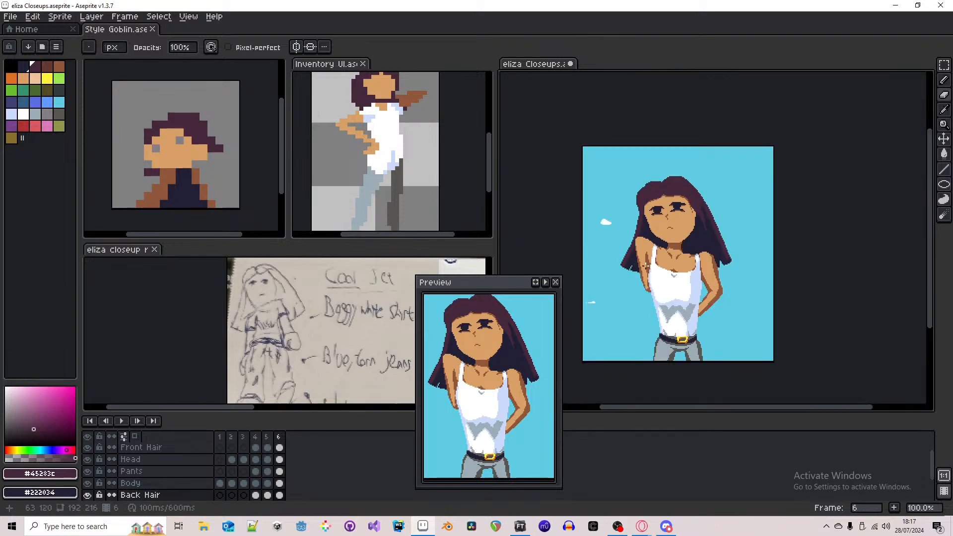
key(ctrl+s)
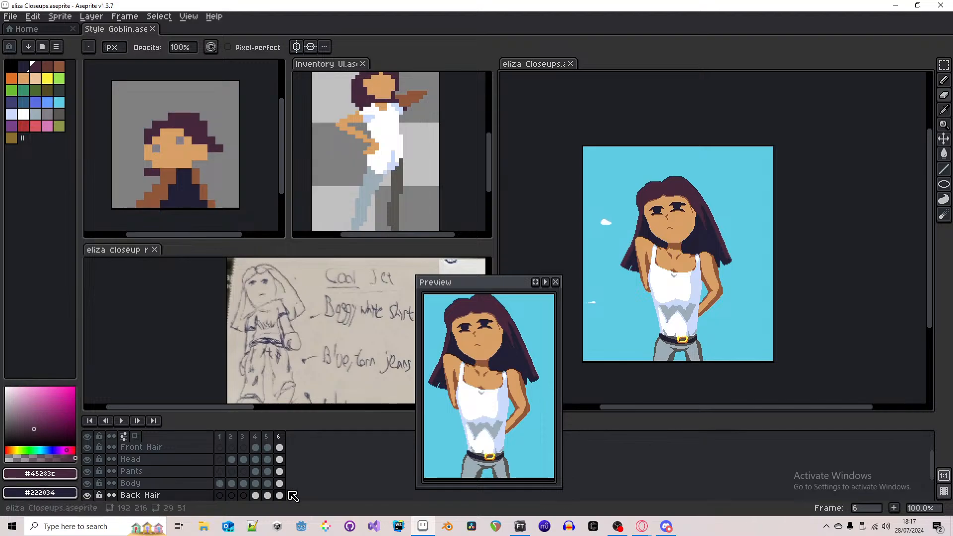
- Delete the Body layer's artwork in frame 6
key(Up)
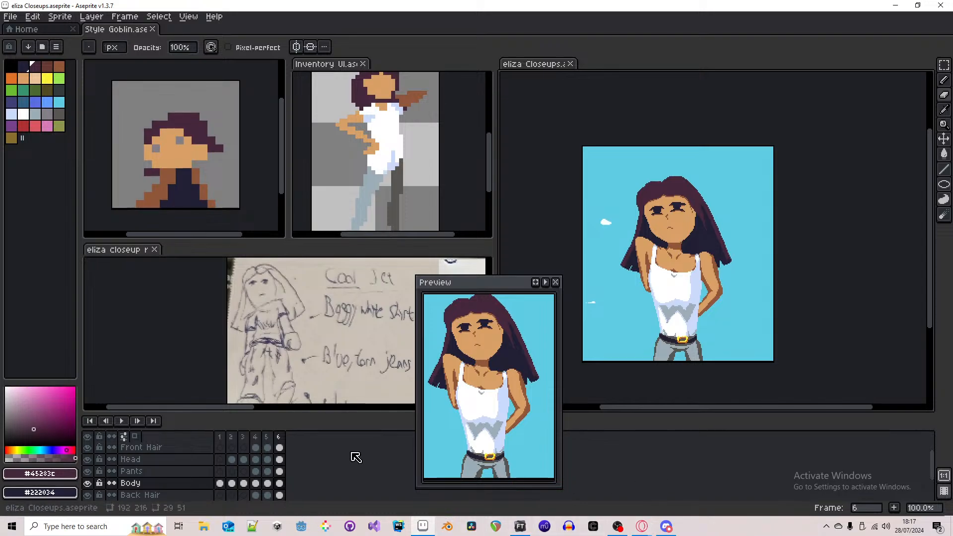
click(280, 485)
key(Delete)
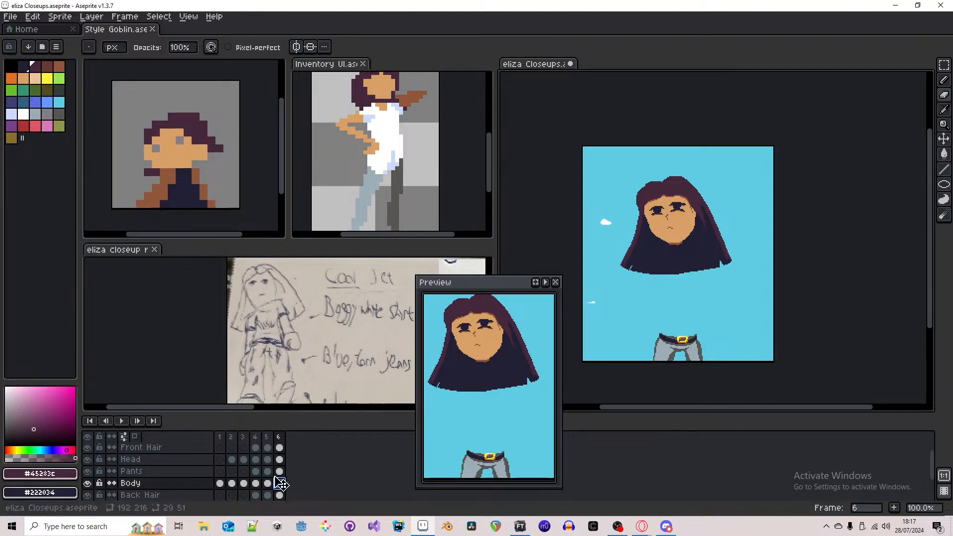
- Activate the Pants cel of frame 6 and select the belt and buckle pixels with the Magic Wand
click(269, 472)
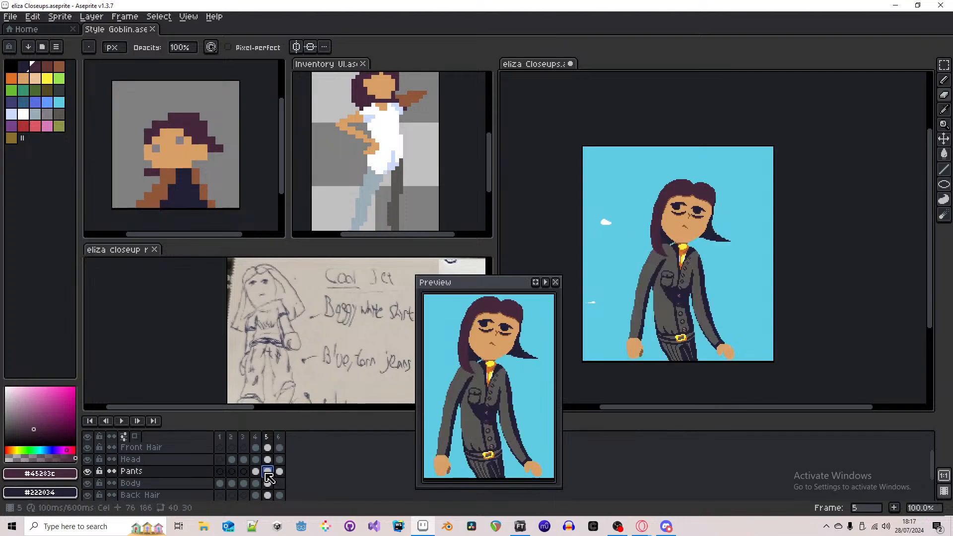
click(257, 473)
click(280, 471)
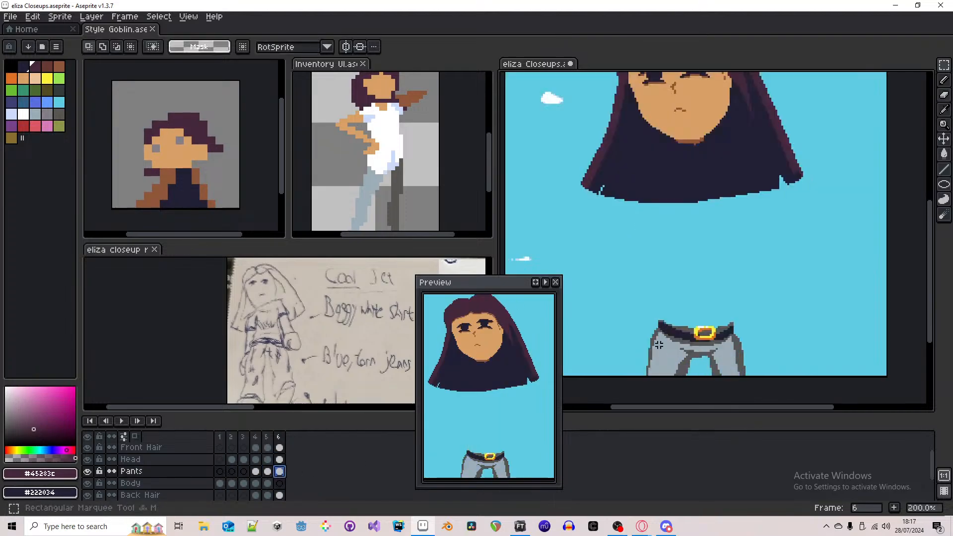
key(m)
scroll(725, 337, up, 4)
drag(825, 323, 804, 279)
key(w)
click(781, 327)
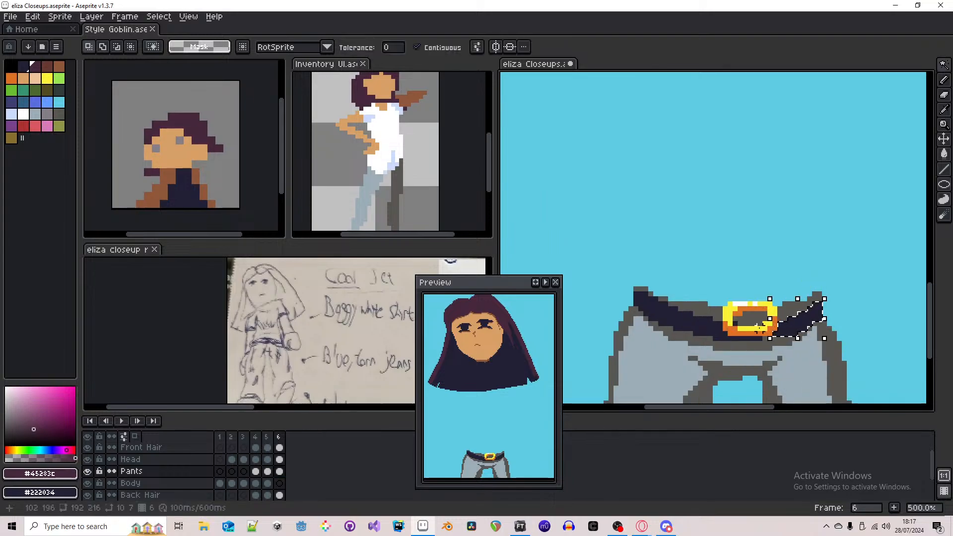
click(736, 304)
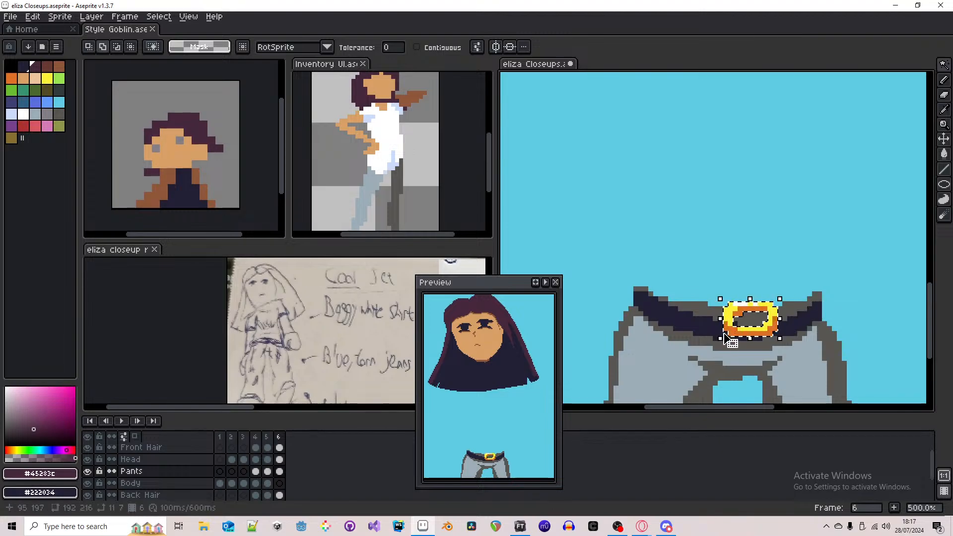
shift+click(696, 311)
scroll(696, 305, down, 1)
scroll(700, 301, down, 2)
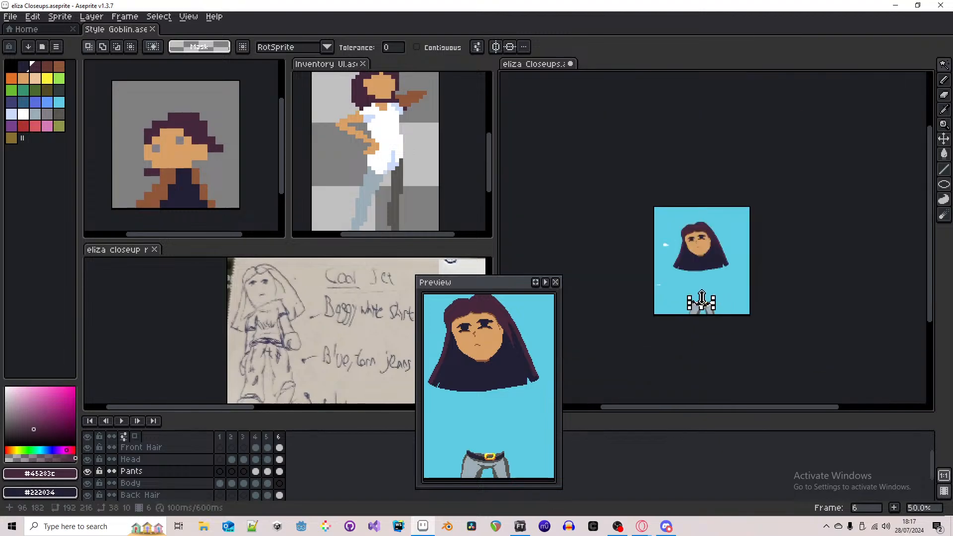
- Extend the selection with the marquee to cover the whole belt and buckle, leaving out the trousers
scroll(698, 300, up, 7)
key(m)
drag(590, 277, 893, 270)
drag(916, 333, 894, 301)
drag(853, 366, 720, 318)
scroll(679, 302, down, 2)
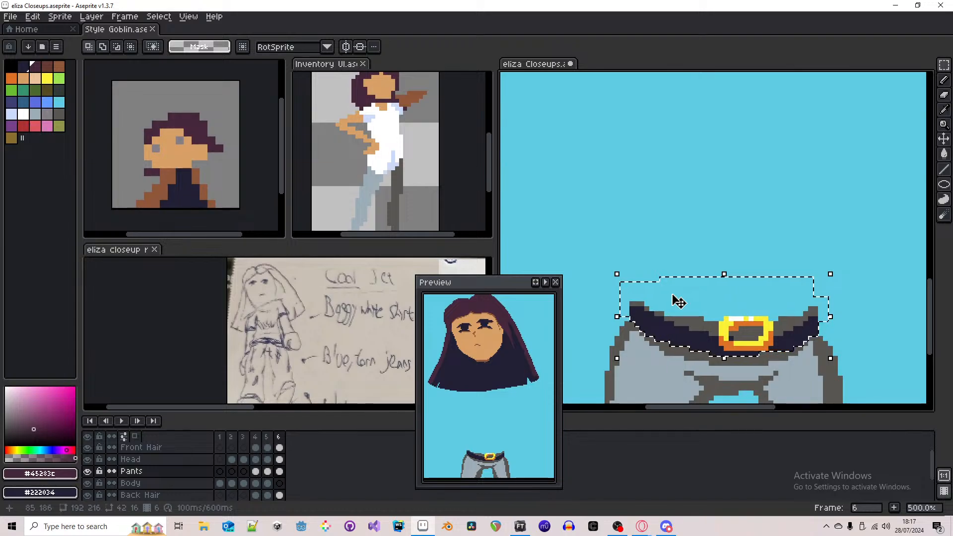
scroll(676, 300, down, 3)
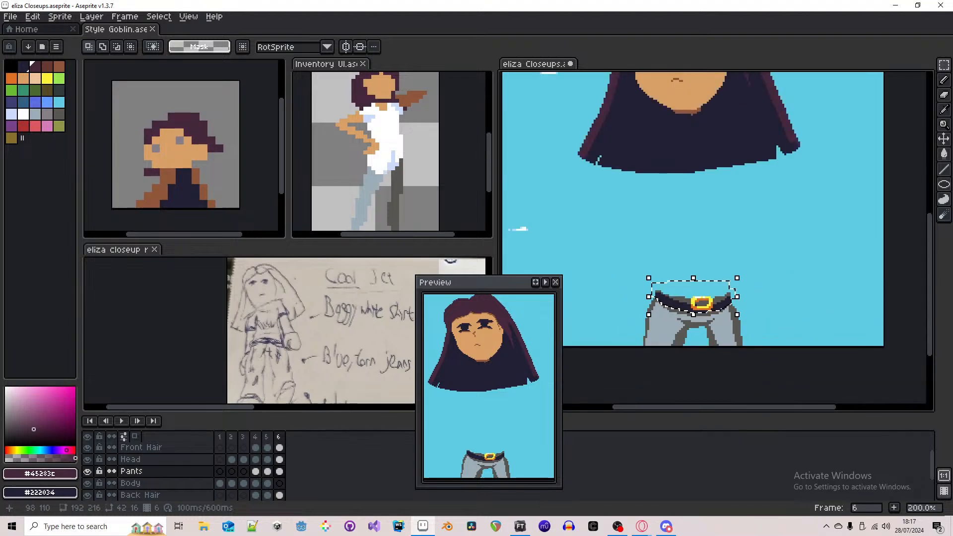
drag(740, 252, 728, 251)
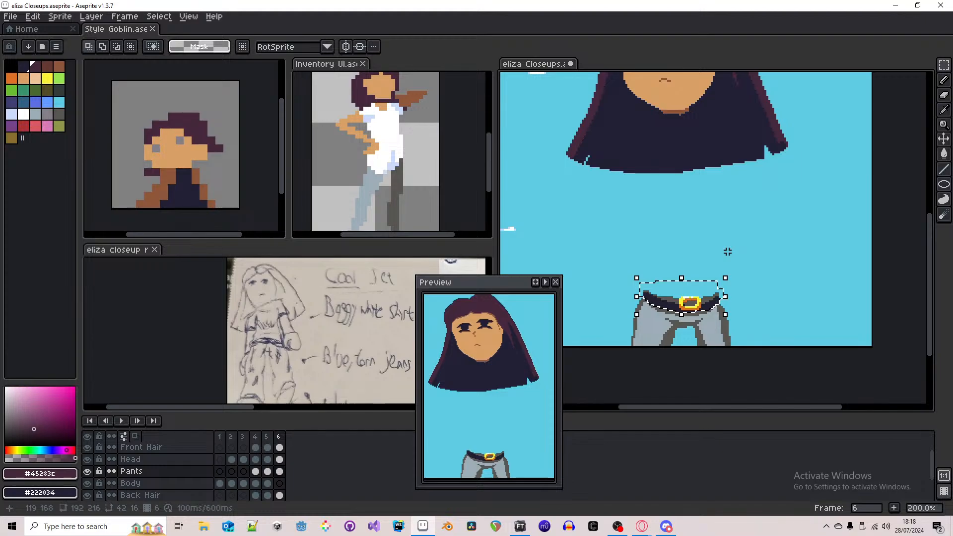
scroll(718, 313, up, 1)
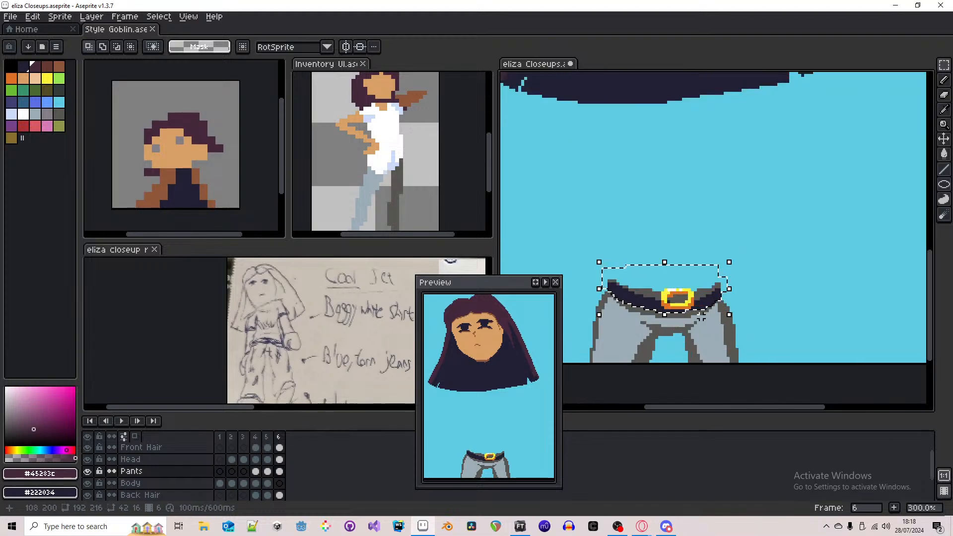
- Try flipping the selected belt vertically in place, and drop the selection
key(shift+v)
scroll(696, 299, up, 1)
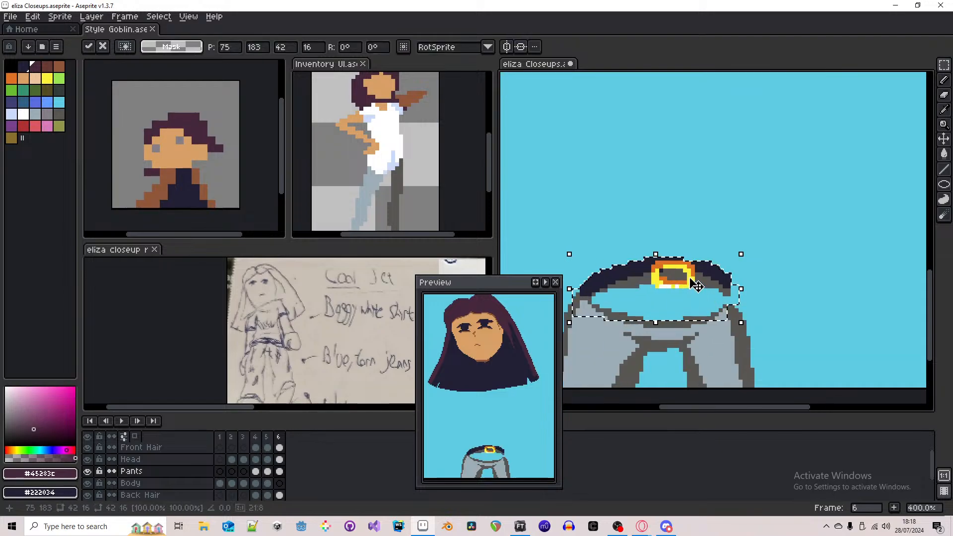
key(ctrl+d)
scroll(695, 278, up, 2)
- Try to recolour the flipped belt's grey shading and buckle interior with blue #639bff using the Paint Bucket
key(b)
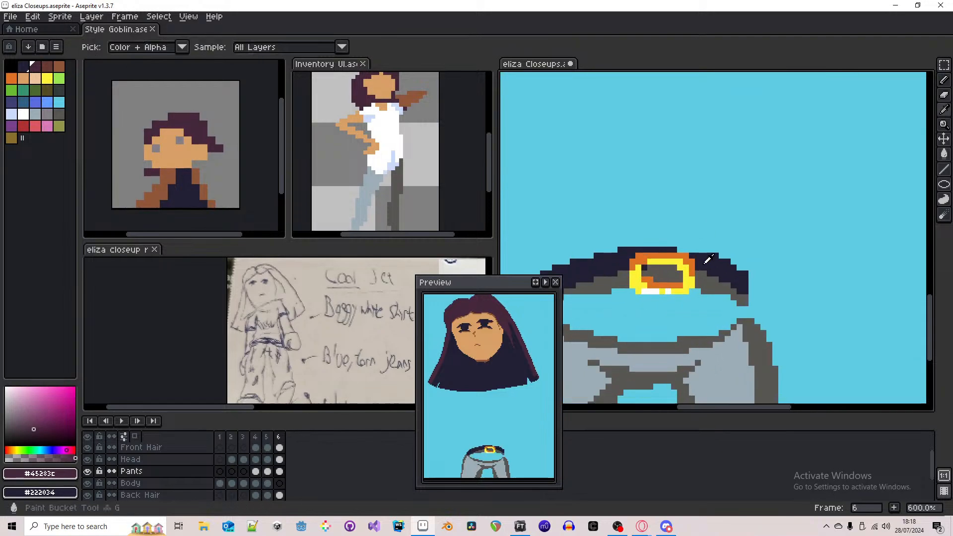
alt+click(702, 266)
alt+right_click(703, 276)
click(47, 101)
key(g)
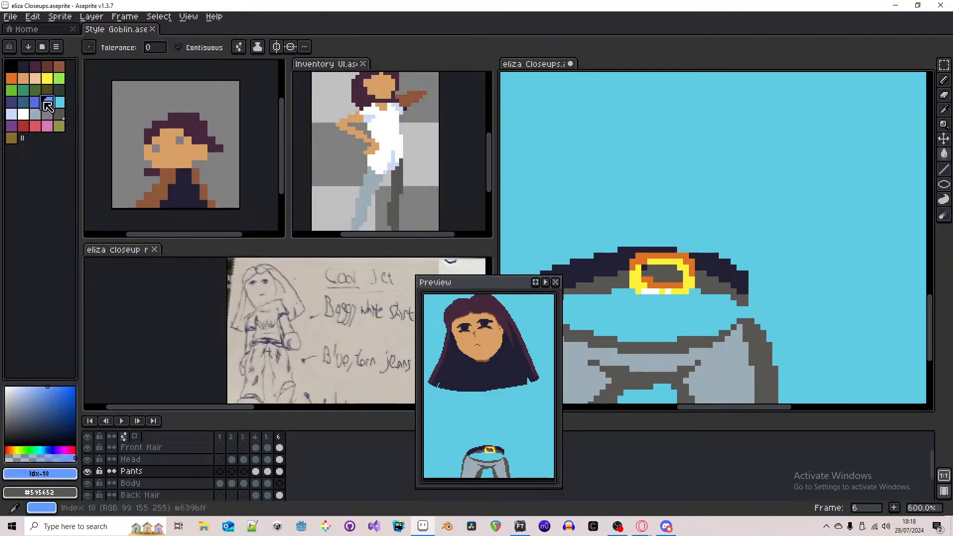
click(715, 287)
click(666, 275)
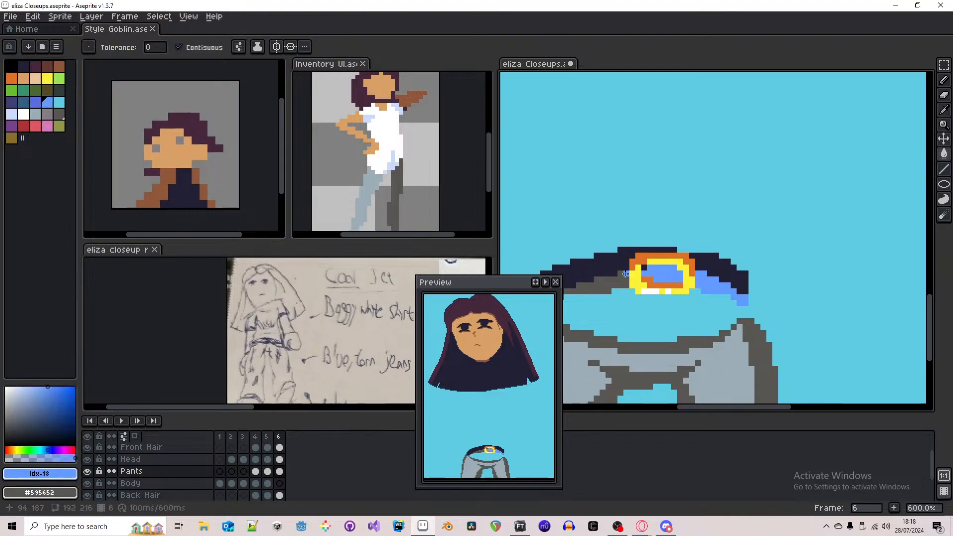
click(616, 281)
drag(639, 275, 717, 261)
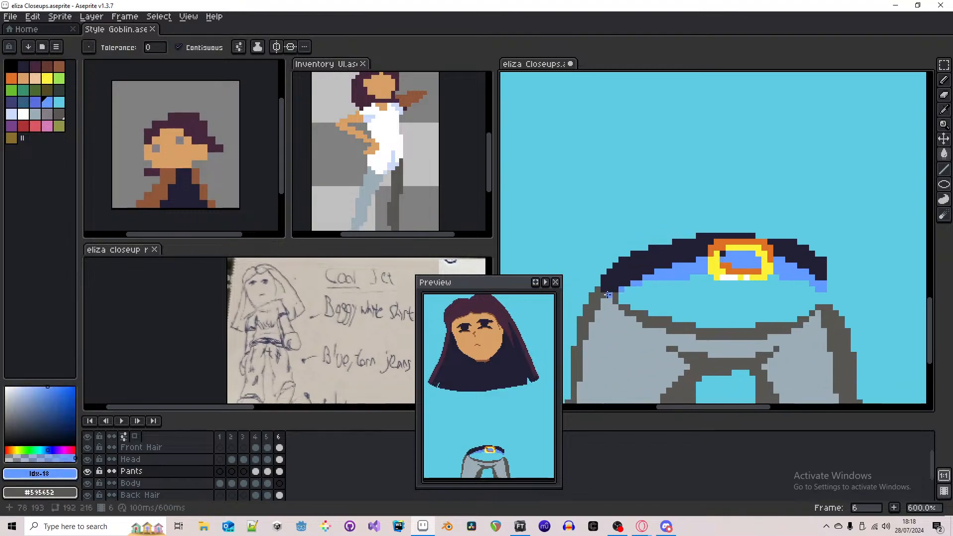
- Undo the blue fills and the vertical flip of the belt
key(ctrl+z)
key(ctrl+z)
key(ctrl+z)
key(ctrl+z)
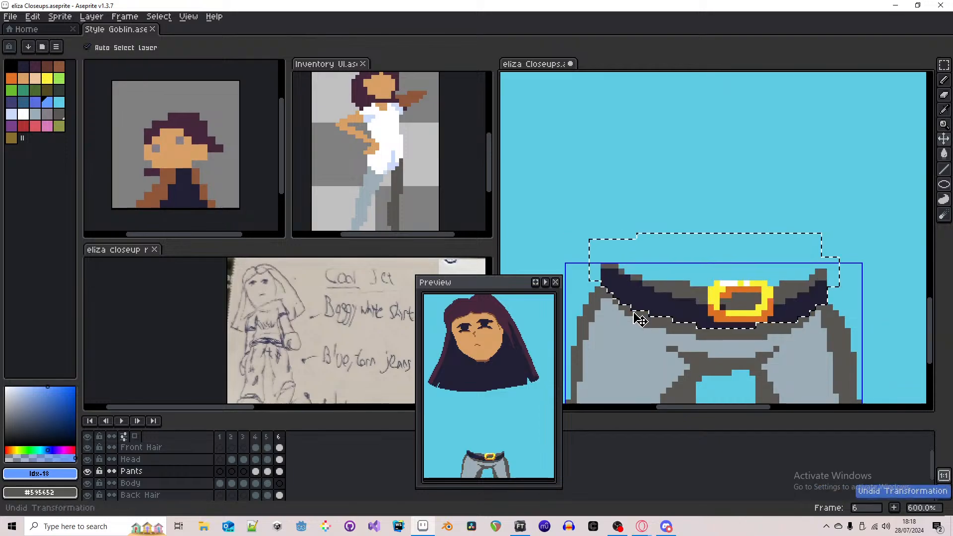
- Move the selected belt up 6 pixels clear of the trousers, flip it vertically and deselect it
key(Up)
key(Up)
key(Up)
key(Up)
key(Up)
key(Up)
key(Up)
key(Up)
key(Up)
key(Up)
key(Up)
key(Up)
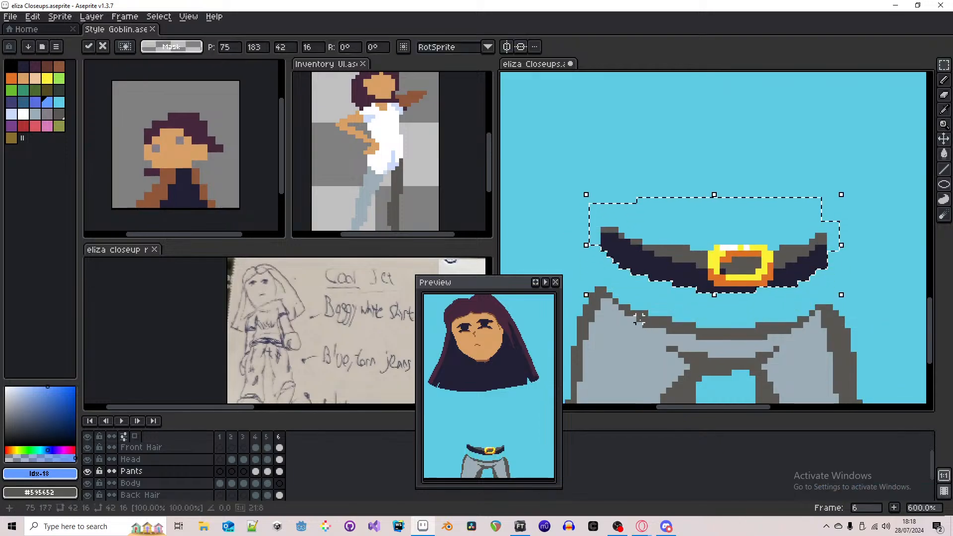
key(shift+v)
key(ctrl+d)
- Swap the belt's #222034 and #595652 areas with non-contiguous fills inside a marquee, using blue #639bff as a placeholder
key(g)
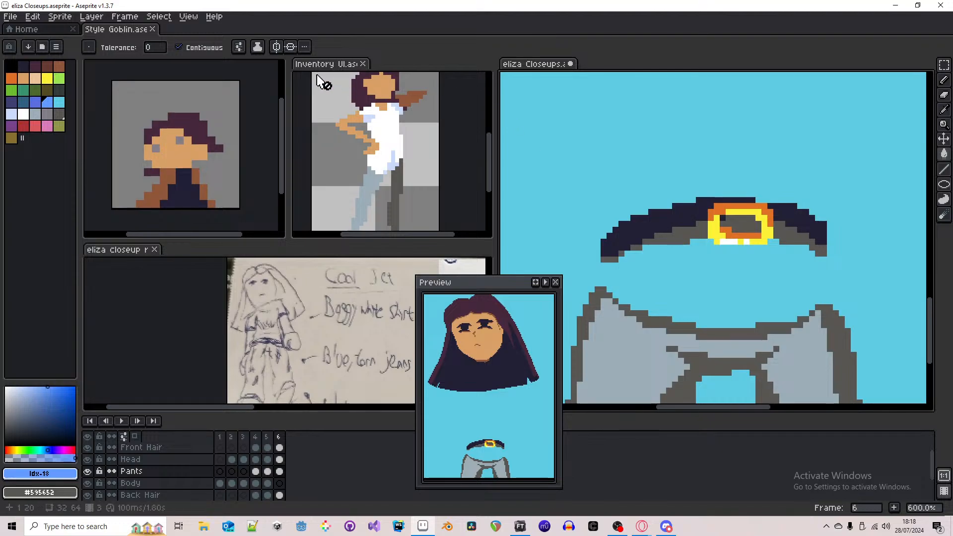
key(m)
drag(589, 155, 905, 269)
key(g)
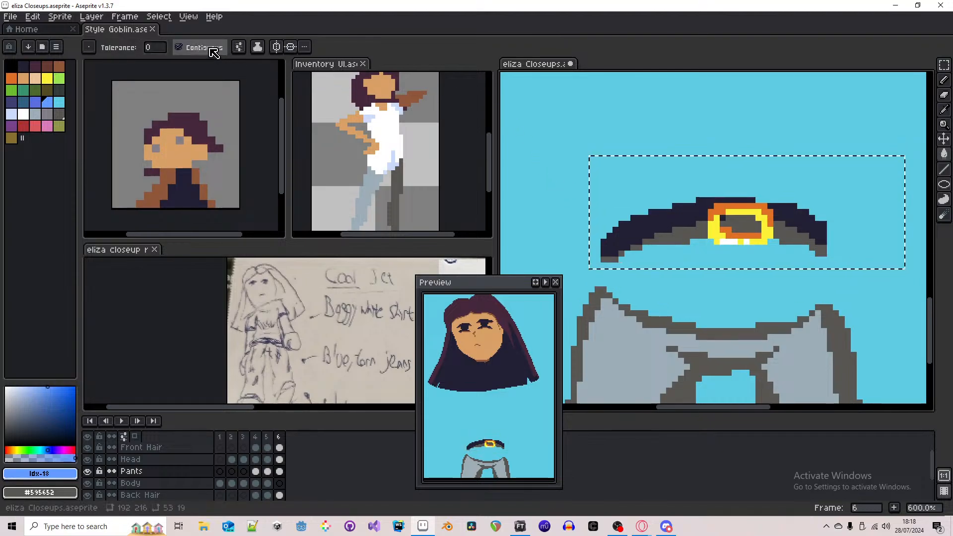
click(214, 52)
click(668, 234)
alt+click(646, 218)
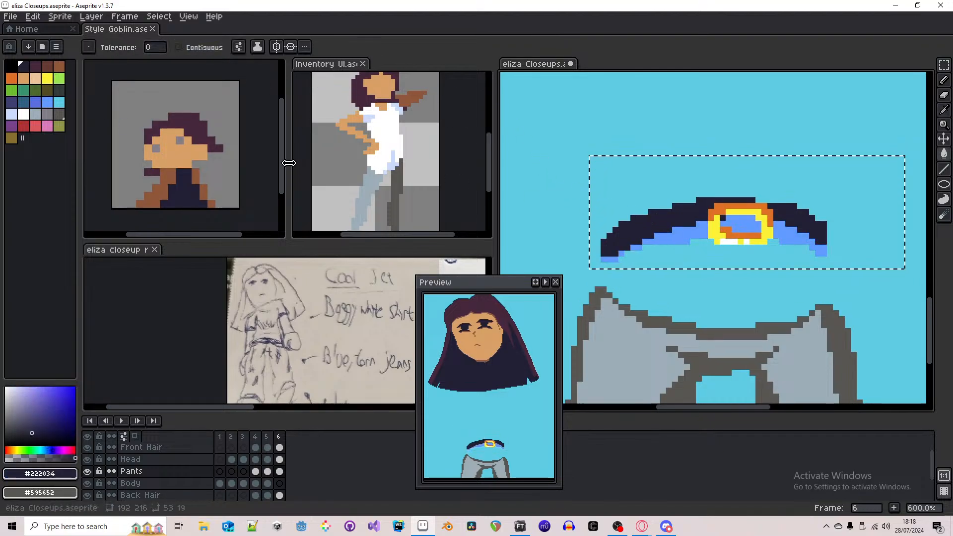
right_click(681, 212)
click(681, 228)
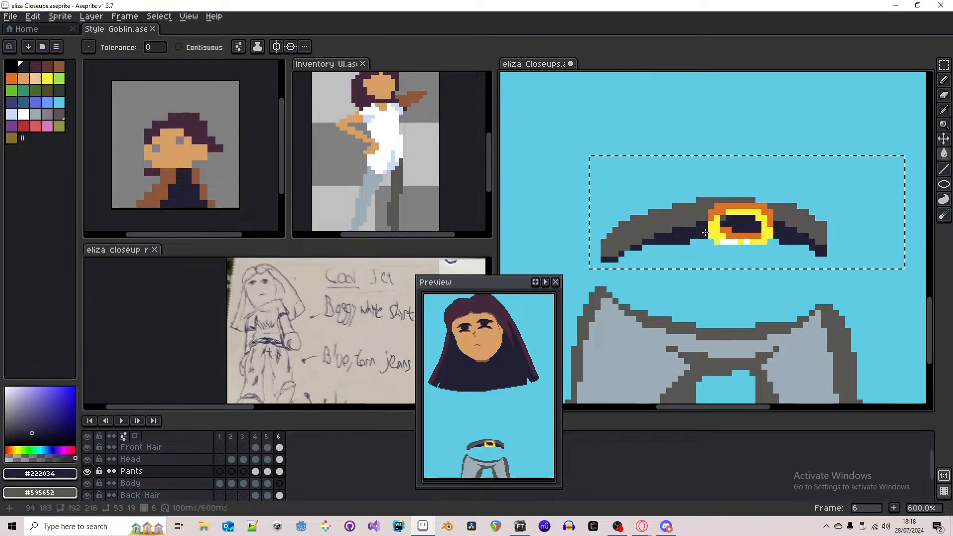
key(ctrl+d)
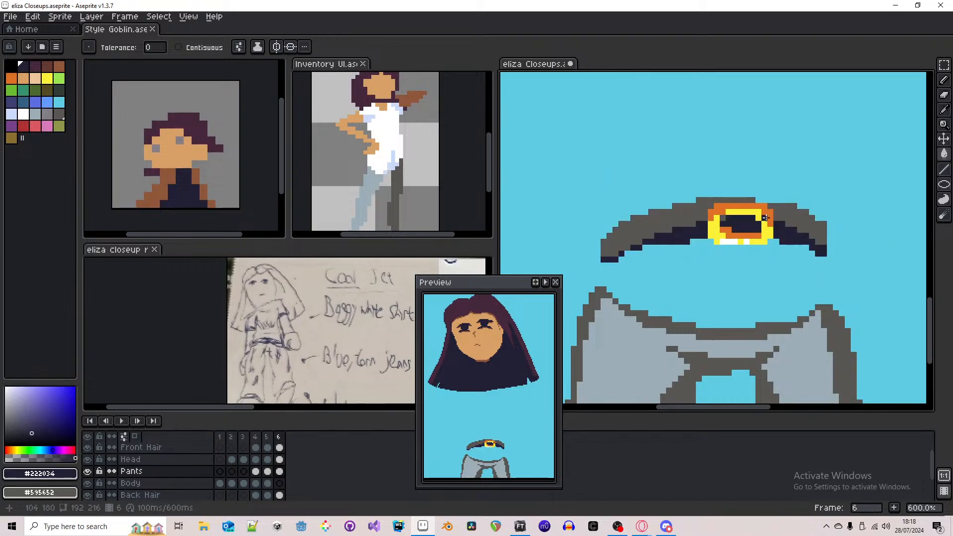
- Swap the buckle's orange and yellow #fbf236 areas with non-contiguous fills, using pink #d77bba as a placeholder
key(b)
key(g)
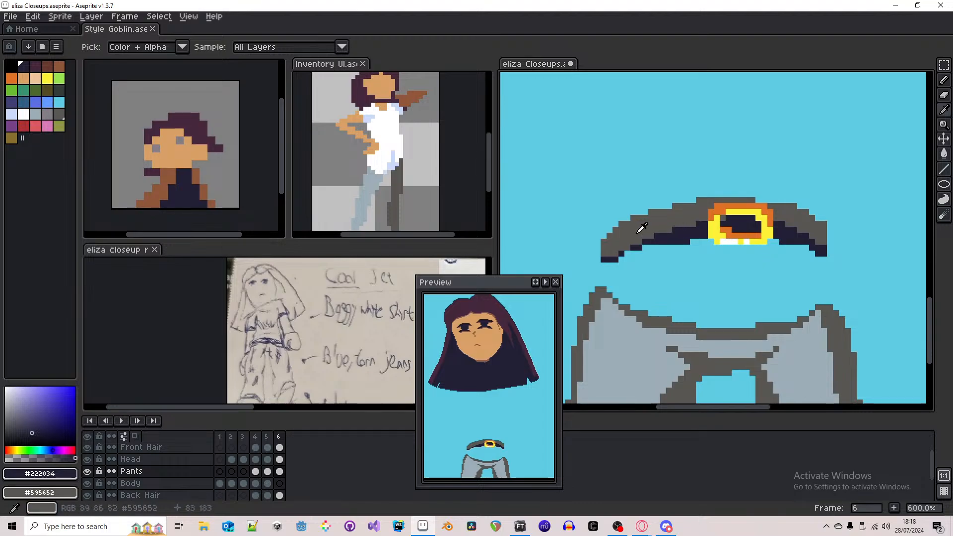
click(37, 115)
click(48, 126)
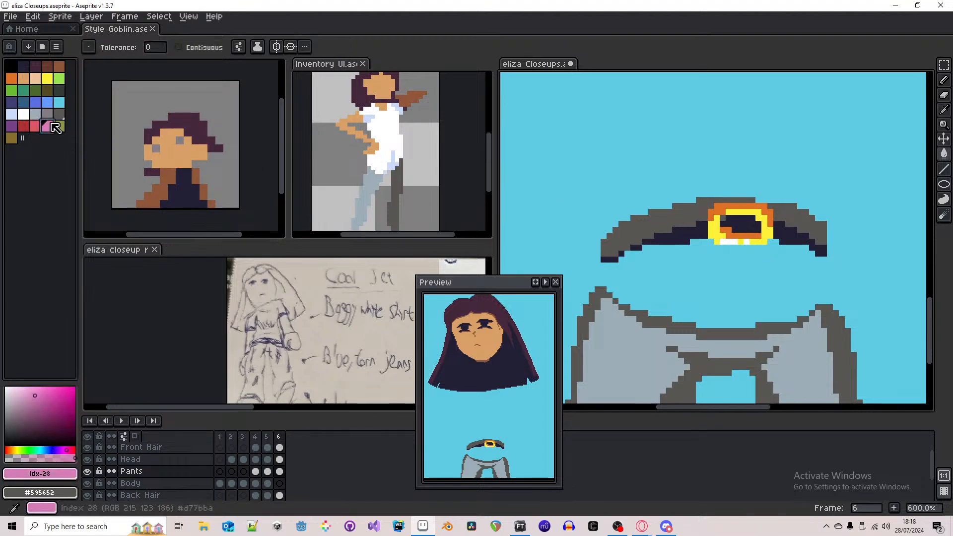
click(737, 207)
alt+click(737, 213)
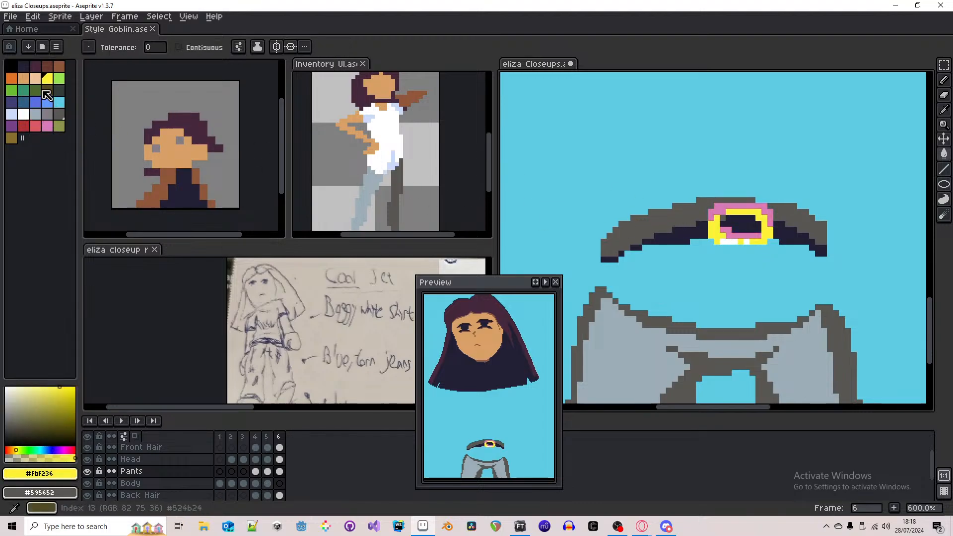
right_click(11, 78)
right_click(738, 212)
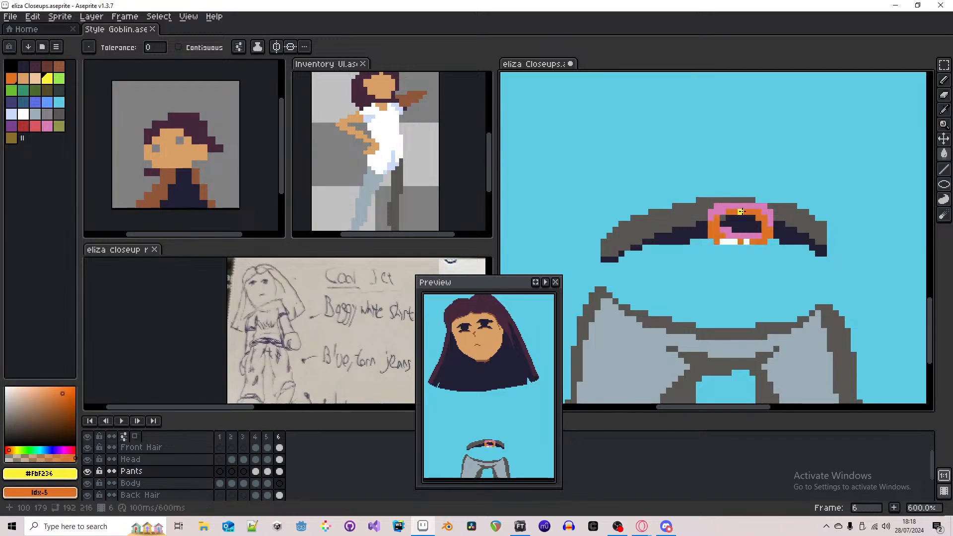
click(738, 207)
- Paint white highlights on the buckle's upper edge and cover those on its lower edge with orange #df7126
alt+click(737, 241)
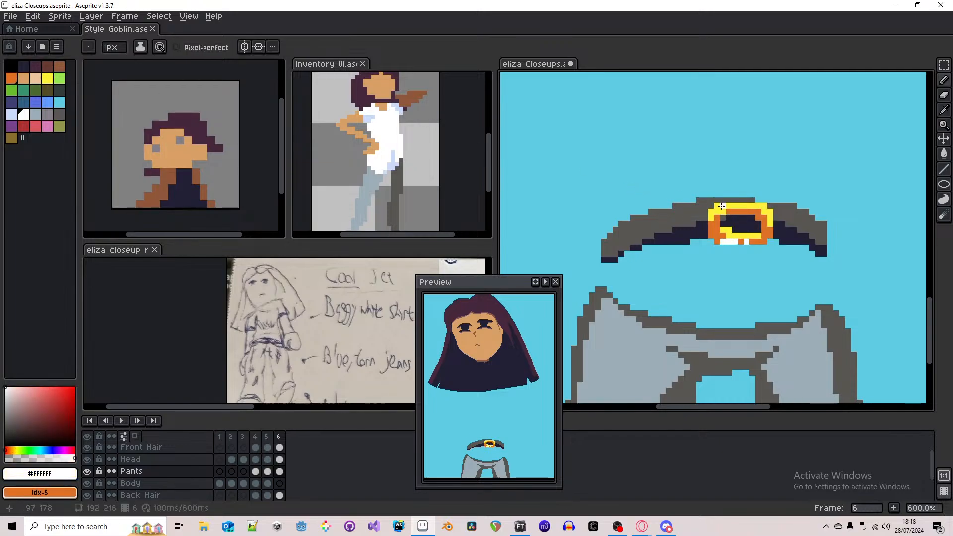
drag(724, 205, 735, 205)
click(747, 206)
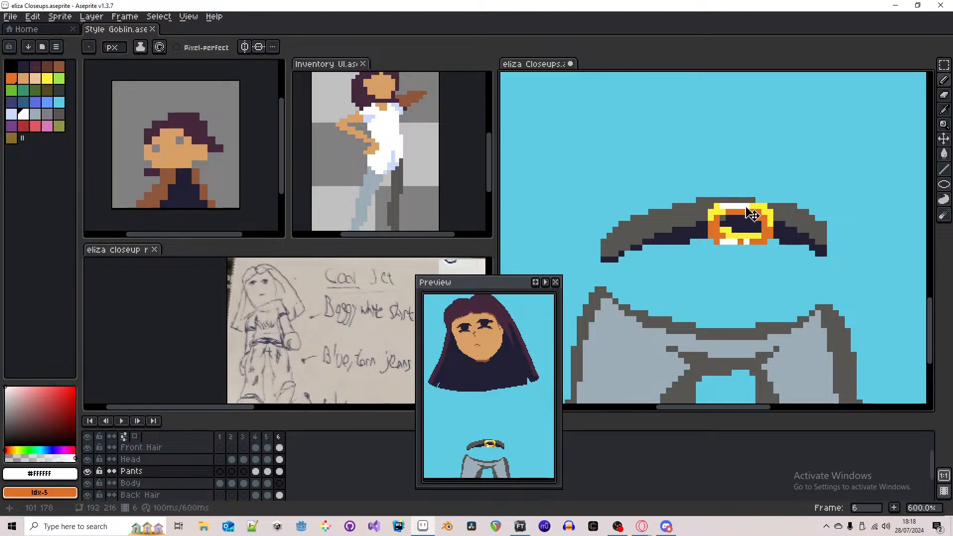
alt+click(730, 232)
drag(722, 241, 748, 241)
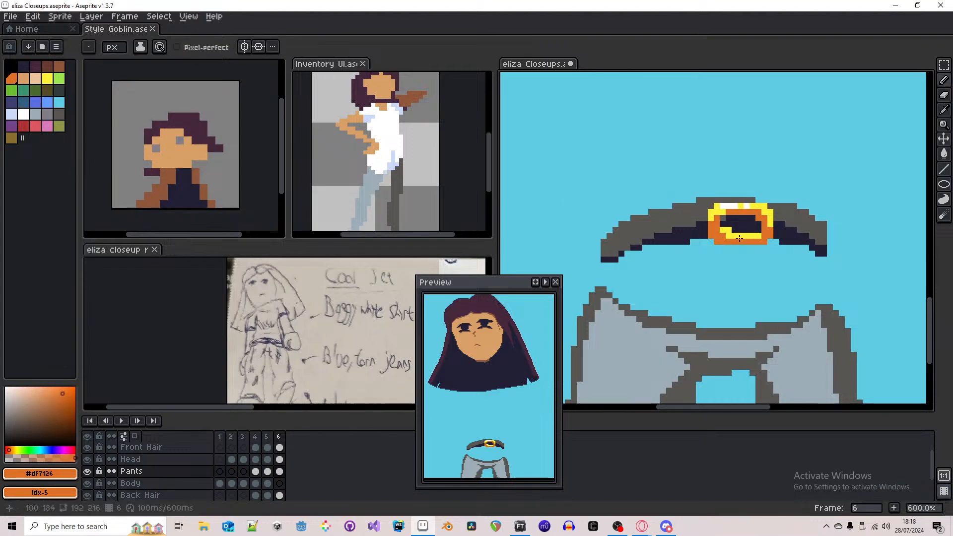
- Select the belt in a 46 by 19 pixel marquee, move it up to position 71, 155 and deselect it
scroll(747, 230, down, 3)
scroll(747, 230, down, 1)
scroll(750, 231, up, 3)
scroll(754, 233, down, 3)
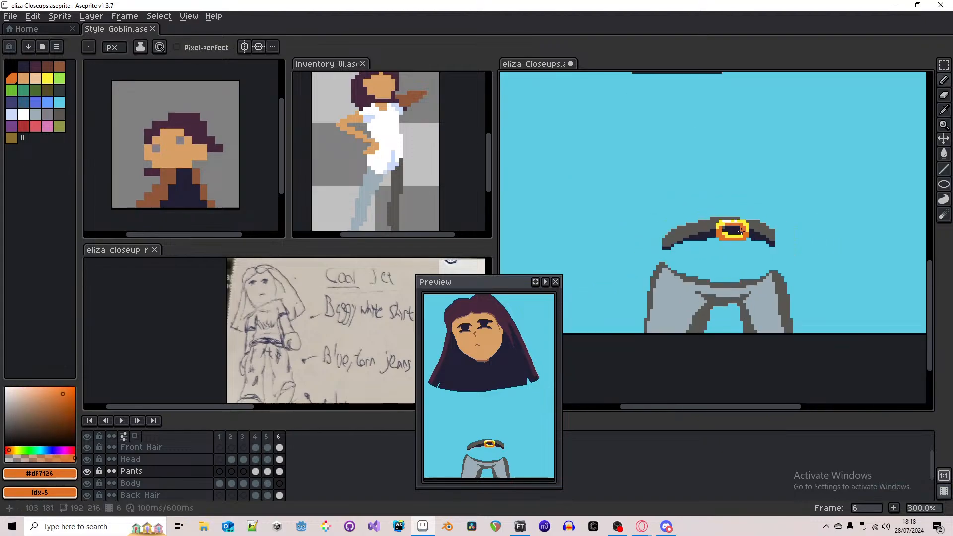
key(m)
drag(777, 205, 681, 248)
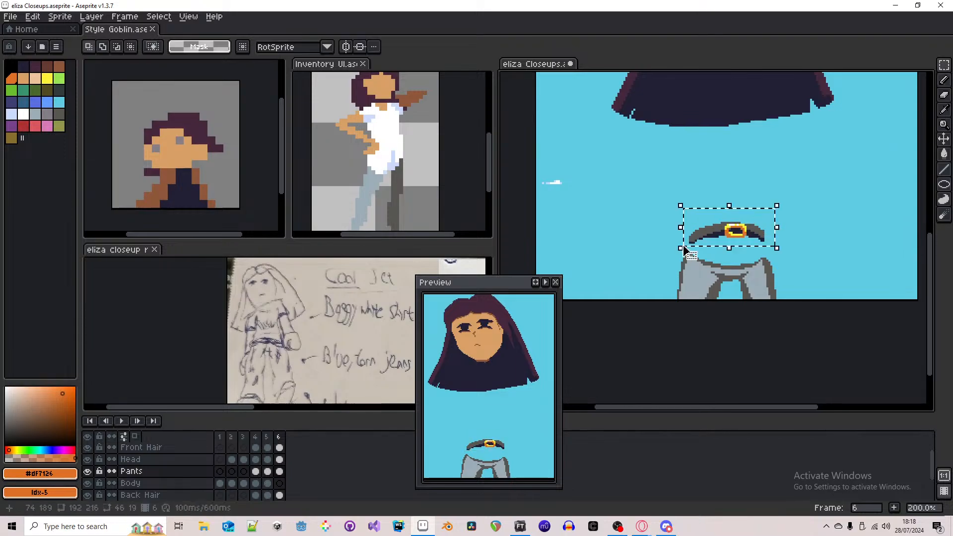
scroll(735, 259, down, 2)
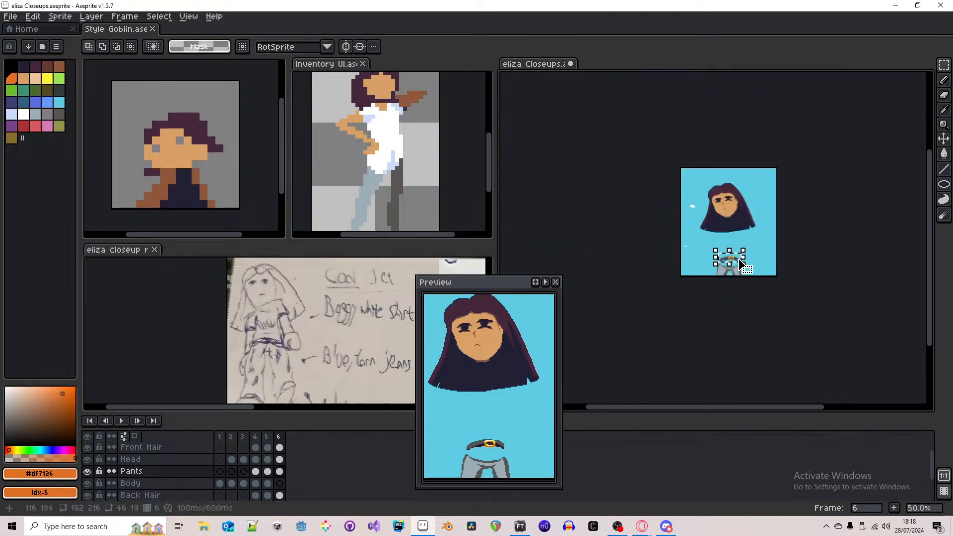
scroll(736, 266, up, 1)
drag(739, 268, 735, 257)
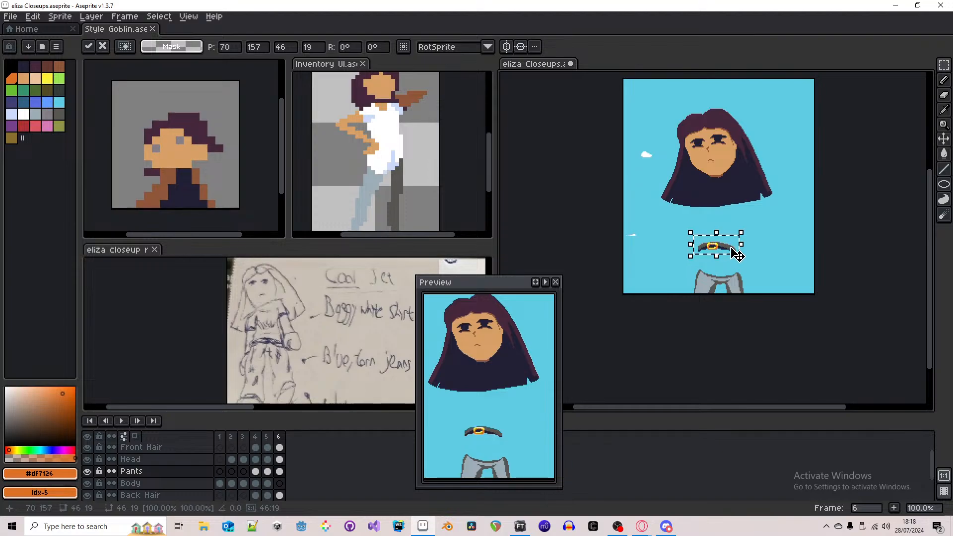
drag(731, 248, 732, 245)
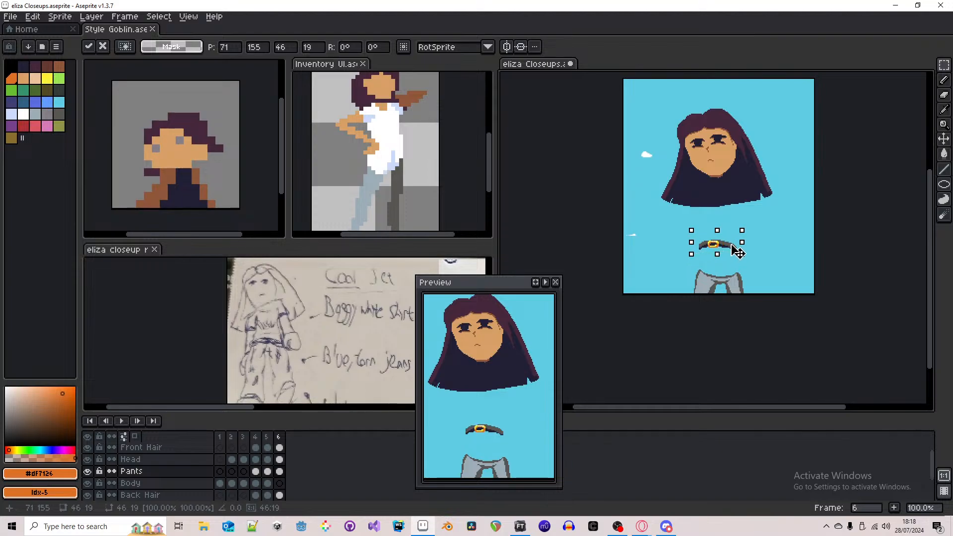
click(748, 281)
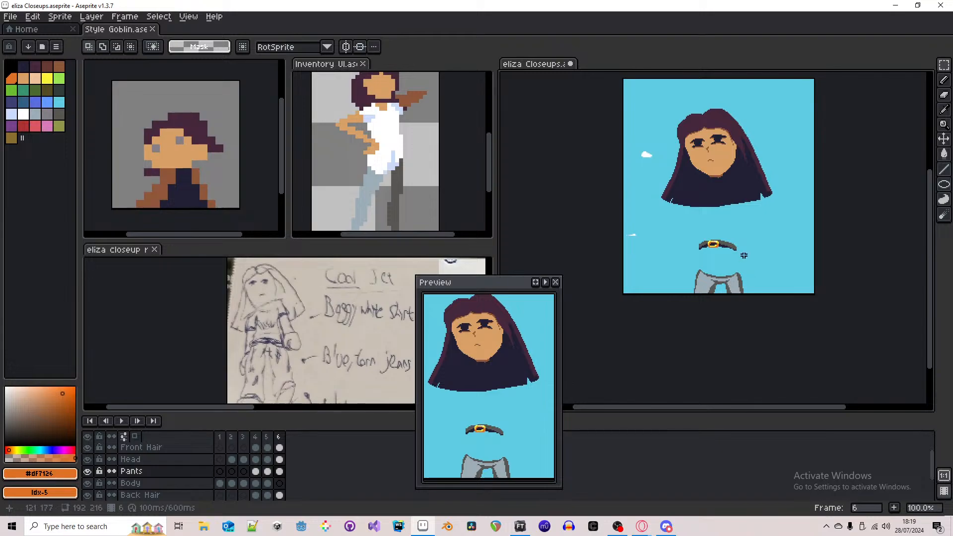
drag(685, 228, 748, 260)
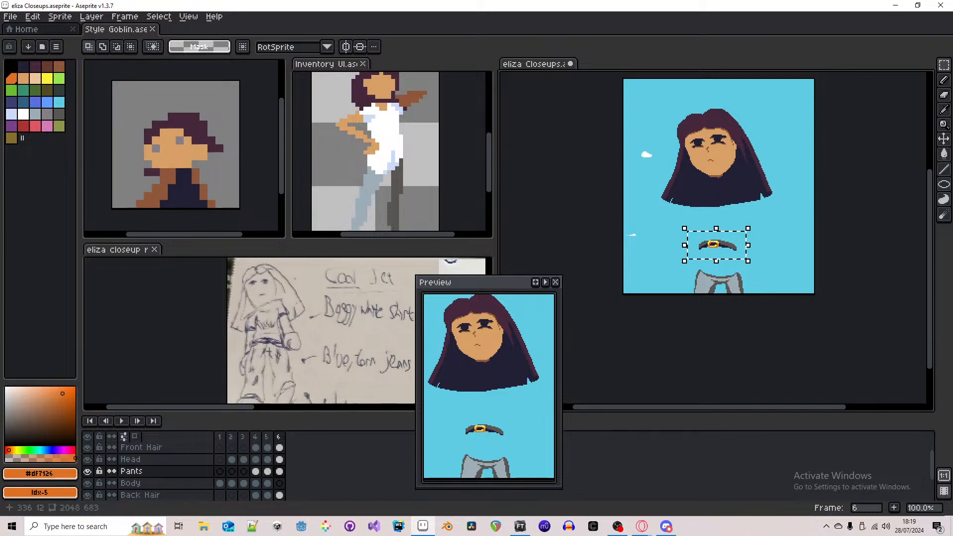
scroll(259, 370, up, 2)
scroll(265, 349, down, 1)
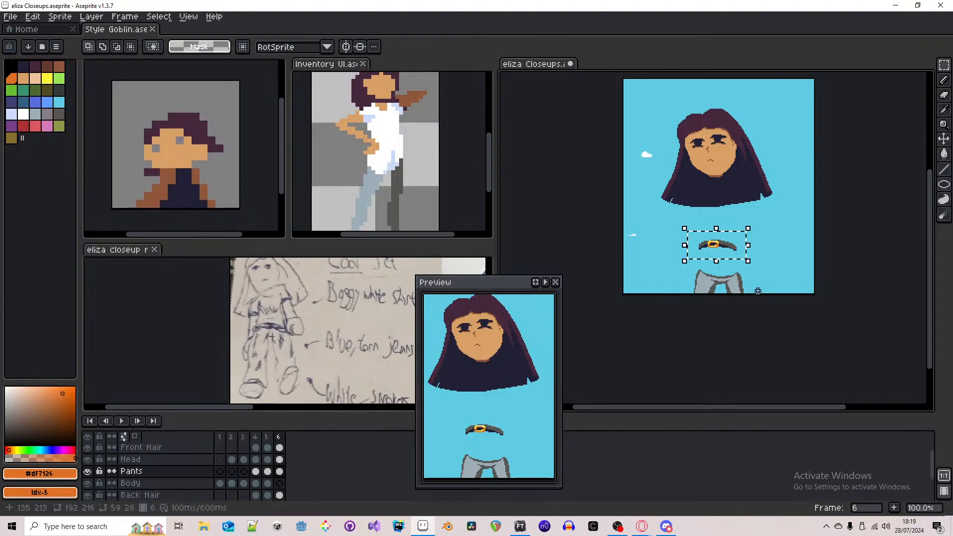
key(ctrl+d)
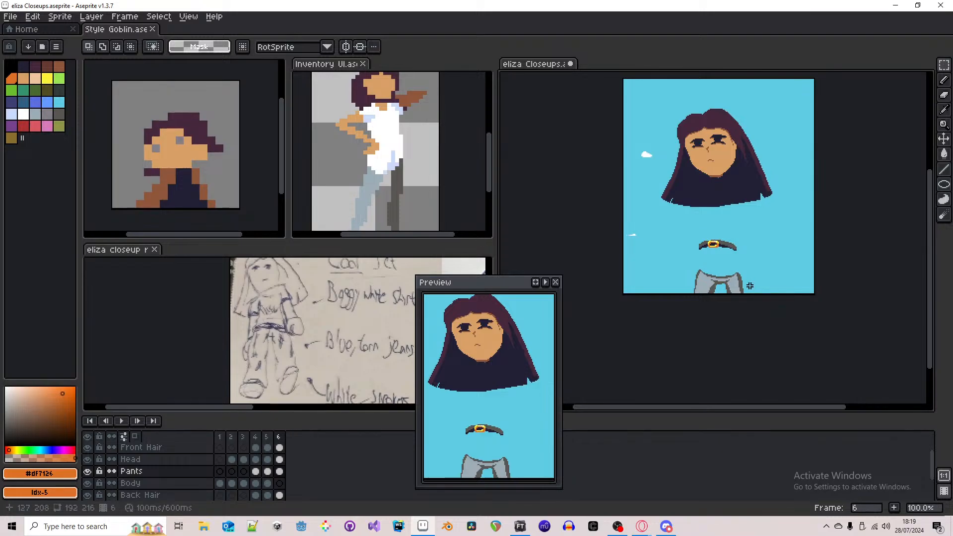
- Sample #9badb7 and #595652 from the old trousers, marquee them below the belt and delete them
scroll(737, 284, up, 1)
key(b)
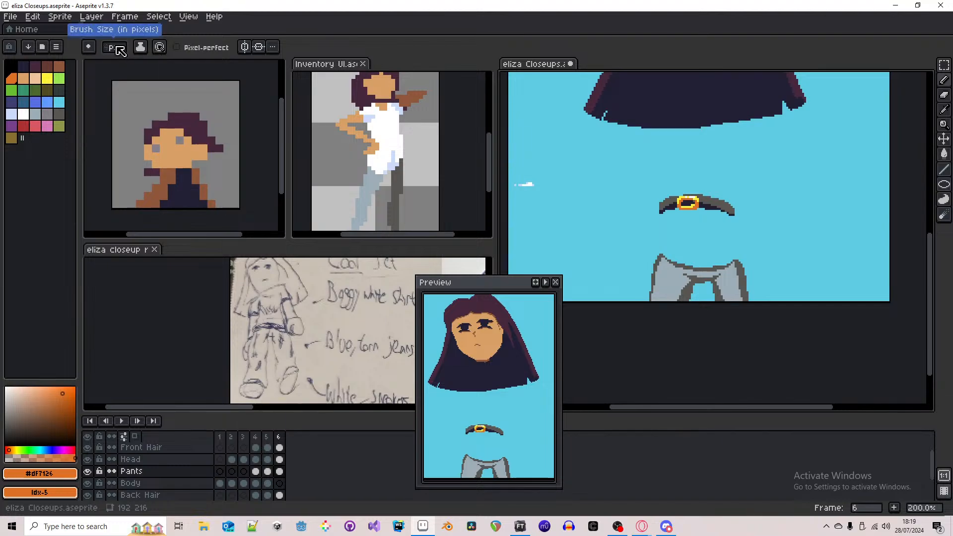
key(i)
click(681, 273)
right_click(687, 285)
key(b)
key(m)
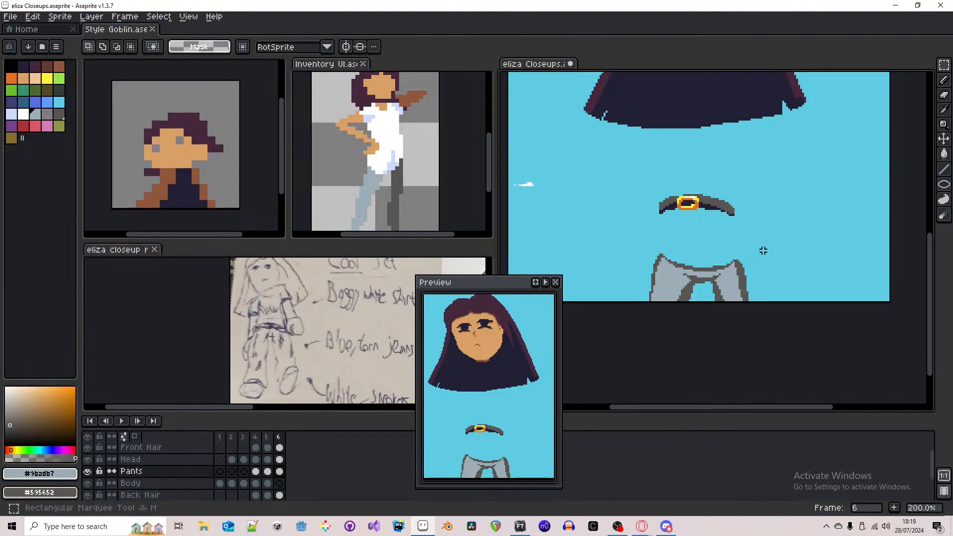
mouse_move(767, 240)
mouse_down()
mouse_move(662, 330)
mouse_move(638, 334)
mouse_up()
key(Delete)
- Draw the outer edges of both trouser legs from the belt ends to the canvas edge in #9badb7
key(b)
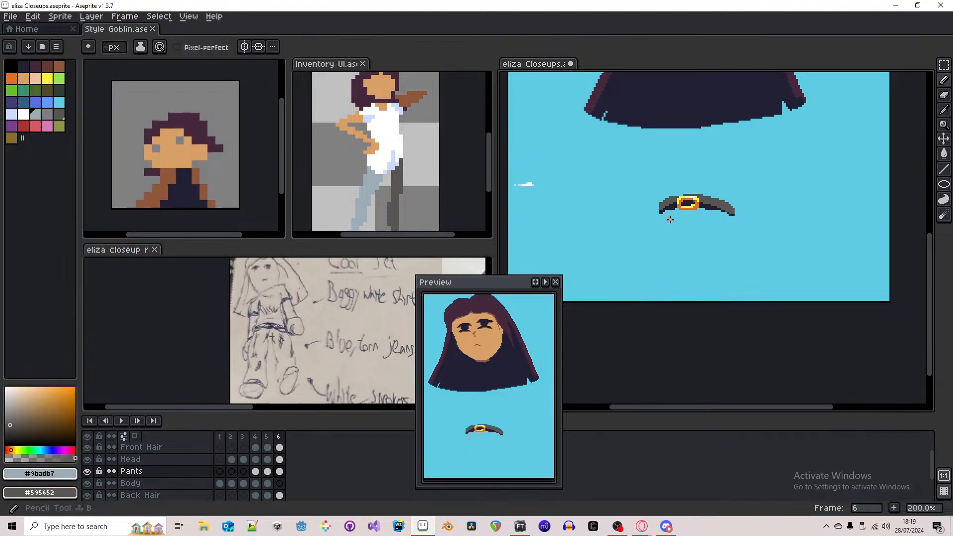
mouse_move(663, 216)
mouse_down()
mouse_move(646, 245)
mouse_move(657, 232)
mouse_move(650, 302)
mouse_up()
key(ctrl+z)
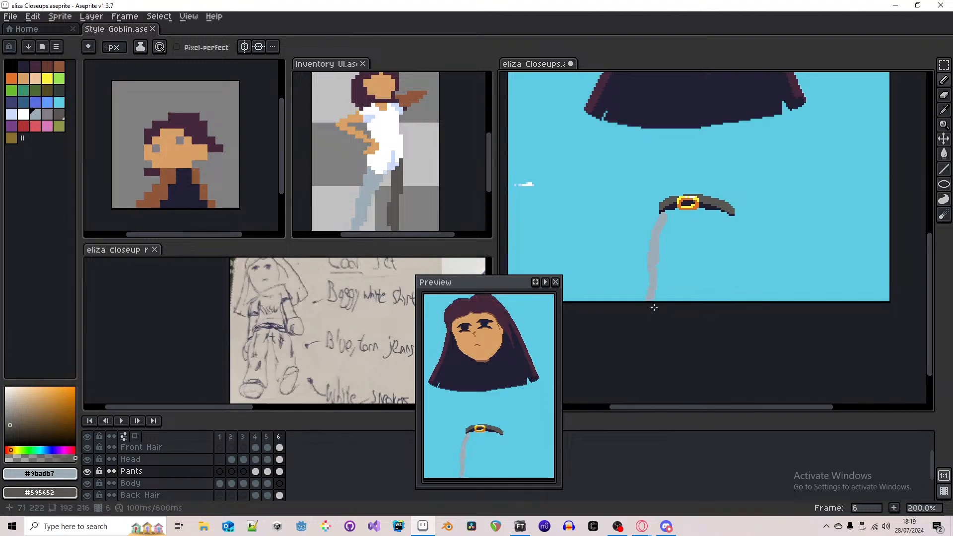
mouse_move(717, 242)
mouse_down()
mouse_move(693, 251)
mouse_move(710, 237)
mouse_move(730, 318)
mouse_up()
- Enable contiguous filling, try a #9badb7 fill between the two outer leg lines and undo it
key(g)
click(706, 270)
key(ctrl+z)
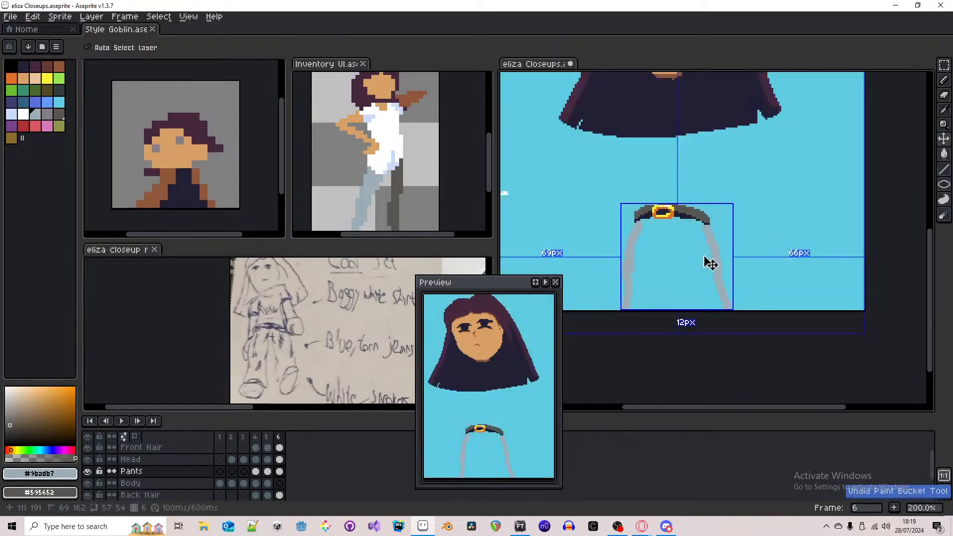
click(215, 48)
click(685, 263)
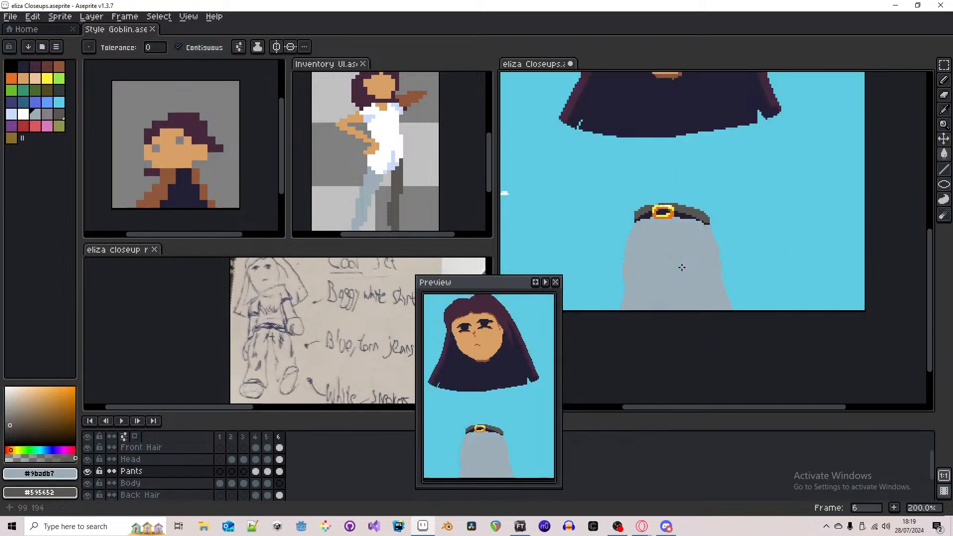
key(b)
key(ctrl+z)
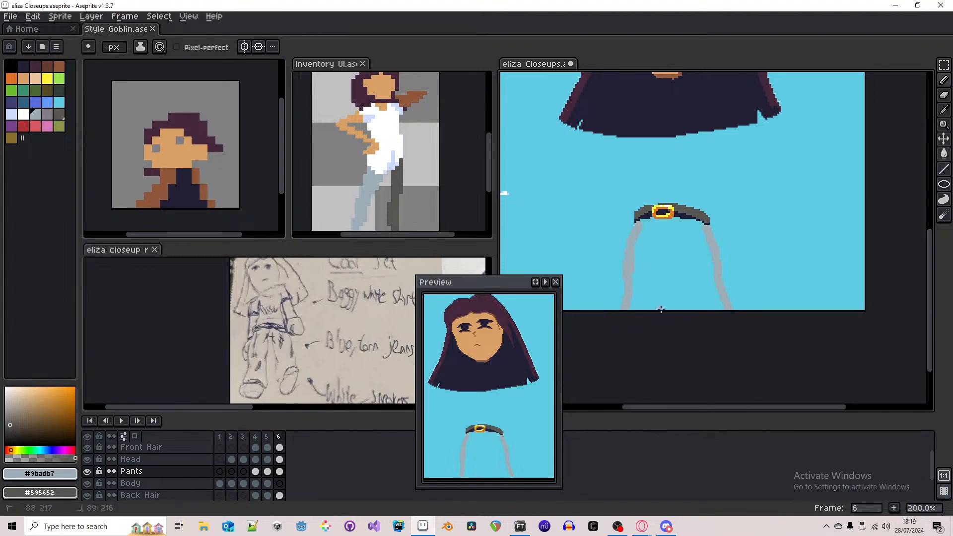
- Draw the inner leg edges meeting at the crotch and fill both trouser legs with #9badb7
mouse_move(661, 293)
mouse_down()
mouse_move(669, 243)
mouse_move(661, 243)
mouse_move(681, 240)
mouse_up()
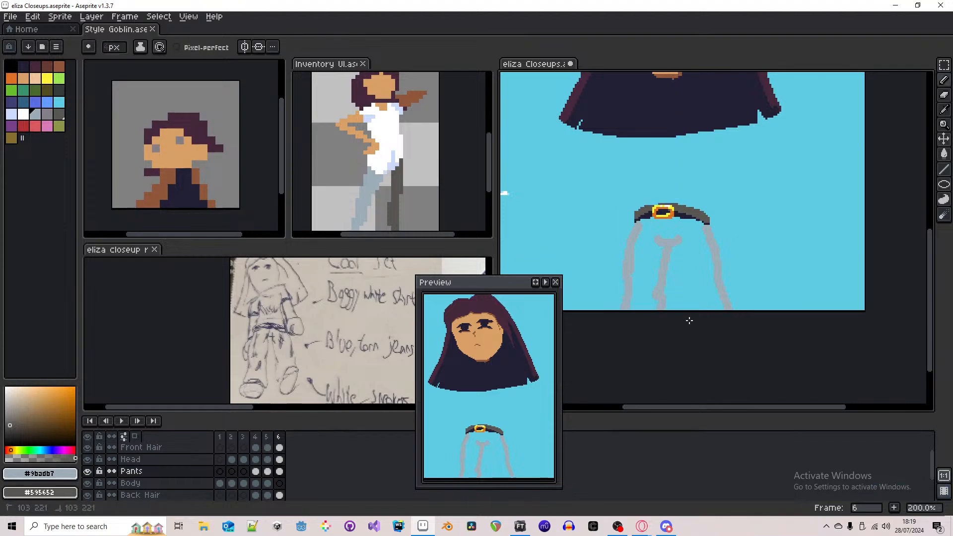
key(g)
click(673, 222)
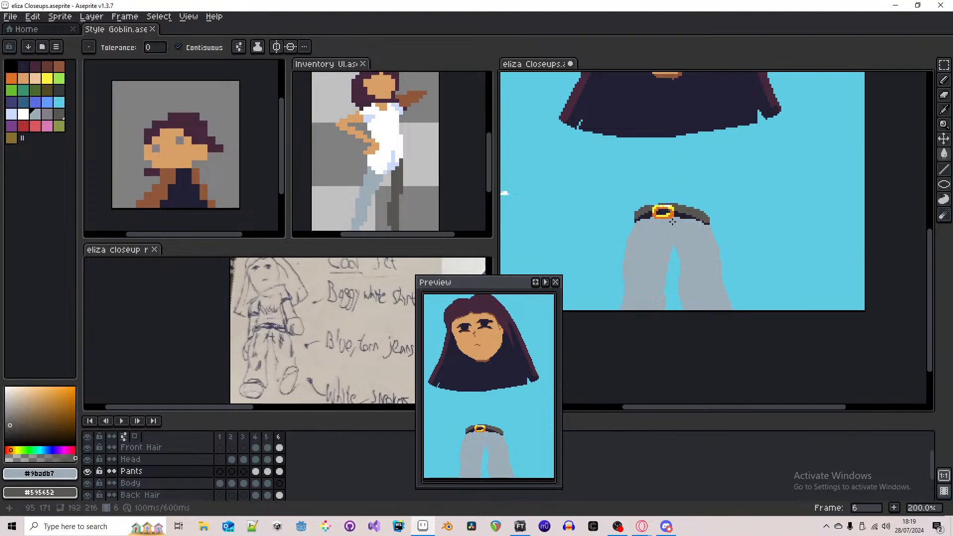
scroll(673, 221, down, 2)
scroll(683, 226, up, 1)
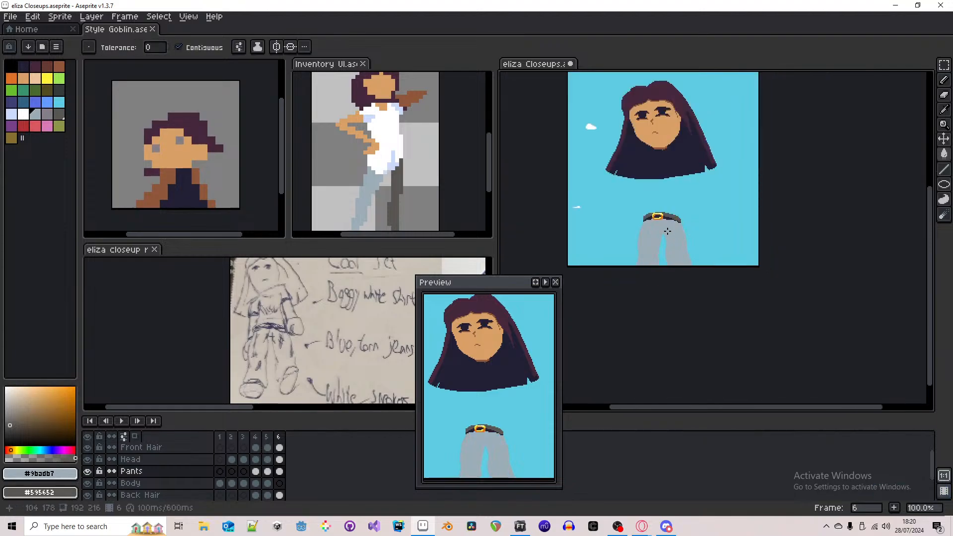
- Sample #595652 from the Inventory UI figure, outline a shadow strip along the right-hand leg's outer side and fill it
scroll(652, 245, up, 3)
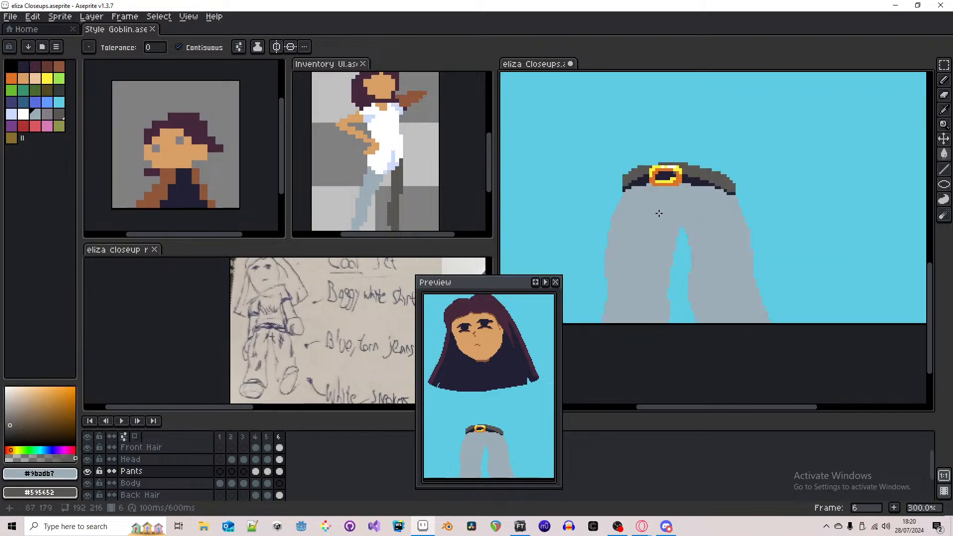
scroll(650, 233, up, 2)
key(b)
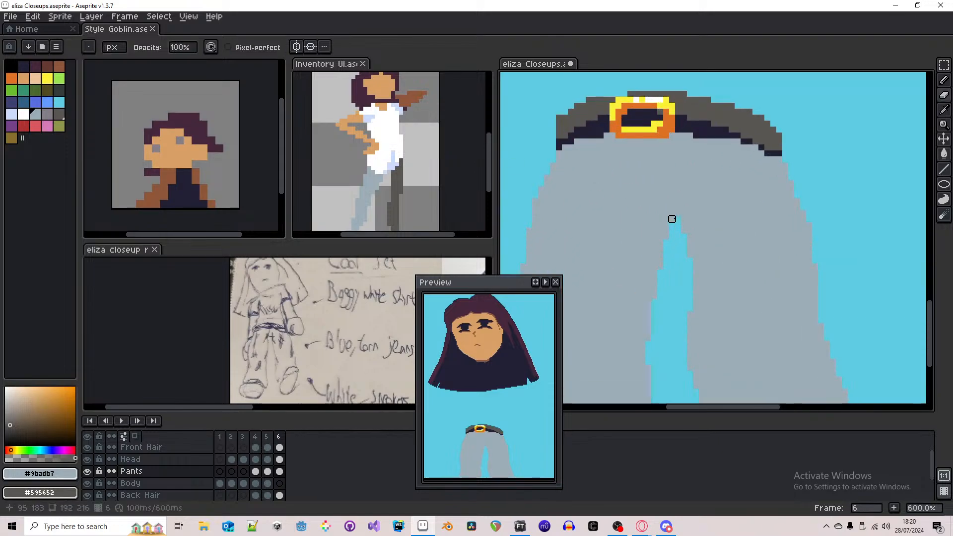
scroll(671, 216, down, 4)
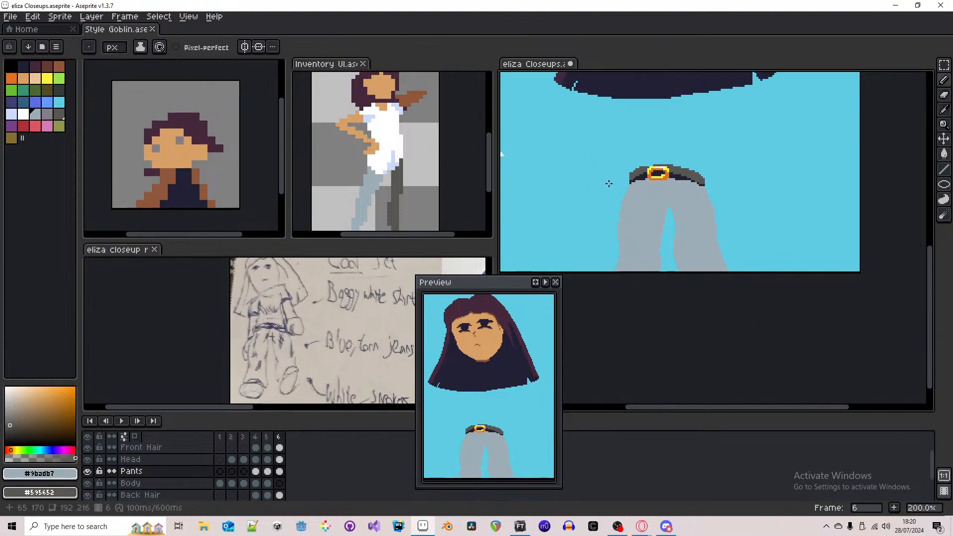
scroll(626, 199, up, 1)
alt+click(398, 175)
scroll(764, 267, up, 3)
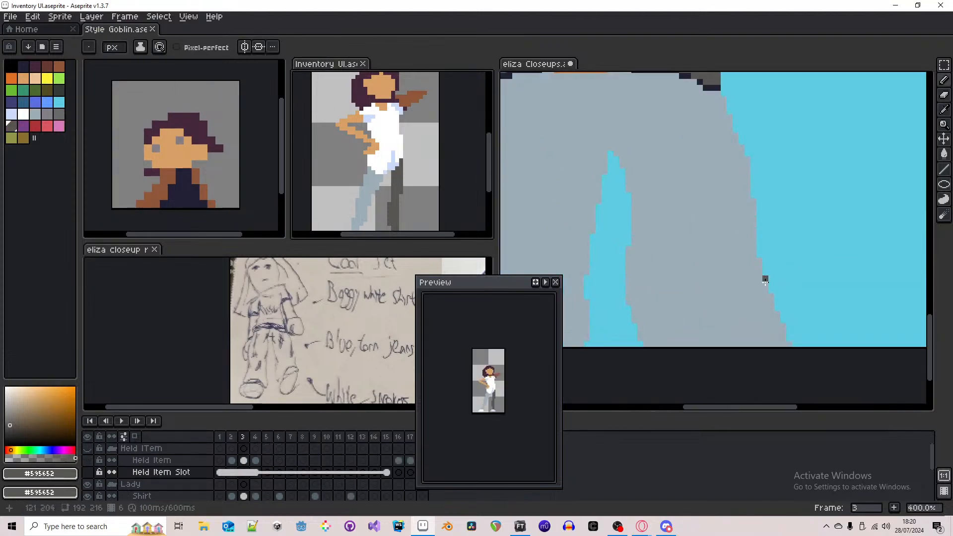
mouse_move(723, 189)
mouse_down()
mouse_move(727, 282)
mouse_move(755, 343)
mouse_up()
mouse_move(729, 199)
mouse_down()
mouse_move(684, 87)
mouse_move(701, 168)
mouse_up()
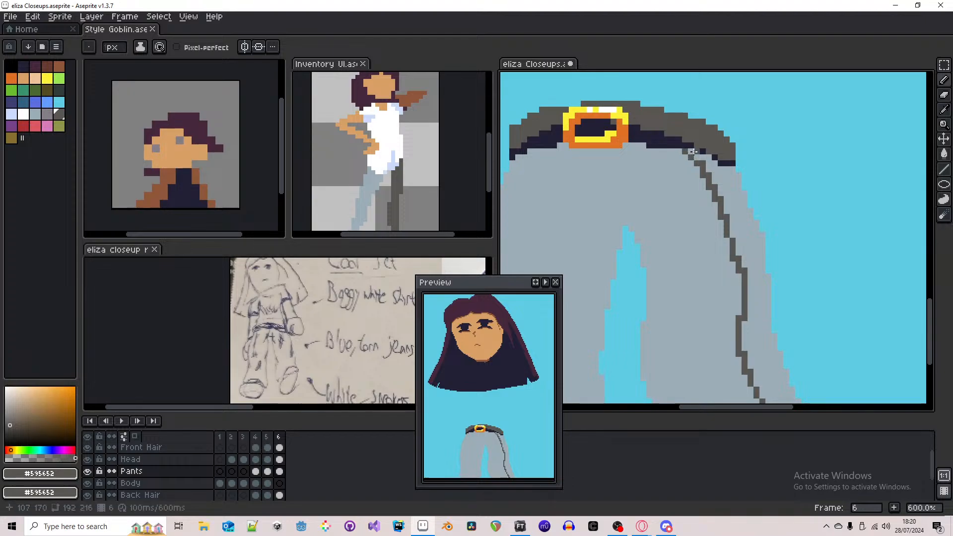
key(g)
click(720, 167)
scroll(720, 167, down, 1)
scroll(720, 167, down, 2)
- Draw a short crease above the crotch and a long diagonal fold on the left-hand leg in #595652
key(b)
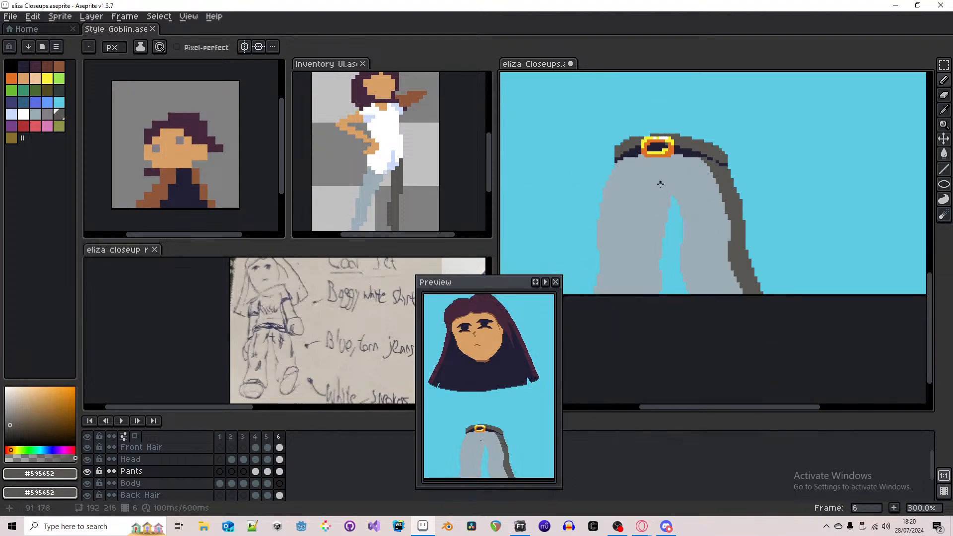
mouse_move(658, 184)
mouse_down()
mouse_move(670, 201)
mouse_move(665, 189)
mouse_up()
key(ctrl+z)
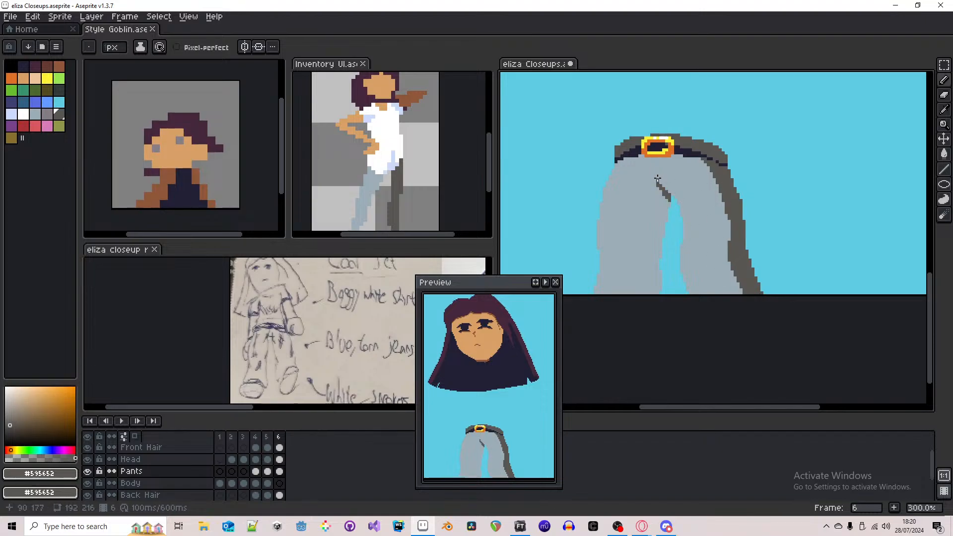
drag(658, 180, 669, 194)
mouse_move(649, 209)
mouse_down()
mouse_move(628, 267)
mouse_move(650, 210)
mouse_move(630, 265)
mouse_move(656, 213)
mouse_move(649, 241)
mouse_move(627, 273)
mouse_up()
- Thin the left-hand leg's diagonal fold by painting along its edge with sampled #9badb7
alt+click(659, 225)
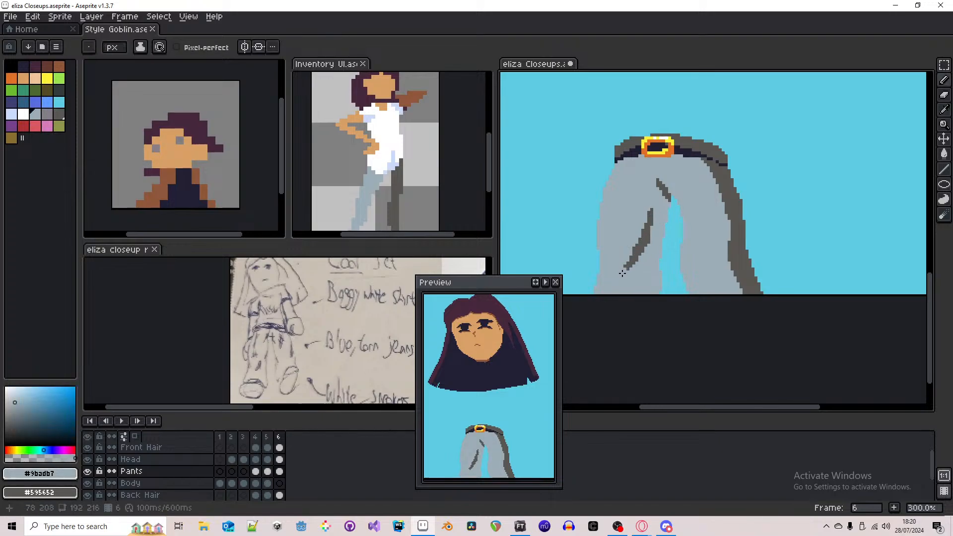
drag(651, 238, 634, 264)
drag(653, 229, 649, 214)
scroll(655, 207, down, 2)
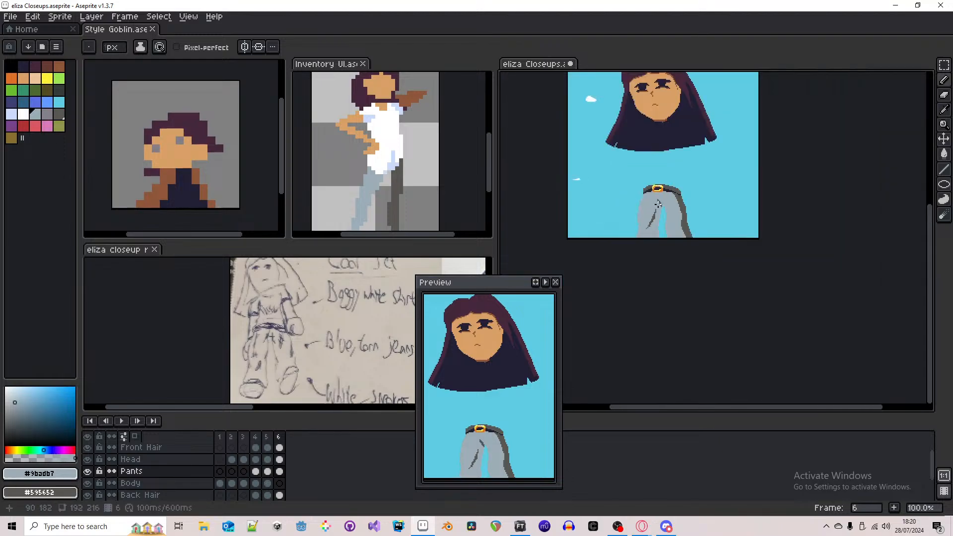
- Outline a shadow at the lower inner edge of the left-hand leg in #595652 and fill it
scroll(658, 208, up, 1)
alt+click(654, 217)
scroll(637, 242, up, 1)
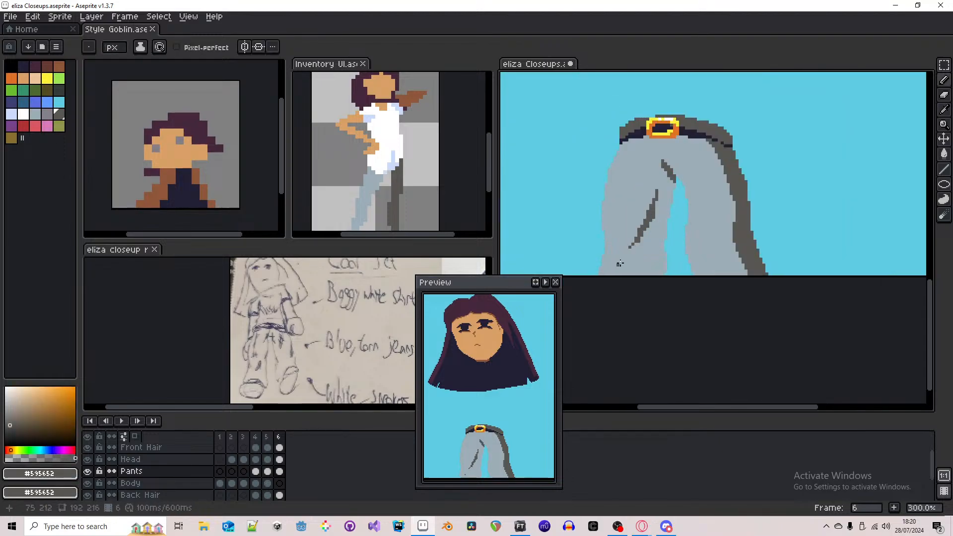
mouse_move(666, 229)
mouse_down()
mouse_move(647, 276)
mouse_move(660, 264)
mouse_move(660, 277)
mouse_up()
key(g)
click(652, 254)
key(ctrl+z)
click(662, 263)
key(b)
scroll(674, 223, down, 1)
scroll(670, 227, up, 1)
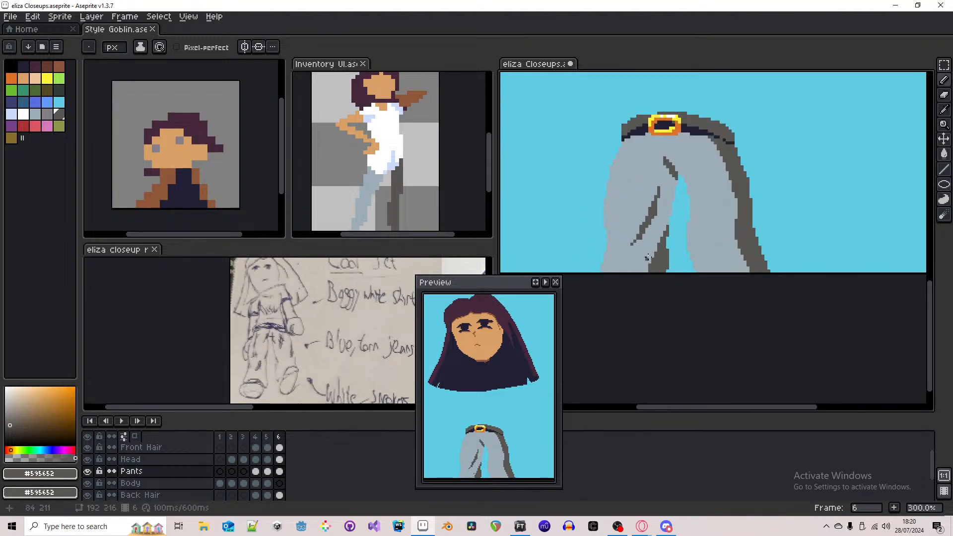
scroll(648, 257, down, 1)
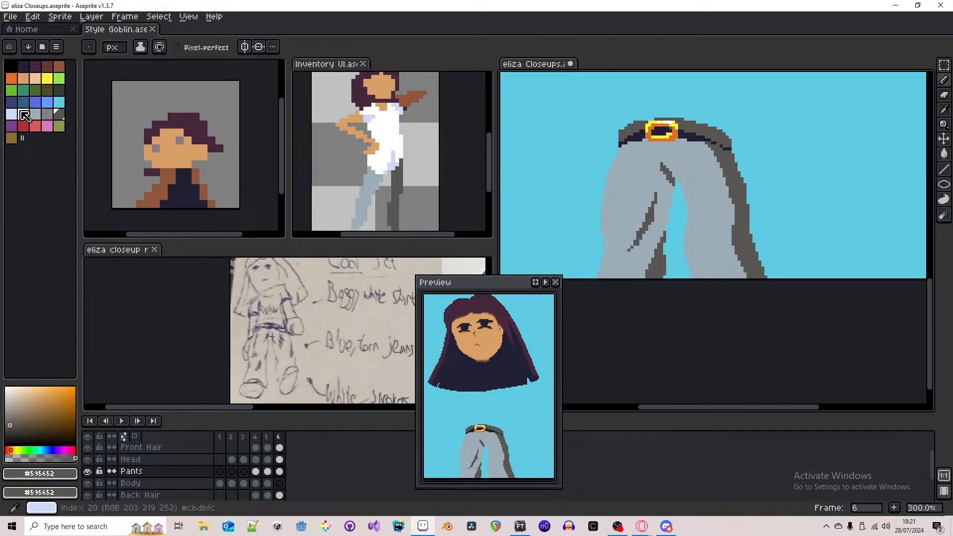
- Recolour the left thigh fold and the crotch crease with mid-grey #847e87 using the Paint Bucket
click(47, 114)
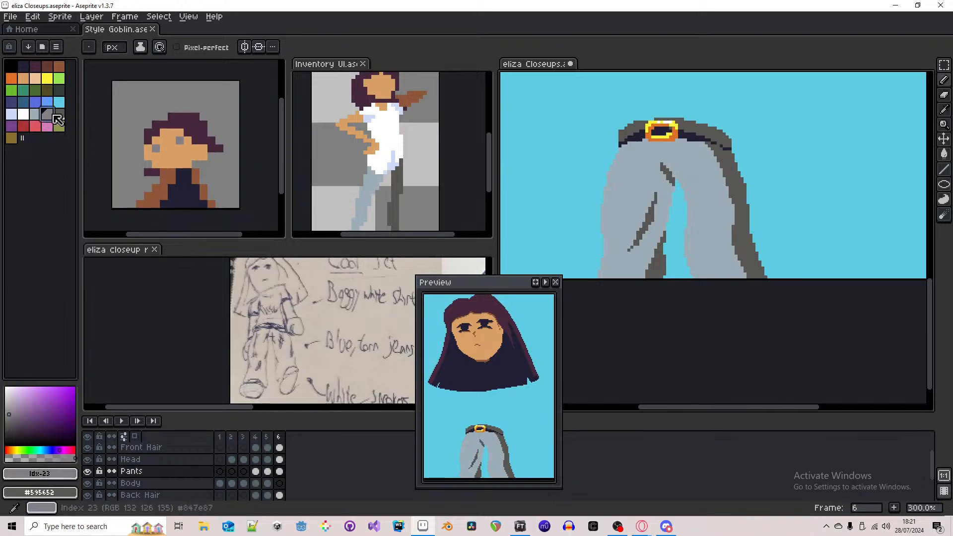
key(g)
click(659, 255)
key(ctrl+z)
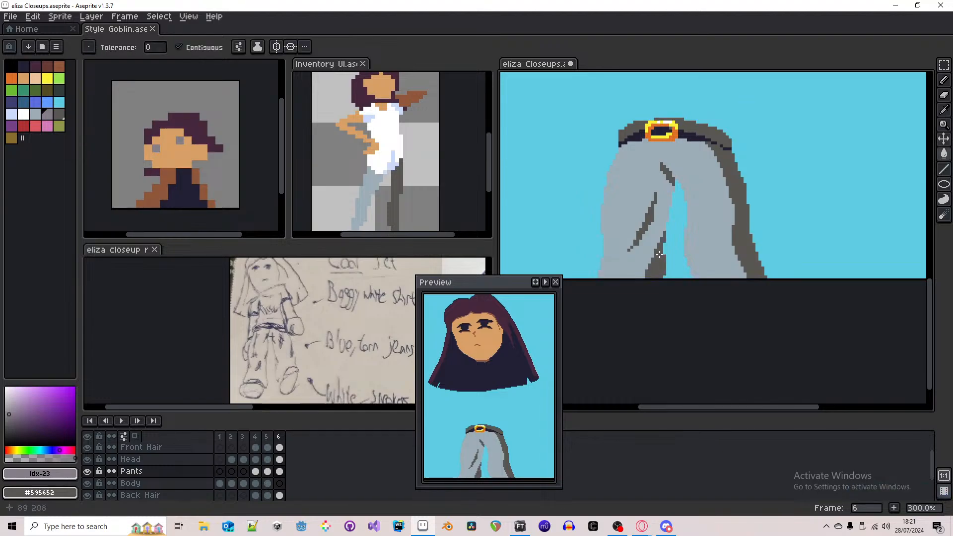
click(649, 225)
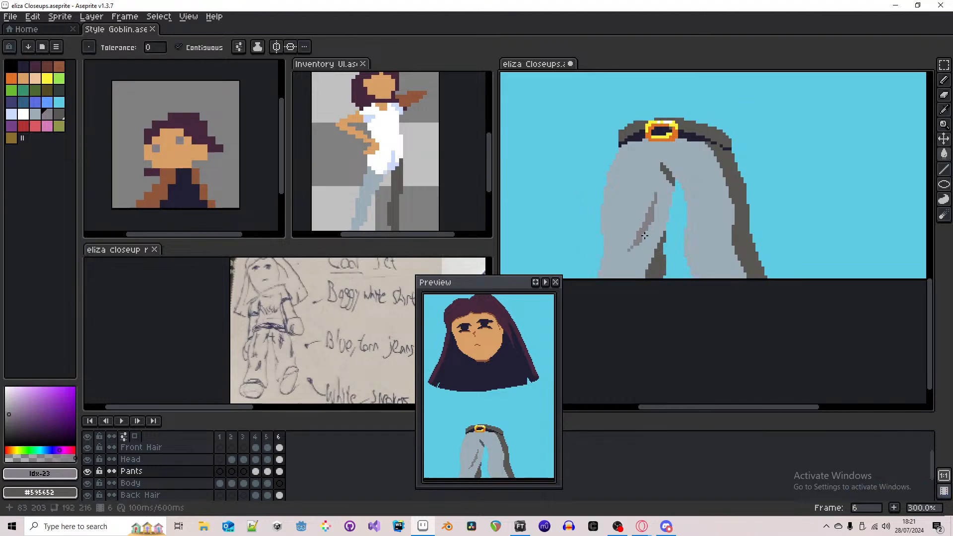
click(667, 179)
- Separate the belt from the right leg's outer shading, and fill only that leg shading with mid-grey #847e87
key(b)
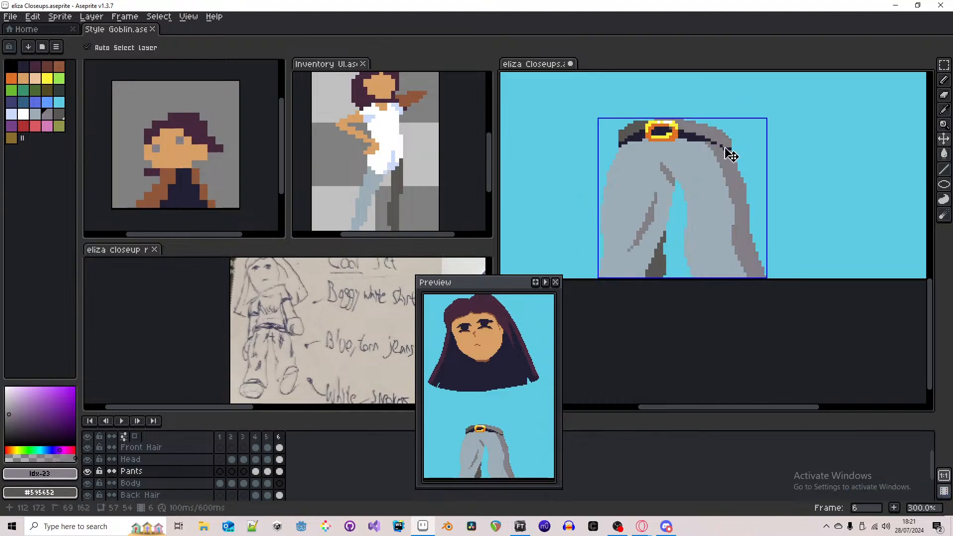
scroll(720, 149, up, 3)
click(717, 148)
key(g)
click(724, 163)
scroll(724, 166, down, 3)
key(b)
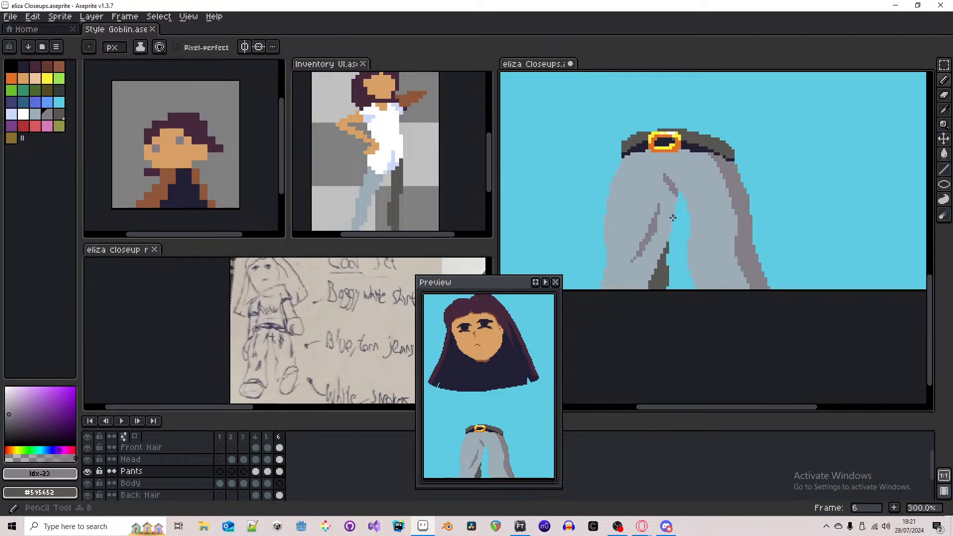
- Draw a mid-grey strip beside the left leg's dark inner shadow and darken the upper thigh fold with #595652
scroll(657, 235, up, 1)
mouse_move(637, 302)
mouse_down()
mouse_move(657, 206)
mouse_move(652, 230)
mouse_up()
click(655, 214)
key(g)
right_click(659, 205)
key(b)
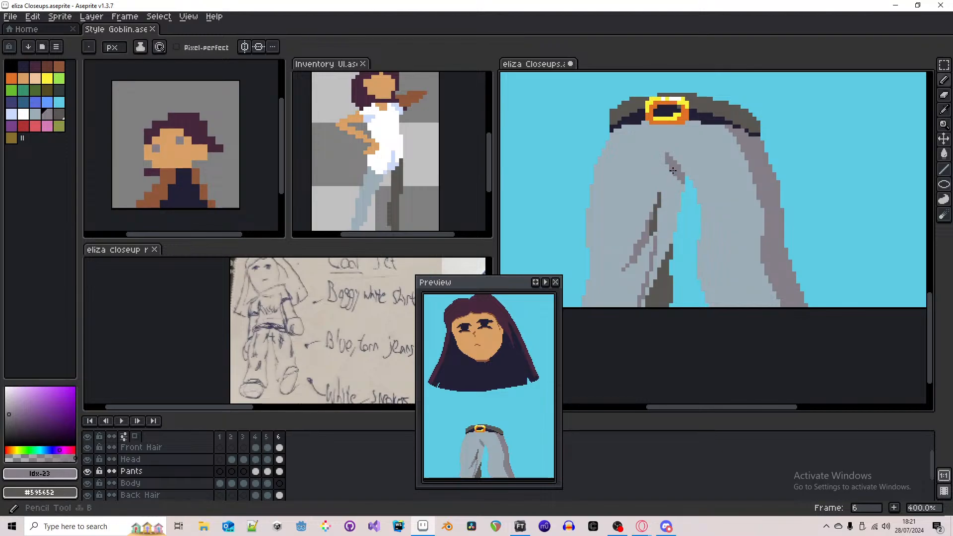
- Darken the crotch crease with #595652 and extend mid-grey shading from it down the left leg's inner edge
drag(671, 166, 662, 234)
key(g)
click(662, 234)
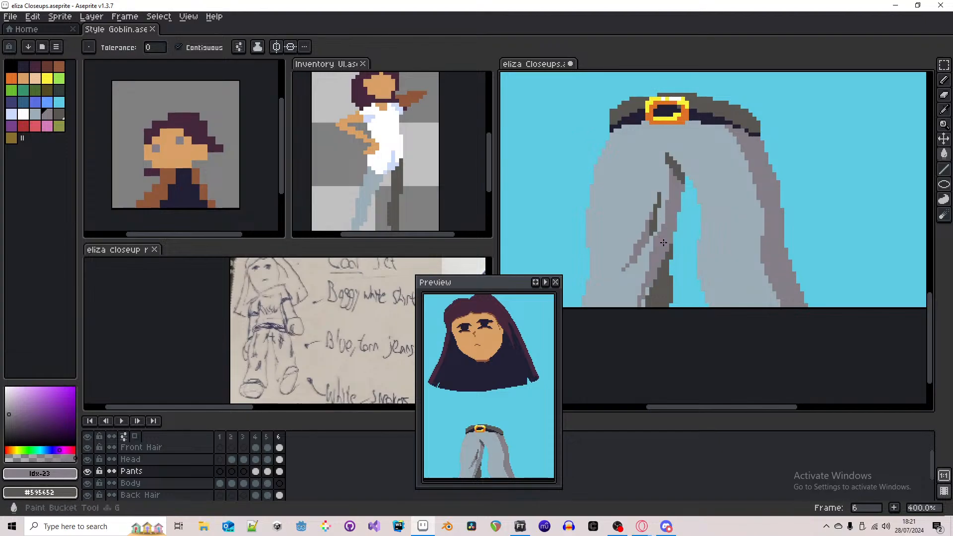
key(b)
click(643, 304)
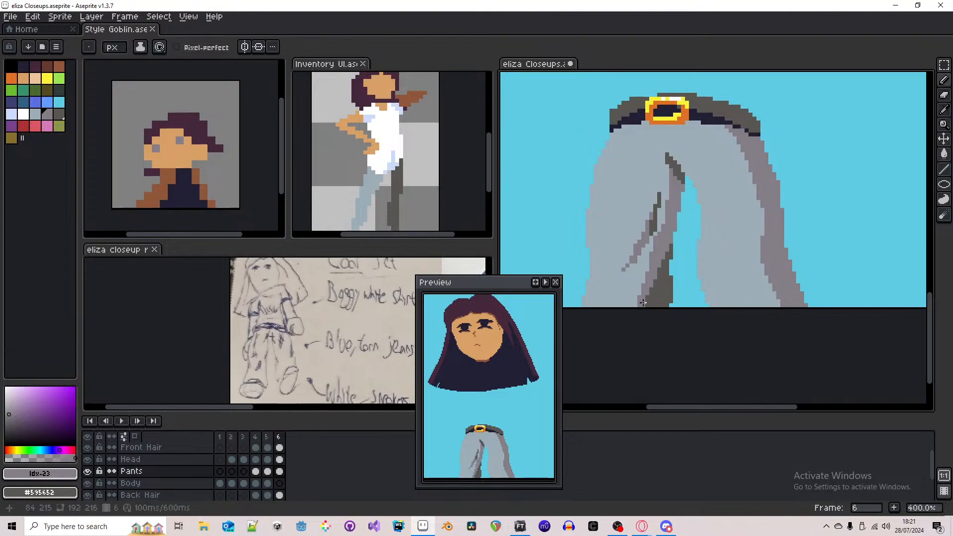
- Add mid-grey shading between the left thigh fold and the crotch crease to join them
scroll(645, 295, down, 2)
scroll(664, 266, up, 3)
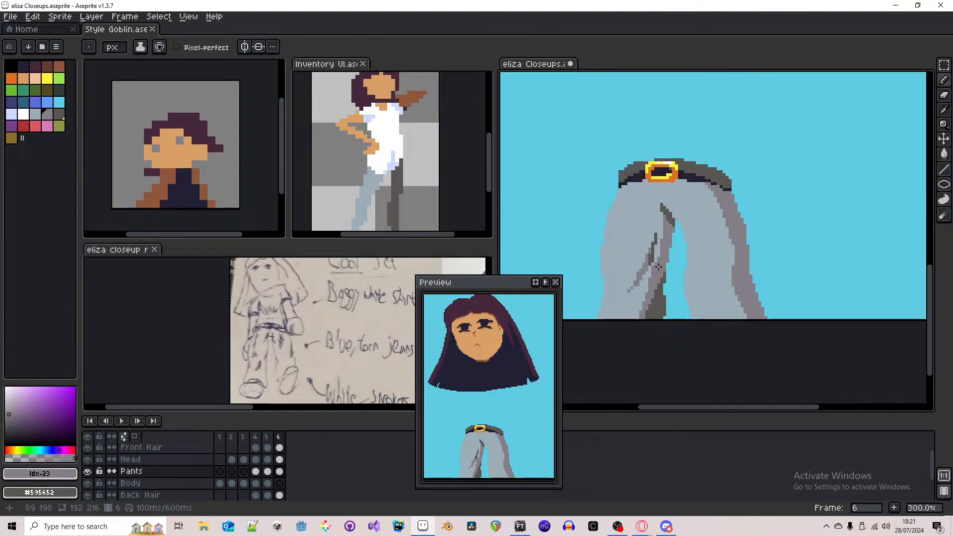
scroll(665, 265, down, 2)
scroll(651, 265, up, 2)
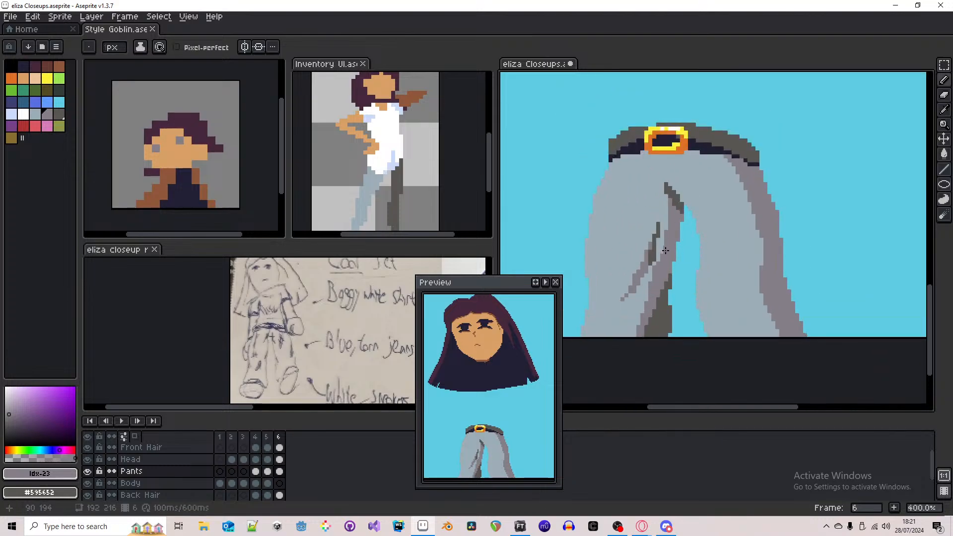
mouse_move(654, 261)
mouse_down()
mouse_move(660, 170)
mouse_move(663, 214)
mouse_move(665, 180)
mouse_move(656, 201)
mouse_up()
click(664, 184)
scroll(740, 197, down, 3)
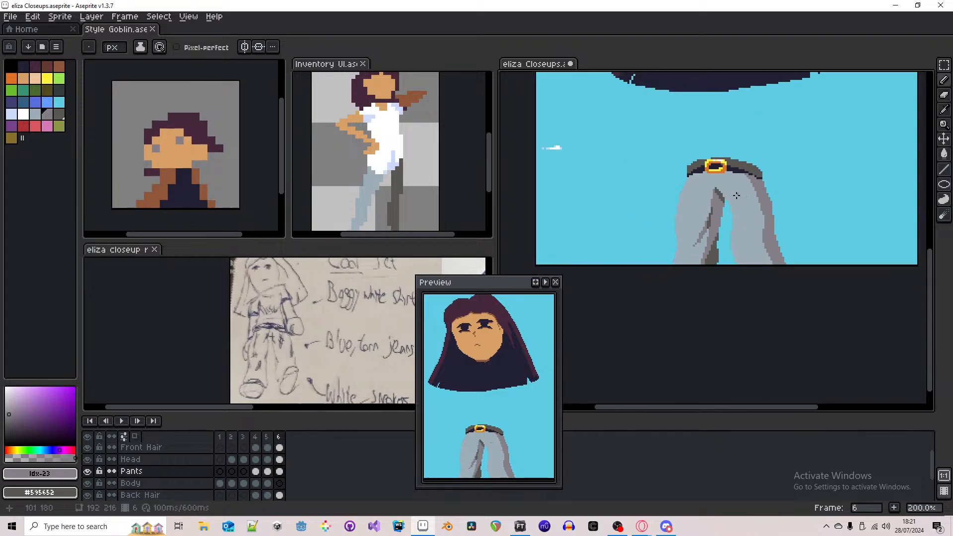
- Shade the lower outer edge of the left leg with mid-grey #847e87 and touch up its pixels
scroll(707, 225, down, 1)
scroll(698, 234, up, 1)
scroll(680, 248, up, 3)
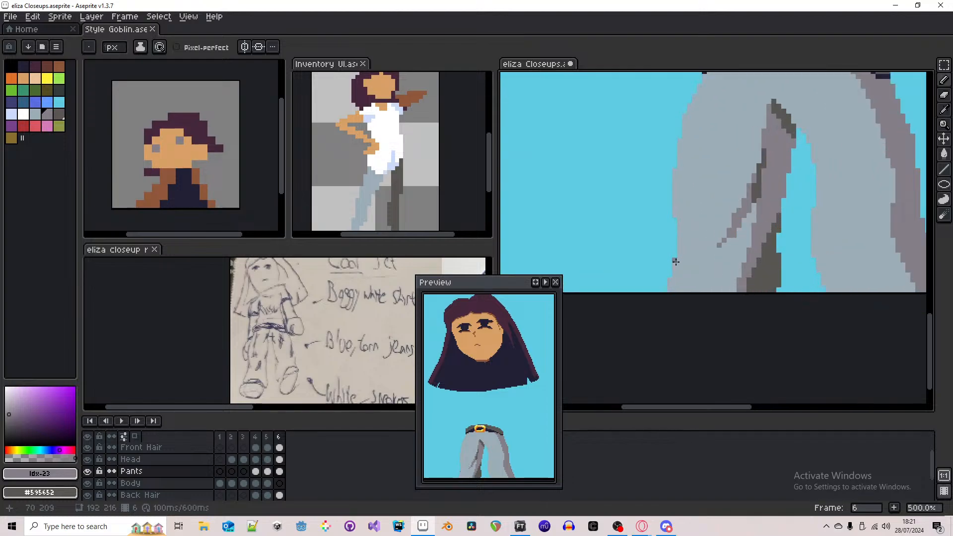
drag(678, 260, 678, 289)
scroll(678, 257, down, 3)
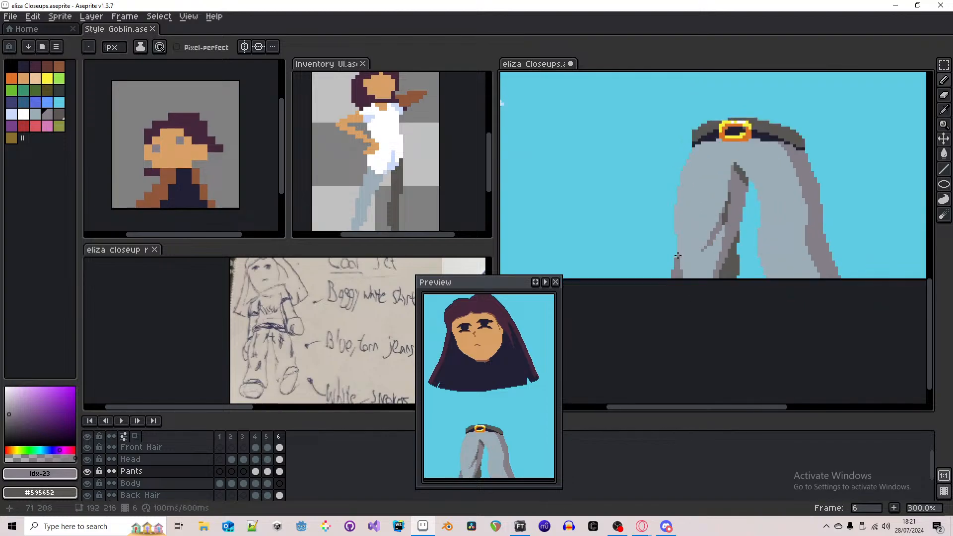
scroll(682, 254, up, 3)
alt+click(684, 253)
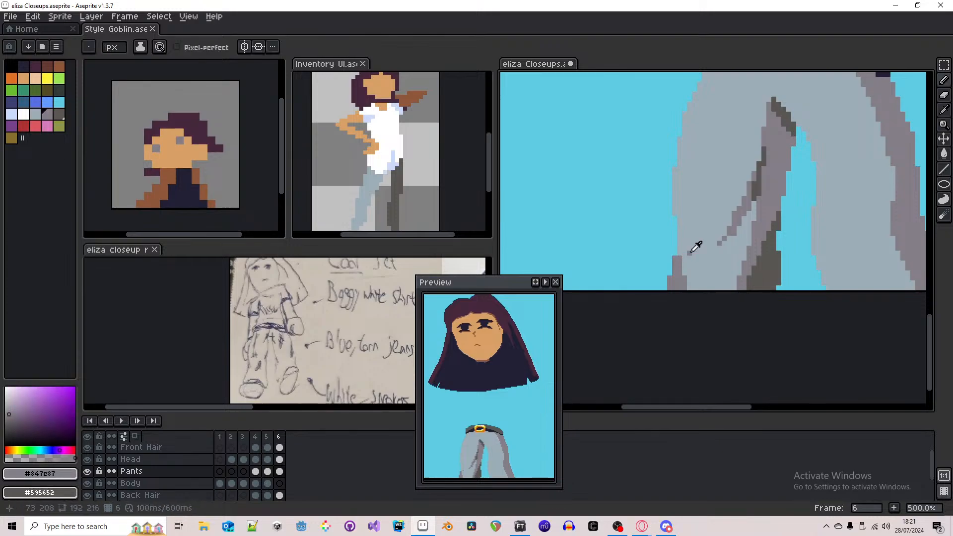
alt+click(681, 263)
scroll(682, 256, down, 4)
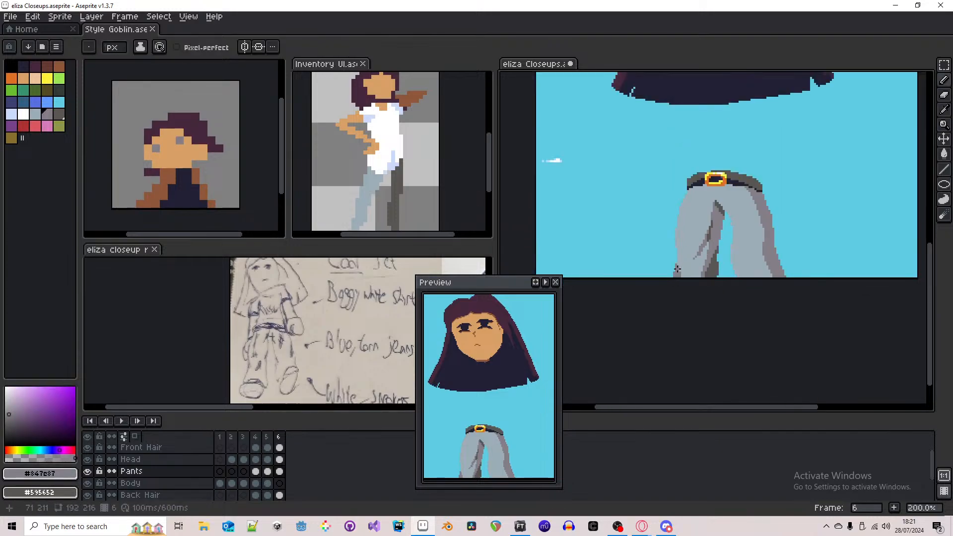
- Draw a diagonal dark grey #595652 fold across the inner thigh of the right leg
scroll(688, 245, up, 1)
scroll(688, 244, up, 1)
scroll(682, 243, down, 2)
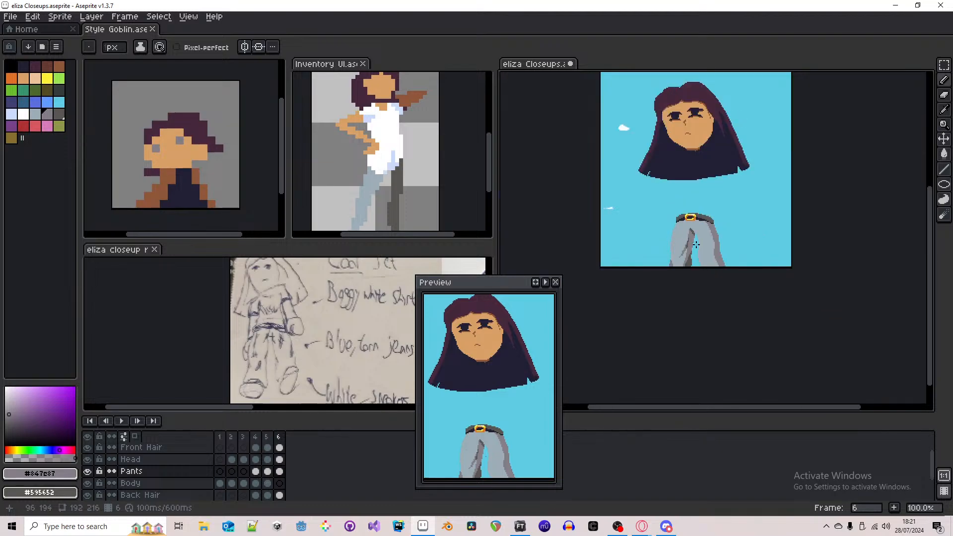
scroll(697, 245, down, 1)
scroll(711, 248, up, 1)
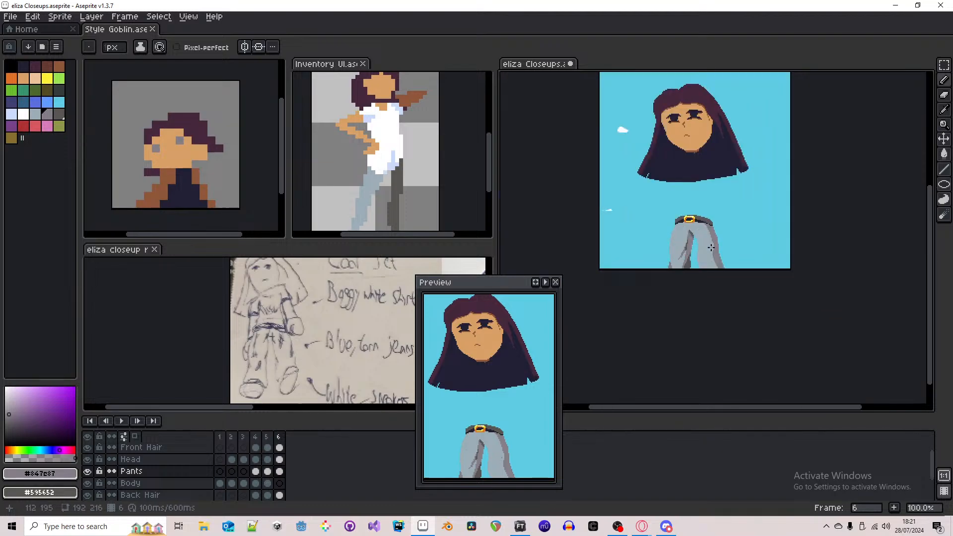
scroll(711, 247, up, 2)
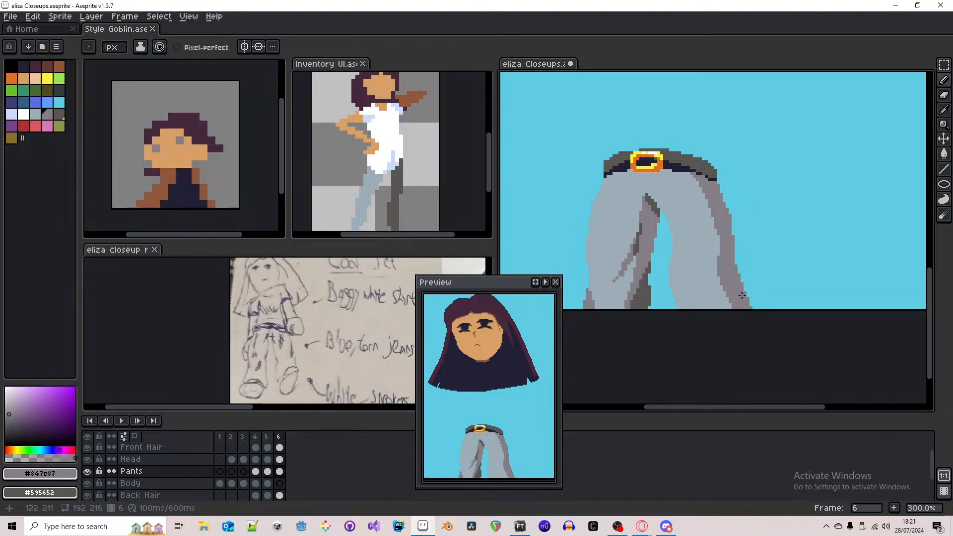
scroll(741, 295, up, 1)
scroll(695, 283, up, 1)
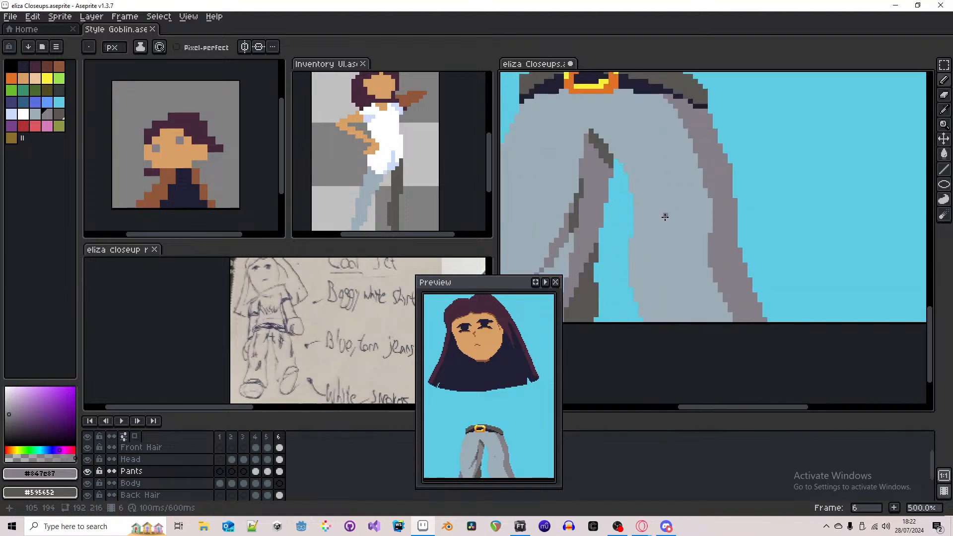
drag(639, 193, 677, 266)
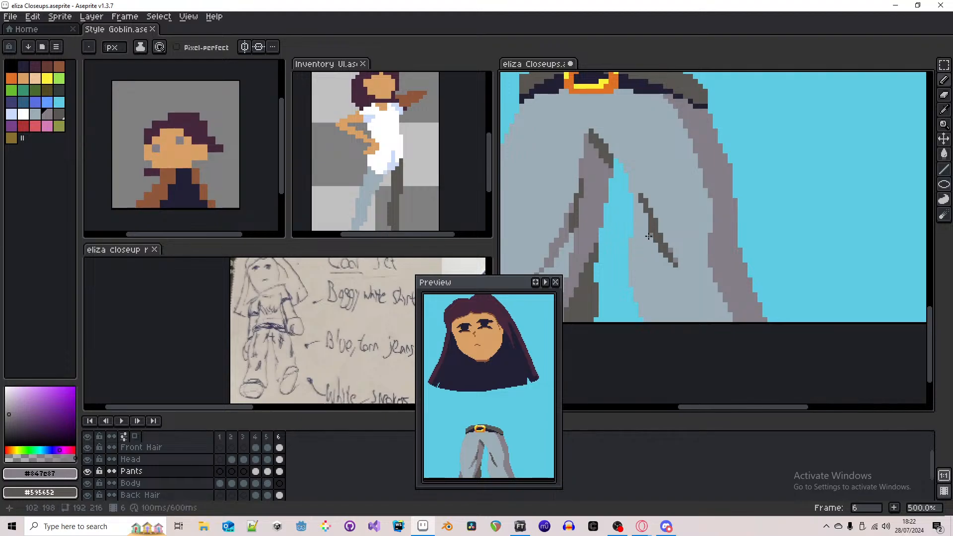
- Soften the right thigh fold with mid-grey pixels along its lower side, cleaning the edge with light grey #9badb7
mouse_move(649, 238)
mouse_down()
mouse_move(671, 266)
mouse_move(661, 258)
mouse_up()
key(ctrl+z)
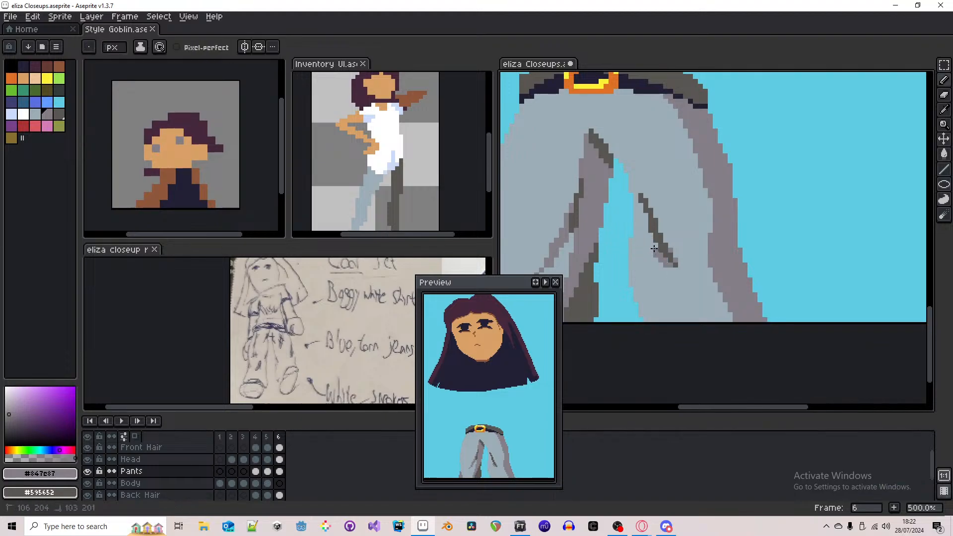
alt+click(657, 251)
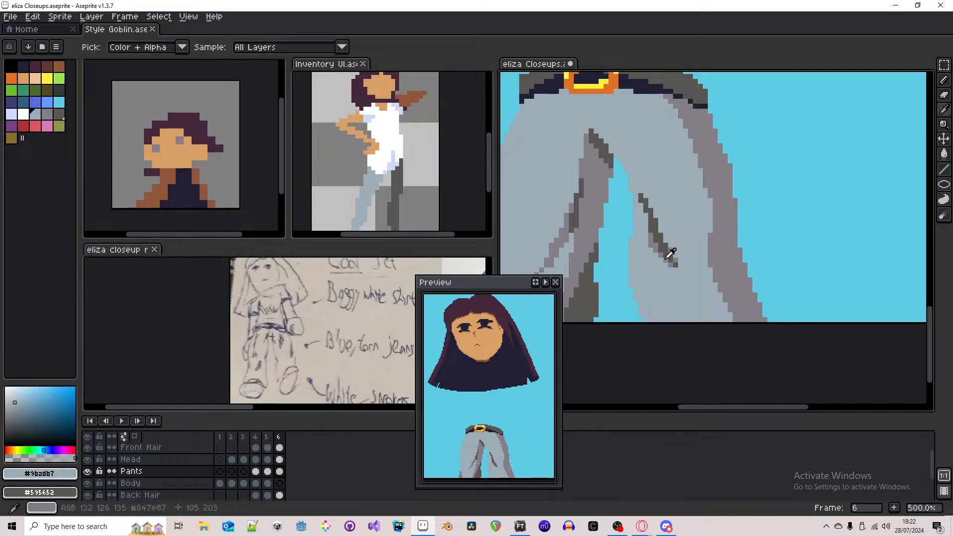
alt+click(652, 242)
click(645, 220)
alt+click(645, 242)
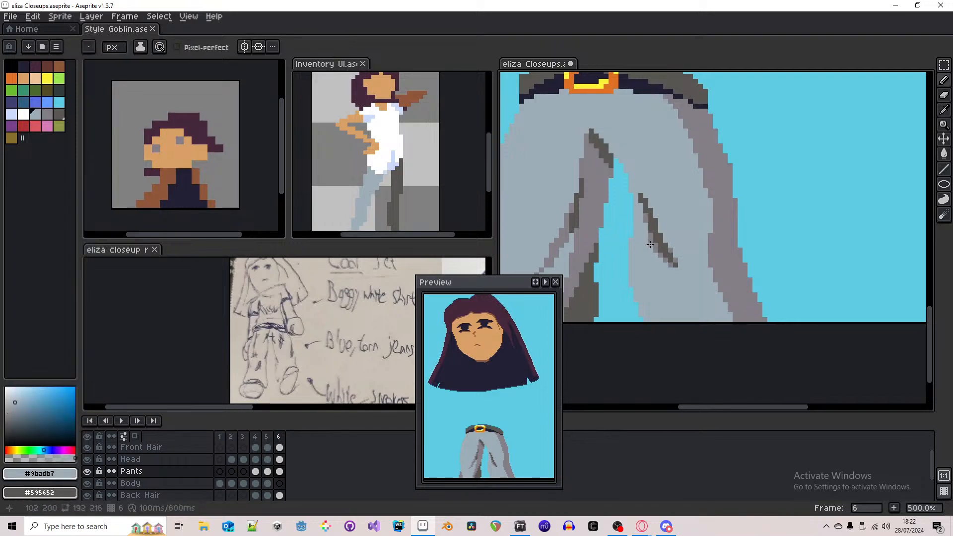
click(651, 246)
alt+click(655, 244)
scroll(657, 240, down, 3)
- Draw a short dark grey #595652 fold within the outer shading of the right leg, around knee height
alt+click(671, 239)
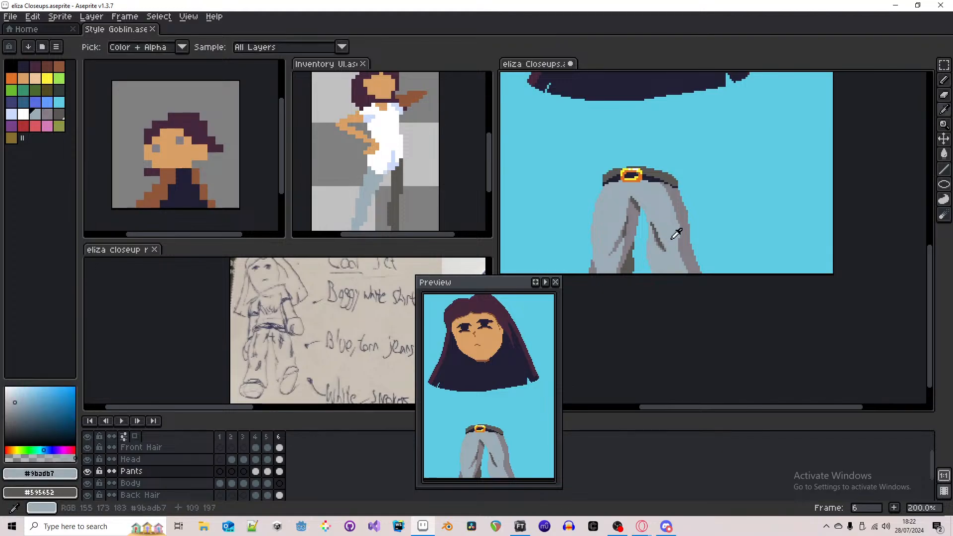
alt+right_click(683, 243)
scroll(683, 250, up, 2)
alt+click(640, 230)
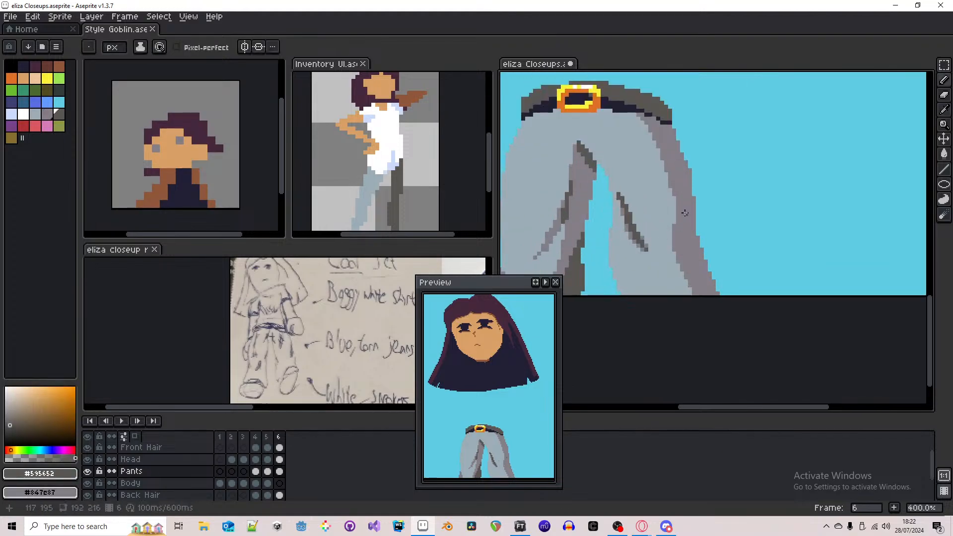
mouse_move(689, 193)
mouse_down()
mouse_move(686, 238)
mouse_move(685, 209)
mouse_up()
drag(687, 209, 689, 215)
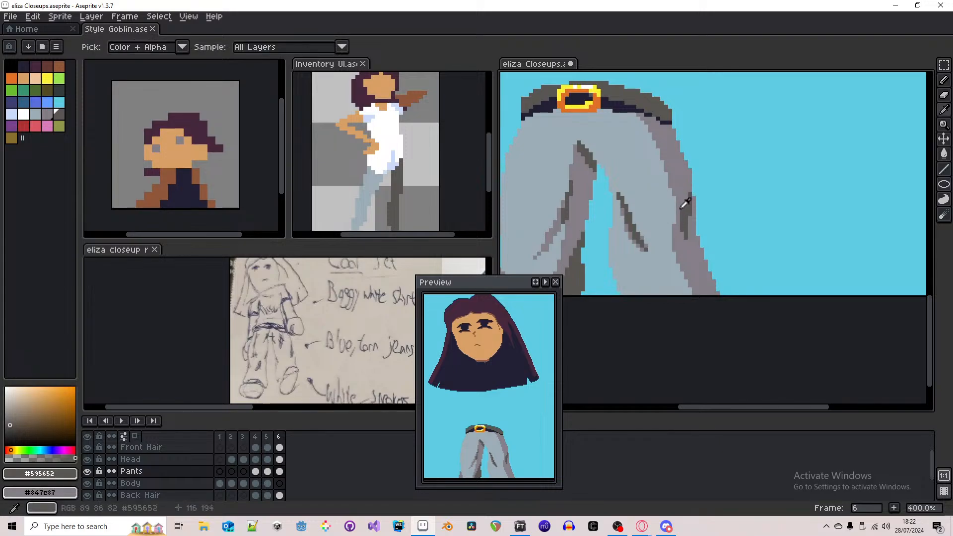
alt+click(684, 204)
- Adjust the right leg's lower inner edge with light grey #9badb7, undoing and redoing the pencil edits to compare
alt+click(670, 193)
scroll(678, 223, down, 2)
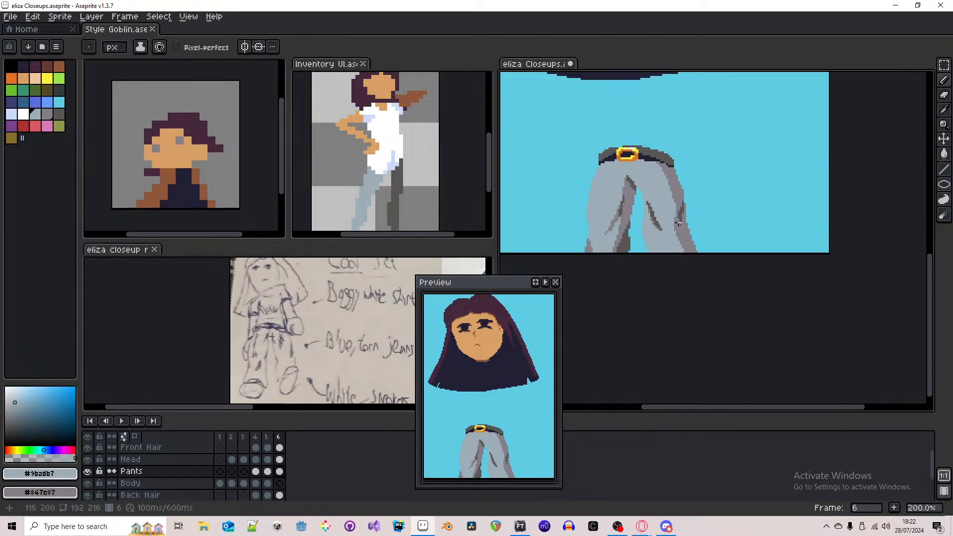
scroll(679, 223, down, 1)
scroll(658, 161, up, 1)
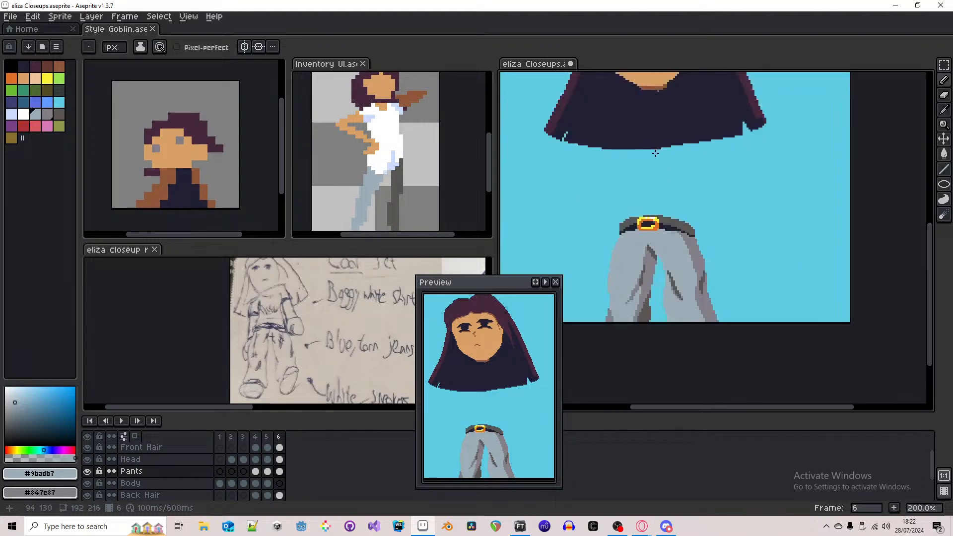
scroll(672, 293, up, 3)
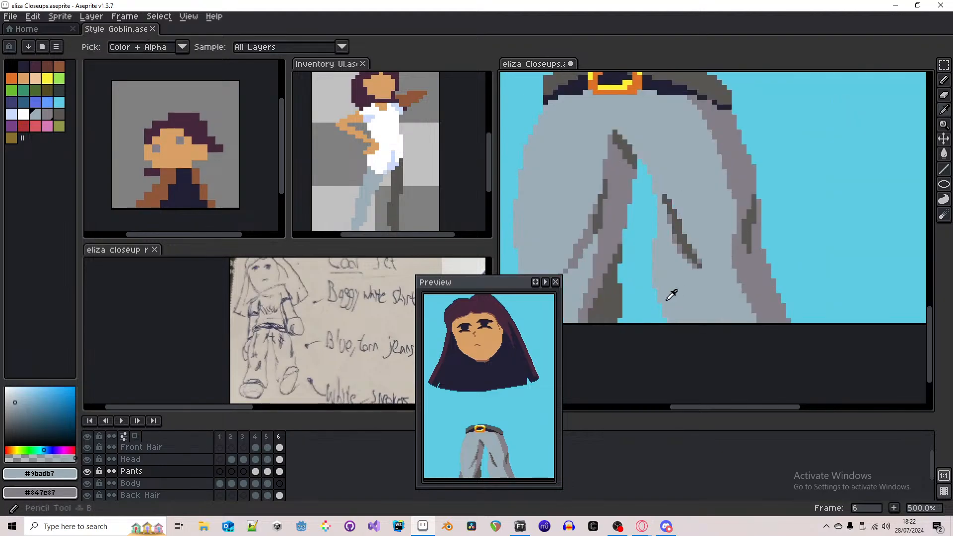
drag(665, 318, 658, 320)
scroll(704, 285, down, 3)
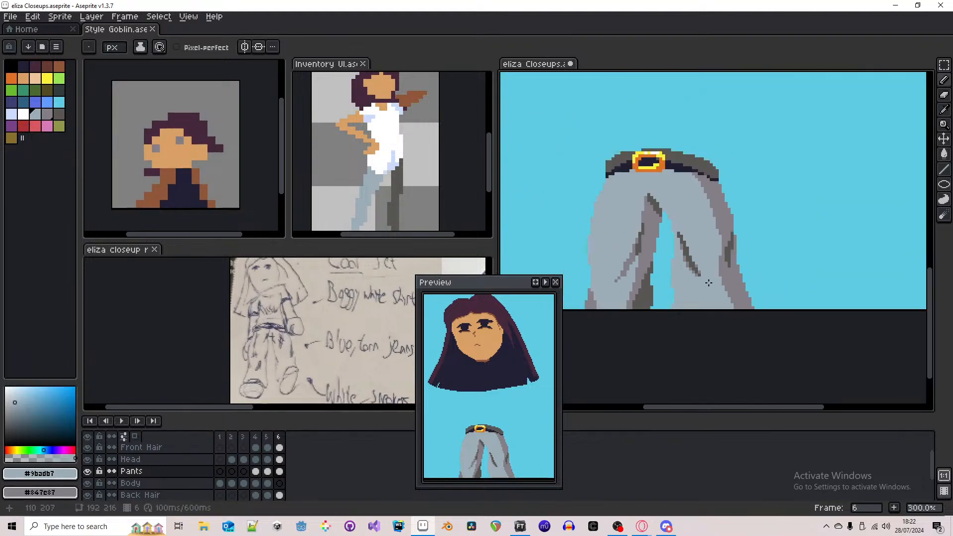
scroll(695, 296, up, 3)
key(ctrl+z)
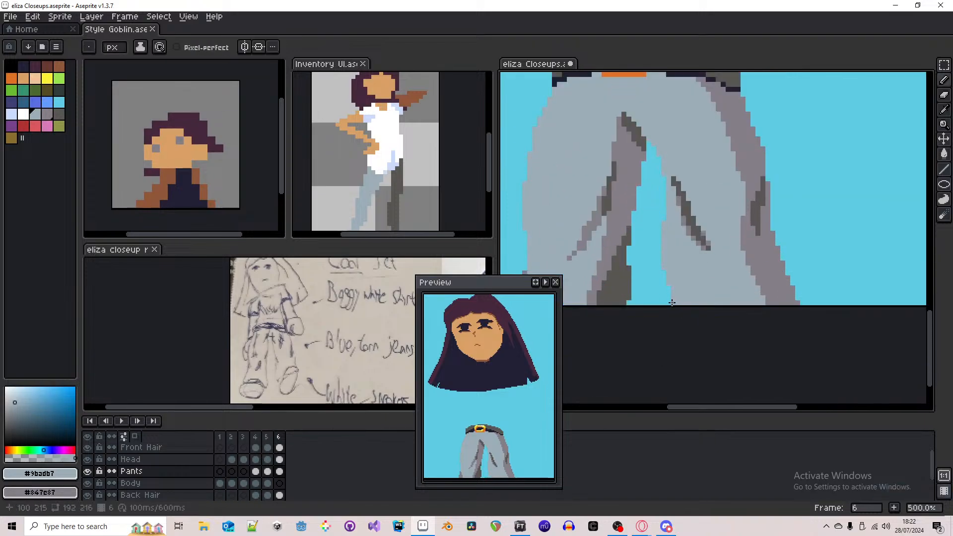
scroll(696, 281, down, 4)
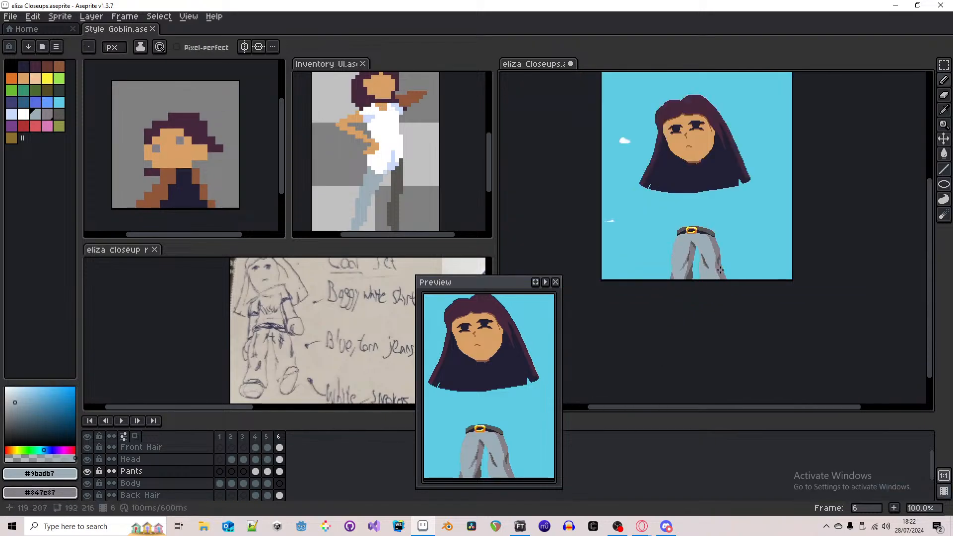
key(ctrl)
key(ctrl+z)
key(ctrl+z)
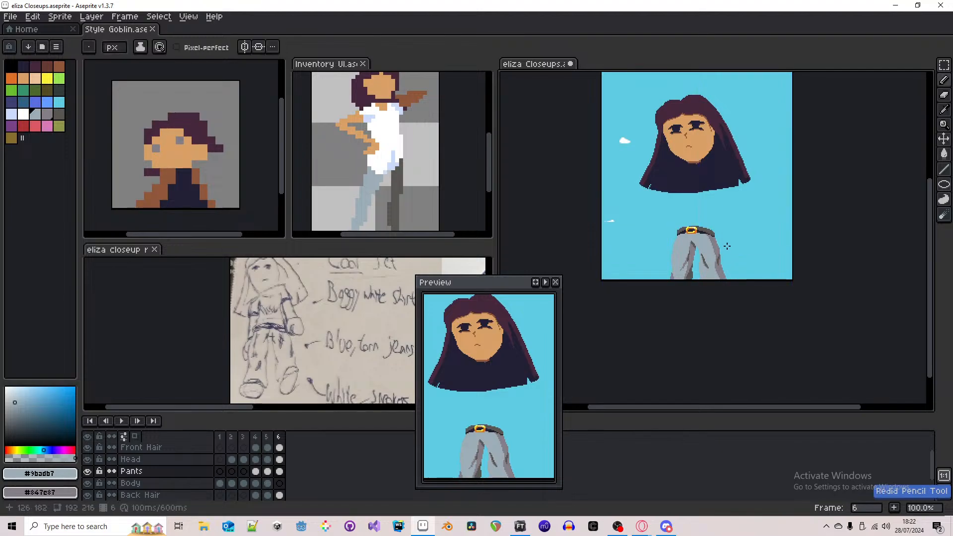
- Make the Body layer's cel in frame 6 active
scroll(727, 213, up, 1)
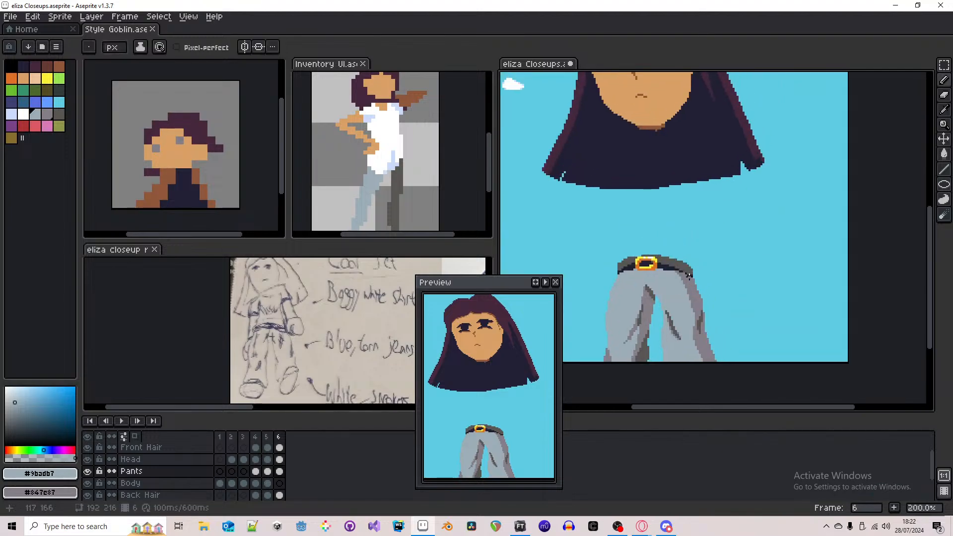
click(280, 483)
scroll(705, 236, down, 1)
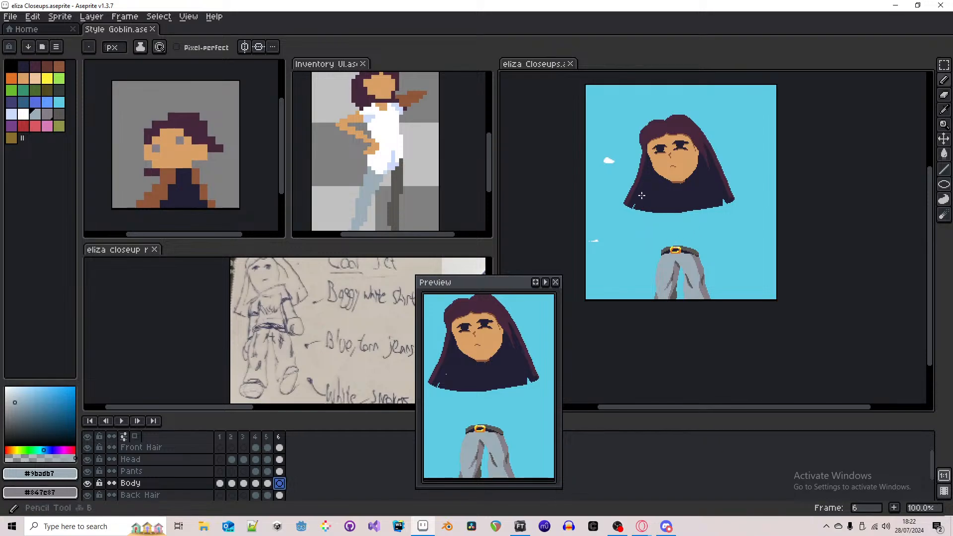
- Sample white #ffffff as the foreground and pale blue #cbdbfc as the background colour from the shirt in the Inventory UI sprite
key(i)
click(398, 146)
right_click(398, 147)
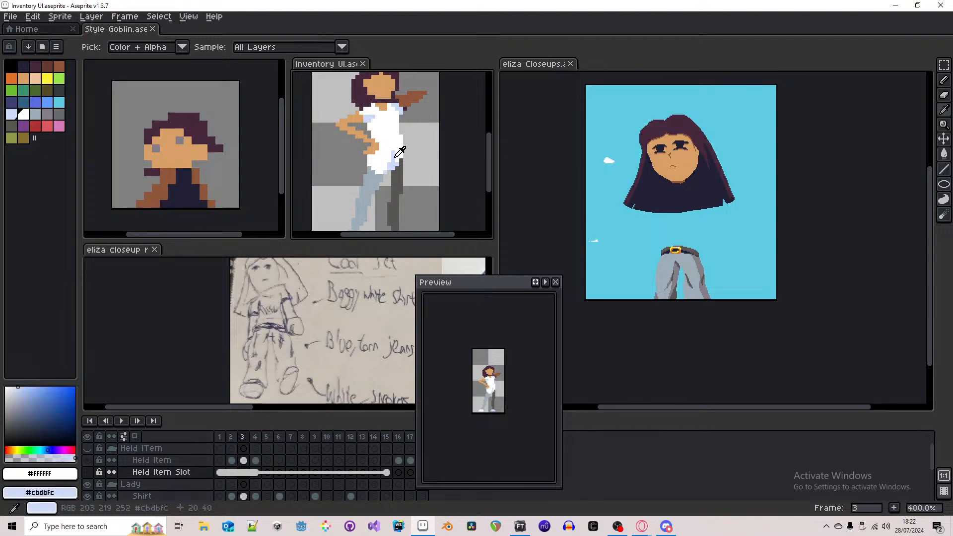
key(b)
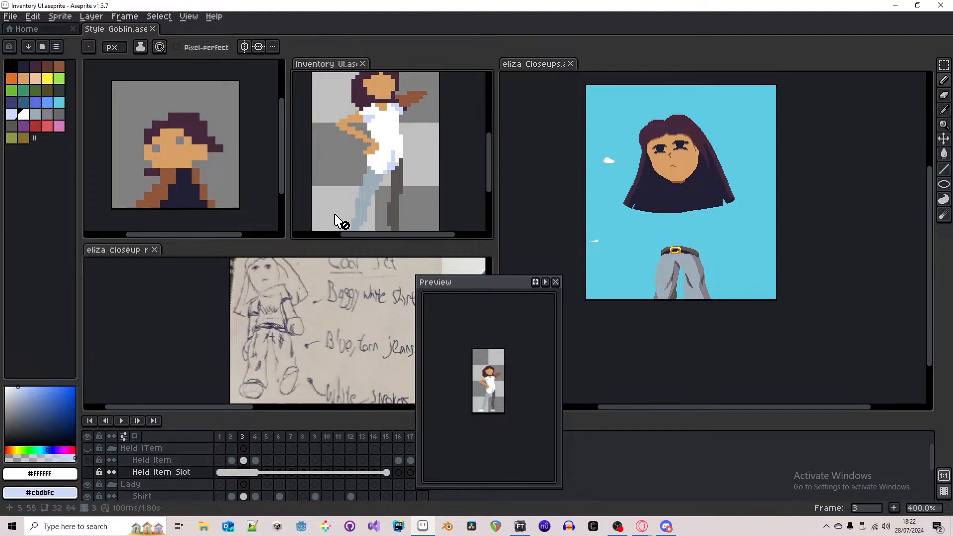
click(699, 207)
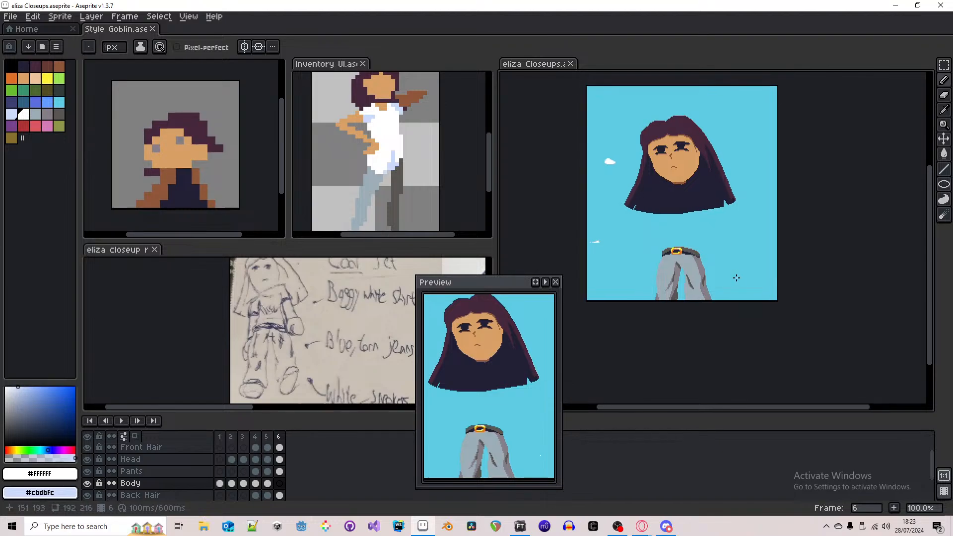
- Remove the brown pixels beneath the chin on the Head layer, returning to the Body layer in frame 6
scroll(682, 223, up, 1)
scroll(681, 223, up, 1)
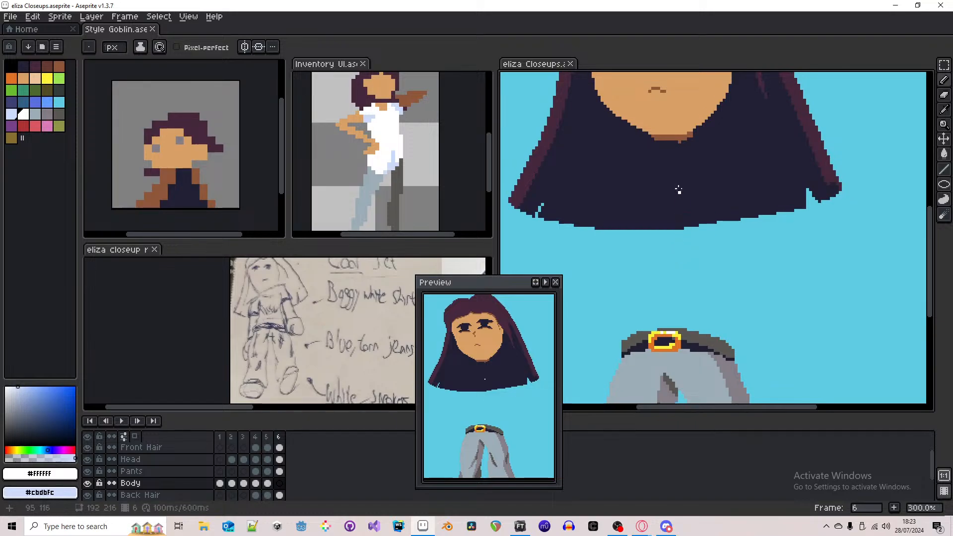
key(Up)
key(Up)
mouse_move(673, 153)
mouse_down()
mouse_move(637, 176)
mouse_move(788, 184)
mouse_move(748, 168)
mouse_move(613, 192)
mouse_move(725, 185)
mouse_move(693, 191)
mouse_move(709, 201)
mouse_move(693, 185)
mouse_move(725, 192)
mouse_up()
scroll(661, 174, up, 4)
key(e)
scroll(709, 148, down, 5)
key(b)
key(Down)
key(Down)
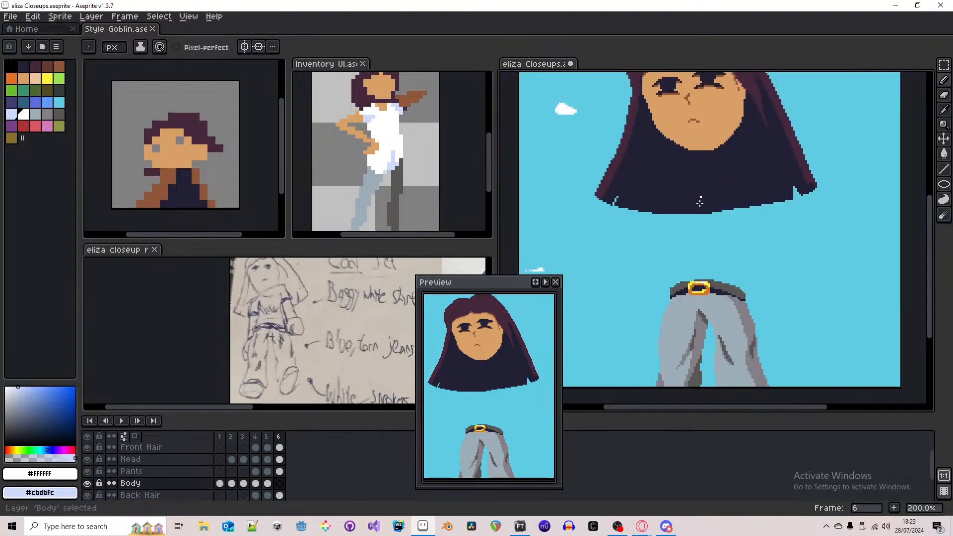
- Resample white #ffffff from the Inventory UI sprite's shirt and enlarge the pencil brush for the body
mouse_move(705, 238)
mouse_down()
mouse_move(666, 240)
mouse_move(686, 279)
mouse_up()
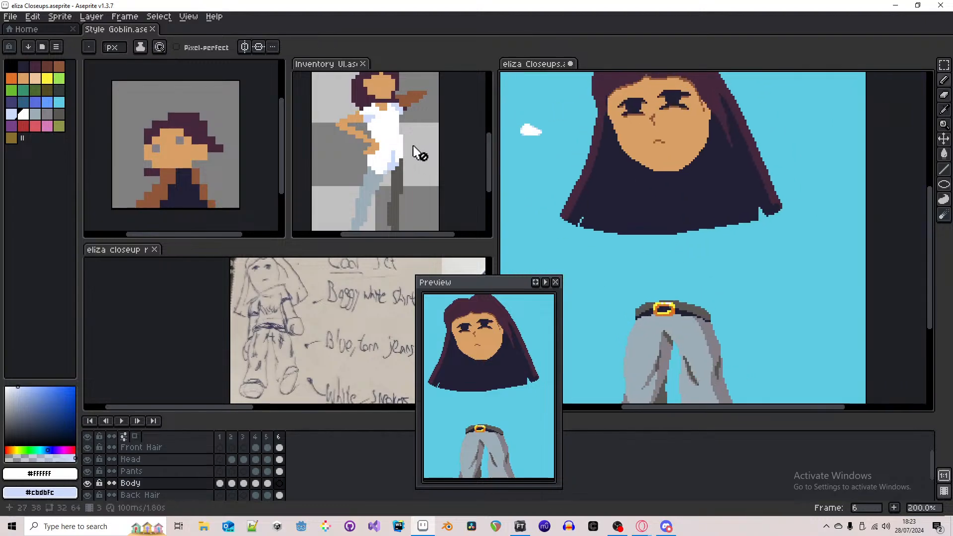
alt+click(395, 146)
click(577, 260)
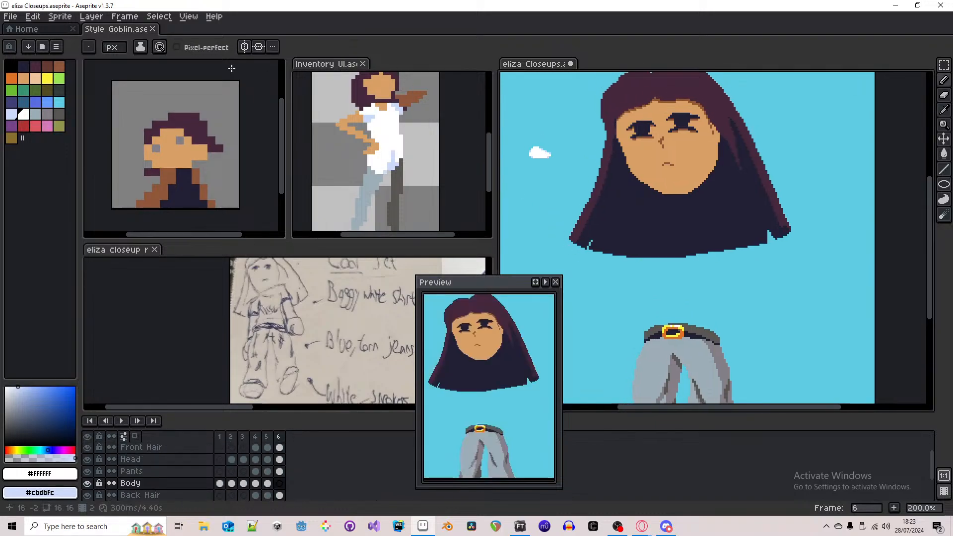
scroll(122, 51, up, 3)
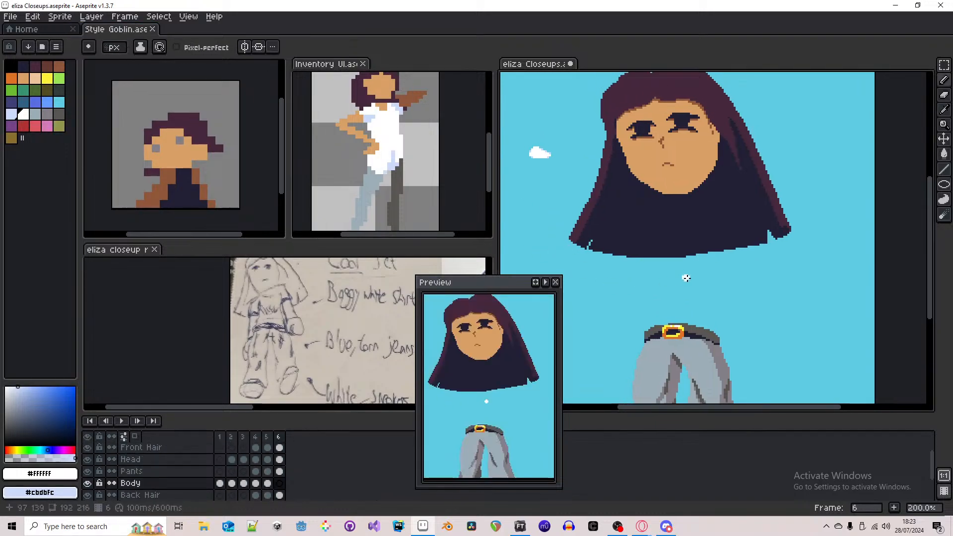
drag(674, 273, 645, 334)
key(v)
key(ctrl+z)
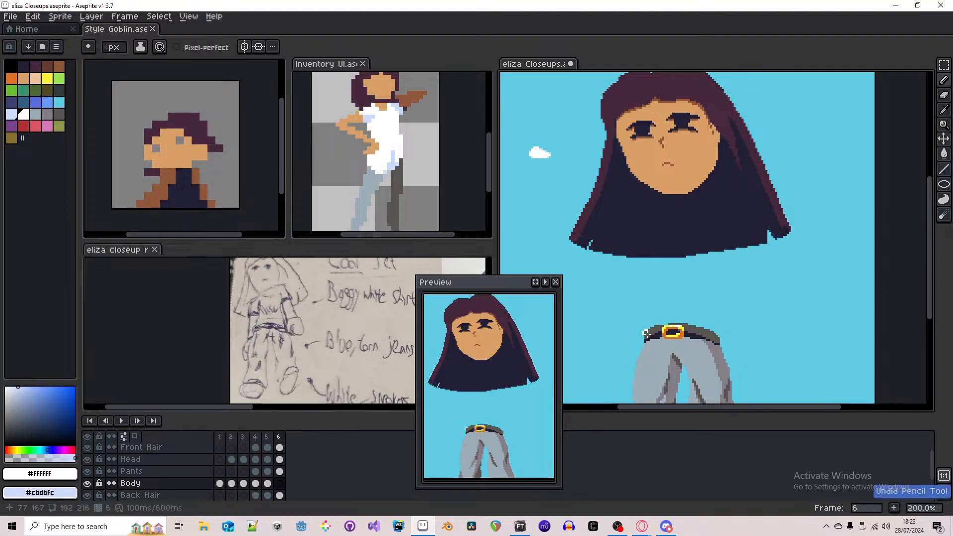
key(b)
key(ctrl+z)
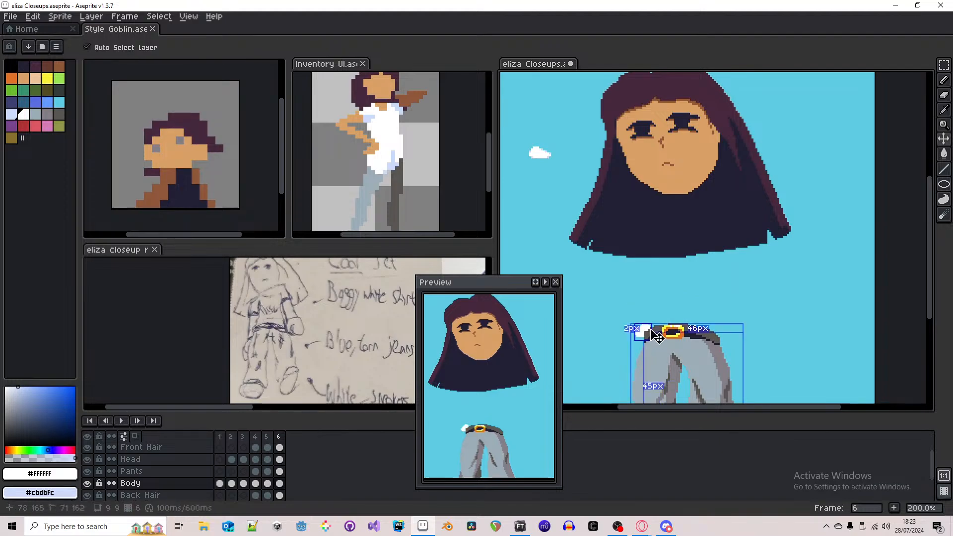
- Outline the shirt in white with a slanted shoulder line below the chin and two side lines reaching the belt
mouse_move(647, 328)
mouse_down()
mouse_move(657, 219)
mouse_move(652, 235)
mouse_up()
key(ctrl+z)
key(ctrl+z)
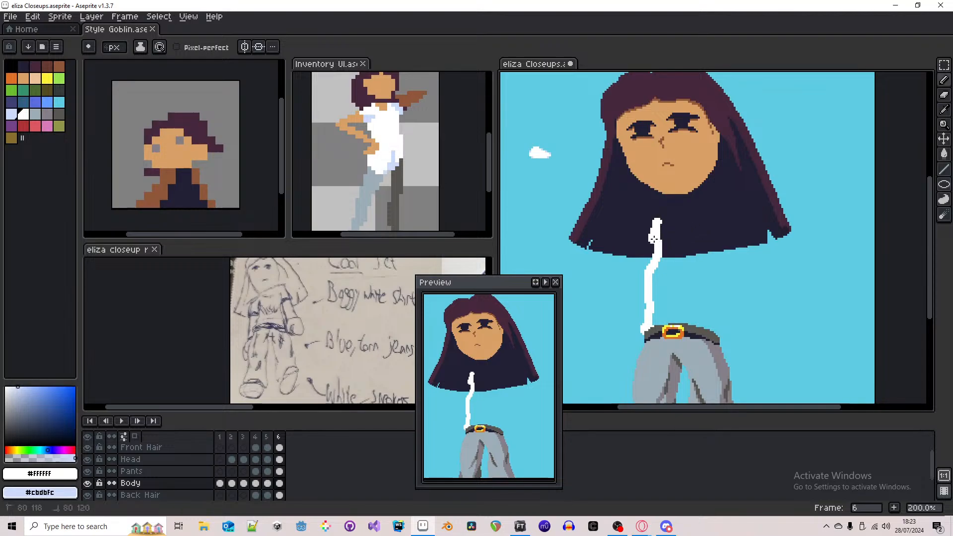
key(ctrl+z)
key(e)
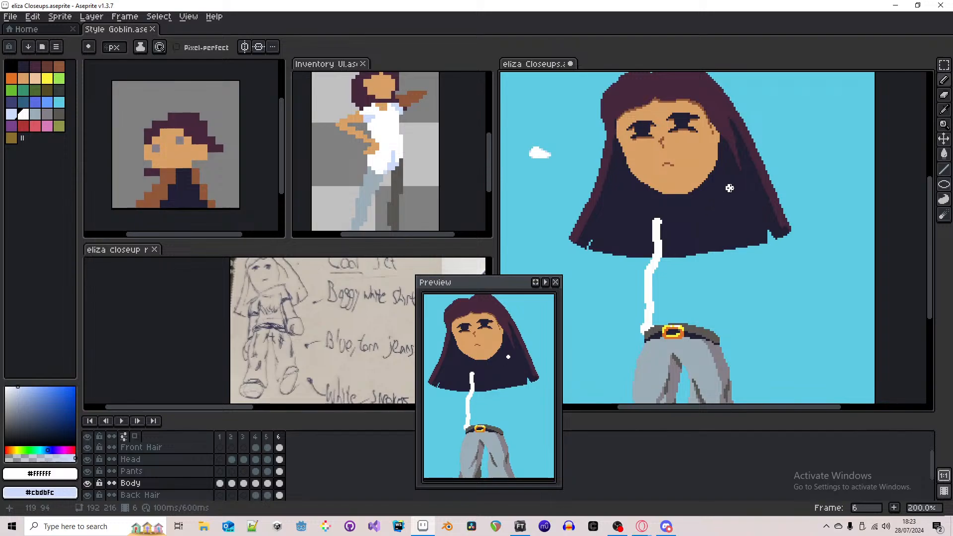
drag(725, 190, 641, 227)
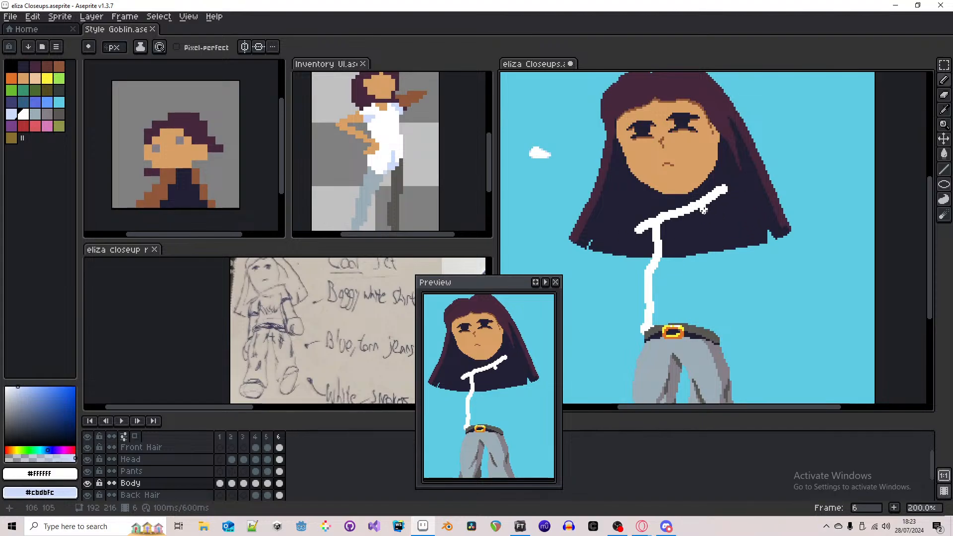
mouse_move(709, 203)
mouse_down()
mouse_move(706, 271)
mouse_move(721, 339)
mouse_up()
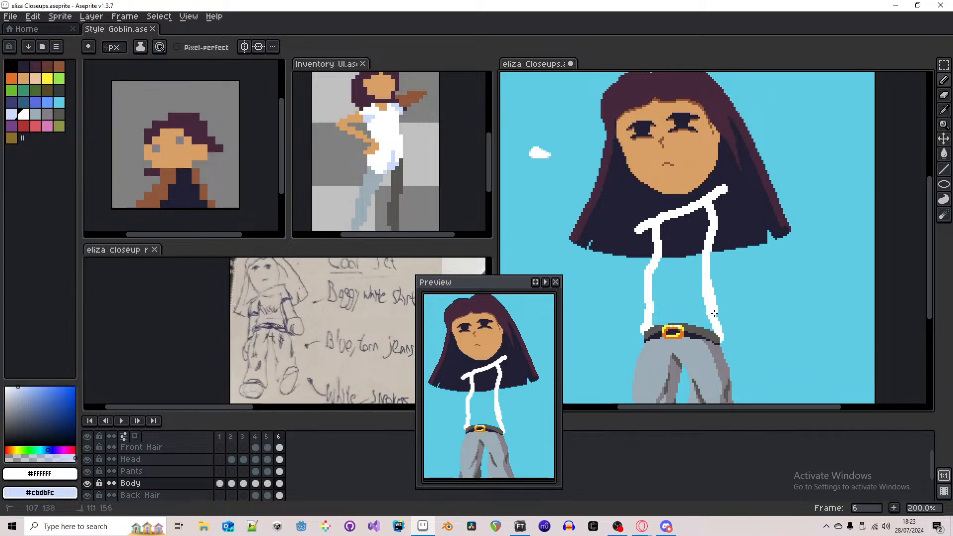
- Close the white shirt outline along the top of the belt and flood-fill the torso with white
key(e)
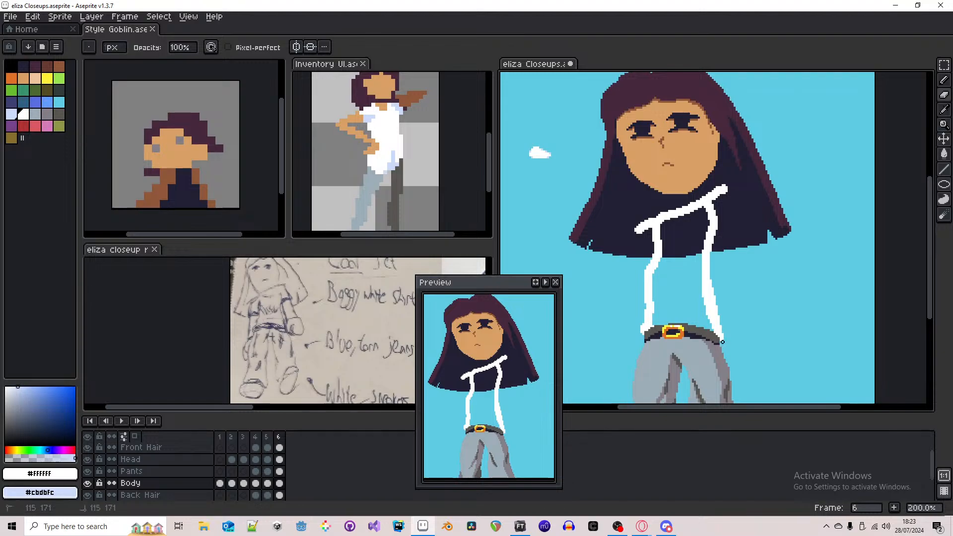
scroll(720, 336, up, 3)
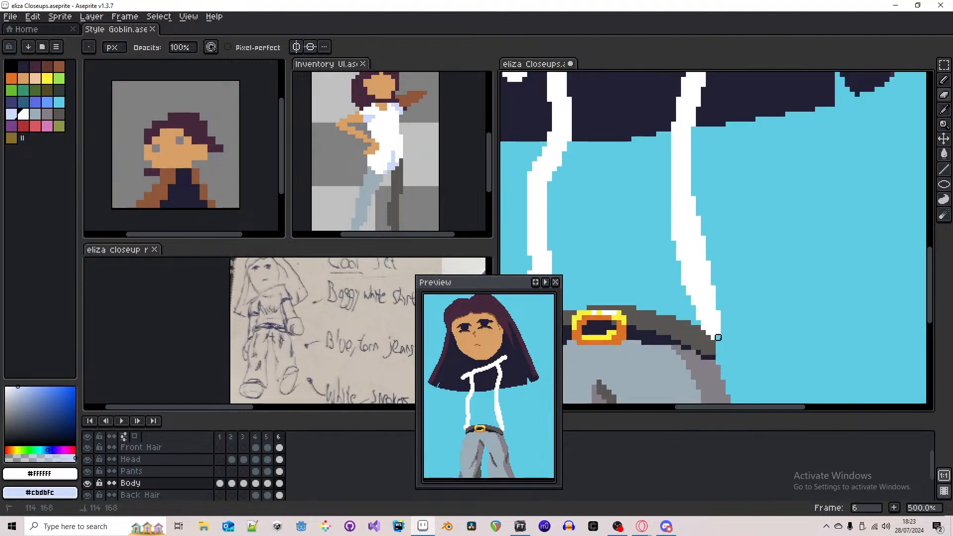
scroll(715, 328, down, 2)
key(g)
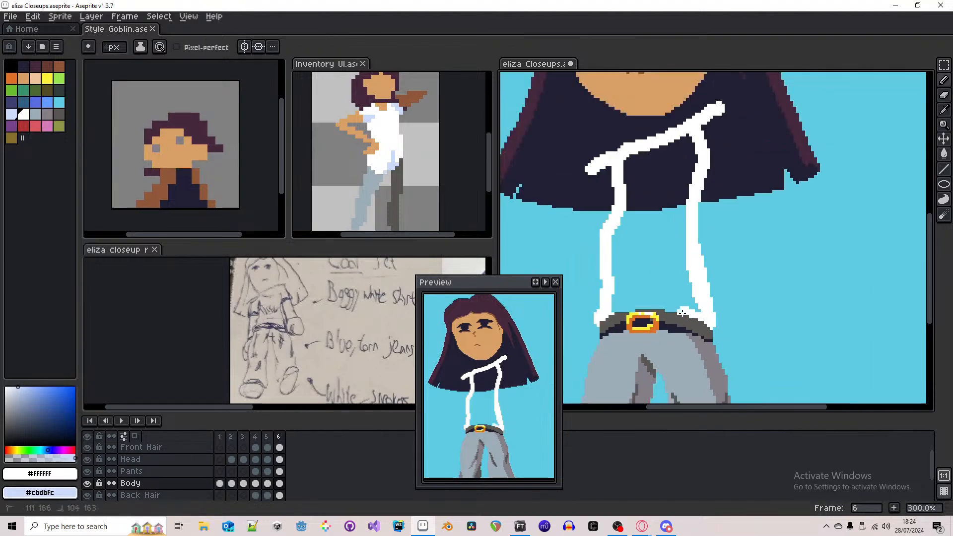
click(640, 281)
scroll(640, 281, down, 2)
key(b)
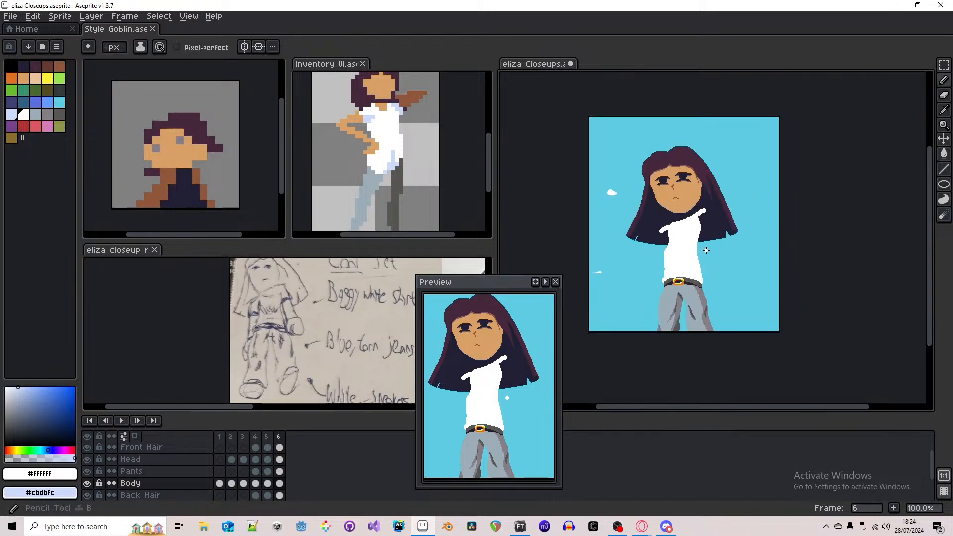
- Smooth the shirt's left edge just below the hair, alternating between the eraser and the white pencil
scroll(678, 254, up, 4)
key(e)
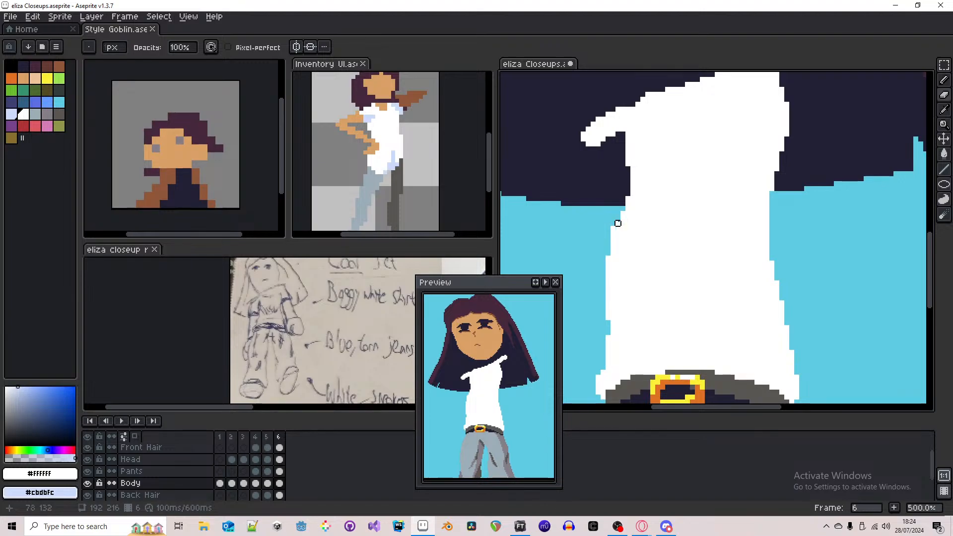
scroll(617, 219, down, 1)
scroll(624, 225, up, 1)
key(b)
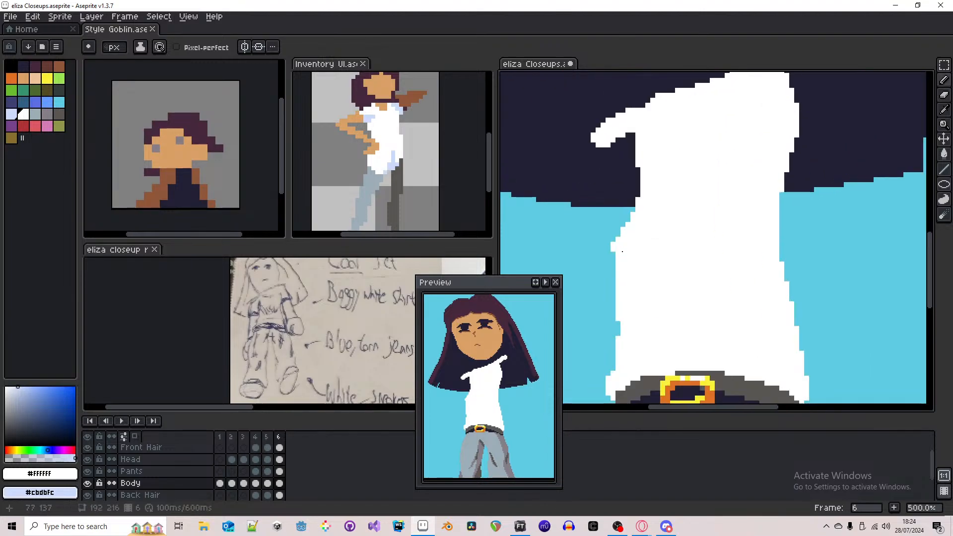
key(e)
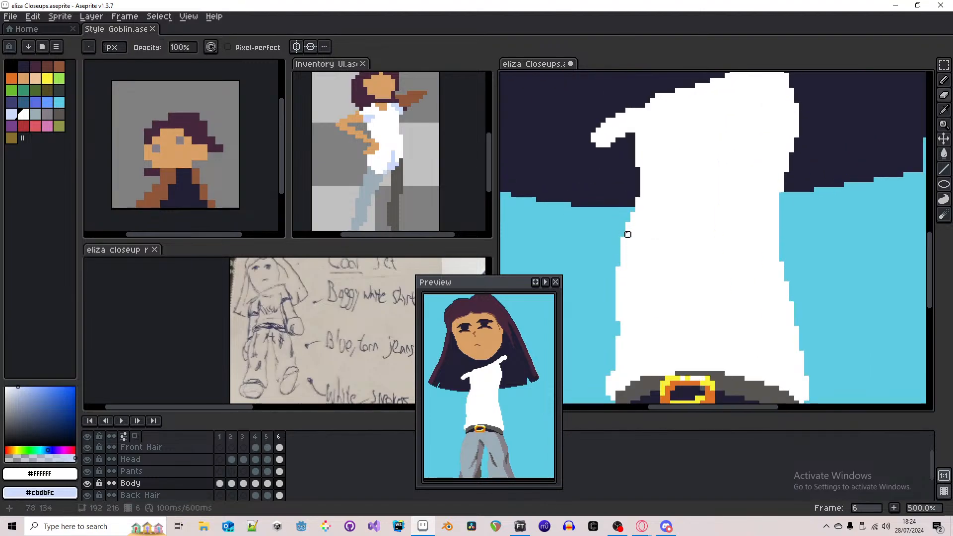
key(b)
scroll(695, 263, down, 4)
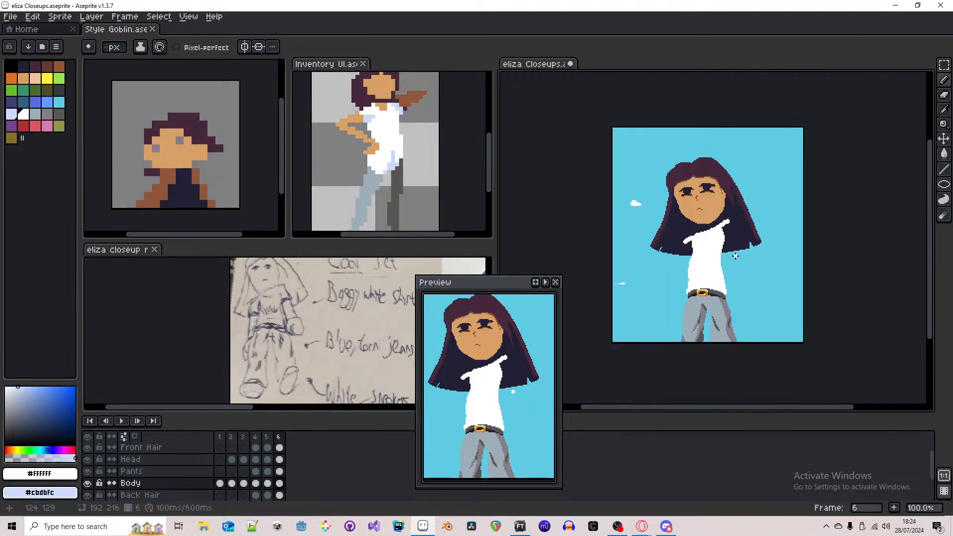
- Paint a large tapering fold shadow in pale blue #cbdbfc across the middle of the shirt, reaching its right edge
scroll(725, 255, up, 3)
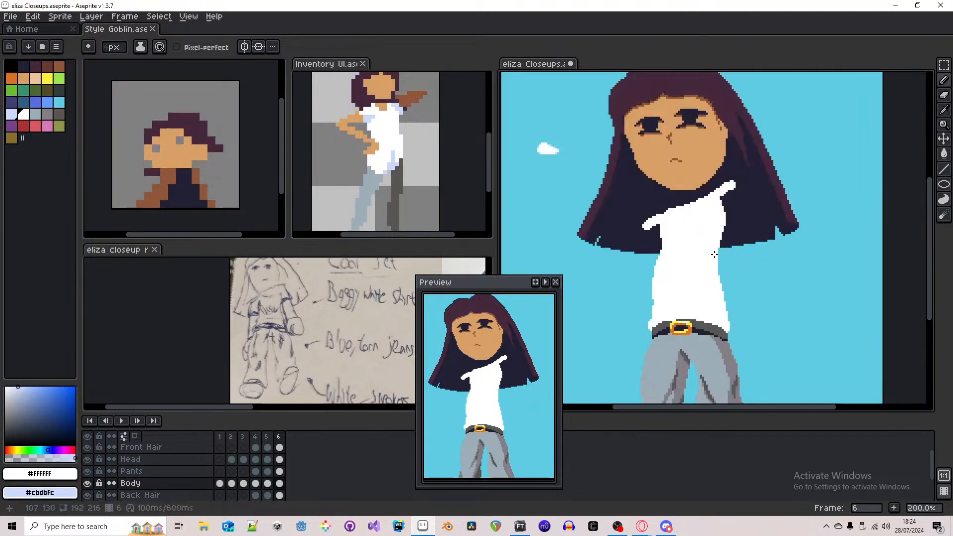
mouse_move(718, 246)
mouse_down()
mouse_move(673, 277)
mouse_move(611, 281)
mouse_up()
mouse_move(660, 257)
mouse_down()
mouse_move(629, 278)
mouse_move(669, 267)
mouse_up()
drag(624, 285, 704, 321)
mouse_move(713, 278)
mouse_down()
mouse_move(691, 308)
mouse_move(704, 278)
mouse_move(673, 307)
mouse_move(649, 298)
mouse_move(692, 288)
mouse_move(709, 274)
mouse_up()
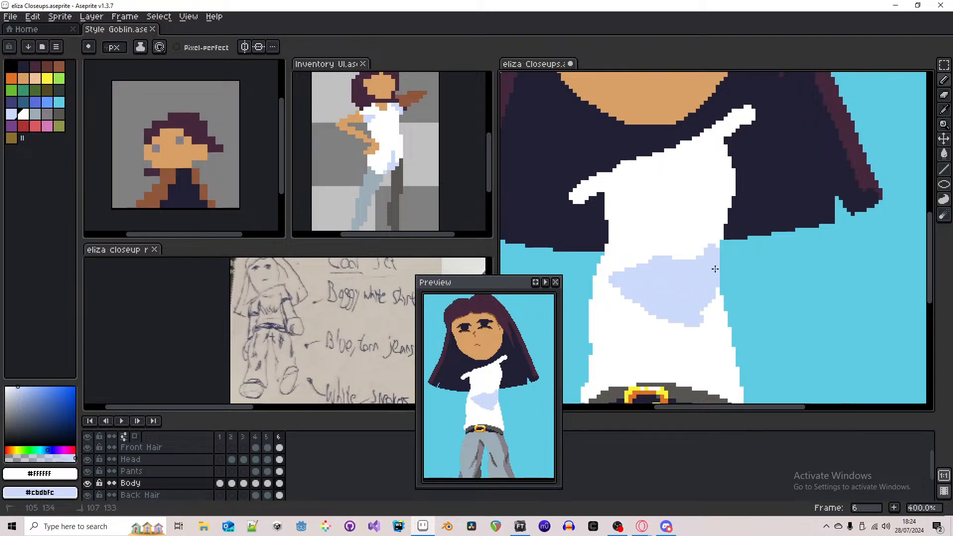
- Reduce the pencil size and draw a triangular pale blue #cbdbfc fold on the shirt just above the belt buckle
scroll(718, 253, down, 1)
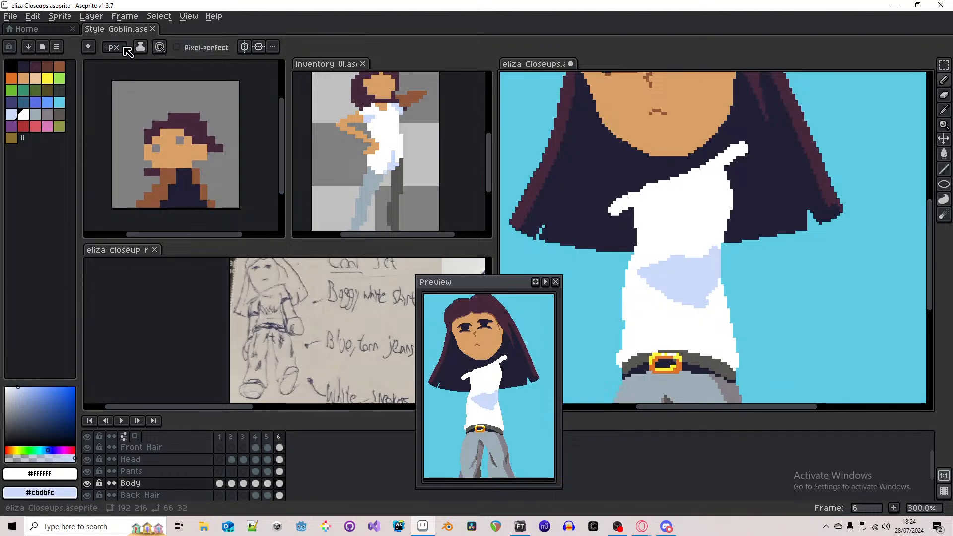
scroll(124, 50, down, 3)
scroll(693, 355, up, 2)
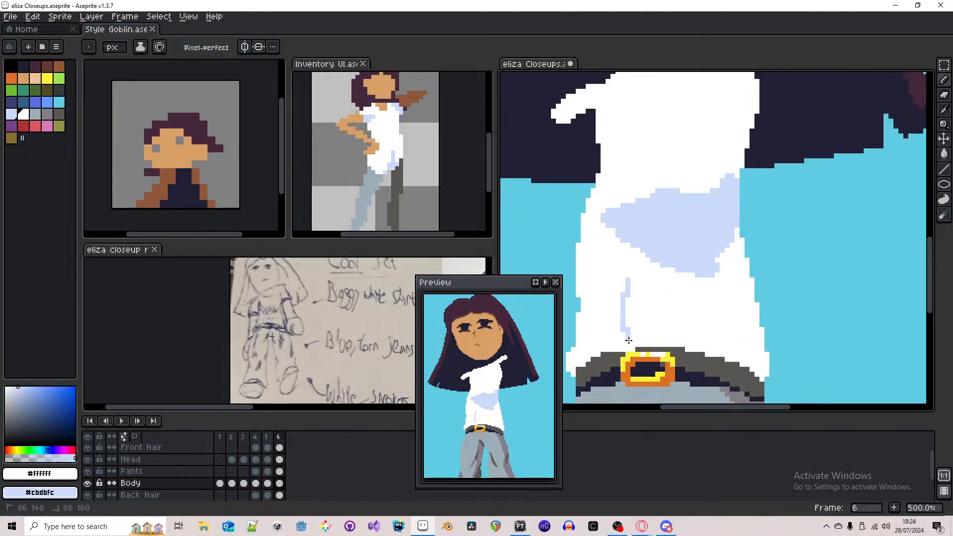
key(ctrl+z)
drag(653, 289, 640, 323)
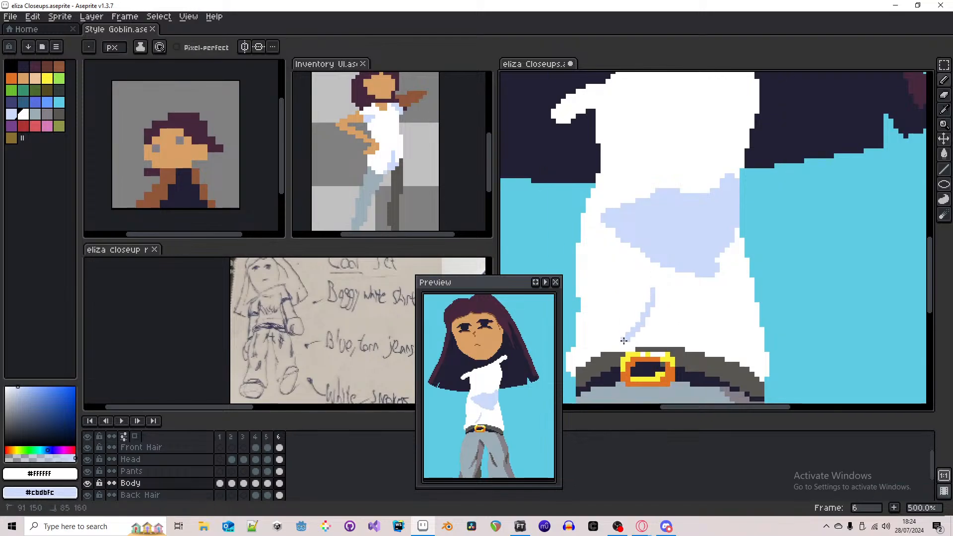
drag(700, 346, 682, 316)
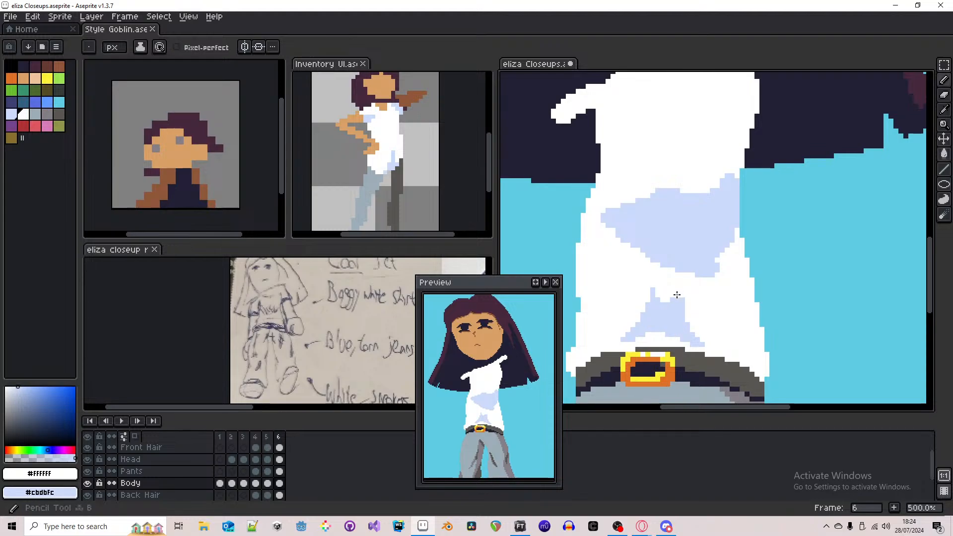
scroll(681, 293, down, 3)
scroll(686, 235, down, 1)
scroll(635, 272, up, 1)
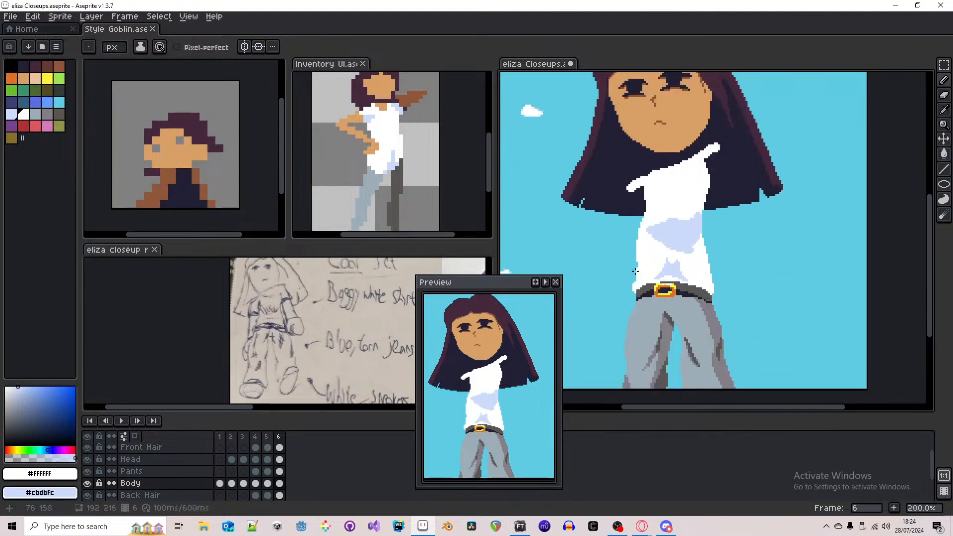
- Add a small pale blue #cbdbfc fold at the shirt's lower left edge, just above the belt
scroll(649, 268, up, 1)
drag(634, 269, 635, 284)
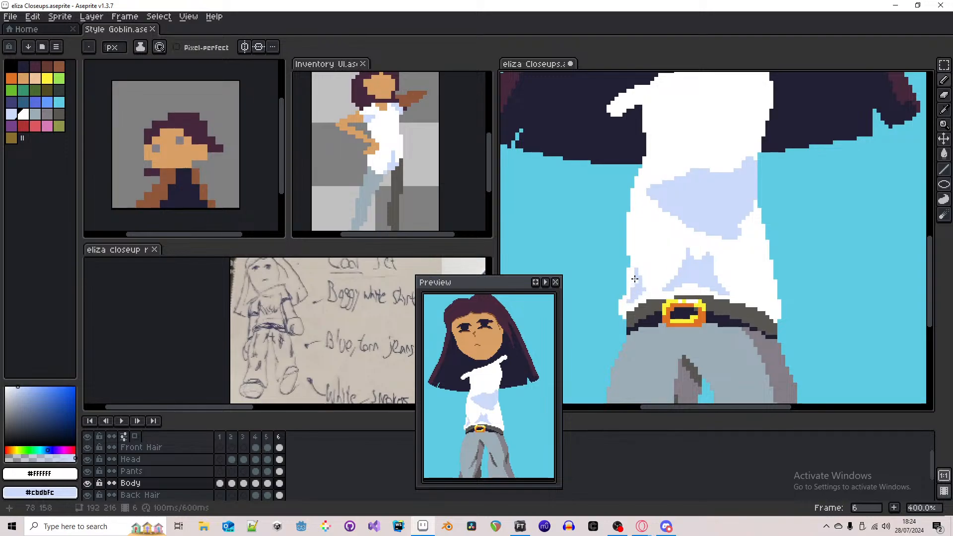
scroll(638, 284, down, 1)
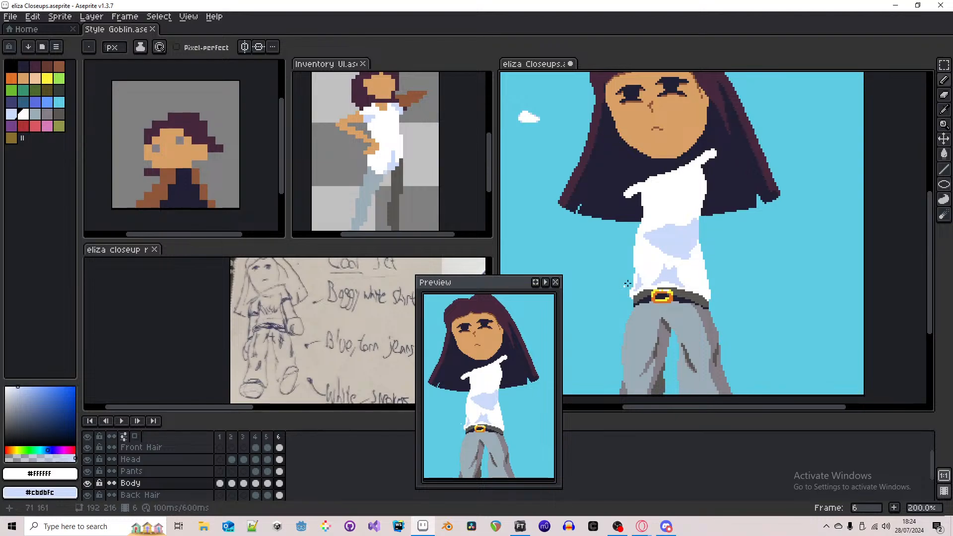
- Add small pale blue #cbdbfc crease pixels along the shirt's lower right hem above the belt
scroll(711, 288, up, 4)
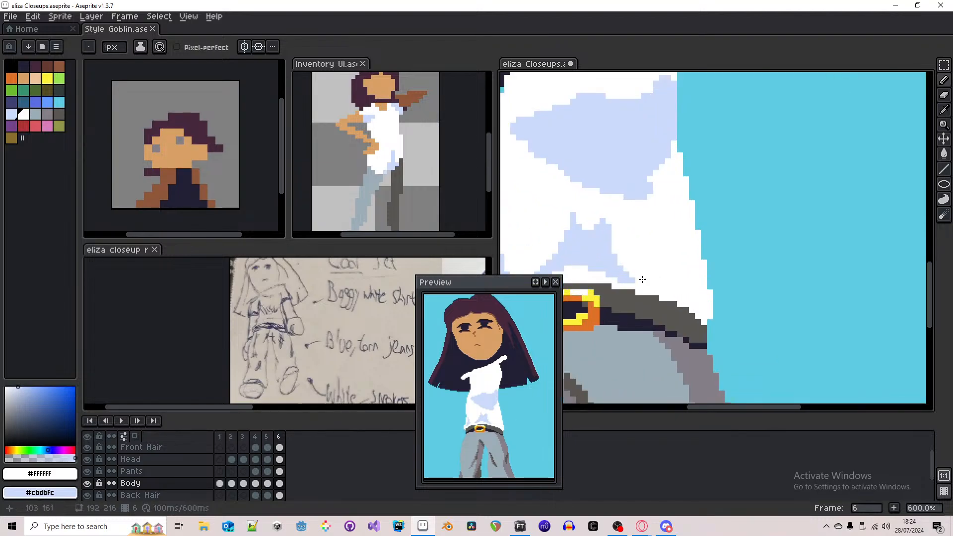
drag(659, 288, 666, 288)
click(704, 311)
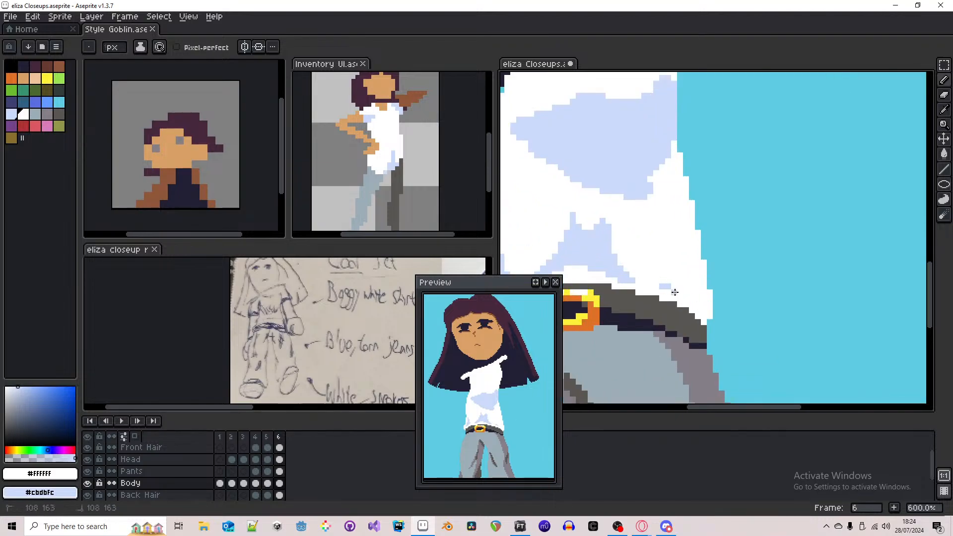
click(704, 307)
drag(704, 307, 699, 300)
scroll(696, 292, down, 2)
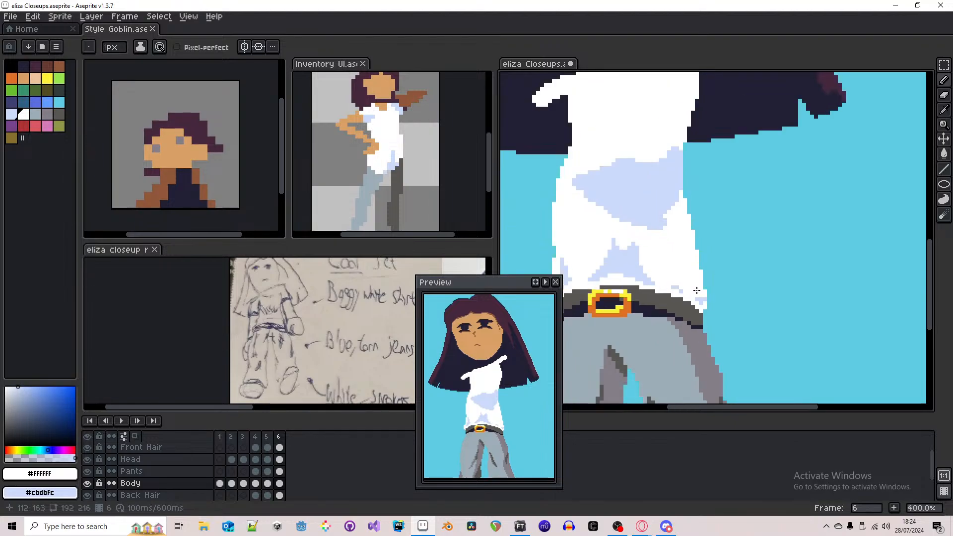
scroll(697, 275, up, 2)
scroll(662, 196, down, 2)
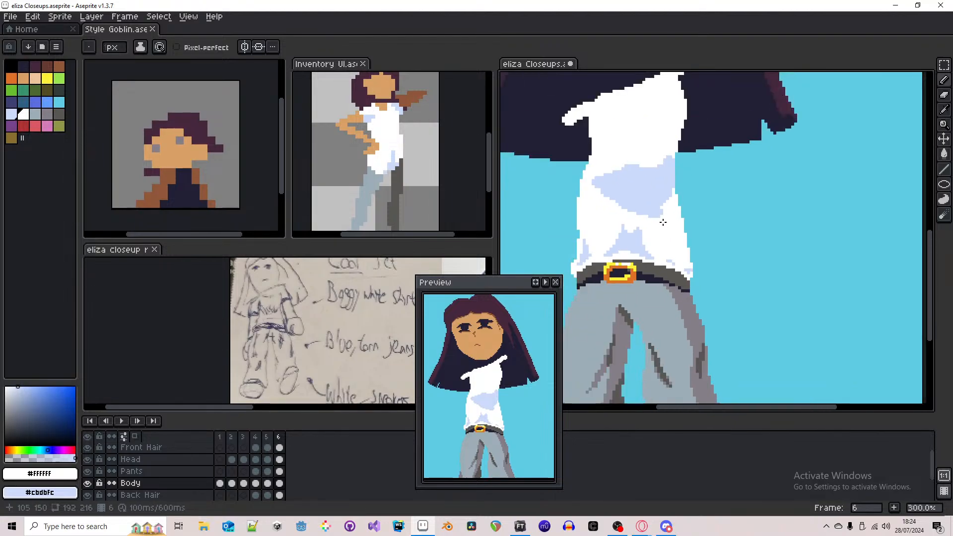
- Outline and fill the right end of the shirt's middle fold with a darker grey #9badb7 shadow sampled from the jeans
alt+click(666, 294)
scroll(663, 154, up, 1)
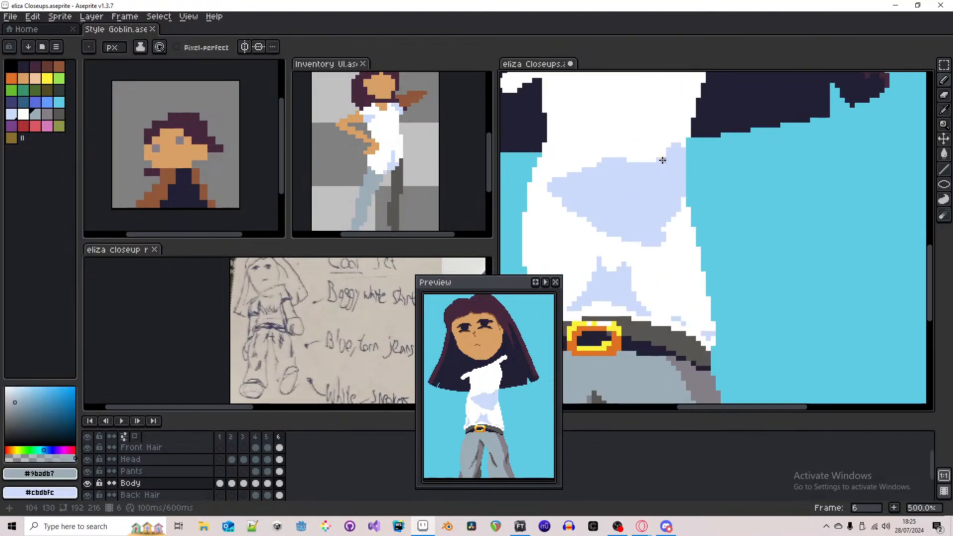
scroll(665, 158, down, 4)
key(Left)
key(Left)
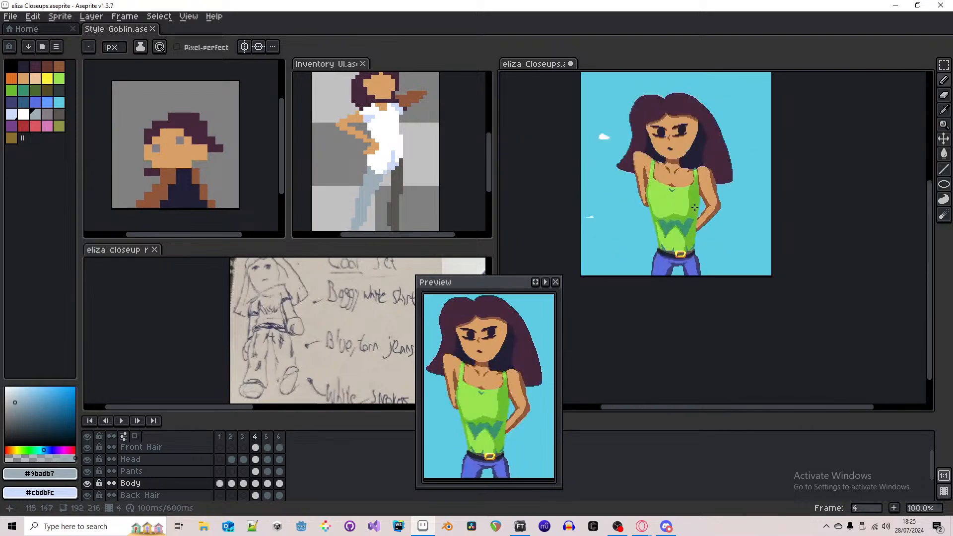
key(Right)
key(Right)
scroll(658, 184, up, 3)
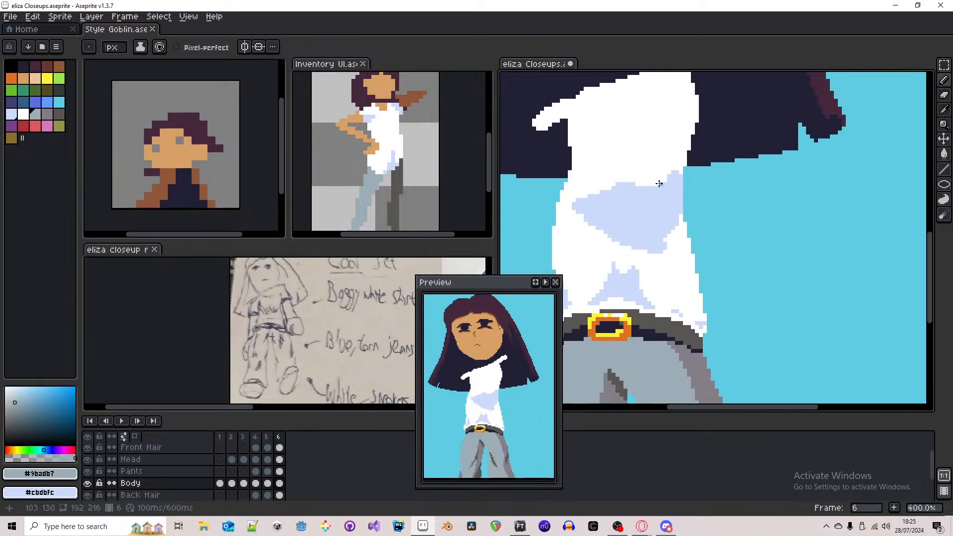
drag(656, 191, 664, 241)
key(alt)
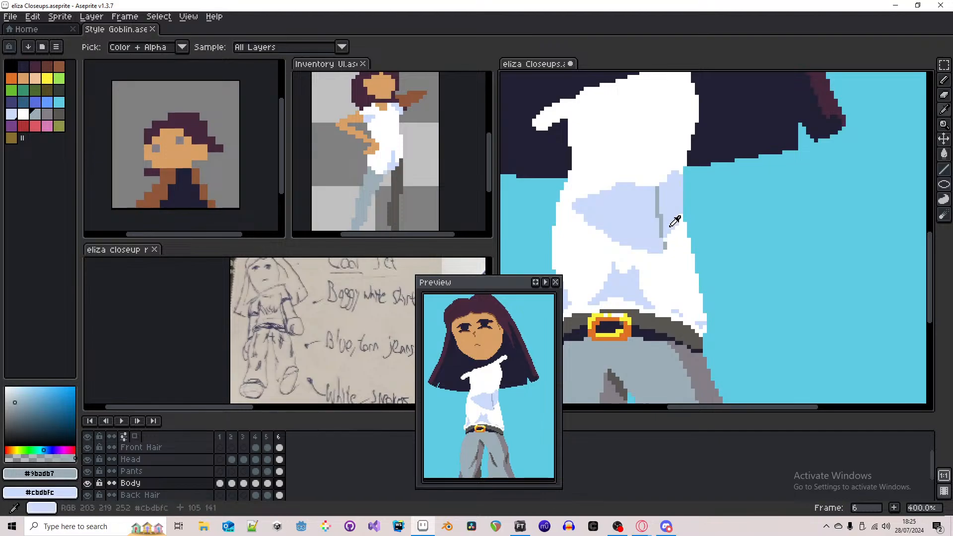
alt+click(664, 236)
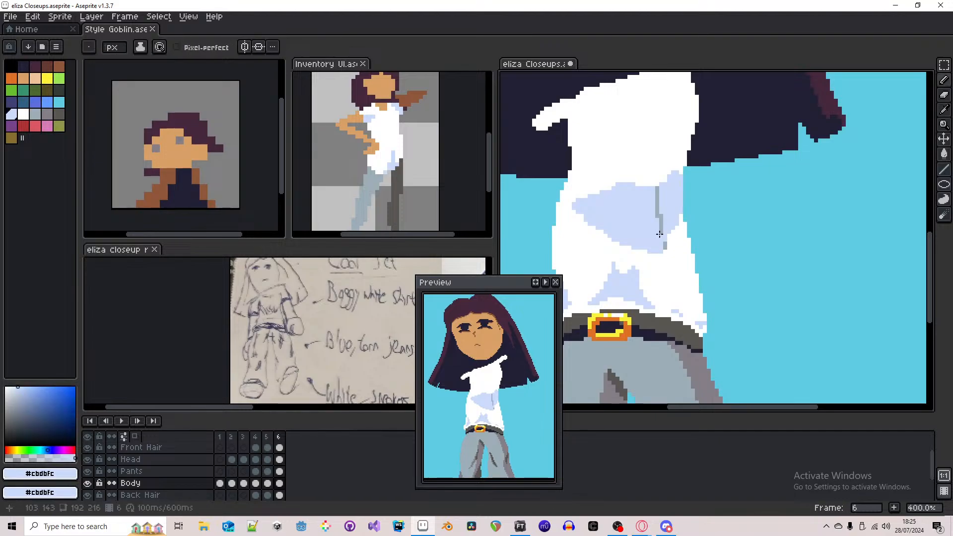
alt+click(659, 234)
key(g)
click(664, 233)
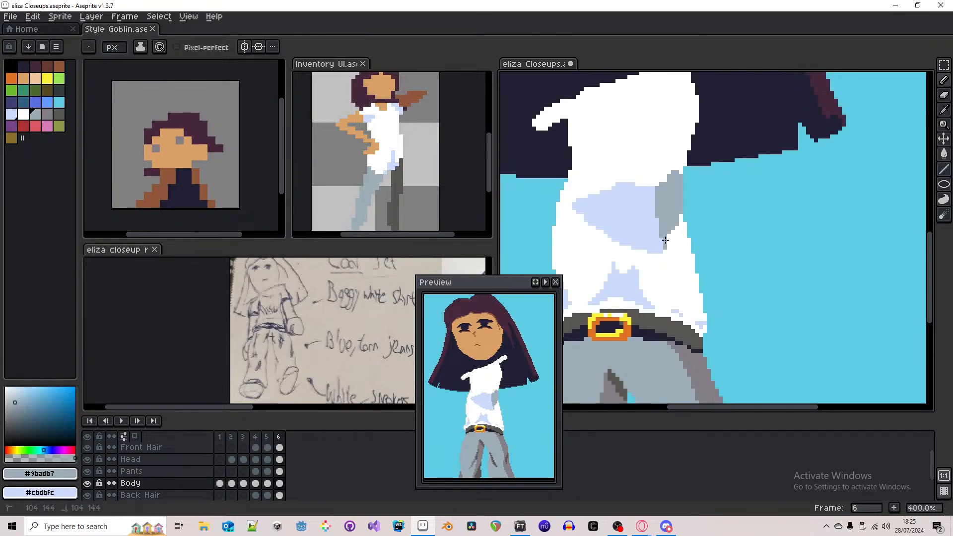
- Draw a pale blue #cbdbfc line from the grey shadow's tip towards the hem and recolour the right hem creases grey #9badb7
alt+click(667, 246)
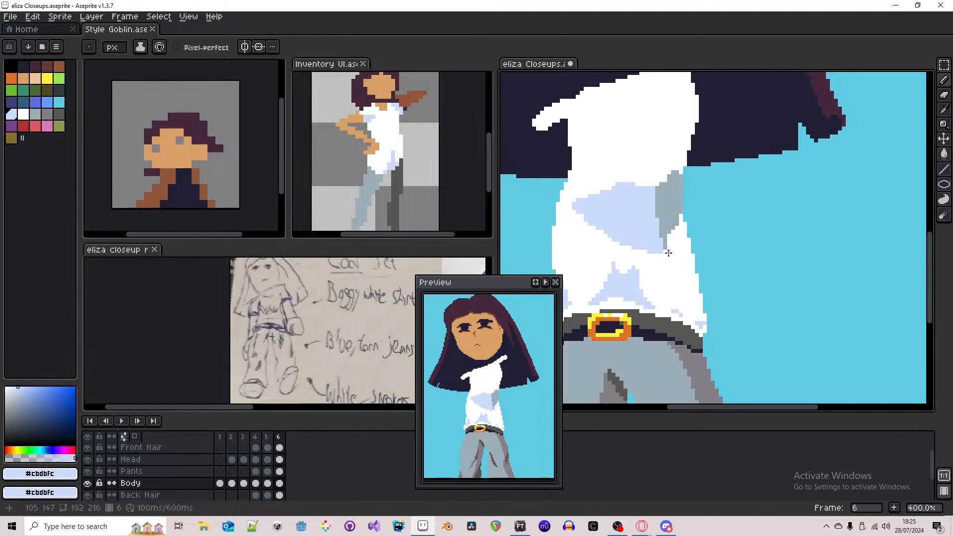
drag(669, 253, 675, 275)
alt+right_click(678, 300)
scroll(680, 303, up, 3)
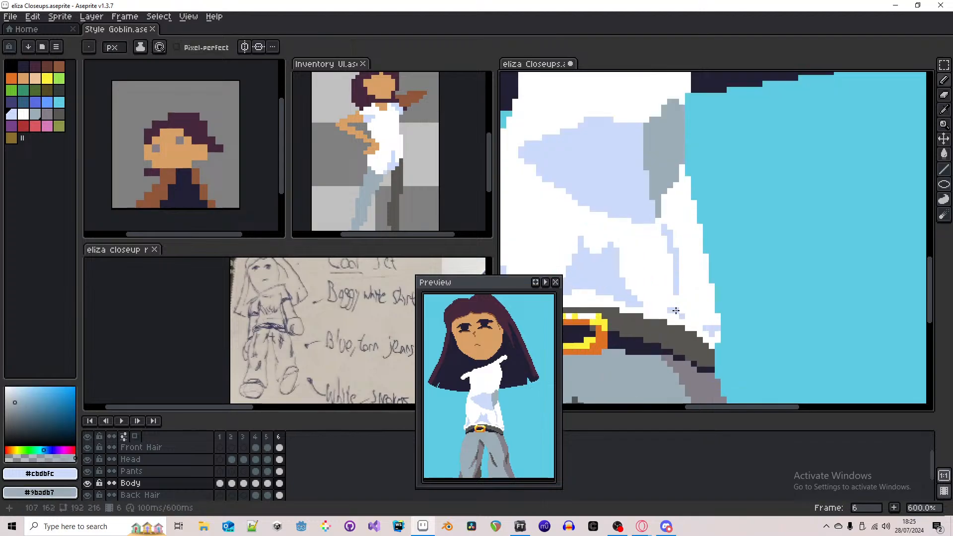
key(g)
key(b)
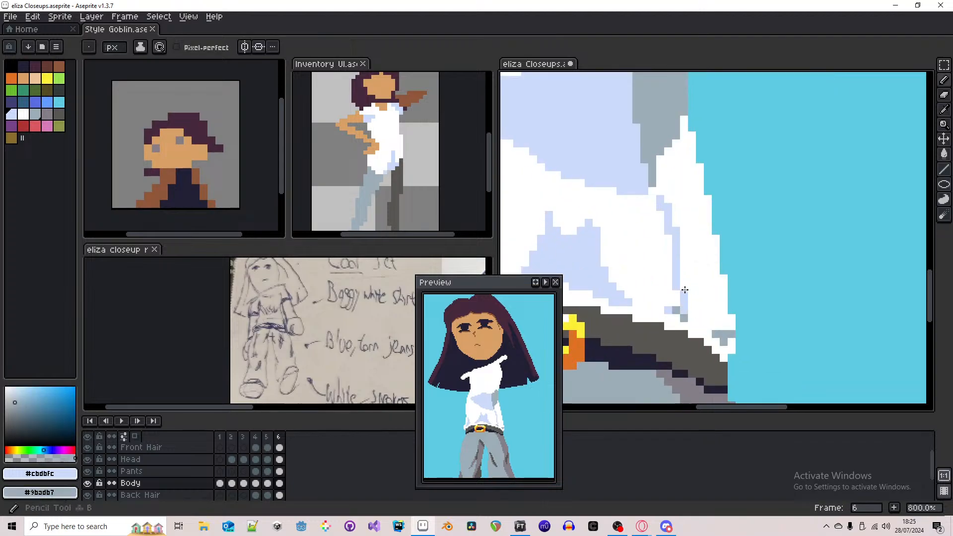
key(g)
click(684, 323)
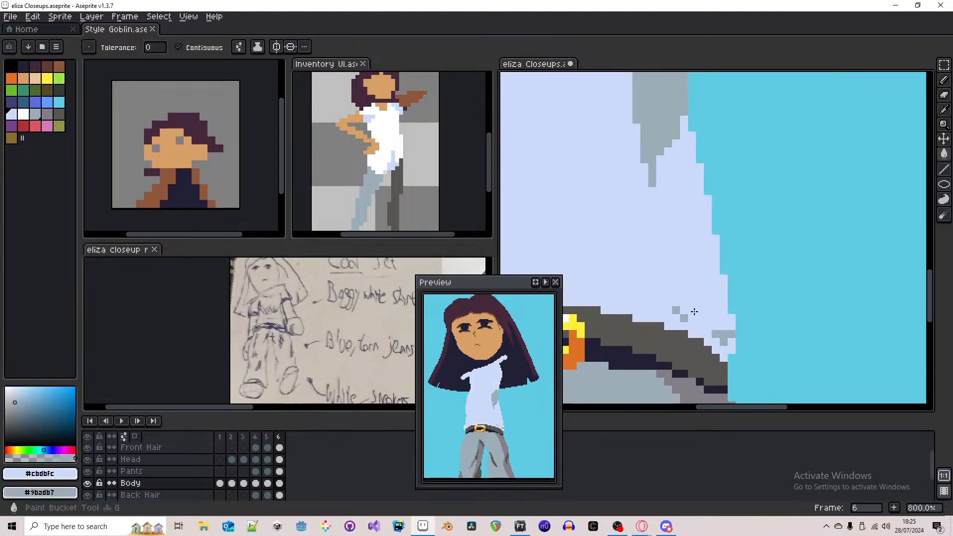
key(ctrl+z)
scroll(674, 203, down, 2)
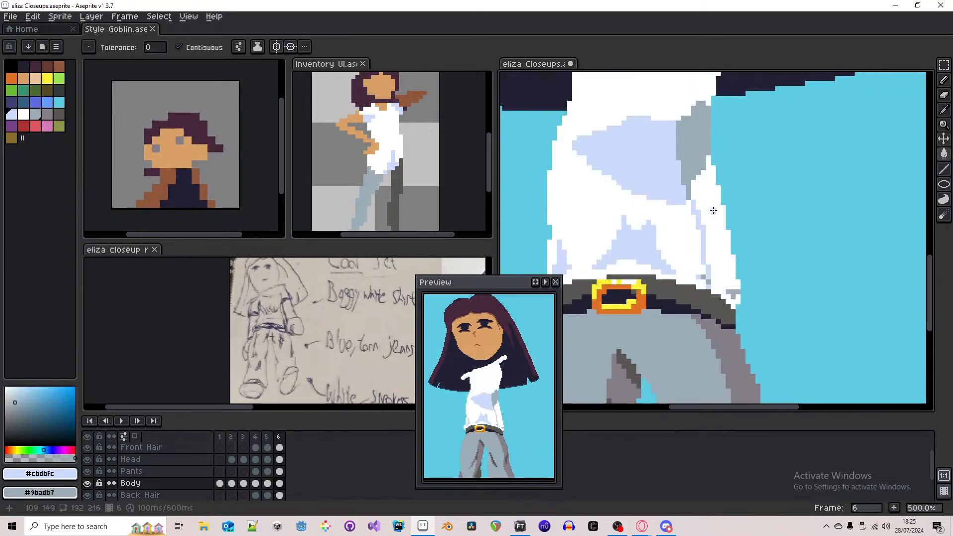
click(691, 206)
key(ctrl+z)
- Close the outline's gap at the right hem and fill the shirt's lower right side with pale blue #cbdbfc
scroll(707, 288, up, 2)
key(b)
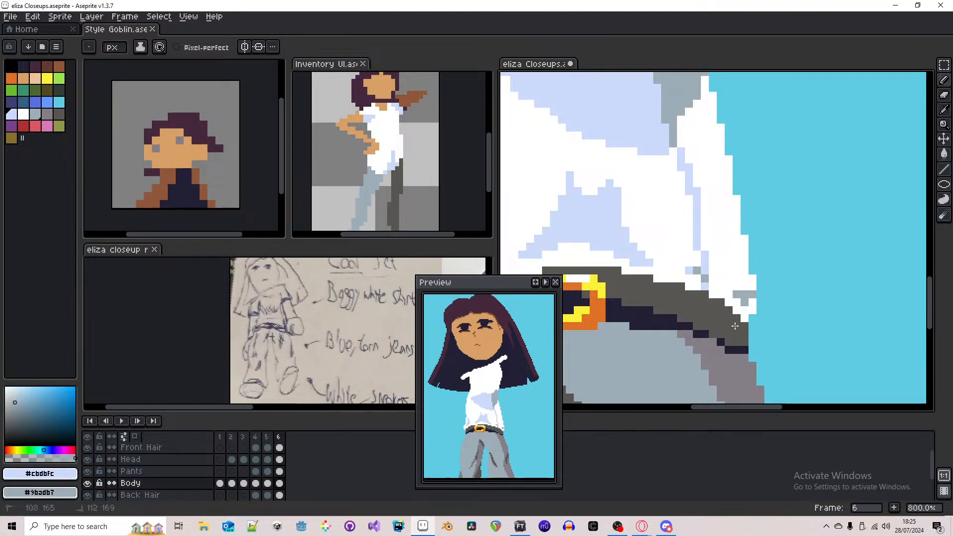
drag(736, 327, 744, 326)
key(g)
click(735, 306)
scroll(734, 306, down, 5)
key(b)
scroll(737, 255, down, 1)
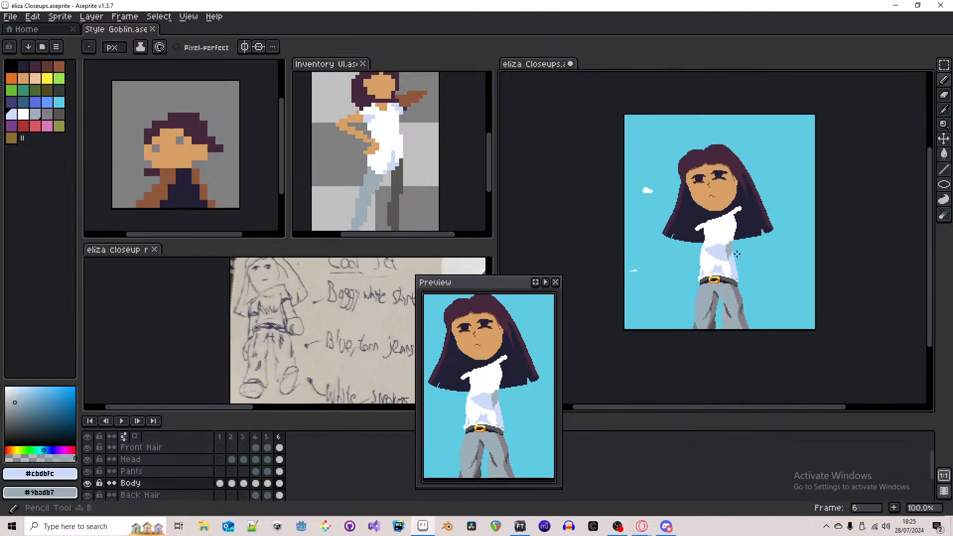
- Widen the grey fold shadow to the left and draw a second pale blue line from its tip down to the belt
scroll(737, 254, up, 1)
scroll(732, 262, down, 1)
scroll(715, 262, up, 3)
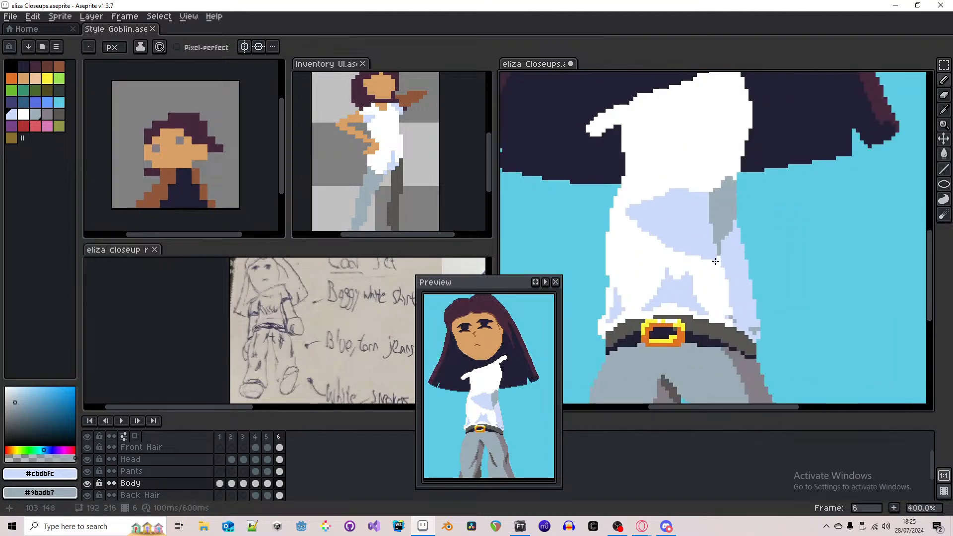
drag(700, 193, 722, 313)
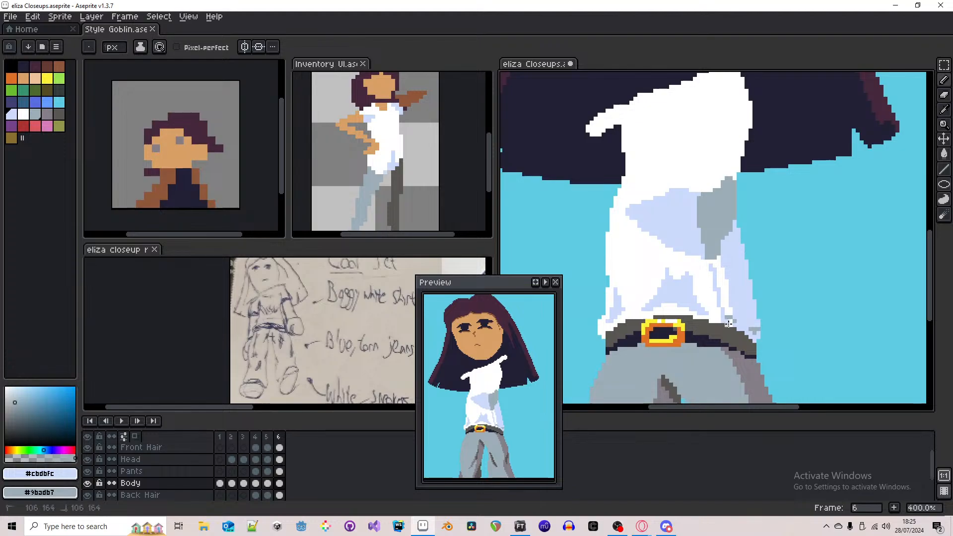
- Fill the white gaps between the second line and the shirt's shaded lower right side with pale blue #cbdbfc
key(g)
click(727, 308)
key(ctrl+z)
key(b)
key(g)
click(712, 262)
key(ctrl+z)
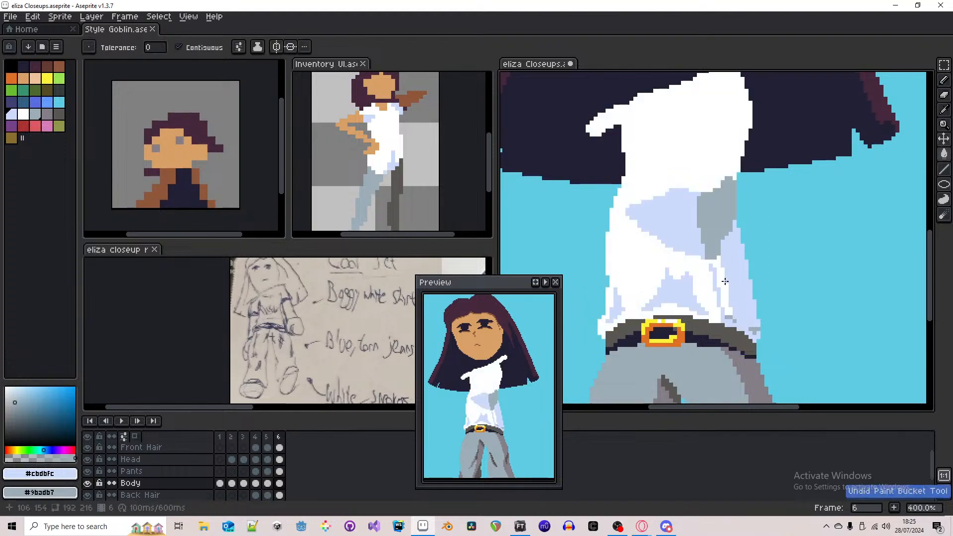
click(712, 263)
key(ctrl+z)
scroll(712, 263, down, 3)
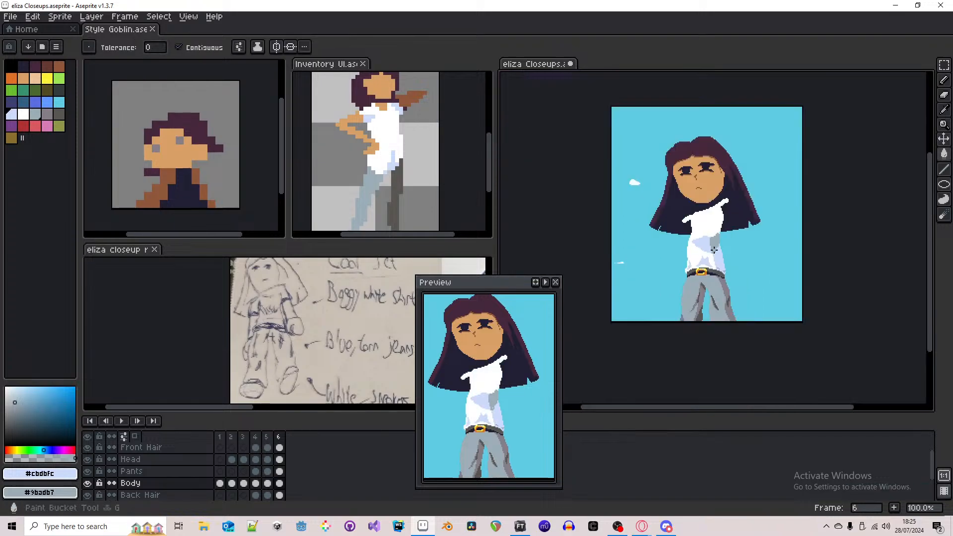
scroll(718, 250, up, 5)
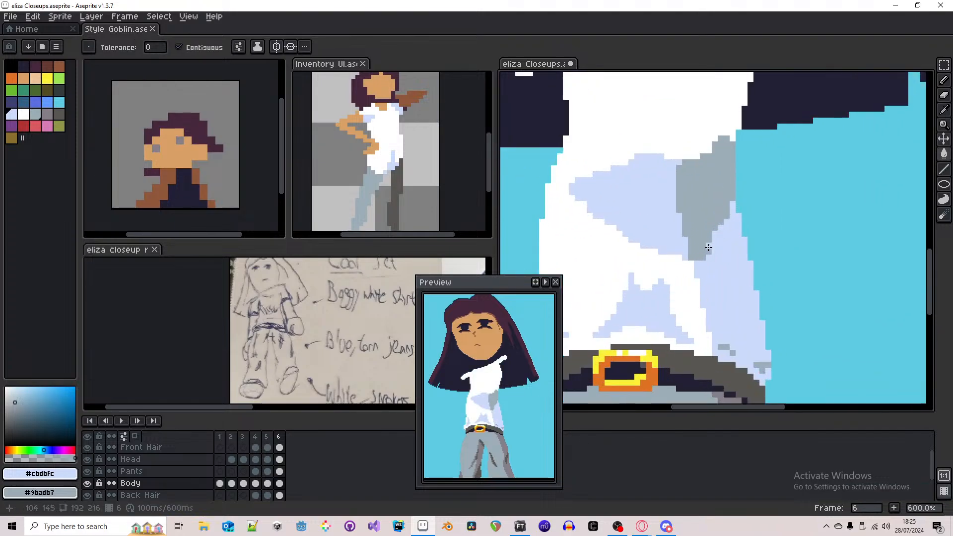
scroll(714, 234, down, 3)
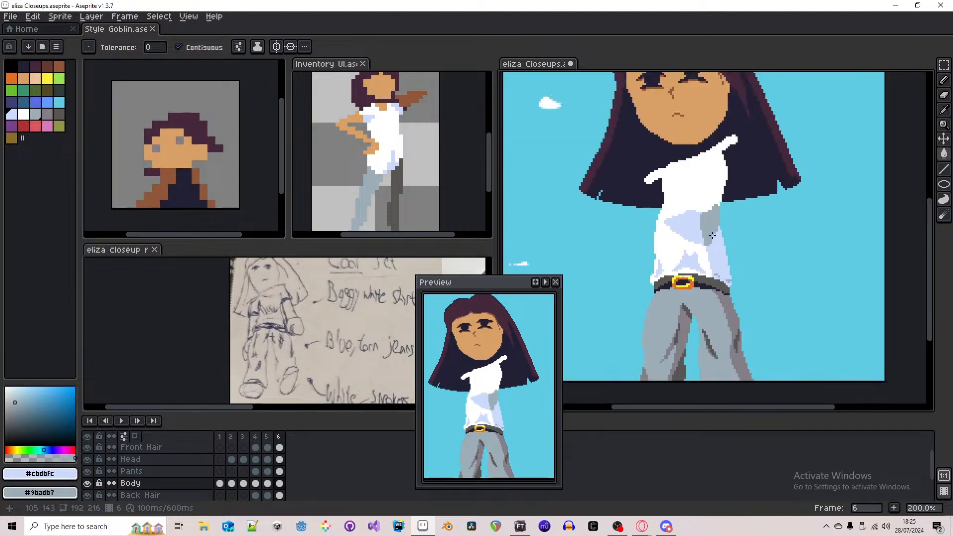
scroll(707, 243, up, 3)
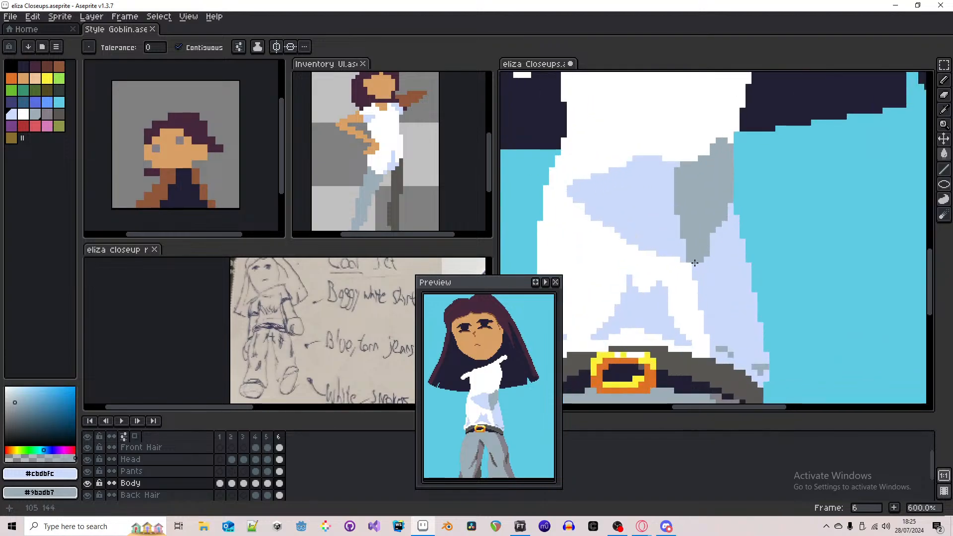
alt+click(718, 244)
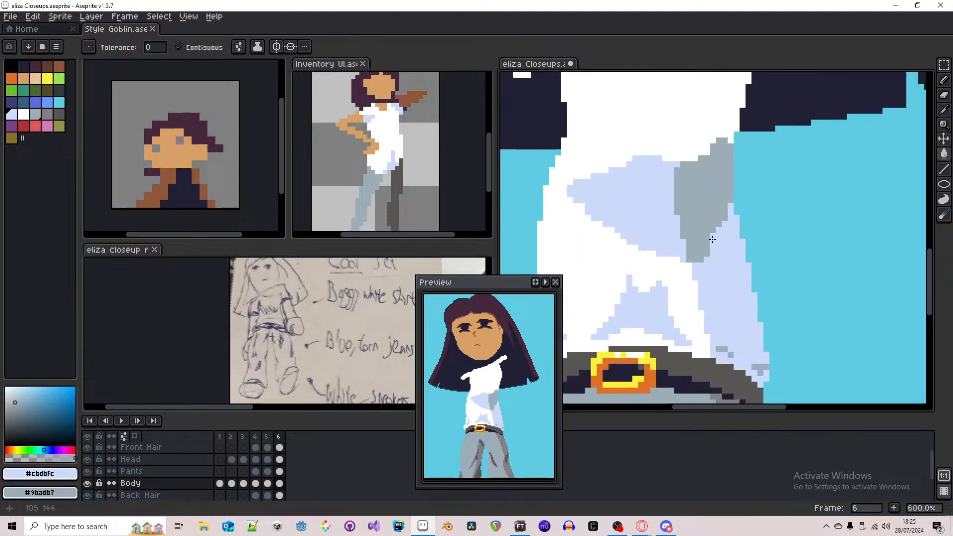
click(707, 246)
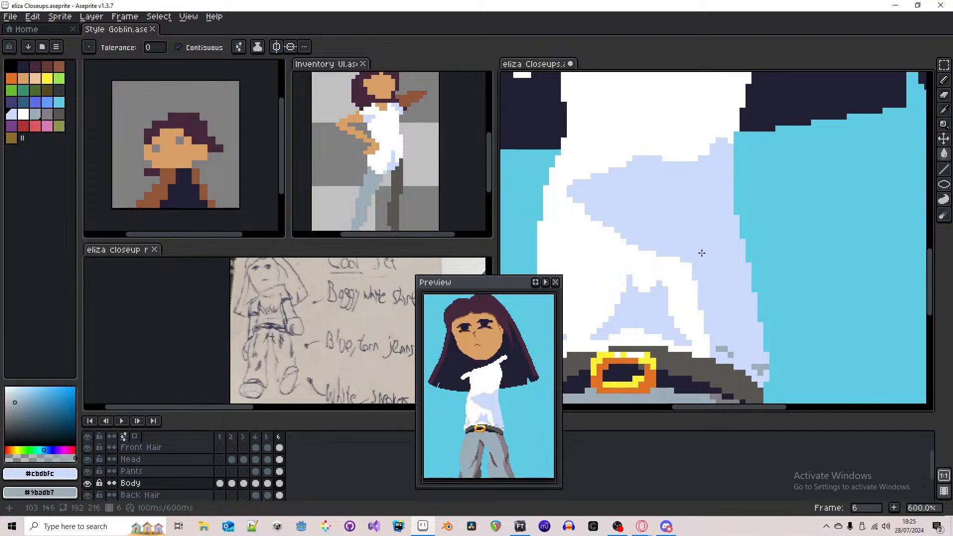
key(ctrl+z)
- Trim the lower end of the grey fold shadow to a narrow point with pale blue #cbdbfc pencil pixels
key(b)
scroll(708, 252, down, 5)
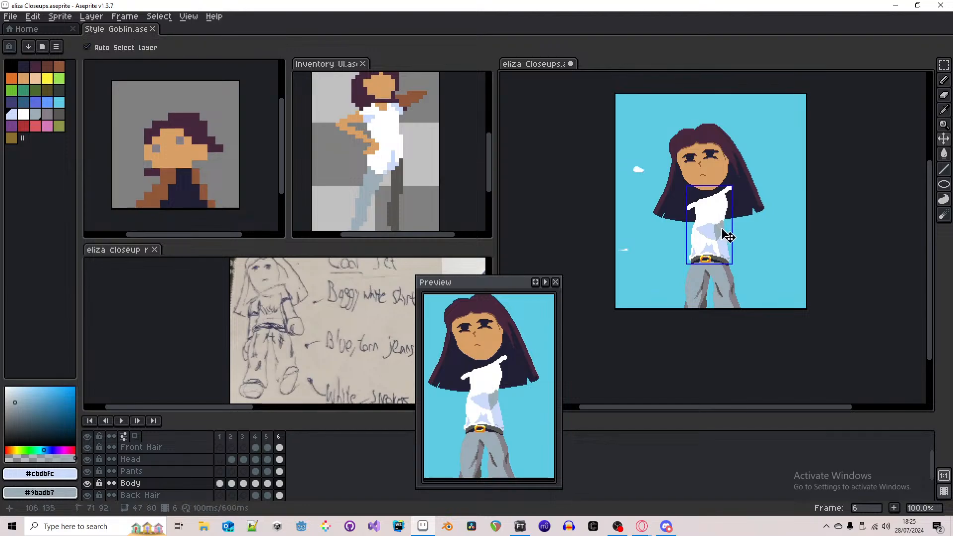
scroll(705, 255, up, 4)
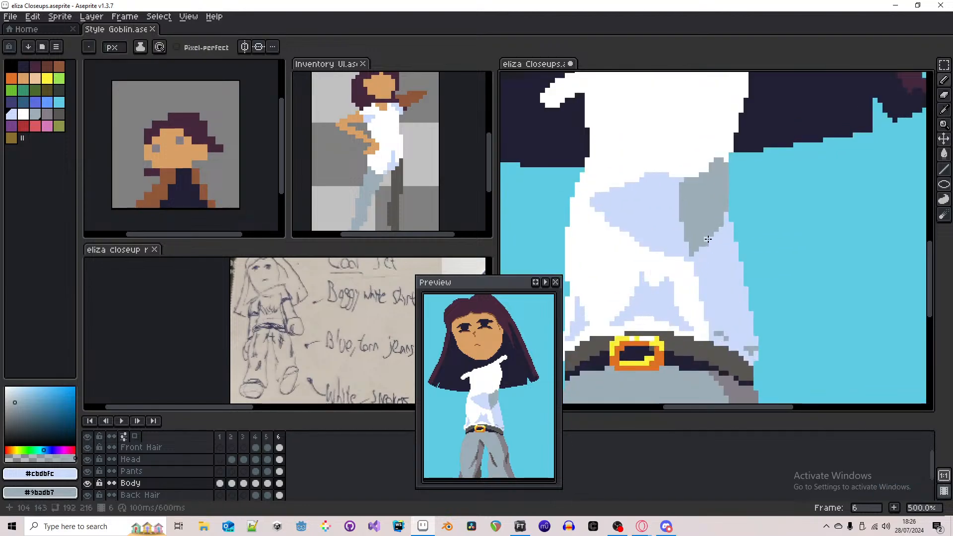
scroll(708, 239, down, 4)
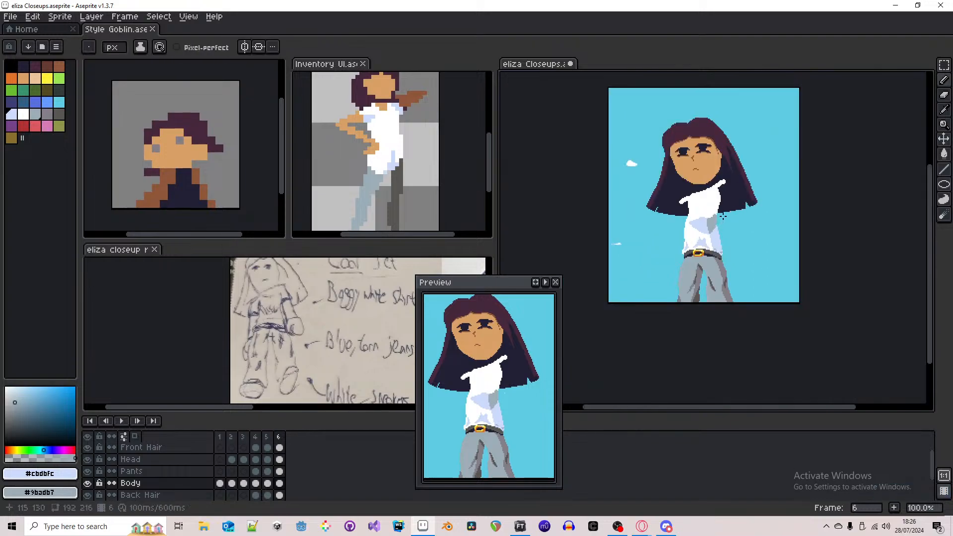
scroll(709, 204, up, 2)
scroll(709, 204, down, 1)
- Block in a wide right sleeve and outline a drooping left sleeve in white #ffffff with a larger pencil
alt+click(692, 214)
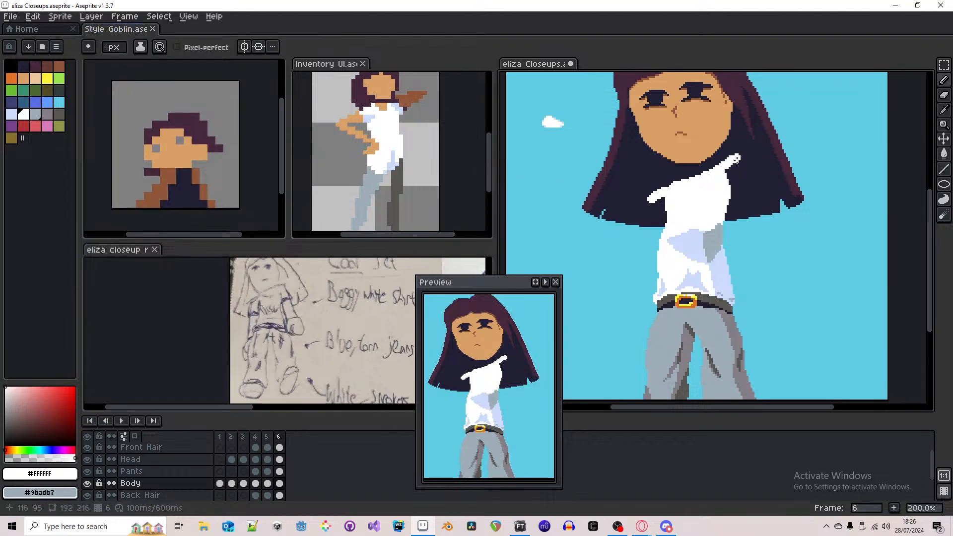
mouse_move(737, 159)
mouse_down()
mouse_move(727, 194)
mouse_move(732, 205)
mouse_move(758, 187)
mouse_move(749, 176)
mouse_move(730, 177)
mouse_up()
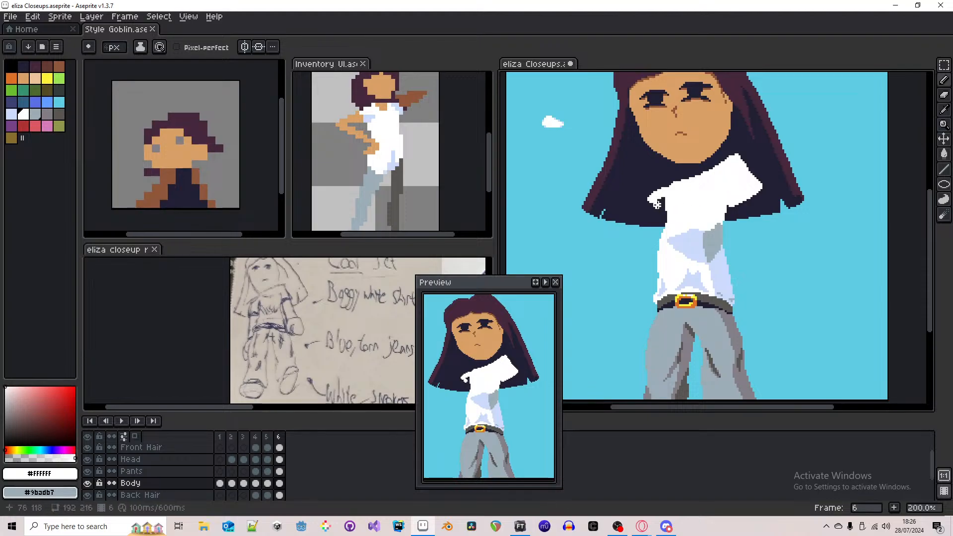
drag(654, 203, 649, 222)
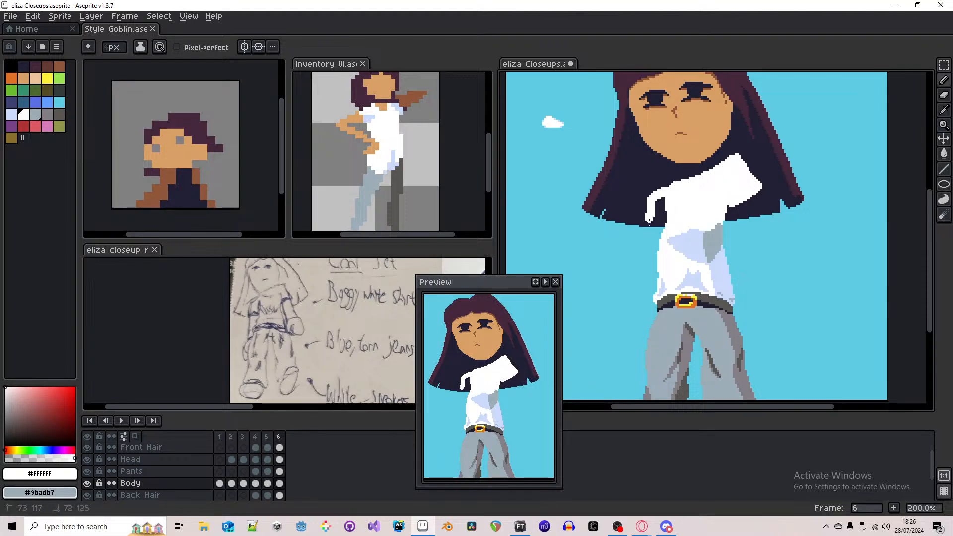
scroll(655, 219, up, 4)
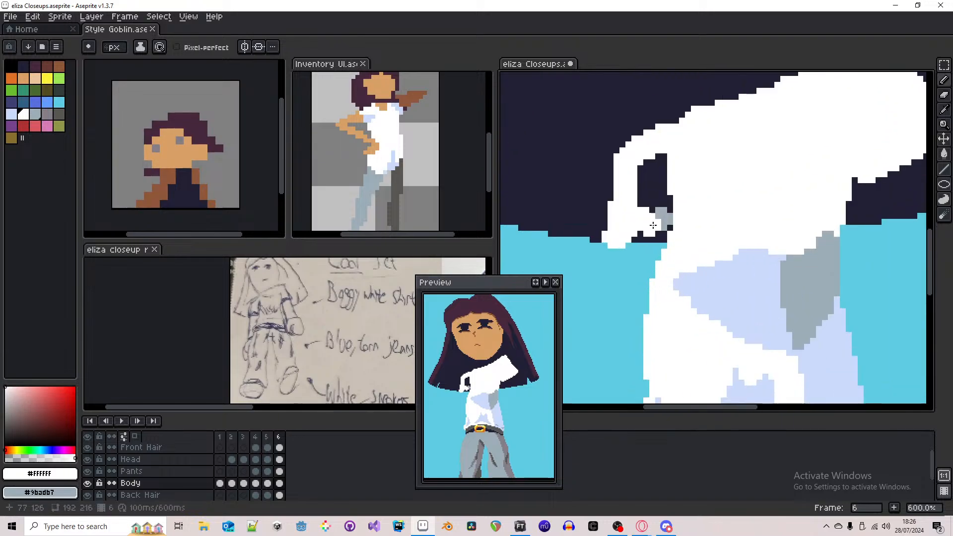
- Tidy the left sleeve's lower edge with the eraser and fill the opening between sleeve and torso with pale blue #cbdbfc
alt+click(690, 276)
scroll(635, 248, up, 1)
key(e)
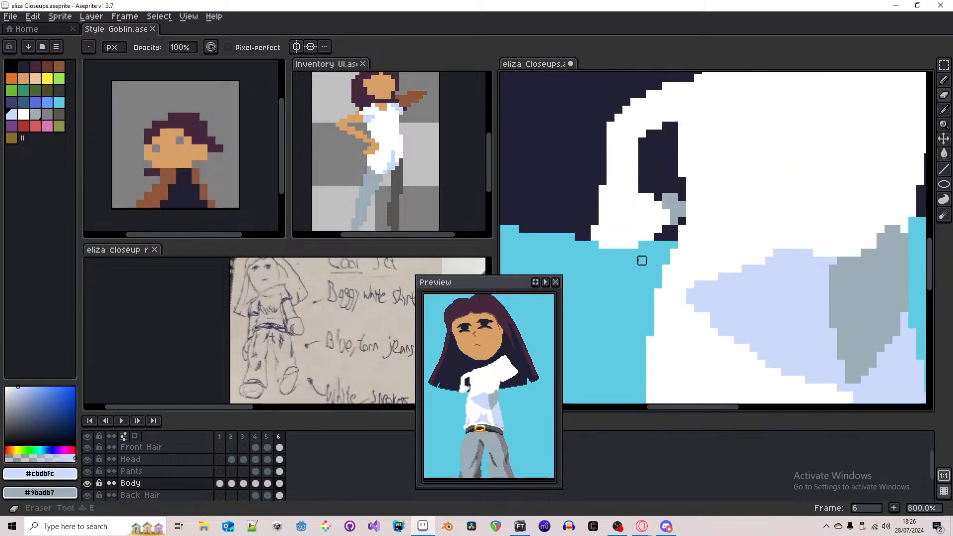
drag(643, 260, 635, 245)
key(g)
click(658, 174)
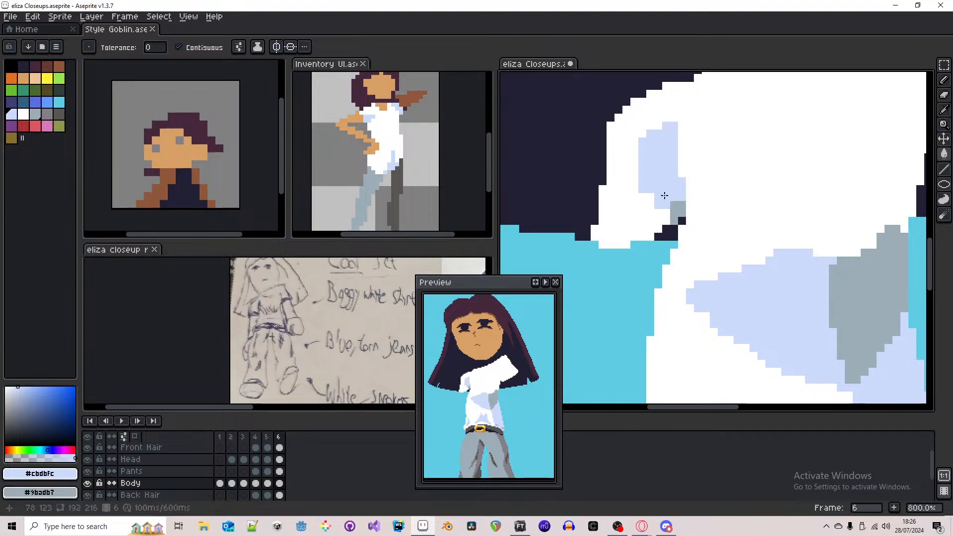
key(b)
key(g)
click(676, 210)
key(b)
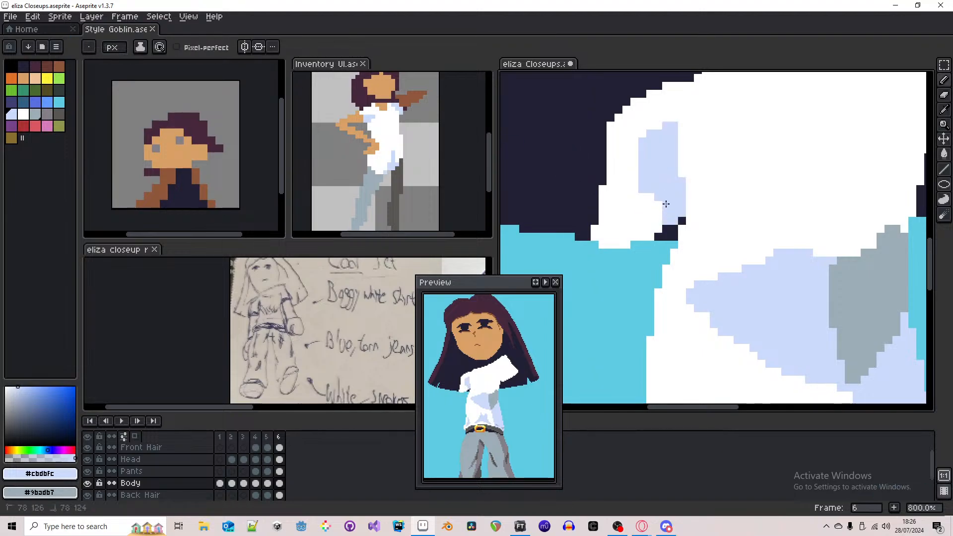
- Extend the left sleeve's pale blue shadow down towards its cuff with a few pencil pixels
click(652, 197)
drag(658, 224, 657, 227)
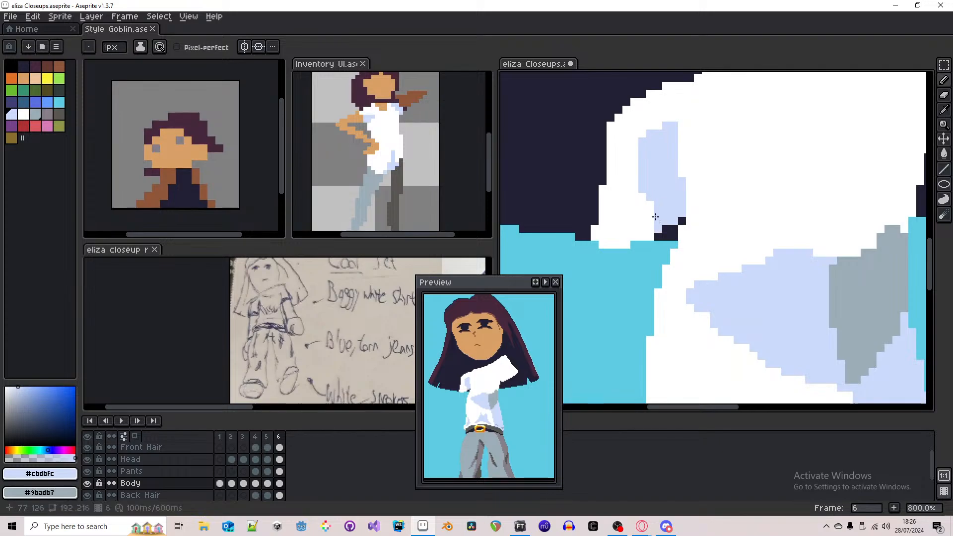
scroll(652, 205, down, 5)
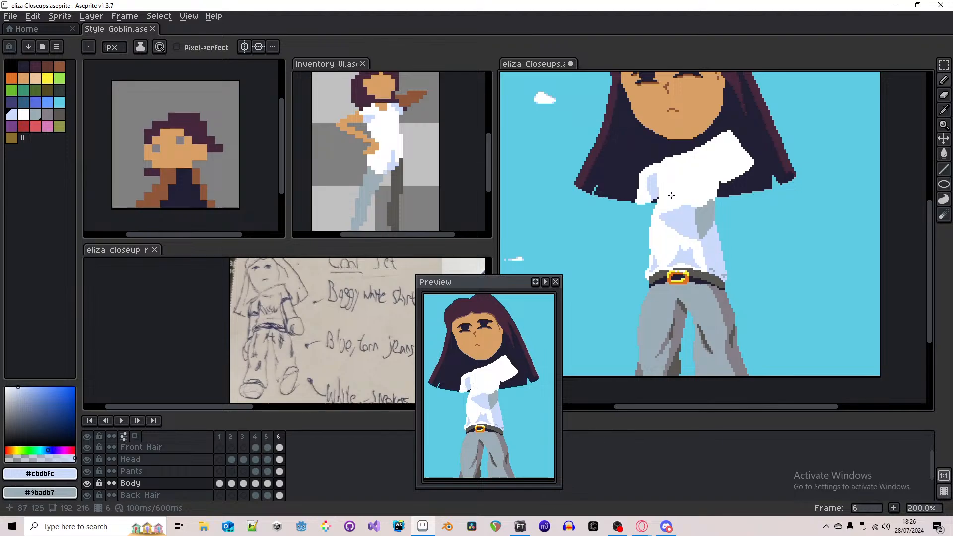
scroll(670, 195, down, 1)
scroll(682, 193, up, 1)
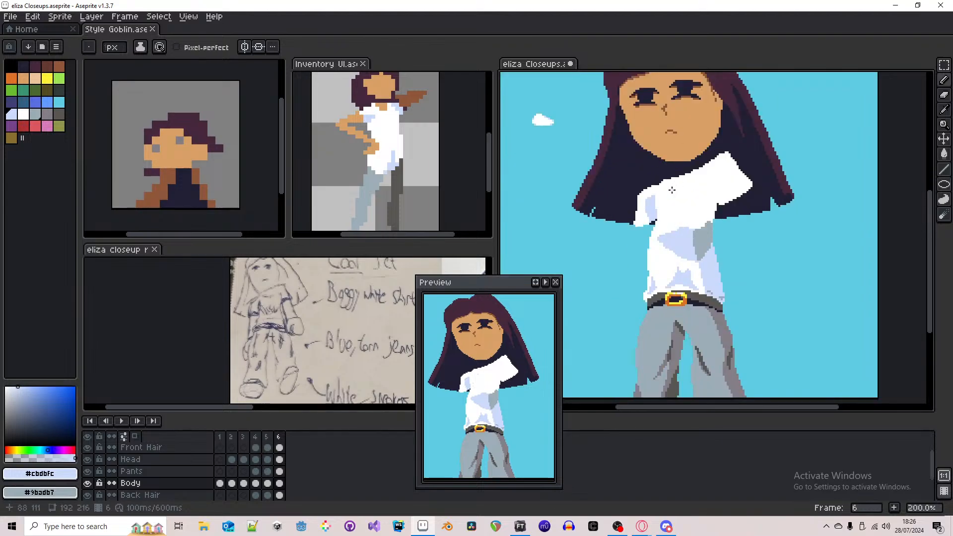
- Outline a pale blue #cbdbfc crease from the right sleeve's armpit down to the grey fold shadow and fill it in
scroll(673, 192, up, 4)
alt+click(675, 196)
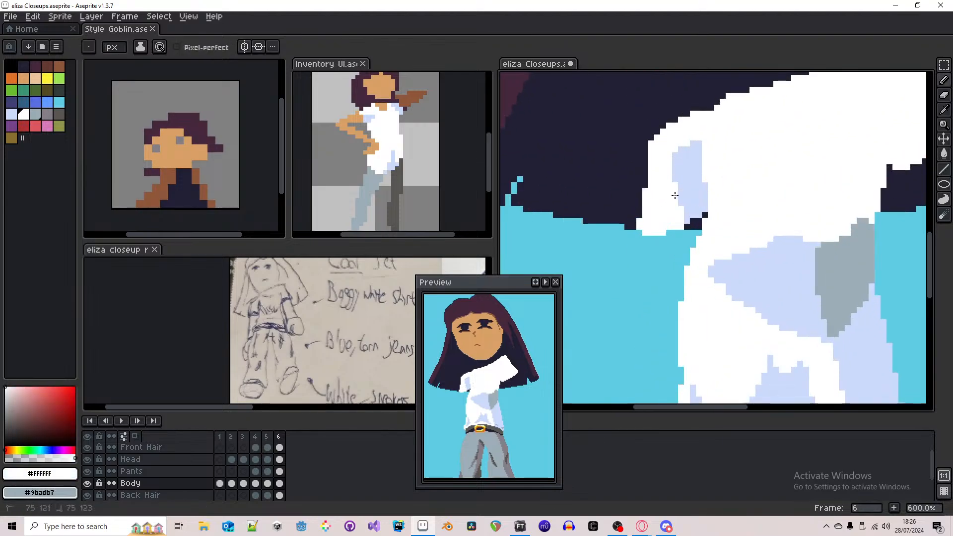
scroll(675, 196, down, 4)
alt+click(729, 200)
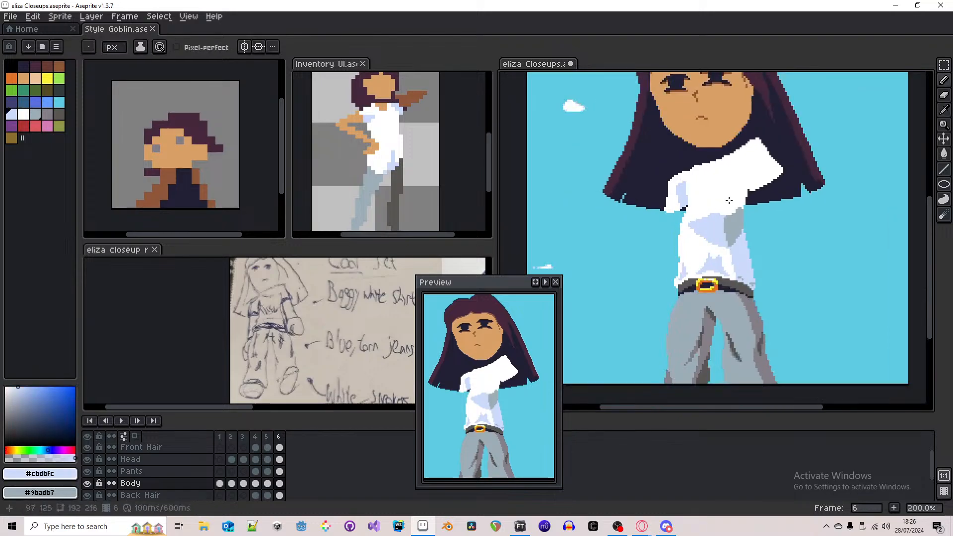
scroll(746, 166, up, 3)
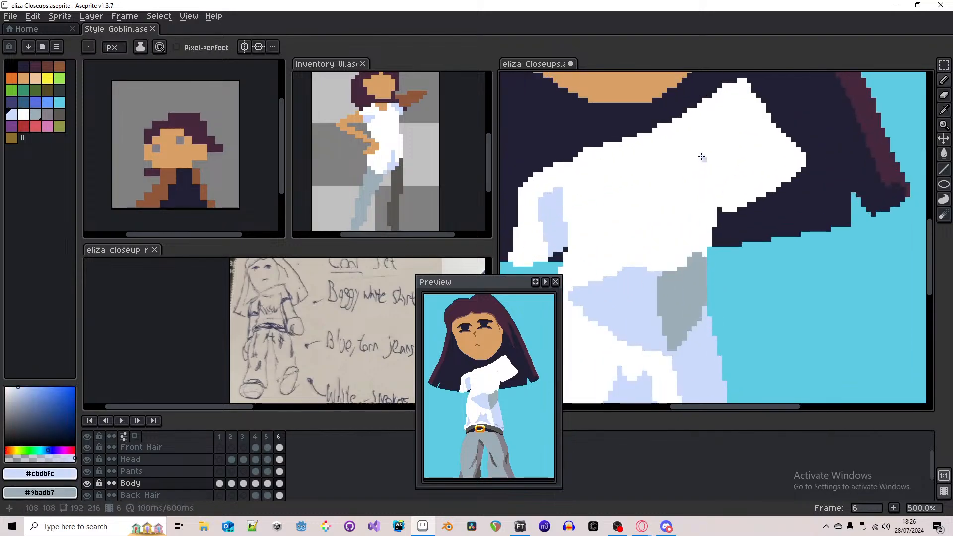
drag(700, 159, 712, 204)
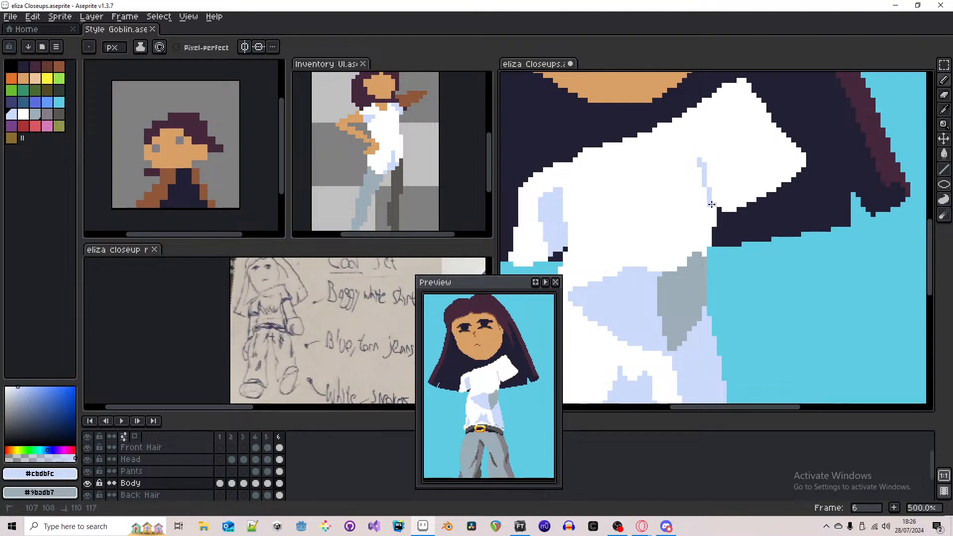
scroll(713, 176, down, 1)
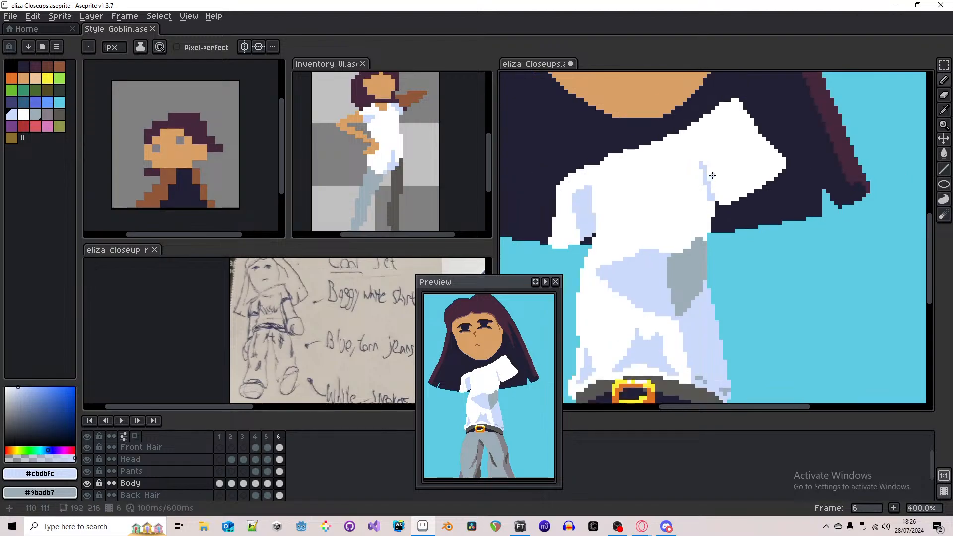
scroll(704, 181, up, 3)
mouse_move(705, 186)
mouse_down()
mouse_move(719, 241)
mouse_move(721, 225)
mouse_move(716, 275)
mouse_up()
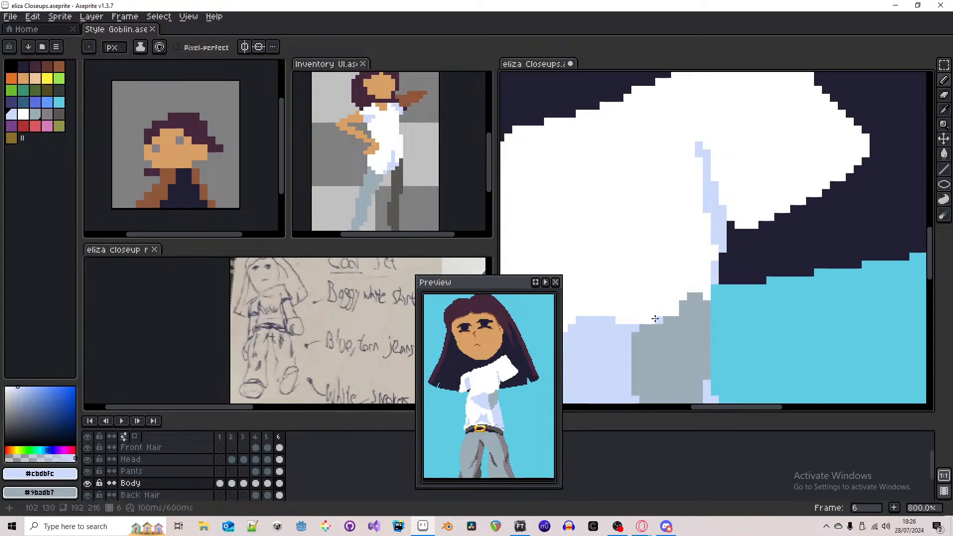
drag(660, 317, 705, 211)
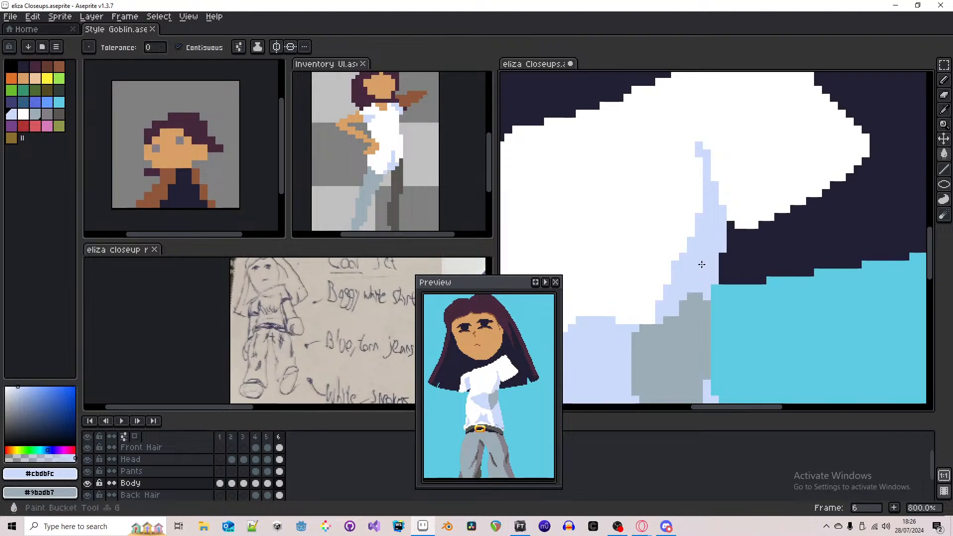
- Broaden the upper end of the right armpit shadow with pale blue #cbdbfc pencil pixels
scroll(706, 212, down, 4)
scroll(708, 213, up, 2)
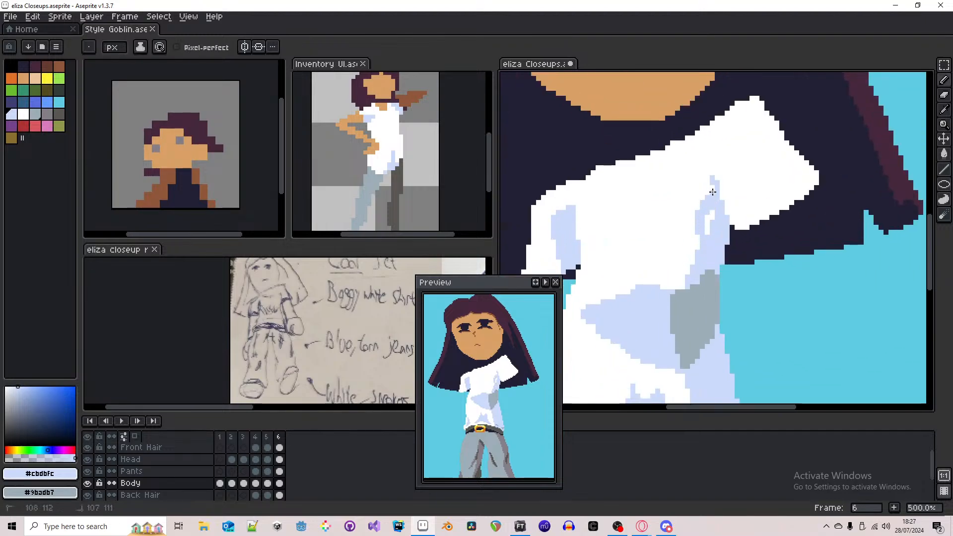
drag(705, 226, 708, 218)
scroll(707, 194, down, 3)
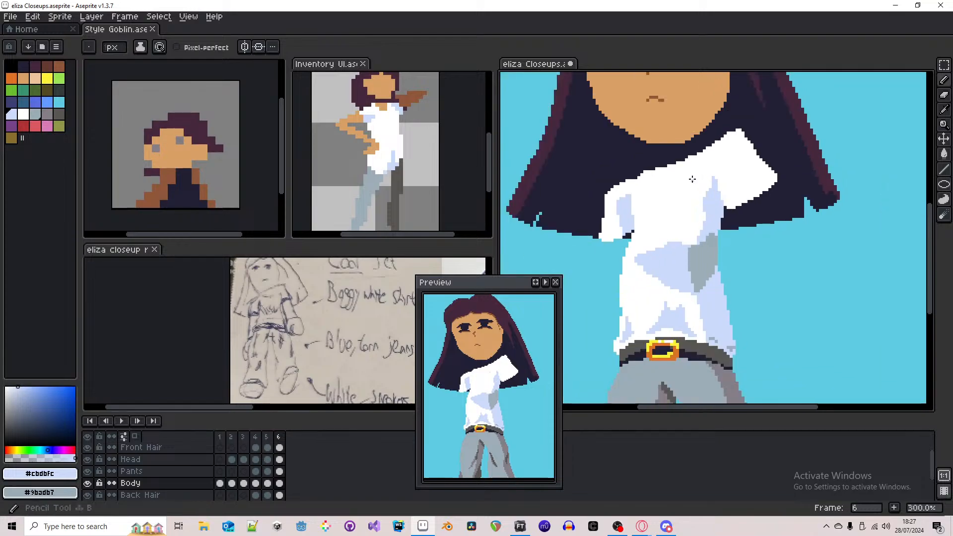
- Outline a curved neckline at the top of the shirt in skin tone #d9a066 and fill the area above it
scroll(689, 172, up, 3)
alt+click(690, 124)
mouse_move(708, 155)
mouse_down()
mouse_move(669, 204)
mouse_move(642, 210)
mouse_move(609, 192)
mouse_move(643, 217)
mouse_move(684, 194)
mouse_up()
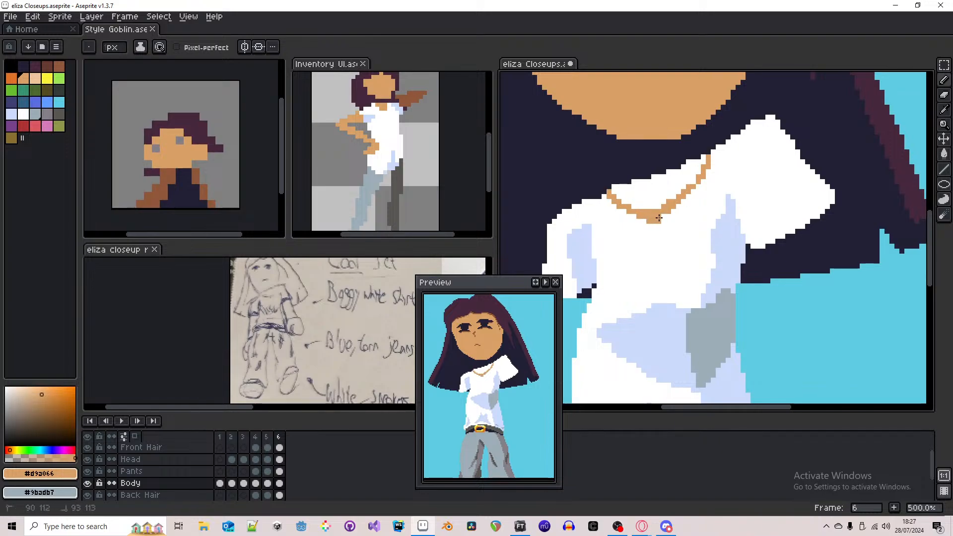
key(g)
click(673, 189)
scroll(675, 192, down, 4)
key(b)
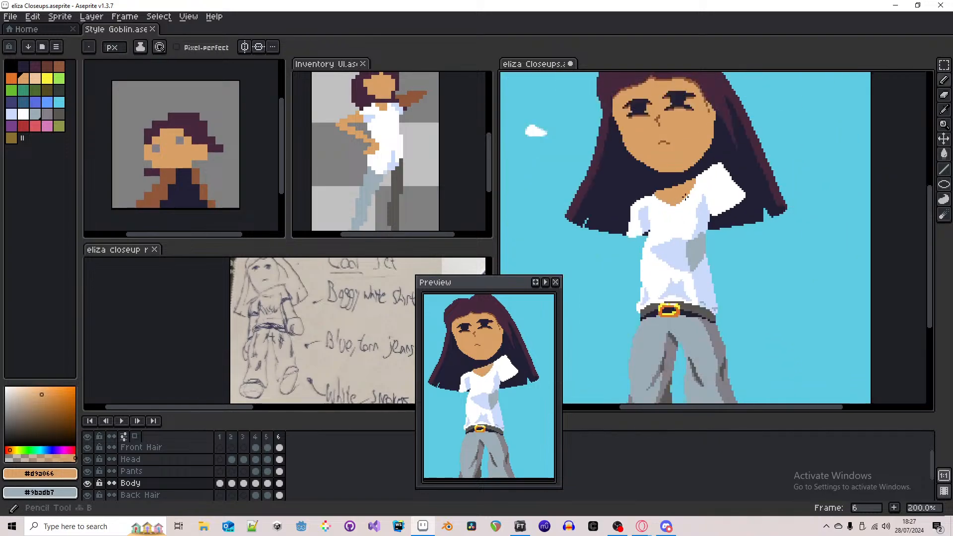
- Deepen the neckline into a V with skin tone #d9a066 pencil pixels along its lower edge
scroll(688, 197, up, 1)
scroll(687, 197, up, 4)
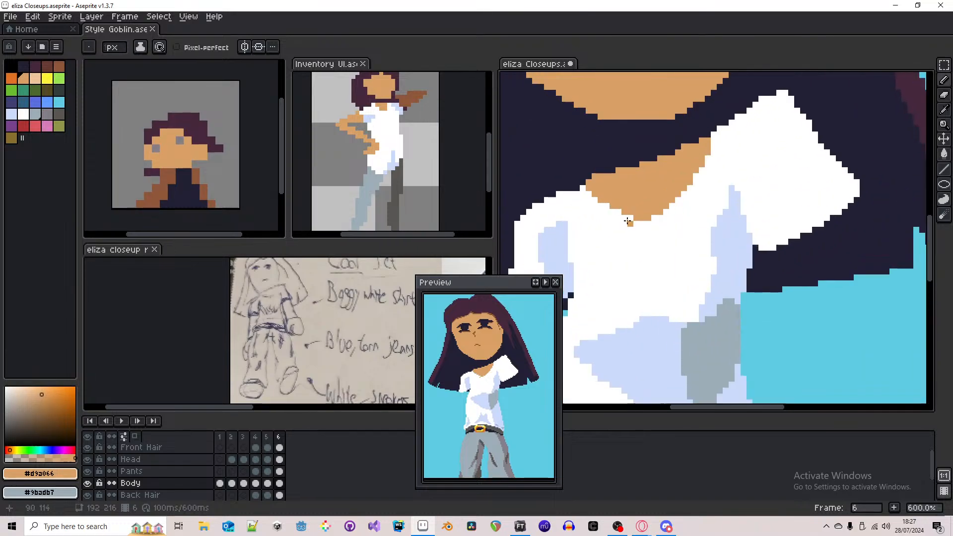
drag(648, 228, 602, 200)
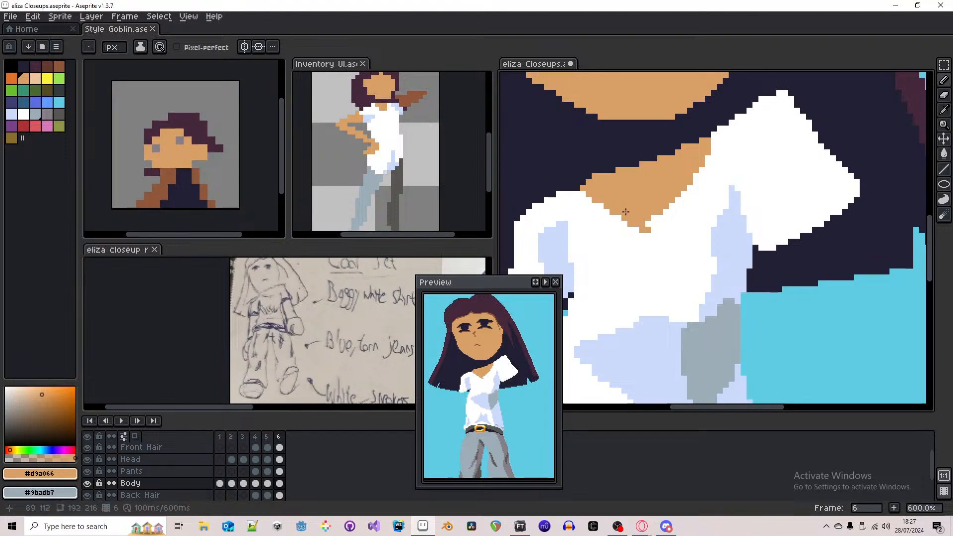
drag(697, 170, 697, 171)
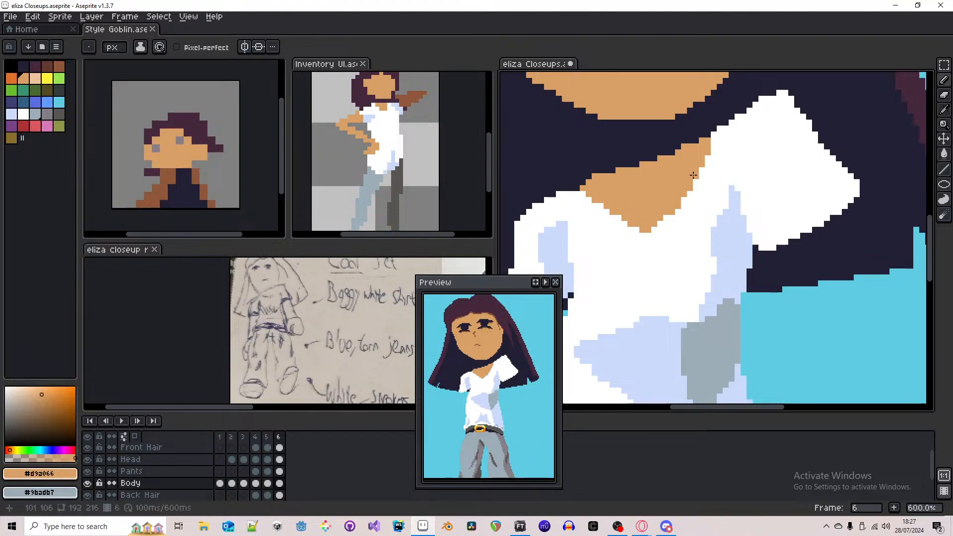
scroll(660, 221, down, 5)
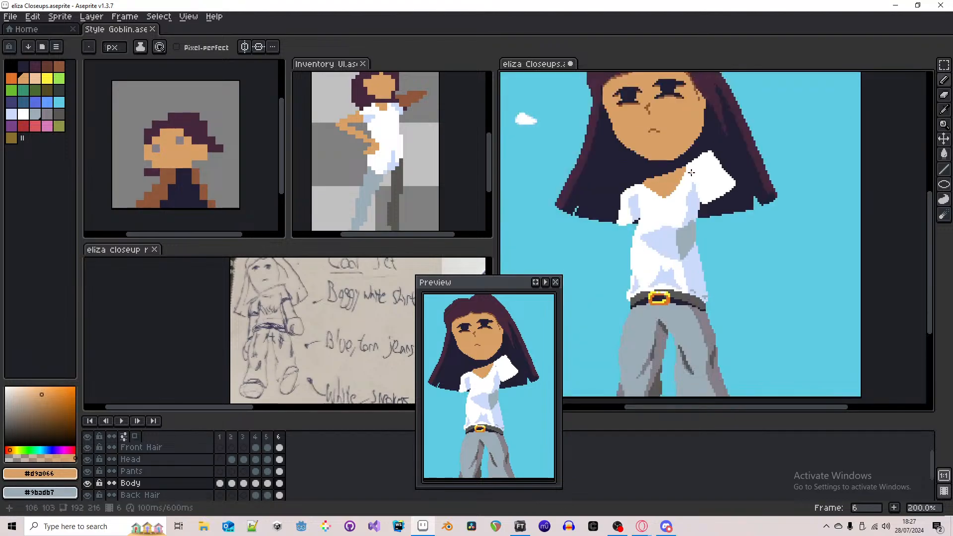
- Trim the right edge of the V-neck with a white #ffffff pencil stroke to make its opening narrower
scroll(686, 174, up, 5)
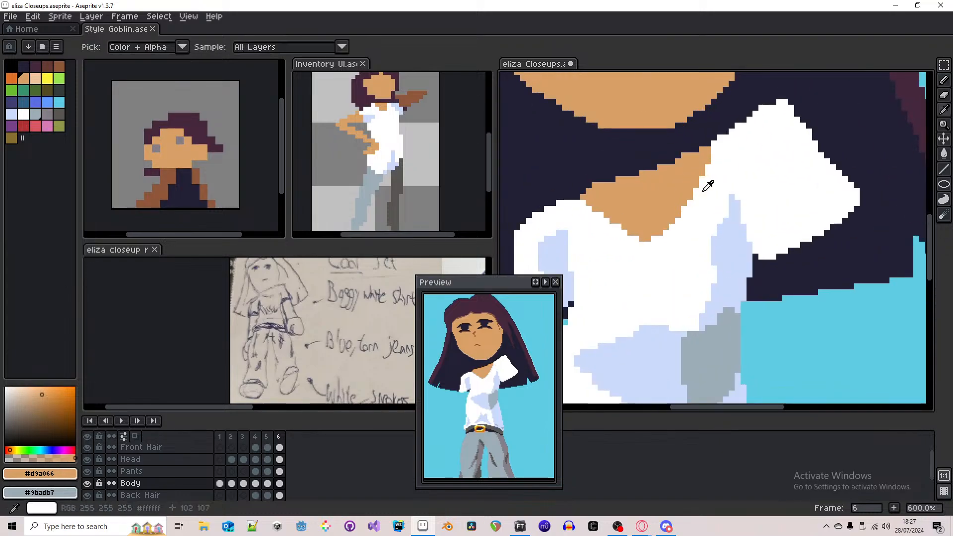
alt+click(710, 184)
mouse_move(719, 154)
mouse_down()
mouse_move(677, 191)
mouse_move(658, 231)
mouse_move(702, 174)
mouse_move(670, 221)
mouse_move(691, 197)
mouse_up()
scroll(679, 195, down, 5)
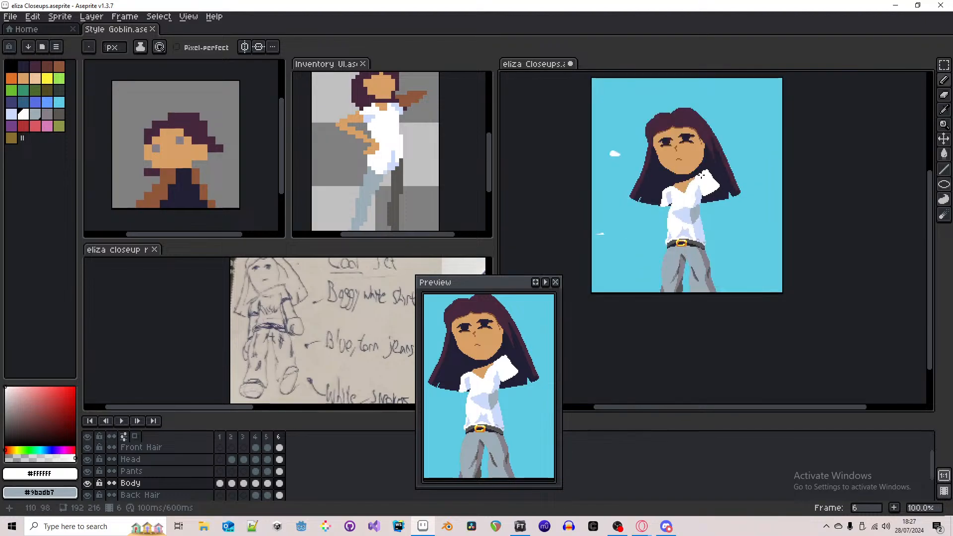
- Shade the lower tip of the V-neck and the skin edges beside it with brown #8f563b pixels
scroll(689, 180, up, 3)
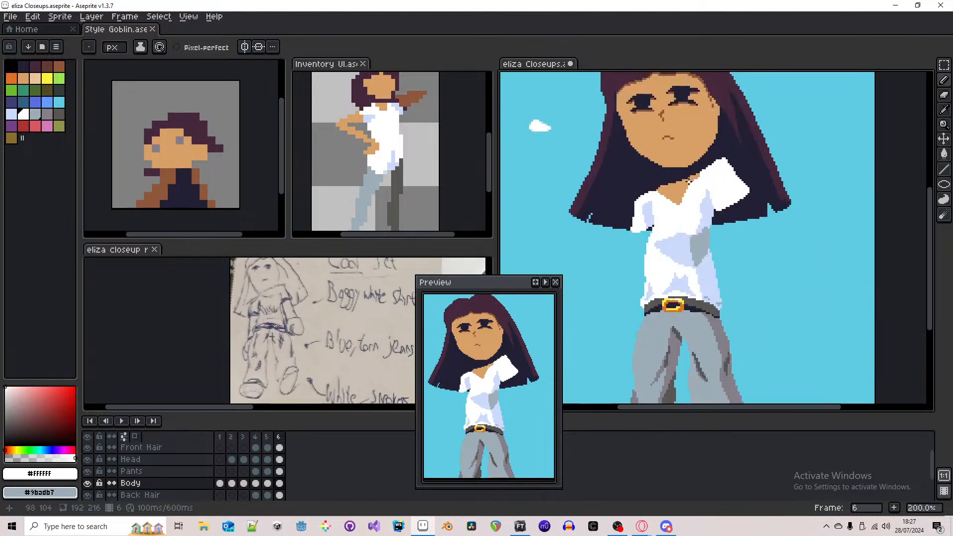
alt+click(667, 207)
scroll(668, 207, up, 2)
scroll(668, 207, up, 1)
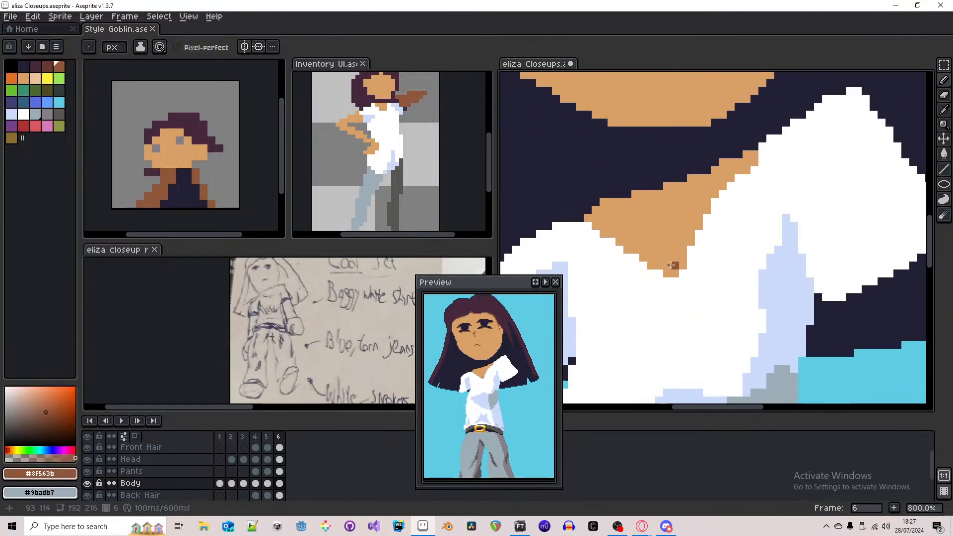
drag(668, 265, 651, 265)
click(676, 267)
click(645, 259)
click(691, 243)
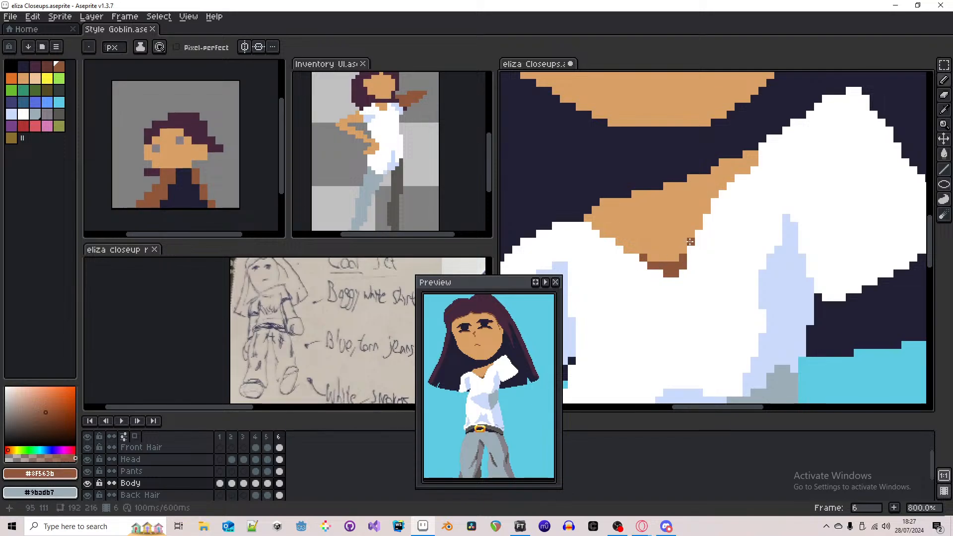
- Try to mark the collarbones on the chest skin with short diagonal brown #8f563b strokes
scroll(678, 192, down, 2)
scroll(677, 189, down, 3)
scroll(681, 186, up, 5)
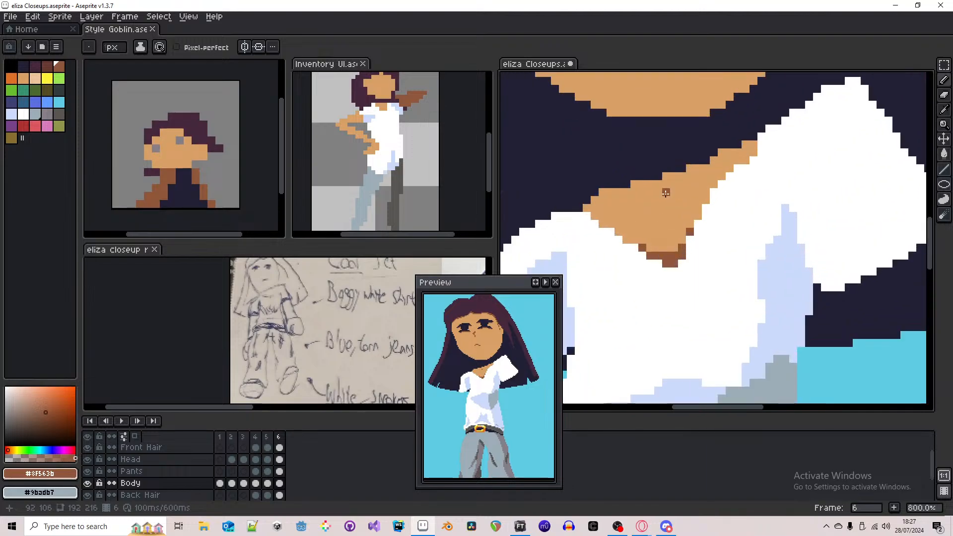
click(619, 216)
drag(626, 215, 634, 208)
click(705, 183)
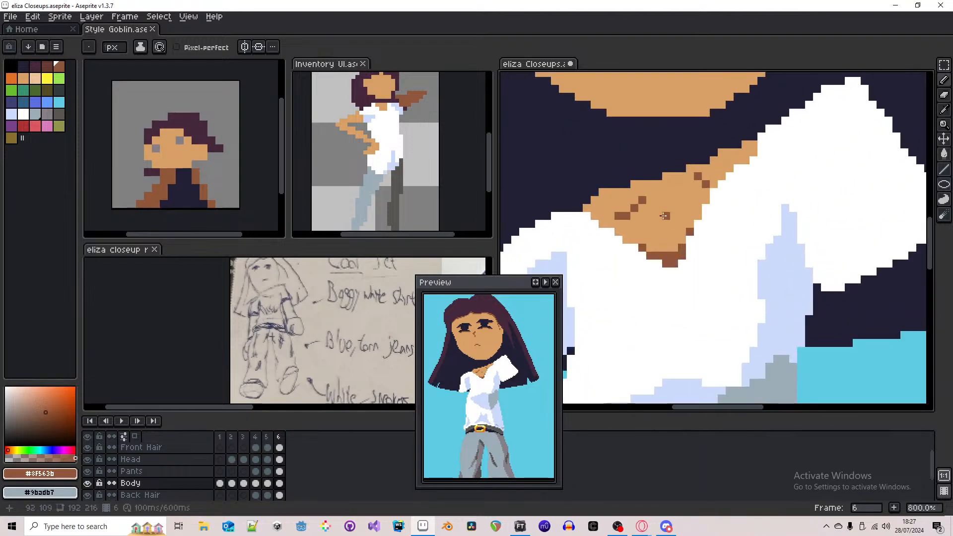
scroll(643, 215, down, 6)
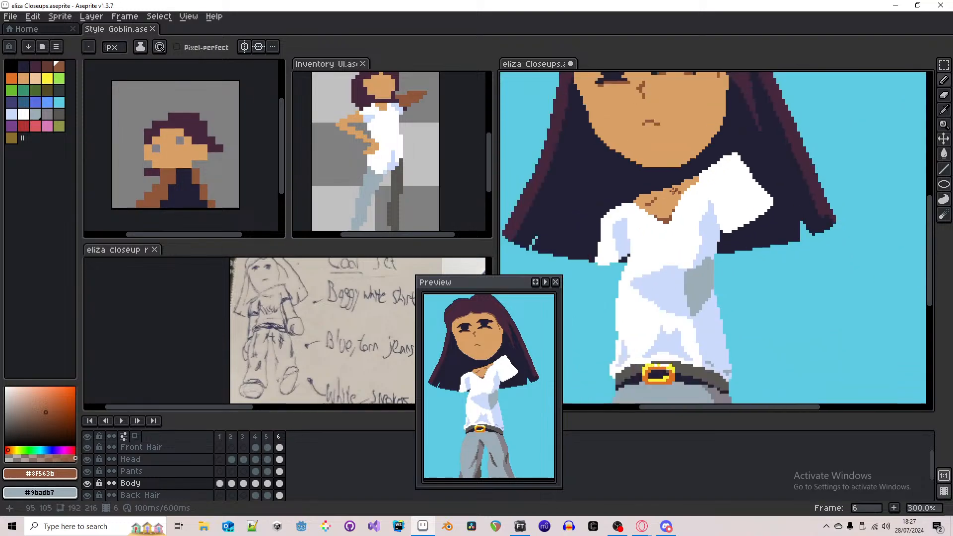
- Check the collarbones drawn in frame 4 and undo the collarbone marks in frame 6
key(Left)
key(Left)
scroll(681, 191, up, 1)
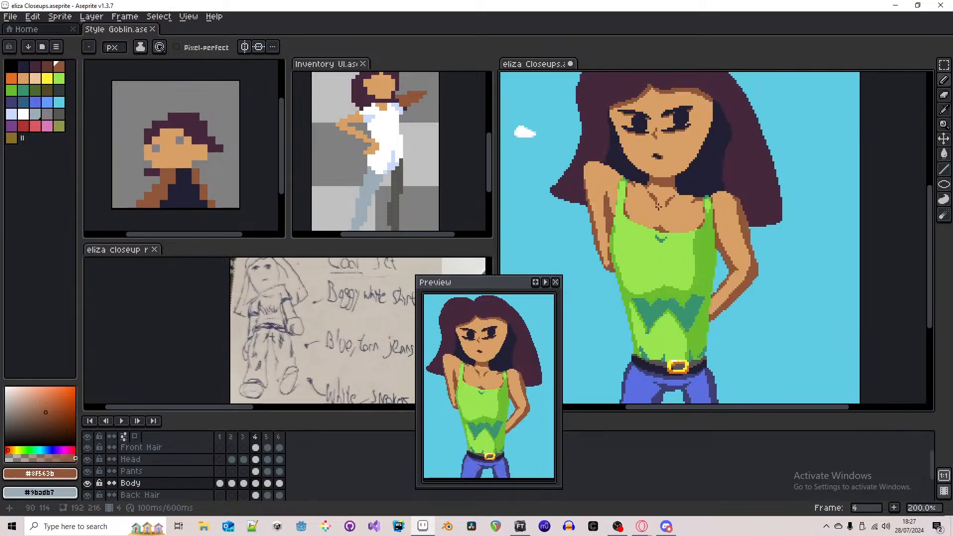
key(Right)
key(Right)
scroll(659, 209, up, 3)
key(ctrl+z)
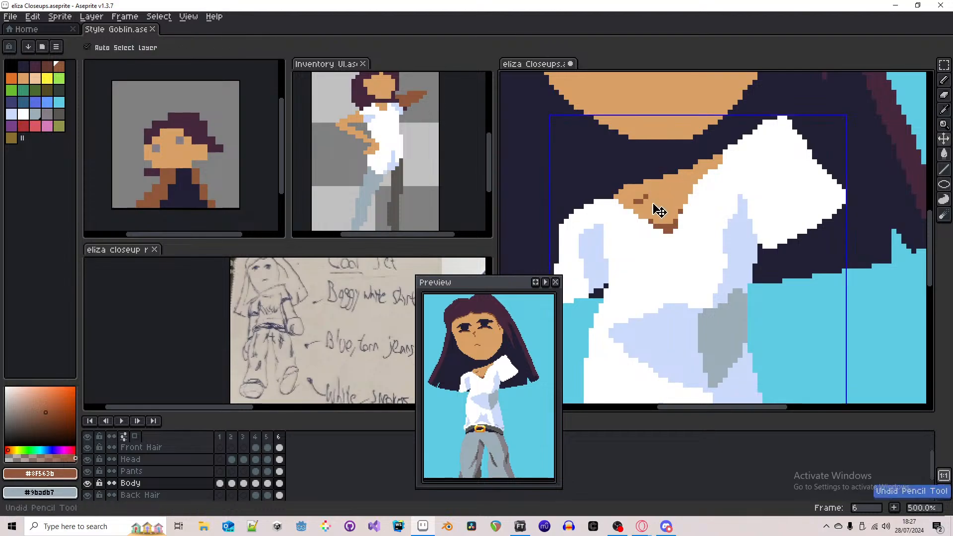
- Draw two collarbone lines in brown #8f563b slanting inwards towards the tip of the V-neck
key(b)
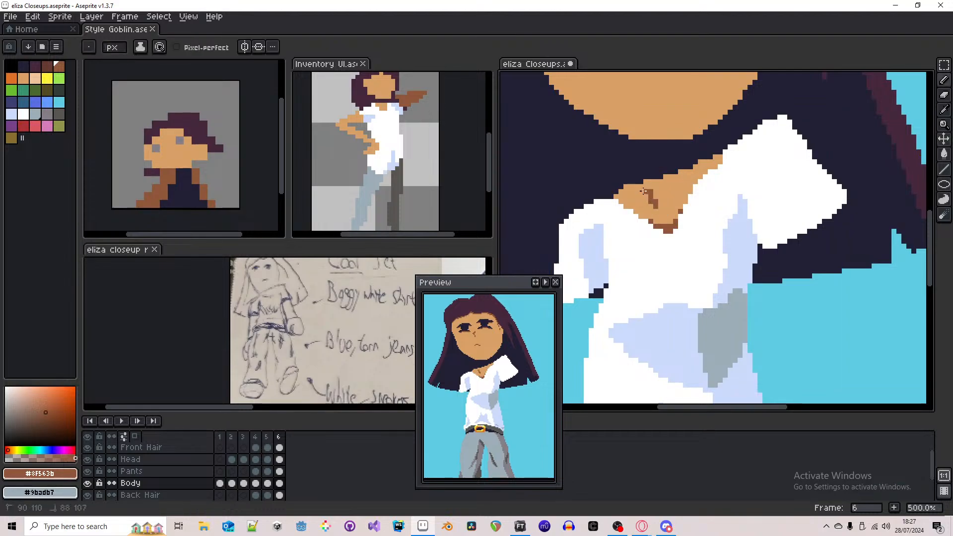
drag(641, 191, 654, 191)
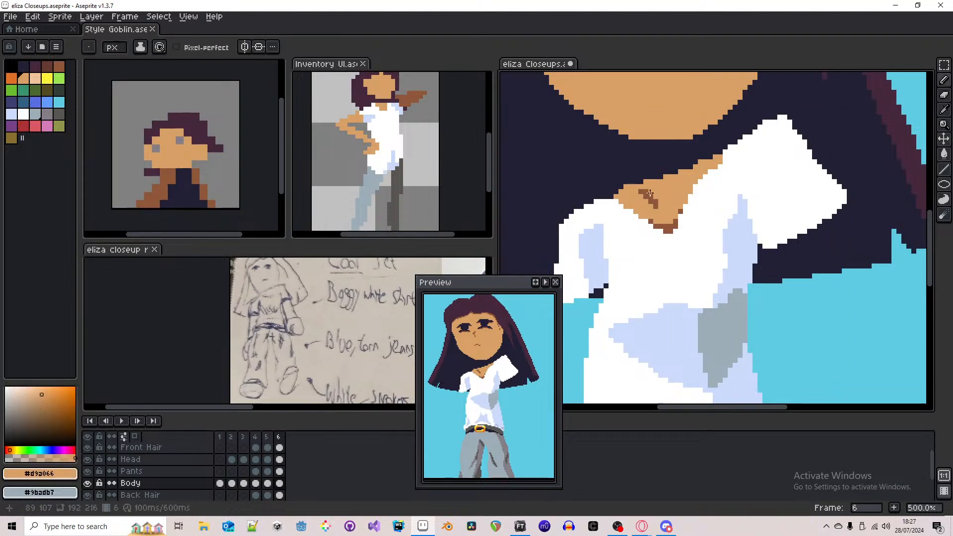
click(654, 212)
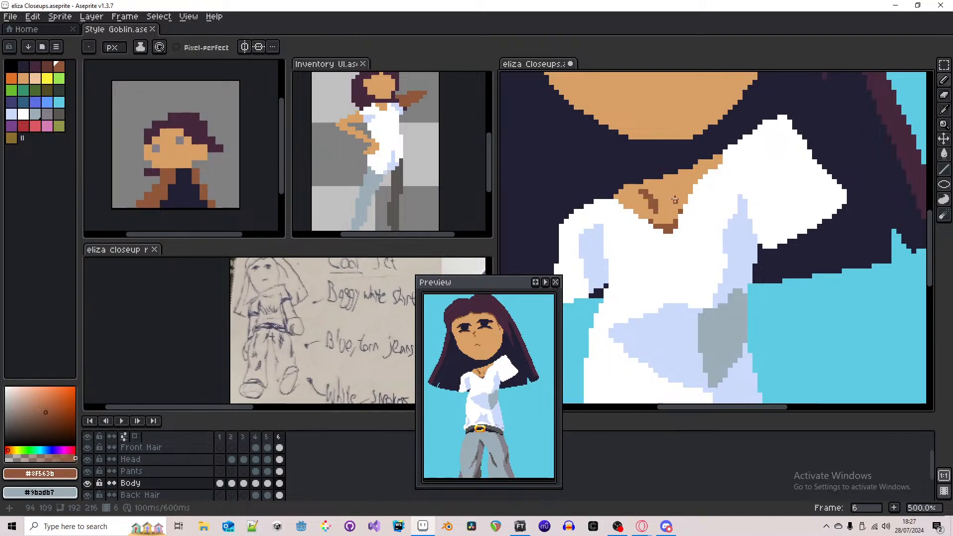
drag(677, 201, 677, 195)
alt+click(678, 179)
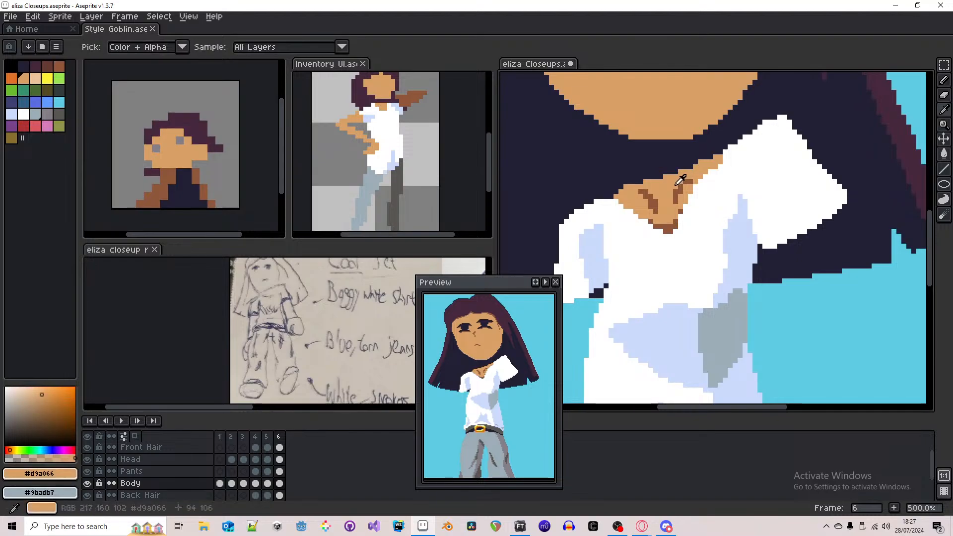
alt+click(680, 191)
click(681, 195)
- Outline the sides of the neck between chin and shirt with thin brown #8f563b pencil lines
scroll(682, 190, down, 2)
scroll(681, 186, up, 2)
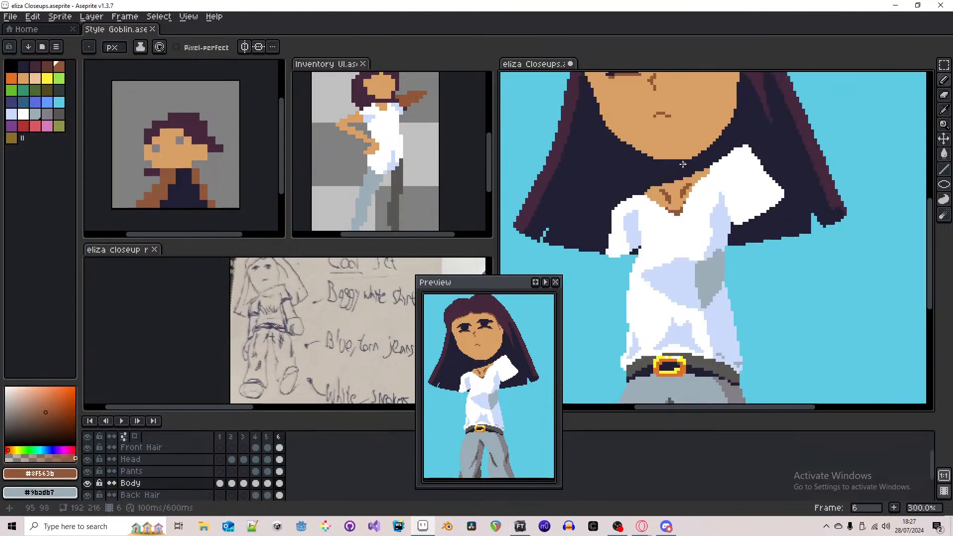
drag(694, 164, 698, 173)
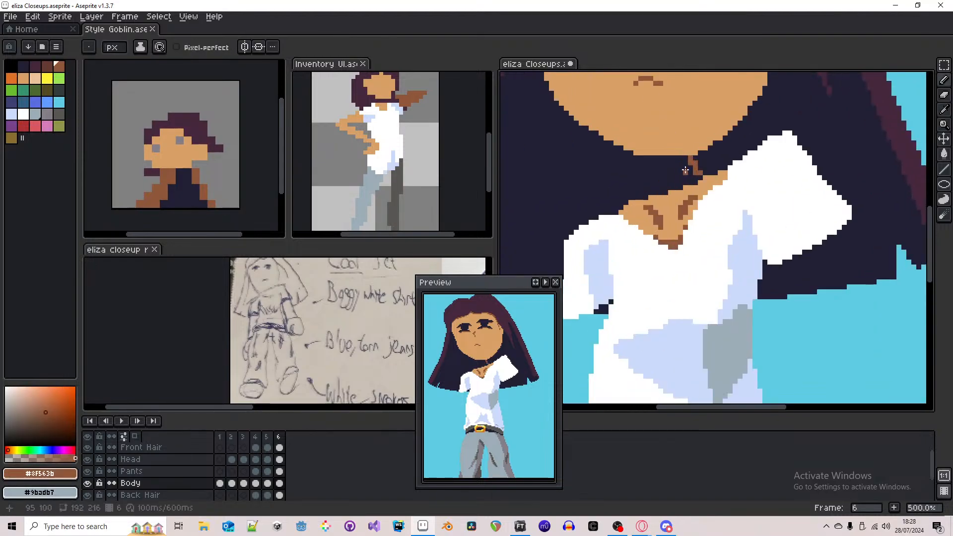
- Try to fill the neck between its outlines with brown #8f563b using the Paint Bucket
key(g)
click(666, 179)
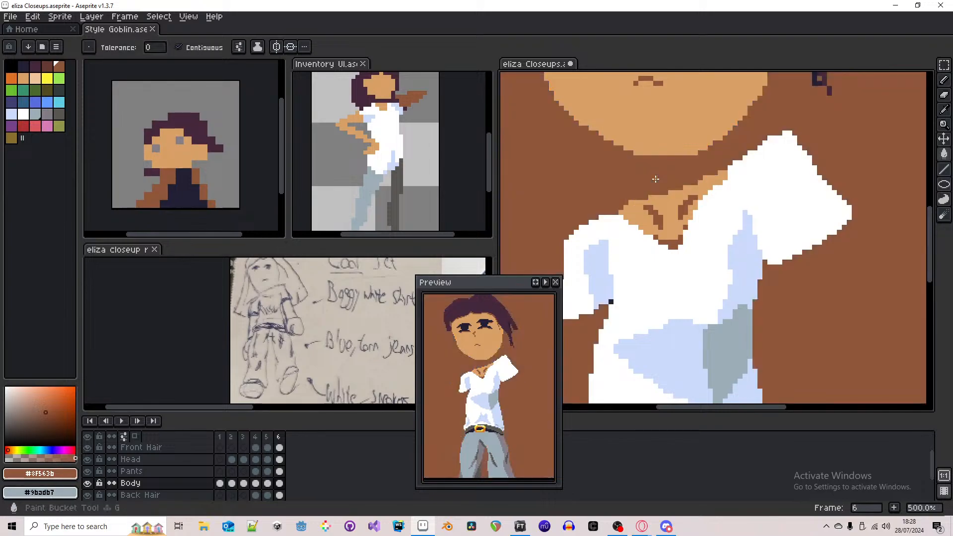
key(ctrl+z)
key(b)
- Select both brown neck outlines with the marquee, transfer them from the Body layer to the Head layer, and deselect
key(m)
drag(704, 155, 636, 186)
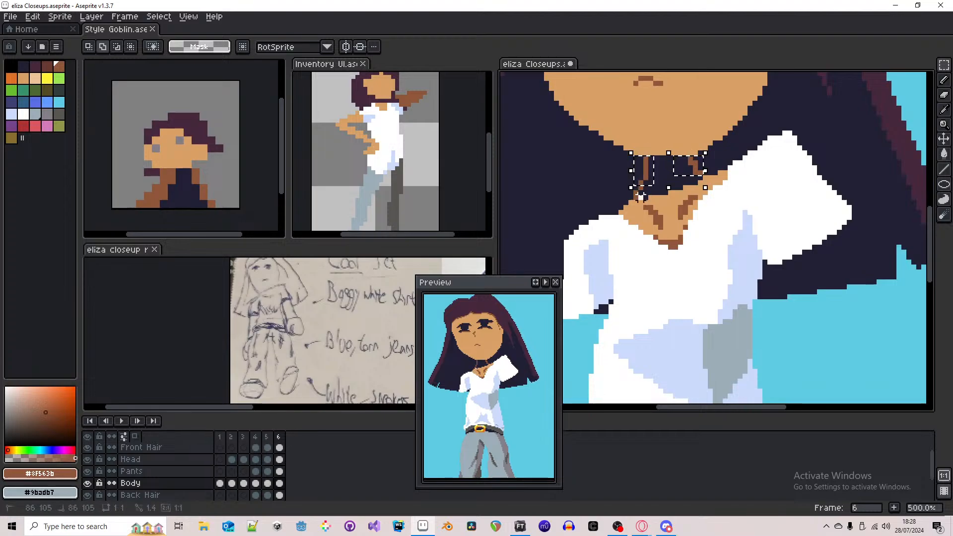
click(281, 460)
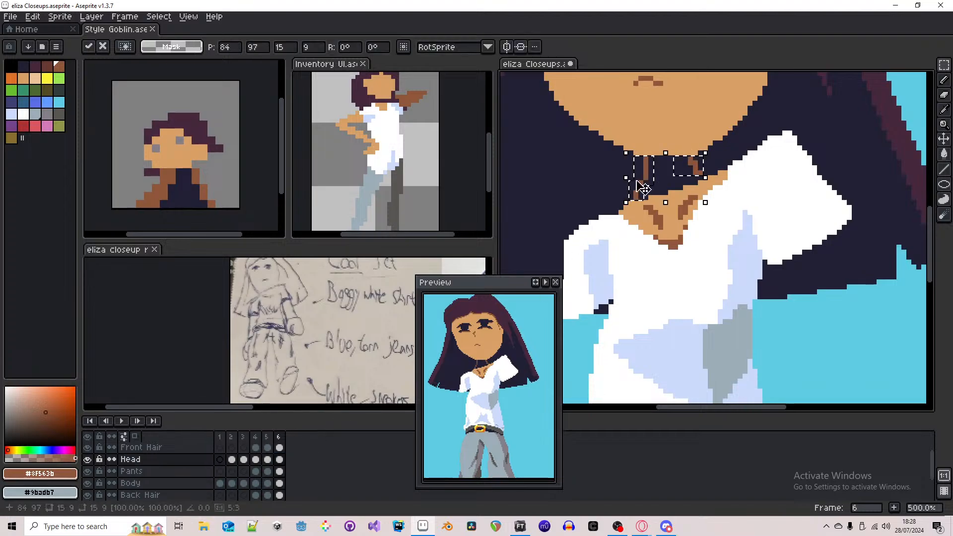
scroll(639, 198, up, 3)
key(ctrl+d)
- Raise the skin edge at the base of the neck with #d9a066 pencil pixels on the Head layer
key(b)
alt+click(646, 205)
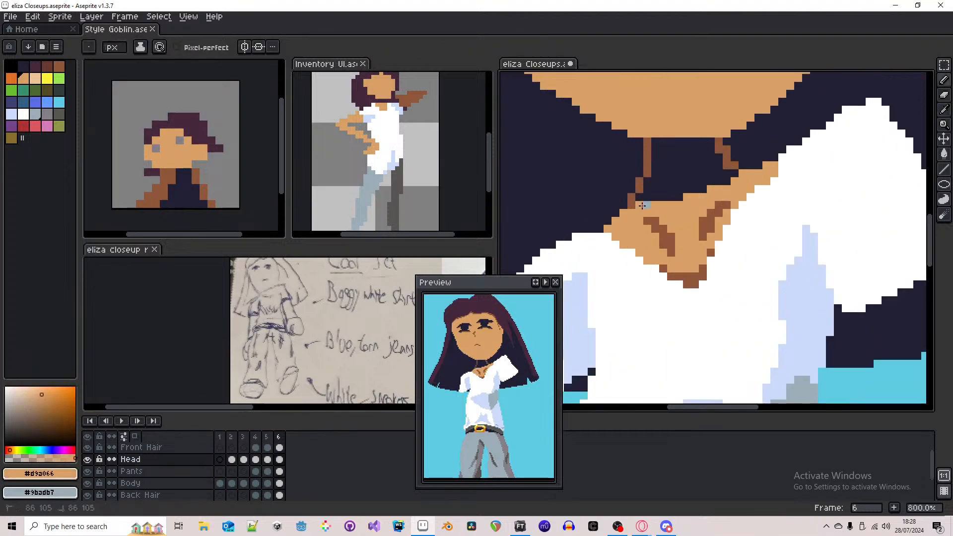
drag(651, 198, 686, 189)
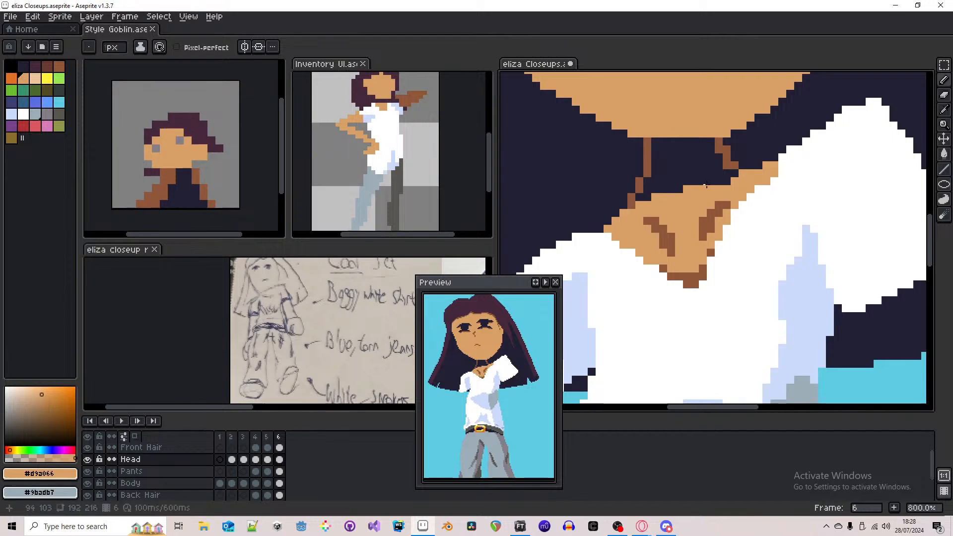
- Try to fill the neck between its outlines with skin tone #d9a066 using the Paint Bucket
key(g)
click(678, 166)
scroll(678, 165, down, 5)
key(b)
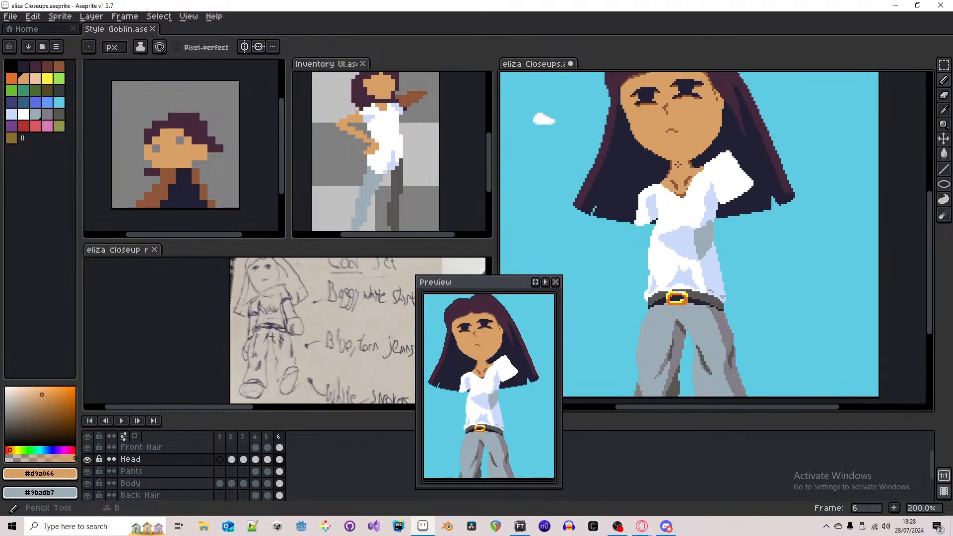
scroll(681, 164, up, 4)
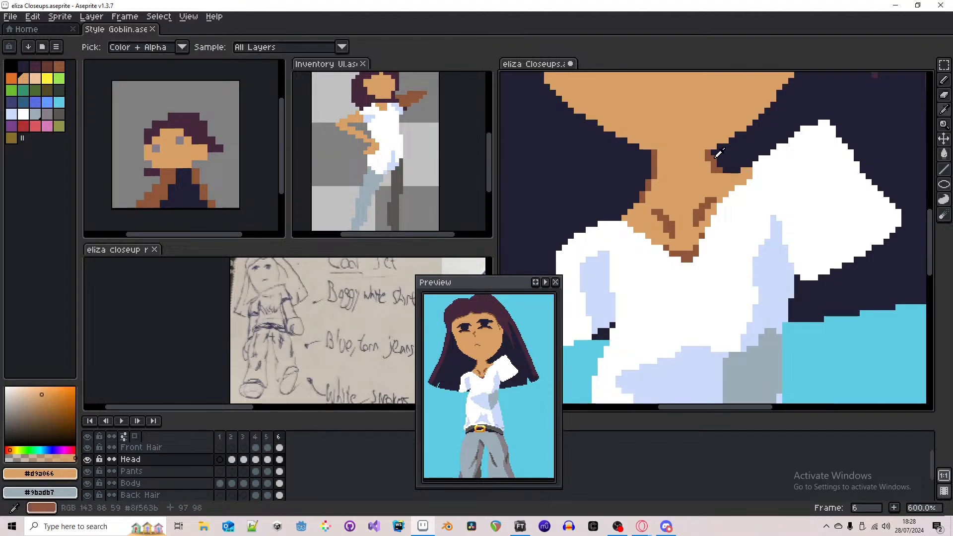
- Undo the skin-tone fill and fill the neck with brown #8f563b as the secondary colour instead
alt+right_click(705, 155)
key(ctrl+z)
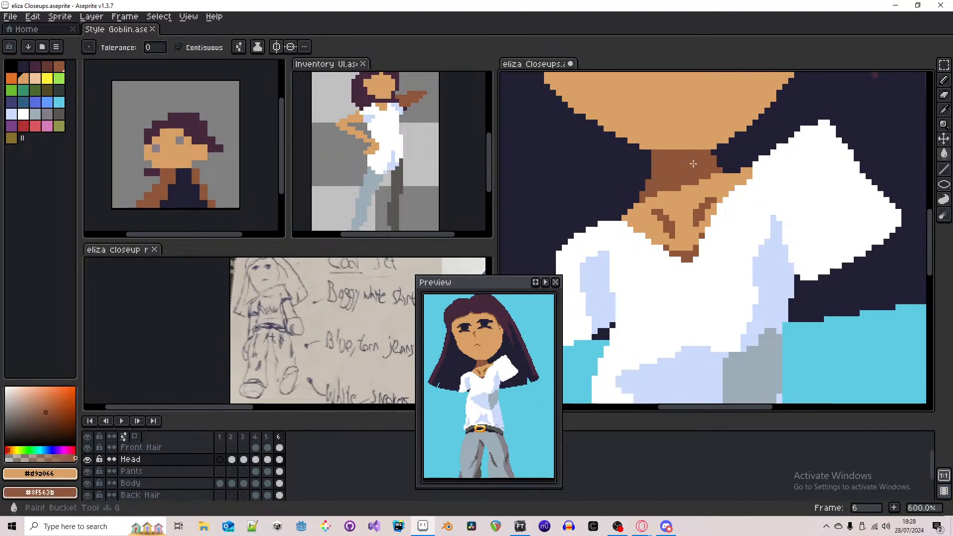
key(g)
right_click(702, 158)
- Paint skin tone #d9a066 over the brown neck with the Pencil, leaving a brown shadow band under the chin
key(b)
drag(677, 158, 662, 178)
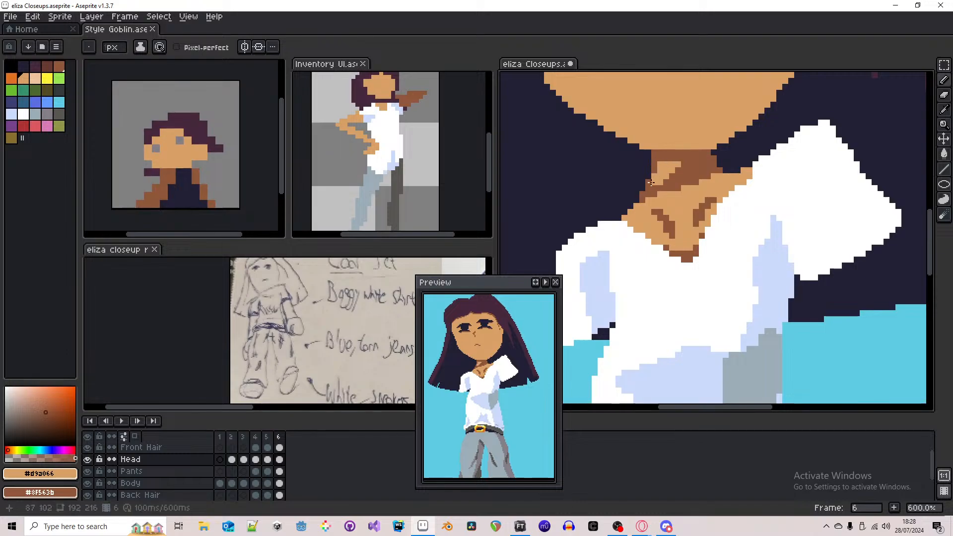
mouse_move(643, 199)
mouse_down()
mouse_move(681, 171)
mouse_move(674, 184)
mouse_move(682, 172)
mouse_move(701, 169)
mouse_up()
click(654, 188)
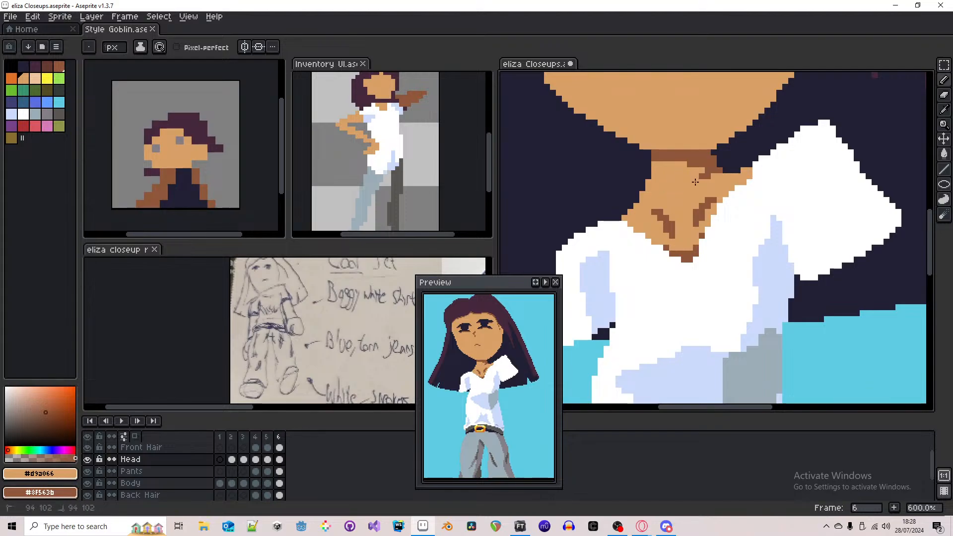
- Try a short vertical brown #8f563b mark in the centre of the throat, then undo it
scroll(682, 175, down, 1)
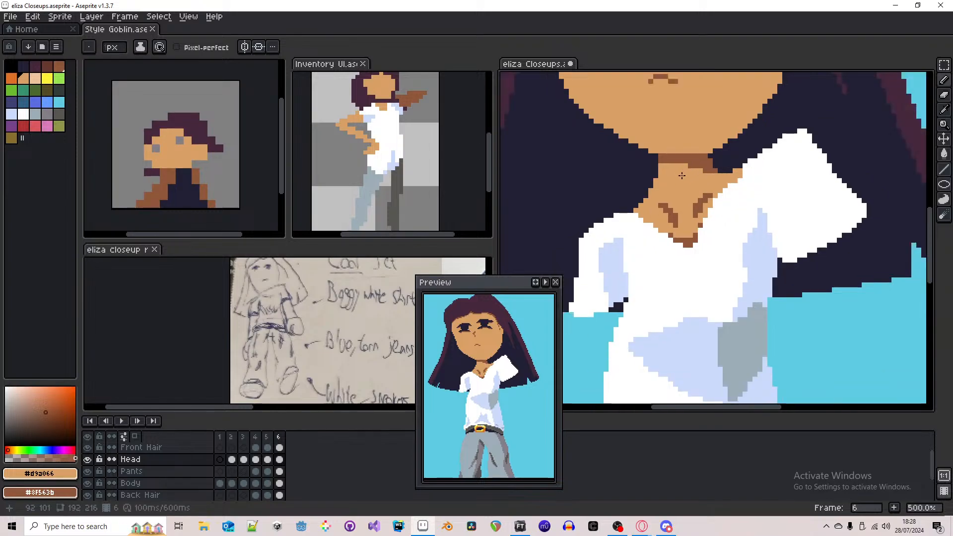
mouse_move(680, 184)
mouse_down()
mouse_move(685, 195)
mouse_move(686, 180)
mouse_up()
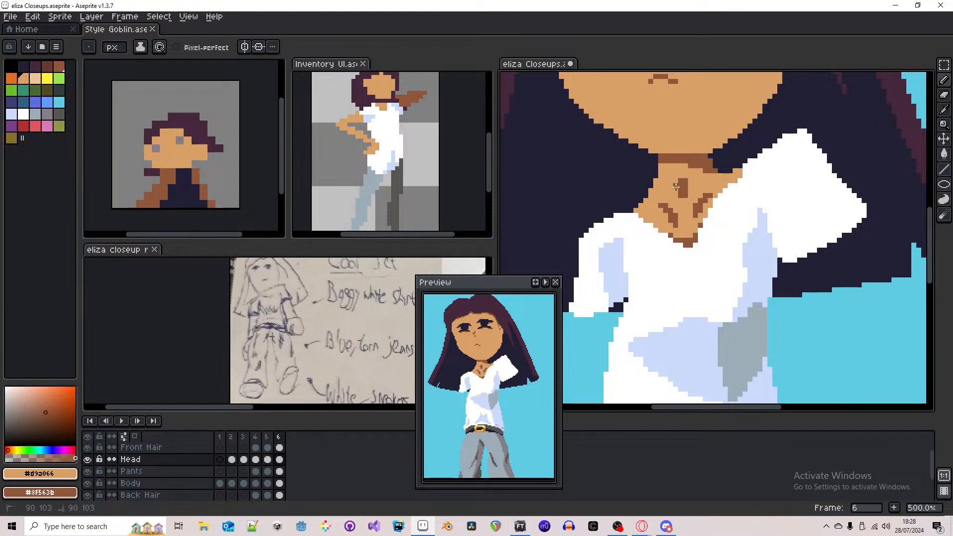
scroll(686, 175, down, 3)
scroll(686, 172, down, 1)
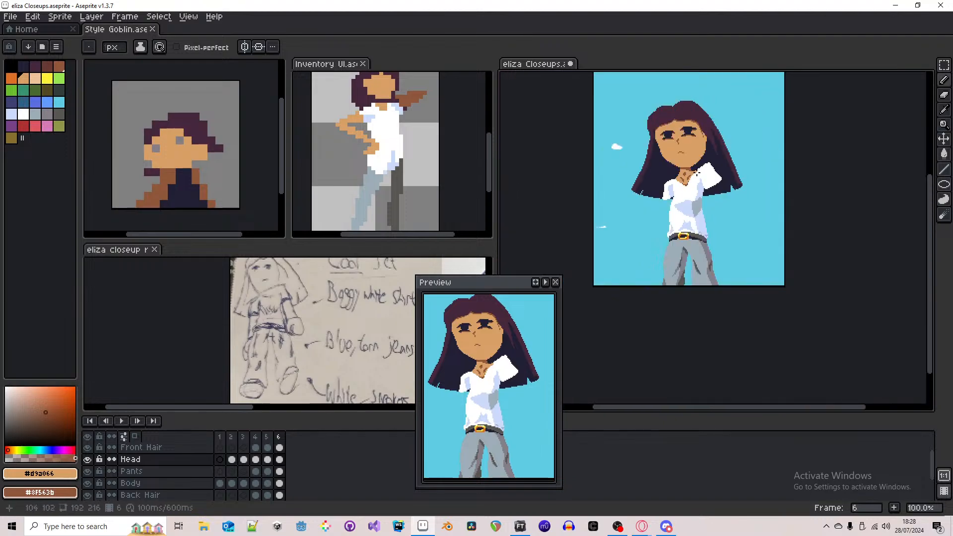
scroll(685, 171, up, 3)
key(ctrl+z)
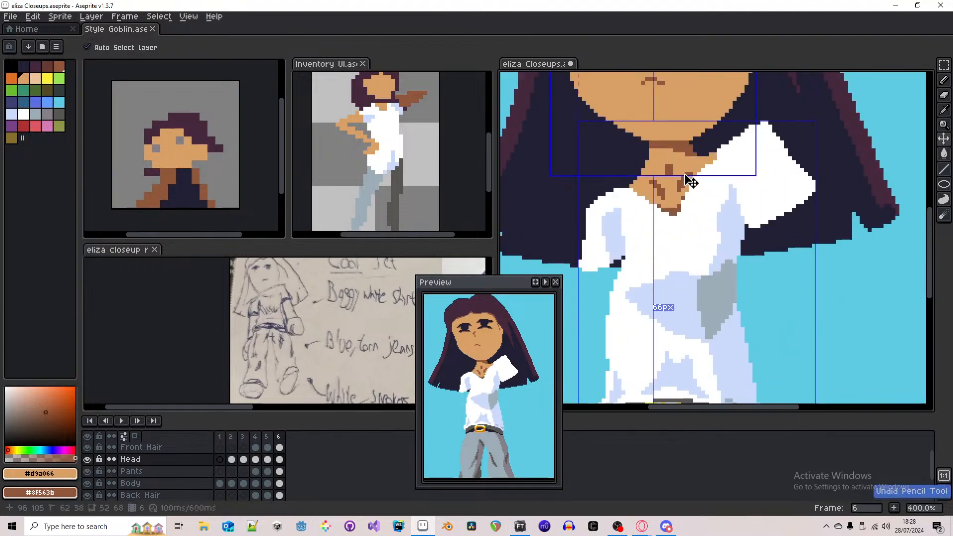
- Compare the neck and collarbones in frame 6 with those of the finished closeup in frame 4
scroll(676, 170, down, 3)
key(Left)
key(Left)
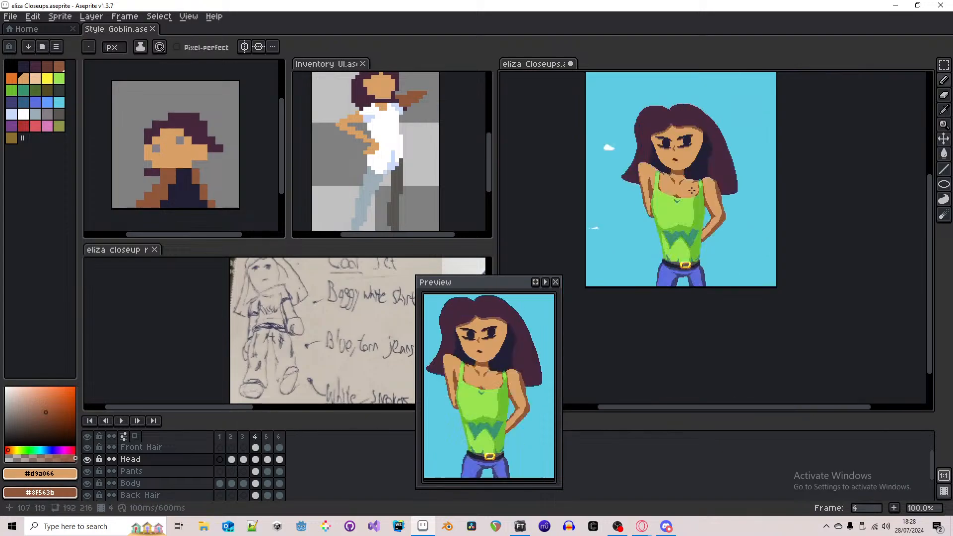
key(Right)
key(Right)
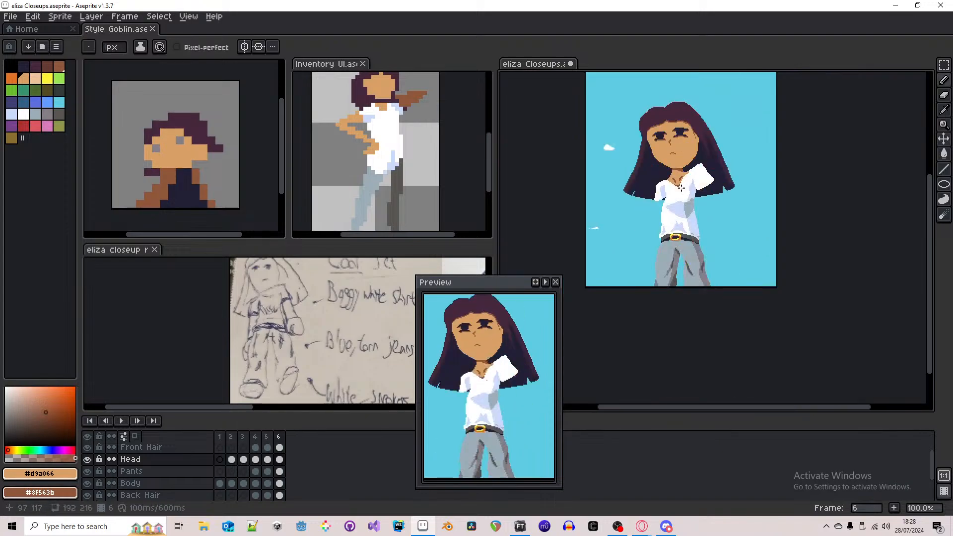
key(Left)
key(Left)
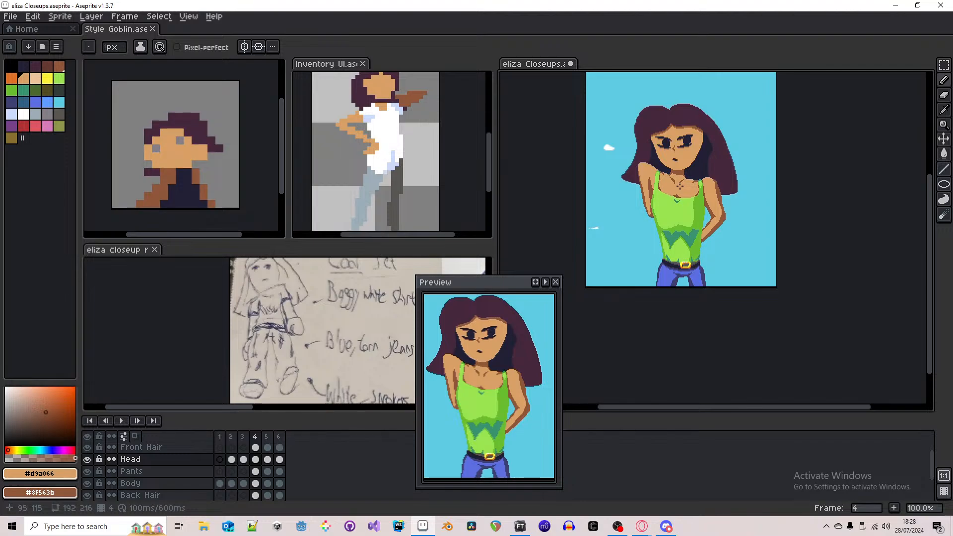
key(Right)
key(Right)
- Extend the white #ffffff shirt shoulder on the lowered-arm side up to the base of the neck
scroll(675, 178, up, 5)
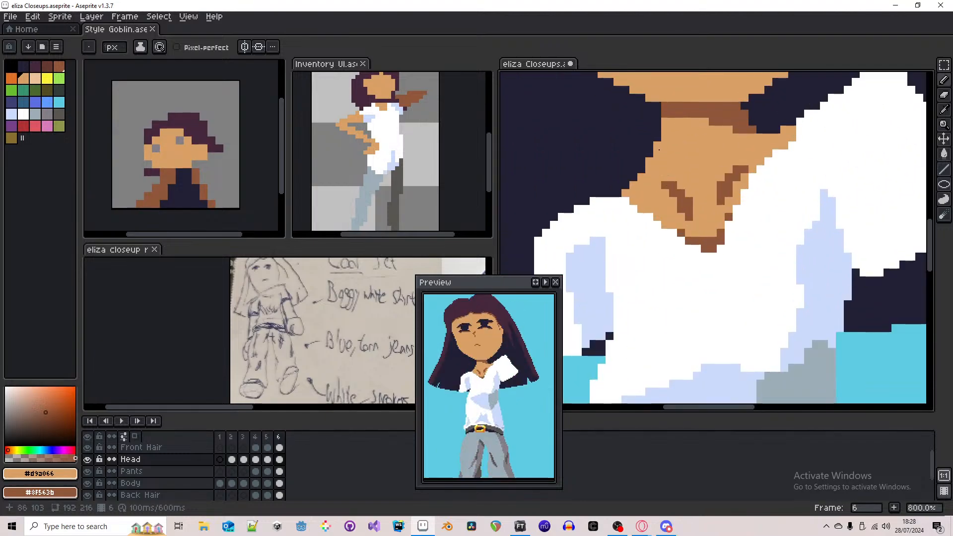
key(i)
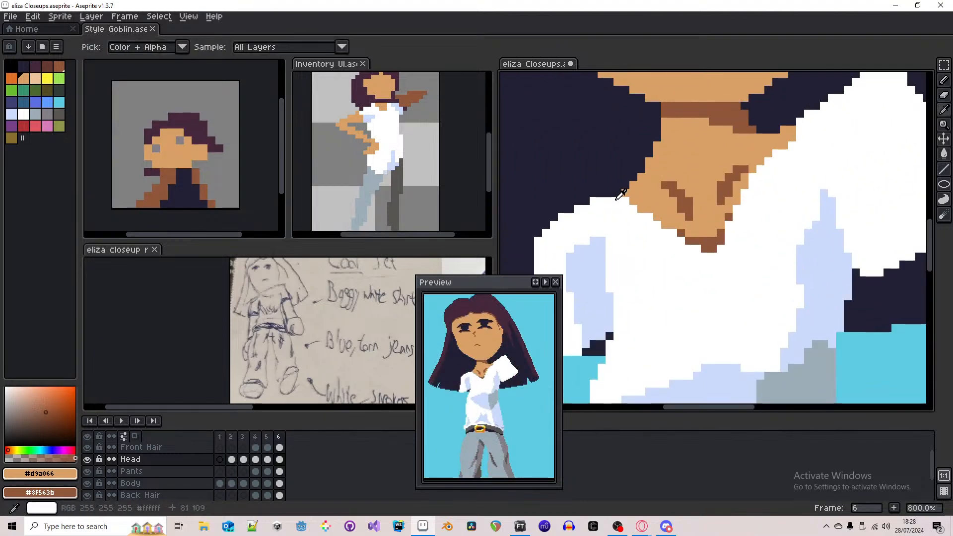
alt+click(618, 197)
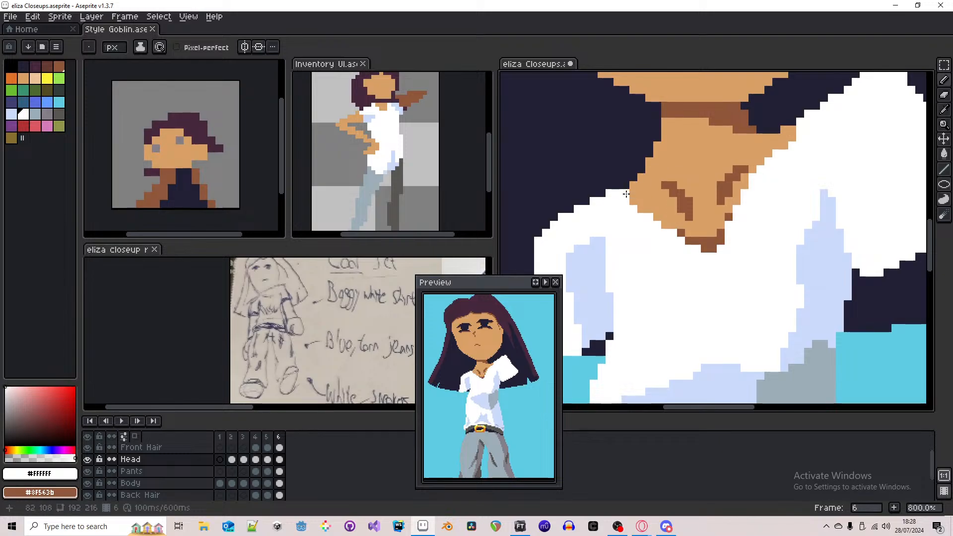
- Reshape the left collarbone into a flatter hook with brown #8f563b and skin #d9a066 pixels, using frame 4 as reference
key(comma)
key(comma)
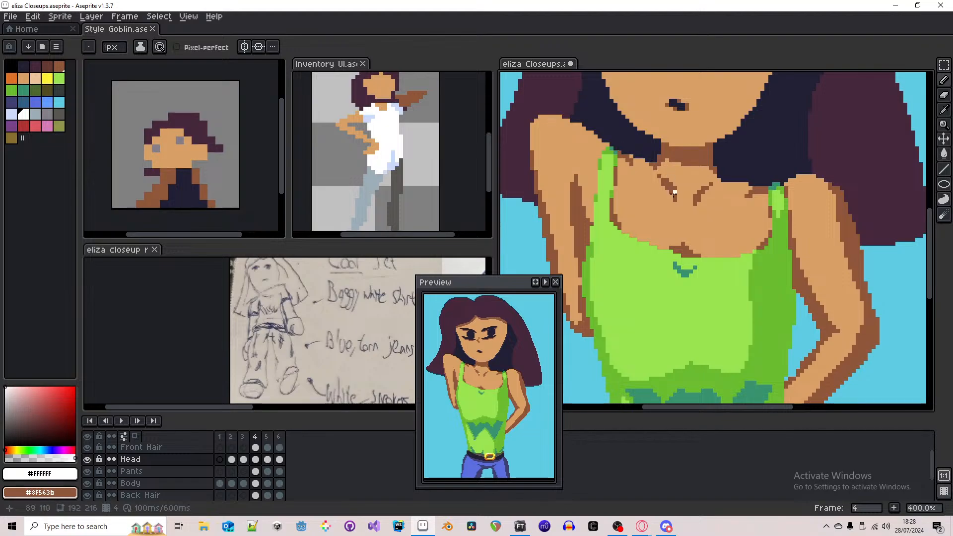
key(period)
key(period)
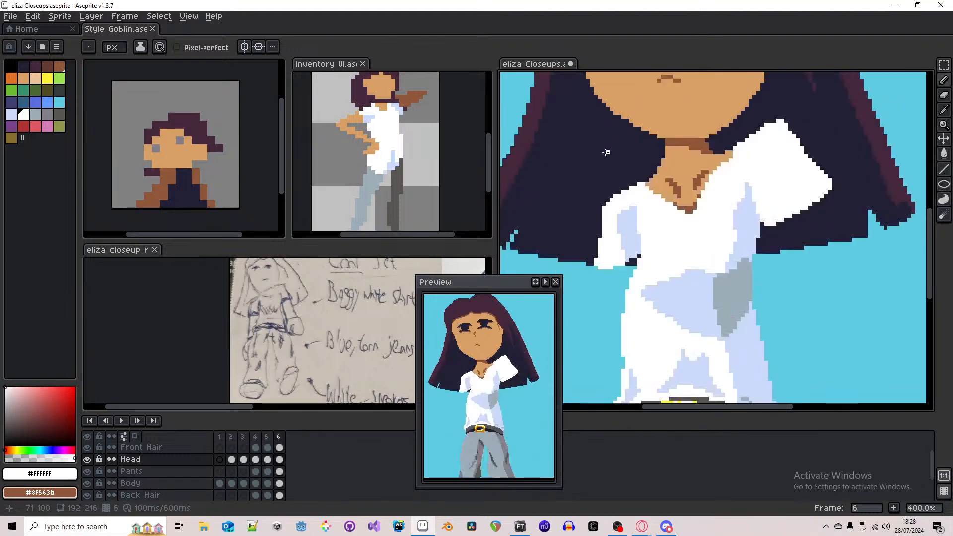
alt+click(670, 185)
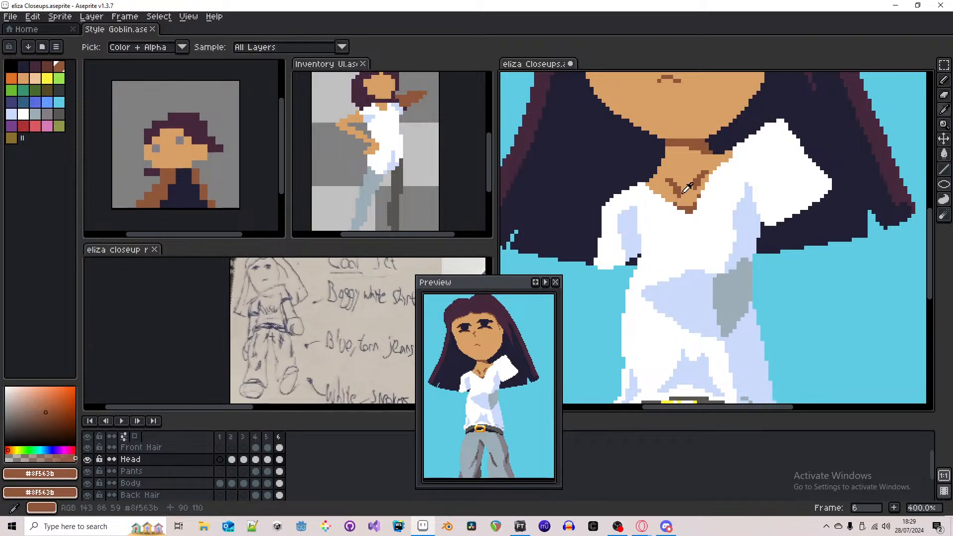
alt+click(684, 191)
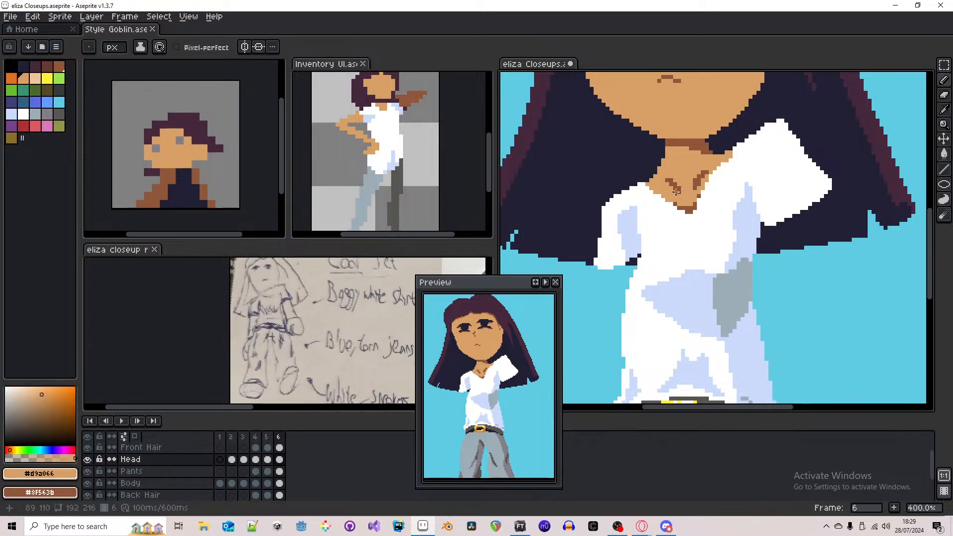
alt+click(676, 187)
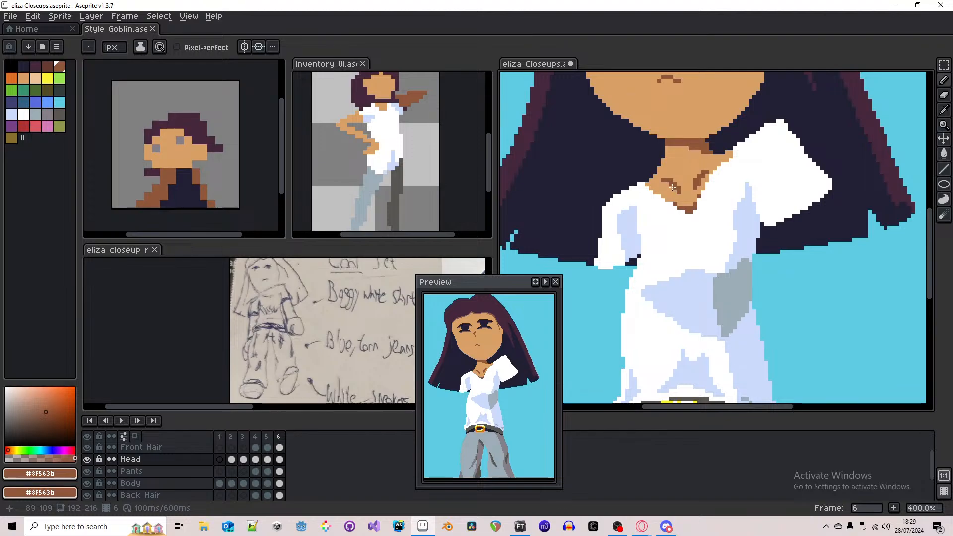
alt+click(678, 192)
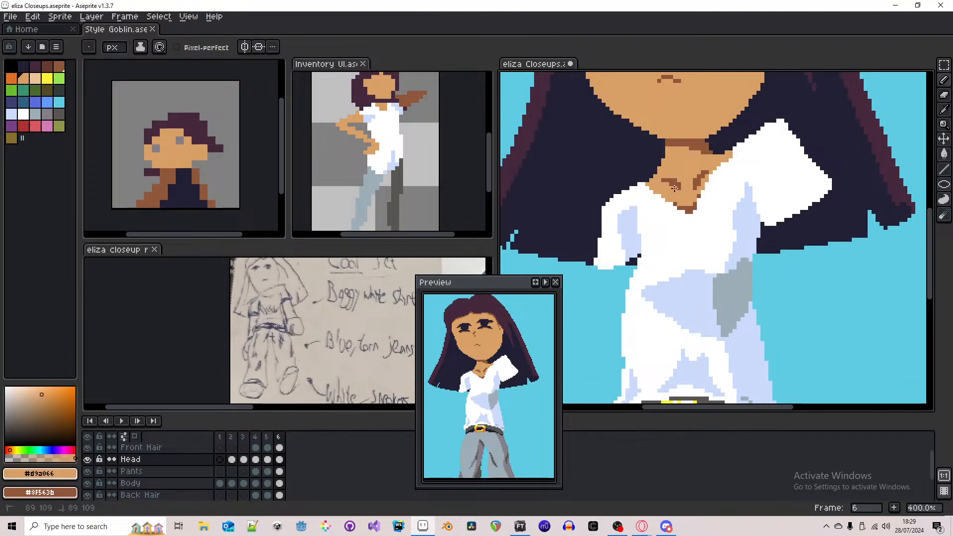
- Reshape and thin the right collarbone with brown #8f563b and skin #d9a066 pixels
alt+click(707, 170)
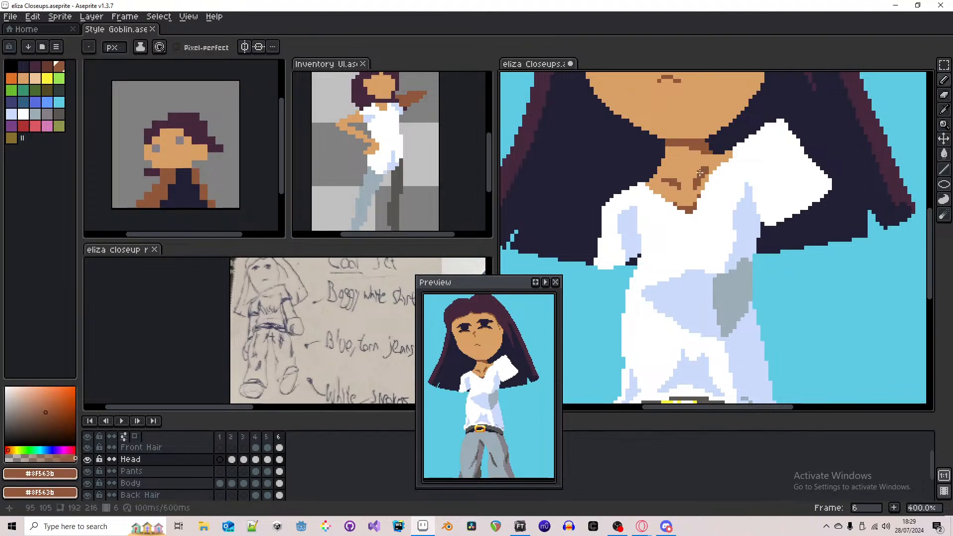
alt+click(694, 187)
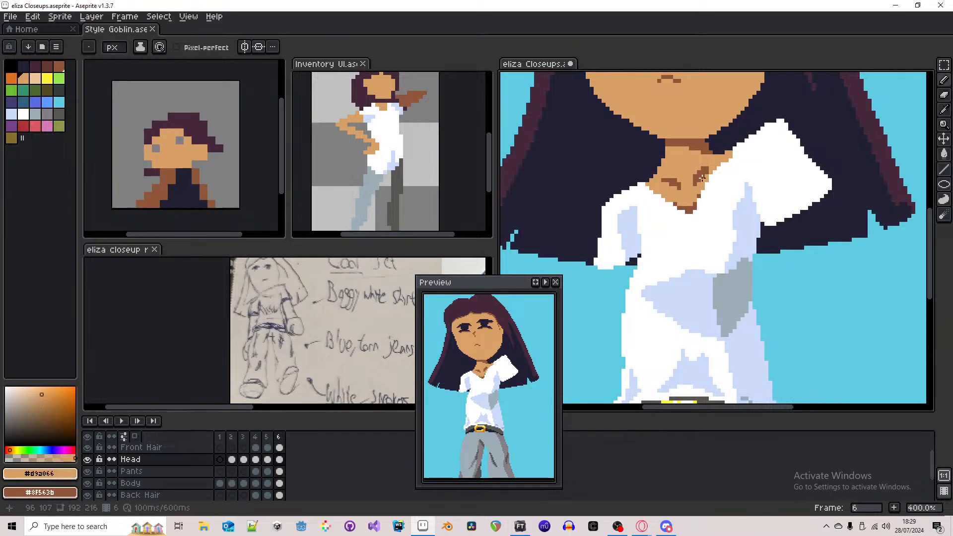
alt+click(701, 175)
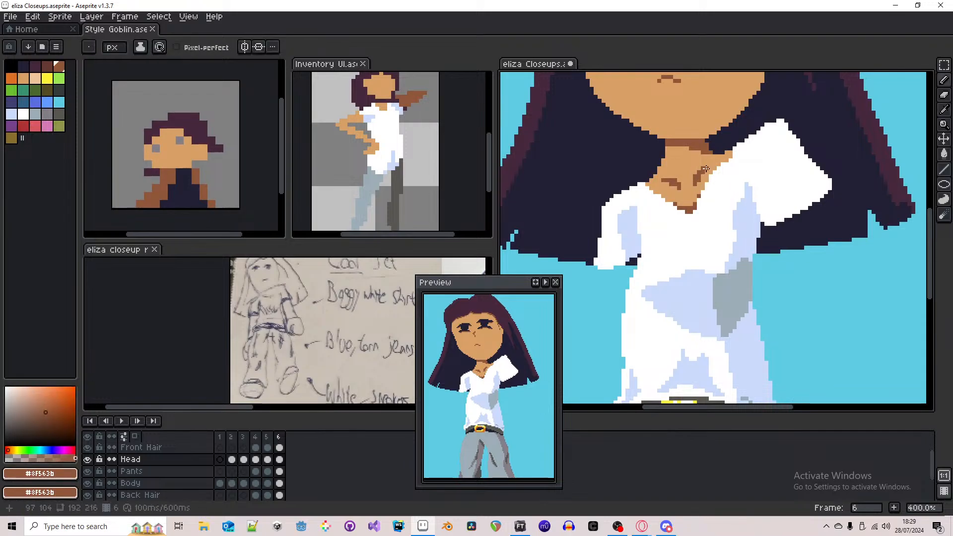
- Try adjusting the shirt edge between the neck and the raised sleeve with white #ffffff pixels, then undo the strokes
alt+click(734, 156)
scroll(730, 154, down, 1)
scroll(720, 156, up, 2)
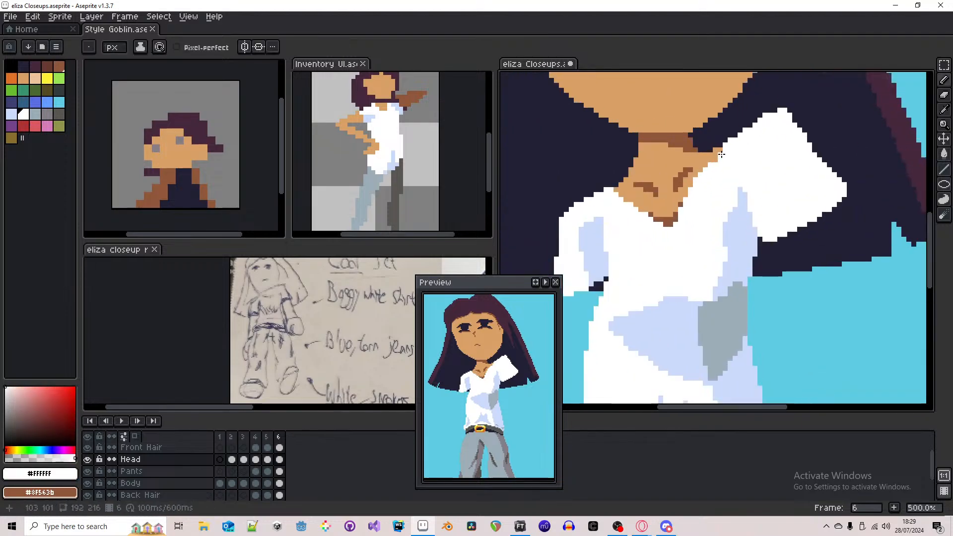
scroll(716, 157, down, 3)
key(ctrl+z)
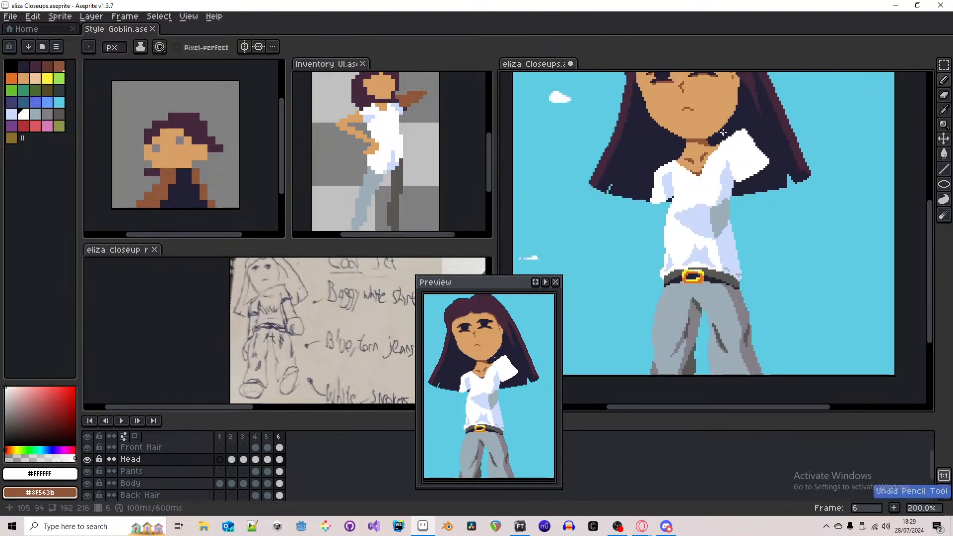
scroll(726, 142, up, 4)
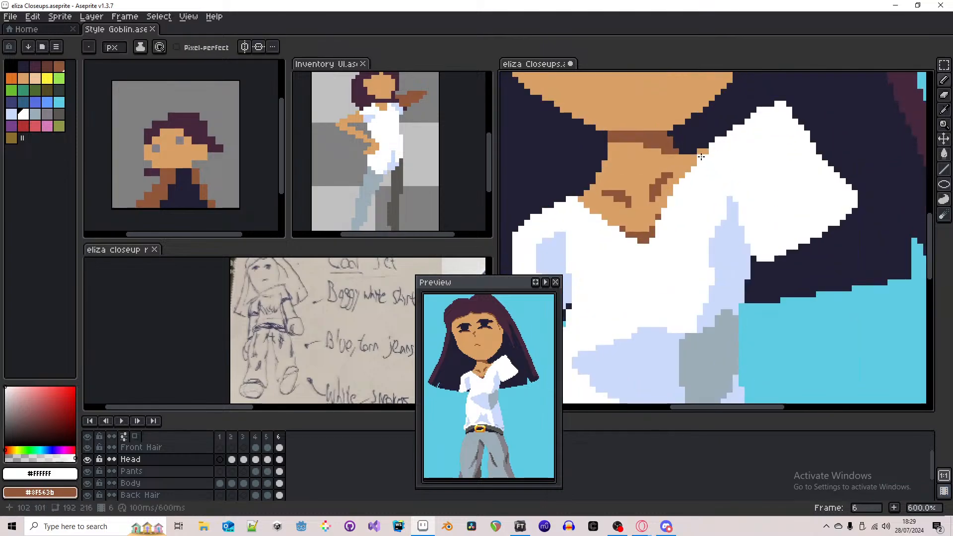
scroll(703, 166, down, 2)
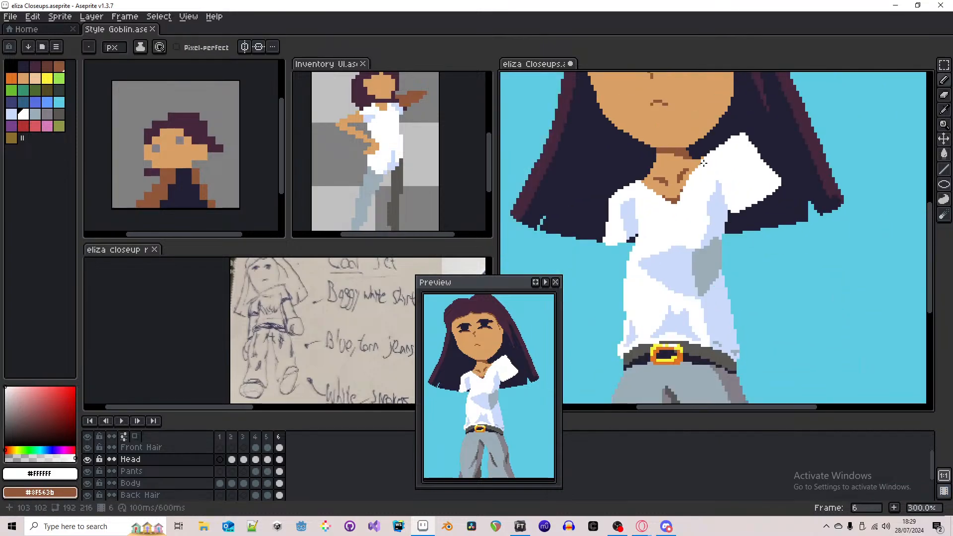
key(ctrl+z)
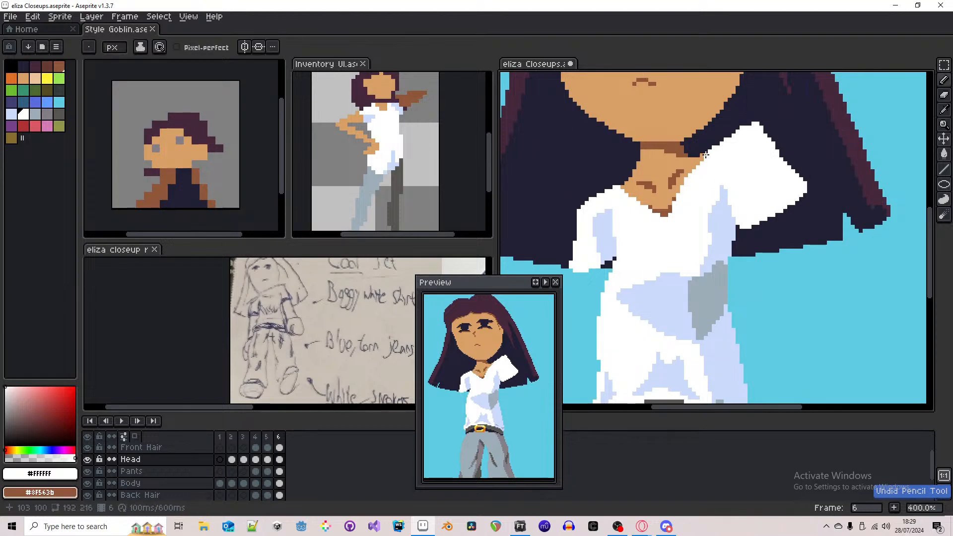
- Make the Body layer the active layer for editing the raised sleeve in frame 6
scroll(704, 176, down, 3)
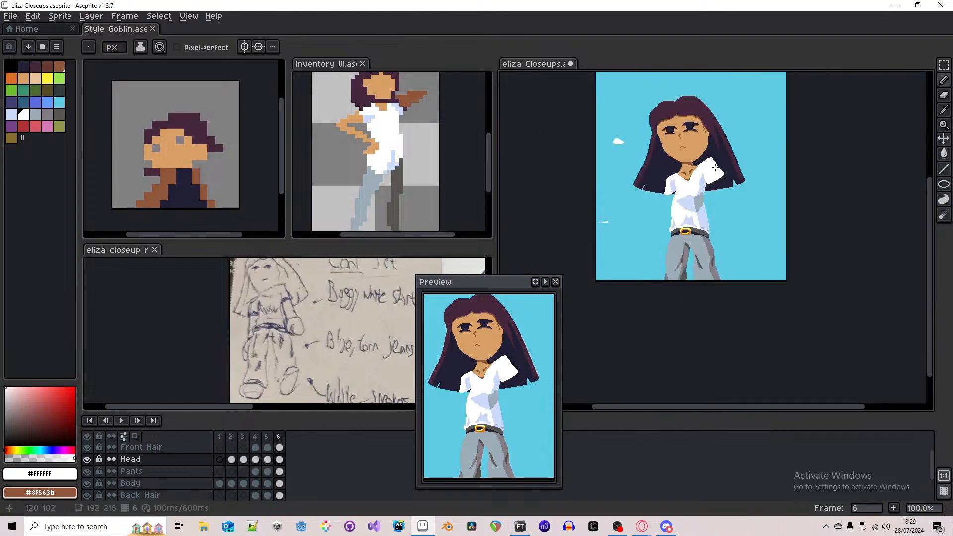
scroll(714, 168, up, 3)
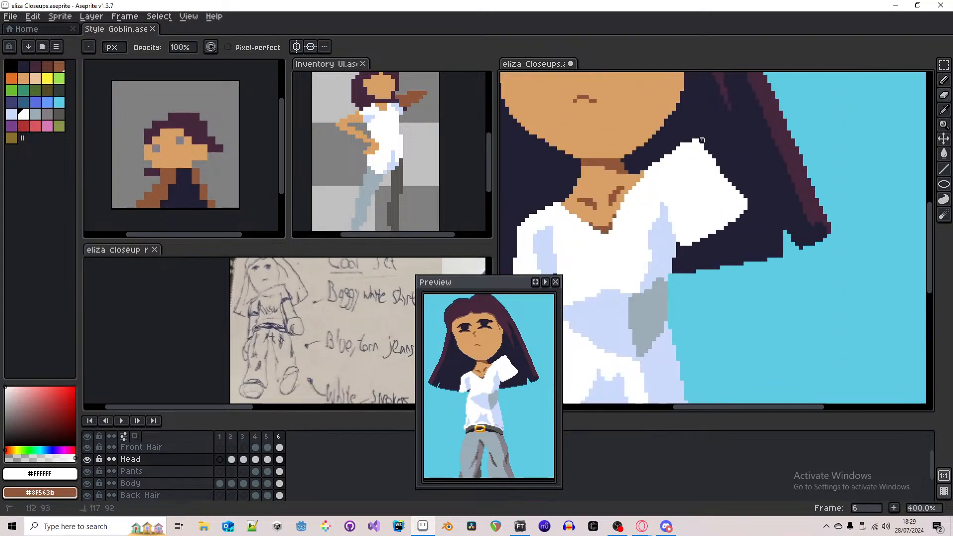
key(Up)
key(Up)
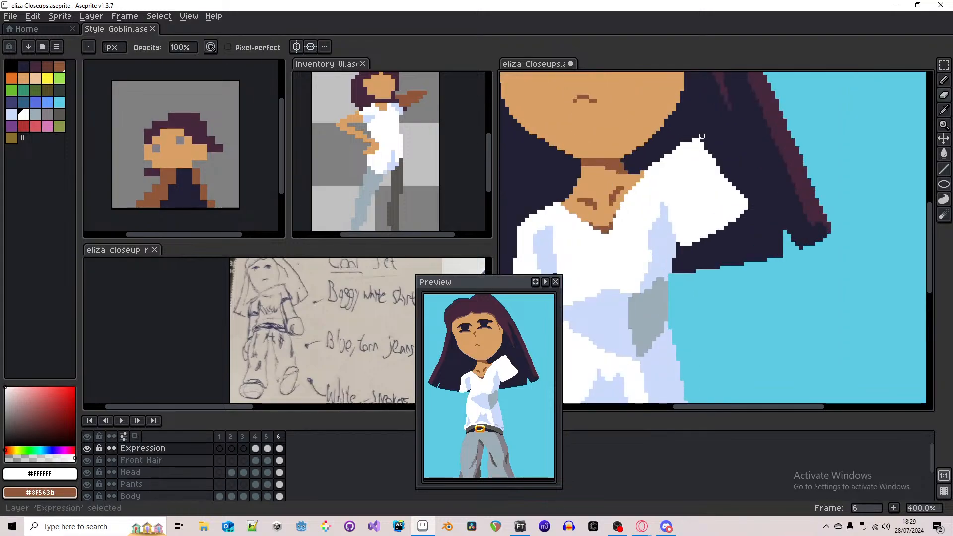
key(Down)
key(Down)
key(Down)
key(Down)
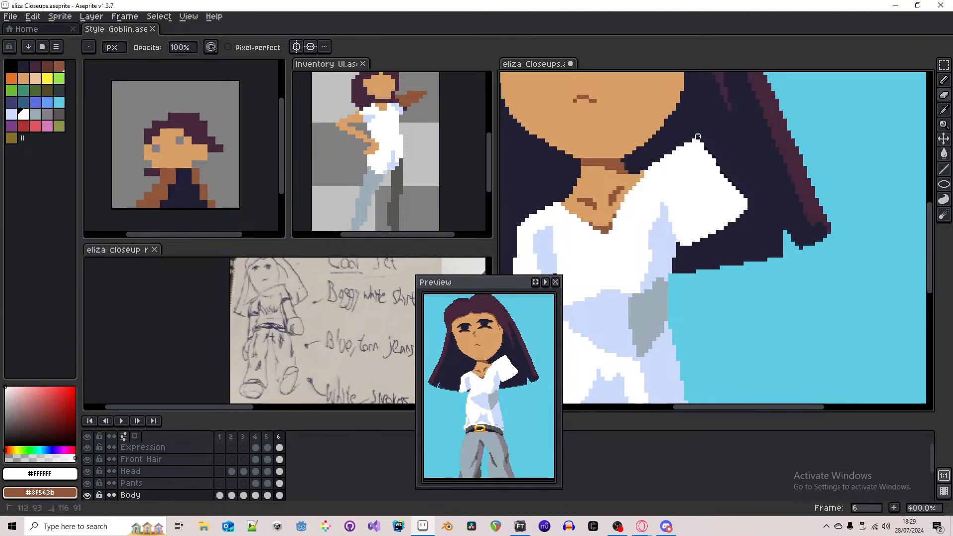
- Round off the upper shoulder corners of the raised sleeve by erasing stray edge pixels
scroll(706, 141, down, 2)
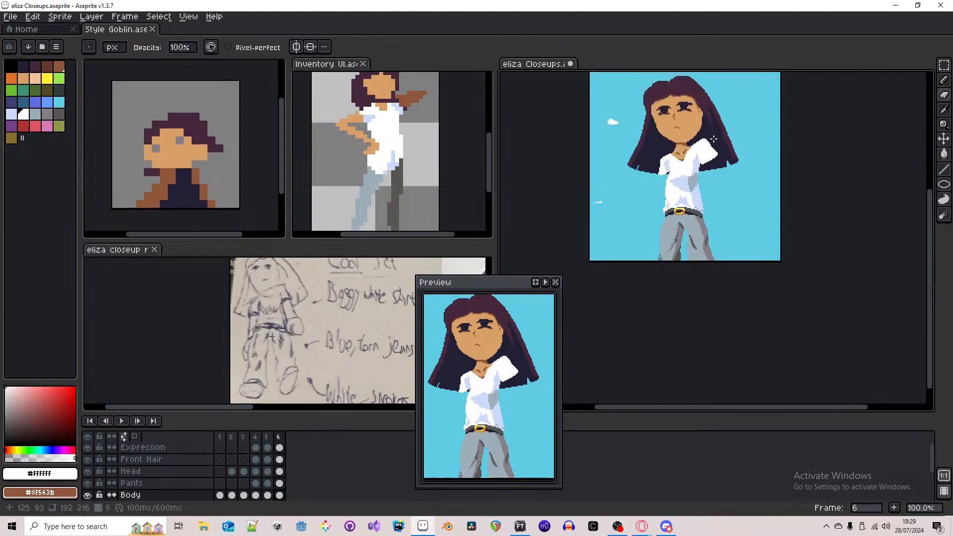
scroll(679, 136, up, 2)
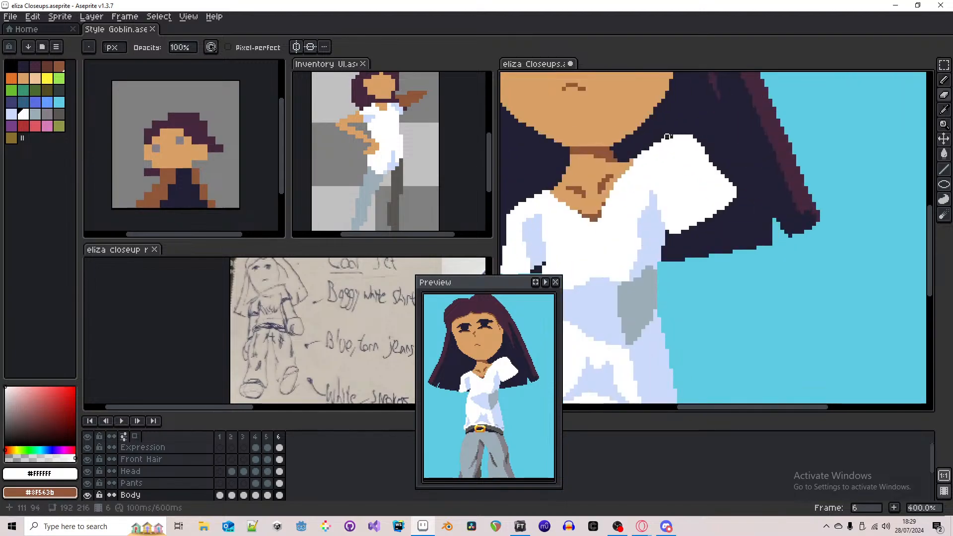
click(667, 136)
key(ctrl+z)
click(668, 136)
click(691, 137)
scroll(691, 136, down, 2)
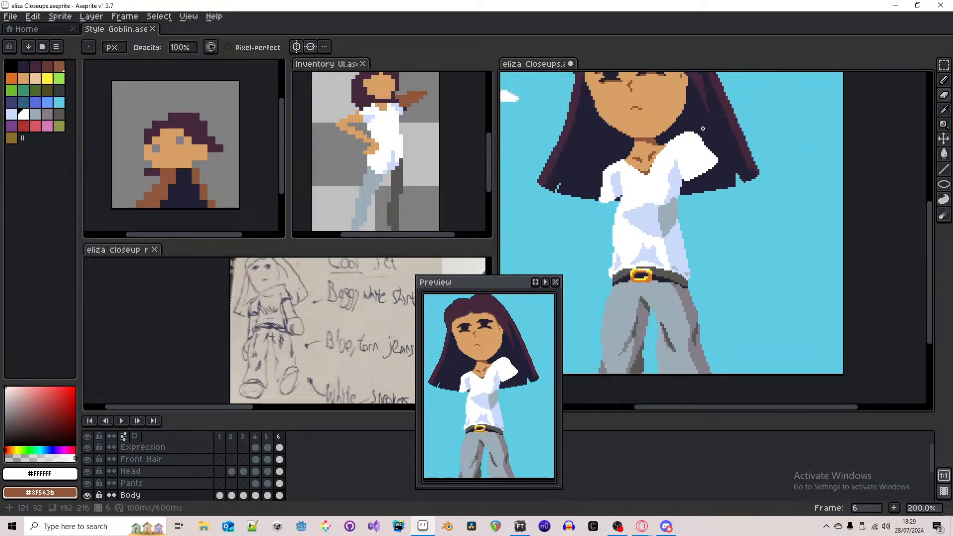
- Pick skin #d9a066 from the face, then draw and fill a rounded hand-sized shape in the sky beside the waist on the raised-arm side
alt+click(684, 109)
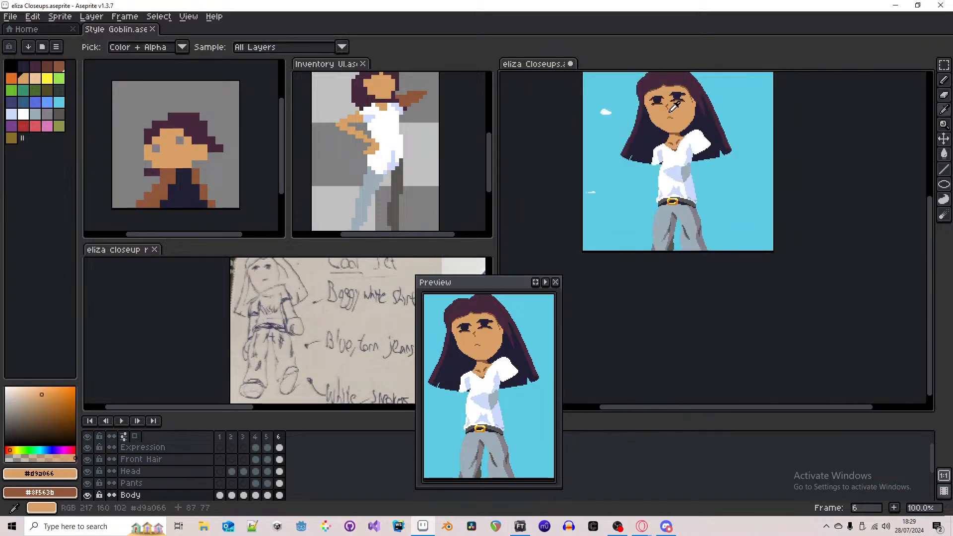
scroll(681, 111, up, 2)
scroll(702, 145, down, 2)
scroll(701, 146, up, 1)
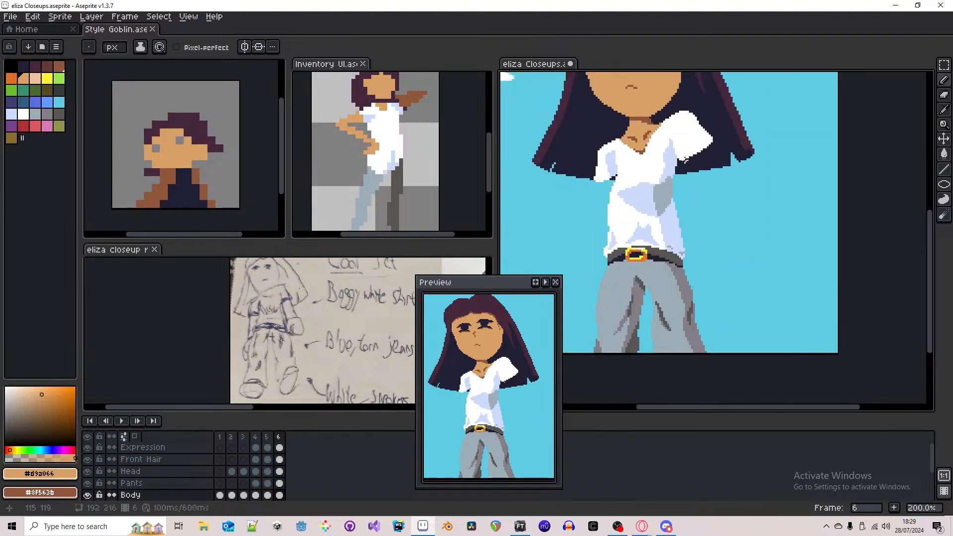
scroll(701, 204, down, 1)
scroll(125, 48, up, 3)
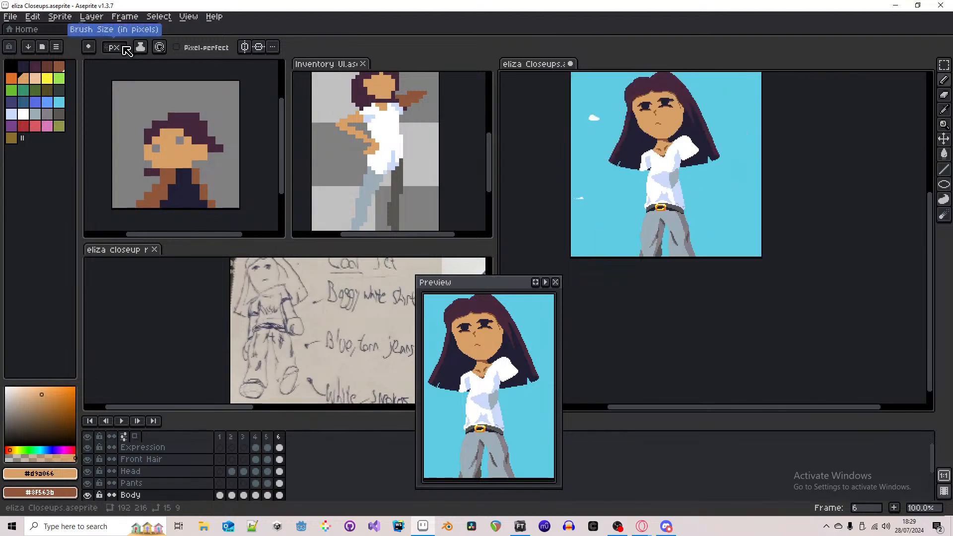
click(710, 212)
mouse_move(704, 193)
mouse_down()
mouse_move(716, 211)
mouse_move(695, 208)
mouse_move(691, 186)
mouse_move(678, 181)
mouse_up()
key(g)
click(704, 202)
key(b)
scroll(704, 194, up, 2)
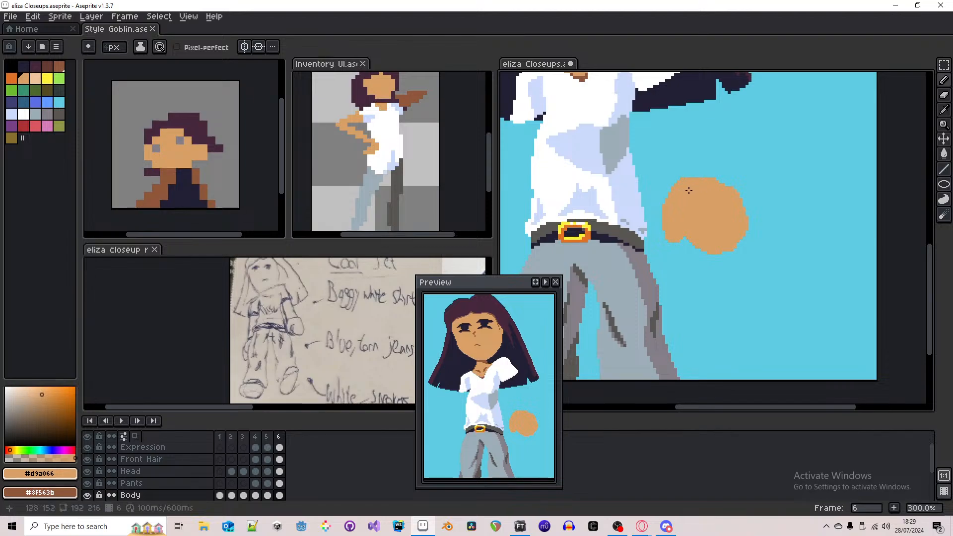
scroll(713, 204, up, 3)
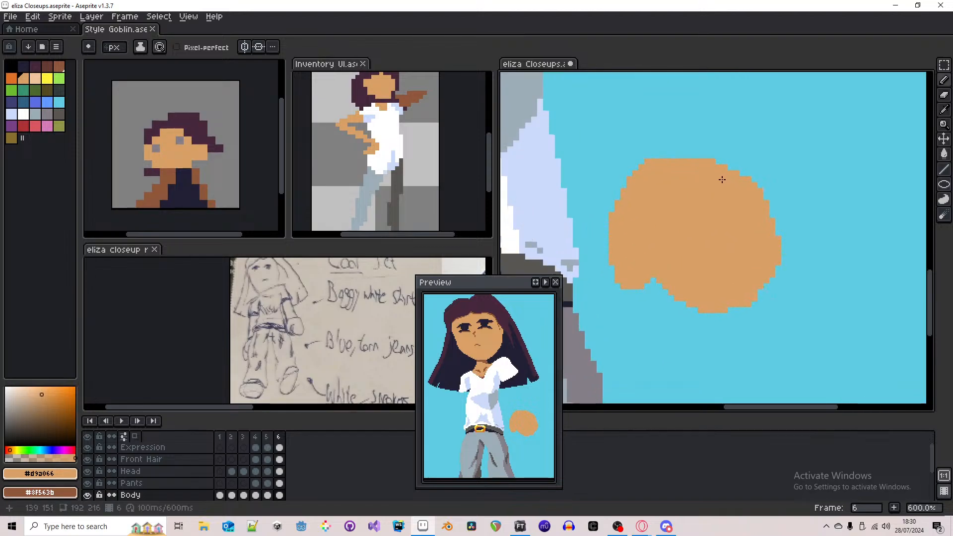
key(e)
scroll(715, 153, down, 2)
scroll(726, 228, up, 2)
key(b)
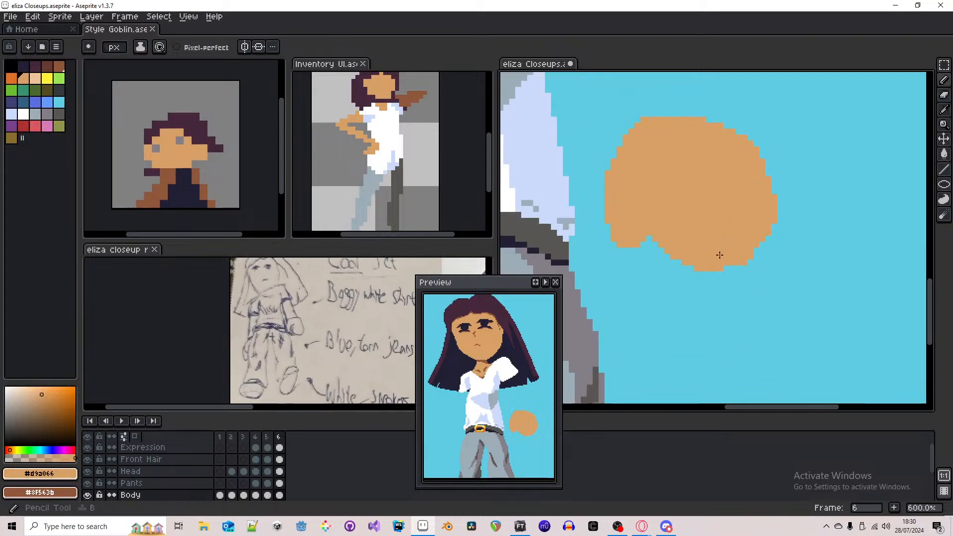
scroll(698, 215, down, 2)
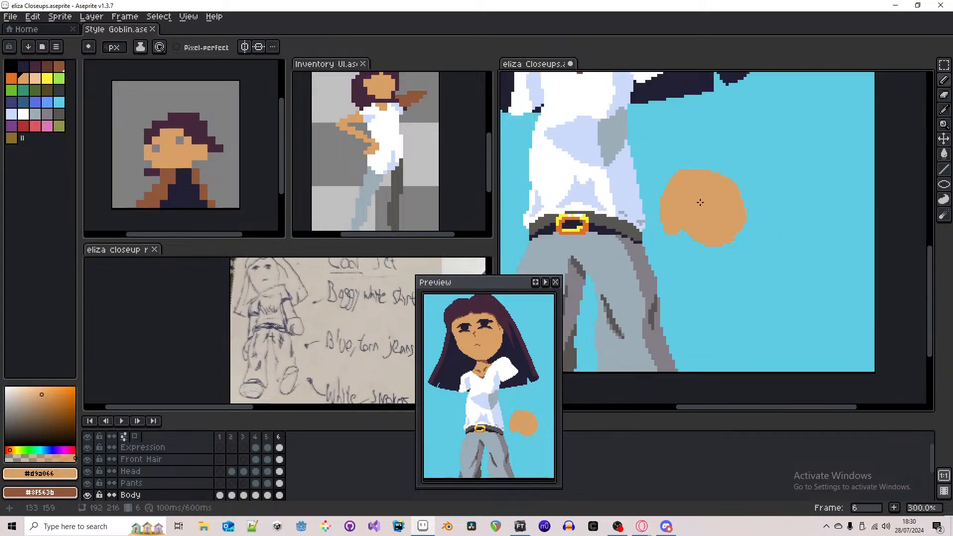
scroll(677, 187, up, 3)
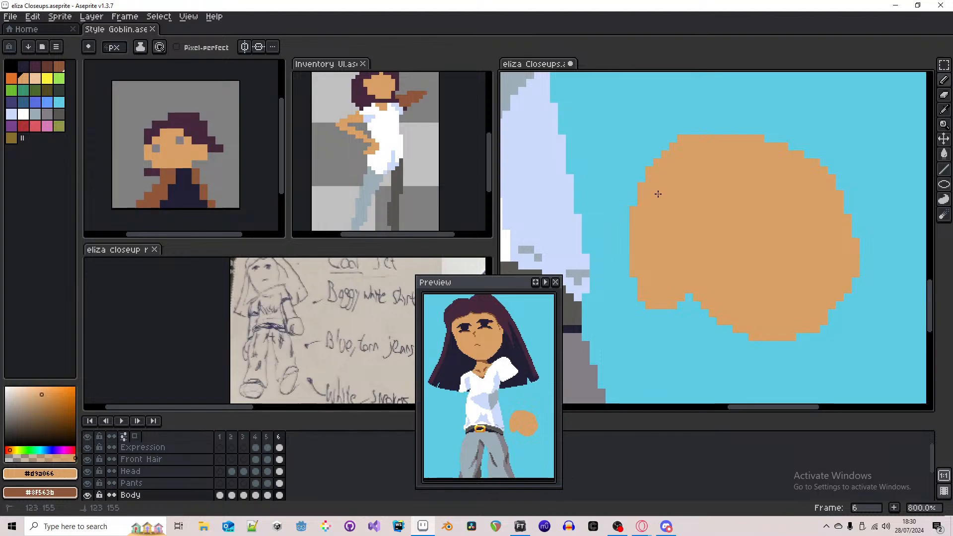
- Draw the lowered hand beside the hip just below the belt and fill it with skin #d9a066
scroll(660, 191, down, 5)
scroll(728, 193, down, 1)
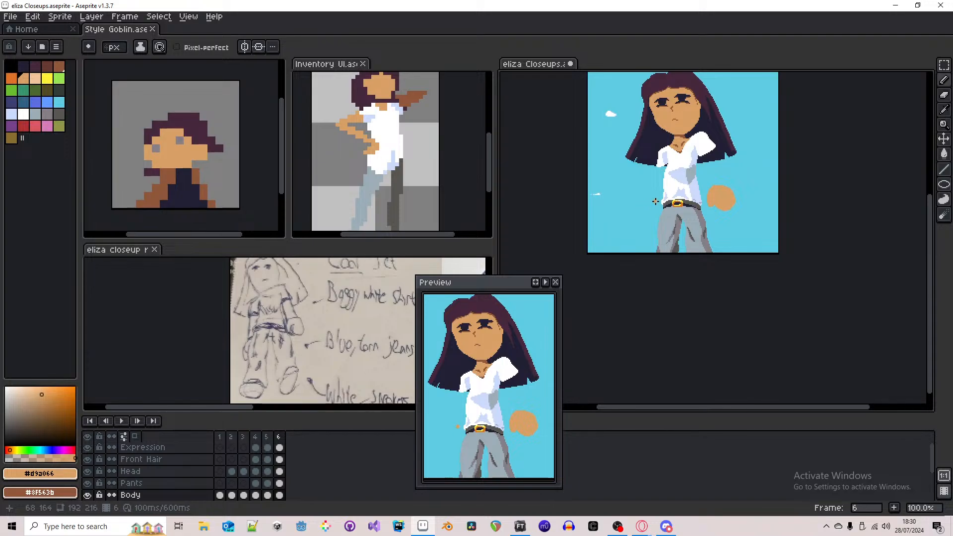
scroll(656, 201, up, 3)
mouse_move(671, 205)
mouse_down()
mouse_move(651, 274)
mouse_move(659, 291)
mouse_move(677, 217)
mouse_up()
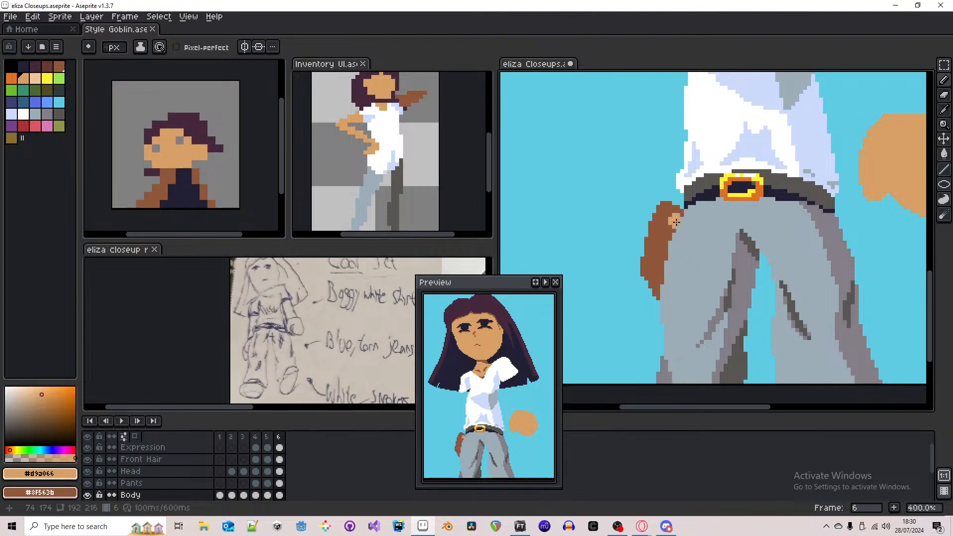
key(g)
click(668, 227)
key(b)
scroll(669, 222, down, 3)
scroll(670, 219, up, 2)
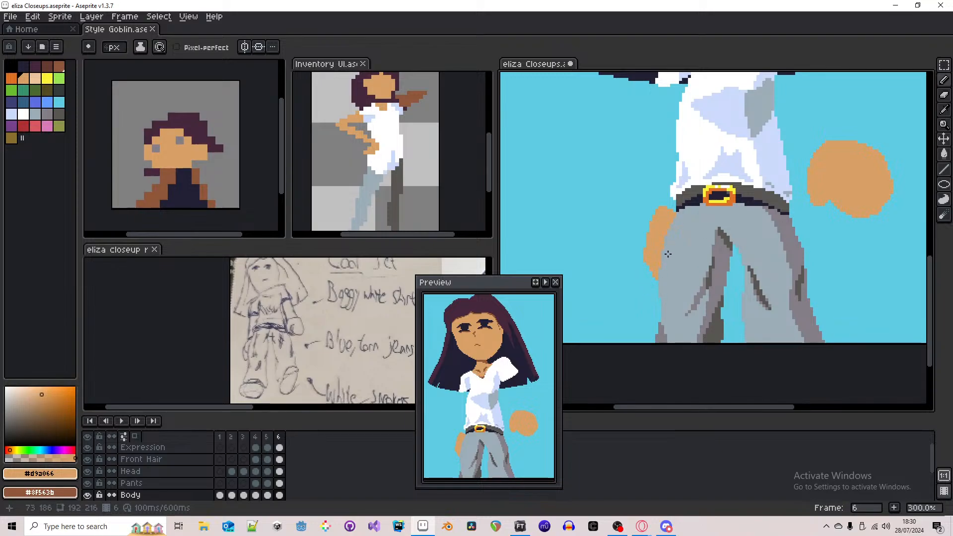
- Shade the top of the lowered hand next to the belt with brown #8f563b using a smaller brush, undoing excess strokes
scroll(667, 248, down, 3)
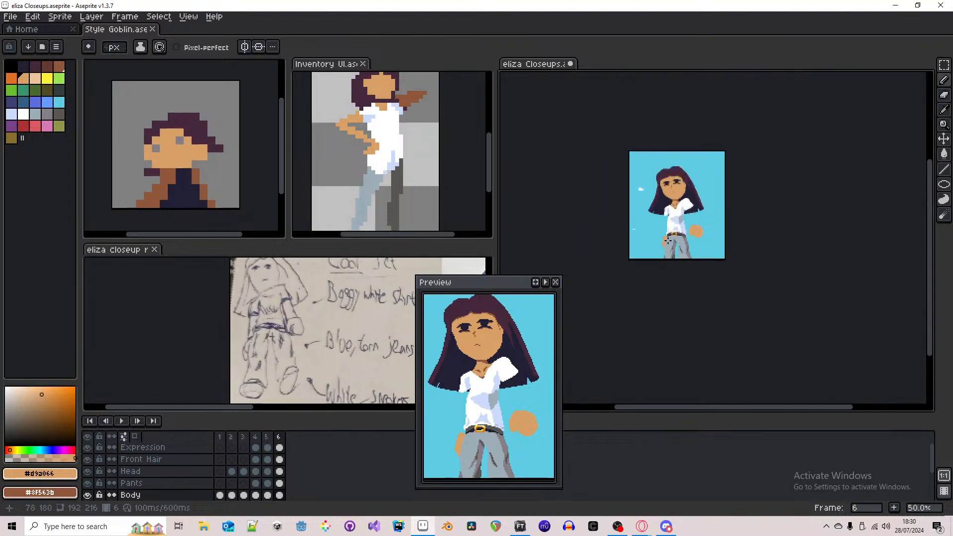
scroll(747, 231, up, 1)
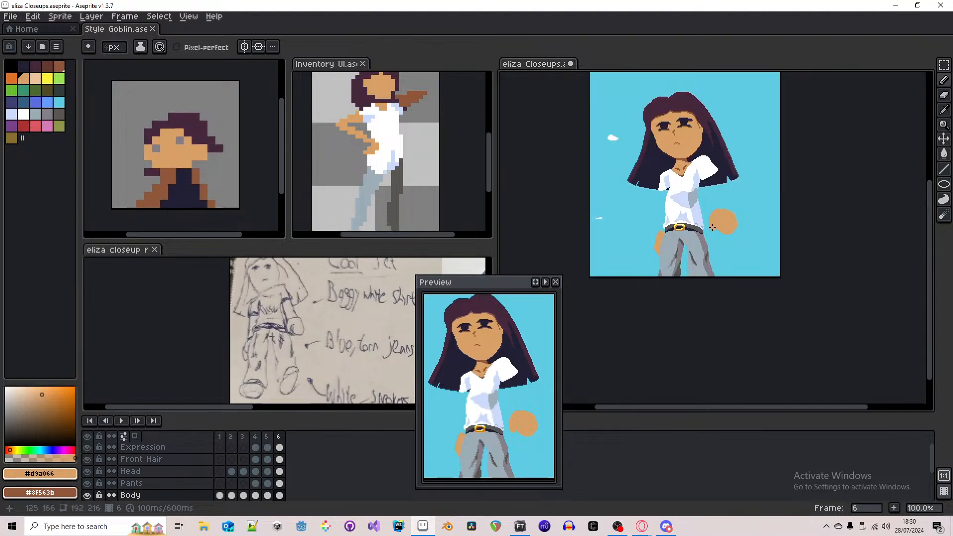
scroll(679, 203, up, 1)
scroll(655, 267, up, 3)
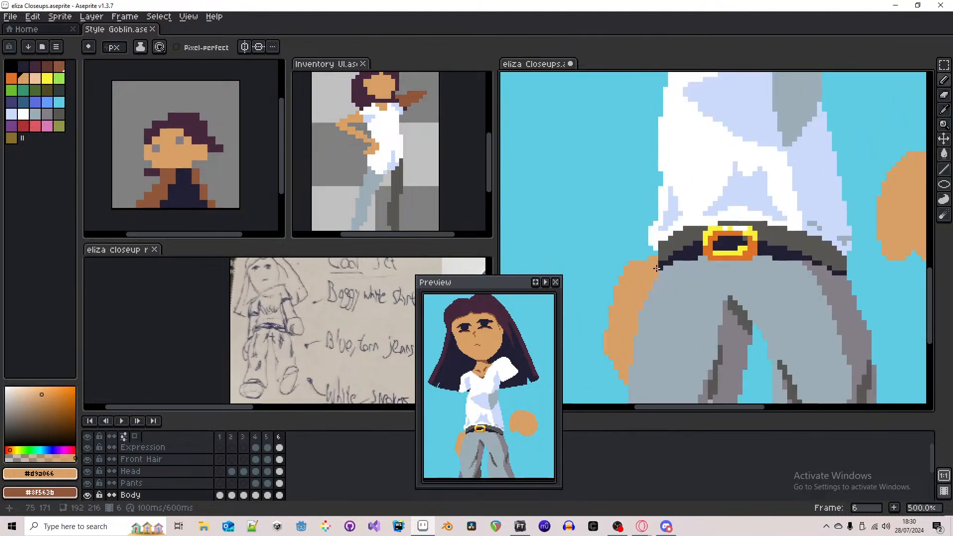
click(656, 267)
key(ctrl+z)
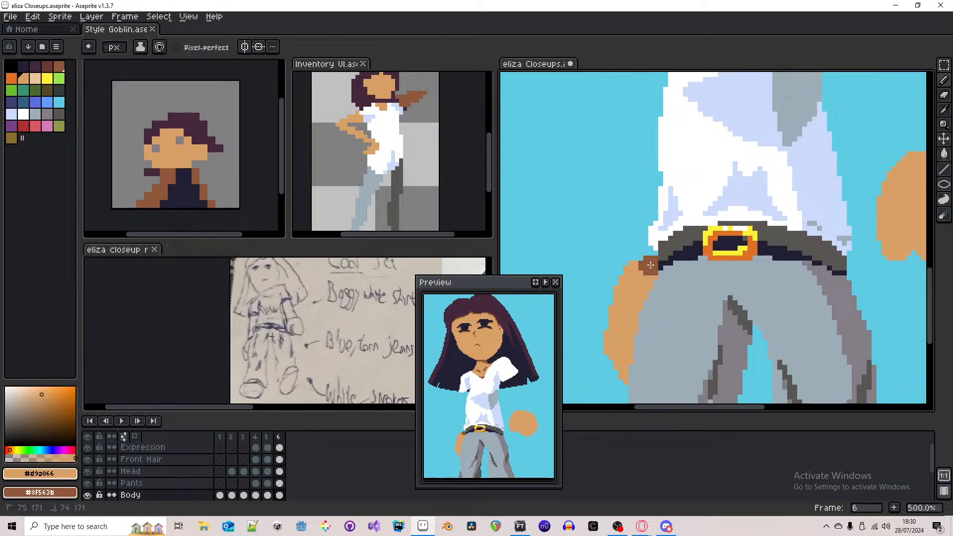
scroll(112, 48, down, 3)
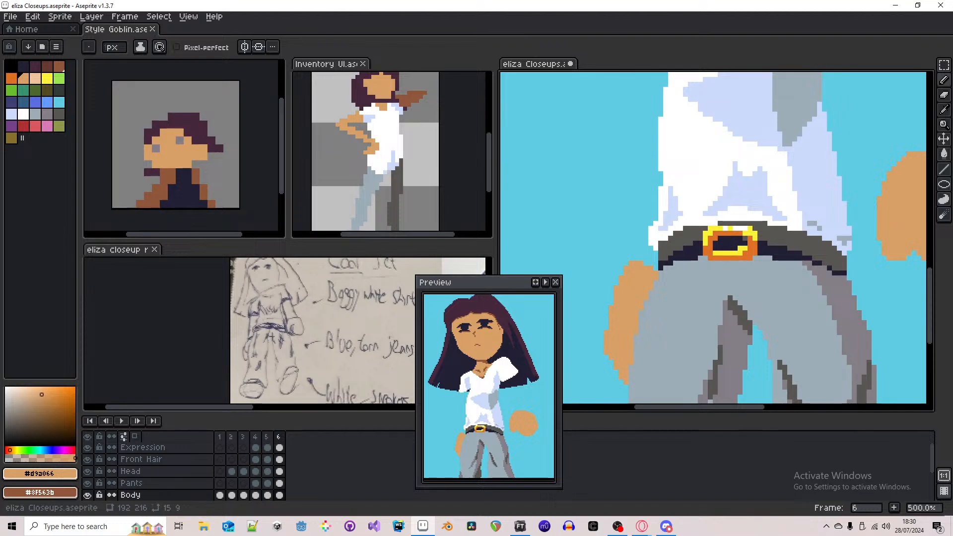
key(alt+Tab)
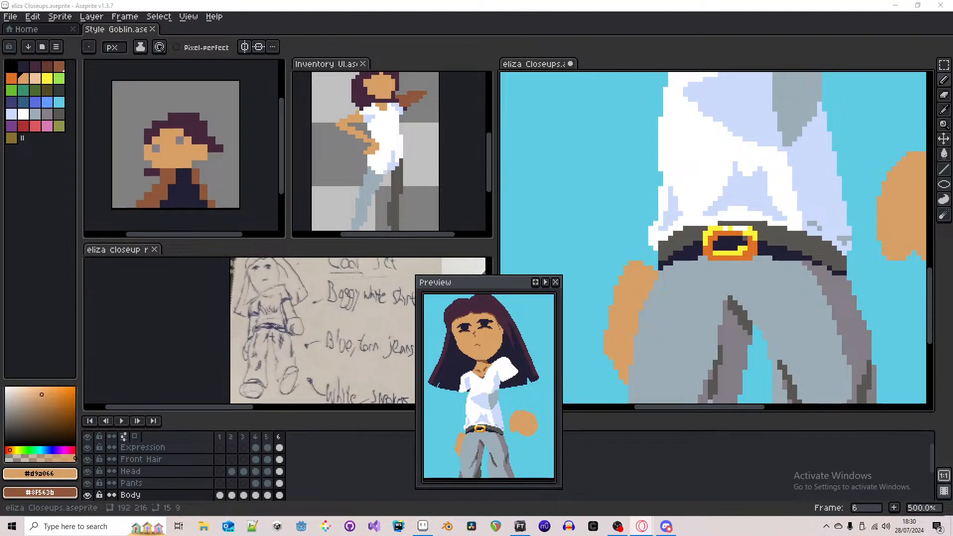
key(alt+Tab)
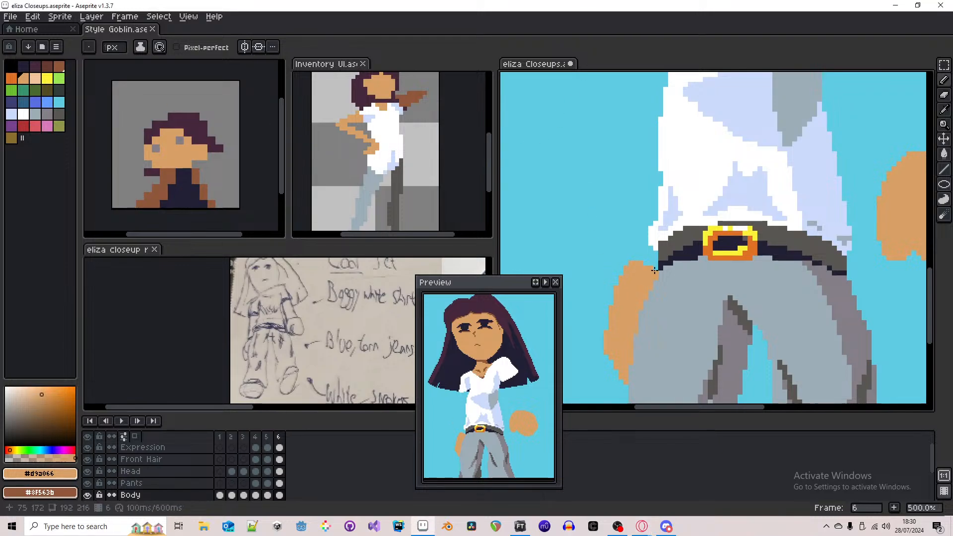
drag(660, 273, 648, 258)
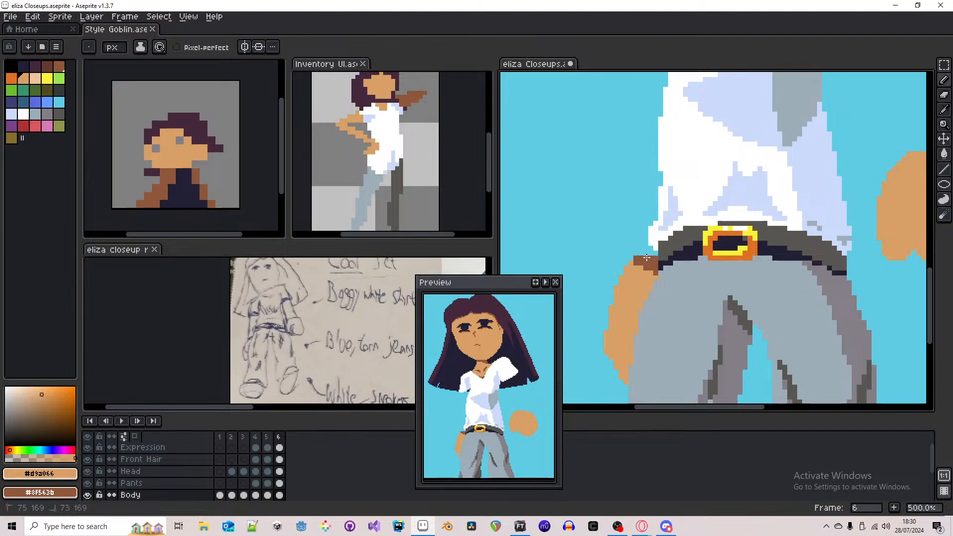
key(ctrl+z)
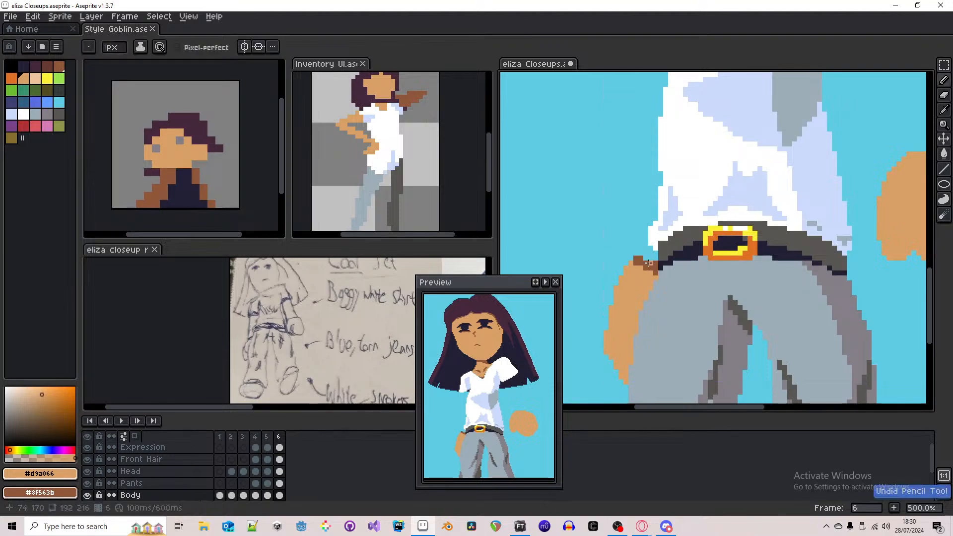
- Outline the outer edge of the lowered arm from the sleeve hem down to the hand in skin #d9a066
scroll(649, 263, down, 4)
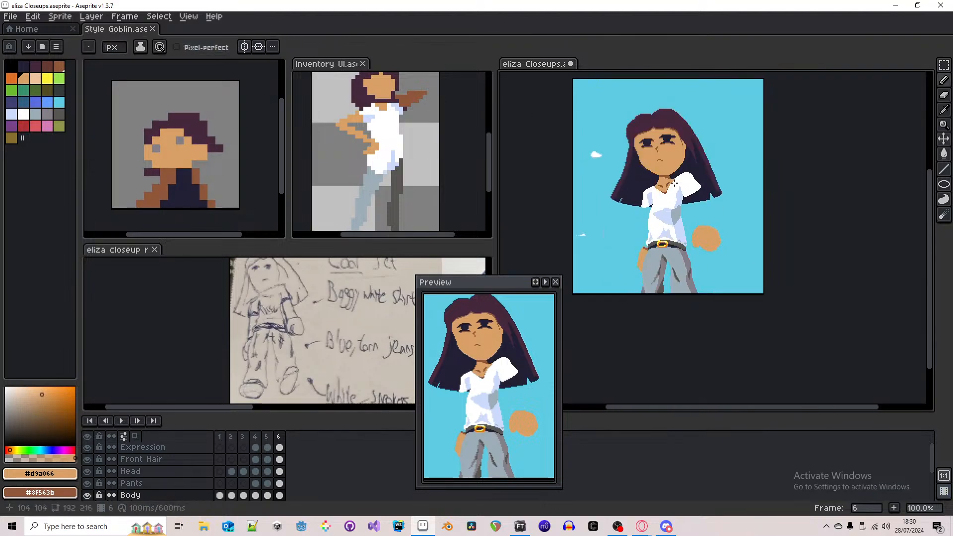
scroll(644, 207, up, 1)
scroll(642, 213, up, 1)
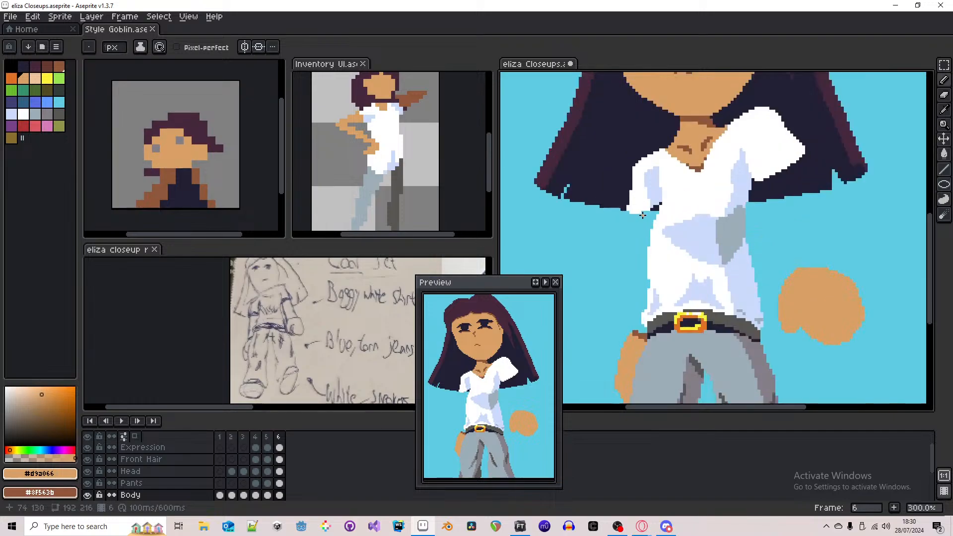
drag(634, 214, 632, 222)
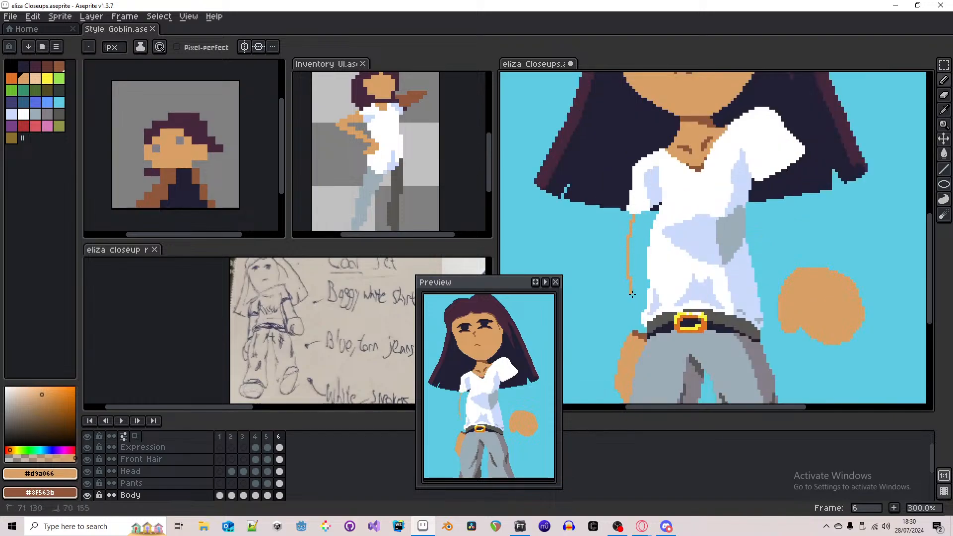
mouse_move(632, 294)
mouse_down()
mouse_move(637, 332)
mouse_move(635, 316)
mouse_up()
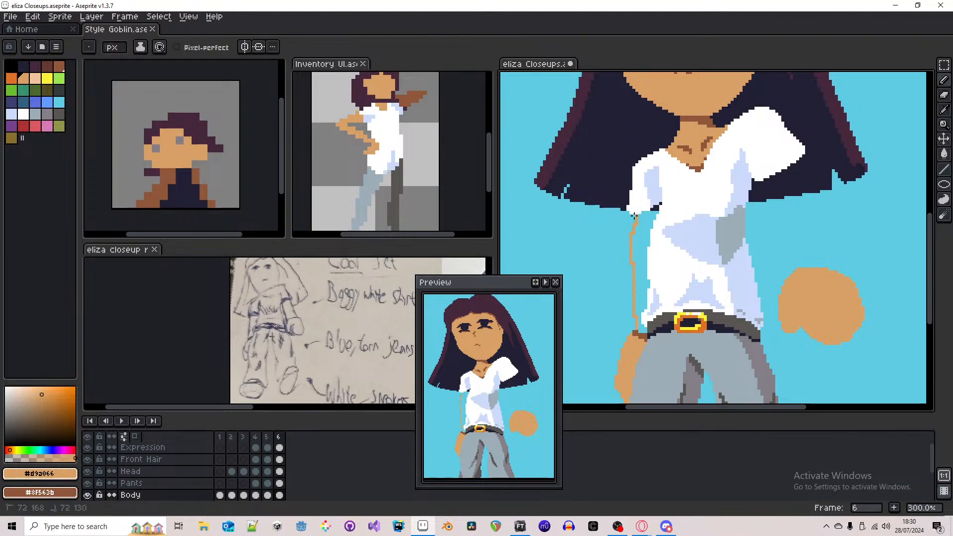
drag(634, 233, 633, 283)
- Close the gap in the arm outline at the shirt hem and fill the lowered arm with skin #d9a066
key(g)
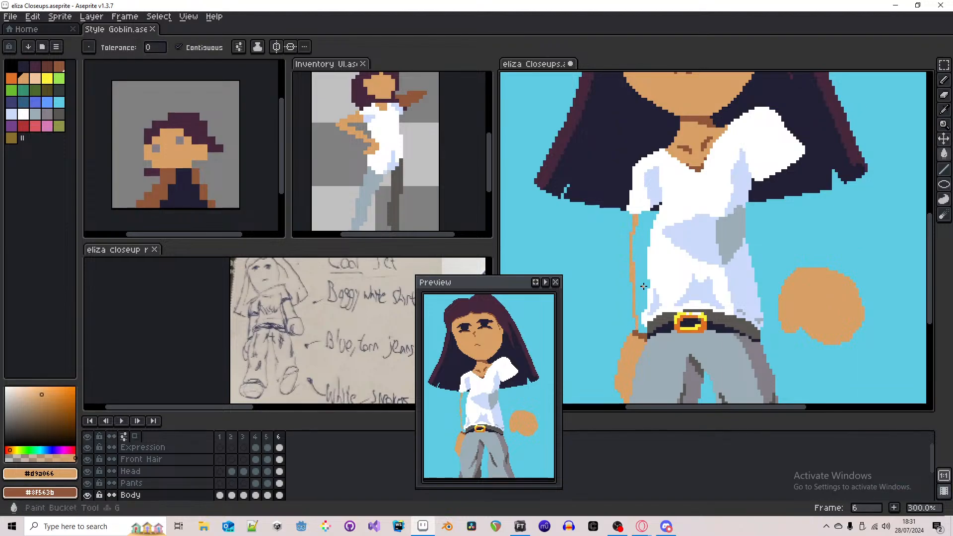
click(643, 284)
key(ctrl+z)
key(b)
click(644, 328)
key(g)
click(643, 304)
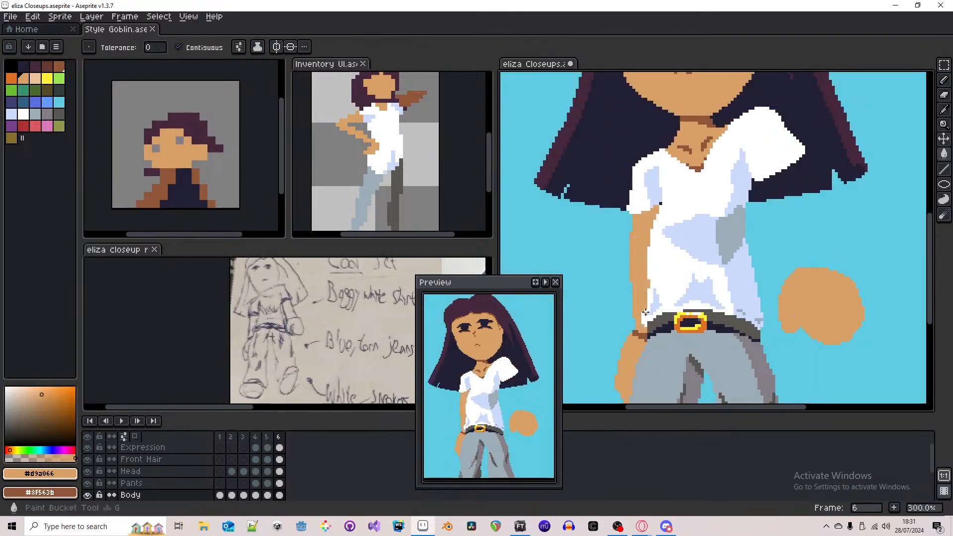
- Add a brown #8f563b shadow on the lowered arm beneath the sleeve, along the shirt's side
scroll(650, 299, down, 2)
scroll(661, 277, up, 3)
key(b)
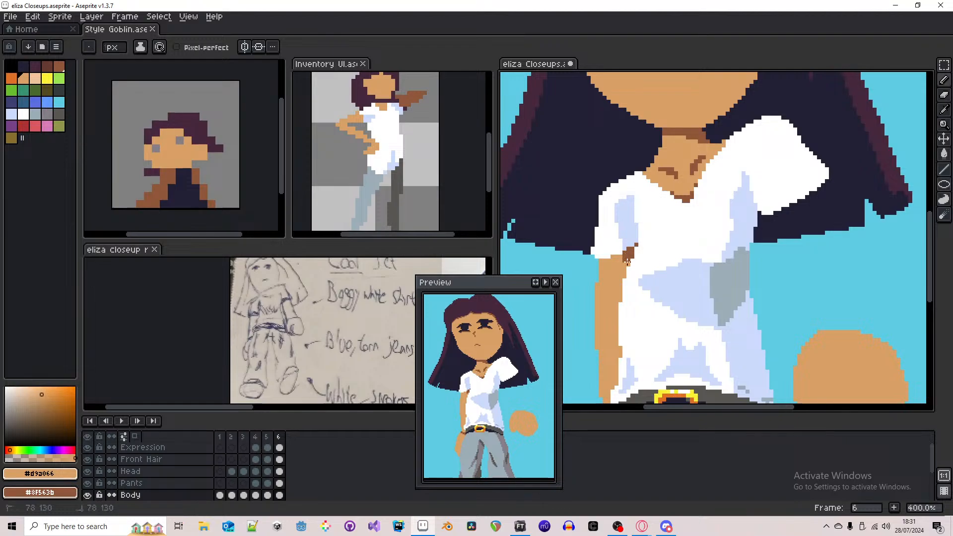
drag(629, 252, 624, 280)
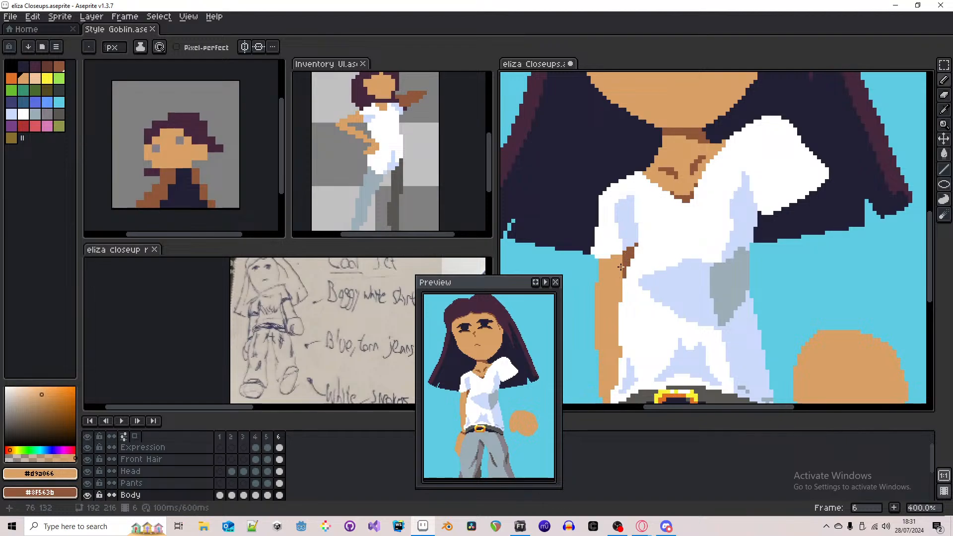
- Extend the brown #8f563b shadow down the lowered arm's inner edge beside the shirt to the belt, undoing the excess stroke
drag(621, 267, 616, 382)
drag(617, 343, 616, 324)
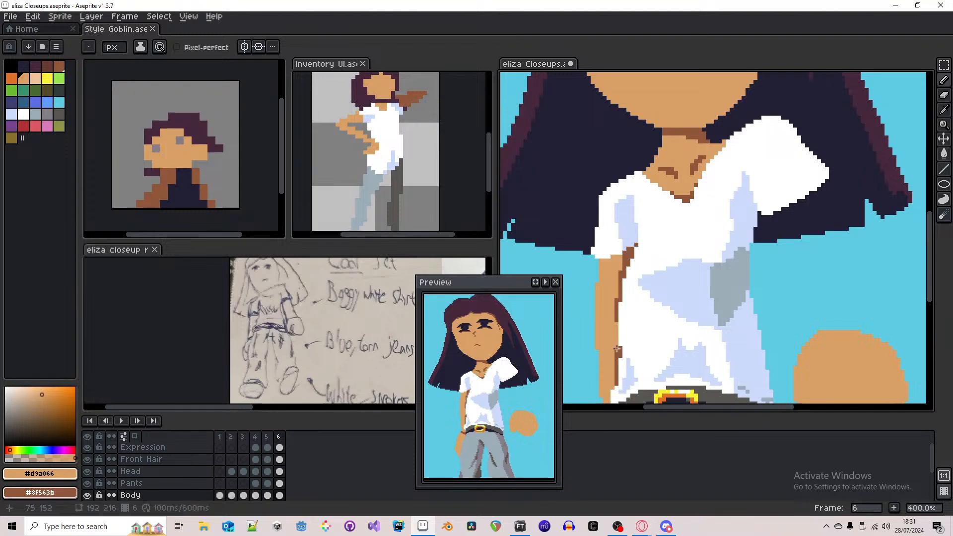
mouse_move(615, 372)
mouse_down()
mouse_move(624, 297)
mouse_move(622, 311)
mouse_up()
scroll(623, 300, up, 1)
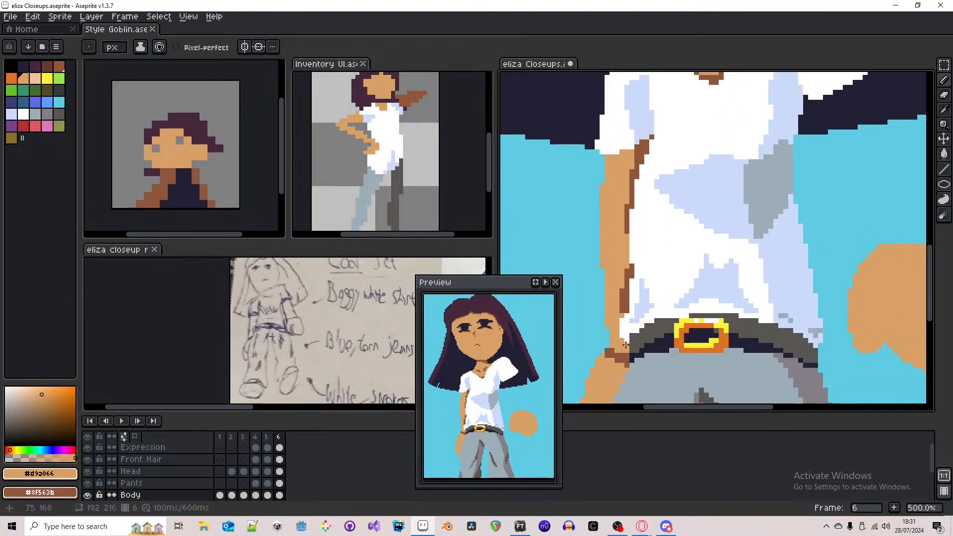
mouse_move(625, 345)
mouse_down()
mouse_move(622, 291)
mouse_move(621, 312)
mouse_up()
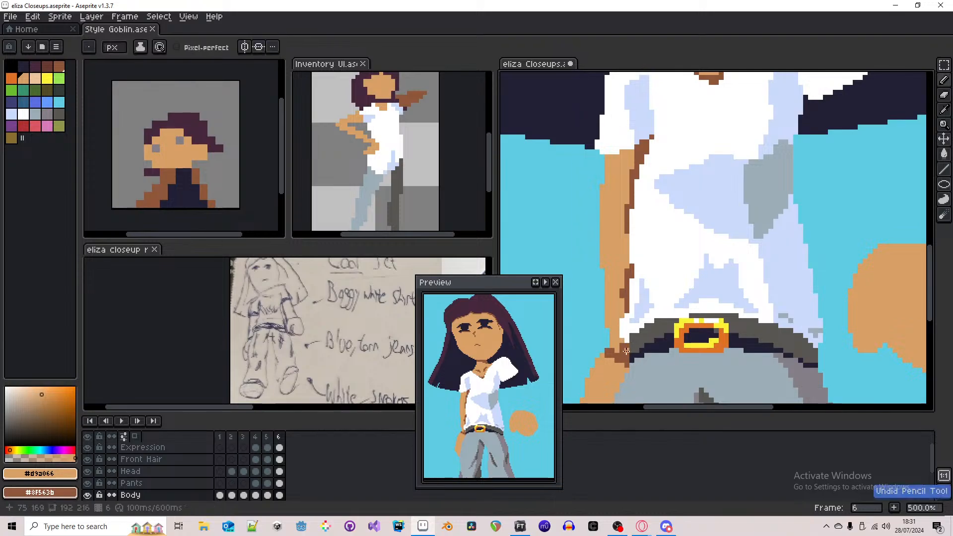
scroll(621, 350, down, 3)
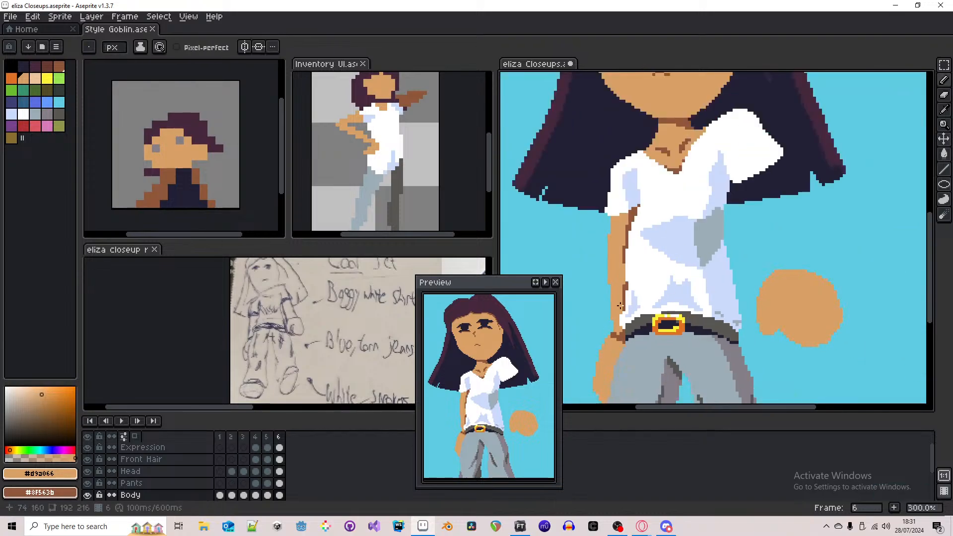
scroll(610, 327, up, 4)
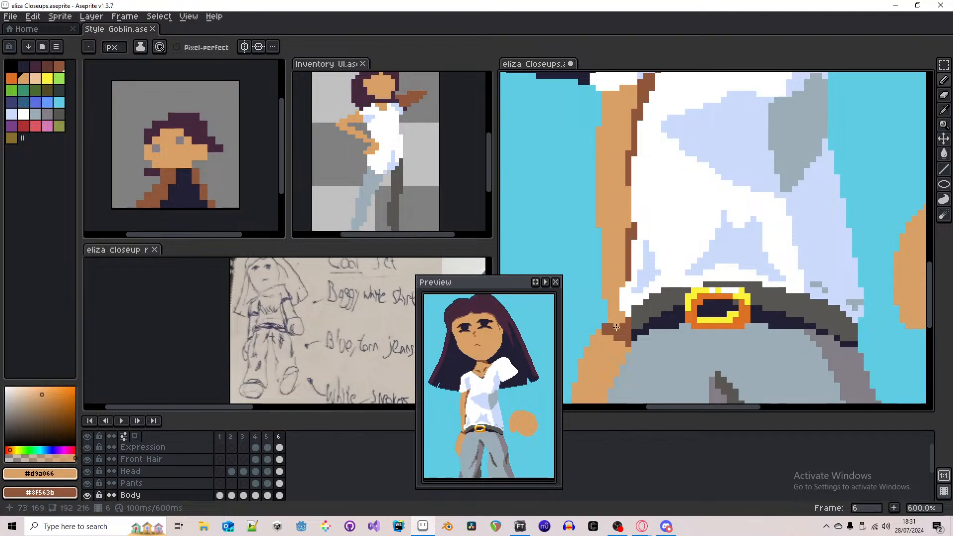
scroll(610, 316, down, 2)
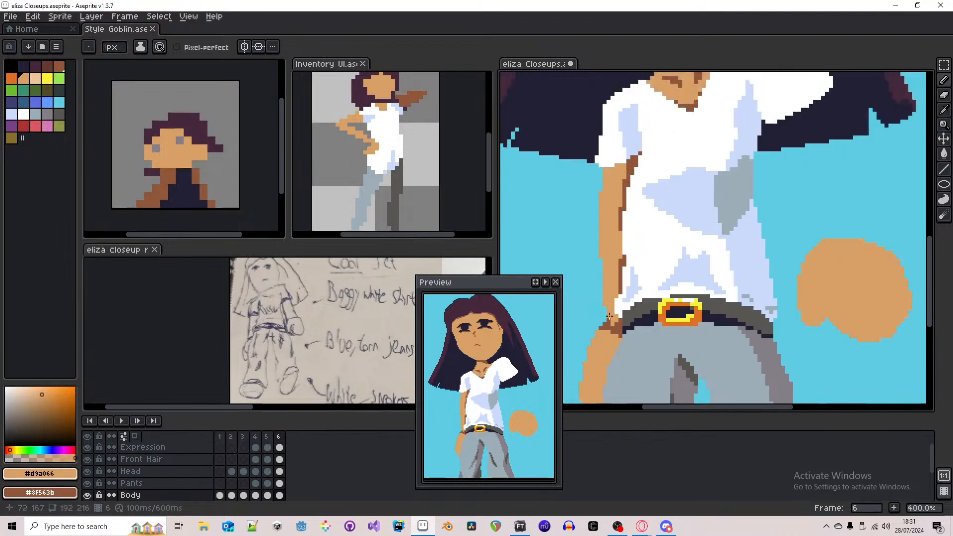
scroll(609, 319, down, 2)
scroll(615, 322, down, 1)
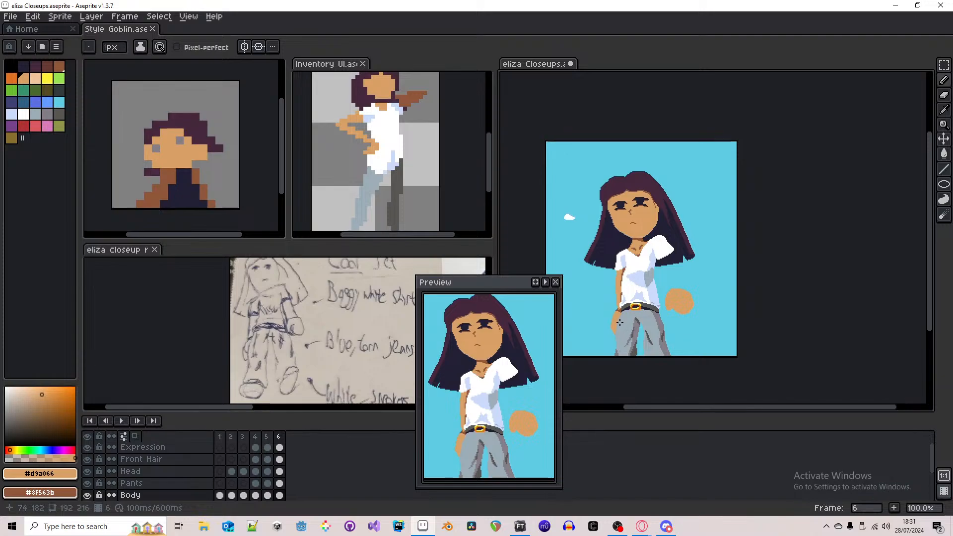
- Draw a short diagonal brown #8f563b crease on the lowered hand to separate the thumb from the fingers
scroll(618, 325, up, 1)
scroll(610, 330, up, 4)
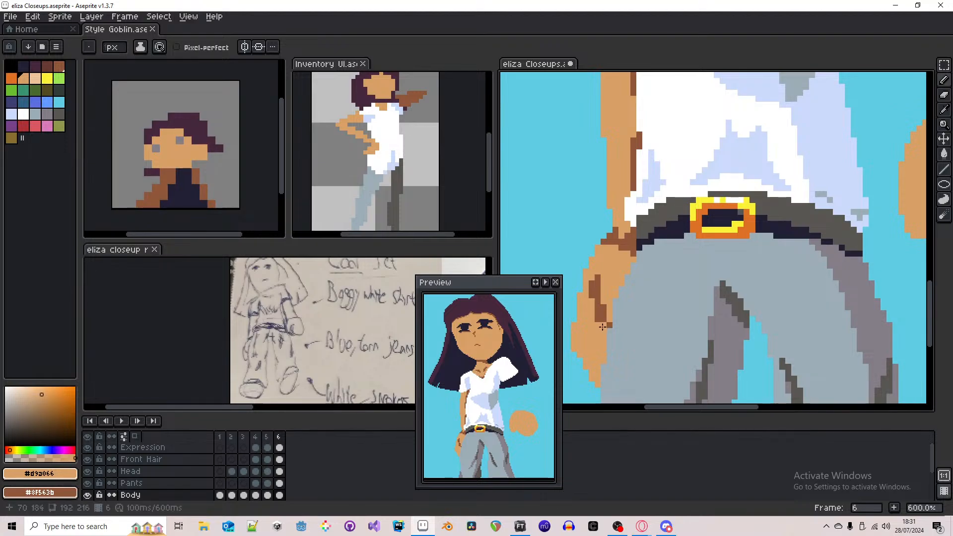
scroll(604, 312, up, 1)
scroll(600, 313, down, 3)
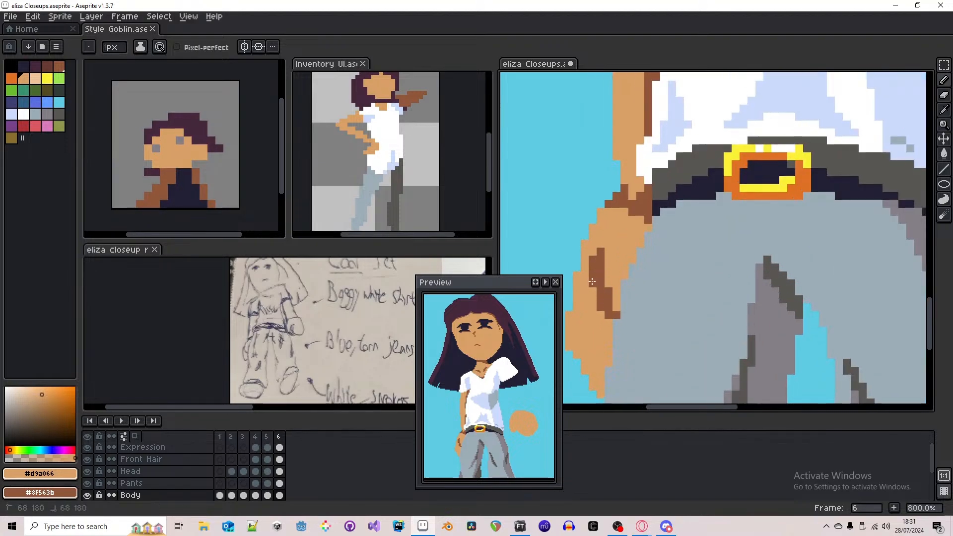
scroll(678, 264, down, 1)
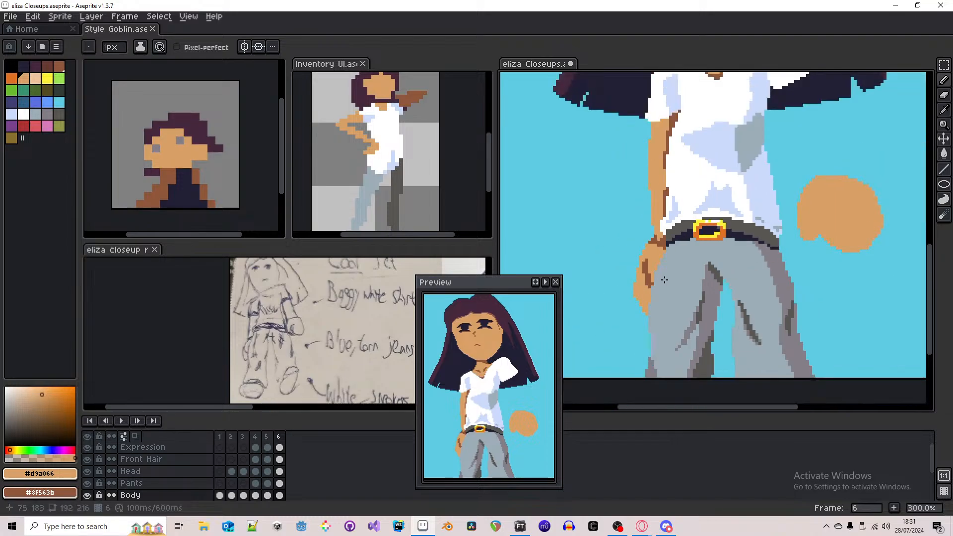
scroll(656, 276, up, 2)
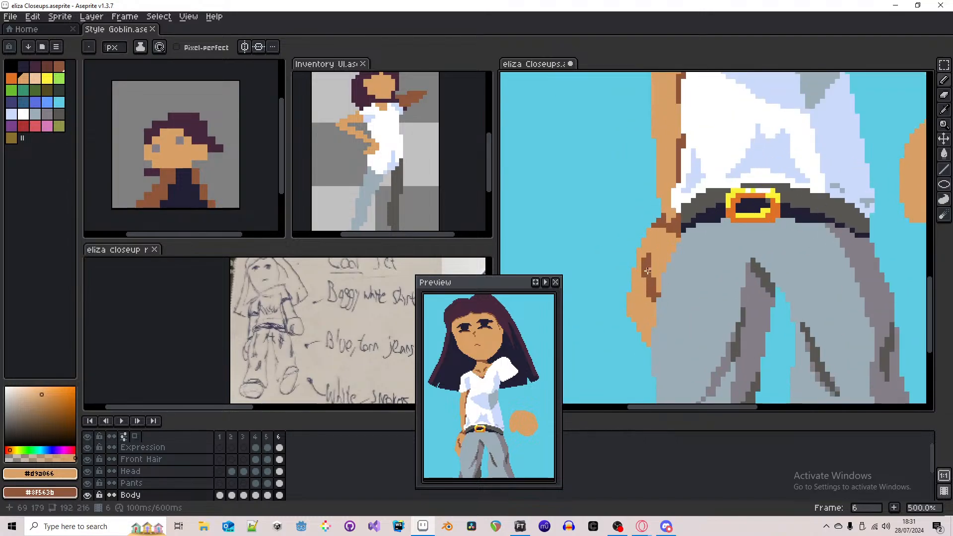
scroll(645, 291, down, 1)
- Shade the fingertip edge of the lowered hand next to the trousers with brown #8f563b, undoing excess strokes
scroll(633, 280, up, 2)
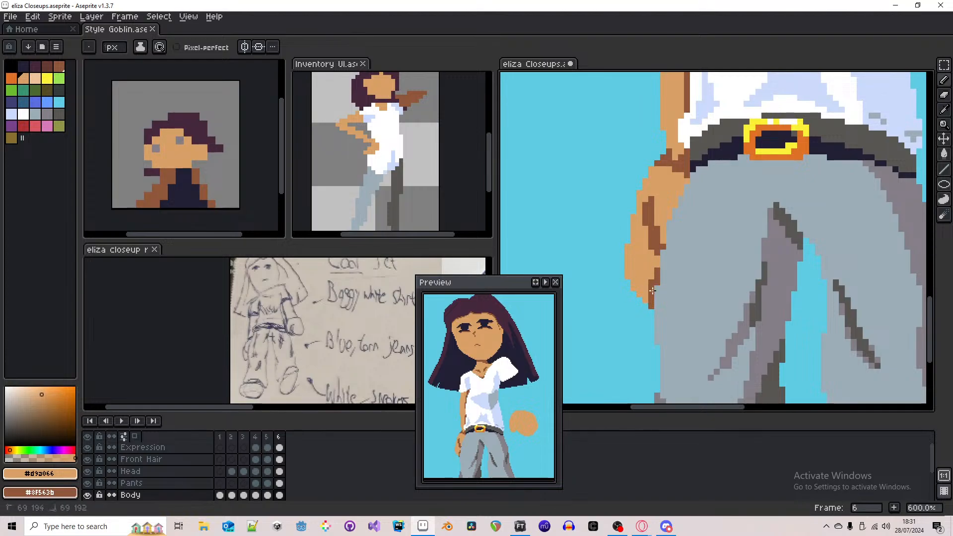
right_click(658, 268)
key(ctrl+z)
key(ctrl+z)
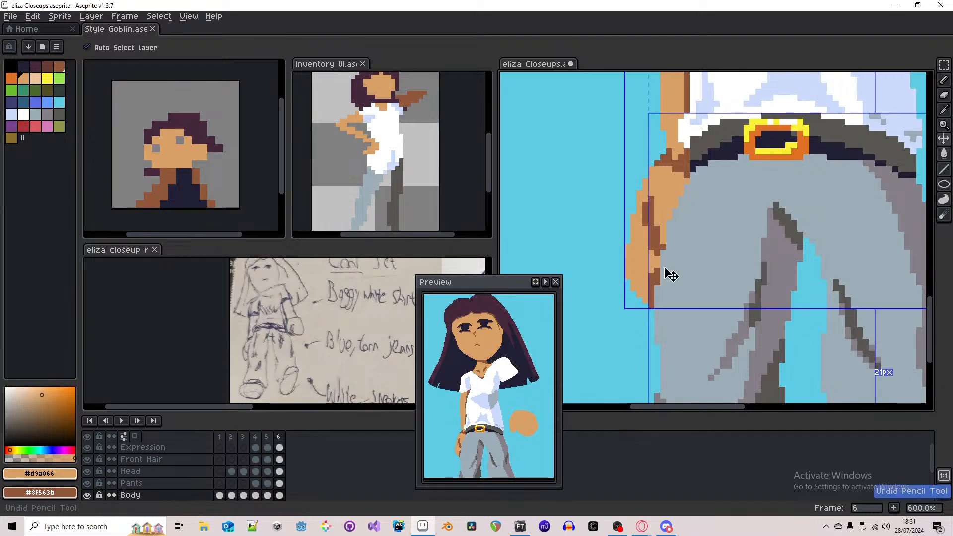
right_click(658, 269)
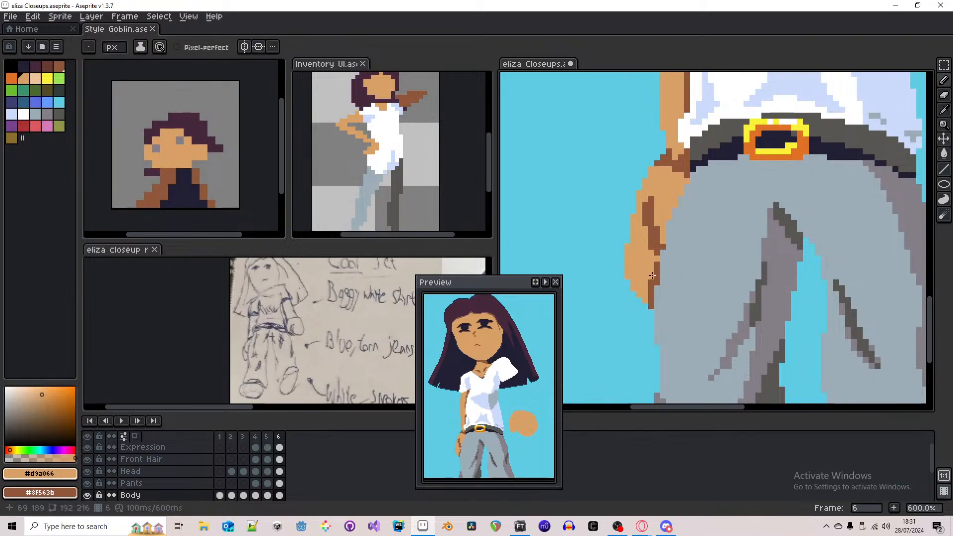
right_click(675, 205)
right_click(681, 193)
scroll(675, 200, down, 5)
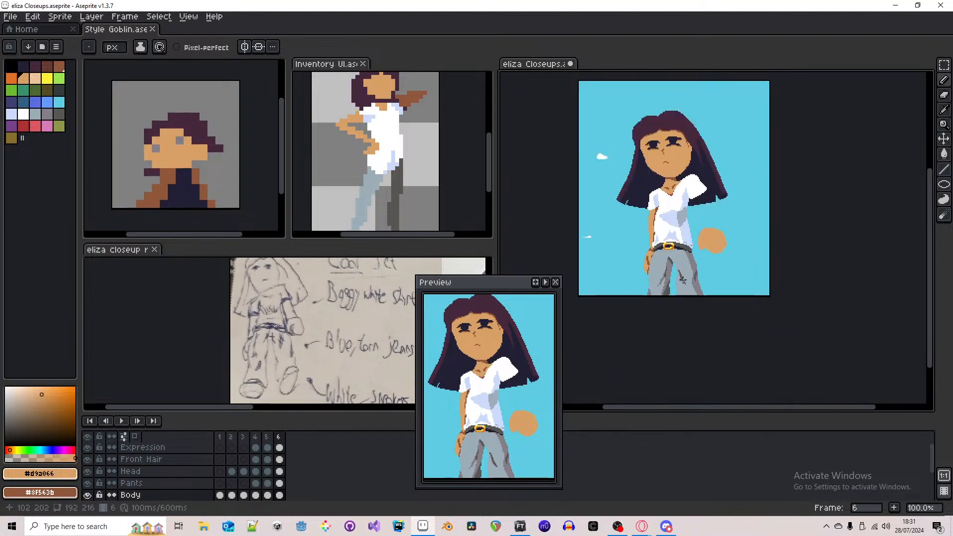
key(ctrl+z)
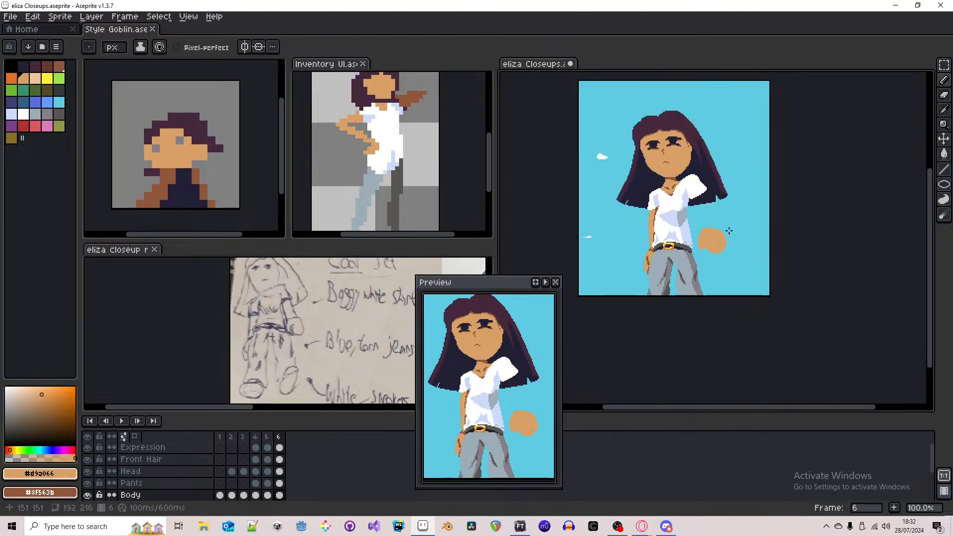
- Draw a brown #8f563b thumb crease in the large detached hand and refine the notch at its lower edge
scroll(728, 231, up, 3)
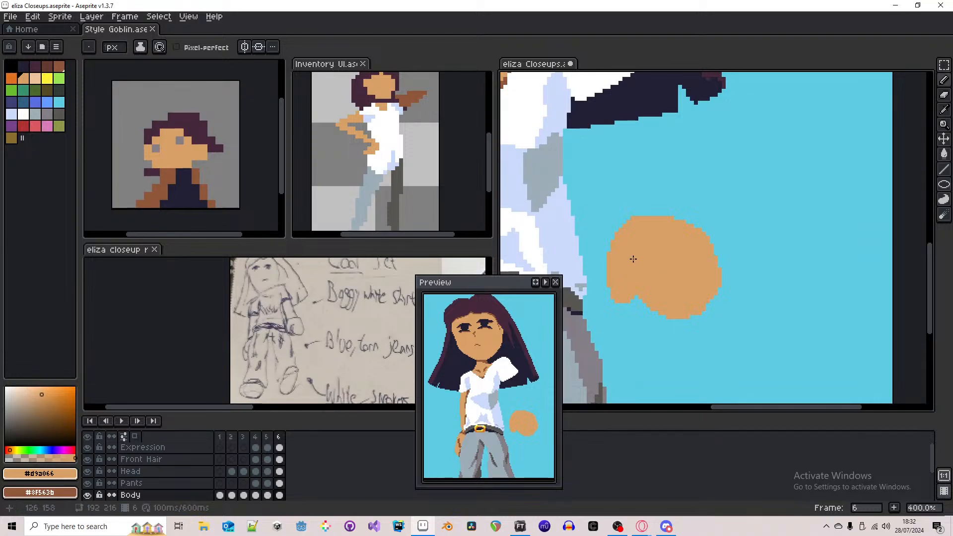
click(633, 262)
mouse_move(645, 288)
mouse_down()
mouse_move(636, 266)
mouse_move(631, 294)
mouse_move(632, 282)
mouse_up()
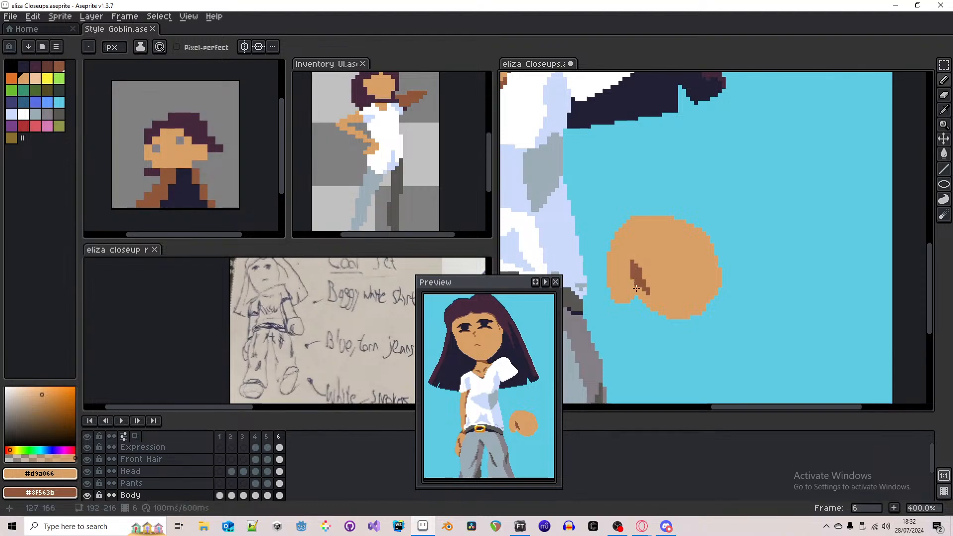
scroll(640, 272, down, 2)
scroll(636, 298, up, 4)
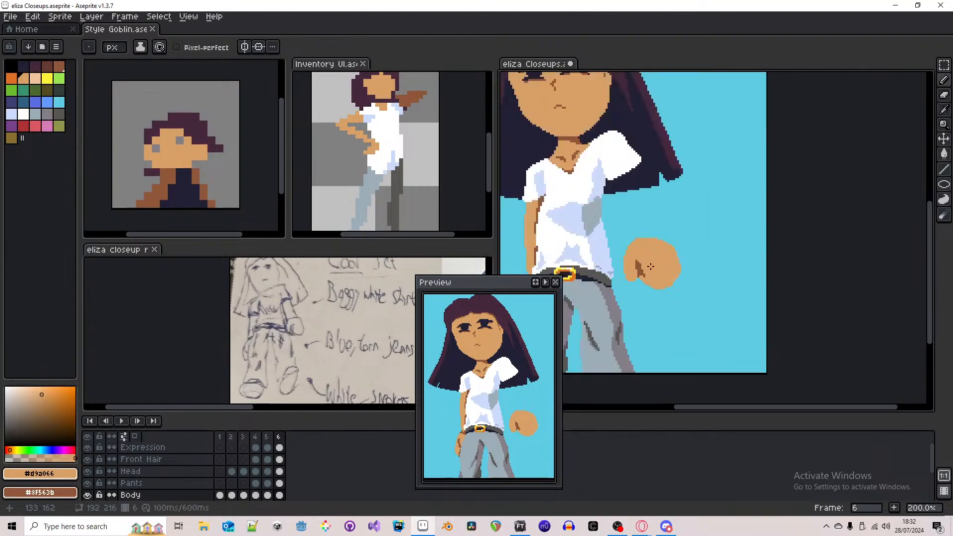
key(e)
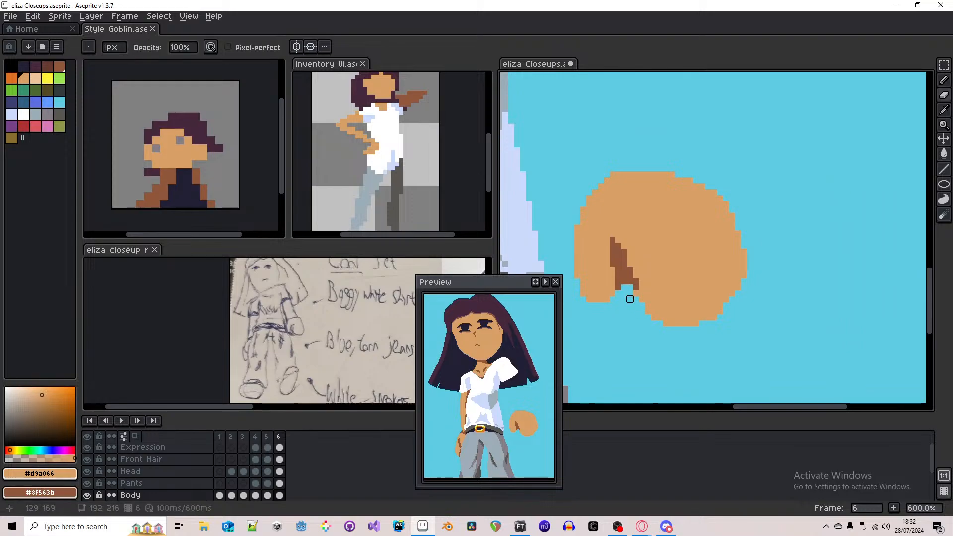
key(b)
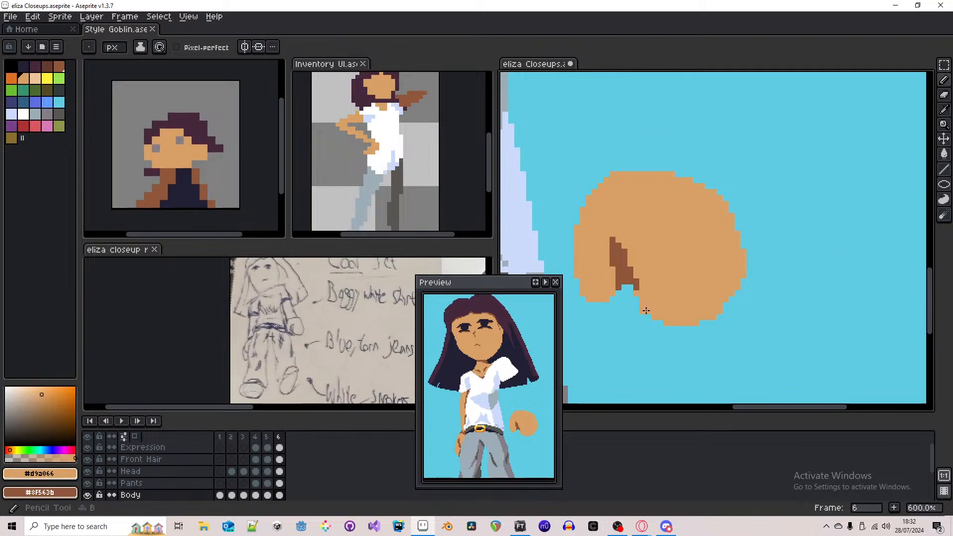
scroll(644, 294, down, 2)
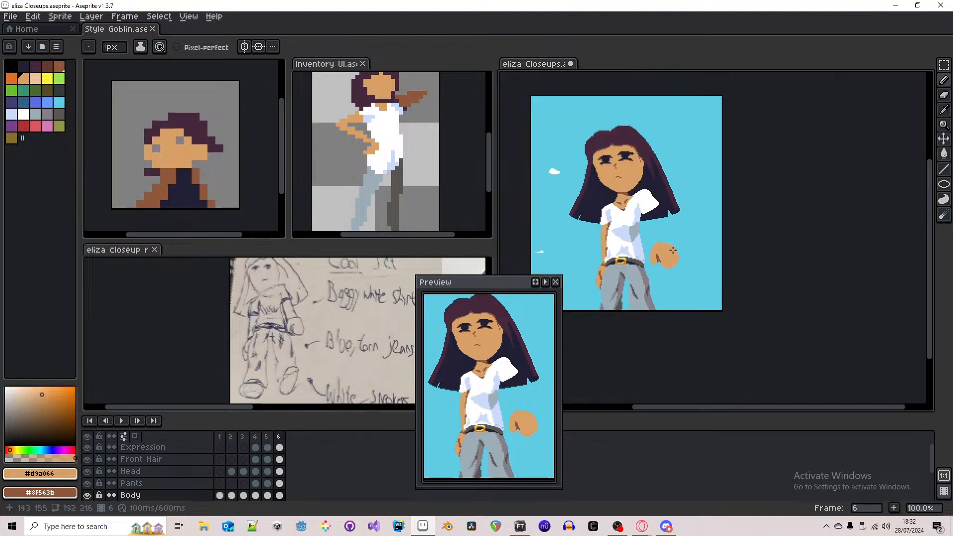
scroll(631, 237, up, 4)
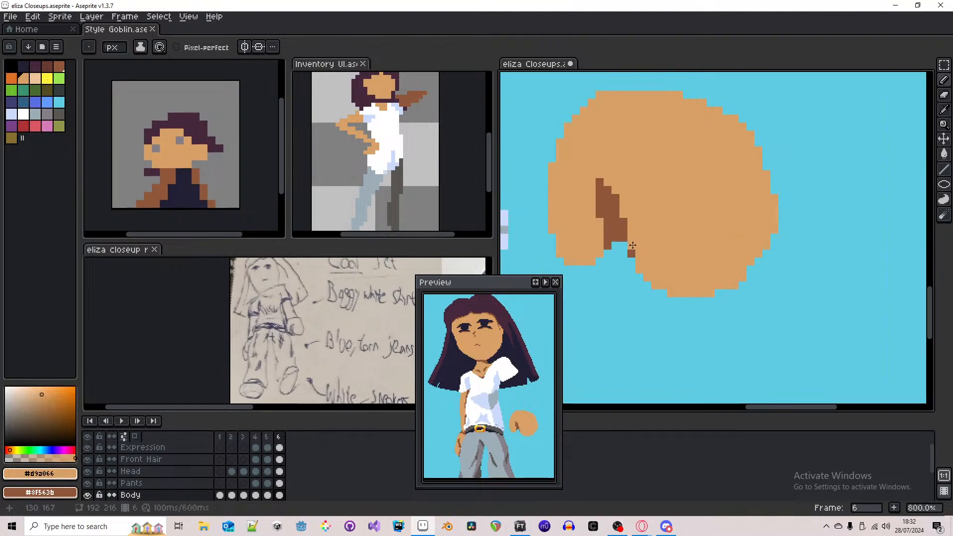
scroll(633, 248, down, 6)
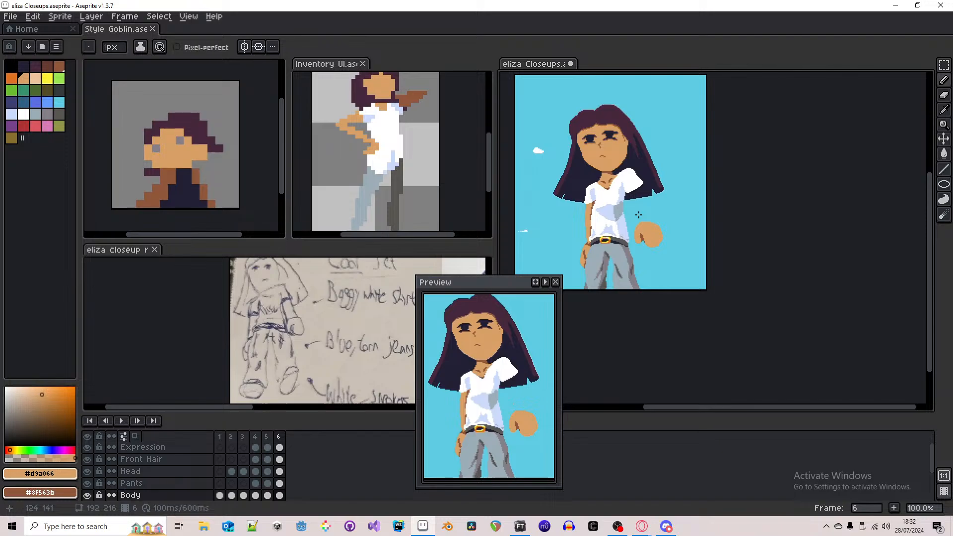
- Draw a brown #8f563b wrist line along the top of the detached hand and a skin #d9a066 outer arm edge from the sleeve
scroll(648, 200, up, 4)
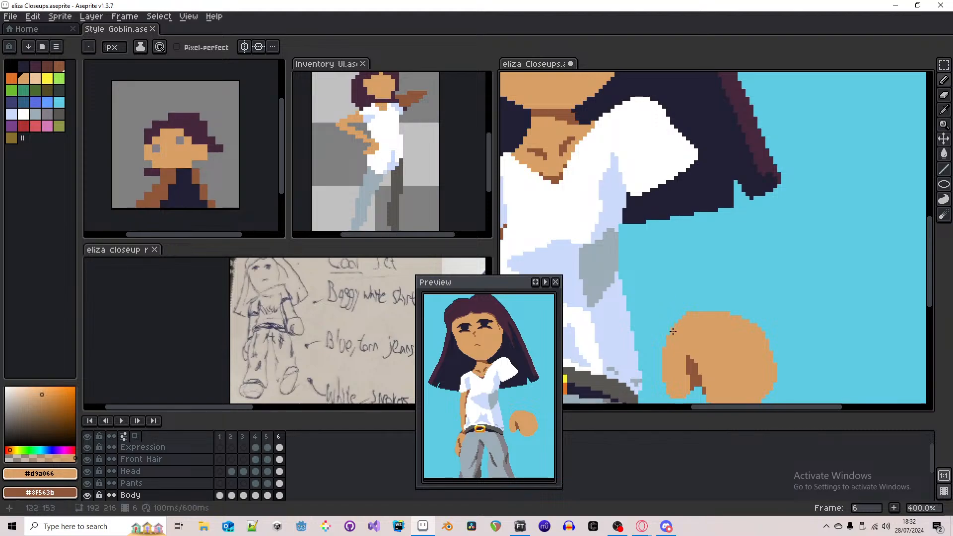
mouse_move(672, 325)
mouse_down()
mouse_move(688, 309)
mouse_move(726, 309)
mouse_up()
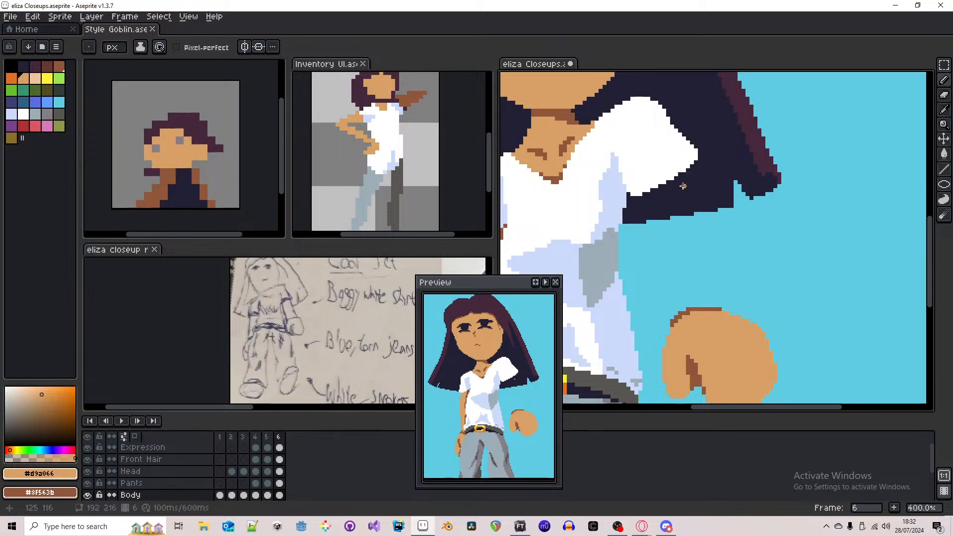
drag(683, 174, 730, 308)
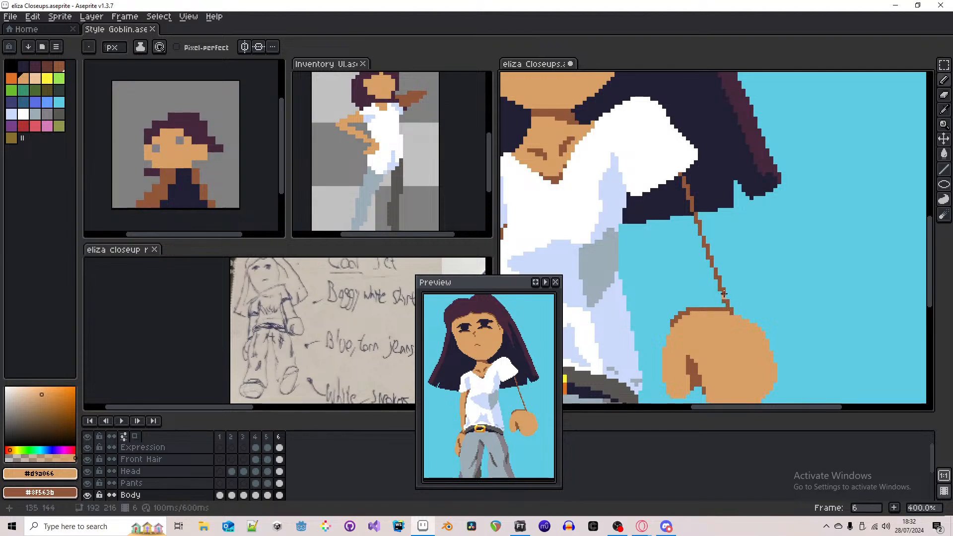
key(g)
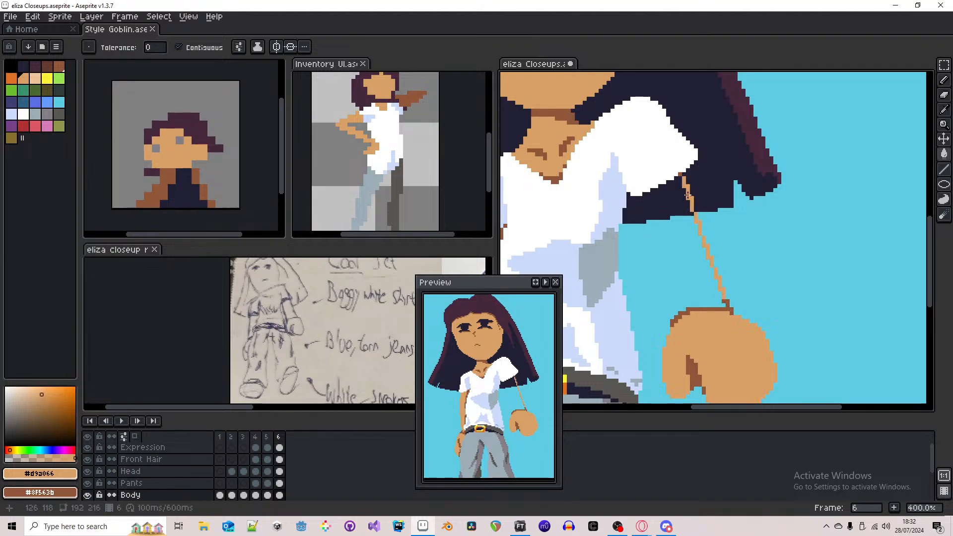
- Add a brown #8f563b shadow along the open sleeve's hem with skin #d9a066 directly beneath it
key(b)
mouse_move(683, 176)
mouse_down()
mouse_move(638, 201)
mouse_move(664, 190)
mouse_move(648, 194)
mouse_move(667, 197)
mouse_up()
key(g)
click(663, 192)
key(b)
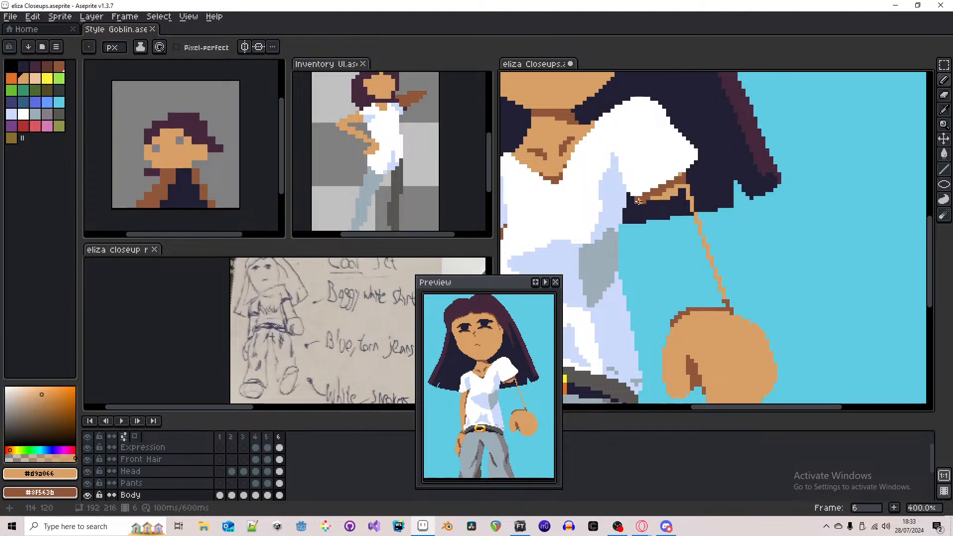
- Outline the second arm's inner edge from sleeve to wrist and fill the arm with skin #d9a066, keeping the brown hem shadow
key(g)
key(b)
drag(645, 203, 672, 313)
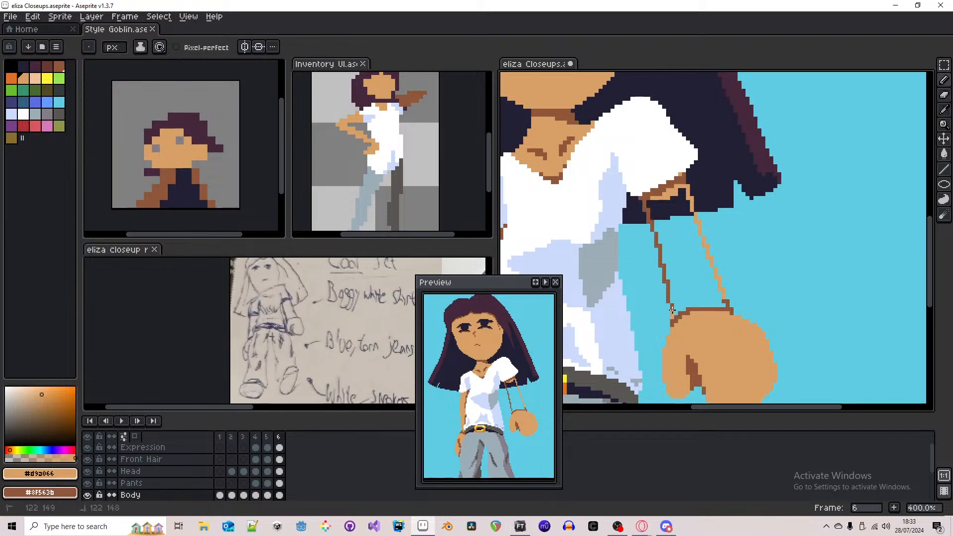
key(g)
click(654, 198)
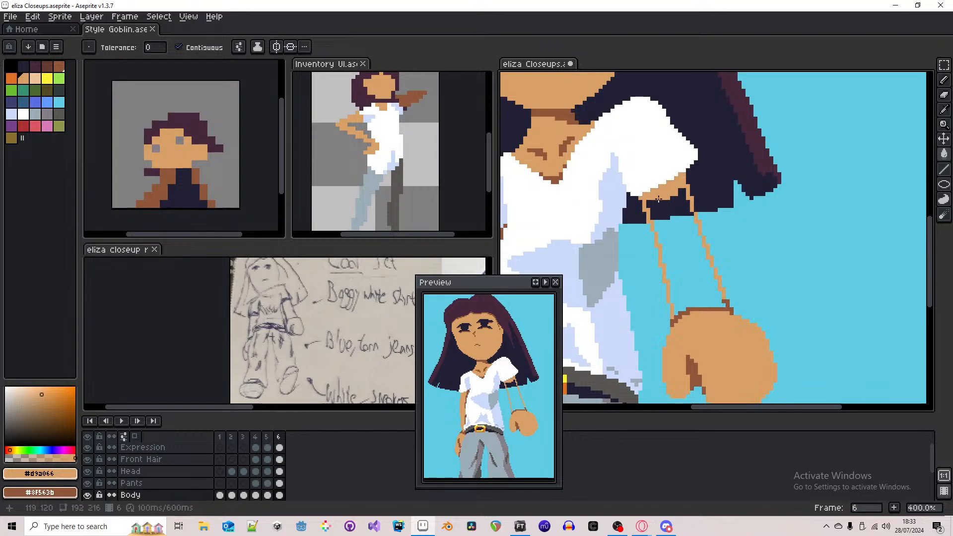
key(b)
key(g)
key(b)
key(g)
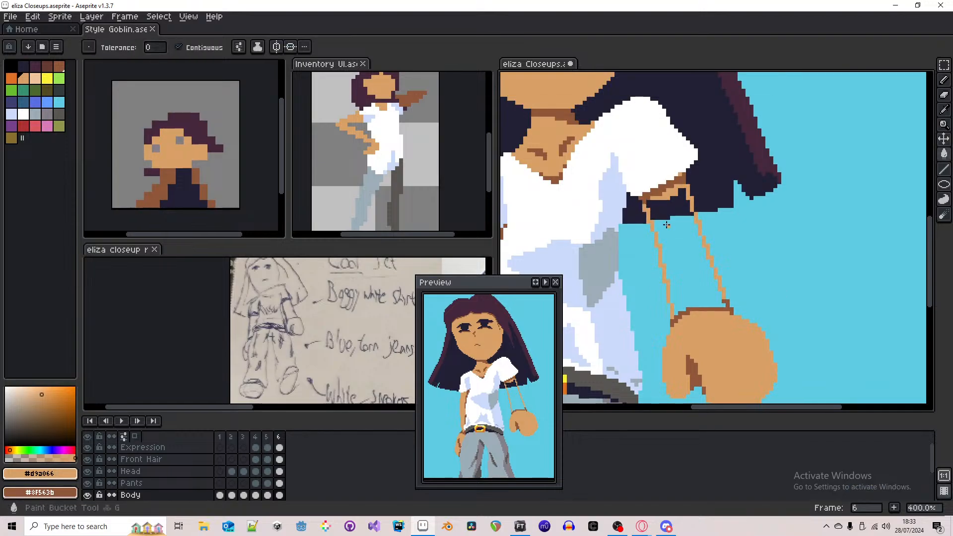
click(672, 213)
- Paint skin #d9a066 over the middle of the brown wrist line, leaving short creases on both sides of the wrist
scroll(672, 214, down, 3)
scroll(677, 215, up, 6)
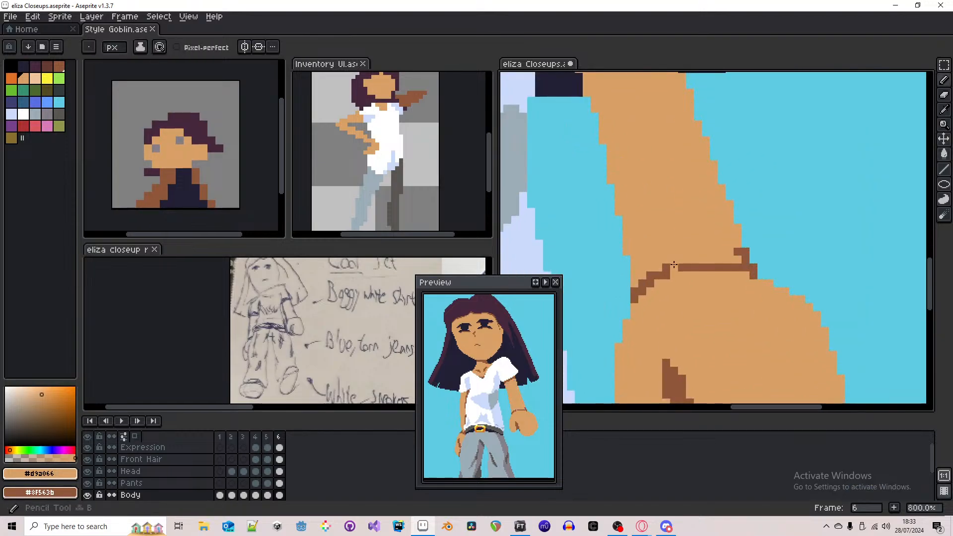
key(b)
drag(711, 266, 730, 267)
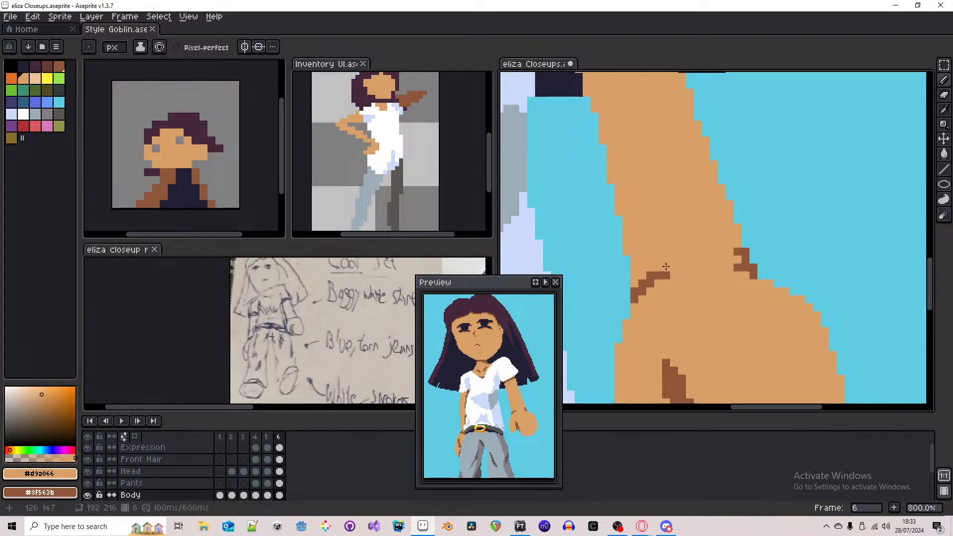
drag(666, 267, 666, 276)
click(652, 283)
right_click(652, 282)
click(650, 275)
right_click(642, 282)
scroll(643, 285, down, 3)
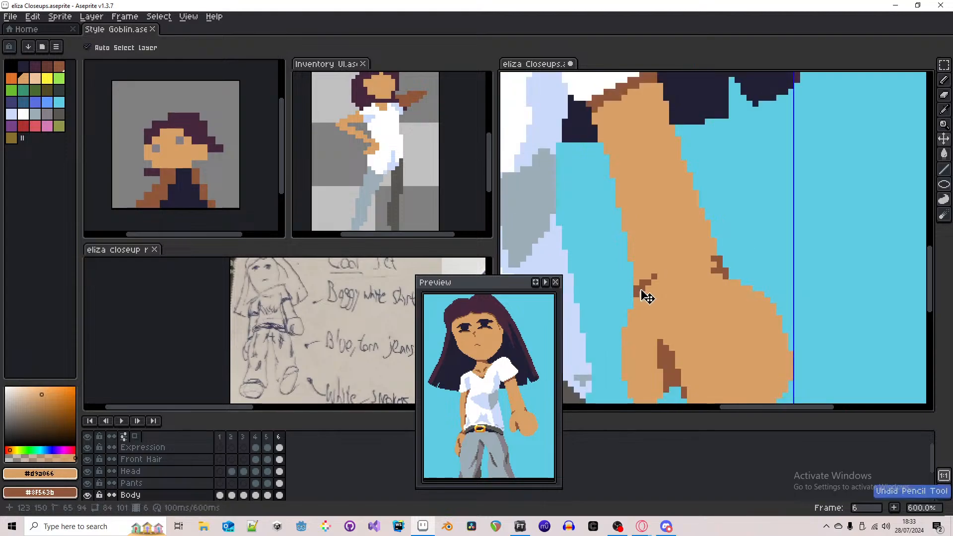
- Touch up the arm's outer edge with skin #d9a066 just above the outer wrist crease
scroll(704, 270, up, 2)
click(683, 254)
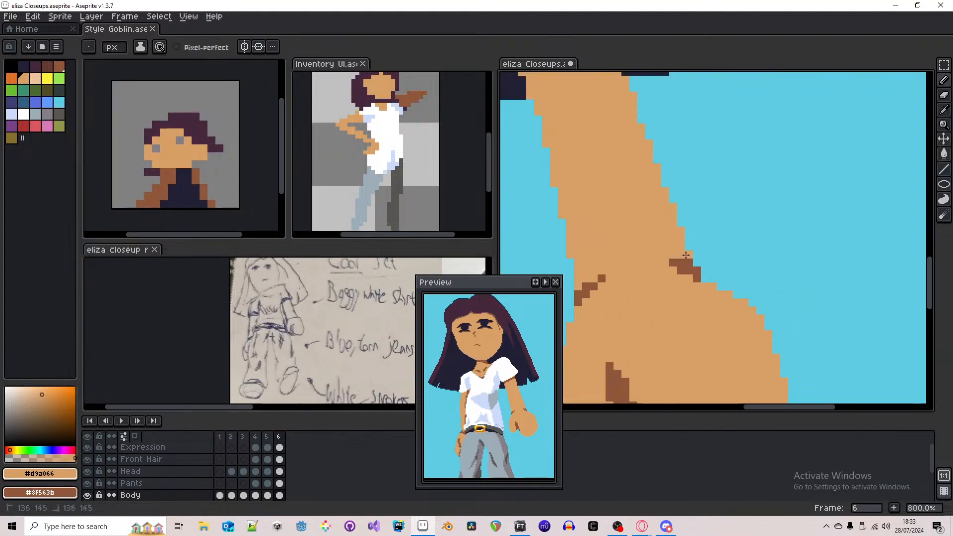
scroll(700, 223, down, 4)
scroll(700, 224, down, 1)
scroll(695, 236, up, 3)
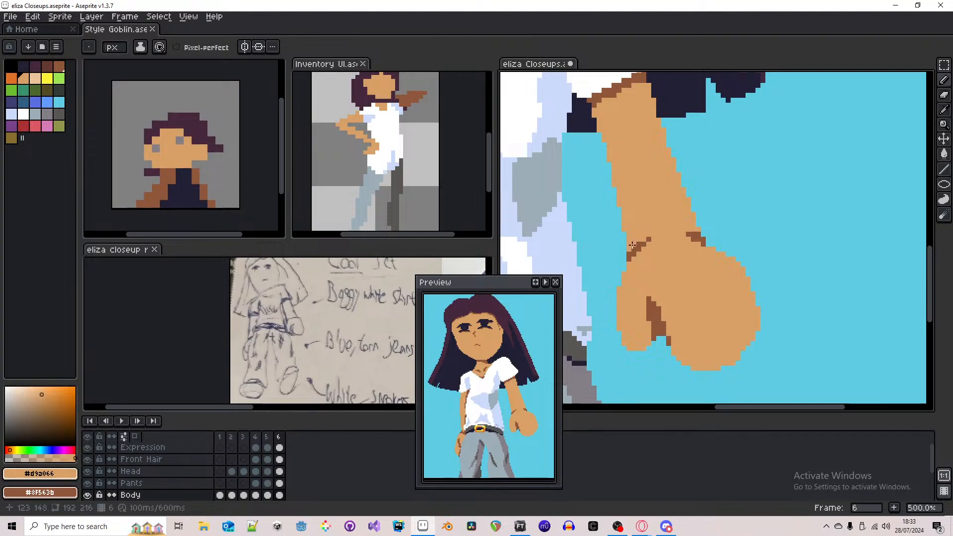
scroll(651, 233, down, 3)
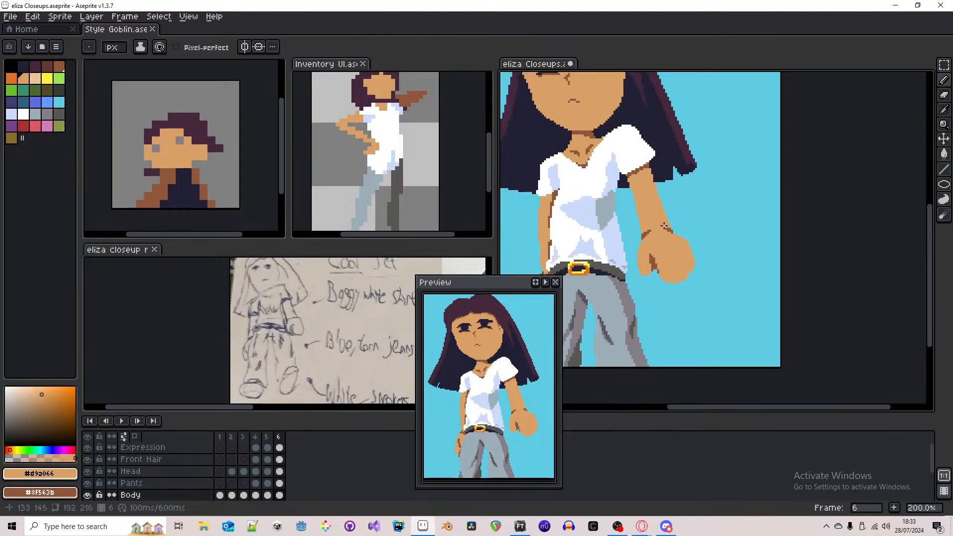
scroll(658, 229, up, 4)
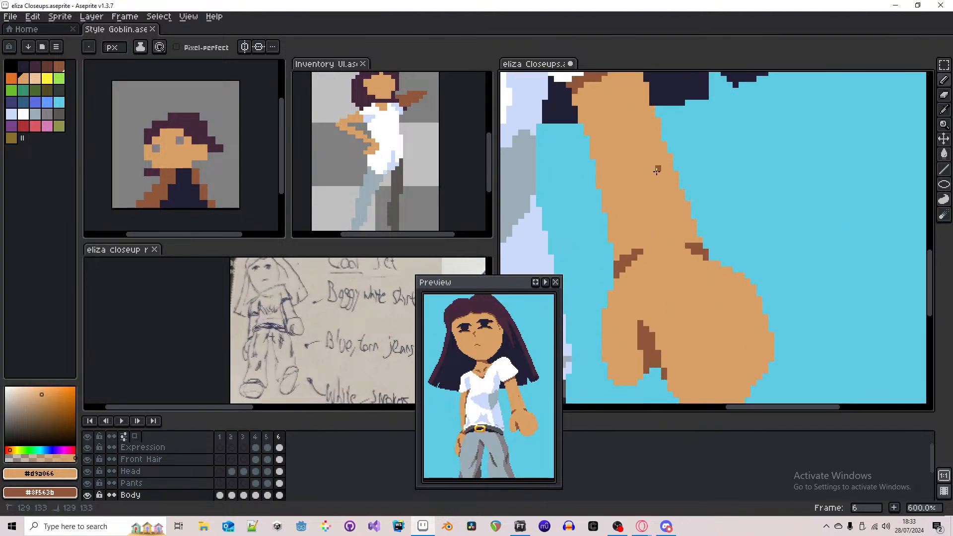
- Outline a brown #8f563b shadow along the arm's outer edge from sleeve to wrist and fill it
mouse_move(658, 168)
mouse_down()
mouse_move(698, 243)
mouse_move(641, 120)
mouse_up()
key(ctrl+z)
drag(630, 72, 650, 195)
key(g)
right_click(651, 163)
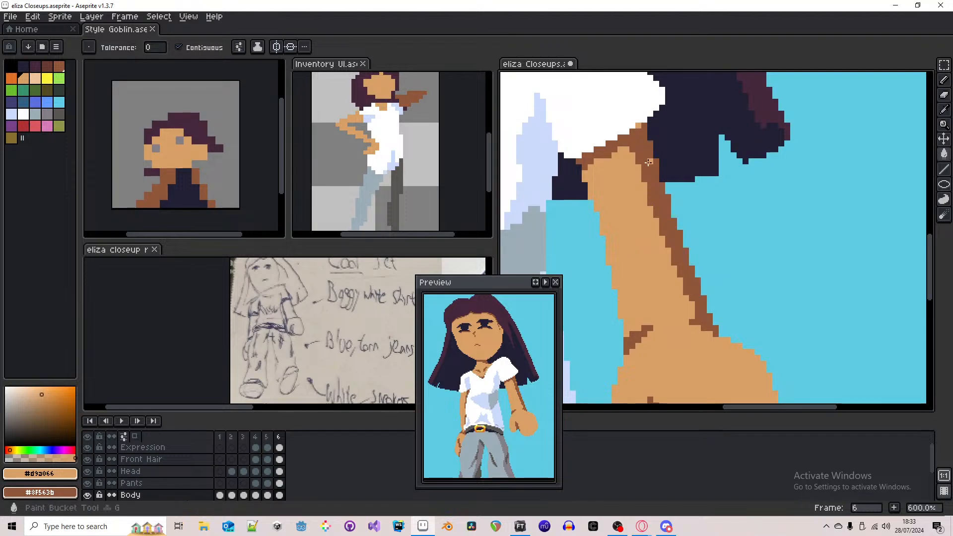
scroll(644, 146, down, 5)
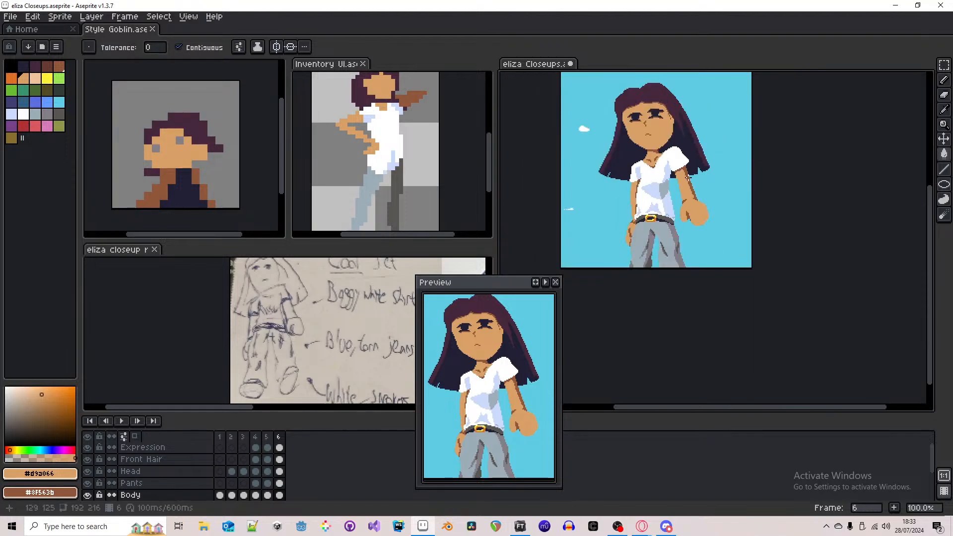
- Outline a curved brown #8f563b shadow on the hand's outer side from wrist to knuckles and fill it
scroll(691, 202, up, 4)
right_click(714, 193)
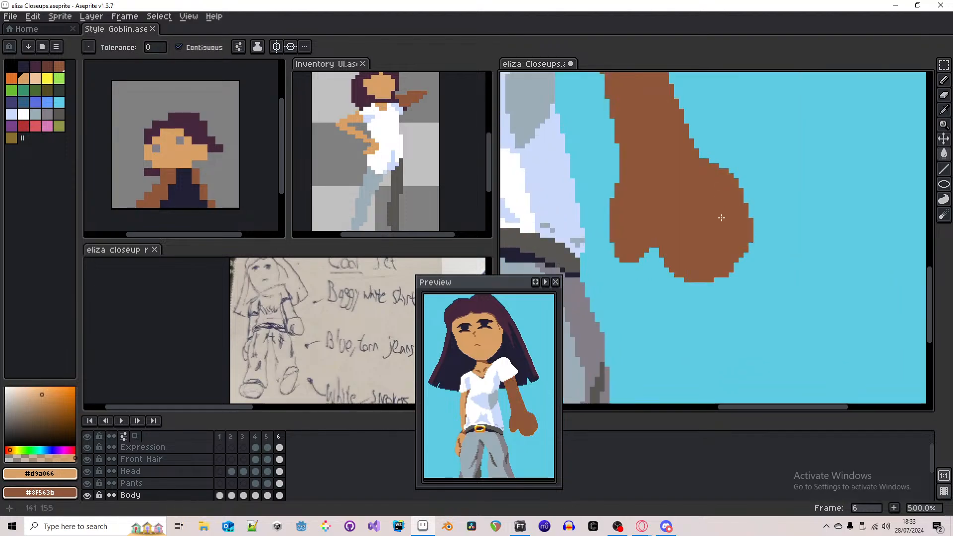
key(ctrl+z)
mouse_move(715, 188)
mouse_down()
mouse_move(722, 211)
mouse_move(709, 276)
mouse_up()
key(g)
key(b)
drag(701, 161, 721, 194)
key(g)
right_click(728, 193)
key(b)
- In frame 5, outline a brown #8f563b shadow along the outer edge of the hand on the canvas's right side and fill it
scroll(741, 219, down, 4)
key(Left)
key(Left)
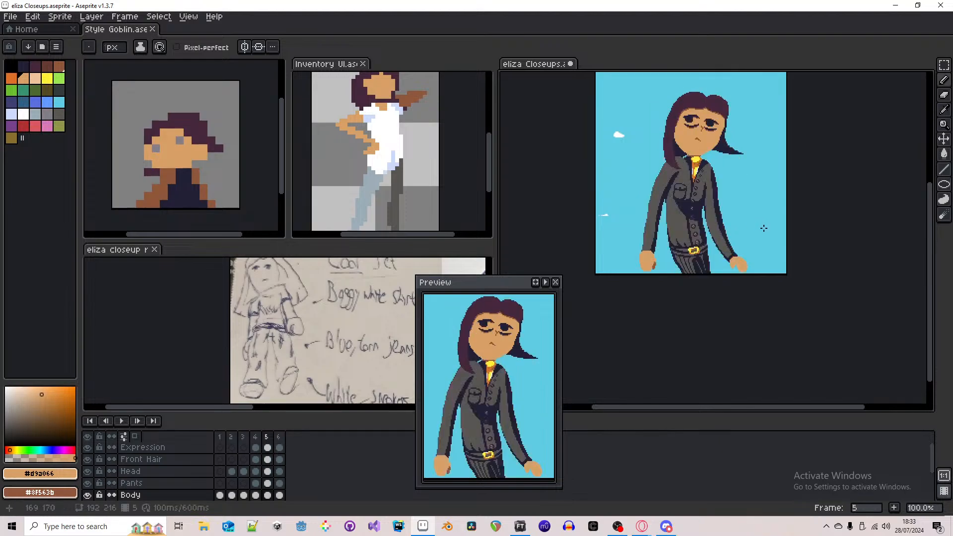
key(Right)
scroll(740, 266, up, 5)
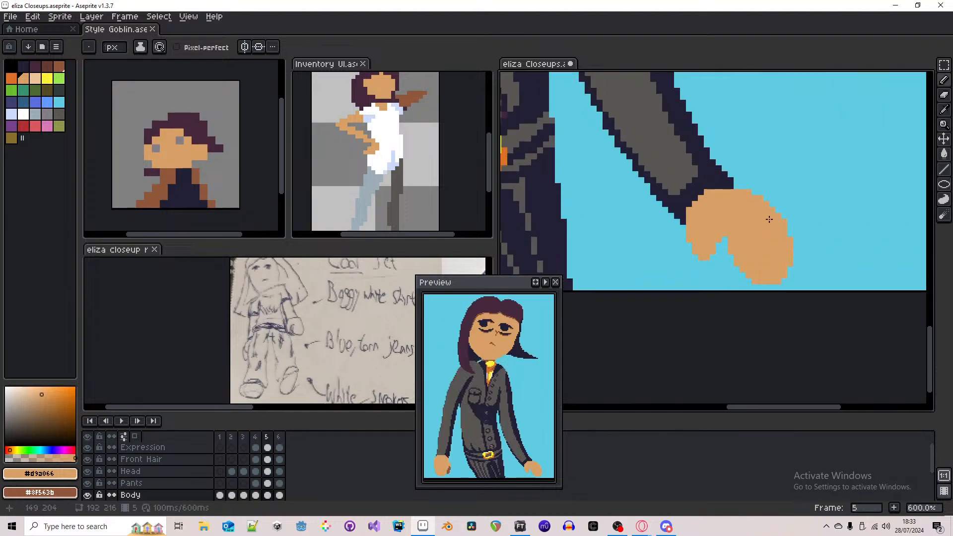
drag(766, 217, 774, 258)
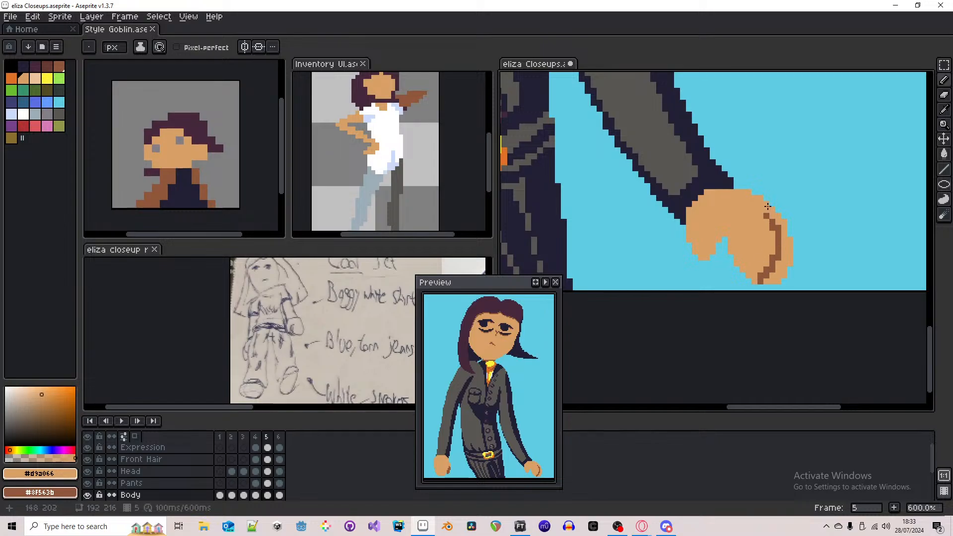
key(g)
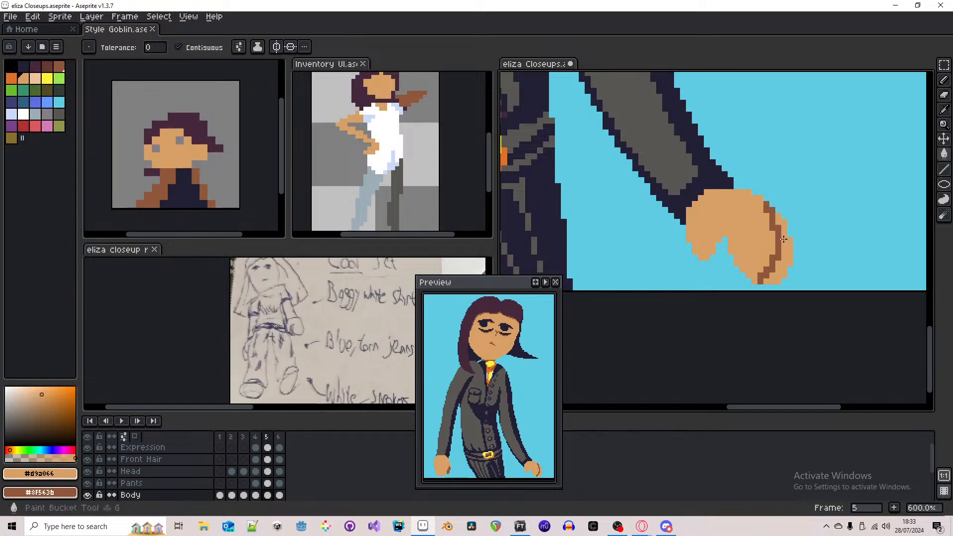
click(784, 239)
key(b)
click(753, 279)
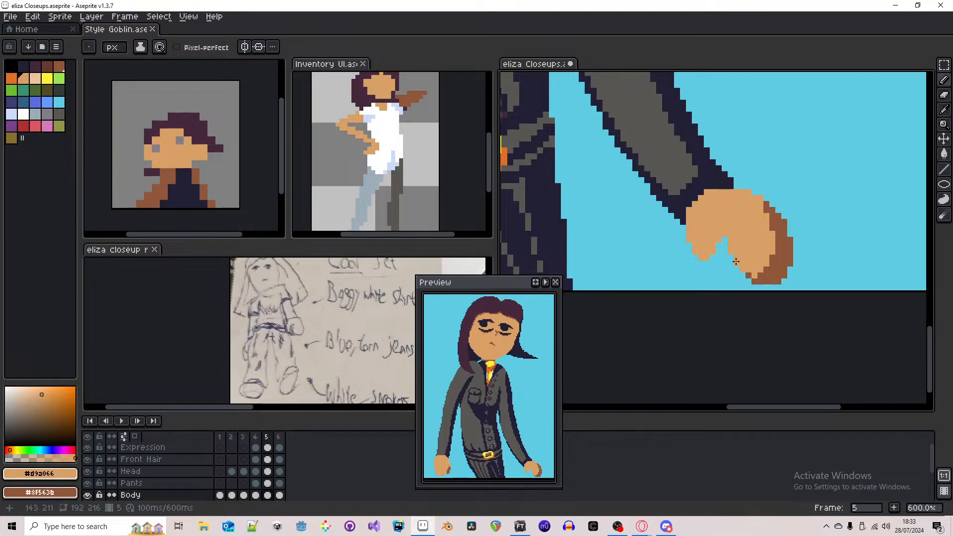
- Shade the thumb's lower edge in brown #8f563b and draw a short brown crease between the thumb and fingers
drag(720, 226, 694, 254)
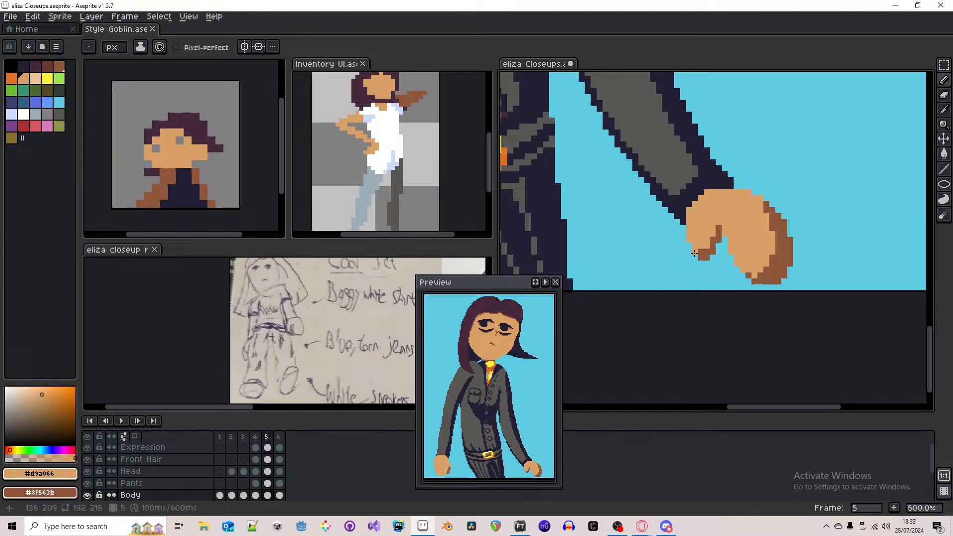
click(691, 239)
click(720, 231)
drag(723, 218, 731, 256)
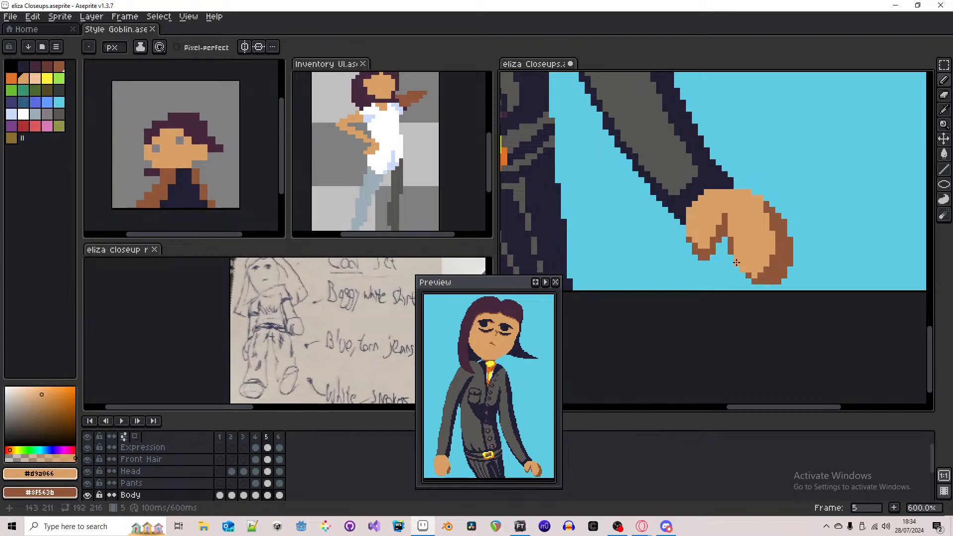
key(ctrl+z)
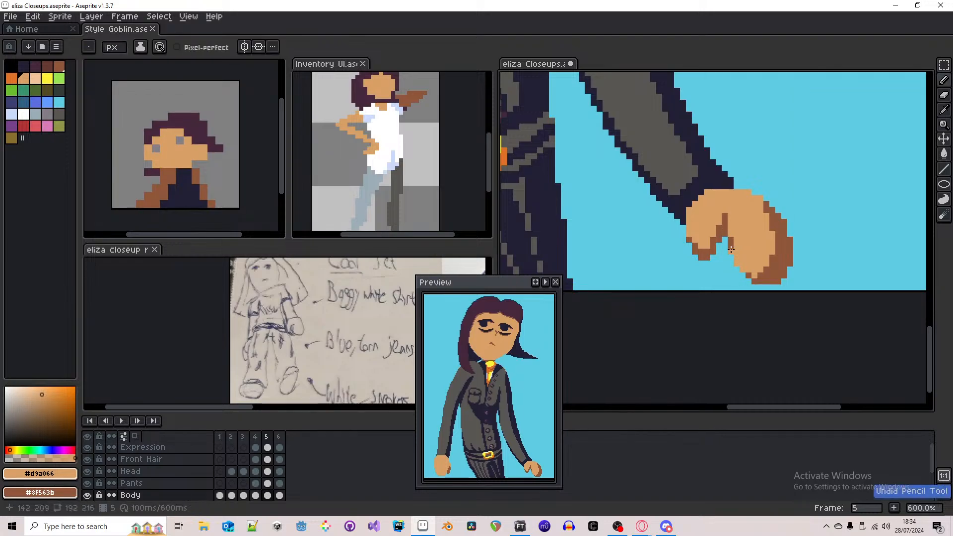
right_click(730, 249)
key(ctrl+z)
right_click(731, 250)
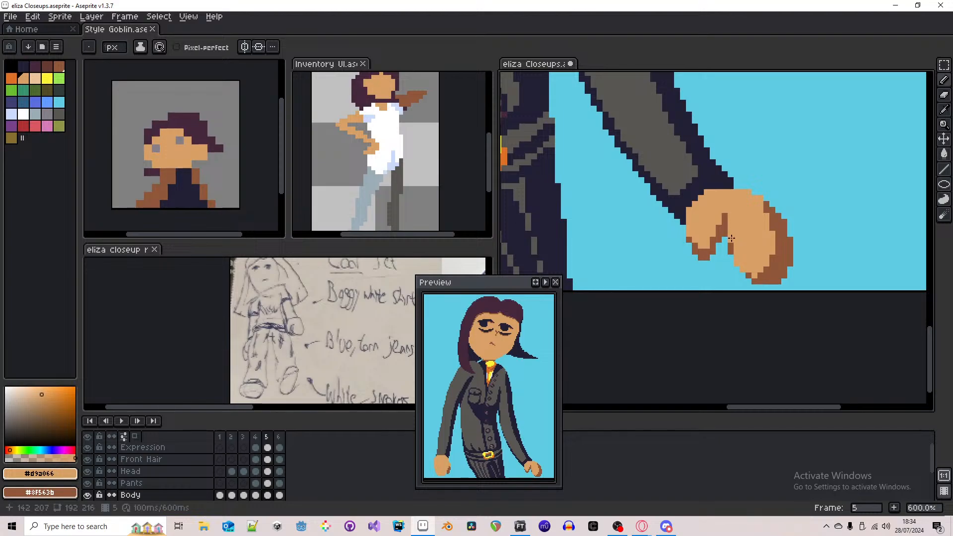
- Outline a brown #8f563b shadow across the bottom of the other hand's fist, thicken its thumb side, and fill it
scroll(732, 238, down, 4)
scroll(668, 233, up, 4)
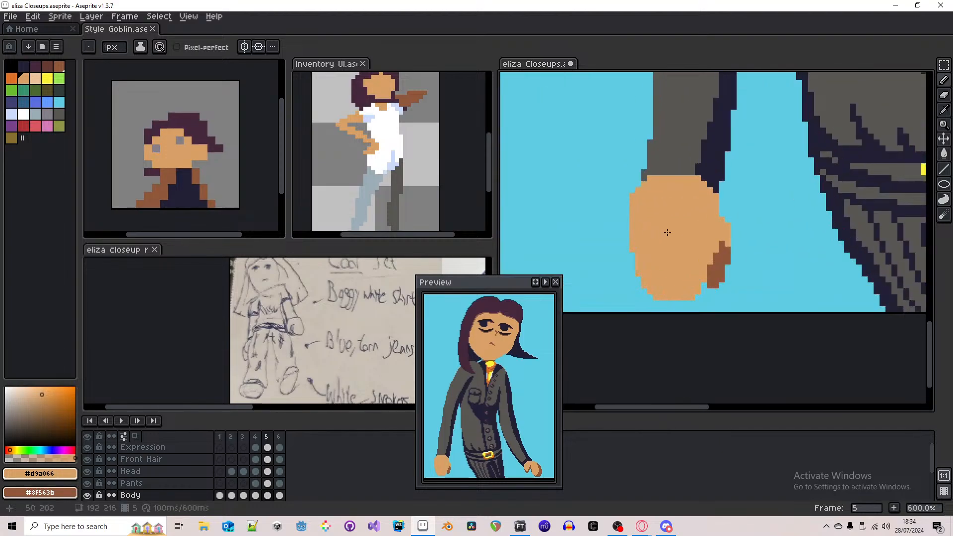
mouse_move(706, 227)
mouse_down()
mouse_move(692, 259)
mouse_move(644, 284)
mouse_move(638, 269)
mouse_up()
right_click(644, 280)
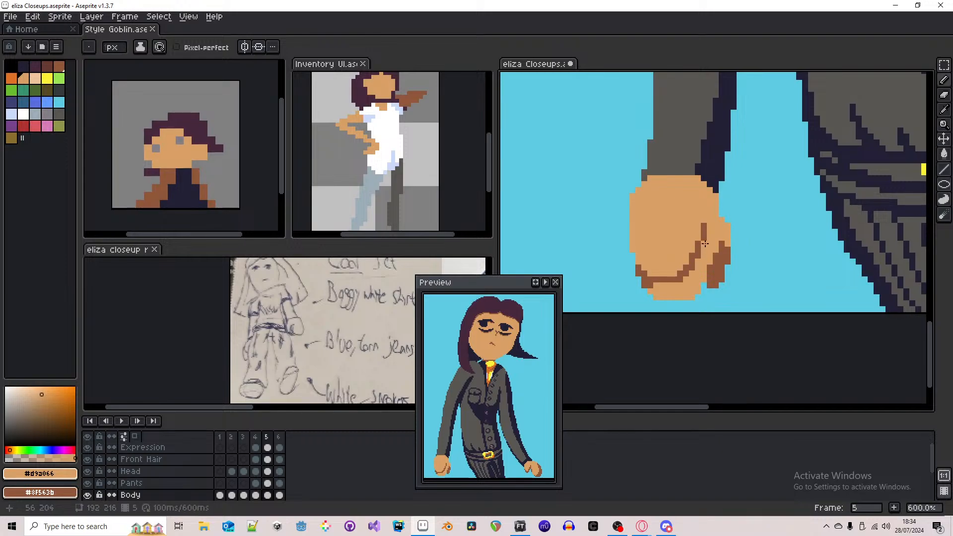
mouse_move(709, 228)
mouse_down()
mouse_move(697, 278)
mouse_move(697, 264)
mouse_up()
right_click(697, 267)
key(g)
right_click(685, 285)
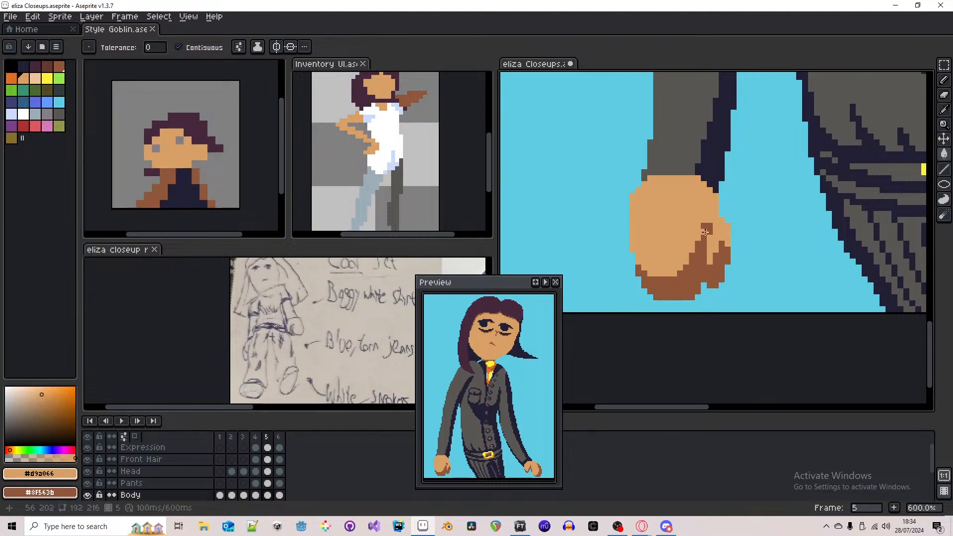
key(b)
scroll(704, 219, down, 6)
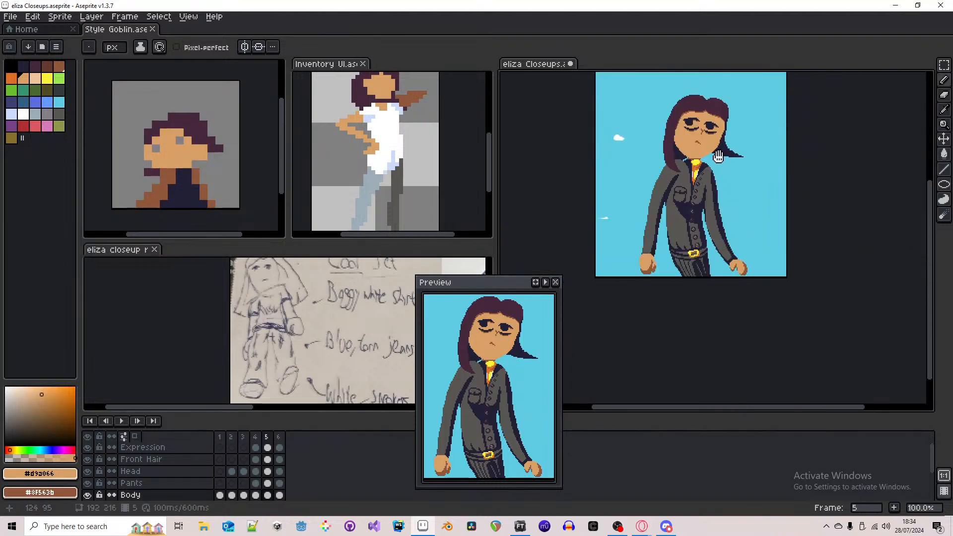
- In frame 6, outline a pale blue #cbdbfc shadow on the outer side of the open sleeve and fill it
key(Right)
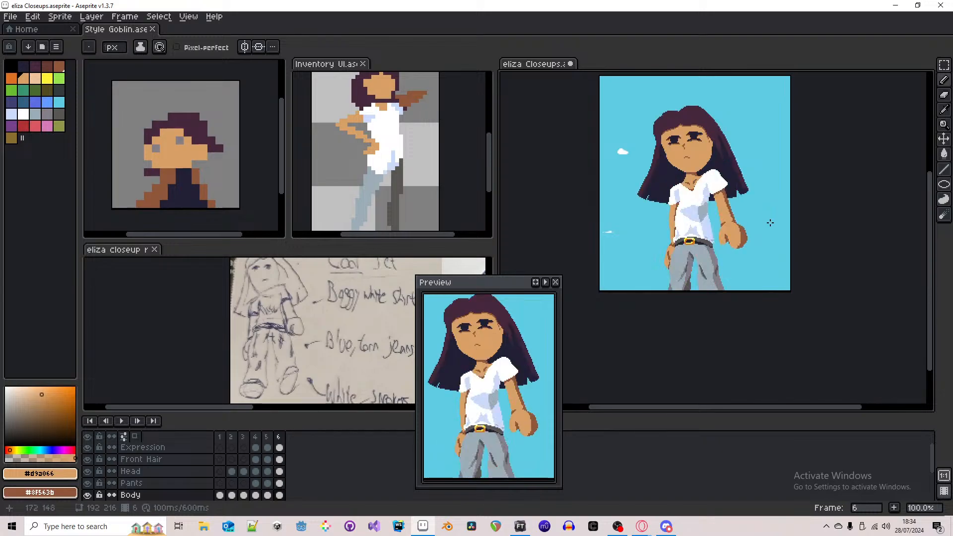
scroll(741, 208, up, 1)
scroll(744, 218, down, 1)
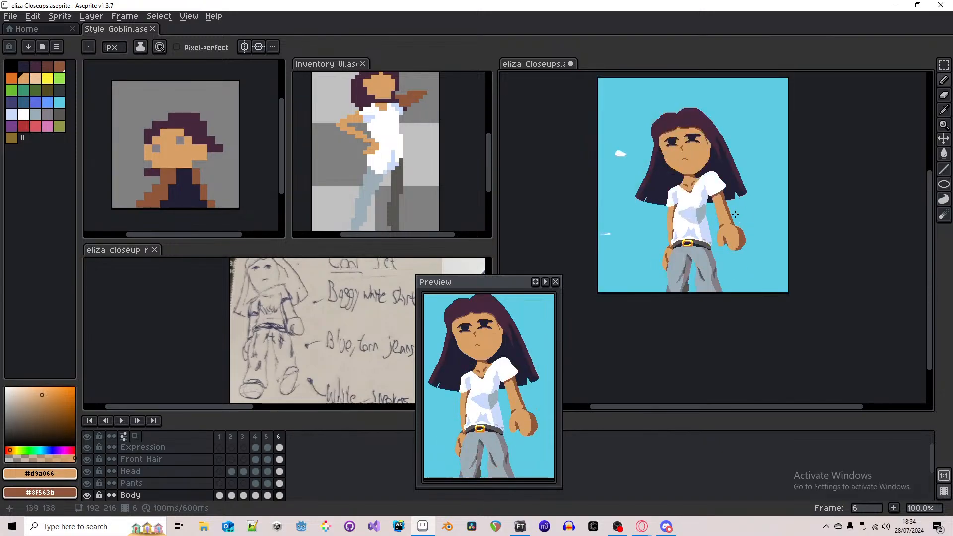
scroll(723, 185, up, 1)
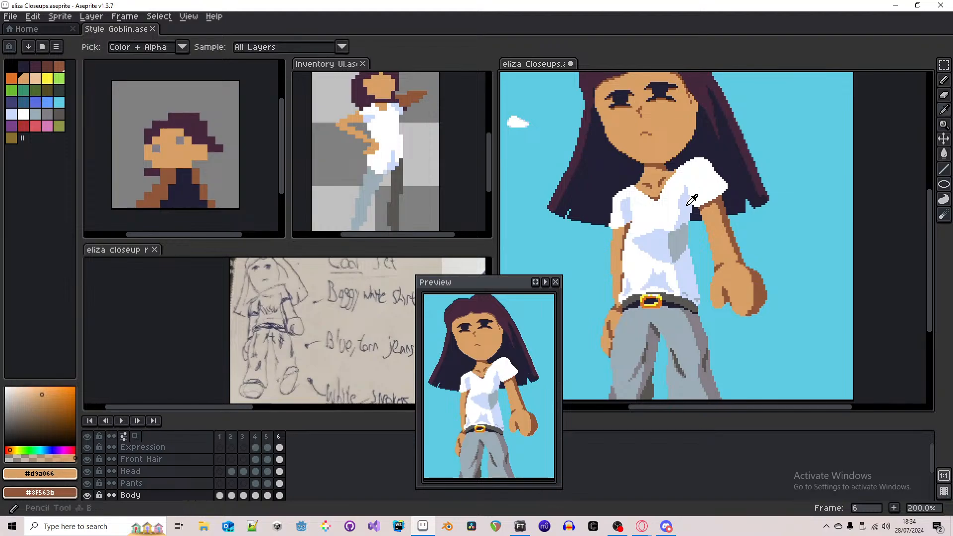
alt+click(713, 196)
scroll(720, 188, up, 4)
drag(698, 237, 689, 188)
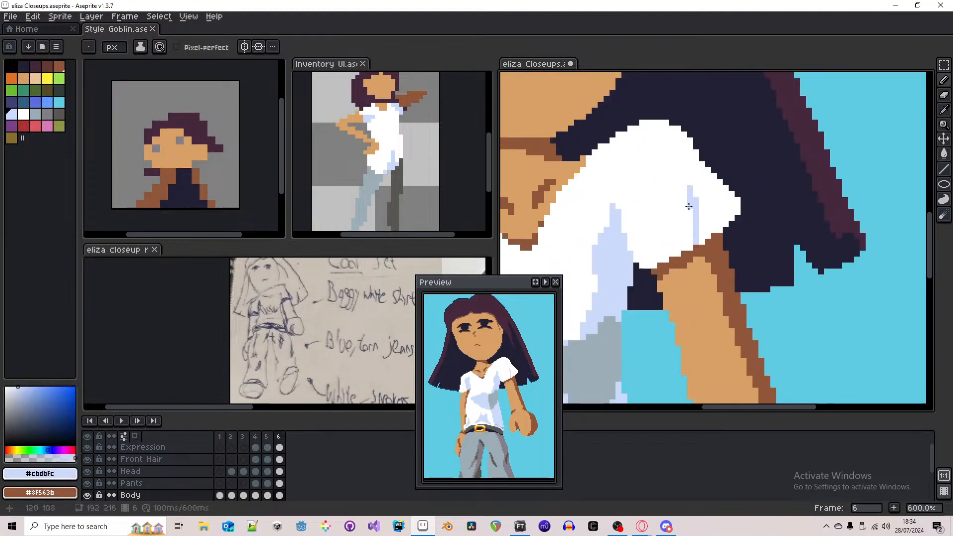
key(ctrl+z)
mouse_move(696, 230)
mouse_down()
mouse_move(692, 174)
mouse_move(666, 123)
mouse_up()
drag(701, 225, 737, 200)
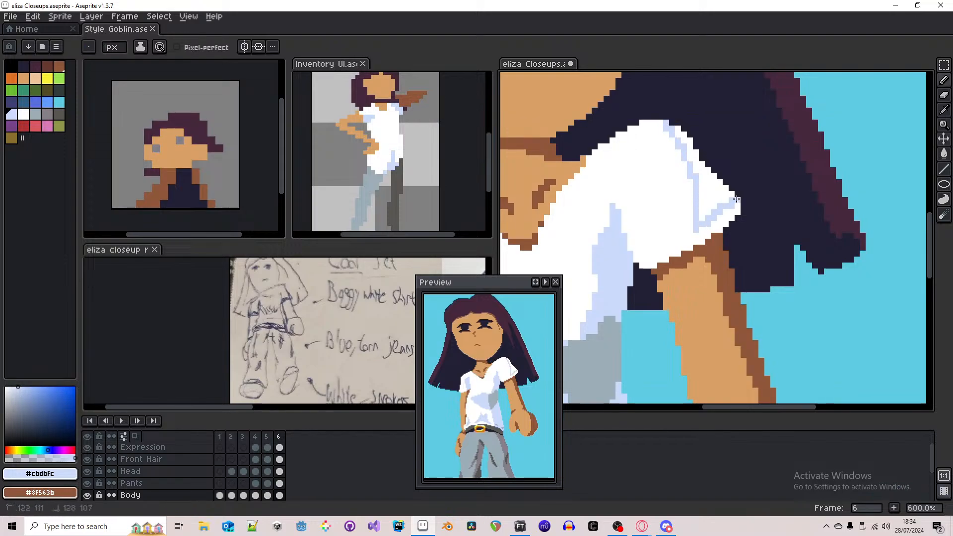
key(g)
click(718, 196)
scroll(719, 196, down, 3)
scroll(705, 193, up, 3)
key(b)
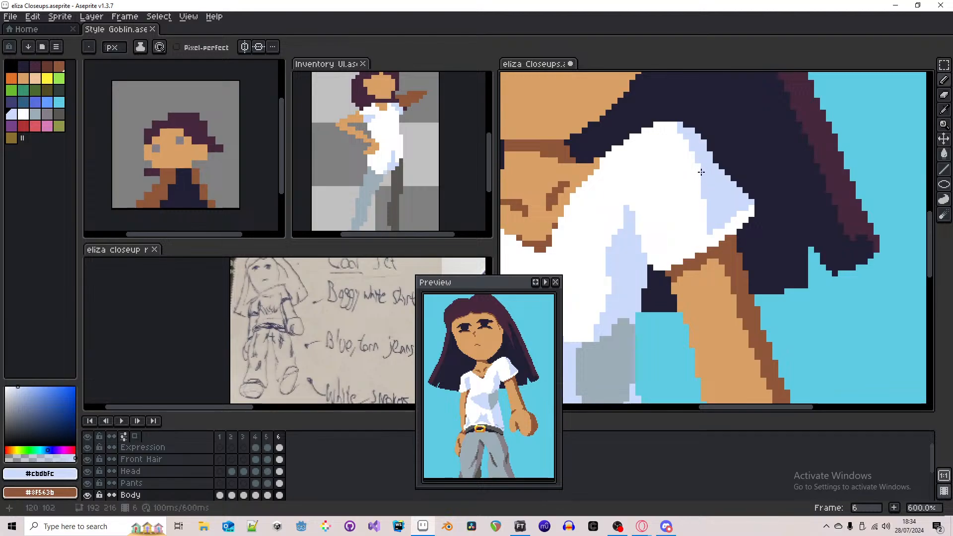
- Retouch the sleeve's hem with white #ffffff and pale blue #cbdbfc, and erase the sleeve's pointed outer tip
scroll(700, 167, down, 2)
scroll(705, 174, up, 1)
scroll(710, 179, down, 3)
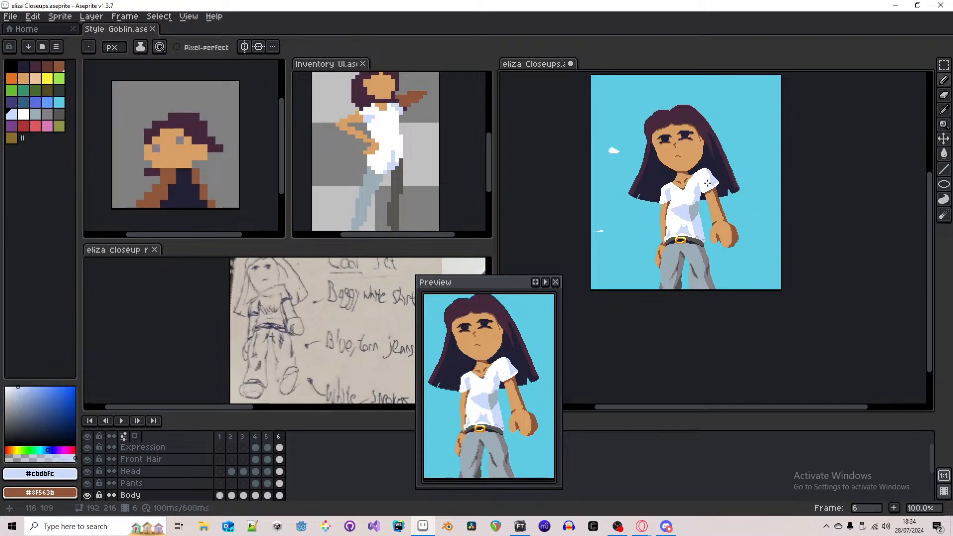
scroll(718, 188, up, 4)
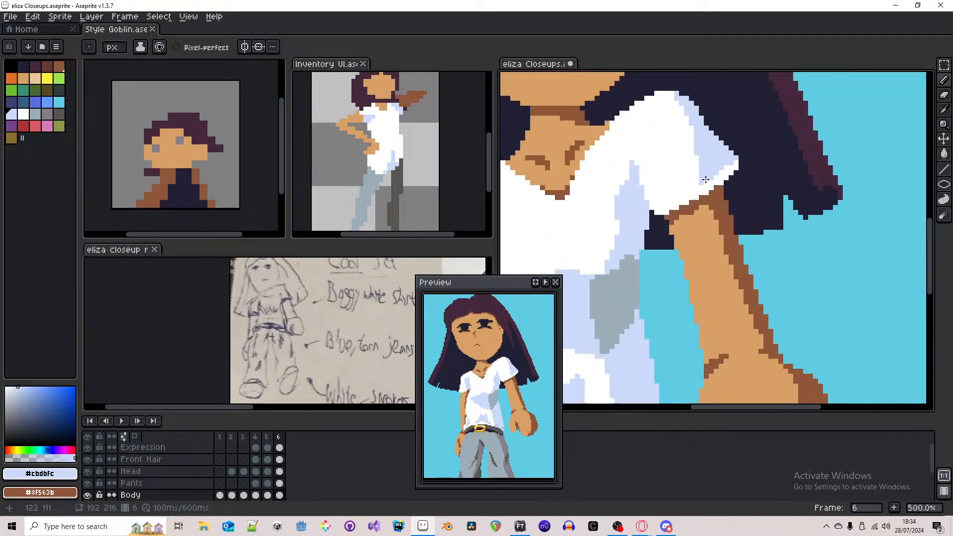
alt+click(705, 195)
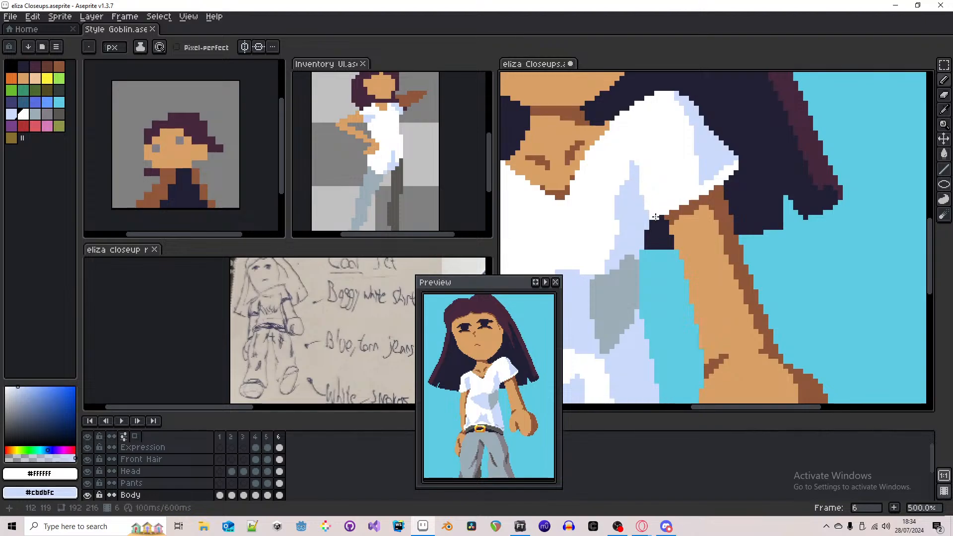
key(e)
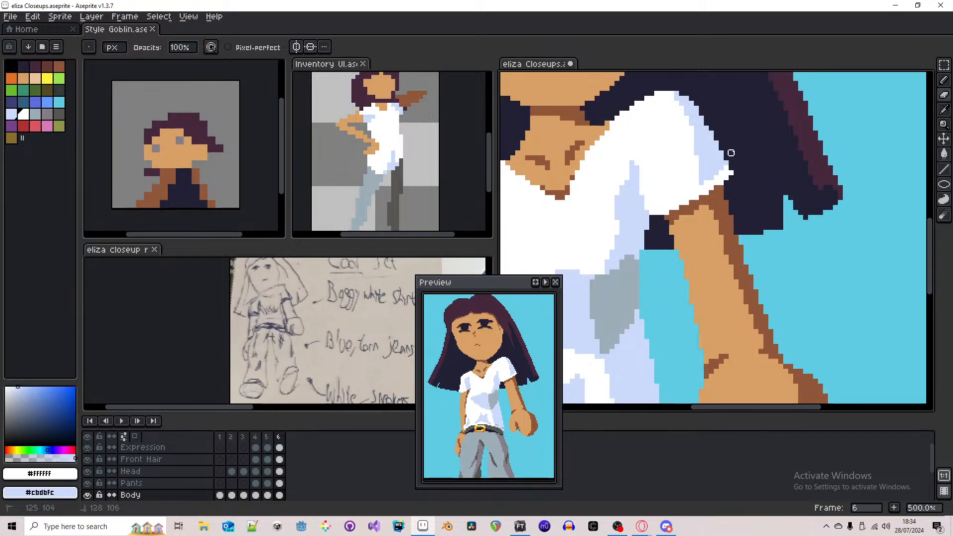
scroll(742, 169, down, 3)
scroll(753, 180, down, 1)
- Select the shaded hand with a rectangular marquee and add the lower forearm to the selection
key(m)
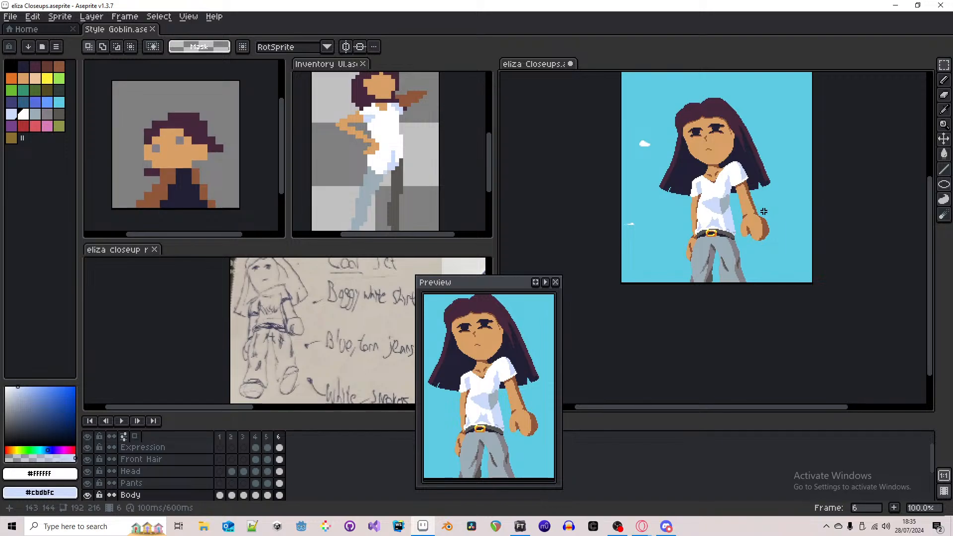
drag(764, 212, 759, 212)
scroll(763, 222, up, 2)
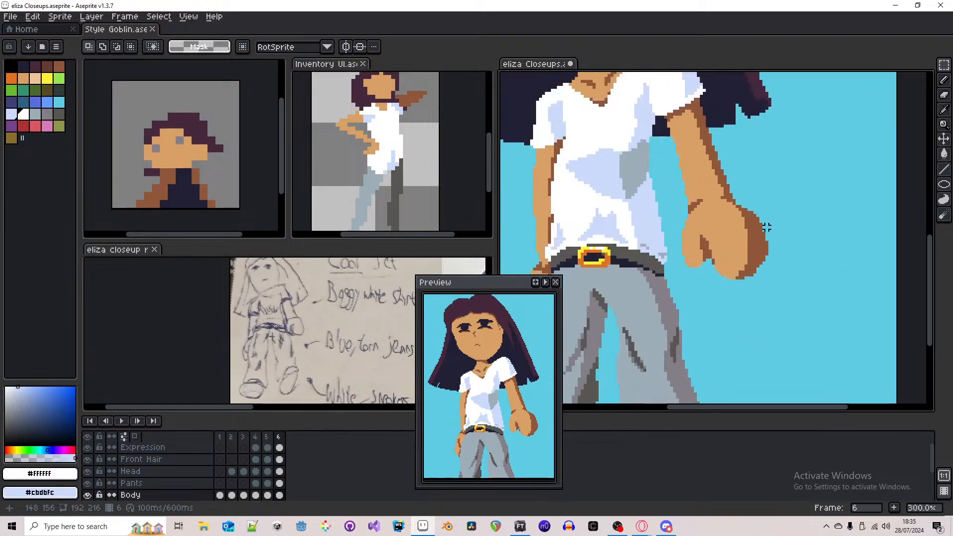
drag(785, 293, 677, 168)
scroll(688, 147, up, 2)
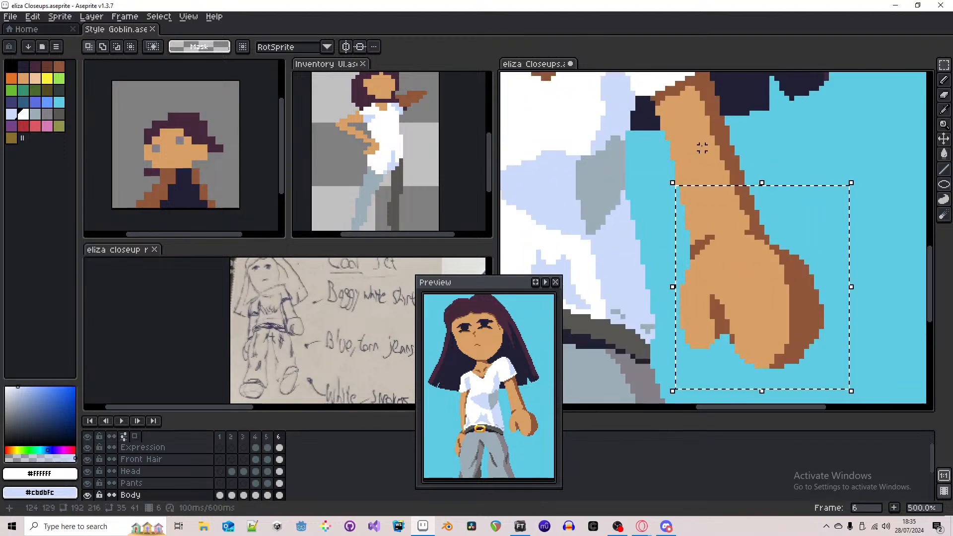
shift+drag(777, 138, 652, 213)
drag(681, 141, 703, 227)
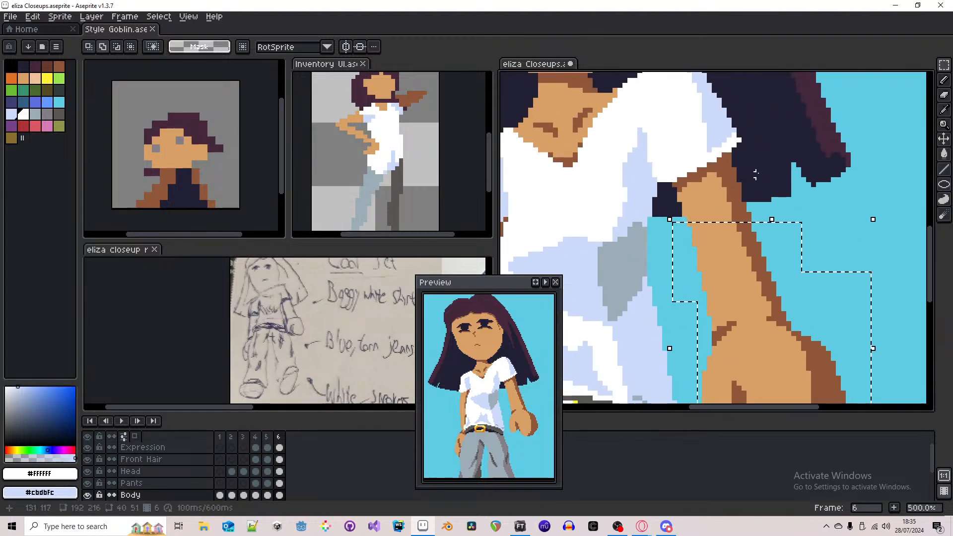
- Extend the selection up the rest of the arm, following the sleeve's slanted hem in small rectangles
shift+drag(769, 184, 669, 229)
scroll(685, 179, up, 4)
shift+drag(670, 179, 924, 201)
shift+drag(657, 164, 925, 211)
shift+drag(621, 147, 891, 178)
shift+drag(653, 131, 828, 147)
shift+drag(684, 115, 732, 99)
scroll(732, 105, down, 3)
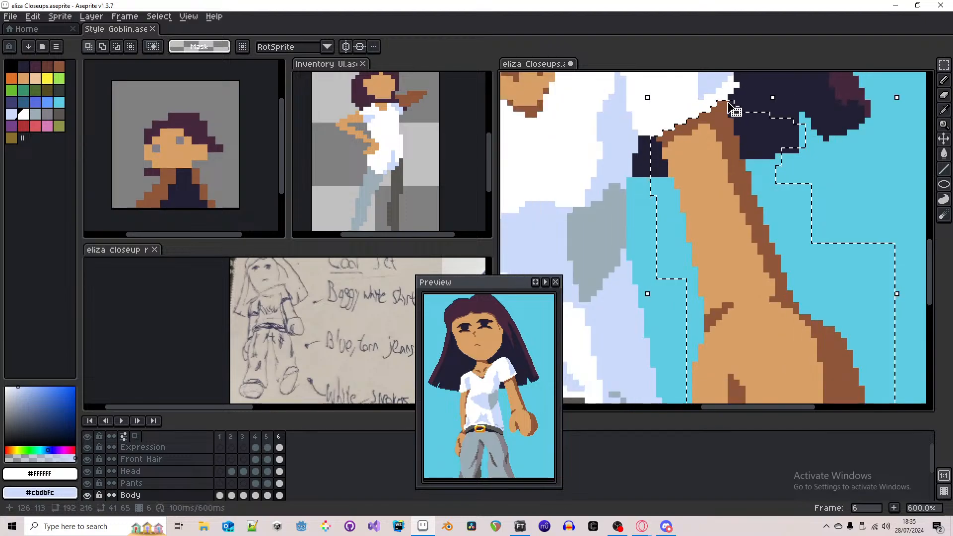
- Nudge the selected arm one pixel down and one pixel left, apply the move, pick brown #8f563b and save the sprite
scroll(718, 113, down, 2)
key(Down)
key(Left)
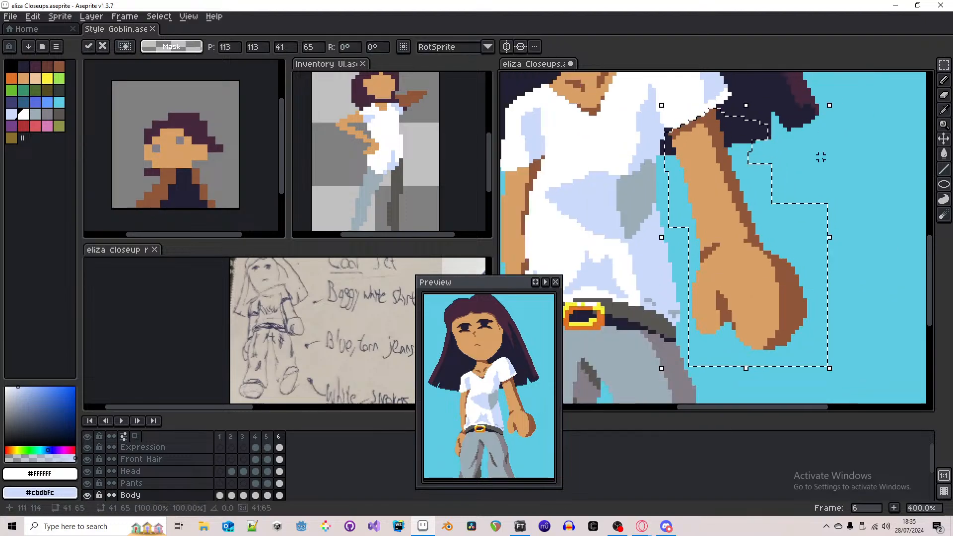
key(Return)
scroll(645, 124, up, 1)
alt+click(679, 124)
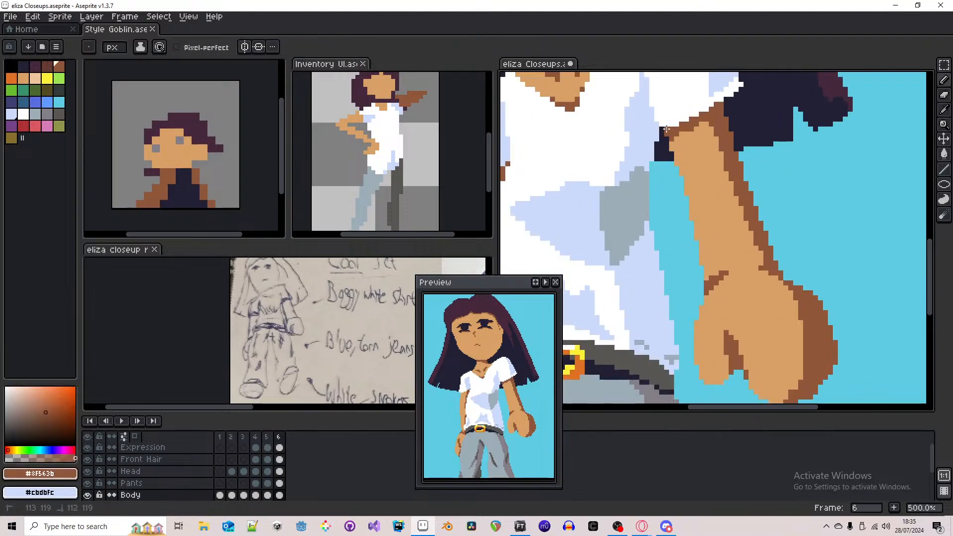
scroll(761, 240, down, 4)
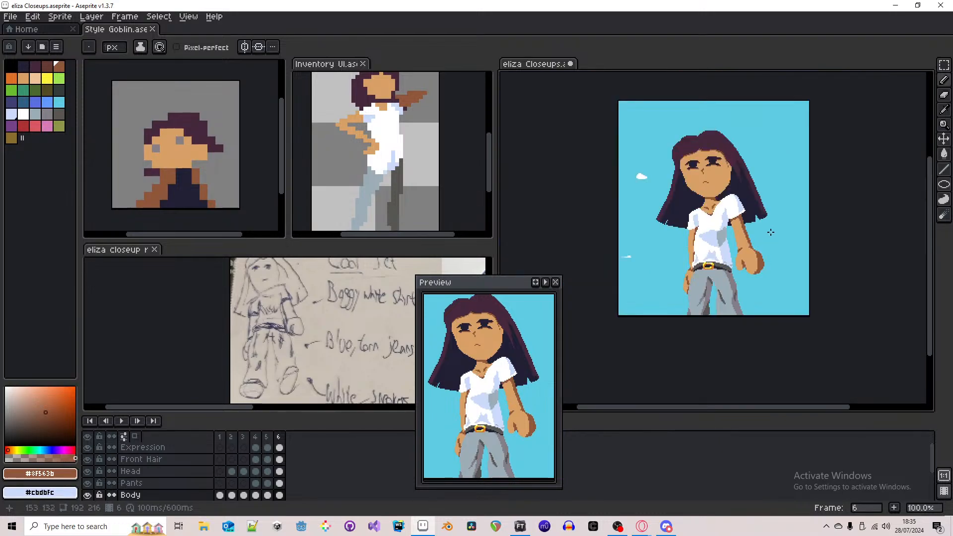
key(ctrl+s)
- Trim the inner edge of the smaller sleeve's pale blue shadow with white #ffffff, undoing the first stroke
drag(831, 244, 843, 250)
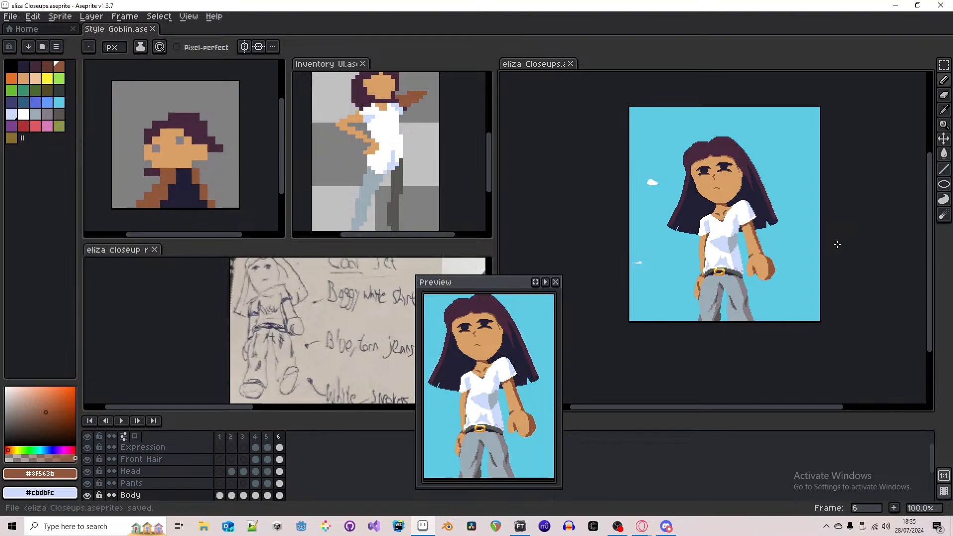
alt+click(747, 232)
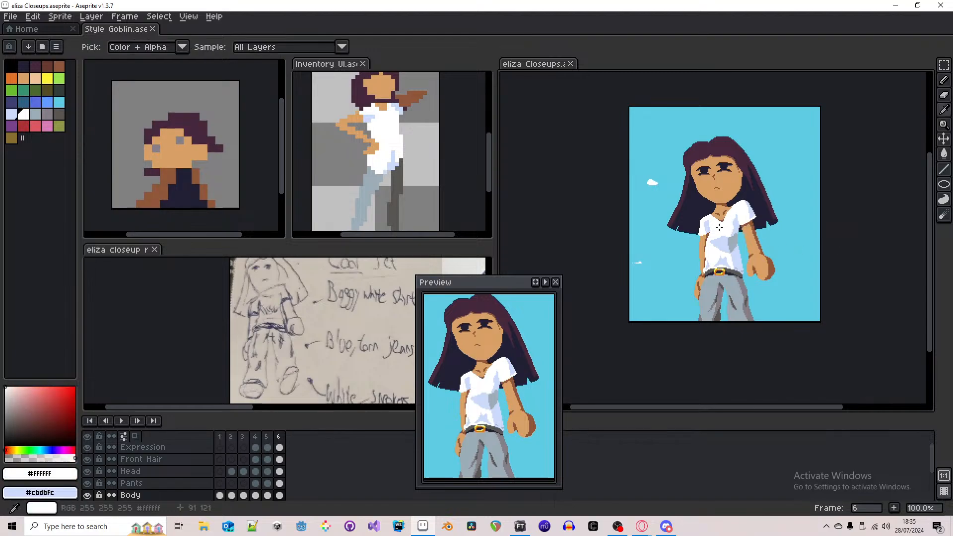
scroll(702, 219, up, 8)
scroll(121, 47, up, 3)
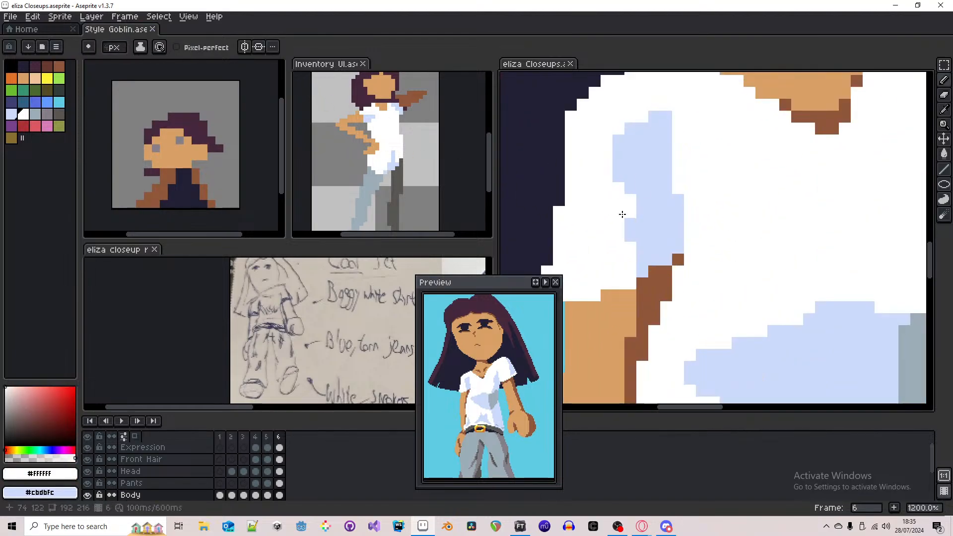
drag(715, 200, 687, 264)
scroll(695, 258, down, 8)
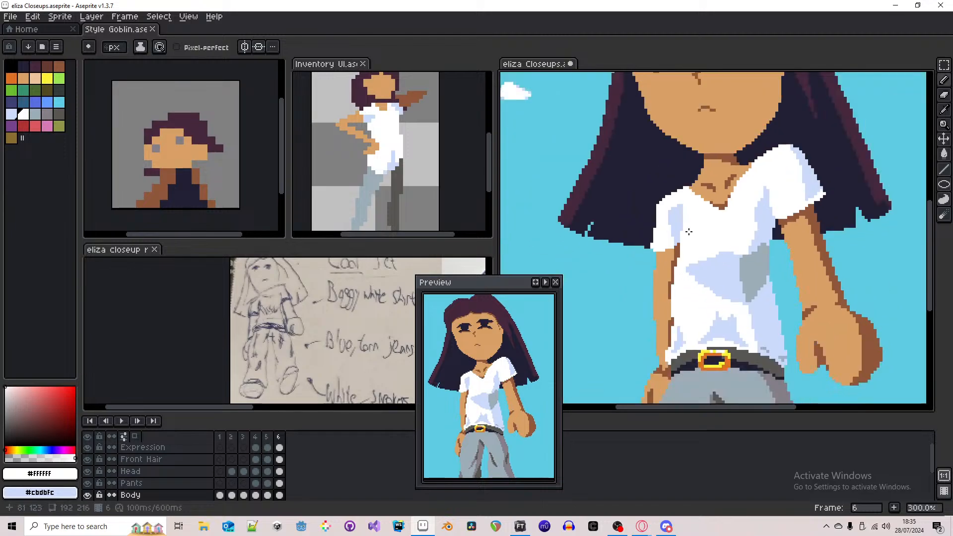
scroll(718, 217, up, 4)
key(ctrl+s)
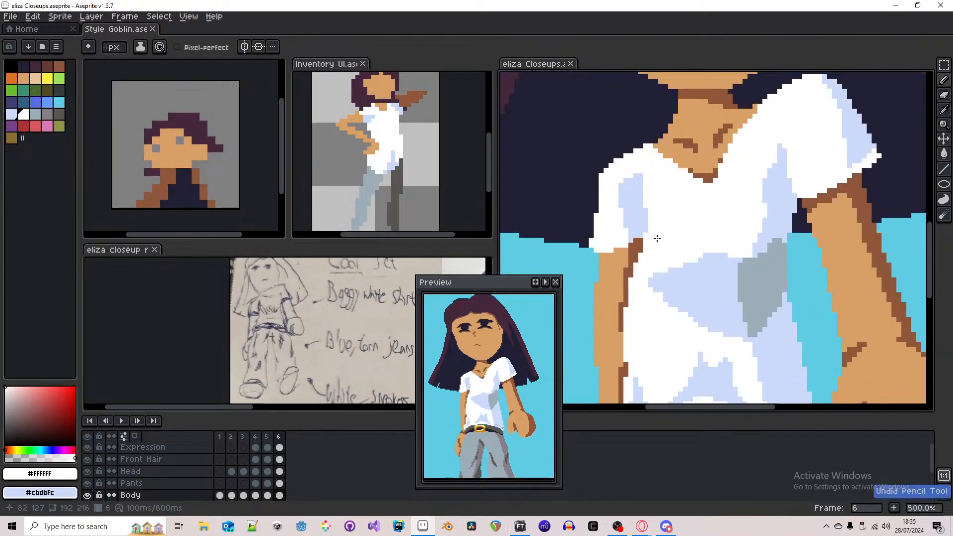
drag(651, 203, 651, 194)
scroll(651, 199, down, 4)
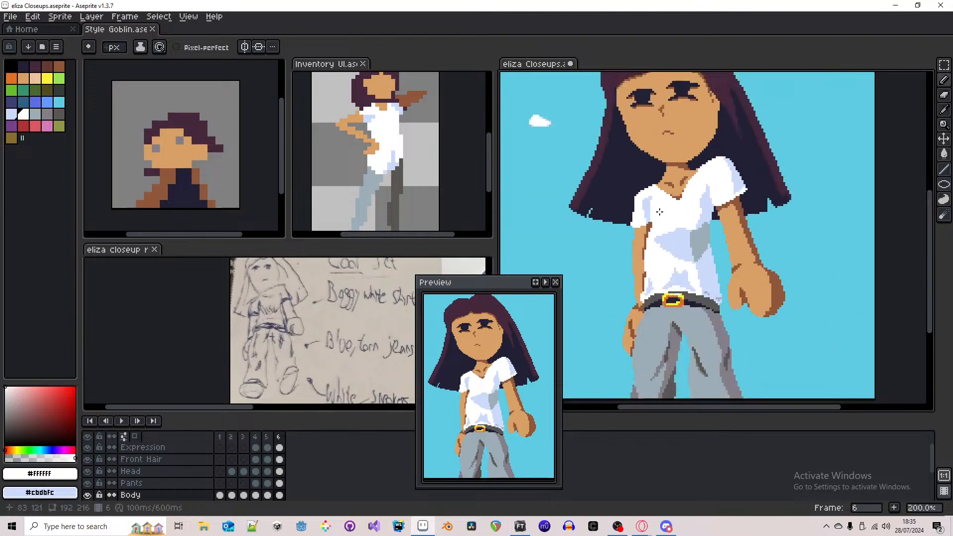
- Pick pale blue #cbdbfc from the smaller sleeve's shadow, check the shirt's shading and save the sprite
scroll(653, 195, up, 4)
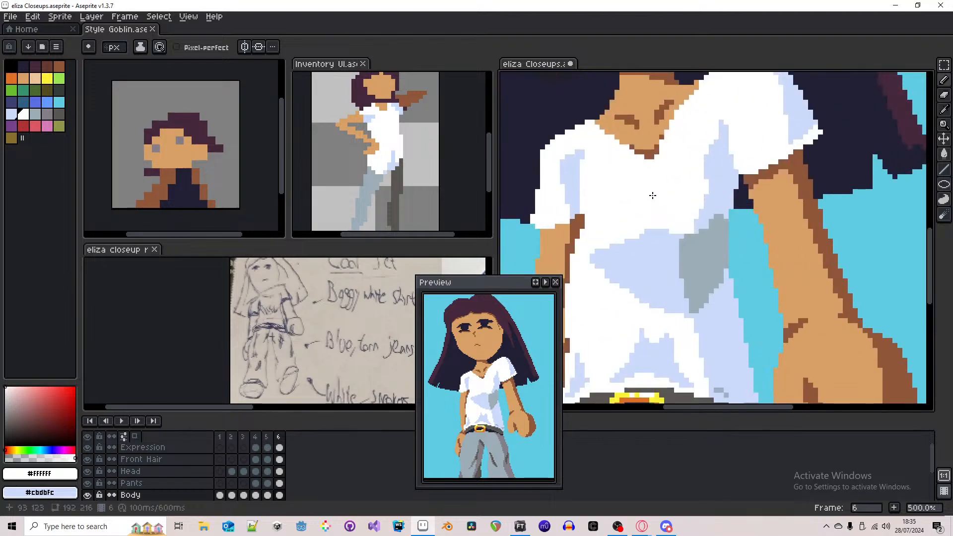
alt+click(574, 164)
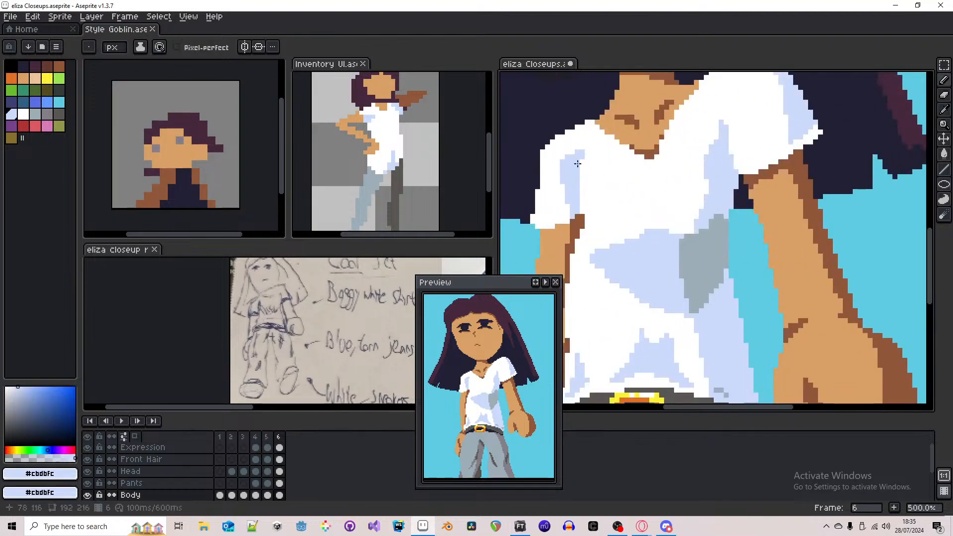
scroll(646, 206, down, 4)
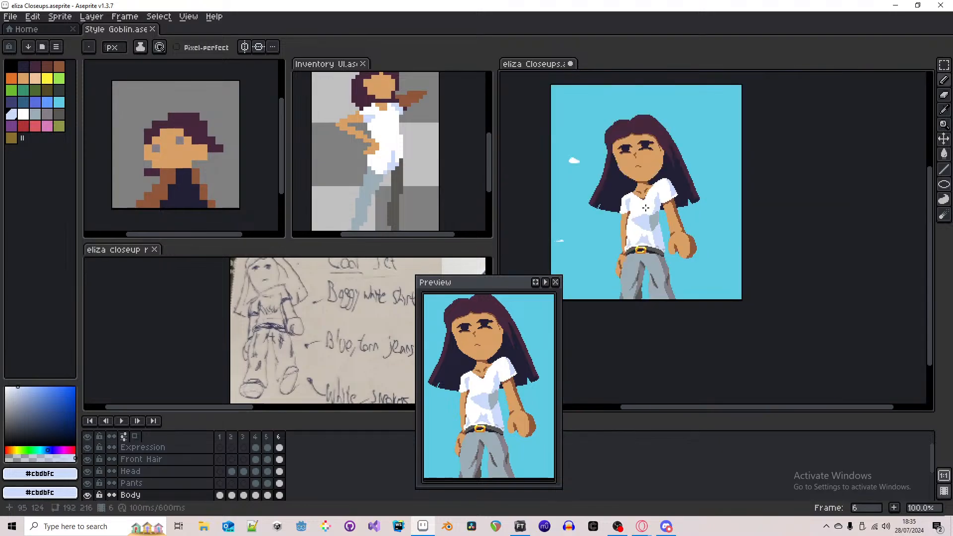
scroll(663, 203, up, 4)
scroll(670, 219, down, 3)
scroll(670, 219, down, 1)
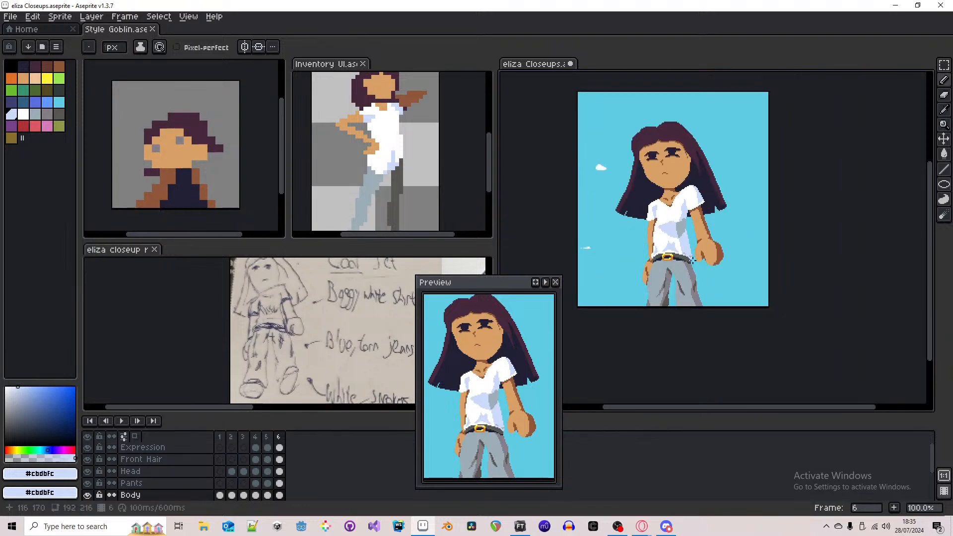
key(ctrl+s)
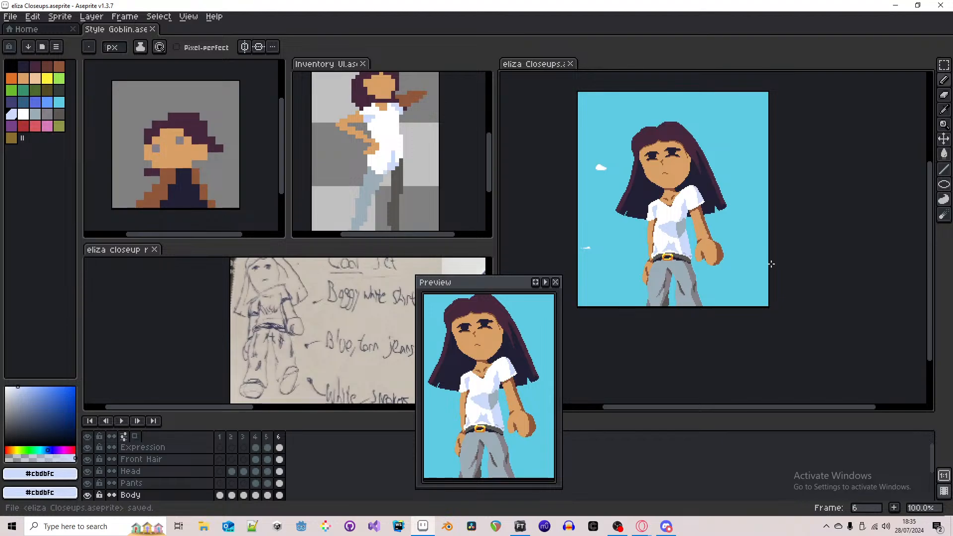
- Compare the figure in frame 6 with the finished closeups in frames 5 and 4
key(comma)
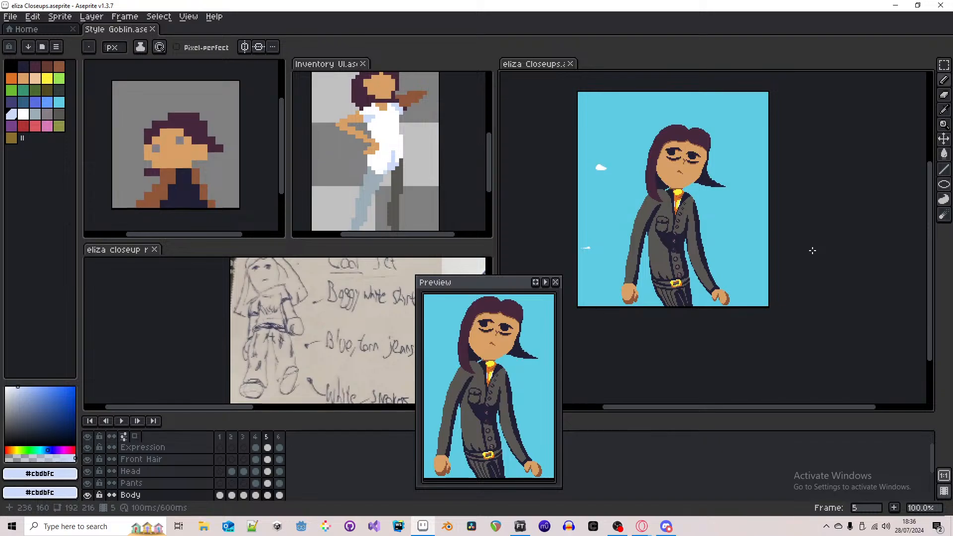
key(comma)
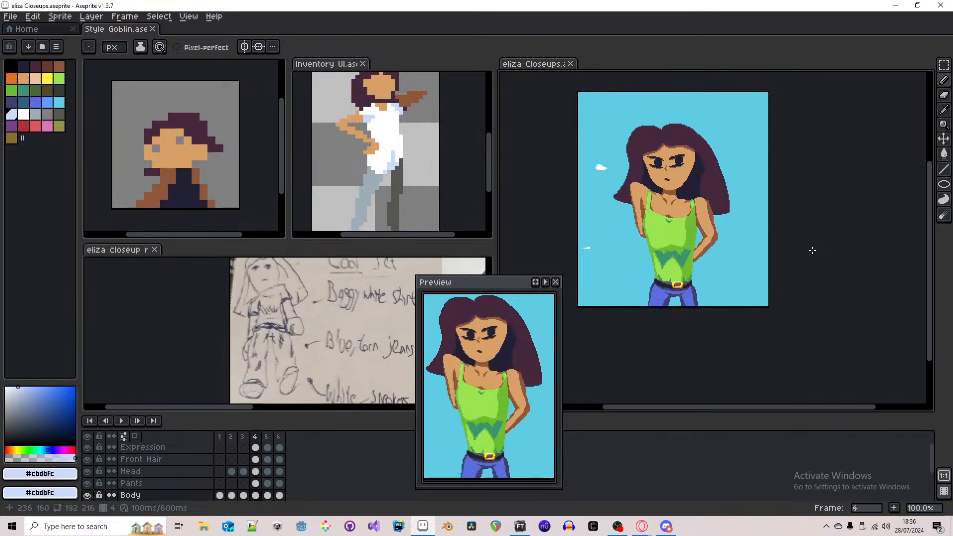
key(period)
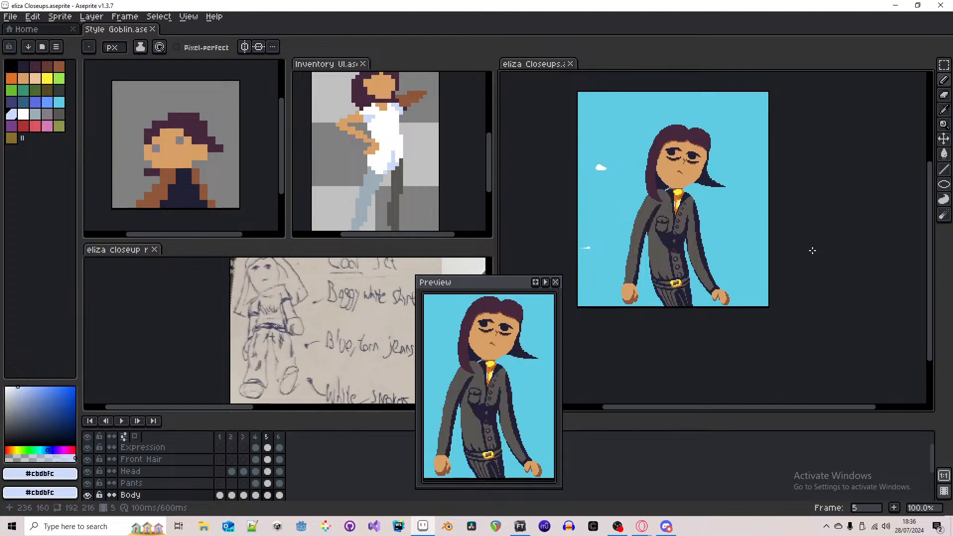
key(period)
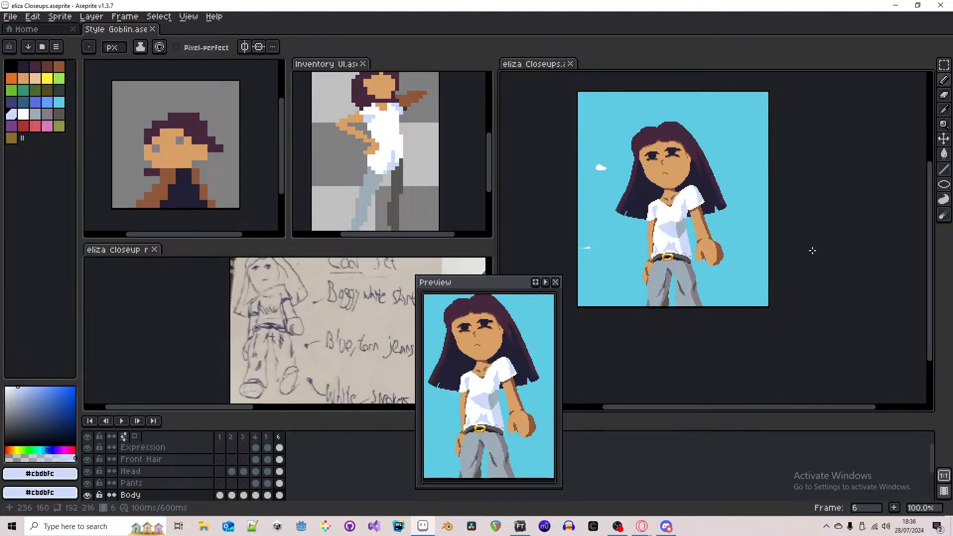
- On frame 6's Head layer, paint brown #8f563b shadow along the hairline by the outer eye and pick skin tone #d9a066 as secondary colour
key(Up)
key(Up)
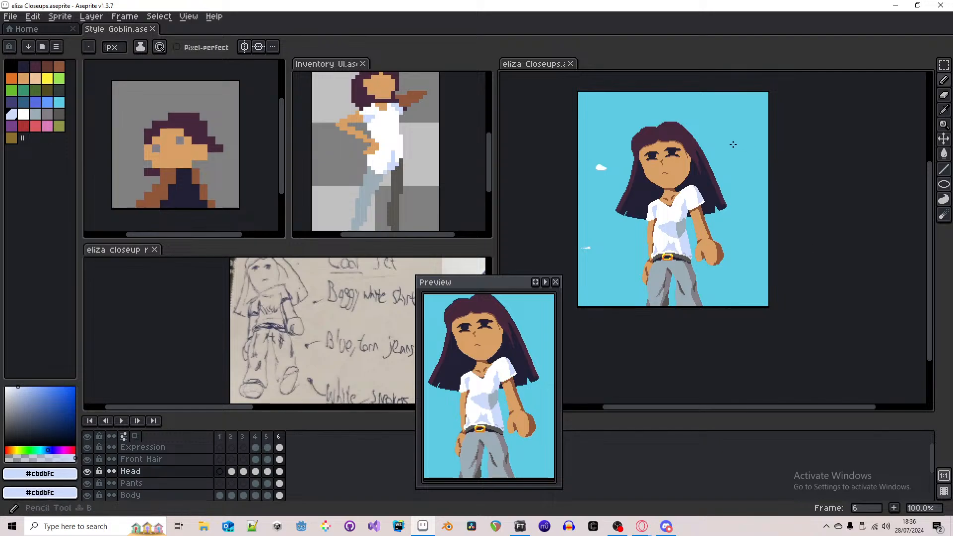
scroll(704, 144, up, 1)
scroll(688, 154, up, 2)
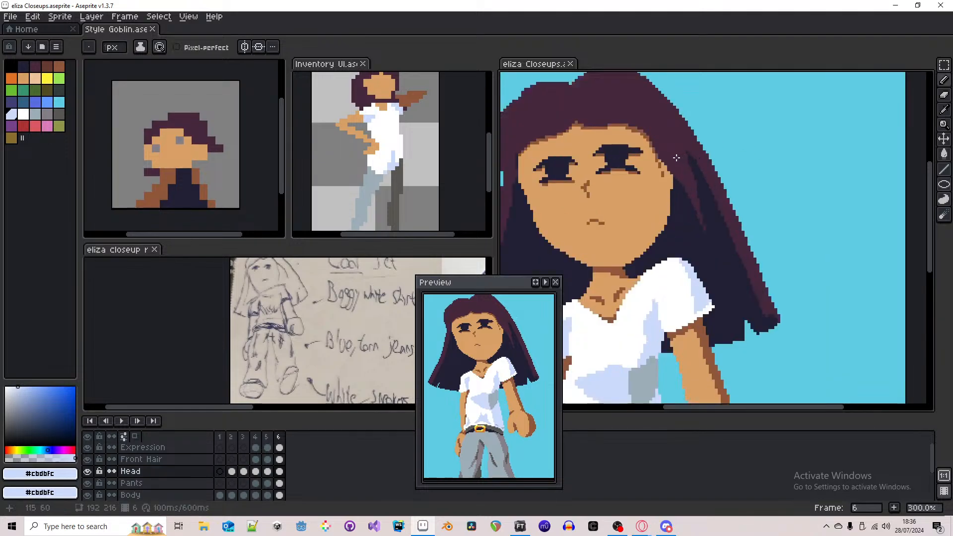
scroll(656, 145, up, 3)
alt+click(635, 171)
mouse_move(644, 193)
mouse_down()
mouse_move(697, 255)
mouse_move(692, 263)
mouse_move(659, 245)
mouse_move(628, 186)
mouse_move(695, 263)
mouse_move(645, 203)
mouse_up()
alt+right_click(675, 251)
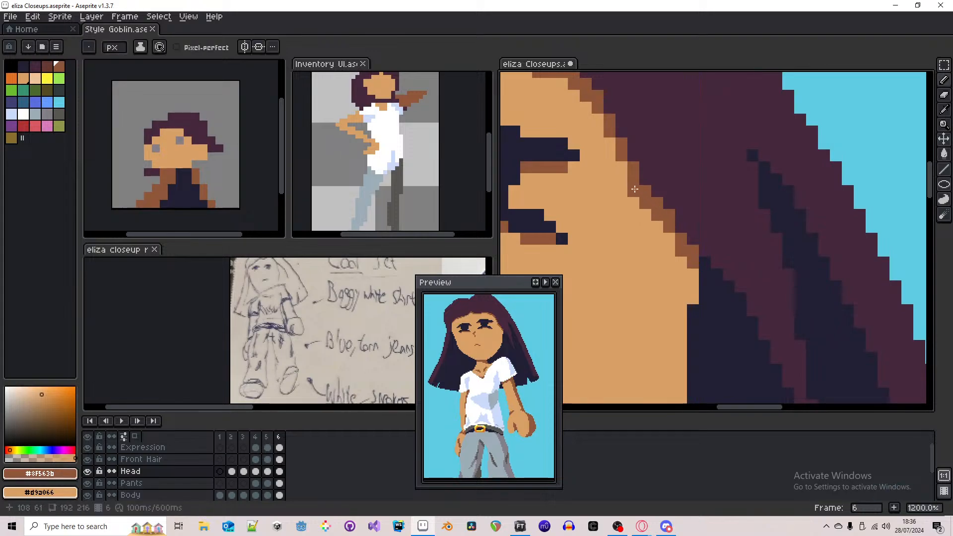
- Thicken the brown #8f563b shadow under the fringe across the forehead, undoing the last pixel
mouse_move(620, 155)
mouse_down()
mouse_move(695, 244)
mouse_move(846, 297)
mouse_up()
mouse_move(744, 209)
mouse_down()
mouse_move(661, 203)
mouse_move(640, 213)
mouse_move(540, 203)
mouse_up()
click(548, 202)
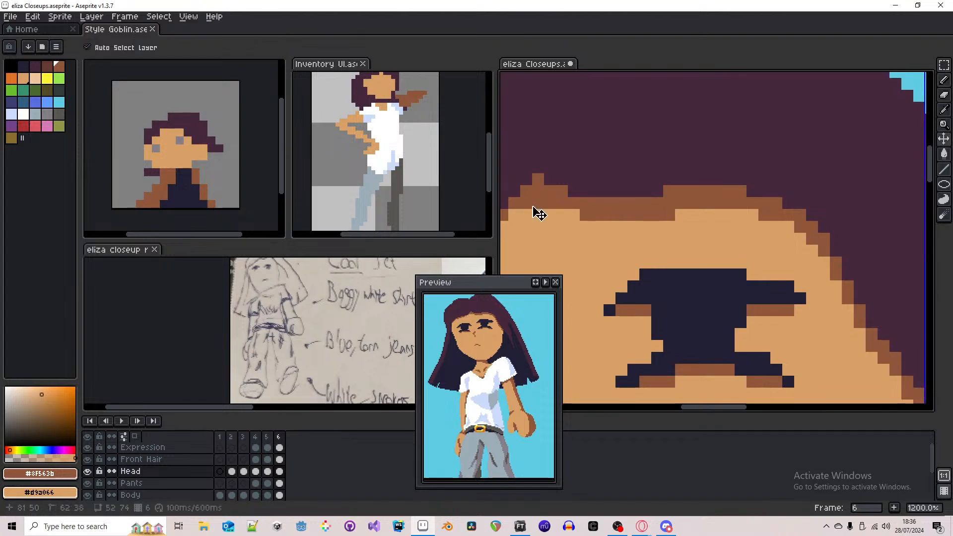
key(ctrl+z)
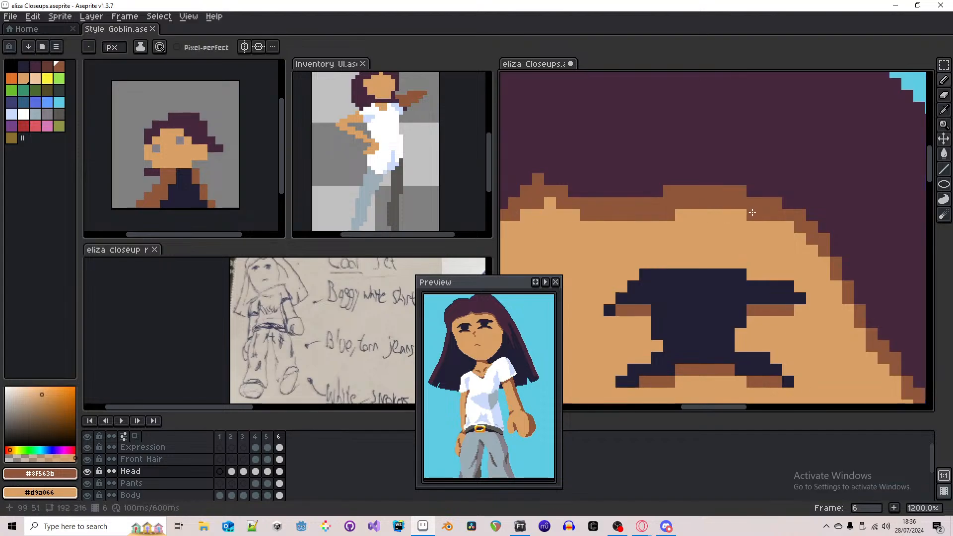
- Continue the brown shadow under the fringe from its central peak down to the opposite temple
scroll(893, 212, down, 2)
scroll(892, 212, down, 1)
scroll(766, 212, up, 3)
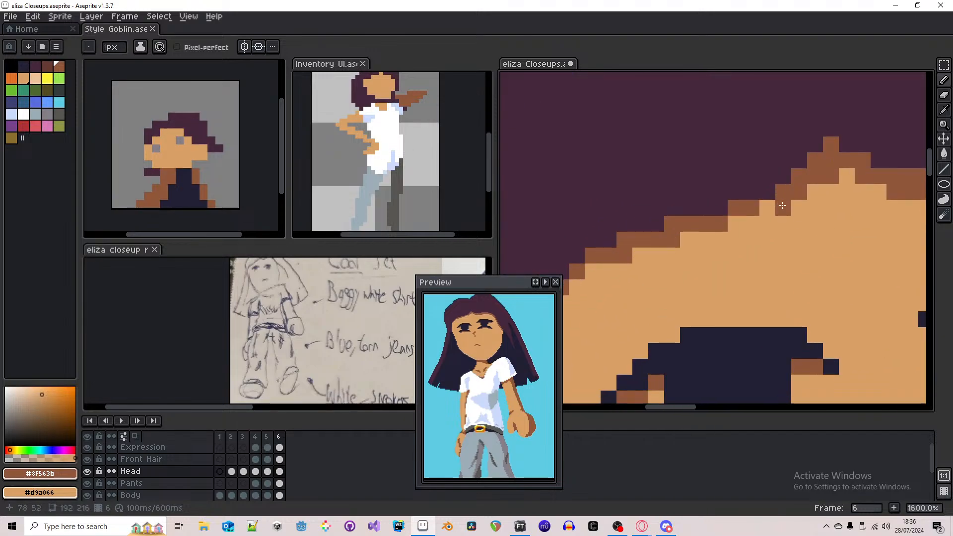
mouse_move(766, 212)
mouse_down()
mouse_move(668, 247)
mouse_move(811, 184)
mouse_move(725, 204)
mouse_move(666, 286)
mouse_up()
click(711, 225)
scroll(665, 285, down, 1)
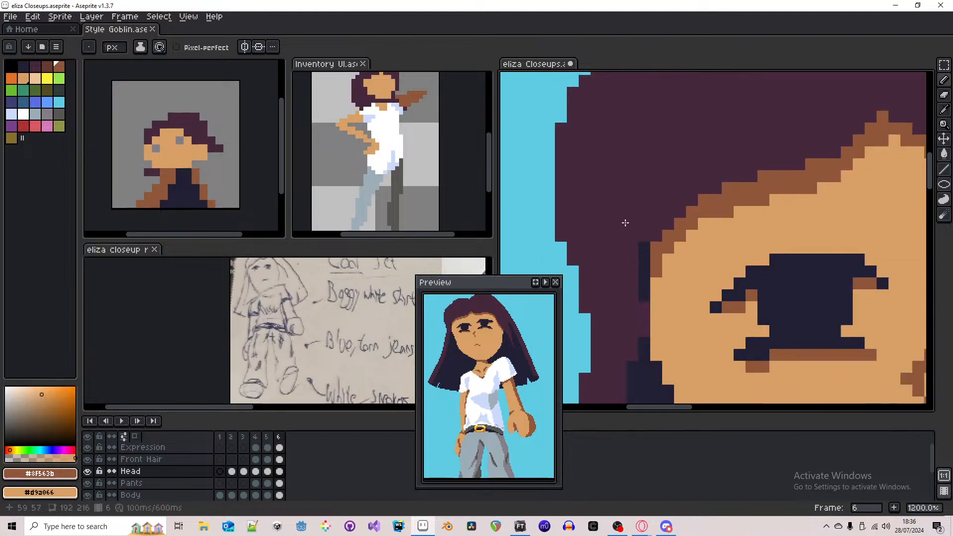
- Extend the brown #8f563b shadow down the temple's hair edge and retouch it with skin tone #d9a066
scroll(650, 243, down, 5)
scroll(651, 239, up, 5)
mouse_move(634, 239)
mouse_down()
mouse_move(636, 279)
mouse_move(635, 257)
mouse_up()
right_click(642, 257)
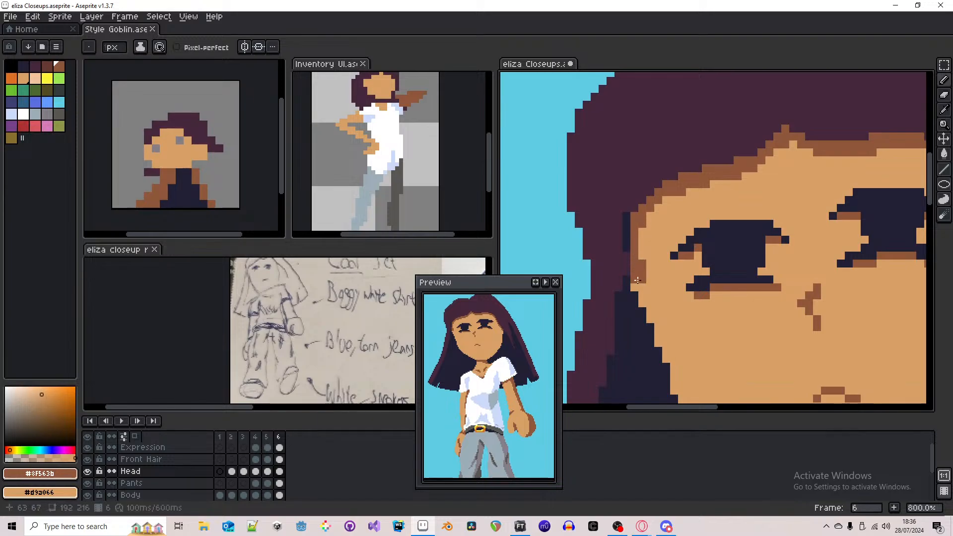
scroll(648, 238, down, 6)
scroll(647, 234, up, 6)
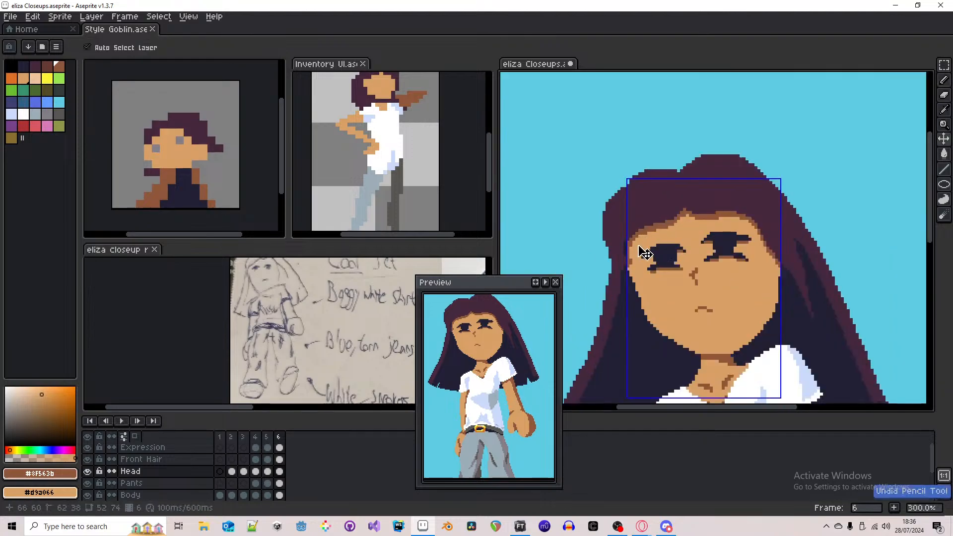
scroll(636, 239, down, 4)
scroll(637, 239, up, 4)
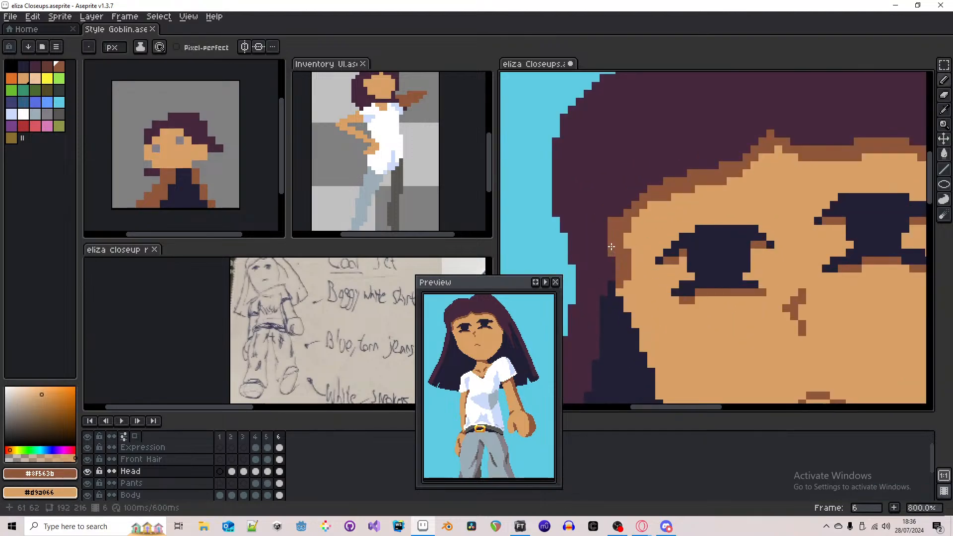
- Examine the new hairline shadow on the face and compare it with the hairline shading in frame 5
scroll(621, 233, down, 4)
scroll(633, 214, down, 1)
scroll(636, 211, up, 4)
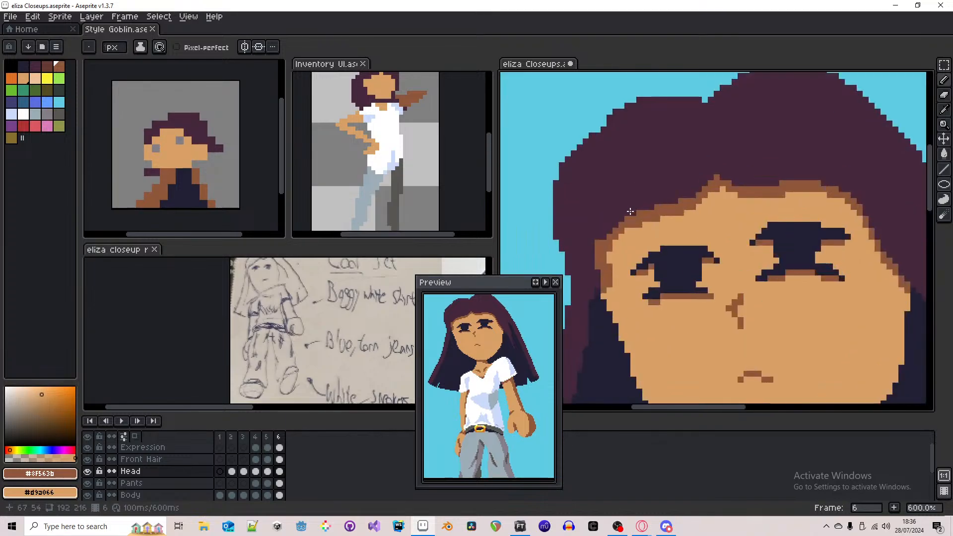
scroll(615, 209, down, 2)
key(Left)
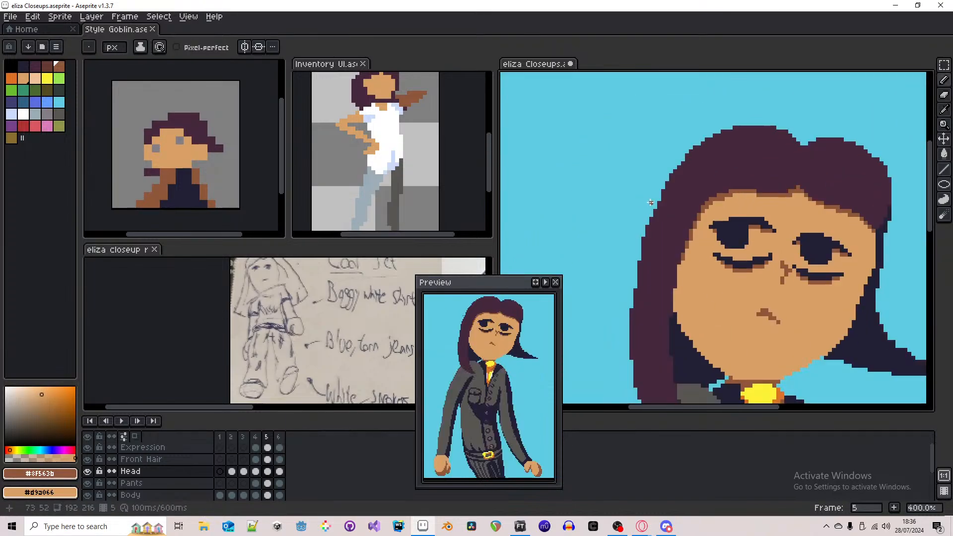
key(Right)
scroll(651, 202, down, 2)
scroll(659, 199, up, 3)
scroll(660, 198, up, 4)
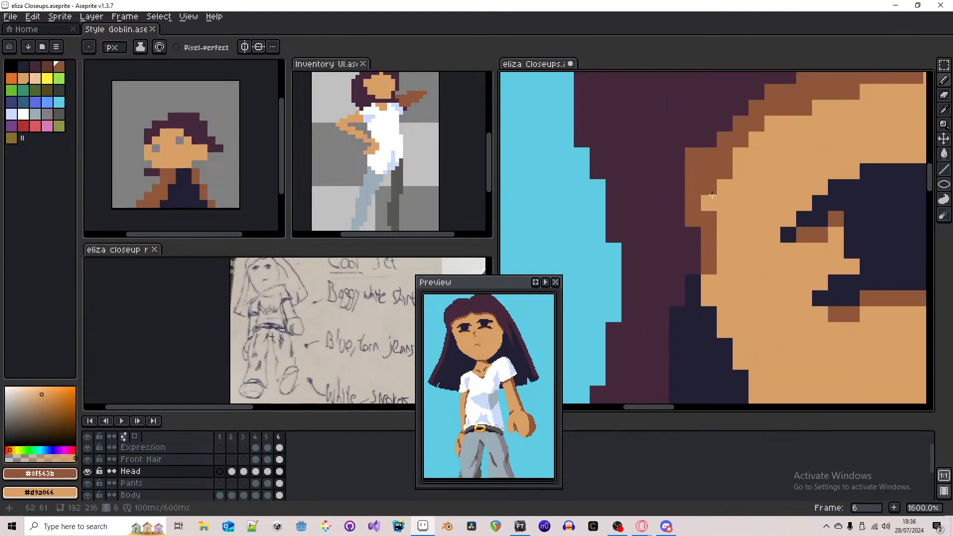
scroll(710, 192, down, 3)
scroll(685, 233, down, 5)
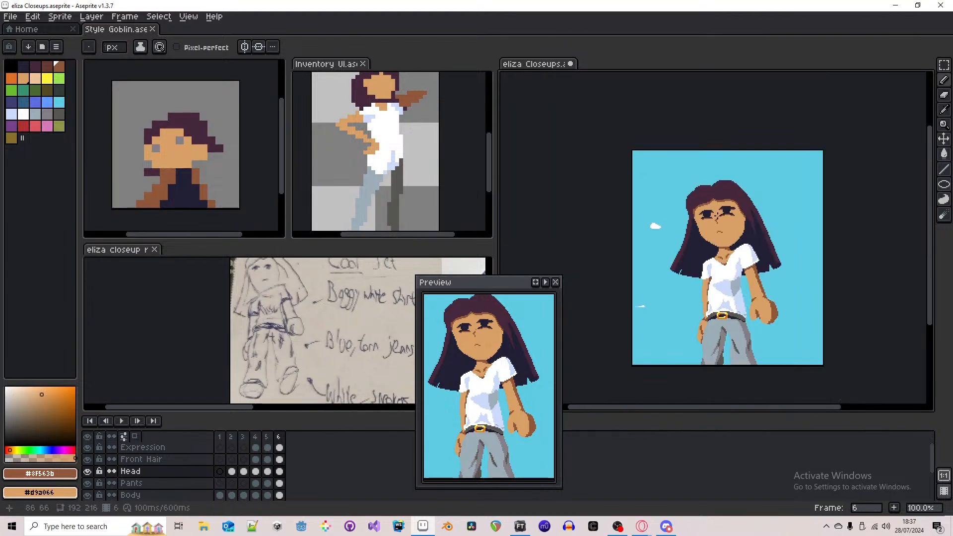
- Check the temple shadow against the whole figure and undo the last pencil edits
scroll(718, 214, up, 8)
scroll(665, 239, down, 4)
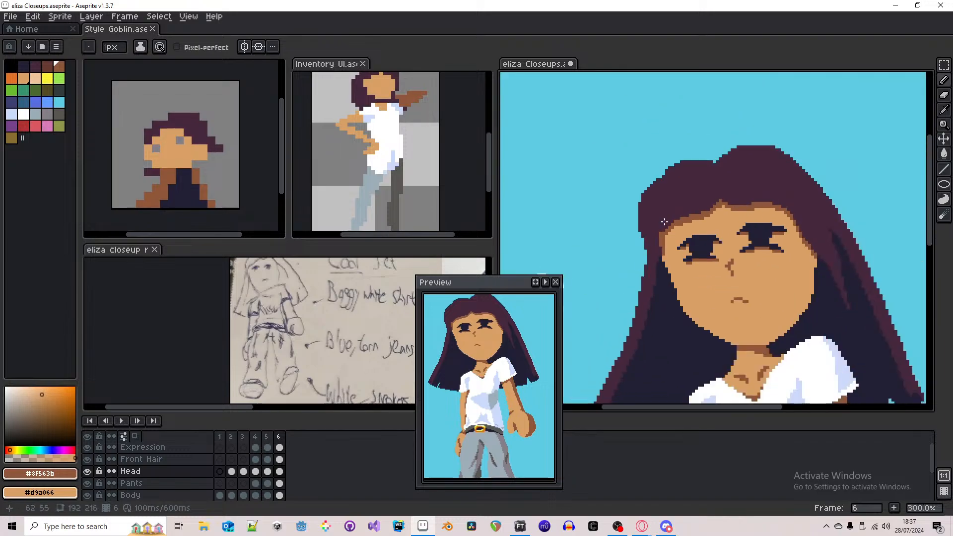
scroll(662, 239, up, 2)
scroll(663, 238, down, 3)
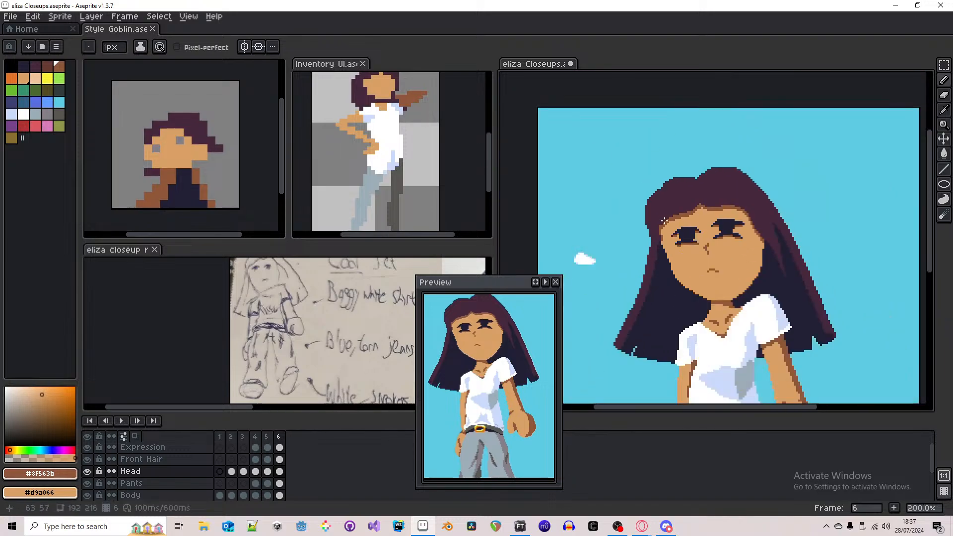
key(ctrl+z)
scroll(678, 212, down, 2)
key(ctrl+z)
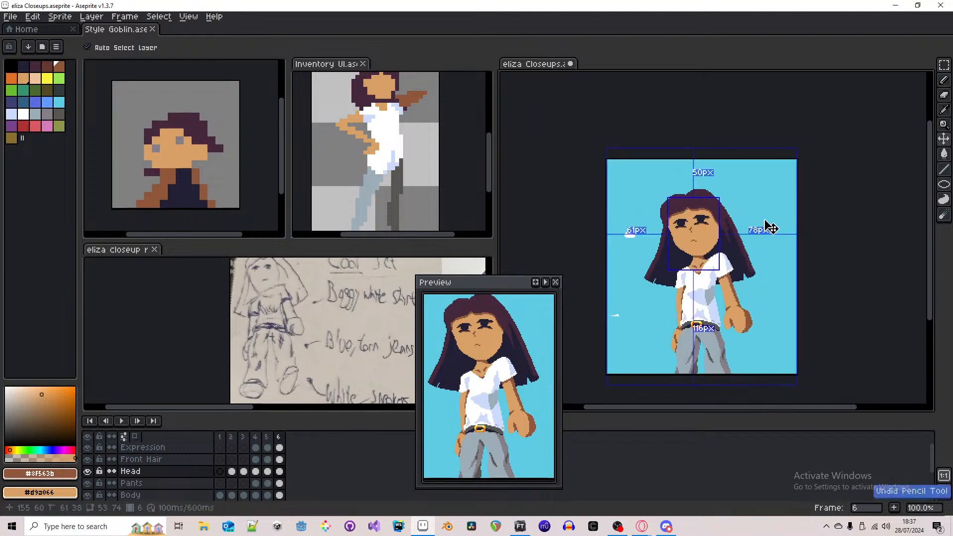
- Save the closeups file, preview it as a sprite sheet export and dismiss the export
key(ctrl+s)
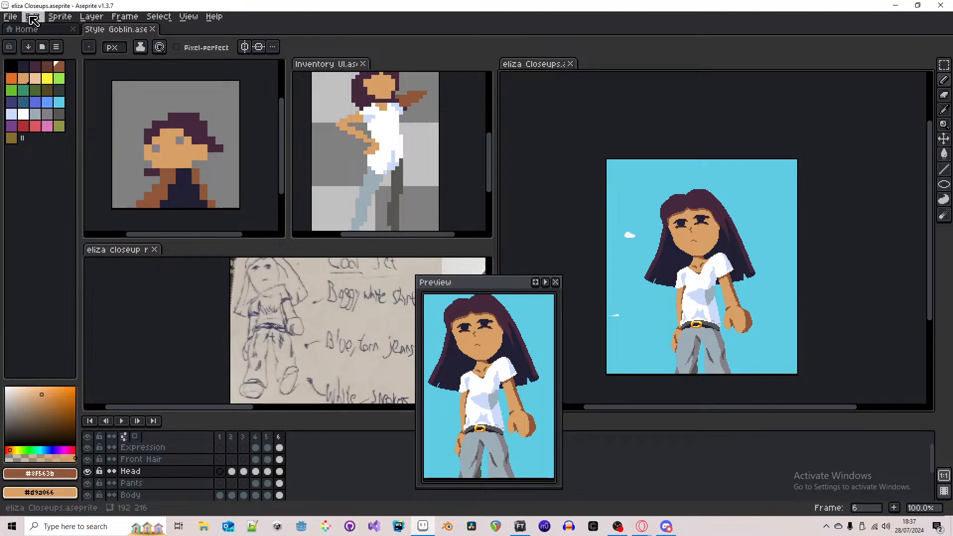
click(10, 16)
mouse_move(60, 115)
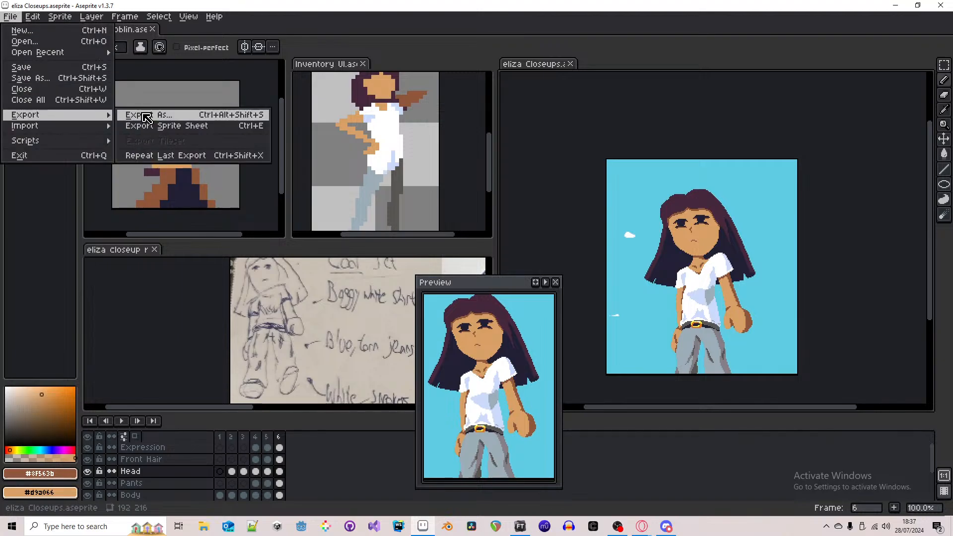
click(154, 126)
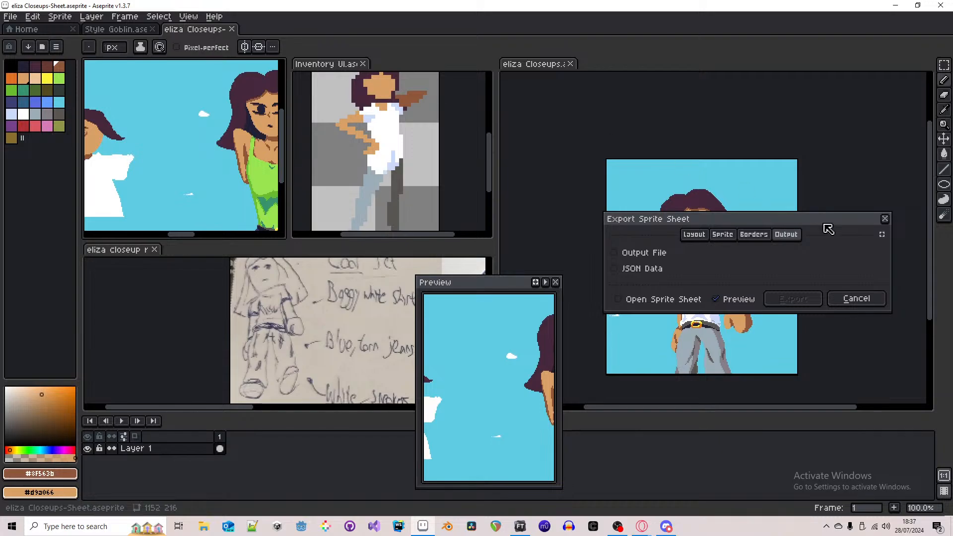
click(887, 220)
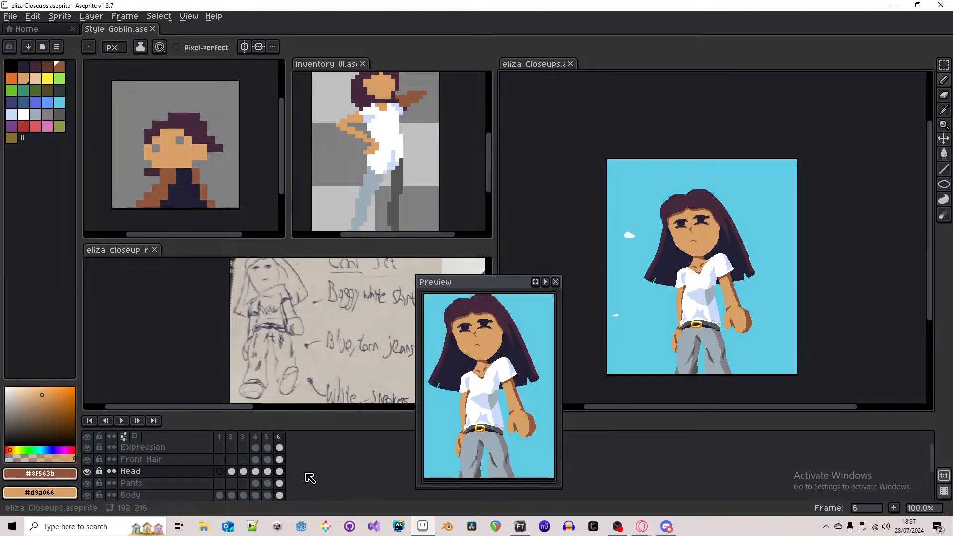
- Compare the early character drafts in frames 2 and 3 up close
click(247, 439)
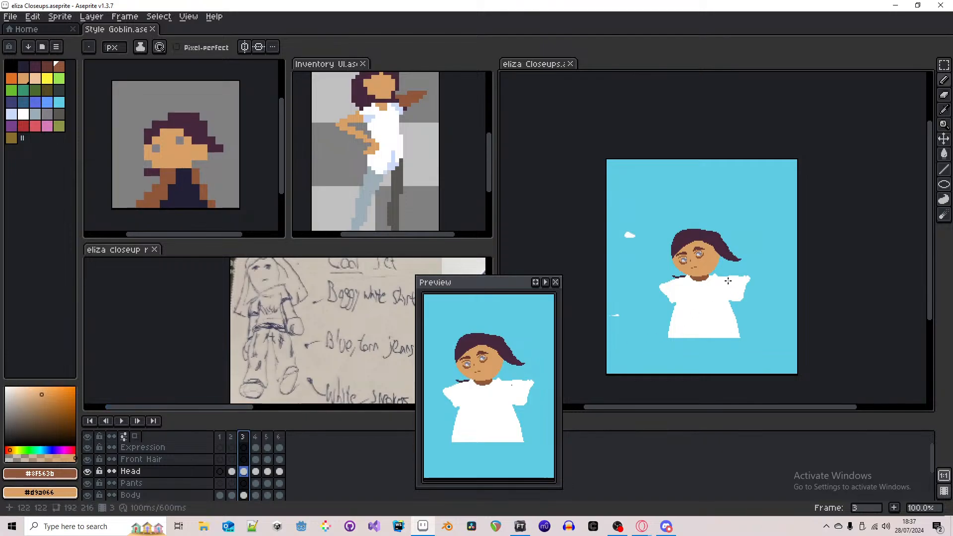
click(229, 439)
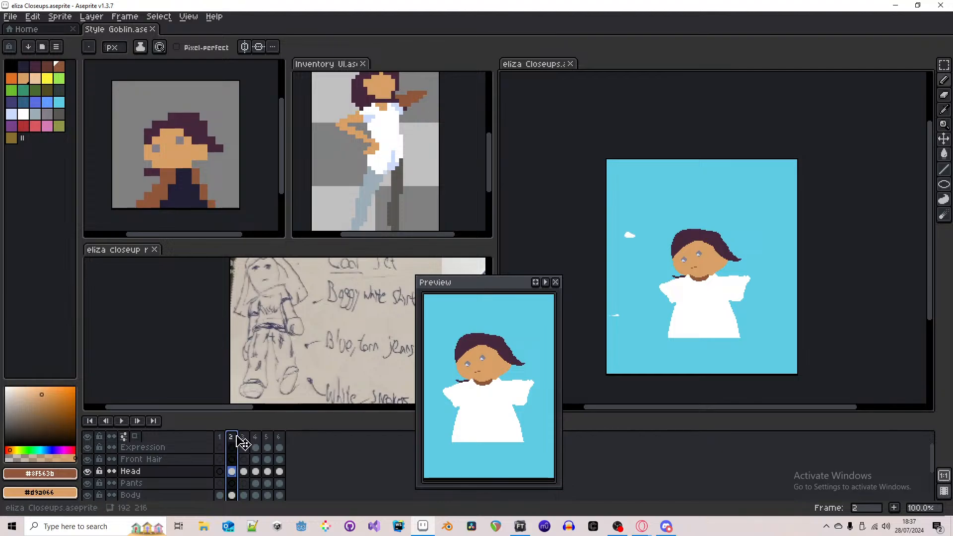
scroll(702, 266, up, 1)
scroll(697, 259, up, 2)
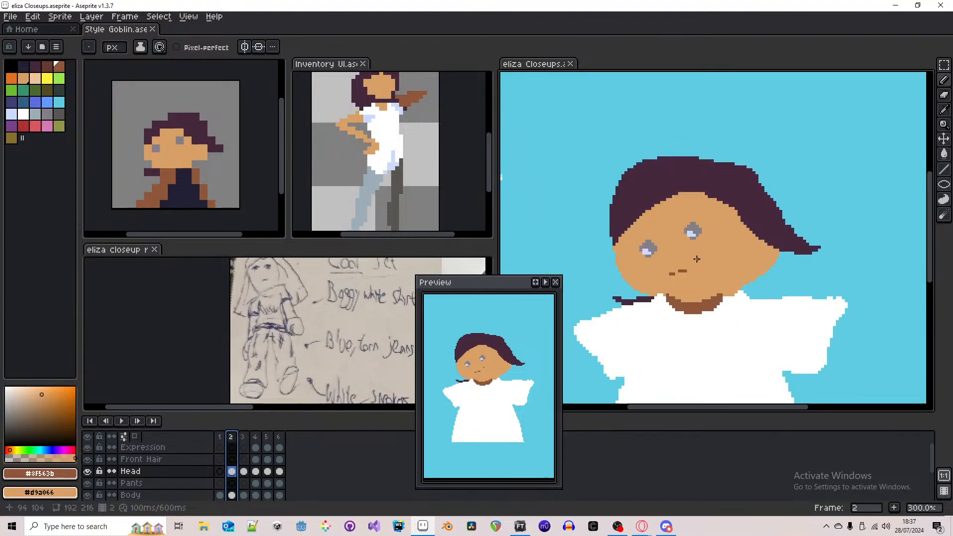
scroll(697, 260, down, 1)
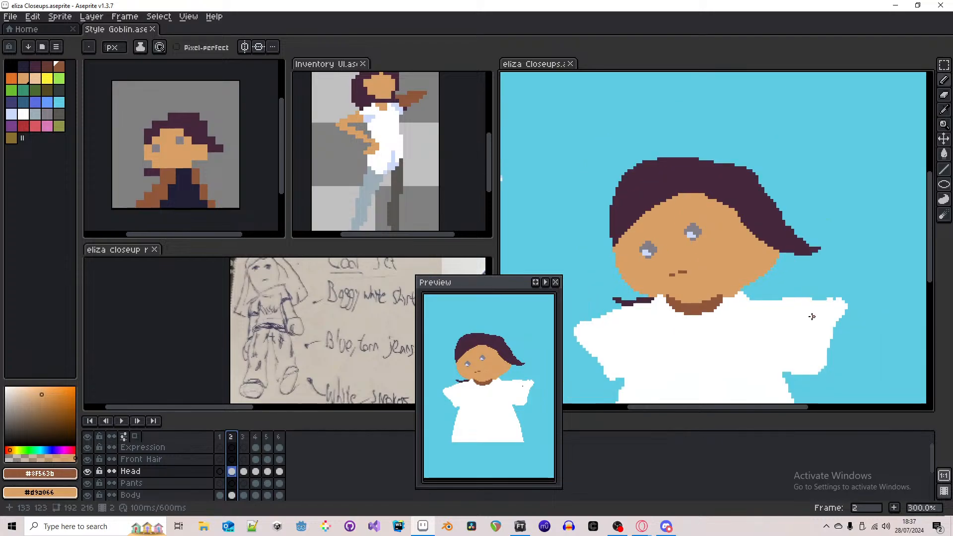
key(Right)
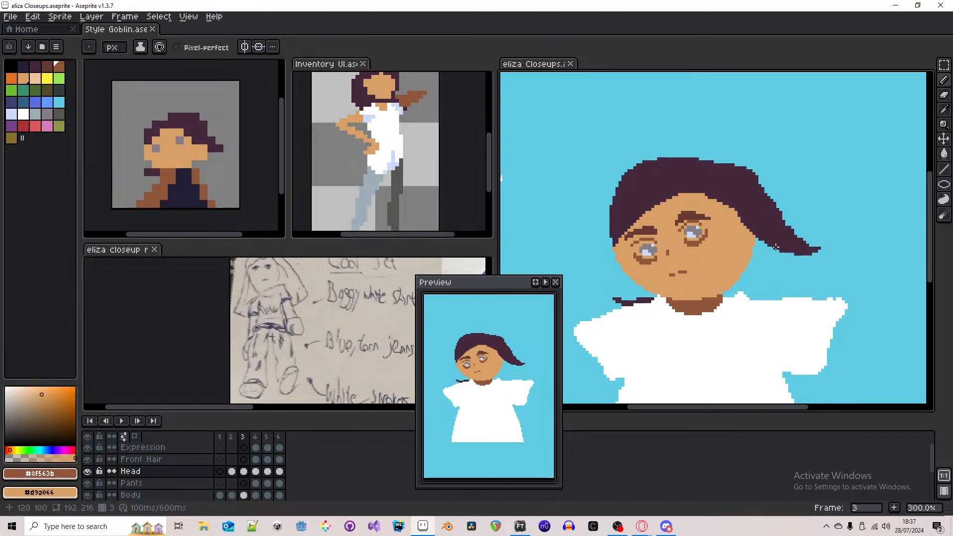
key(Left)
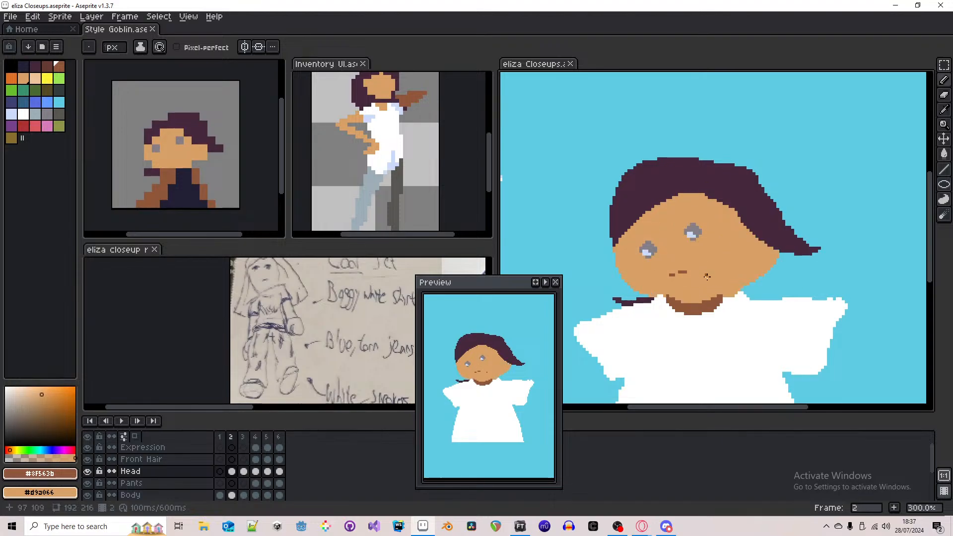
- Delete draft frames 1 to 3 from the timeline and save the closeups file
drag(243, 437, 219, 437)
scroll(656, 200, down, 2)
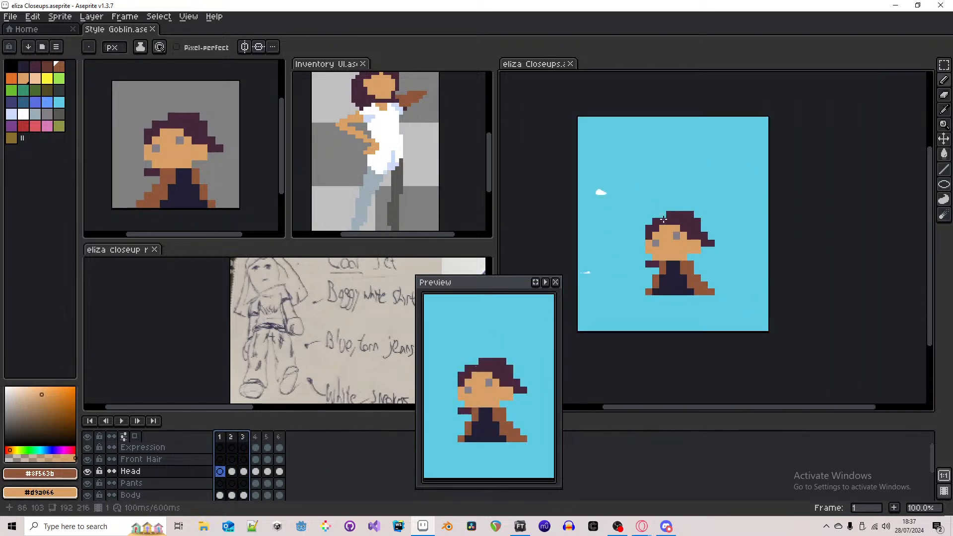
key(alt+c)
scroll(658, 197, up, 1)
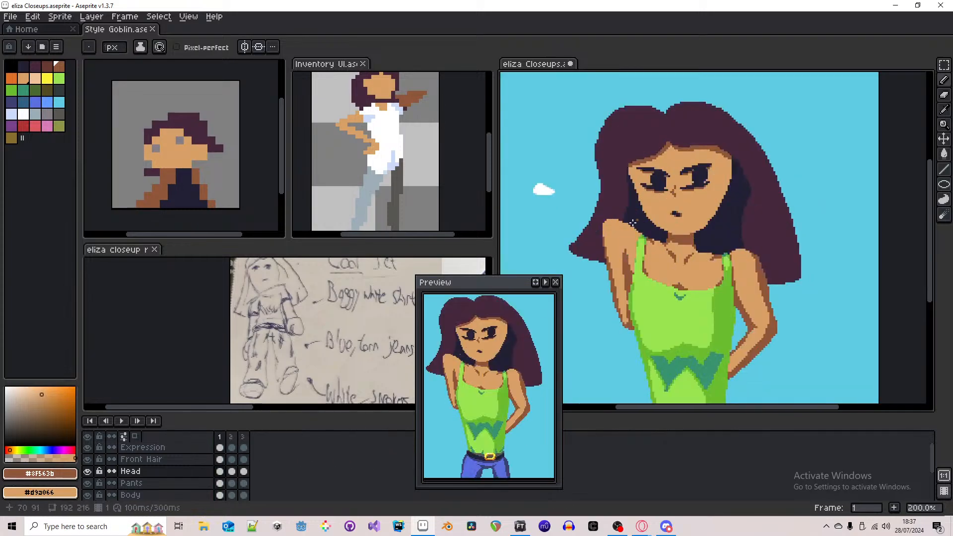
key(ctrl+s)
- Preview the remaining frames as a sprite sheet, check the export's border options and close the generated sheet
click(16, 19)
mouse_move(72, 115)
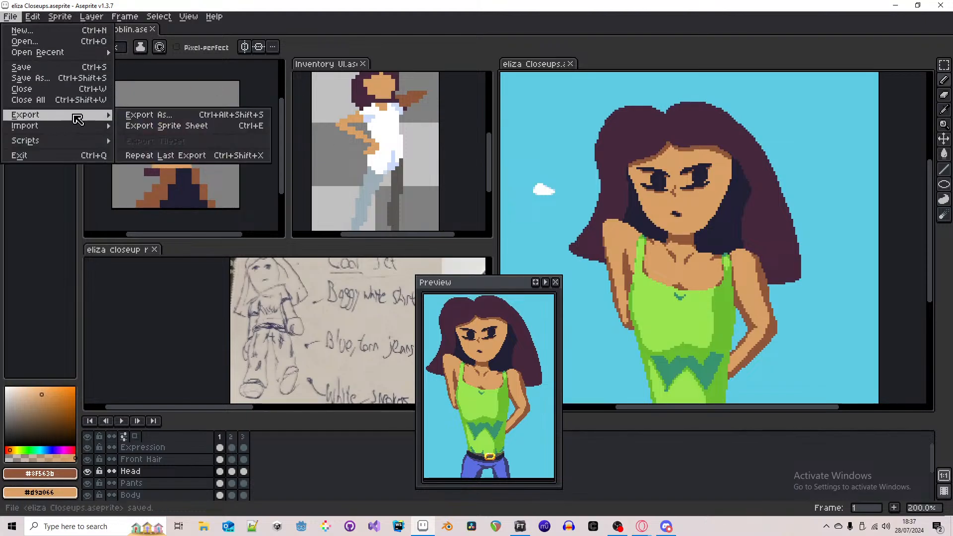
click(148, 127)
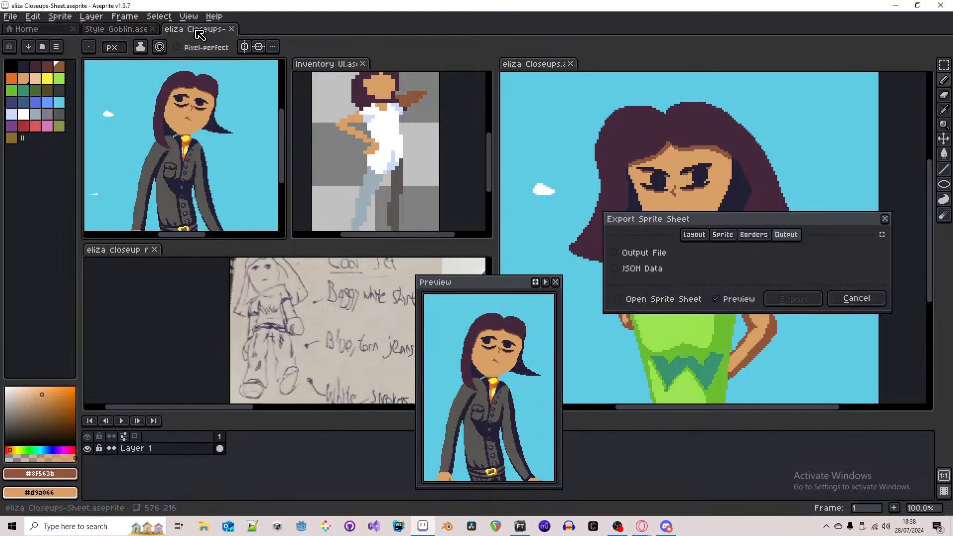
click(749, 235)
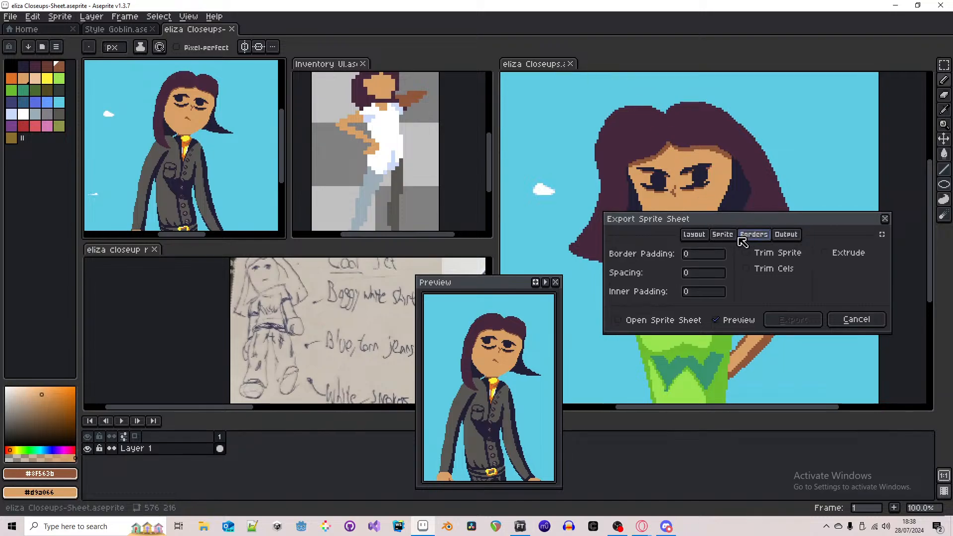
click(231, 29)
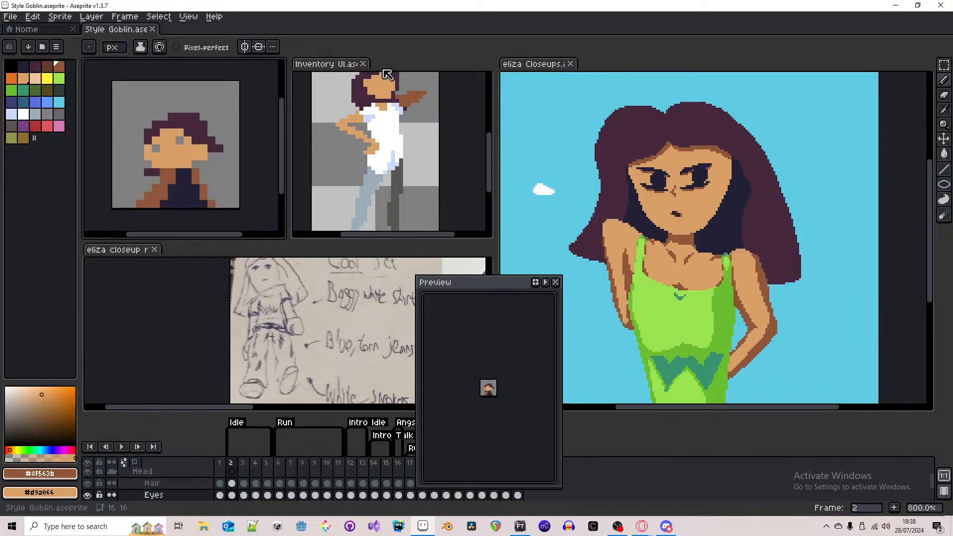
- Close the Inventory UI, closeup reference and Style Goblin files, and dock the eliza Closeups file in the main editor area
click(363, 64)
click(155, 249)
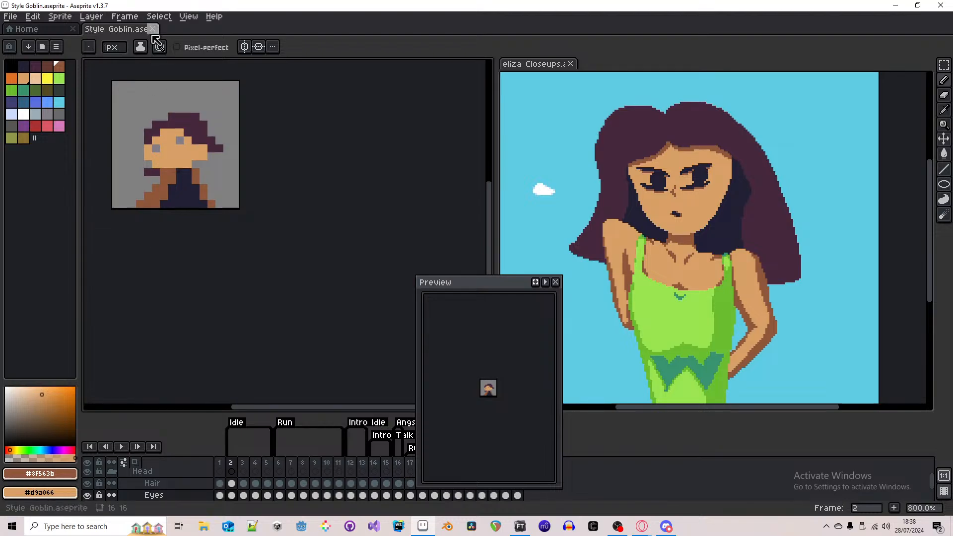
click(153, 29)
click(525, 55)
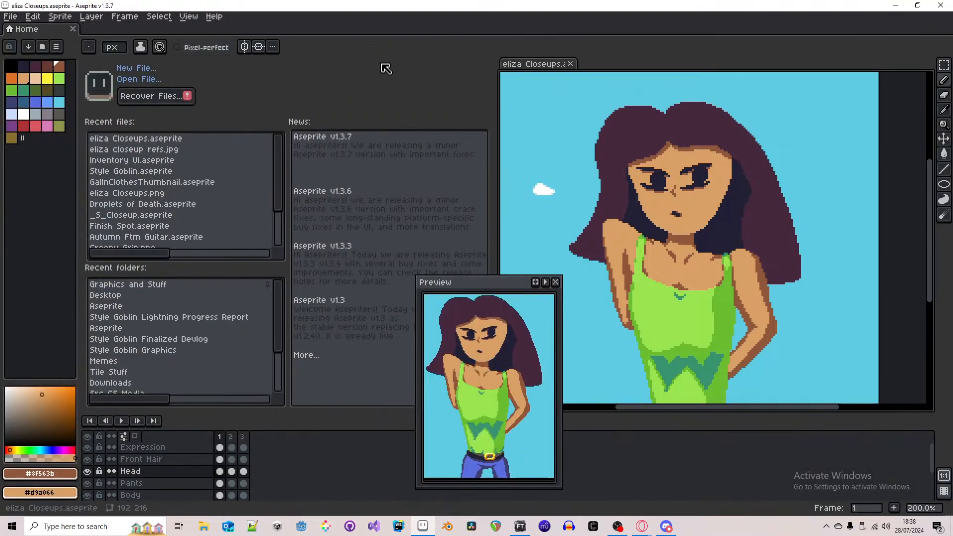
drag(547, 63, 190, 39)
- View the closeups side by side in a sprite sheet export preview, cancelling the export and hiding the Preview window
click(11, 16)
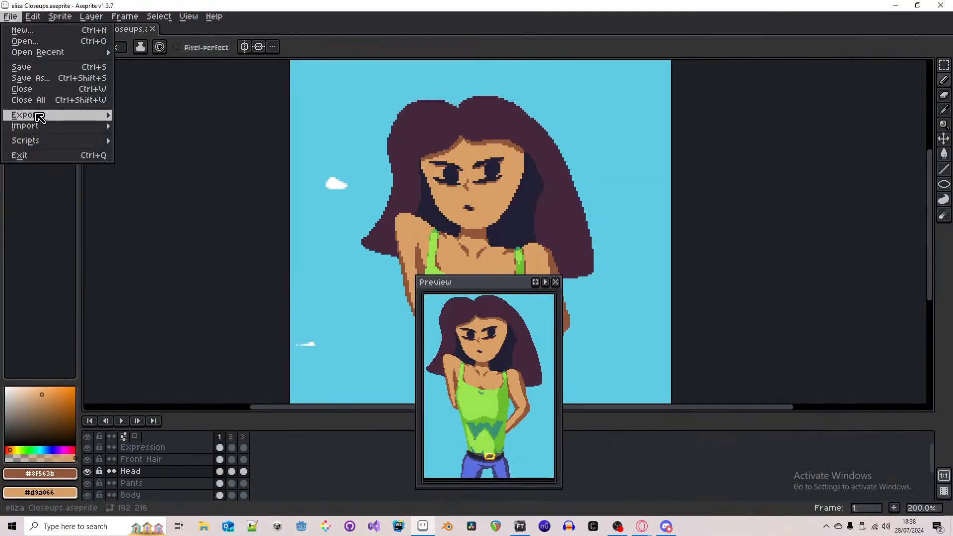
mouse_move(90, 114)
click(147, 128)
scroll(371, 166, down, 2)
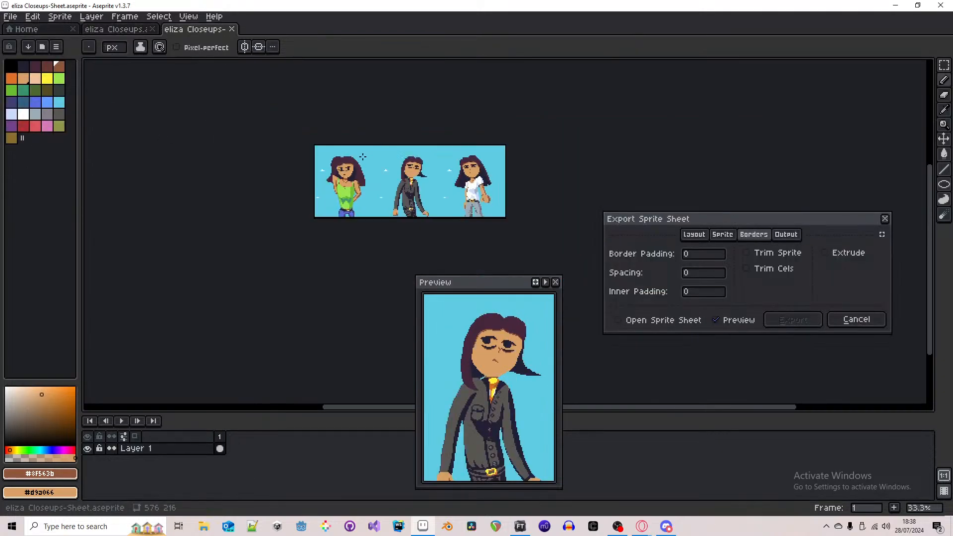
scroll(421, 176, up, 2)
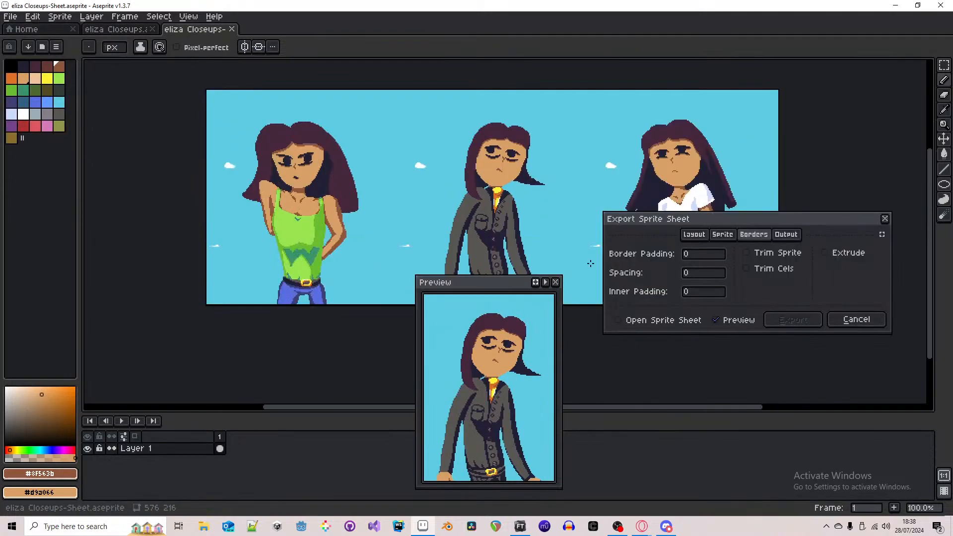
key(Escape)
- Reopen the sprite sheet export and move its dialog aside to examine all three closeups together
click(10, 16)
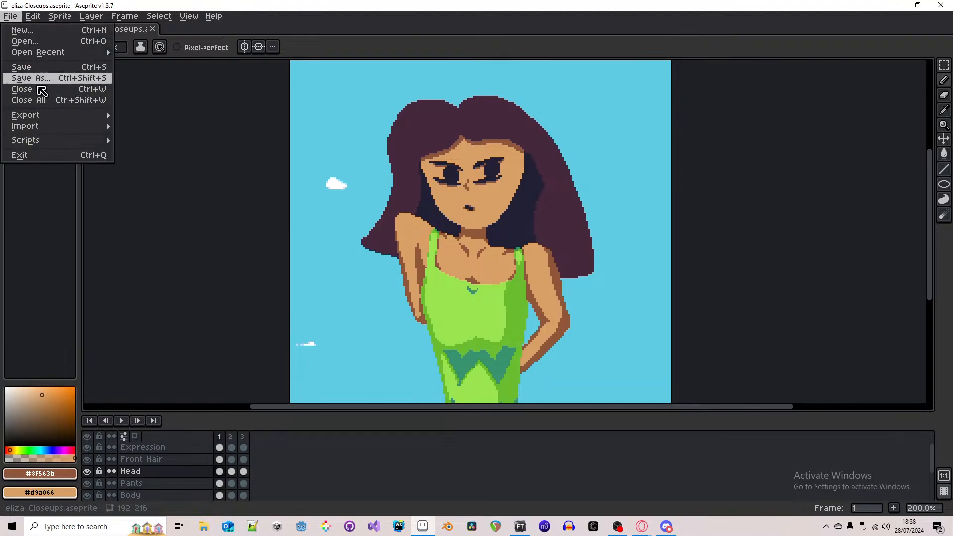
mouse_move(30, 115)
click(149, 126)
scroll(275, 204, down, 2)
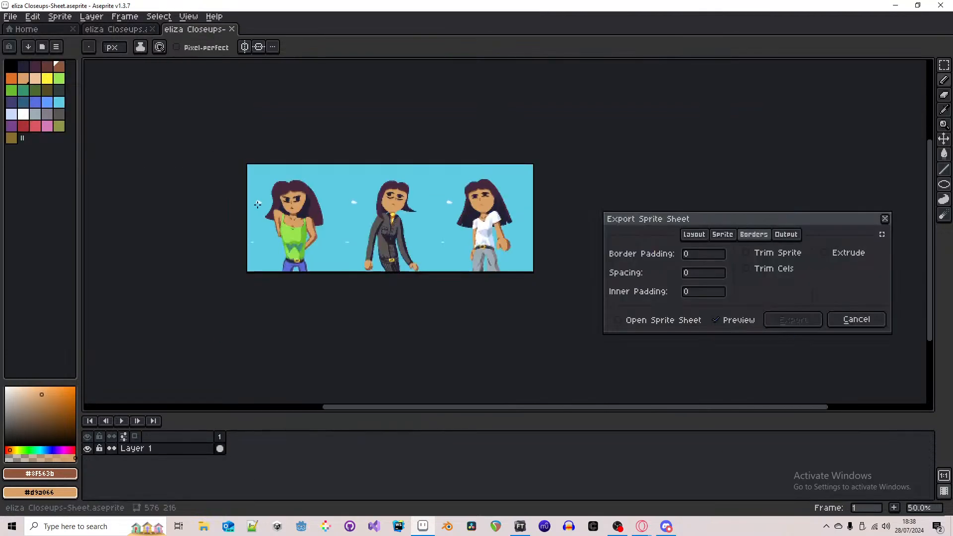
scroll(304, 194, up, 2)
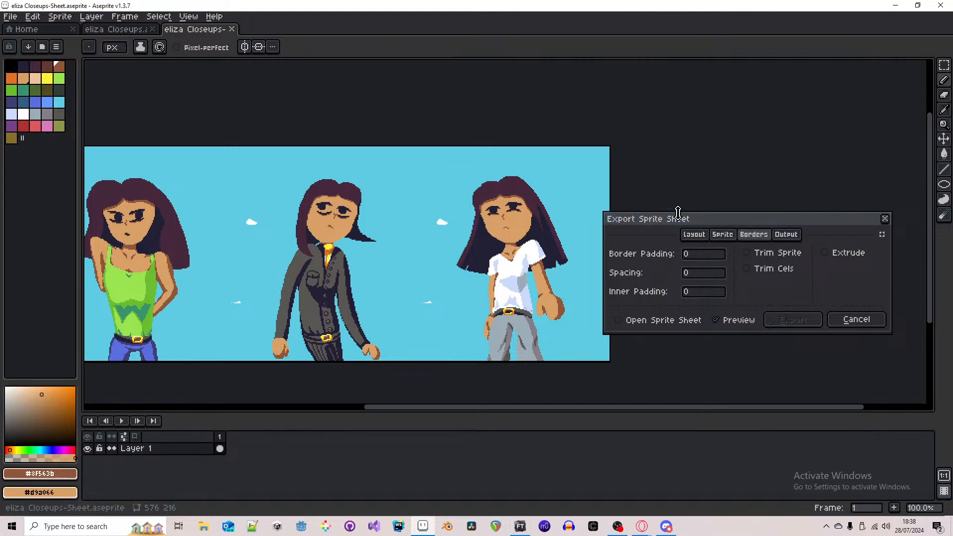
drag(599, 172, 623, 173)
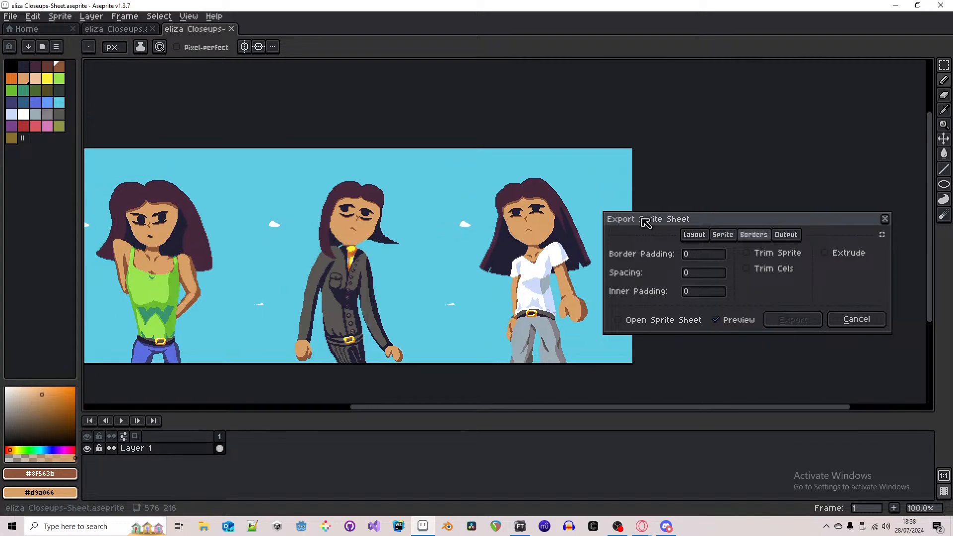
drag(642, 219, 799, 208)
drag(600, 144, 642, 142)
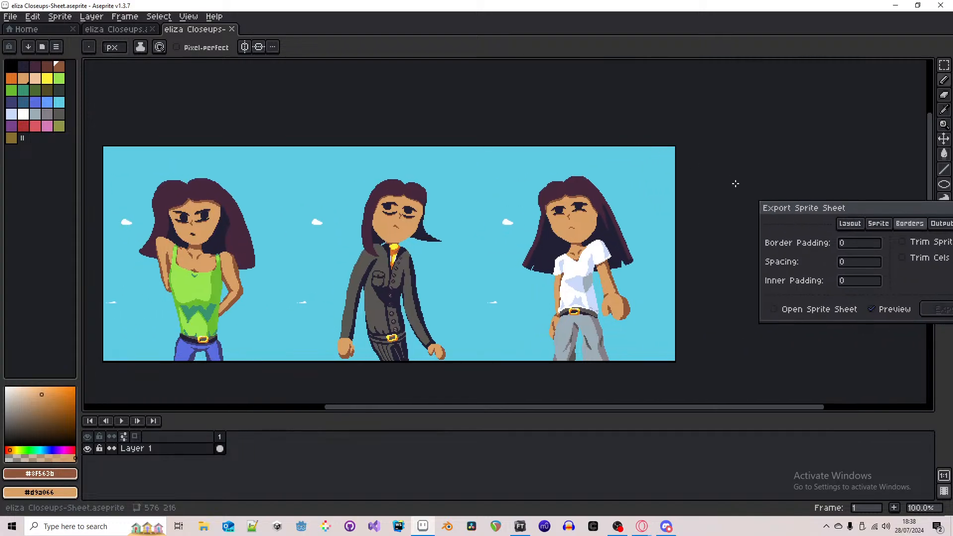